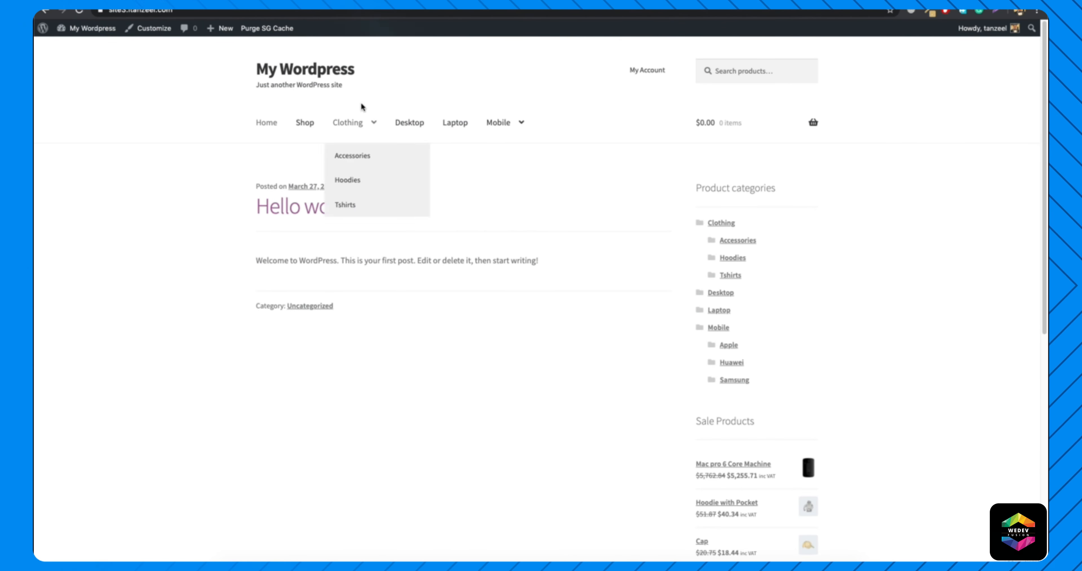
Go to the site's admin dashboard and create a new page titled "Home".
{"action": "mouse_move", "coordinate": [103, 33]}
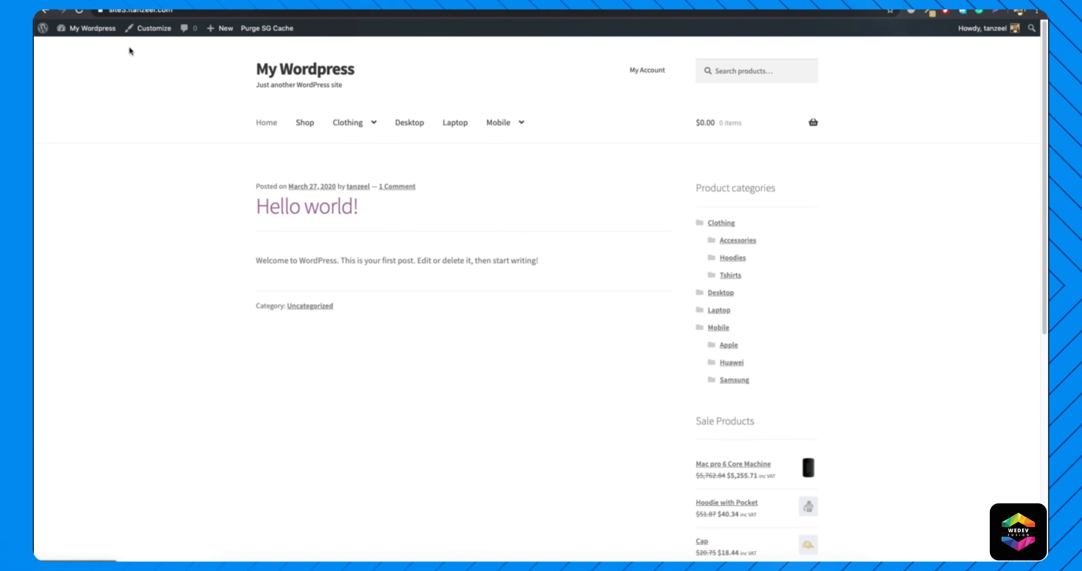
{"action": "left_click", "coordinate": [81, 52]}
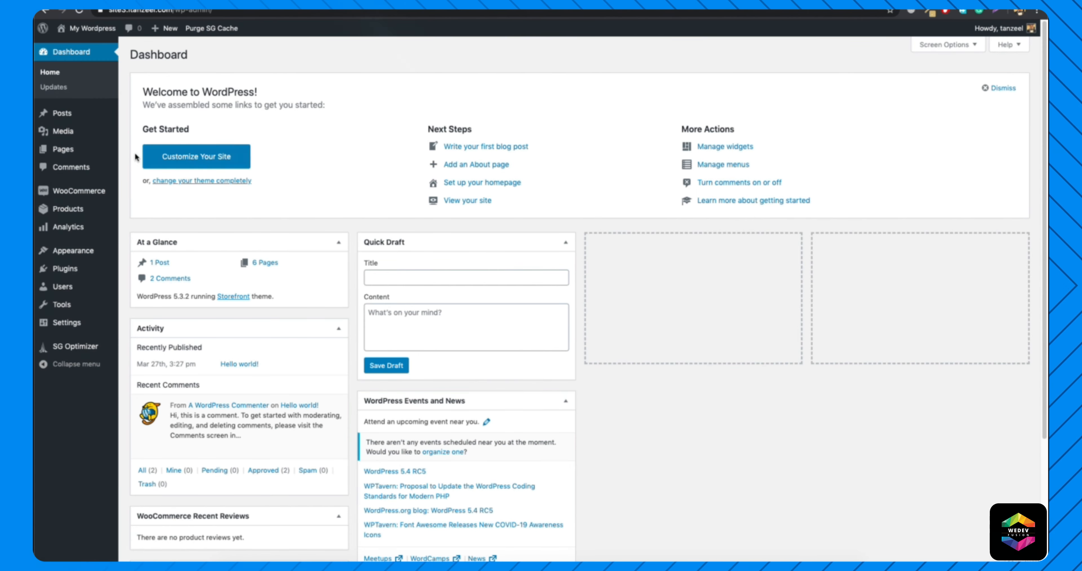
{"action": "mouse_move", "coordinate": [84, 155]}
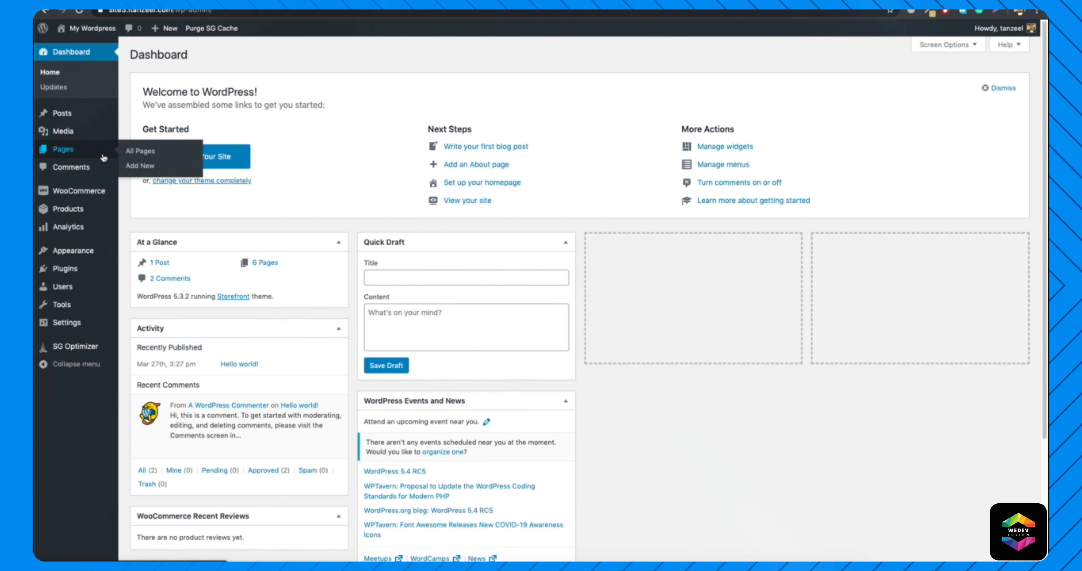
{"action": "left_click", "coordinate": [143, 167]}
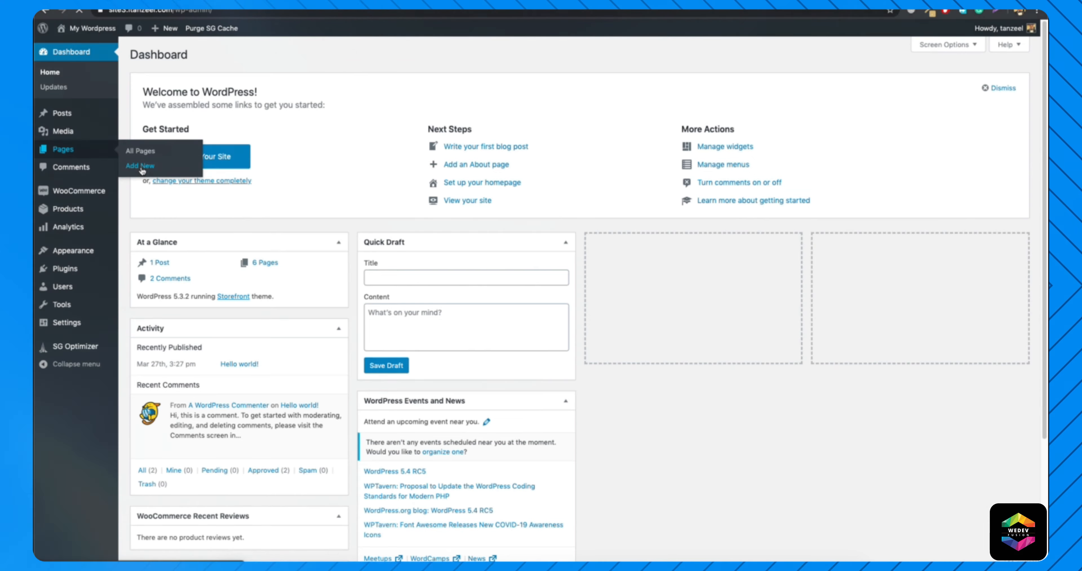
{"action": "type", "text": "Hom"}
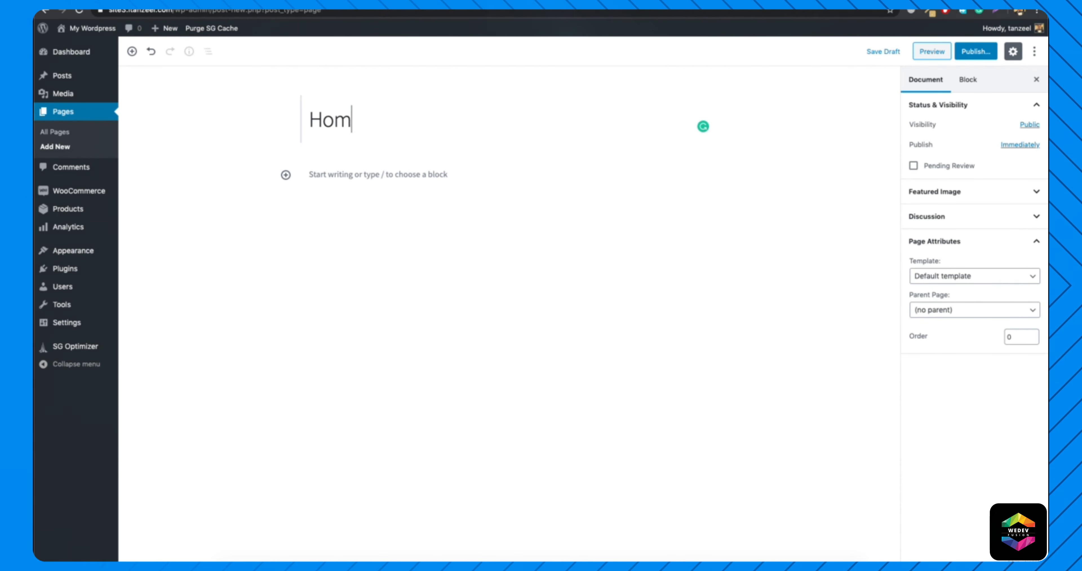
{"action": "type", "text": "e"}
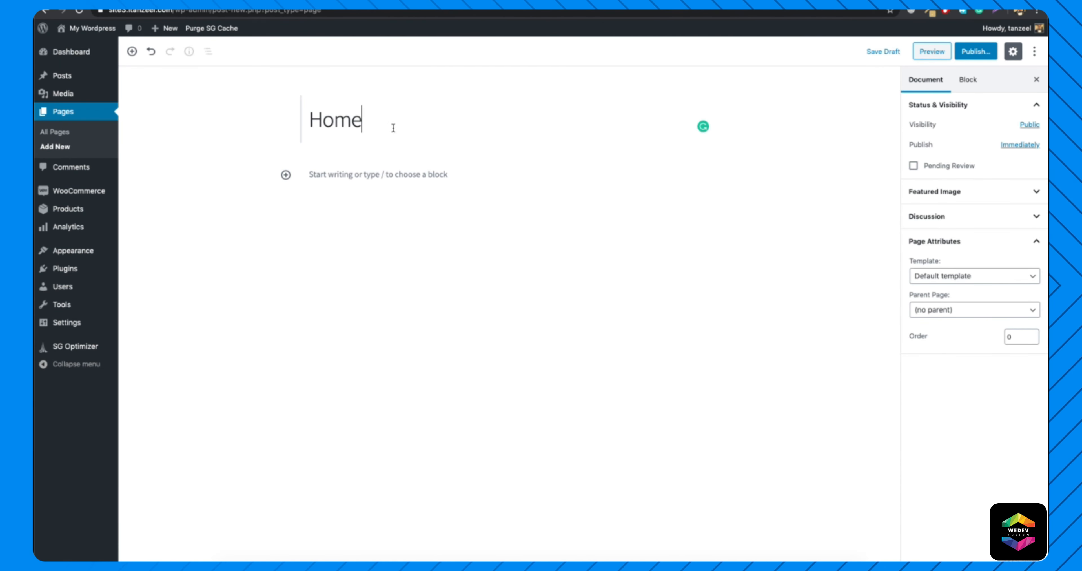
Assign the Homepage template to the Home page and publish it.
{"action": "left_click", "coordinate": [1009, 277]}
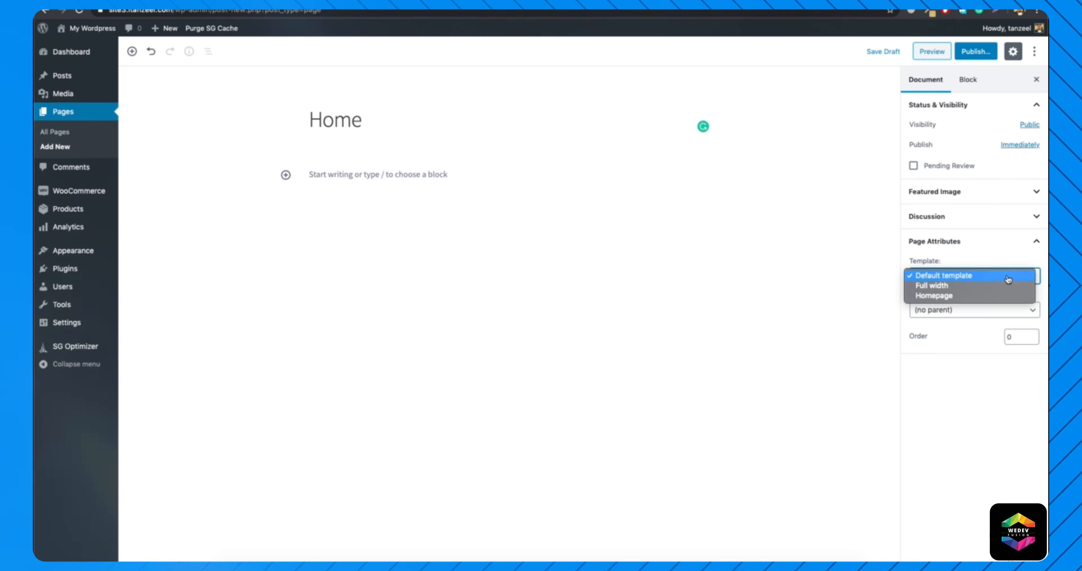
{"action": "left_click", "coordinate": [958, 295]}
{"action": "left_click", "coordinate": [957, 248]}
{"action": "left_click", "coordinate": [957, 250]}
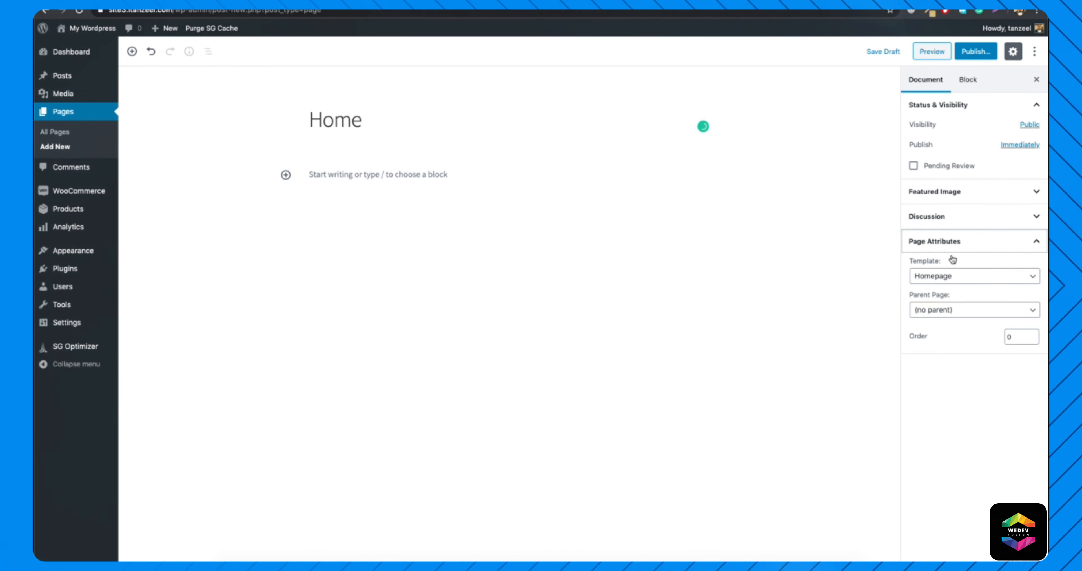
{"action": "left_click", "coordinate": [979, 56]}
{"action": "left_click", "coordinate": [980, 50]}
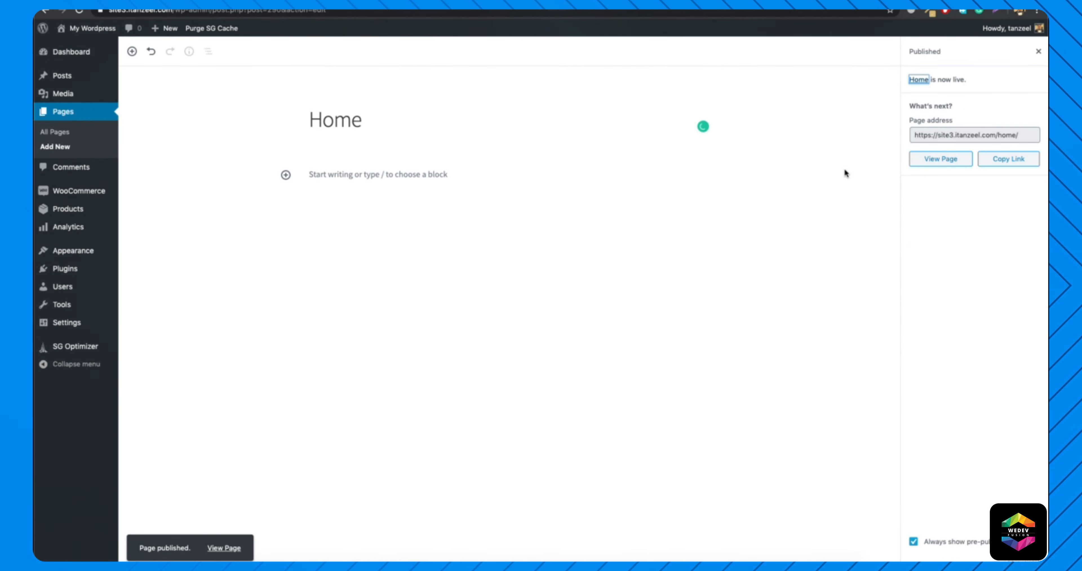
View the published Home page on the live site and look through its category and product sections.
{"action": "left_click", "coordinate": [942, 163]}
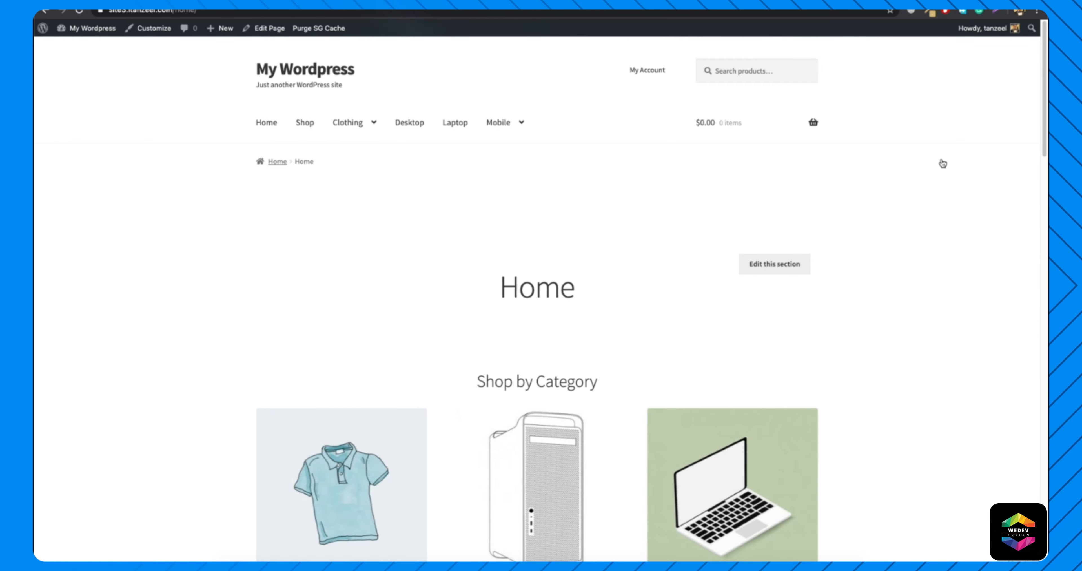
{"action": "scroll", "coordinate": [661, 290], "scroll_direction": "down", "scroll_amount": 20}
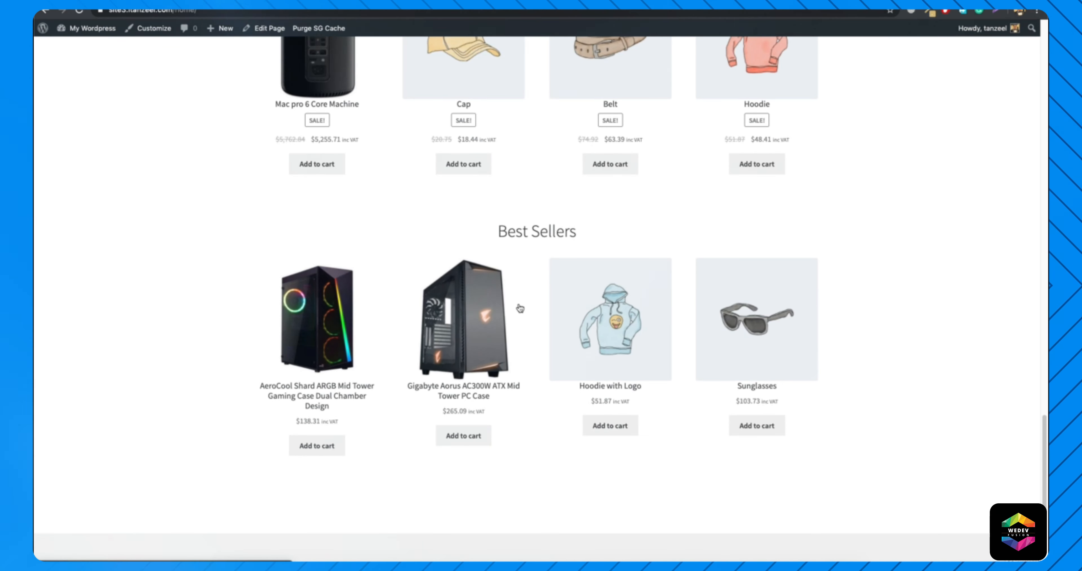
{"action": "scroll", "coordinate": [520, 309], "scroll_direction": "up", "scroll_amount": 20}
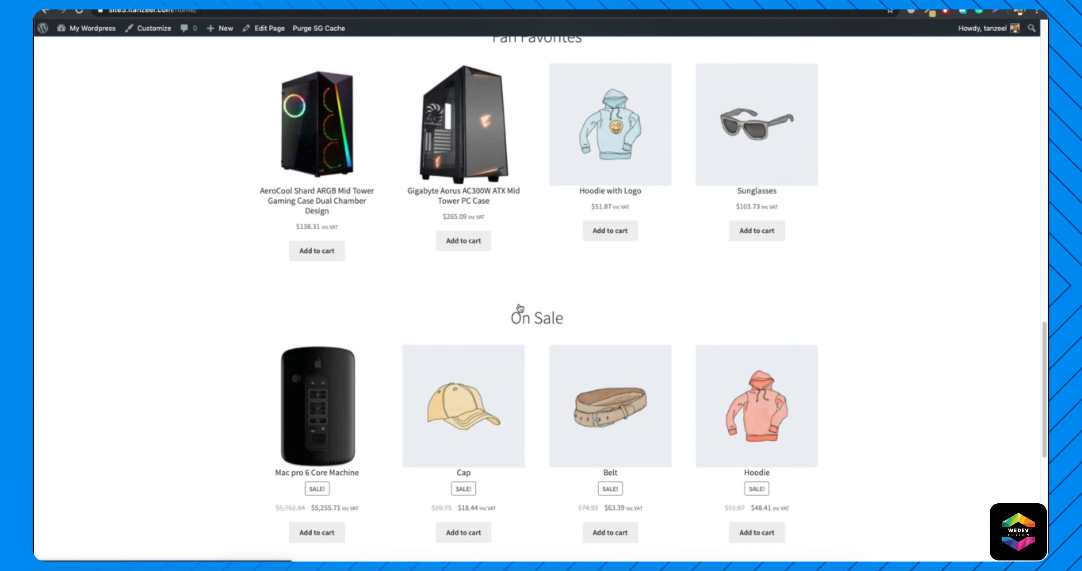
{"action": "scroll", "coordinate": [520, 309], "scroll_direction": "up", "scroll_amount": 1}
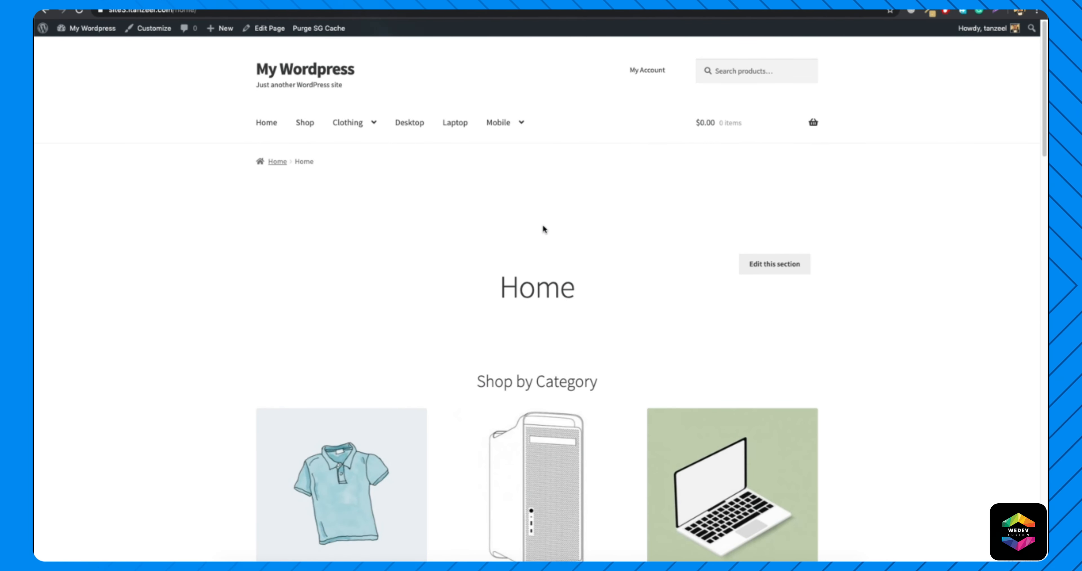
{"action": "scroll", "coordinate": [201, 301], "scroll_direction": "down", "scroll_amount": 15}
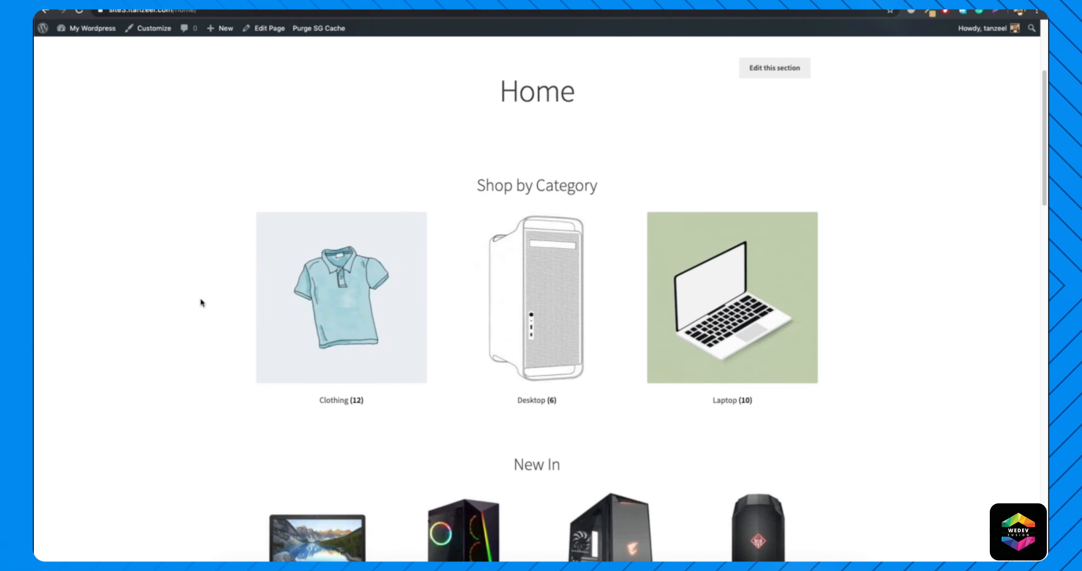
{"action": "scroll", "coordinate": [200, 300], "scroll_direction": "up", "scroll_amount": 14}
{"action": "scroll", "coordinate": [201, 303], "scroll_direction": "up", "scroll_amount": 2}
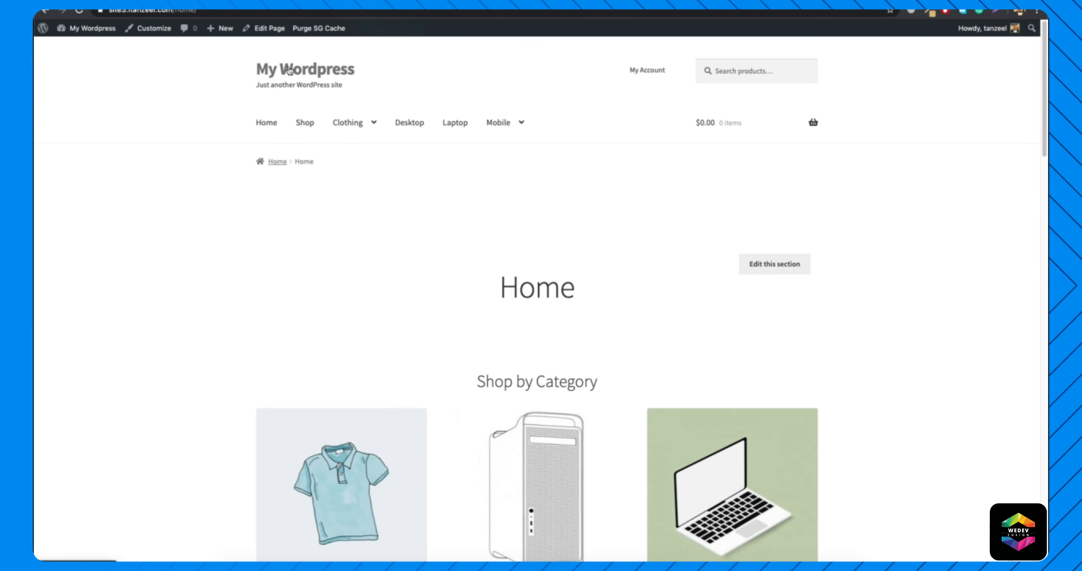
In the theme customizer, make the site's homepage a static page using Home, and publish the change.
{"action": "left_click", "coordinate": [290, 71]}
{"action": "left_click", "coordinate": [148, 33]}
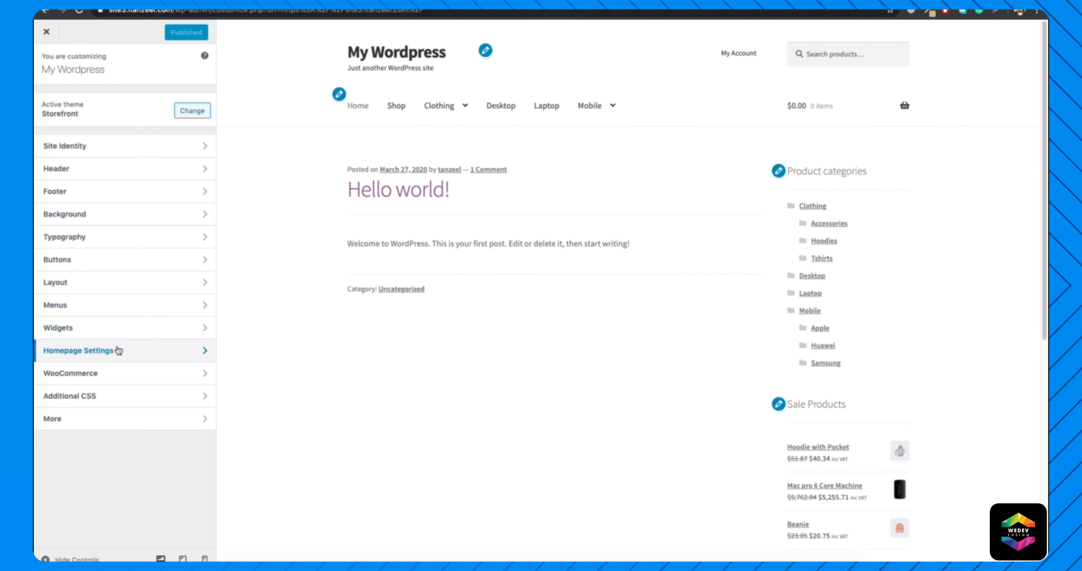
{"action": "left_click", "coordinate": [119, 350]}
{"action": "left_click", "coordinate": [63, 200]}
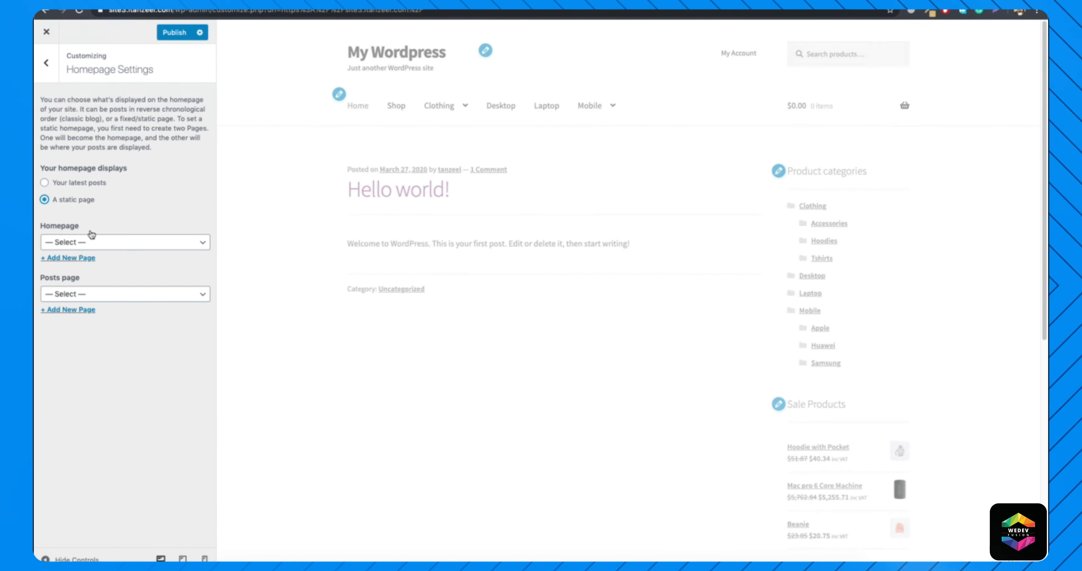
{"action": "left_click", "coordinate": [59, 242]}
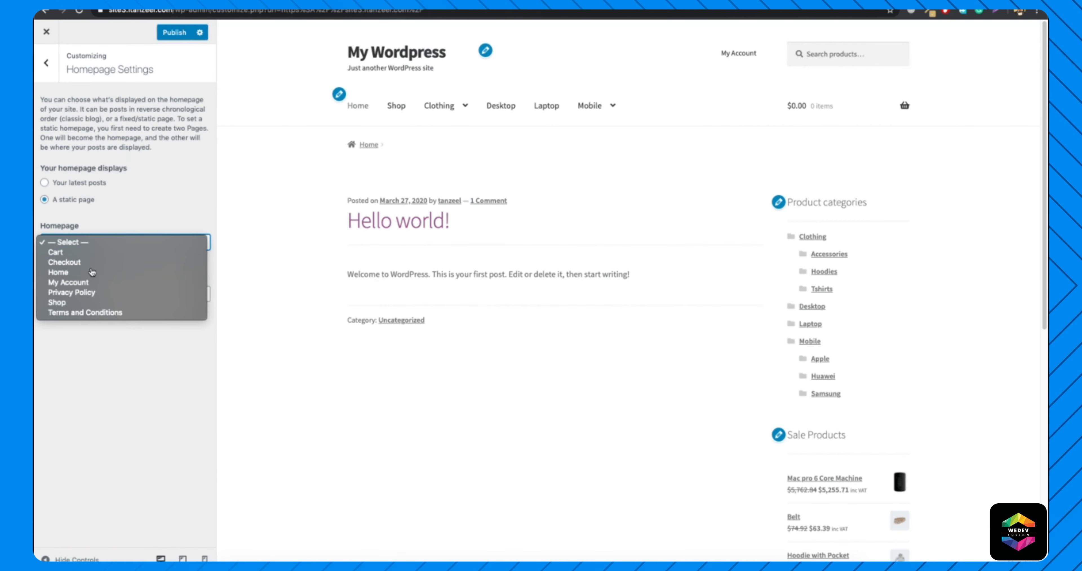
{"action": "left_click", "coordinate": [90, 271]}
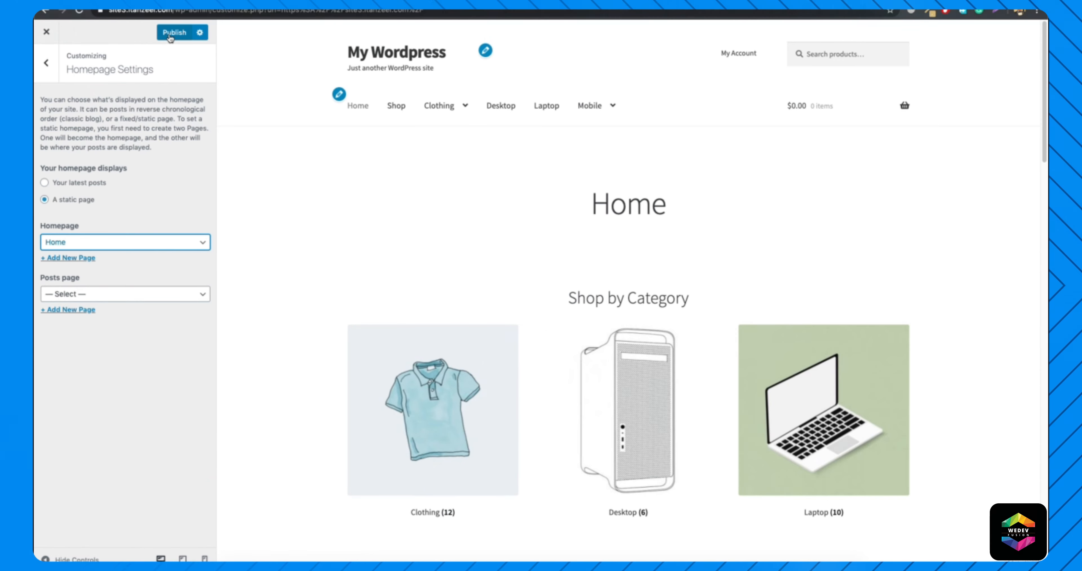
{"action": "left_click", "coordinate": [170, 36]}
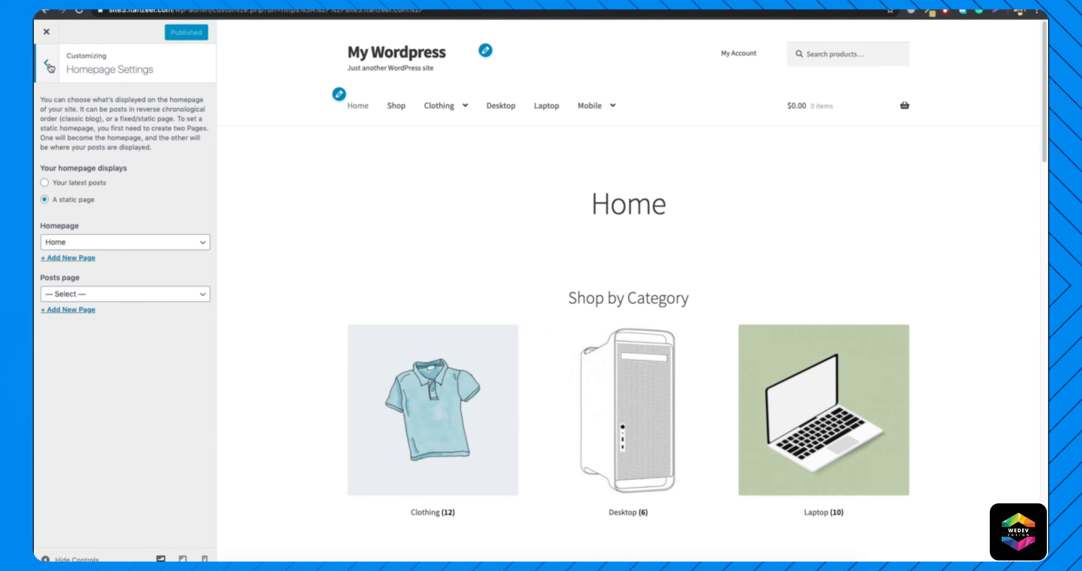
Change the site title to "OneStopShop" in the Site Identity settings.
{"action": "left_click", "coordinate": [47, 64]}
{"action": "left_click", "coordinate": [137, 144]}
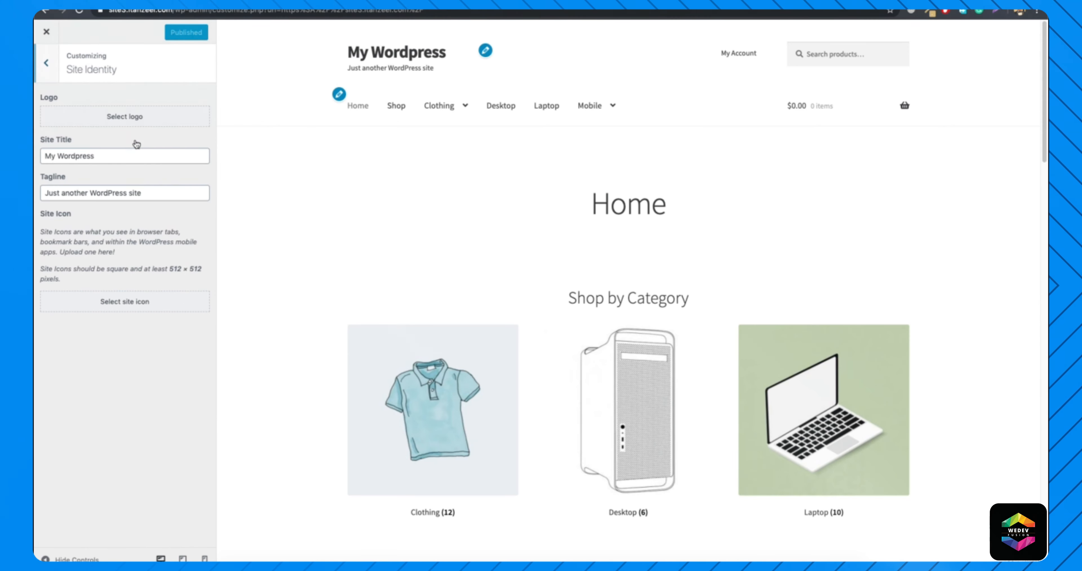
{"action": "triple_click", "coordinate": [120, 155]}
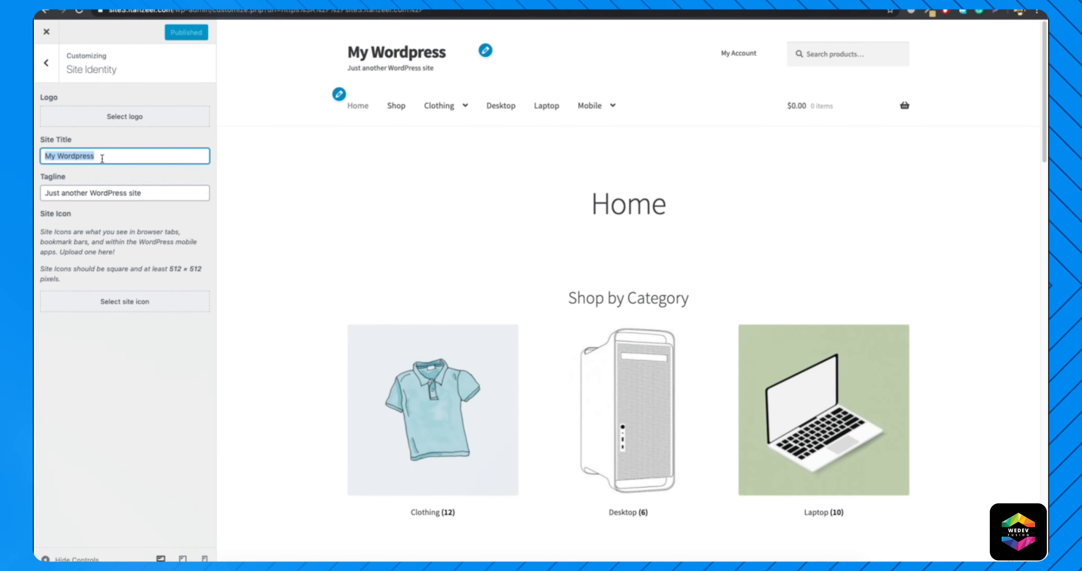
{"action": "type", "text": "One"}
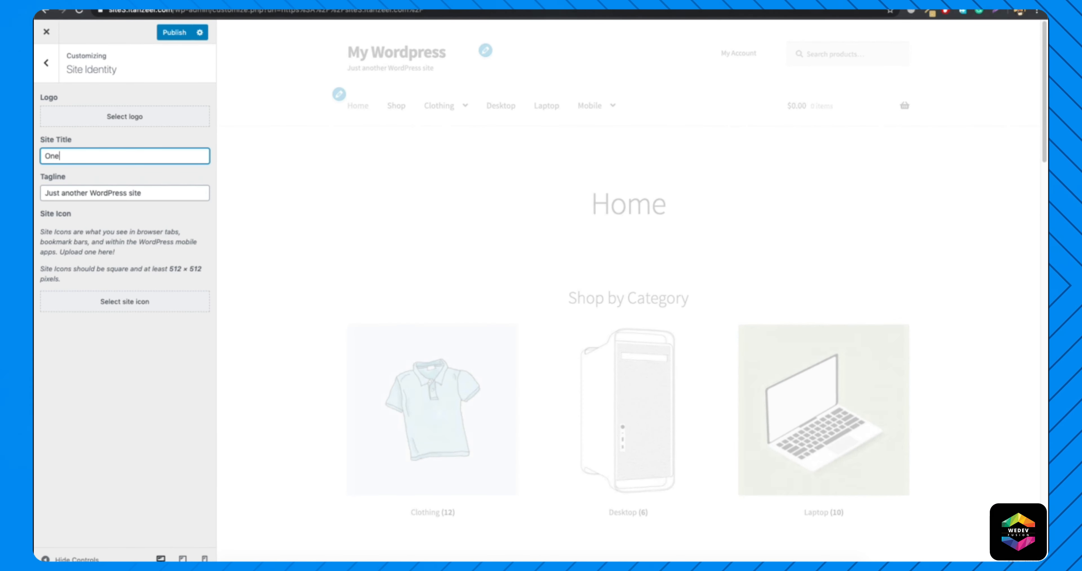
{"action": "type", "text": "StopShop"}
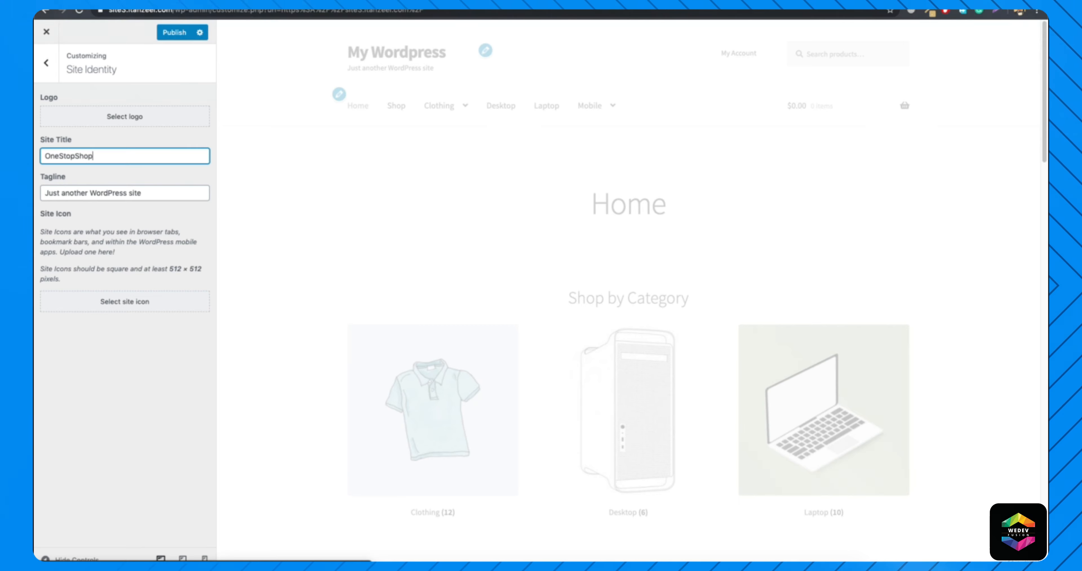
Change the site tagline to "Just another WordPress eCommerce store".
{"action": "left_click_drag", "start_coordinate": [144, 191], "coordinate": [128, 191]}
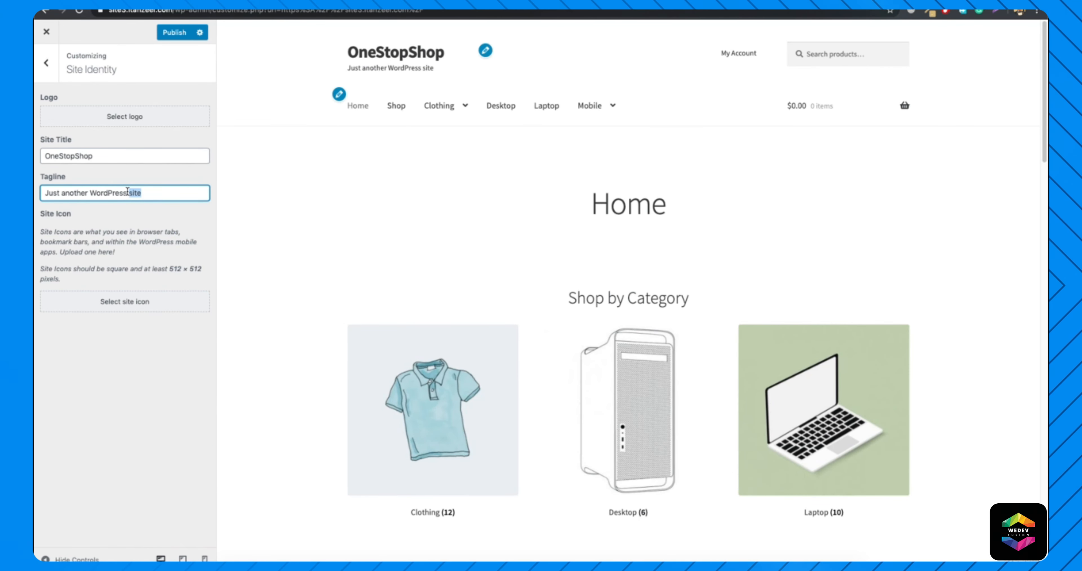
{"action": "type", "text": "eCommerc"}
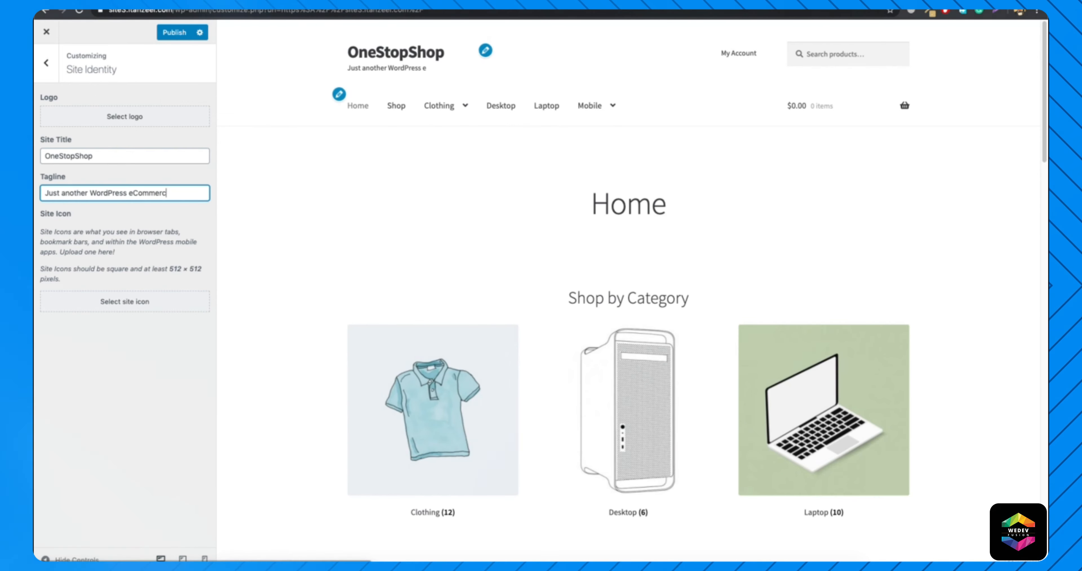
{"action": "type", "text": "e SIte"}
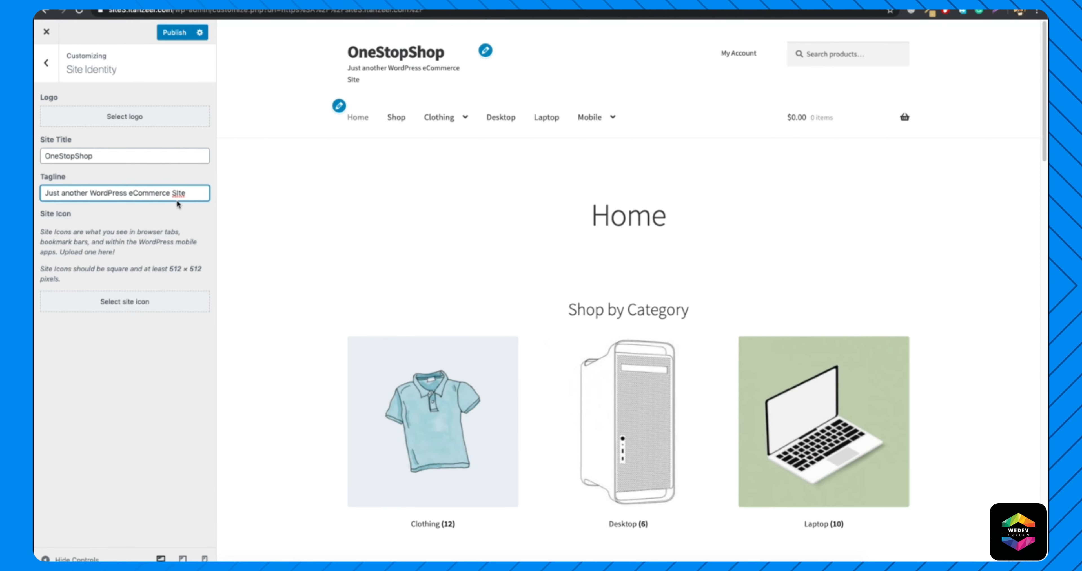
{"action": "type", "text": "store"}
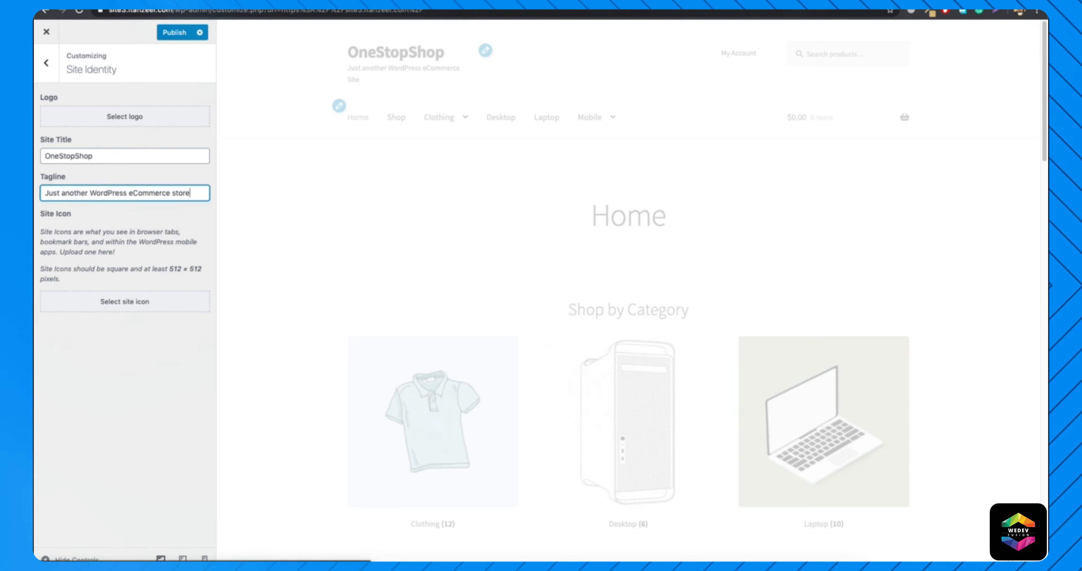
In the Header settings, set the background color to dark grey #212121 and the text color to white #ffffff.
{"action": "left_click", "coordinate": [46, 63]}
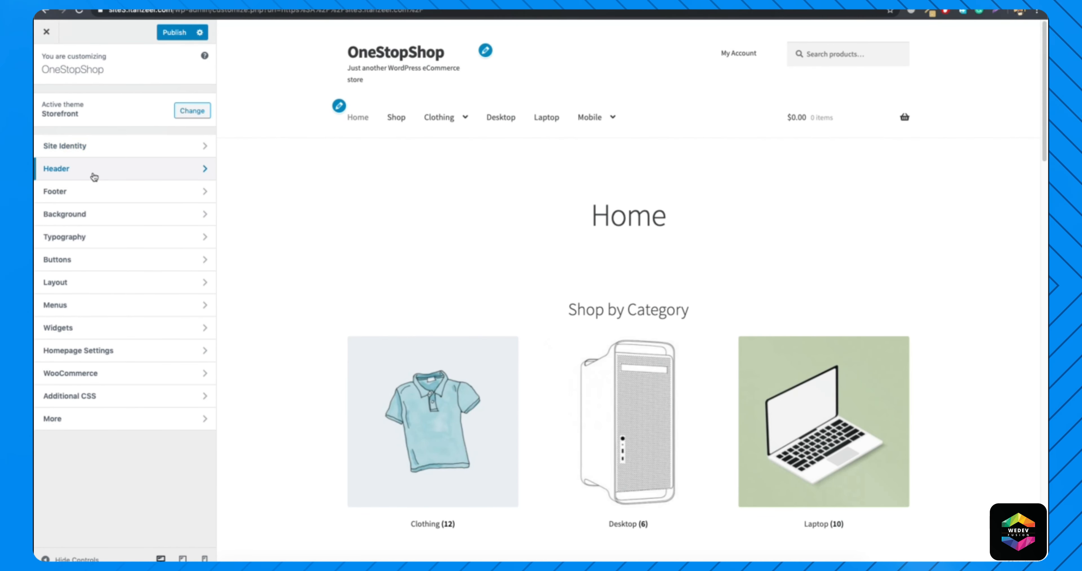
{"action": "left_click", "coordinate": [93, 173]}
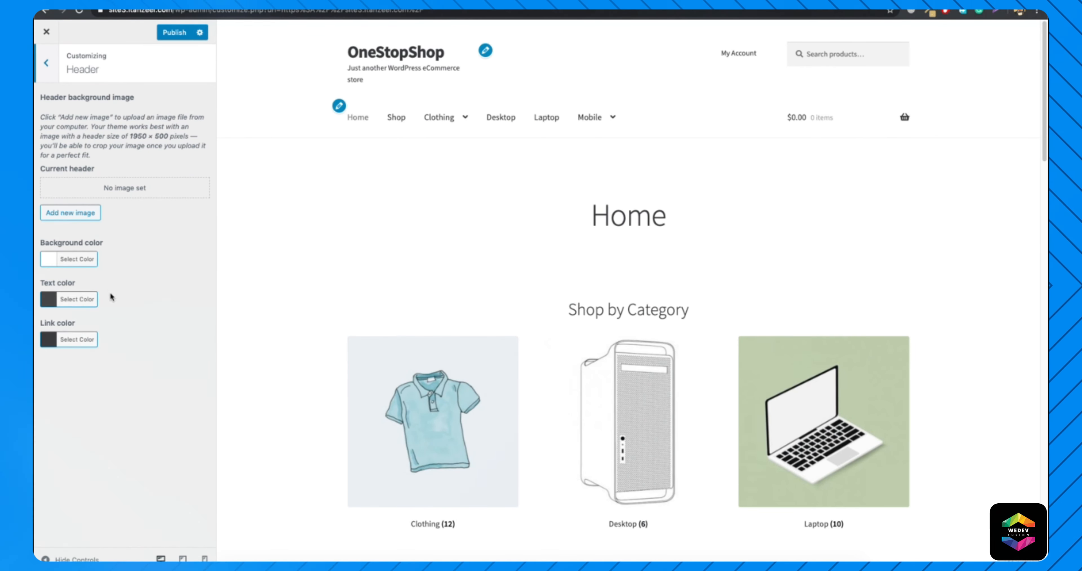
{"action": "left_click", "coordinate": [77, 260]}
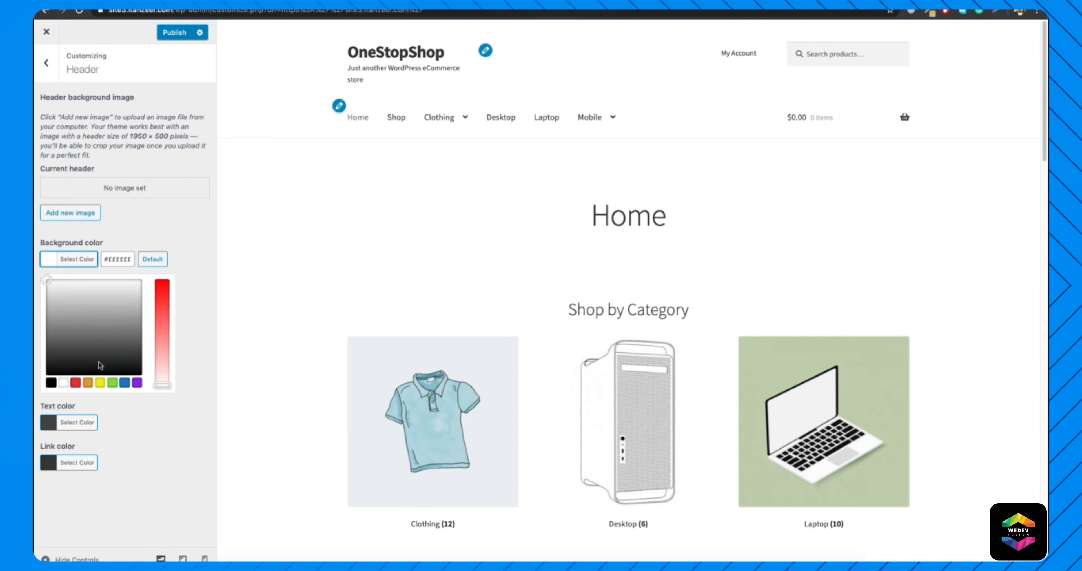
{"action": "left_click_drag", "start_coordinate": [63, 358], "coordinate": [35, 356]}
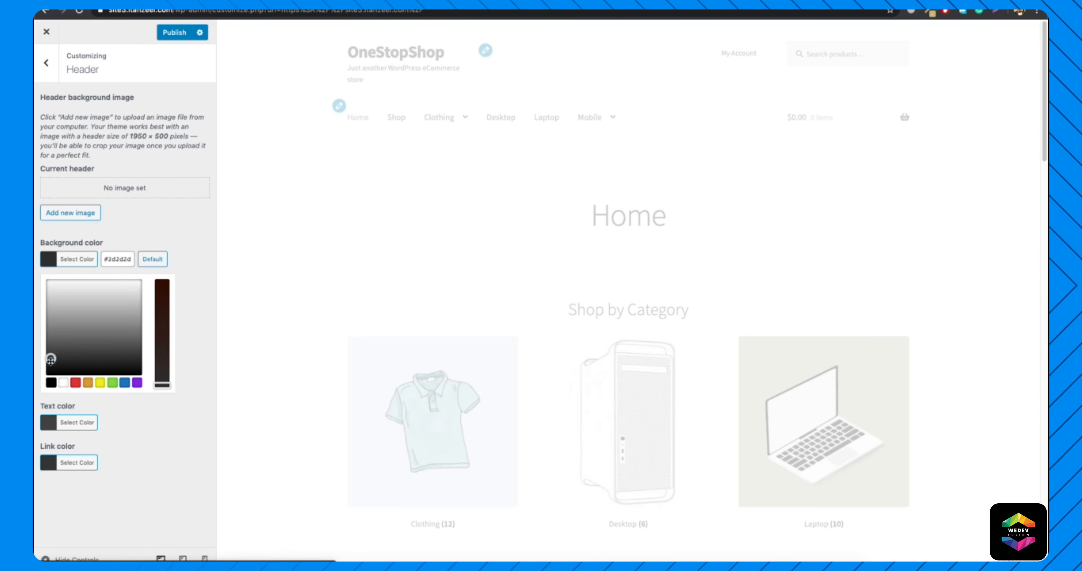
{"action": "left_click", "coordinate": [67, 262]}
{"action": "left_click", "coordinate": [64, 264]}
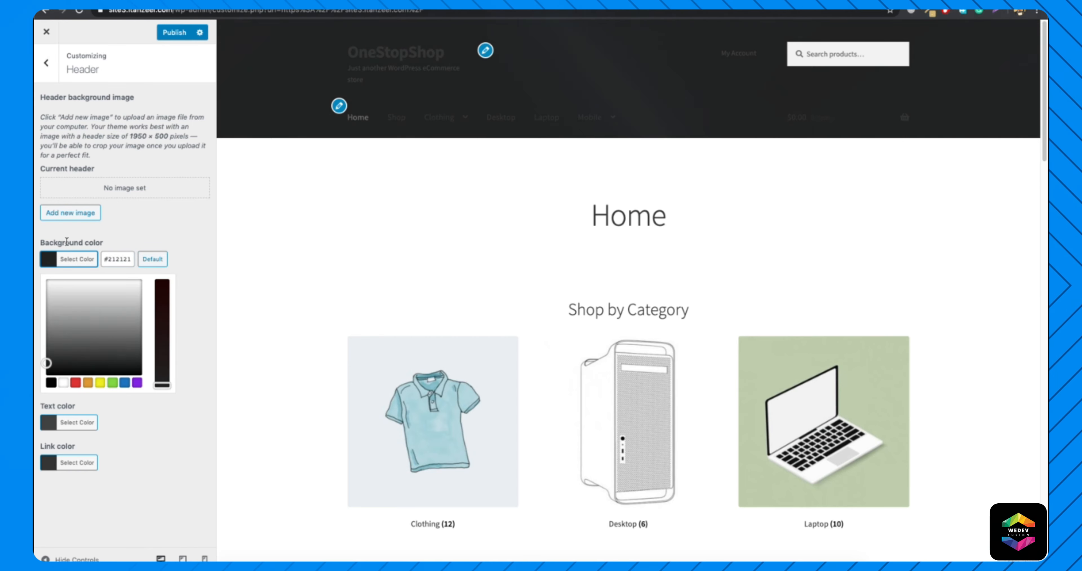
{"action": "left_click", "coordinate": [64, 265]}
{"action": "left_click", "coordinate": [60, 303]}
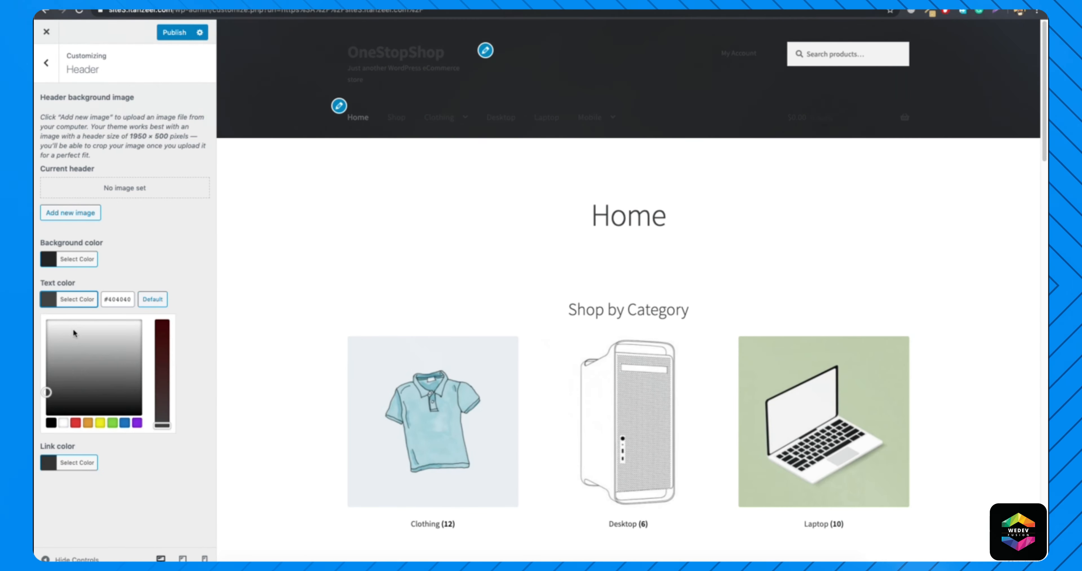
{"action": "left_click", "coordinate": [63, 422]}
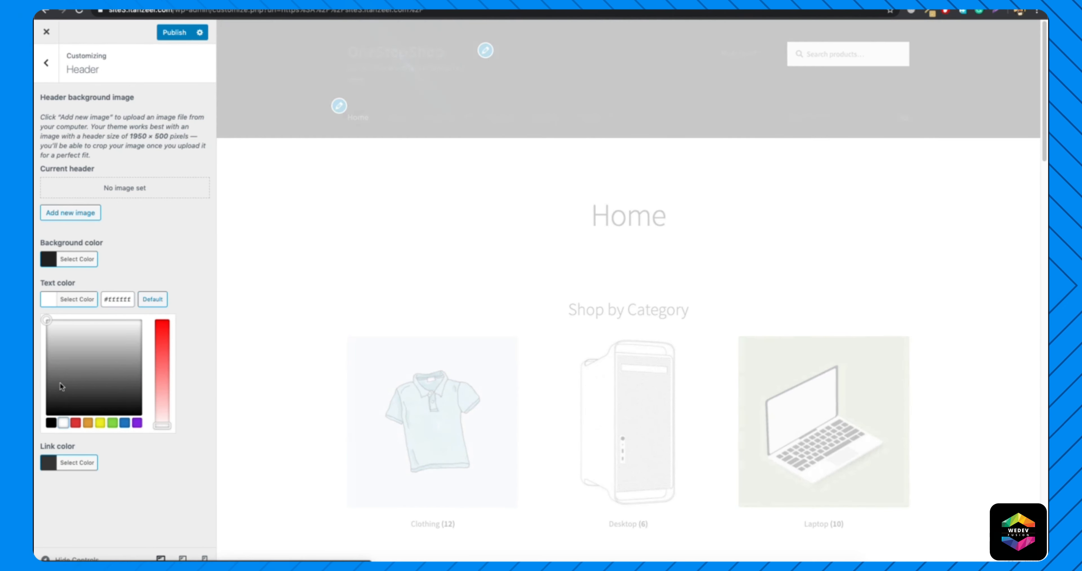
In the Header settings, set the text color to light grey and the link color to light grey #d1d1d1.
{"action": "left_click_drag", "start_coordinate": [68, 377], "coordinate": [35, 332]}
{"action": "left_click", "coordinate": [65, 301]}
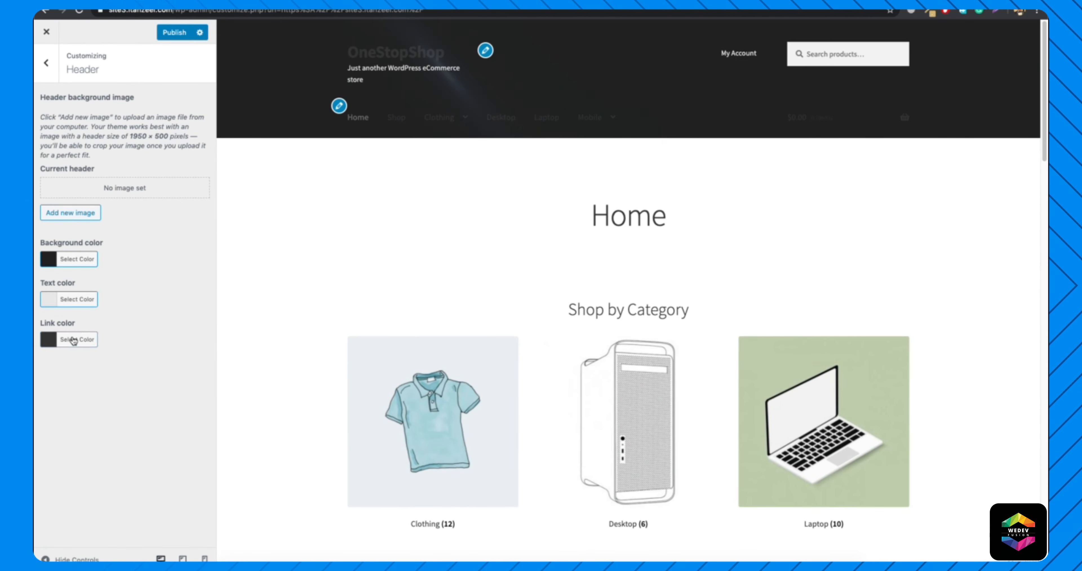
{"action": "left_click", "coordinate": [73, 341]}
{"action": "left_click", "coordinate": [69, 376]}
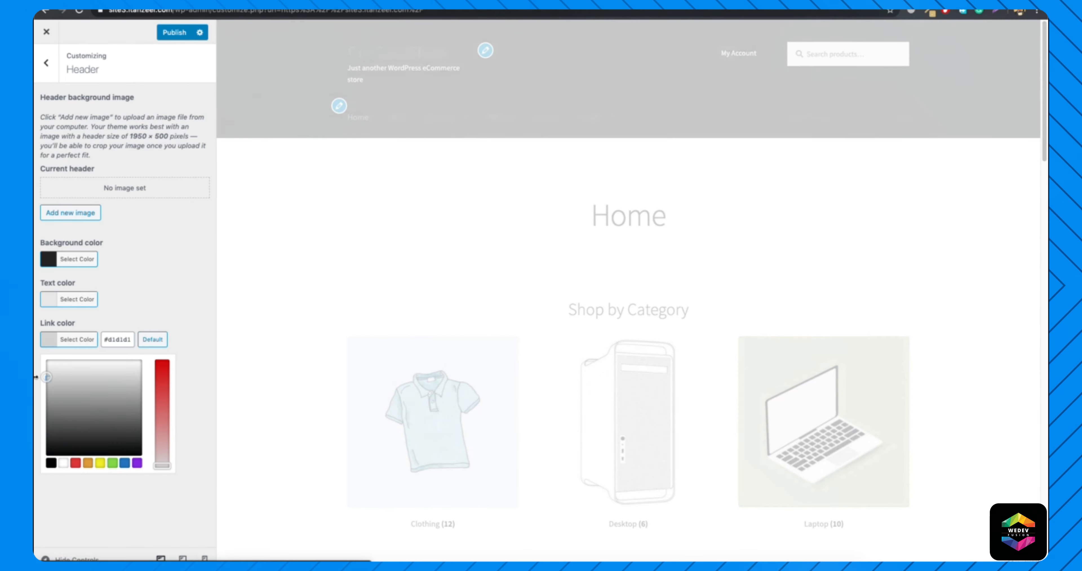
{"action": "left_click", "coordinate": [128, 330]}
{"action": "mouse_move", "coordinate": [462, 113]}
{"action": "mouse_move", "coordinate": [848, 118]}
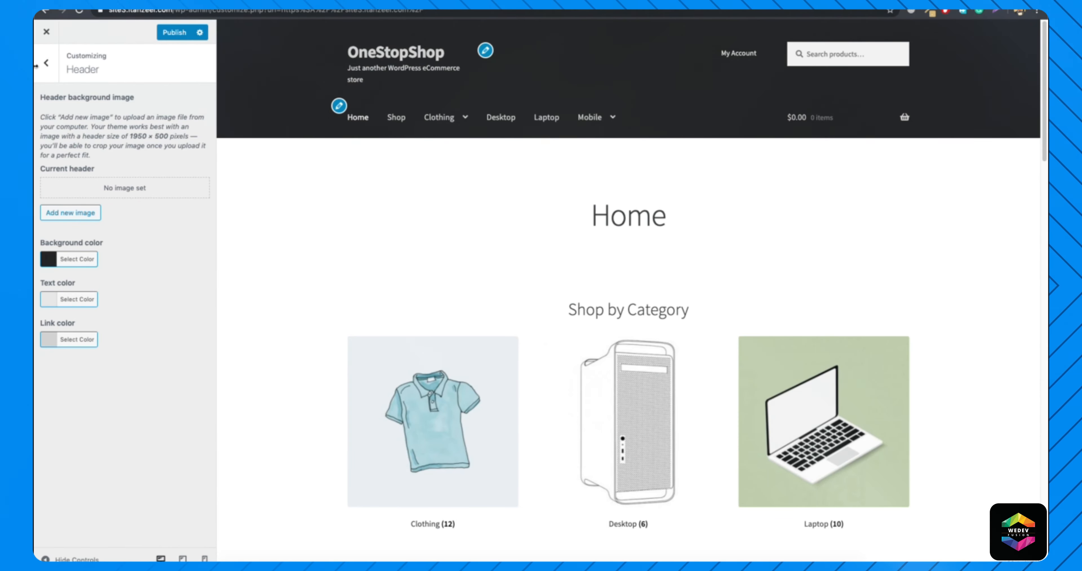
Look over the footer's settings and appearance, and copy the header's background color code from the Header settings.
{"action": "left_click", "coordinate": [46, 63]}
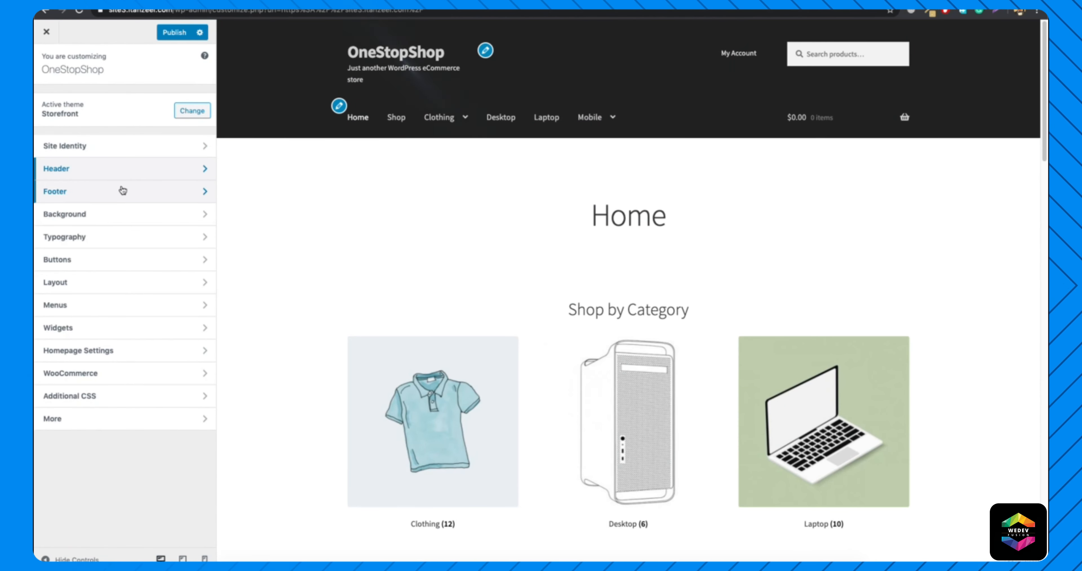
{"action": "left_click", "coordinate": [122, 190]}
{"action": "scroll", "coordinate": [414, 190], "scroll_direction": "down", "scroll_amount": 15}
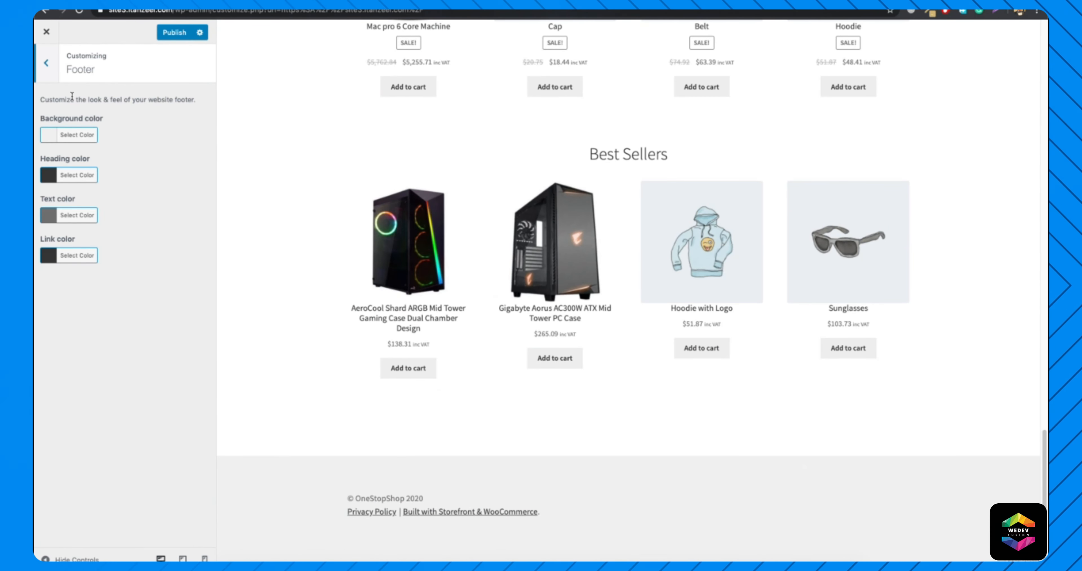
{"action": "left_click", "coordinate": [46, 62]}
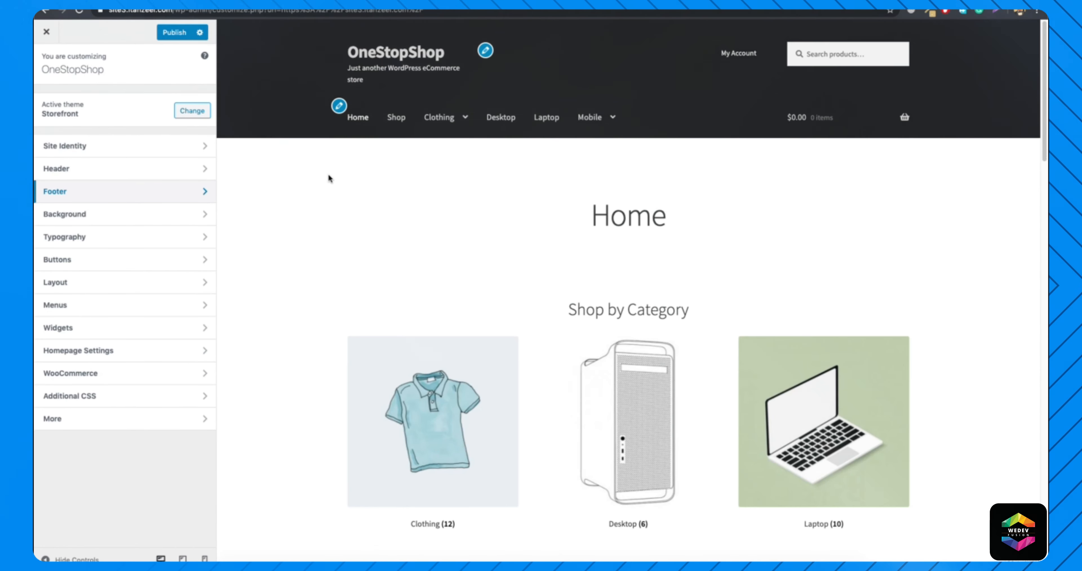
{"action": "left_click", "coordinate": [97, 177]}
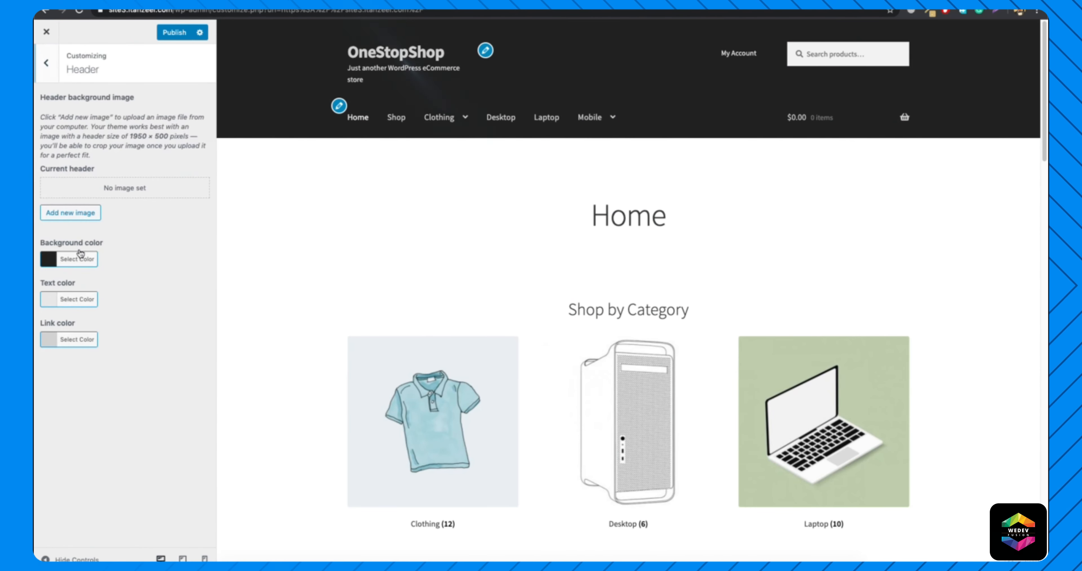
{"action": "left_click", "coordinate": [77, 259]}
{"action": "triple_click", "coordinate": [113, 260]}
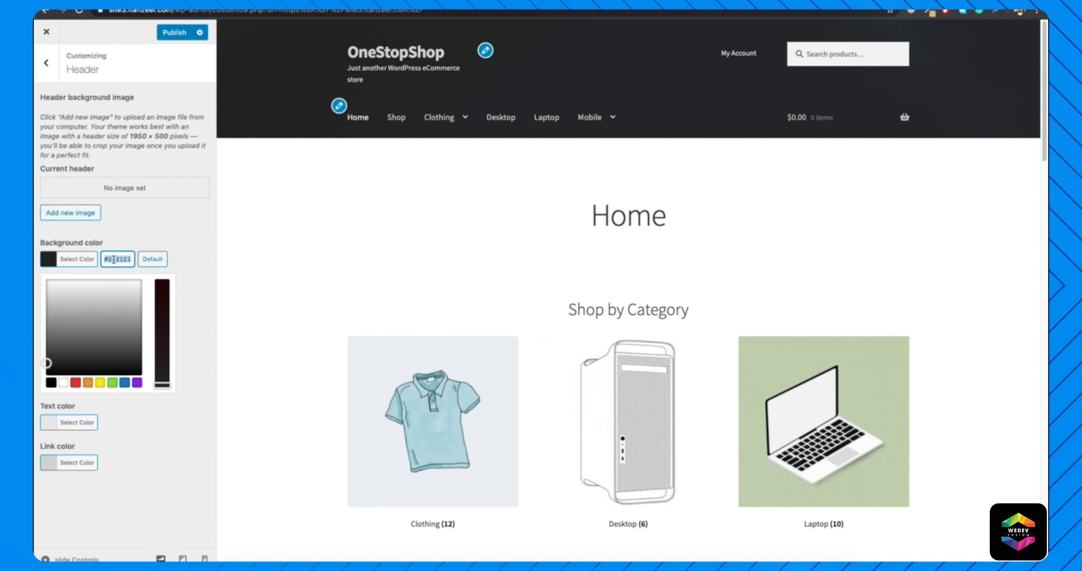
In the Footer settings, set the background color to #212121 and check the footer in the preview.
{"action": "left_click", "coordinate": [46, 63]}
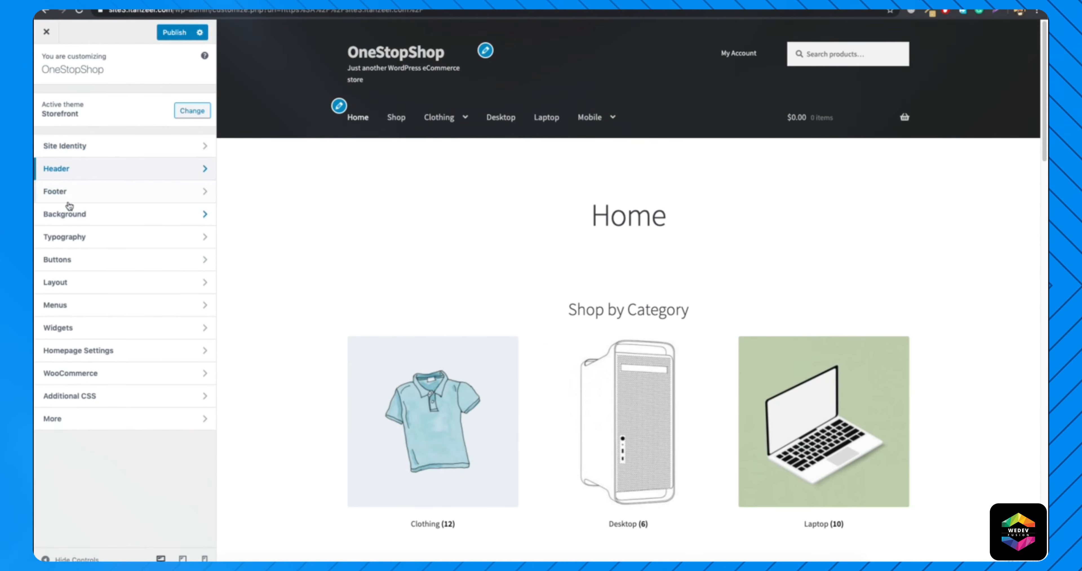
{"action": "left_click", "coordinate": [69, 192]}
{"action": "left_click", "coordinate": [77, 134]}
{"action": "triple_click", "coordinate": [126, 135]}
{"action": "type", "text": "#212121"}
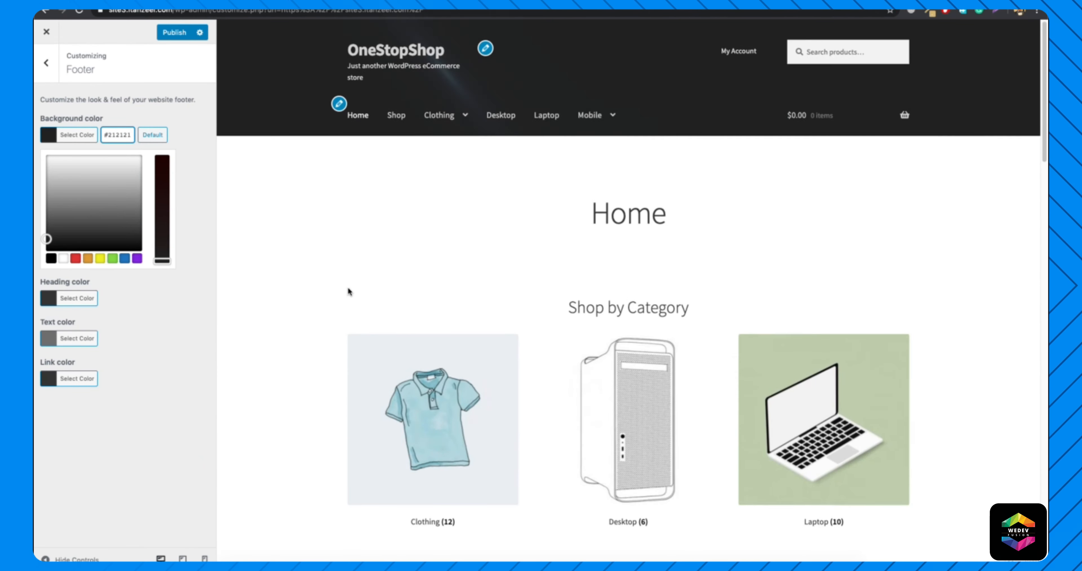
{"action": "scroll", "coordinate": [350, 292], "scroll_direction": "down", "scroll_amount": 15}
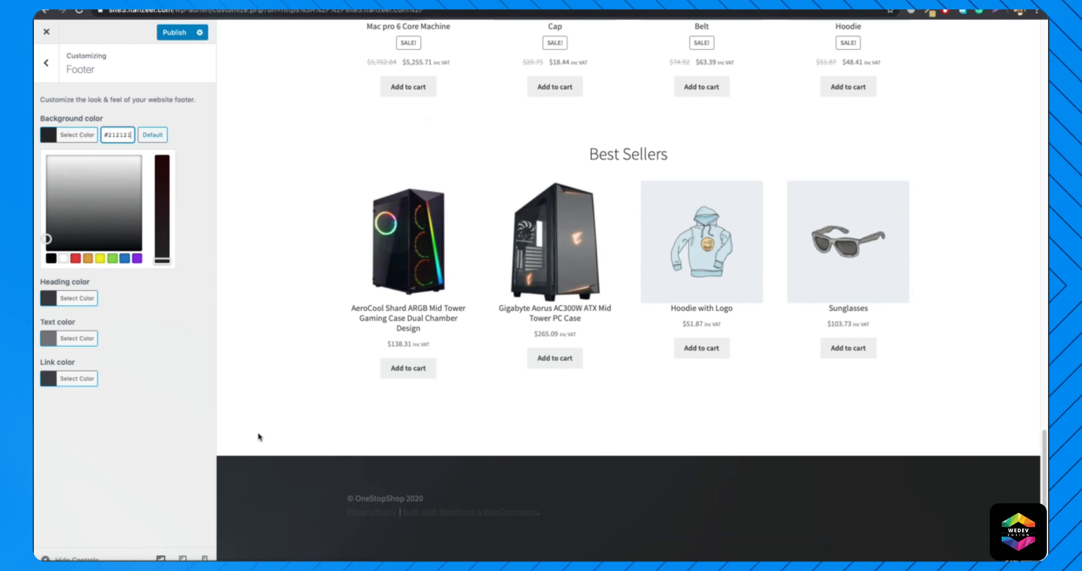
Set the footer's heading, text and link colors to light grey.
{"action": "left_click", "coordinate": [76, 299]}
{"action": "left_click", "coordinate": [46, 230]}
{"action": "left_click_drag", "start_coordinate": [46, 231], "coordinate": [37, 217]}
{"action": "left_click", "coordinate": [74, 219]}
{"action": "left_click_drag", "start_coordinate": [46, 290], "coordinate": [36, 256]}
{"action": "left_click", "coordinate": [77, 255]}
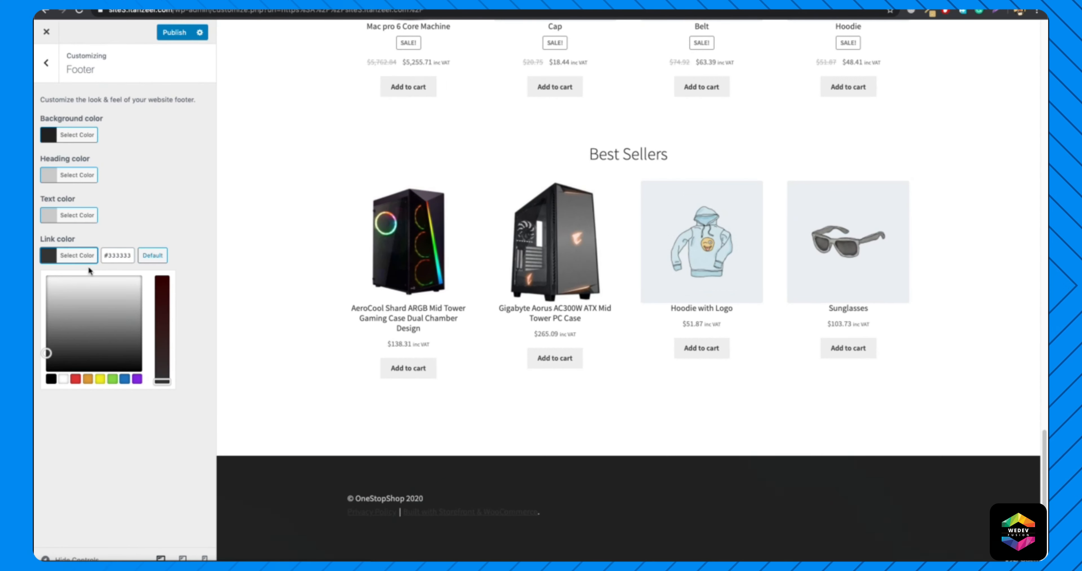
{"action": "left_click_drag", "start_coordinate": [60, 300], "coordinate": [36, 297]}
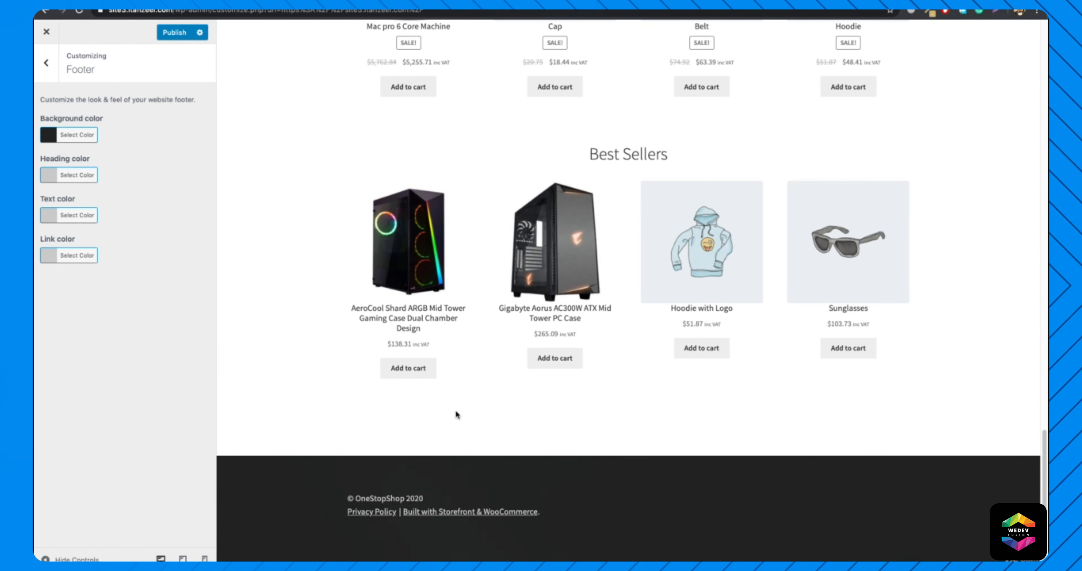
In the Background settings, choose white #ffffff as the site's background color.
{"action": "left_click", "coordinate": [46, 62]}
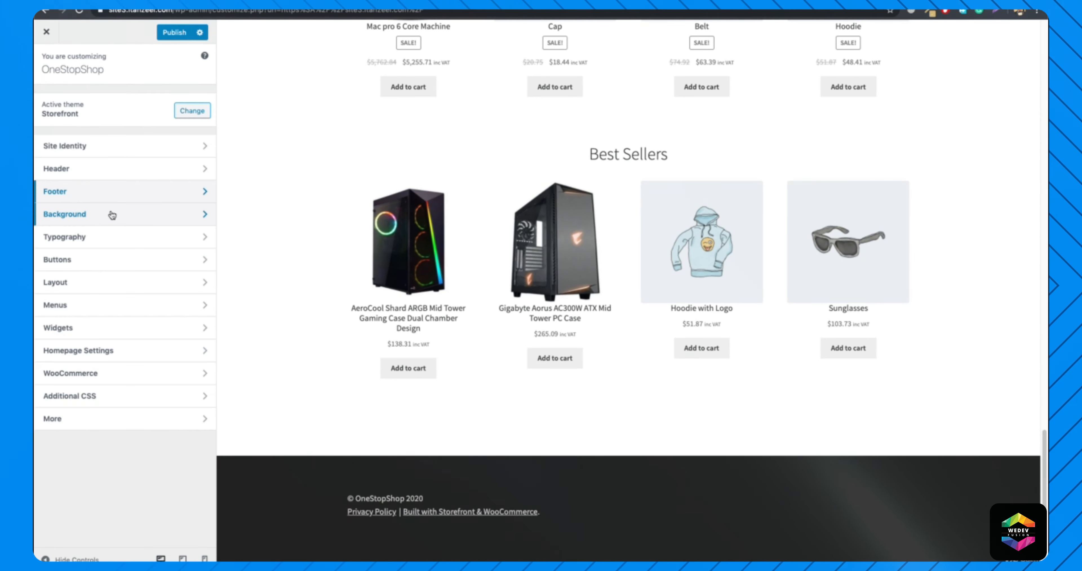
{"action": "left_click", "coordinate": [111, 211]}
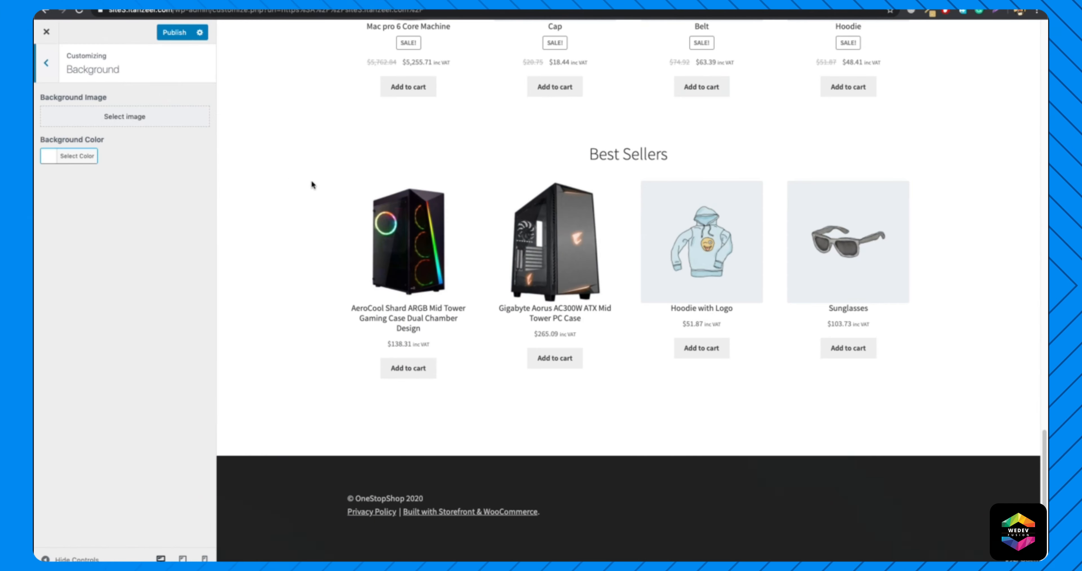
{"action": "scroll", "coordinate": [310, 183], "scroll_direction": "up", "scroll_amount": 15}
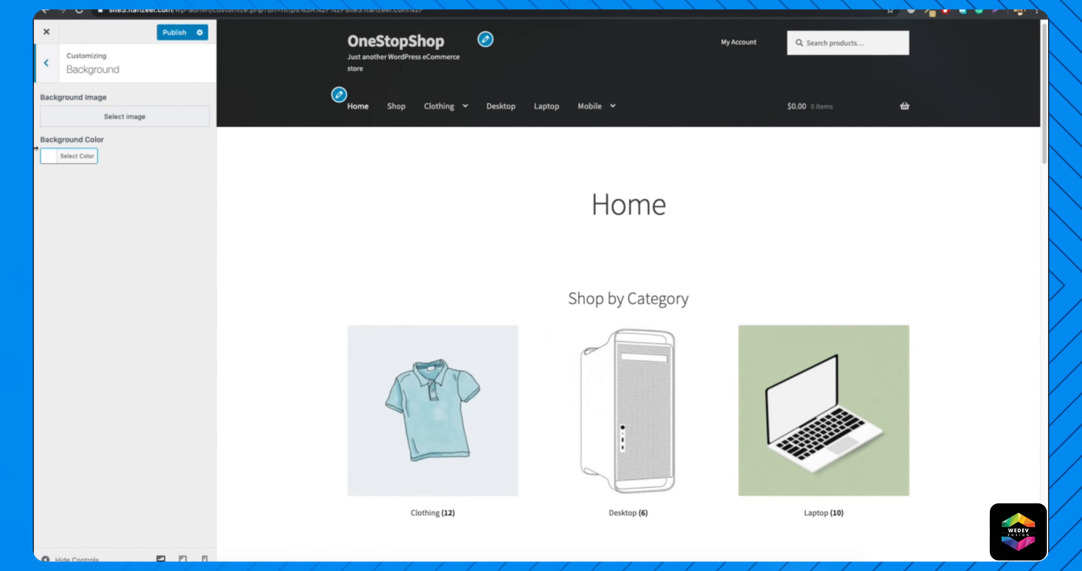
{"action": "left_click", "coordinate": [58, 158]}
{"action": "left_click_drag", "start_coordinate": [72, 203], "coordinate": [35, 165]}
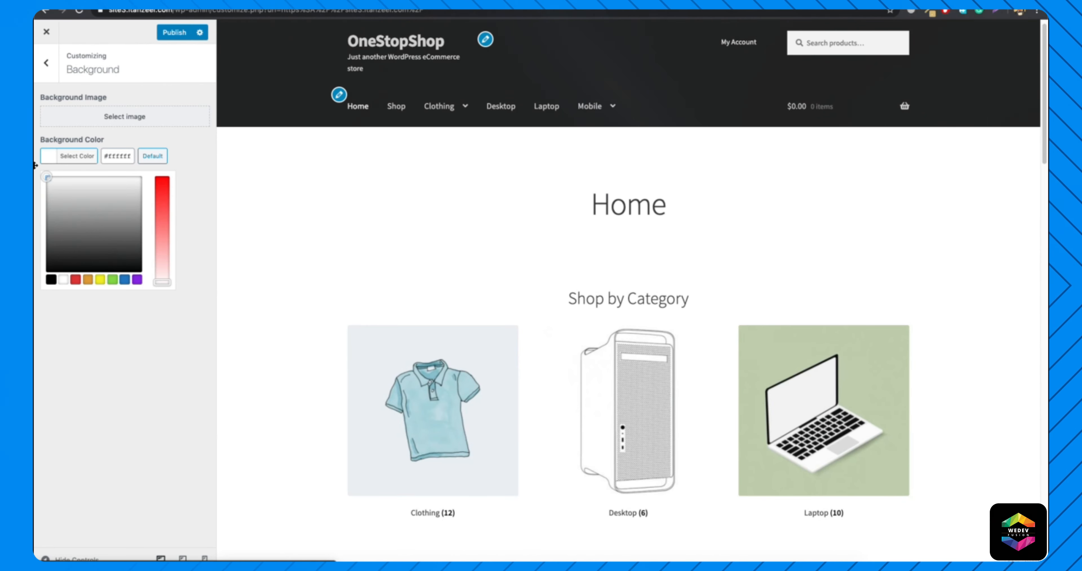
{"action": "key", "text": "Escape"}
{"action": "key", "text": "Escape"}
In the Typography settings, try blue #1e73be as the link / accent color while previewing the Cart and Home pages.
{"action": "left_click", "coordinate": [116, 239]}
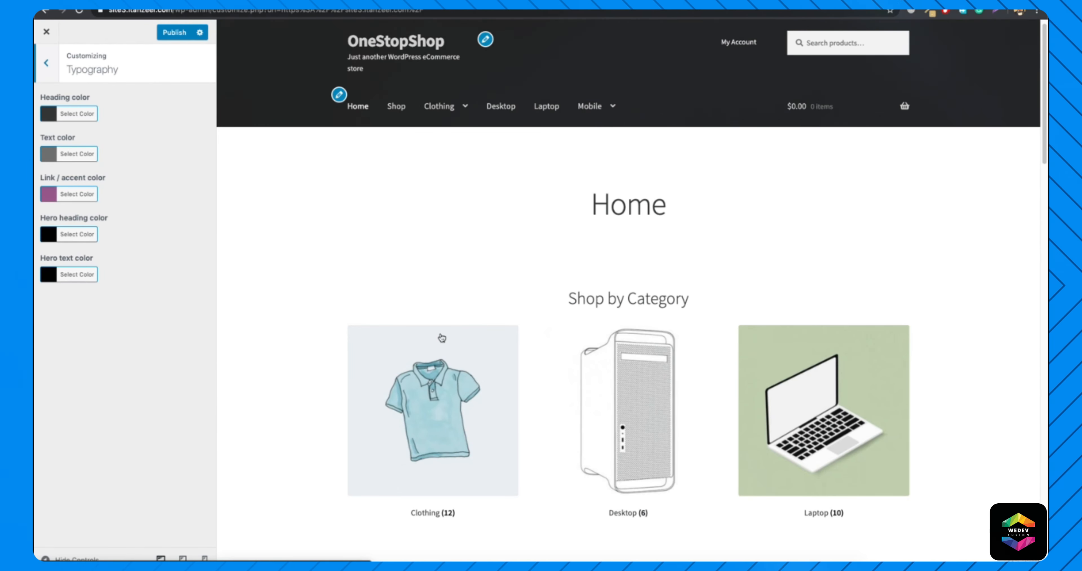
{"action": "scroll", "coordinate": [614, 343], "scroll_direction": "down", "scroll_amount": 10}
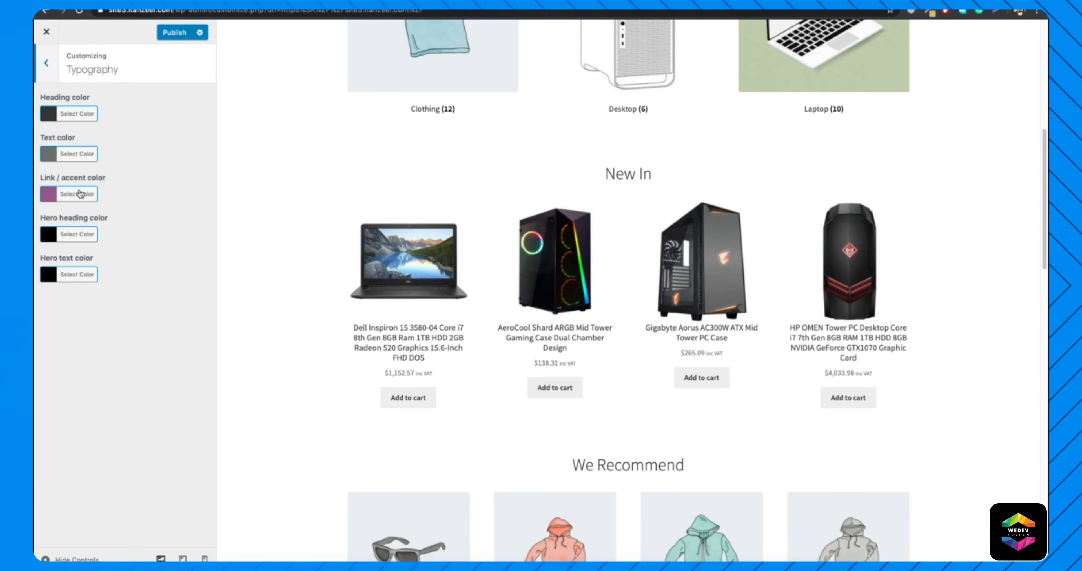
{"action": "left_click", "coordinate": [80, 194]}
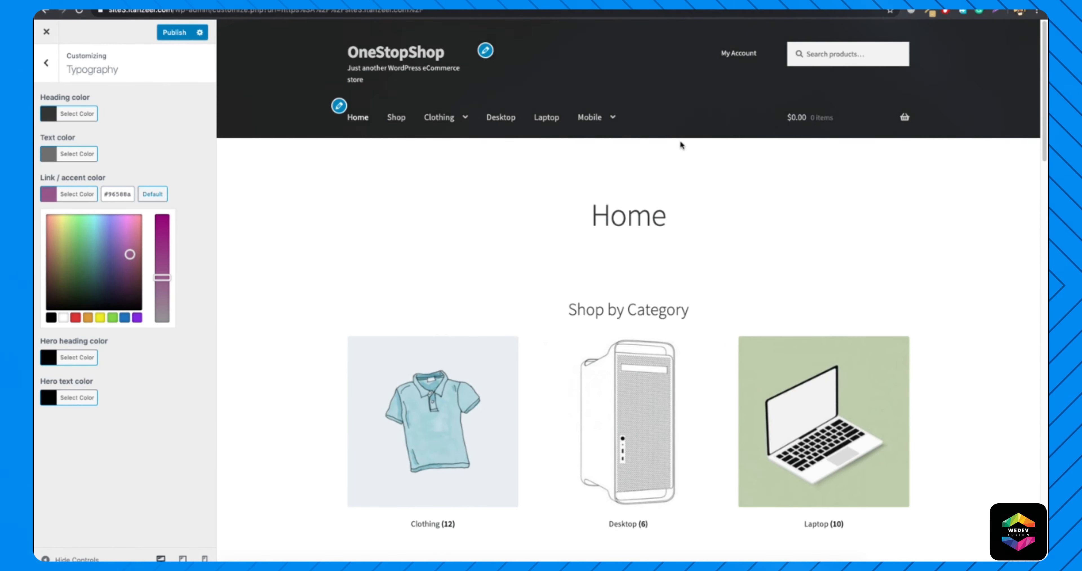
{"action": "mouse_move", "coordinate": [798, 119]}
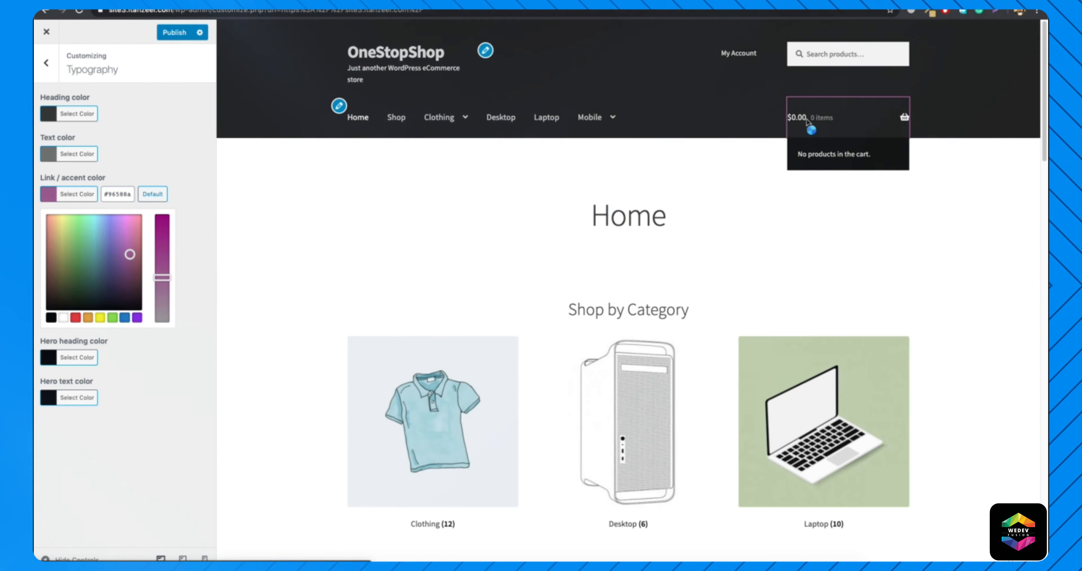
{"action": "left_click", "coordinate": [796, 117]}
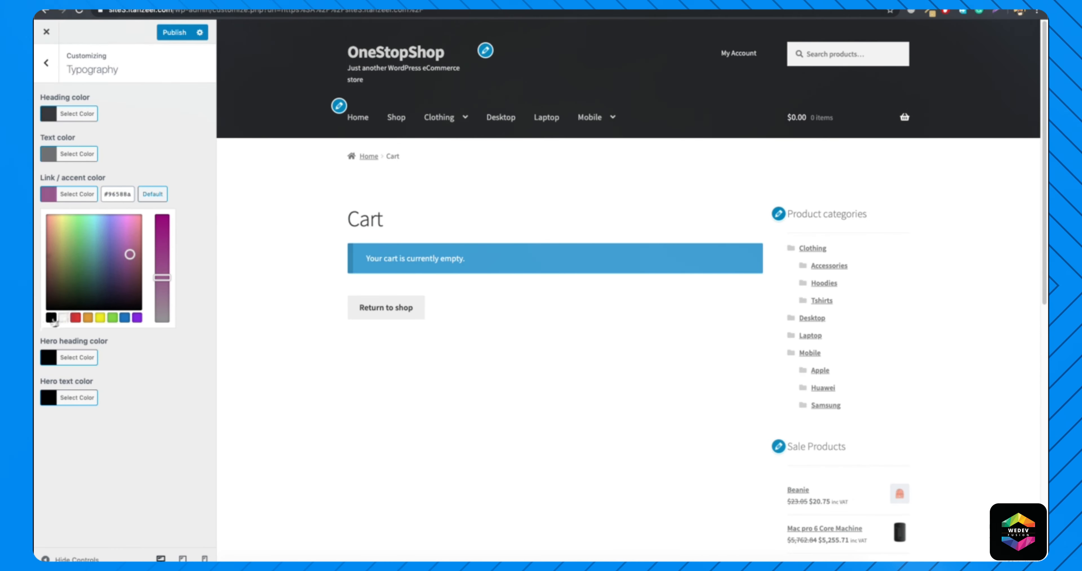
{"action": "left_click", "coordinate": [125, 317]}
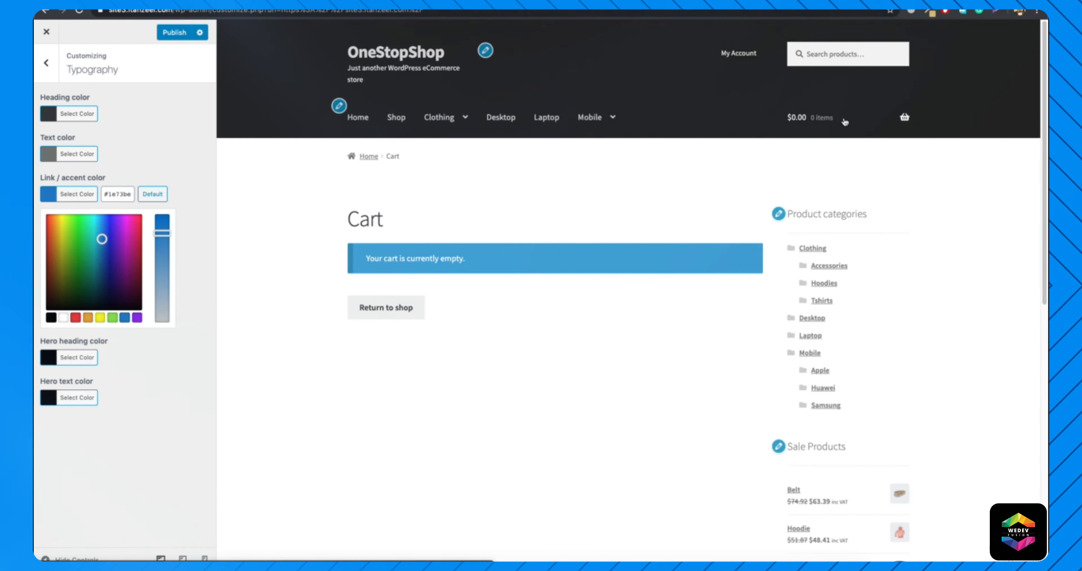
{"action": "left_click", "coordinate": [358, 119]}
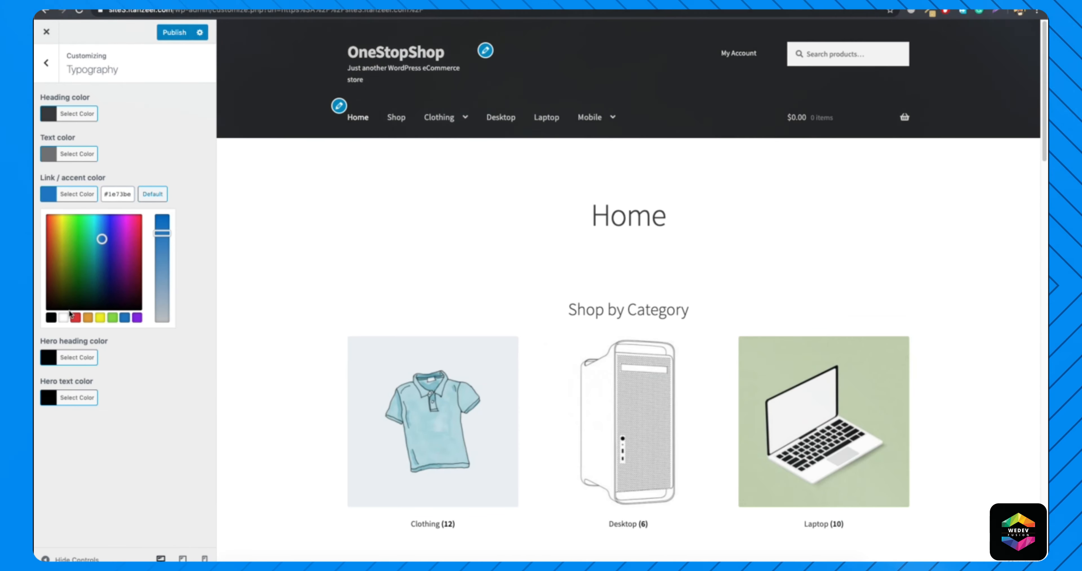
Set the typography link / accent color to black #000000 and preview it on the Cart page.
{"action": "left_click", "coordinate": [51, 317]}
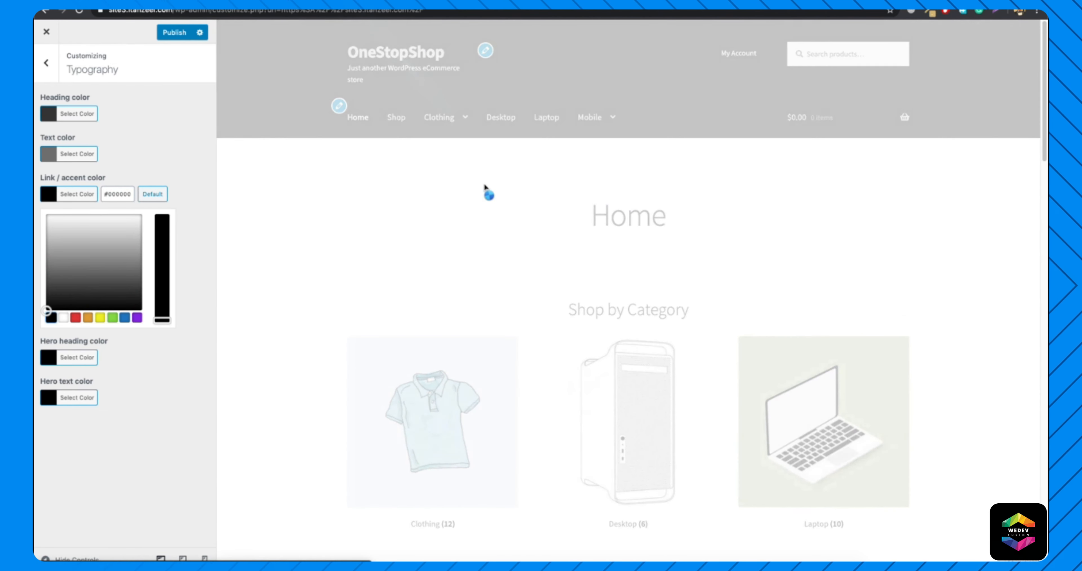
{"action": "left_click", "coordinate": [849, 123]}
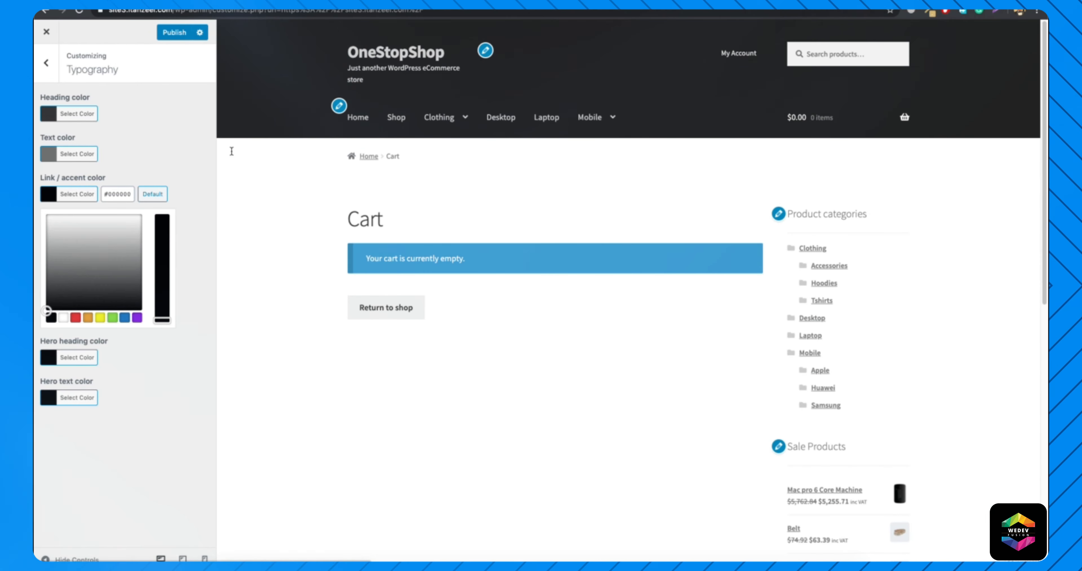
{"action": "left_click", "coordinate": [74, 195]}
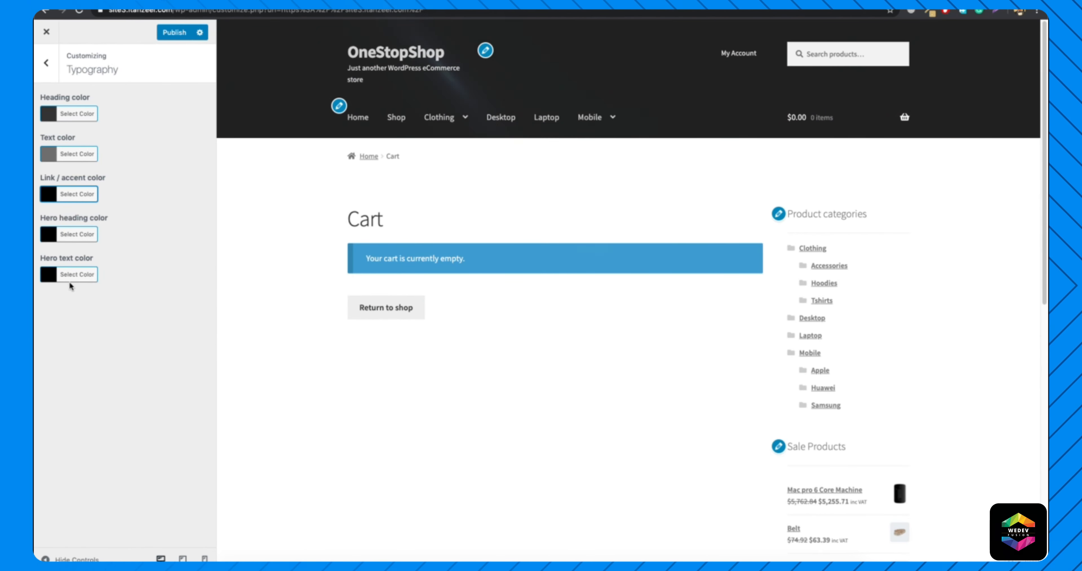
In the Buttons settings, preview the Shop page and set the button background color to dark grey.
{"action": "left_click", "coordinate": [46, 63]}
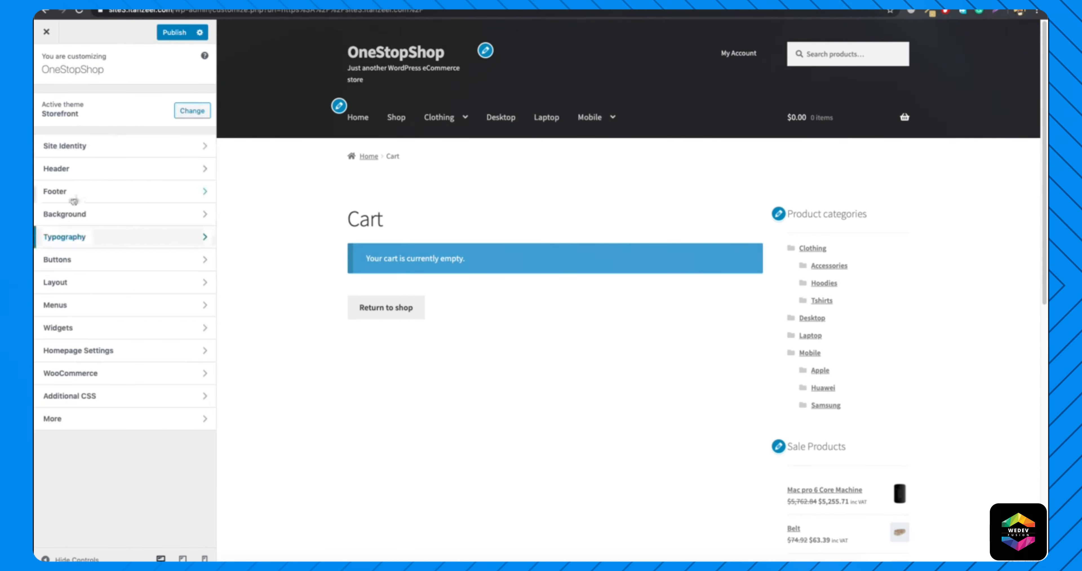
{"action": "left_click", "coordinate": [122, 262]}
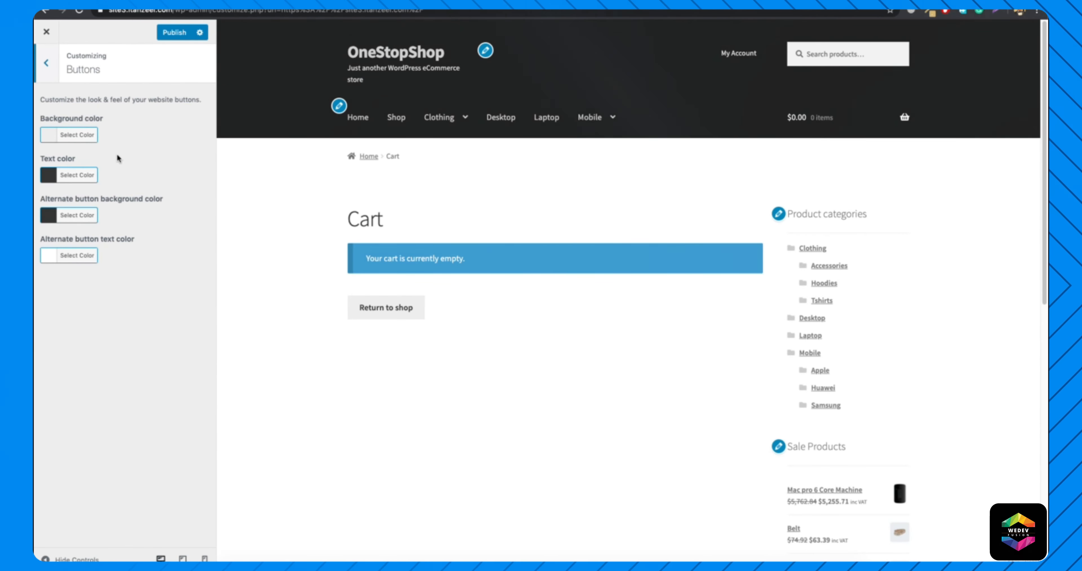
{"action": "left_click", "coordinate": [397, 117]}
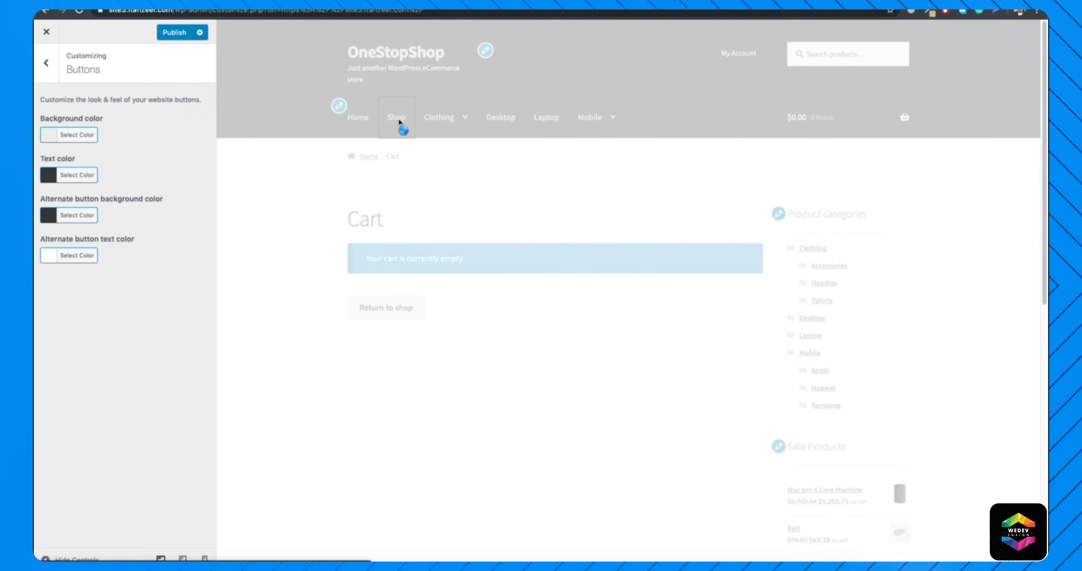
{"action": "scroll", "coordinate": [459, 393], "scroll_direction": "down", "scroll_amount": 1}
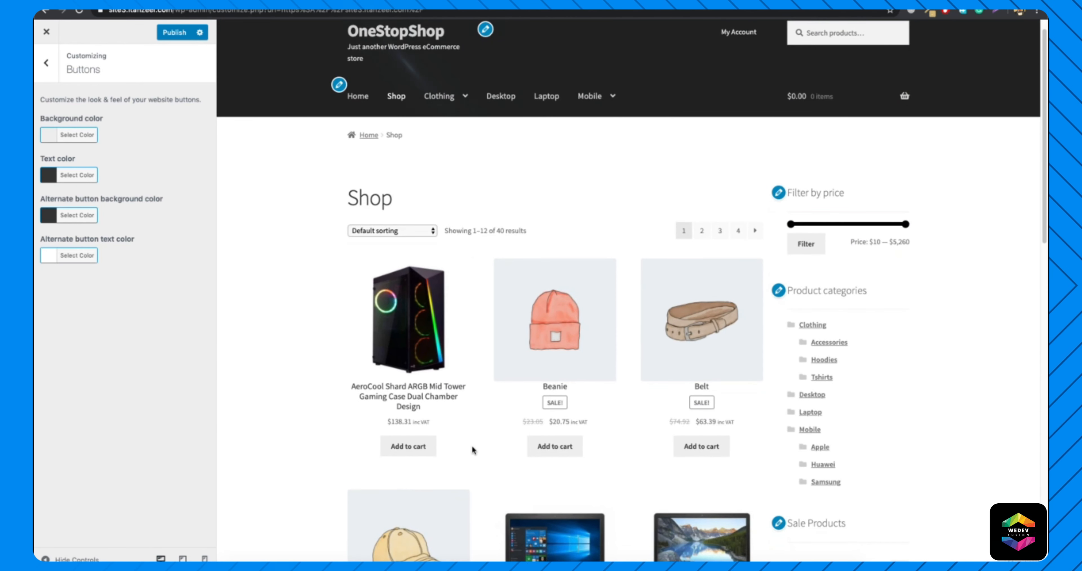
{"action": "scroll", "coordinate": [698, 413], "scroll_direction": "down", "scroll_amount": 1}
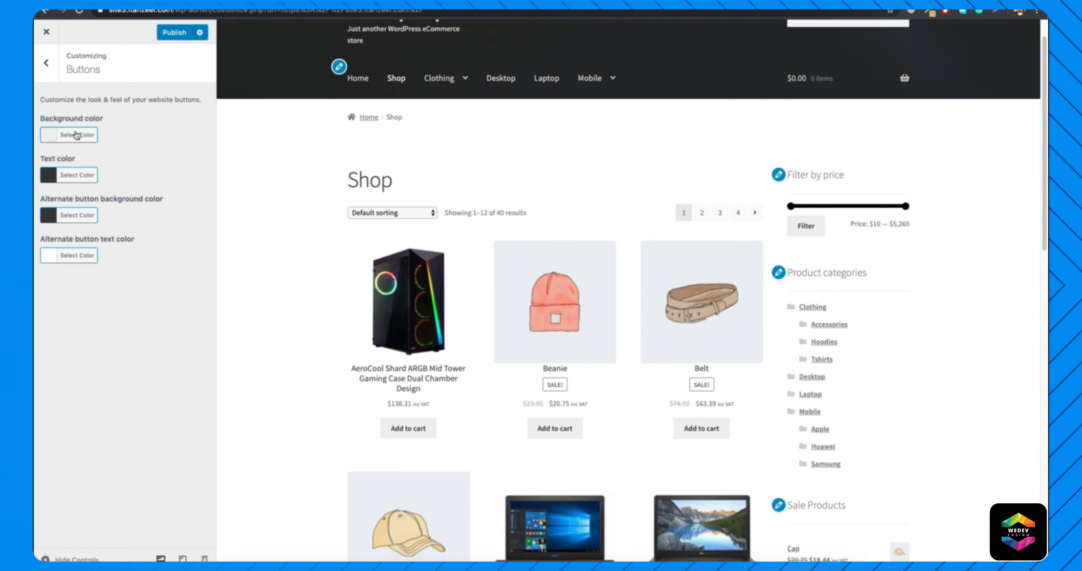
{"action": "left_click", "coordinate": [77, 135]}
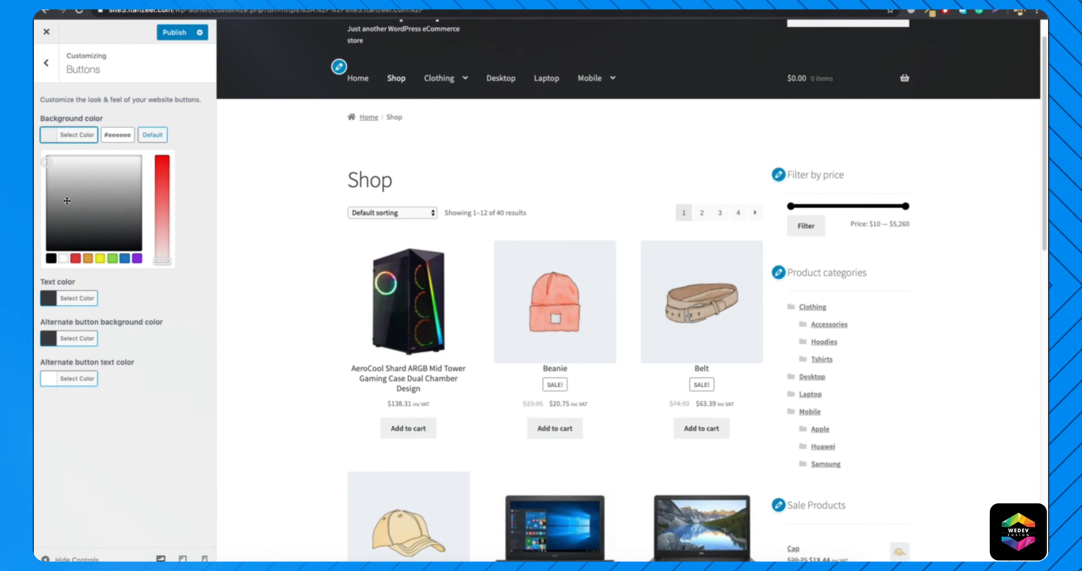
{"action": "left_click_drag", "start_coordinate": [47, 223], "coordinate": [35, 224]}
{"action": "left_click", "coordinate": [35, 234]}
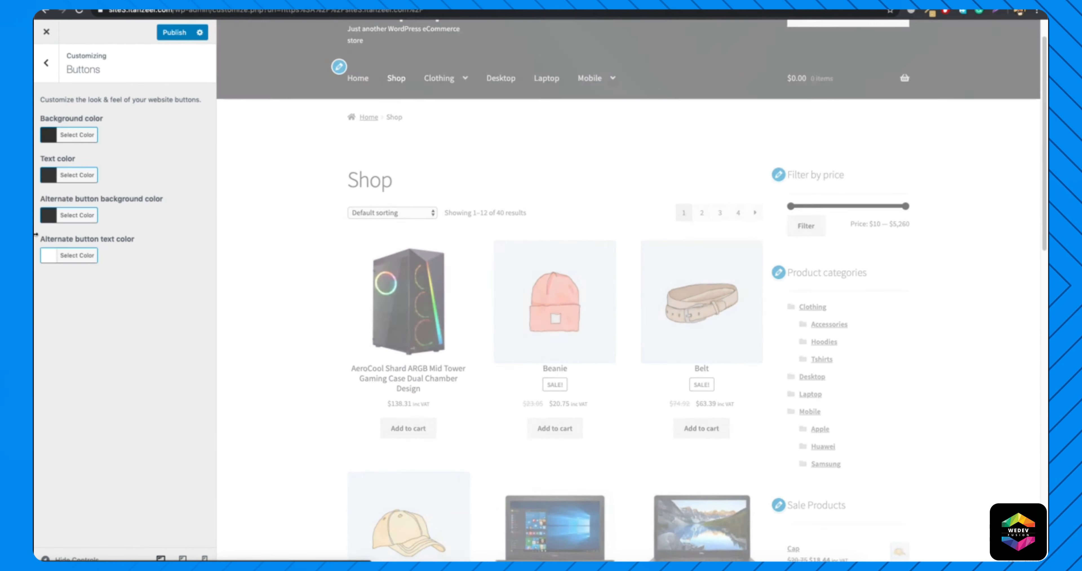
Set the button text color to a very light grey.
{"action": "left_click", "coordinate": [79, 178]}
{"action": "left_click_drag", "start_coordinate": [53, 225], "coordinate": [36, 202]}
{"action": "left_click", "coordinate": [36, 203]}
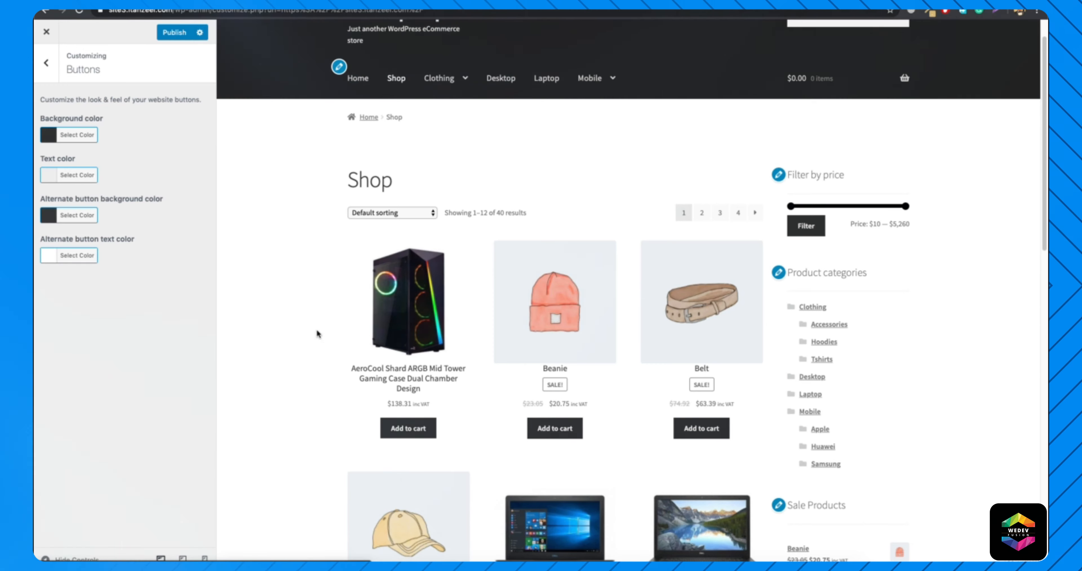
In the Layout settings, set the general layout to the left sidebar and check it on the Shop page preview.
{"action": "key", "text": "Escape"}
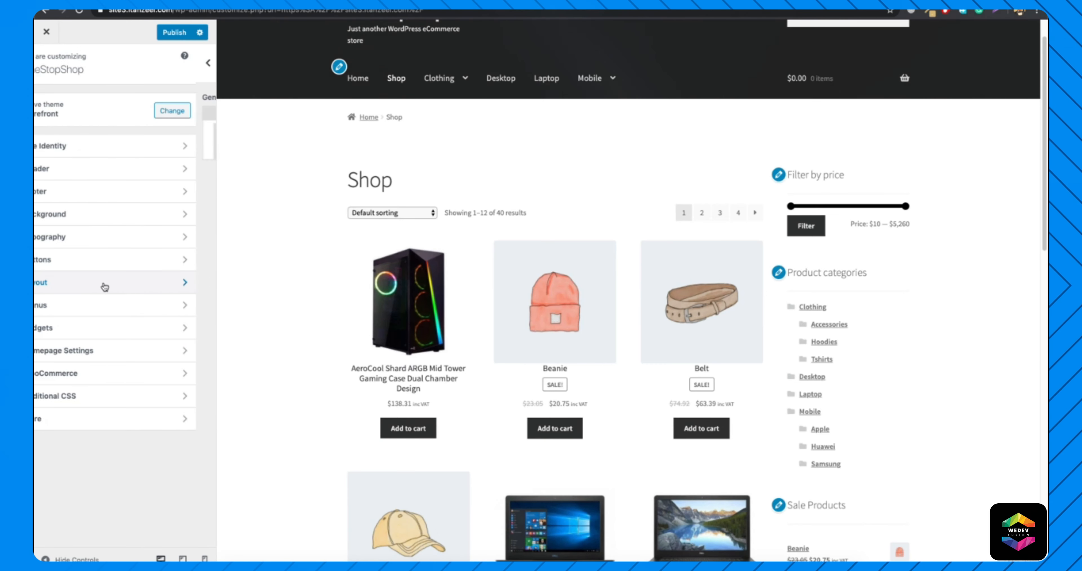
{"action": "left_click", "coordinate": [104, 283]}
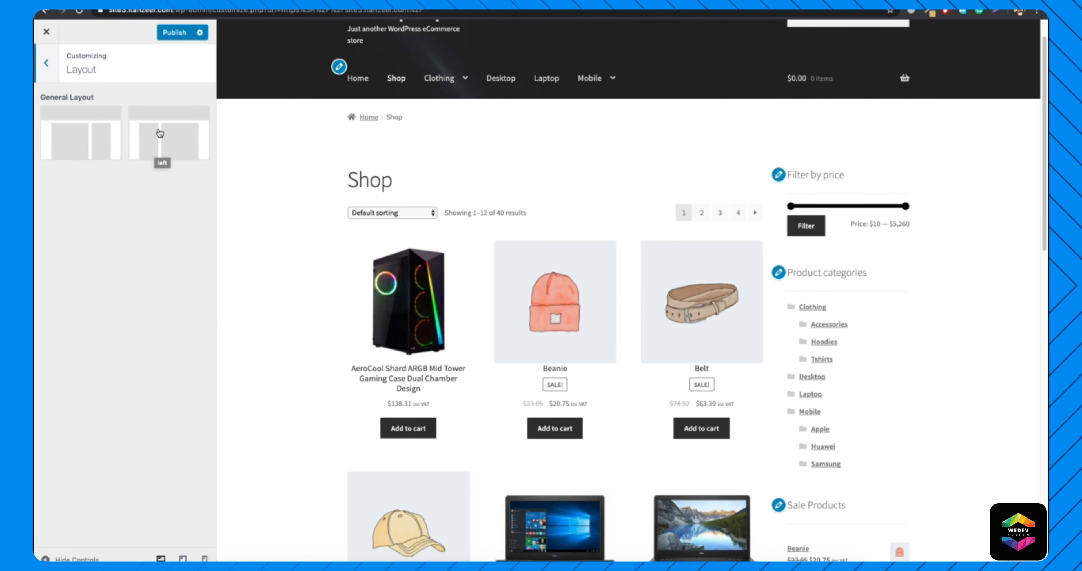
{"action": "left_click", "coordinate": [159, 133]}
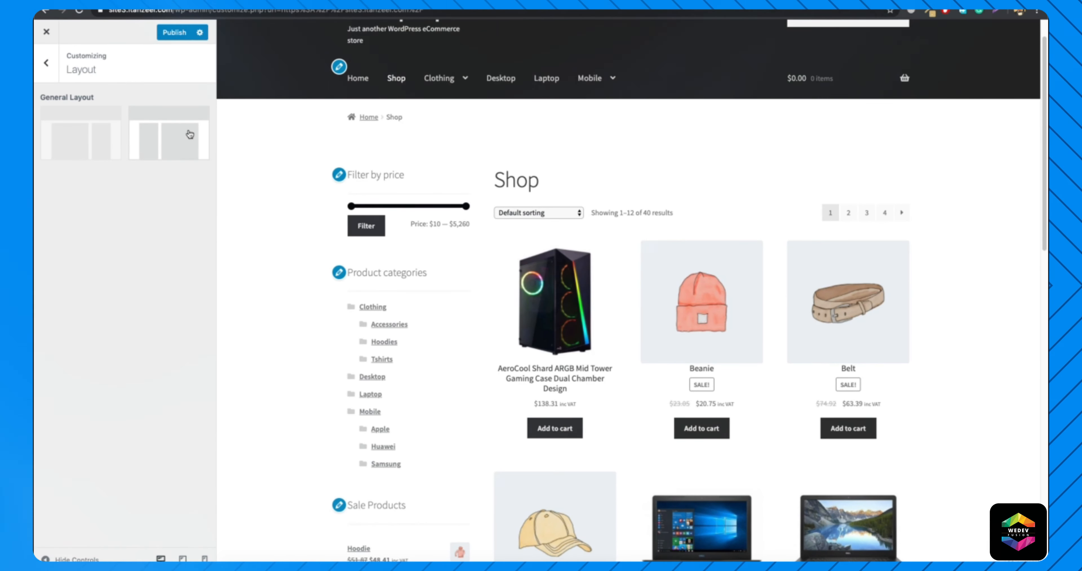
{"action": "scroll", "coordinate": [414, 300], "scroll_direction": "down", "scroll_amount": 5}
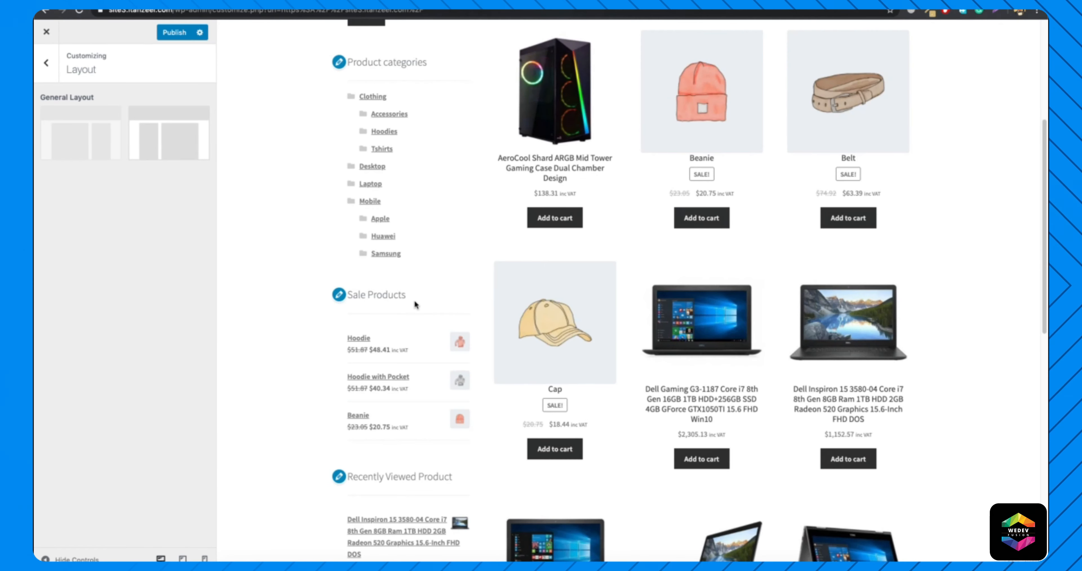
{"action": "scroll", "coordinate": [414, 300], "scroll_direction": "up", "scroll_amount": 6}
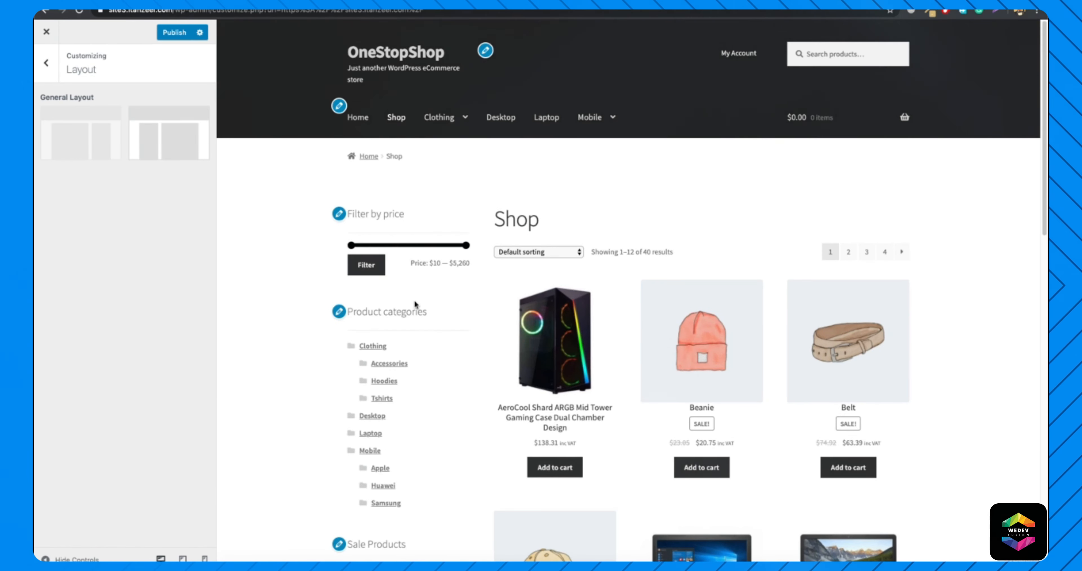
Look through the Menus settings and the Widgets settings, including the Sidebar area, without changing anything.
{"action": "left_click", "coordinate": [46, 63]}
{"action": "left_click", "coordinate": [88, 305]}
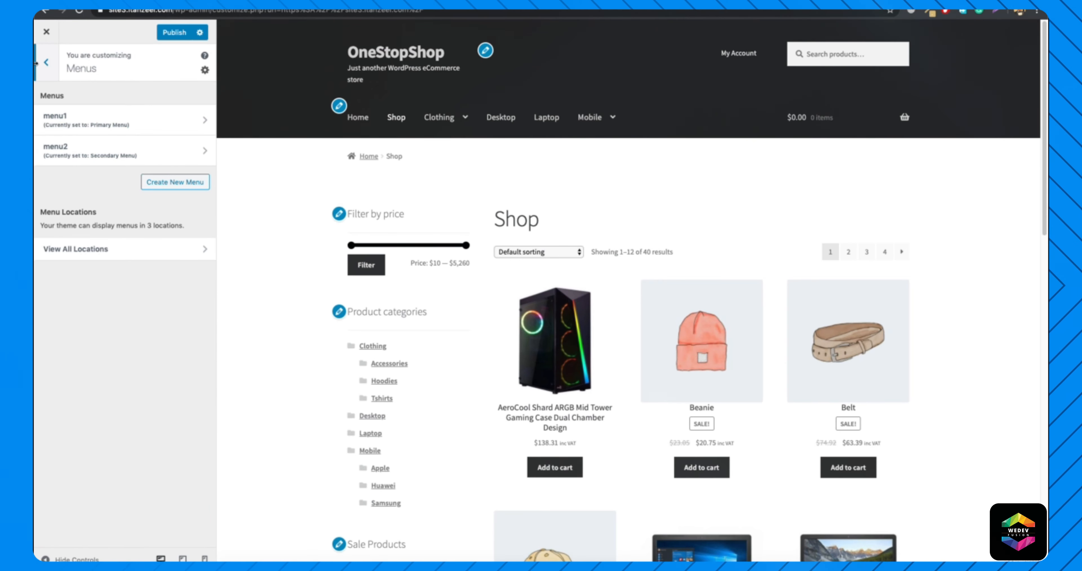
{"action": "left_click", "coordinate": [44, 64]}
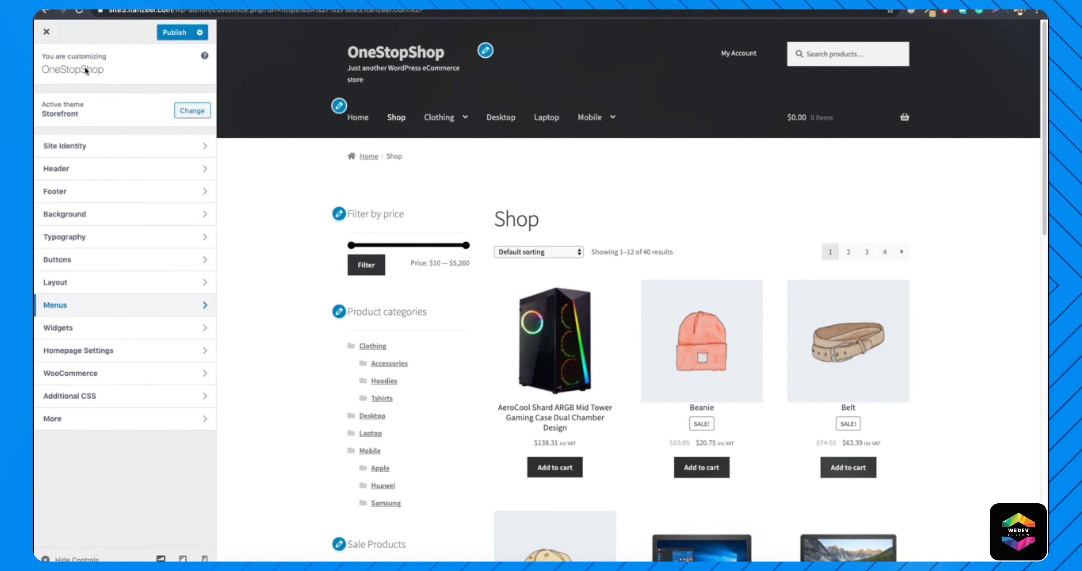
{"action": "left_click", "coordinate": [80, 331]}
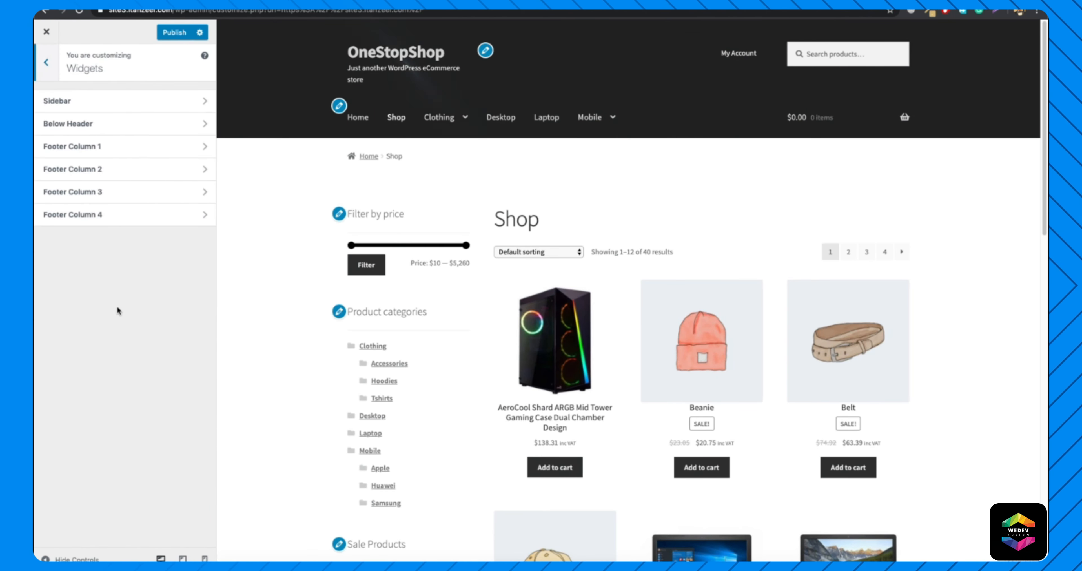
{"action": "left_click", "coordinate": [81, 107]}
{"action": "left_click", "coordinate": [48, 64]}
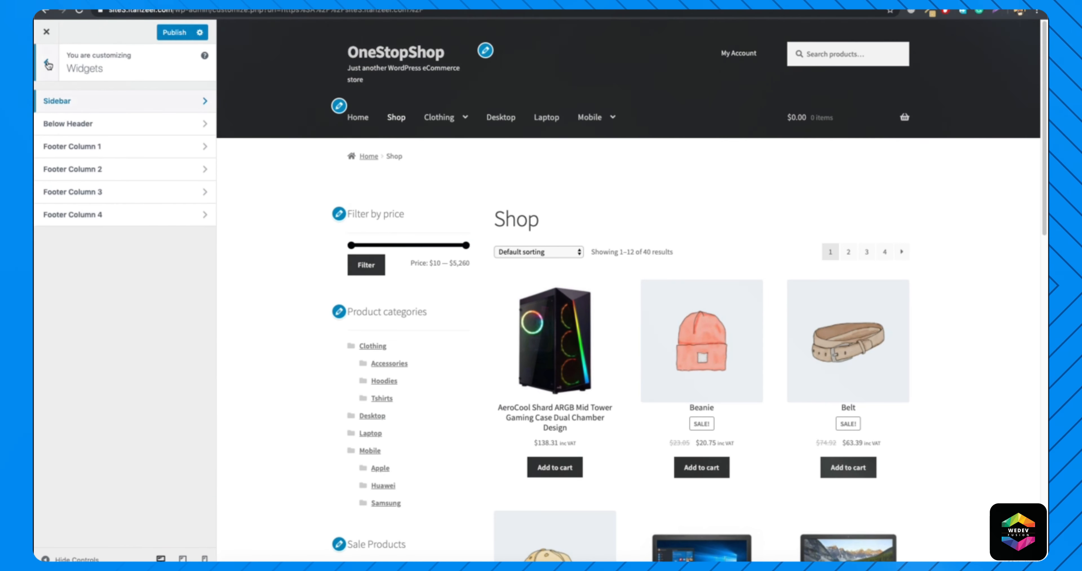
{"action": "left_click", "coordinate": [47, 62]}
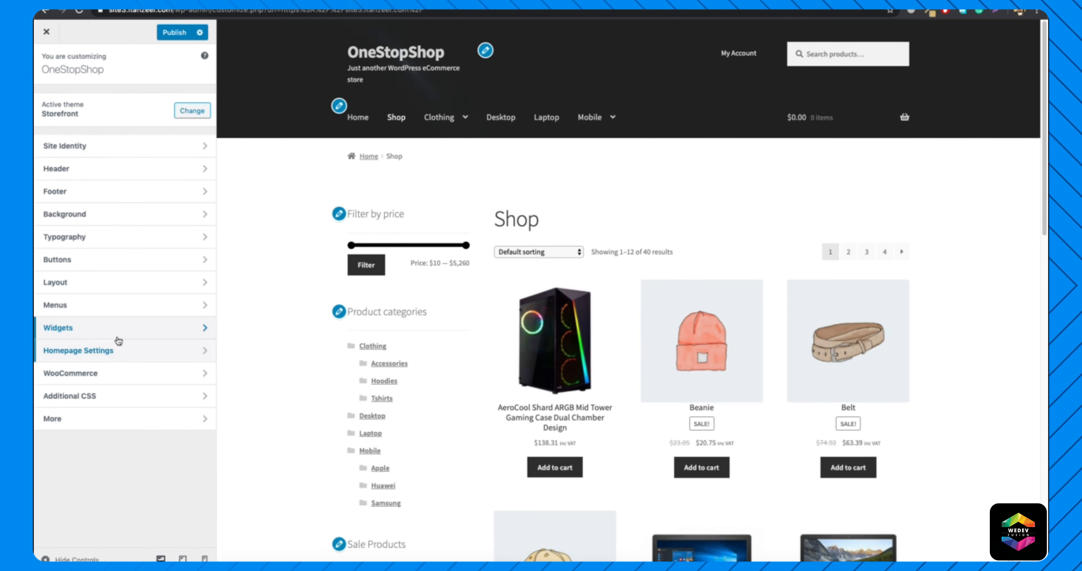
In the WooCommerce Store Notice settings, try enabling the store notice, and disable it again.
{"action": "left_click", "coordinate": [120, 374]}
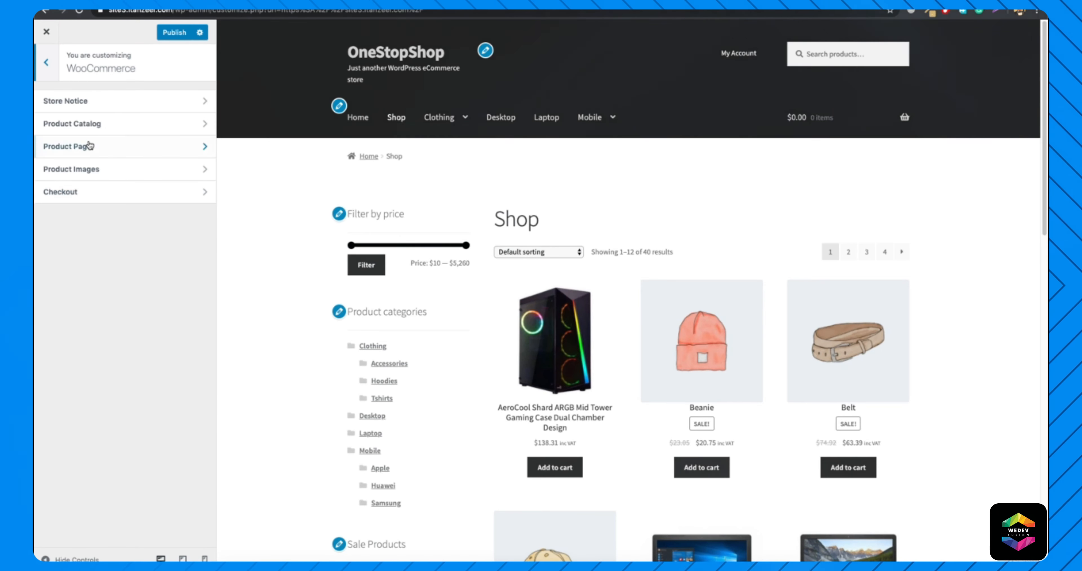
{"action": "left_click", "coordinate": [122, 110]}
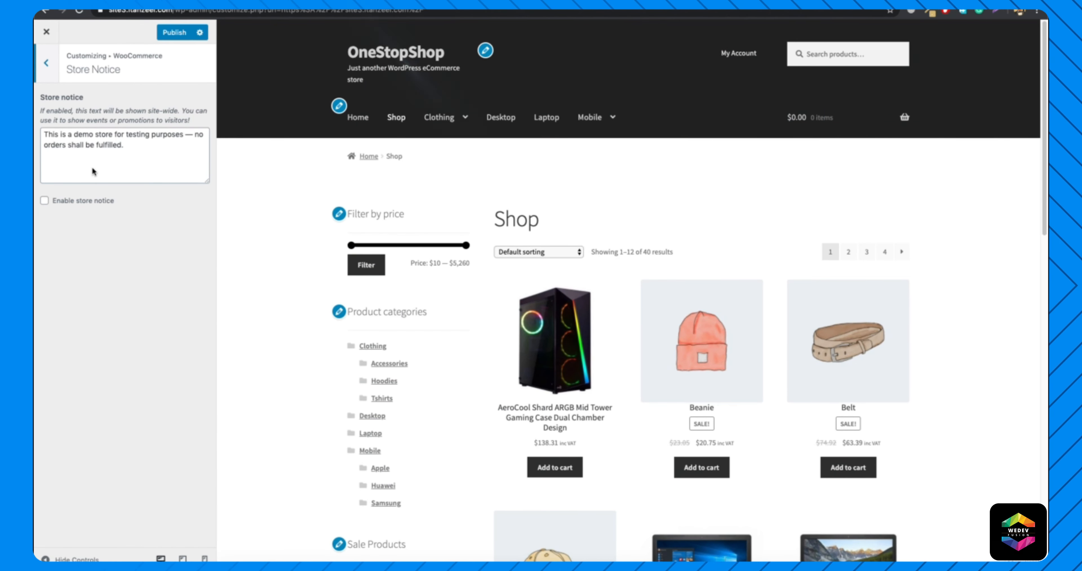
{"action": "left_click", "coordinate": [44, 201]}
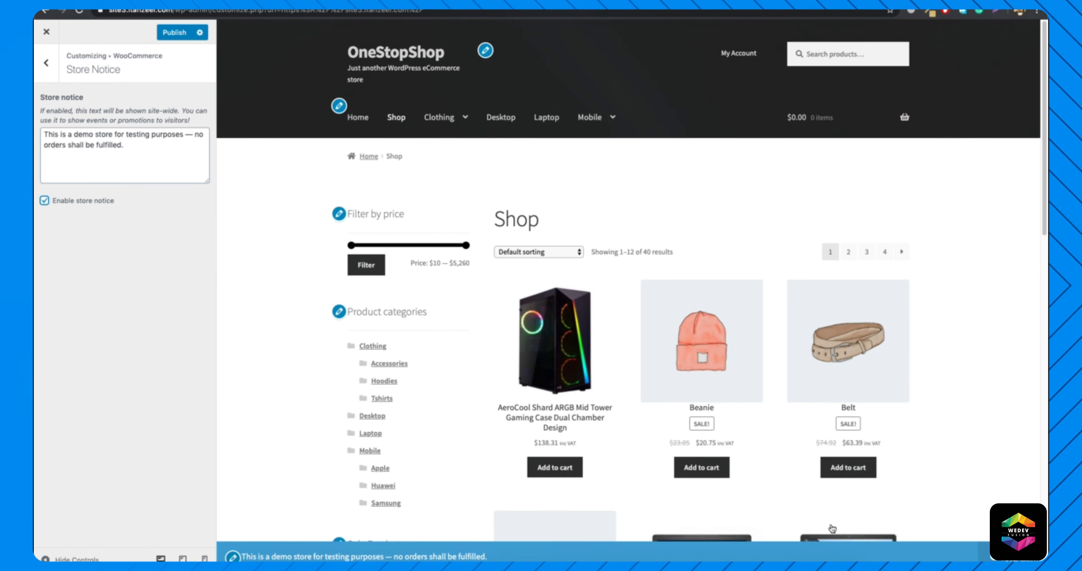
{"action": "left_click", "coordinate": [43, 200]}
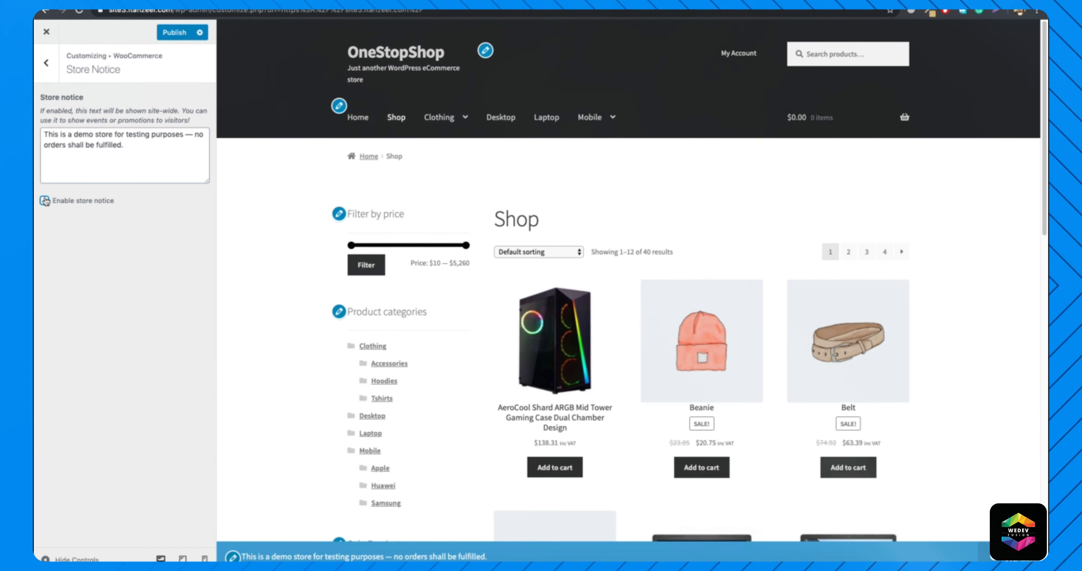
{"action": "left_click", "coordinate": [46, 63]}
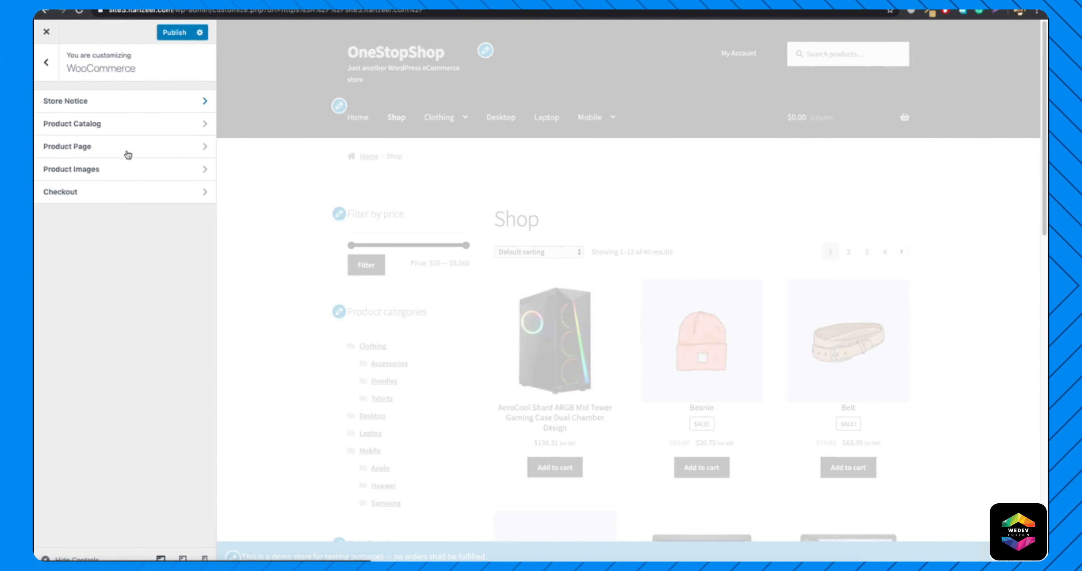
In the WooCommerce Product Catalog settings, try Show categories as the shop page display and preview the Shop page.
{"action": "left_click", "coordinate": [120, 124]}
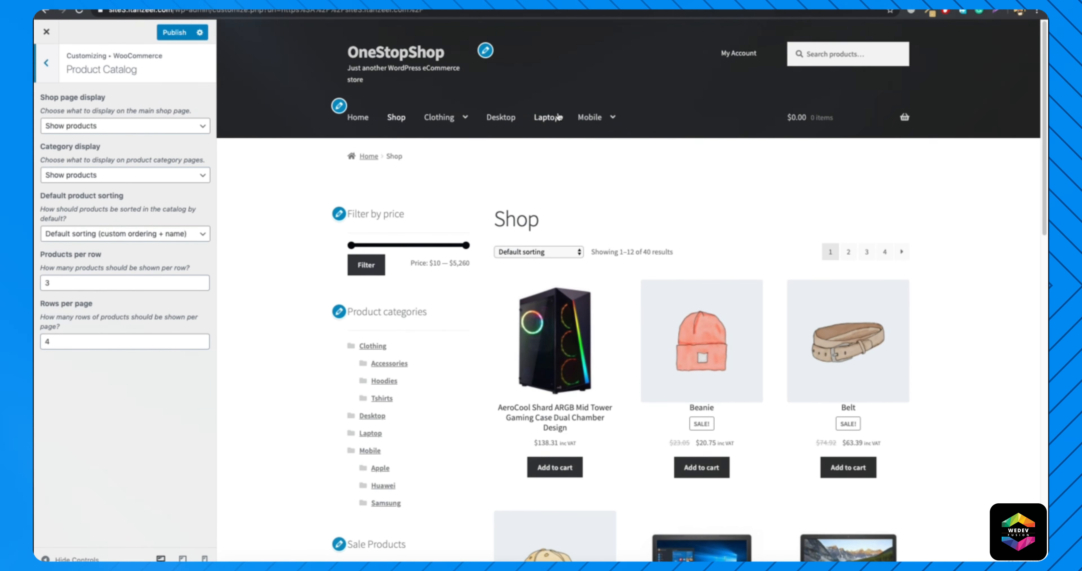
{"action": "left_click", "coordinate": [123, 127]}
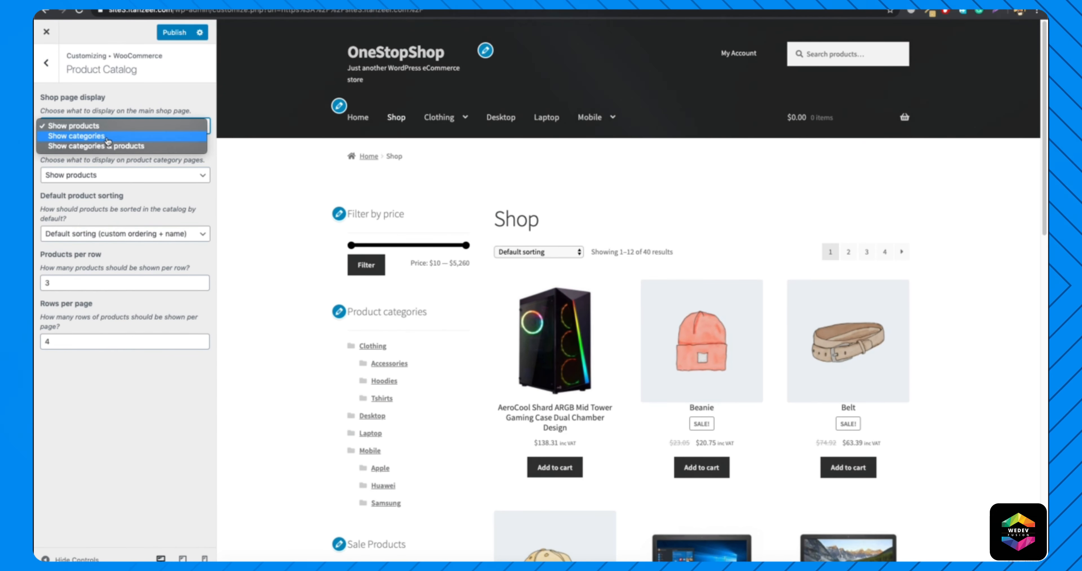
{"action": "left_click", "coordinate": [107, 137]}
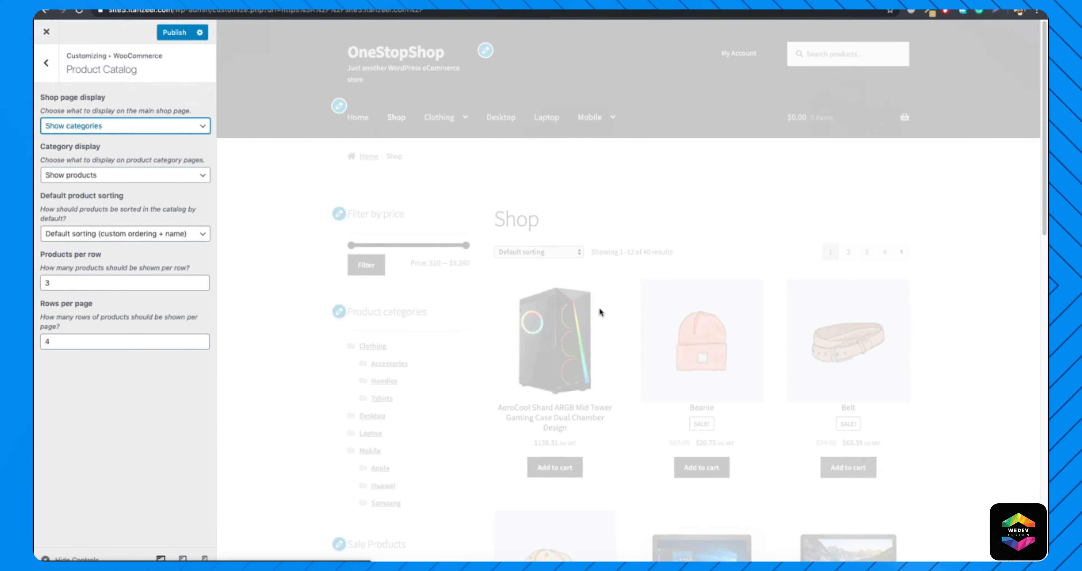
{"action": "scroll", "coordinate": [563, 366], "scroll_direction": "down", "scroll_amount": 3}
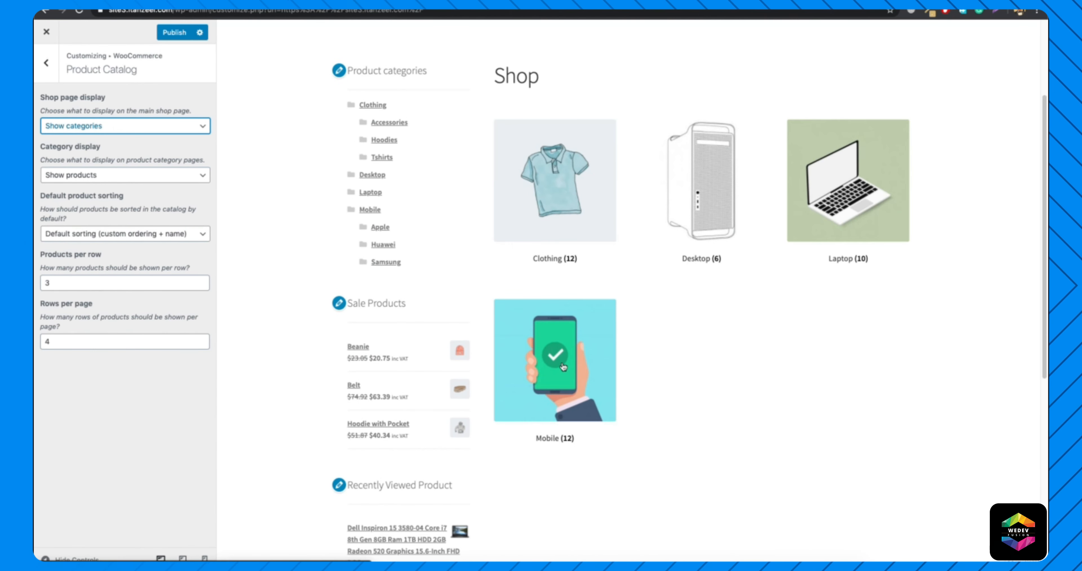
{"action": "scroll", "coordinate": [665, 299], "scroll_direction": "down", "scroll_amount": 5}
{"action": "scroll", "coordinate": [665, 299], "scroll_direction": "up", "scroll_amount": 6}
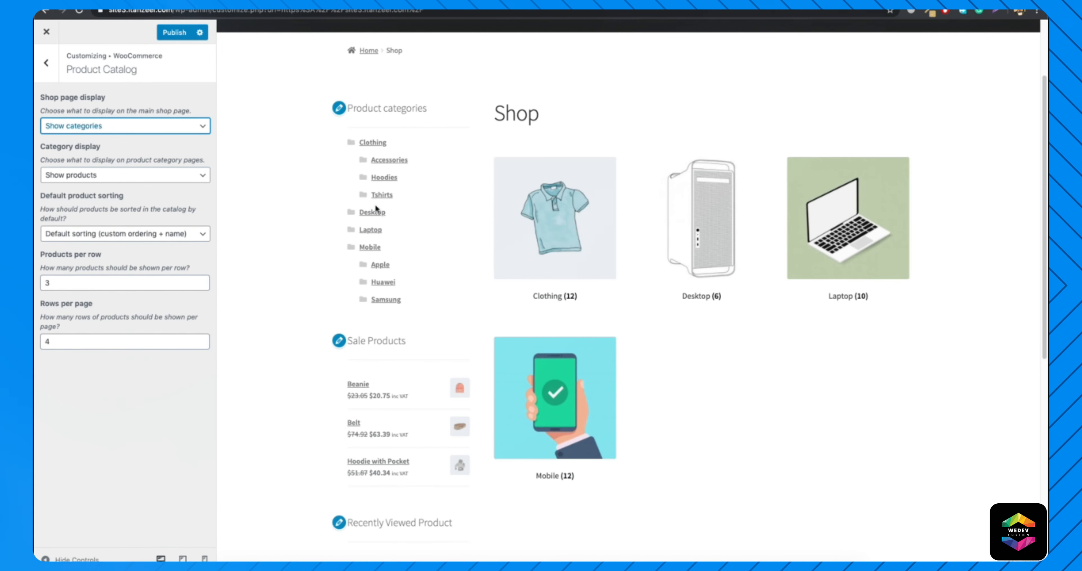
Try Show categories & products as the shop page display, and set it back to Show products.
{"action": "left_click", "coordinate": [122, 132]}
{"action": "left_click", "coordinate": [121, 136]}
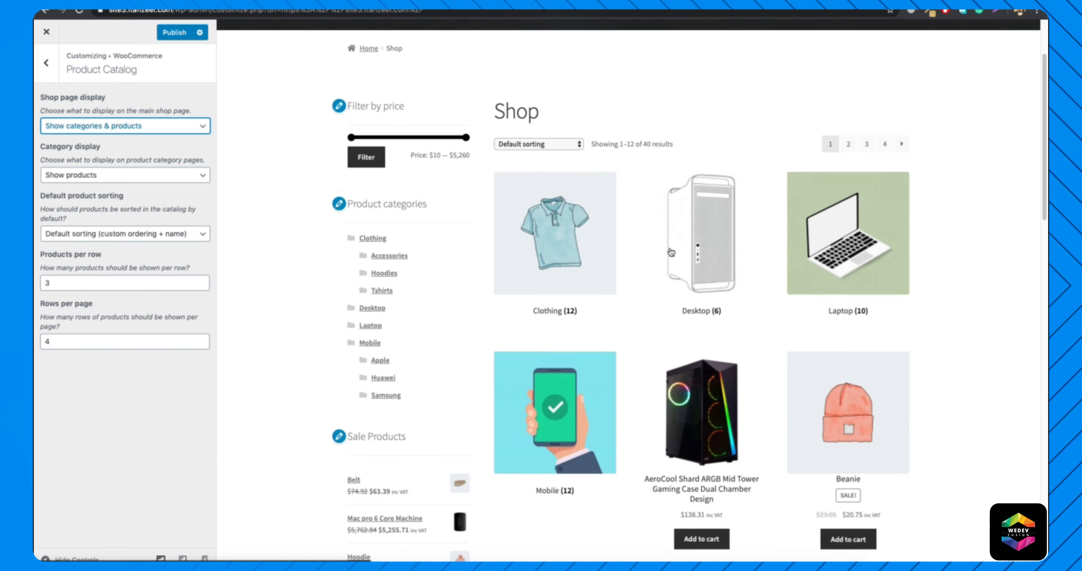
{"action": "scroll", "coordinate": [671, 252], "scroll_direction": "down", "scroll_amount": 4}
{"action": "left_click", "coordinate": [178, 133]}
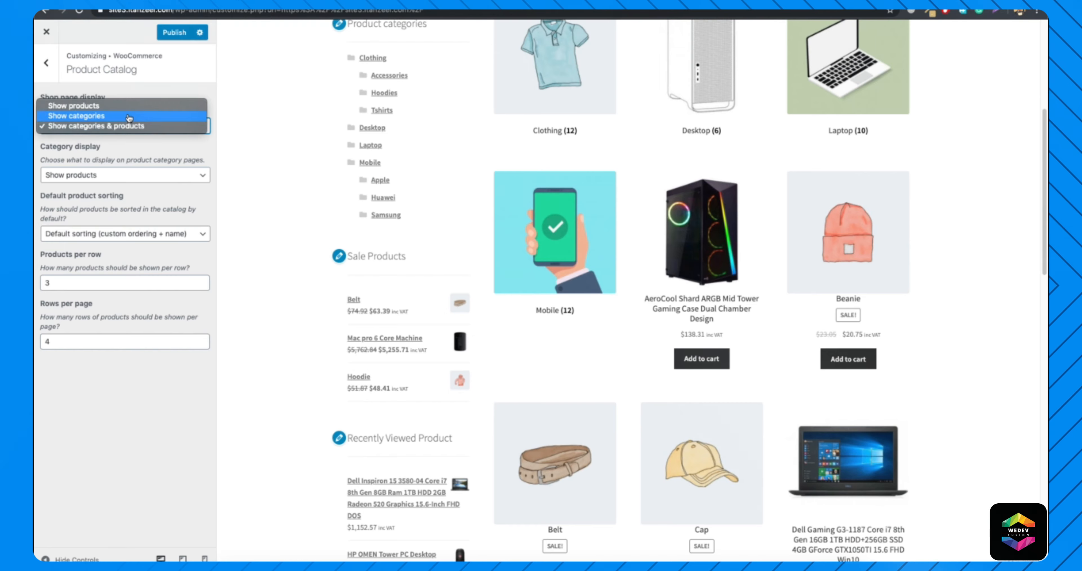
{"action": "left_click", "coordinate": [113, 105]}
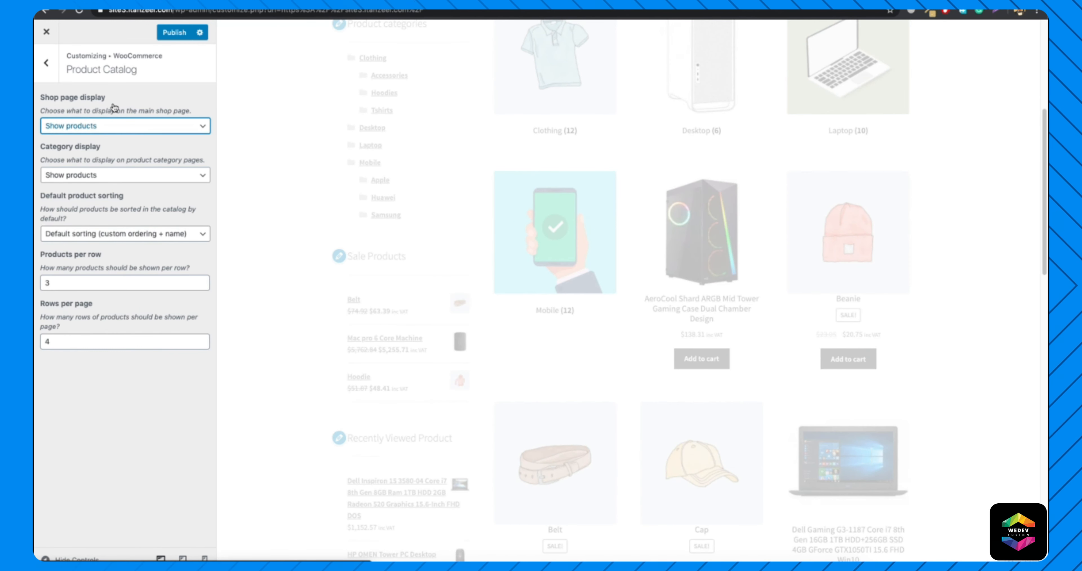
{"action": "scroll", "coordinate": [456, 377], "scroll_direction": "up", "scroll_amount": 6}
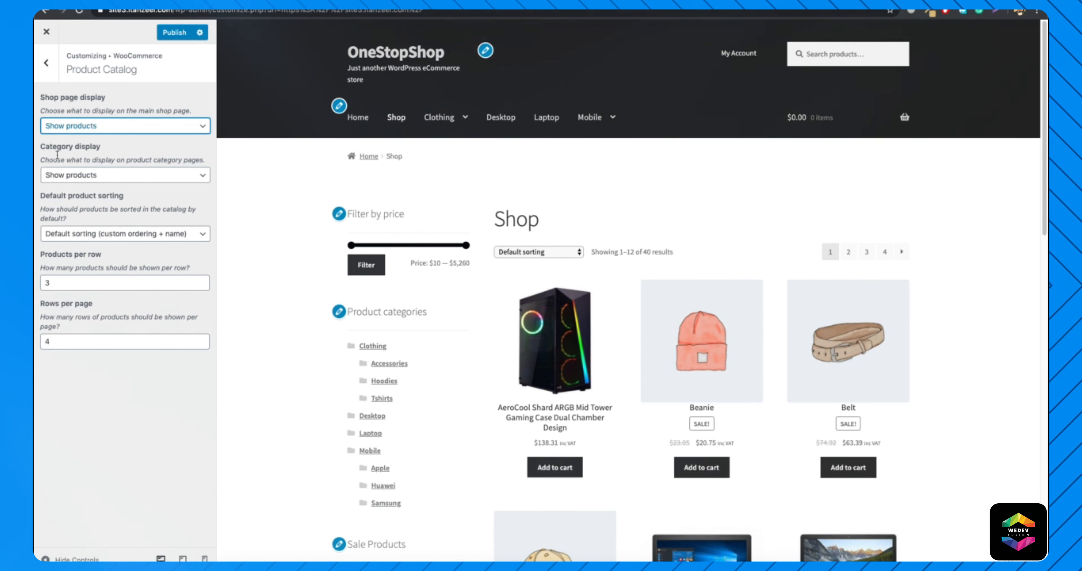
Open the Clothing category page in the preview and look through its product listing.
{"action": "left_click", "coordinate": [369, 347]}
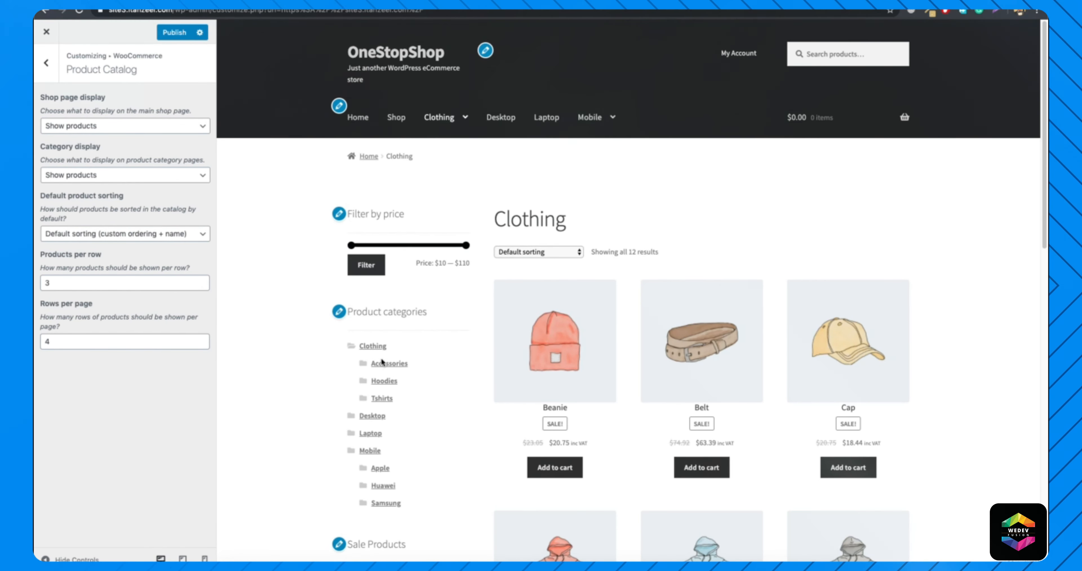
{"action": "scroll", "coordinate": [633, 329], "scroll_direction": "down", "scroll_amount": 15}
{"action": "scroll", "coordinate": [599, 336], "scroll_direction": "down", "scroll_amount": 5}
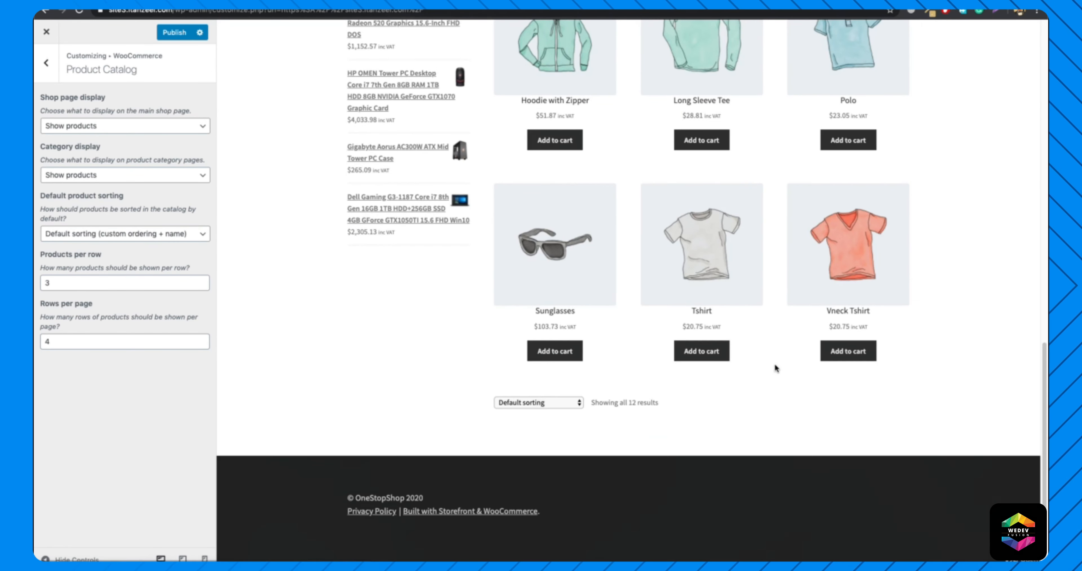
{"action": "scroll", "coordinate": [775, 363], "scroll_direction": "up", "scroll_amount": 15}
Try Show subcategories & products as the category display on the Clothing page, and set it back to Show products.
{"action": "left_click", "coordinate": [120, 178]}
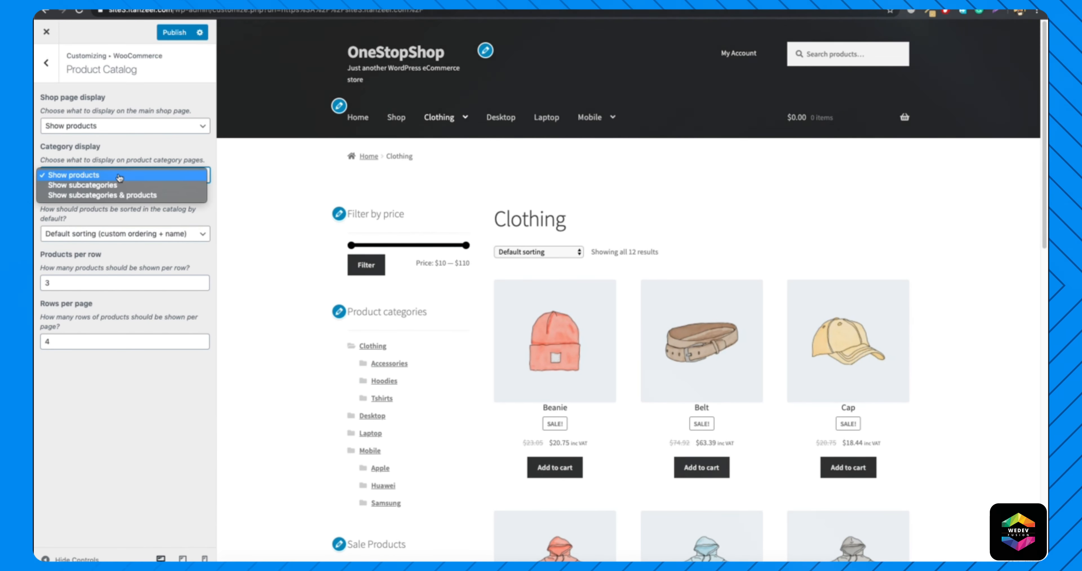
{"action": "left_click", "coordinate": [109, 195]}
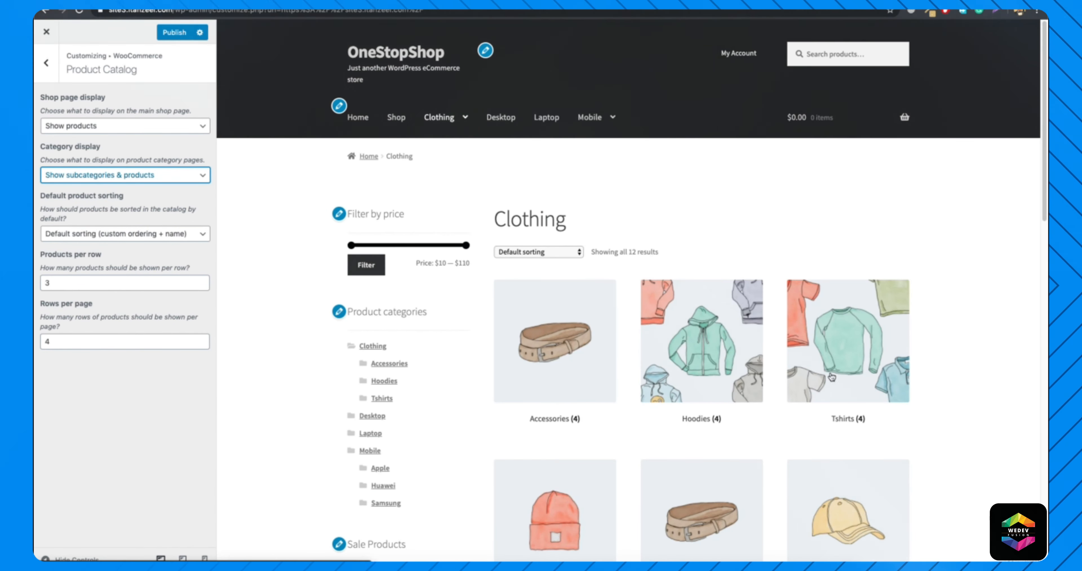
{"action": "scroll", "coordinate": [754, 425], "scroll_direction": "down", "scroll_amount": 5}
{"action": "scroll", "coordinate": [742, 422], "scroll_direction": "down", "scroll_amount": 5}
{"action": "scroll", "coordinate": [758, 442], "scroll_direction": "up", "scroll_amount": 10}
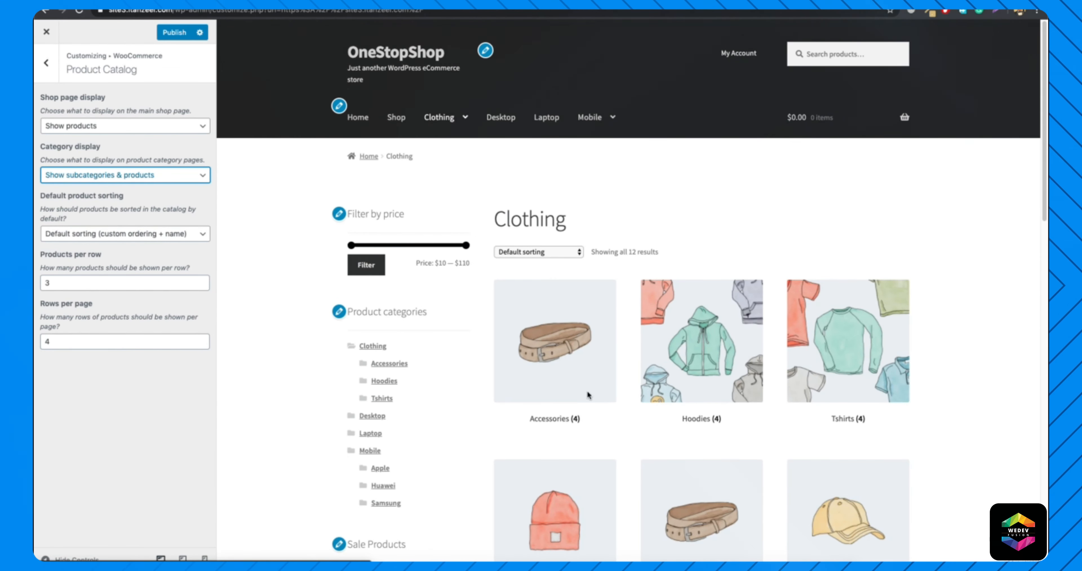
{"action": "left_click", "coordinate": [132, 182]}
{"action": "left_click", "coordinate": [106, 157]}
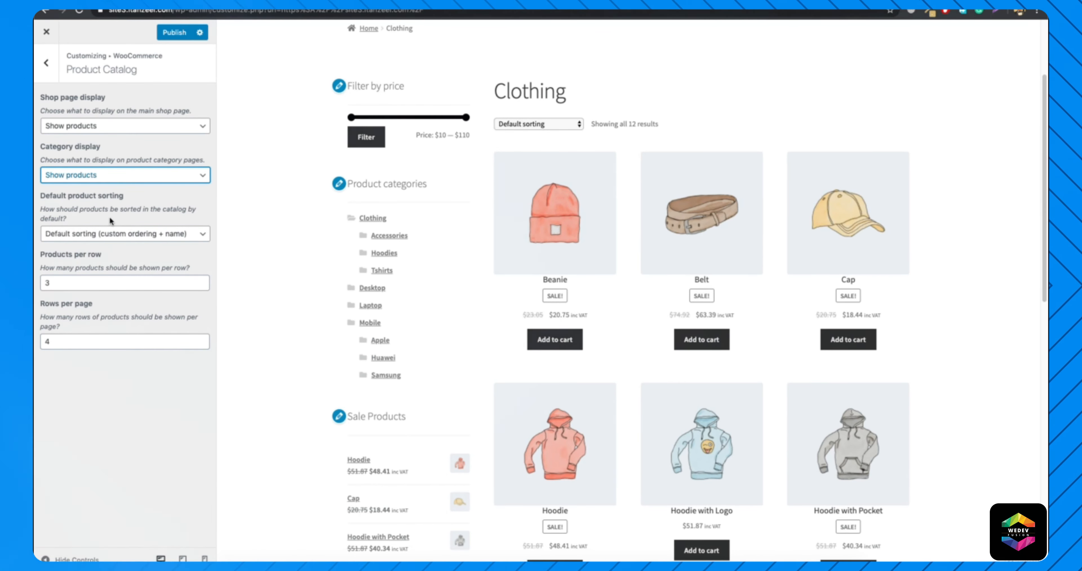
Set the default product sorting to Popularity (sales) and check it on the Clothing page preview.
{"action": "left_click", "coordinate": [130, 239]}
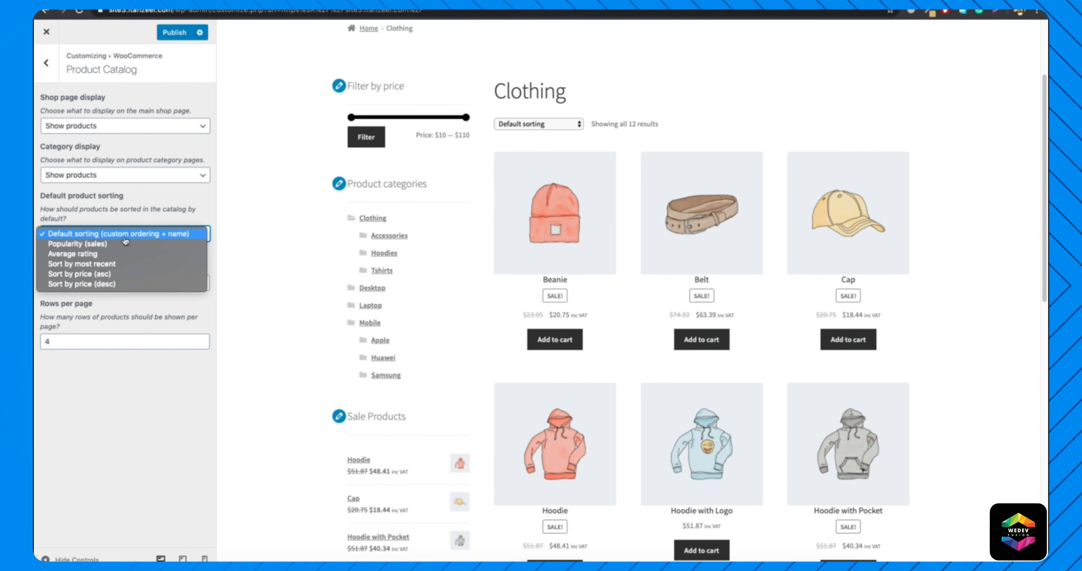
{"action": "left_click", "coordinate": [100, 245]}
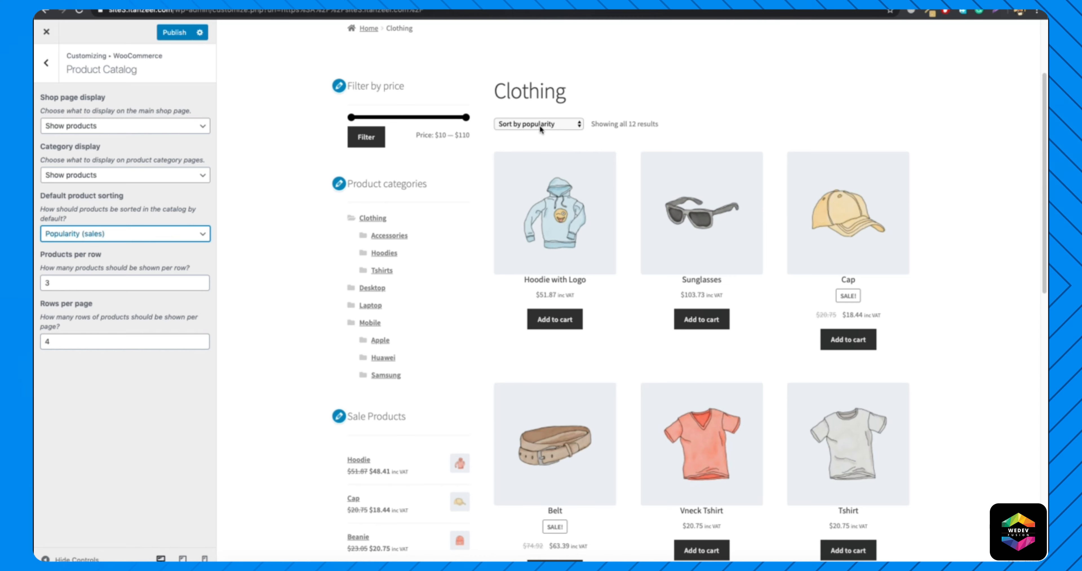
{"action": "scroll", "coordinate": [640, 353], "scroll_direction": "up", "scroll_amount": 3}
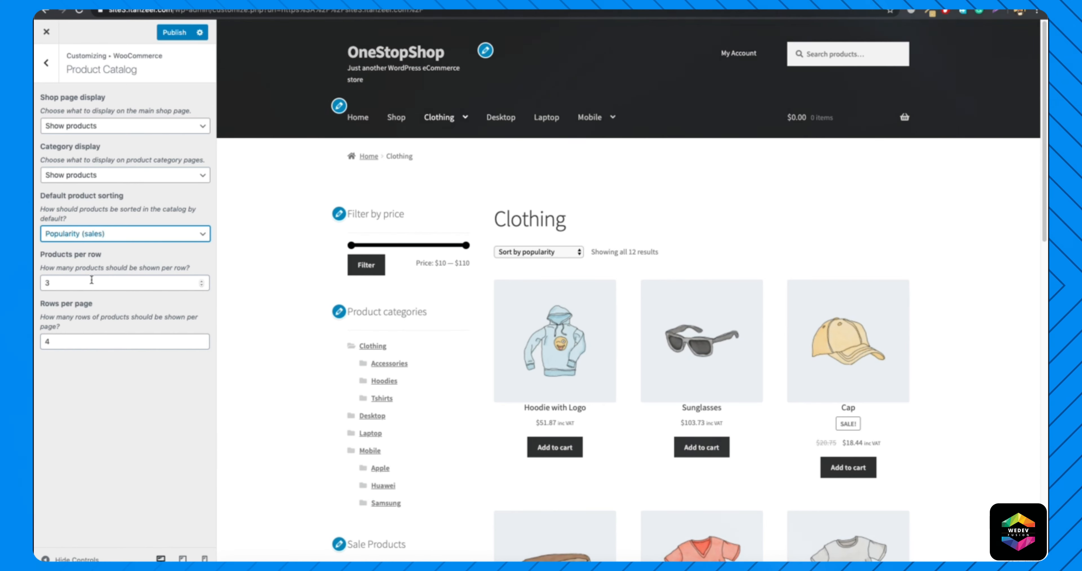
Set the number of products per row to 4 in the Product Catalog settings.
{"action": "left_click", "coordinate": [85, 286]}
{"action": "double_click", "coordinate": [86, 287]}
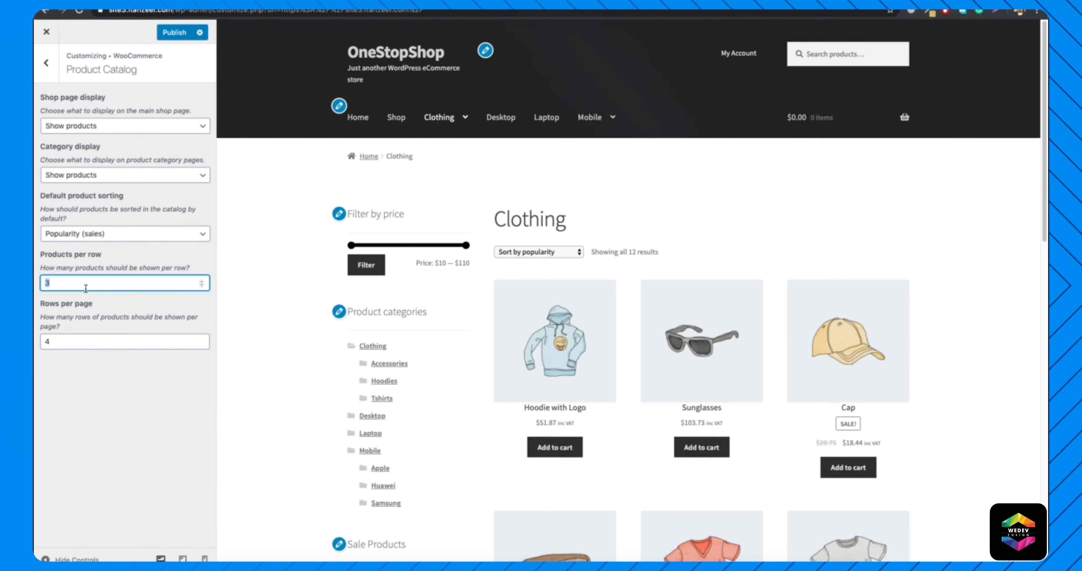
{"action": "type", "text": "4"}
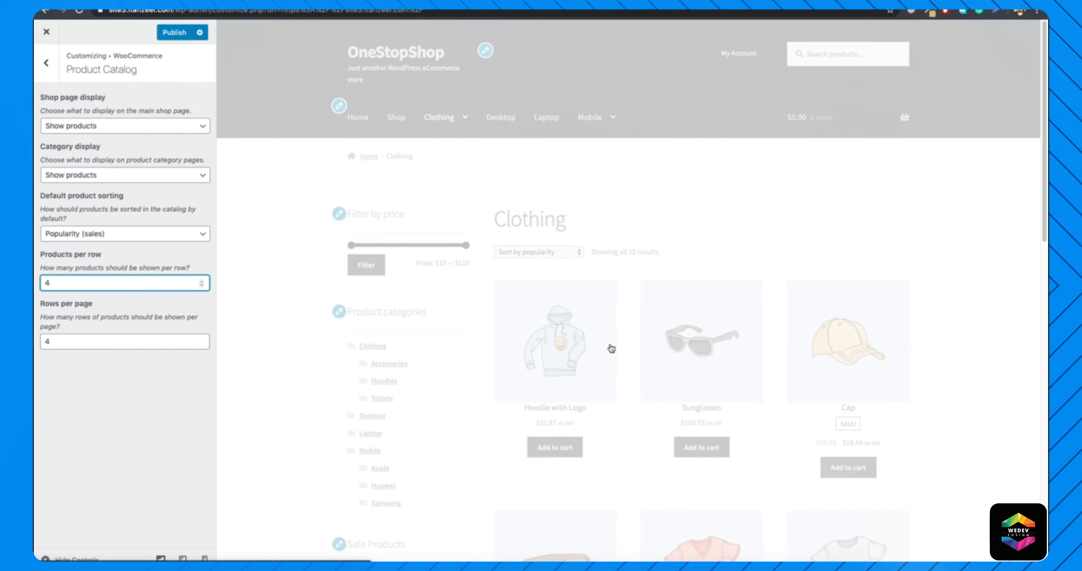
Look through the Clothing page preview to check the product grid with four products per row.
{"action": "scroll", "coordinate": [779, 341], "scroll_direction": "down", "scroll_amount": 12}
{"action": "scroll", "coordinate": [779, 341], "scroll_direction": "up", "scroll_amount": 9}
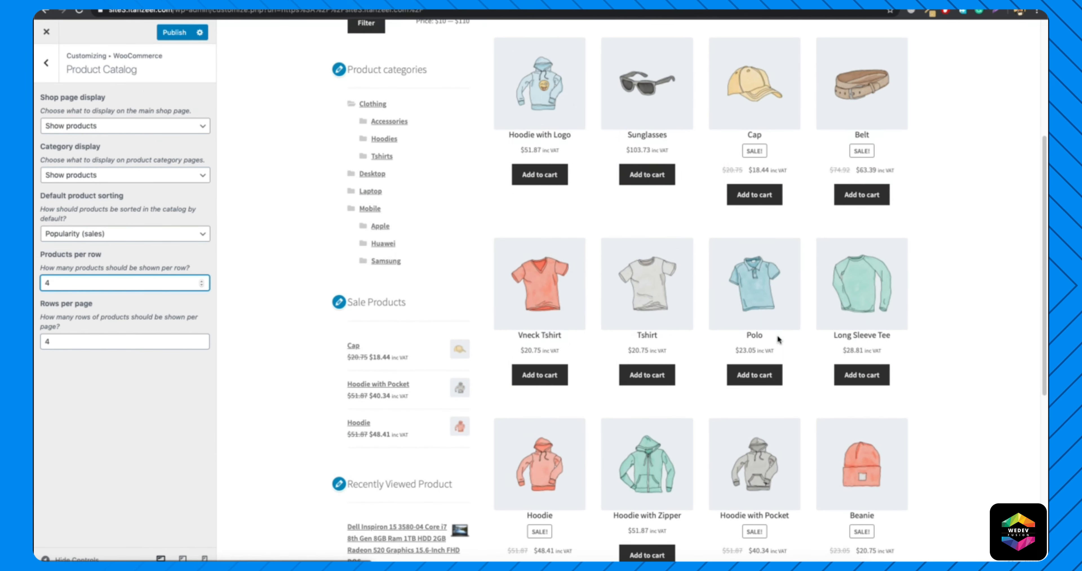
{"action": "scroll", "coordinate": [614, 420], "scroll_direction": "down", "scroll_amount": 8}
{"action": "scroll", "coordinate": [538, 300], "scroll_direction": "up", "scroll_amount": 9}
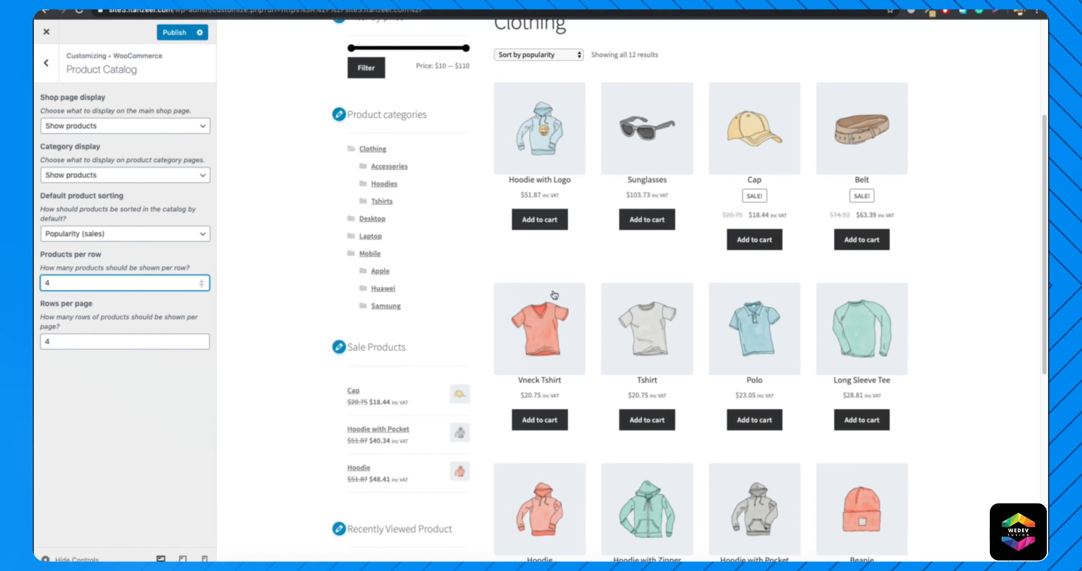
Open the WooCommerce Product Page settings and examine the sticky add-to-cart bar on the Hoodie with Logo product preview.
{"action": "left_click", "coordinate": [47, 75]}
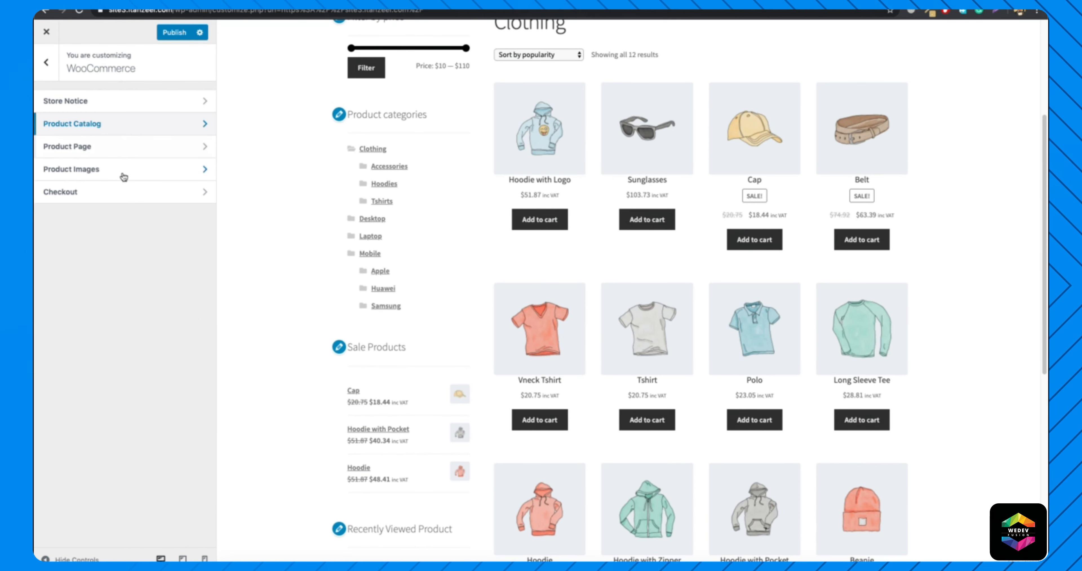
{"action": "left_click", "coordinate": [57, 156]}
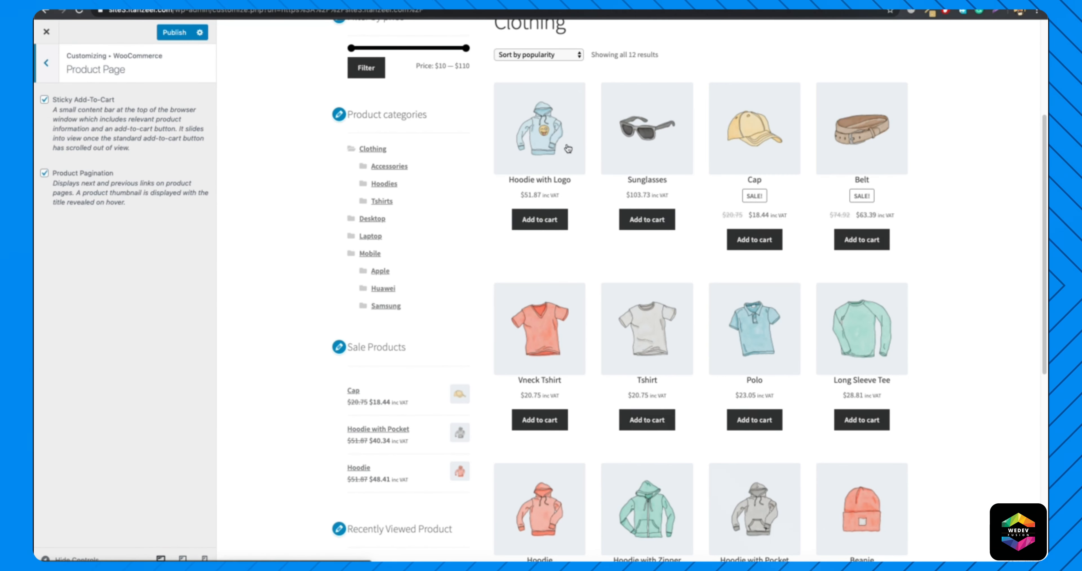
{"action": "left_click", "coordinate": [561, 153]}
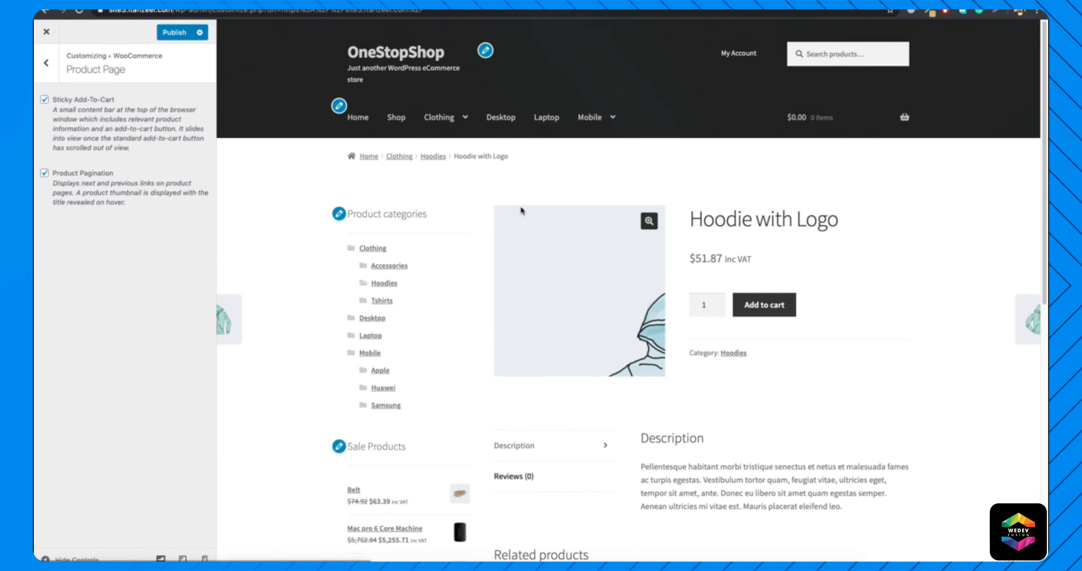
{"action": "scroll", "coordinate": [519, 213], "scroll_direction": "down", "scroll_amount": 5}
{"action": "scroll", "coordinate": [521, 210], "scroll_direction": "down", "scroll_amount": 4}
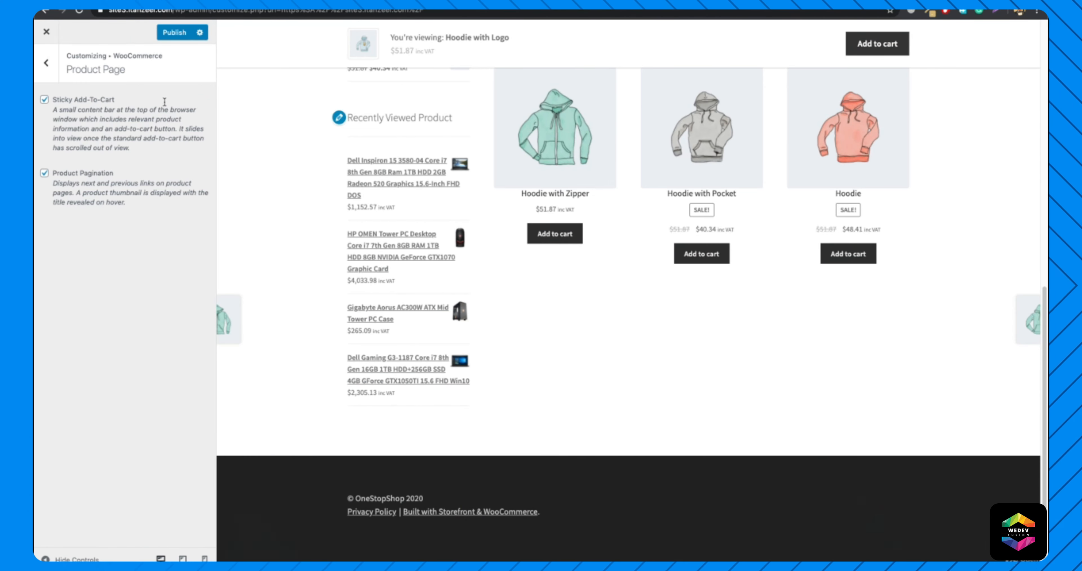
Try turning off Sticky Add-To-Cart for product pages, and enable it again.
{"action": "left_click", "coordinate": [44, 99]}
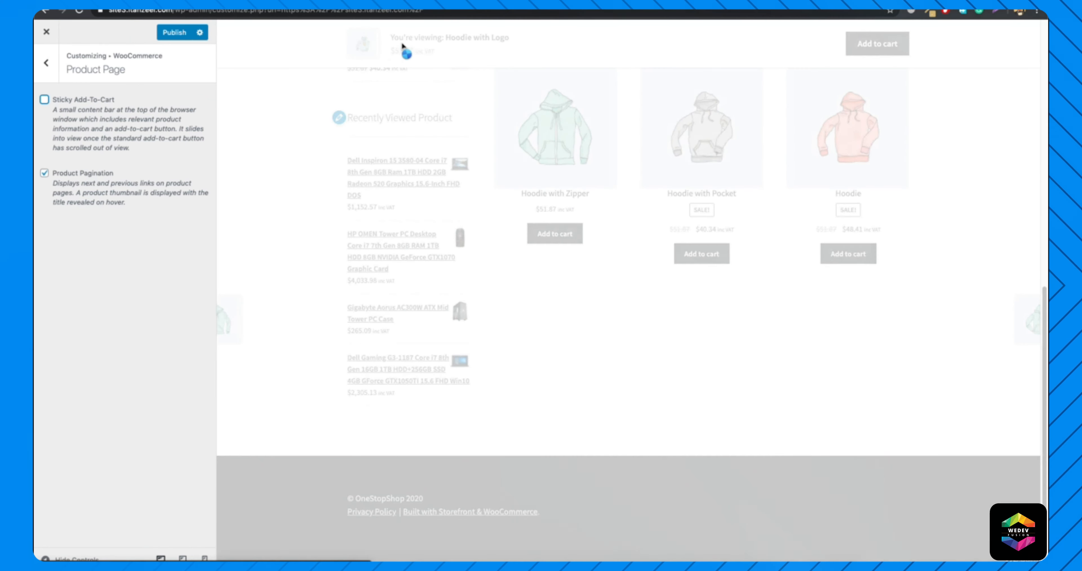
{"action": "left_click", "coordinate": [100, 97]}
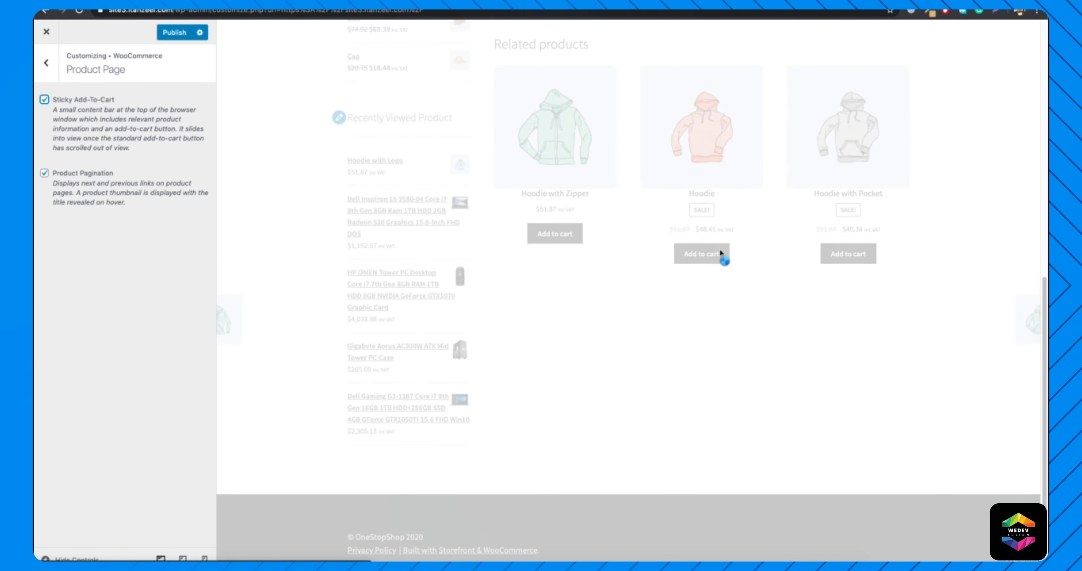
{"action": "scroll", "coordinate": [721, 252], "scroll_direction": "up", "scroll_amount": 10}
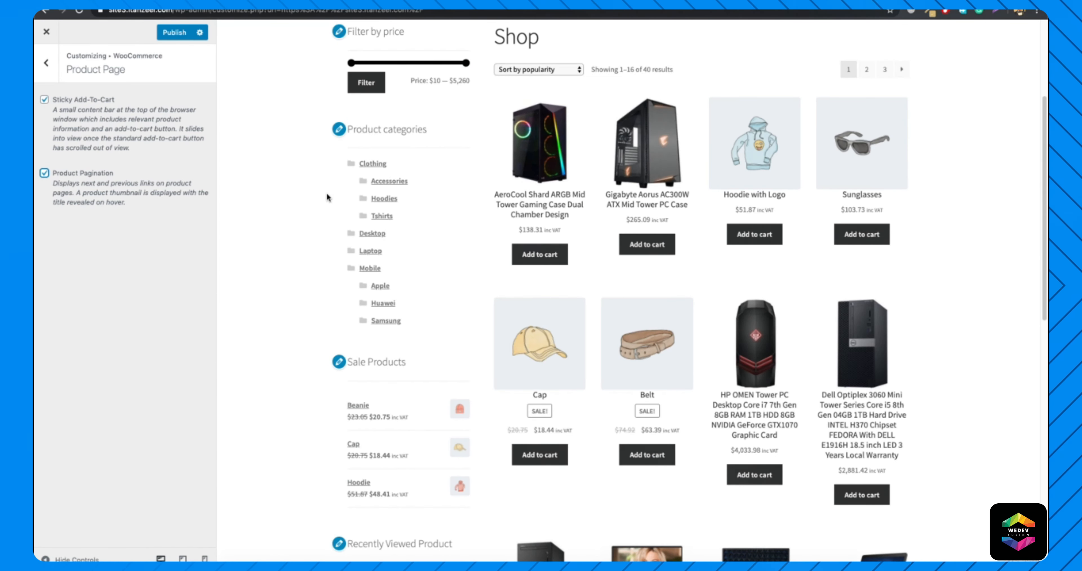
Preview the AeroCool Shard ARGB gaming case product page and disable Product Pagination.
{"action": "left_click", "coordinate": [516, 177]}
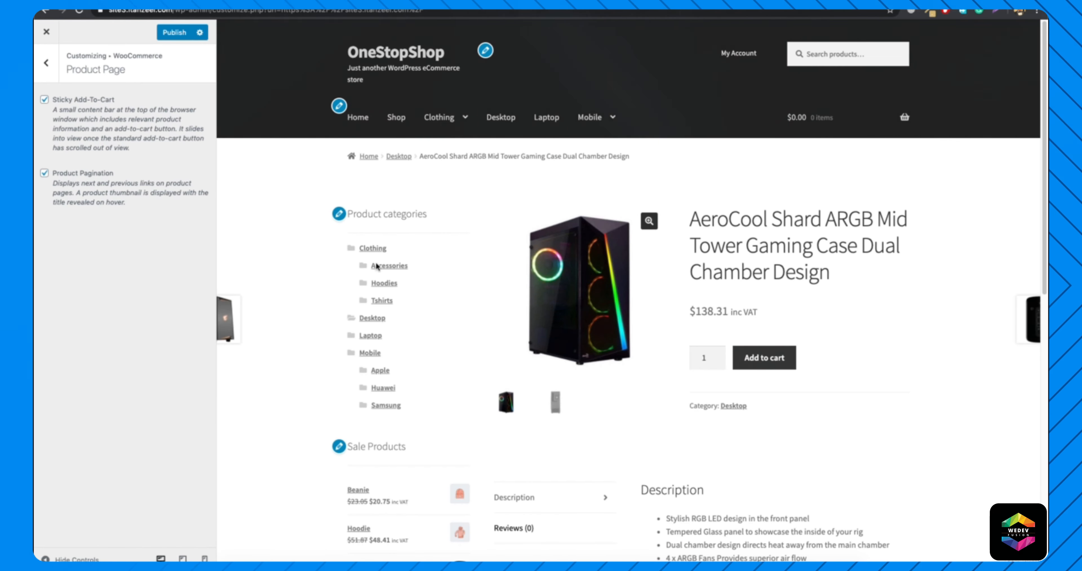
{"action": "mouse_move", "coordinate": [1033, 321]}
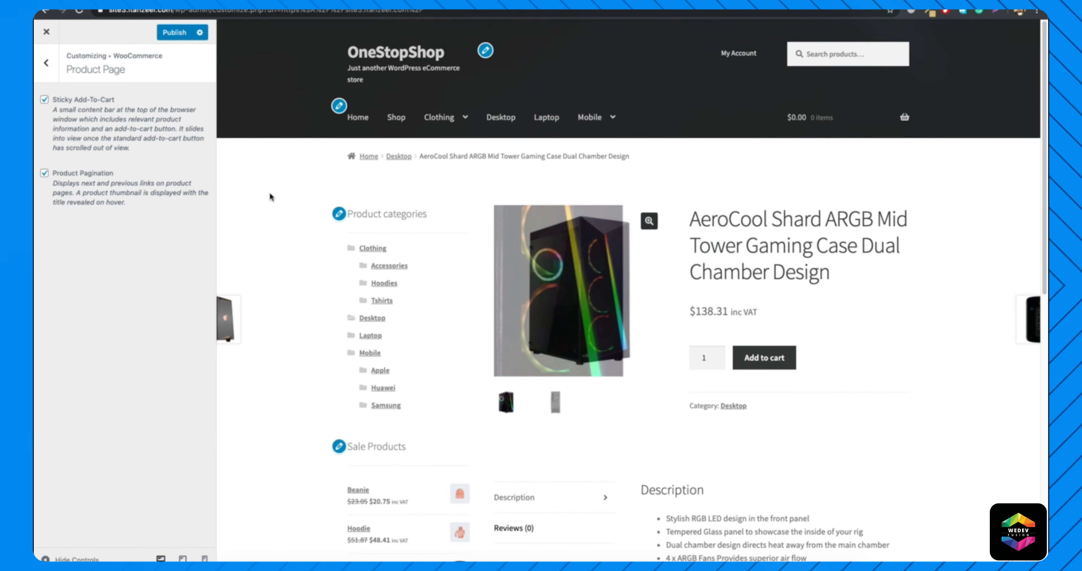
{"action": "left_click", "coordinate": [44, 173]}
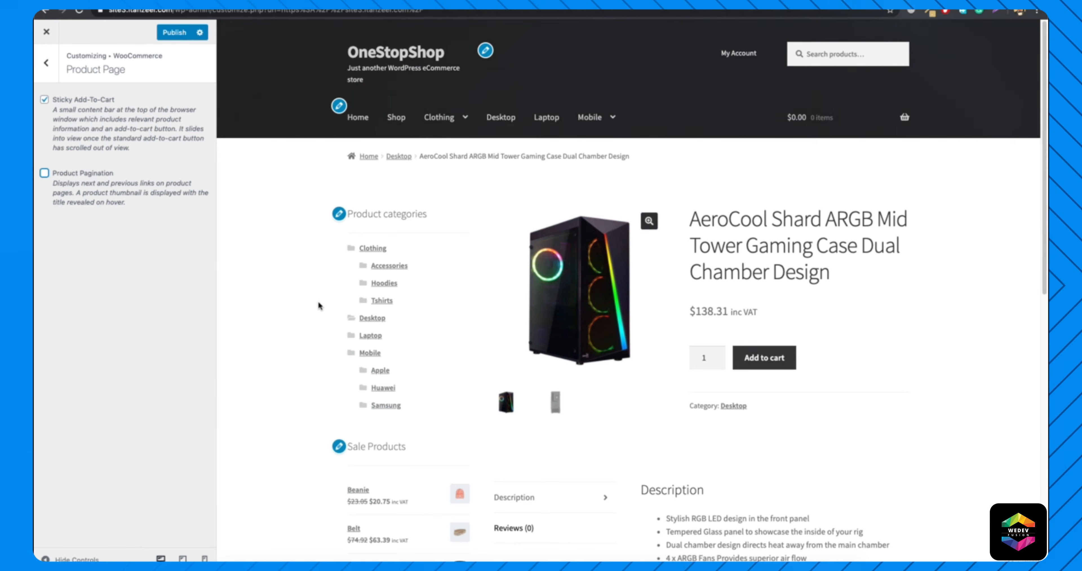
{"action": "scroll", "coordinate": [320, 306], "scroll_direction": "down", "scroll_amount": 12}
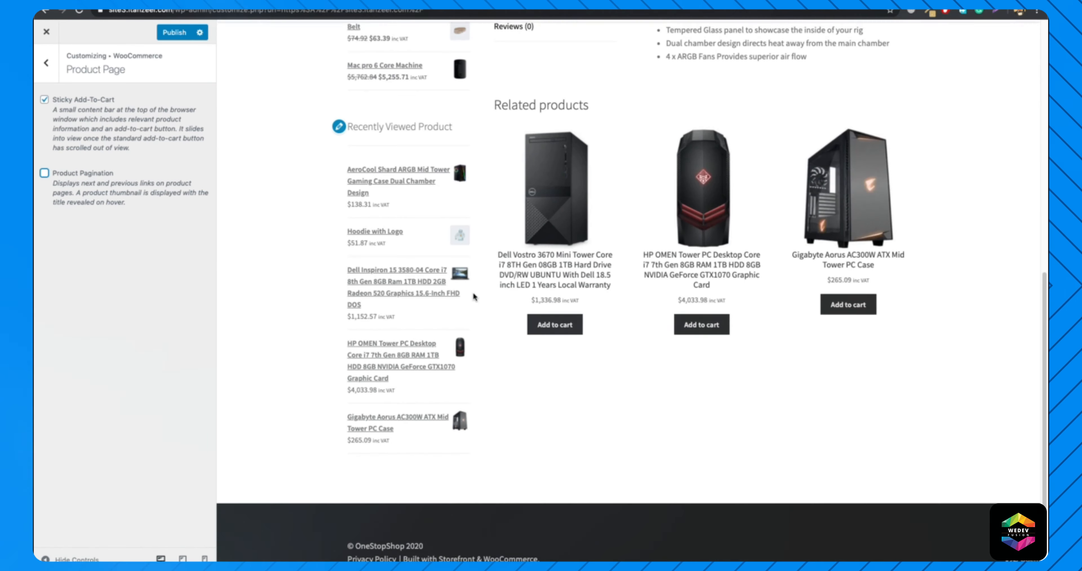
{"action": "scroll", "coordinate": [517, 326], "scroll_direction": "up", "scroll_amount": 5}
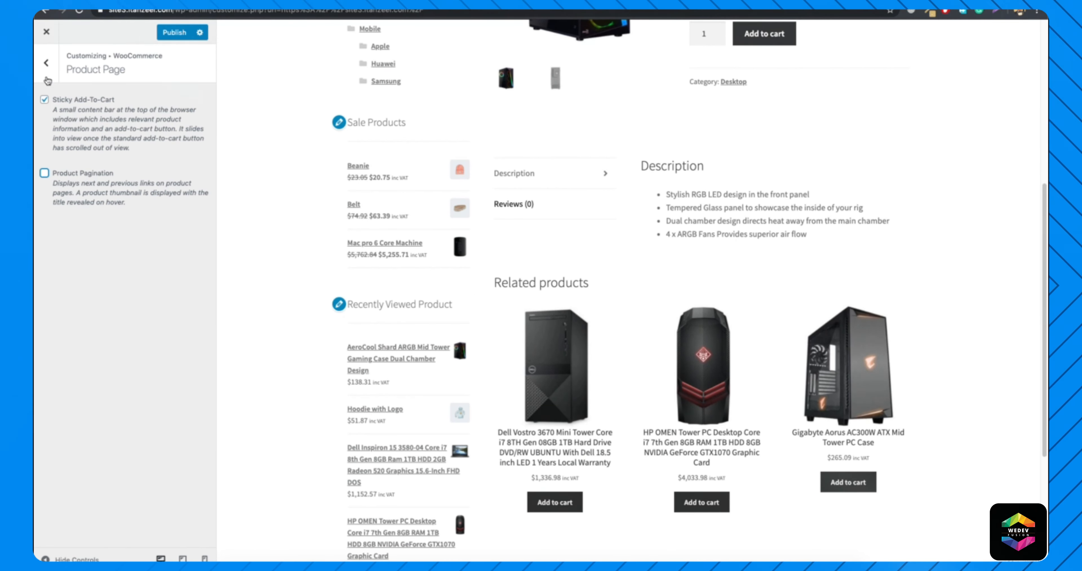
Open the WooCommerce Product Images settings and review the thumbnail cropping options against the Shop page preview.
{"action": "left_click", "coordinate": [46, 62]}
{"action": "left_click", "coordinate": [69, 169]}
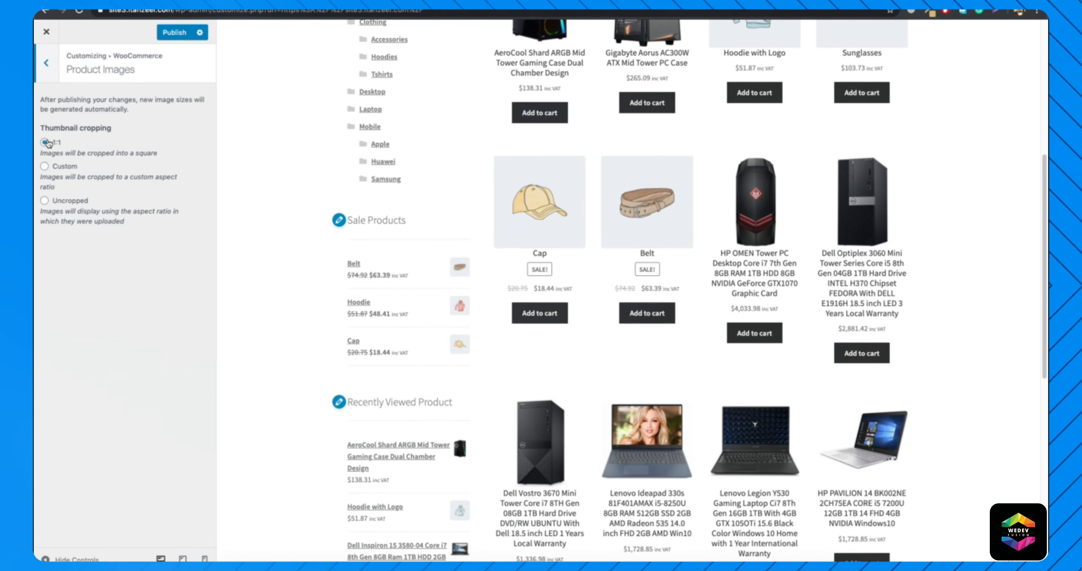
{"action": "scroll", "coordinate": [623, 242], "scroll_direction": "up", "scroll_amount": 5}
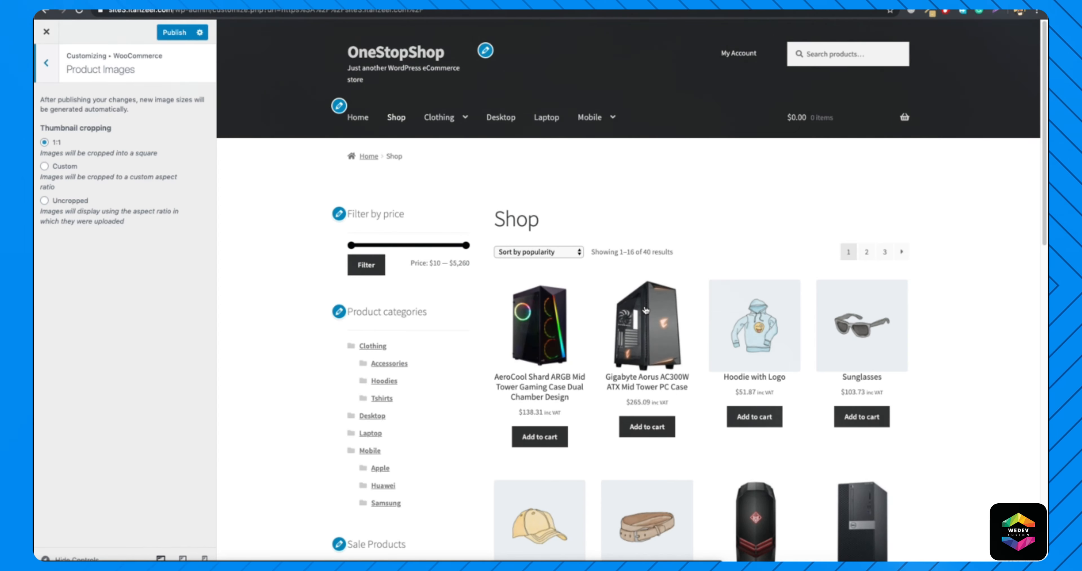
In the WooCommerce Checkout settings, set the company name field to Hidden.
{"action": "left_click", "coordinate": [45, 64]}
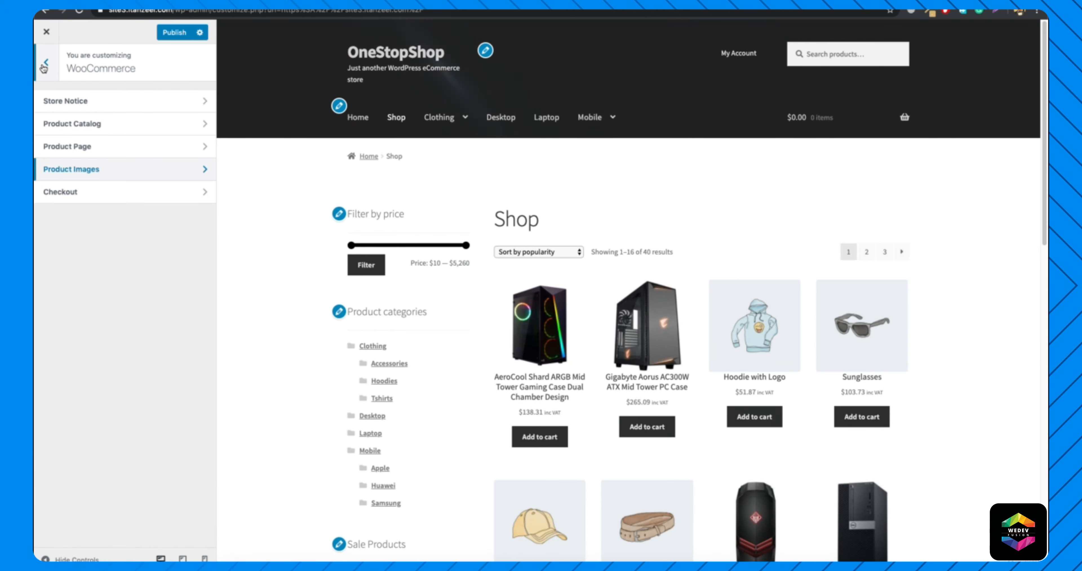
{"action": "left_click", "coordinate": [121, 201]}
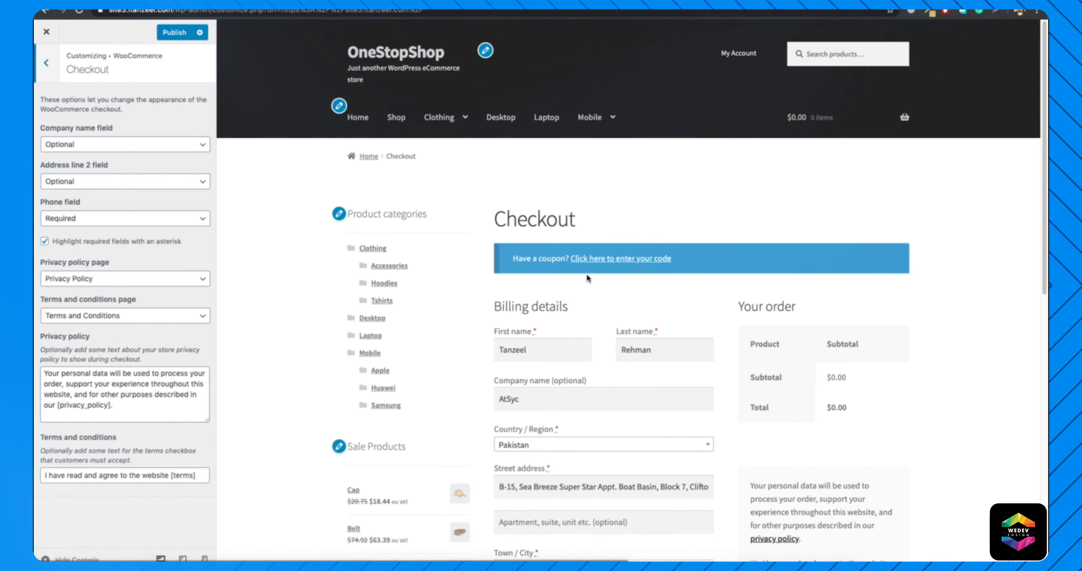
{"action": "scroll", "coordinate": [588, 278], "scroll_direction": "down", "scroll_amount": 2}
{"action": "scroll", "coordinate": [659, 277], "scroll_direction": "down", "scroll_amount": 5}
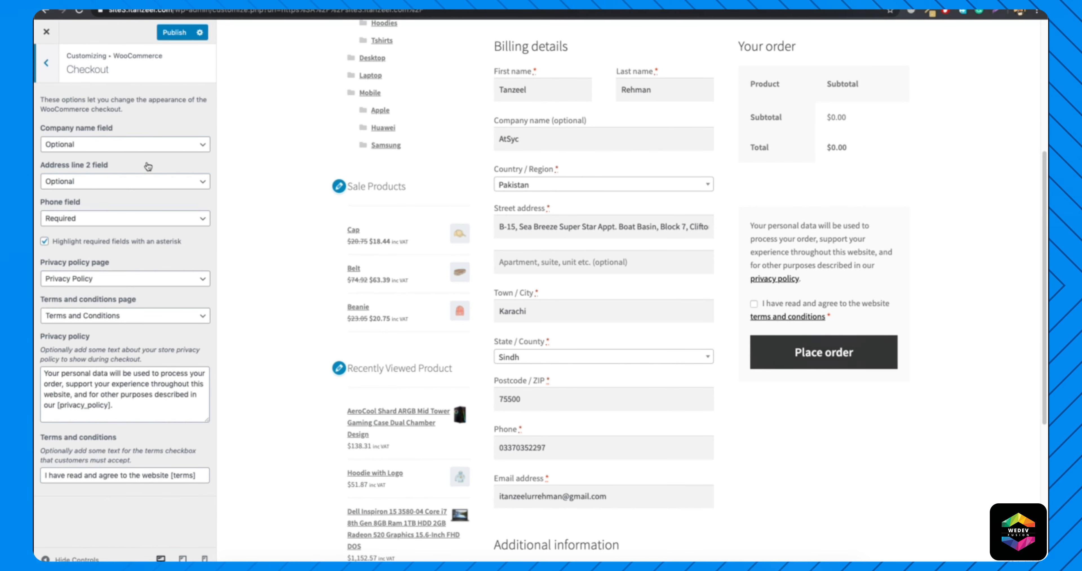
{"action": "left_click", "coordinate": [135, 144]}
{"action": "left_click", "coordinate": [126, 131]}
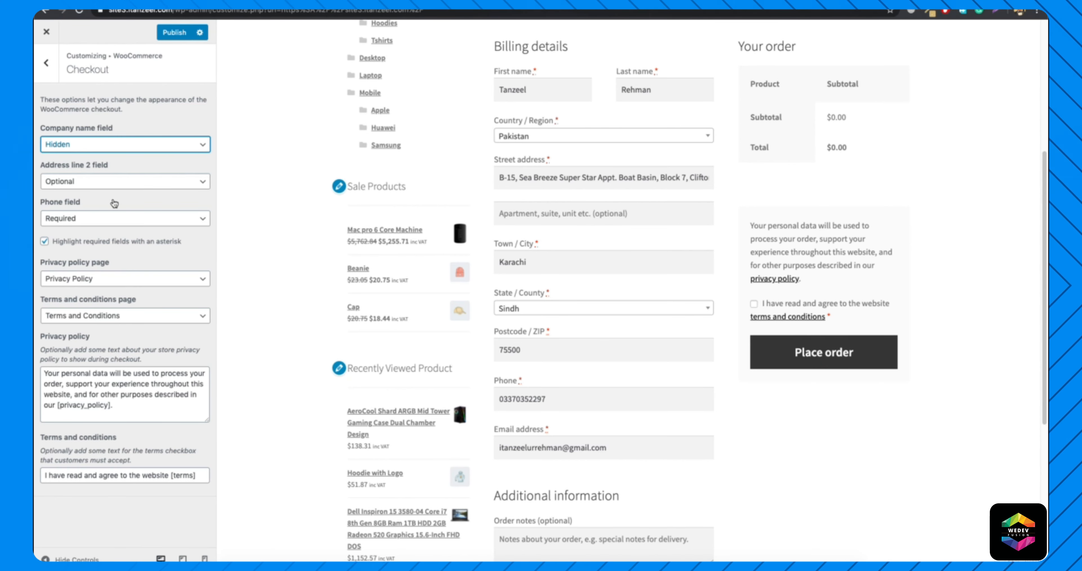
Review the choices for the address line 2, phone and privacy policy page settings, and the privacy text on the checkout preview.
{"action": "left_click", "coordinate": [111, 187]}
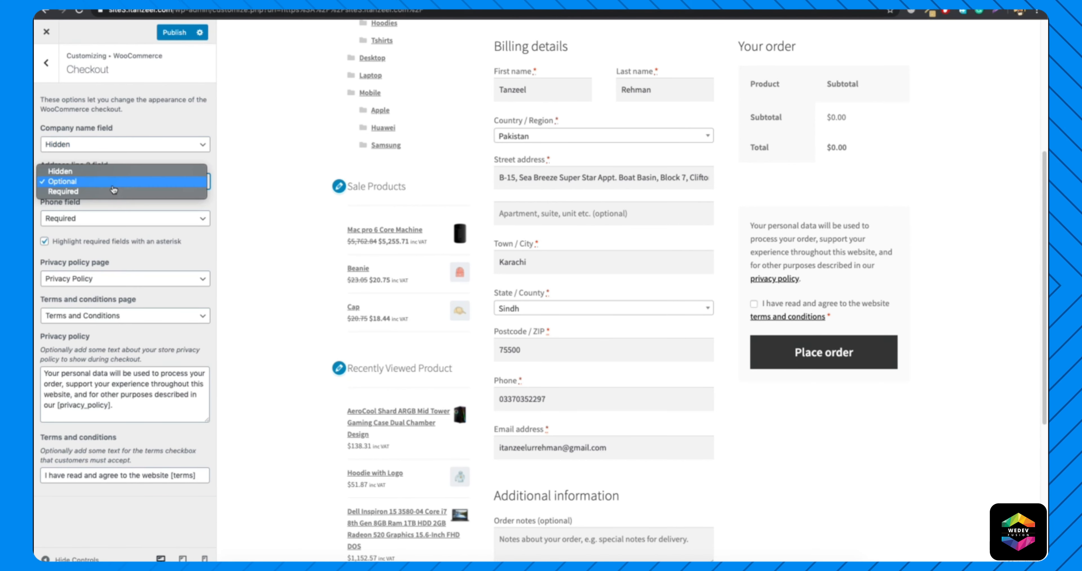
{"action": "left_click", "coordinate": [144, 110]}
{"action": "left_click", "coordinate": [133, 217]}
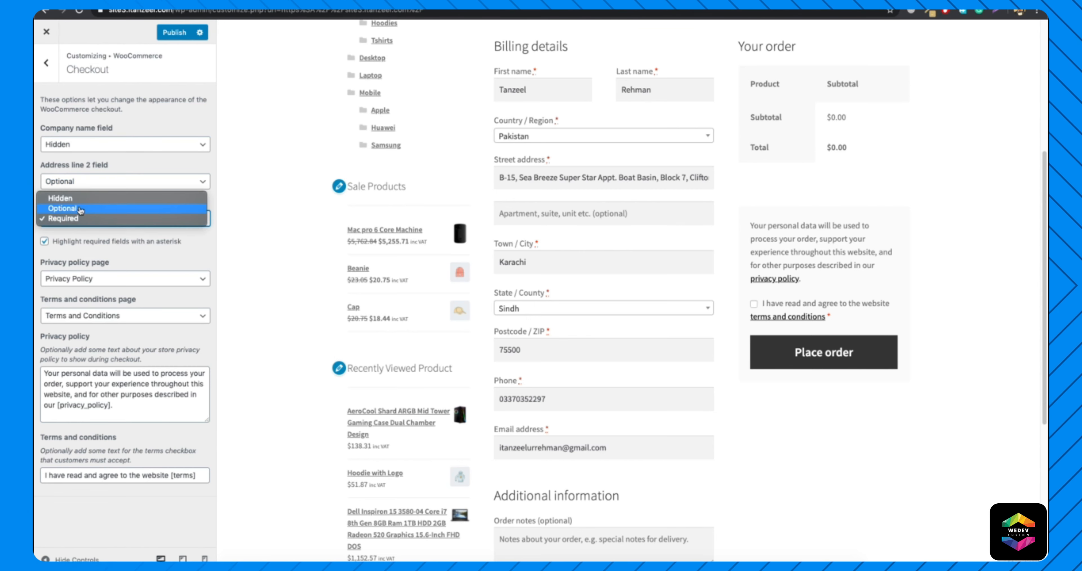
{"action": "left_click", "coordinate": [124, 105]}
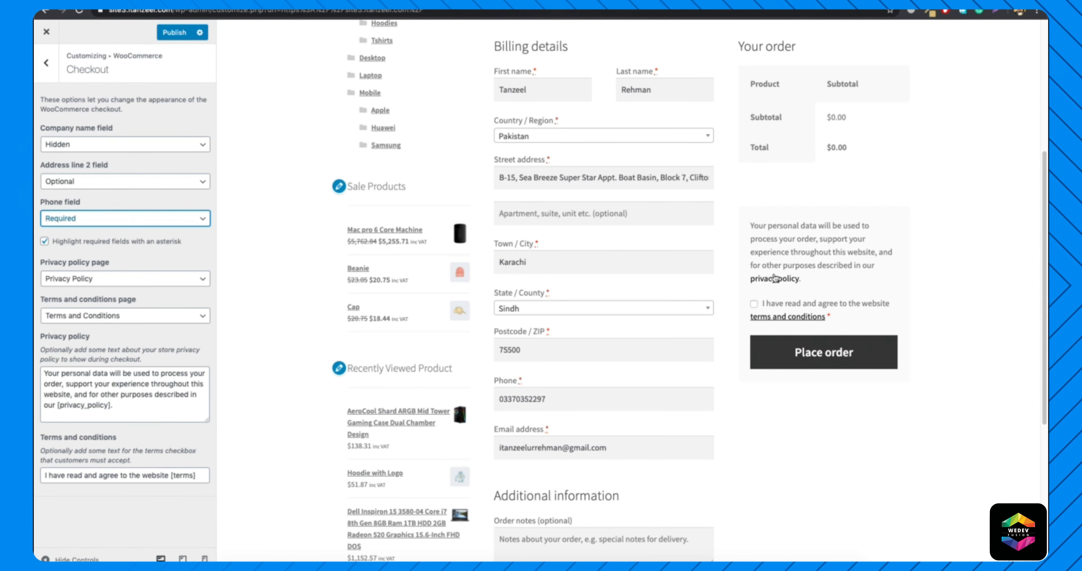
{"action": "left_click", "coordinate": [142, 281]}
{"action": "left_click", "coordinate": [145, 279]}
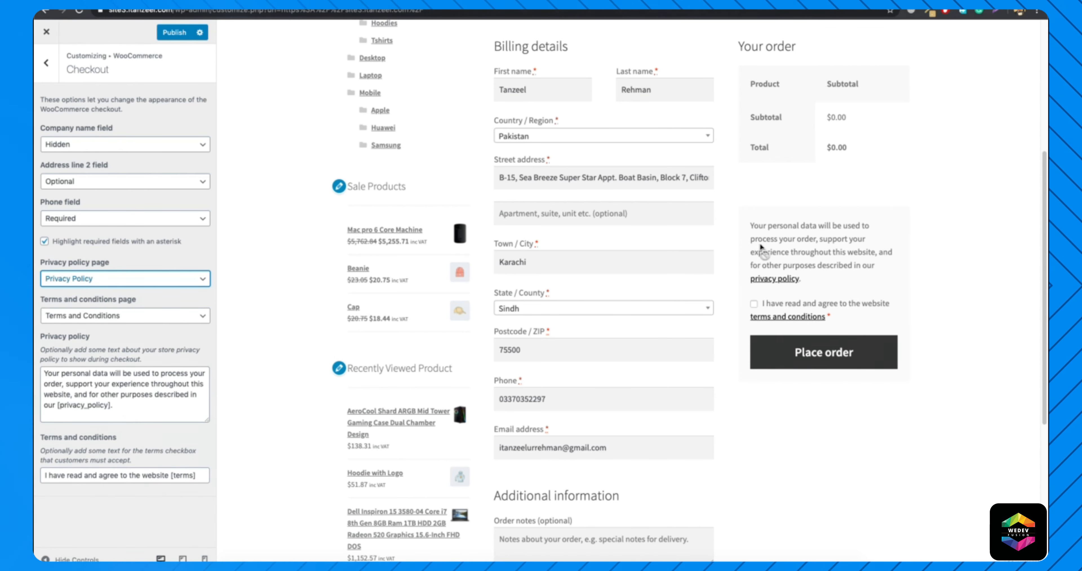
{"action": "left_click_drag", "start_coordinate": [749, 224], "coordinate": [840, 271]}
{"action": "left_click", "coordinate": [841, 272]}
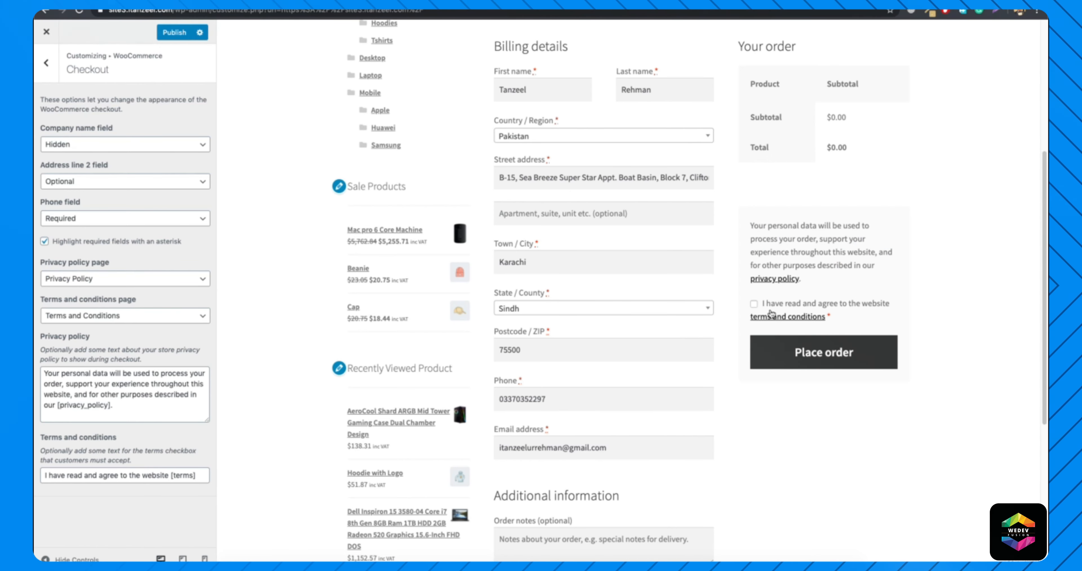
Leave the WooCommerce settings and look at the customizer's Additional CSS and More sections.
{"action": "left_click", "coordinate": [49, 65]}
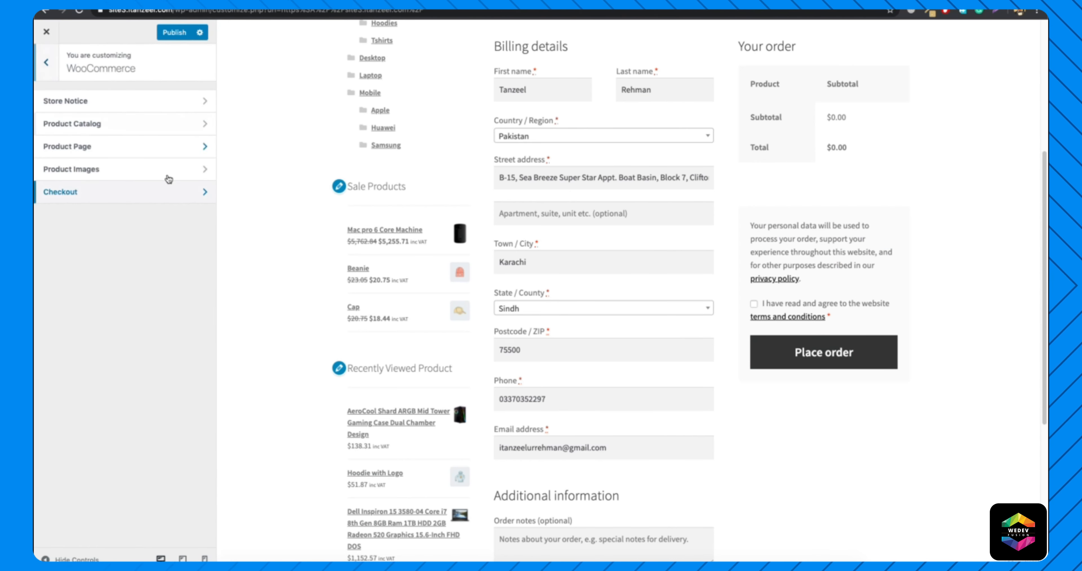
{"action": "left_click", "coordinate": [47, 67]}
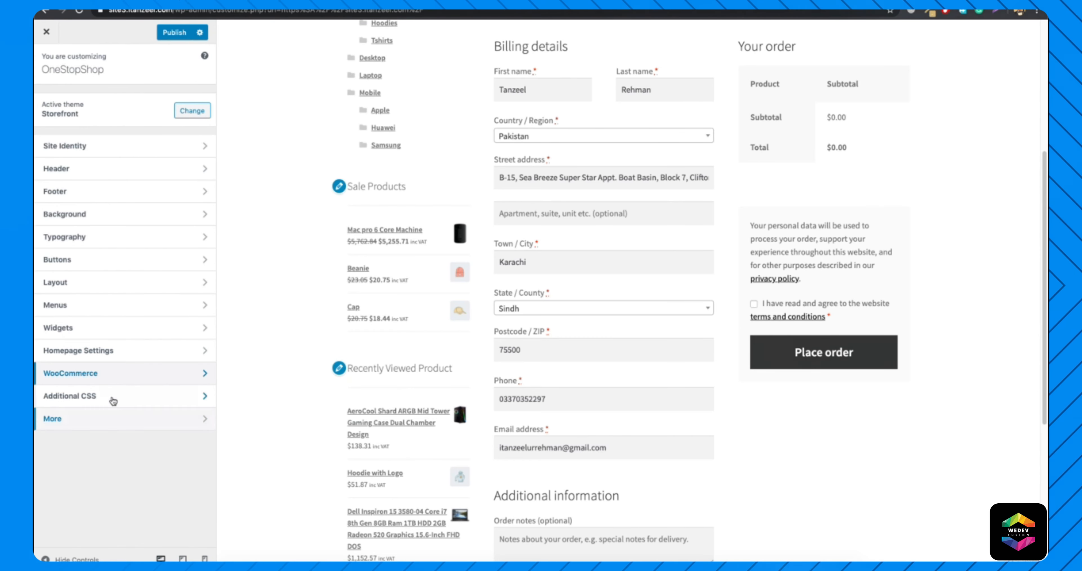
{"action": "scroll", "coordinate": [354, 358], "scroll_direction": "up", "scroll_amount": 10}
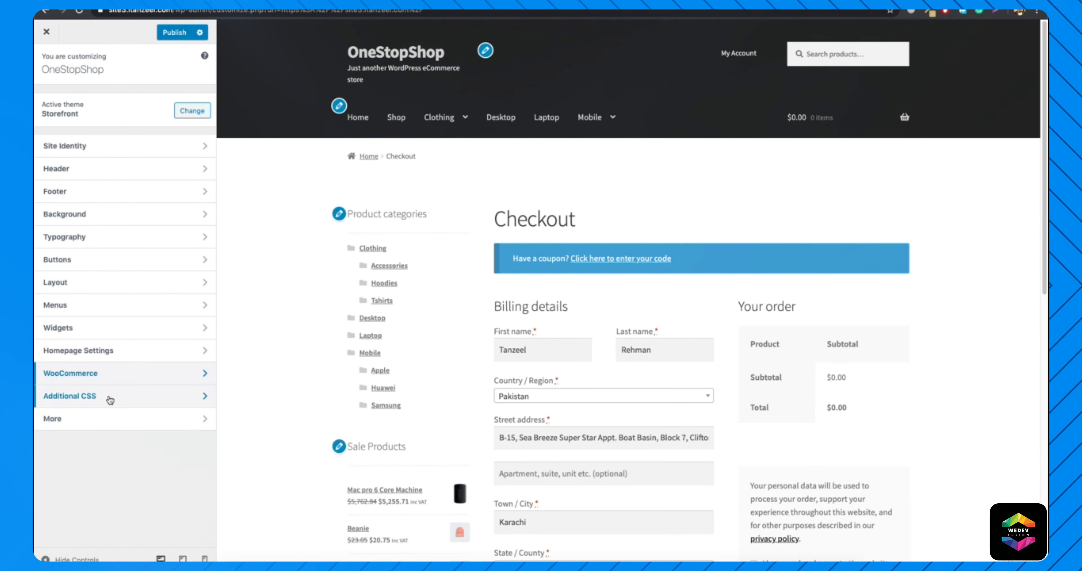
{"action": "left_click", "coordinate": [145, 398]}
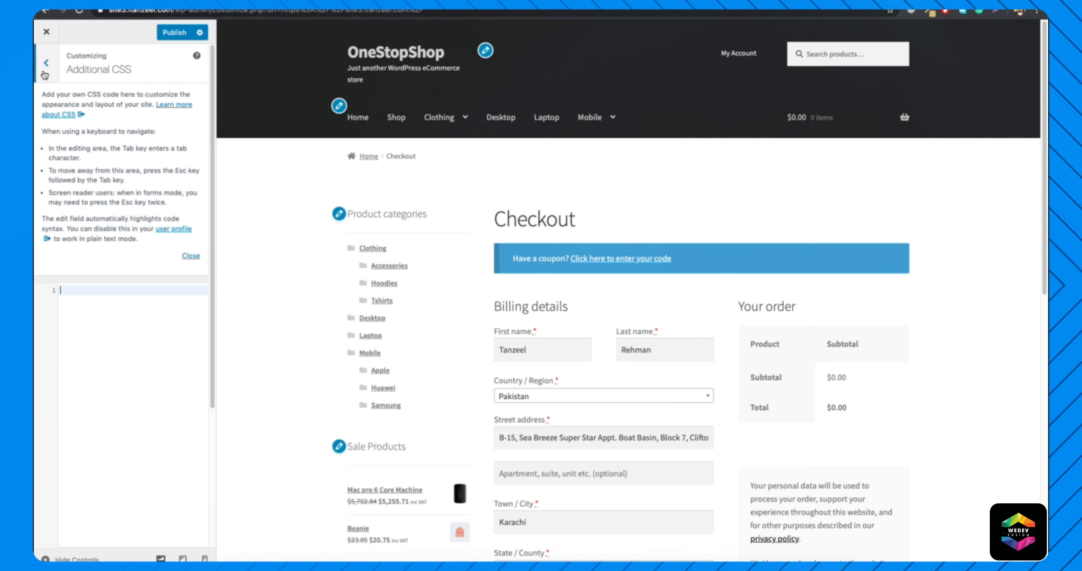
{"action": "left_click", "coordinate": [46, 63]}
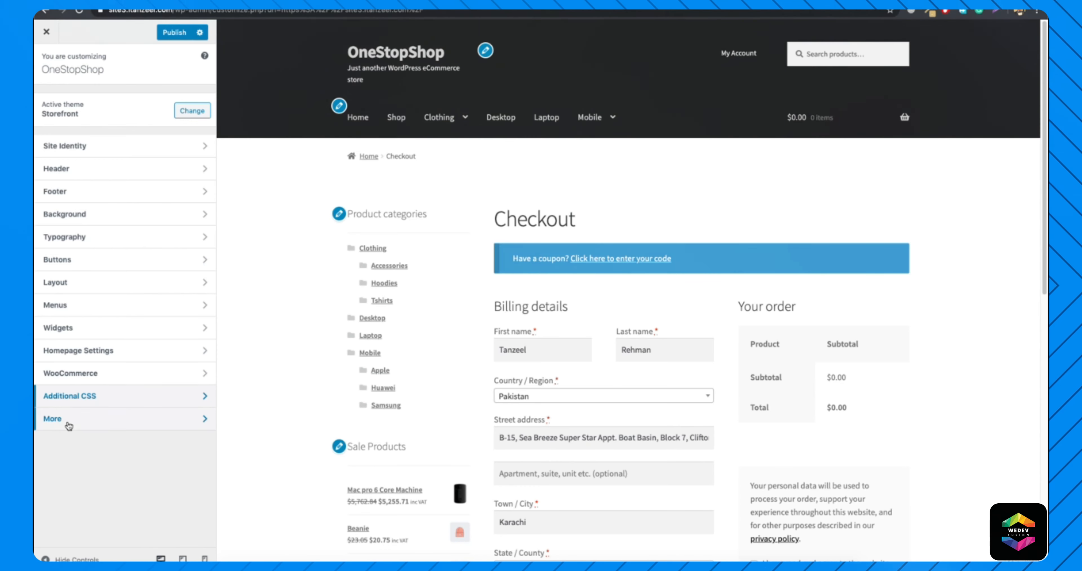
{"action": "left_click", "coordinate": [68, 421]}
Publish the customizer changes and load the site's live home page to review its product sections.
{"action": "left_click", "coordinate": [173, 33]}
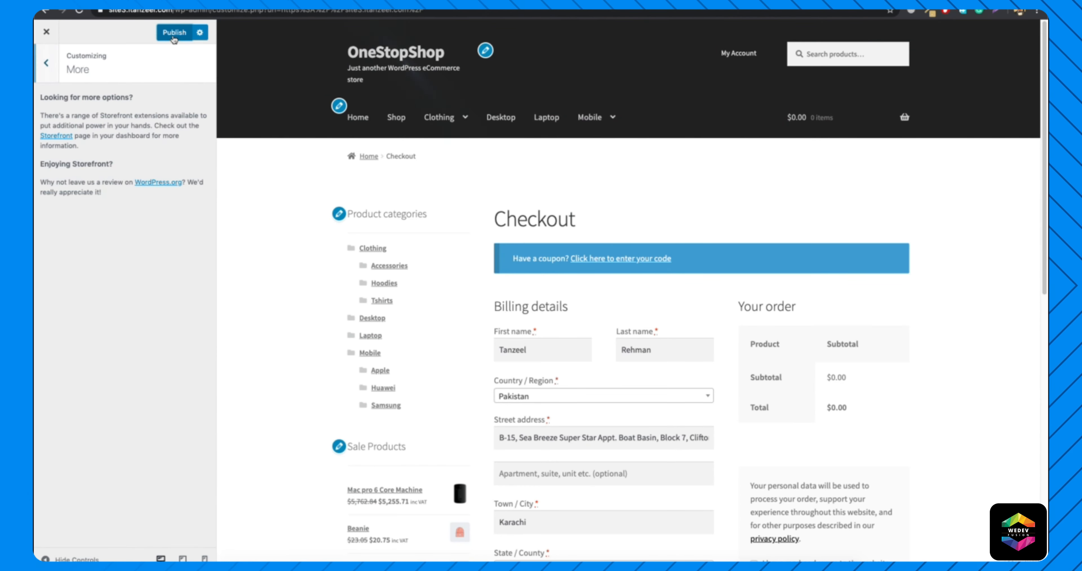
{"action": "left_click", "coordinate": [413, 12]}
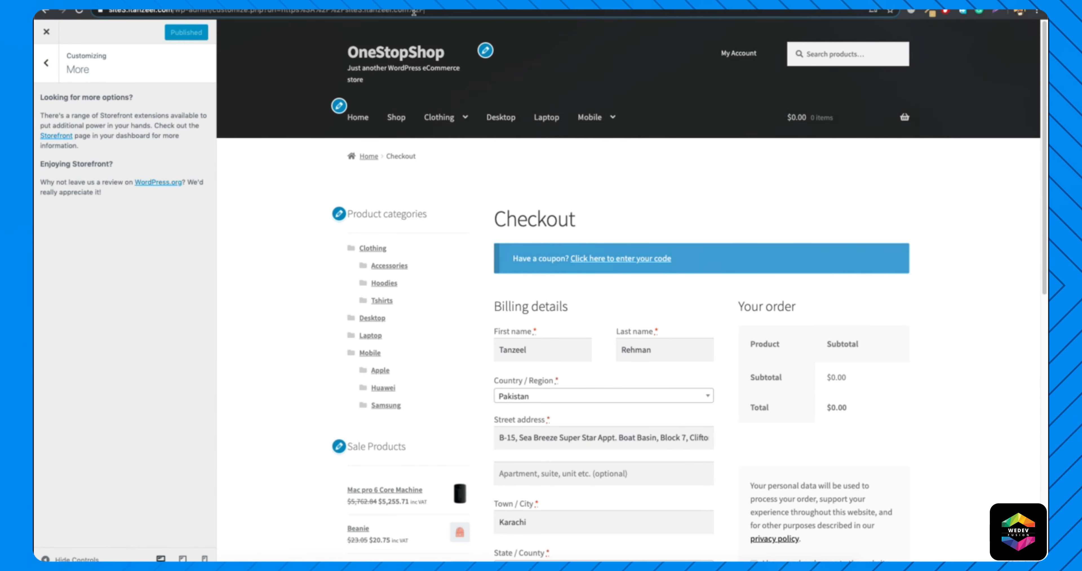
{"action": "left_click_drag", "start_coordinate": [249, 13], "coordinate": [177, 12]}
{"action": "key", "text": "BackSpace"}
{"action": "key", "text": "Return"}
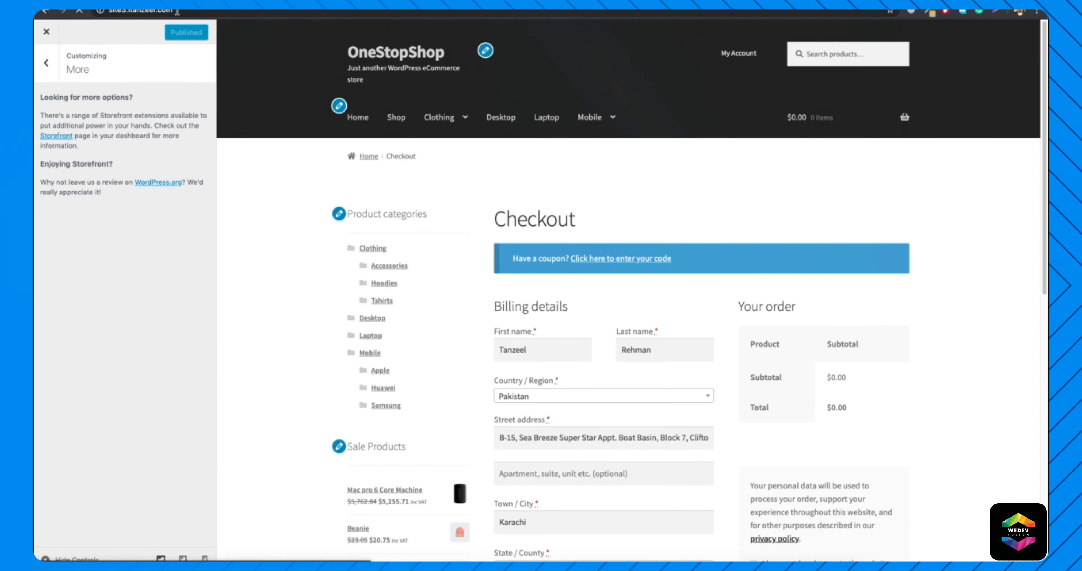
{"action": "scroll", "coordinate": [458, 303], "scroll_direction": "down", "scroll_amount": 10}
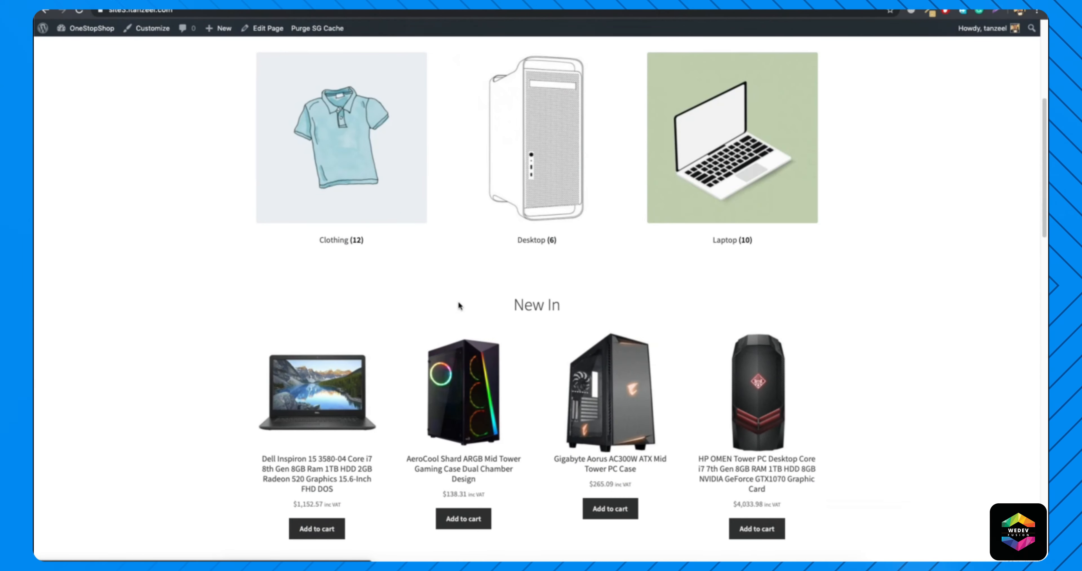
{"action": "scroll", "coordinate": [458, 301], "scroll_direction": "down", "scroll_amount": 15}
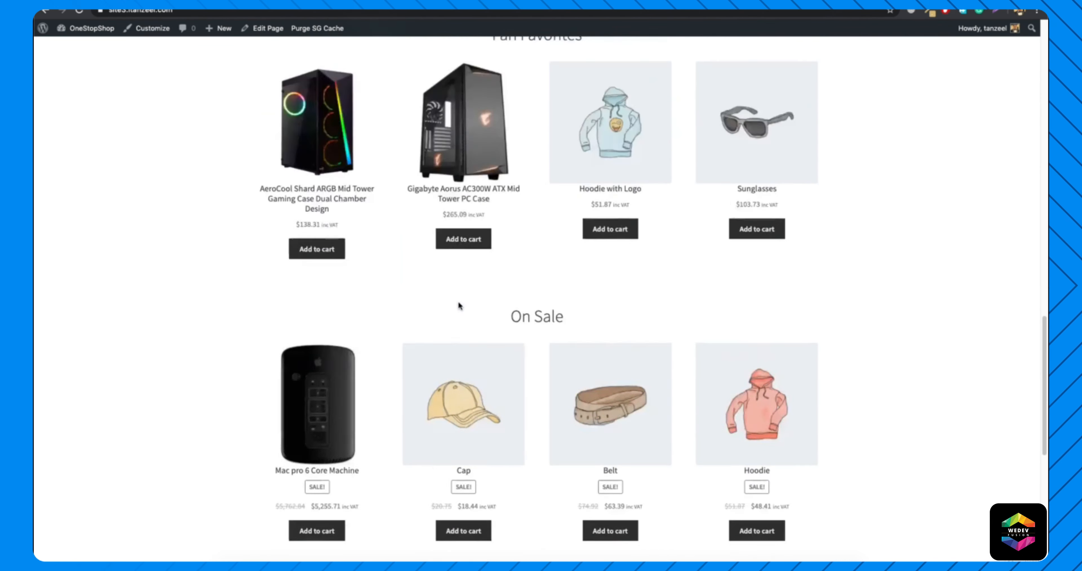
Examine the live home page's Shop by Category, New In, We Recommend, Fan Favorites and On Sale sections.
{"action": "scroll", "coordinate": [458, 301], "scroll_direction": "up", "scroll_amount": 10}
{"action": "scroll", "coordinate": [458, 304], "scroll_direction": "up", "scroll_amount": 4}
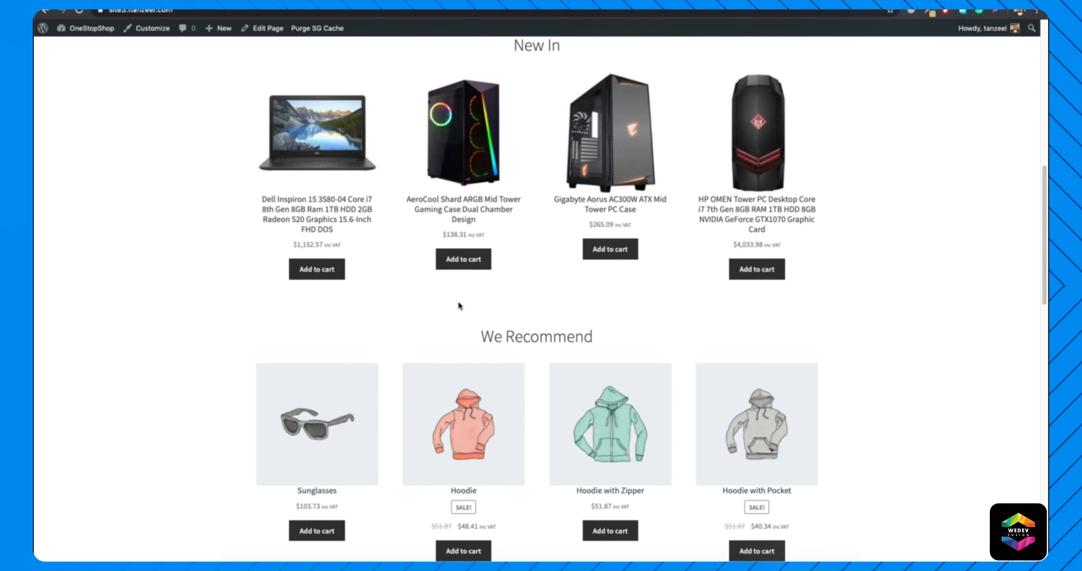
{"action": "scroll", "coordinate": [458, 304], "scroll_direction": "up", "scroll_amount": 8}
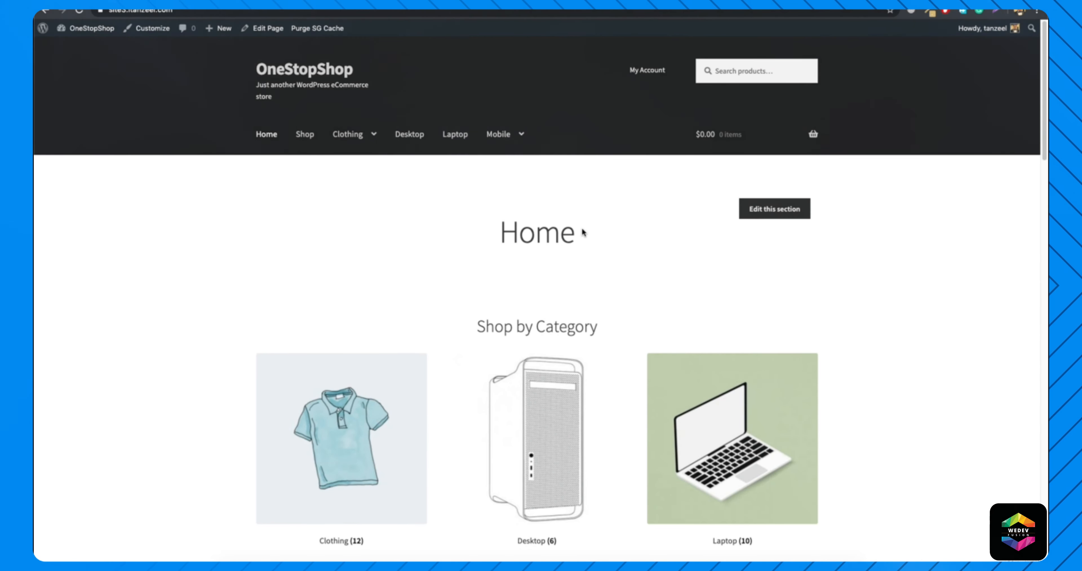
{"action": "scroll", "coordinate": [583, 232], "scroll_direction": "down", "scroll_amount": 10}
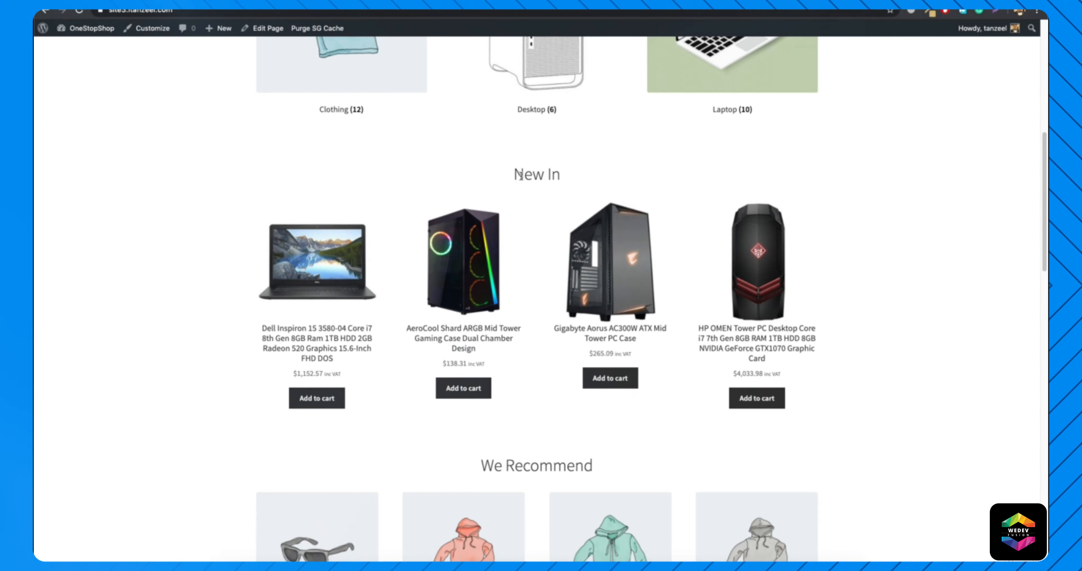
{"action": "scroll", "coordinate": [478, 296], "scroll_direction": "down", "scroll_amount": 6}
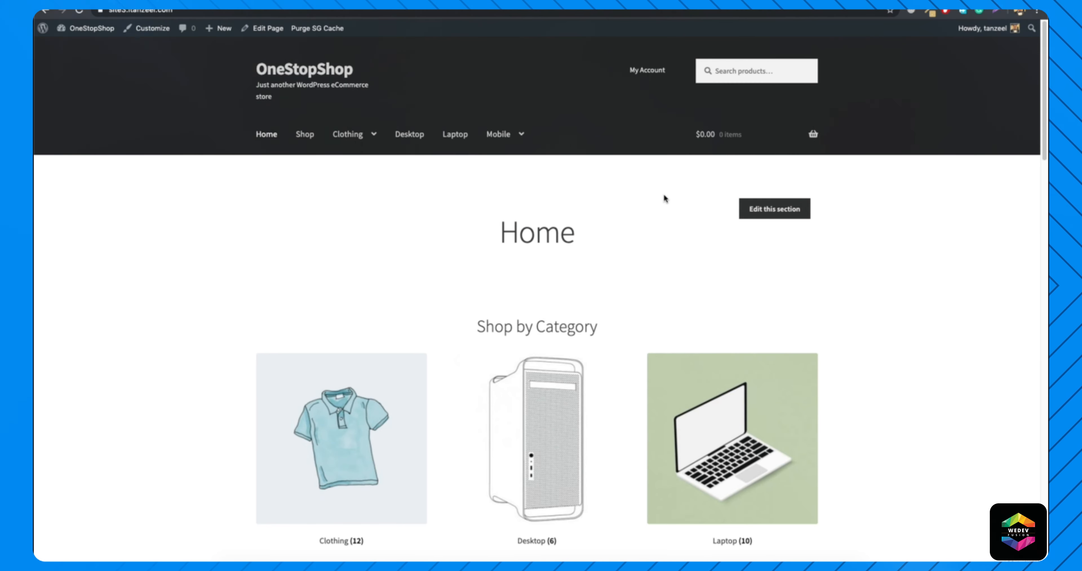
{"action": "scroll", "coordinate": [507, 254], "scroll_direction": "down", "scroll_amount": 1}
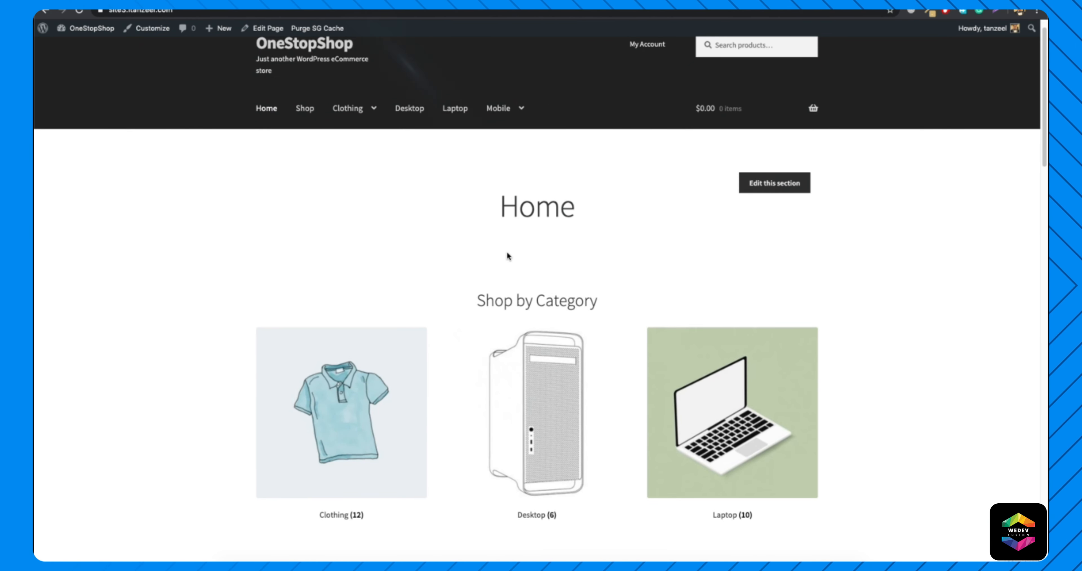
{"action": "scroll", "coordinate": [509, 256], "scroll_direction": "up", "scroll_amount": 1}
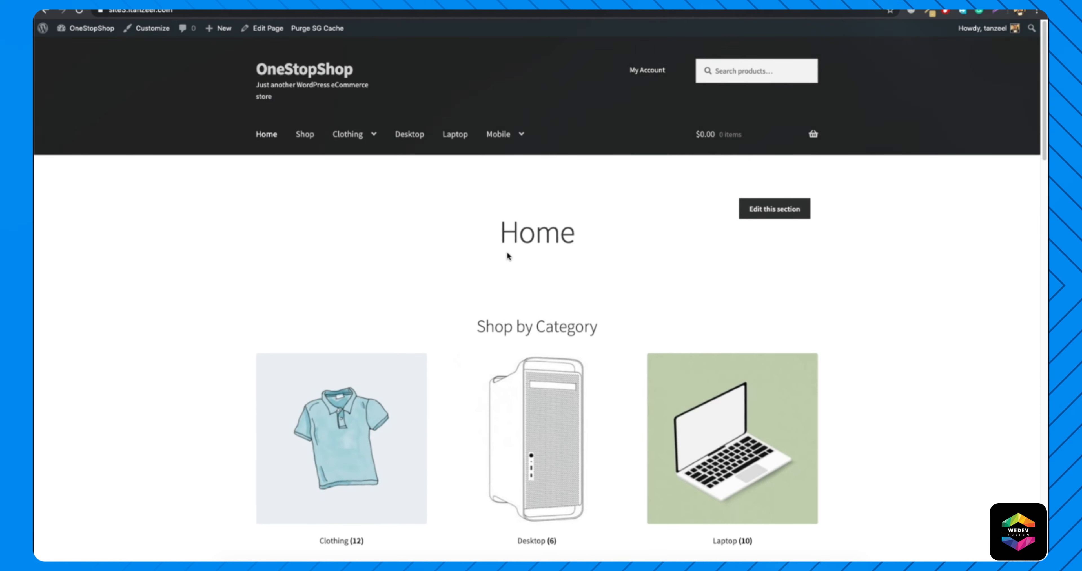
{"action": "scroll", "coordinate": [476, 274], "scroll_direction": "down", "scroll_amount": 19}
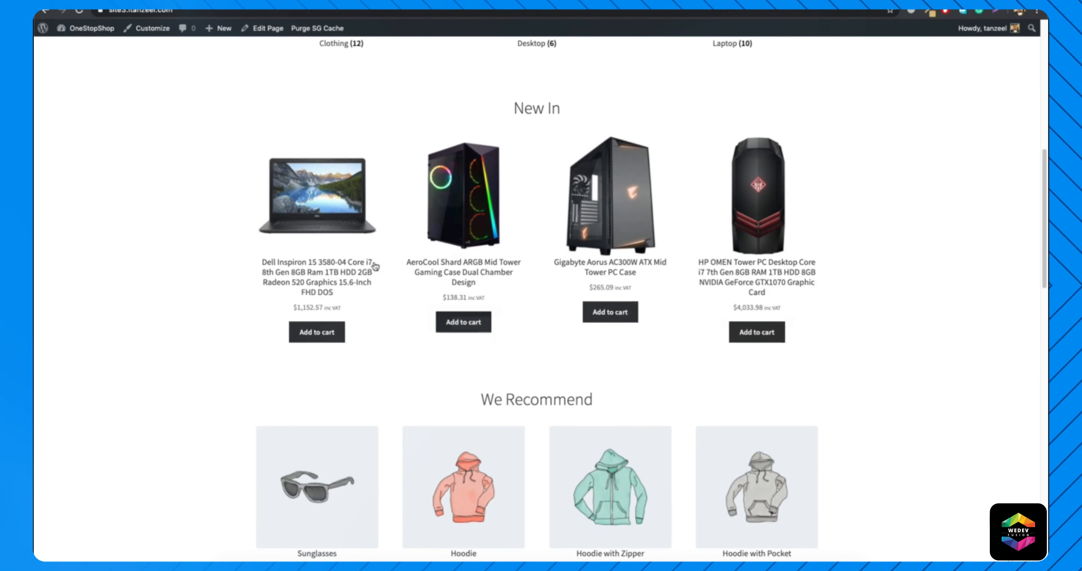
{"action": "scroll", "coordinate": [411, 290], "scroll_direction": "down", "scroll_amount": 13}
{"action": "scroll", "coordinate": [589, 256], "scroll_direction": "up", "scroll_amount": 20}
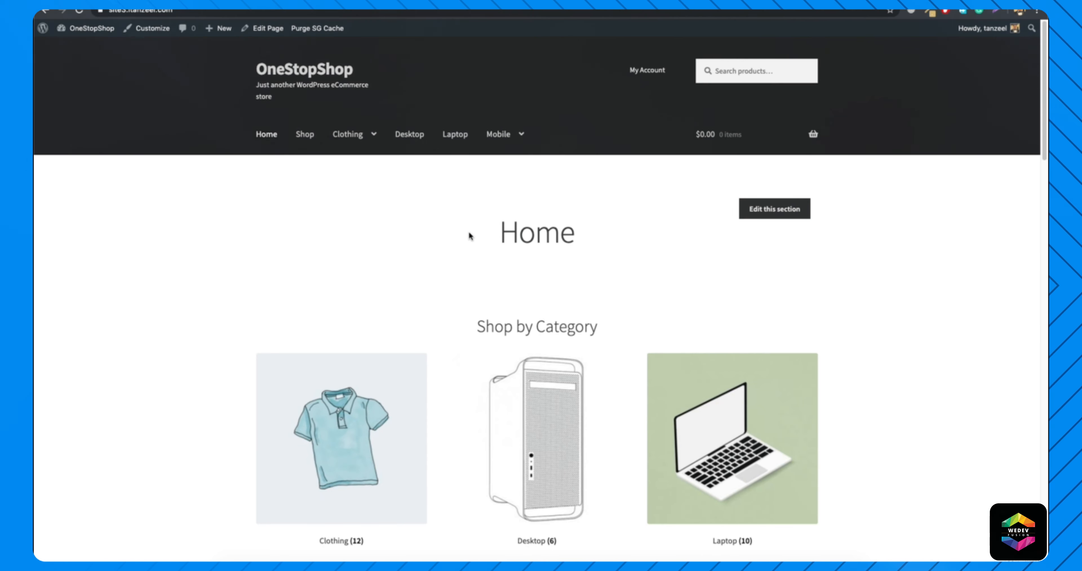
{"action": "scroll", "coordinate": [470, 235], "scroll_direction": "down", "scroll_amount": 15}
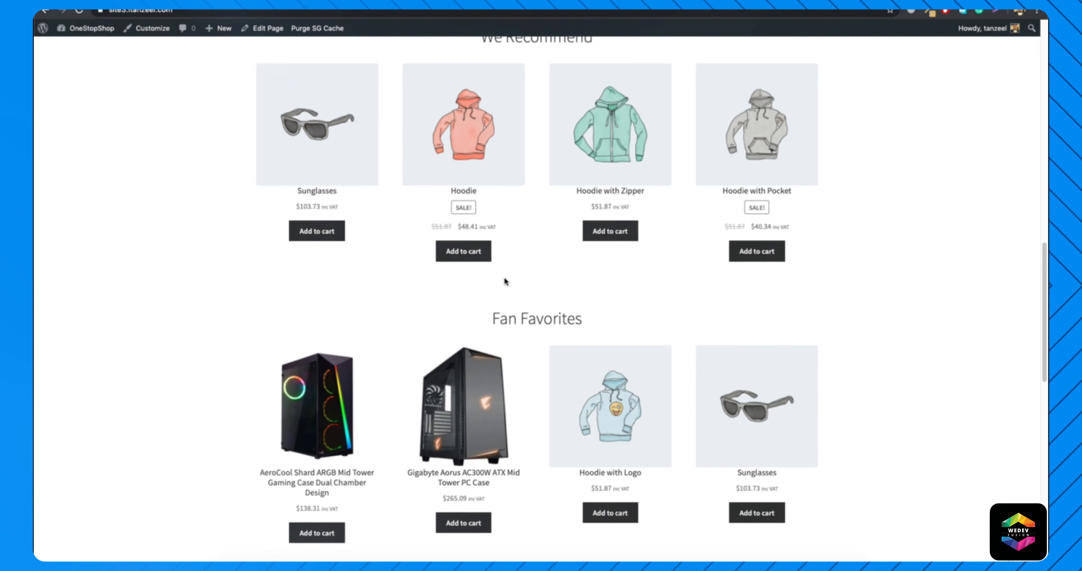
{"action": "scroll", "coordinate": [504, 279], "scroll_direction": "down", "scroll_amount": 8}
From the admin dashboard's product list, mark the Huawei Mate 20 X and the Lenovo Ideapad 330s as featured.
{"action": "mouse_move", "coordinate": [88, 29]}
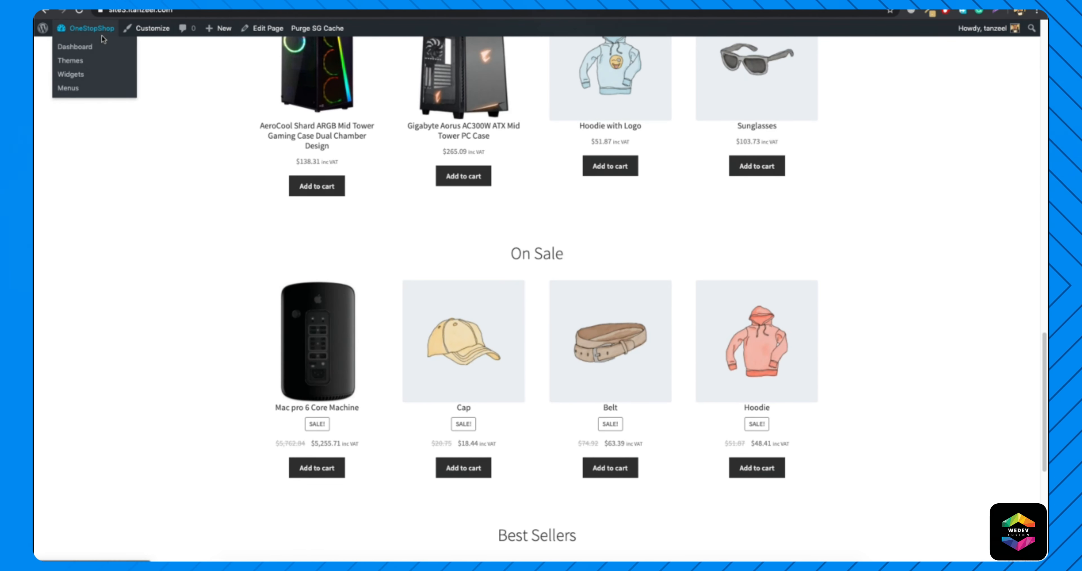
{"action": "left_click", "coordinate": [79, 48]}
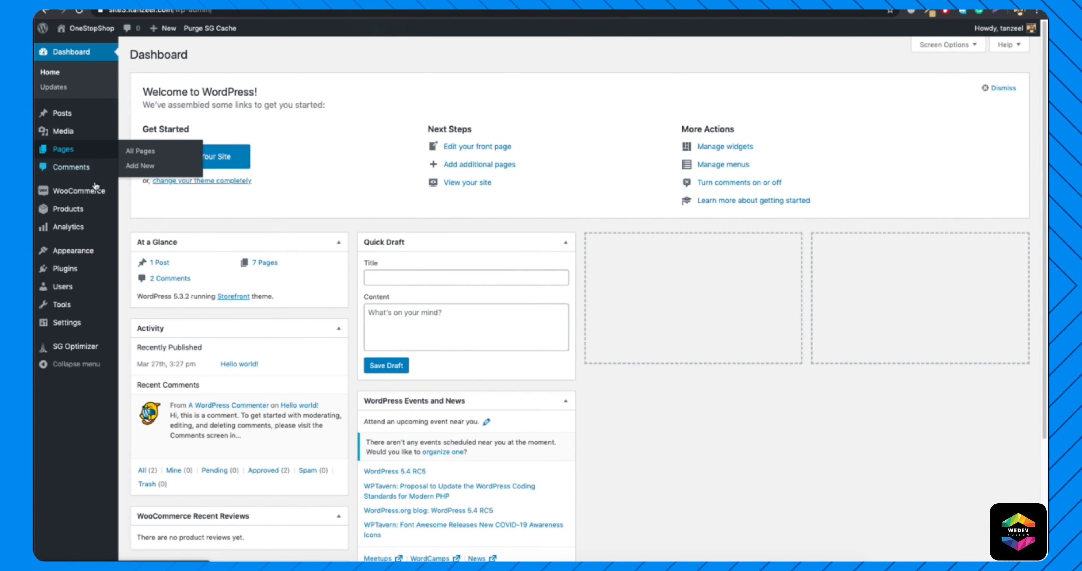
{"action": "mouse_move", "coordinate": [84, 209]}
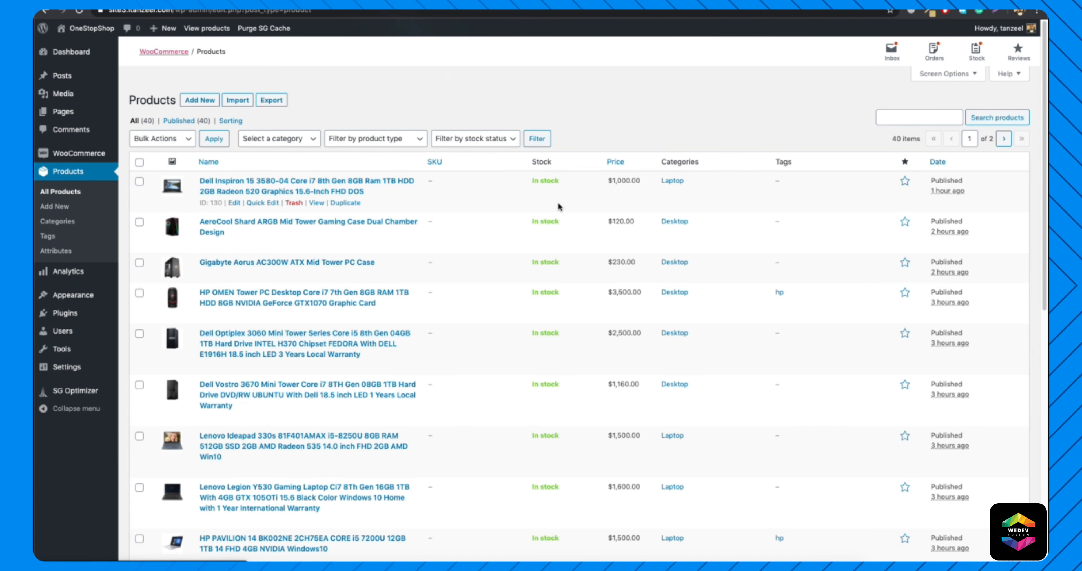
{"action": "scroll", "coordinate": [403, 415], "scroll_direction": "down", "scroll_amount": 8}
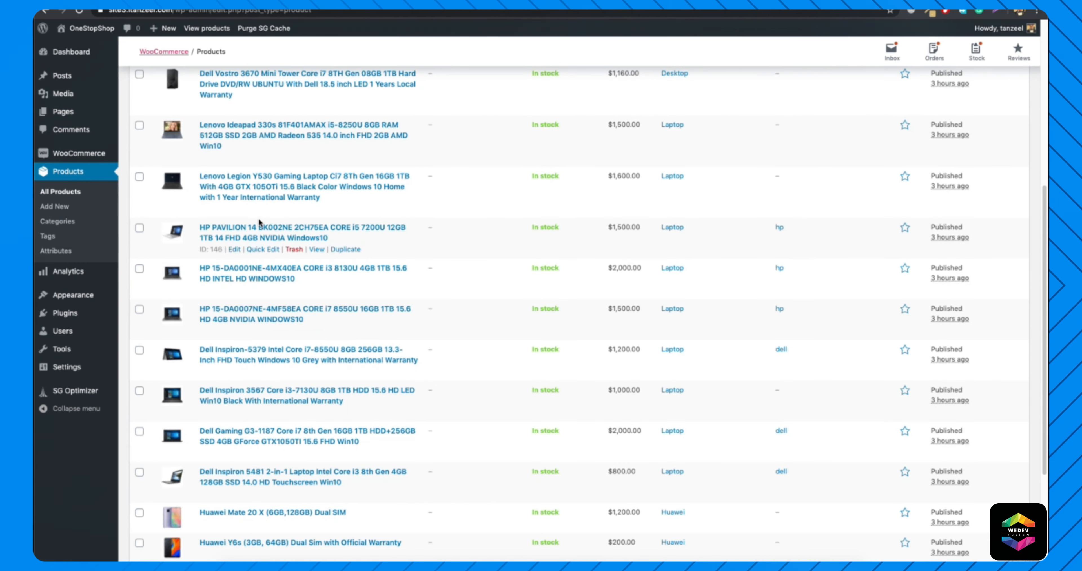
{"action": "scroll", "coordinate": [333, 362], "scroll_direction": "down", "scroll_amount": 4}
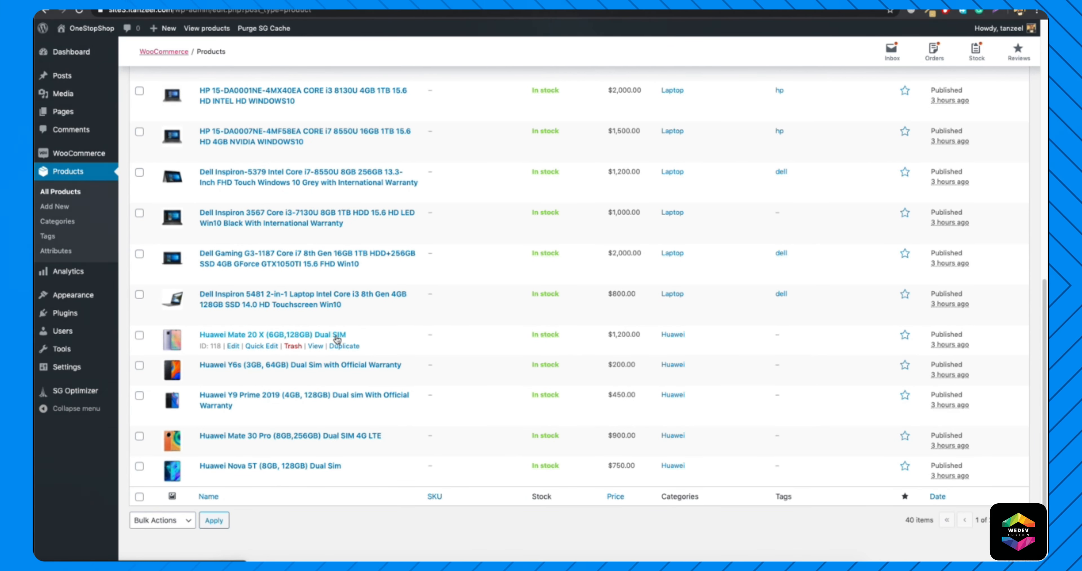
{"action": "left_click", "coordinate": [904, 336]}
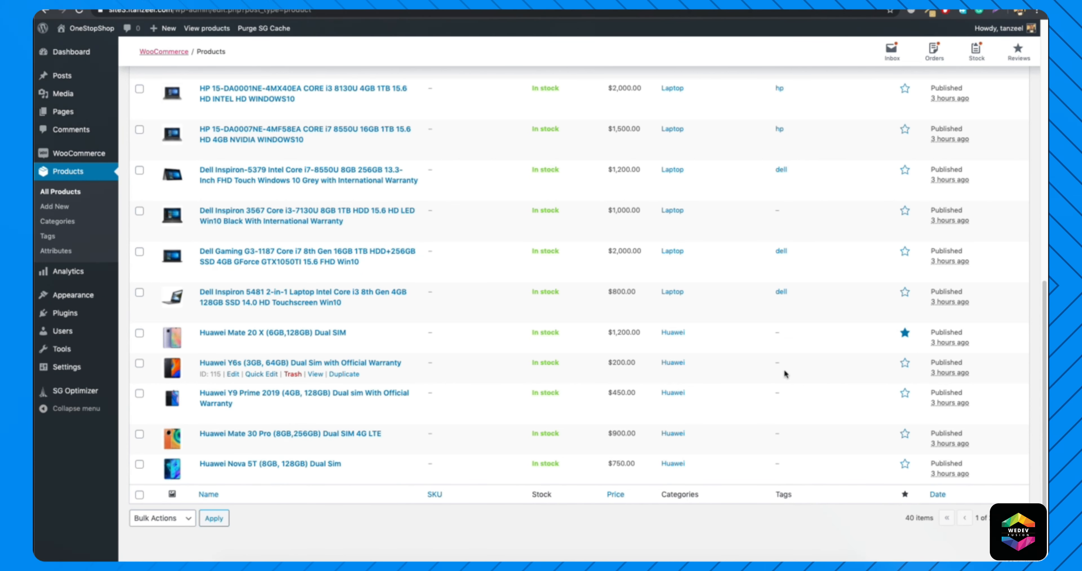
{"action": "scroll", "coordinate": [647, 248], "scroll_direction": "up", "scroll_amount": 6}
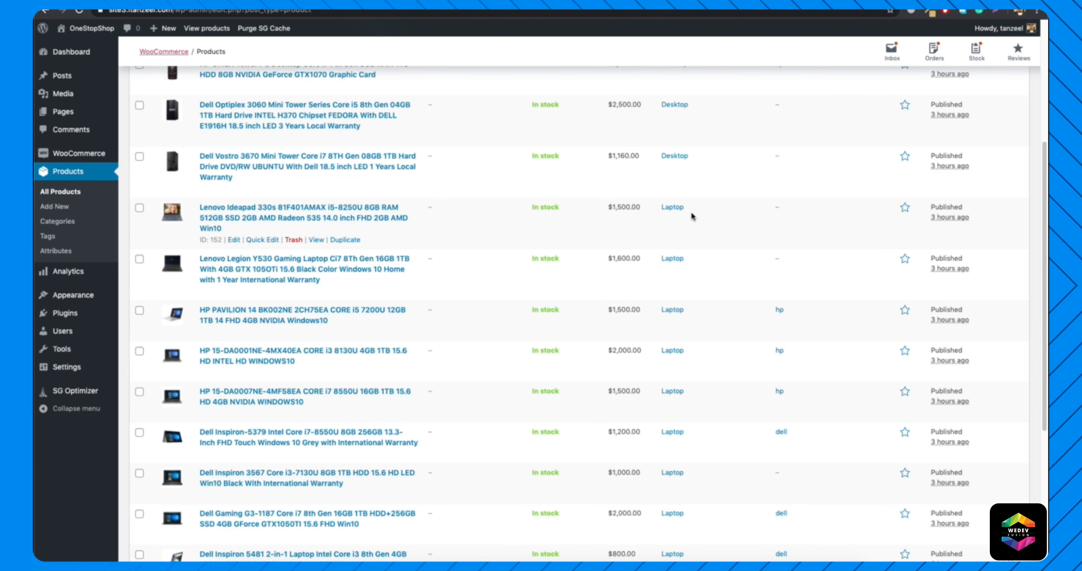
{"action": "left_click", "coordinate": [906, 208]}
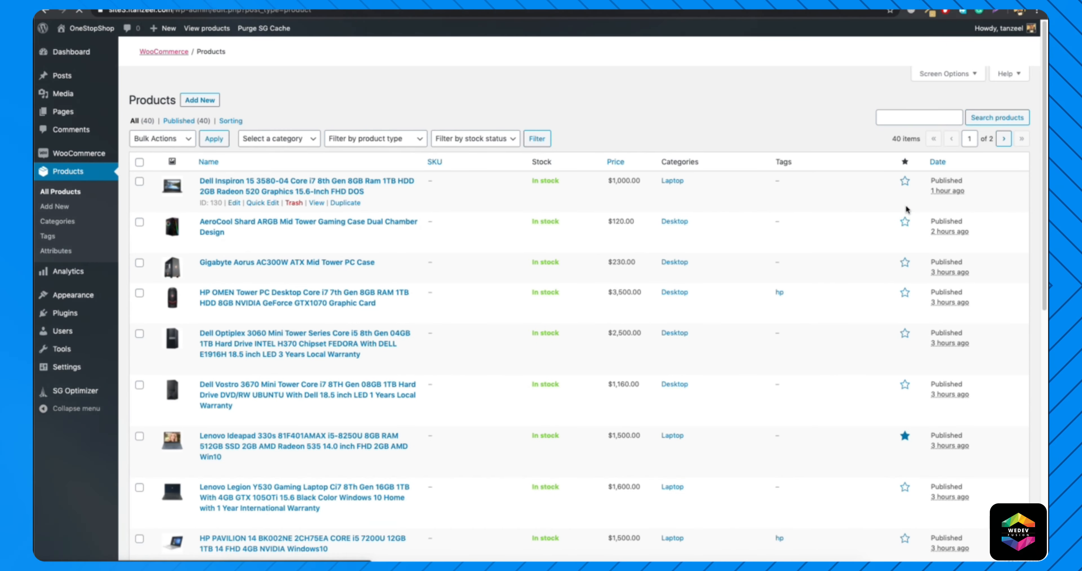
On the second page of the product list, mark the Samsung Galaxy S20 Ultra and iPhone 11 Pro as featured.
{"action": "scroll", "coordinate": [297, 343], "scroll_direction": "down", "scroll_amount": 3}
{"action": "scroll", "coordinate": [296, 343], "scroll_direction": "down", "scroll_amount": 8}
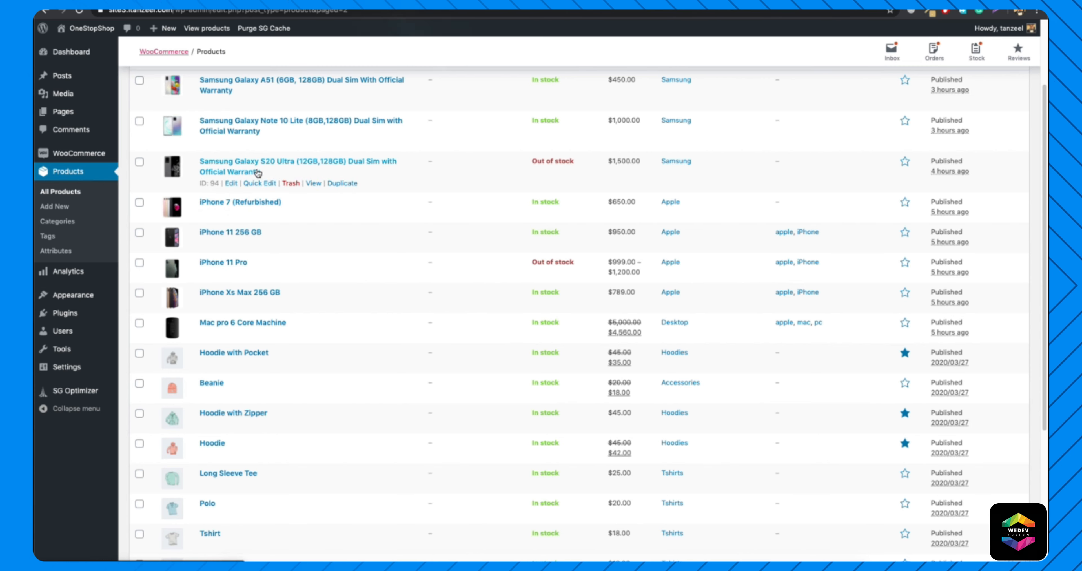
{"action": "left_click", "coordinate": [905, 163]}
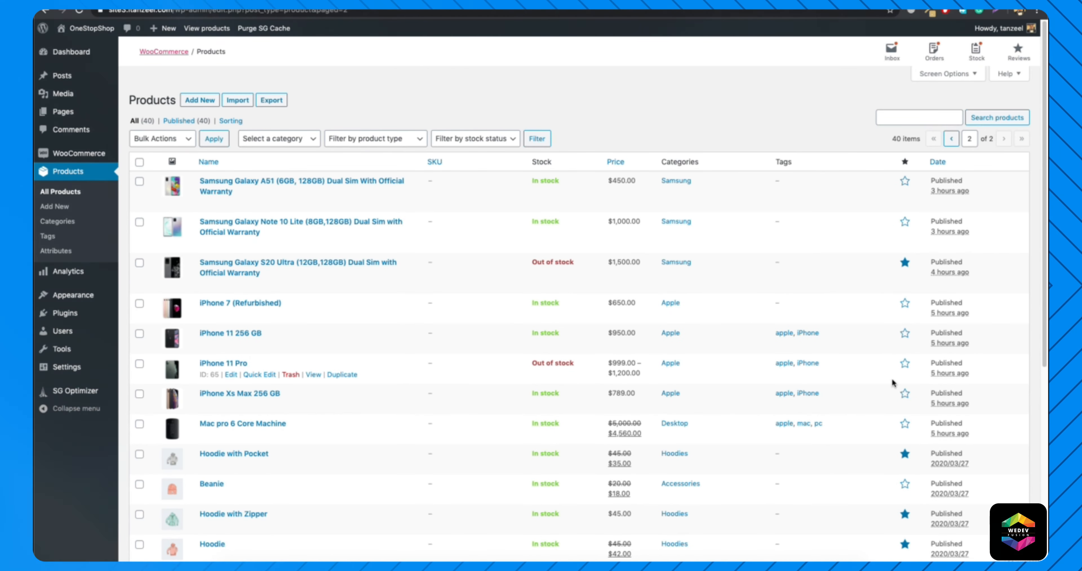
{"action": "scroll", "coordinate": [901, 374], "scroll_direction": "down", "scroll_amount": 8}
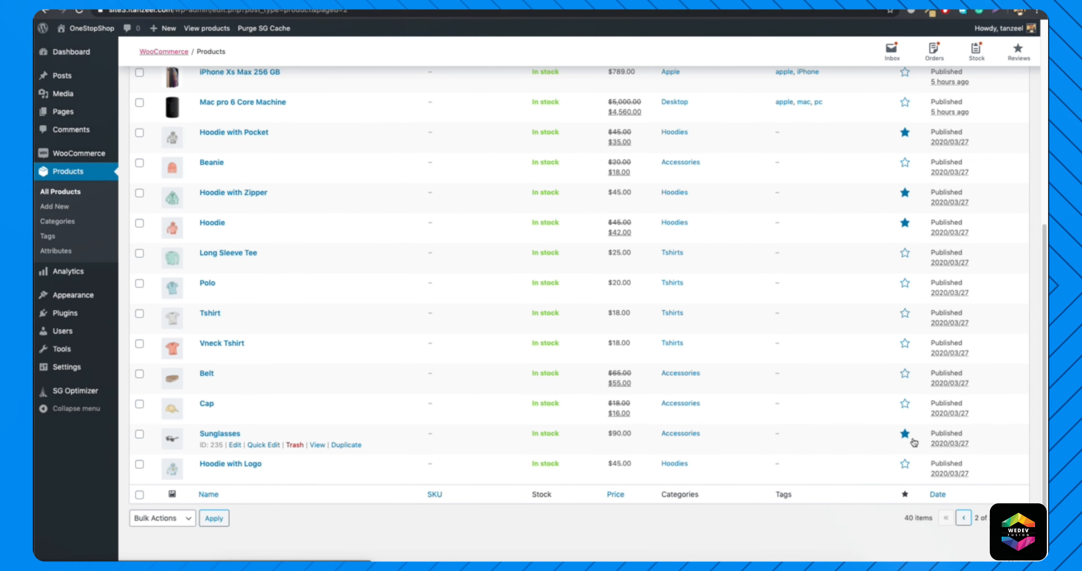
Remove the featured mark from Sunglasses, Hoodie, Hoodie with Zipper and Hoodie with Pocket.
{"action": "left_click", "coordinate": [906, 435]}
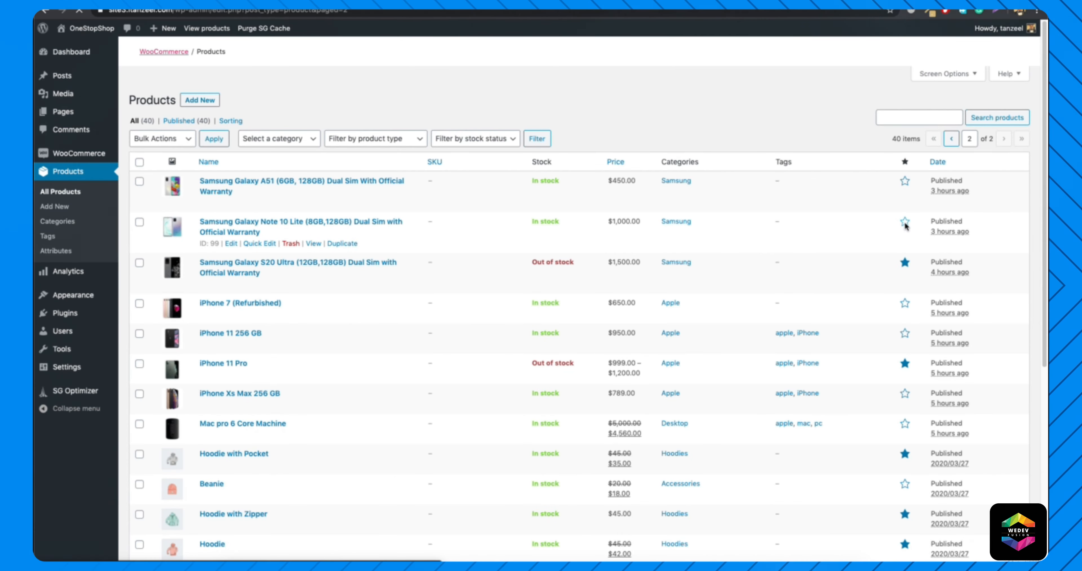
{"action": "scroll", "coordinate": [906, 226], "scroll_direction": "down", "scroll_amount": 5}
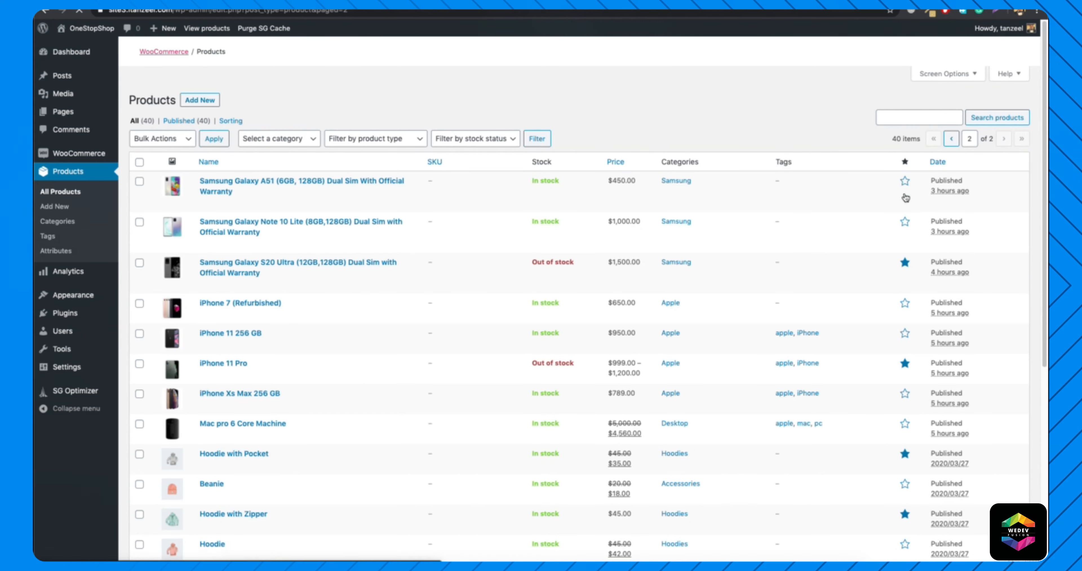
{"action": "scroll", "coordinate": [903, 361], "scroll_direction": "down", "scroll_amount": 5}
{"action": "left_click", "coordinate": [905, 194]}
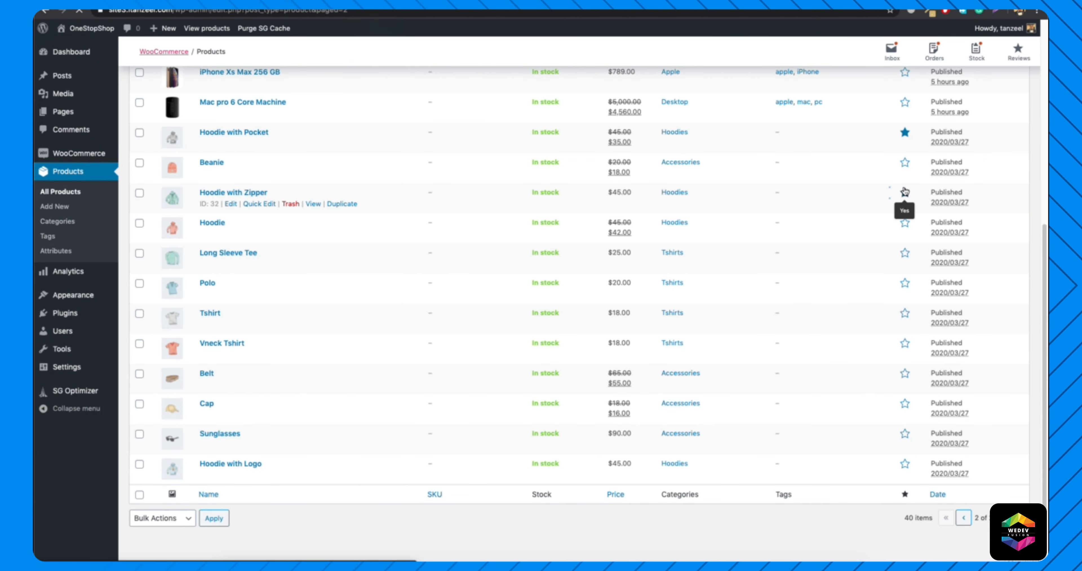
{"action": "scroll", "coordinate": [893, 407], "scroll_direction": "down", "scroll_amount": 5}
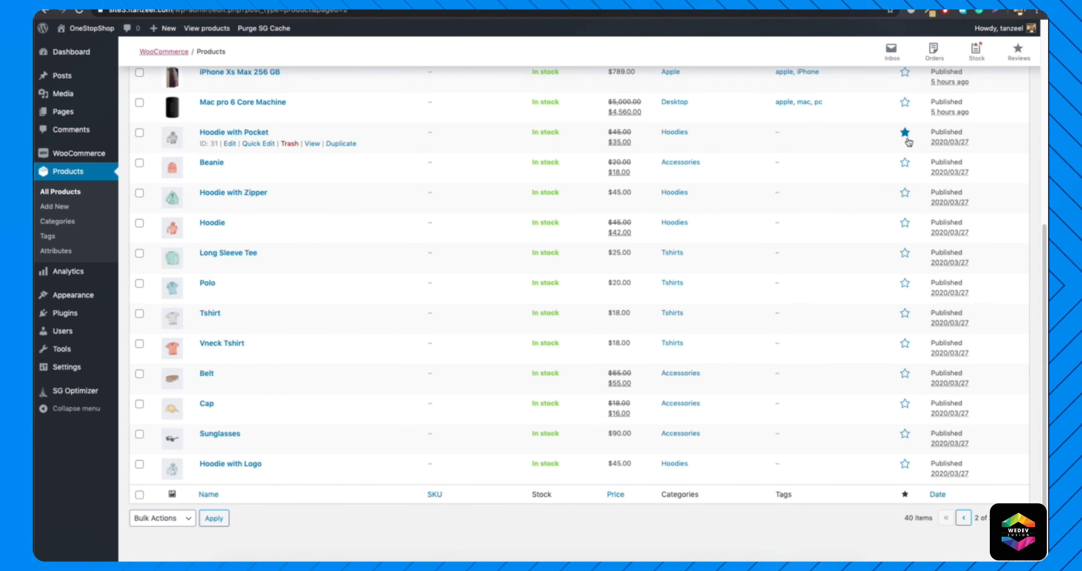
{"action": "left_click", "coordinate": [906, 140]}
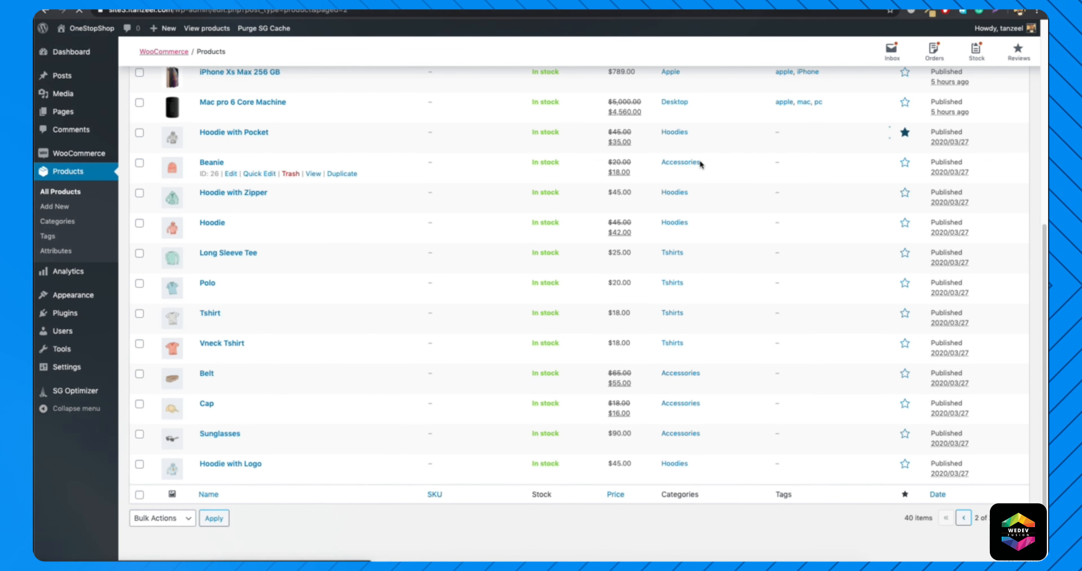
Visit the live home page and check the featured products in the We Recommend section.
{"action": "mouse_move", "coordinate": [78, 31]}
{"action": "left_click", "coordinate": [78, 47]}
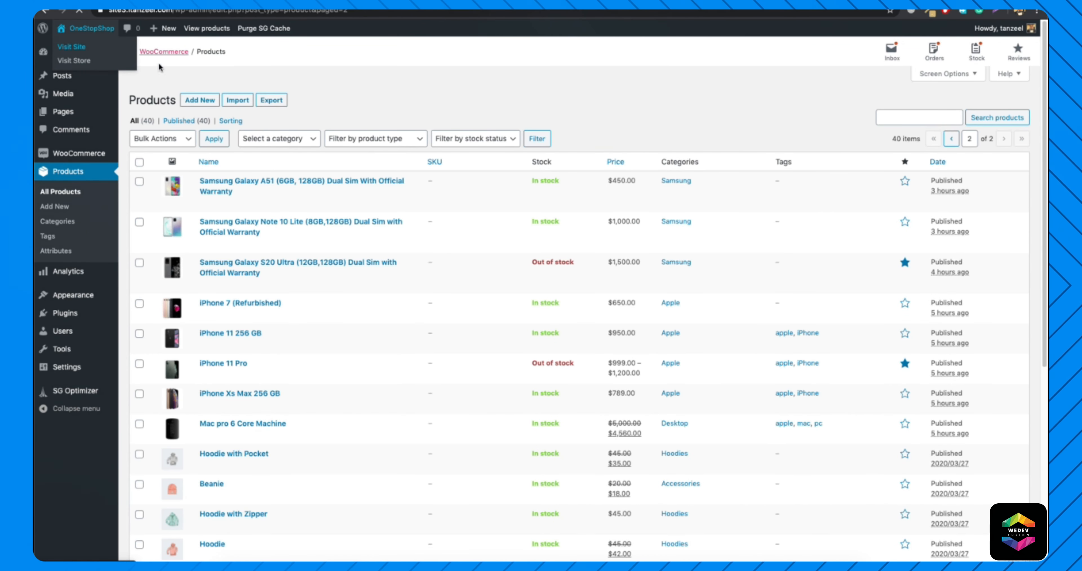
{"action": "mouse_move", "coordinate": [353, 136]}
{"action": "scroll", "coordinate": [367, 206], "scroll_direction": "down", "scroll_amount": 15}
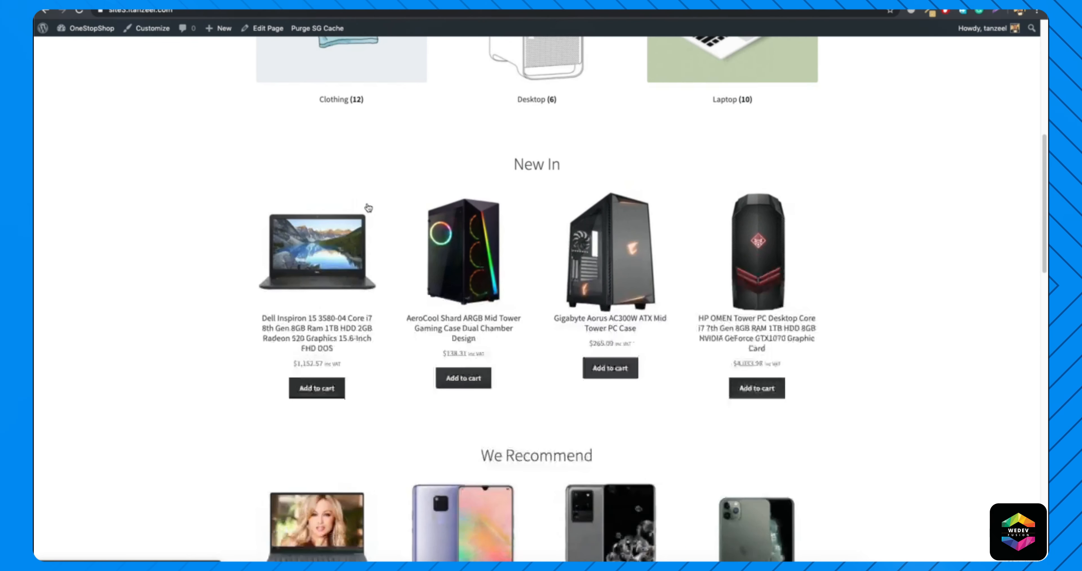
{"action": "scroll", "coordinate": [421, 206], "scroll_direction": "up", "scroll_amount": 5}
{"action": "left_click_drag", "start_coordinate": [476, 168], "coordinate": [647, 164]}
{"action": "left_click", "coordinate": [646, 164]}
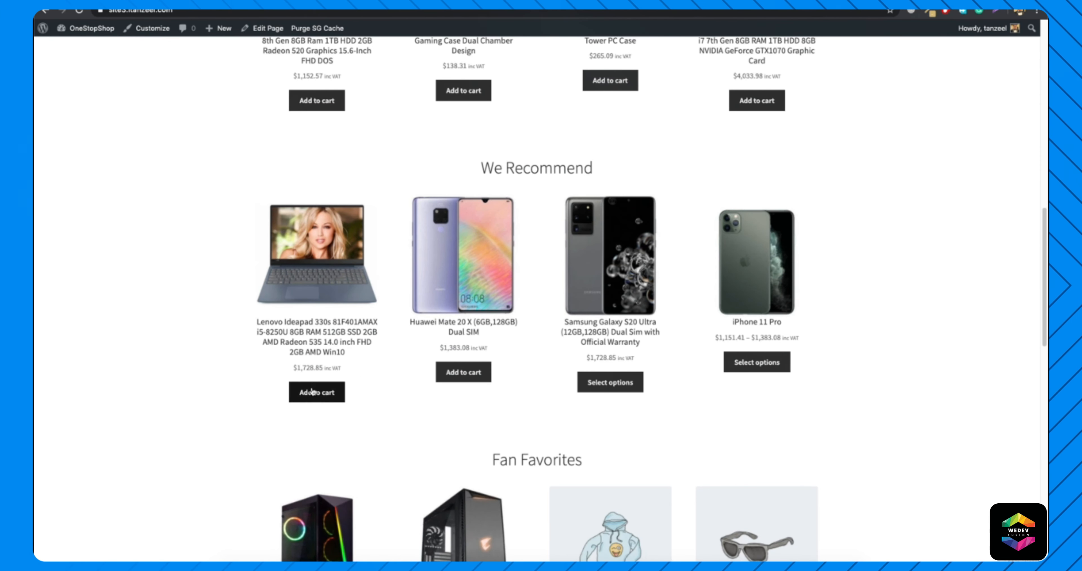
Look through the home page's sections again, from Shop by Category to On Sale.
{"action": "scroll", "coordinate": [546, 400], "scroll_direction": "up", "scroll_amount": 10}
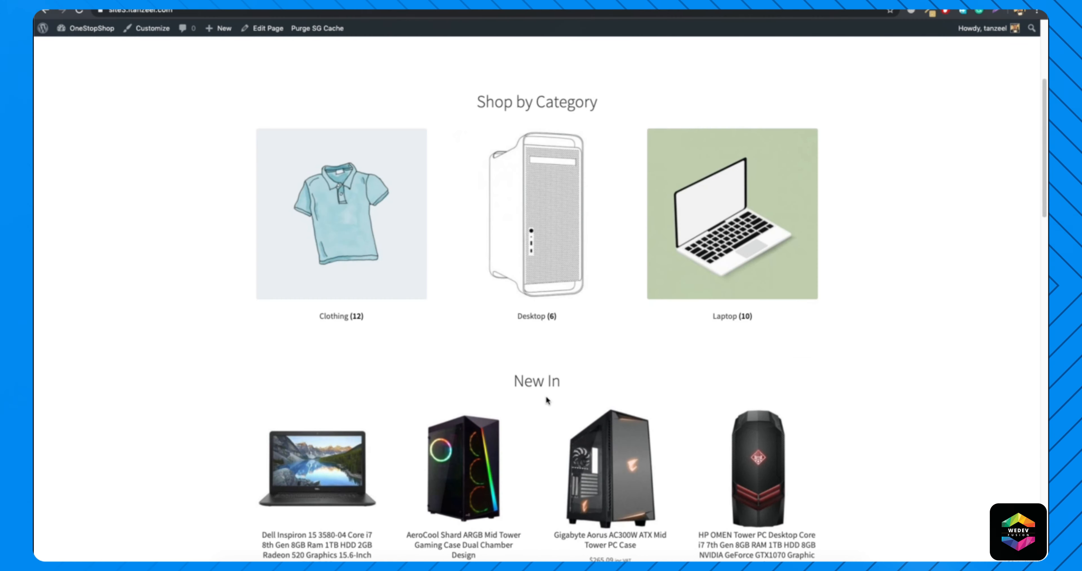
{"action": "scroll", "coordinate": [547, 401], "scroll_direction": "up", "scroll_amount": 5}
{"action": "scroll", "coordinate": [547, 400], "scroll_direction": "down", "scroll_amount": 15}
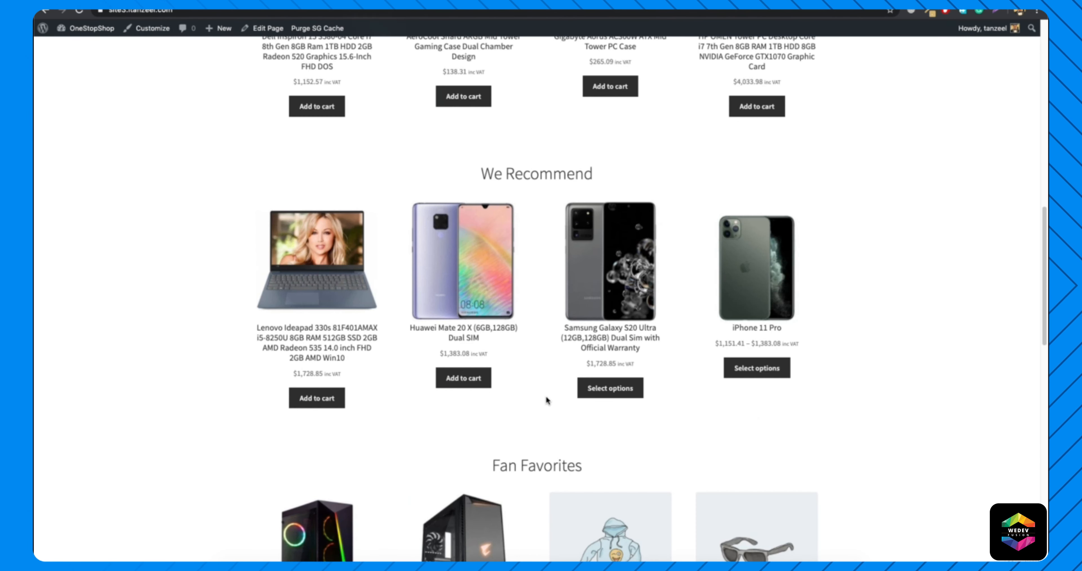
{"action": "scroll", "coordinate": [546, 400], "scroll_direction": "up", "scroll_amount": 10}
{"action": "scroll", "coordinate": [497, 384], "scroll_direction": "down", "scroll_amount": 15}
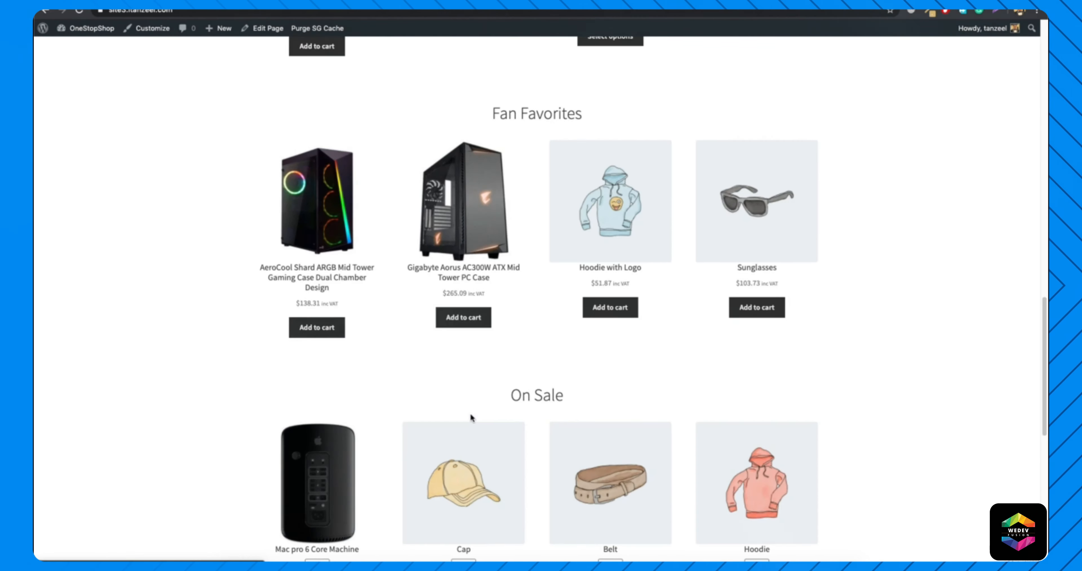
{"action": "scroll", "coordinate": [470, 413], "scroll_direction": "down", "scroll_amount": 5}
{"action": "scroll", "coordinate": [470, 412], "scroll_direction": "up", "scroll_amount": 15}
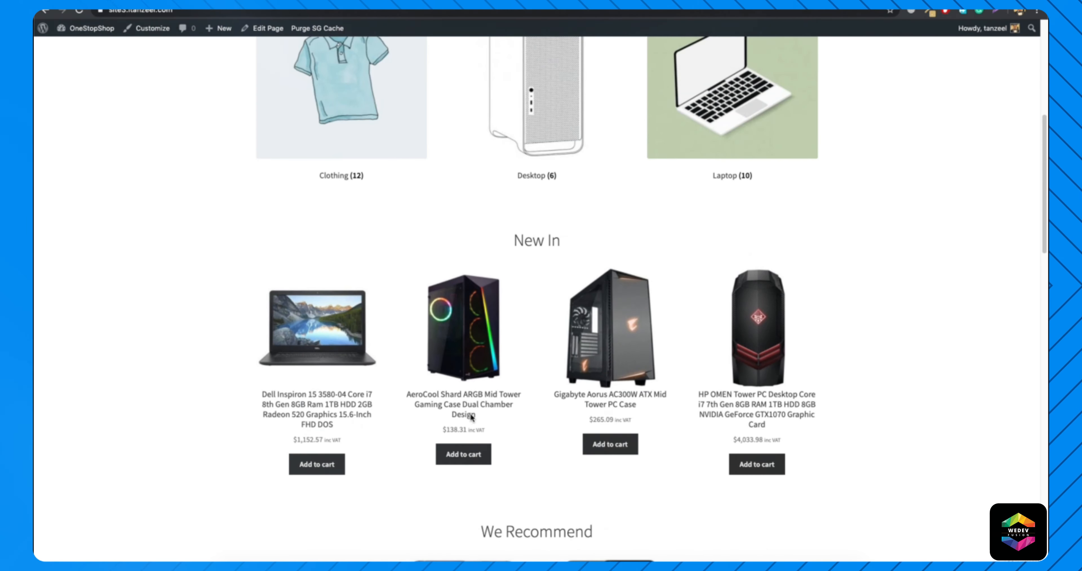
{"action": "scroll", "coordinate": [471, 416], "scroll_direction": "up", "scroll_amount": 10}
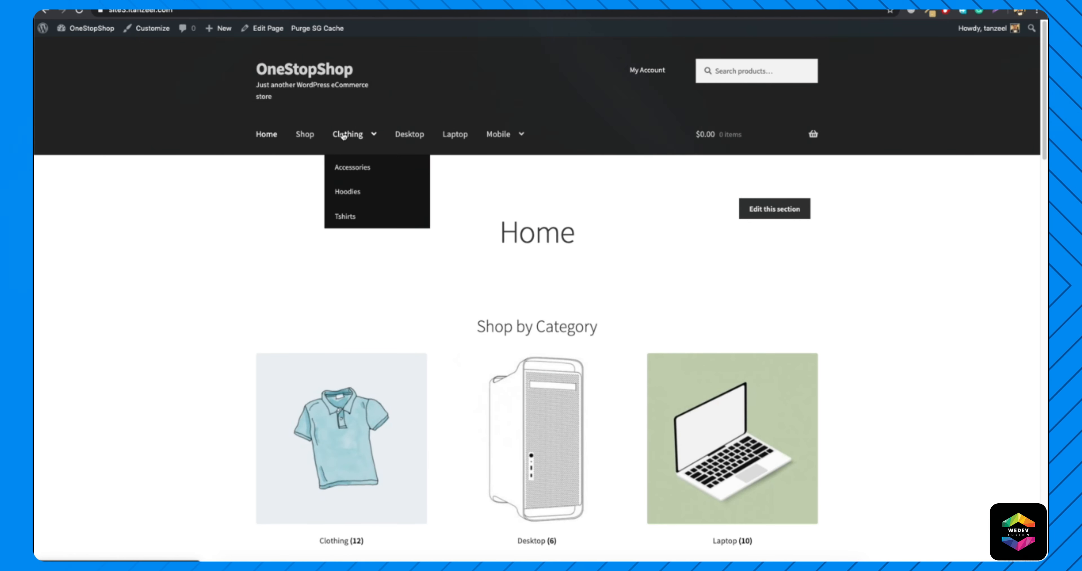
Open the store's Shop page and look over its product grid and sidebar widgets.
{"action": "mouse_move", "coordinate": [366, 149]}
{"action": "left_click", "coordinate": [298, 134]}
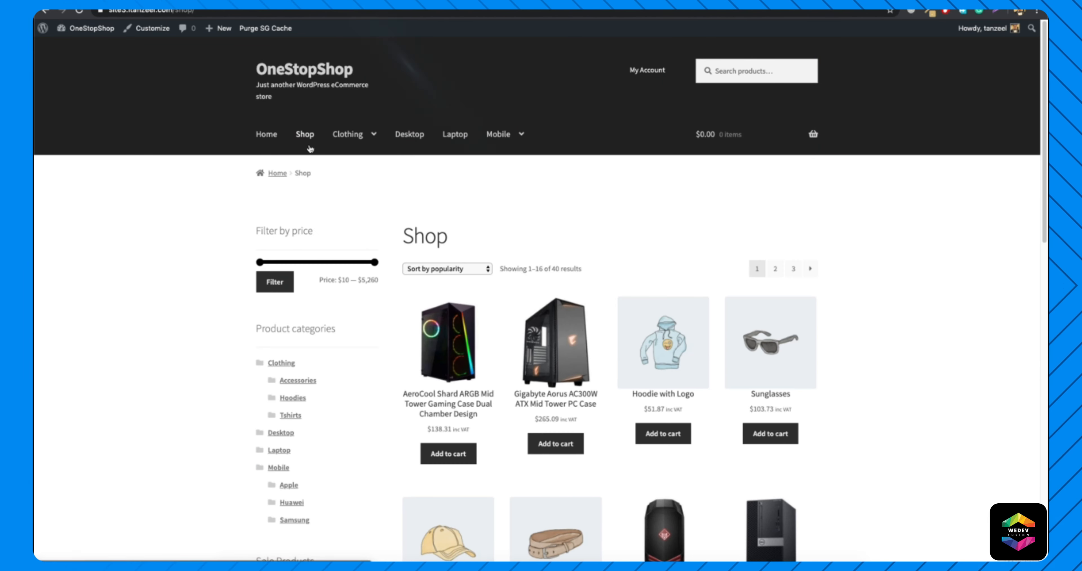
{"action": "scroll", "coordinate": [462, 327], "scroll_direction": "down", "scroll_amount": 5}
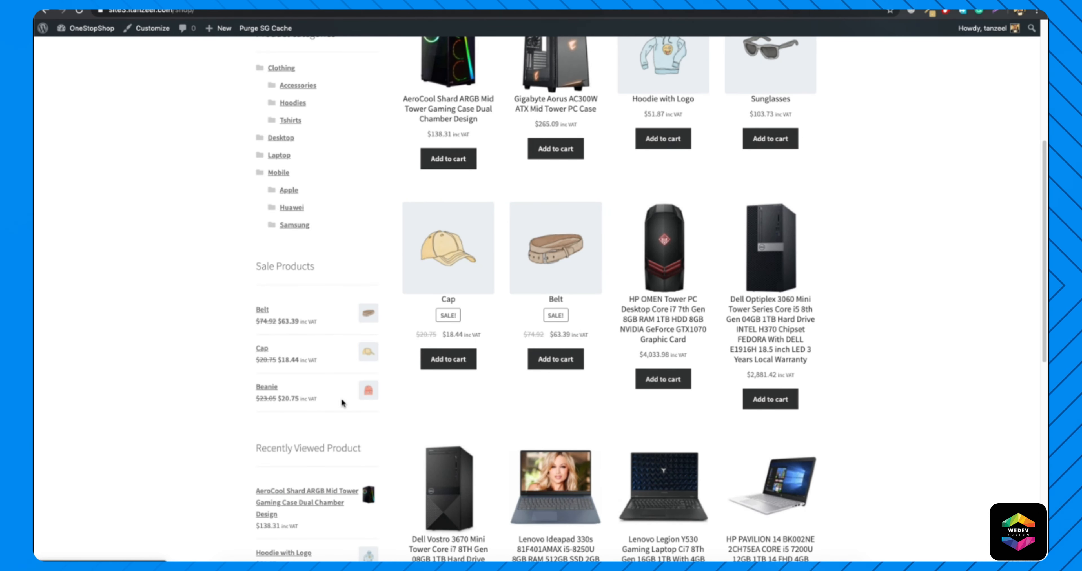
Review the Shop page's sidebar from Sale Products to Recently Viewed Product.
{"action": "scroll", "coordinate": [338, 415], "scroll_direction": "down", "scroll_amount": 3}
{"action": "scroll", "coordinate": [288, 387], "scroll_direction": "down", "scroll_amount": 5}
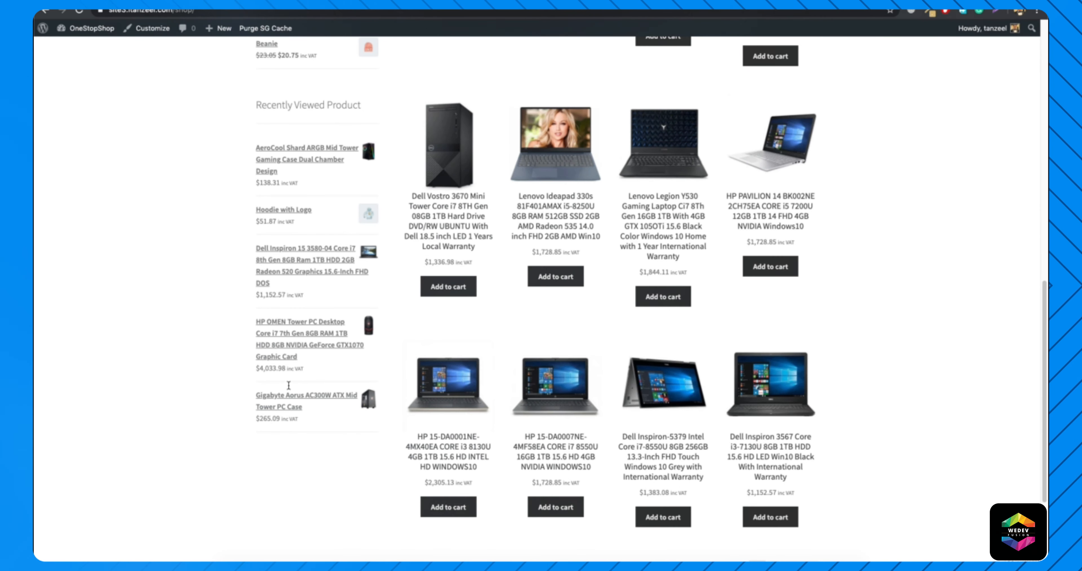
{"action": "scroll", "coordinate": [289, 385], "scroll_direction": "up", "scroll_amount": 15}
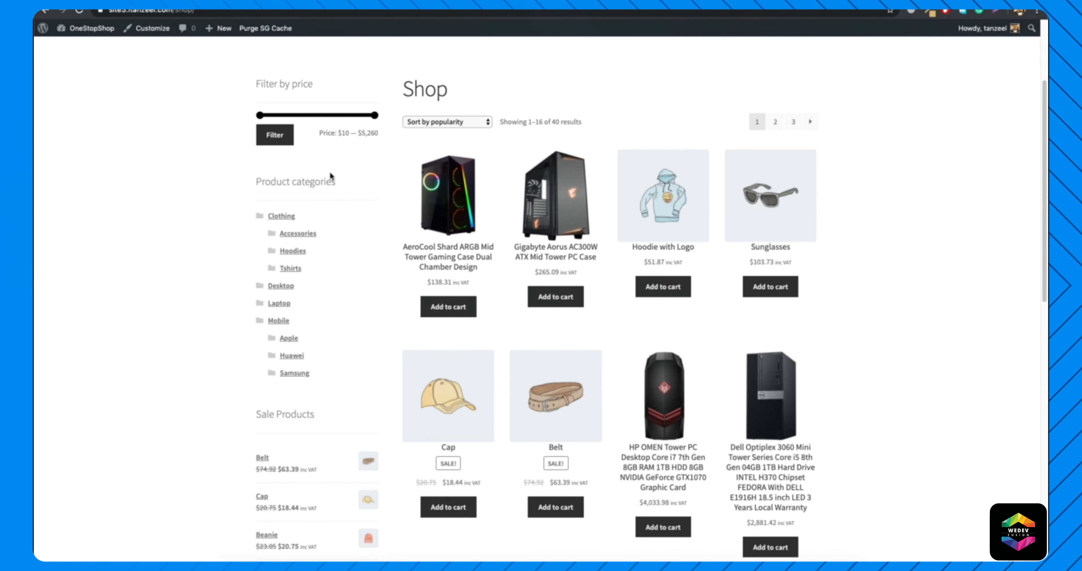
Open the site customizer from the Shop page and add a Products widget to the Sidebar widget area.
{"action": "left_click", "coordinate": [154, 34]}
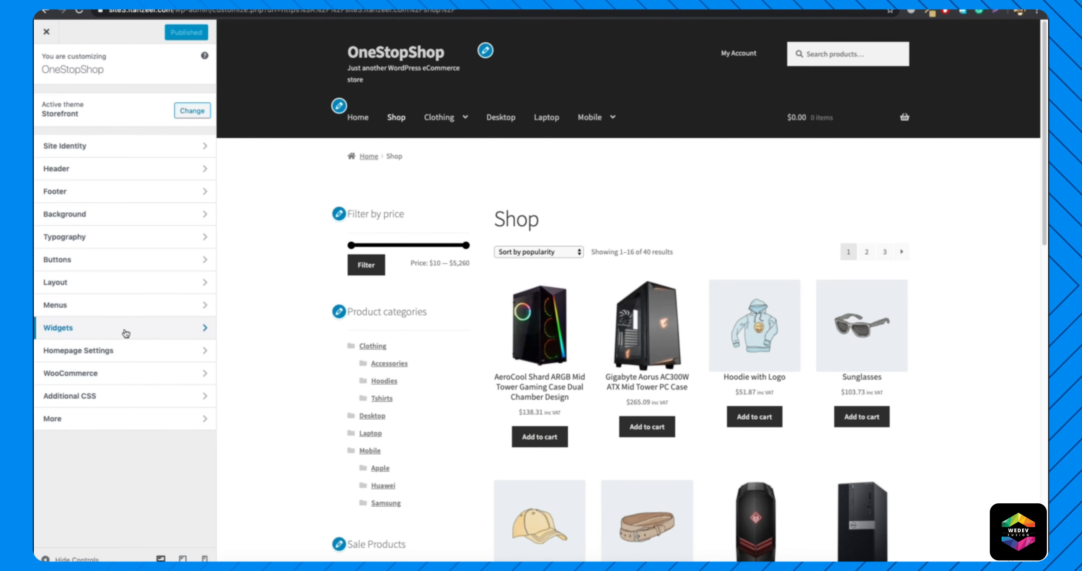
{"action": "left_click", "coordinate": [125, 332]}
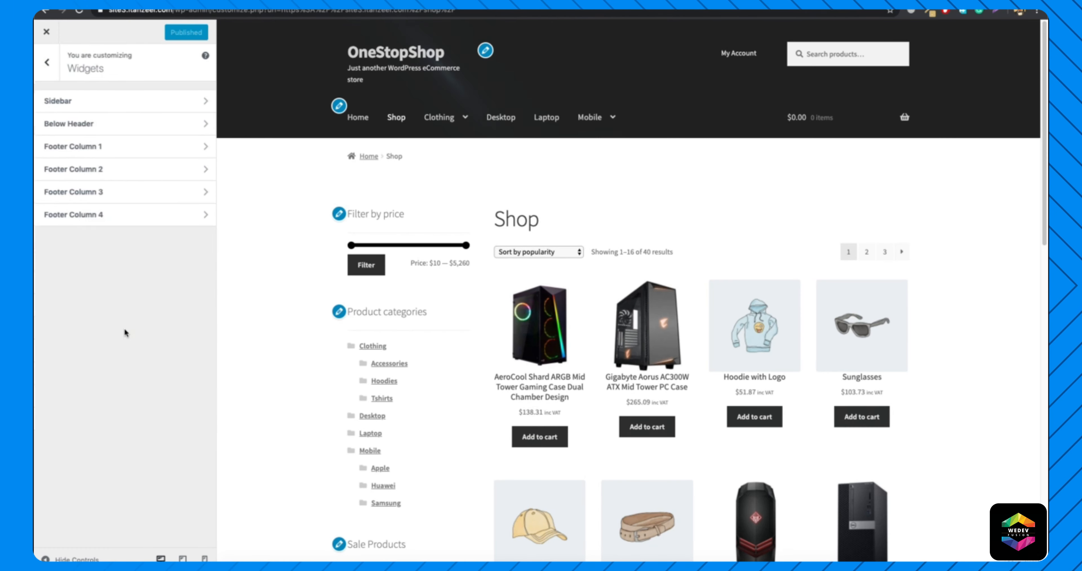
{"action": "left_click", "coordinate": [126, 105]}
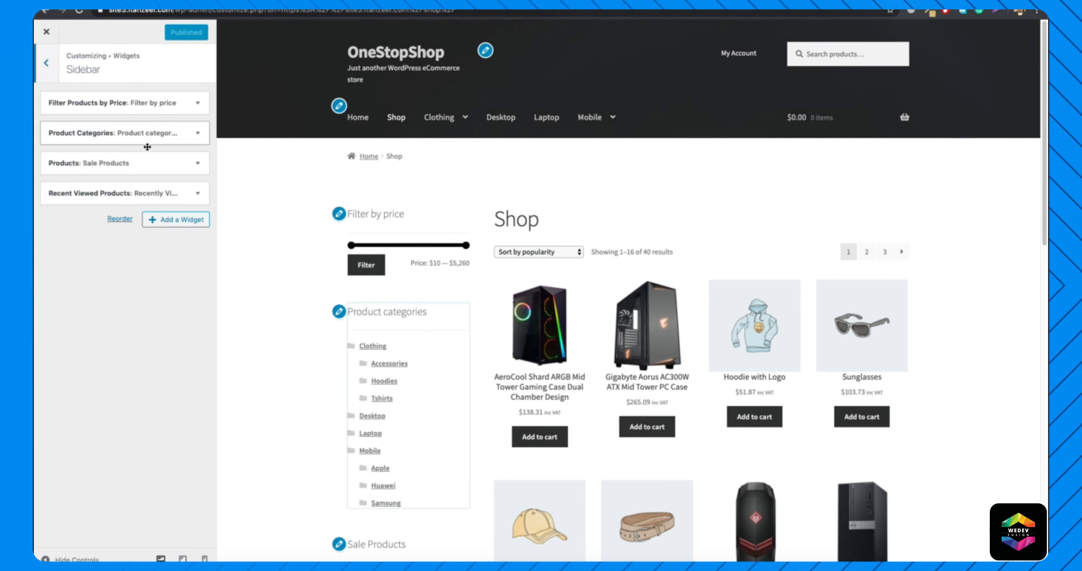
{"action": "left_click", "coordinate": [173, 219]}
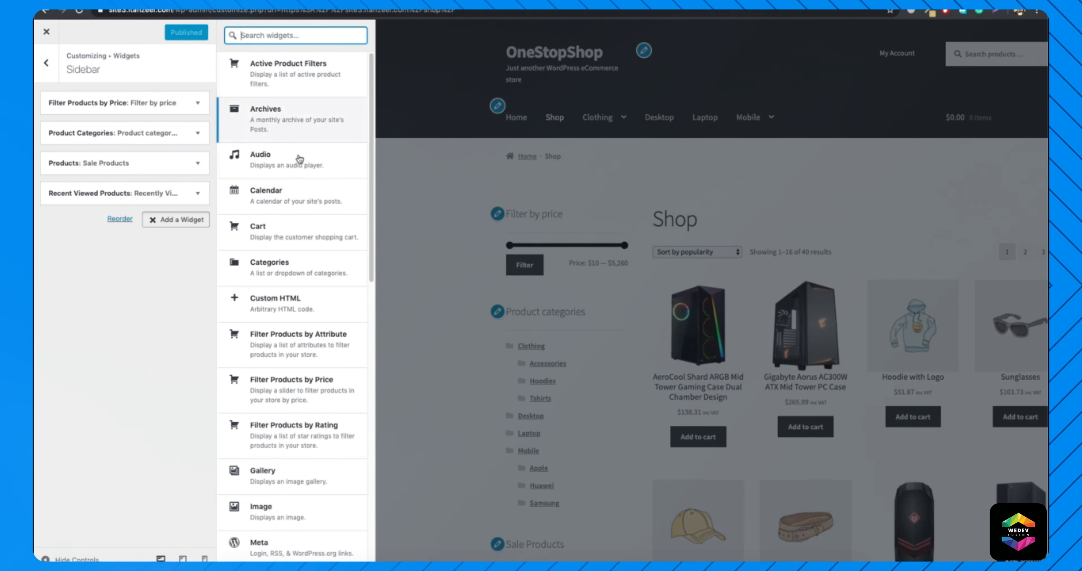
{"action": "scroll", "coordinate": [273, 378], "scroll_direction": "down", "scroll_amount": 5}
{"action": "left_click", "coordinate": [250, 375]}
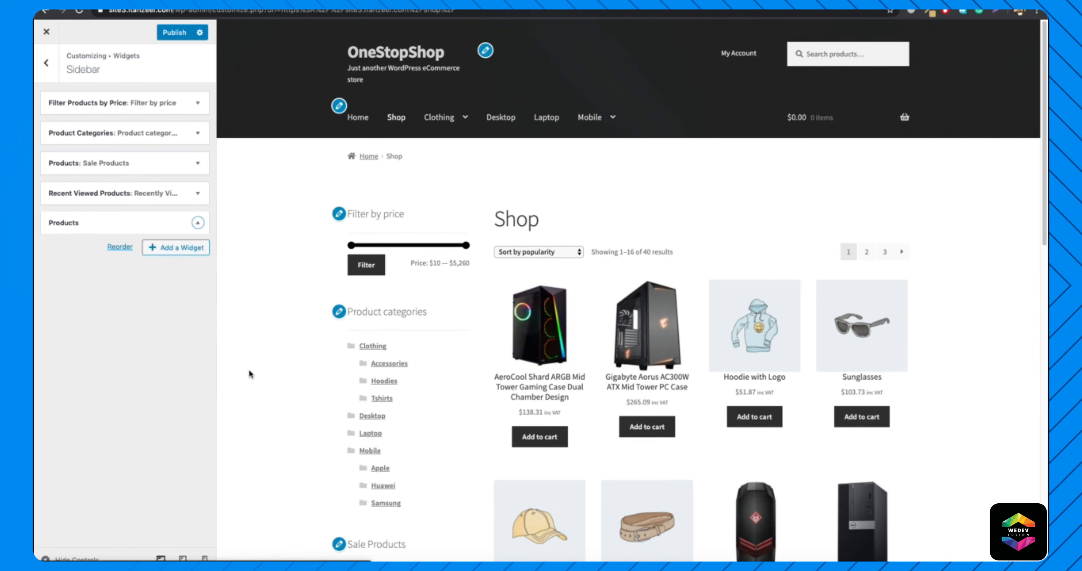
Title the new Products widget "Featured" and set its number of products to show to 2.
{"action": "left_click", "coordinate": [122, 263]}
{"action": "double_click", "coordinate": [122, 263]}
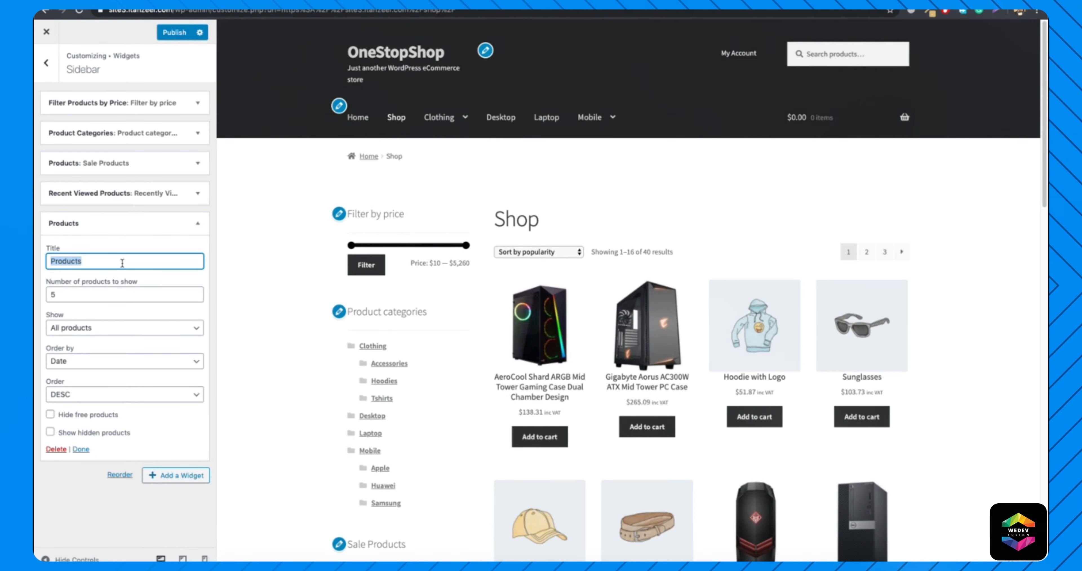
{"action": "type", "text": "Featured"}
{"action": "left_click", "coordinate": [117, 294]}
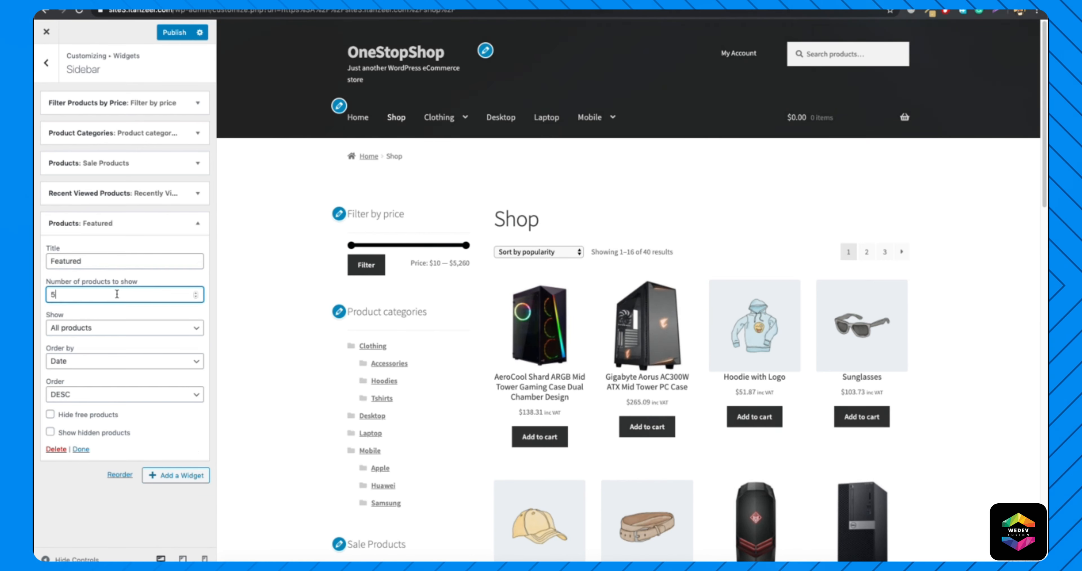
{"action": "type", "text": "2"}
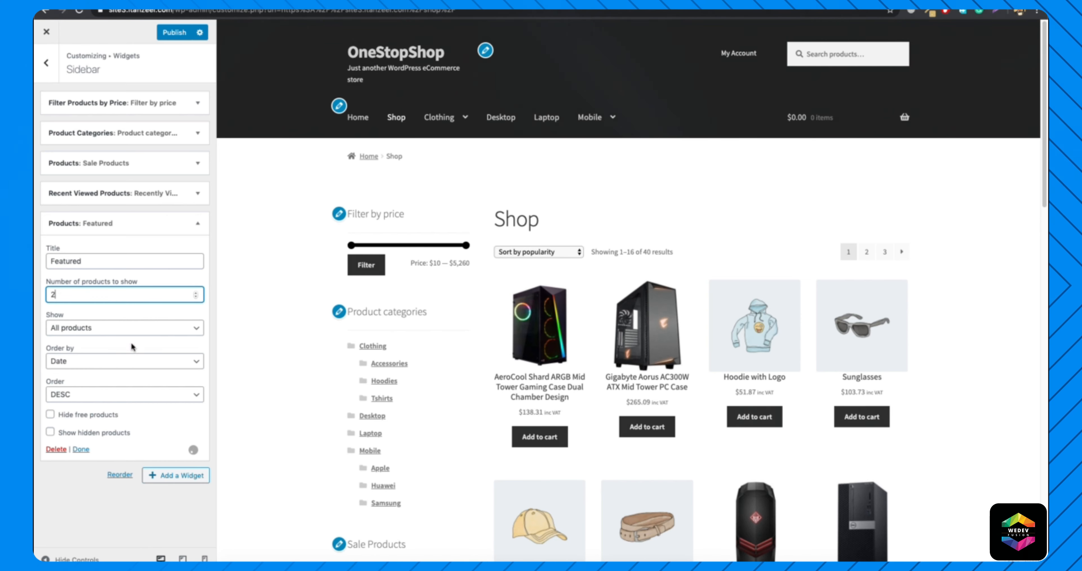
Make the Featured widget show featured products ordered by Random, then publish and check it in the shop preview.
{"action": "left_click", "coordinate": [134, 329]}
{"action": "left_click", "coordinate": [96, 334]}
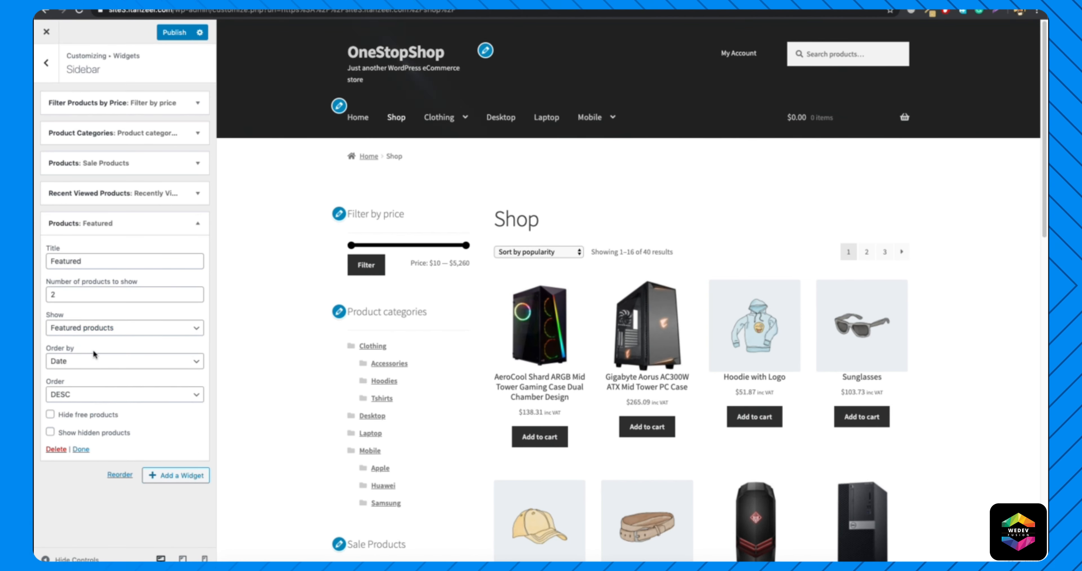
{"action": "left_click", "coordinate": [90, 363]}
{"action": "left_click", "coordinate": [77, 381]}
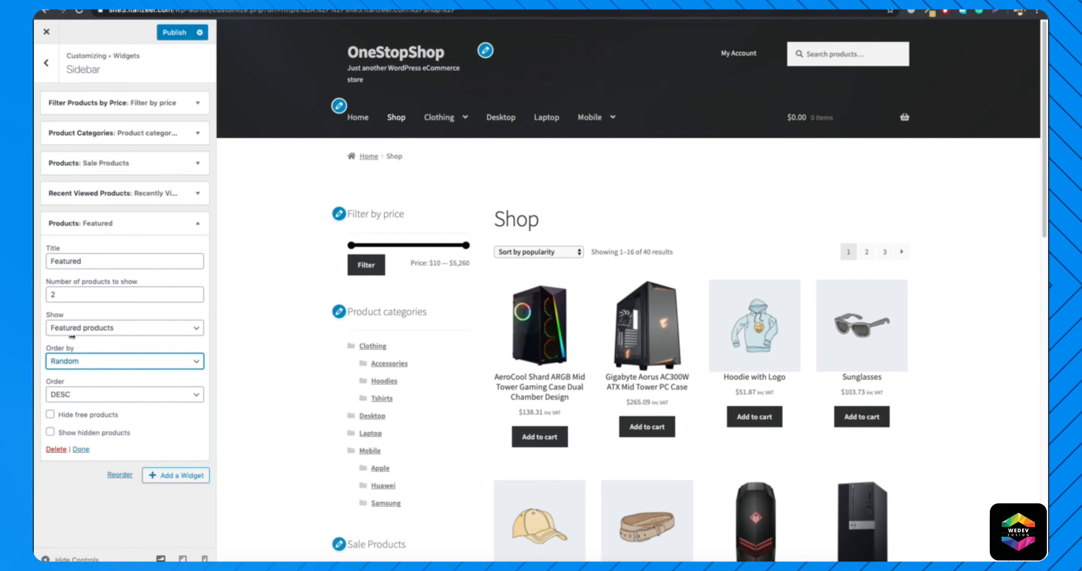
{"action": "left_click", "coordinate": [174, 34]}
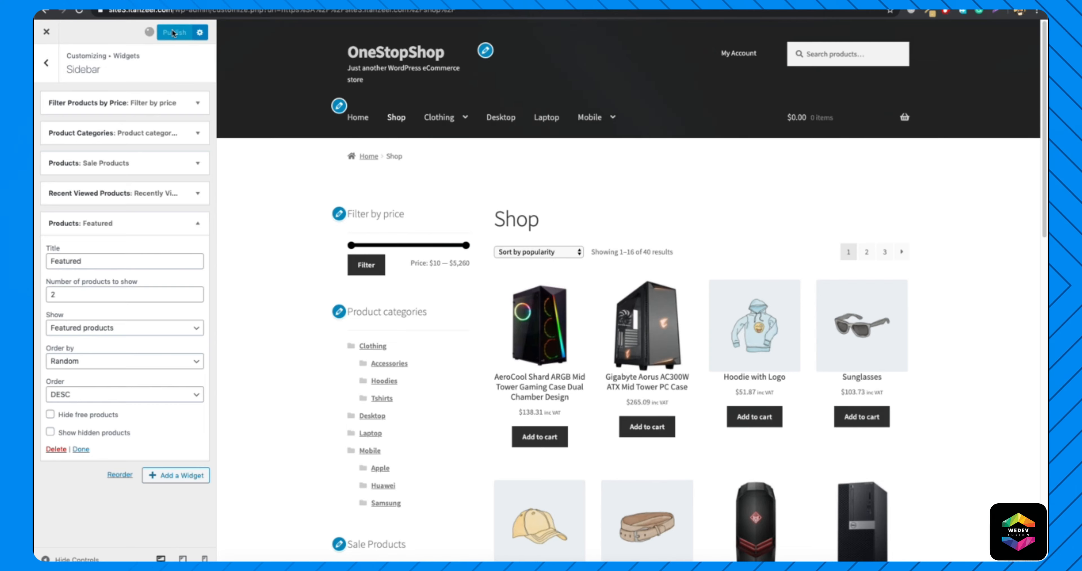
{"action": "scroll", "coordinate": [384, 311], "scroll_direction": "down", "scroll_amount": 18}
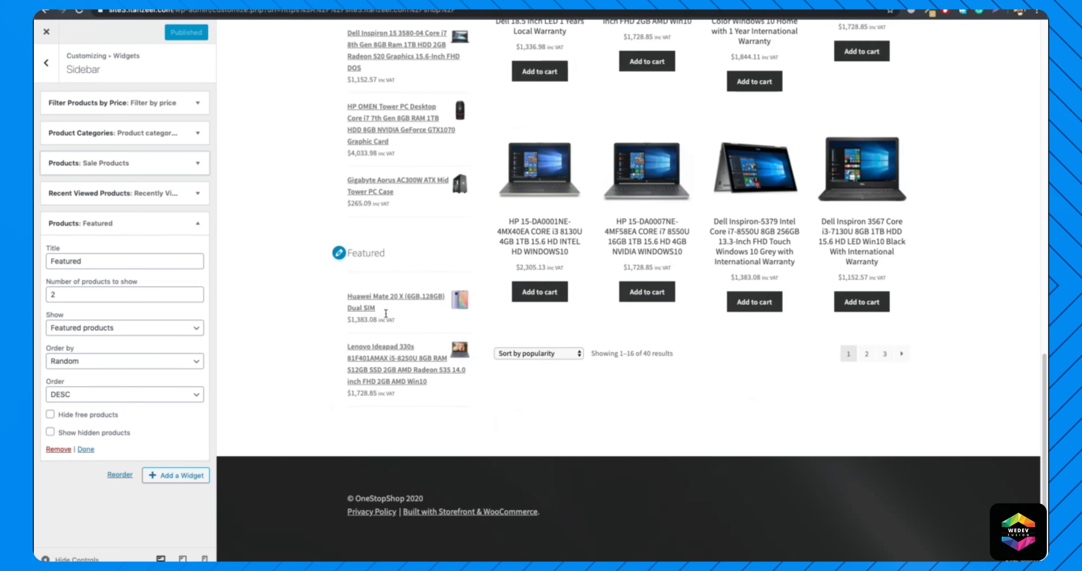
{"action": "scroll", "coordinate": [372, 338], "scroll_direction": "up", "scroll_amount": 8}
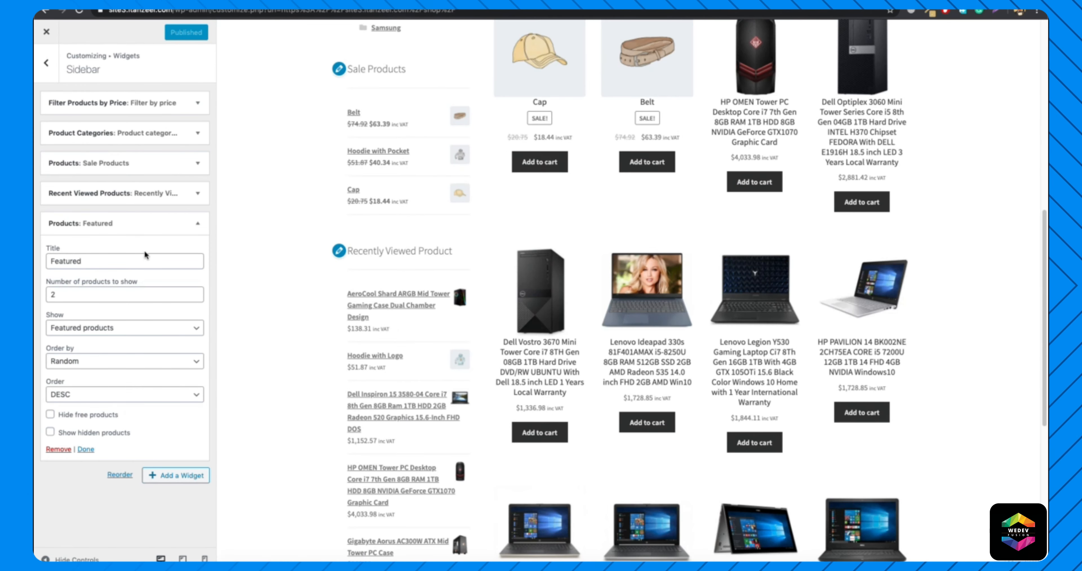
Move the Featured widget directly below the Filter by price widget and return to the main customizer options.
{"action": "left_click_drag", "start_coordinate": [128, 223], "coordinate": [142, 136]}
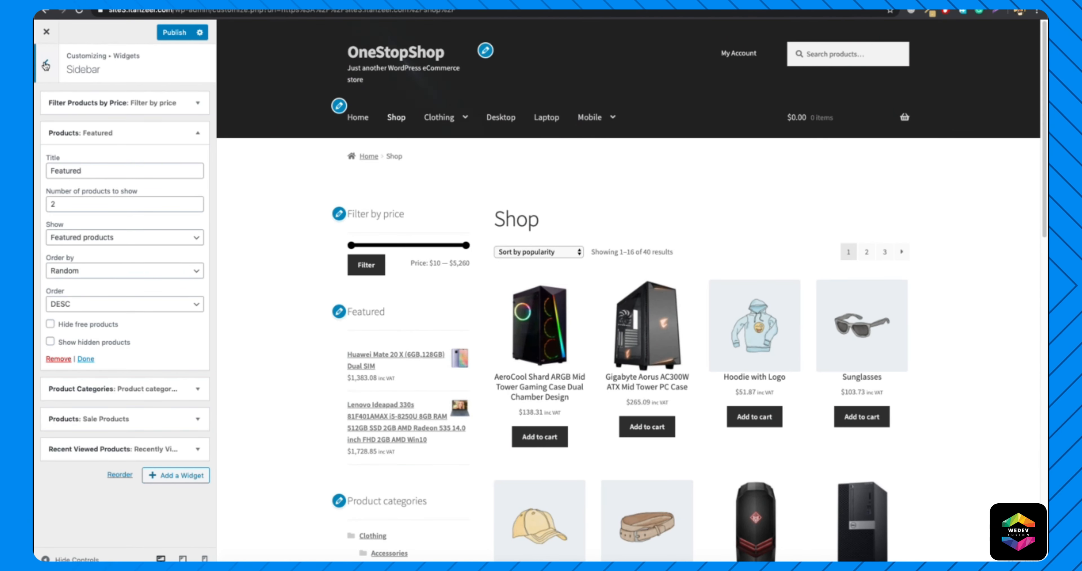
{"action": "left_click", "coordinate": [46, 63]}
{"action": "left_click", "coordinate": [45, 63]}
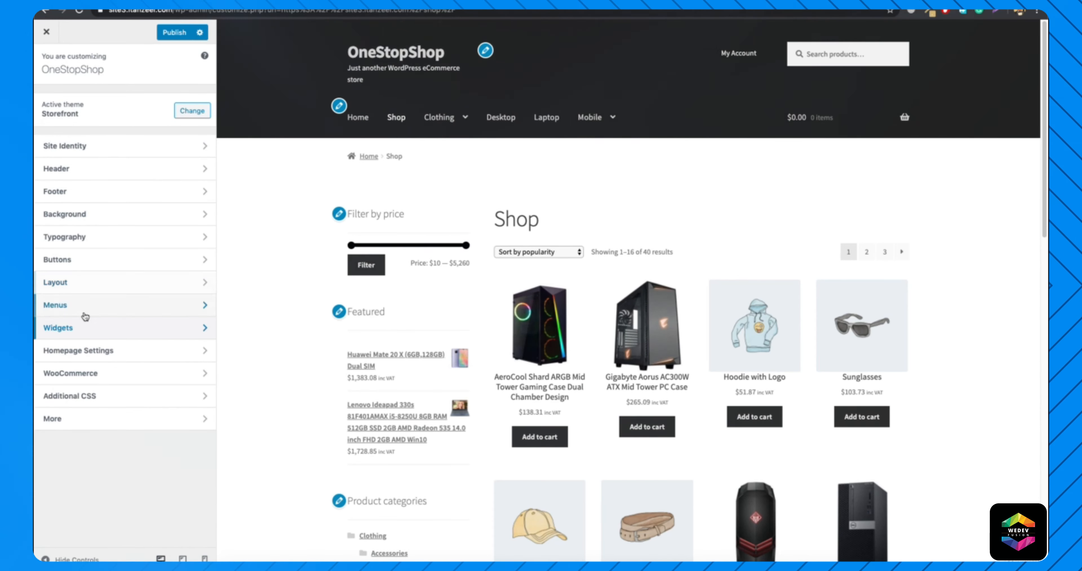
Add a Products widget to the Below Header widget area.
{"action": "left_click", "coordinate": [75, 338]}
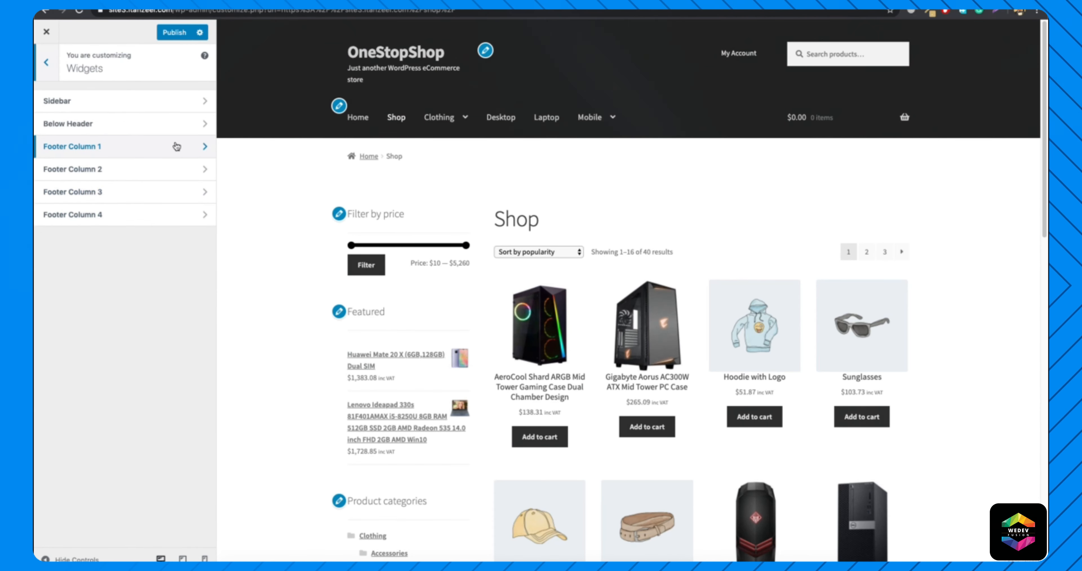
{"action": "left_click", "coordinate": [165, 131]}
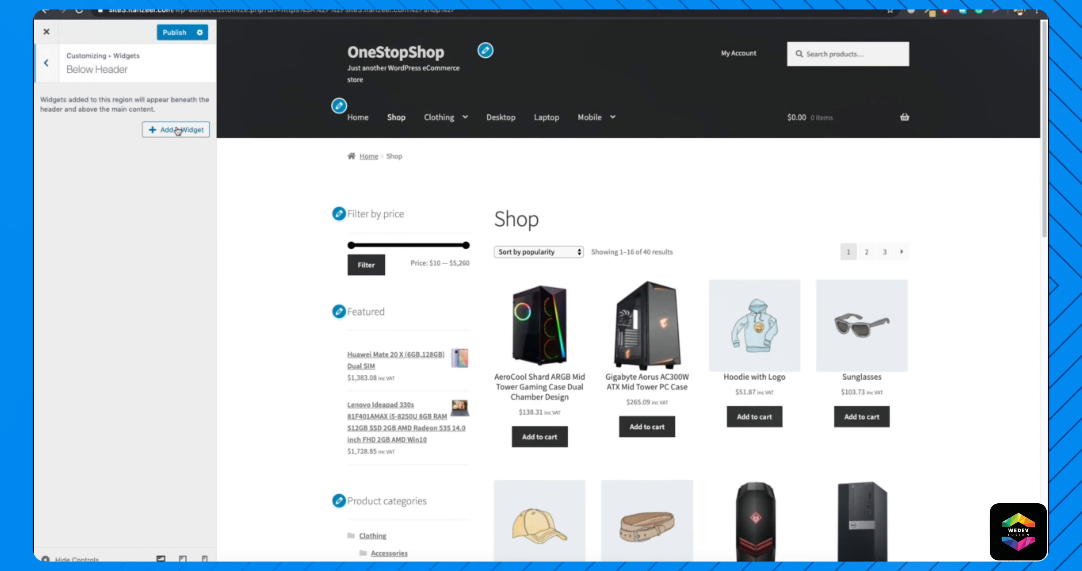
{"action": "left_click", "coordinate": [187, 130]}
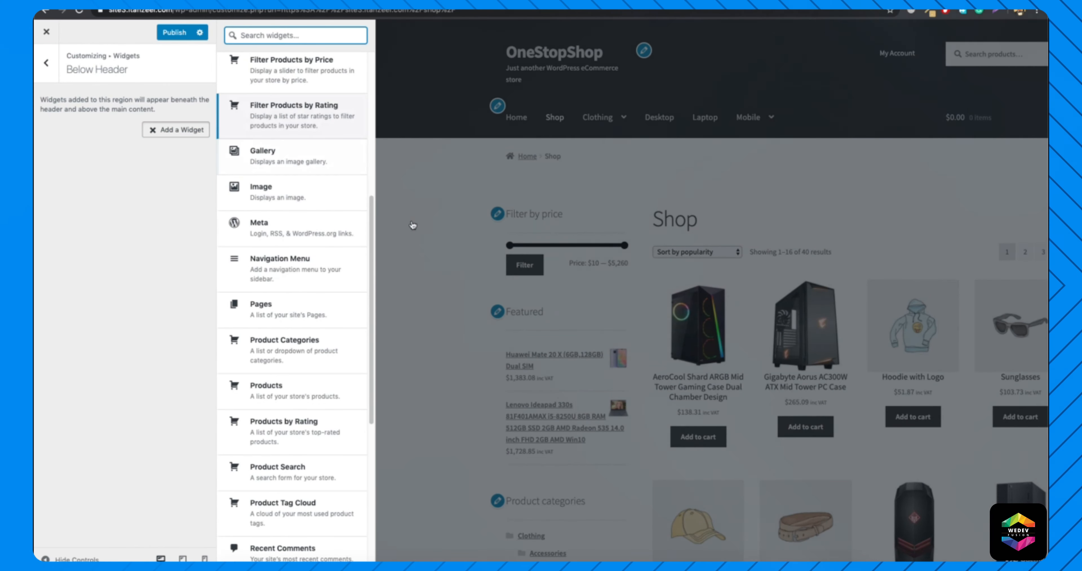
{"action": "left_click", "coordinate": [266, 386]}
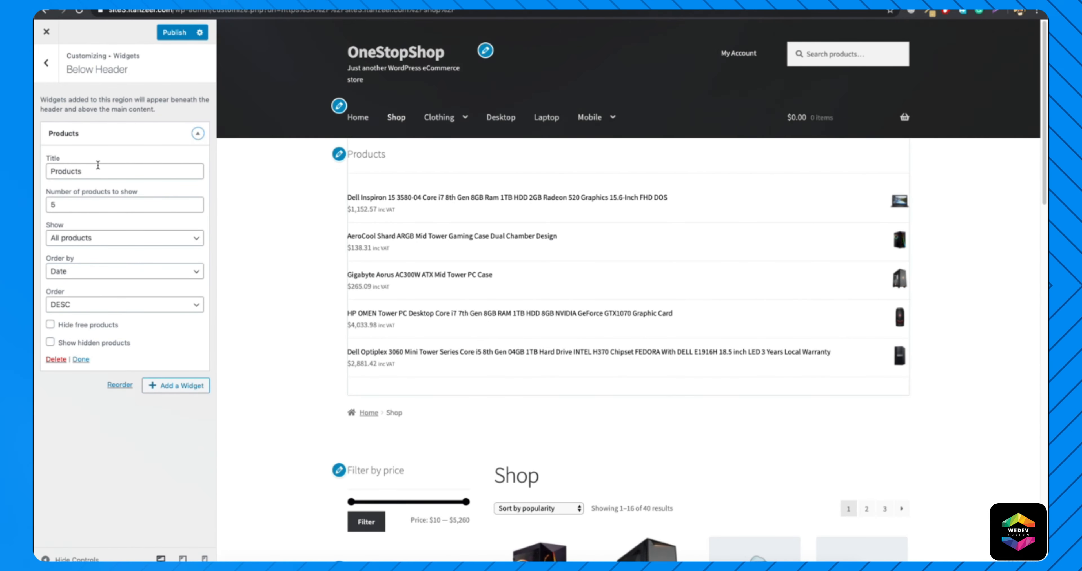
Title the Below Header products widget "Product of the day".
{"action": "left_click", "coordinate": [103, 170]}
{"action": "double_click", "coordinate": [103, 170]}
{"action": "type", "text": "Product of"}
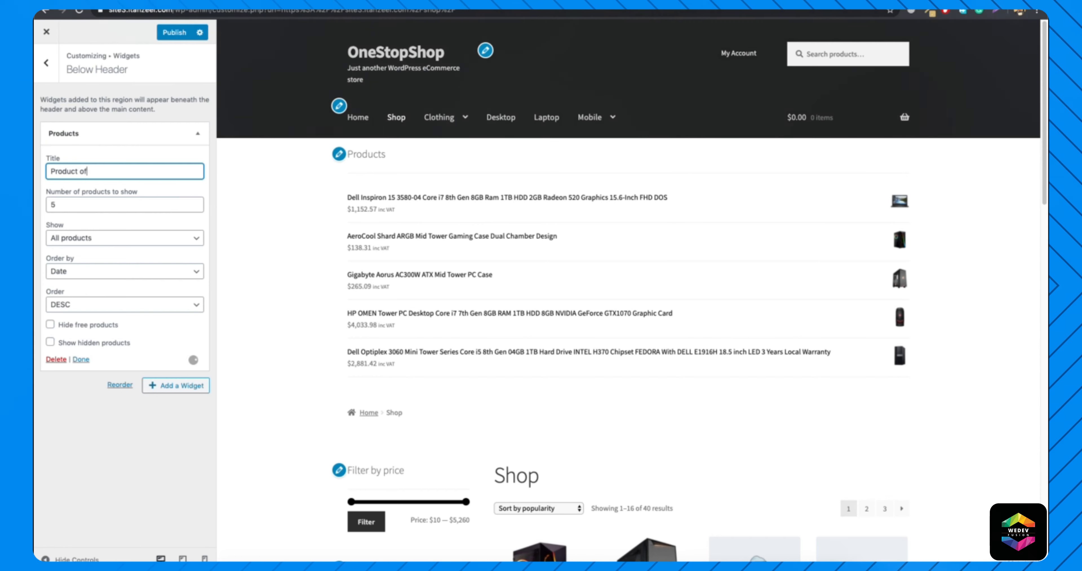
{"action": "type", "text": " the day"}
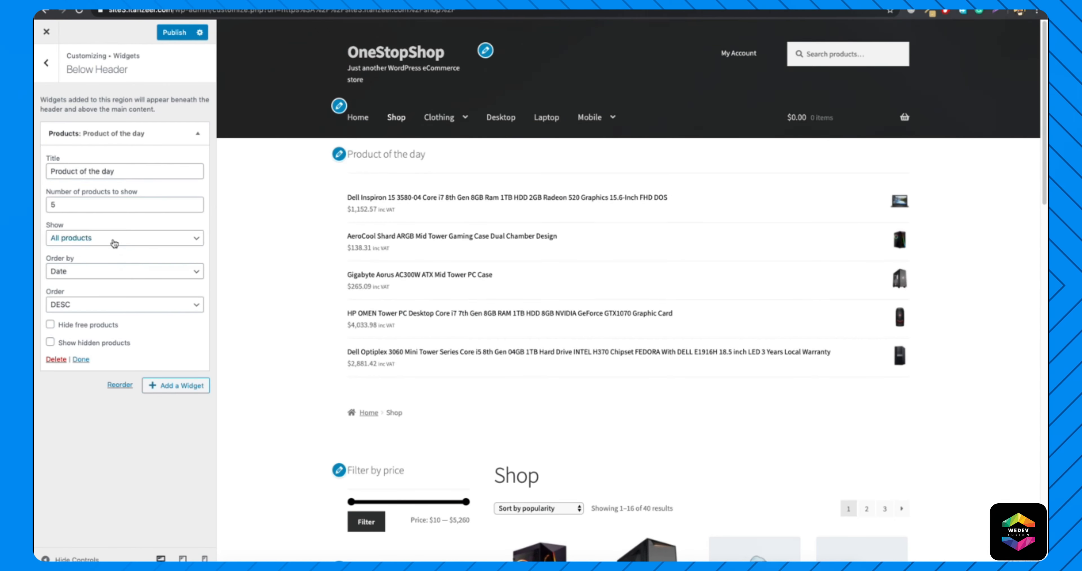
Set the Product of the day widget to show 1 product, chosen from the featured products.
{"action": "left_click", "coordinate": [113, 242]}
{"action": "left_click", "coordinate": [111, 251]}
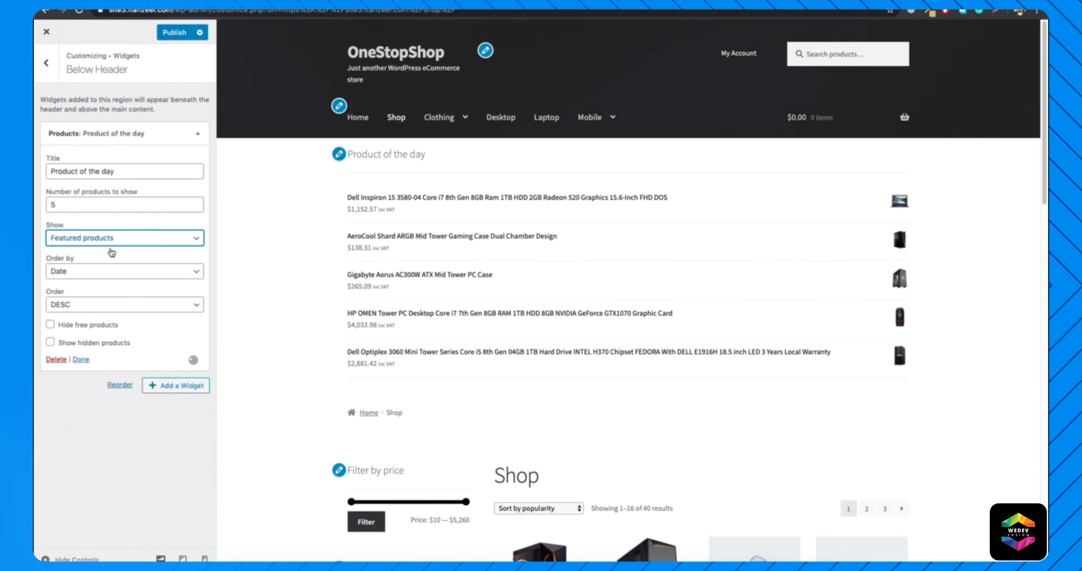
{"action": "double_click", "coordinate": [98, 204]}
{"action": "type", "text": "1"}
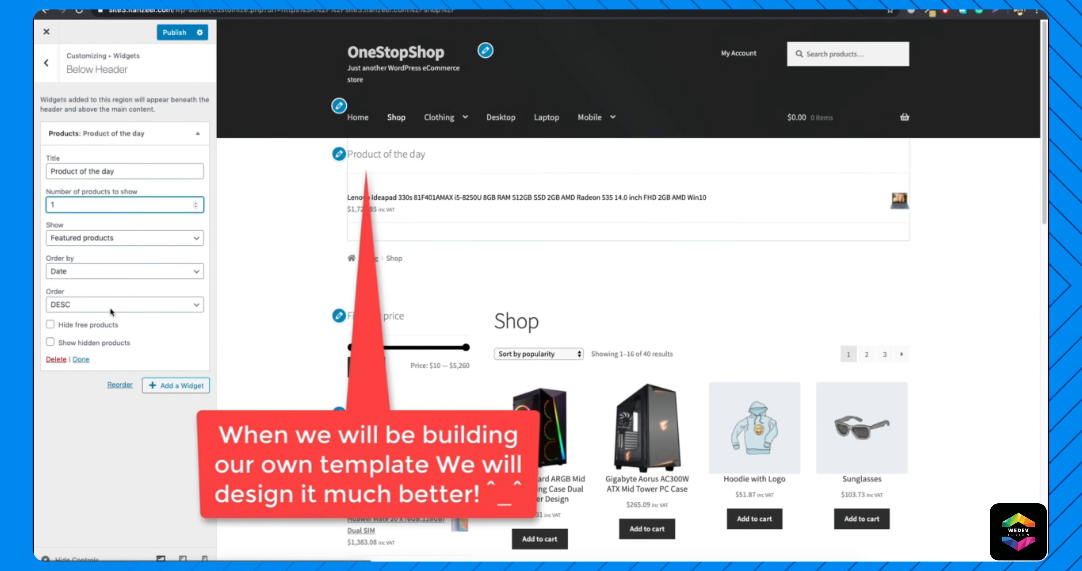
Delete the Product of the day widget from Below Header and publish the customizer changes.
{"action": "left_click", "coordinate": [52, 360]}
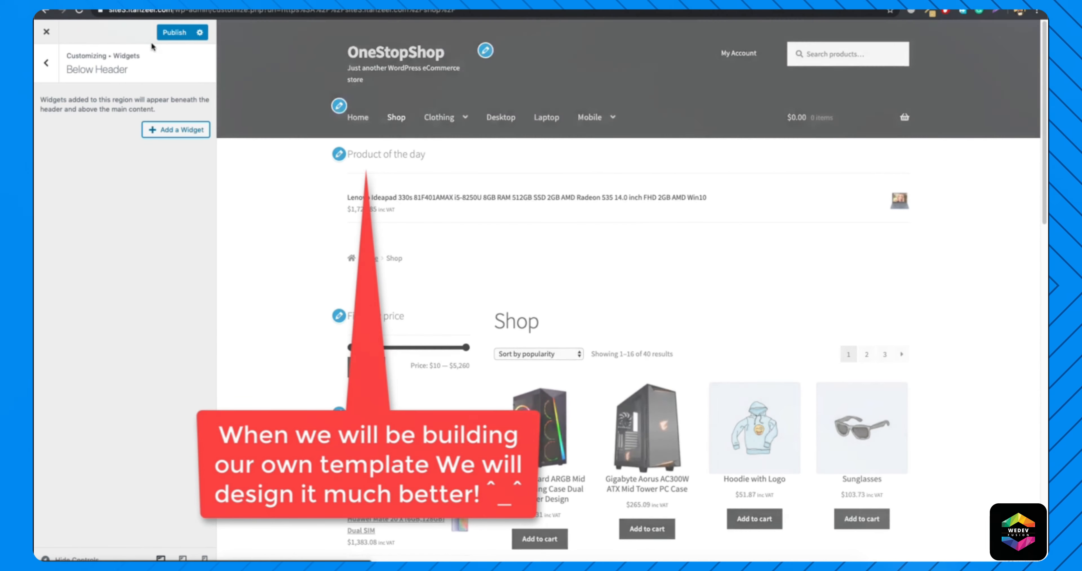
{"action": "left_click", "coordinate": [167, 36]}
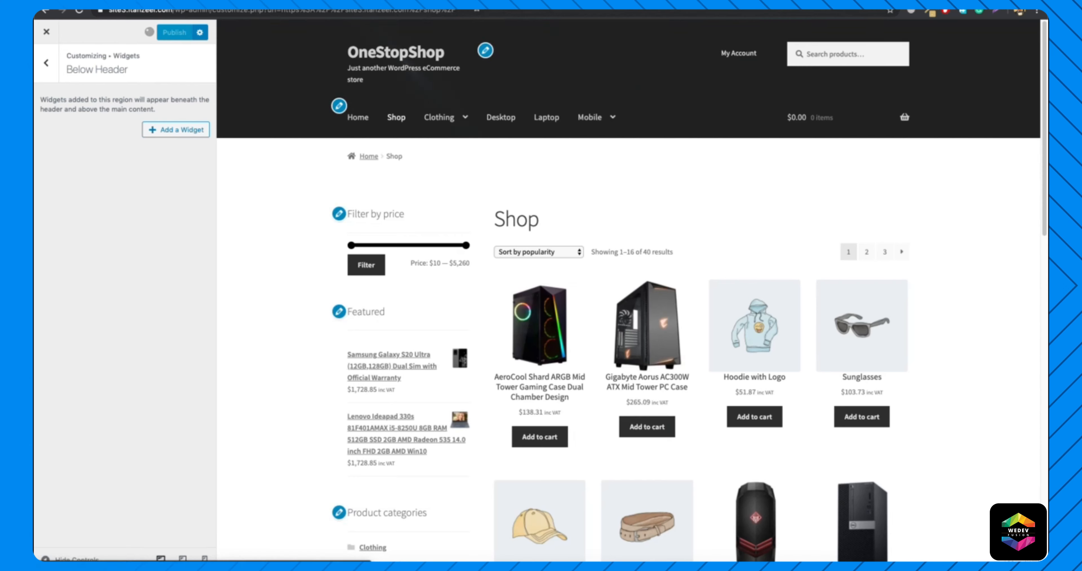
Leave the customizer and load the store's live home page from the site's base address.
{"action": "left_click_drag", "start_coordinate": [457, 12], "coordinate": [177, 12]}
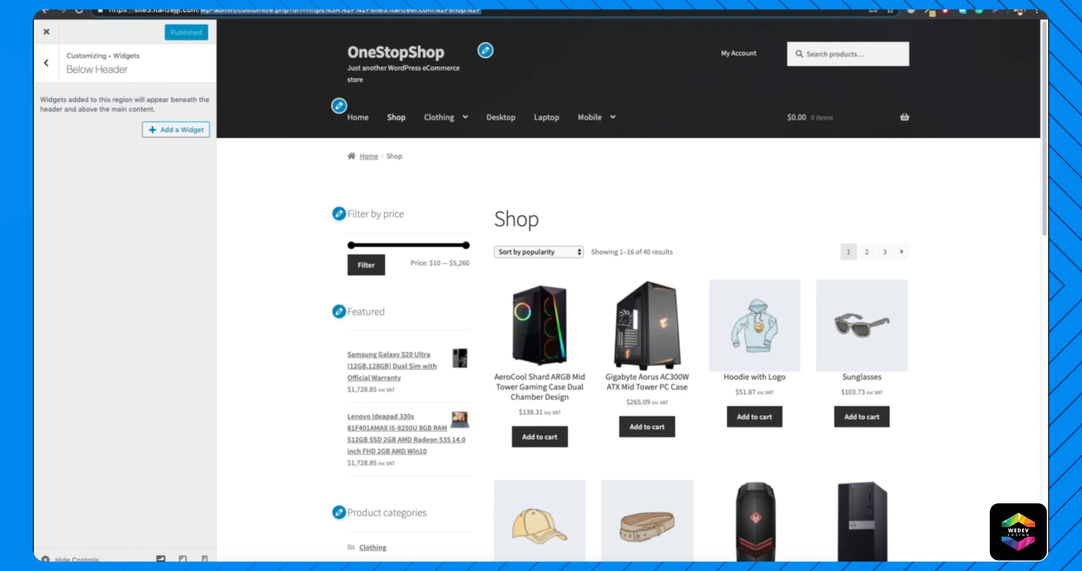
{"action": "key", "text": "BackSpace"}
{"action": "key", "text": "Return"}
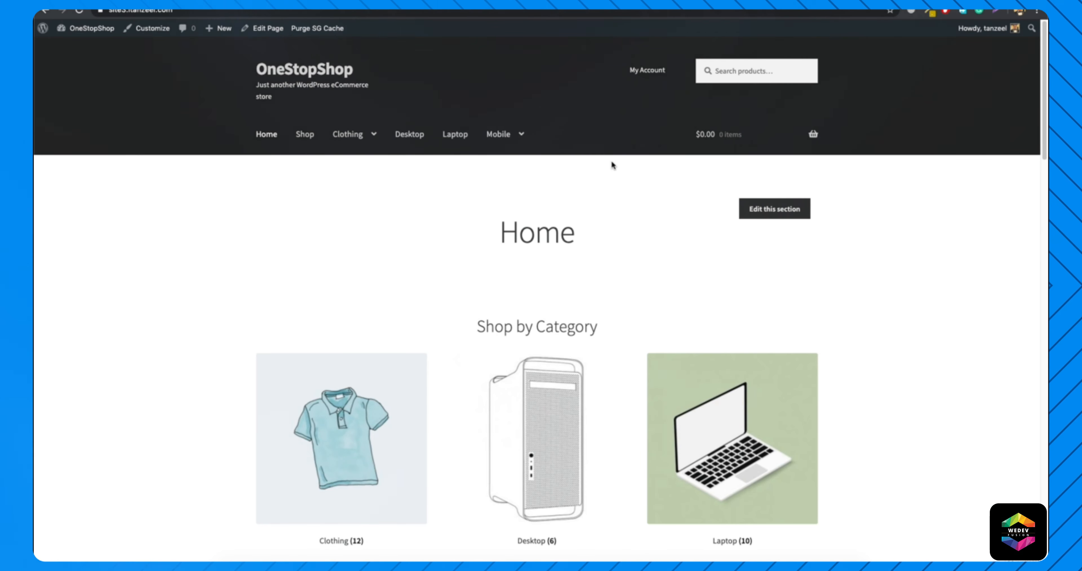
Open the WooCommerce Docs page on included shortcodes in a new browser tab and read through to the Page Shortcodes section.
{"action": "key", "text": "super+t"}
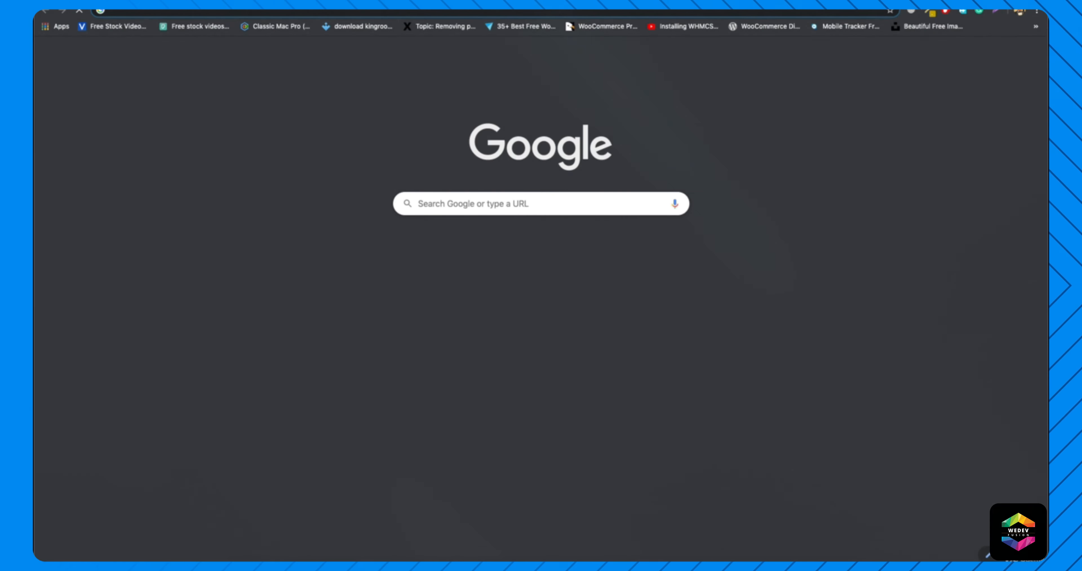
{"action": "type", "text": "woo"}
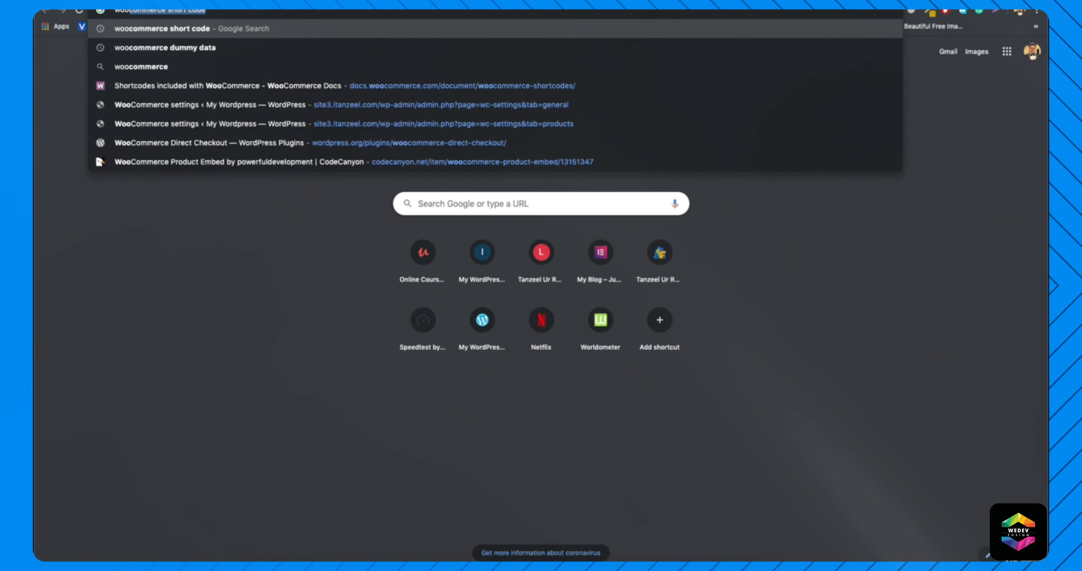
{"action": "key", "text": "Return"}
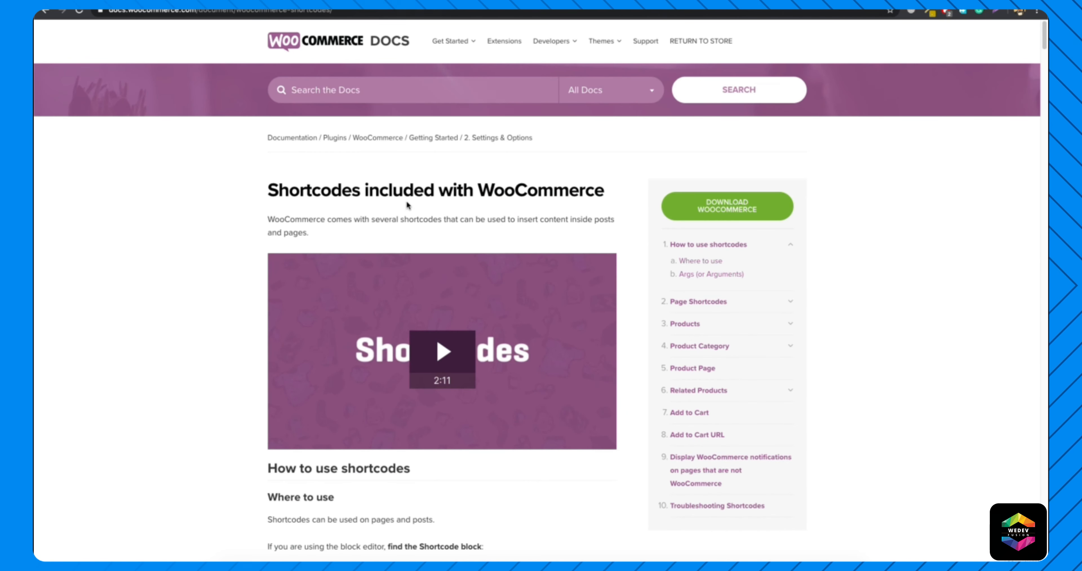
{"action": "scroll", "coordinate": [404, 252], "scroll_direction": "down", "scroll_amount": 5}
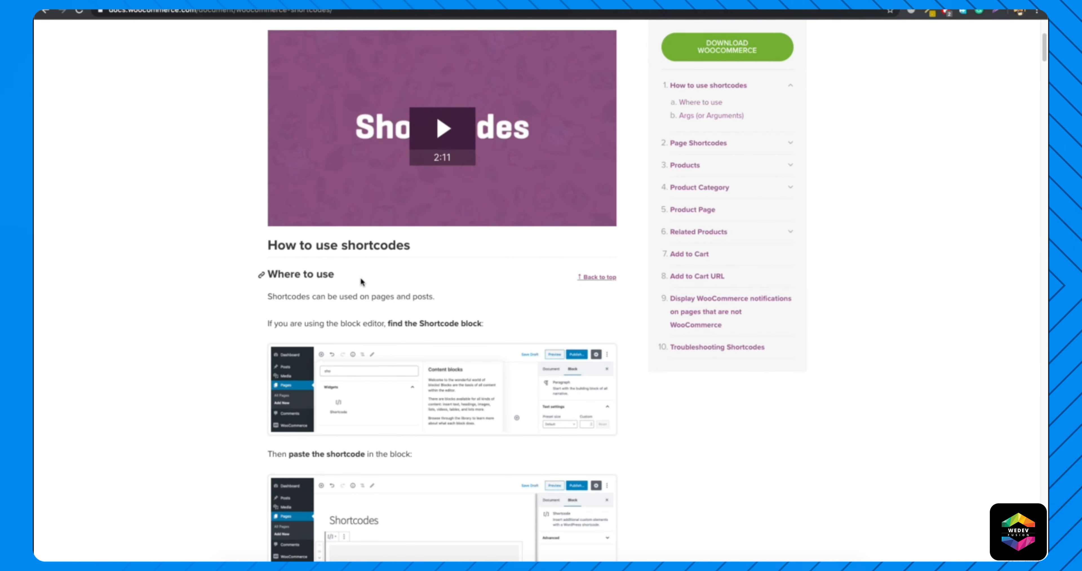
{"action": "scroll", "coordinate": [360, 279], "scroll_direction": "down", "scroll_amount": 5}
{"action": "scroll", "coordinate": [360, 278], "scroll_direction": "down", "scroll_amount": 6}
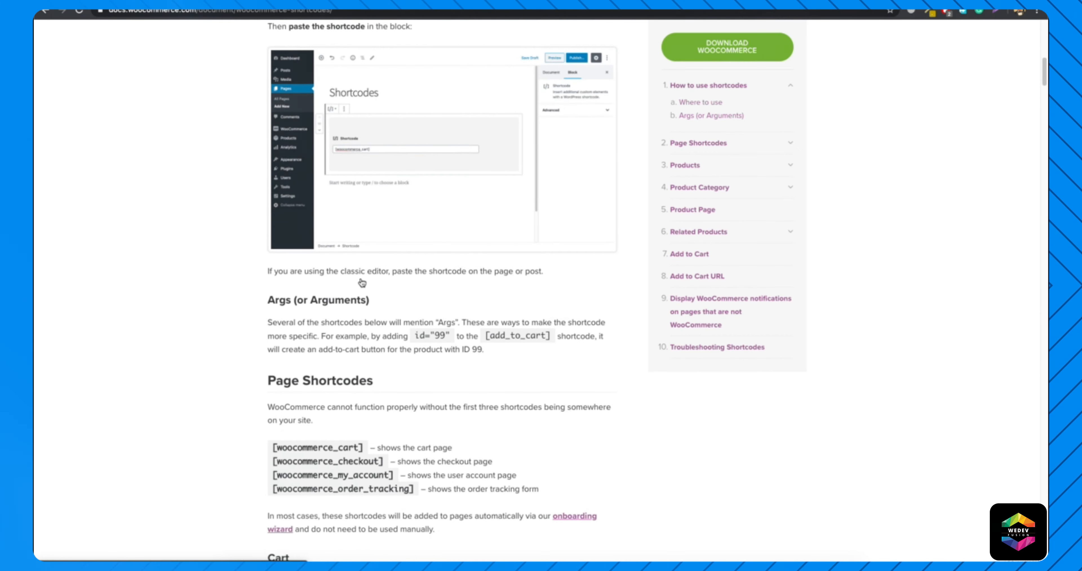
{"action": "scroll", "coordinate": [362, 282], "scroll_direction": "down", "scroll_amount": 1}
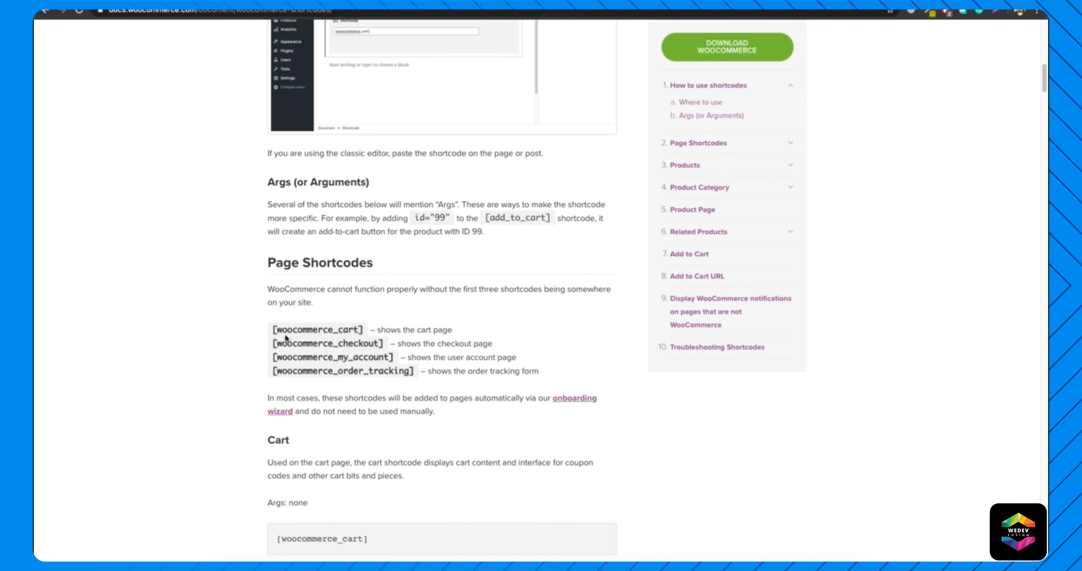
Examine the documentation's explanation of where shortcodes are used, their arguments, and the Page Shortcodes list.
{"action": "left_click_drag", "start_coordinate": [270, 330], "coordinate": [374, 328]}
{"action": "left_click", "coordinate": [331, 339]}
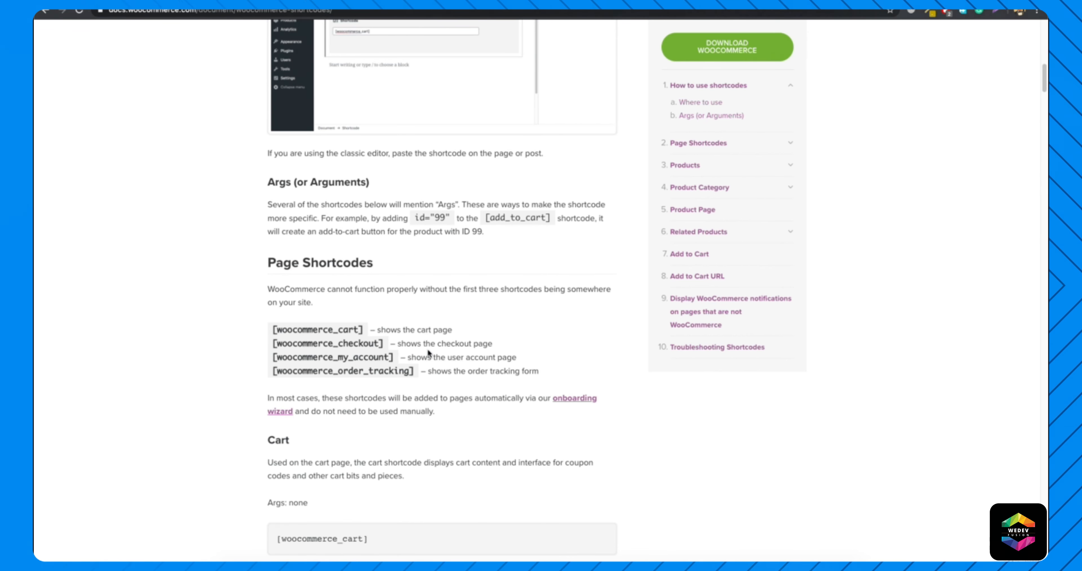
{"action": "scroll", "coordinate": [427, 350], "scroll_direction": "up", "scroll_amount": 15}
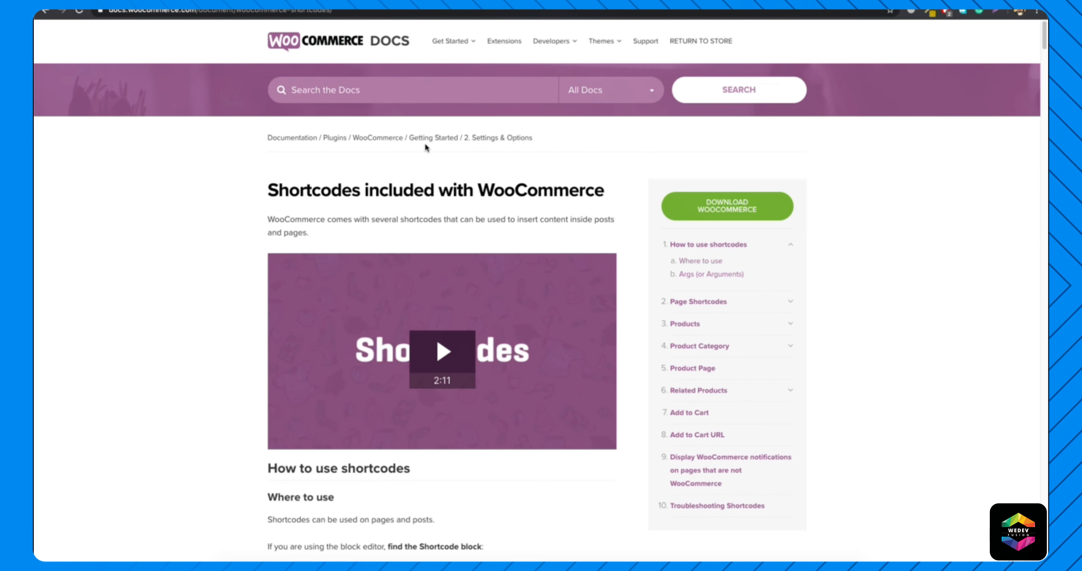
{"action": "scroll", "coordinate": [424, 143], "scroll_direction": "down", "scroll_amount": 10}
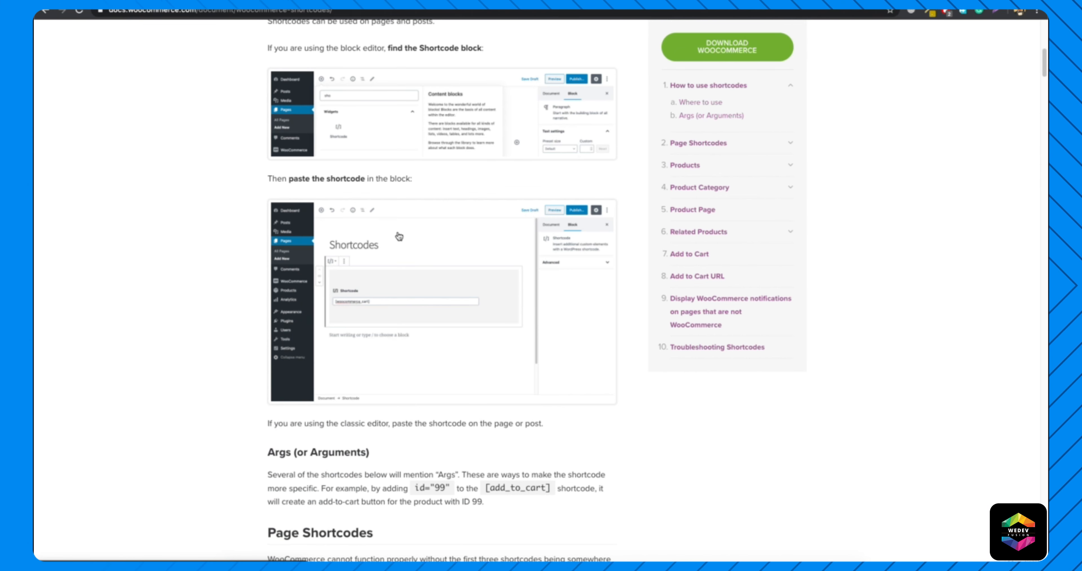
{"action": "scroll", "coordinate": [399, 236], "scroll_direction": "down", "scroll_amount": 4}
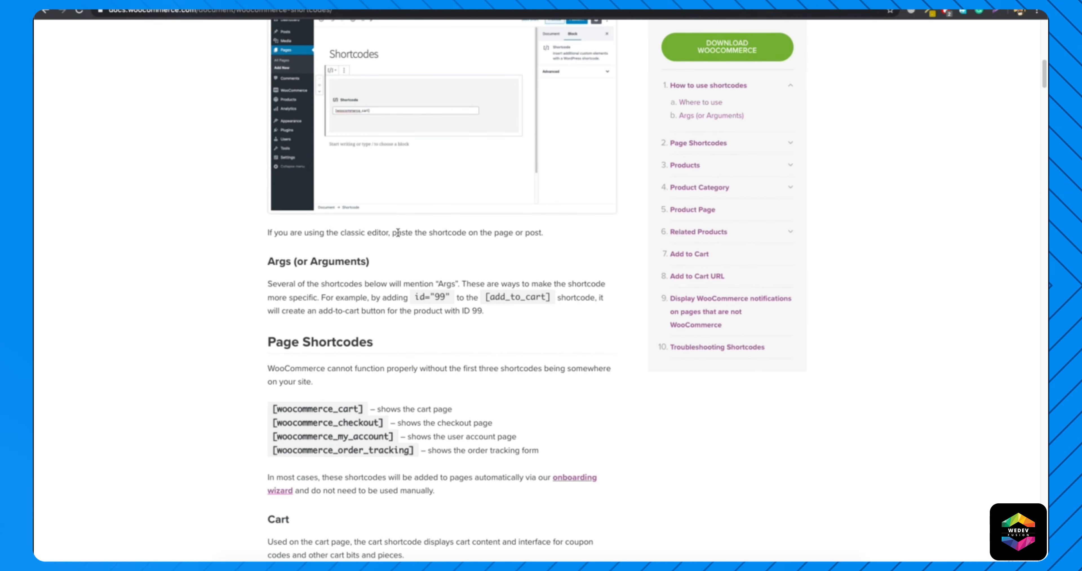
{"action": "scroll", "coordinate": [398, 232], "scroll_direction": "down", "scroll_amount": 4}
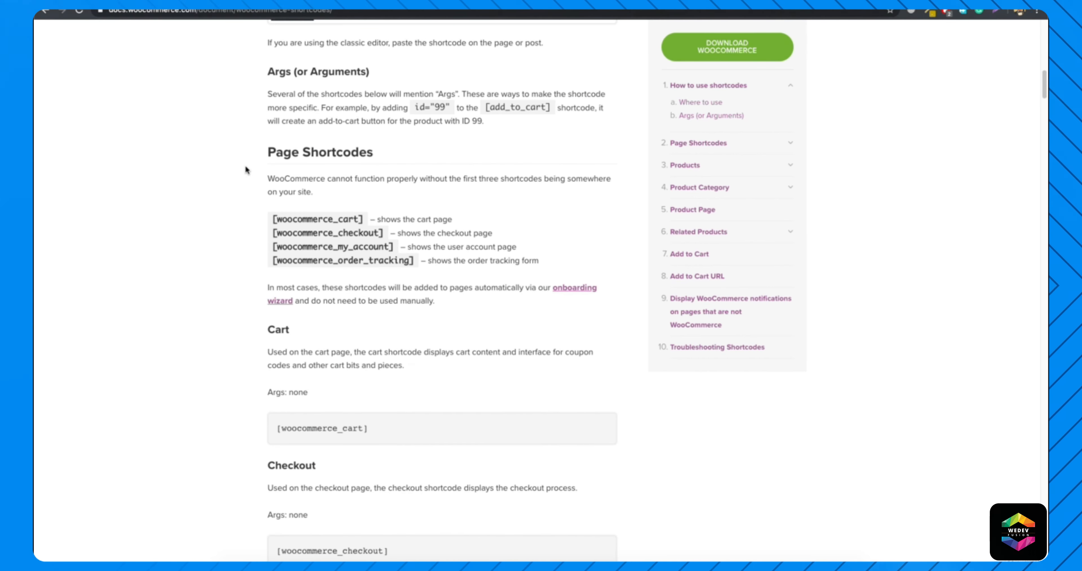
{"action": "scroll", "coordinate": [391, 191], "scroll_direction": "up", "scroll_amount": 18}
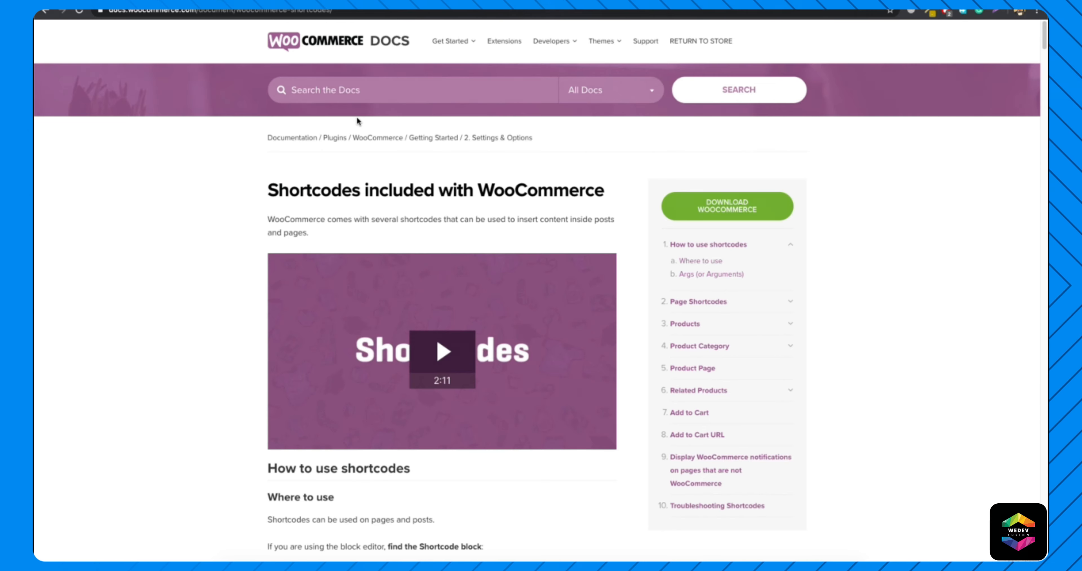
{"action": "scroll", "coordinate": [346, 214], "scroll_direction": "down", "scroll_amount": 1}
{"action": "scroll", "coordinate": [346, 214], "scroll_direction": "down", "scroll_amount": 15}
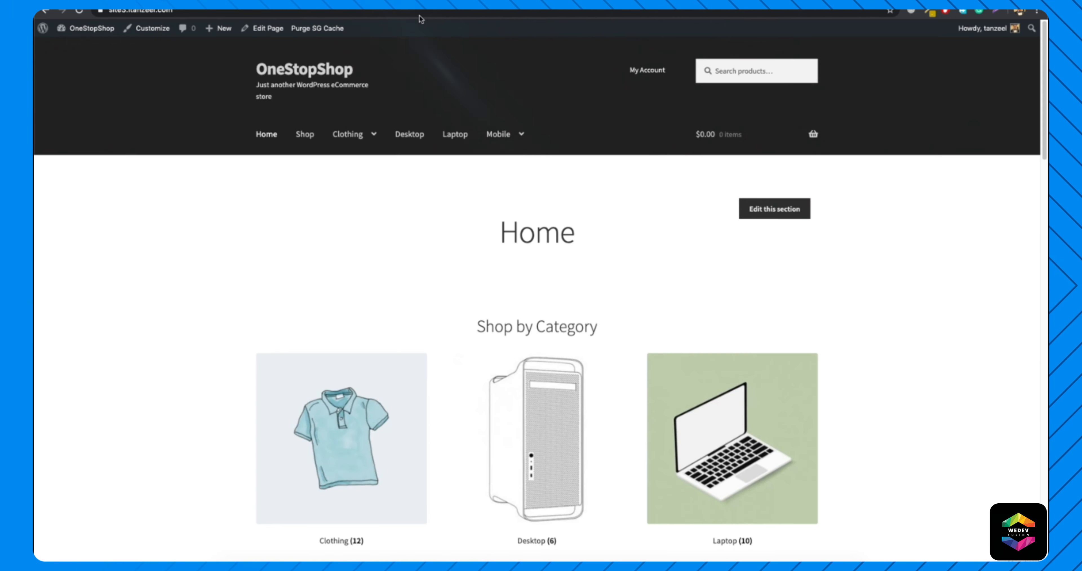
Look over the store's home page sections, then start a new page and title it HomePage.
{"action": "scroll", "coordinate": [565, 225], "scroll_direction": "down", "scroll_amount": 20}
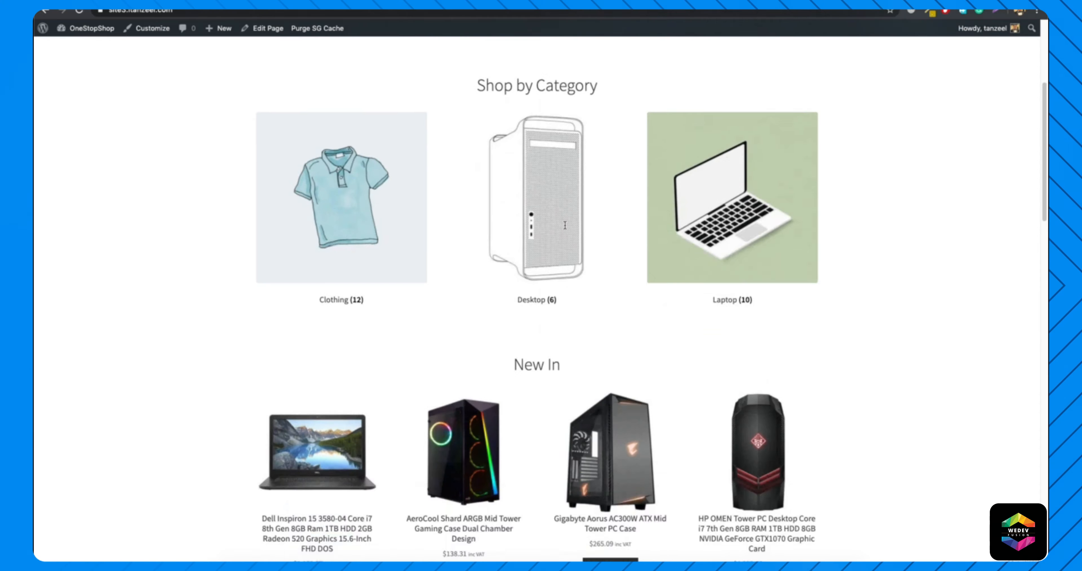
{"action": "scroll", "coordinate": [565, 224], "scroll_direction": "down", "scroll_amount": 10}
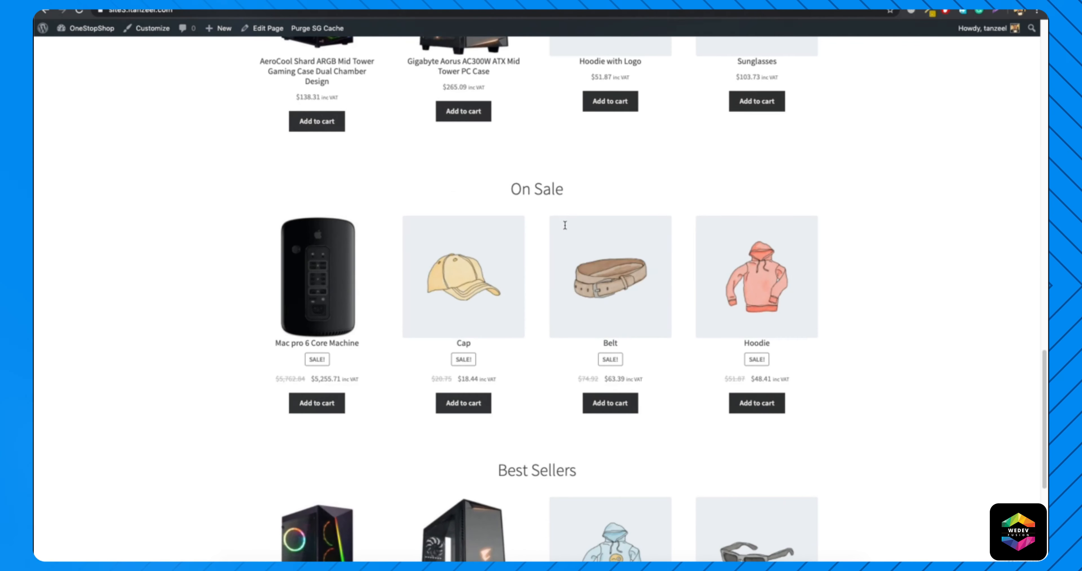
{"action": "scroll", "coordinate": [565, 236], "scroll_direction": "up", "scroll_amount": 20}
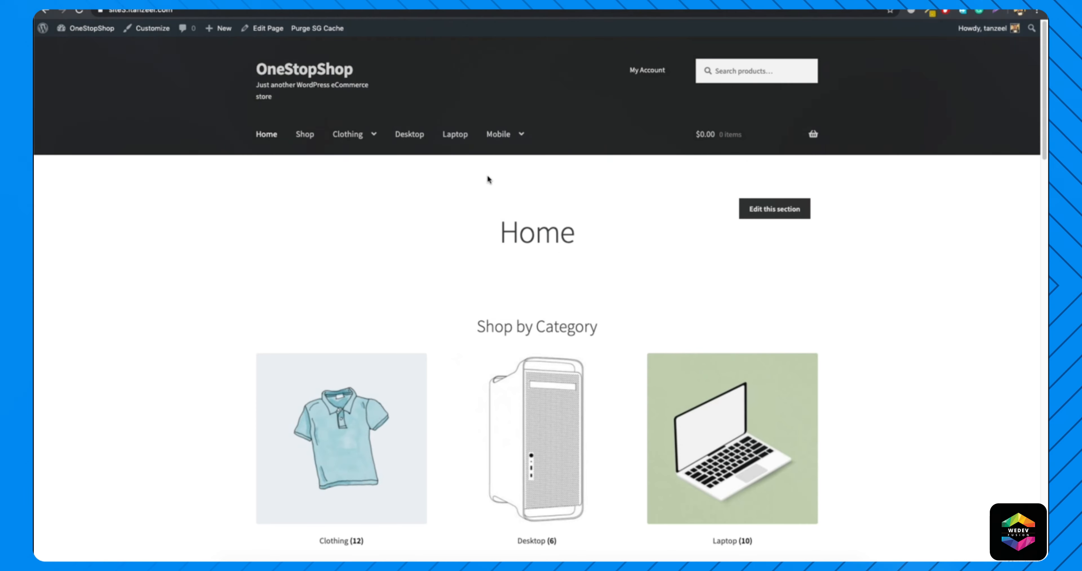
{"action": "mouse_move", "coordinate": [220, 30]}
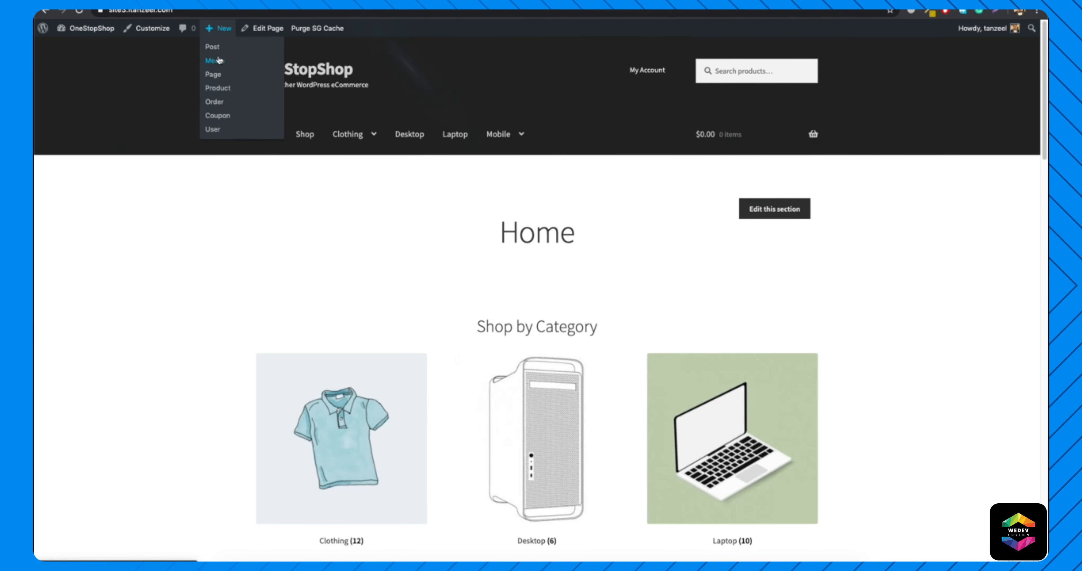
{"action": "left_click", "coordinate": [213, 75]}
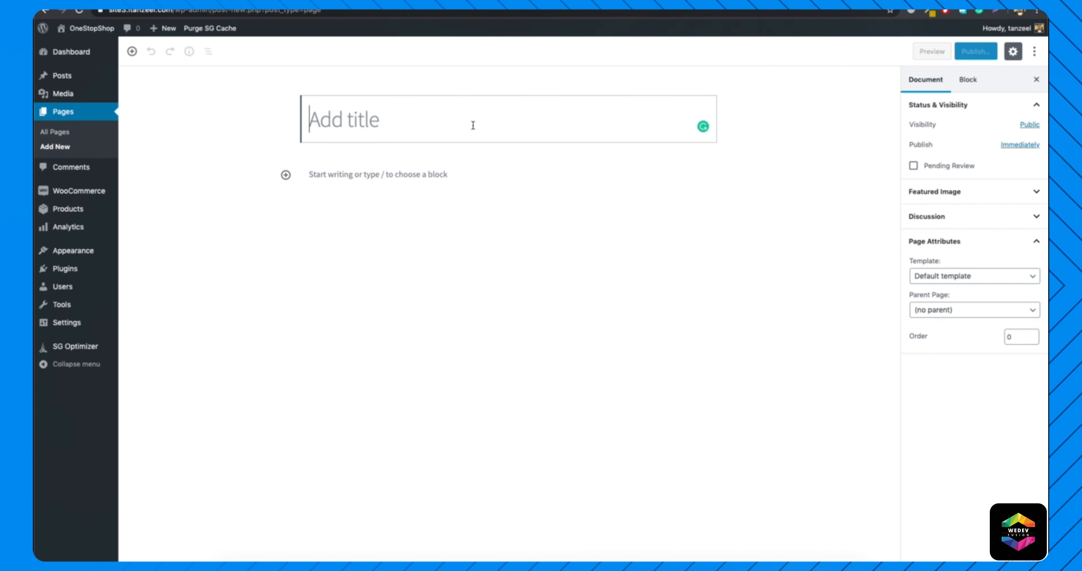
{"action": "type", "text": "Home"}
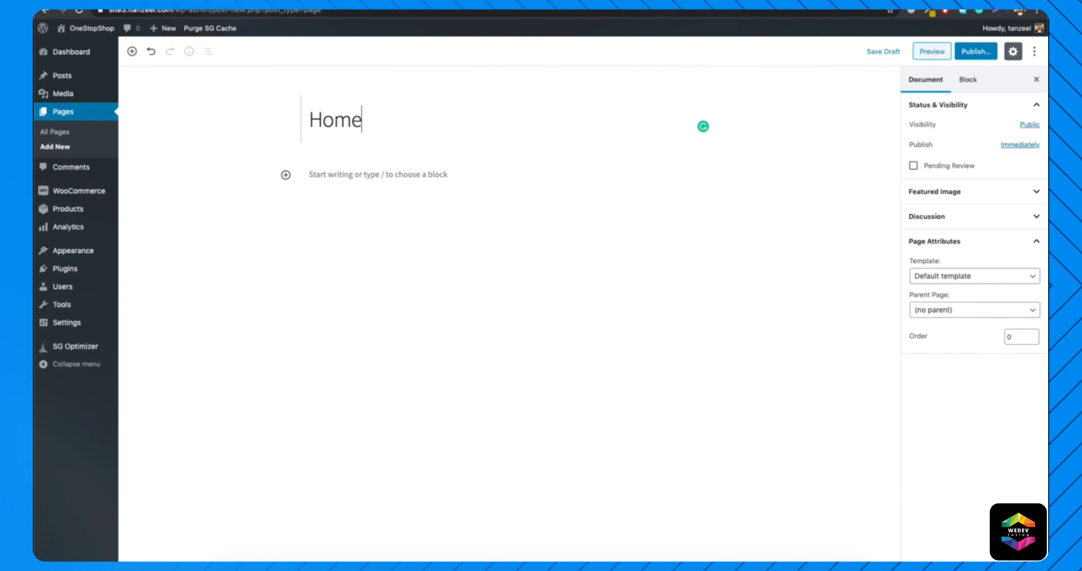
{"action": "type", "text": "Page"}
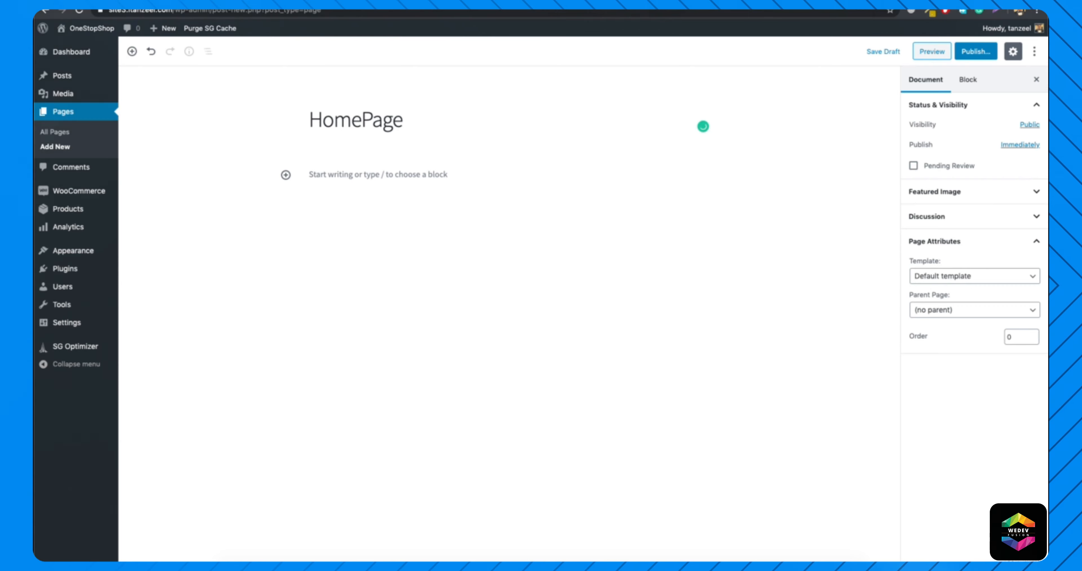
Open the live store in a new browser tab and review its home page sections.
{"action": "right_click", "coordinate": [77, 47]}
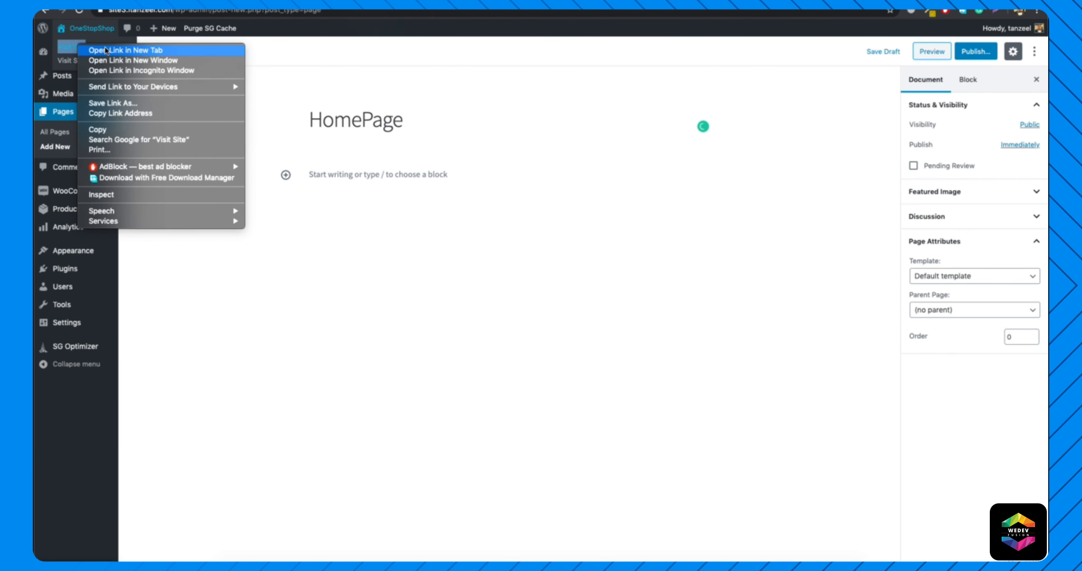
{"action": "left_click", "coordinate": [106, 49]}
{"action": "key", "text": "ctrl+Tab"}
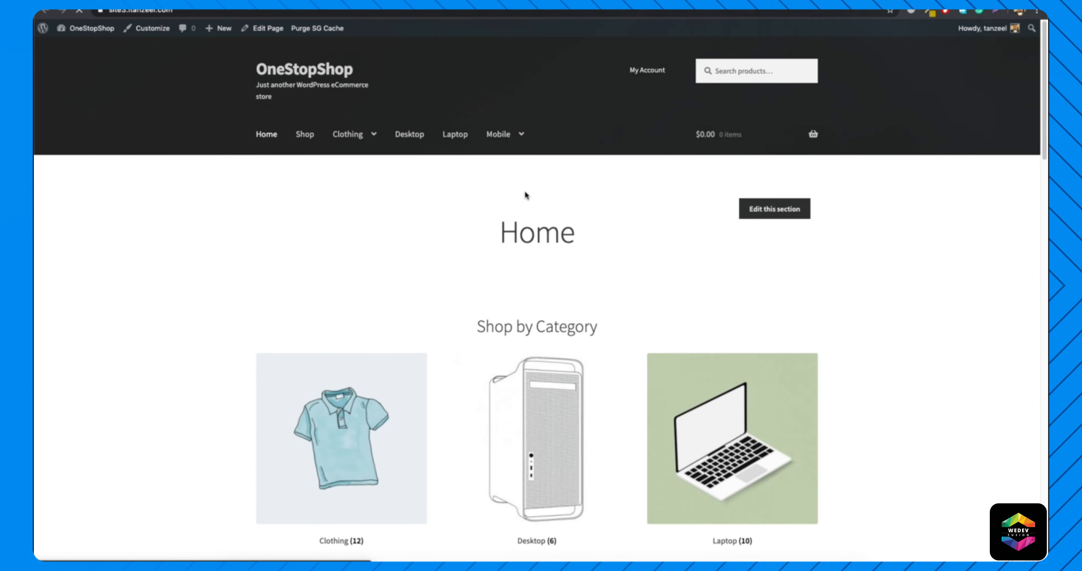
{"action": "left_click", "coordinate": [370, 2]}
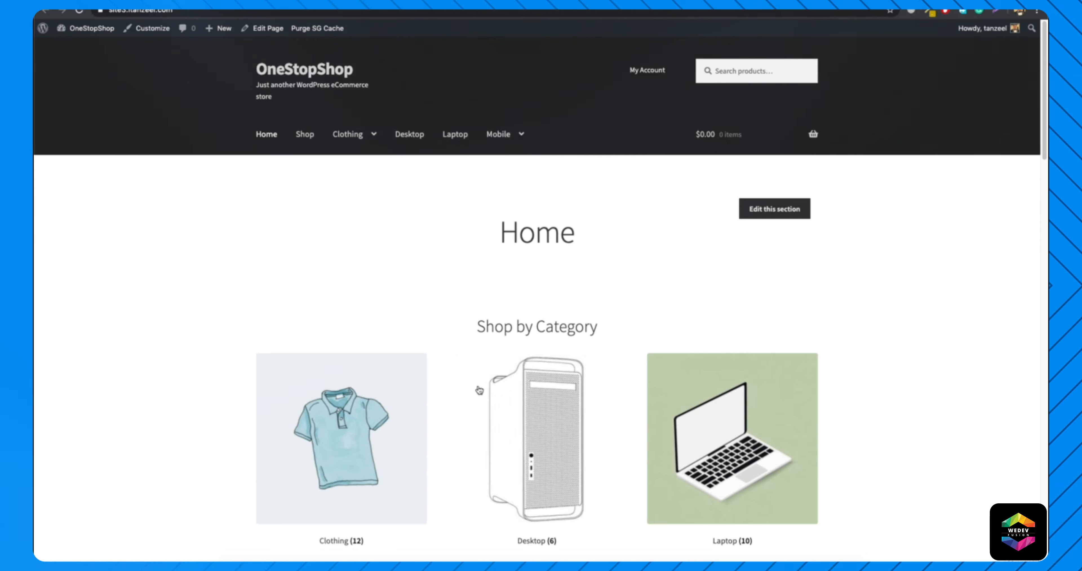
{"action": "scroll", "coordinate": [465, 385], "scroll_direction": "down", "scroll_amount": 5}
{"action": "scroll", "coordinate": [564, 337], "scroll_direction": "down", "scroll_amount": 10}
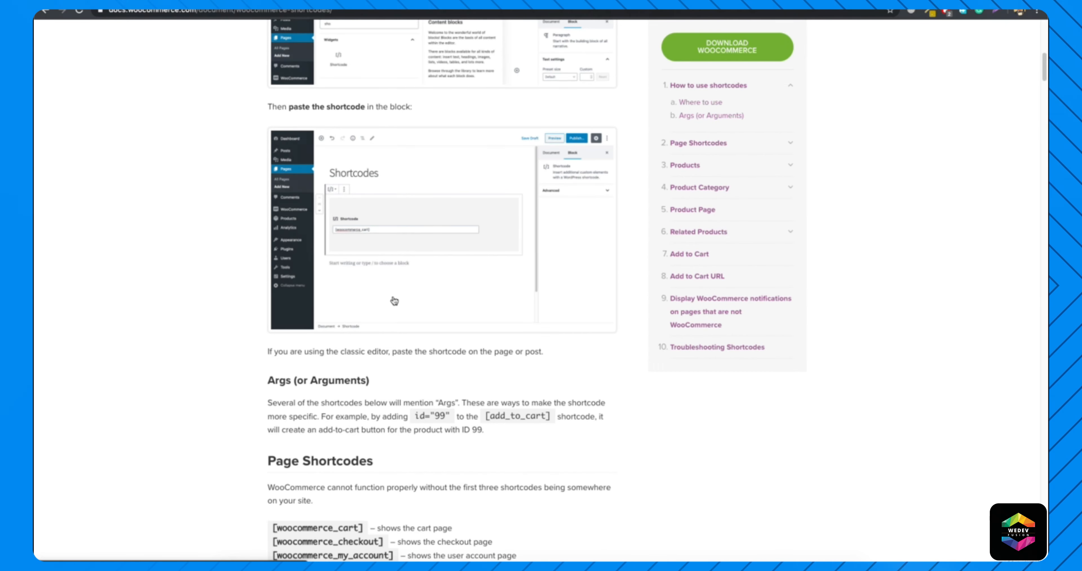
Return to the WooCommerce shortcodes documentation and examine the Products section, its product shortcodes and the display attributes.
{"action": "scroll", "coordinate": [394, 301], "scroll_direction": "down", "scroll_amount": 15}
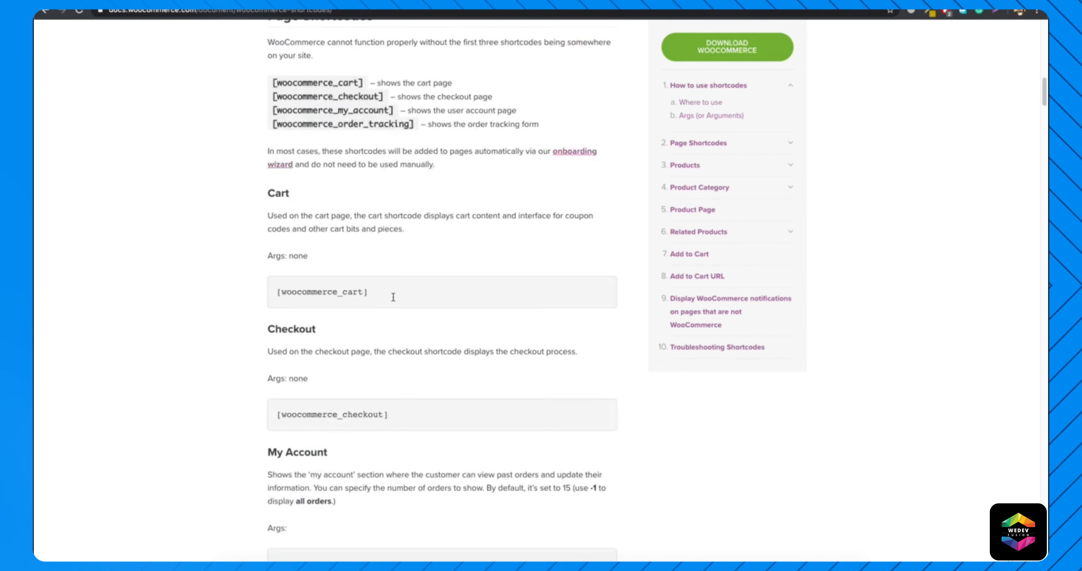
{"action": "scroll", "coordinate": [393, 299], "scroll_direction": "down", "scroll_amount": 6}
{"action": "scroll", "coordinate": [393, 299], "scroll_direction": "up", "scroll_amount": 3}
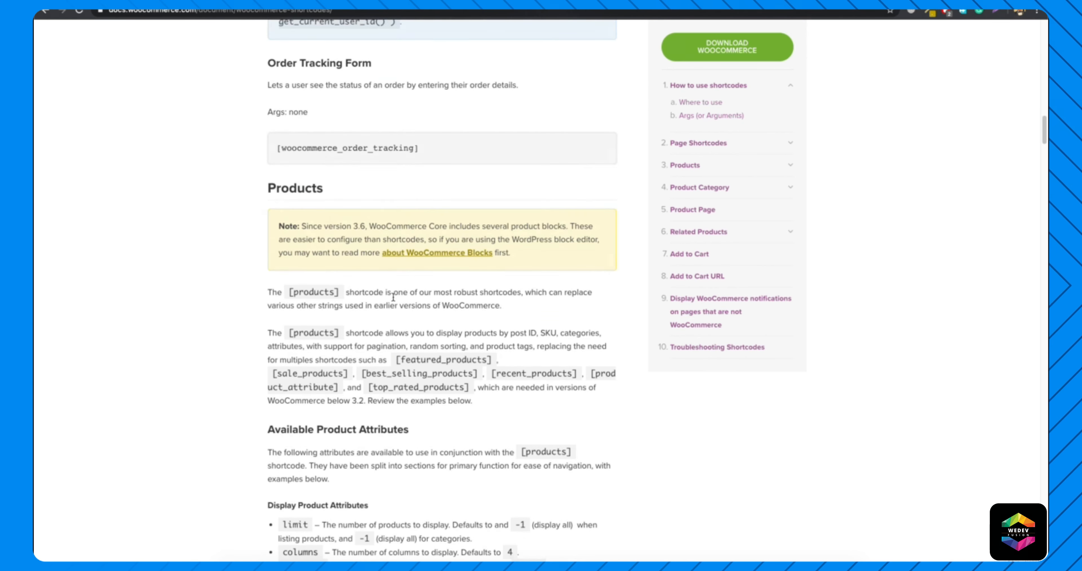
{"action": "scroll", "coordinate": [368, 261], "scroll_direction": "down", "scroll_amount": 4}
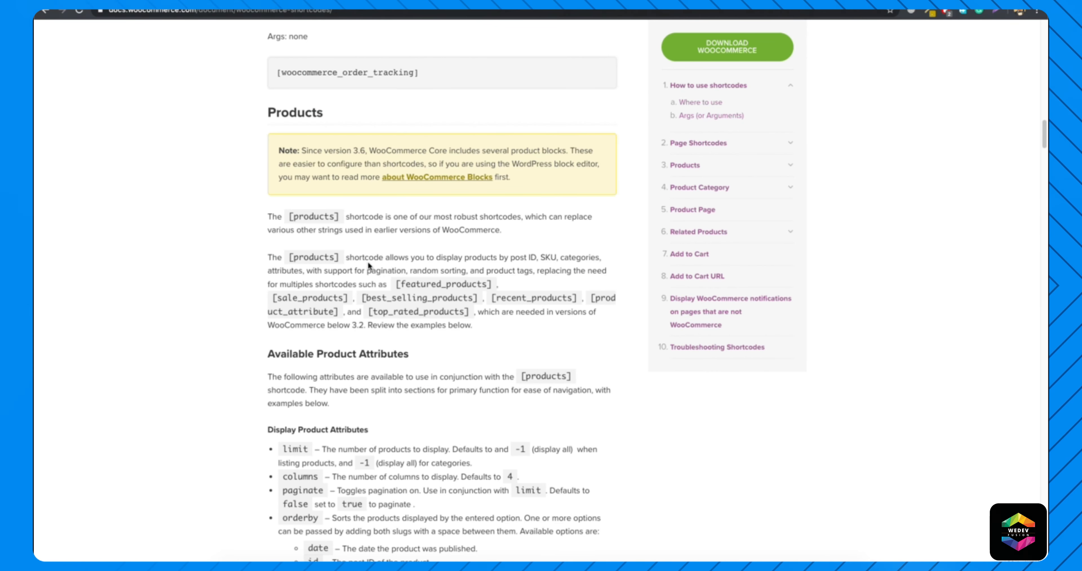
{"action": "left_click_drag", "start_coordinate": [272, 217], "coordinate": [326, 215]}
{"action": "left_click", "coordinate": [341, 253]}
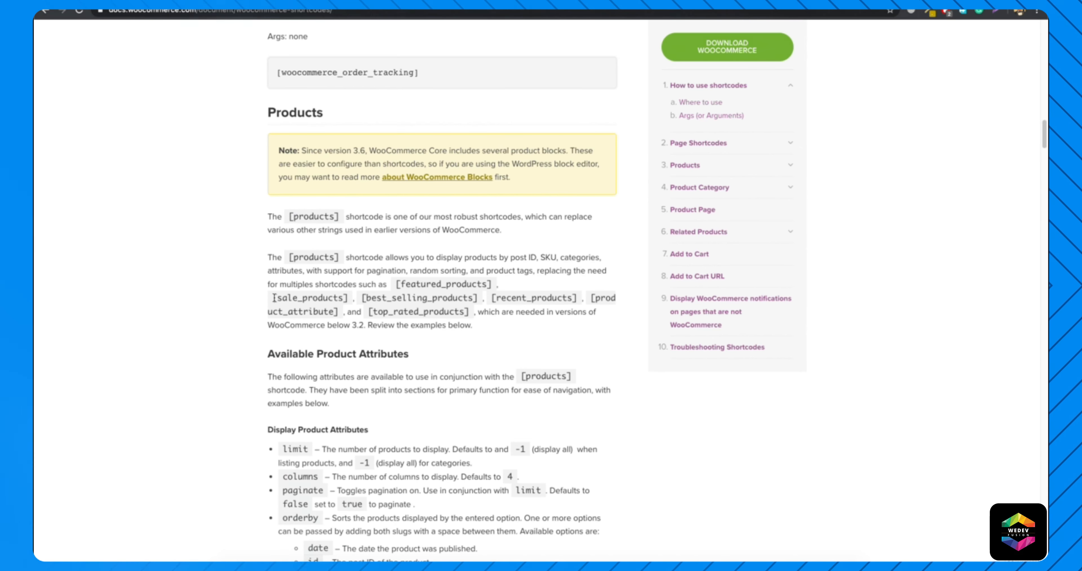
{"action": "left_click_drag", "start_coordinate": [275, 299], "coordinate": [346, 257]}
{"action": "left_click", "coordinate": [348, 290]}
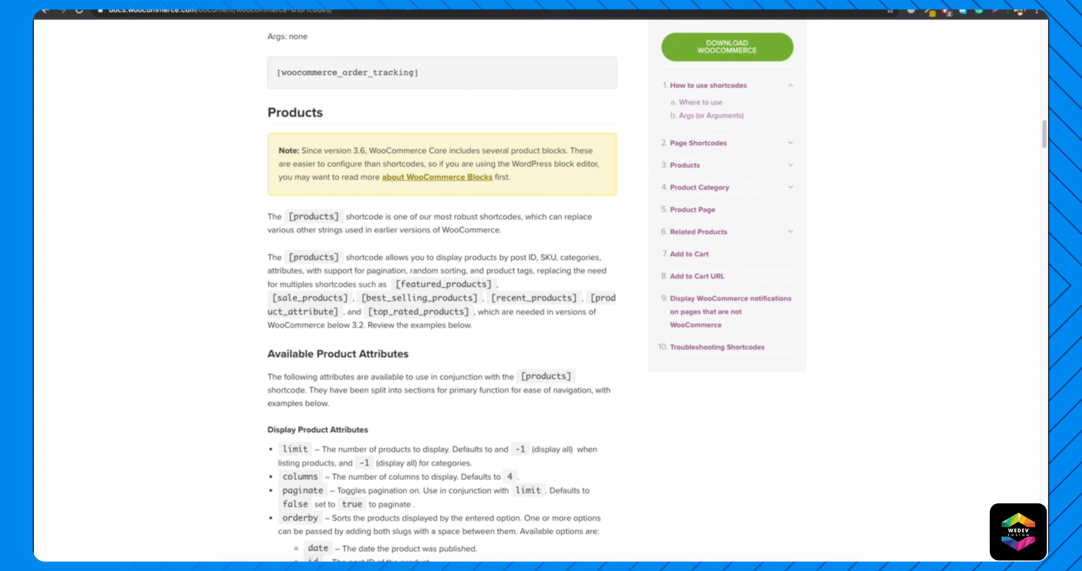
{"action": "scroll", "coordinate": [379, 266], "scroll_direction": "down", "scroll_amount": 5}
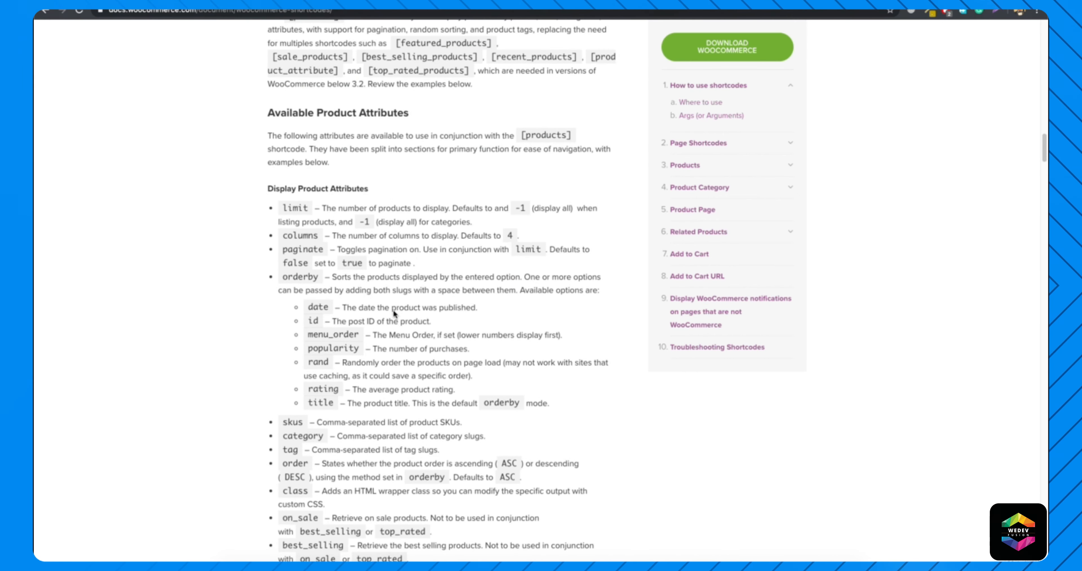
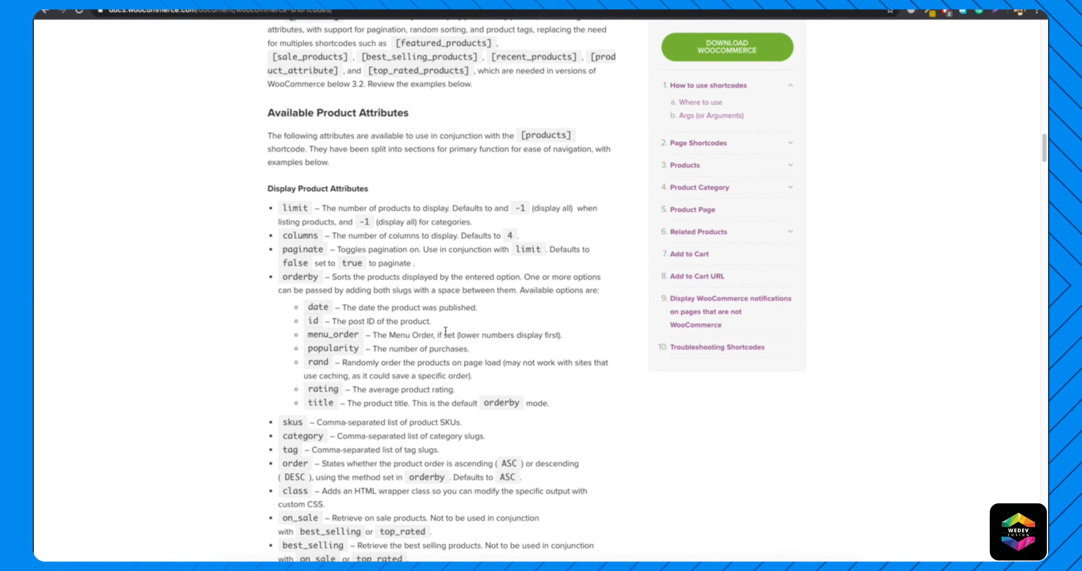
Look over the product attributes and the sections on using shortcodes in the documentation, then review the live home page.
{"action": "scroll", "coordinate": [446, 331], "scroll_direction": "down", "scroll_amount": 4}
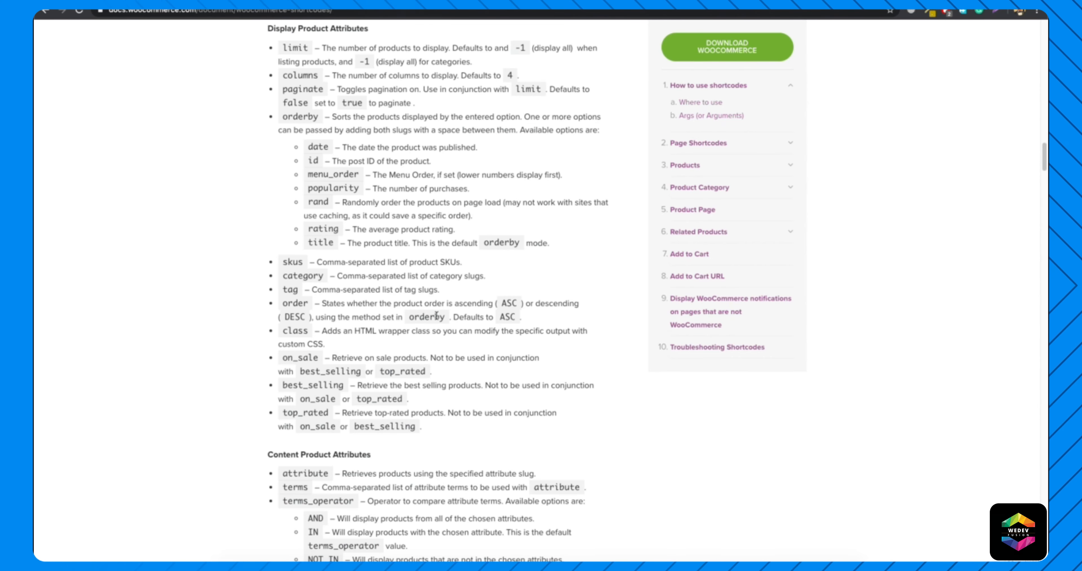
{"action": "scroll", "coordinate": [437, 316], "scroll_direction": "up", "scroll_amount": 20}
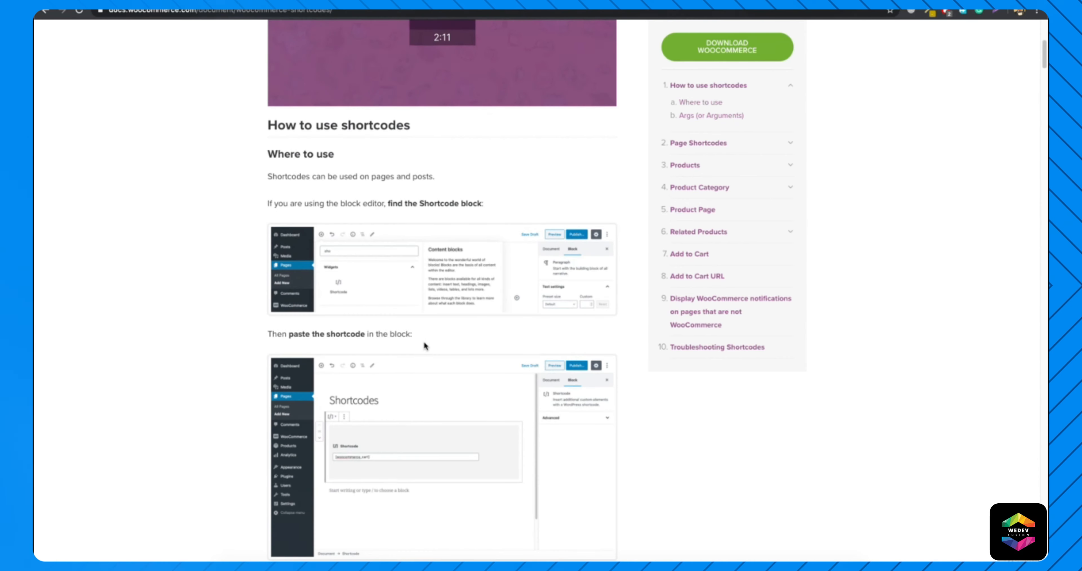
{"action": "scroll", "coordinate": [425, 345], "scroll_direction": "down", "scroll_amount": 2}
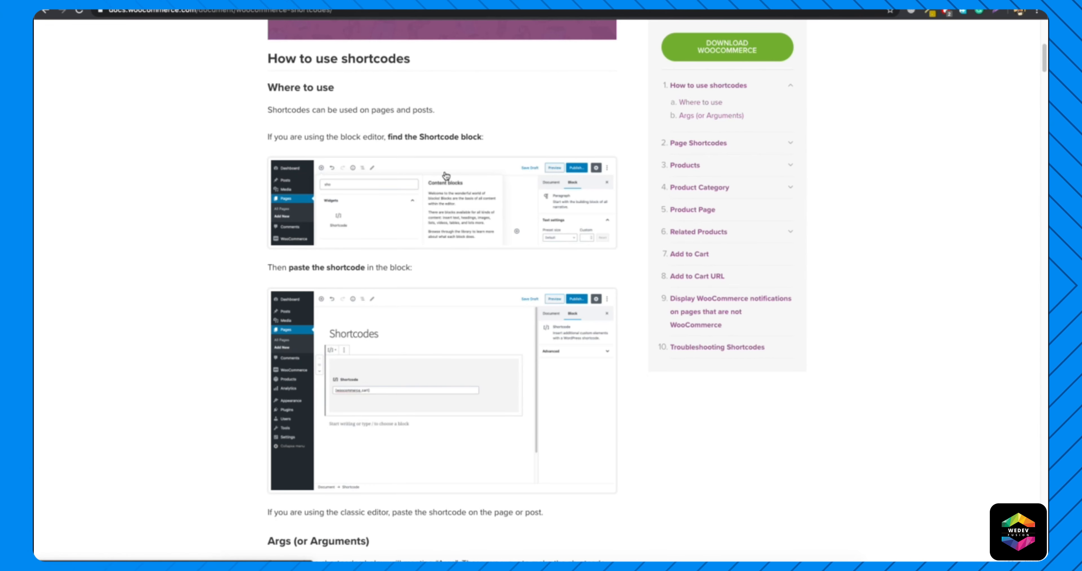
{"action": "scroll", "coordinate": [452, 195], "scroll_direction": "down", "scroll_amount": 10}
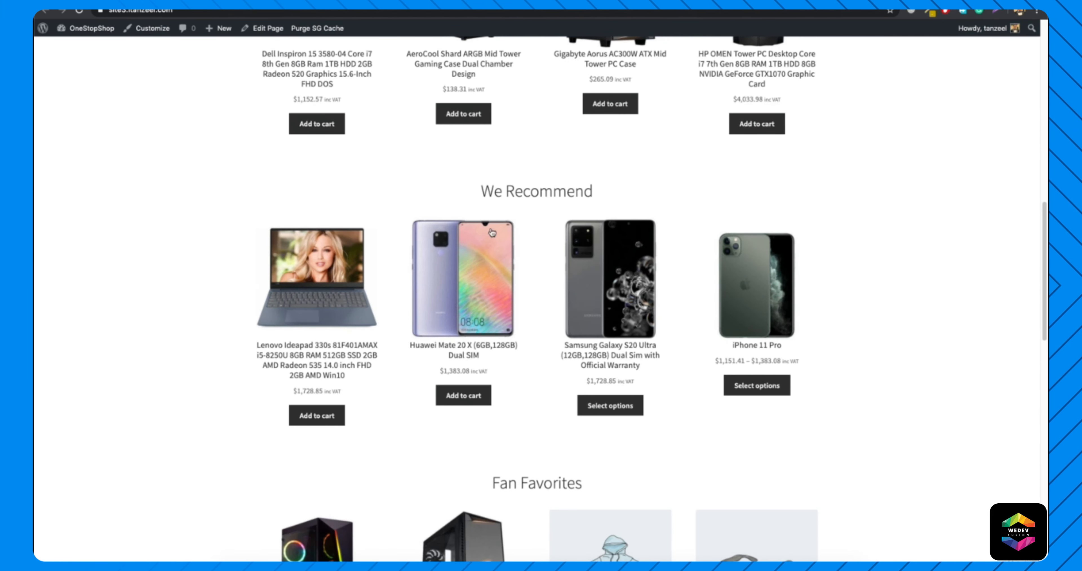
{"action": "scroll", "coordinate": [466, 290], "scroll_direction": "up", "scroll_amount": 15}
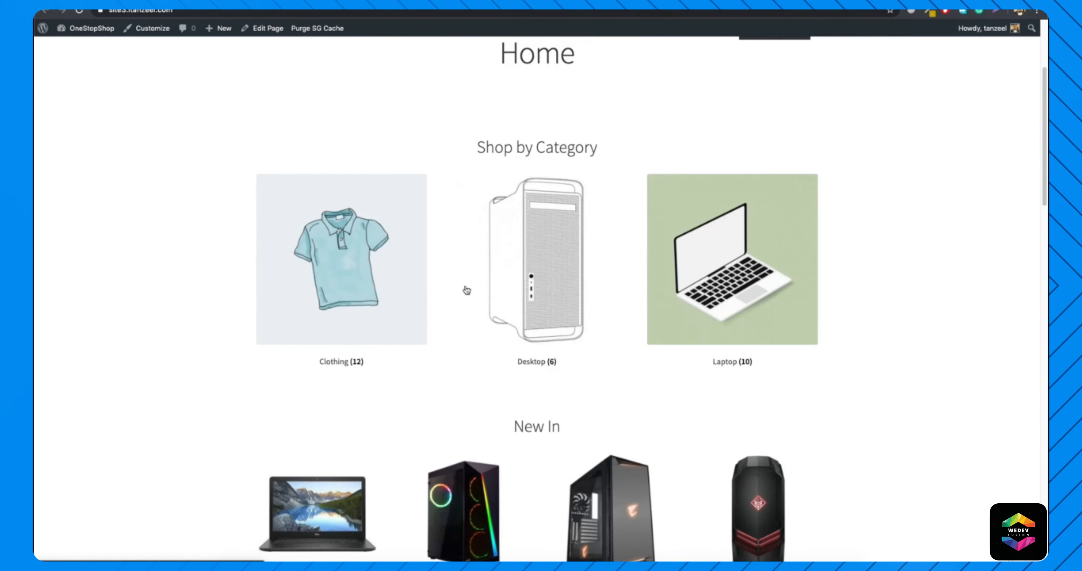
{"action": "scroll", "coordinate": [467, 290], "scroll_direction": "up", "scroll_amount": 3}
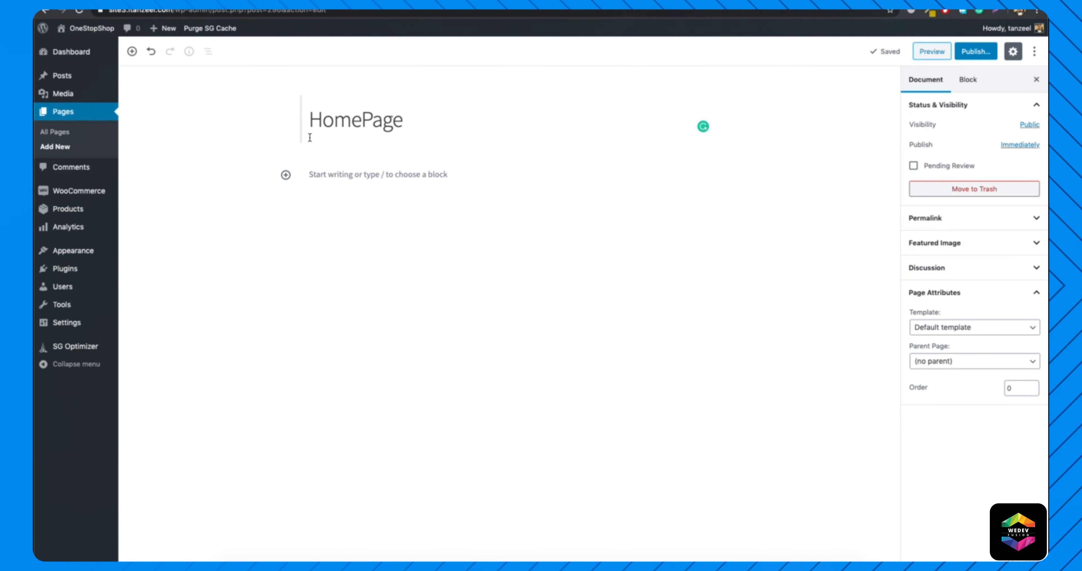
Add a heading block reading "Categories" beneath the HomePage title, using the live store's category section as reference.
{"action": "left_click", "coordinate": [425, 174]}
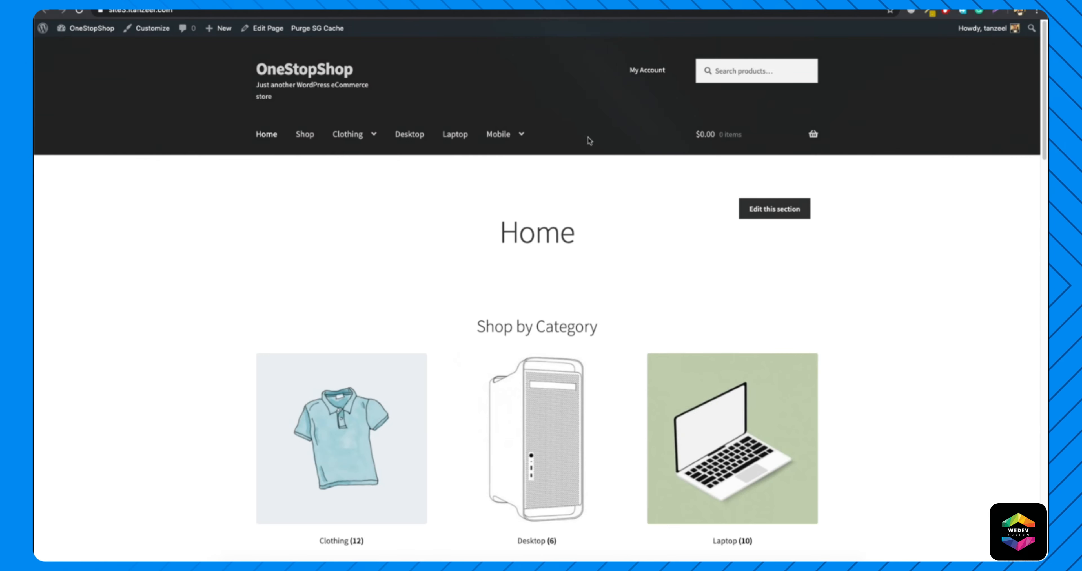
{"action": "left_click_drag", "start_coordinate": [478, 325], "coordinate": [616, 323]}
{"action": "left_click", "coordinate": [616, 323]}
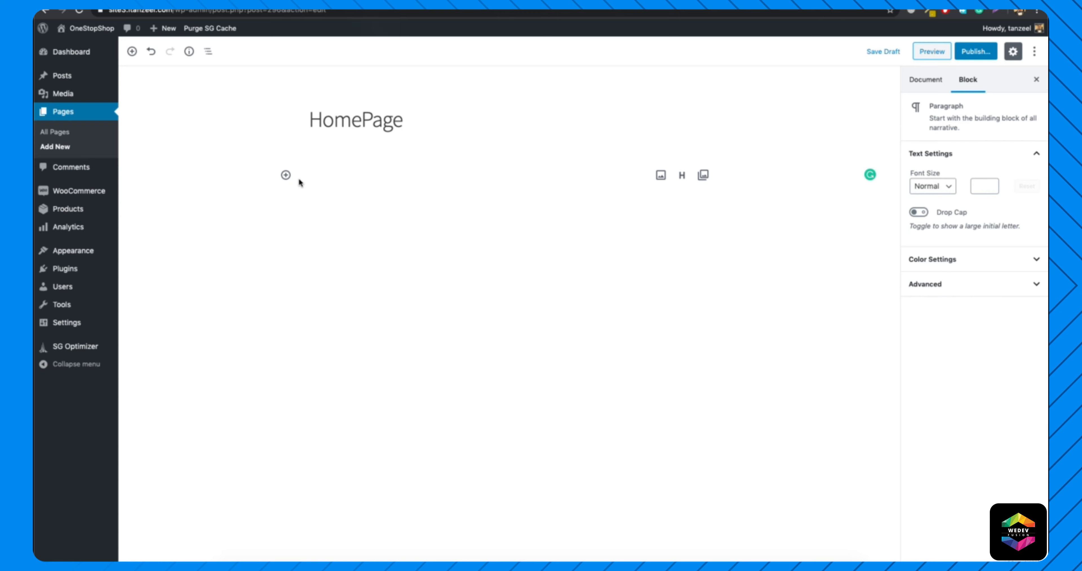
{"action": "left_click", "coordinate": [682, 175]}
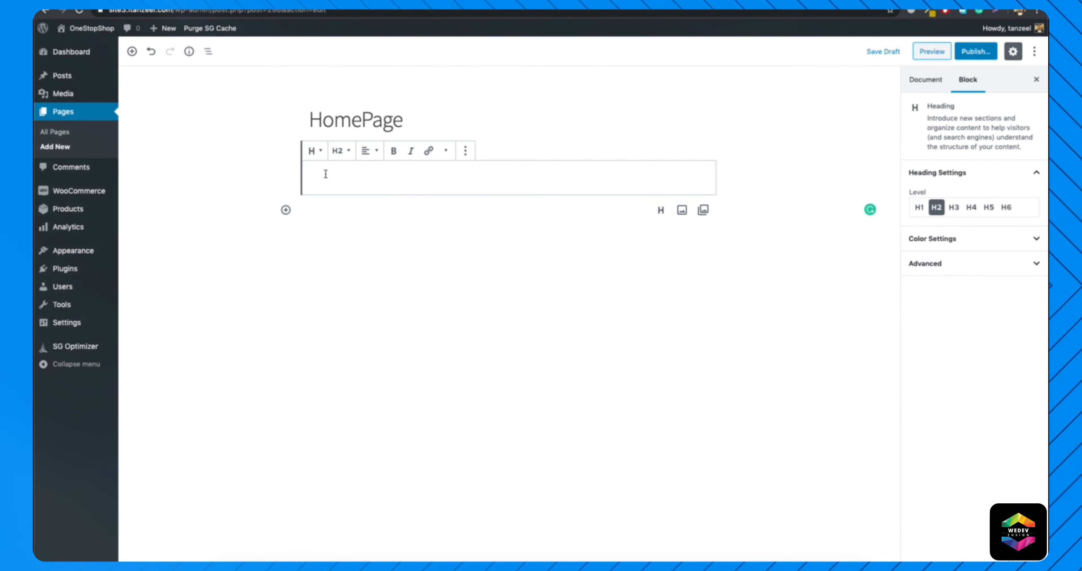
{"action": "type", "text": "SHop"}
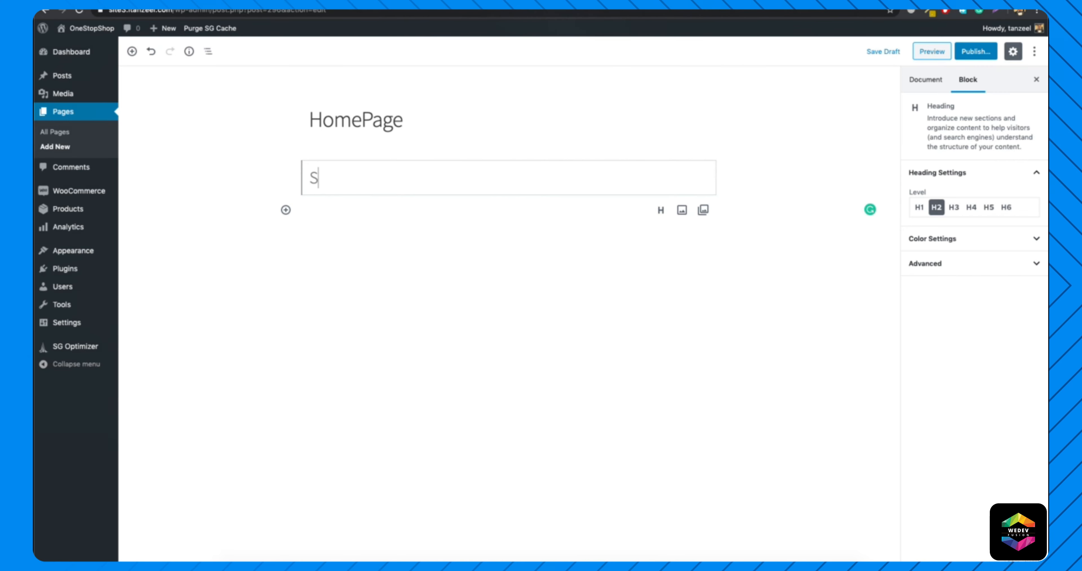
{"action": "key", "text": "BackSpace"}
{"action": "key", "text": "BackSpace"}
{"action": "key", "text": "BackSpace"}
{"action": "type", "text": "Categories"}
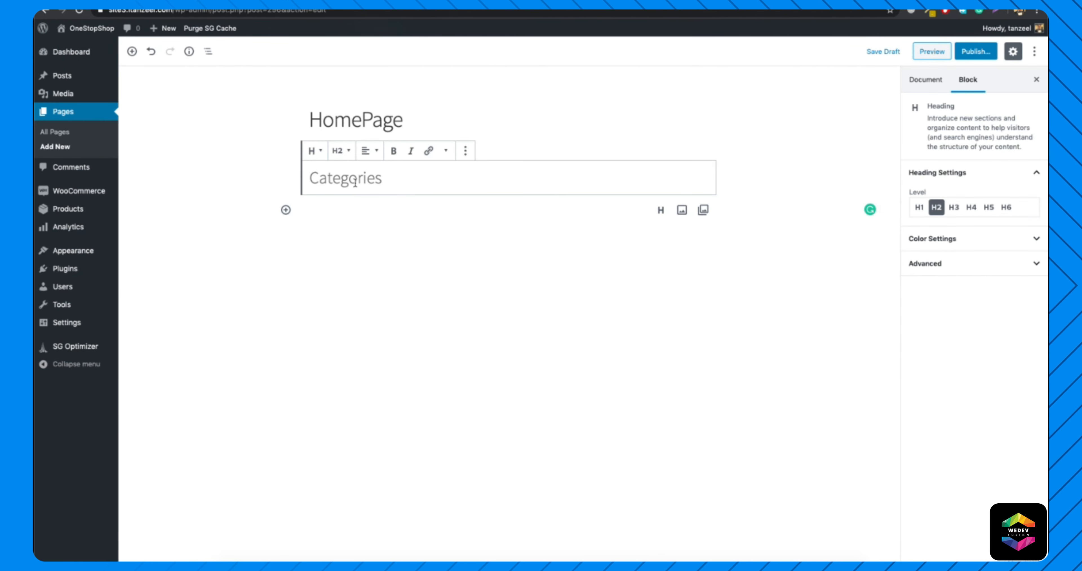
Set the Categories heading to Heading 3 and center its text.
{"action": "left_click", "coordinate": [340, 150]}
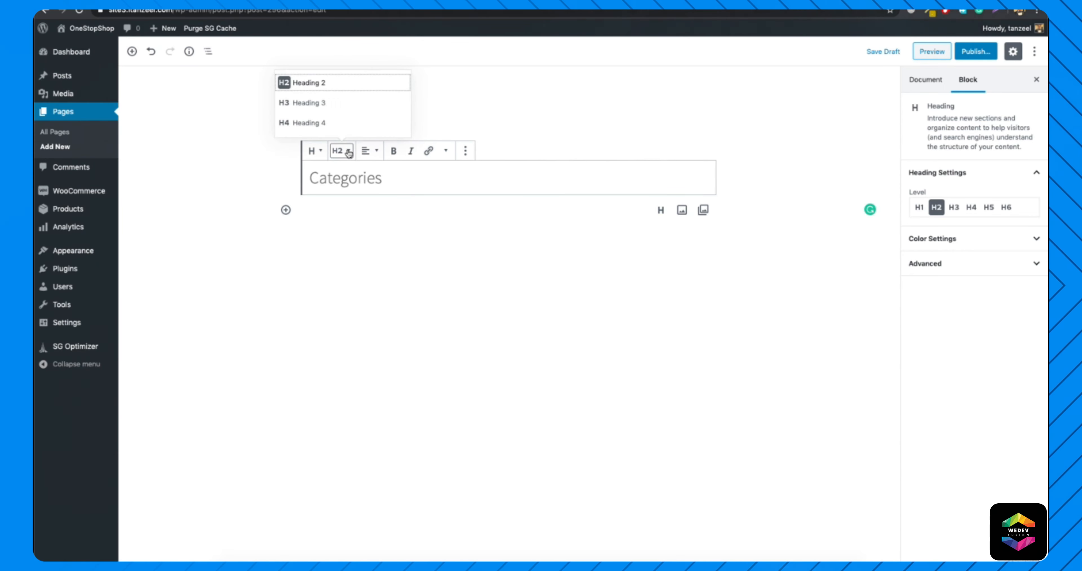
{"action": "left_click", "coordinate": [313, 112]}
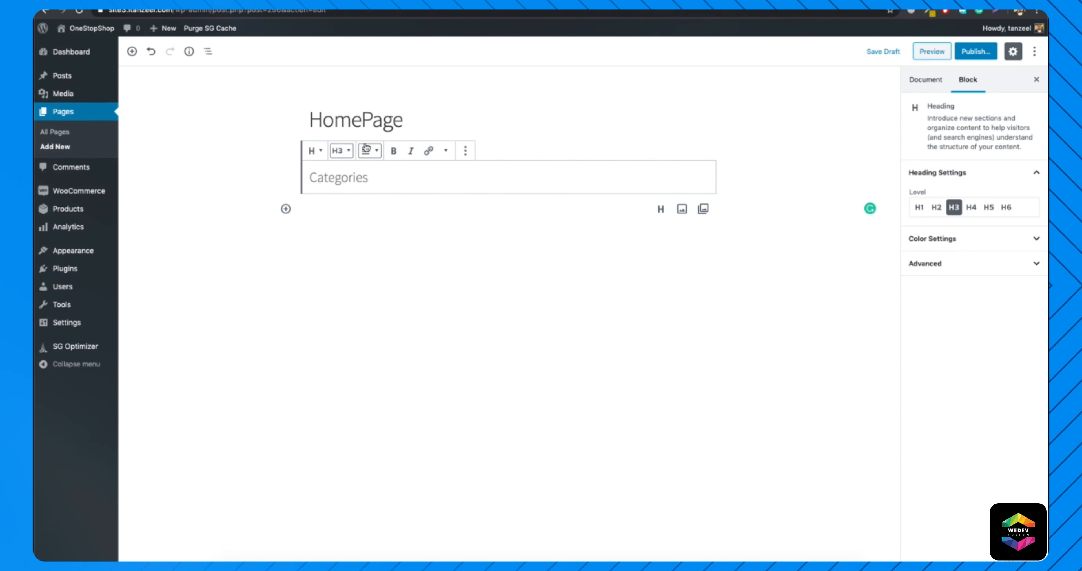
{"action": "left_click", "coordinate": [378, 154]}
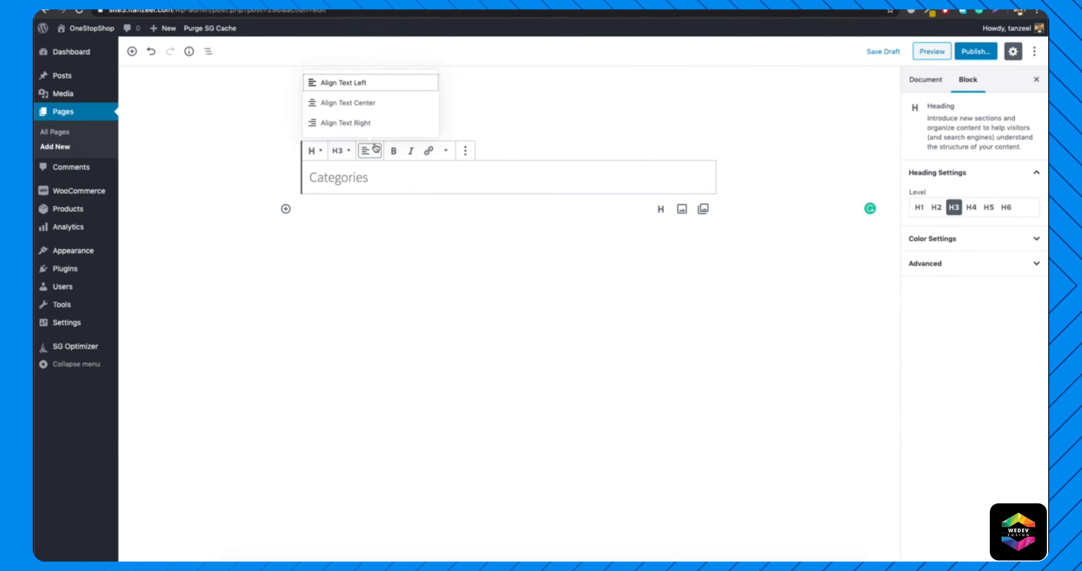
{"action": "left_click", "coordinate": [351, 107]}
{"action": "left_click", "coordinate": [446, 150]}
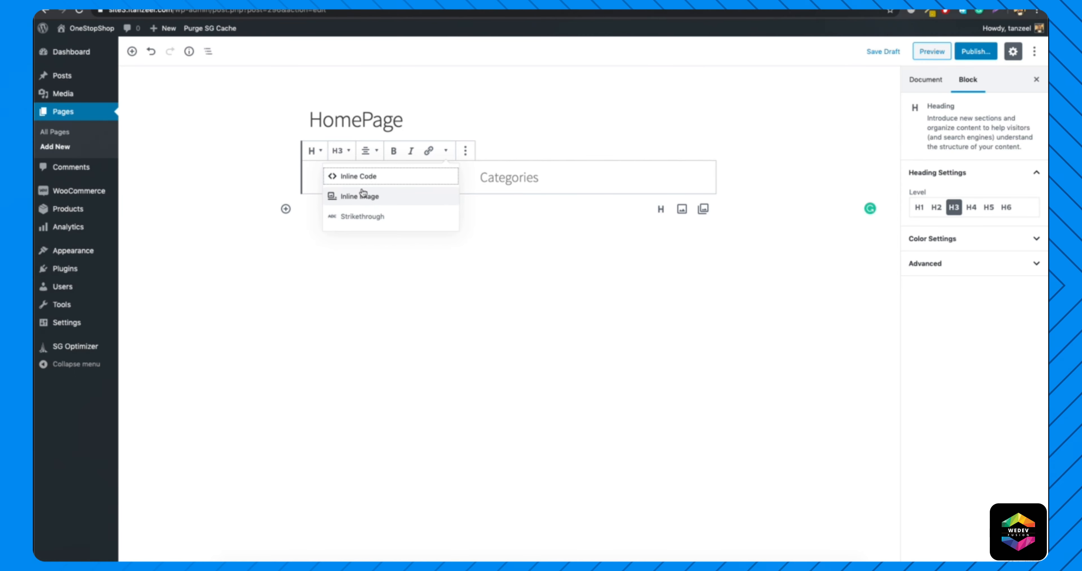
{"action": "left_click", "coordinate": [394, 151]}
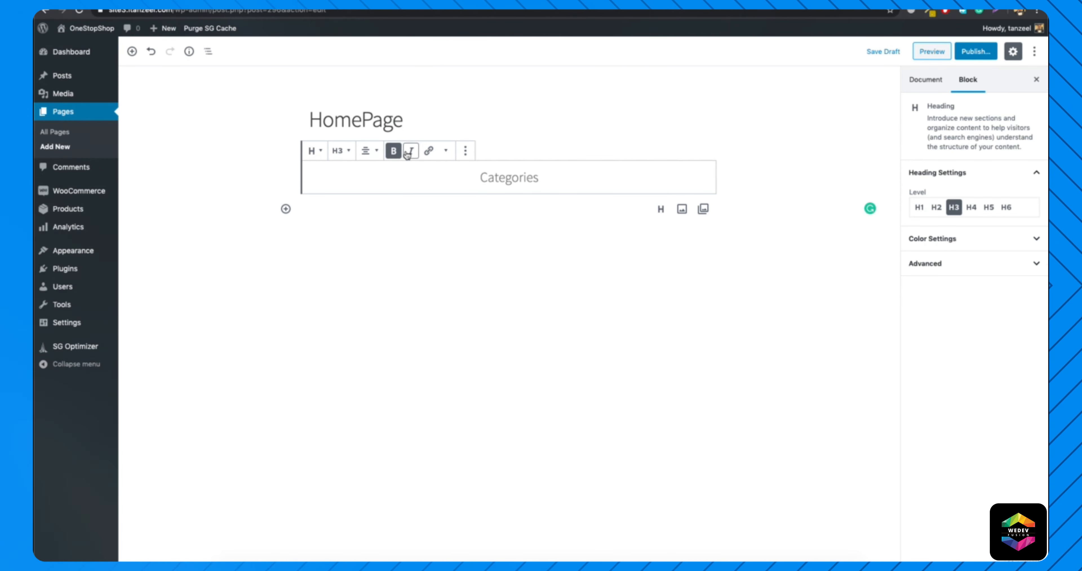
{"action": "left_click", "coordinate": [995, 240]}
{"action": "left_click", "coordinate": [935, 352]}
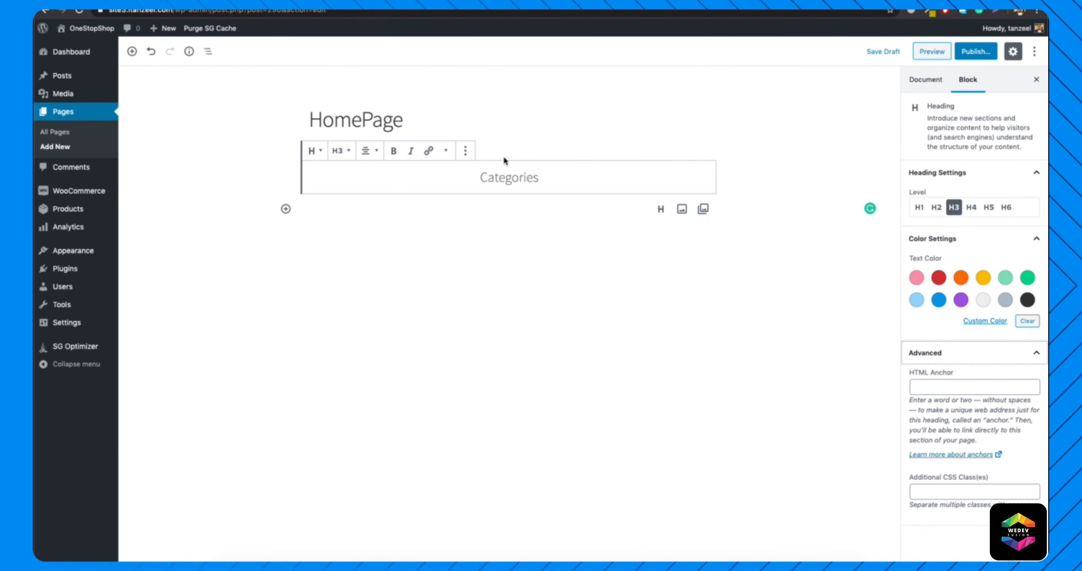
Start an empty paragraph below the heading, then search the shortcodes documentation for "categor" and go to its Product Category section.
{"action": "left_click", "coordinate": [504, 204]}
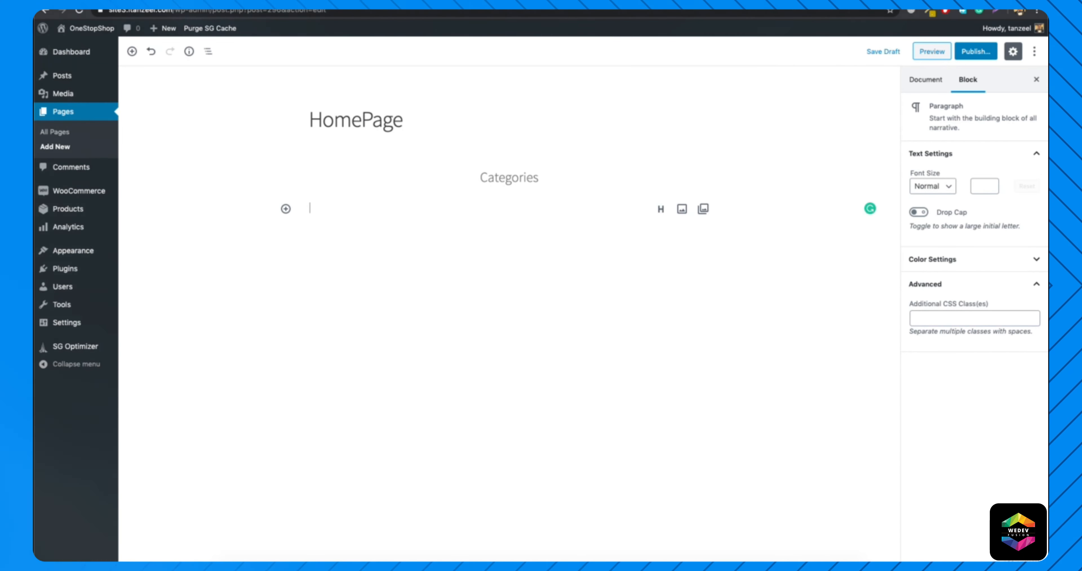
{"action": "key", "text": "ctrl+Tab"}
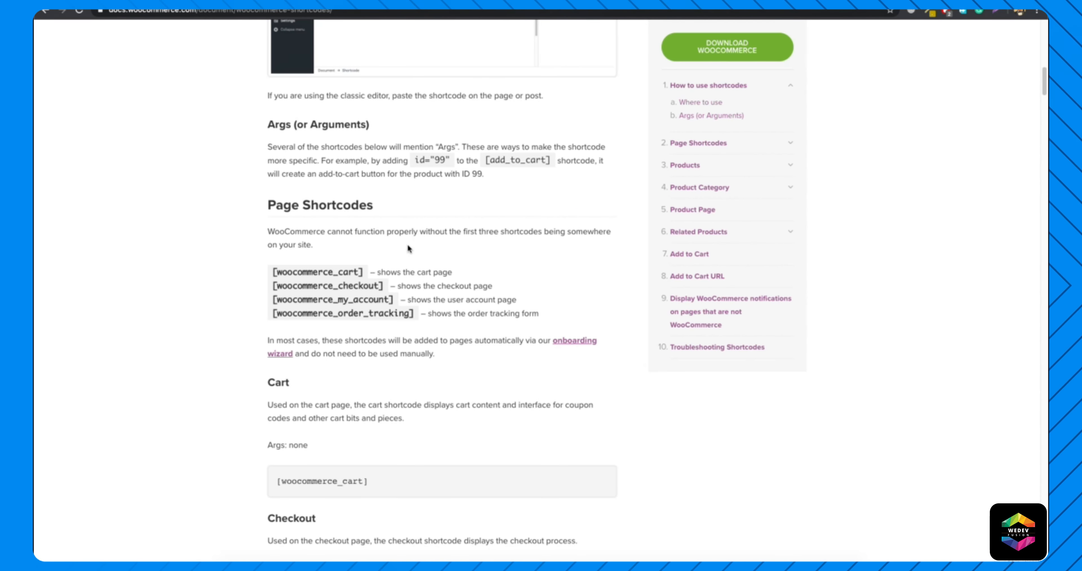
{"action": "scroll", "coordinate": [408, 252], "scroll_direction": "down", "scroll_amount": 1}
{"action": "scroll", "coordinate": [407, 254], "scroll_direction": "up", "scroll_amount": 3}
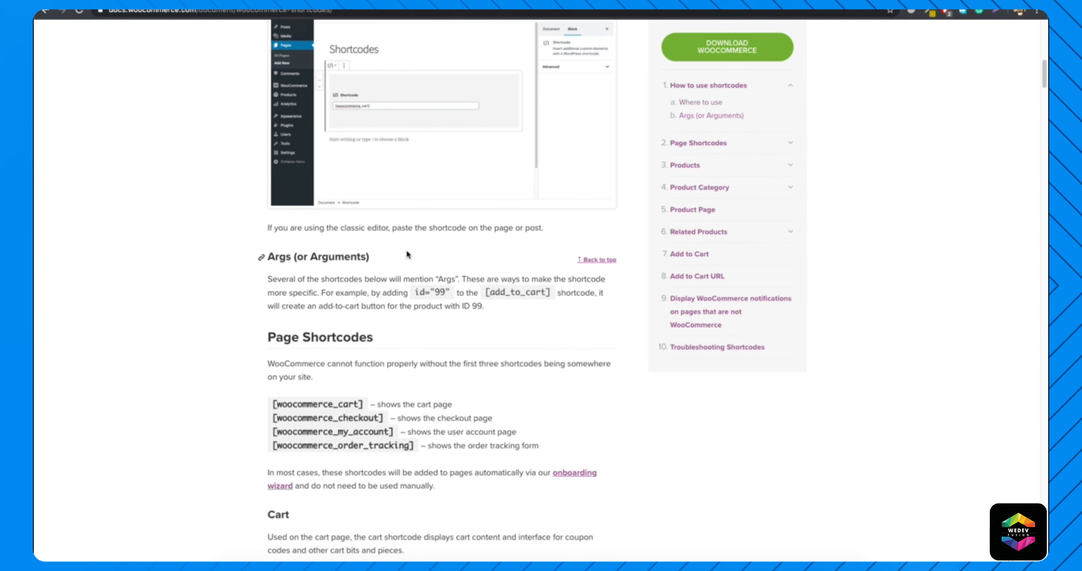
{"action": "key", "text": "ctrl+f"}
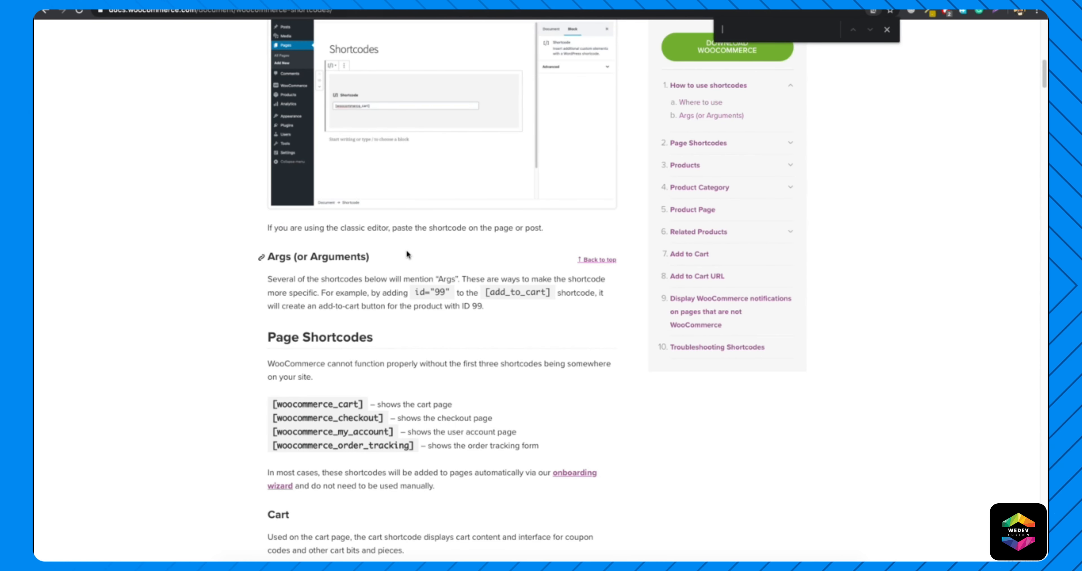
{"action": "type", "text": "categ"}
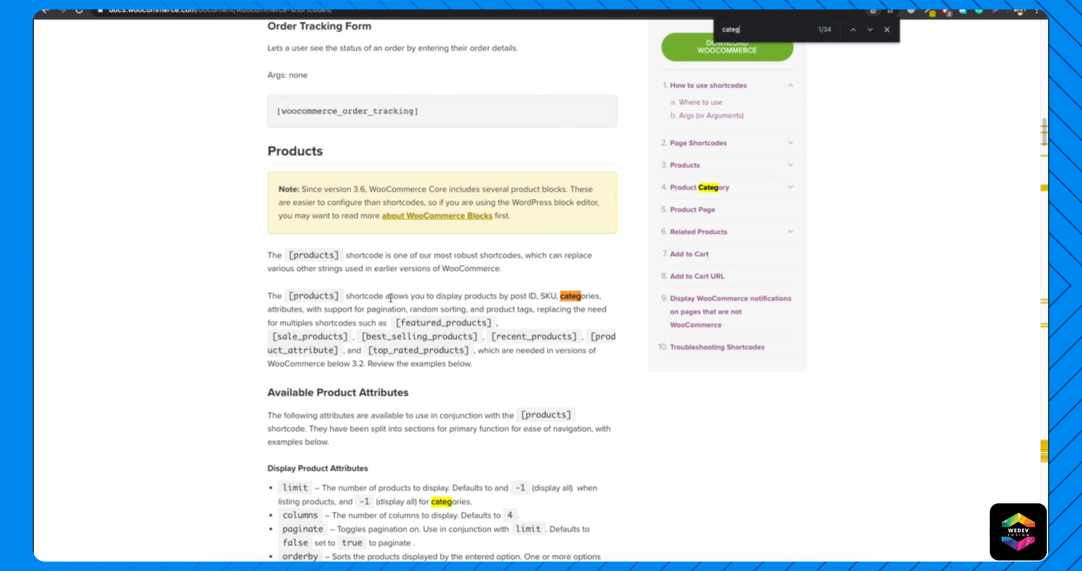
{"action": "type", "text": "or"}
{"action": "key", "text": "Return"}
{"action": "key", "text": "Return"}
{"action": "key", "text": "Return"}
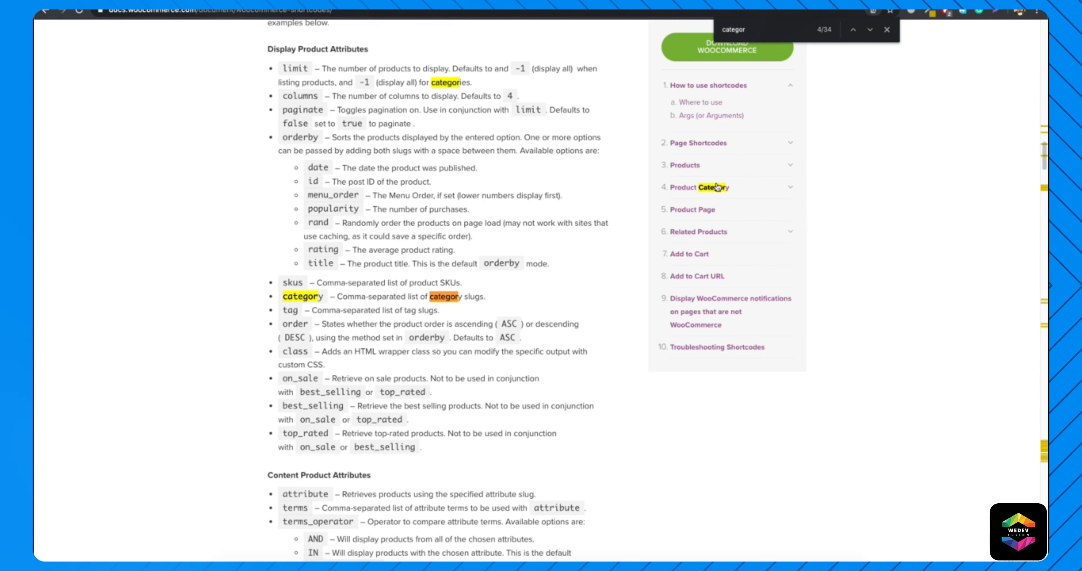
{"action": "left_click", "coordinate": [696, 190]}
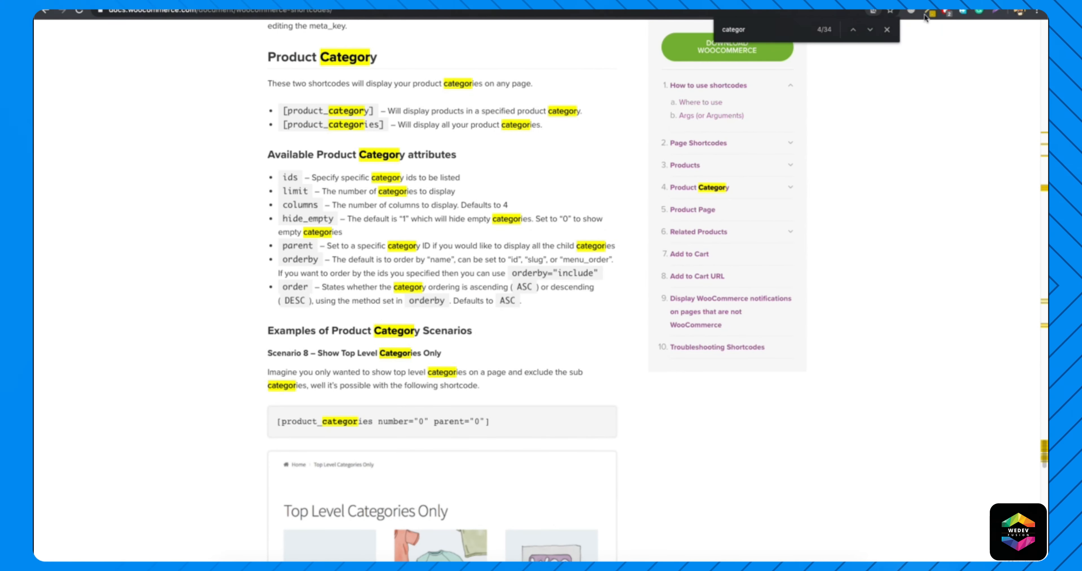
{"action": "left_click", "coordinate": [887, 29]}
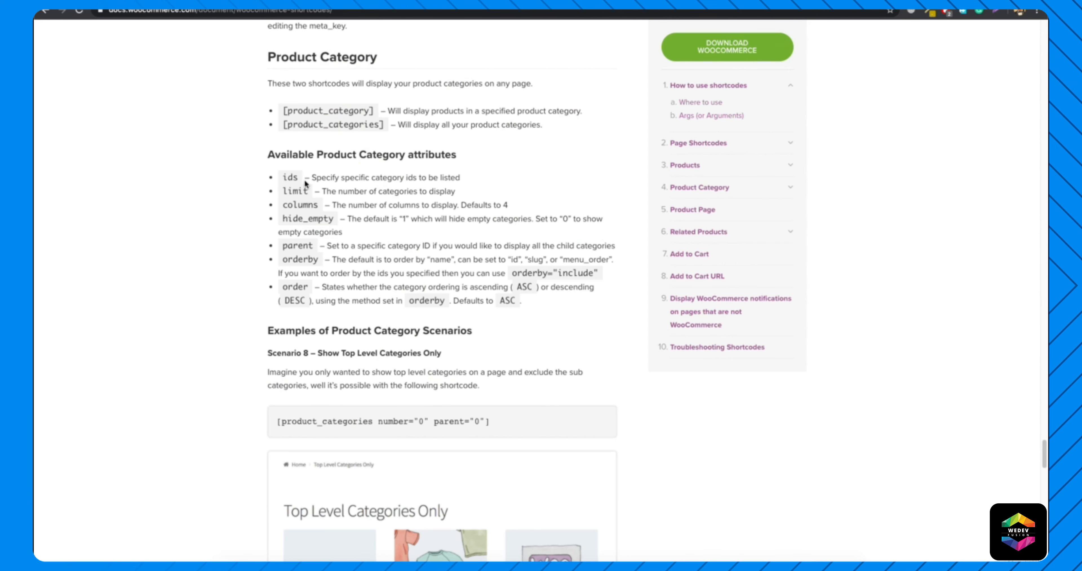
Copy the [product_category] shortcode from the documentation and paste it into the paragraph below the Categories heading.
{"action": "left_click_drag", "start_coordinate": [283, 111], "coordinate": [378, 113]}
{"action": "key", "text": "super+c"}
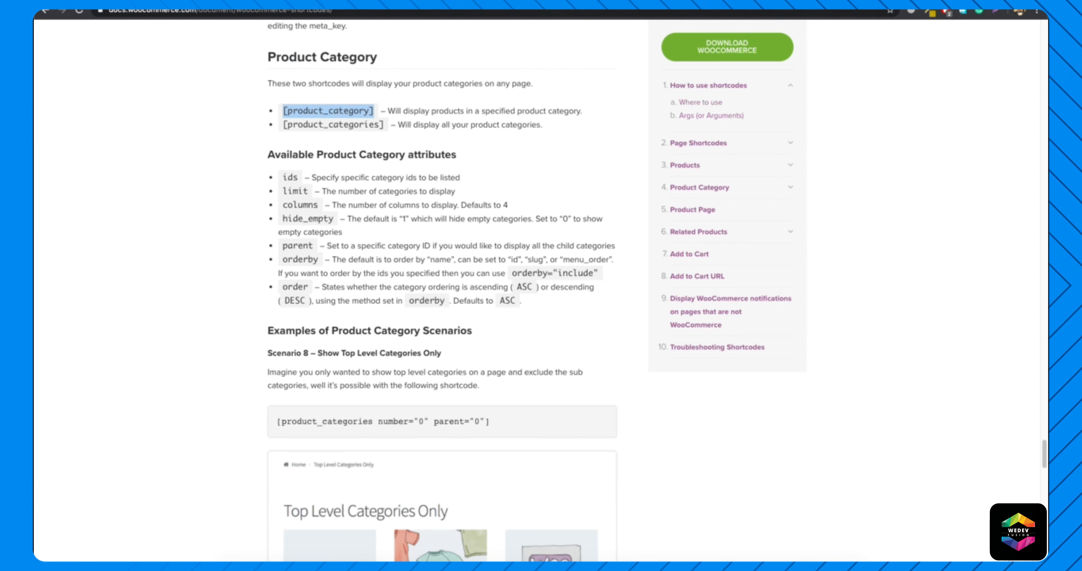
{"action": "key", "text": "ctrl+Tab"}
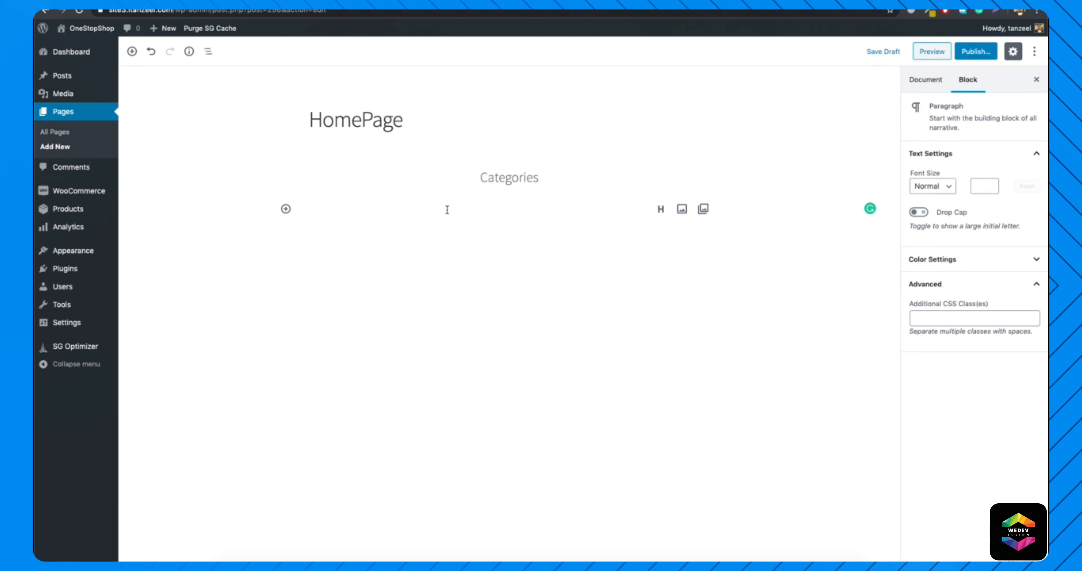
{"action": "key", "text": "super+v"}
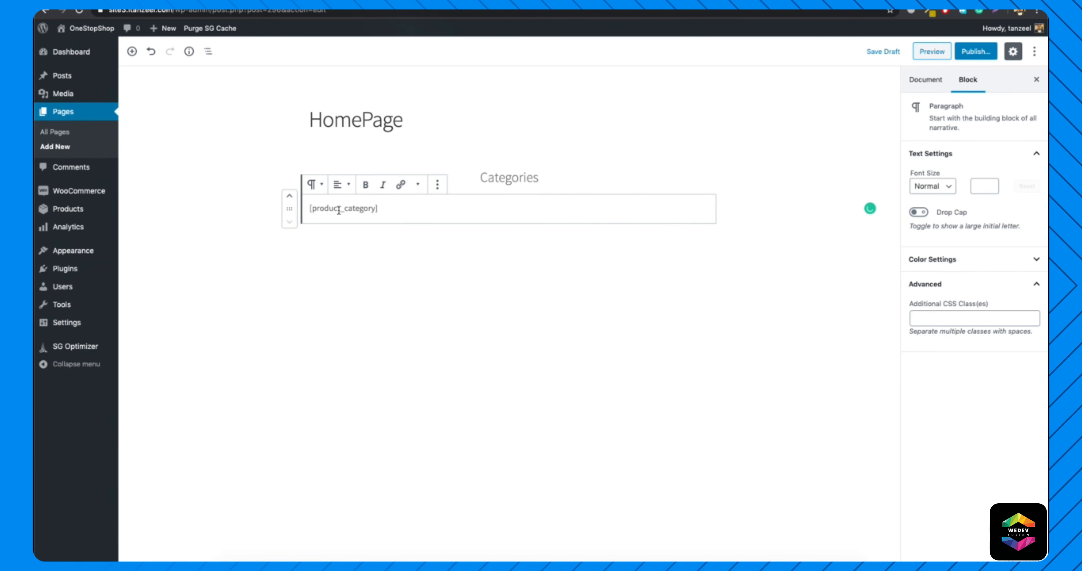
Publish the HomePage page and review it on the live site.
{"action": "left_click", "coordinate": [972, 53]}
{"action": "left_click", "coordinate": [972, 52]}
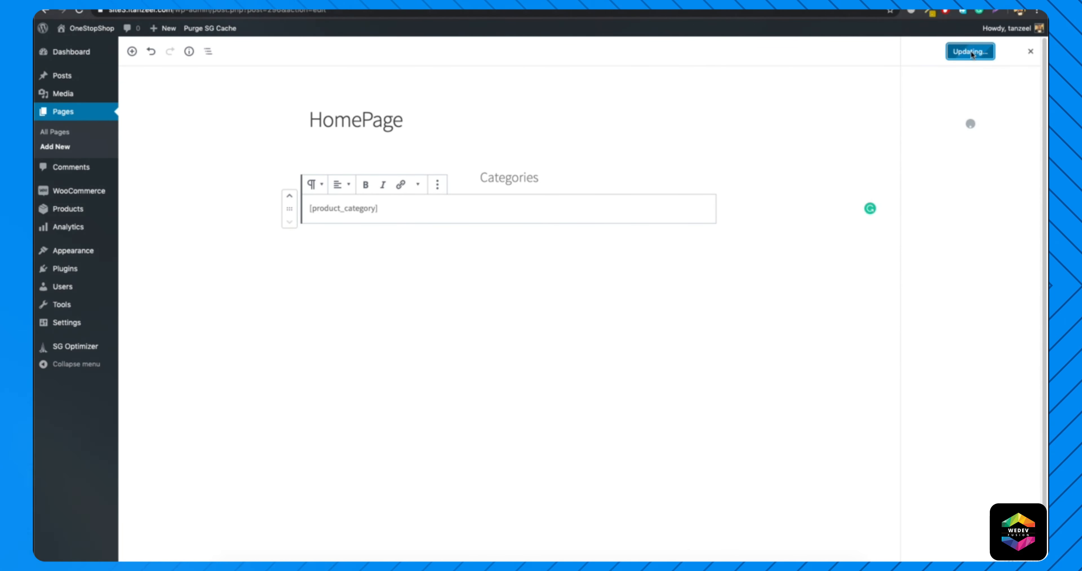
{"action": "left_click", "coordinate": [927, 80]}
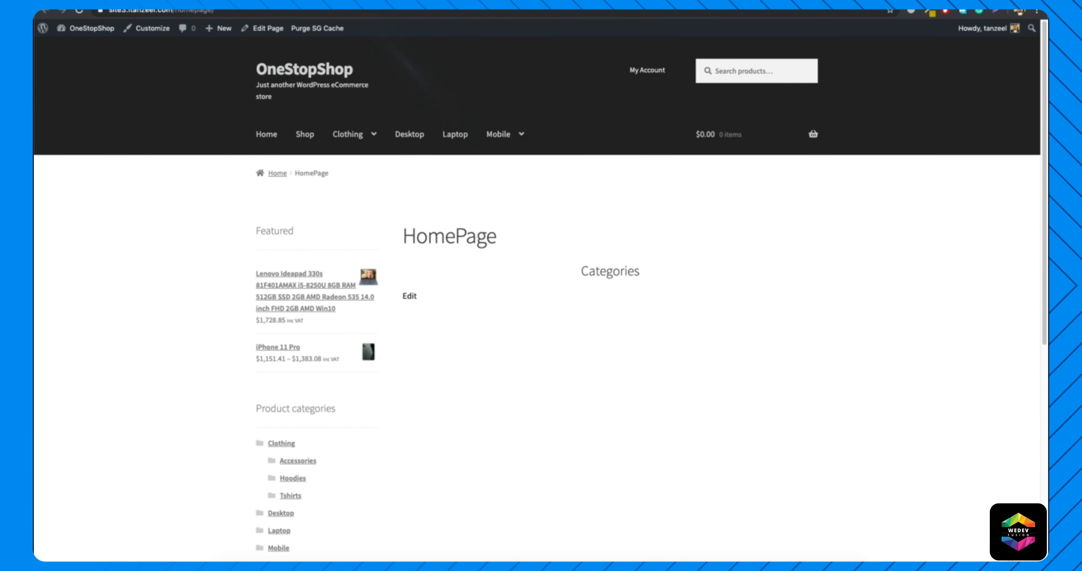
{"action": "scroll", "coordinate": [603, 294], "scroll_direction": "down", "scroll_amount": 5}
{"action": "scroll", "coordinate": [604, 295], "scroll_direction": "up", "scroll_amount": 5}
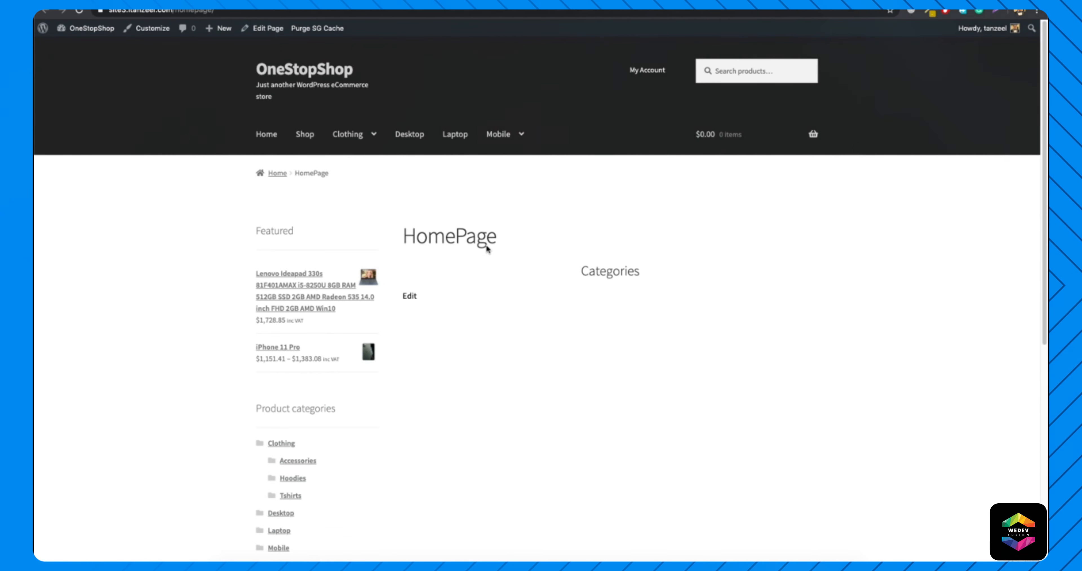
Return to the HomePage editor and set the page's template to Full width.
{"action": "left_click", "coordinate": [414, 3]}
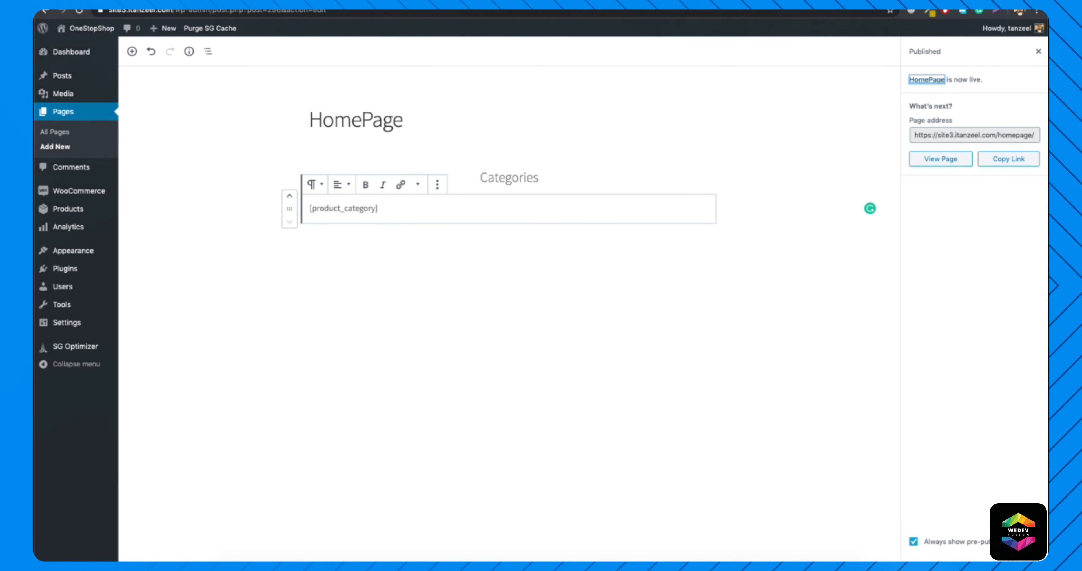
{"action": "left_click", "coordinate": [1040, 52]}
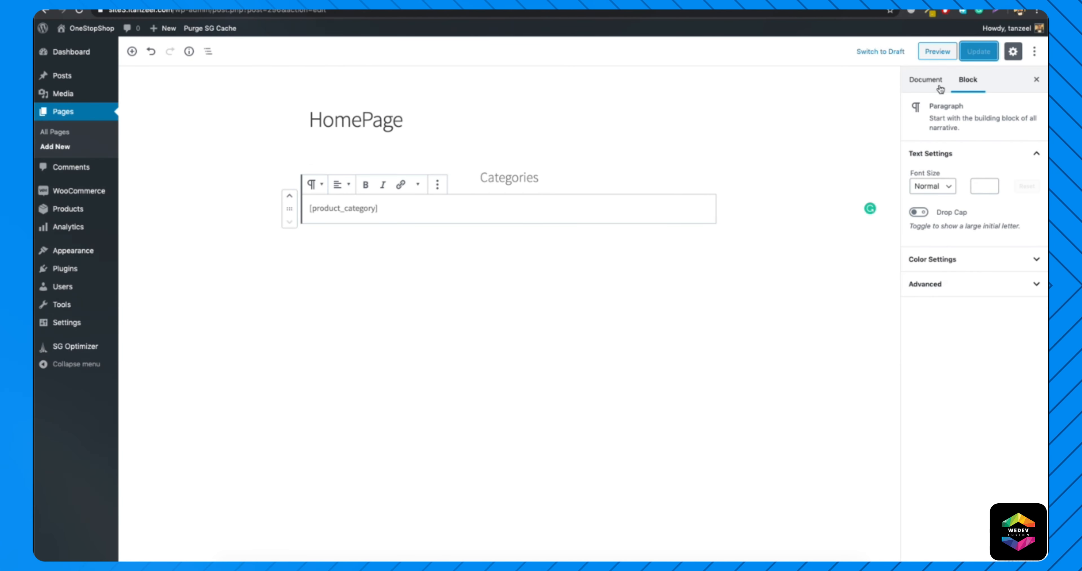
{"action": "left_click", "coordinate": [933, 79]}
{"action": "left_click", "coordinate": [964, 313]}
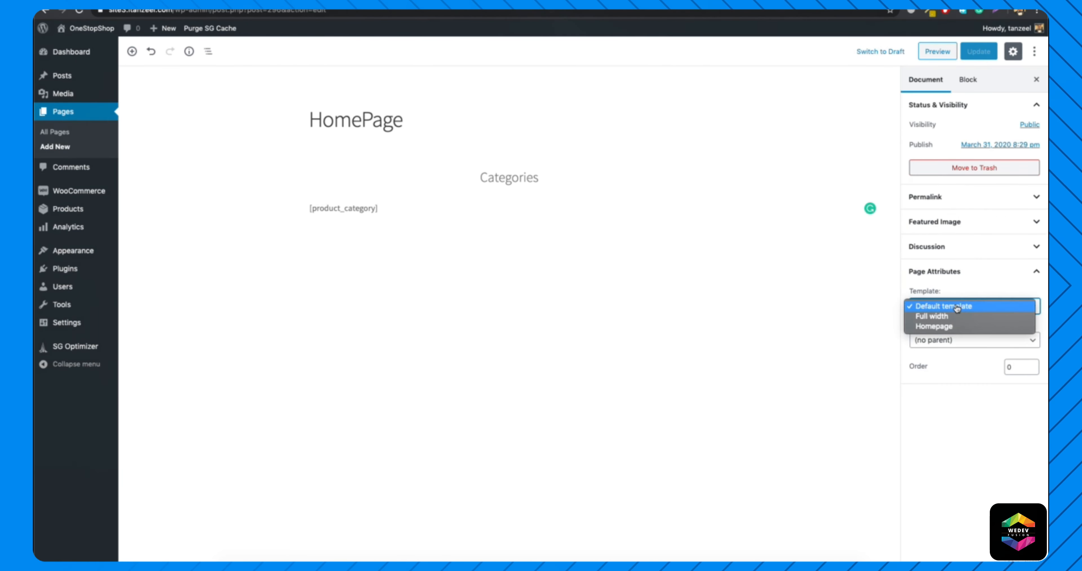
{"action": "left_click", "coordinate": [947, 317]}
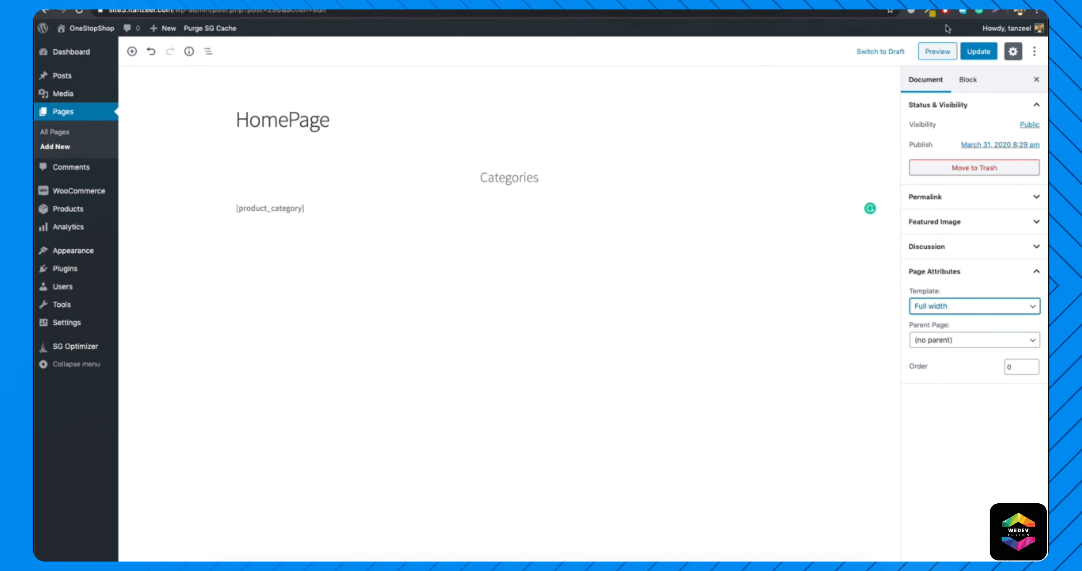
Update the HomePage page with its Full width template and reload the page on the live site.
{"action": "left_click", "coordinate": [979, 51]}
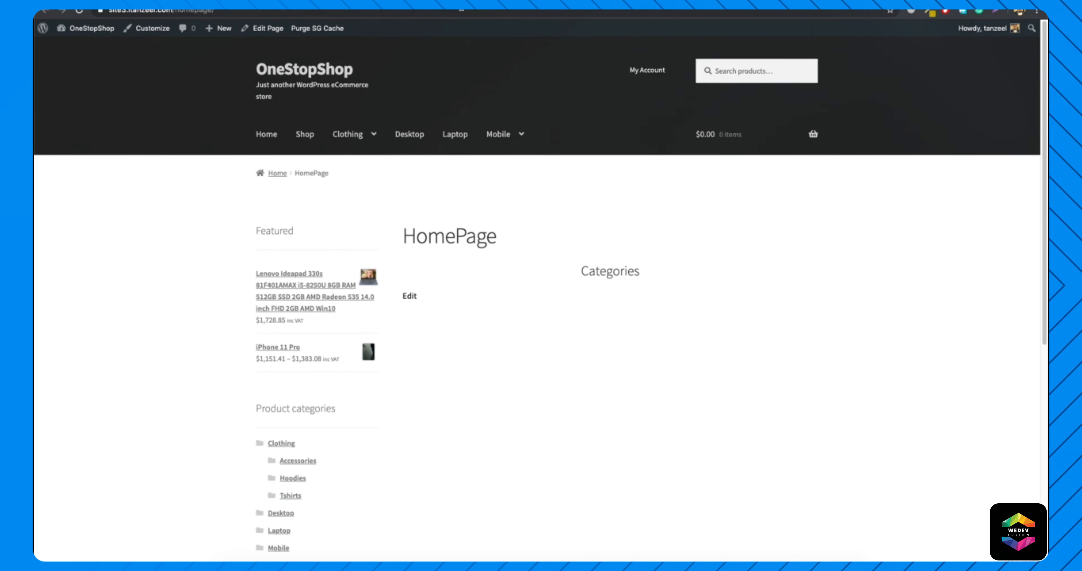
{"action": "key", "text": "super+r"}
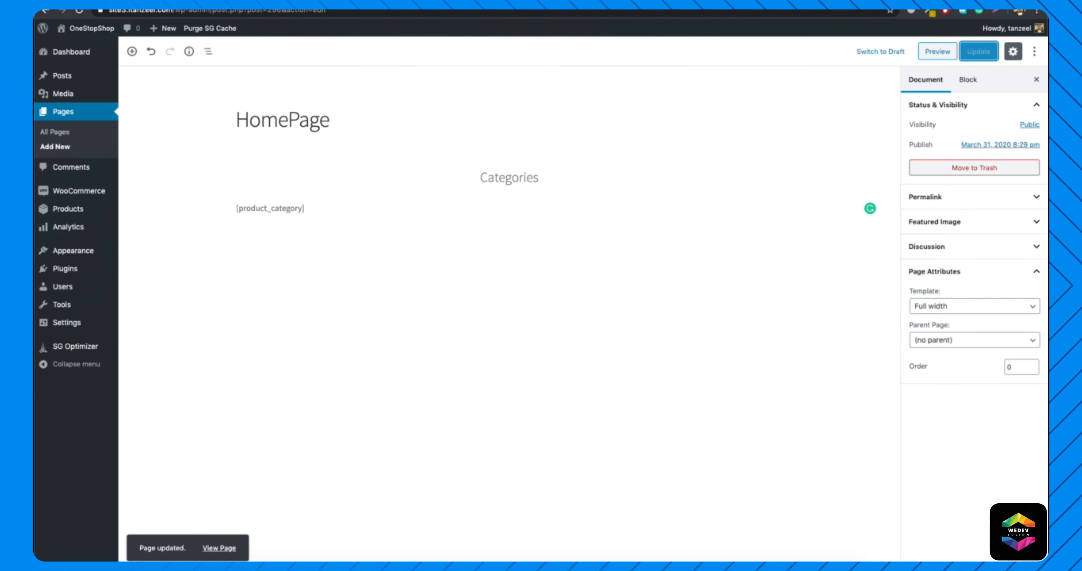
{"action": "left_click", "coordinate": [302, 205]}
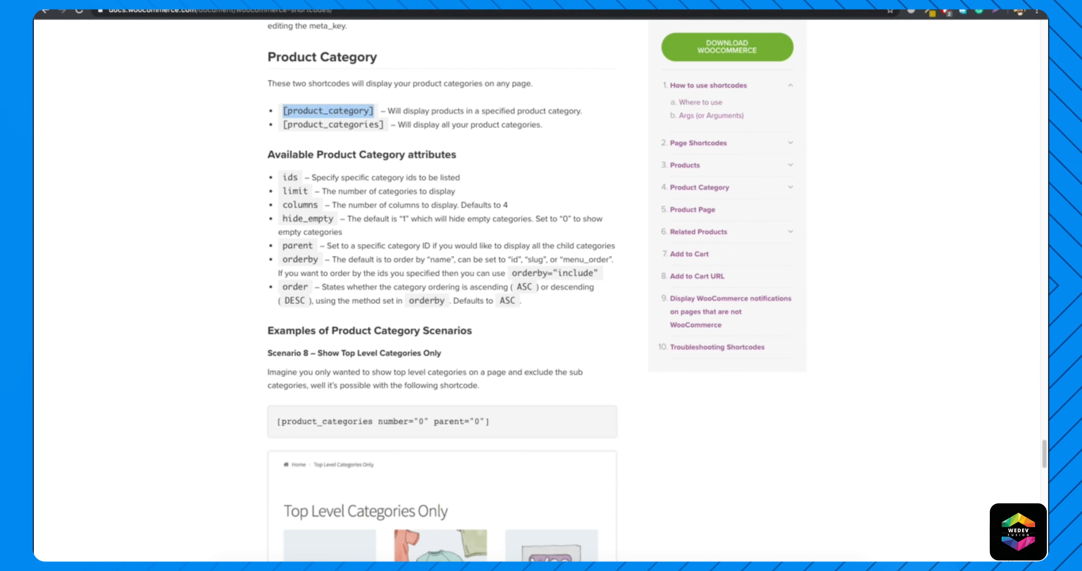
Compare the descriptions of the [product_category] and [product_categories] shortcodes in the documentation.
{"action": "left_click", "coordinate": [392, 128]}
{"action": "left_click_drag", "start_coordinate": [409, 108], "coordinate": [580, 110]}
{"action": "left_click", "coordinate": [582, 110]}
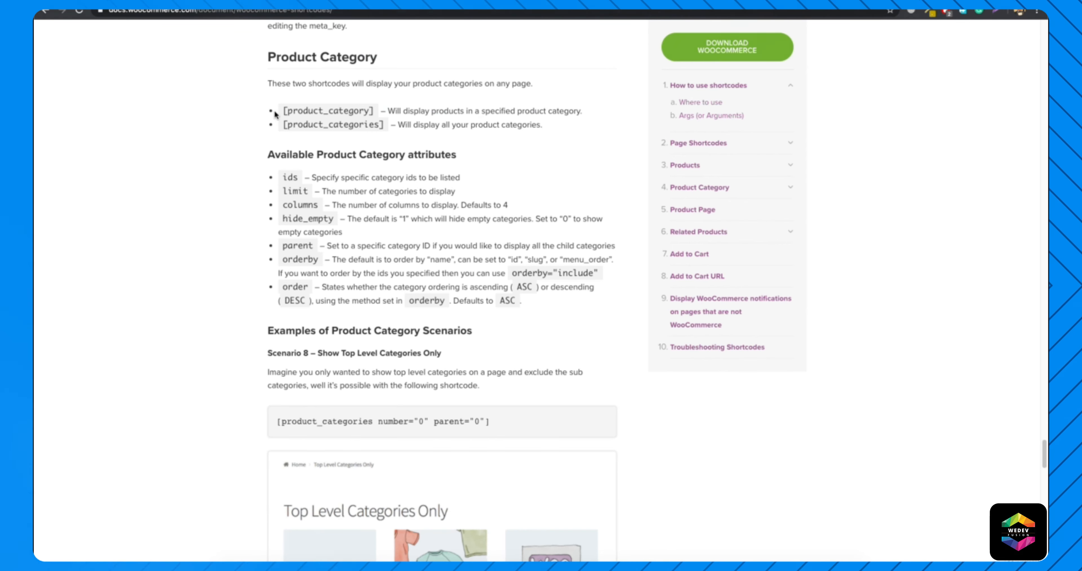
{"action": "left_click_drag", "start_coordinate": [397, 124], "coordinate": [533, 125]}
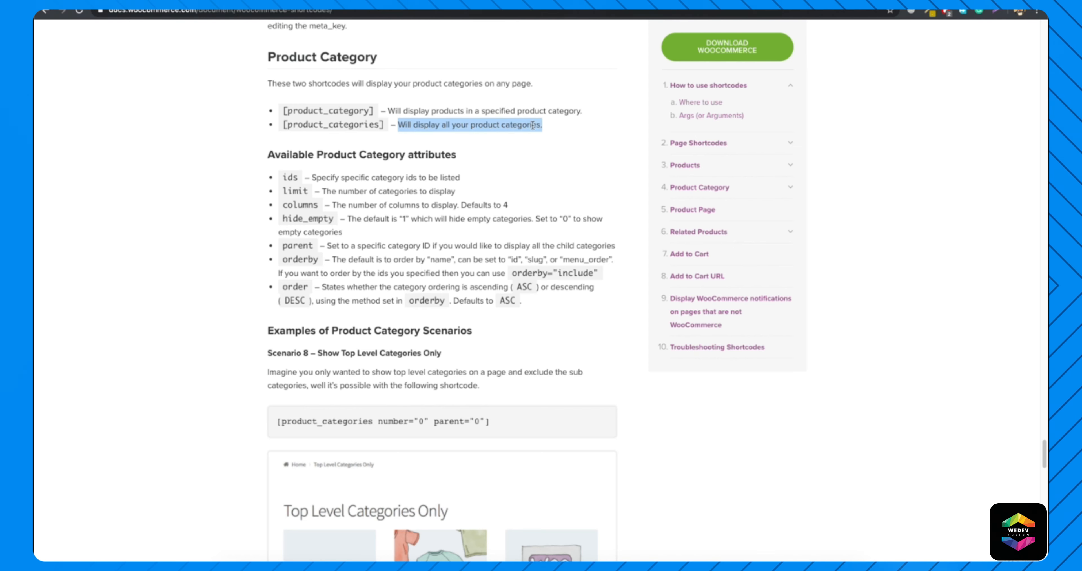
{"action": "left_click", "coordinate": [533, 125]}
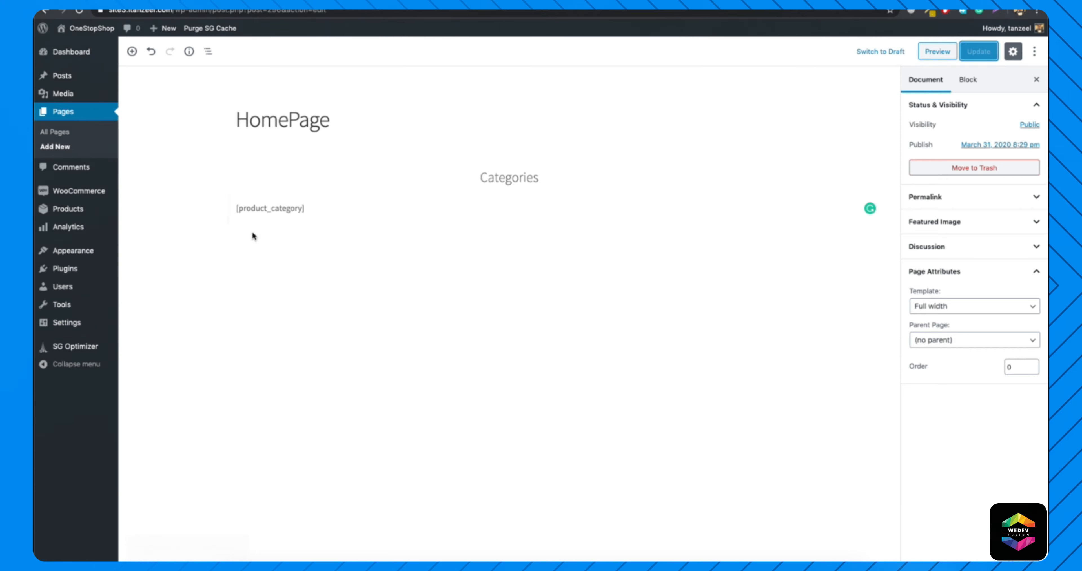
Change the shortcode below the Categories heading to [product_categories] and update the page.
{"action": "left_click", "coordinate": [300, 208]}
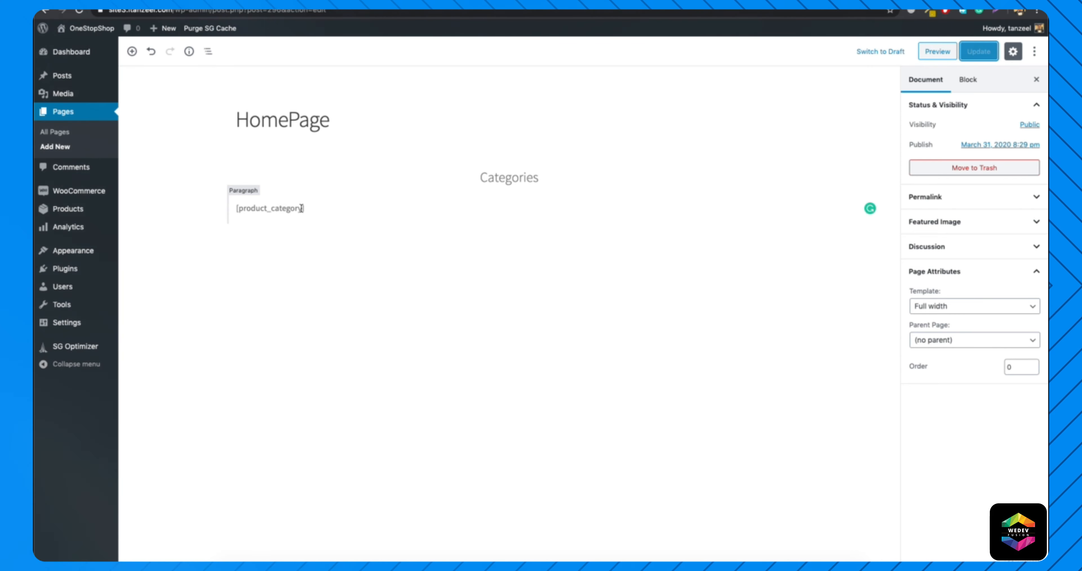
{"action": "key", "text": "BackSpace"}
{"action": "type", "text": "ies"}
{"action": "left_click", "coordinate": [983, 51]}
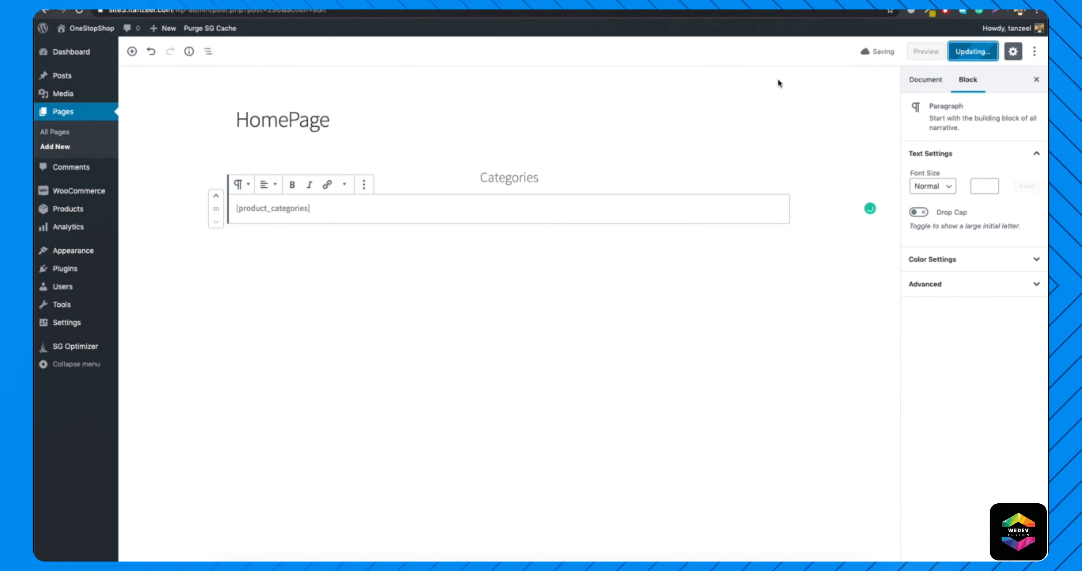
Reload the live HomePage and examine the whole grid of product categories.
{"action": "left_click", "coordinate": [511, 3]}
{"action": "left_click", "coordinate": [511, 14]}
{"action": "key", "text": "Return"}
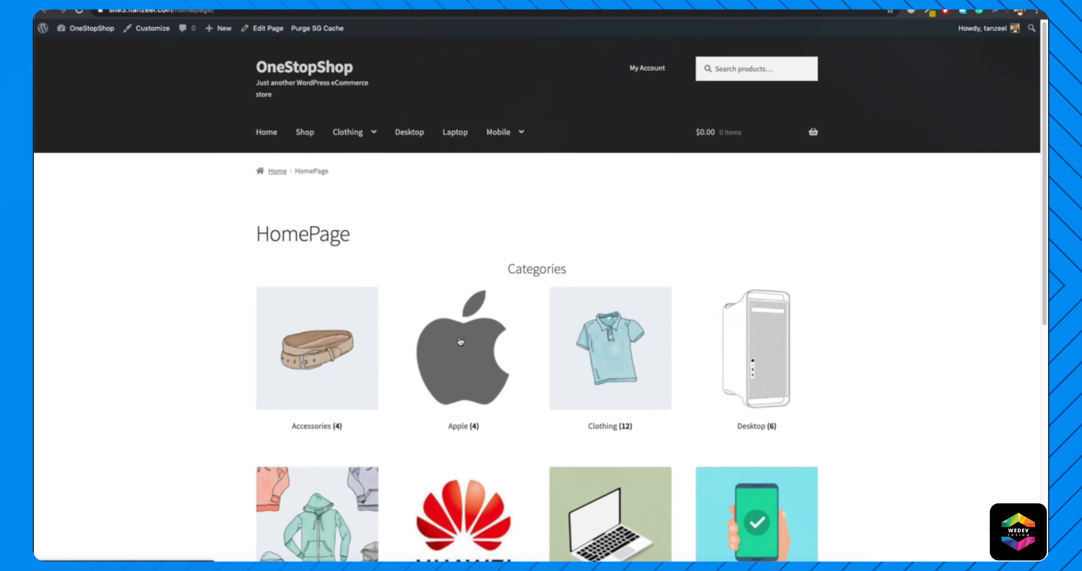
{"action": "scroll", "coordinate": [433, 311], "scroll_direction": "down", "scroll_amount": 10}
{"action": "scroll", "coordinate": [431, 309], "scroll_direction": "up", "scroll_amount": 10}
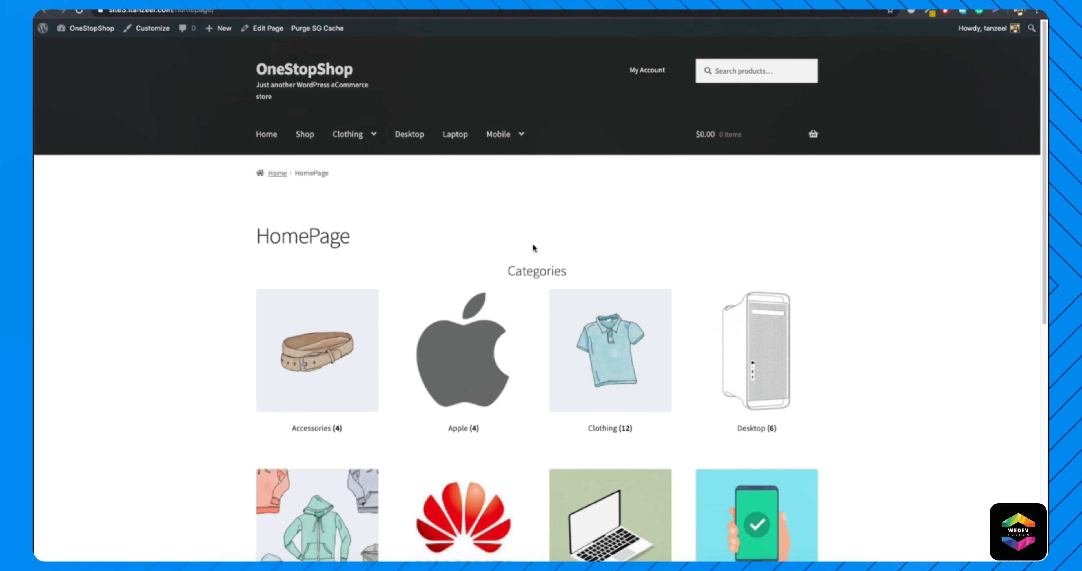
{"action": "scroll", "coordinate": [534, 248], "scroll_direction": "down", "scroll_amount": 5}
{"action": "scroll", "coordinate": [533, 244], "scroll_direction": "up", "scroll_amount": 5}
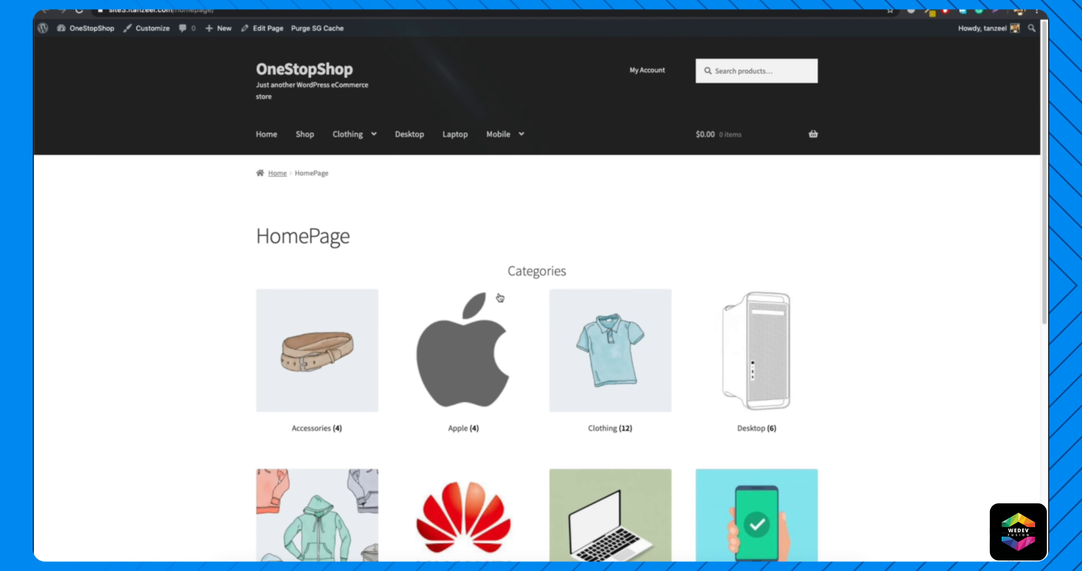
{"action": "scroll", "coordinate": [534, 307], "scroll_direction": "down", "scroll_amount": 6}
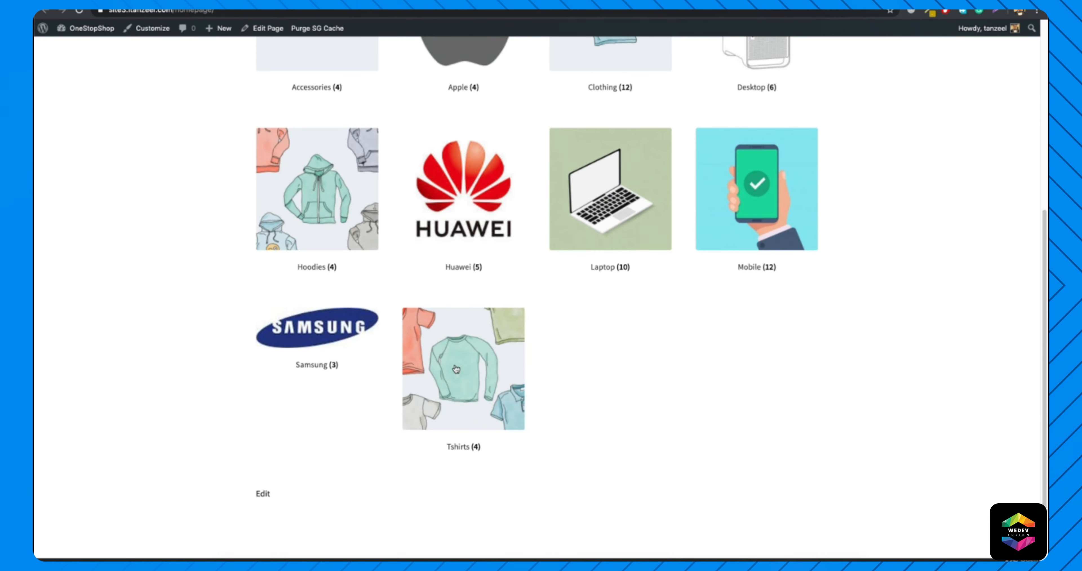
{"action": "scroll", "coordinate": [528, 349], "scroll_direction": "up", "scroll_amount": 5}
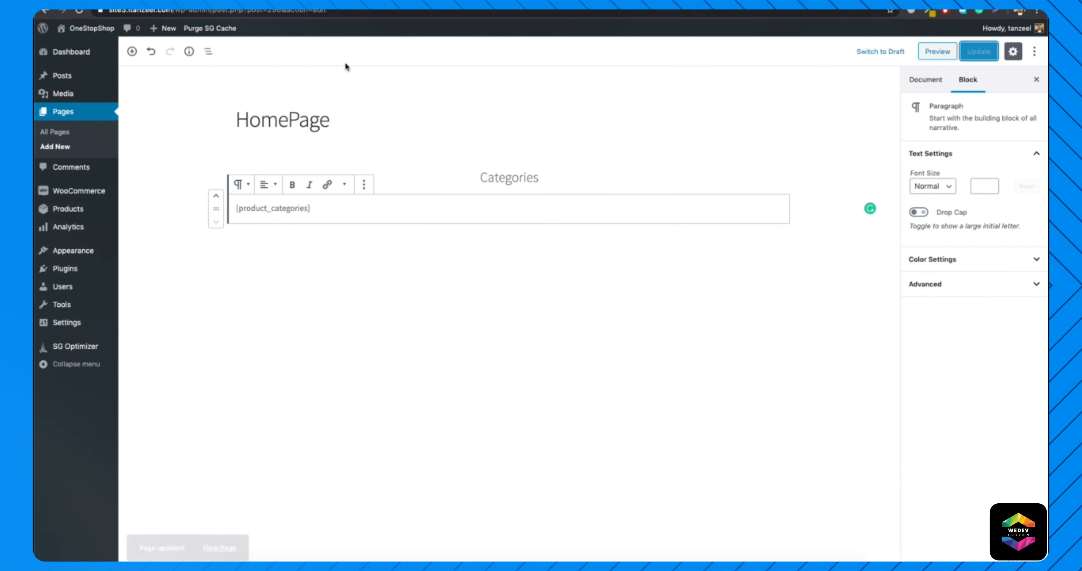
Add the attribute columns="5" to the [product_categories] shortcode and update the page.
{"action": "left_click", "coordinate": [308, 208]}
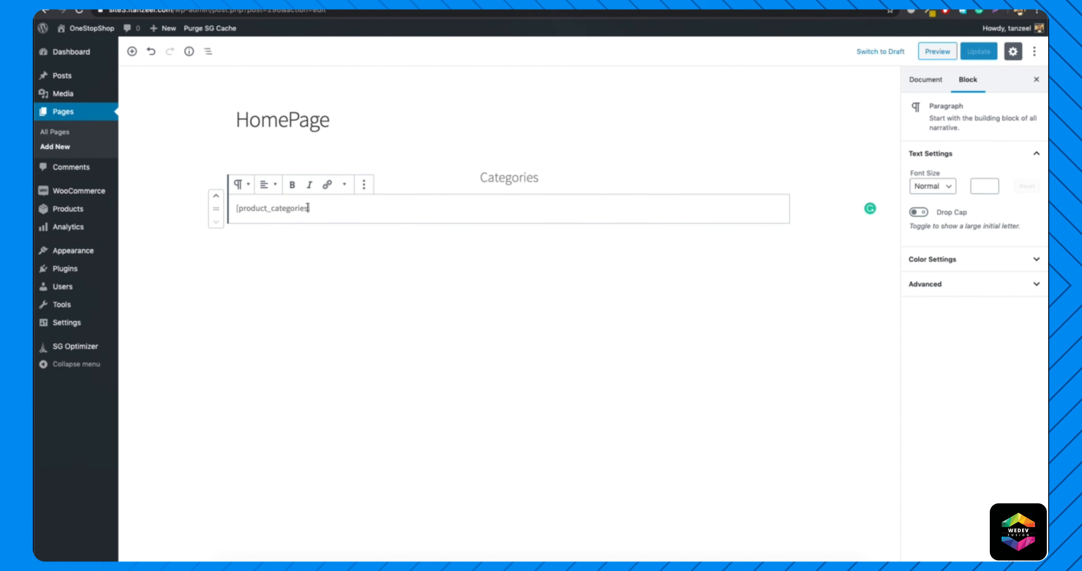
{"action": "type", "text": "c"}
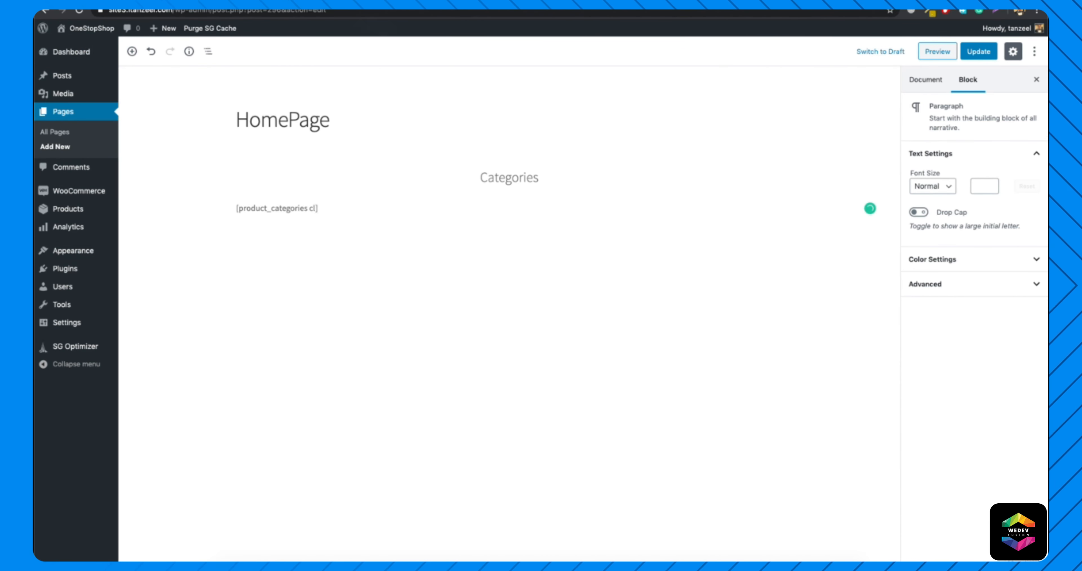
{"action": "type", "text": "olu"}
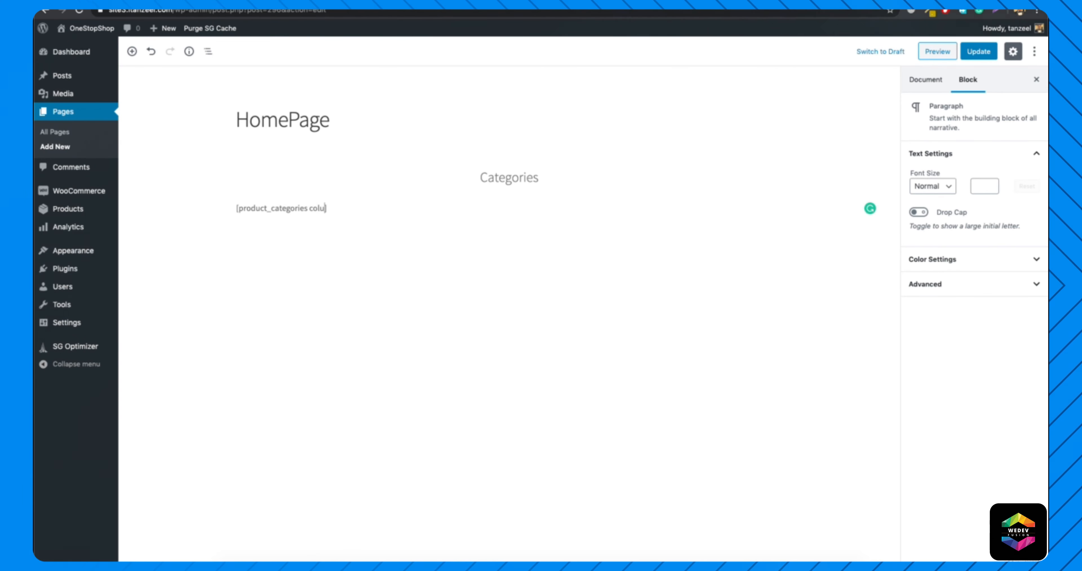
{"action": "type", "text": "mns=\"5"}
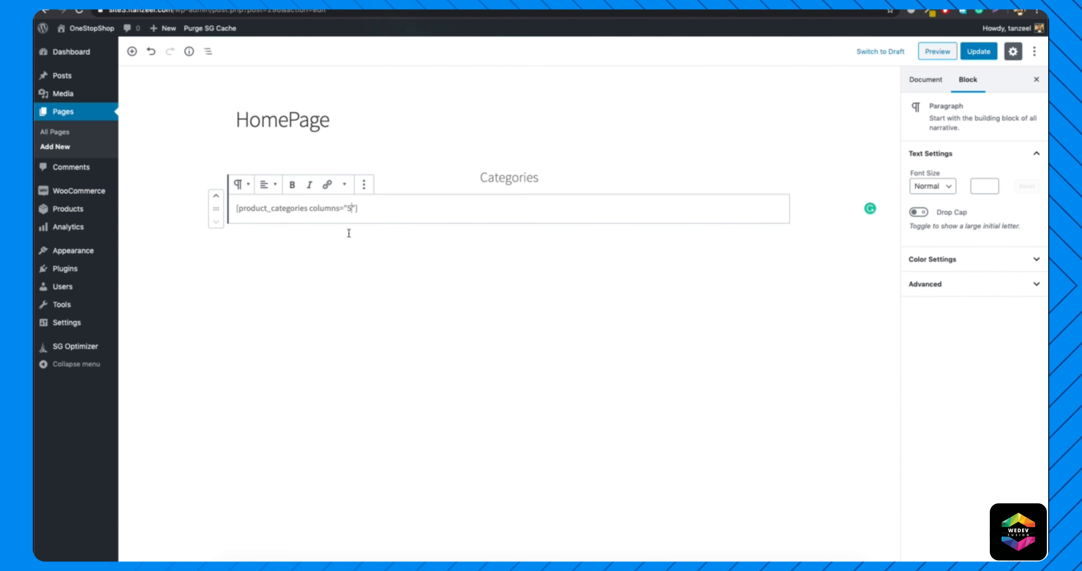
{"action": "left_click", "coordinate": [973, 52]}
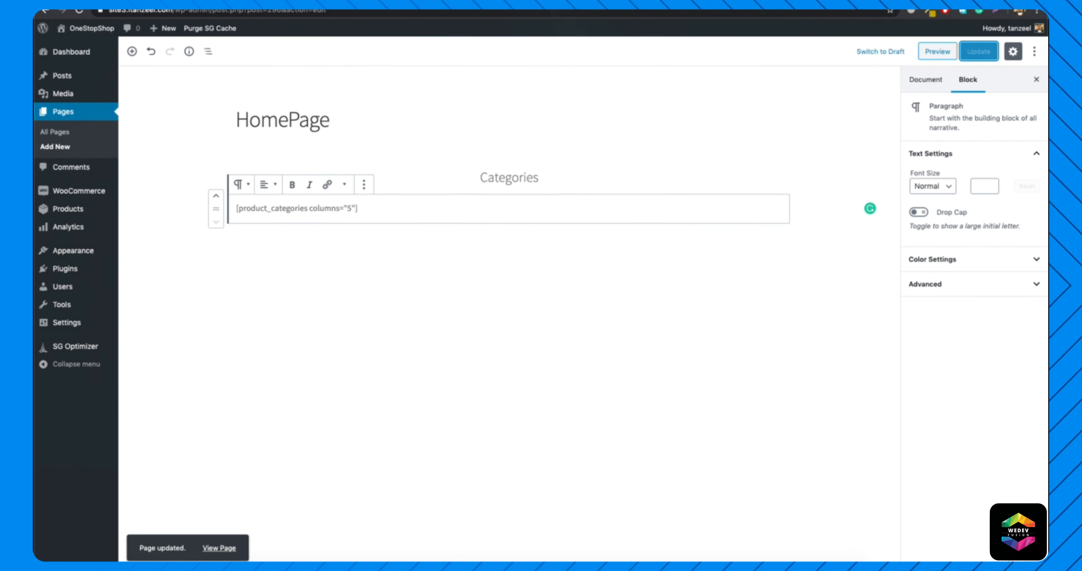
Check the columns attribute in the shortcodes documentation and reload the live HomePage to review the category layout.
{"action": "left_click", "coordinate": [717, 15]}
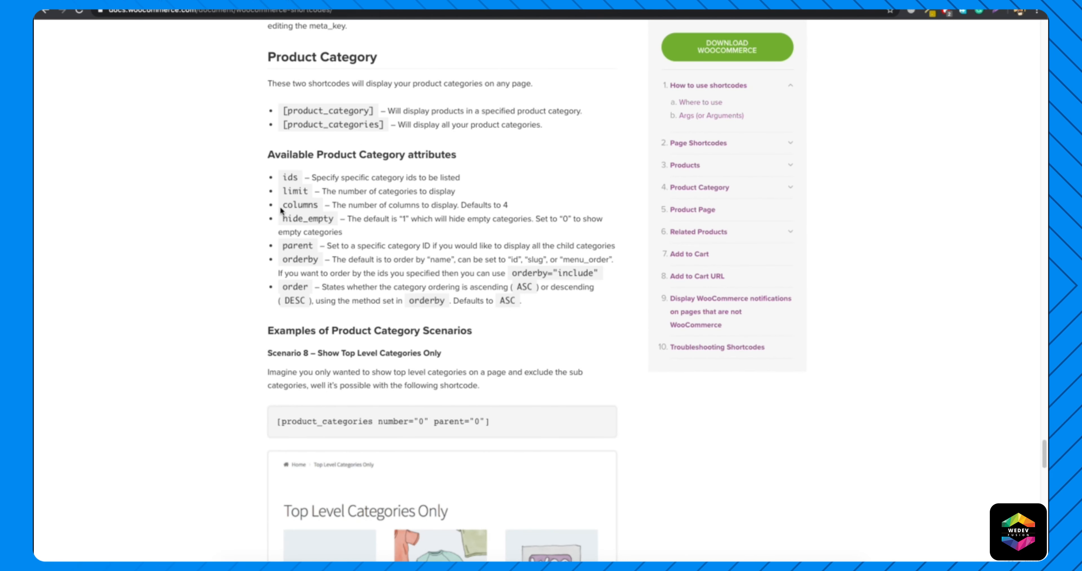
{"action": "left_click_drag", "start_coordinate": [282, 206], "coordinate": [323, 206]}
{"action": "left_click", "coordinate": [384, 204]}
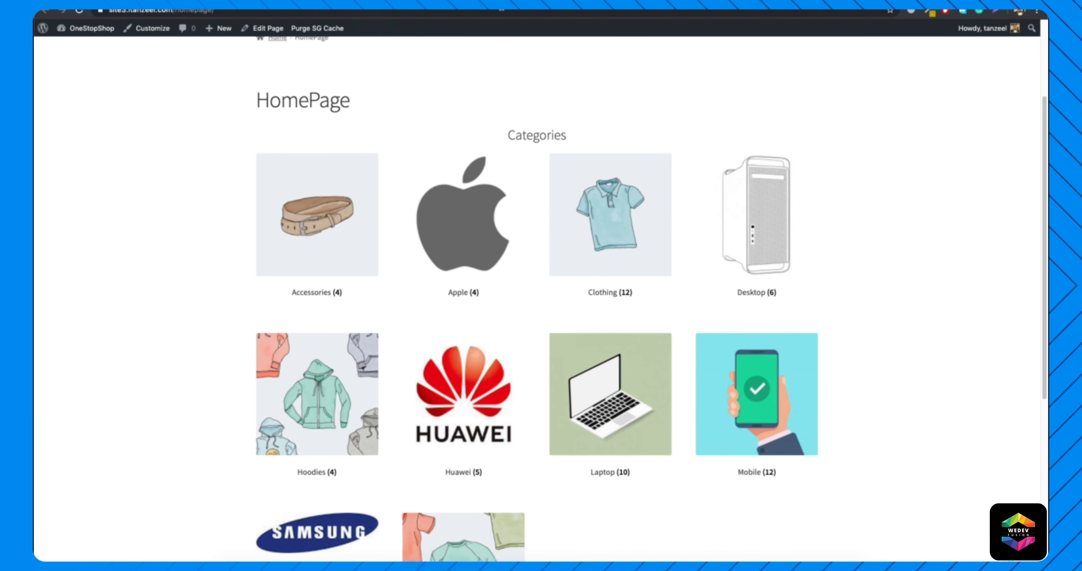
{"action": "key", "text": "Return"}
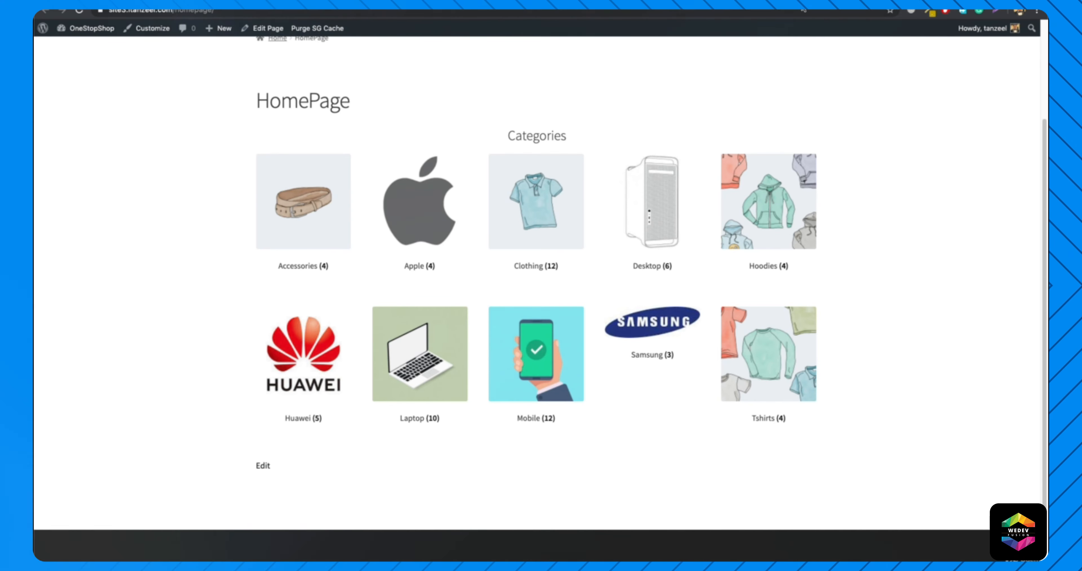
Look up the limit attribute among the product category attributes in the documentation.
{"action": "left_click", "coordinate": [811, 3]}
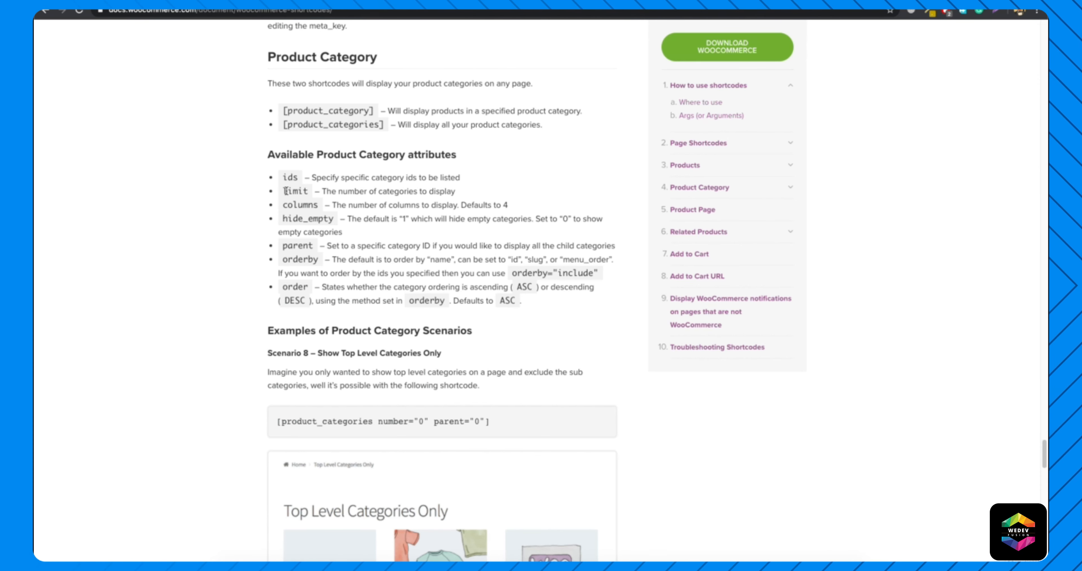
{"action": "left_click_drag", "start_coordinate": [282, 191], "coordinate": [316, 192]}
{"action": "left_click", "coordinate": [317, 188]}
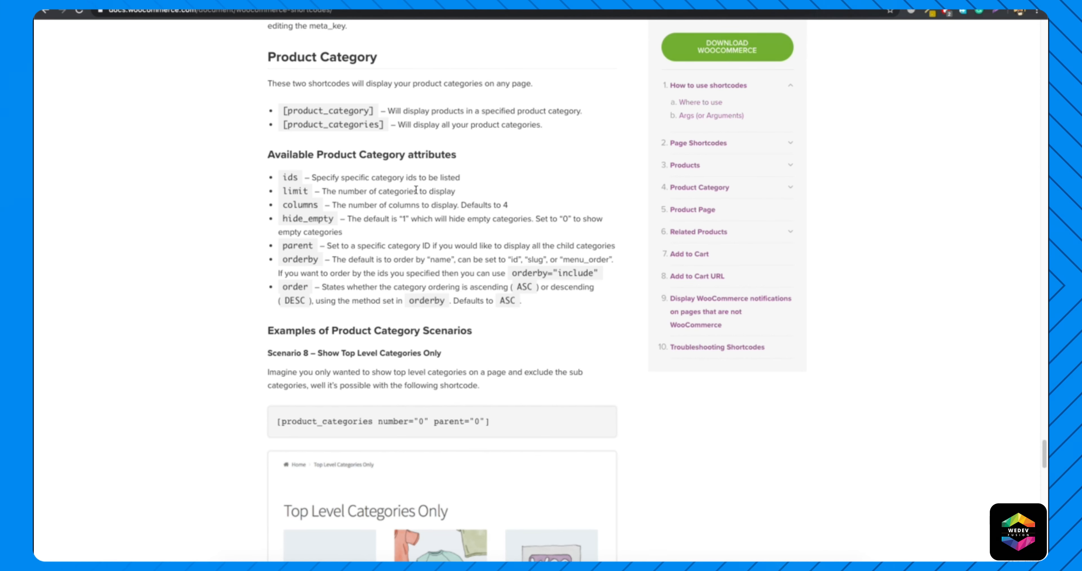
Add limit="5" after the columns attribute in the product categories shortcode and update the page.
{"action": "left_click", "coordinate": [504, 4]}
{"action": "left_click", "coordinate": [356, 206]}
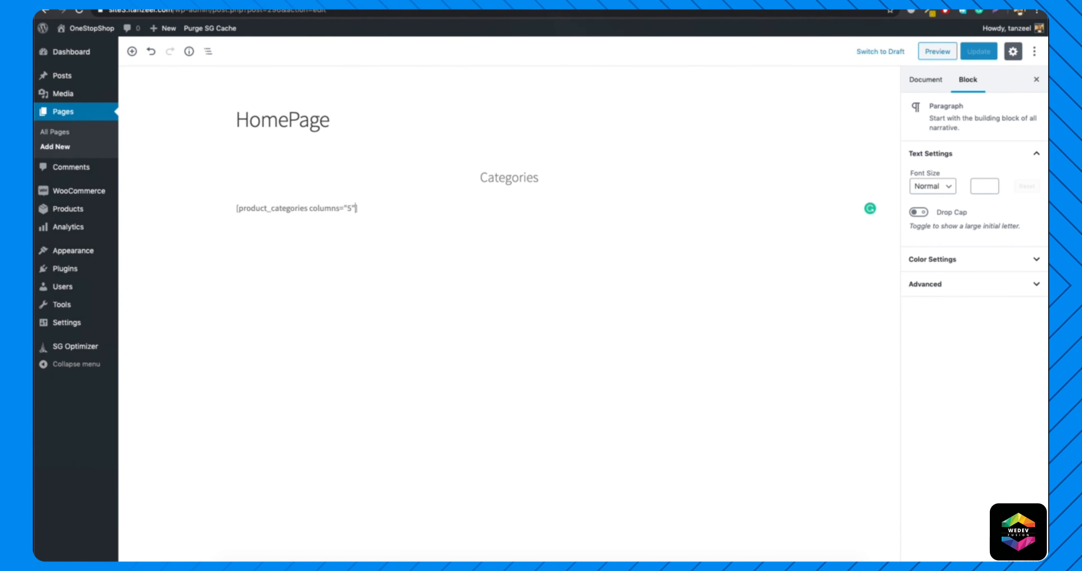
{"action": "type", "text": "limit"}
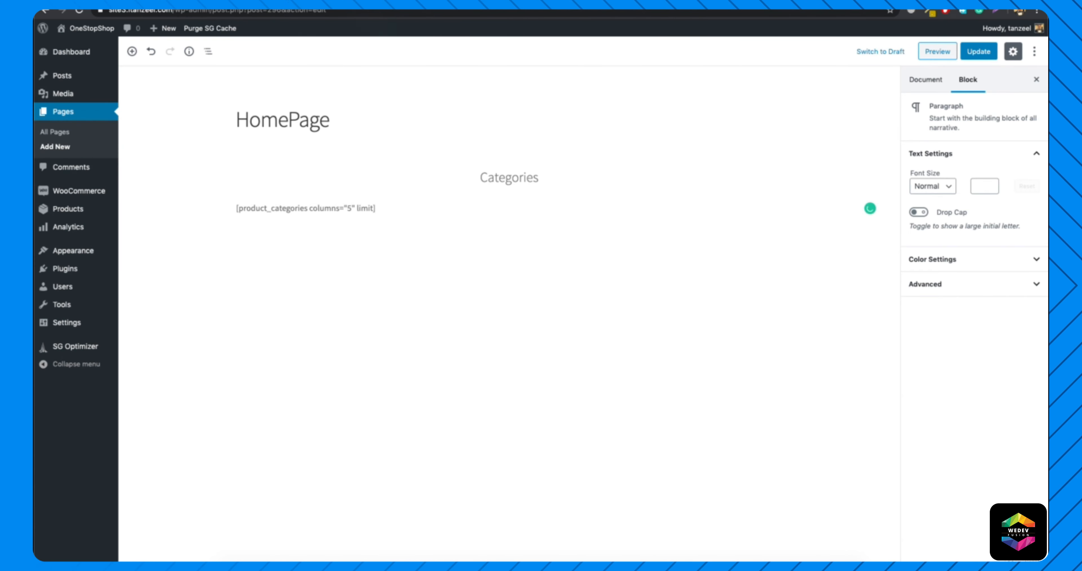
{"action": "type", "text": "=\"\""}
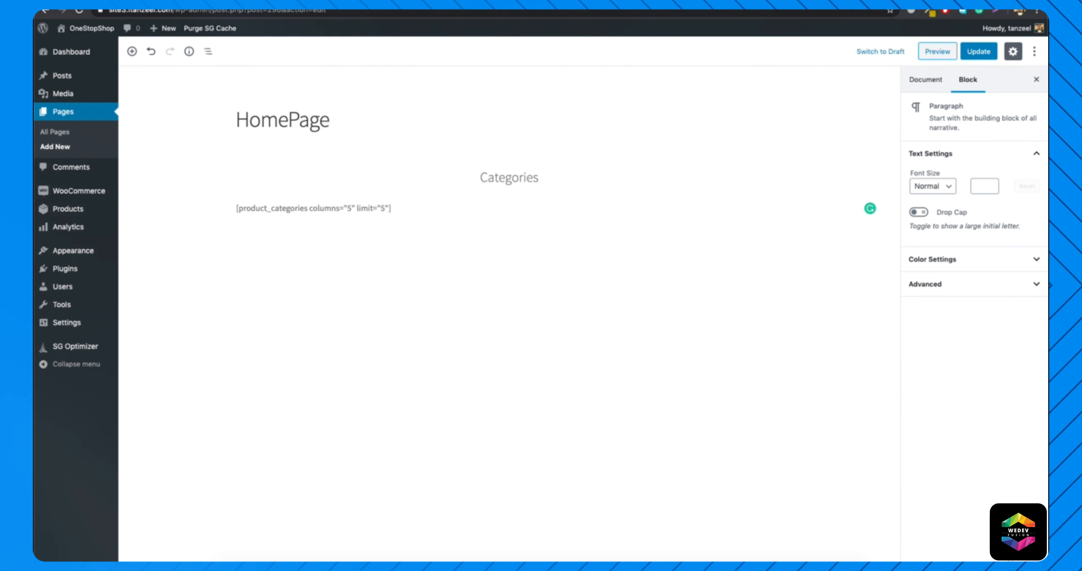
{"action": "left_click", "coordinate": [974, 56]}
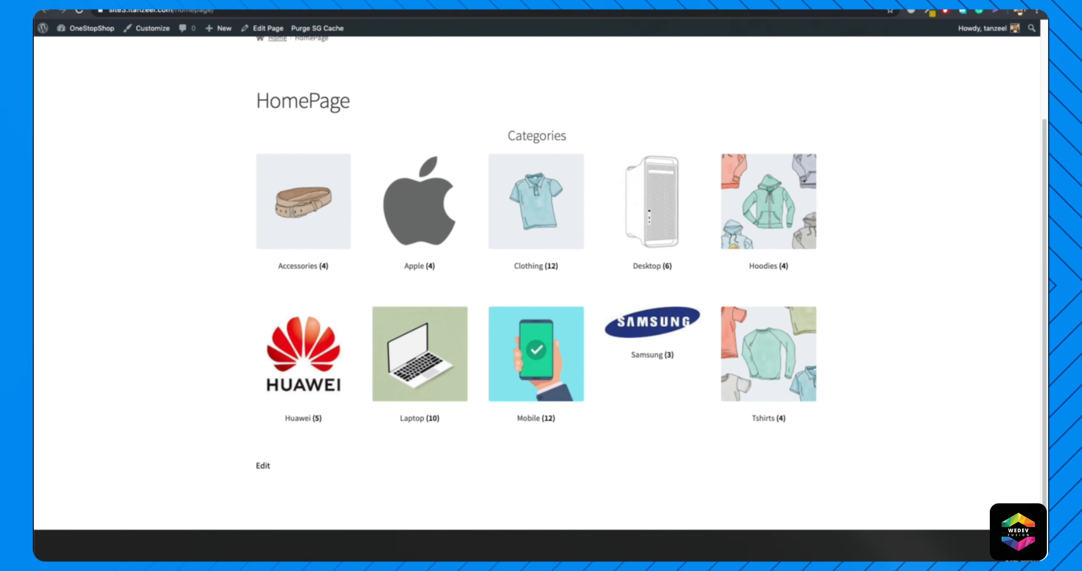
Reload the live HomePage and compare the displayed categories with those in the store's navigation menu.
{"action": "left_click", "coordinate": [161, 11]}
{"action": "key", "text": "Return"}
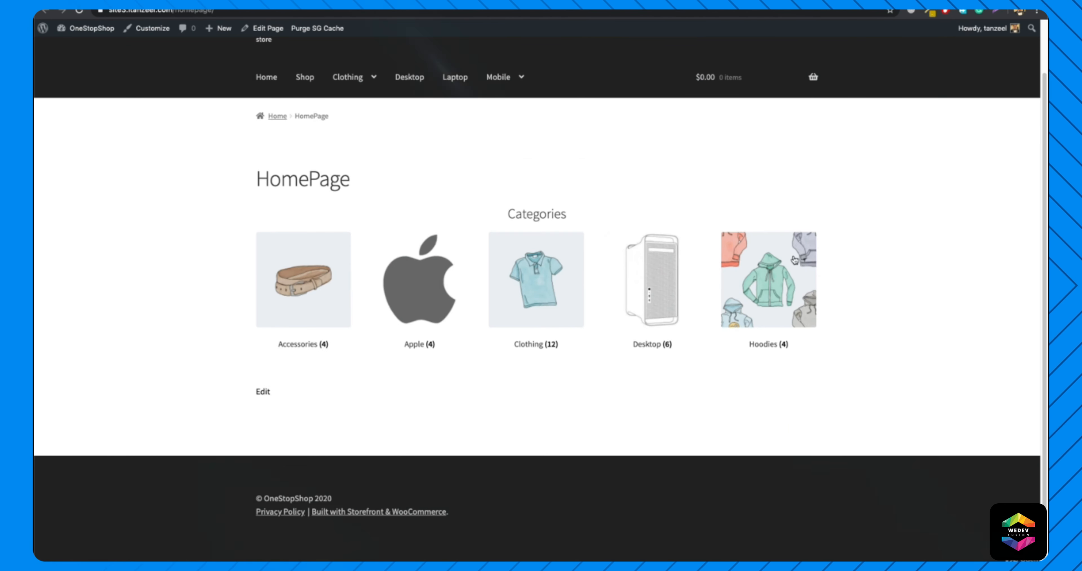
{"action": "mouse_move", "coordinate": [344, 84]}
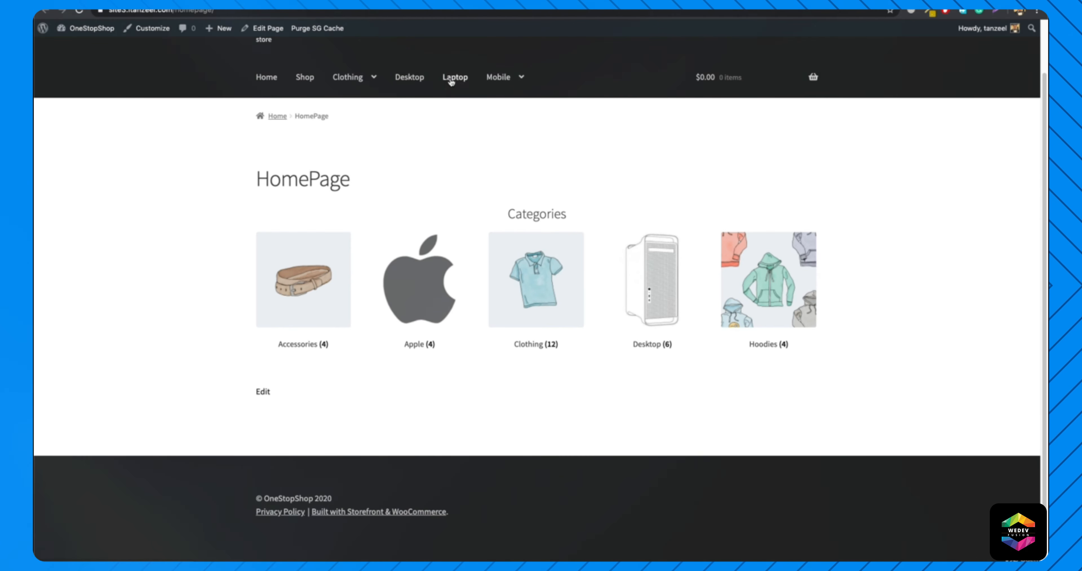
{"action": "mouse_move", "coordinate": [495, 79]}
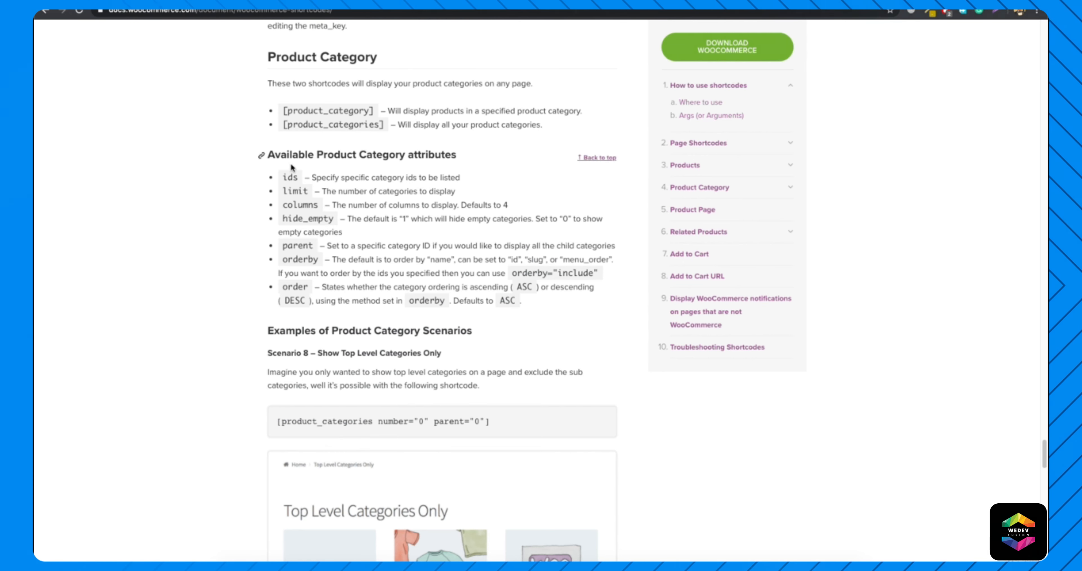
Check the ids attribute in the documentation, and open the product categories list in a new tab at the Desktop category.
{"action": "left_click_drag", "start_coordinate": [282, 177], "coordinate": [460, 176]}
{"action": "left_click", "coordinate": [354, 178]}
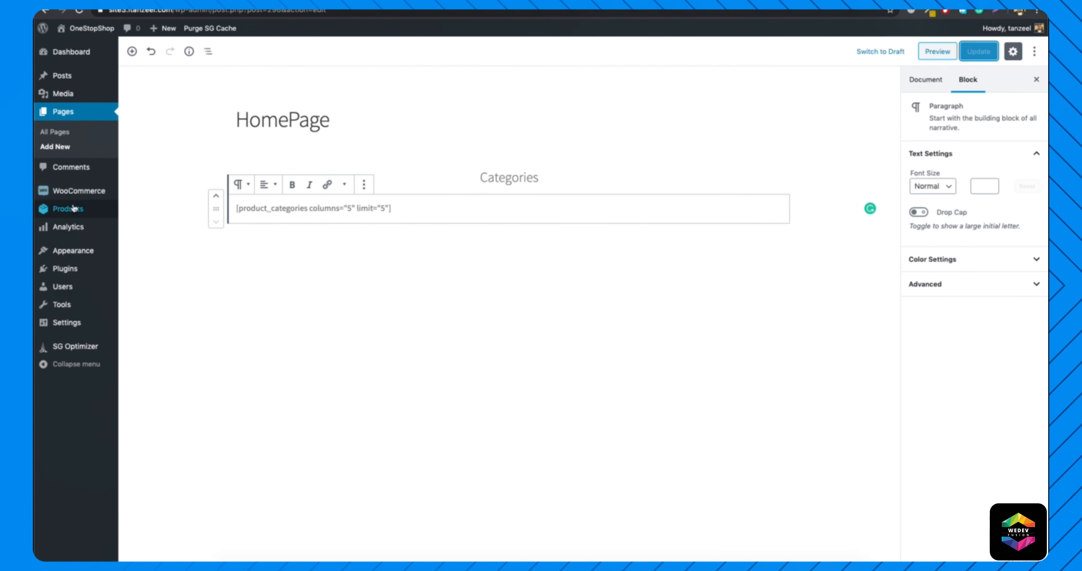
{"action": "mouse_move", "coordinate": [70, 204]}
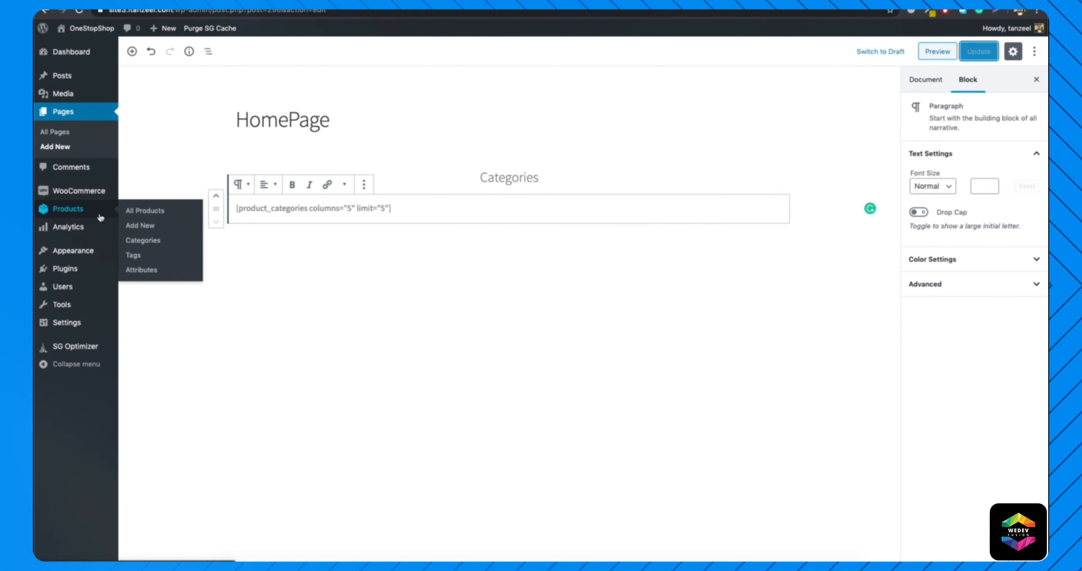
{"action": "right_click", "coordinate": [145, 240]}
{"action": "left_click", "coordinate": [177, 247]}
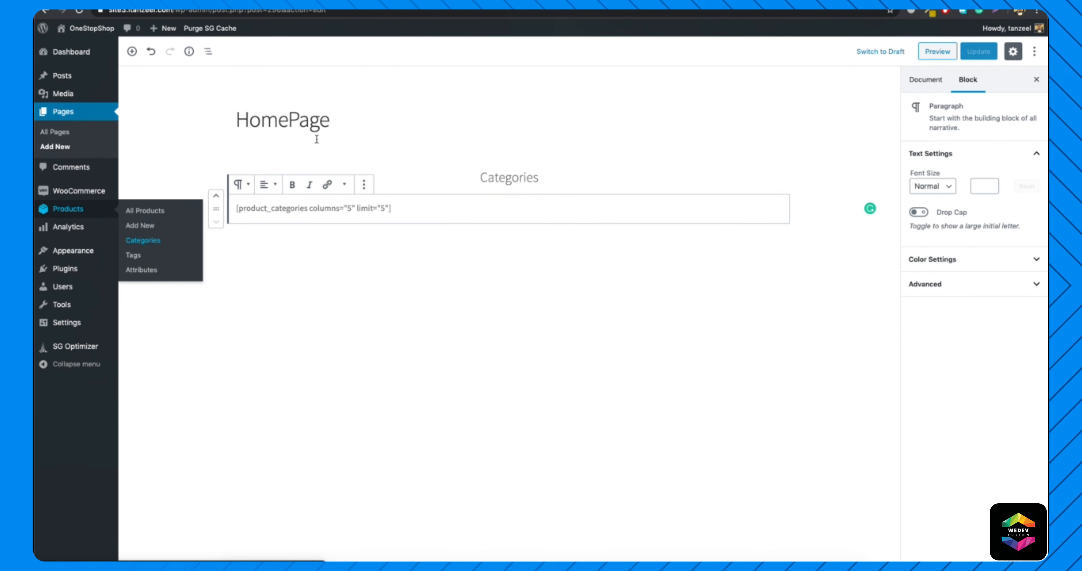
{"action": "left_click", "coordinate": [369, 1]}
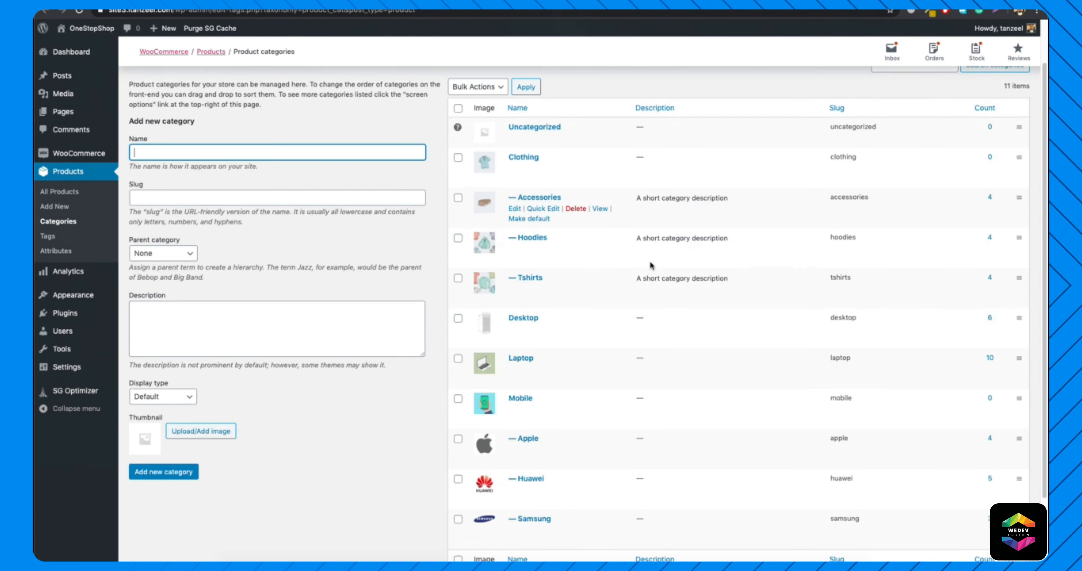
{"action": "scroll", "coordinate": [601, 252], "scroll_direction": "down", "scroll_amount": 3}
{"action": "scroll", "coordinate": [601, 210], "scroll_direction": "down", "scroll_amount": 1}
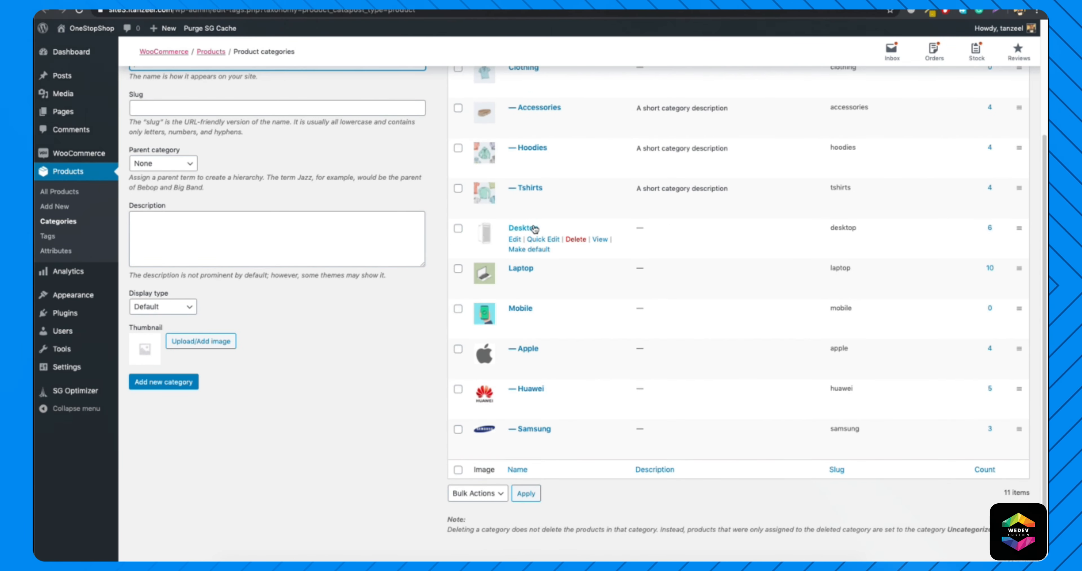
Open the Desktop category for editing, find its tag ID in the address, and start an ids attribute after the limit in the categories shortcode.
{"action": "left_click", "coordinate": [513, 240]}
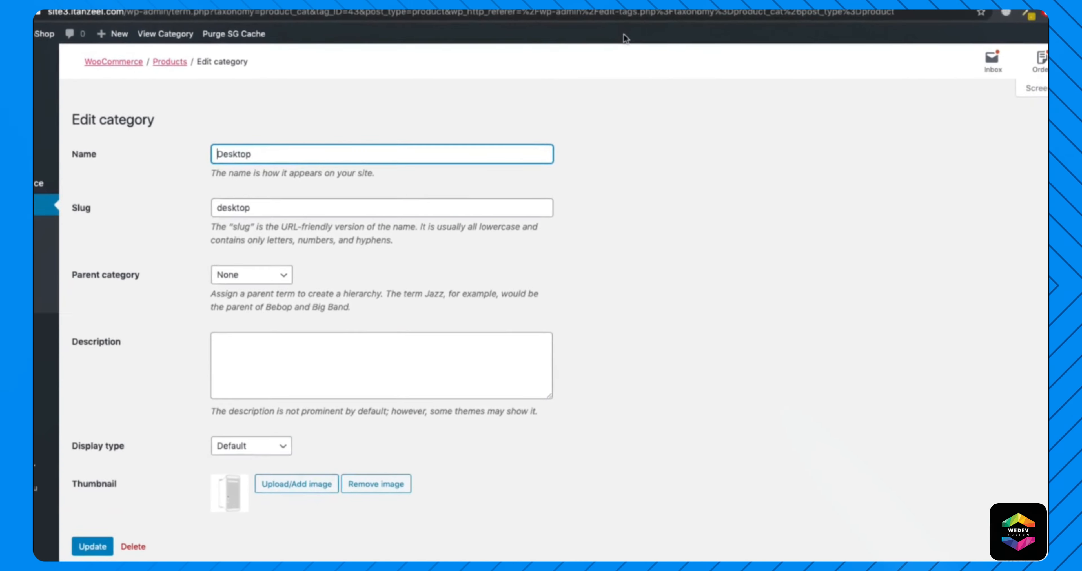
{"action": "left_click", "coordinate": [341, 14]}
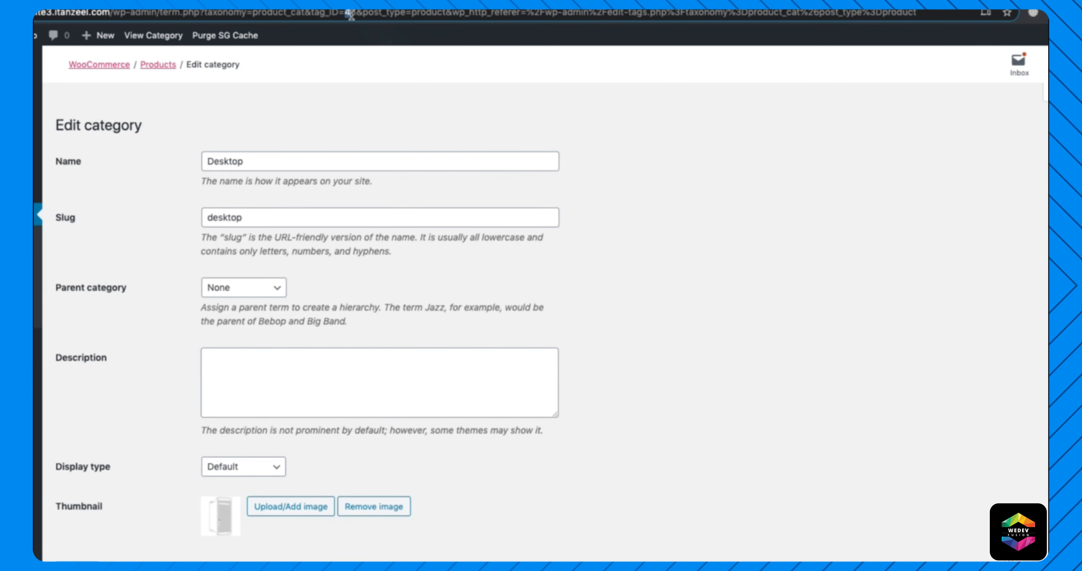
{"action": "double_click", "coordinate": [353, 12]}
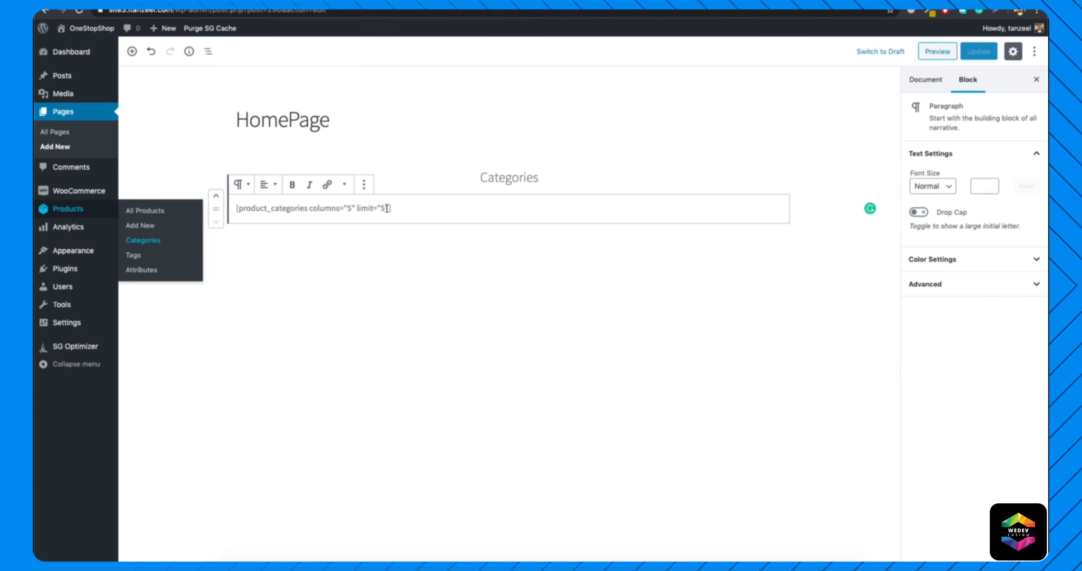
{"action": "type", "text": "i"}
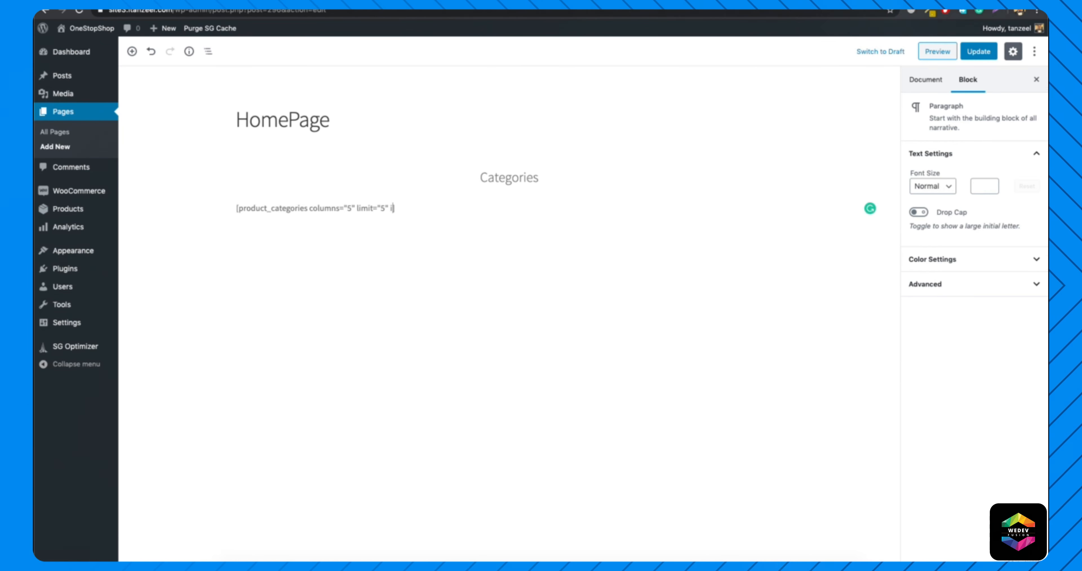
{"action": "type", "text": "ds=\""}
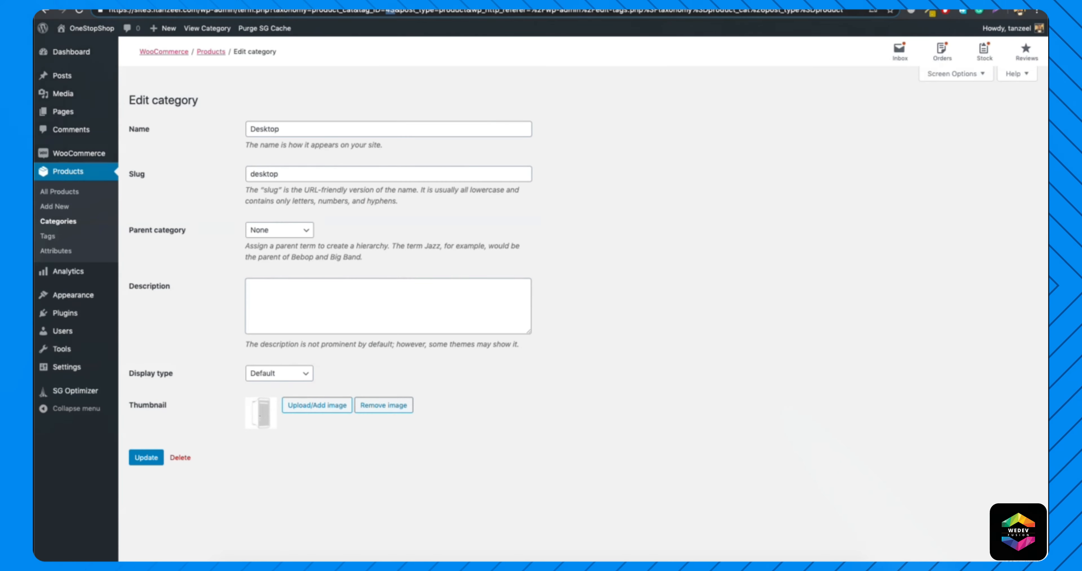
Look up the other category IDs, complete the attribute as ids="43,45,46,42,50" in the shortcode, and update the page.
{"action": "left_click", "coordinate": [58, 222]}
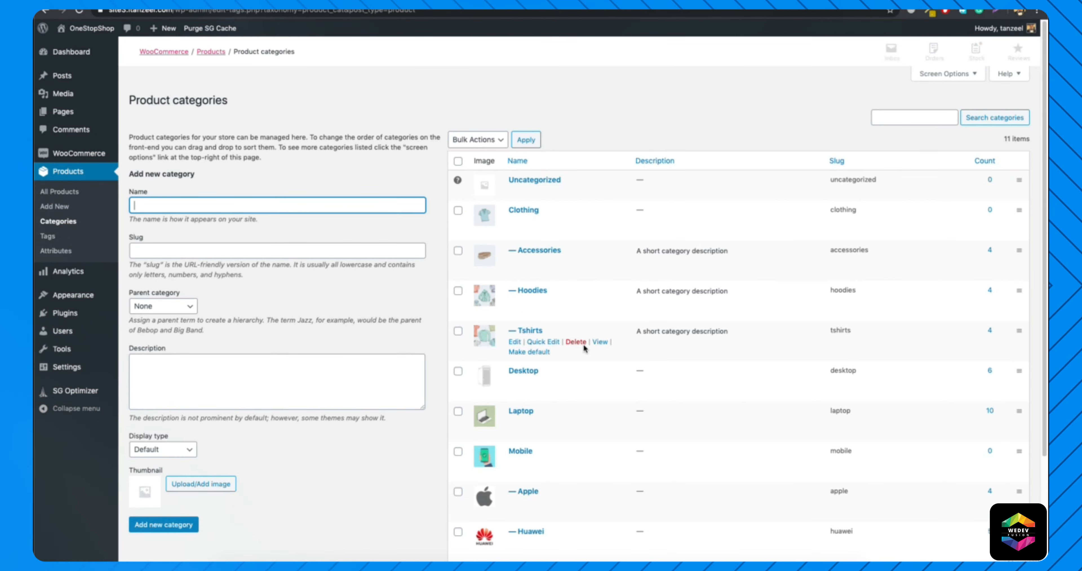
{"action": "scroll", "coordinate": [525, 325], "scroll_direction": "down", "scroll_amount": 2}
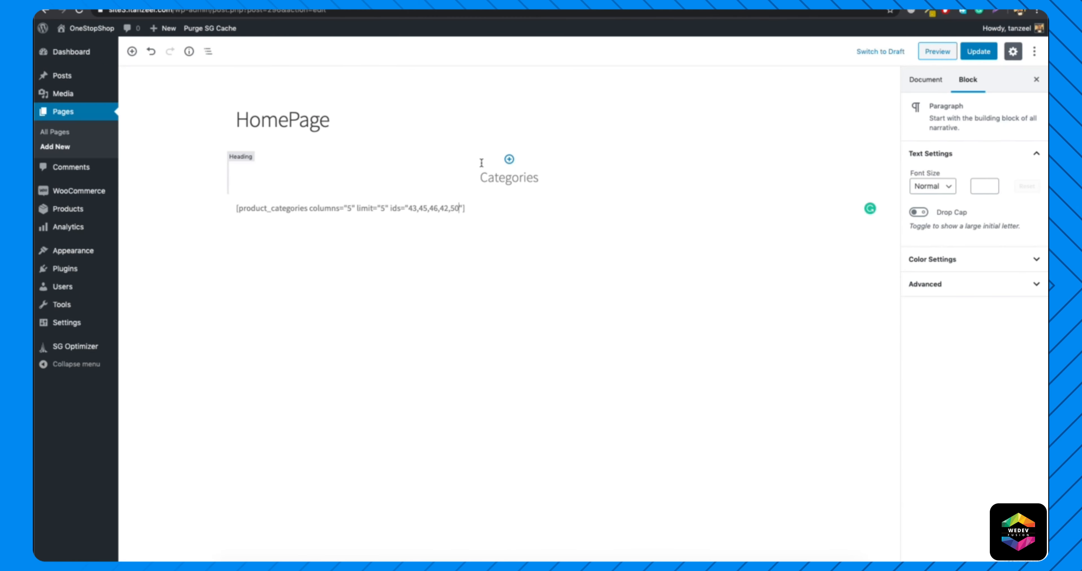
{"action": "left_click", "coordinate": [453, 203]}
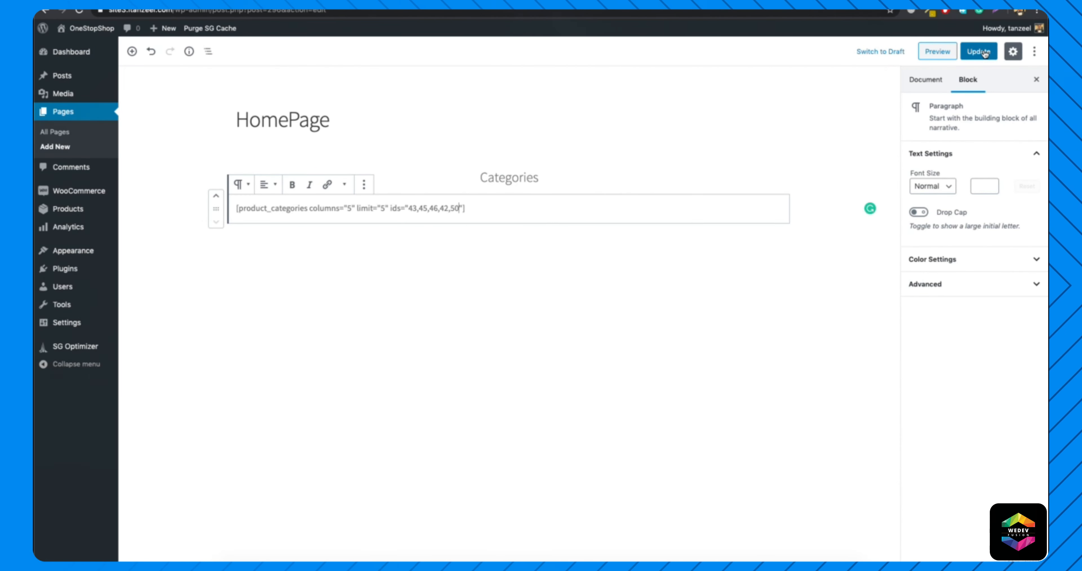
{"action": "left_click", "coordinate": [984, 52]}
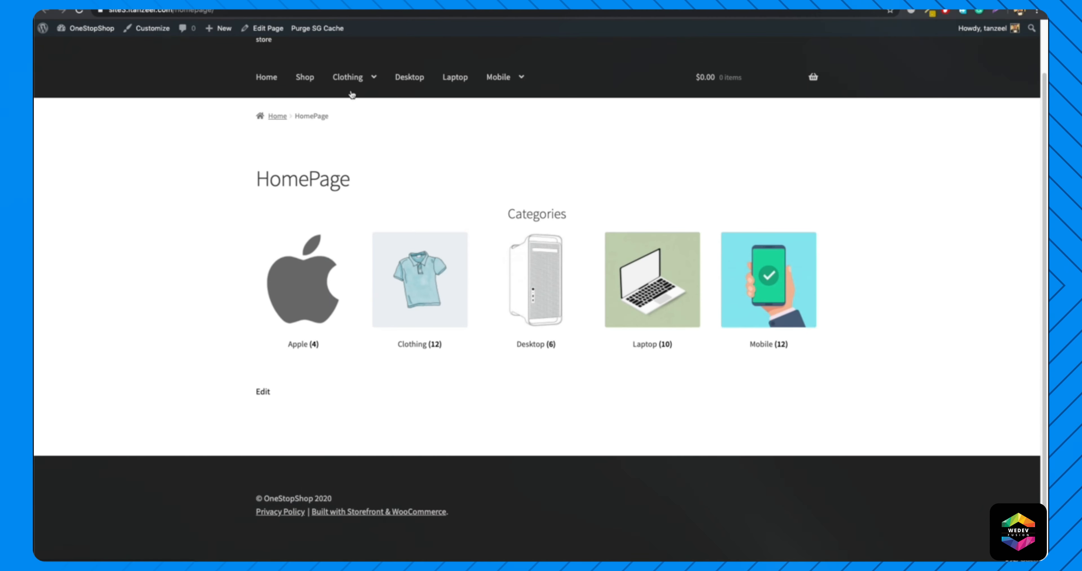
Compare the categories on the live HomePage with the navigation menu, and view the New In section of the store's front page.
{"action": "mouse_move", "coordinate": [497, 117]}
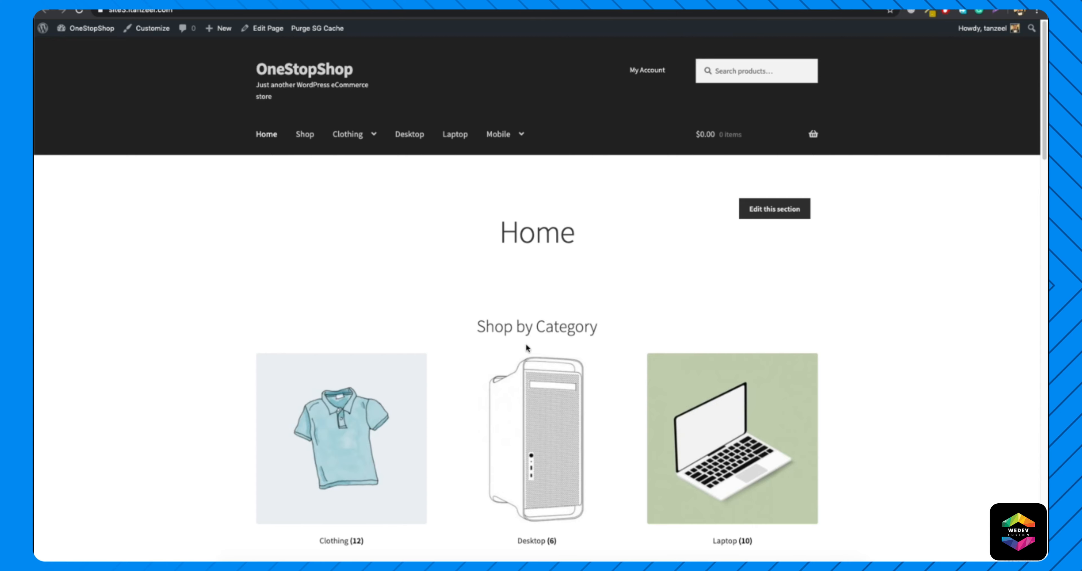
{"action": "scroll", "coordinate": [517, 348], "scroll_direction": "down", "scroll_amount": 5}
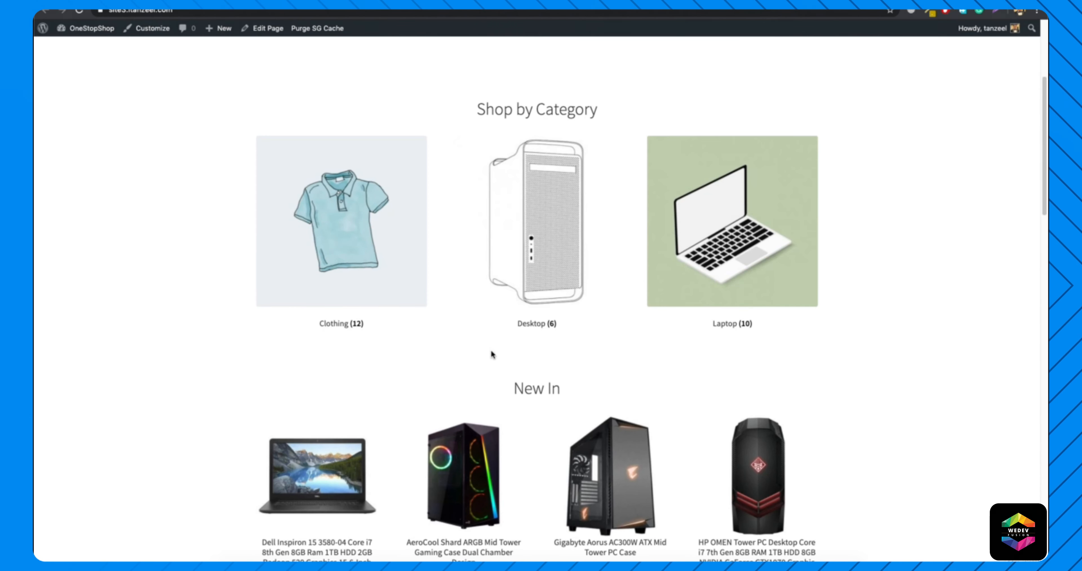
{"action": "scroll", "coordinate": [491, 351], "scroll_direction": "down", "scroll_amount": 4}
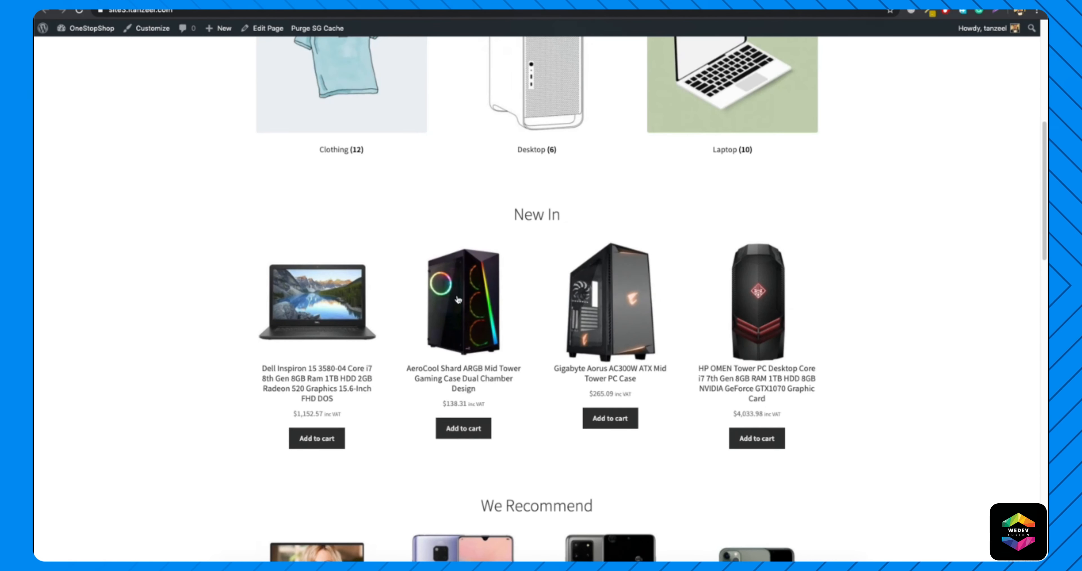
{"action": "left_click_drag", "start_coordinate": [500, 221], "coordinate": [577, 215]}
{"action": "left_click", "coordinate": [595, 220]}
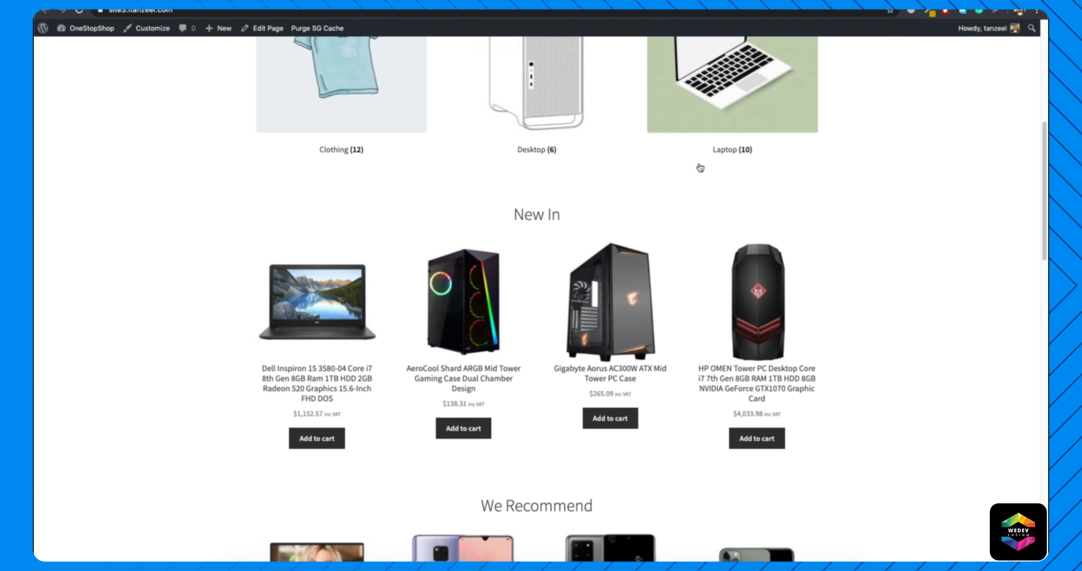
Open the Products section of the WooCommerce shortcode documentation and copy the [products] shortcode.
{"action": "left_click", "coordinate": [937, 1]}
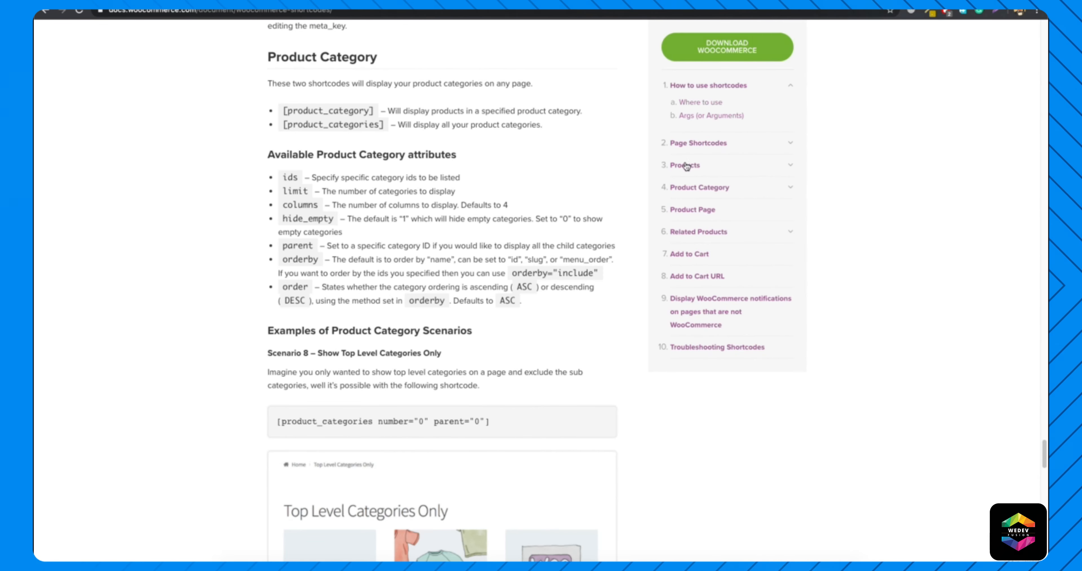
{"action": "left_click", "coordinate": [698, 166]}
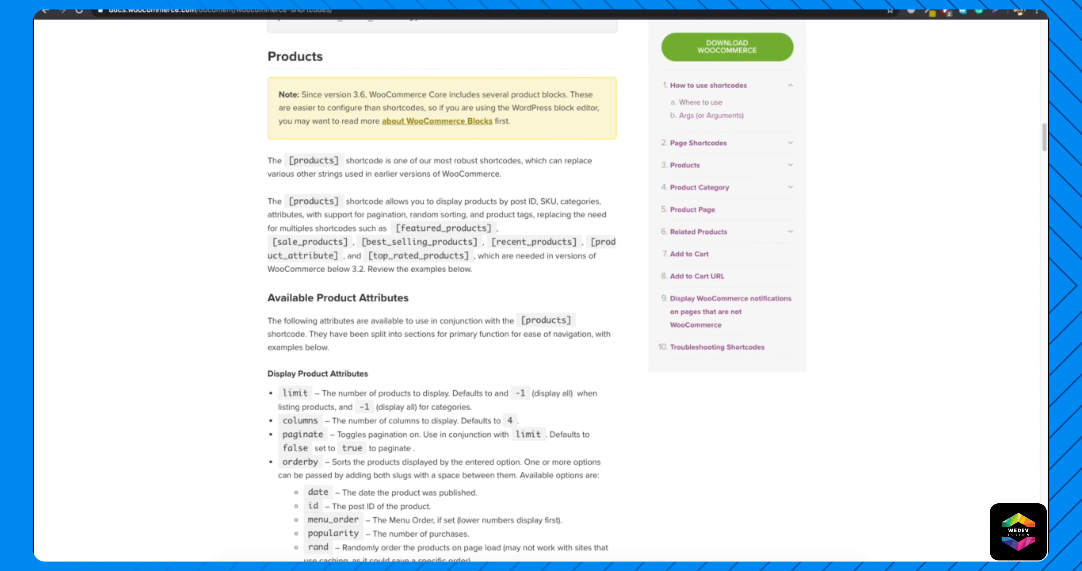
{"action": "left_click_drag", "start_coordinate": [288, 160], "coordinate": [341, 160]}
{"action": "key", "text": "ctrl+c"}
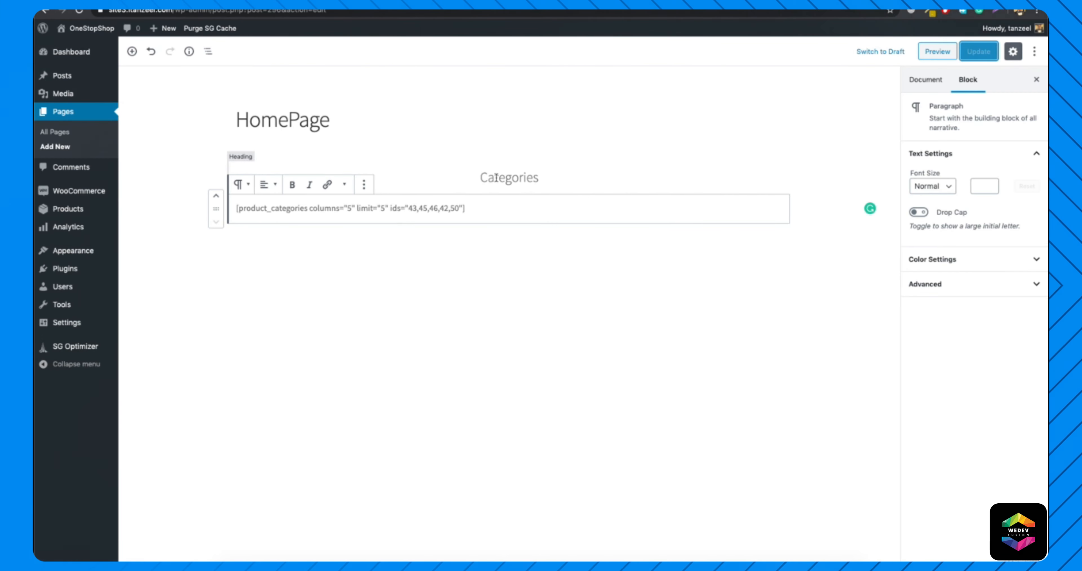
Duplicate the Categories heading and move the copy below the product categories shortcode.
{"action": "left_click", "coordinate": [506, 178]}
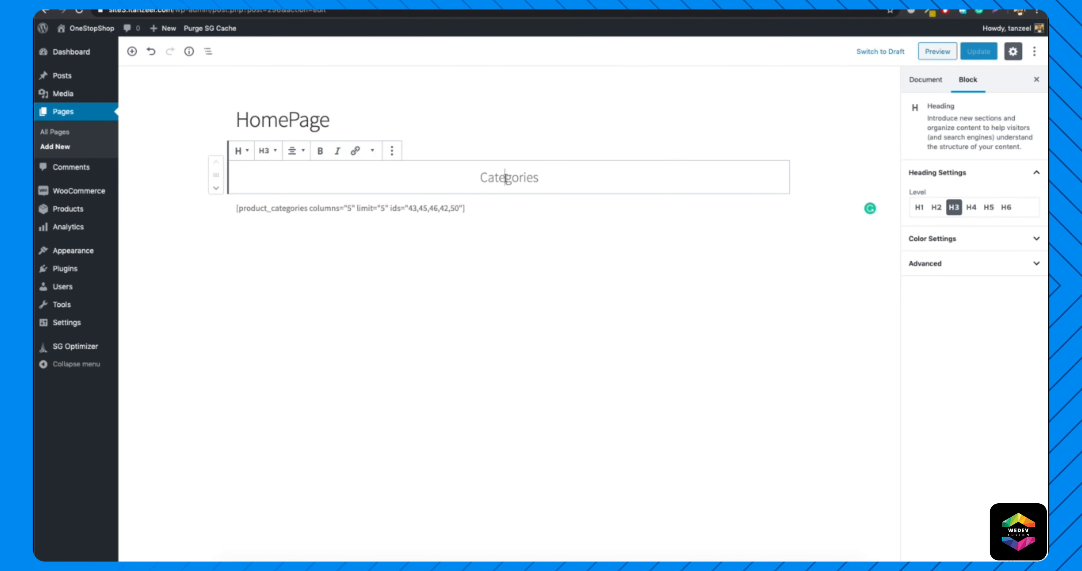
{"action": "left_click", "coordinate": [393, 153]}
{"action": "left_click", "coordinate": [405, 194]}
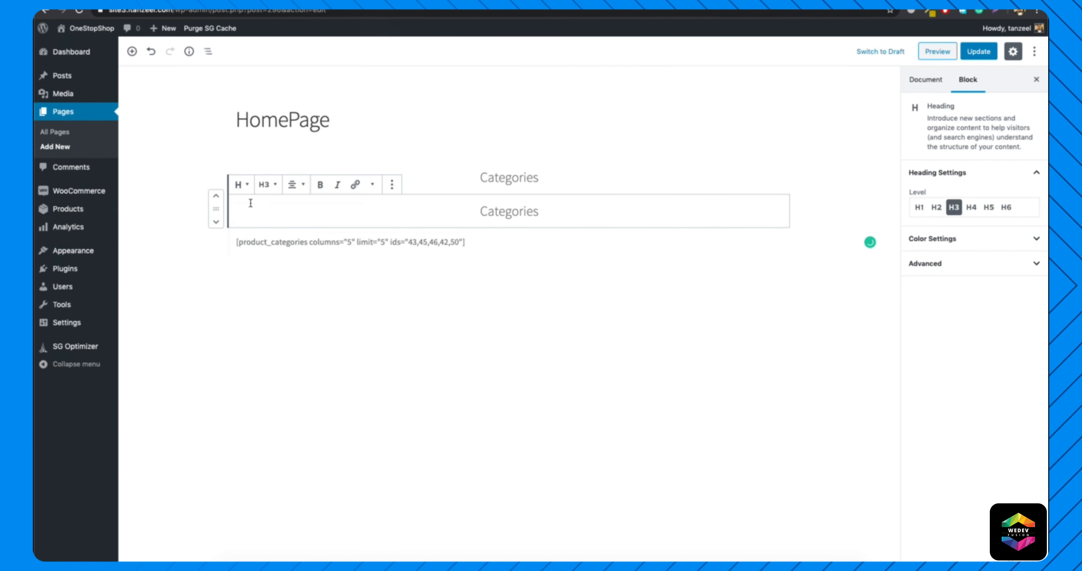
{"action": "left_click", "coordinate": [216, 223]}
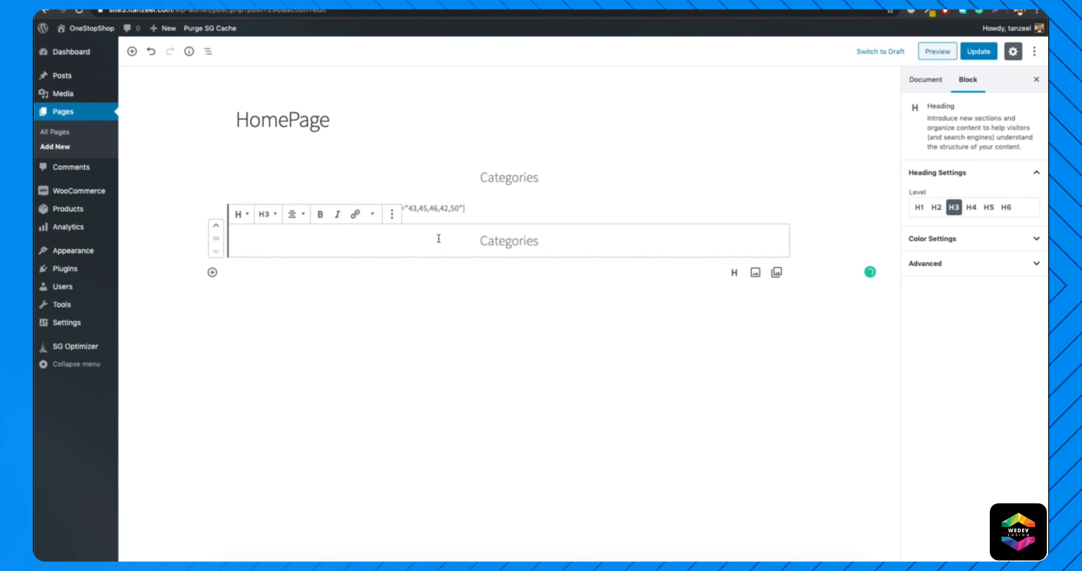
Change the duplicated heading to "Latest Products" and paste the [products] shortcode into a new paragraph beneath it.
{"action": "double_click", "coordinate": [491, 240]}
{"action": "type", "text": "Late"}
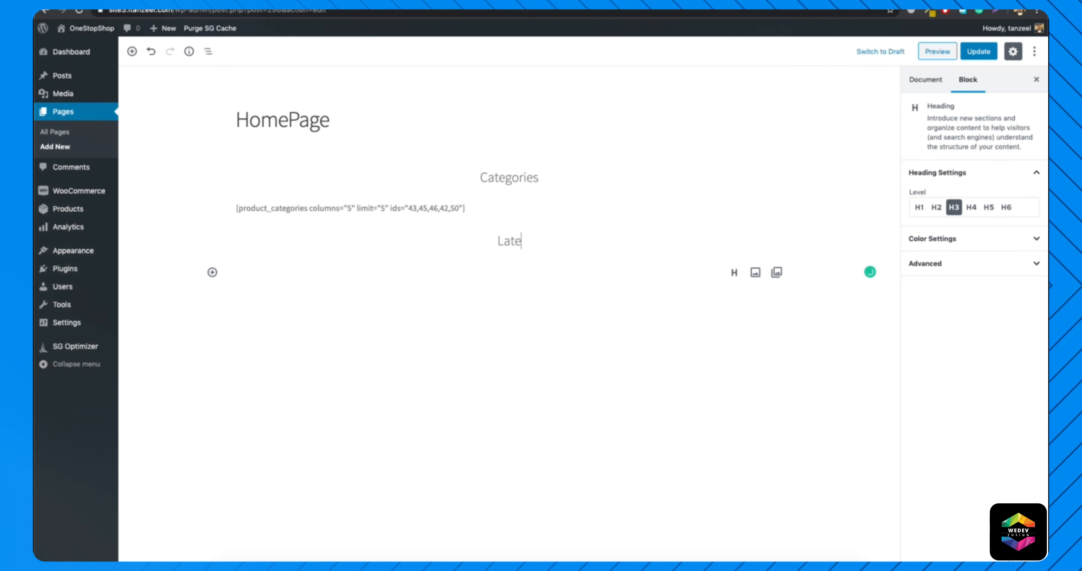
{"action": "type", "text": "st Products"}
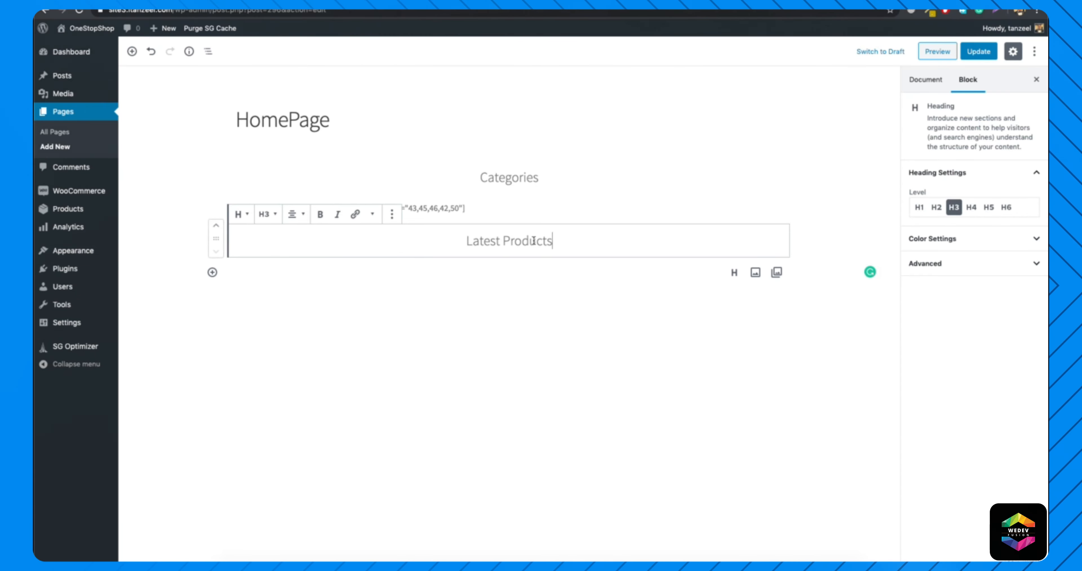
{"action": "left_click", "coordinate": [422, 273]}
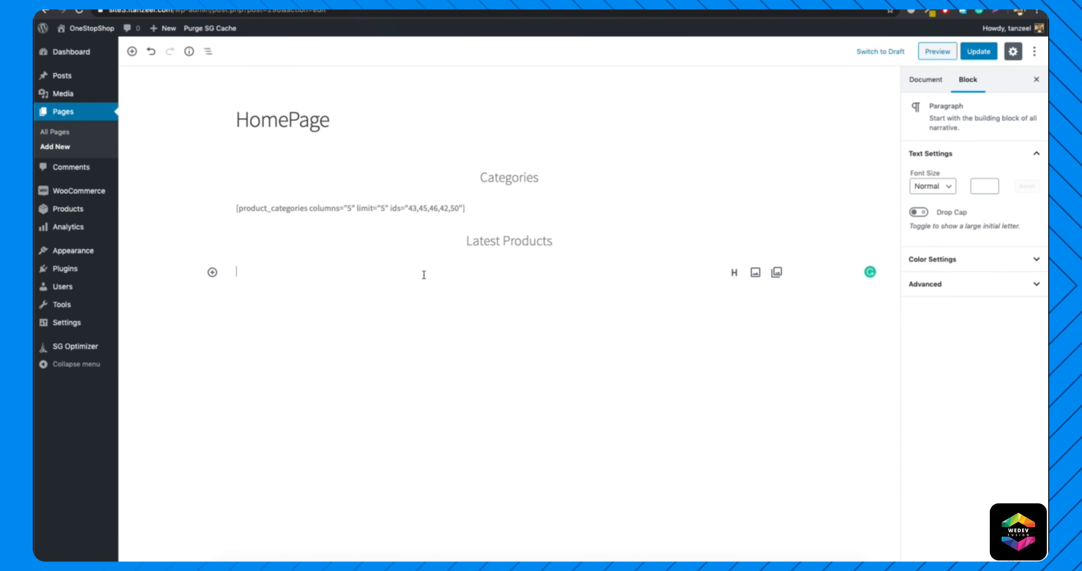
{"action": "key", "text": "ctrl+v"}
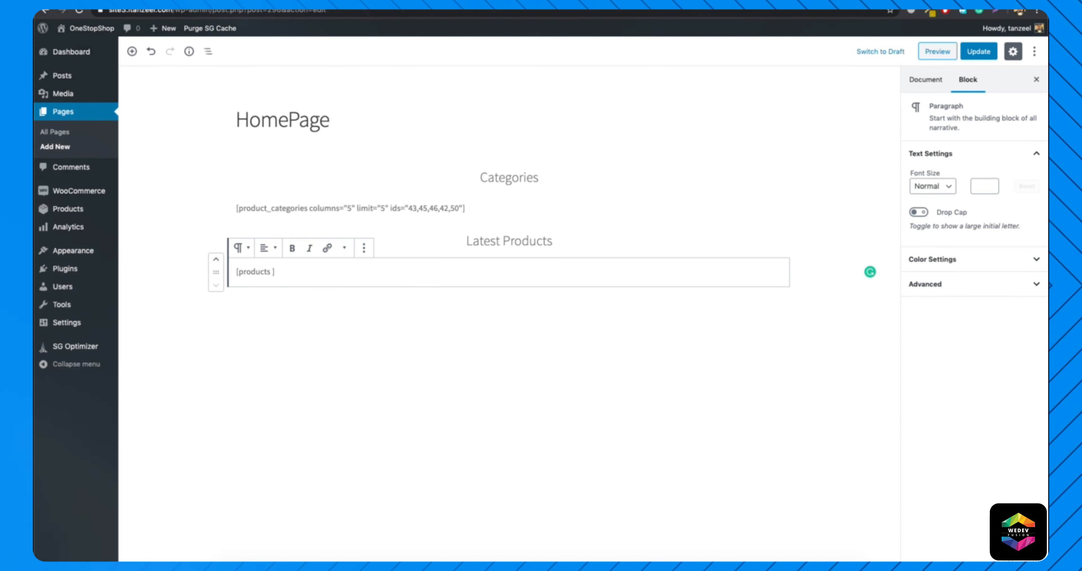
Look up the orderby attribute and its date option among the display product attributes in the documentation.
{"action": "key", "text": "ctrl+Tab"}
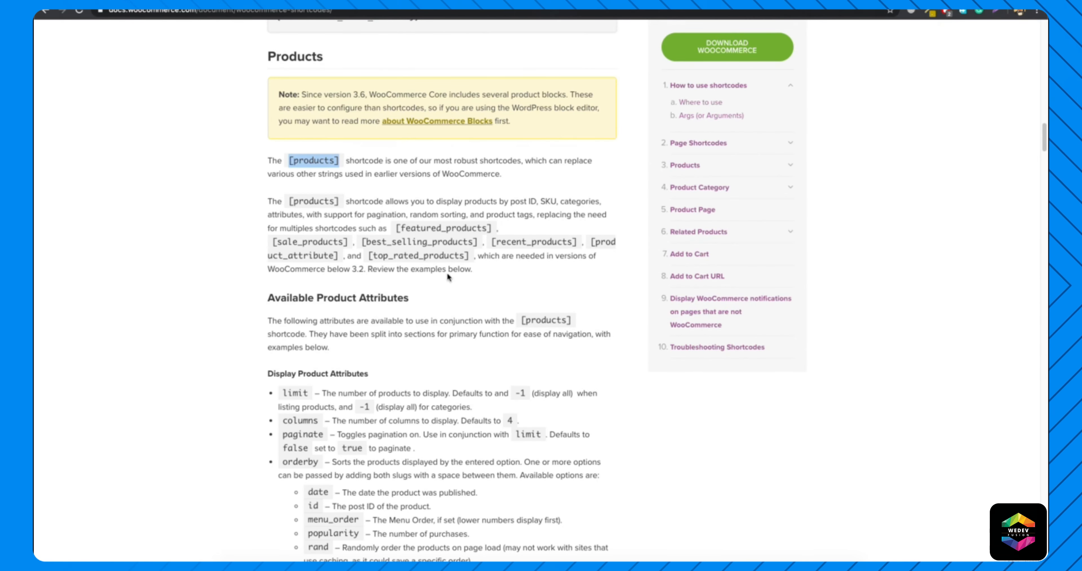
{"action": "scroll", "coordinate": [412, 260], "scroll_direction": "down", "scroll_amount": 4}
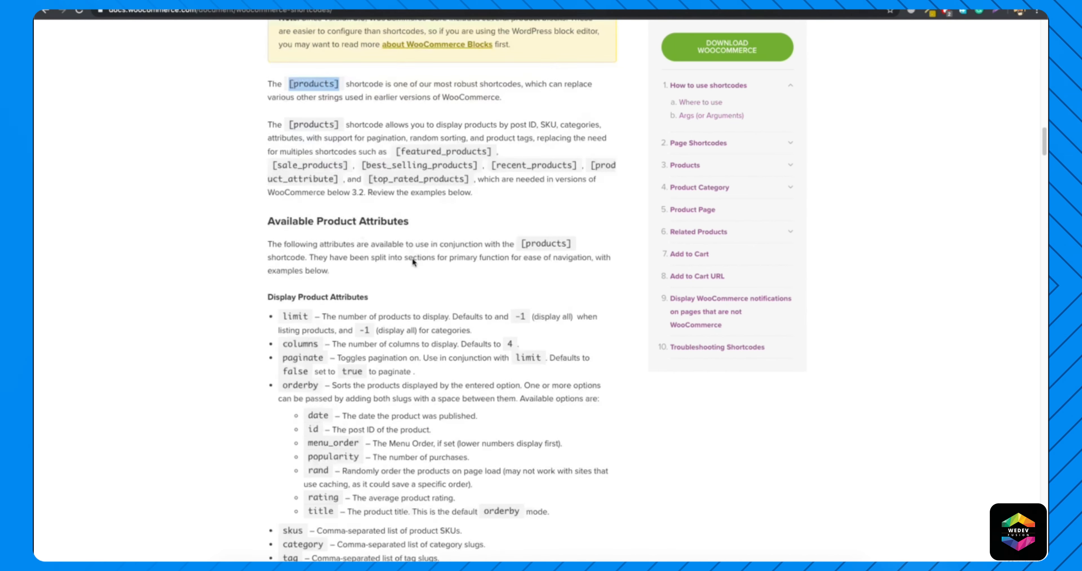
{"action": "scroll", "coordinate": [412, 259], "scroll_direction": "down", "scroll_amount": 2}
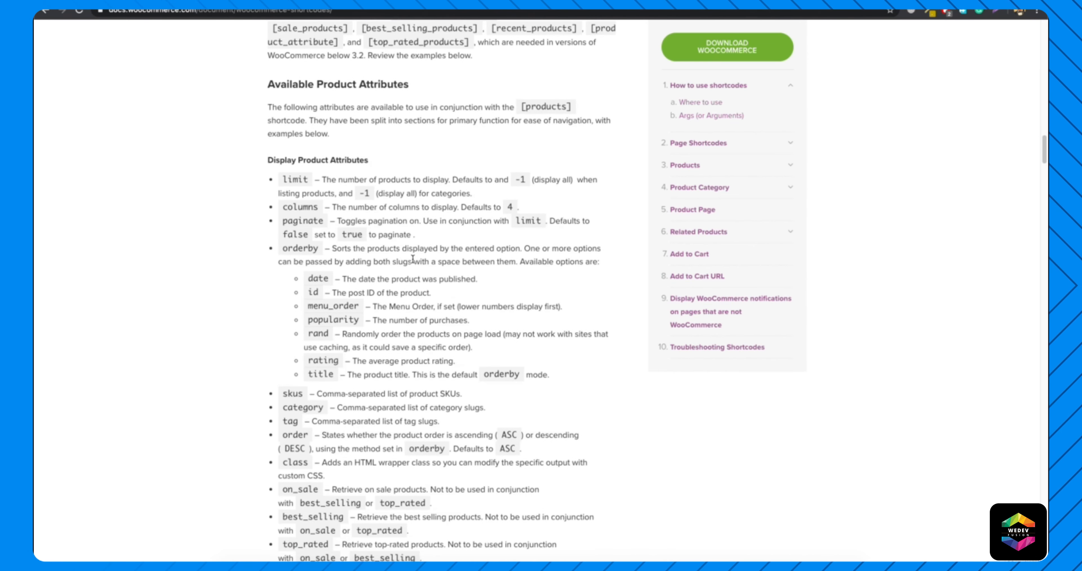
{"action": "left_click_drag", "start_coordinate": [282, 244], "coordinate": [336, 279]}
{"action": "left_click", "coordinate": [310, 279]}
{"action": "left_click", "coordinate": [337, 278]}
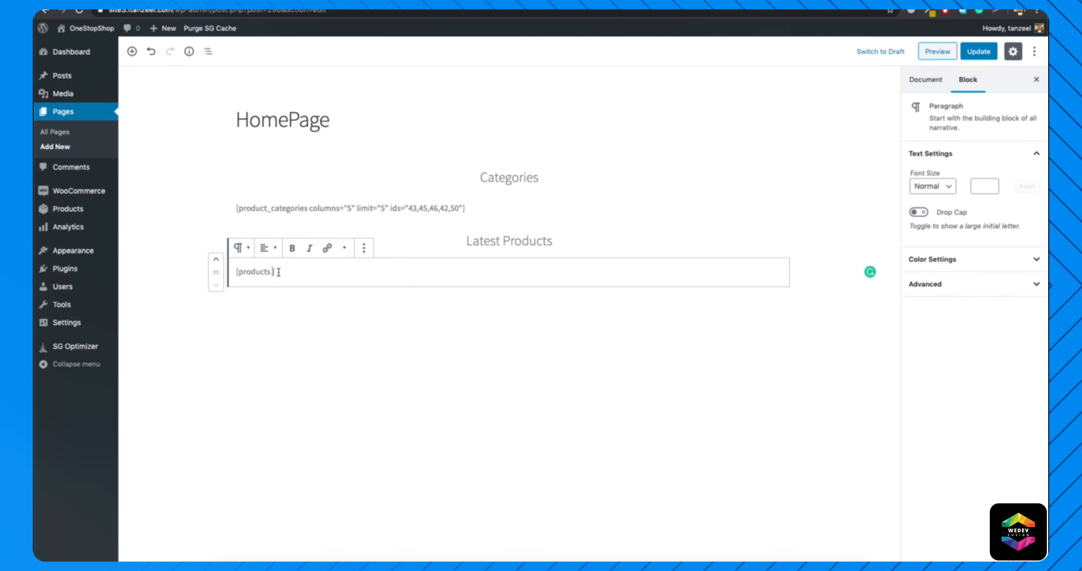
Add orderby="date" and columns="5" to the products shortcode under Latest Products.
{"action": "type", "text": "orderby=\"date\" "}
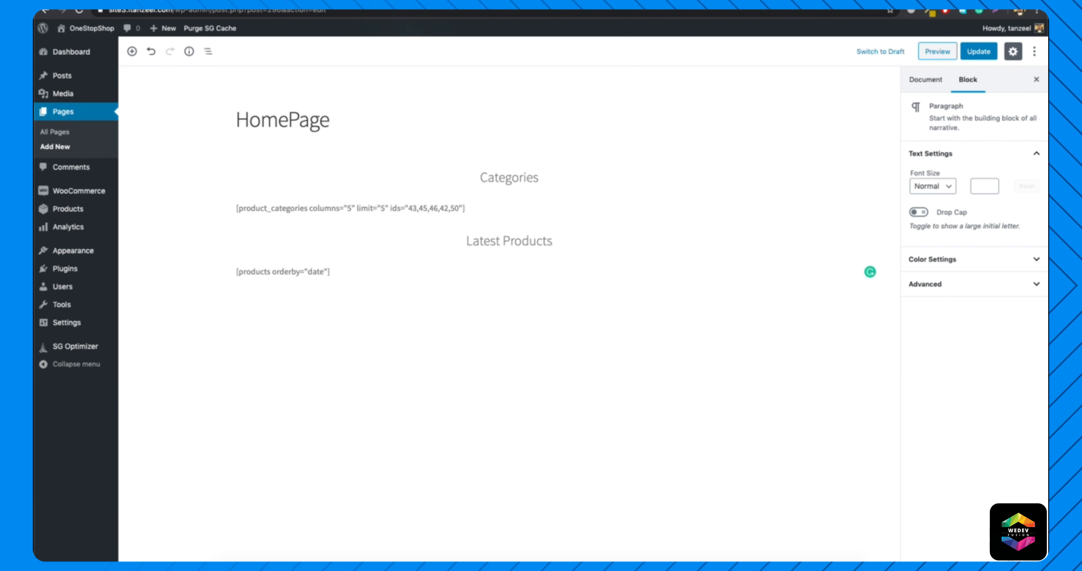
{"action": "type", "text": "co"}
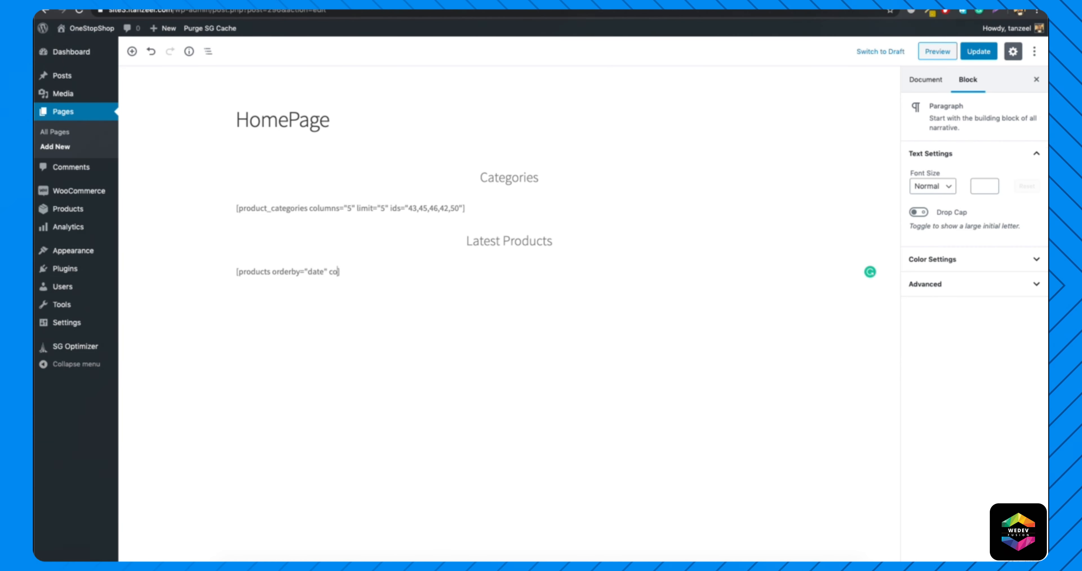
{"action": "type", "text": "lumns=\"4"}
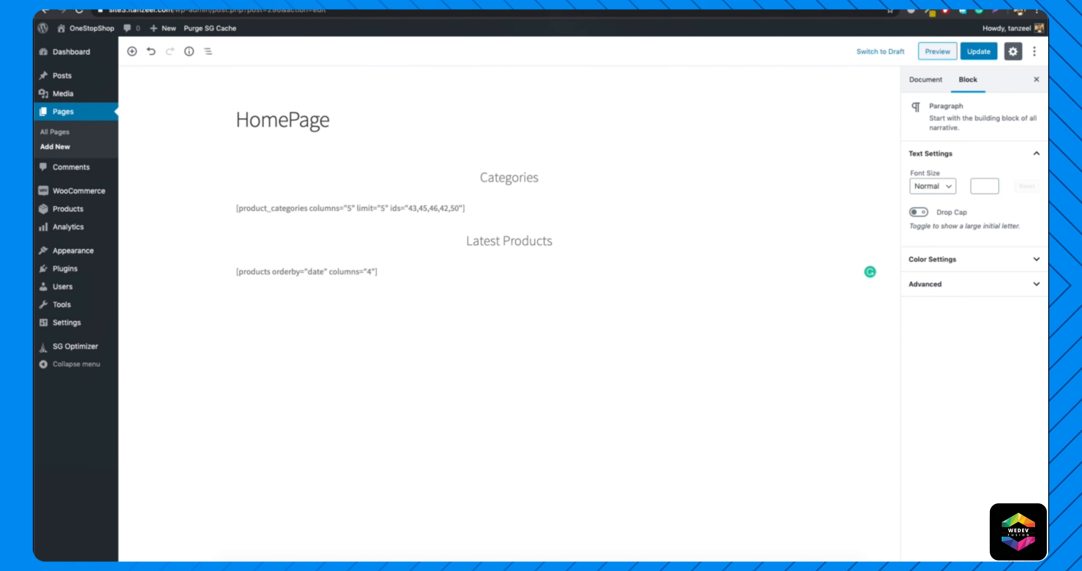
{"action": "key", "text": "BackSpace"}
{"action": "type", "text": "5\" limit"}
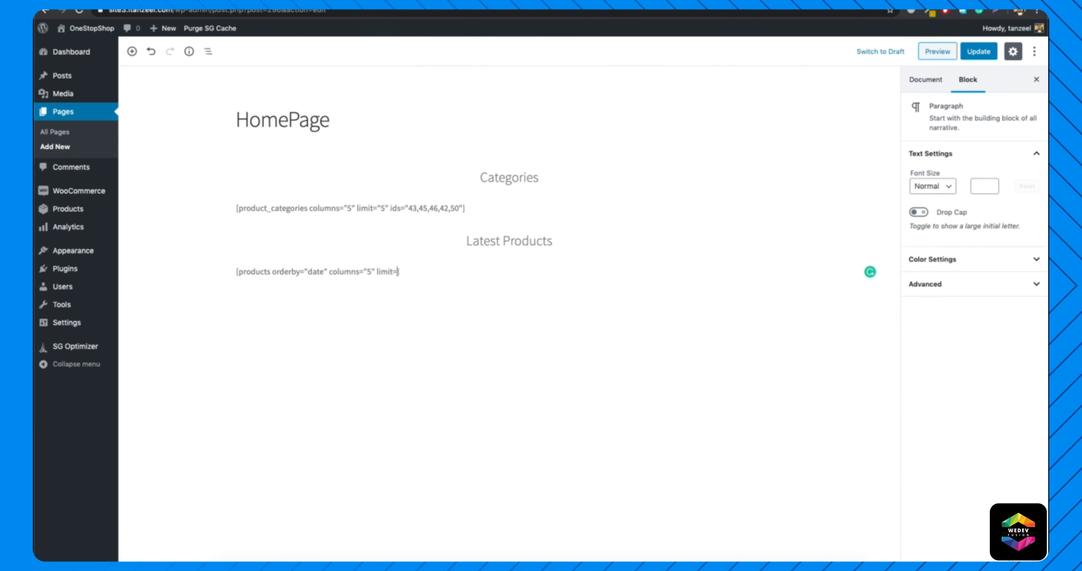
{"action": "type", "text": "=\"5\""}
Add limit="5" after the columns attribute in the products shortcode and update the page.
{"action": "key", "text": "Left"}
{"action": "type", "text": "5"}
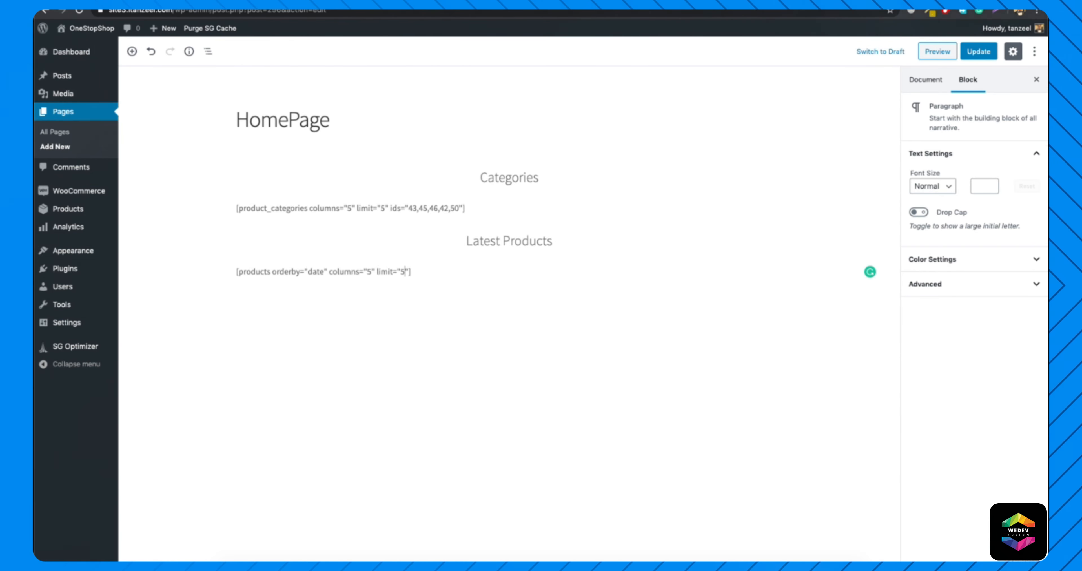
{"action": "left_click", "coordinate": [975, 52]}
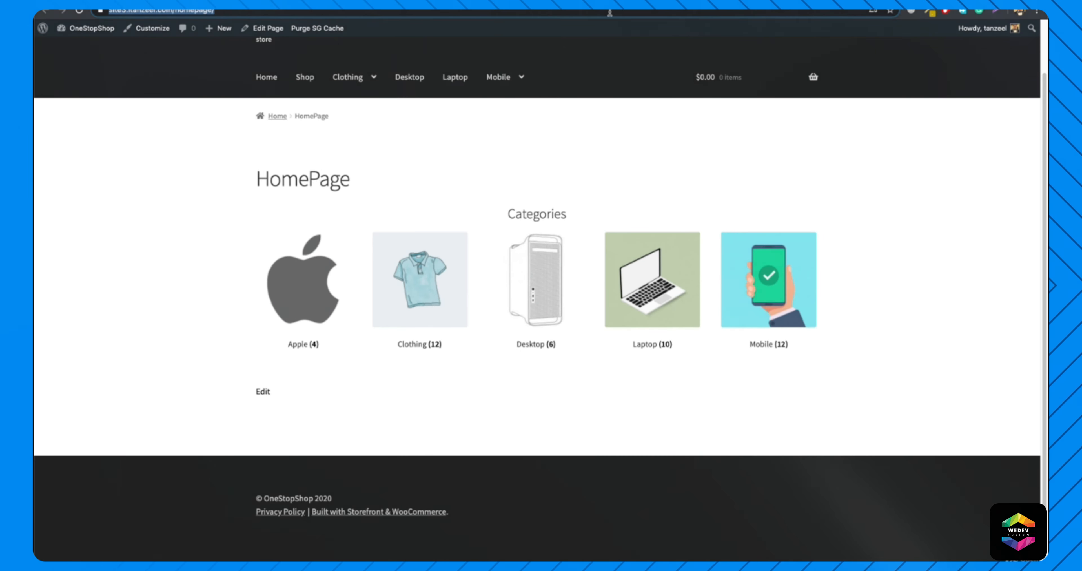
Reload the live HomePage and view the section below the categories.
{"action": "key", "text": "Return"}
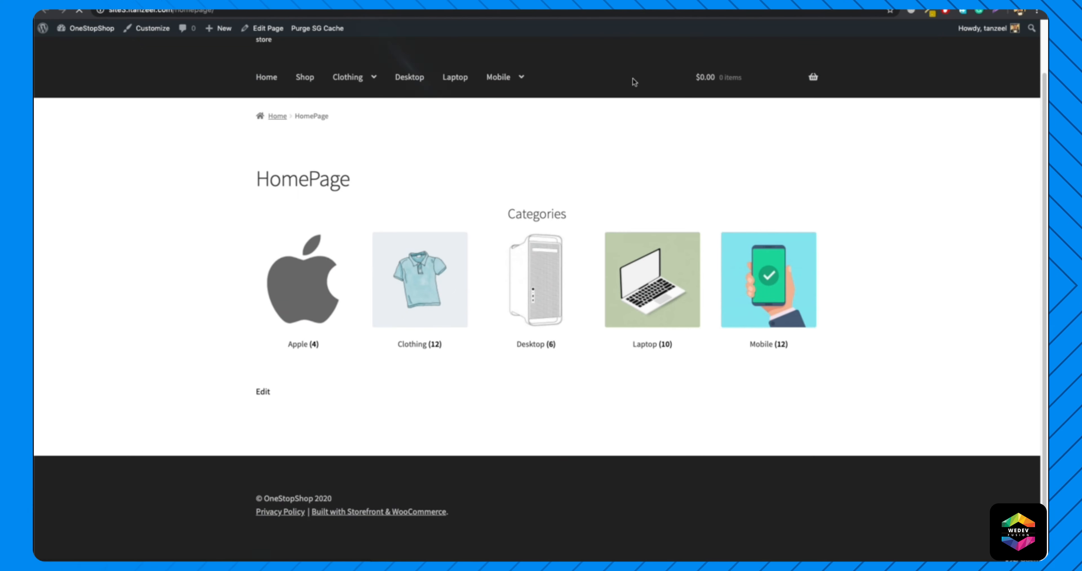
{"action": "scroll", "coordinate": [635, 82], "scroll_direction": "down", "scroll_amount": 1}
{"action": "scroll", "coordinate": [546, 277], "scroll_direction": "down", "scroll_amount": 2}
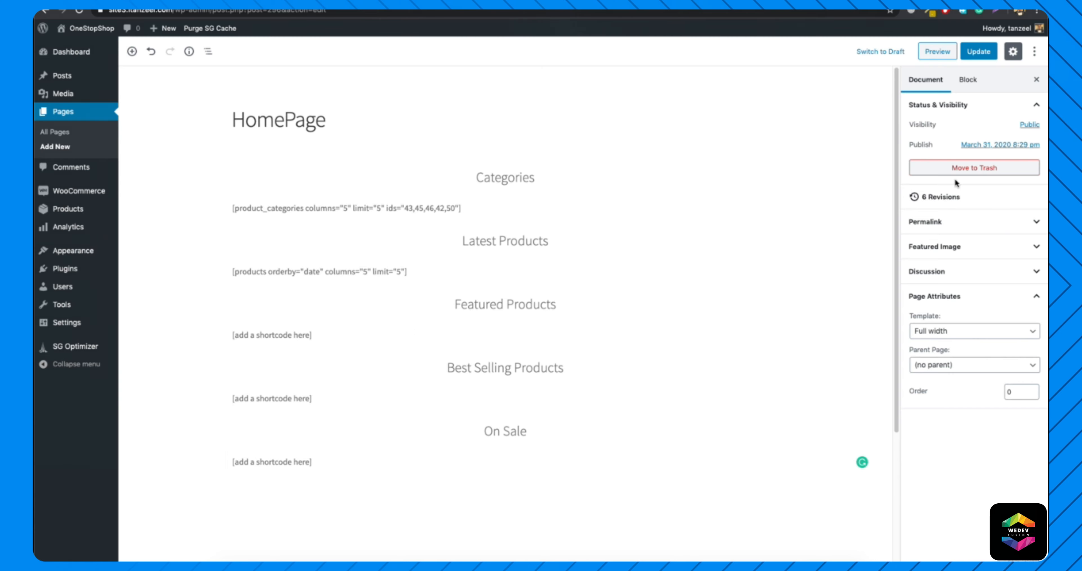
Update the page and check the Latest Products section and the unfilled sections below it on the live HomePage.
{"action": "left_click", "coordinate": [979, 51]}
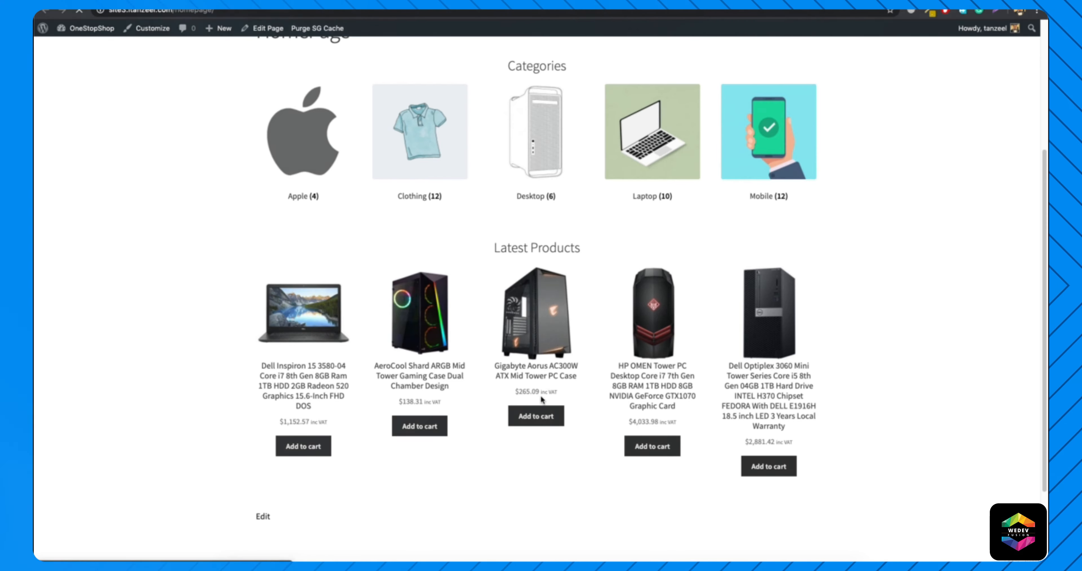
{"action": "scroll", "coordinate": [541, 397], "scroll_direction": "down", "scroll_amount": 5}
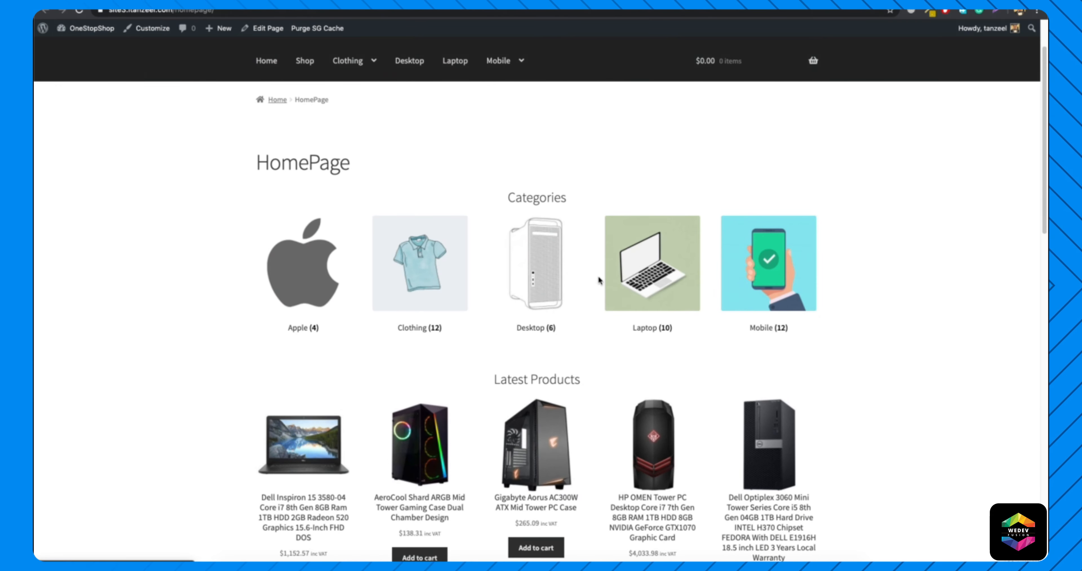
{"action": "scroll", "coordinate": [510, 290], "scroll_direction": "down", "scroll_amount": 5}
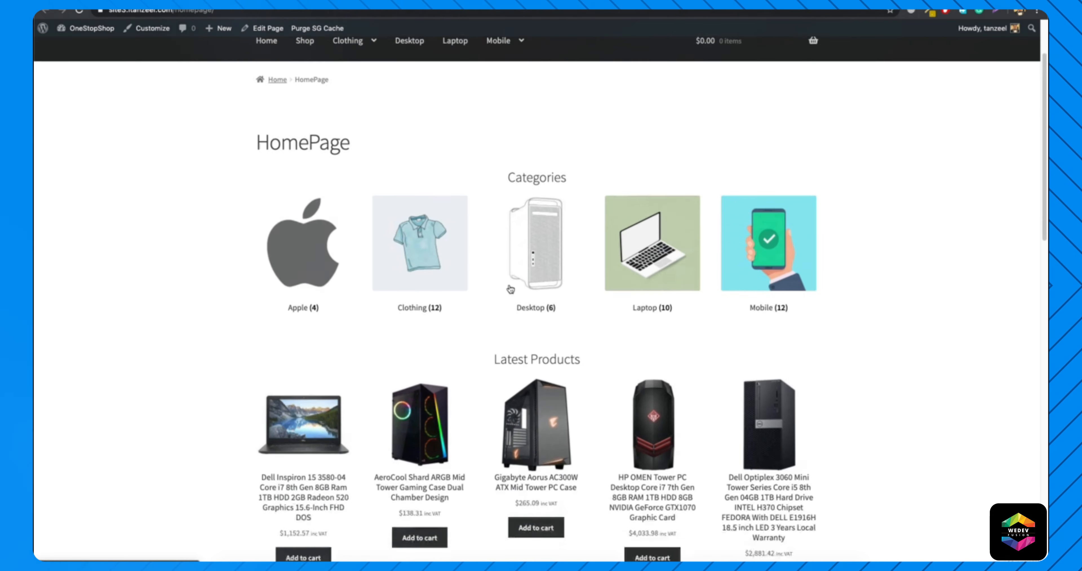
Review the Featured Products, Best Selling Products and On Sale sections on the live HomePage, plus the product categories list.
{"action": "scroll", "coordinate": [510, 290], "scroll_direction": "down", "scroll_amount": 7}
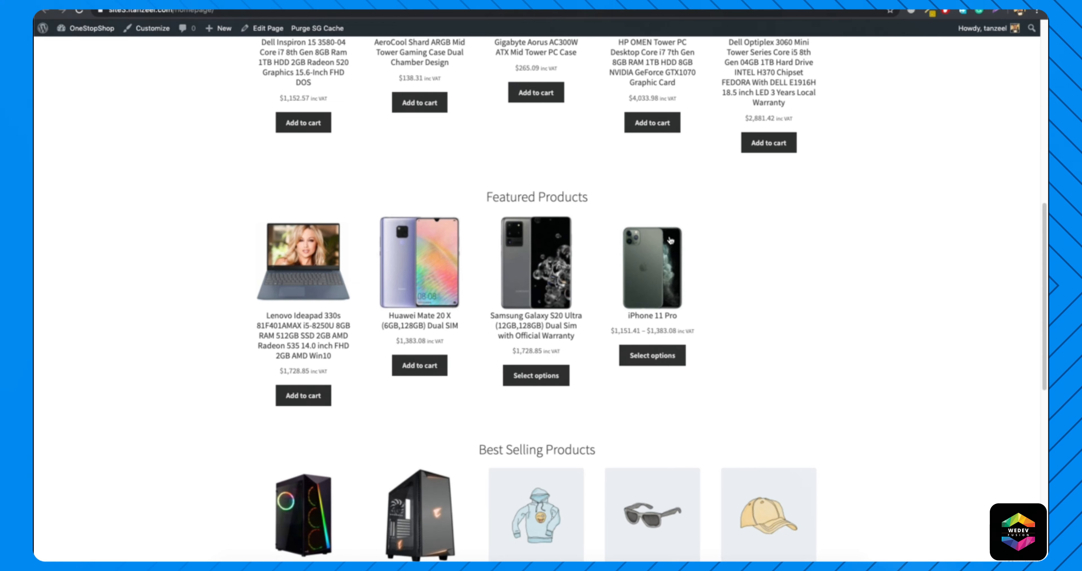
{"action": "scroll", "coordinate": [561, 277], "scroll_direction": "down", "scroll_amount": 2}
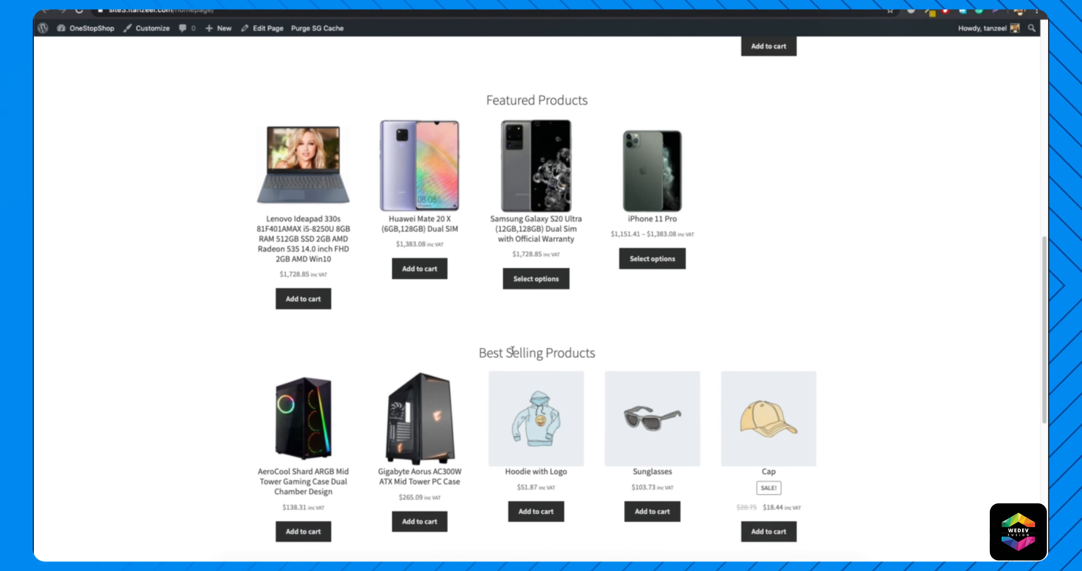
{"action": "scroll", "coordinate": [512, 350], "scroll_direction": "up", "scroll_amount": 2}
{"action": "scroll", "coordinate": [514, 353], "scroll_direction": "down", "scroll_amount": 2}
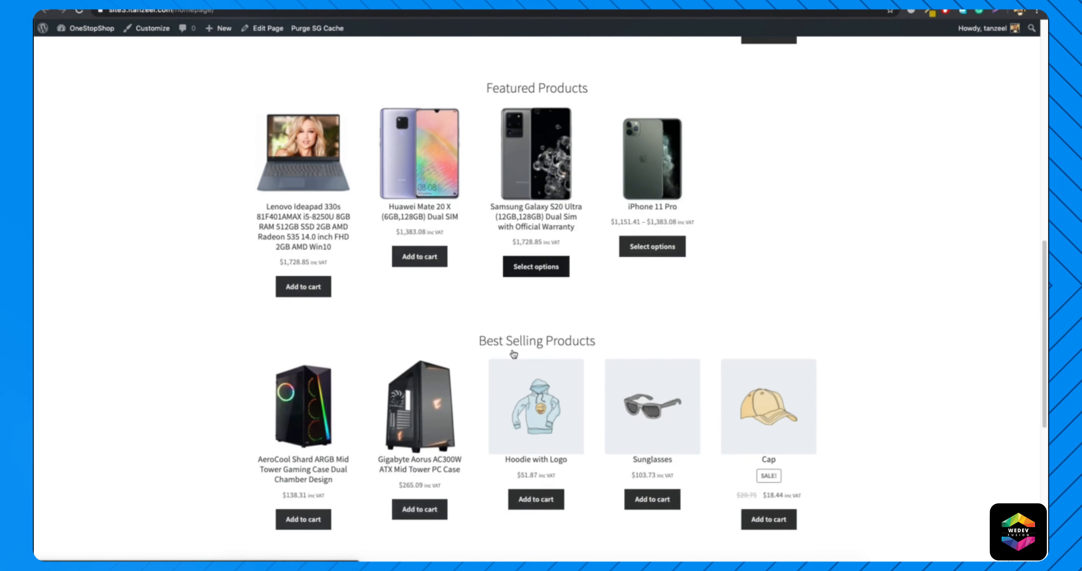
{"action": "scroll", "coordinate": [513, 352], "scroll_direction": "down", "scroll_amount": 4}
{"action": "scroll", "coordinate": [547, 336], "scroll_direction": "down", "scroll_amount": 5}
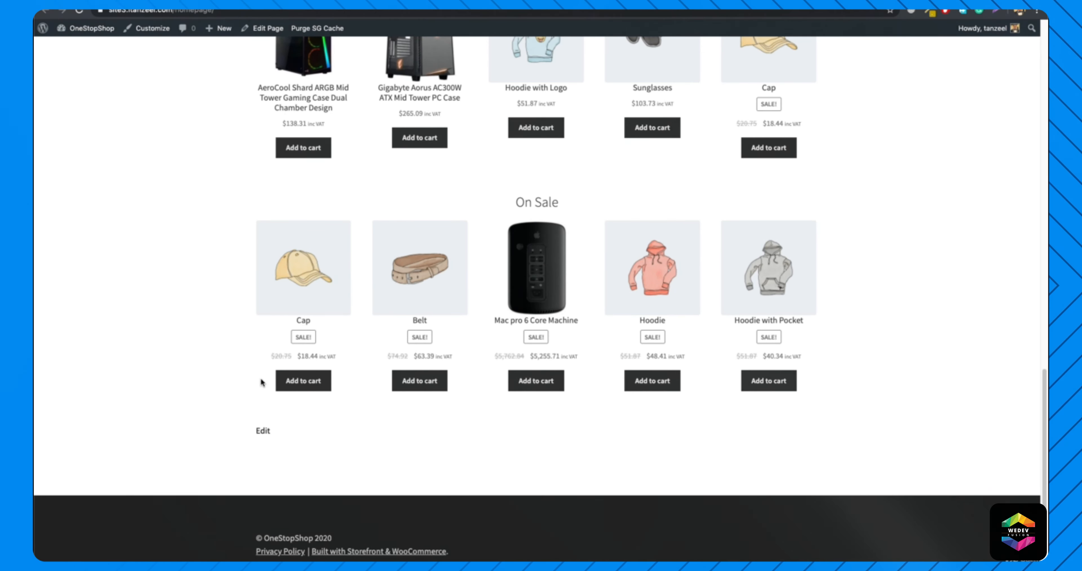
{"action": "scroll", "coordinate": [623, 314], "scroll_direction": "up", "scroll_amount": 9}
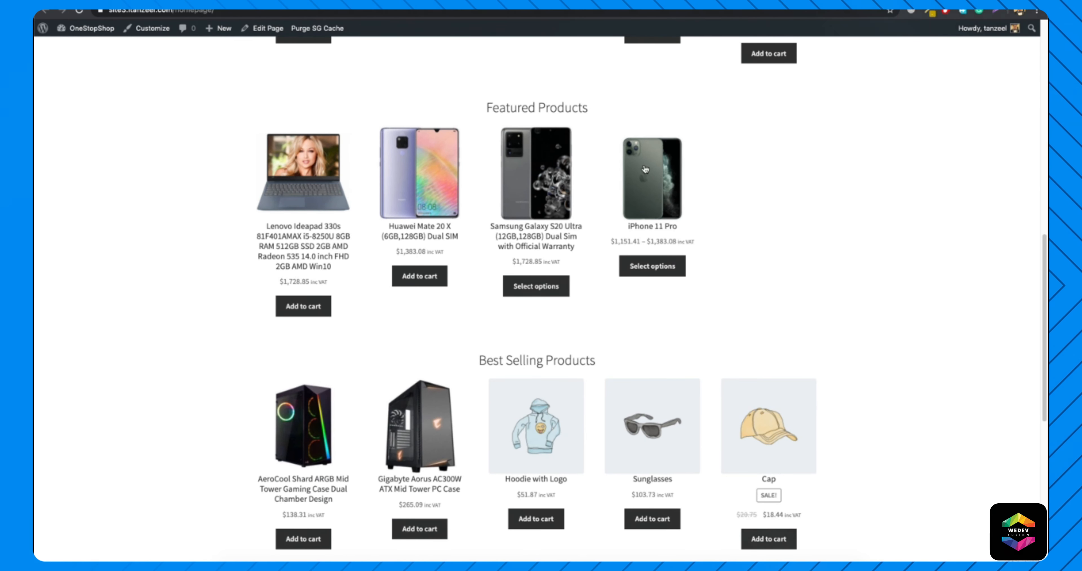
{"action": "scroll", "coordinate": [676, 177], "scroll_direction": "up", "scroll_amount": 5}
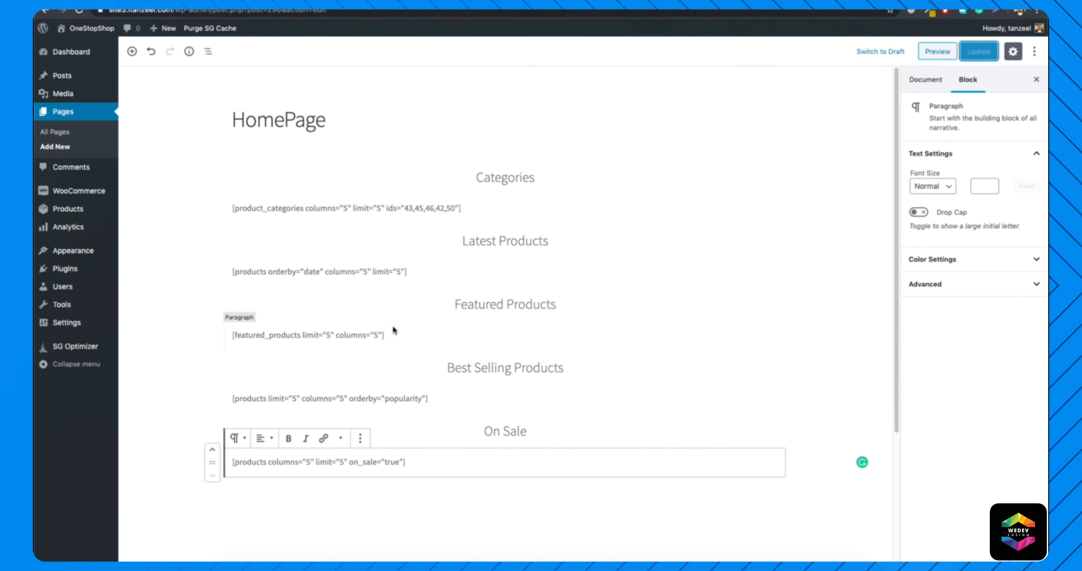
{"action": "scroll", "coordinate": [395, 331], "scroll_direction": "down", "scroll_amount": 3}
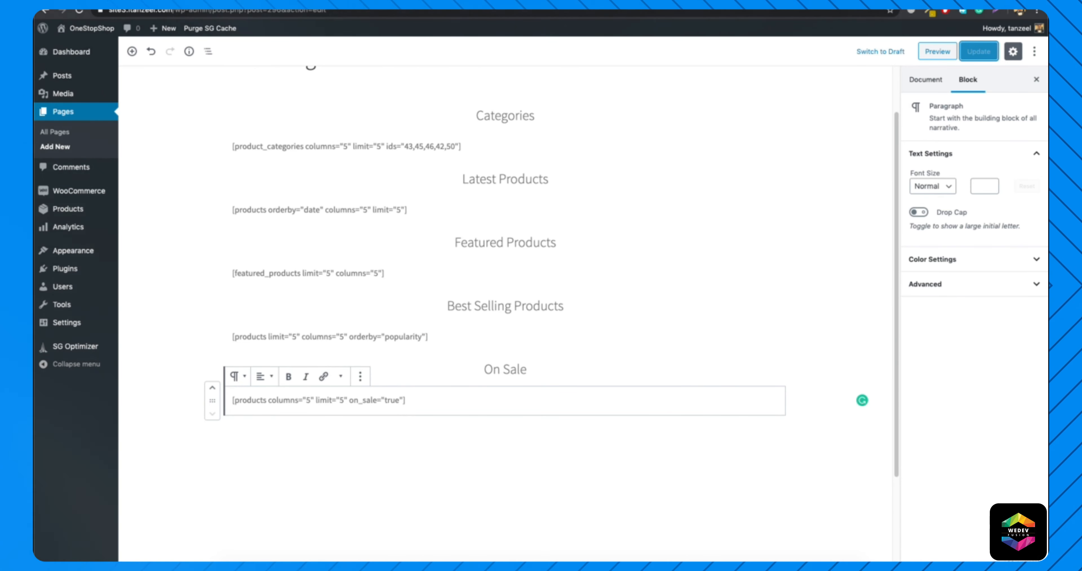
Look up the orderby options, including popularity, under the display product attributes in the WooCommerce shortcodes documentation.
{"action": "key", "text": "ctrl+Tab"}
{"action": "scroll", "coordinate": [427, 209], "scroll_direction": "up", "scroll_amount": 5}
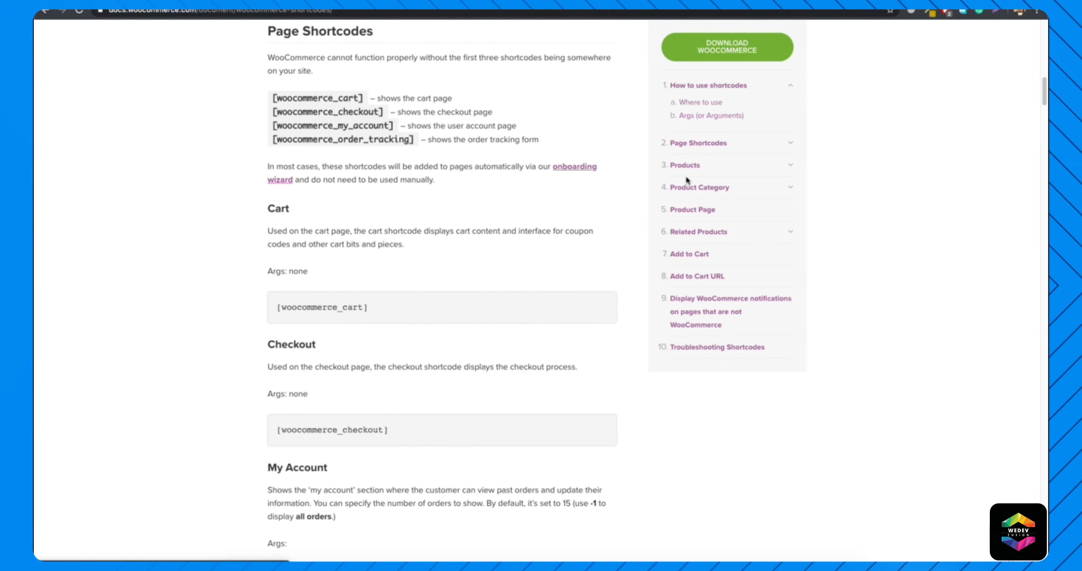
{"action": "left_click", "coordinate": [686, 166]}
{"action": "scroll", "coordinate": [459, 189], "scroll_direction": "down", "scroll_amount": 5}
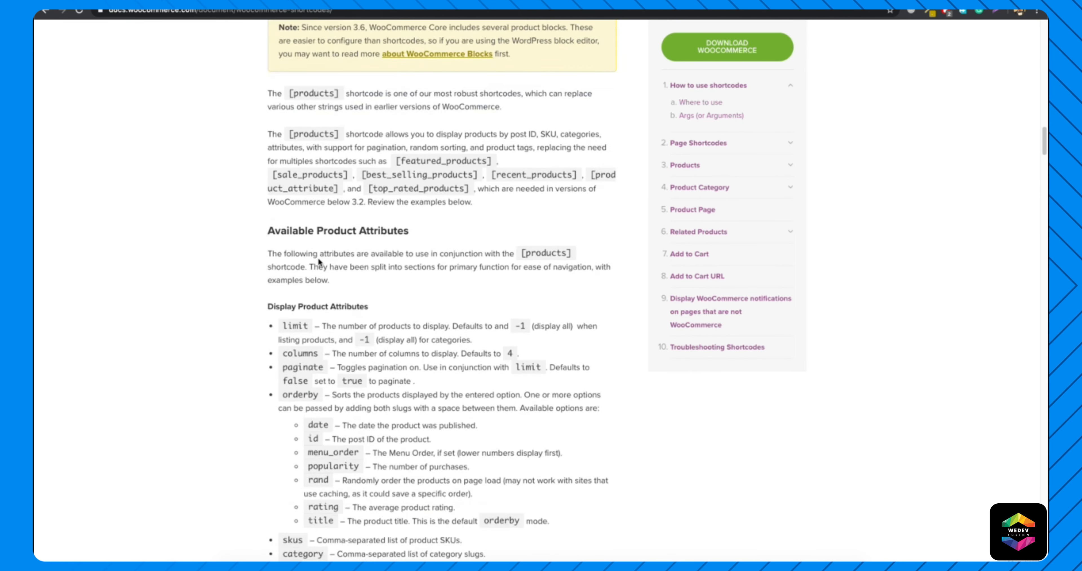
{"action": "scroll", "coordinate": [337, 260], "scroll_direction": "down", "scroll_amount": 1}
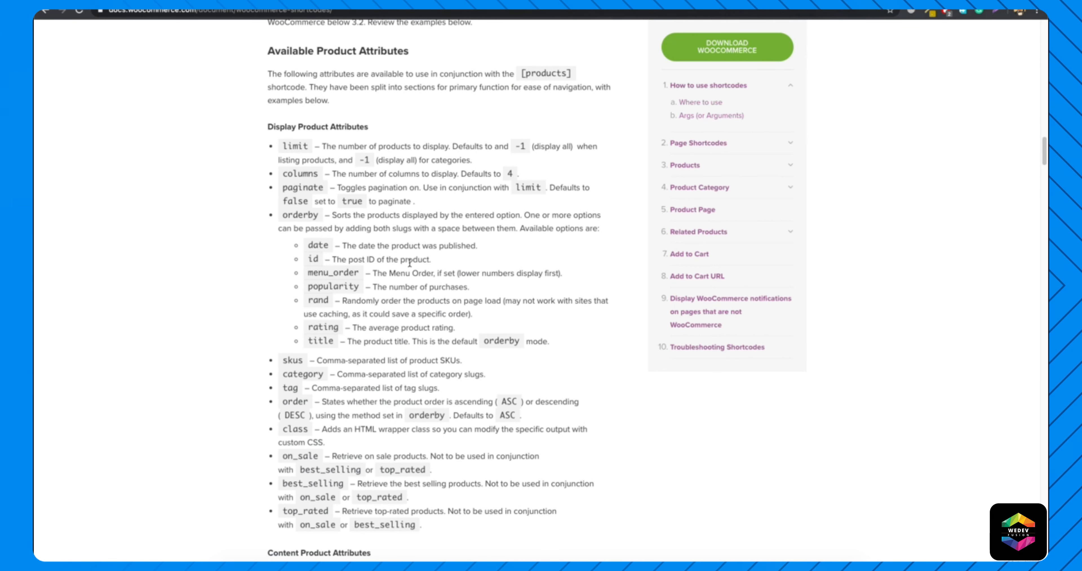
{"action": "left_click_drag", "start_coordinate": [308, 287], "coordinate": [487, 287]}
{"action": "left_click", "coordinate": [364, 287]}
{"action": "left_click", "coordinate": [487, 287]}
Add orderby="rand" after on_sale="true" in the products shortcode under On Sale and update the page.
{"action": "left_click", "coordinate": [504, 3]}
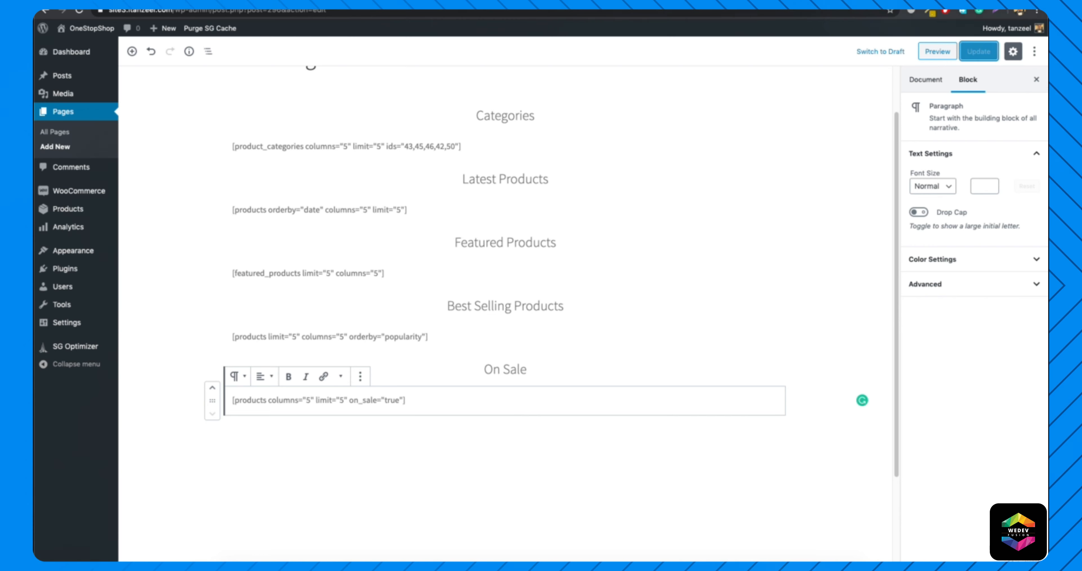
{"action": "key", "text": "ctrl+Tab"}
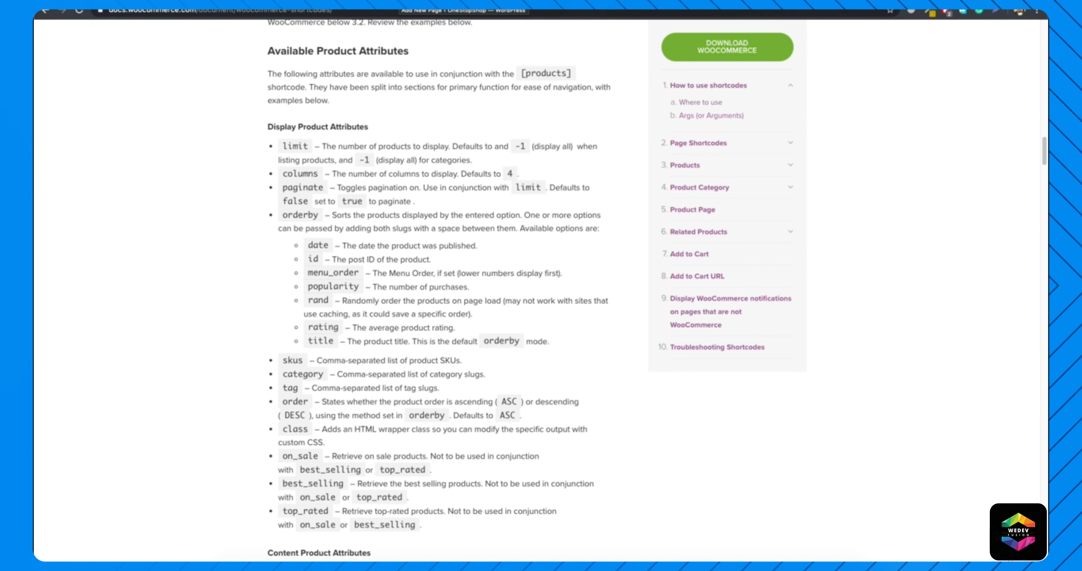
{"action": "key", "text": "ctrl+shift+Tab"}
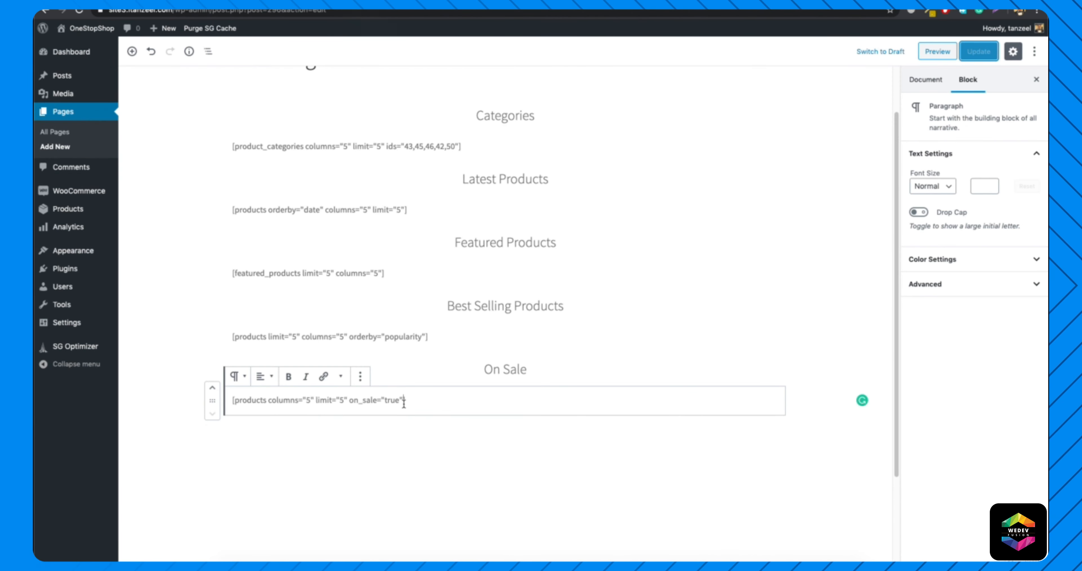
{"action": "type", "text": "o"}
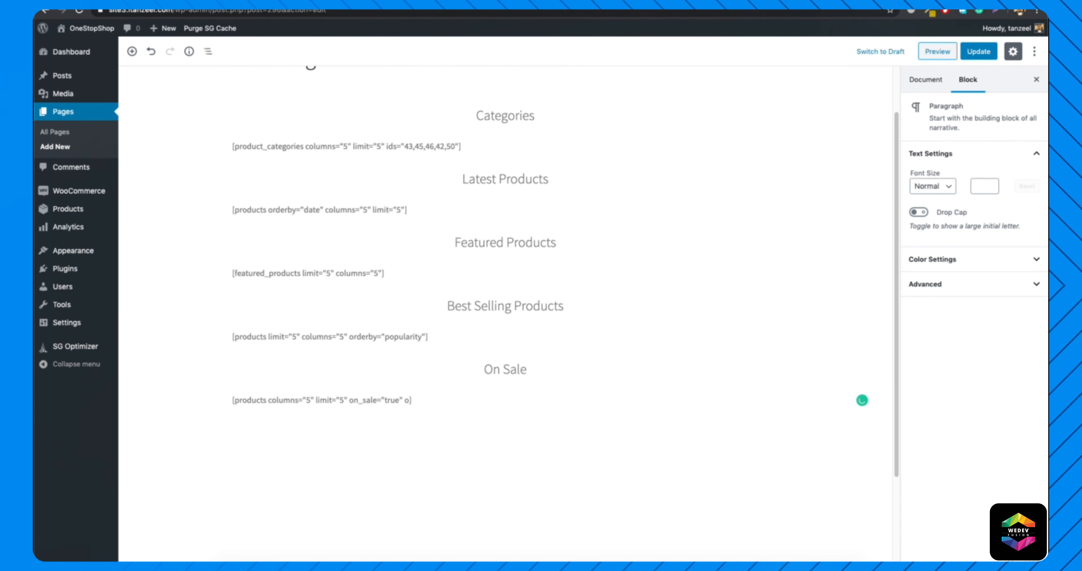
{"action": "type", "text": "rderby=\""}
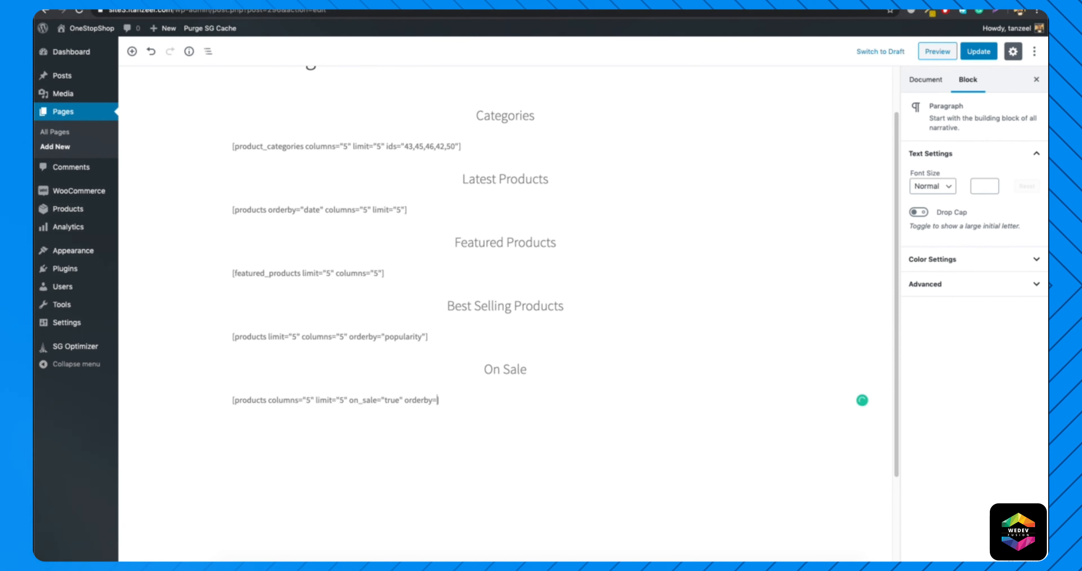
{"action": "type", "text": "rand"}
{"action": "left_click", "coordinate": [983, 51]}
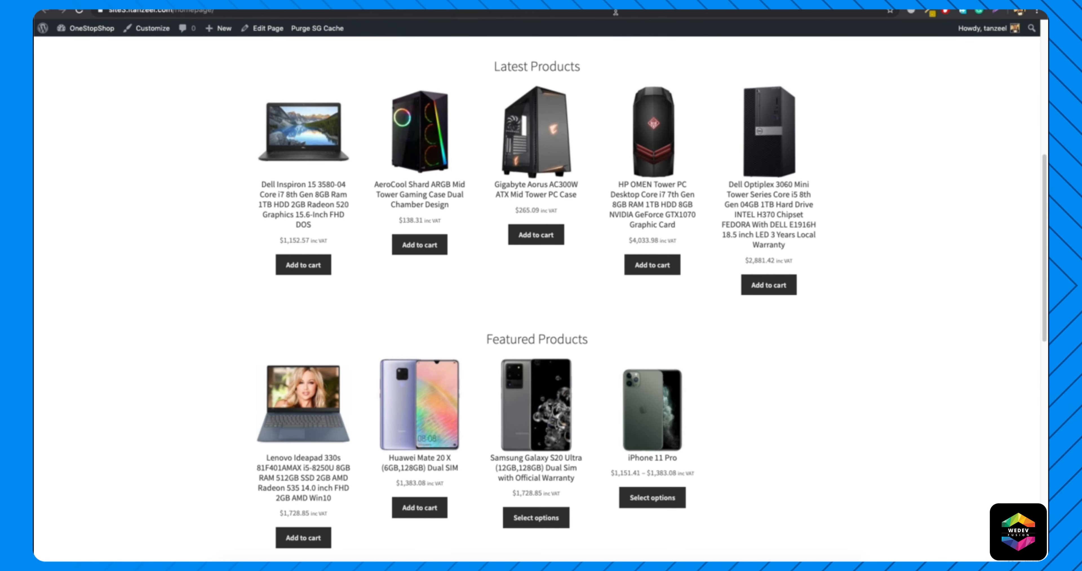
Reload the live HomePage and check the product order in the On Sale section.
{"action": "scroll", "coordinate": [516, 180], "scroll_direction": "down", "scroll_amount": 15}
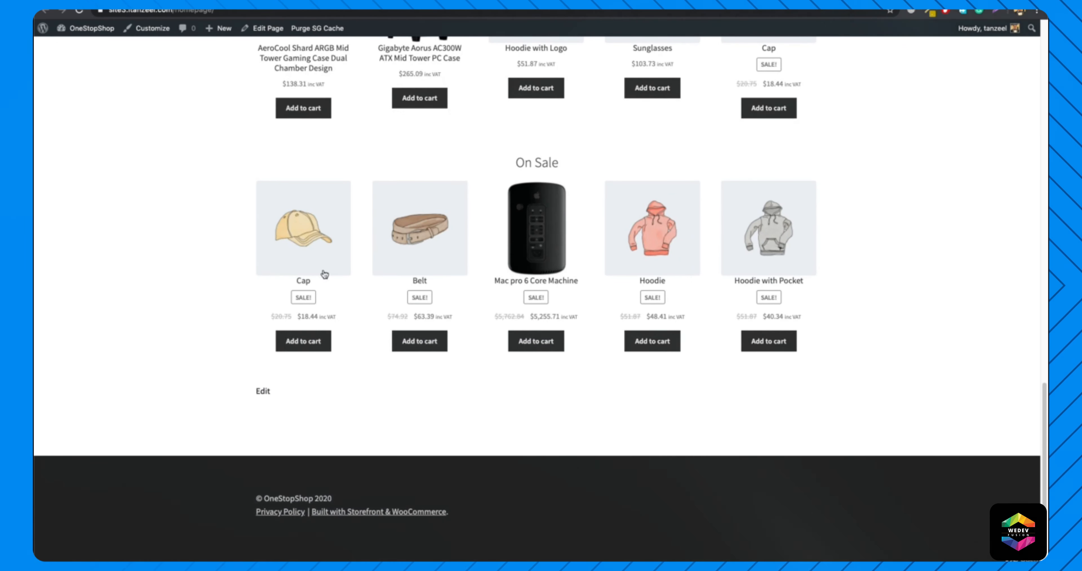
{"action": "left_click", "coordinate": [438, 15]}
{"action": "key", "text": "Return"}
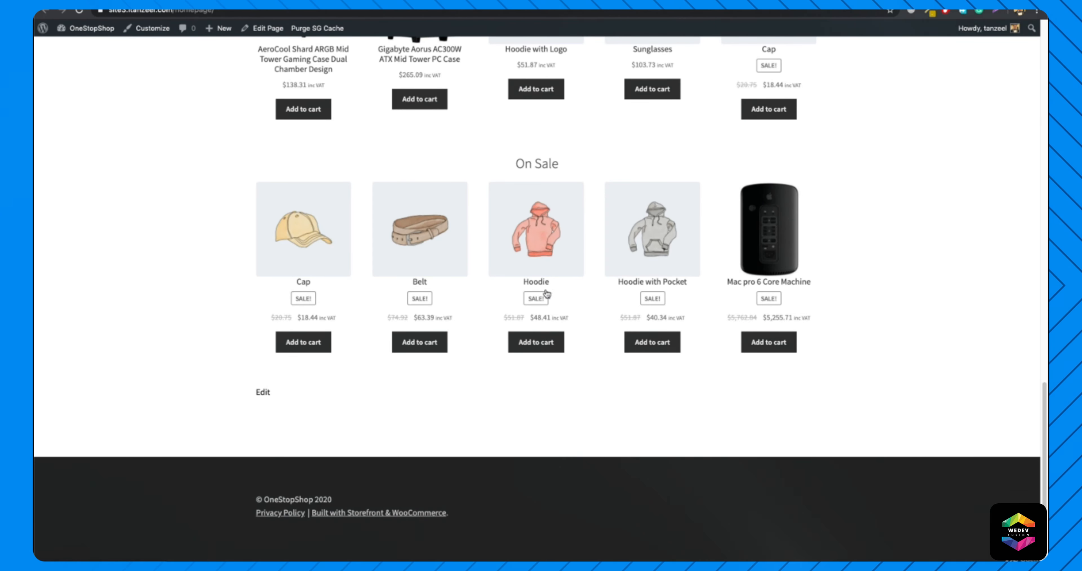
Review the live HomePage's sections, then open the store's current front page and look through its product sections.
{"action": "scroll", "coordinate": [533, 308], "scroll_direction": "up", "scroll_amount": 15}
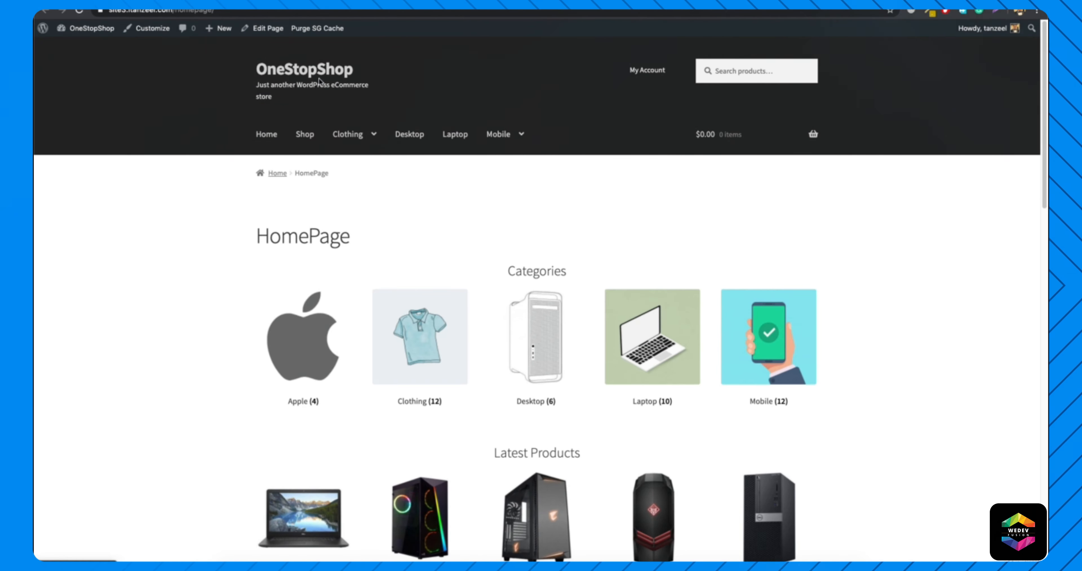
{"action": "scroll", "coordinate": [508, 264], "scroll_direction": "down", "scroll_amount": 5}
{"action": "scroll", "coordinate": [412, 261], "scroll_direction": "down", "scroll_amount": 6}
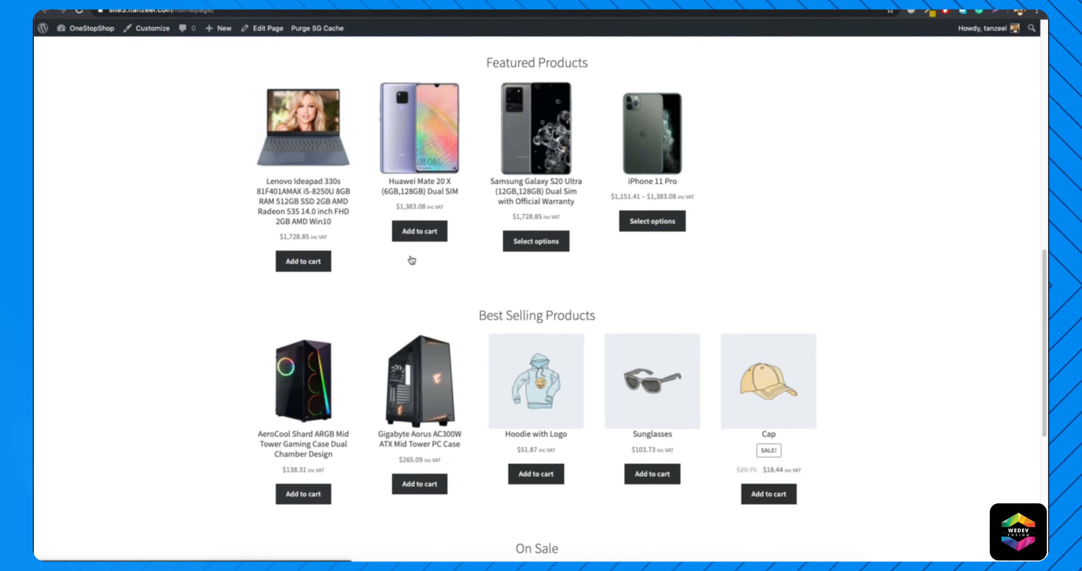
{"action": "scroll", "coordinate": [411, 256], "scroll_direction": "up", "scroll_amount": 11}
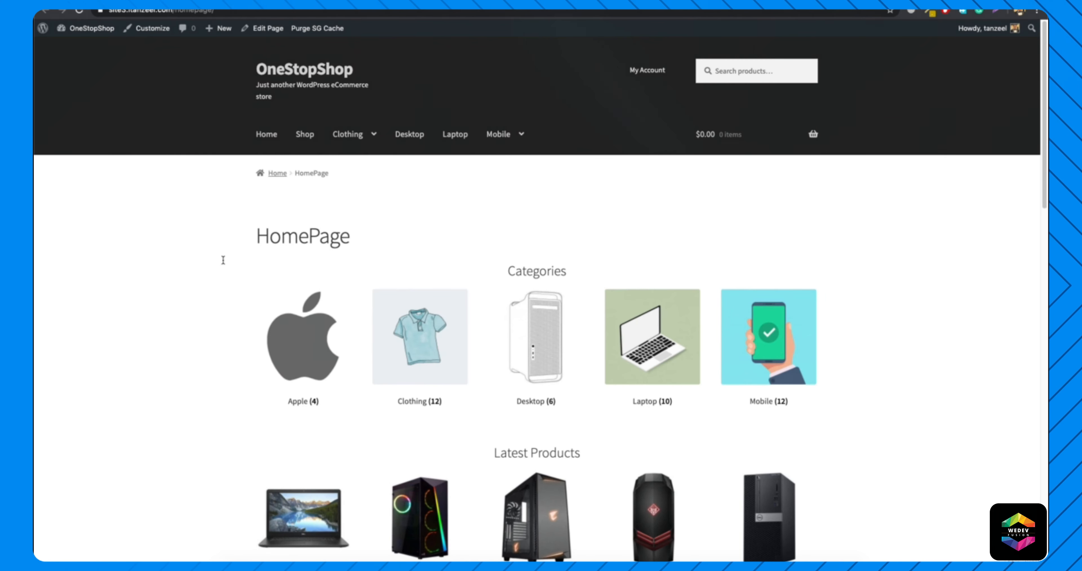
{"action": "left_click", "coordinate": [289, 74]}
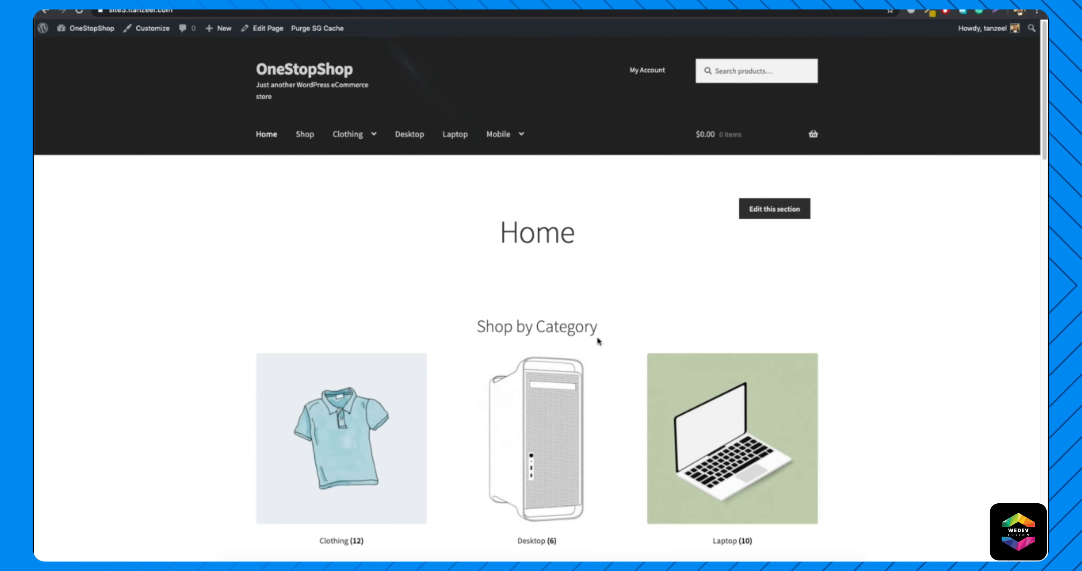
{"action": "scroll", "coordinate": [599, 341], "scroll_direction": "down", "scroll_amount": 12}
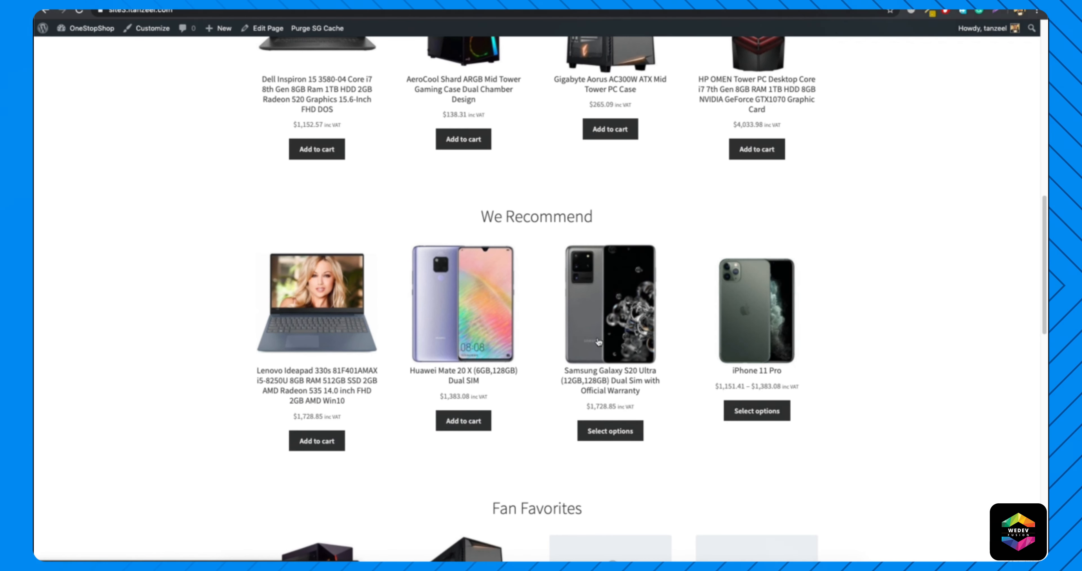
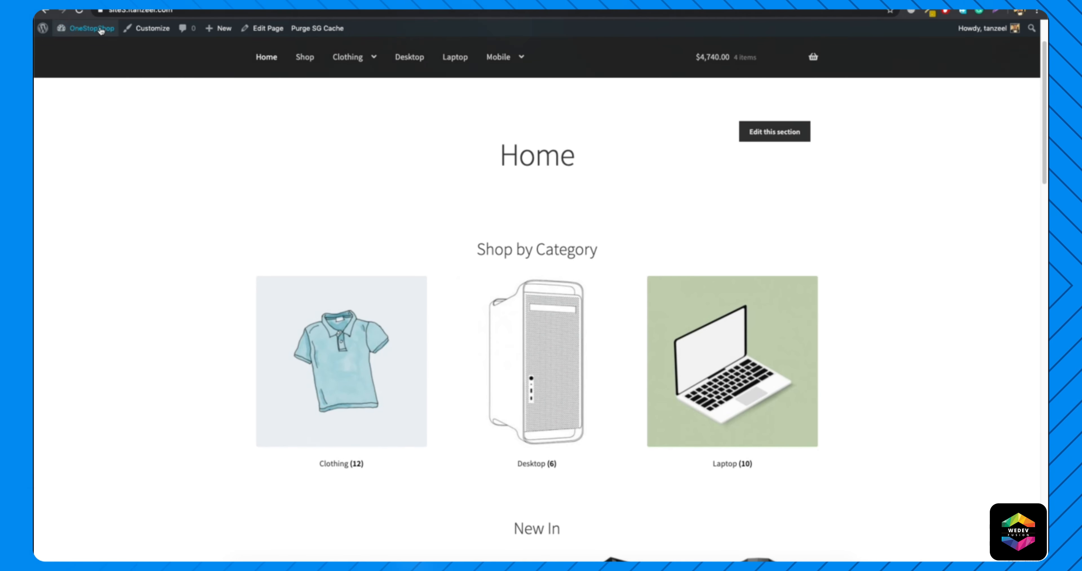
Search the WordPress theme directory for "store" and install the Store theme.
{"action": "mouse_move", "coordinate": [107, 34]}
{"action": "left_click", "coordinate": [75, 62]}
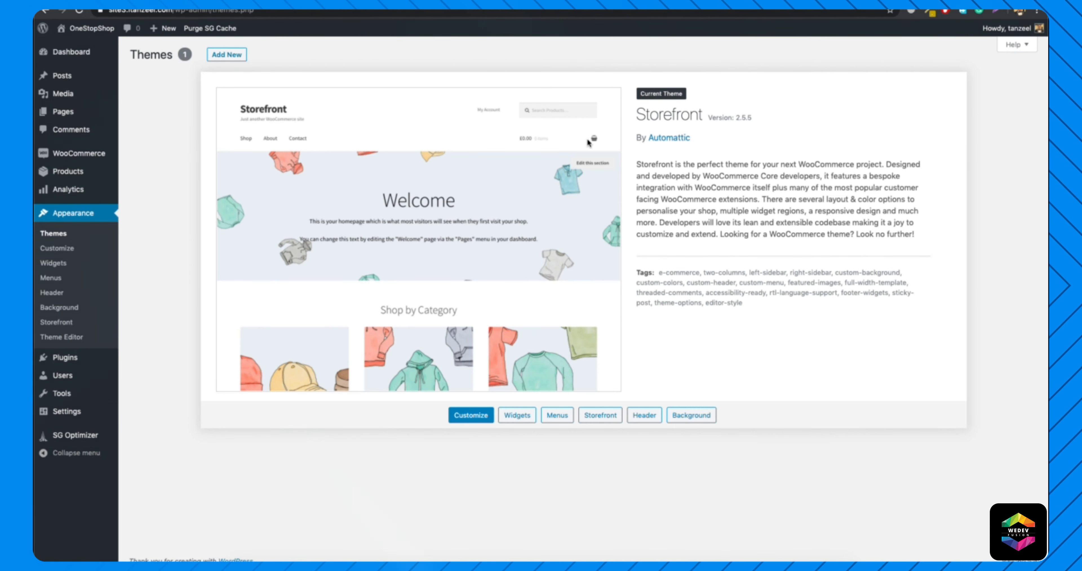
{"action": "left_click", "coordinate": [221, 59]}
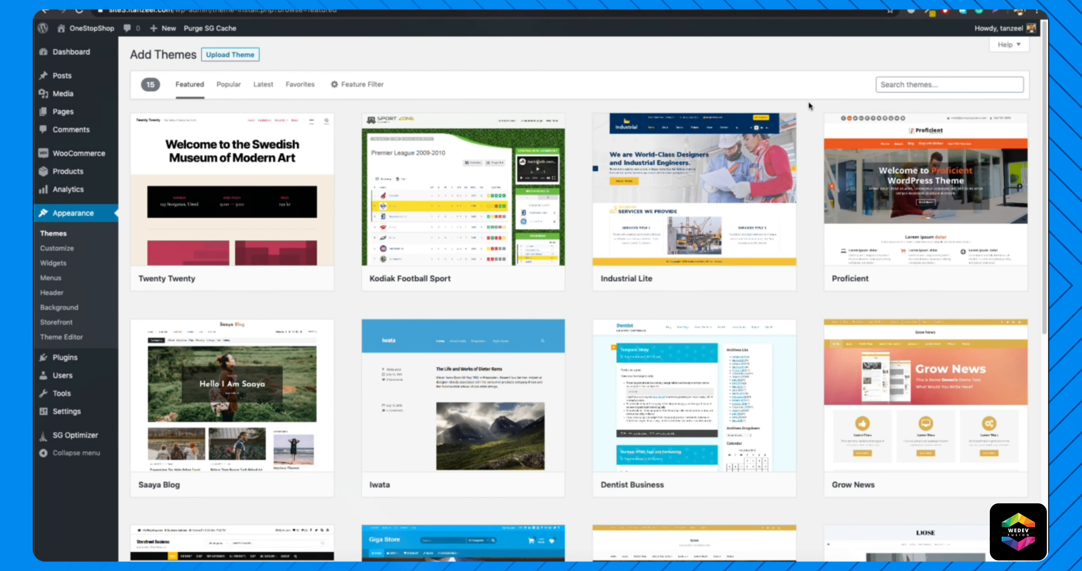
{"action": "left_click", "coordinate": [940, 82]}
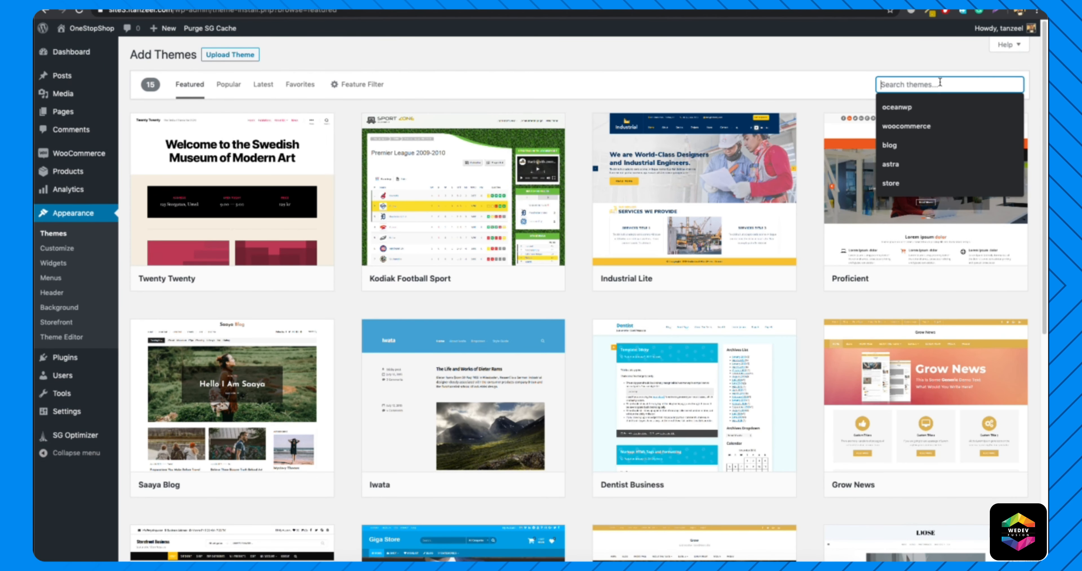
{"action": "type", "text": "store"}
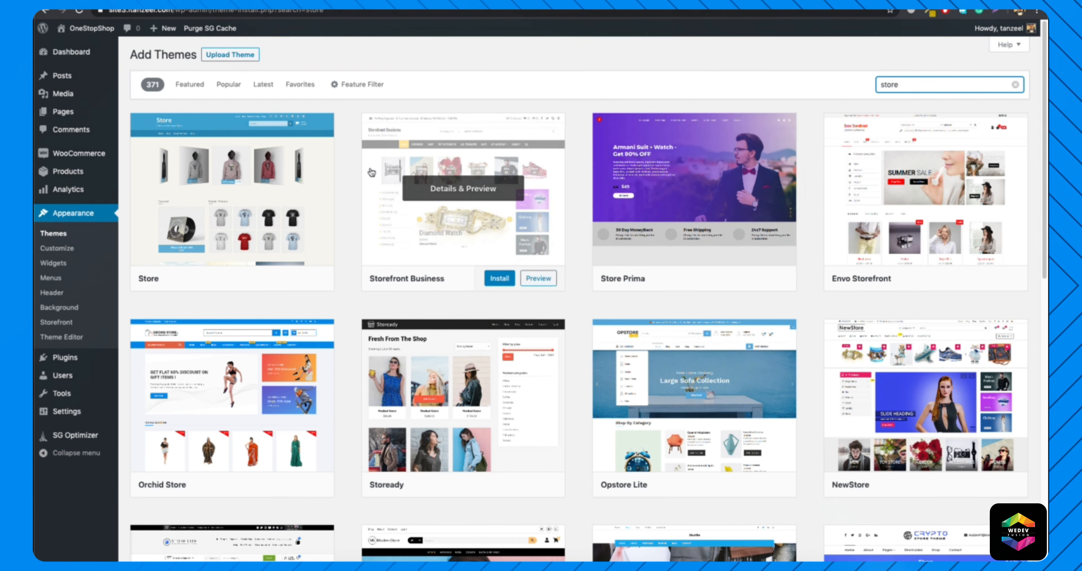
{"action": "left_click", "coordinate": [269, 278]}
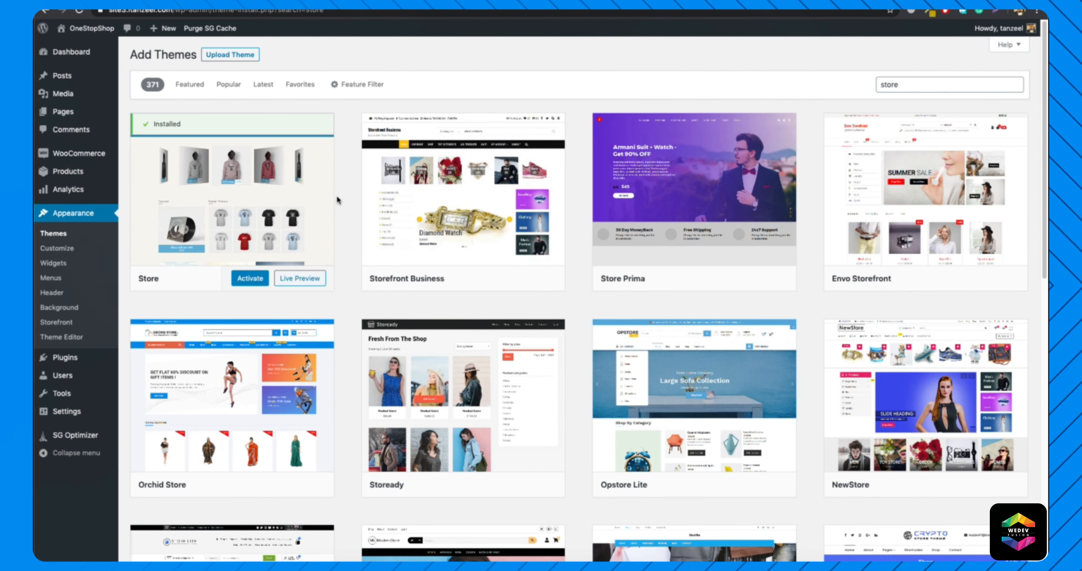
Install the Modern Store theme from the theme search results.
{"action": "scroll", "coordinate": [337, 200], "scroll_direction": "down", "scroll_amount": 3}
{"action": "scroll", "coordinate": [338, 200], "scroll_direction": "down", "scroll_amount": 7}
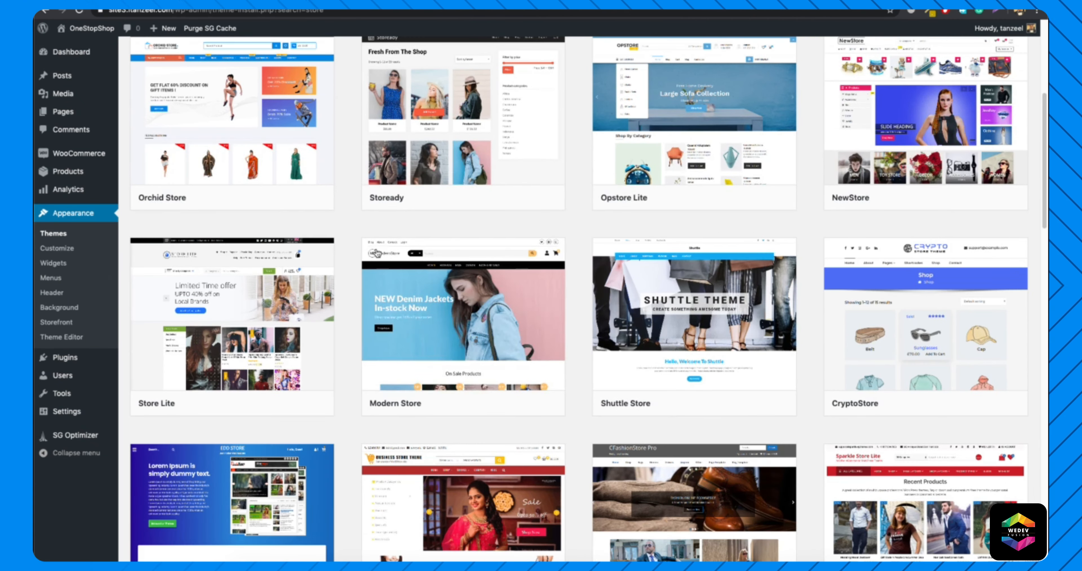
{"action": "mouse_move", "coordinate": [461, 358]}
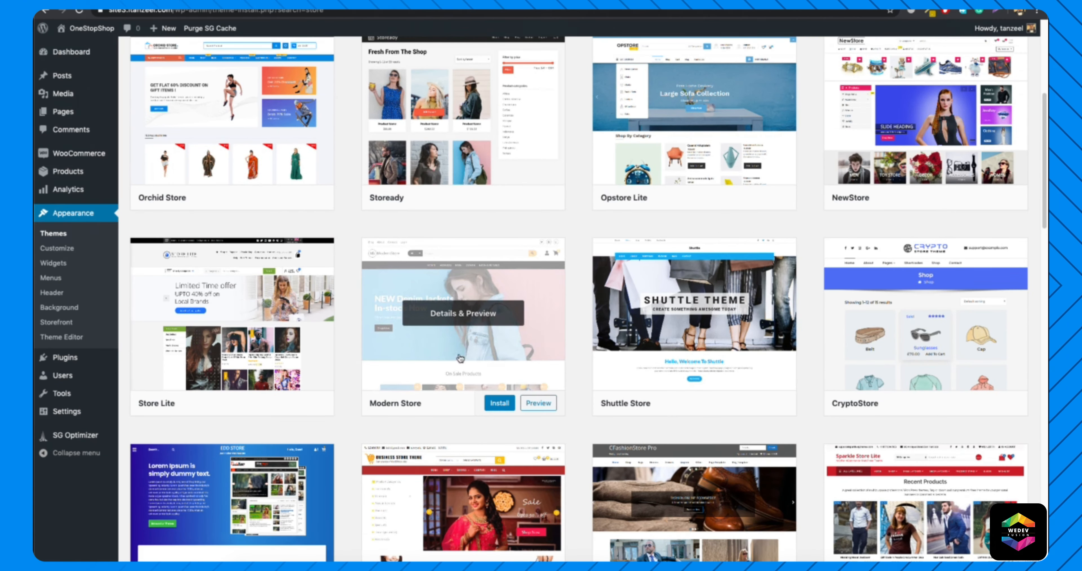
{"action": "left_click", "coordinate": [498, 404]}
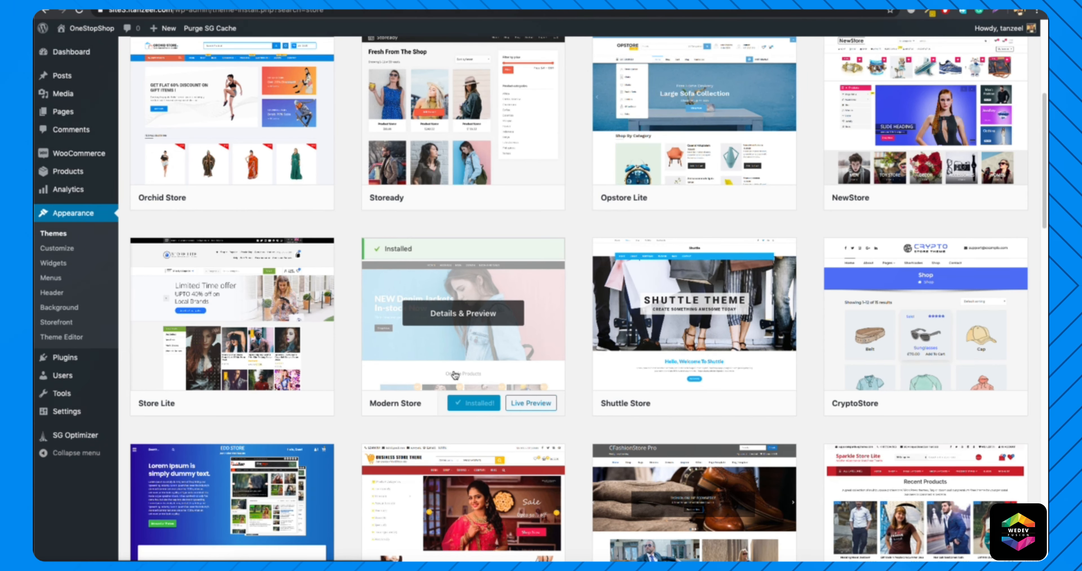
Install the Orchid Store theme from the theme search results.
{"action": "scroll", "coordinate": [499, 409], "scroll_direction": "down", "scroll_amount": 4}
{"action": "scroll", "coordinate": [455, 375], "scroll_direction": "up", "scroll_amount": 14}
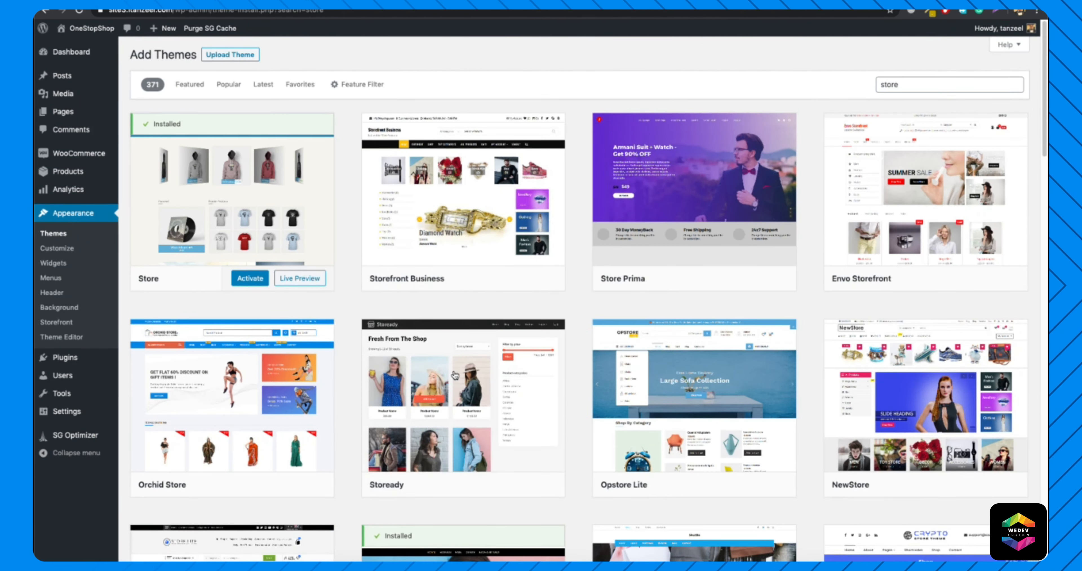
{"action": "mouse_move", "coordinate": [210, 485]}
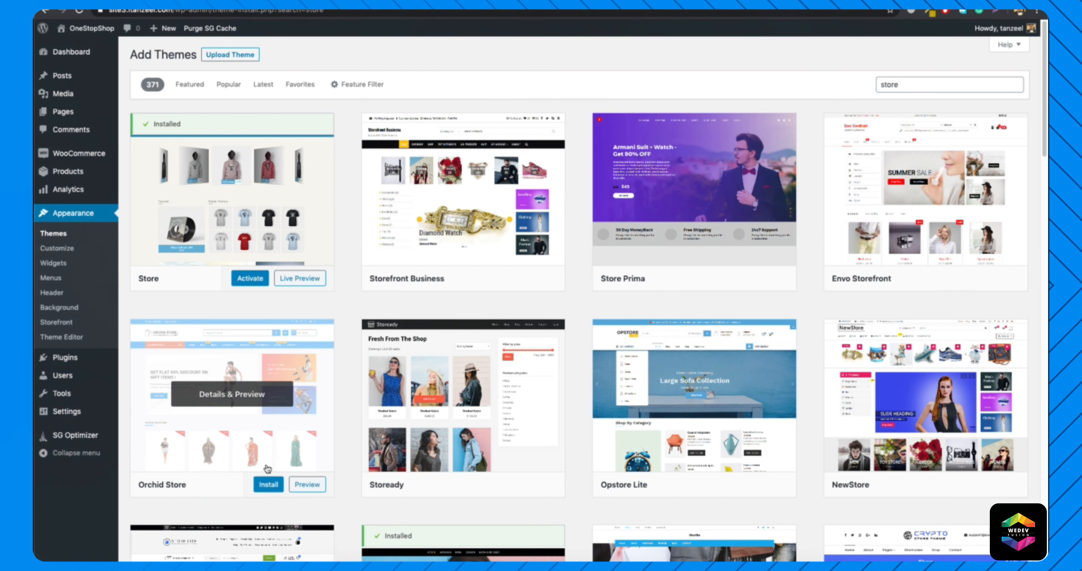
{"action": "left_click", "coordinate": [265, 484]}
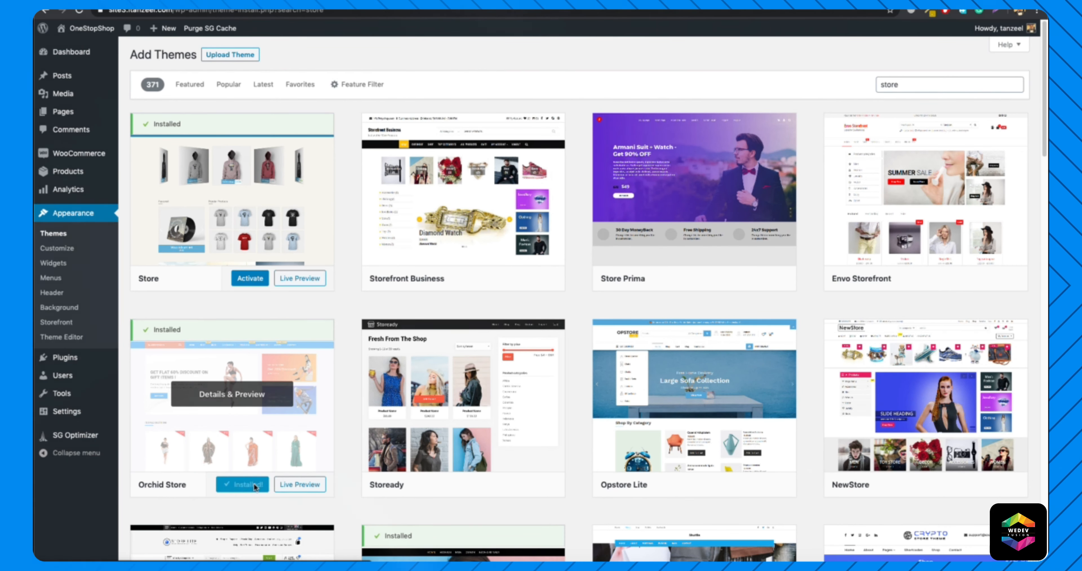
Activate the Store theme from the installed themes.
{"action": "mouse_move", "coordinate": [492, 422]}
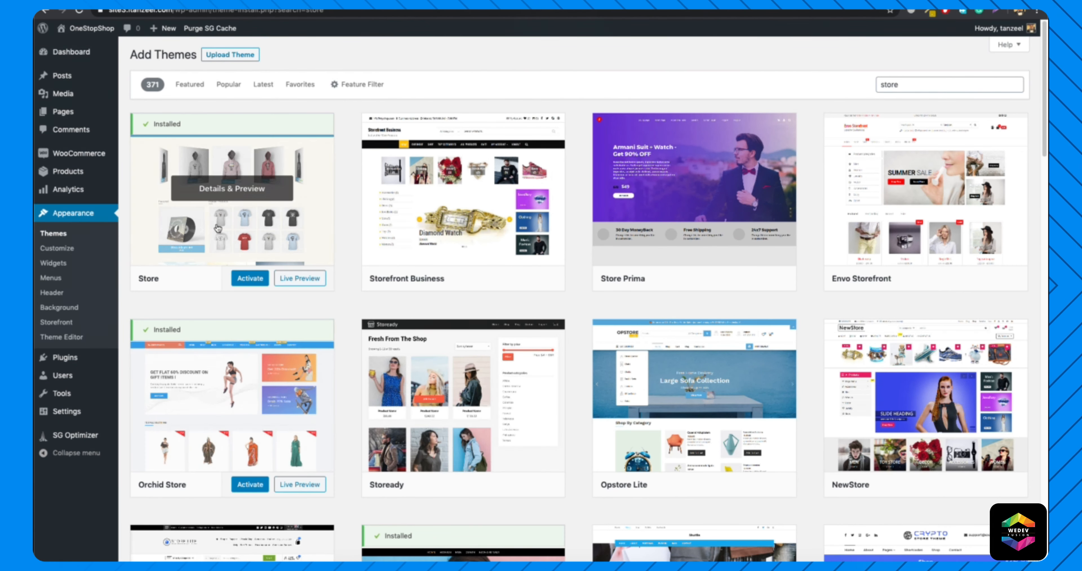
{"action": "left_click", "coordinate": [55, 234]}
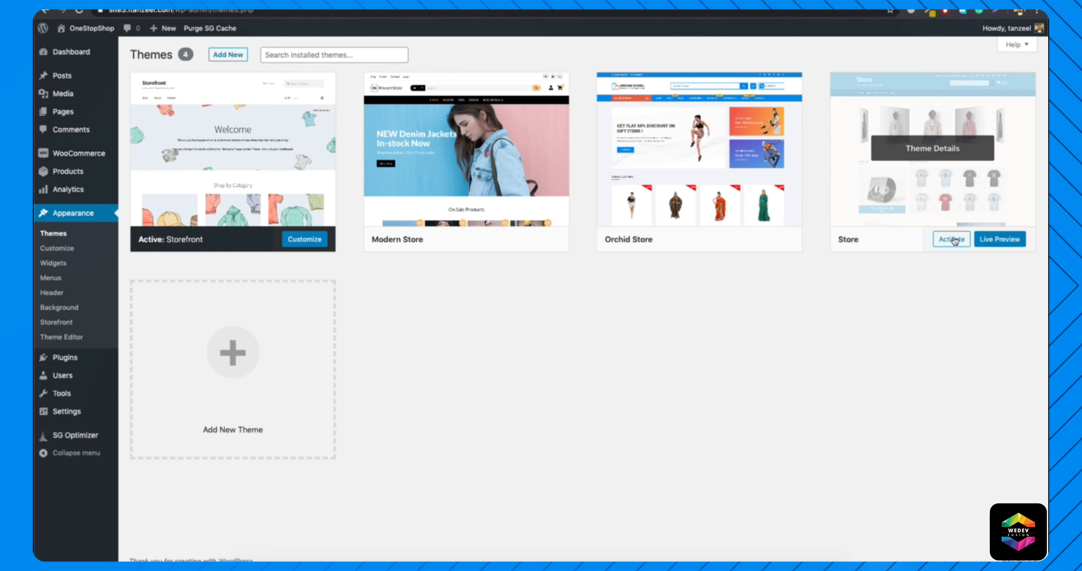
{"action": "left_click", "coordinate": [957, 240]}
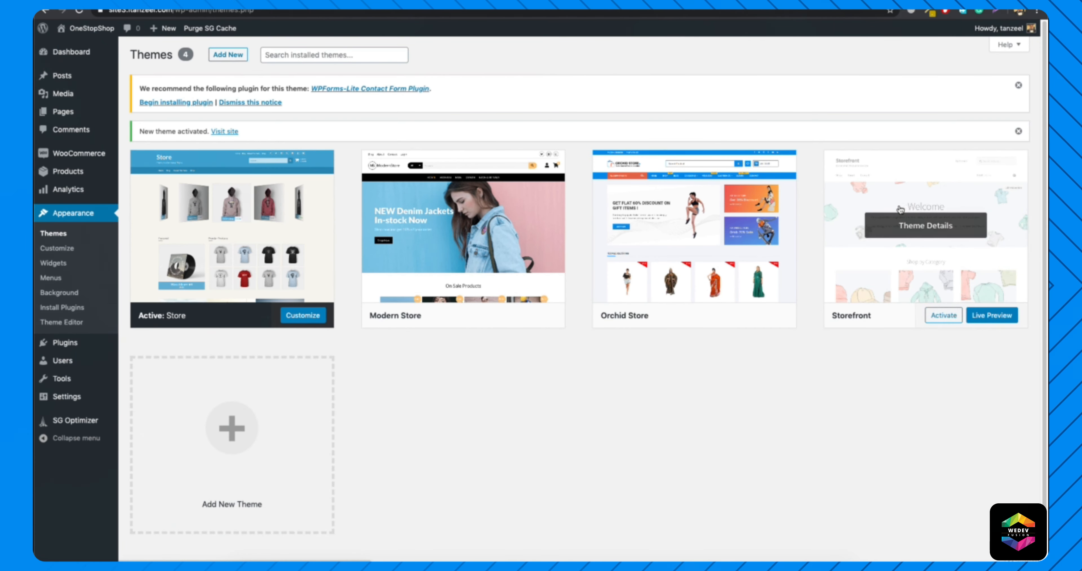
Visit the live site and look over the front page's content and sidebar.
{"action": "mouse_move", "coordinate": [85, 37]}
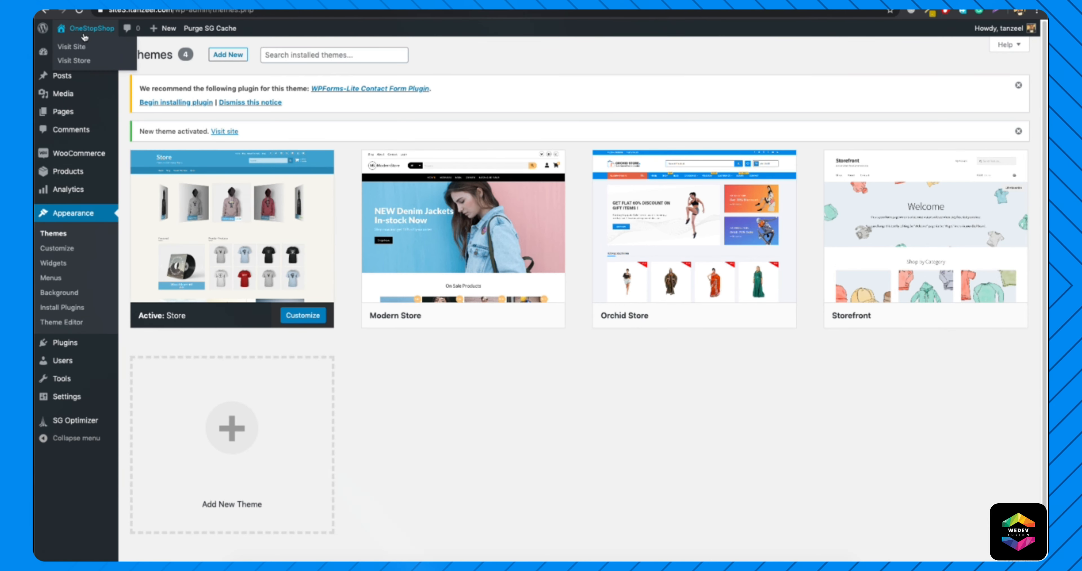
{"action": "left_click", "coordinate": [76, 48]}
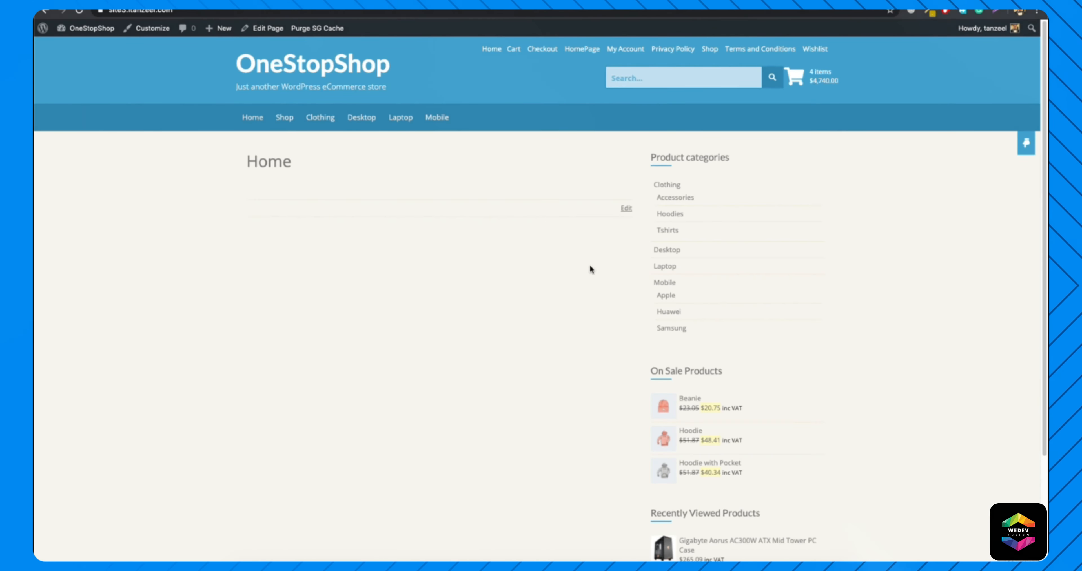
{"action": "scroll", "coordinate": [422, 235], "scroll_direction": "down", "scroll_amount": 3}
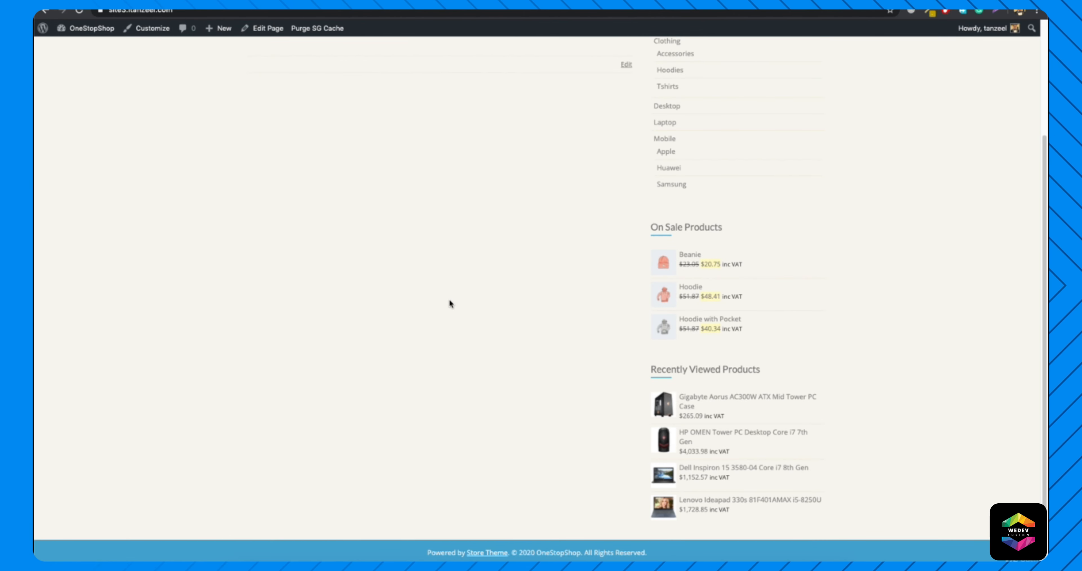
{"action": "scroll", "coordinate": [450, 301], "scroll_direction": "up", "scroll_amount": 3}
Browse the Shop page and filter its products by a price range of $10 to $3,330.
{"action": "left_click", "coordinate": [284, 121]}
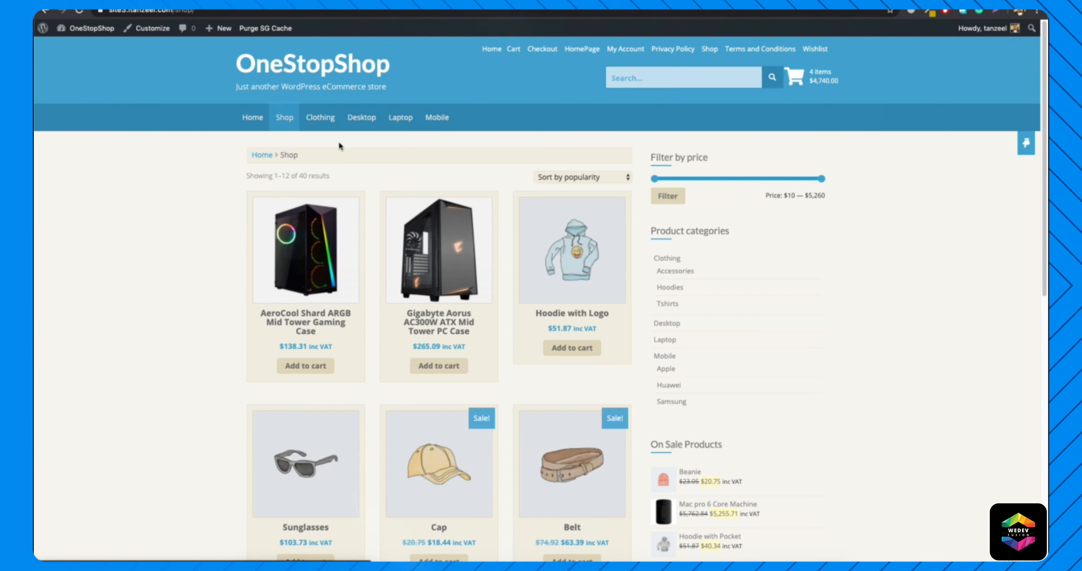
{"action": "scroll", "coordinate": [379, 273], "scroll_direction": "down", "scroll_amount": 3}
{"action": "scroll", "coordinate": [546, 210], "scroll_direction": "up", "scroll_amount": 3}
{"action": "left_click_drag", "start_coordinate": [822, 178], "coordinate": [760, 179]}
{"action": "left_click", "coordinate": [671, 203]}
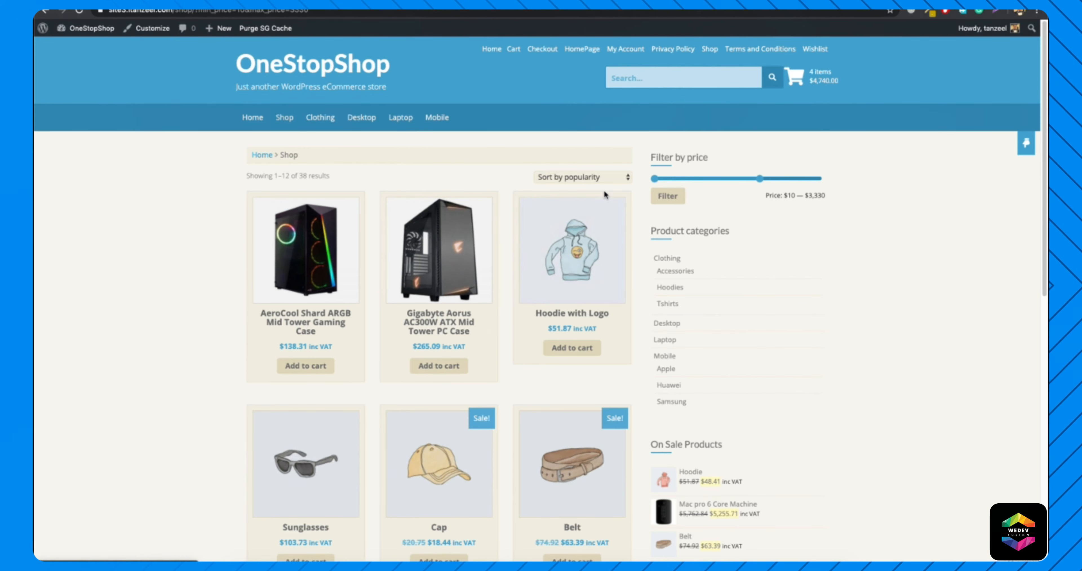
Open the AeroCool Shard ARGB Mid Tower Gaming Case product page and review its layout.
{"action": "left_click", "coordinate": [306, 257]}
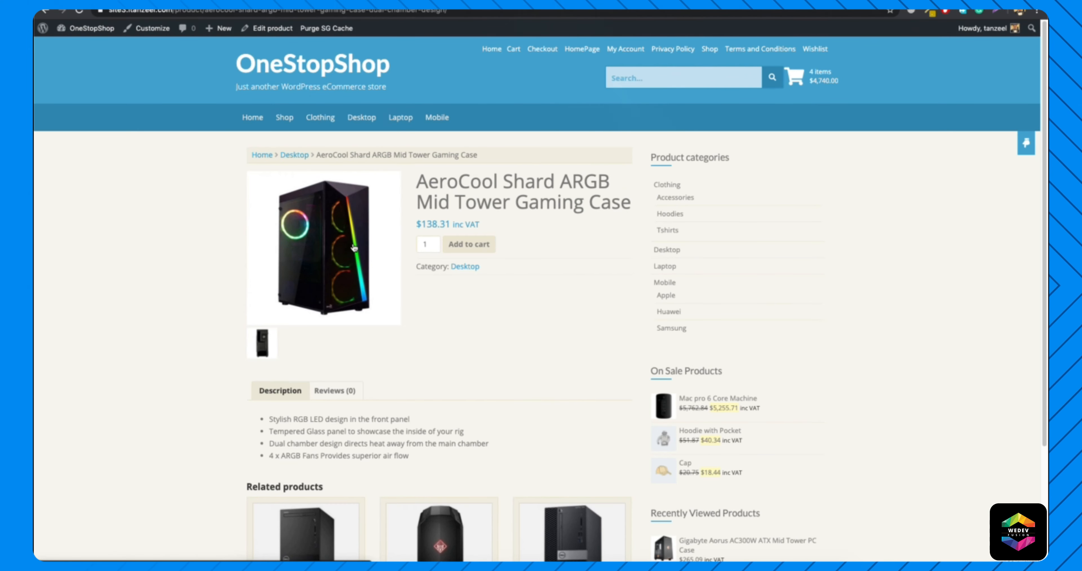
{"action": "scroll", "coordinate": [445, 248], "scroll_direction": "down", "scroll_amount": 3}
{"action": "scroll", "coordinate": [447, 313], "scroll_direction": "up", "scroll_amount": 3}
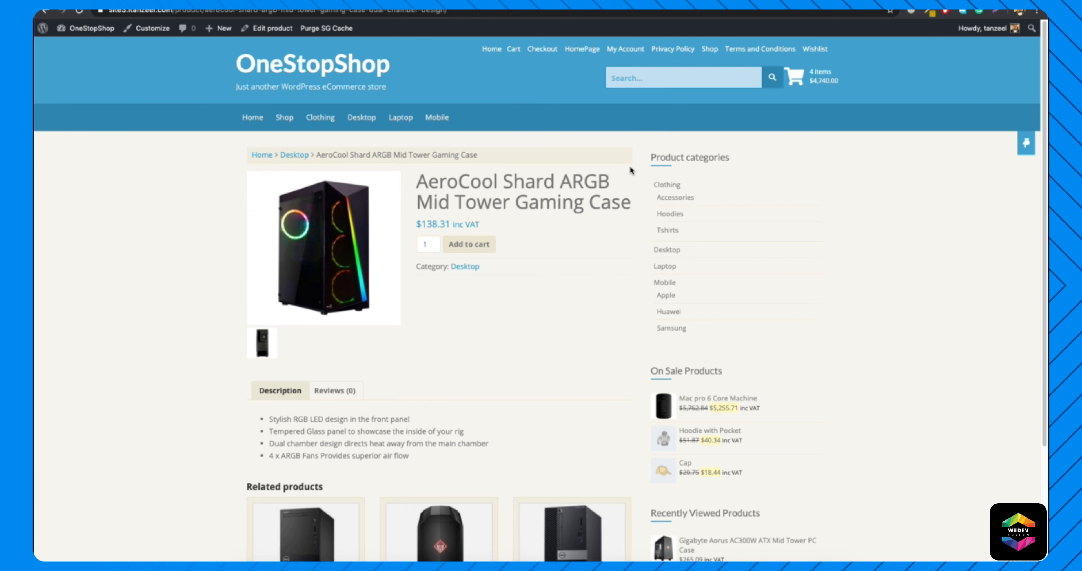
Open the cart and try the DHL (14 days) and FedEx (30days) shipping options in the cart totals.
{"action": "left_click", "coordinate": [819, 75]}
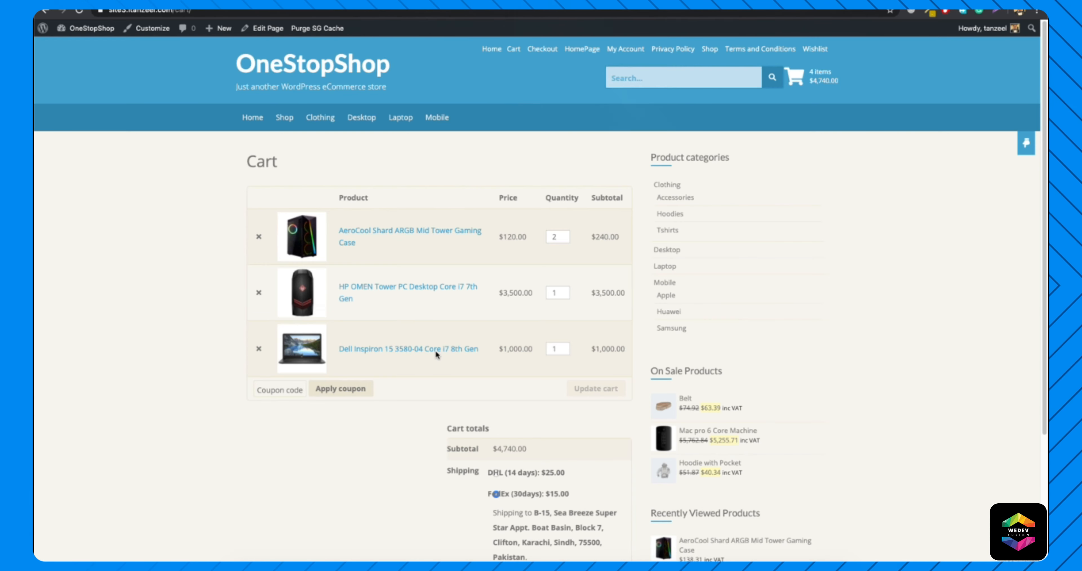
{"action": "scroll", "coordinate": [437, 355], "scroll_direction": "down", "scroll_amount": 5}
{"action": "left_click", "coordinate": [496, 294]}
{"action": "left_click", "coordinate": [496, 315]}
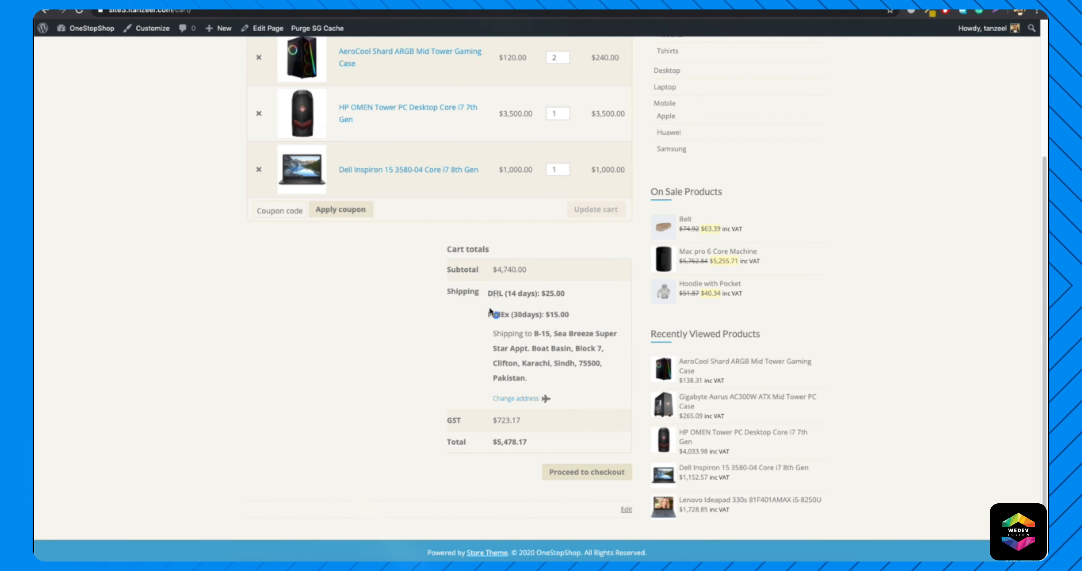
Proceed from the cart to checkout and look through the checkout page.
{"action": "left_click", "coordinate": [580, 472]}
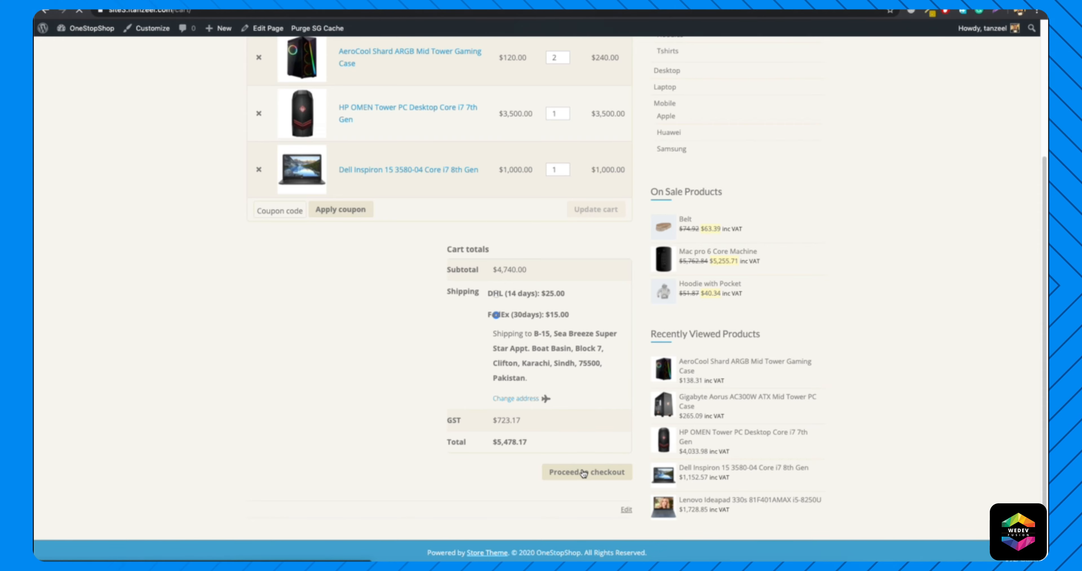
{"action": "scroll", "coordinate": [408, 328], "scroll_direction": "down", "scroll_amount": 5}
{"action": "scroll", "coordinate": [508, 352], "scroll_direction": "up", "scroll_amount": 5}
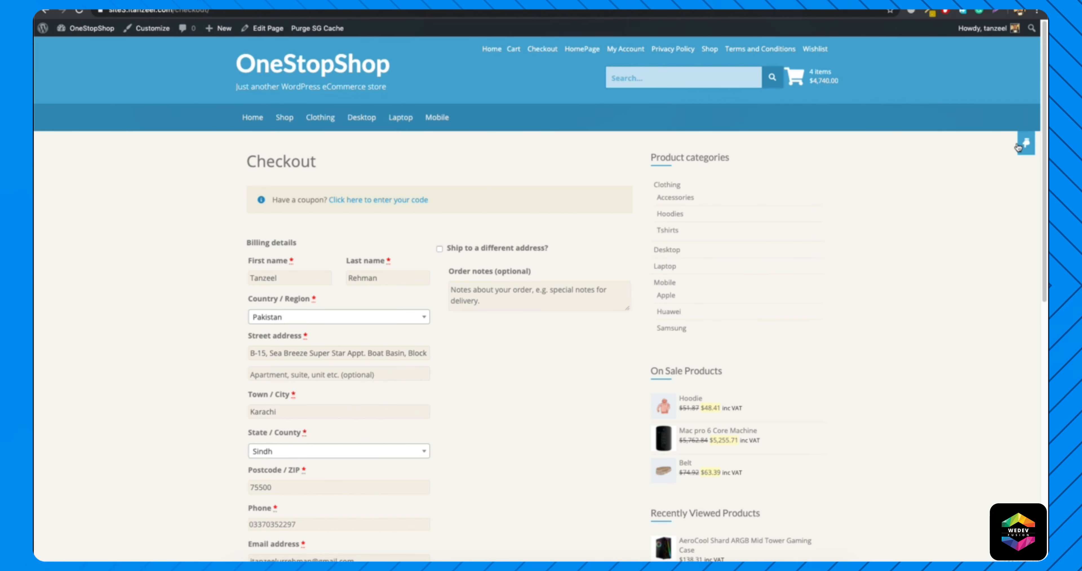
Return from checkout to the store's front page and look through it again.
{"action": "left_click", "coordinate": [287, 67]}
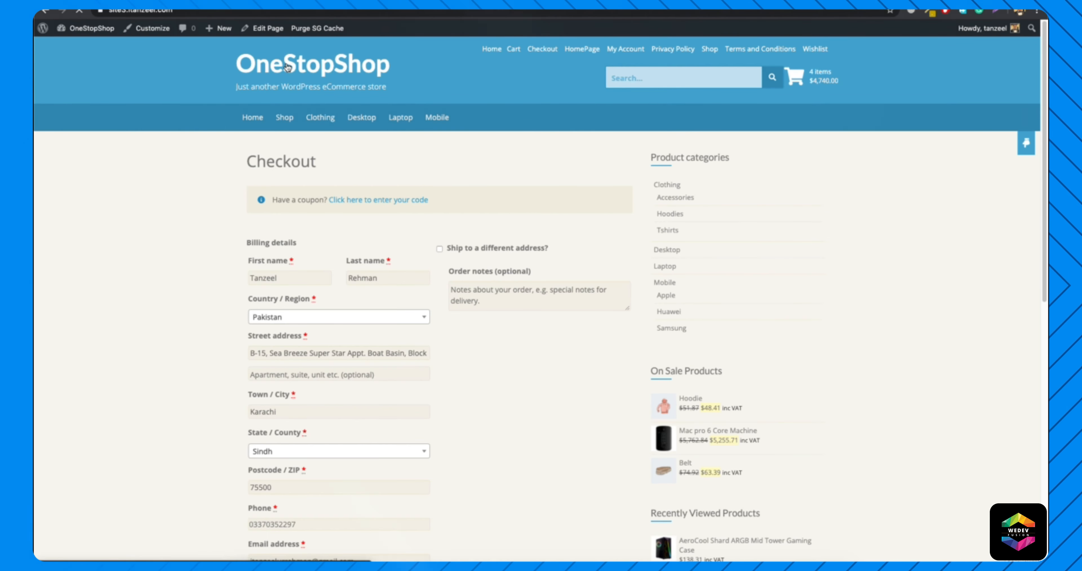
{"action": "scroll", "coordinate": [345, 265], "scroll_direction": "down", "scroll_amount": 5}
{"action": "scroll", "coordinate": [344, 266], "scroll_direction": "up", "scroll_amount": 5}
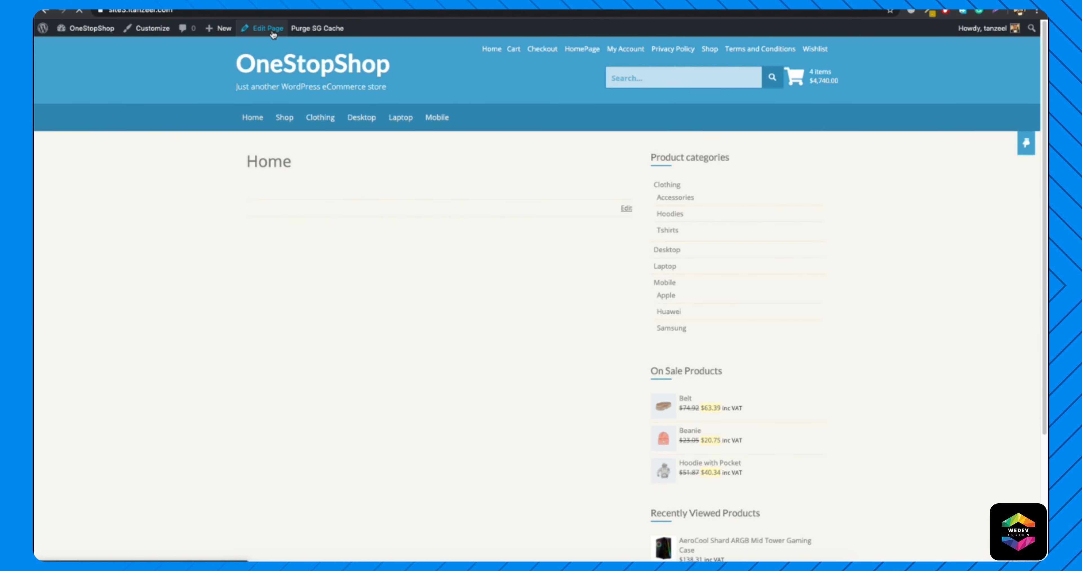
Check the template options available for the Home page in the page editor and return to the live site.
{"action": "left_click", "coordinate": [270, 29]}
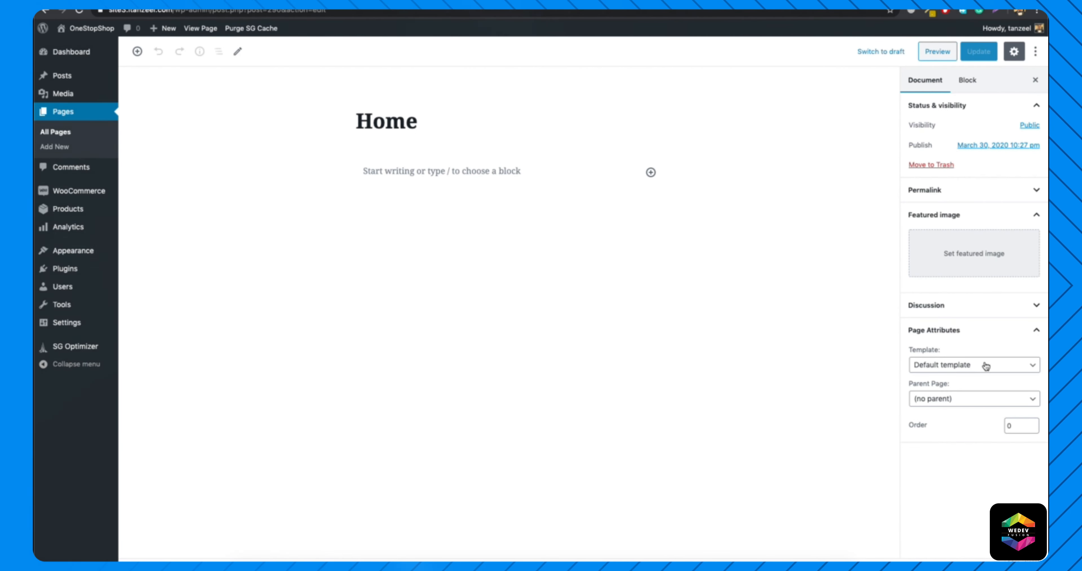
{"action": "left_click", "coordinate": [986, 367]}
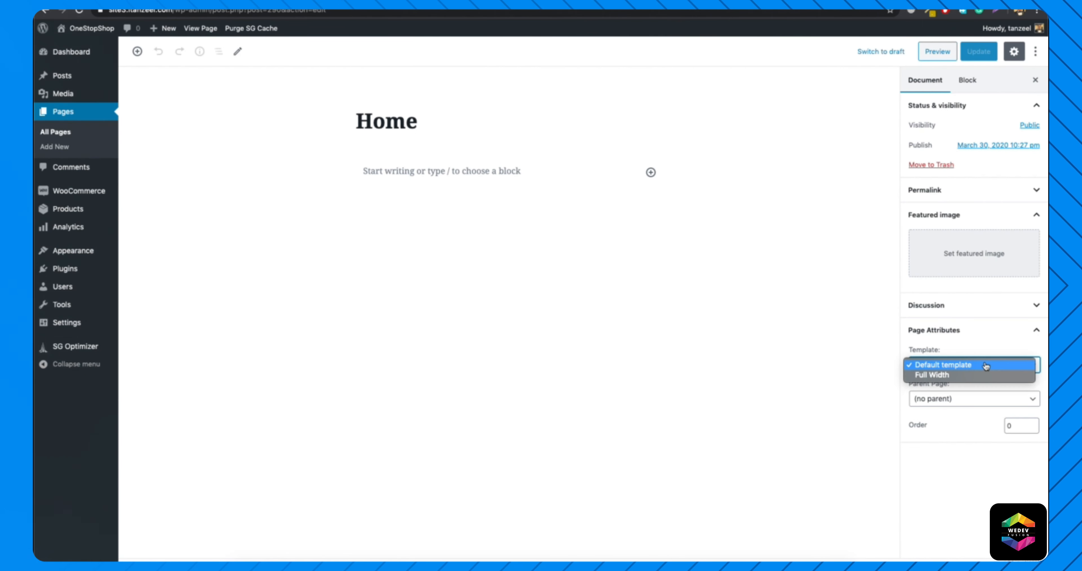
{"action": "left_click", "coordinate": [935, 367]}
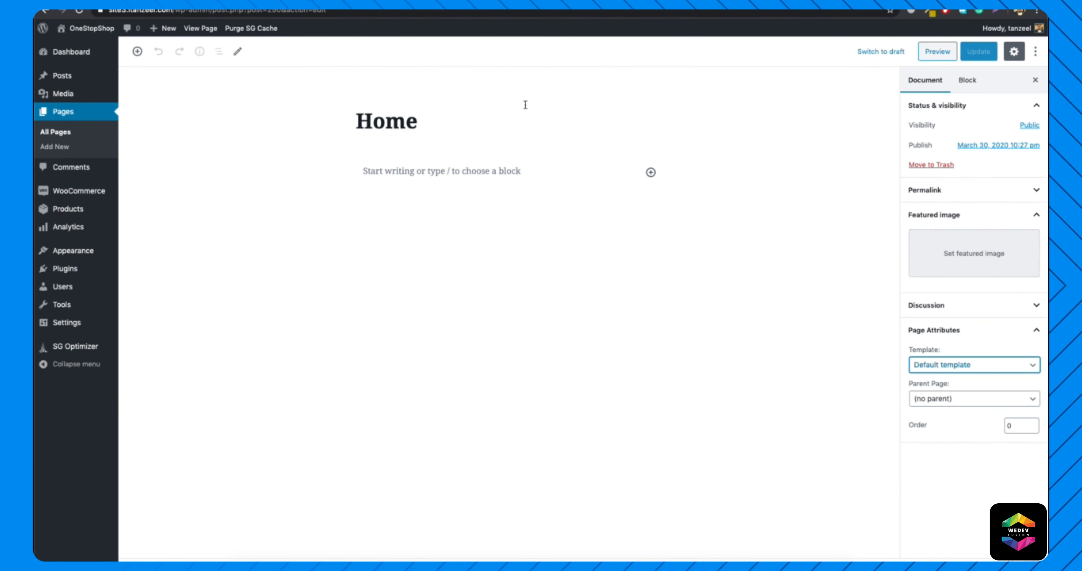
{"action": "left_click", "coordinate": [70, 47]}
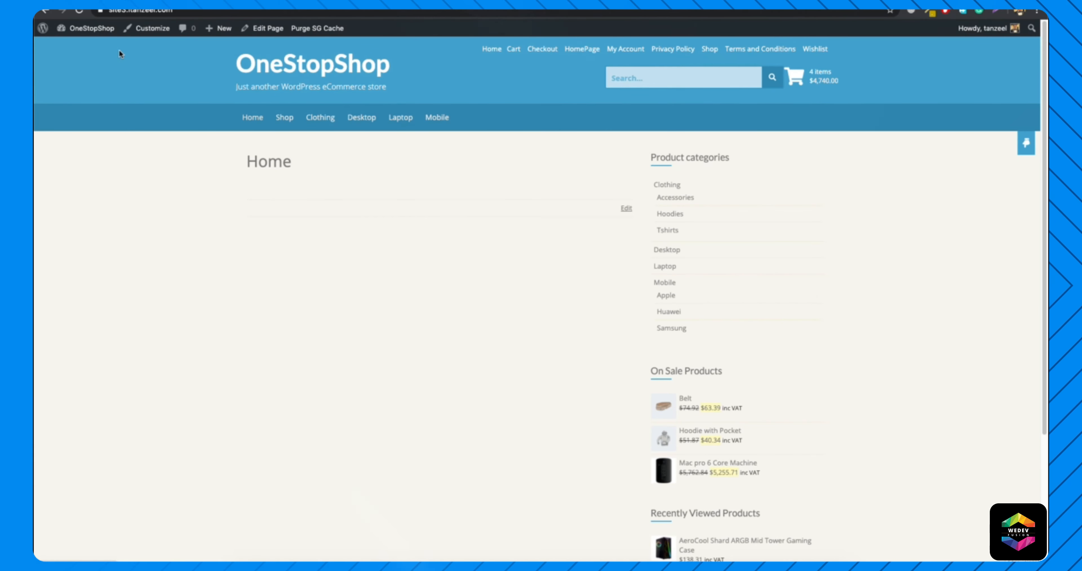
Start customizing the site and examine the Title, Tagline & Logo options within Header Settings.
{"action": "left_click", "coordinate": [148, 29]}
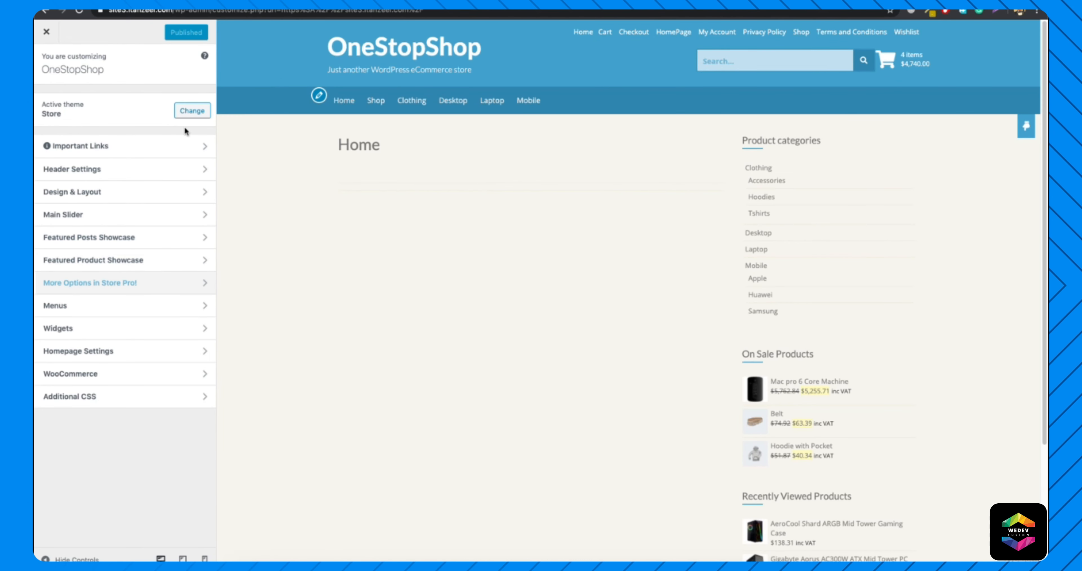
{"action": "left_click", "coordinate": [107, 168]}
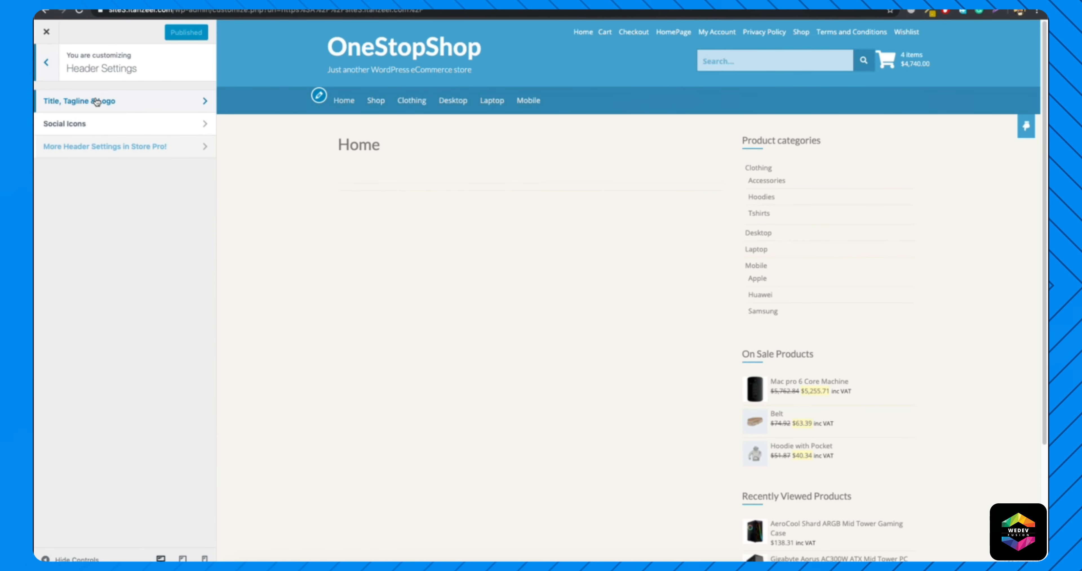
{"action": "left_click", "coordinate": [120, 102]}
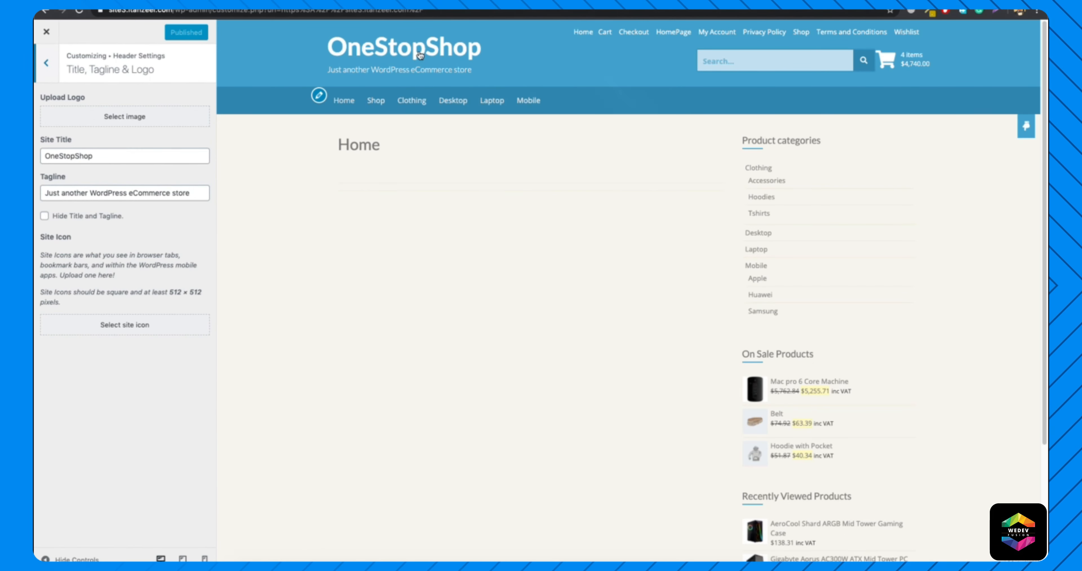
{"action": "left_click", "coordinate": [44, 71]}
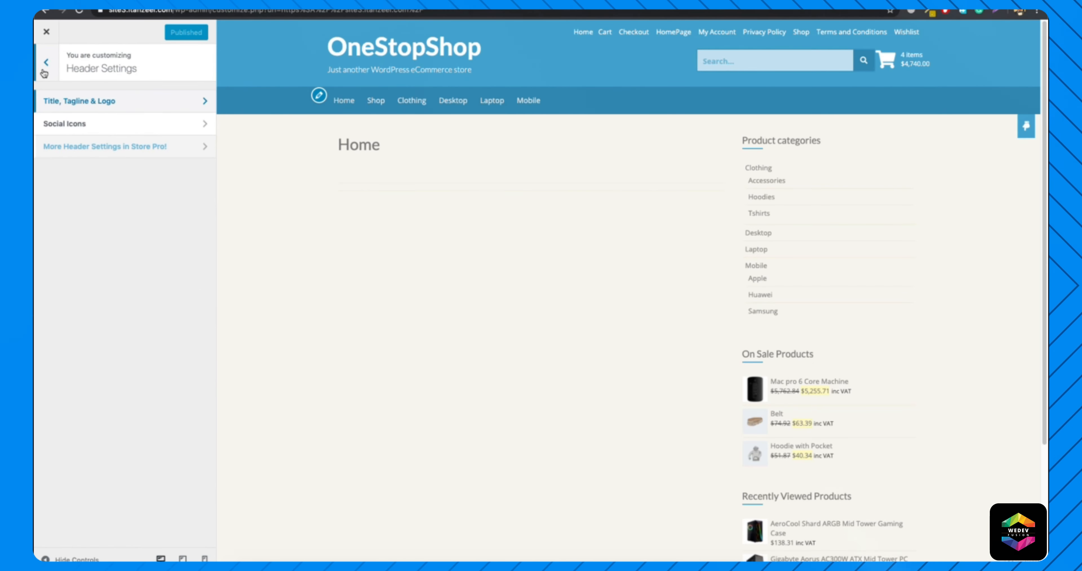
Examine the Social Icons options within Header Settings and return to the main customization list.
{"action": "left_click", "coordinate": [72, 124]}
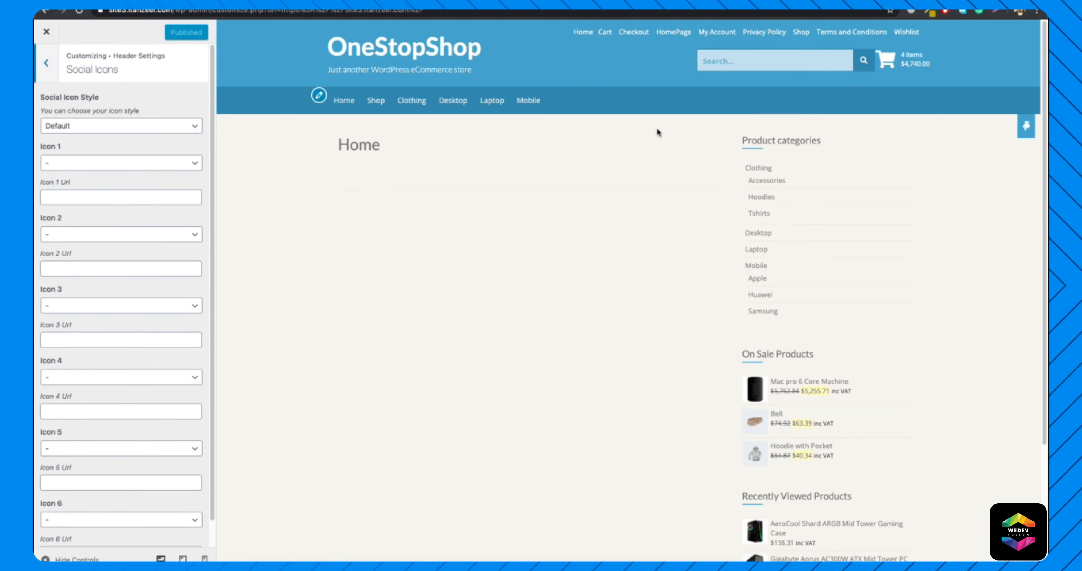
{"action": "left_click", "coordinate": [47, 69]}
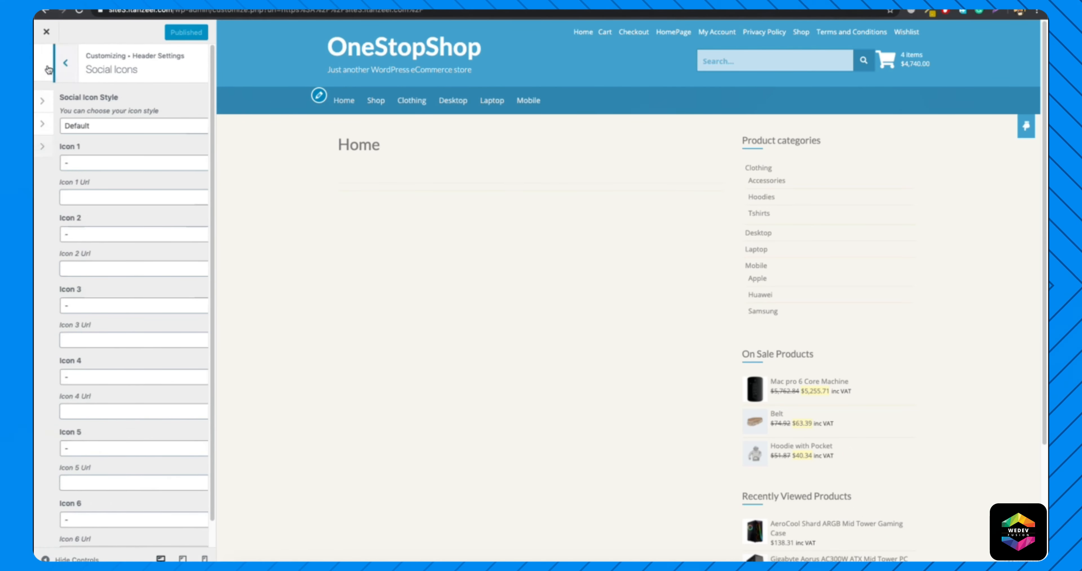
{"action": "left_click", "coordinate": [48, 66]}
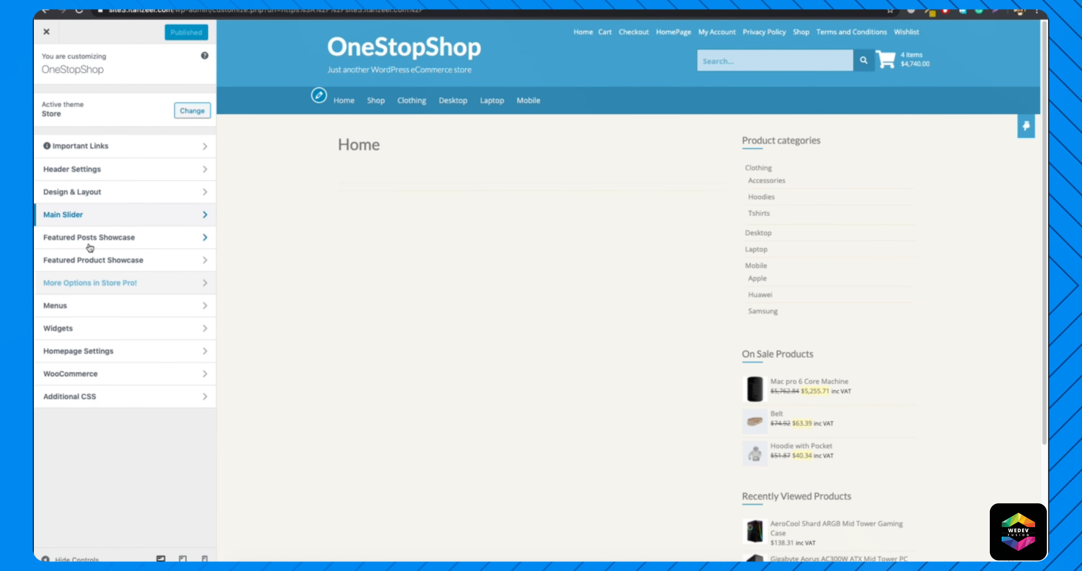
Enable the Main Slider on the home page and set its number of slides to 2.
{"action": "left_click", "coordinate": [77, 217]}
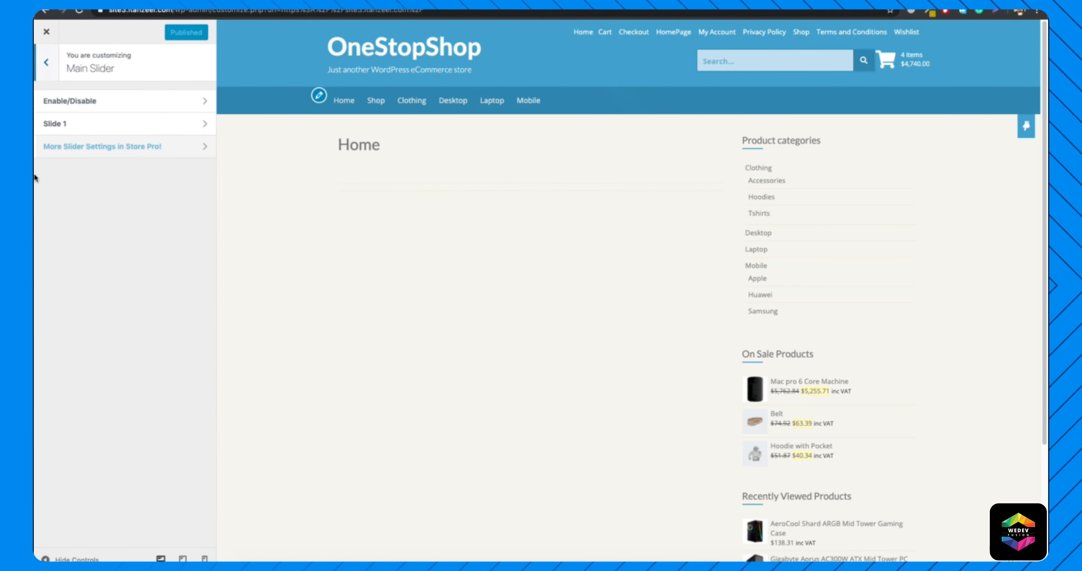
{"action": "left_click", "coordinate": [75, 105]}
{"action": "left_click", "coordinate": [44, 99]}
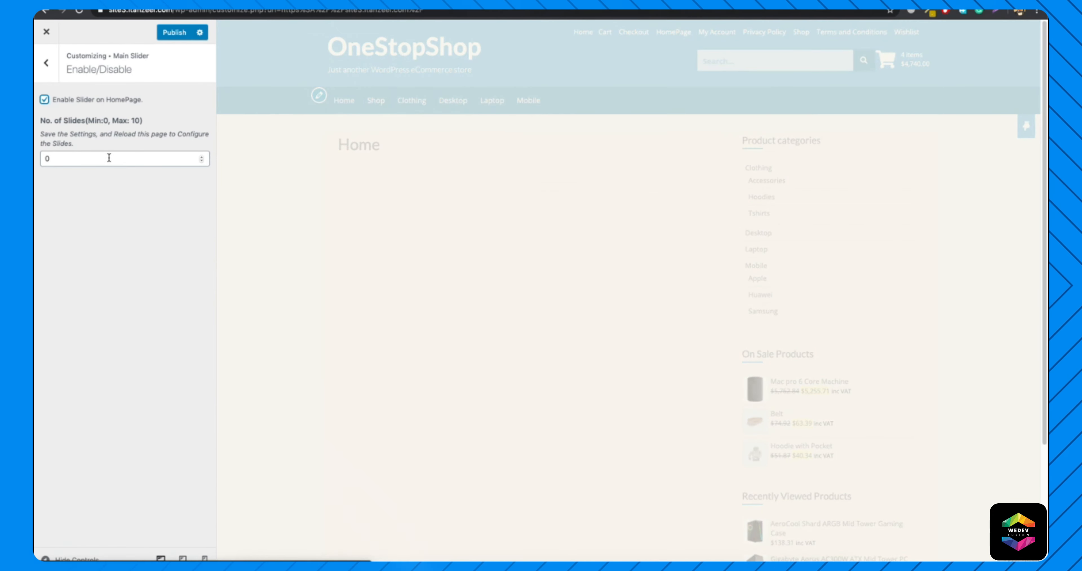
{"action": "left_click", "coordinate": [84, 157]}
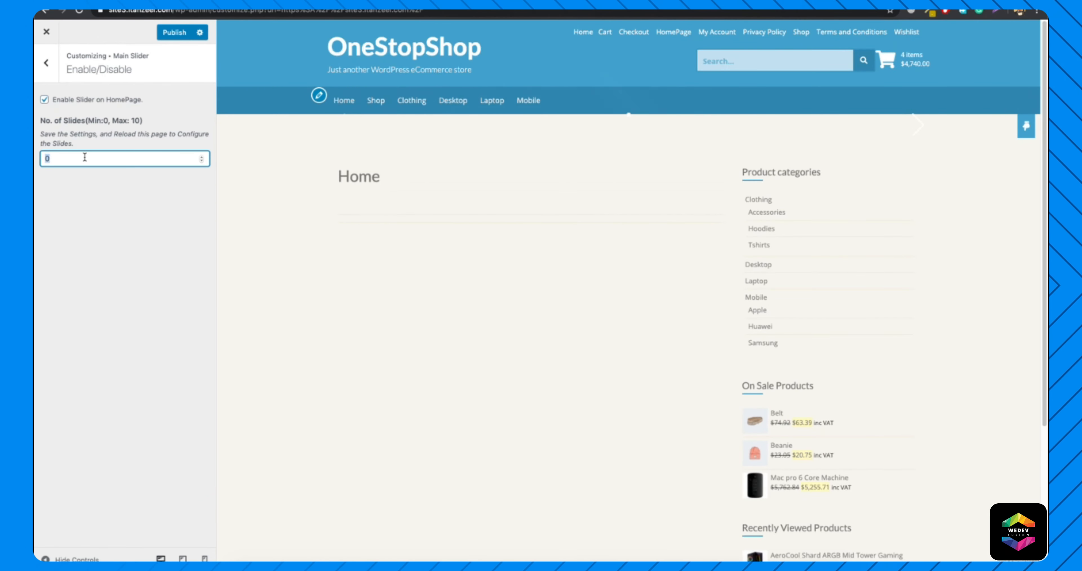
{"action": "type", "text": "2"}
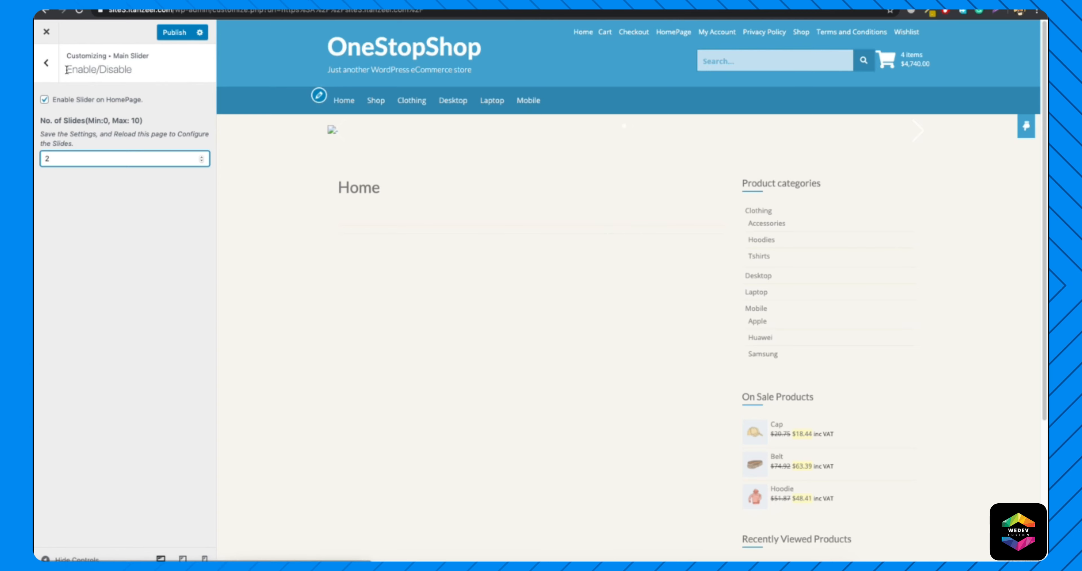
Assign the media library photo of a monitor and plant on a white desk as the Slide 1 image.
{"action": "left_click", "coordinate": [47, 64]}
{"action": "left_click", "coordinate": [101, 123]}
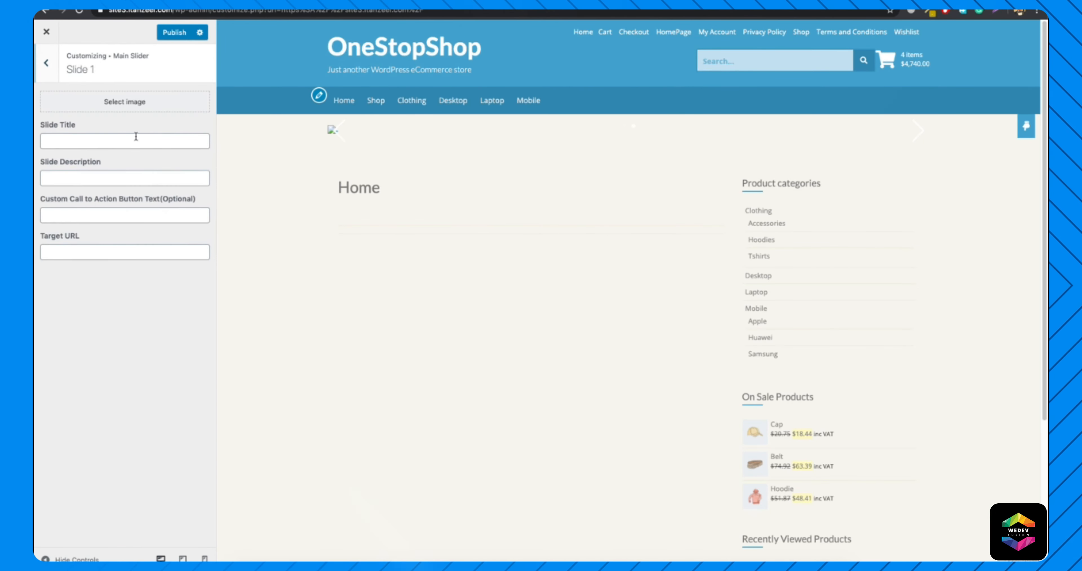
{"action": "left_click", "coordinate": [138, 105]}
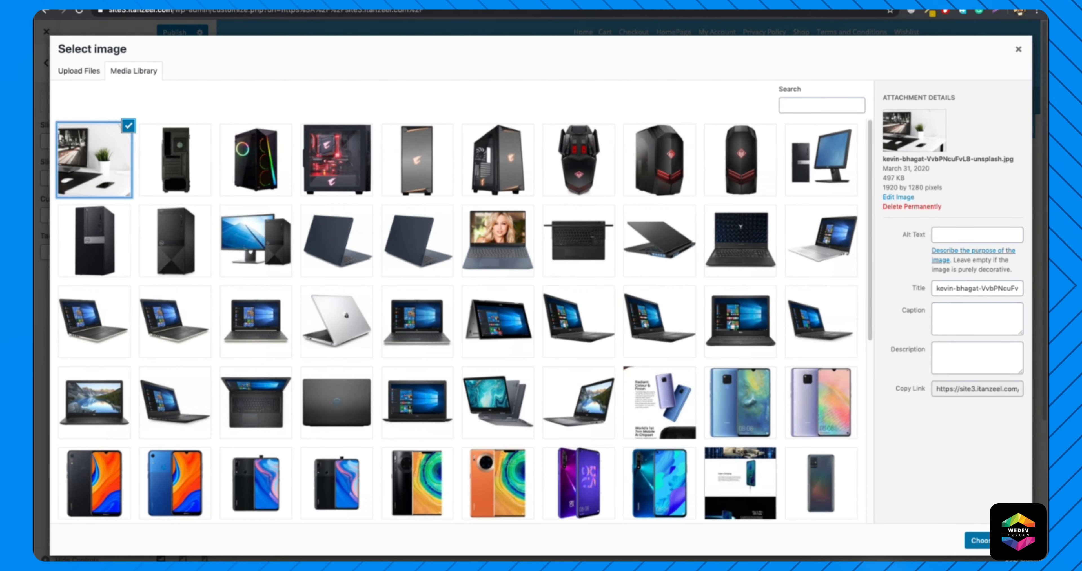
{"action": "left_click", "coordinate": [986, 541]}
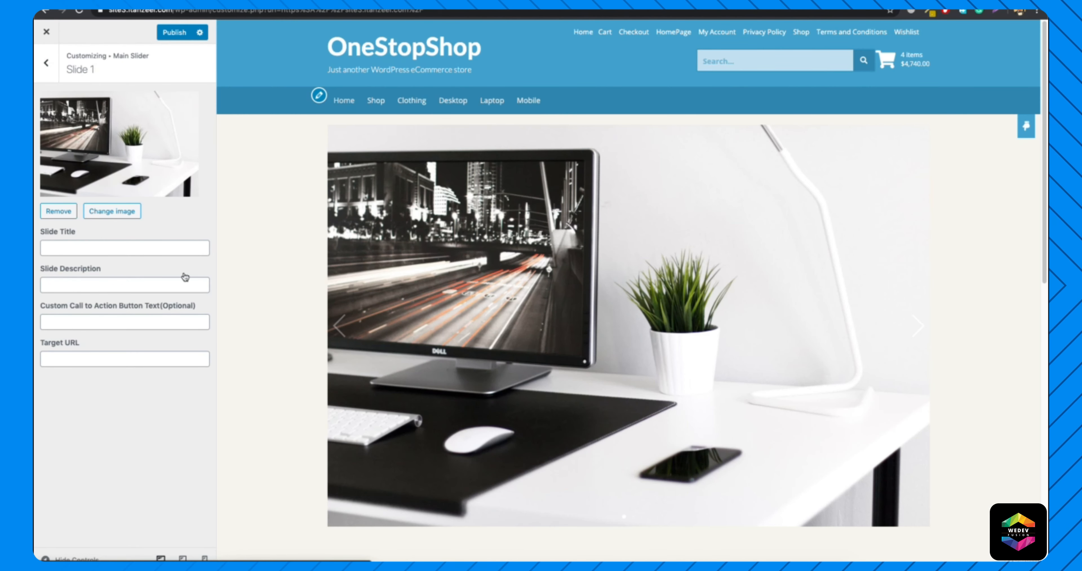
Fill in Slide 1 with title "Welcome to the OneStopShop", description "We have everything you need", button text "Shop Now" and target URL "/shop".
{"action": "left_click", "coordinate": [80, 250]}
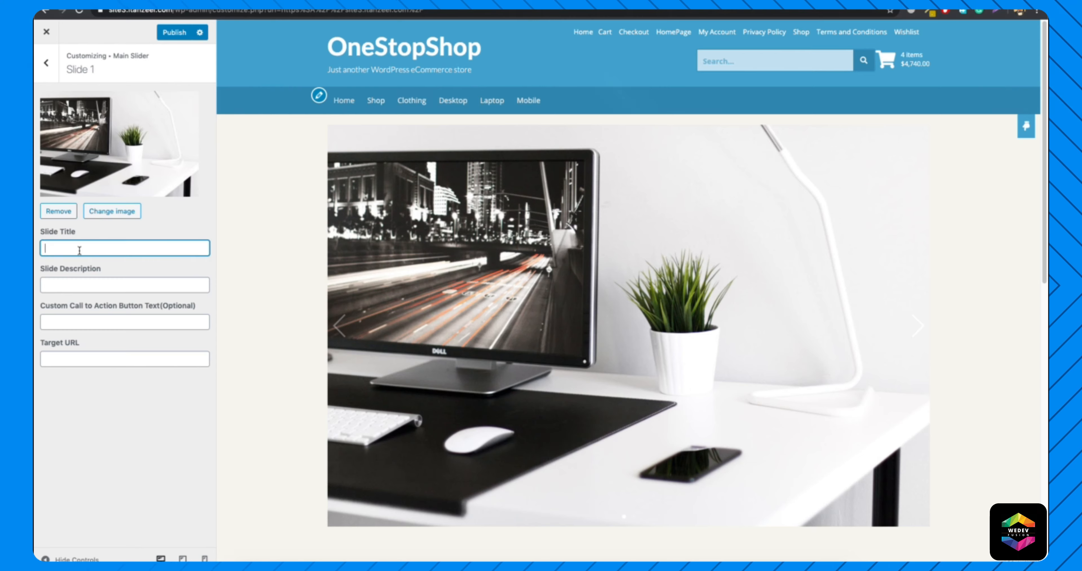
{"action": "type", "text": "Welcome t"}
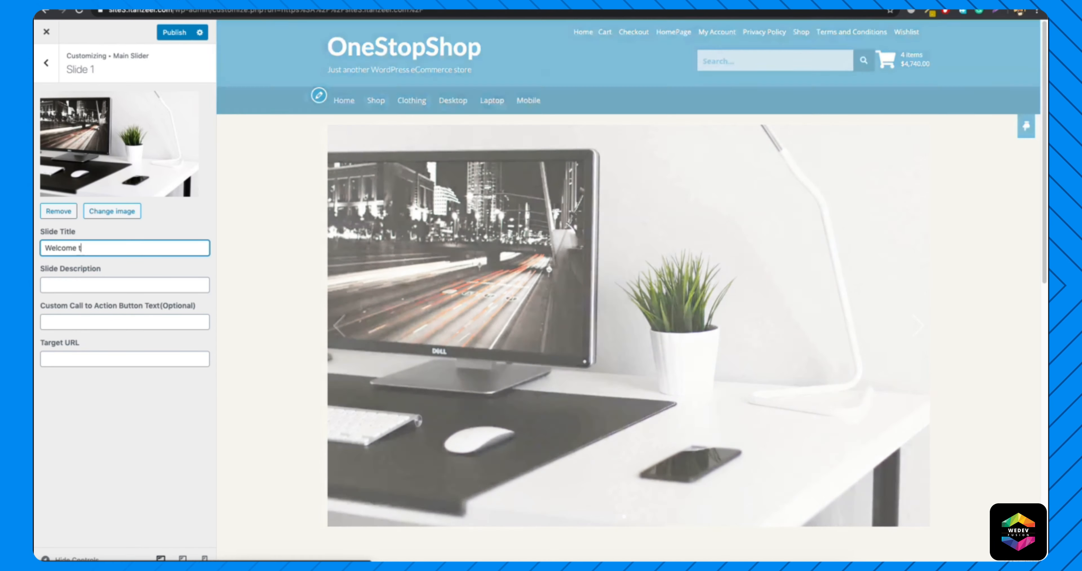
{"action": "type", "text": "o the OneStopShop"}
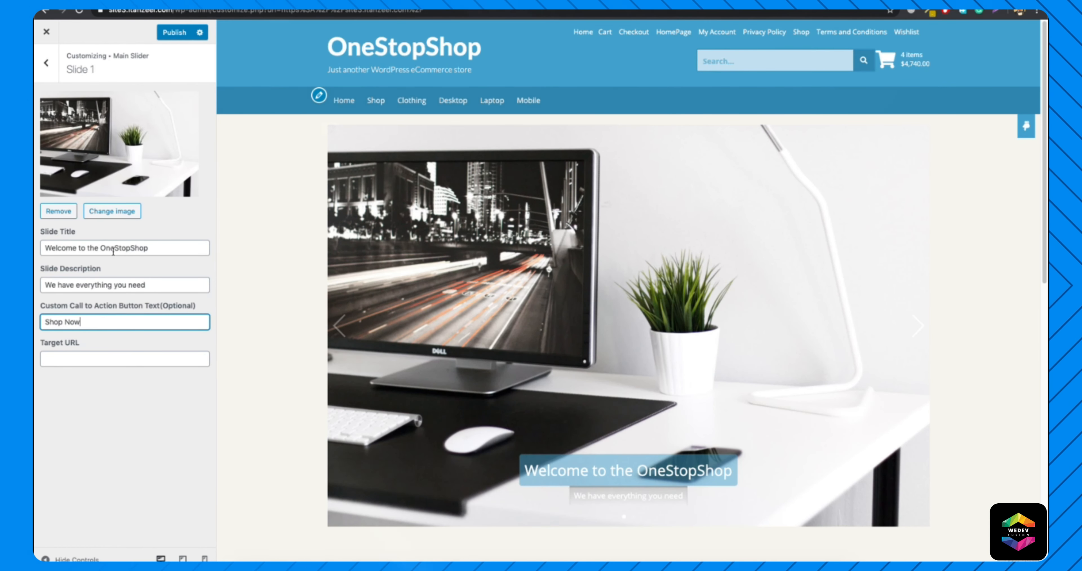
{"action": "left_click", "coordinate": [110, 357]}
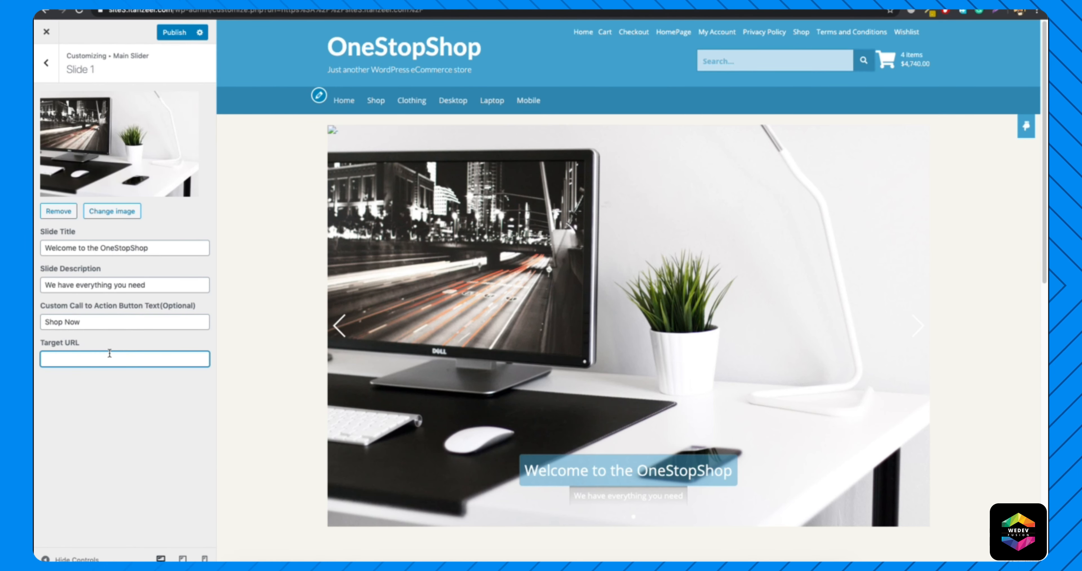
{"action": "type", "text": "/shop"}
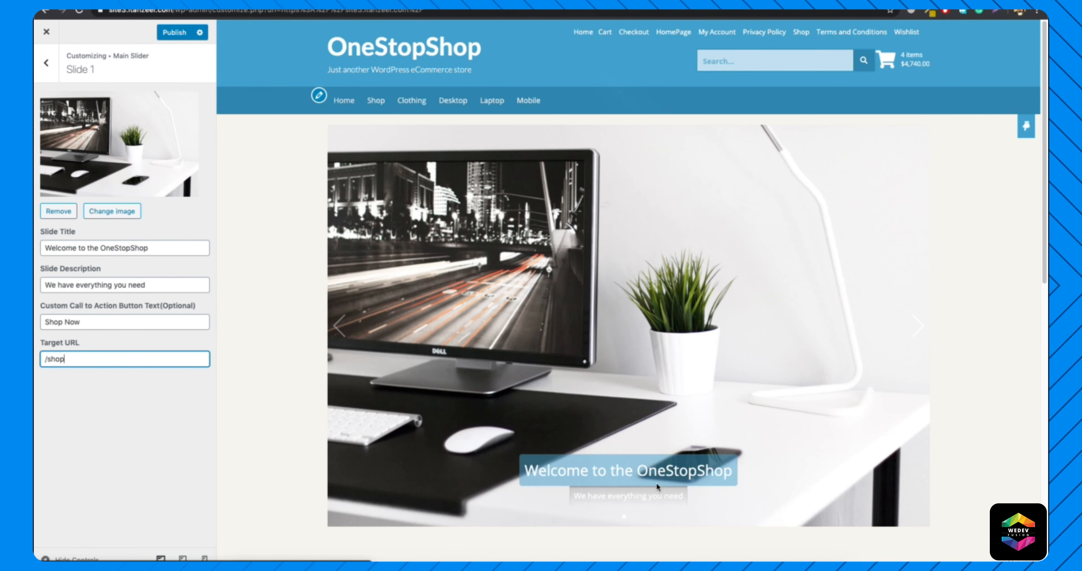
{"action": "left_click", "coordinate": [346, 330]}
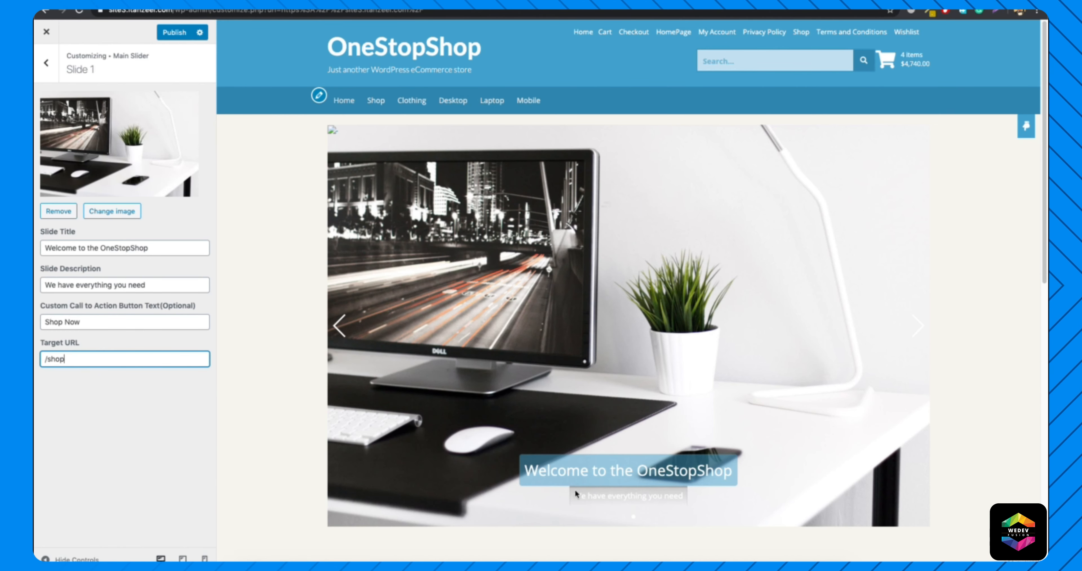
Review the page with the slider in the preview and disable the Main Slider on the home page.
{"action": "left_click", "coordinate": [47, 63]}
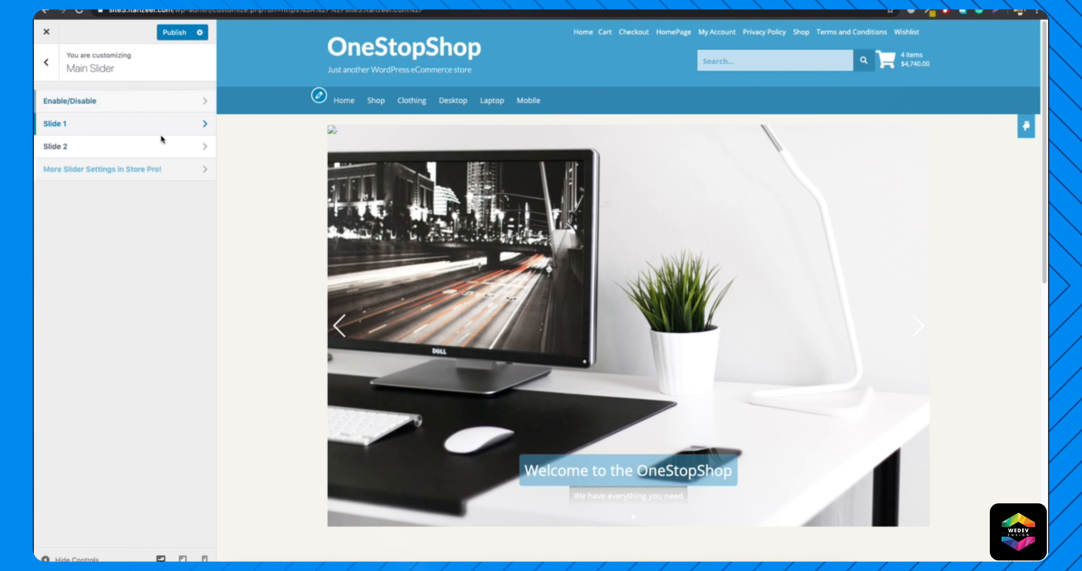
{"action": "scroll", "coordinate": [658, 237], "scroll_direction": "down", "scroll_amount": 5}
{"action": "scroll", "coordinate": [656, 238], "scroll_direction": "down", "scroll_amount": 5}
{"action": "scroll", "coordinate": [578, 321], "scroll_direction": "up", "scroll_amount": 10}
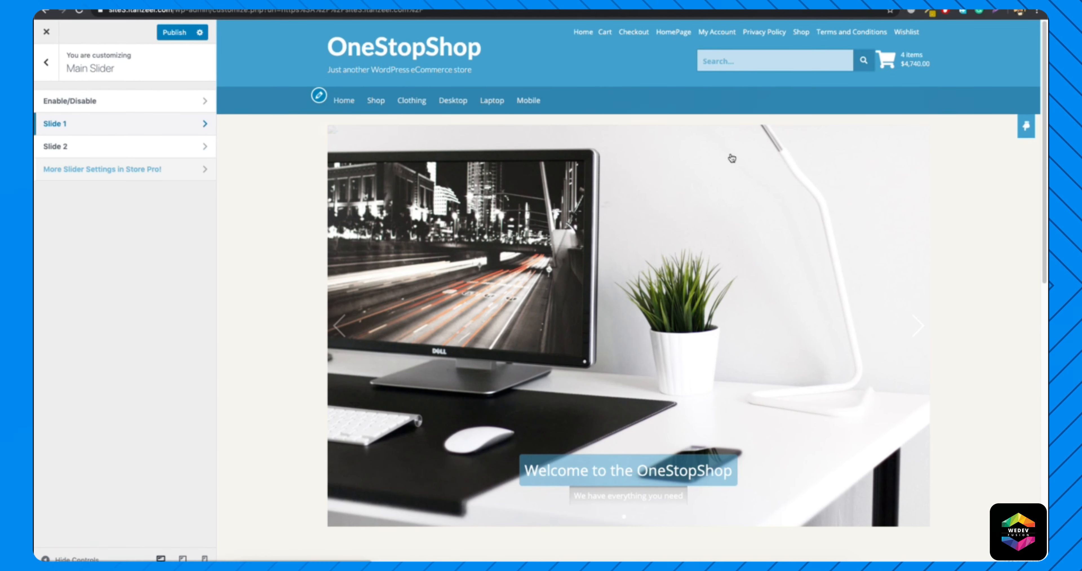
{"action": "left_click", "coordinate": [143, 106]}
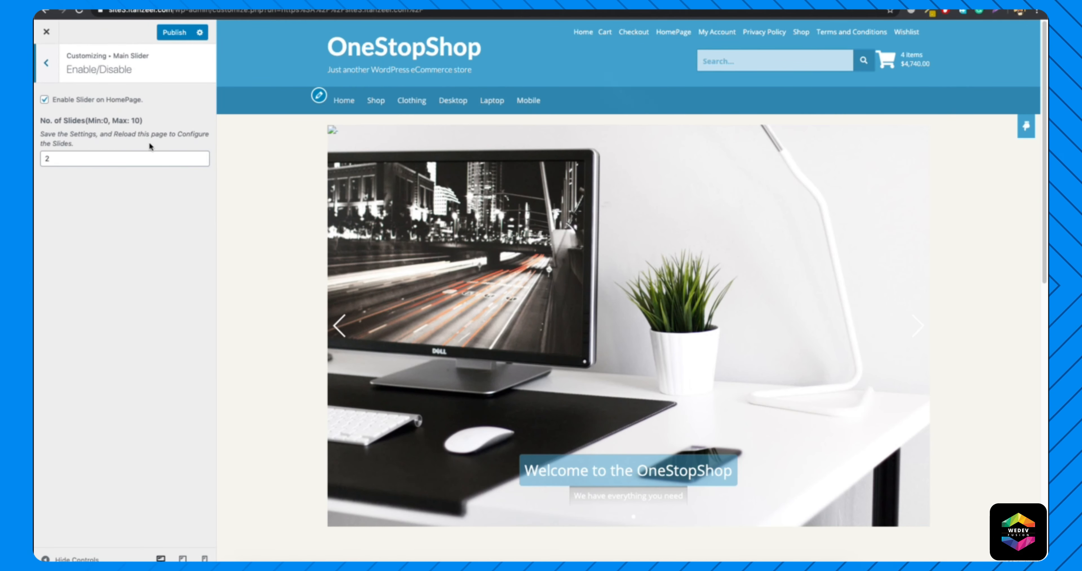
{"action": "left_click", "coordinate": [44, 102]}
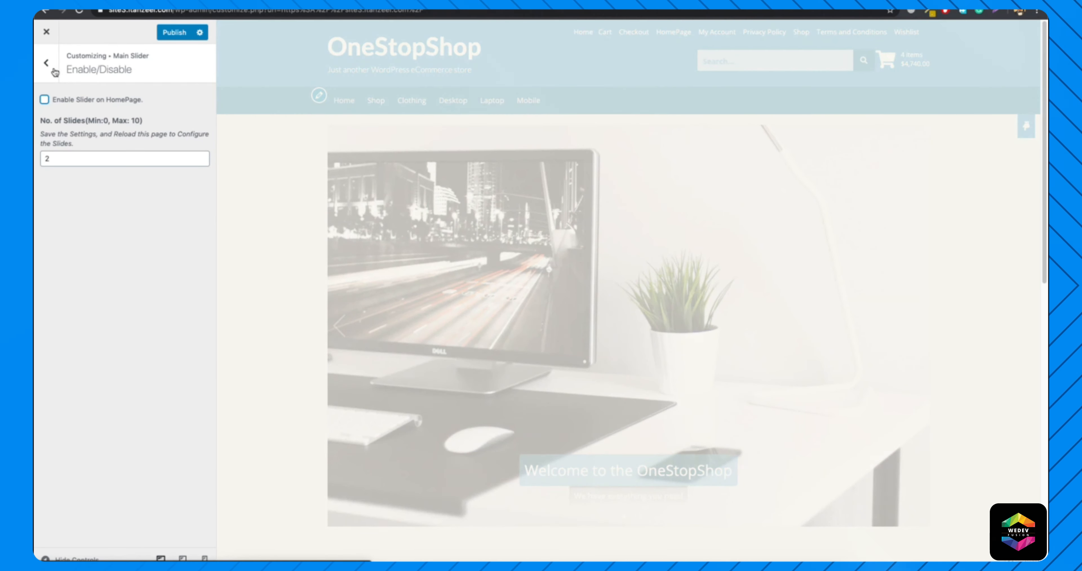
{"action": "left_click", "coordinate": [46, 64]}
{"action": "left_click", "coordinate": [46, 64]}
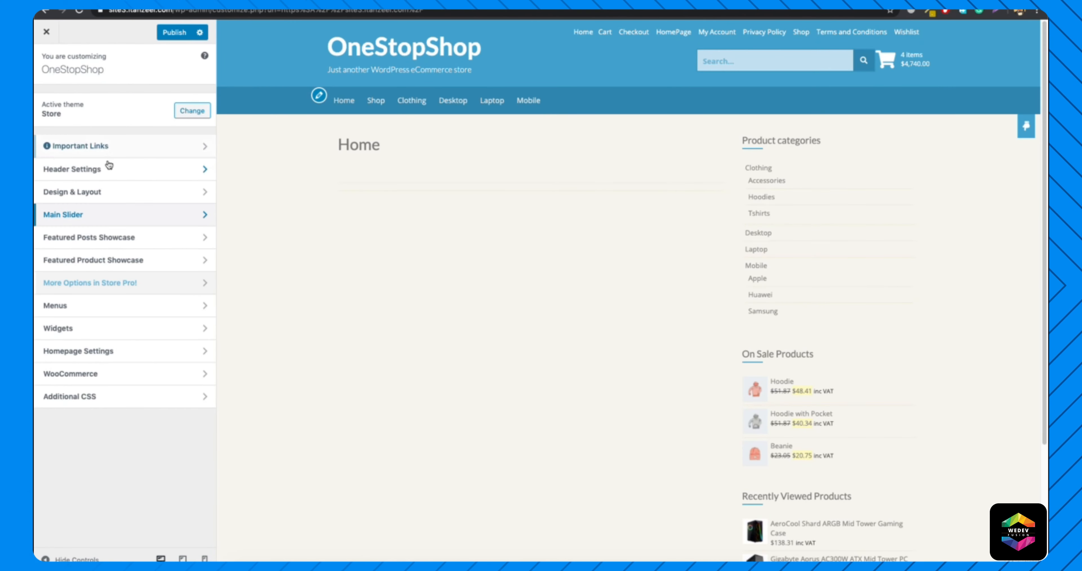
Enable the Top CoverFlow Slider in the Featured Product Showcase with the Laptop category and a maximum of 10 products.
{"action": "left_click", "coordinate": [113, 261]}
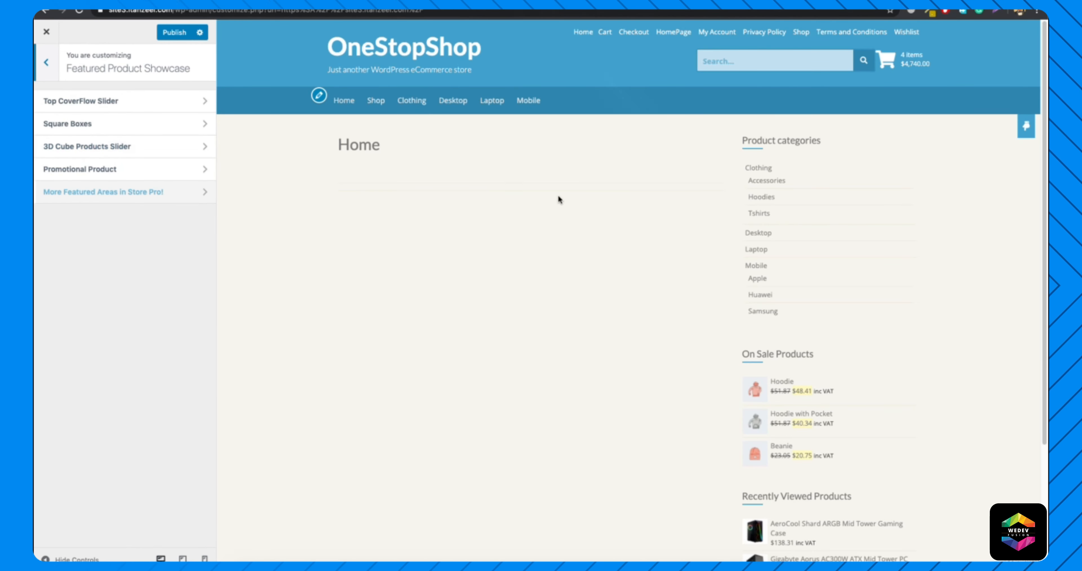
{"action": "left_click", "coordinate": [91, 104]}
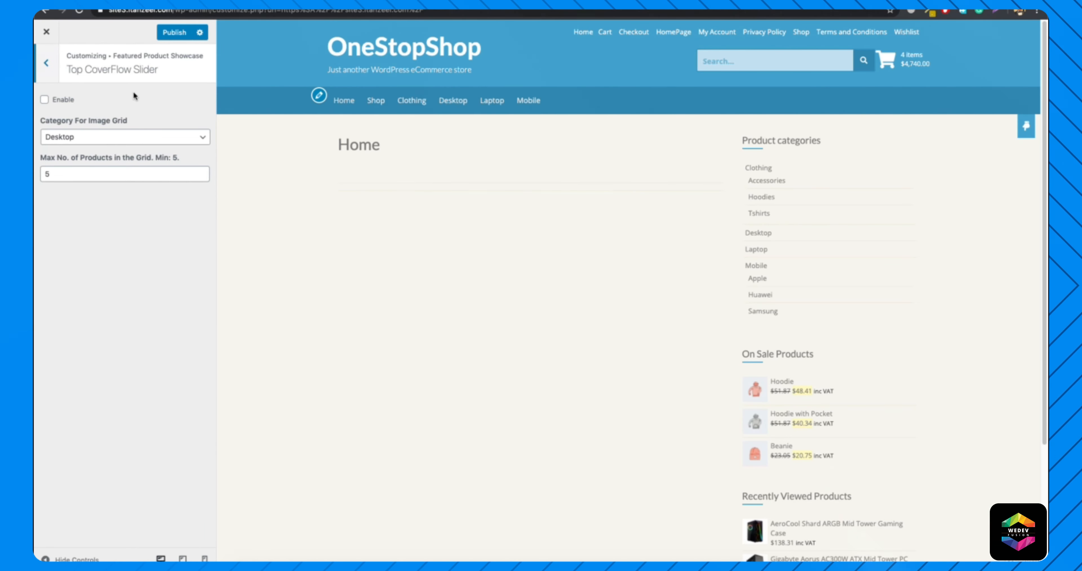
{"action": "left_click", "coordinate": [44, 100]}
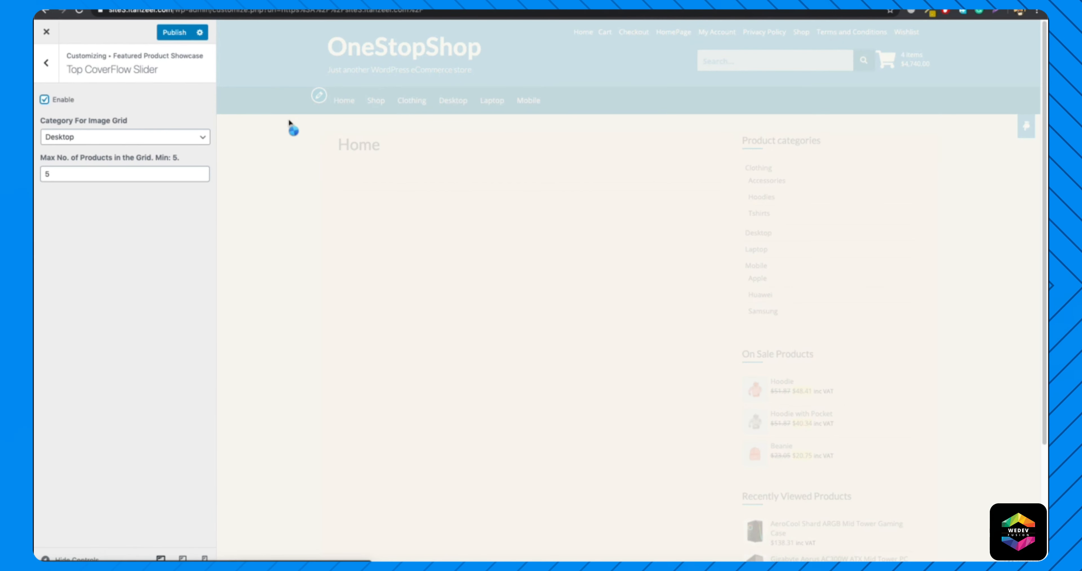
{"action": "left_click", "coordinate": [121, 138]}
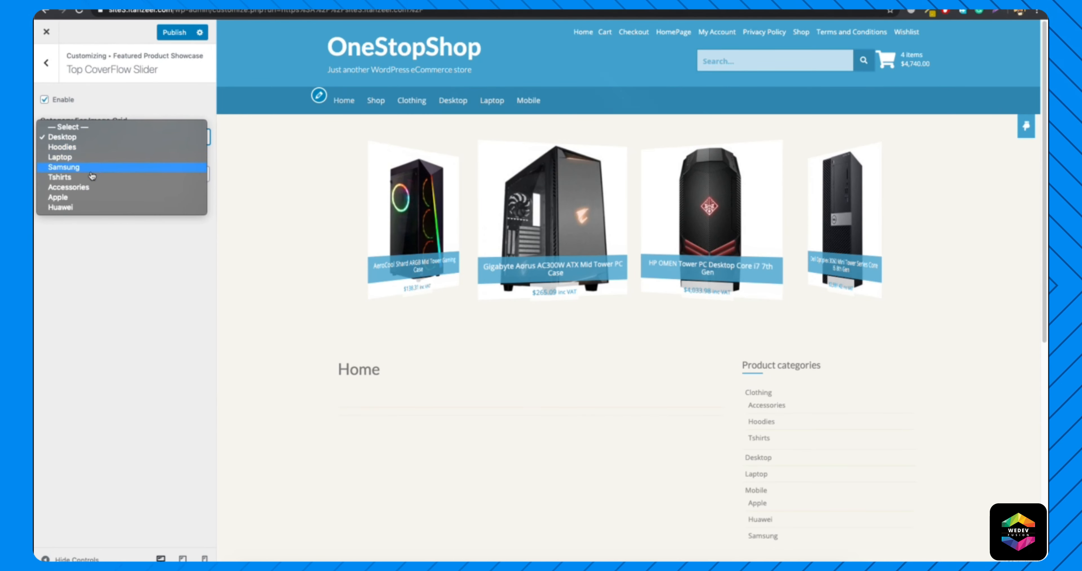
{"action": "left_click", "coordinate": [60, 157]}
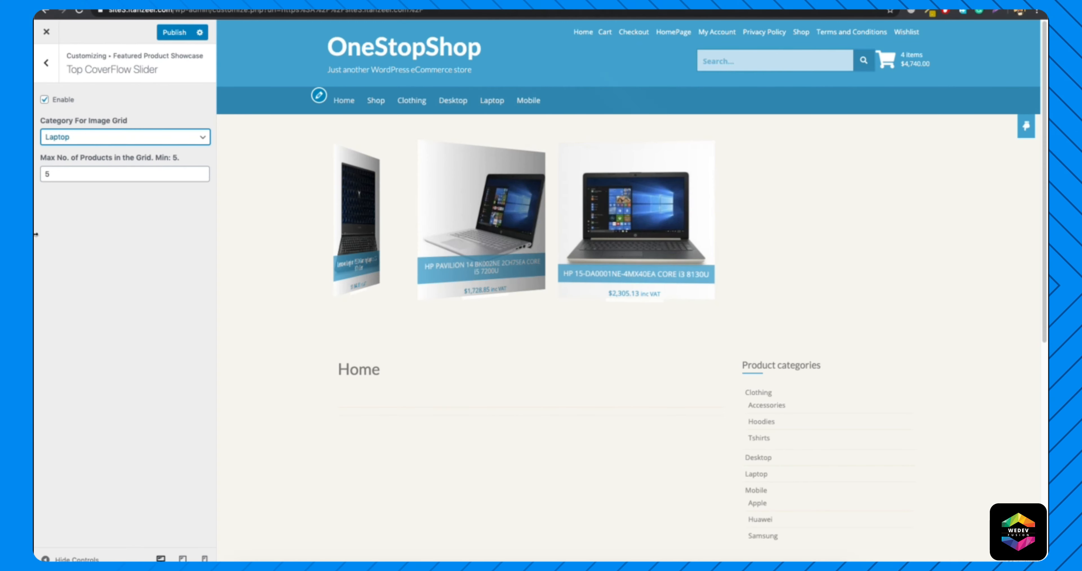
{"action": "double_click", "coordinate": [102, 172]}
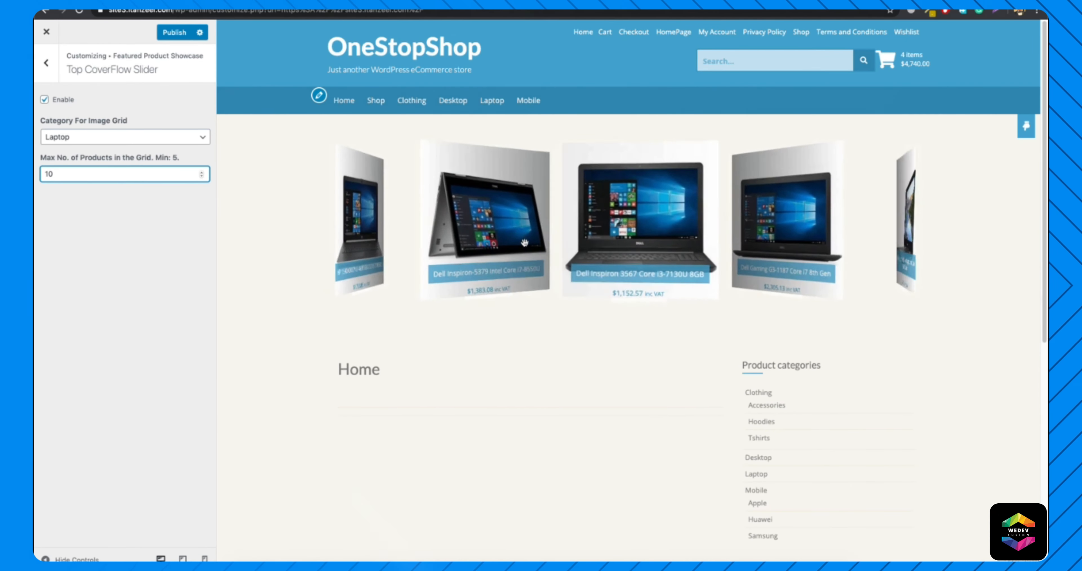
Switch the Top CoverFlow Slider's product category to Desktop and return to the Featured Product Showcase options.
{"action": "left_click", "coordinate": [76, 139]}
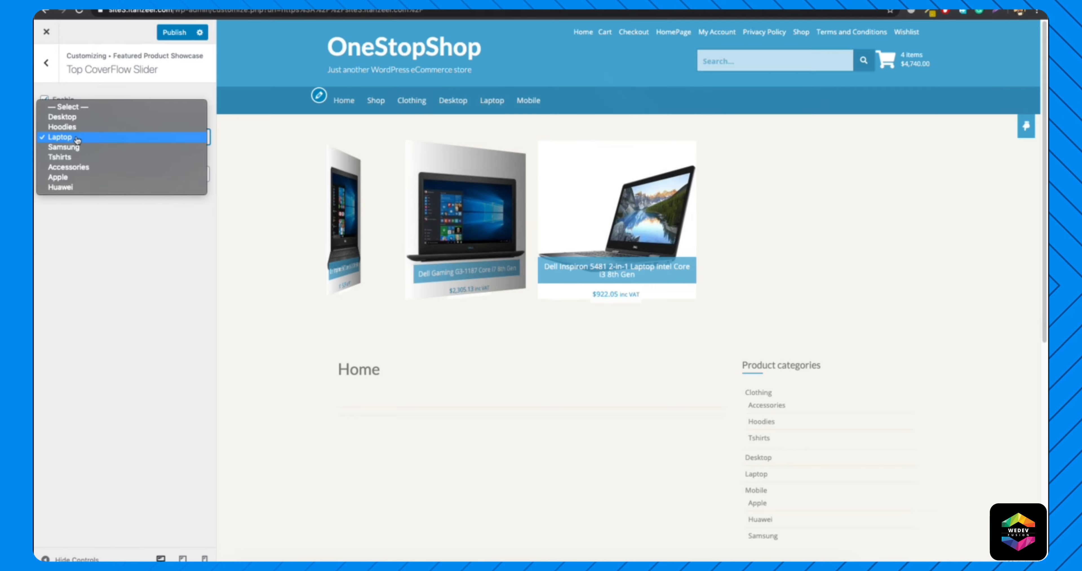
{"action": "left_click", "coordinate": [76, 179]}
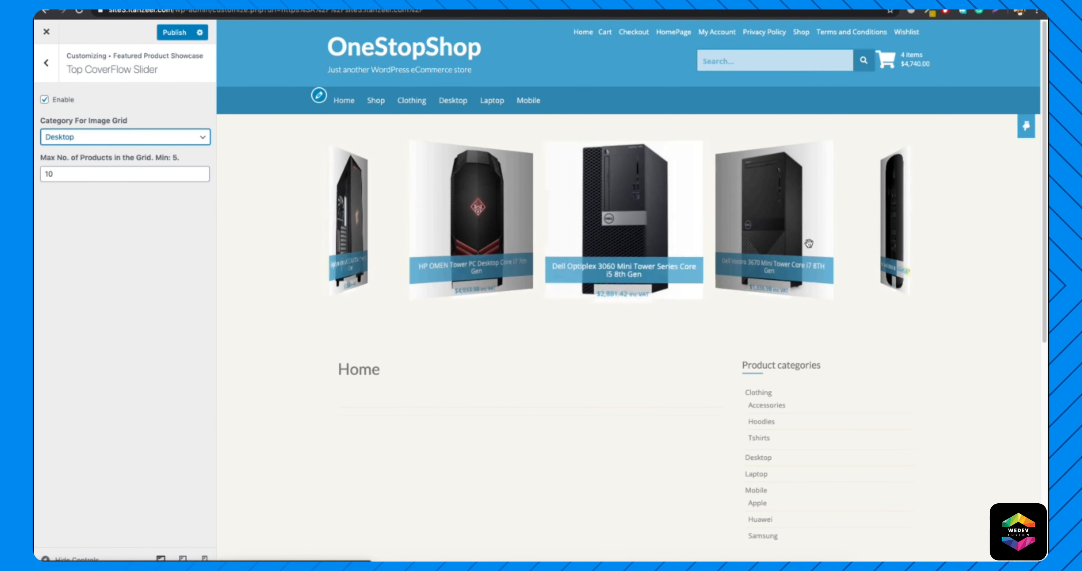
{"action": "left_click", "coordinate": [51, 76]}
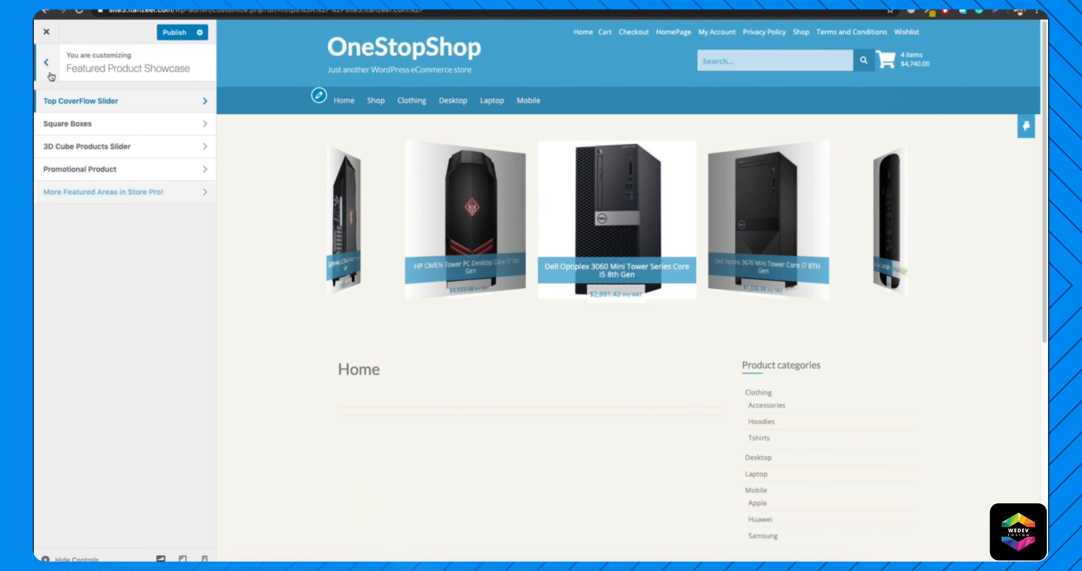
Enable Square Boxes & Products Slider with the Laptop category and set the boxes' title to "Laptops".
{"action": "left_click", "coordinate": [120, 125]}
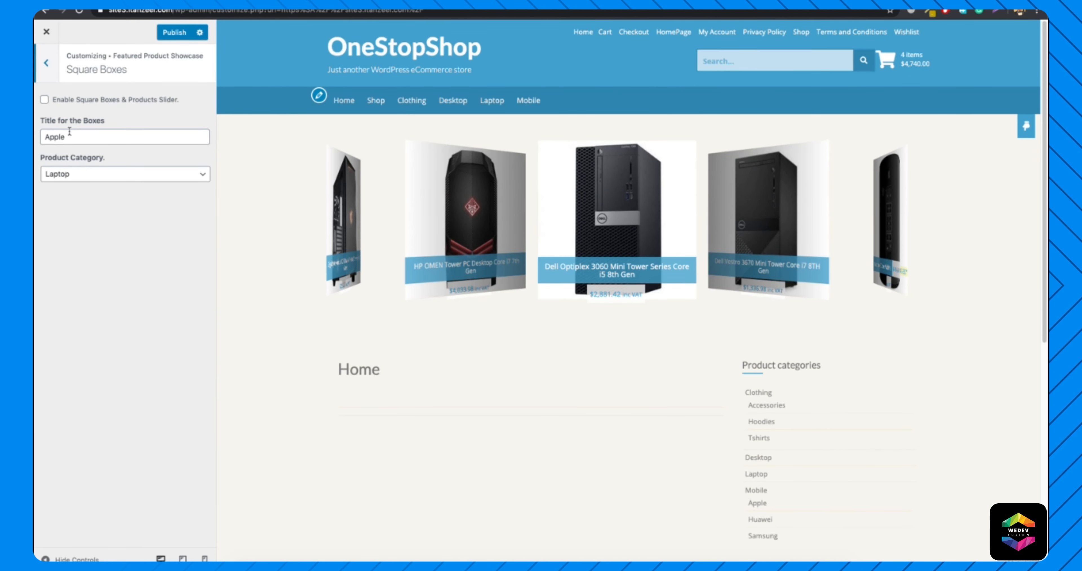
{"action": "left_click", "coordinate": [45, 101]}
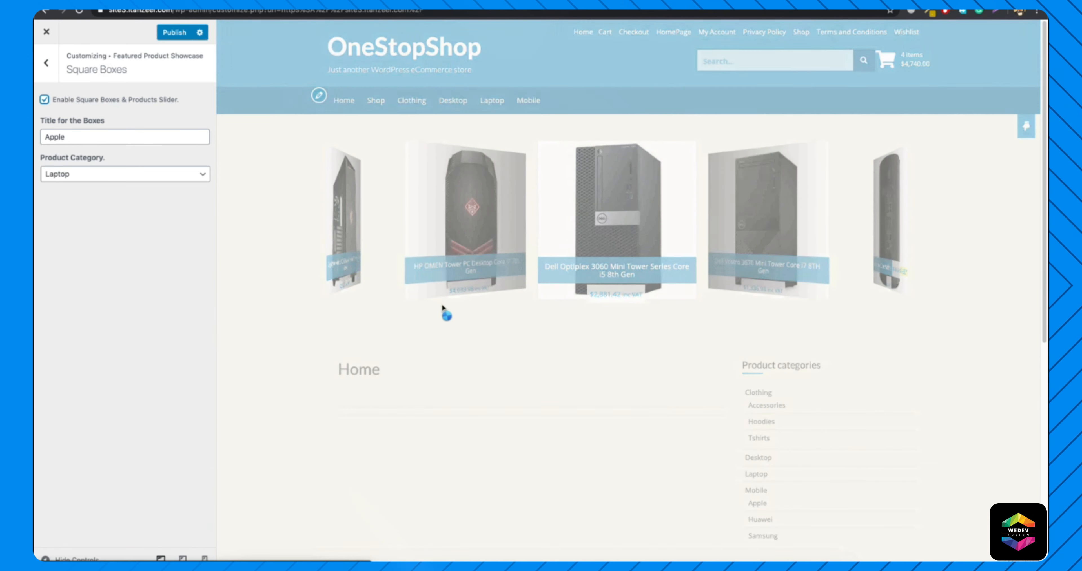
{"action": "left_click", "coordinate": [99, 175]}
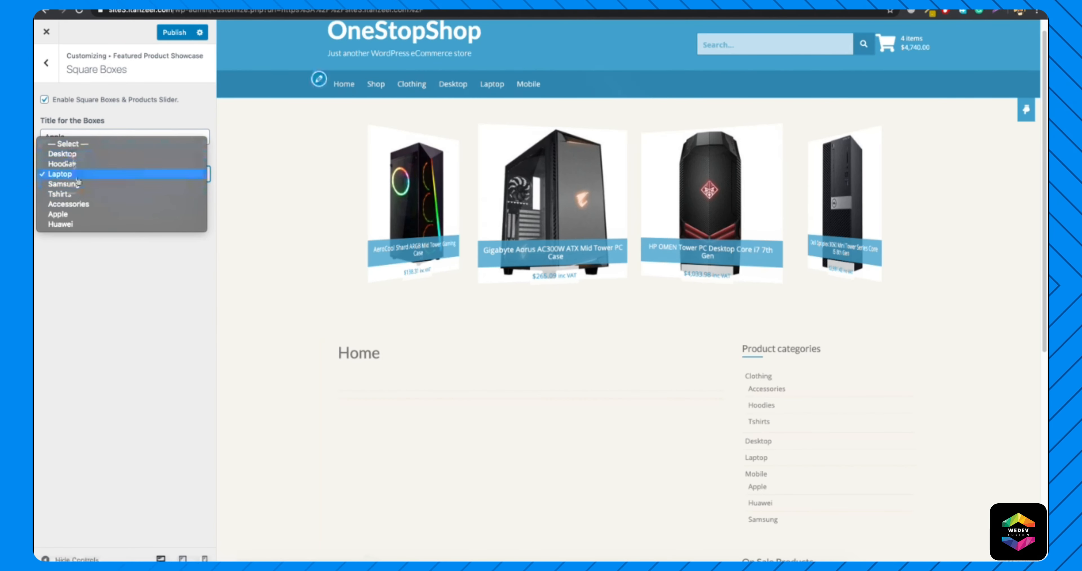
{"action": "left_click", "coordinate": [70, 176]}
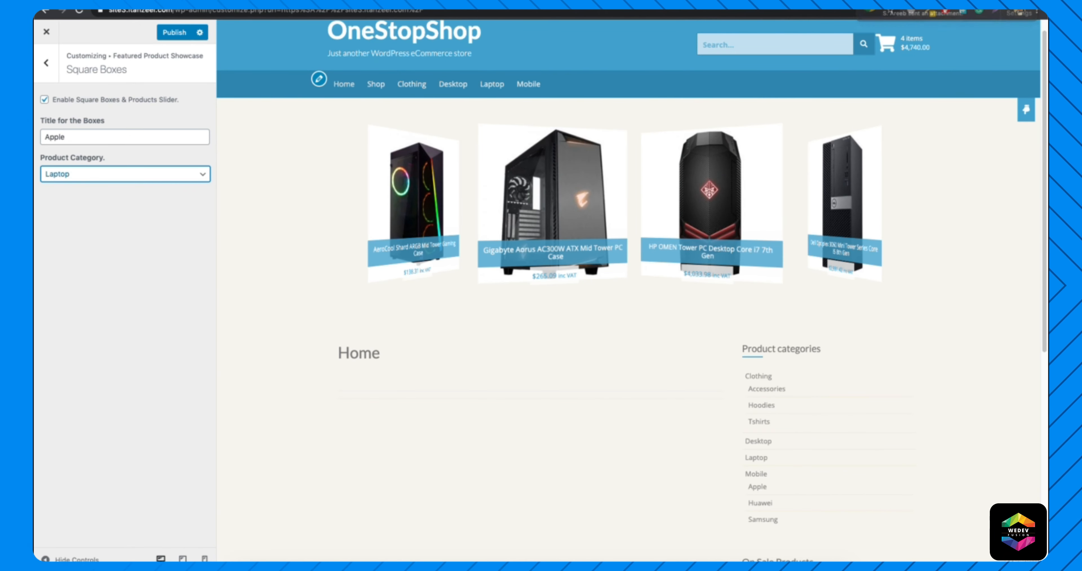
{"action": "double_click", "coordinate": [97, 138]}
{"action": "type", "text": "Laptops"}
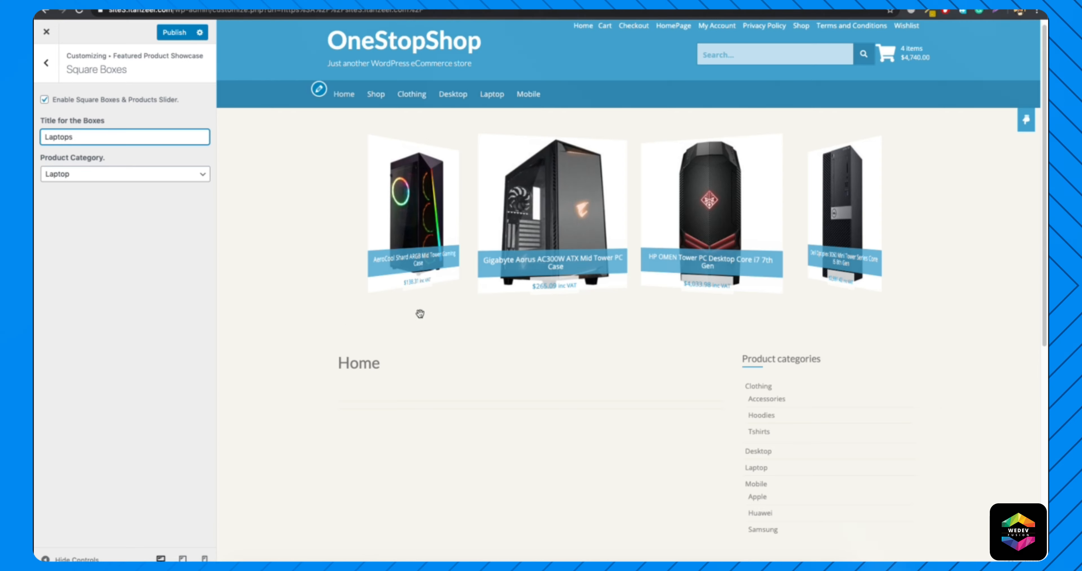
Set the 3D Cube Products Slider's category to Apple, publish the showcase changes and reload the customizer.
{"action": "scroll", "coordinate": [440, 325], "scroll_direction": "down", "scroll_amount": 5}
{"action": "scroll", "coordinate": [440, 321], "scroll_direction": "down", "scroll_amount": 4}
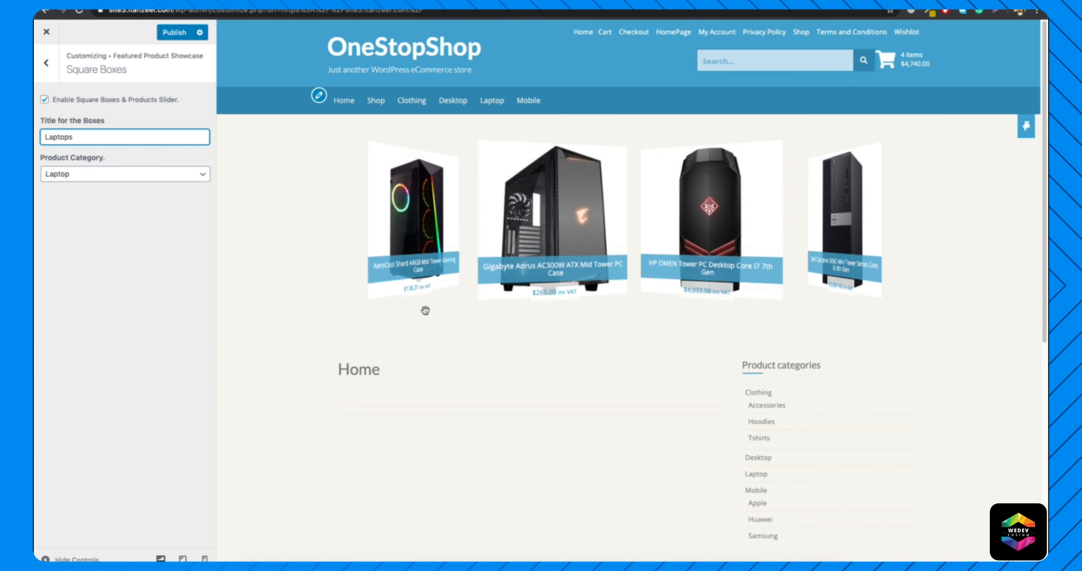
{"action": "left_click", "coordinate": [46, 62]}
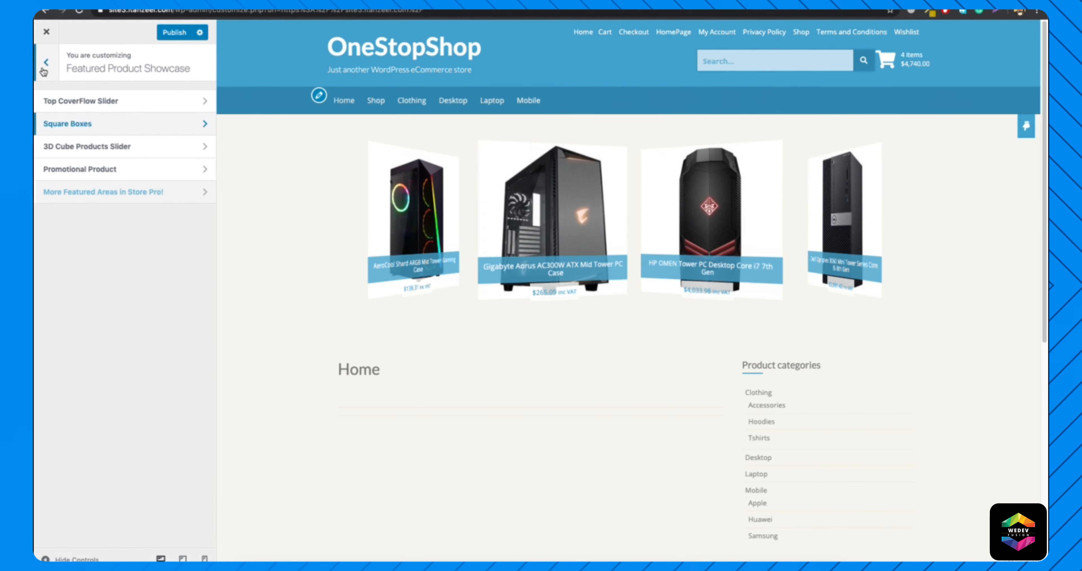
{"action": "left_click", "coordinate": [122, 146]}
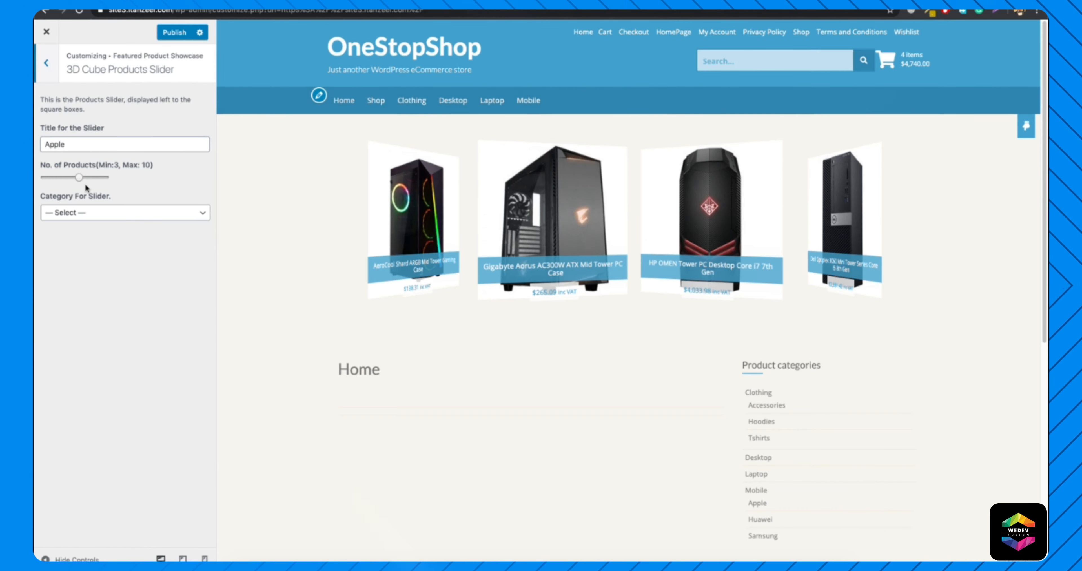
{"action": "left_click", "coordinate": [108, 215]}
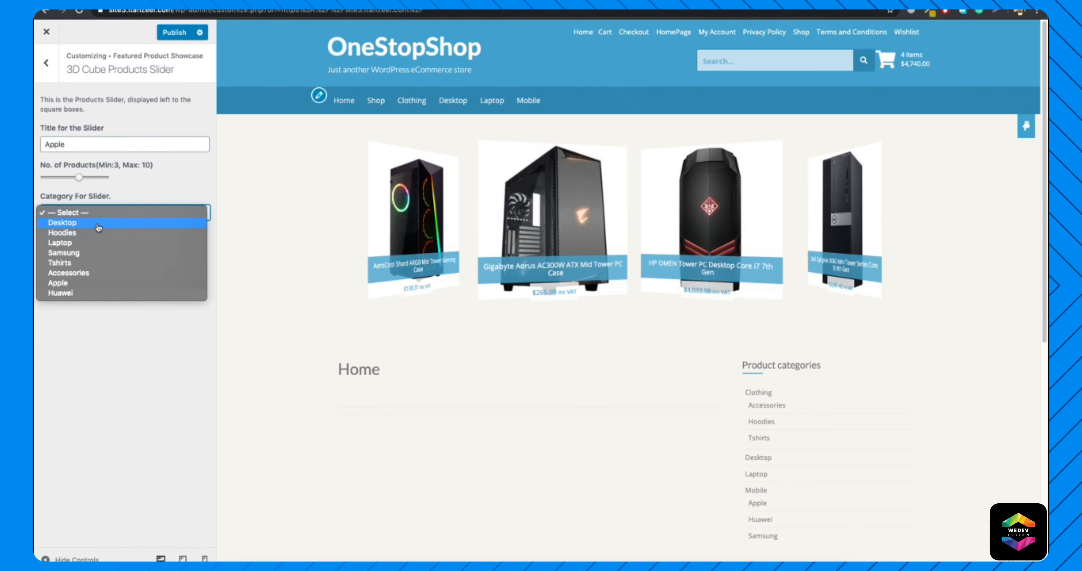
{"action": "left_click", "coordinate": [80, 284]}
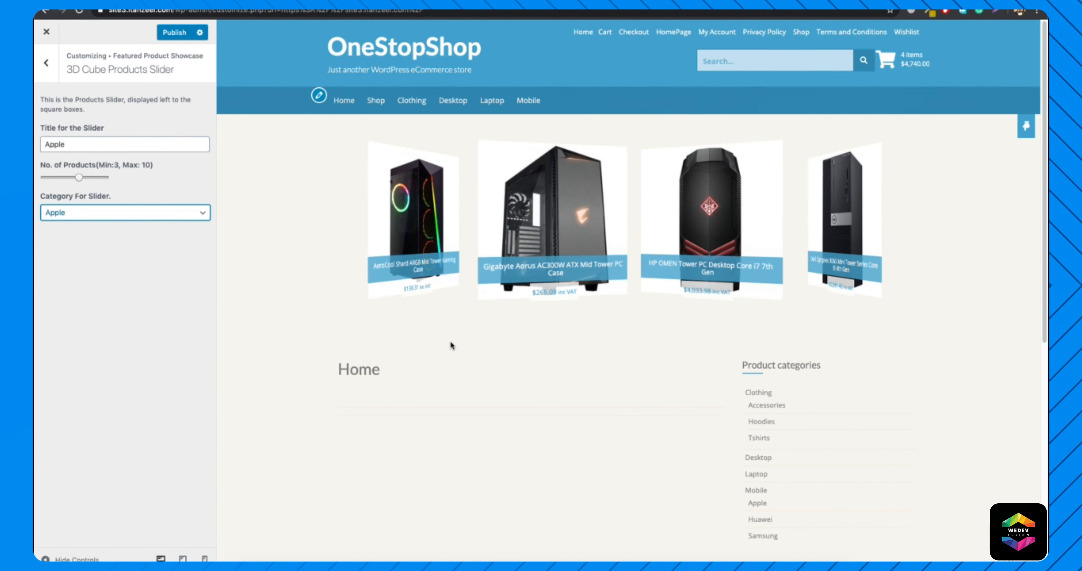
{"action": "key", "text": "Escape"}
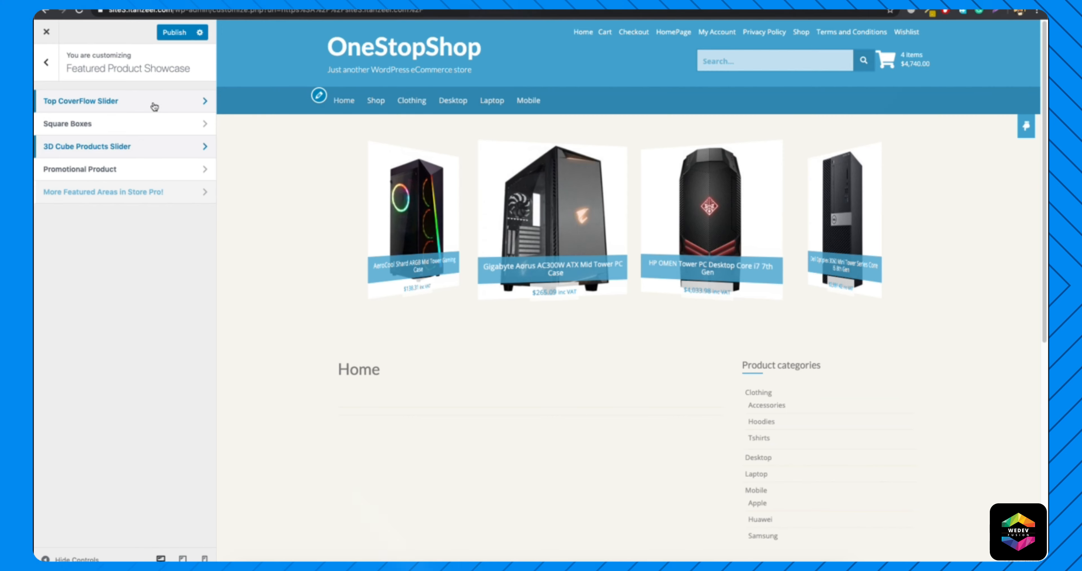
{"action": "left_click", "coordinate": [176, 33]}
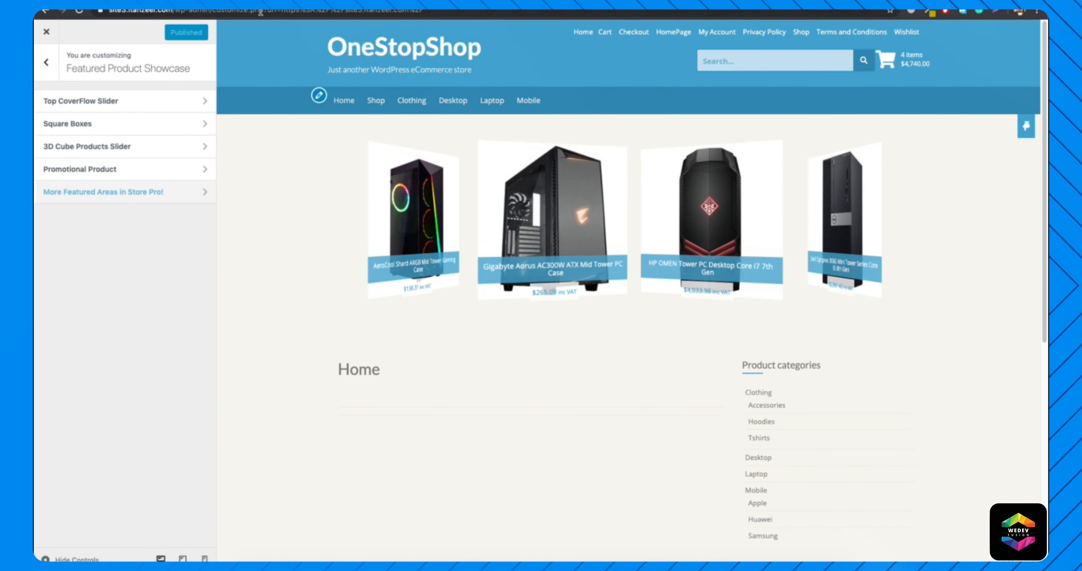
{"action": "left_click", "coordinate": [84, 11]}
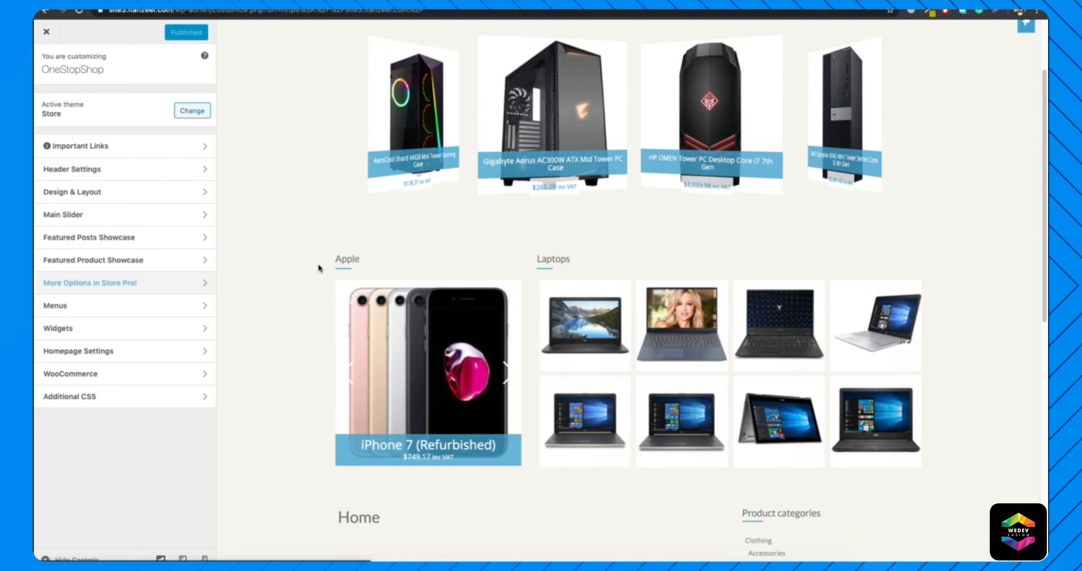
Review the Square Boxes and 3D Cube Products Slider settings and browse the Apple slider's products in the preview.
{"action": "left_click", "coordinate": [122, 263]}
{"action": "left_click", "coordinate": [109, 123]}
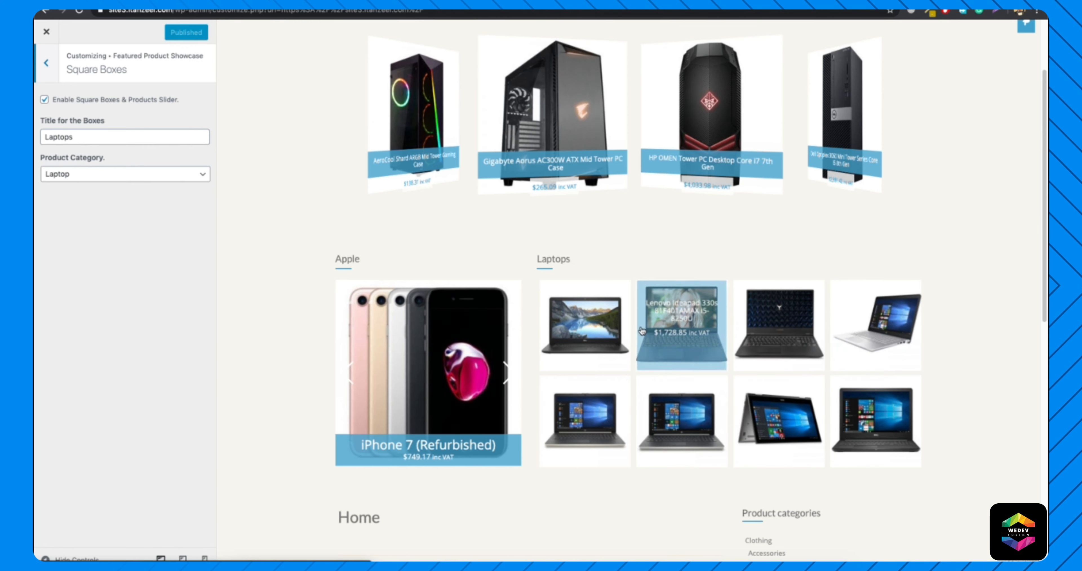
{"action": "left_click", "coordinate": [47, 63]}
{"action": "left_click", "coordinate": [87, 150]}
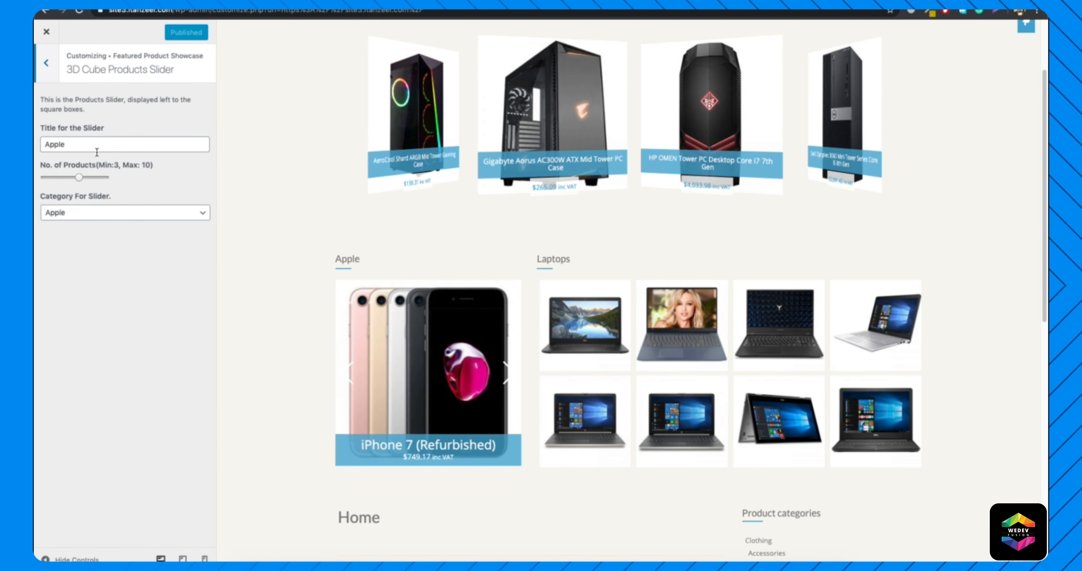
{"action": "left_click", "coordinate": [506, 371]}
{"action": "left_click", "coordinate": [507, 372]}
{"action": "left_click", "coordinate": [507, 372]}
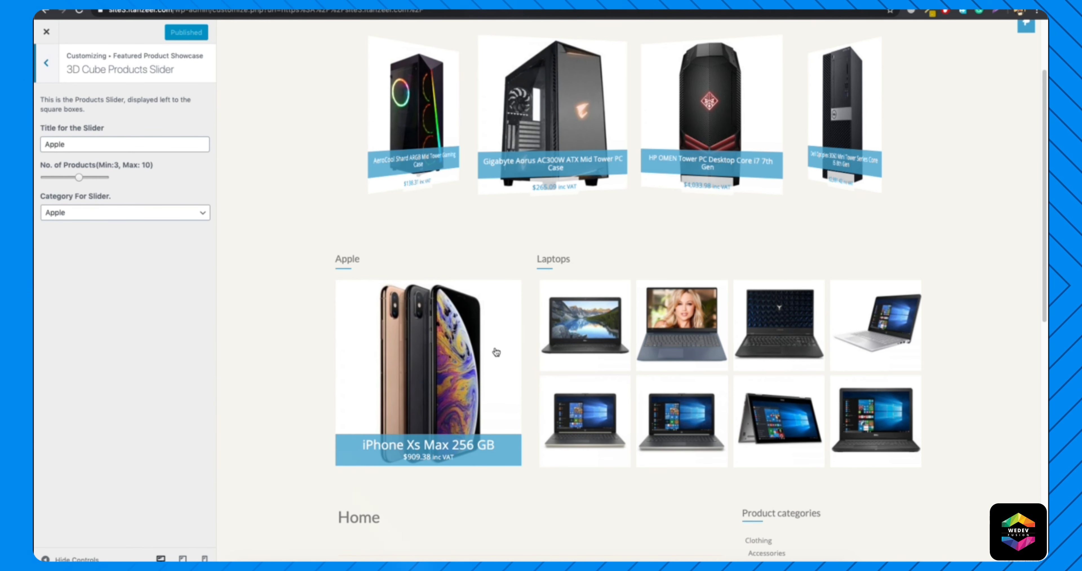
Increase the number of products in the 3D Cube Products Slider and browse through its Apple items in the preview.
{"action": "left_click_drag", "start_coordinate": [80, 180], "coordinate": [87, 180]}
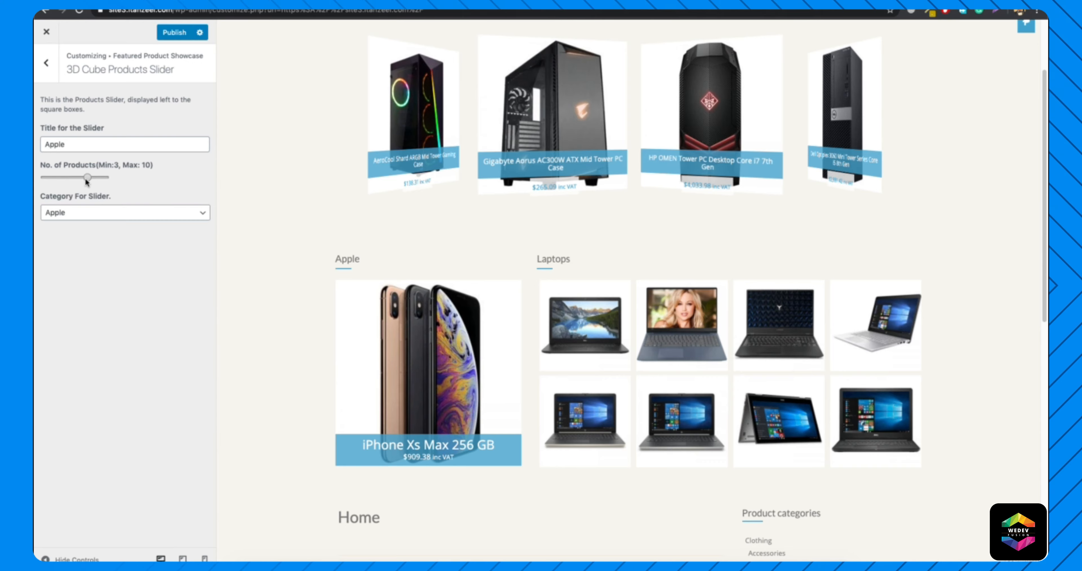
{"action": "left_click", "coordinate": [515, 373]}
{"action": "left_click", "coordinate": [514, 373]}
{"action": "left_click", "coordinate": [514, 372]}
{"action": "left_click", "coordinate": [514, 372]}
{"action": "left_click", "coordinate": [514, 372]}
{"action": "left_click", "coordinate": [514, 372]}
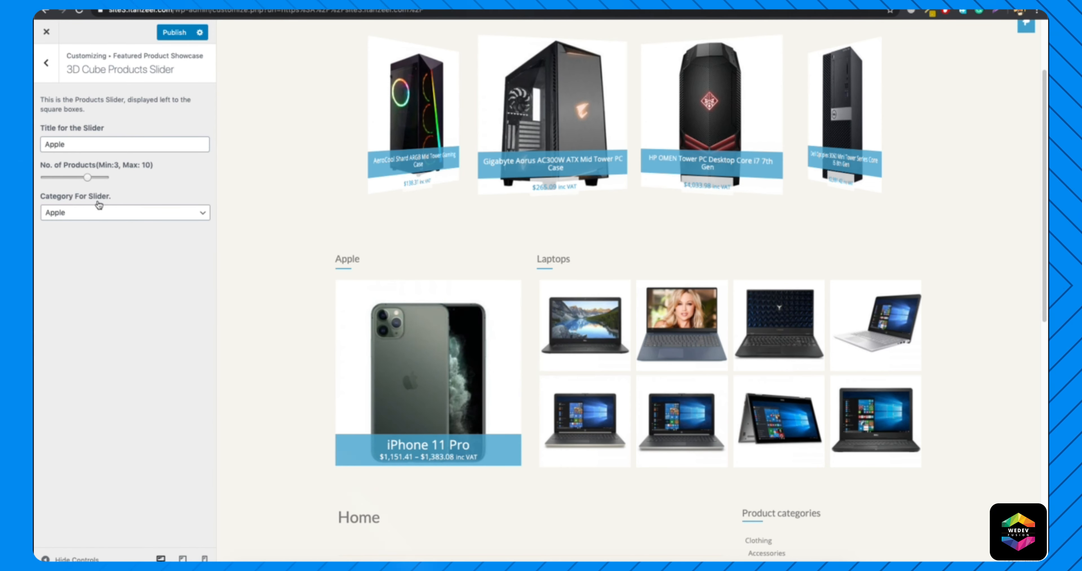
Try the Huawei category in the 3D Cube Products Slider and browse its phones in the preview.
{"action": "left_click", "coordinate": [99, 212]}
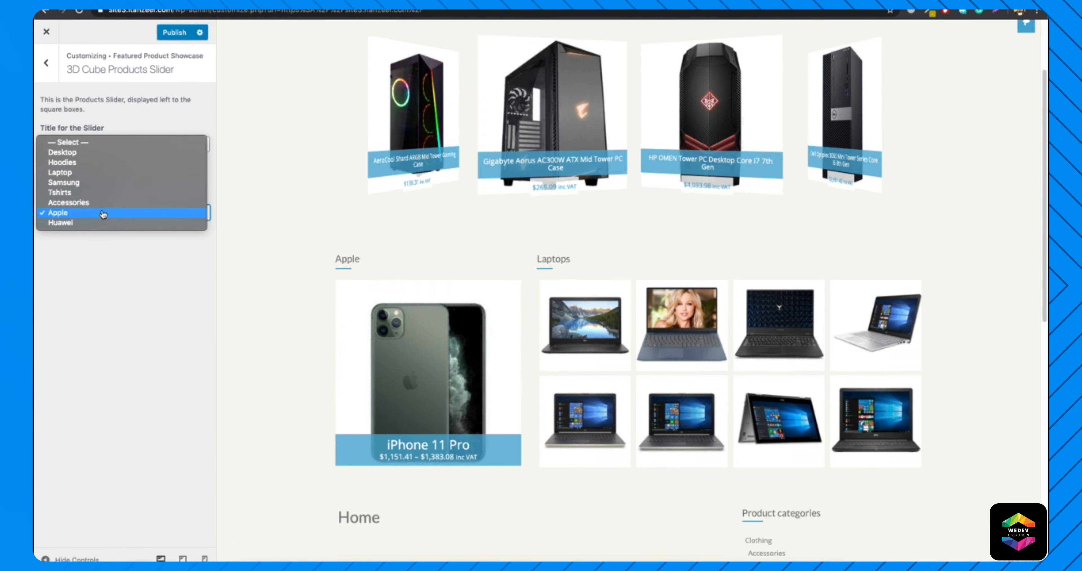
{"action": "left_click", "coordinate": [84, 223]}
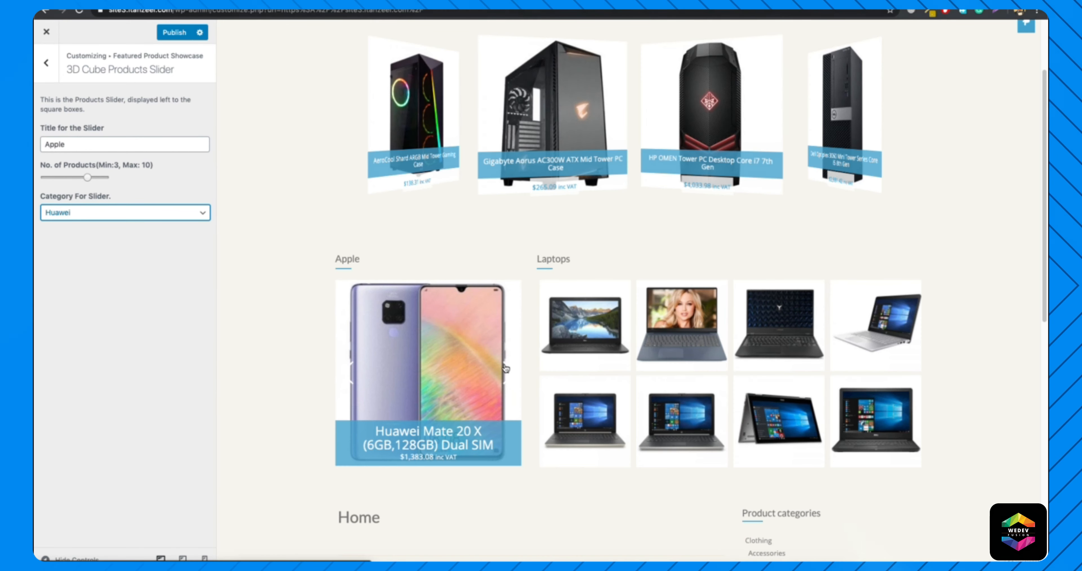
{"action": "left_click", "coordinate": [505, 369]}
{"action": "left_click", "coordinate": [506, 369]}
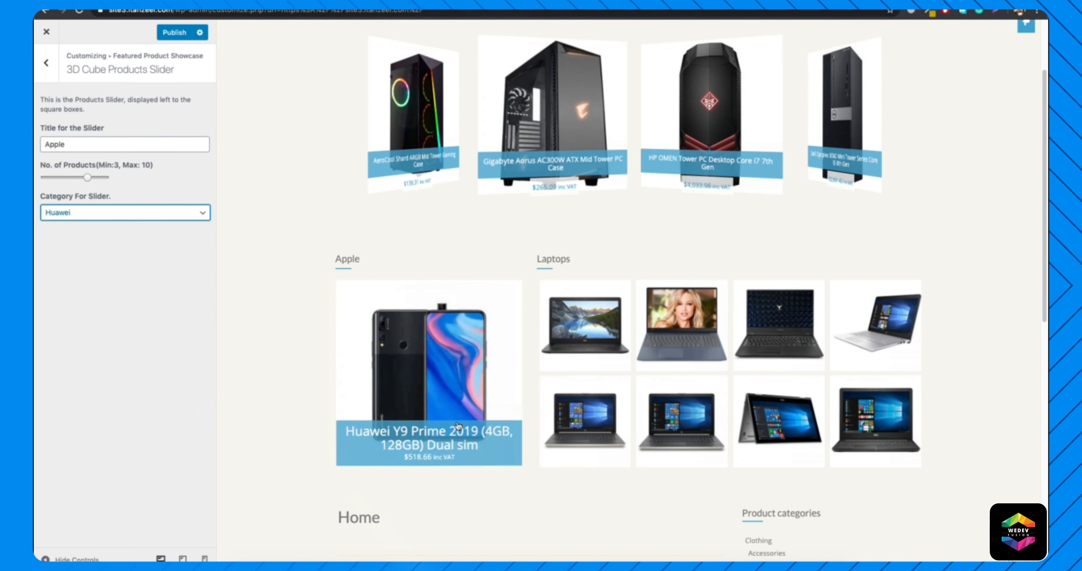
View the Huawei Y9 Prime 2019 product page from the slider, return to the home page and review the showcases.
{"action": "left_click", "coordinate": [400, 439]}
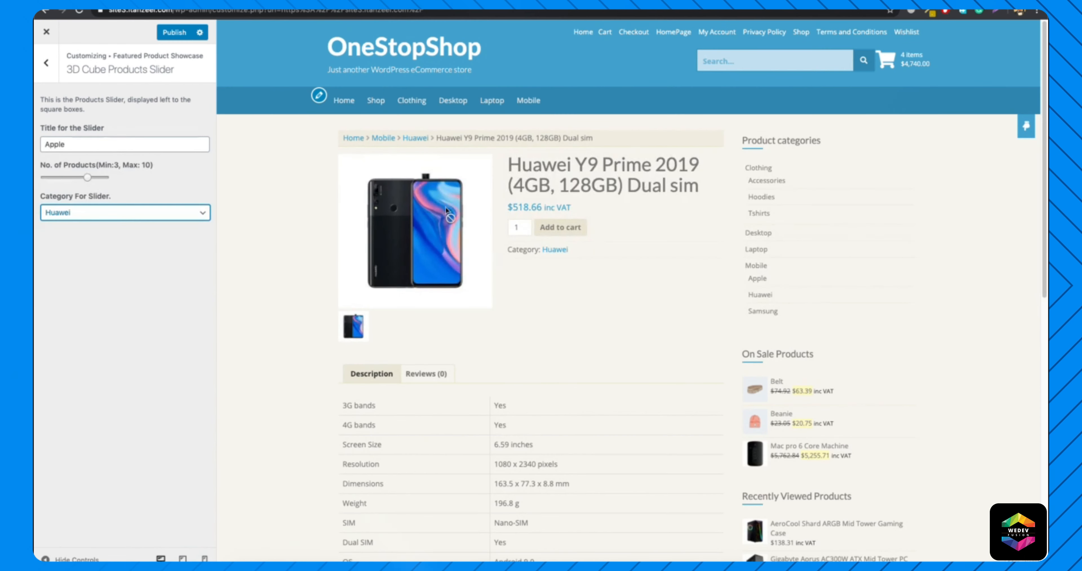
{"action": "left_click", "coordinate": [372, 53]}
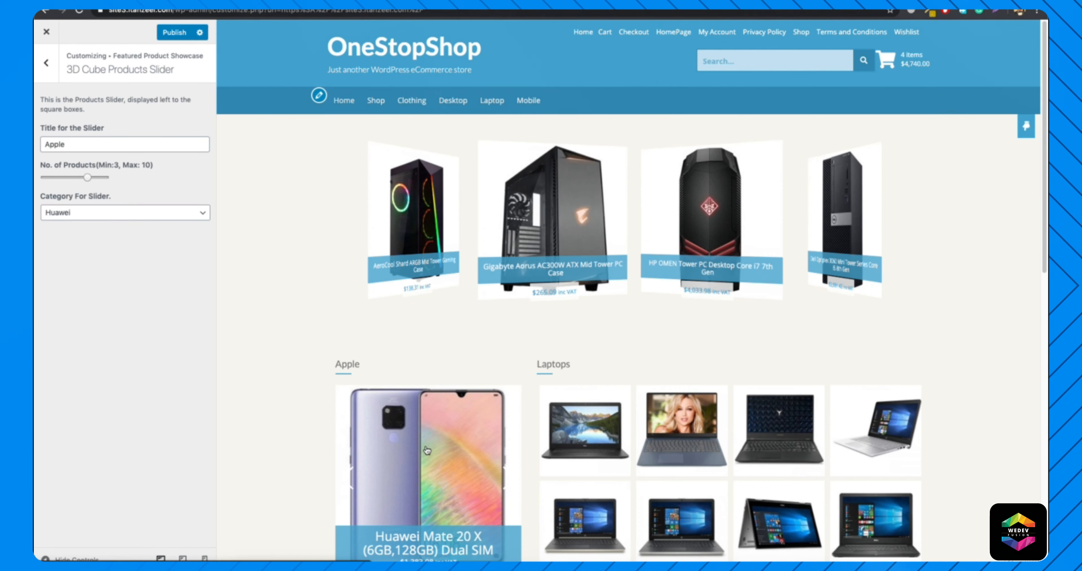
{"action": "scroll", "coordinate": [423, 452], "scroll_direction": "down", "scroll_amount": 3}
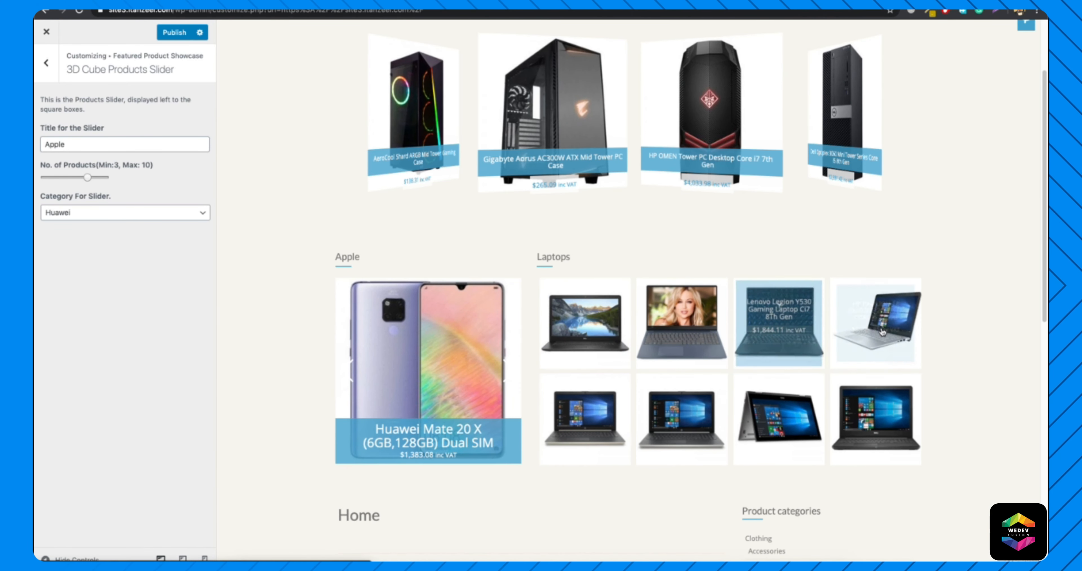
{"action": "scroll", "coordinate": [605, 269], "scroll_direction": "up", "scroll_amount": 3}
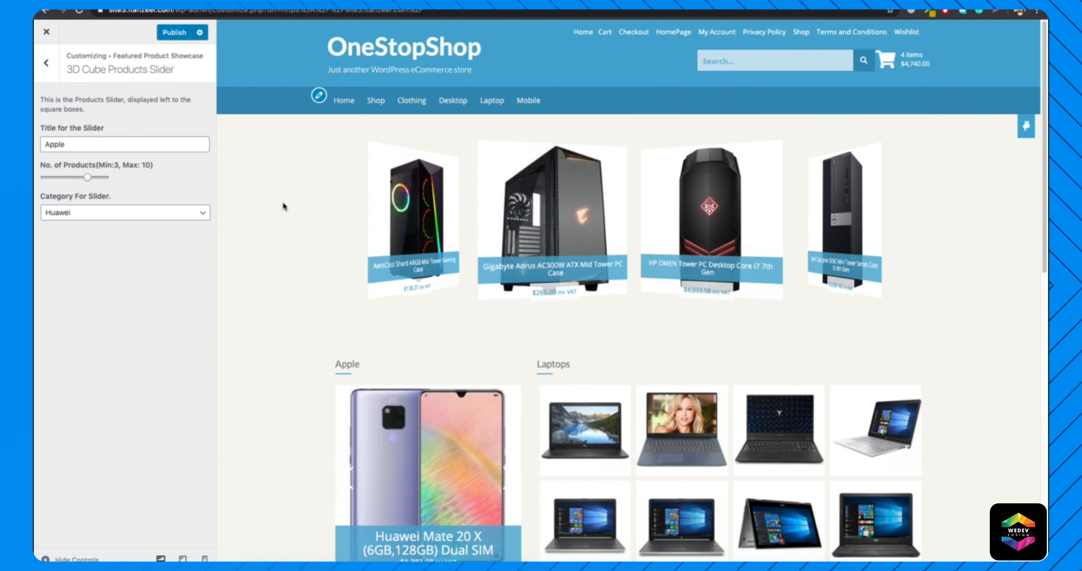
Switch the 3D Cube Products Slider's category back to Apple and return to the Featured Product Showcase options.
{"action": "left_click", "coordinate": [86, 215]}
{"action": "left_click", "coordinate": [59, 203]}
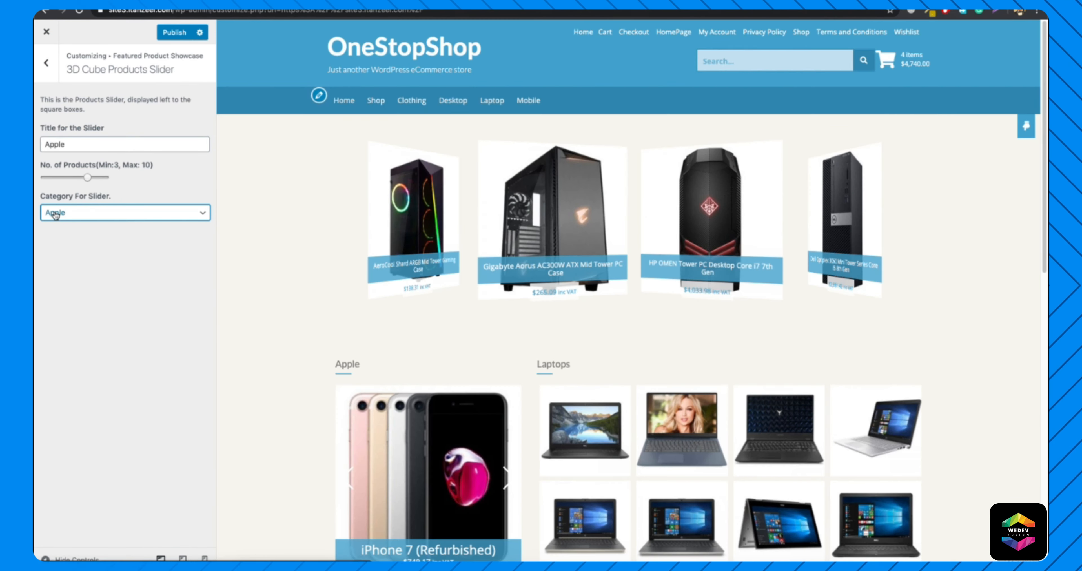
{"action": "left_click", "coordinate": [47, 63]}
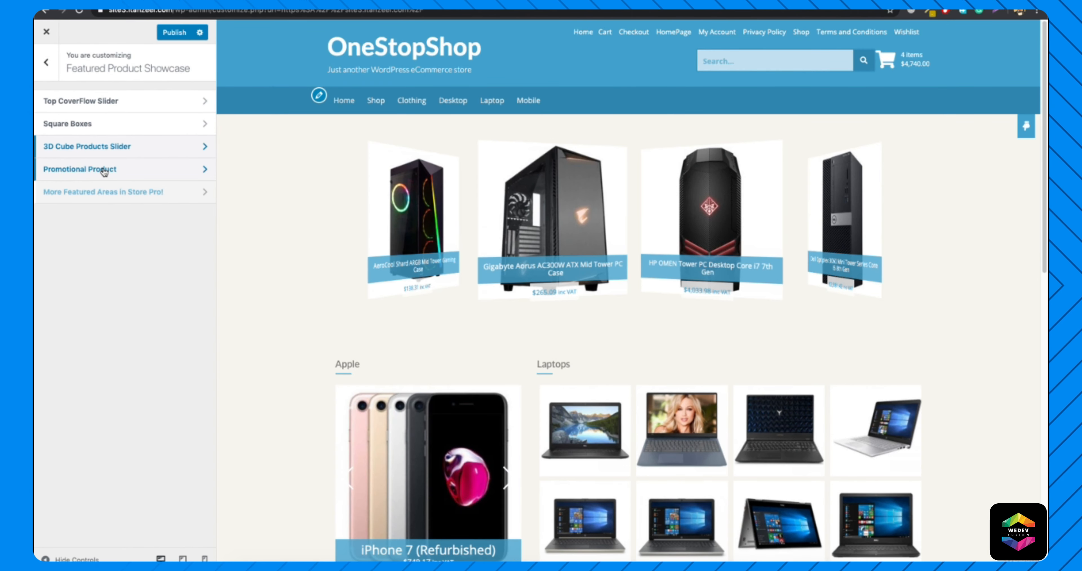
Enable the Promotional Product in the Featured Product Showcase and check its banner in the home page preview.
{"action": "left_click", "coordinate": [105, 170]}
{"action": "left_click", "coordinate": [45, 99]}
{"action": "scroll", "coordinate": [360, 244], "scroll_direction": "down", "scroll_amount": 5}
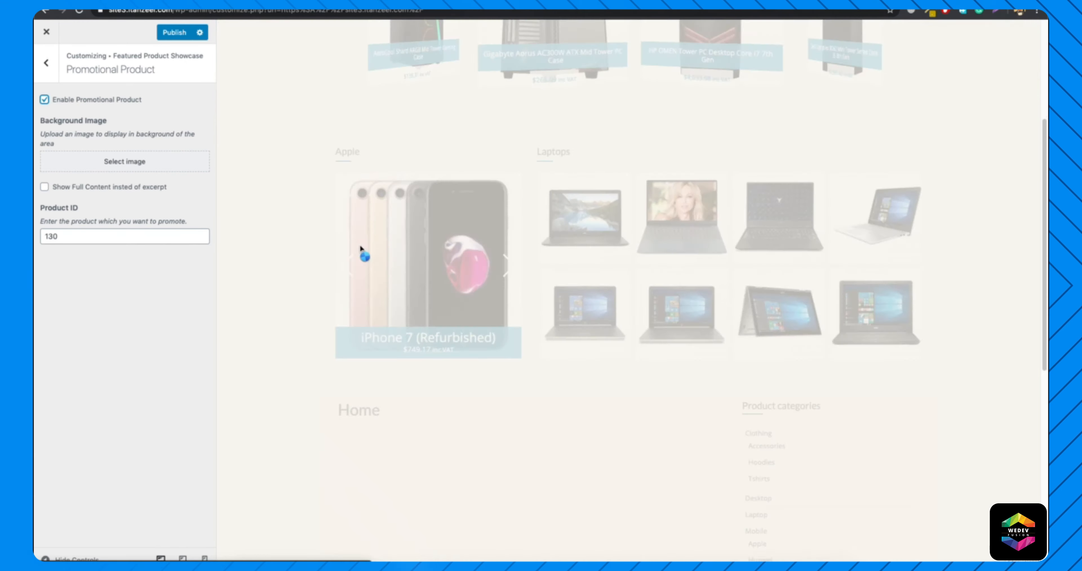
{"action": "scroll", "coordinate": [482, 324], "scroll_direction": "down", "scroll_amount": 5}
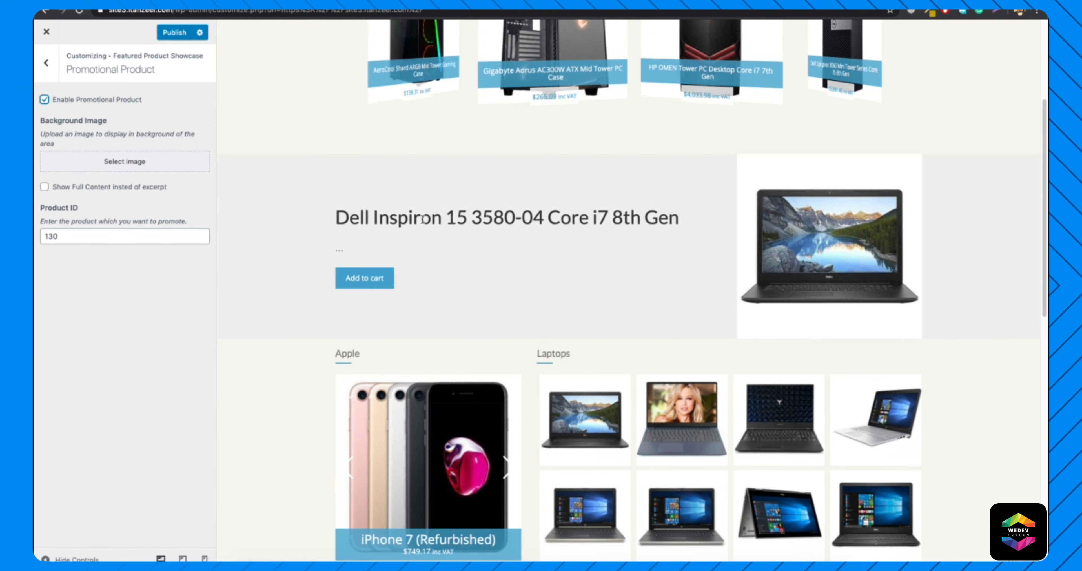
Look up the Huawei Y9 Prime 2019's ID in the WordPress admin product list and set the promotional Product ID to 112.
{"action": "double_click", "coordinate": [78, 237]}
{"action": "key", "text": "BackSpace"}
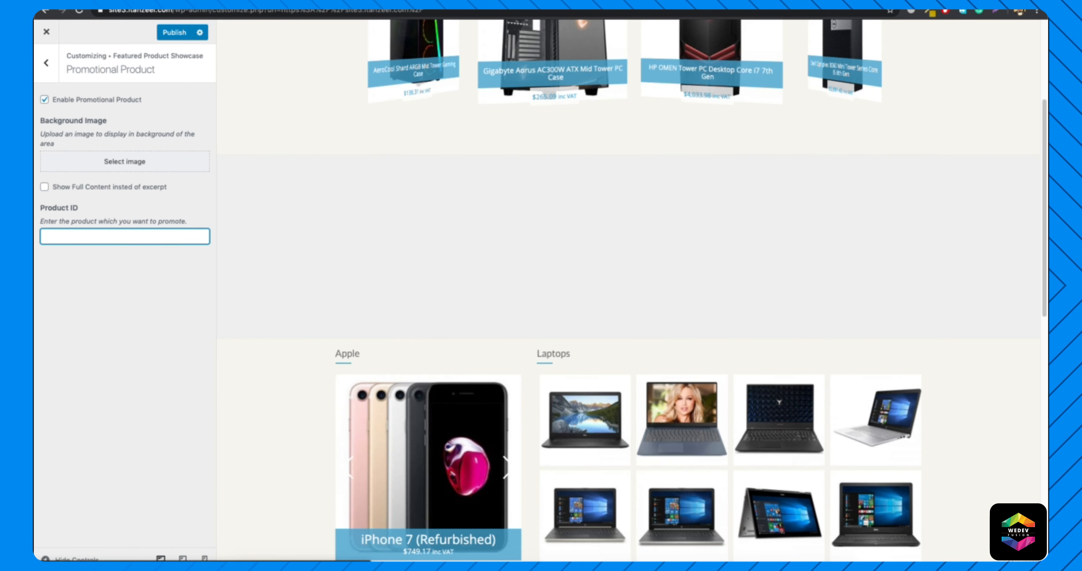
{"action": "key", "text": "super+t"}
{"action": "type", "text": "site3"}
{"action": "key", "text": "Return"}
{"action": "mouse_move", "coordinate": [101, 33]}
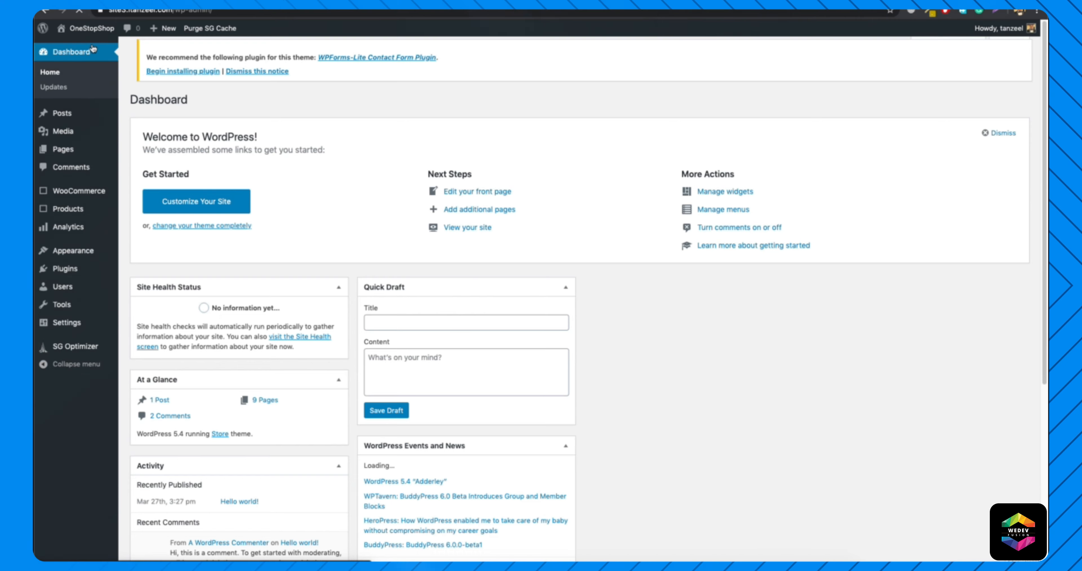
{"action": "mouse_move", "coordinate": [86, 214]}
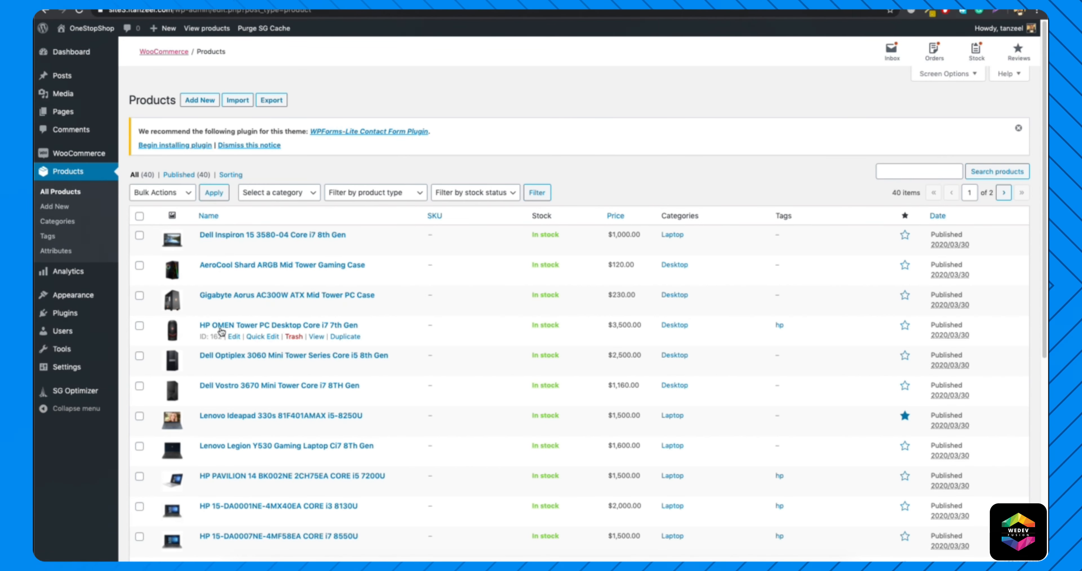
{"action": "scroll", "coordinate": [222, 332], "scroll_direction": "down", "scroll_amount": 3}
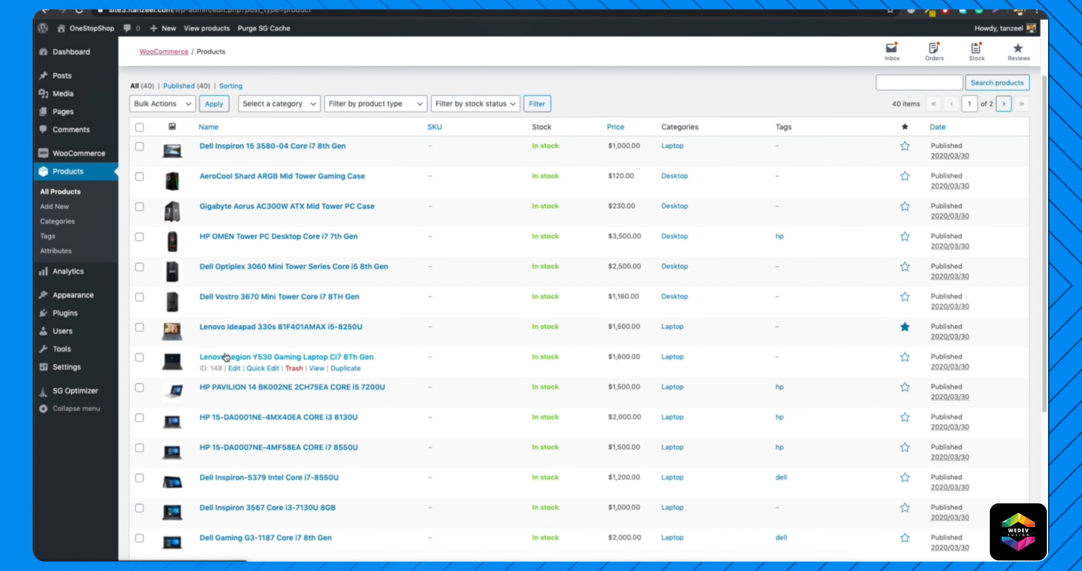
{"action": "scroll", "coordinate": [225, 357], "scroll_direction": "down", "scroll_amount": 5}
{"action": "scroll", "coordinate": [225, 357], "scroll_direction": "down", "scroll_amount": 2}
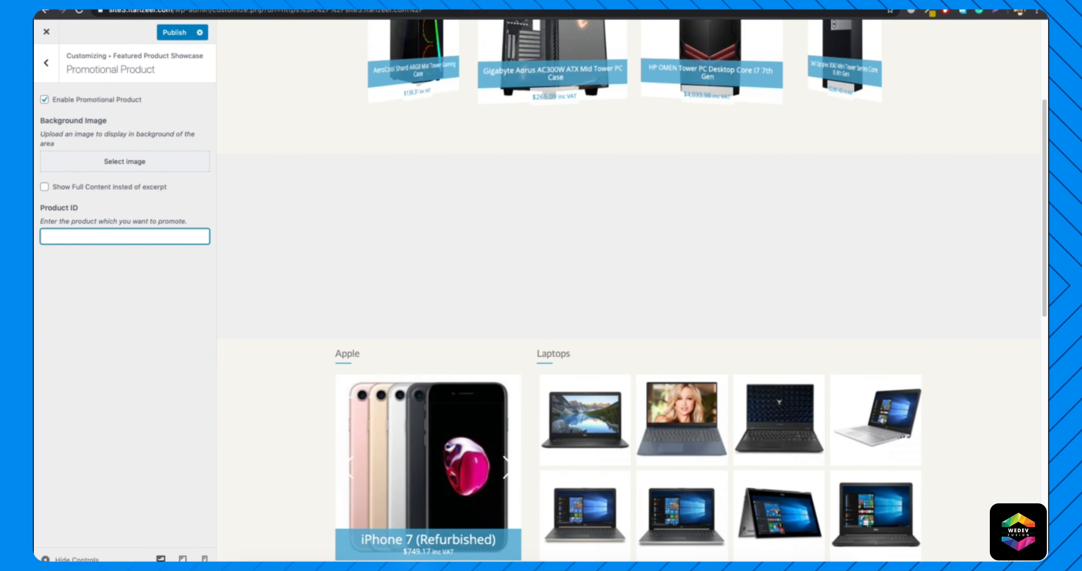
{"action": "type", "text": "112"}
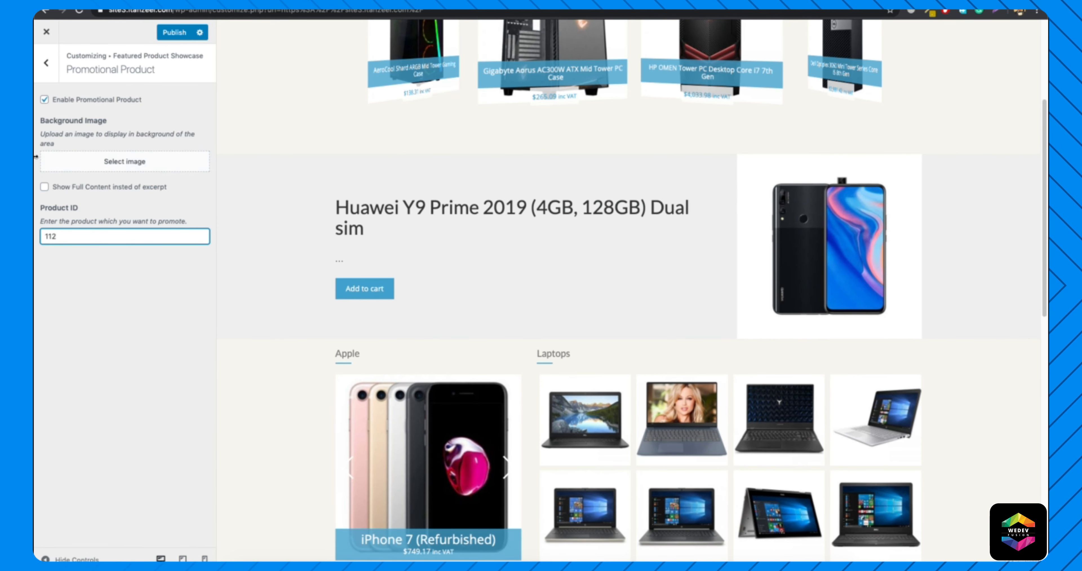
Set the desk-and-monitor photo from the Media Library as the promotional product's background image and review the home page preview.
{"action": "left_click", "coordinate": [113, 163]}
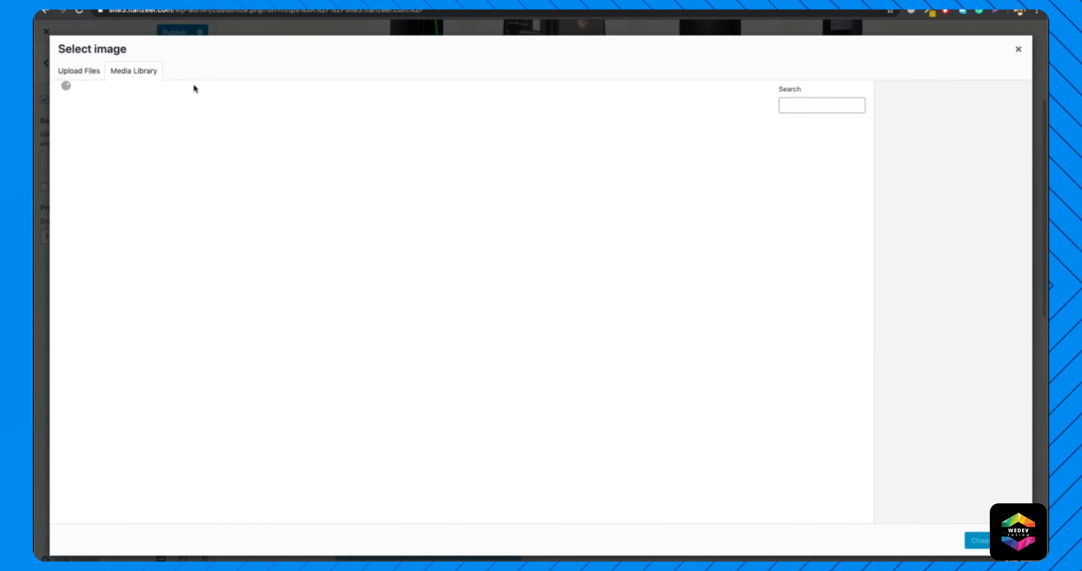
{"action": "left_click", "coordinate": [100, 153]}
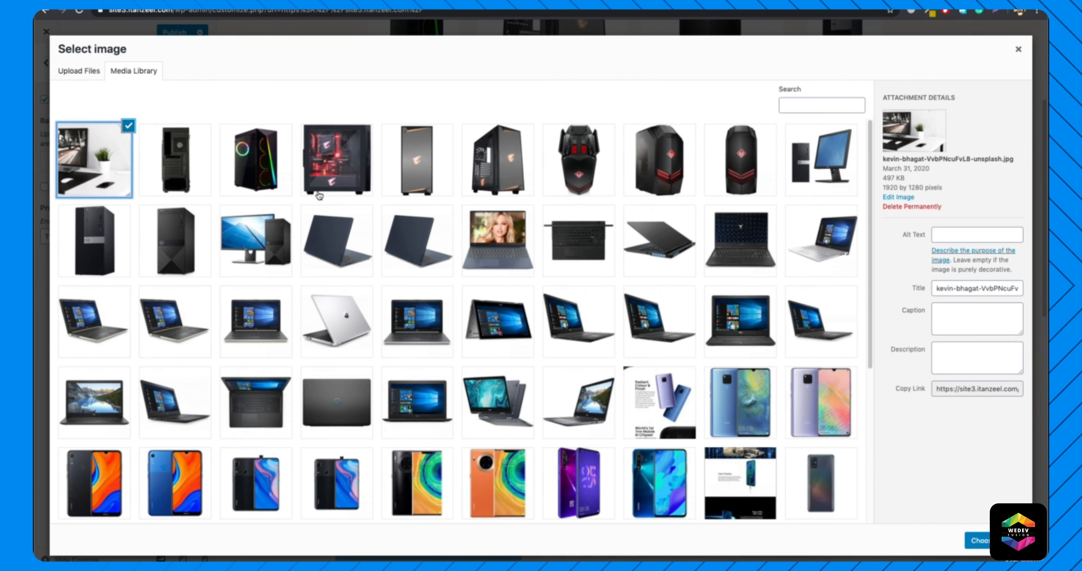
{"action": "left_click", "coordinate": [967, 543]}
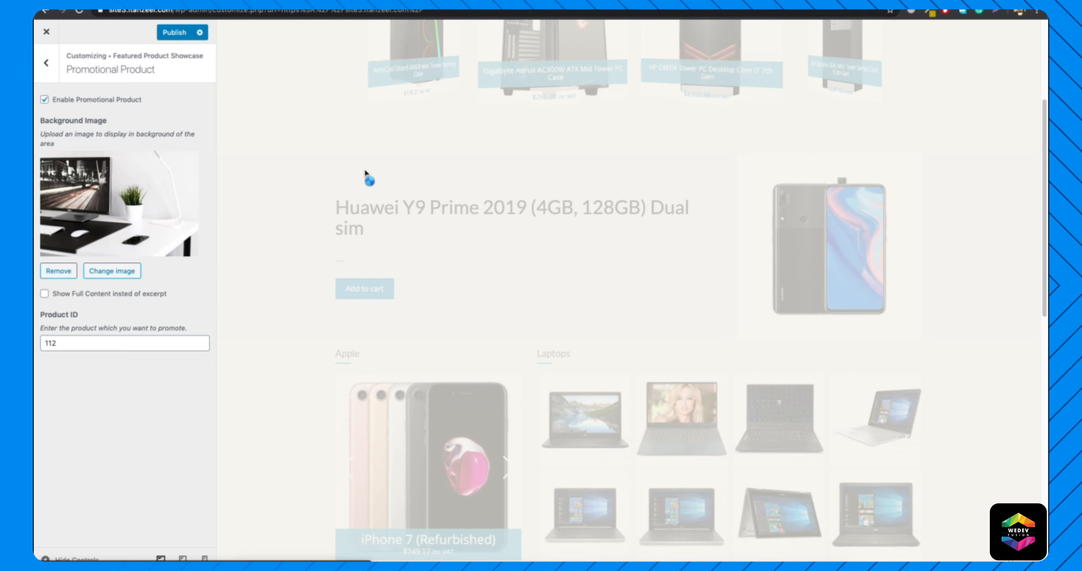
{"action": "scroll", "coordinate": [446, 237], "scroll_direction": "down", "scroll_amount": 1}
{"action": "scroll", "coordinate": [466, 281], "scroll_direction": "up", "scroll_amount": 5}
{"action": "scroll", "coordinate": [467, 286], "scroll_direction": "down", "scroll_amount": 5}
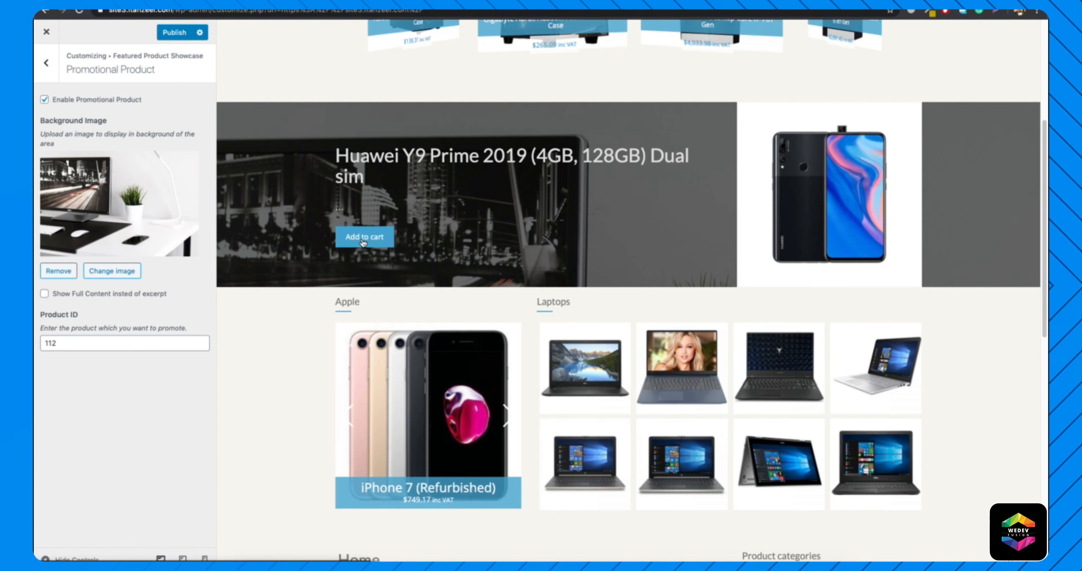
{"action": "scroll", "coordinate": [512, 224], "scroll_direction": "up", "scroll_amount": 5}
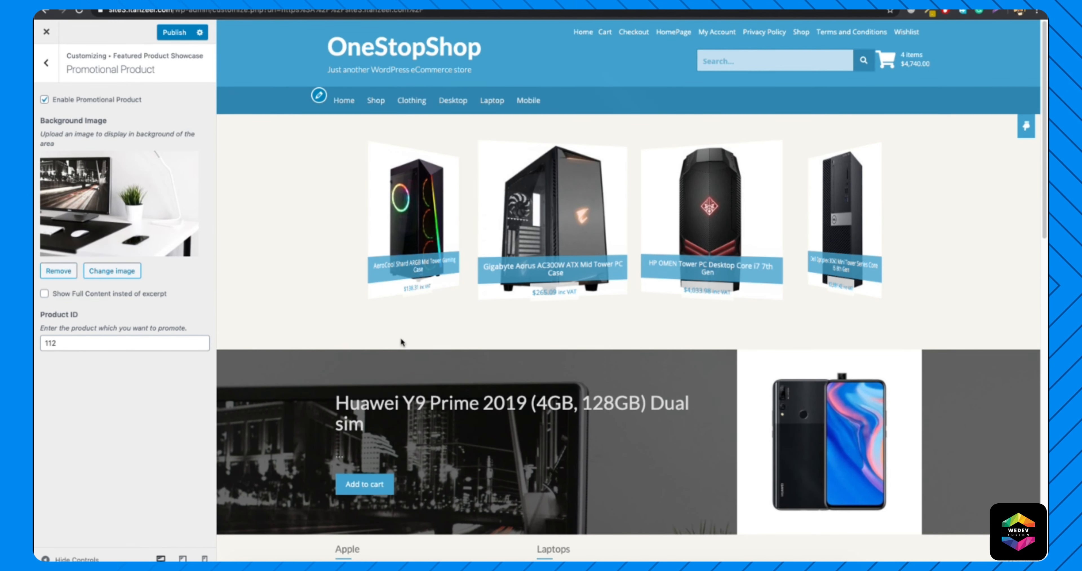
Review the promotional product banner in the home page preview, return to the main customizer options and publish the changes.
{"action": "scroll", "coordinate": [401, 339], "scroll_direction": "down", "scroll_amount": 5}
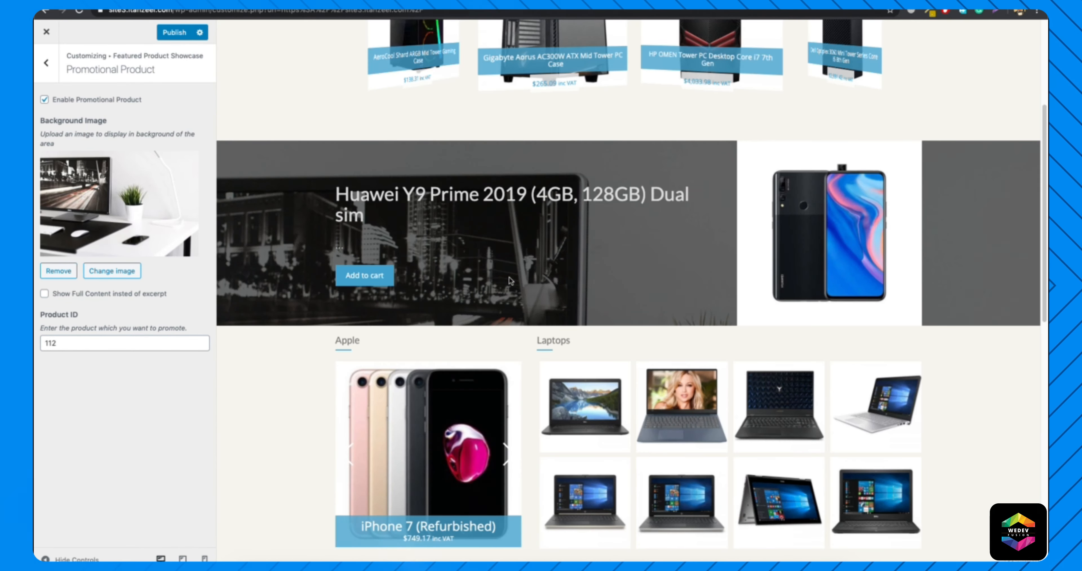
{"action": "left_click", "coordinate": [47, 64]}
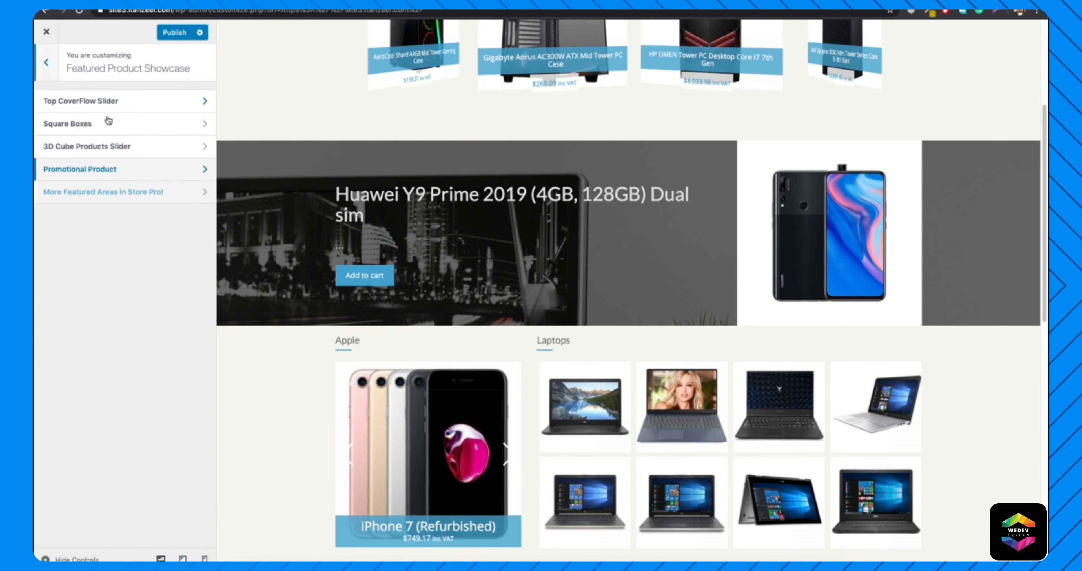
{"action": "left_click", "coordinate": [57, 67]}
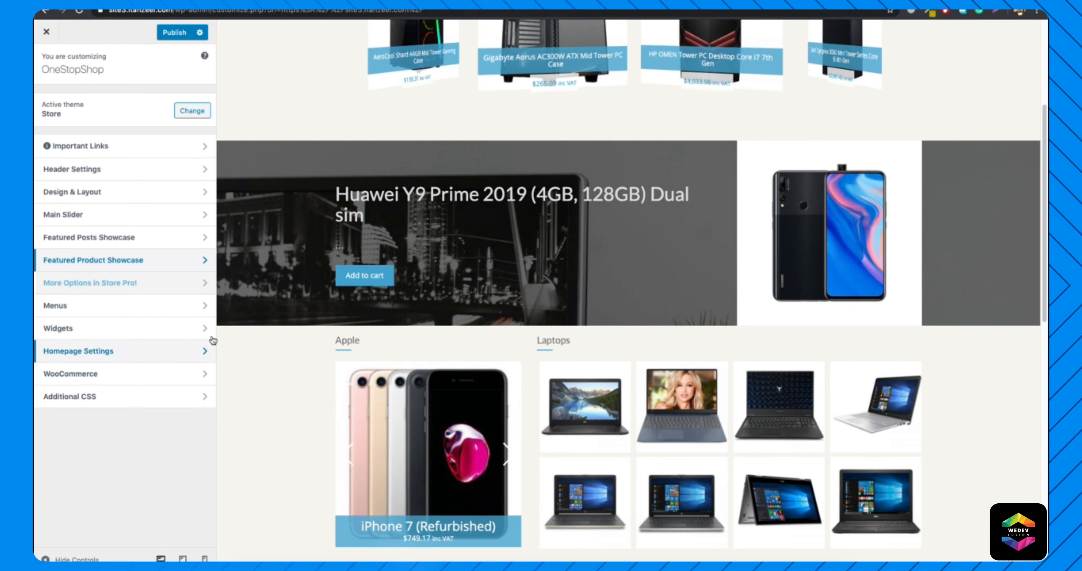
{"action": "scroll", "coordinate": [379, 332], "scroll_direction": "down", "scroll_amount": 3}
{"action": "scroll", "coordinate": [523, 321], "scroll_direction": "up", "scroll_amount": 7}
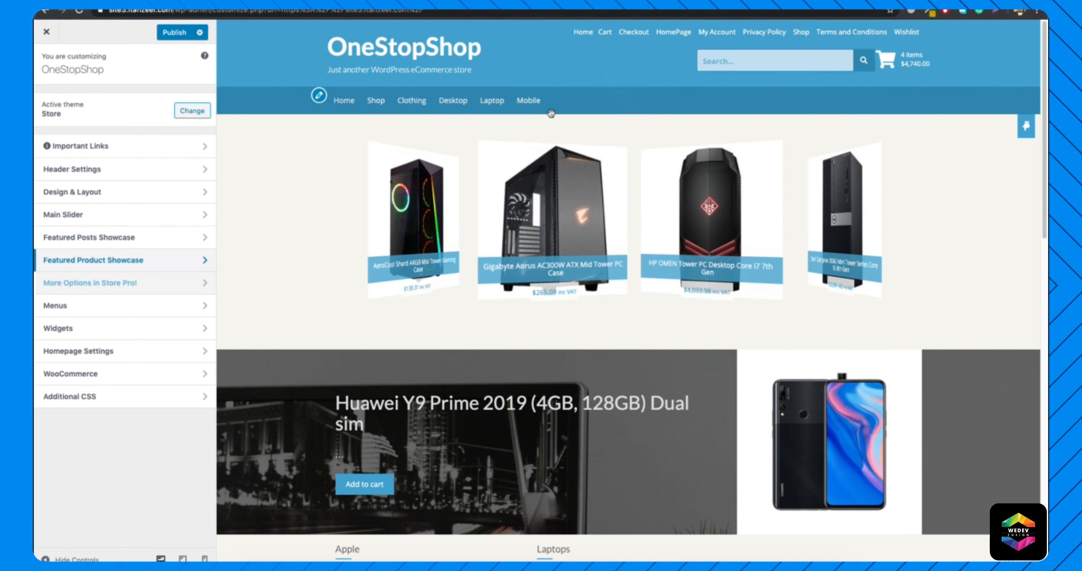
{"action": "left_click", "coordinate": [172, 32]}
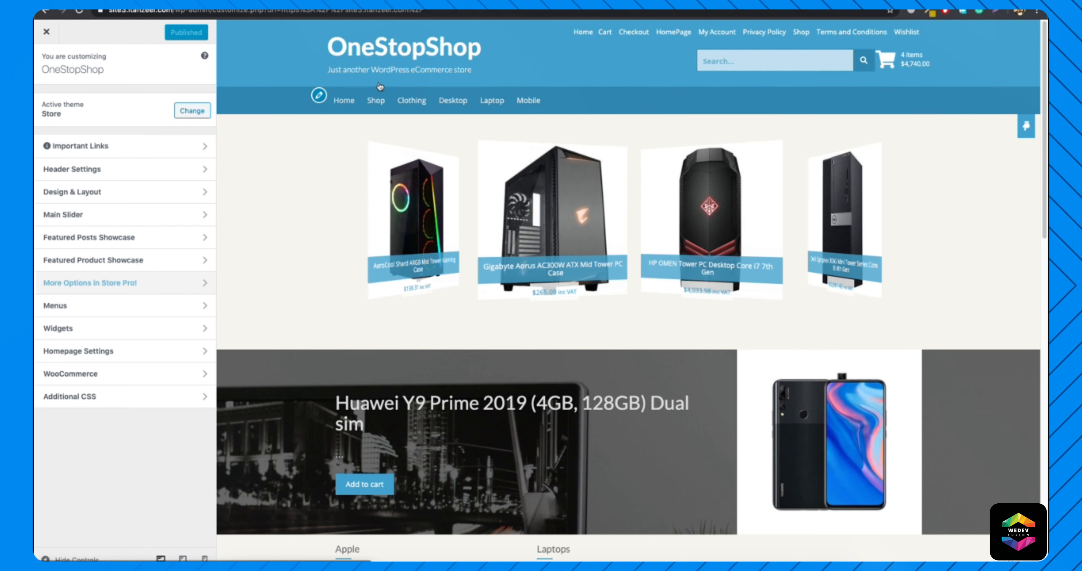
Load the live home page and review the Huawei promotional banner, the Apple and Laptops sections, and the sidebar widgets.
{"action": "left_click_drag", "start_coordinate": [174, 12], "coordinate": [379, 14]}
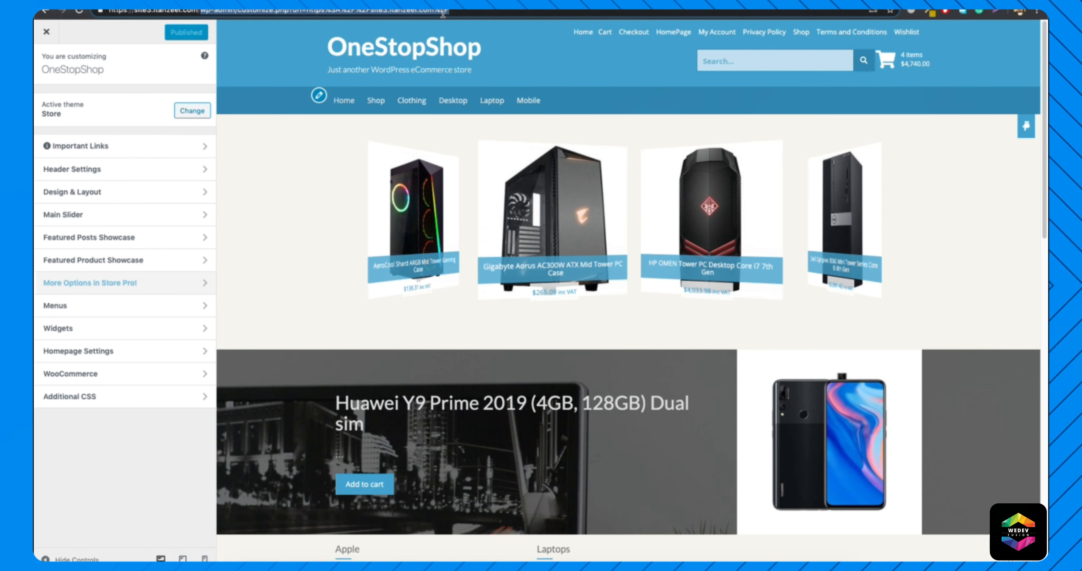
{"action": "key", "text": "BackSpace"}
{"action": "key", "text": "Return"}
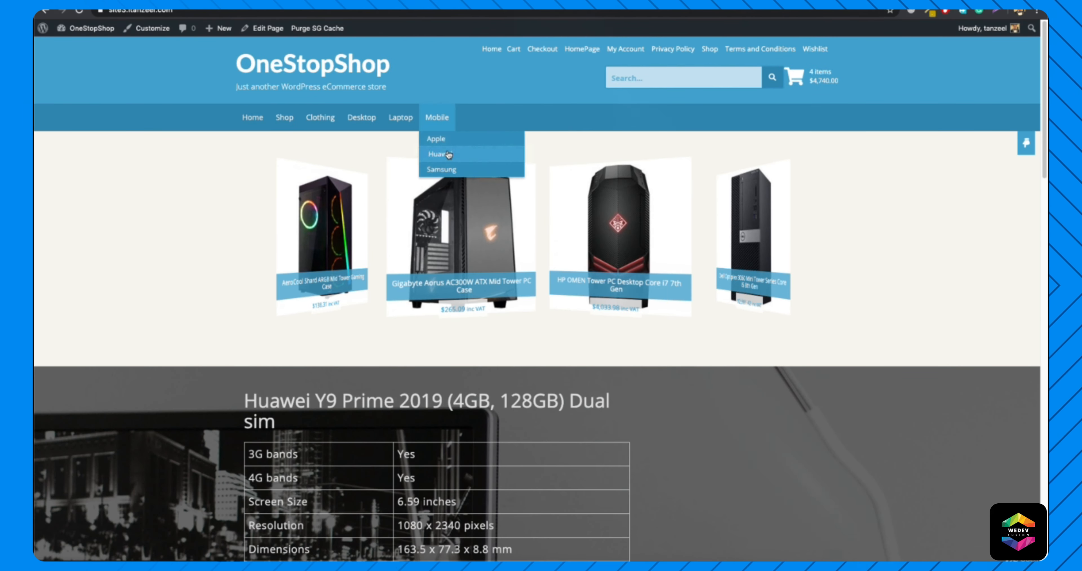
{"action": "scroll", "coordinate": [265, 303], "scroll_direction": "down", "scroll_amount": 10}
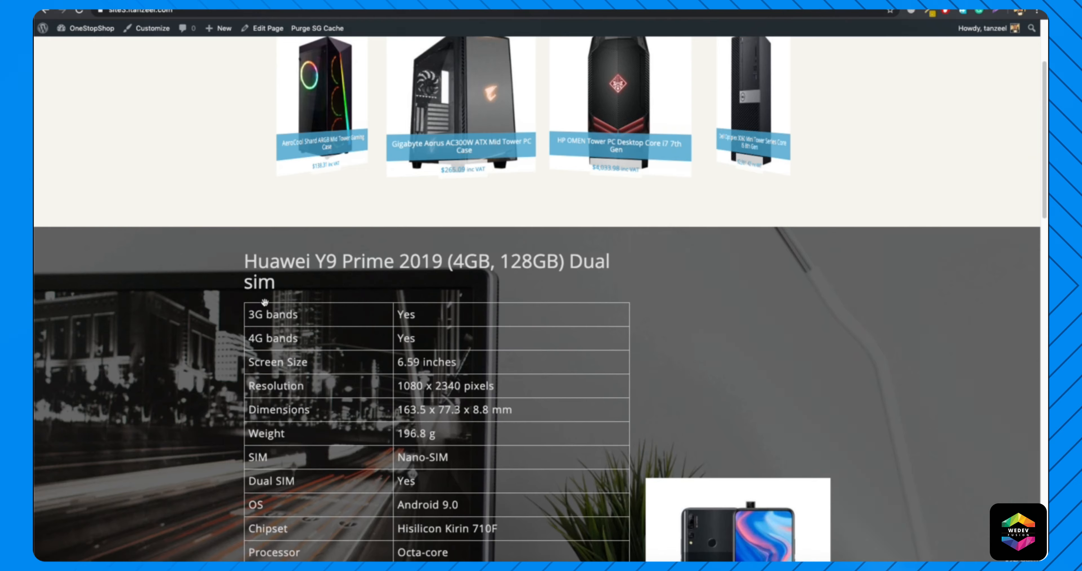
{"action": "scroll", "coordinate": [437, 325], "scroll_direction": "down", "scroll_amount": 2}
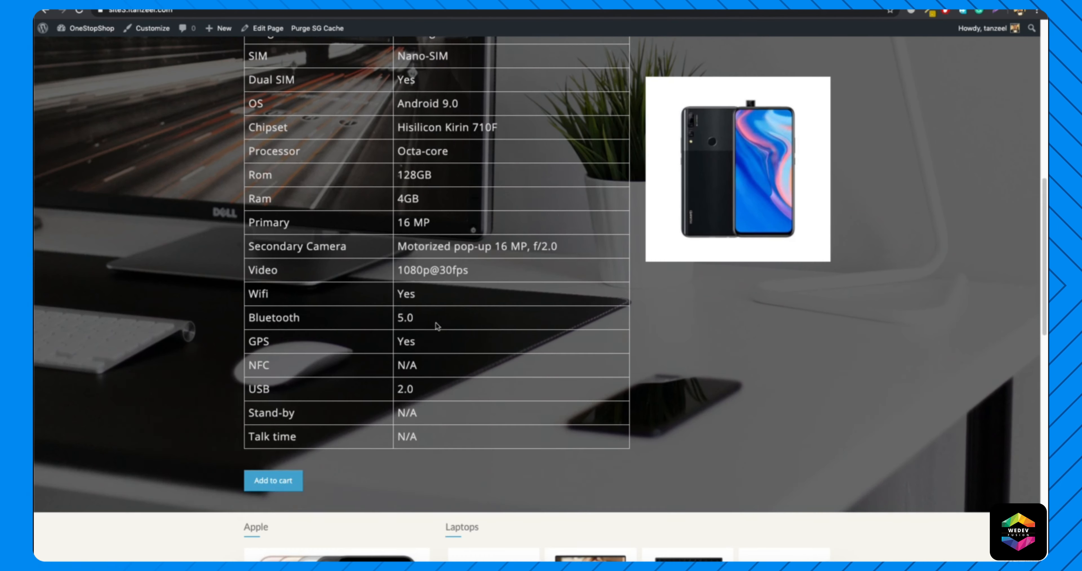
{"action": "left_click", "coordinate": [257, 482]}
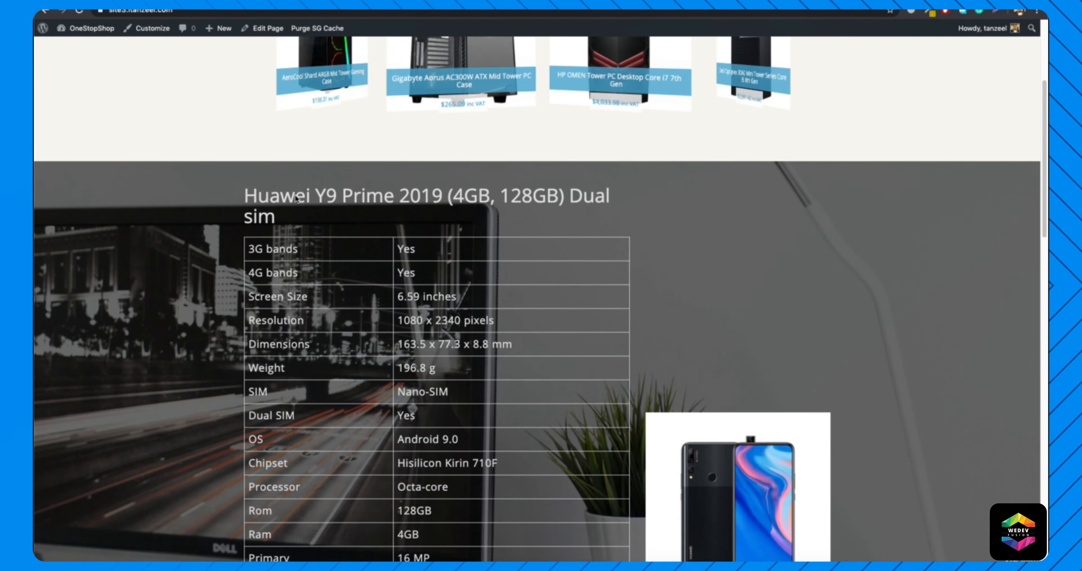
{"action": "scroll", "coordinate": [350, 313], "scroll_direction": "down", "scroll_amount": 20}
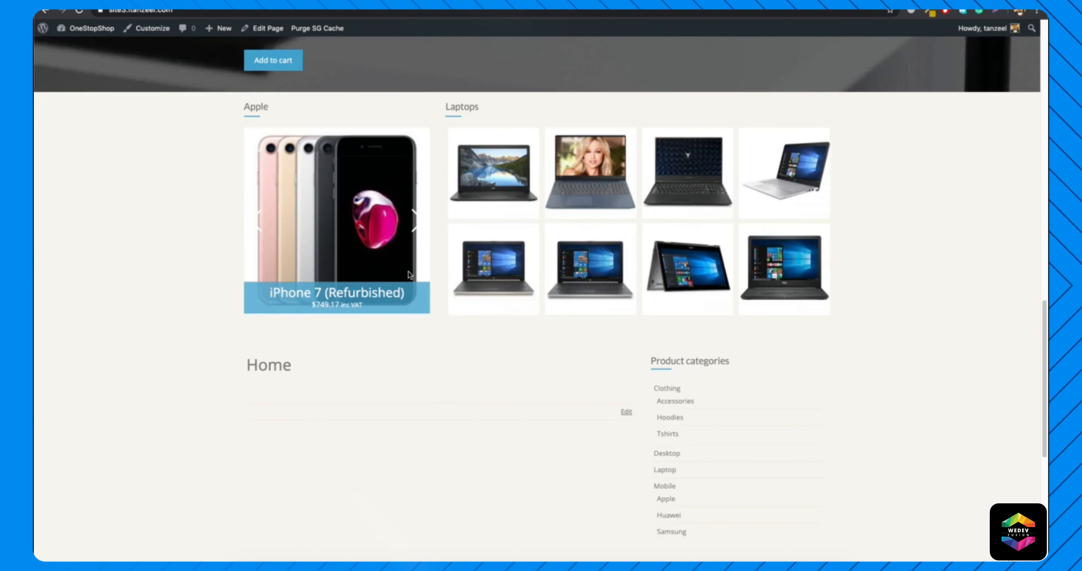
{"action": "scroll", "coordinate": [347, 206], "scroll_direction": "up", "scroll_amount": 3}
{"action": "scroll", "coordinate": [440, 302], "scroll_direction": "down", "scroll_amount": 5}
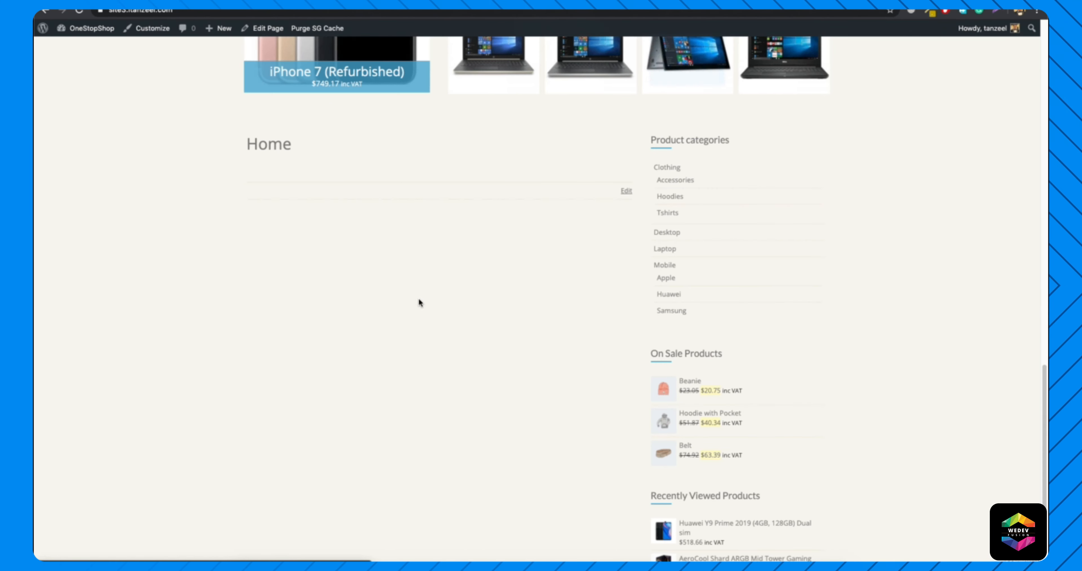
Open the Home page for editing and set its template to Full Width.
{"action": "left_click", "coordinate": [672, 211]}
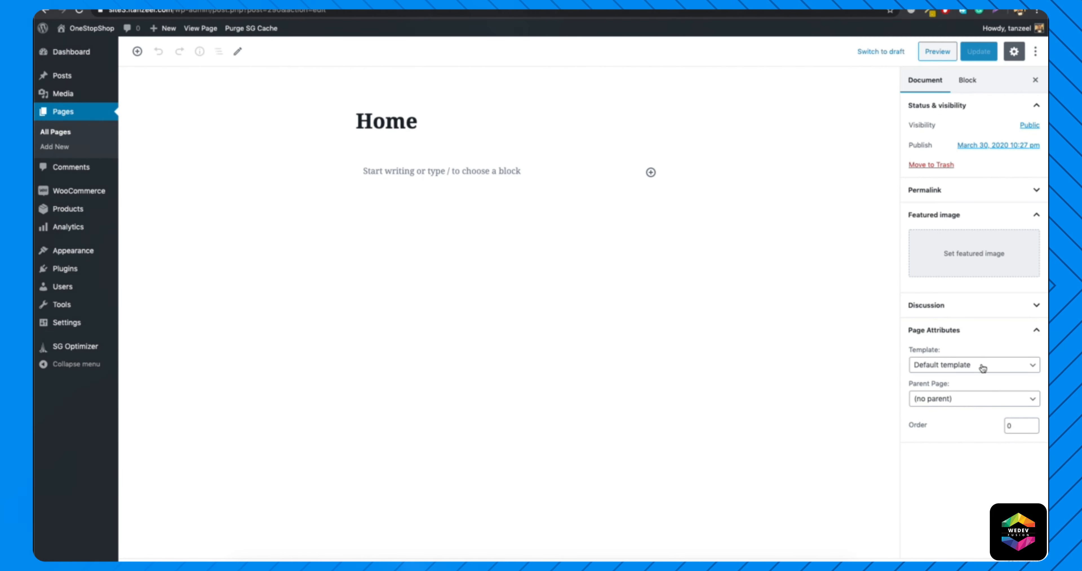
{"action": "left_click", "coordinate": [980, 365]}
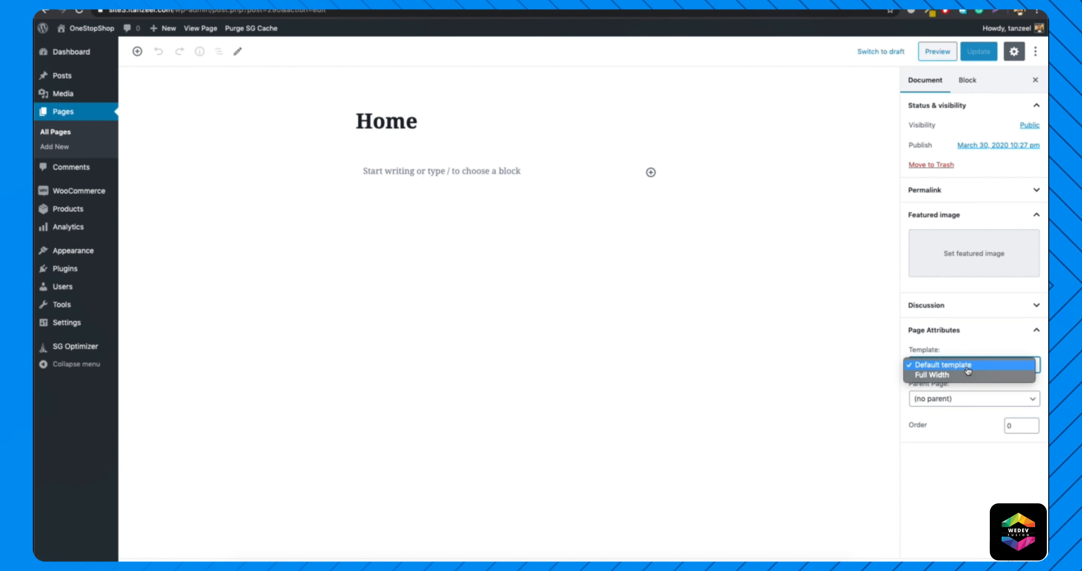
{"action": "left_click", "coordinate": [963, 375]}
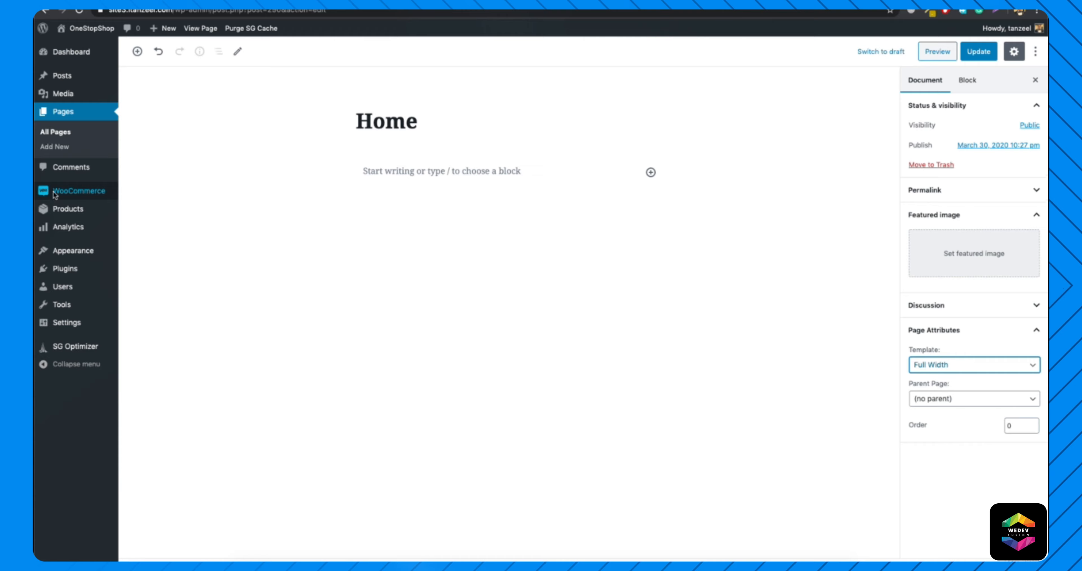
Open the existing HomePage page from the pages list and copy its Categories heading text into the Home page's body.
{"action": "right_click", "coordinate": [61, 132]}
{"action": "left_click", "coordinate": [75, 133]}
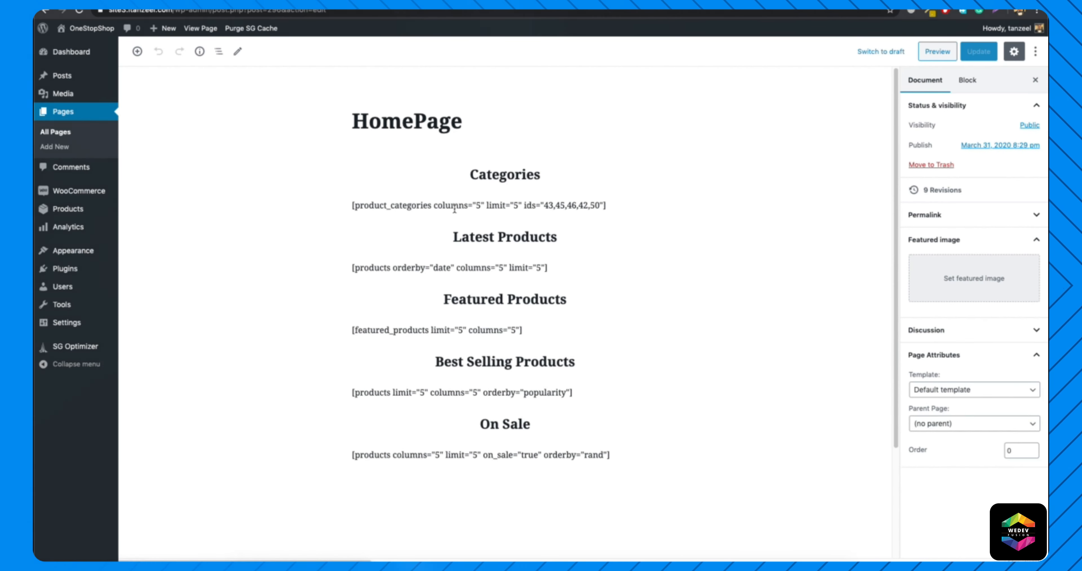
{"action": "left_click", "coordinate": [462, 171]}
{"action": "double_click", "coordinate": [462, 171]}
{"action": "key", "text": "super+c"}
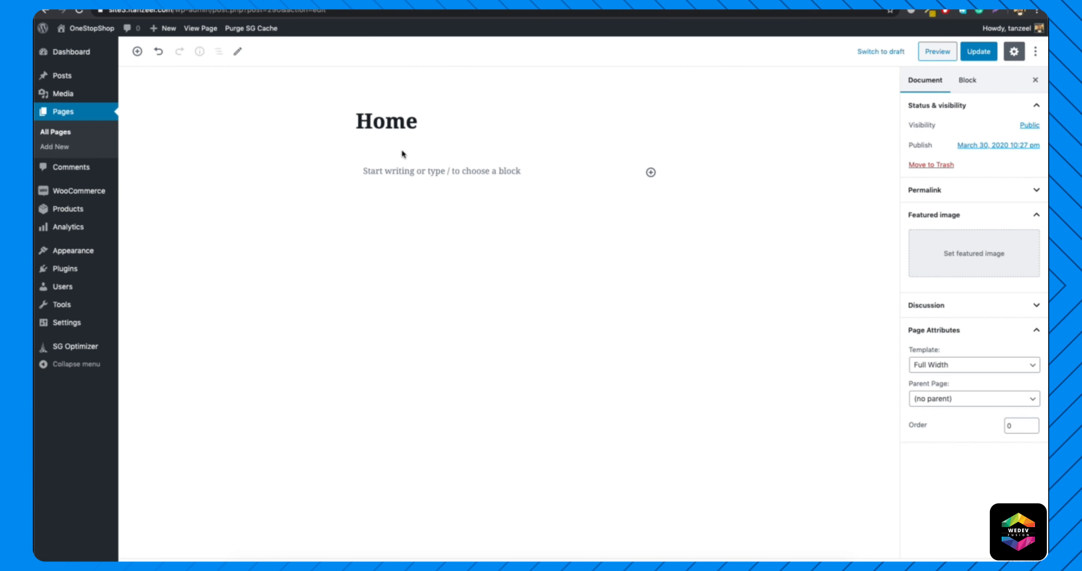
{"action": "left_click", "coordinate": [420, 173]}
{"action": "key", "text": "super+v"}
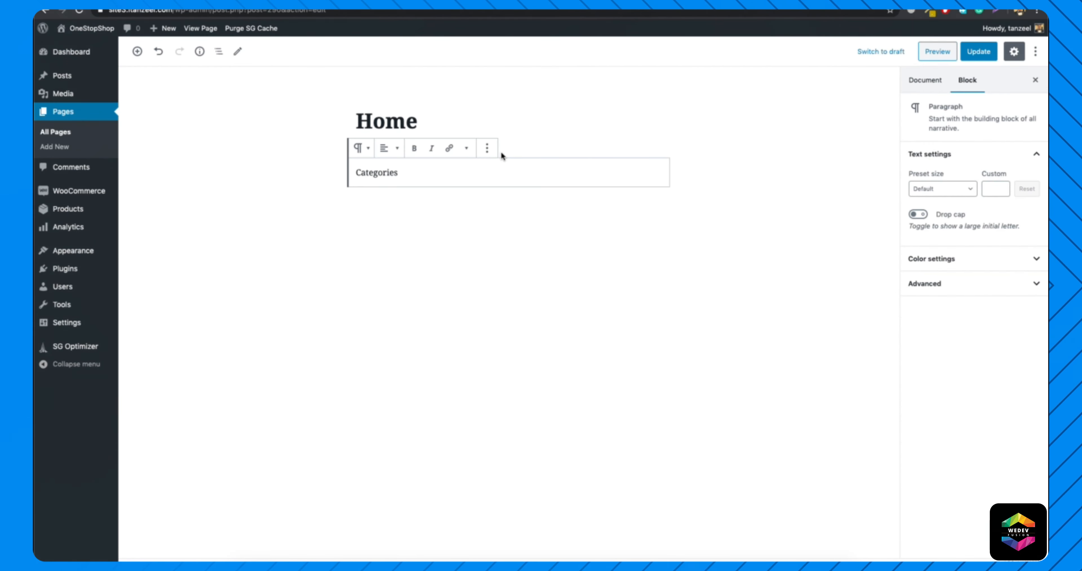
Turn the Categories text into an H3 heading and center it.
{"action": "left_click", "coordinate": [487, 149]}
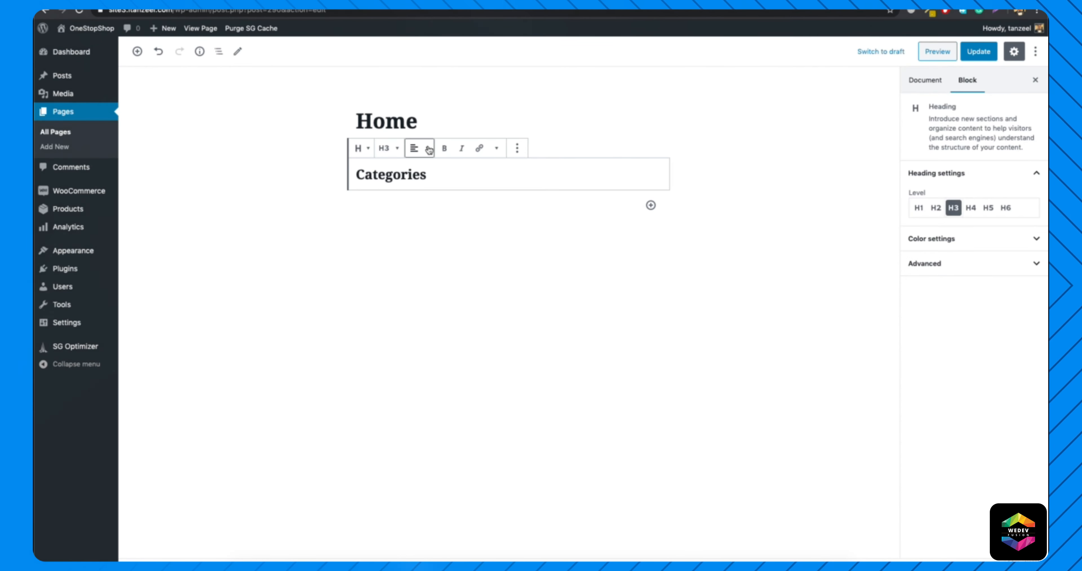
{"action": "left_click", "coordinate": [424, 149]}
{"action": "left_click", "coordinate": [411, 98]}
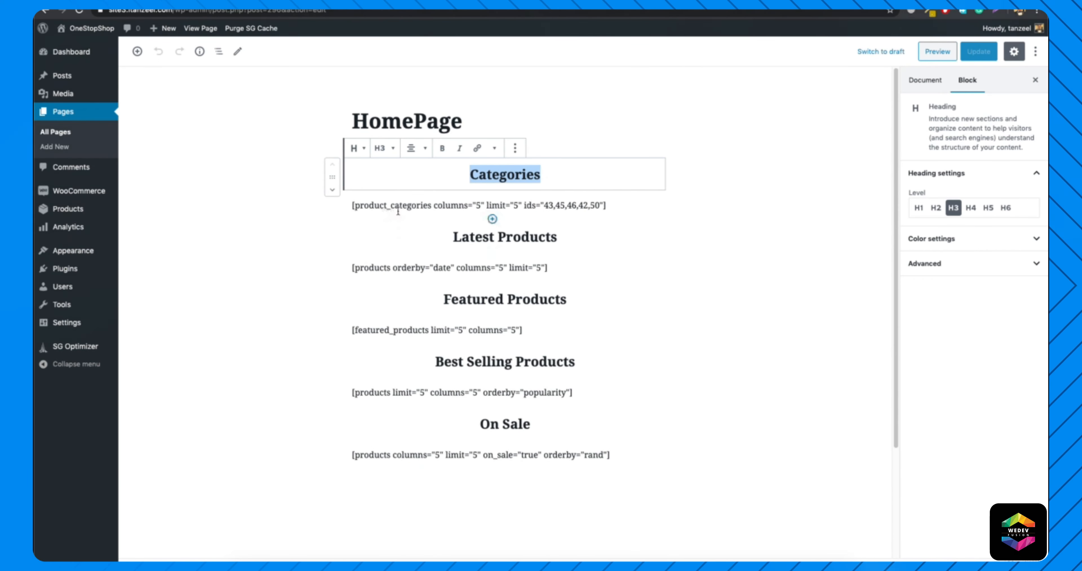
Copy the product_categories shortcode and the Latest, Featured, Best Selling and On Sale sections from HomePage into the Home page, and update it.
{"action": "left_click", "coordinate": [398, 207]}
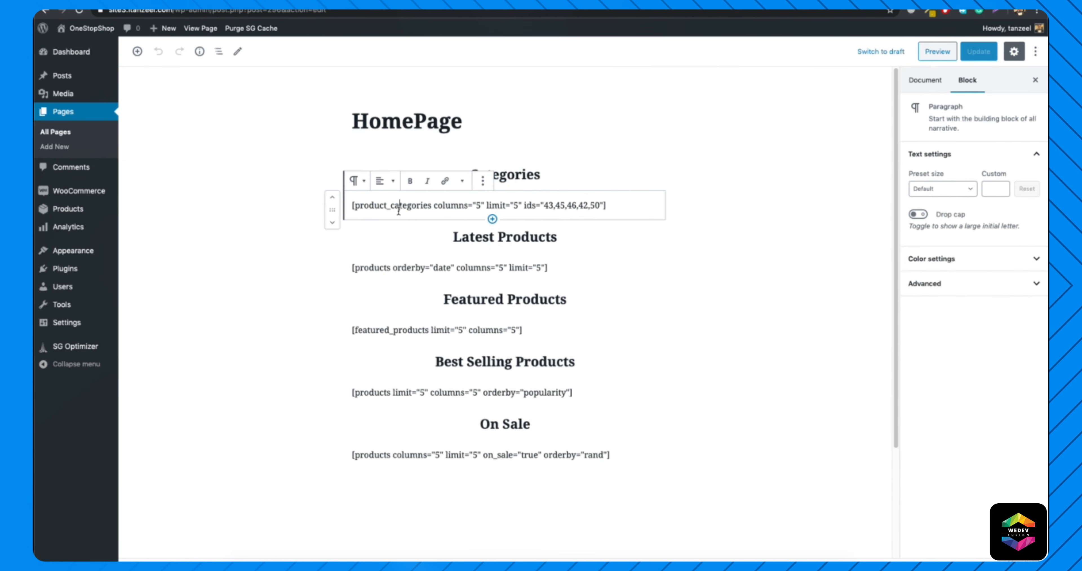
{"action": "triple_click", "coordinate": [392, 205]}
{"action": "key", "text": "super+c"}
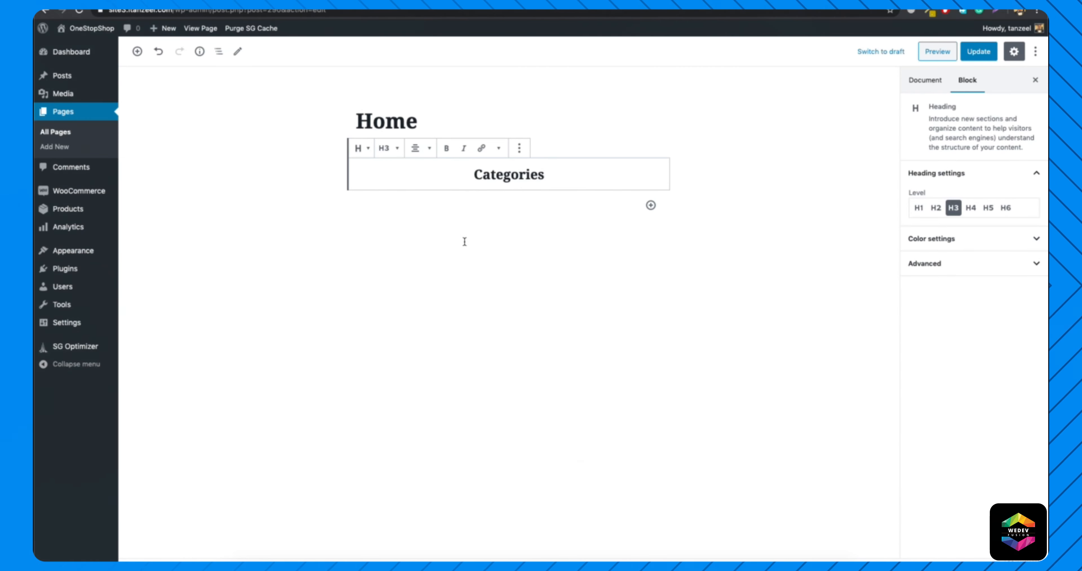
{"action": "left_click", "coordinate": [481, 218]}
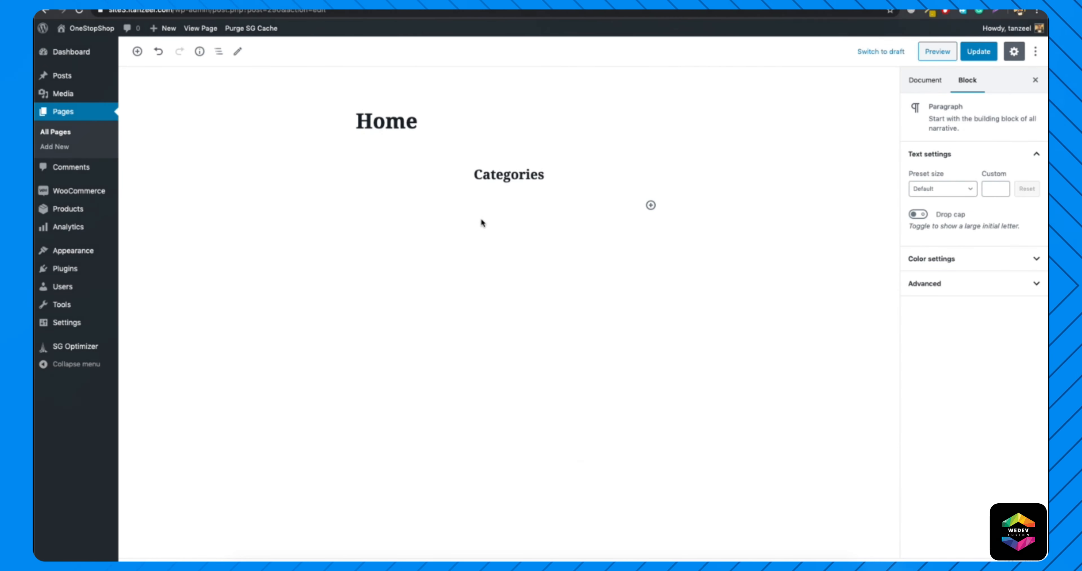
{"action": "key", "text": "super+v"}
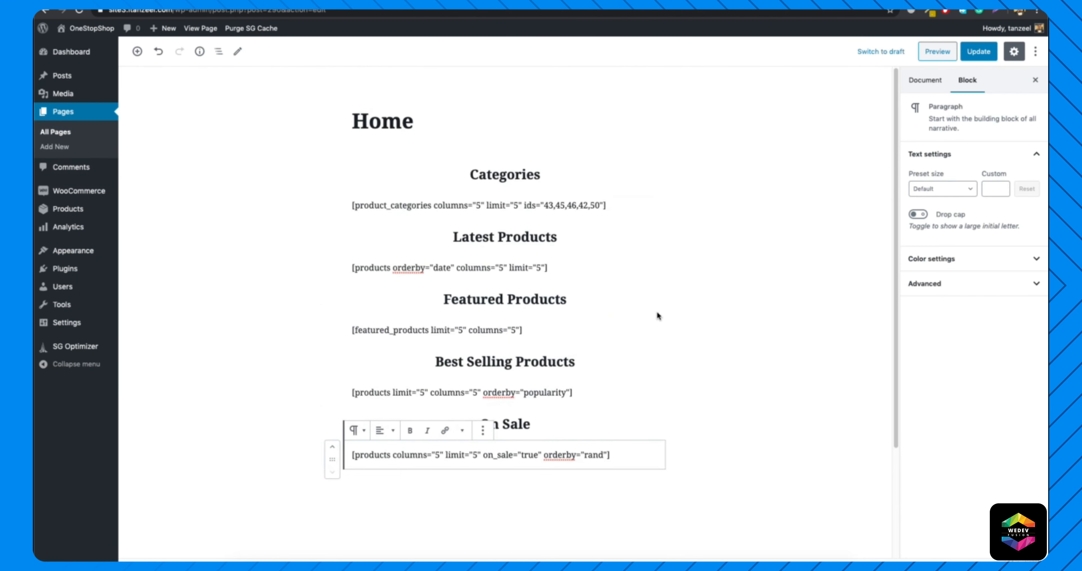
{"action": "left_click", "coordinate": [657, 313]}
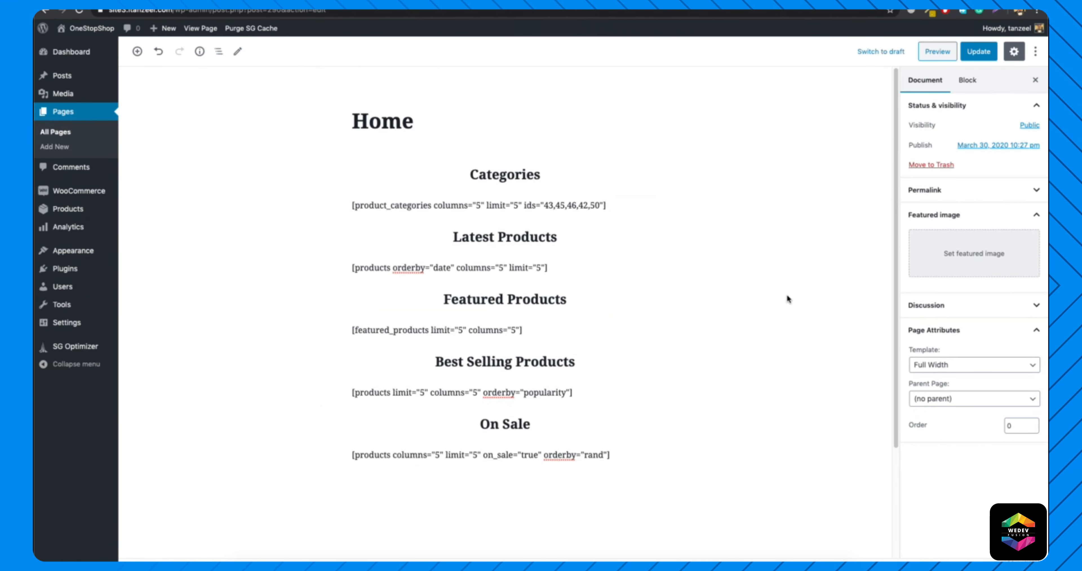
{"action": "left_click", "coordinate": [974, 57]}
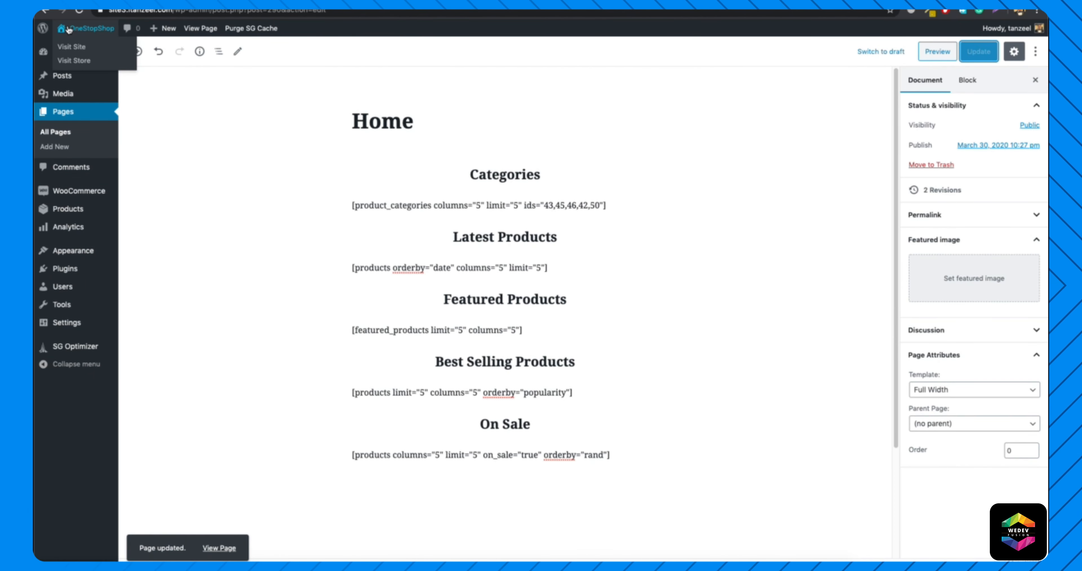
Visit the live site and review the home page's category and product sections from the sliders down to On Sale.
{"action": "left_click", "coordinate": [64, 45]}
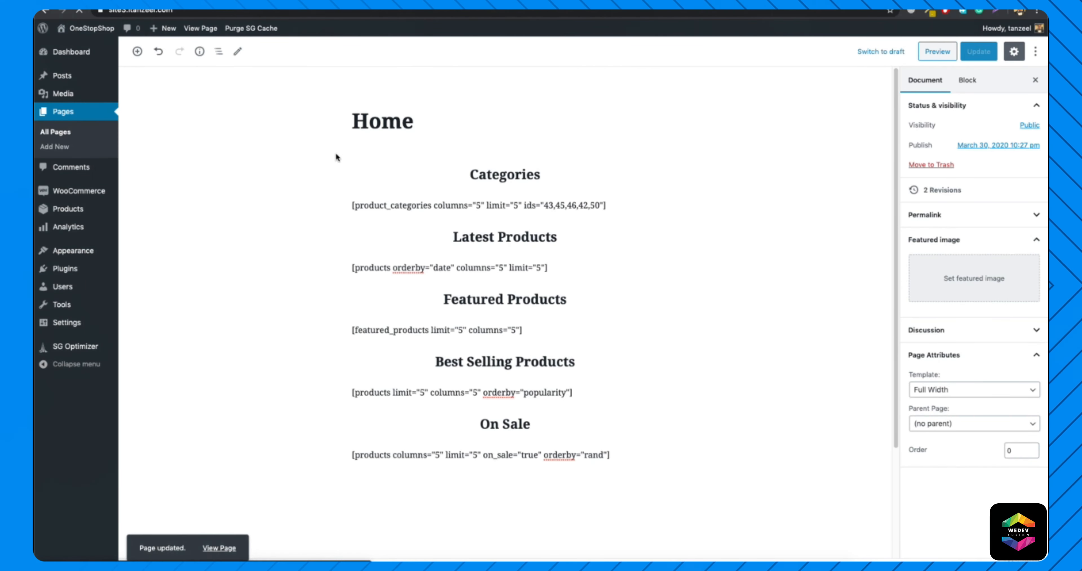
{"action": "scroll", "coordinate": [570, 241], "scroll_direction": "down", "scroll_amount": 5}
{"action": "scroll", "coordinate": [569, 241], "scroll_direction": "up", "scroll_amount": 5}
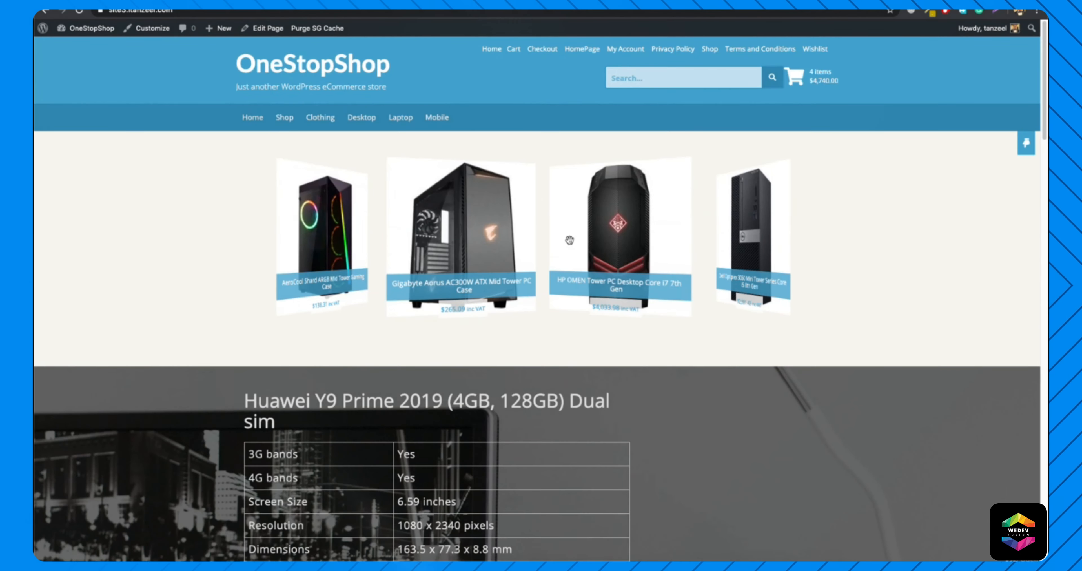
{"action": "scroll", "coordinate": [327, 245], "scroll_direction": "down", "scroll_amount": 15}
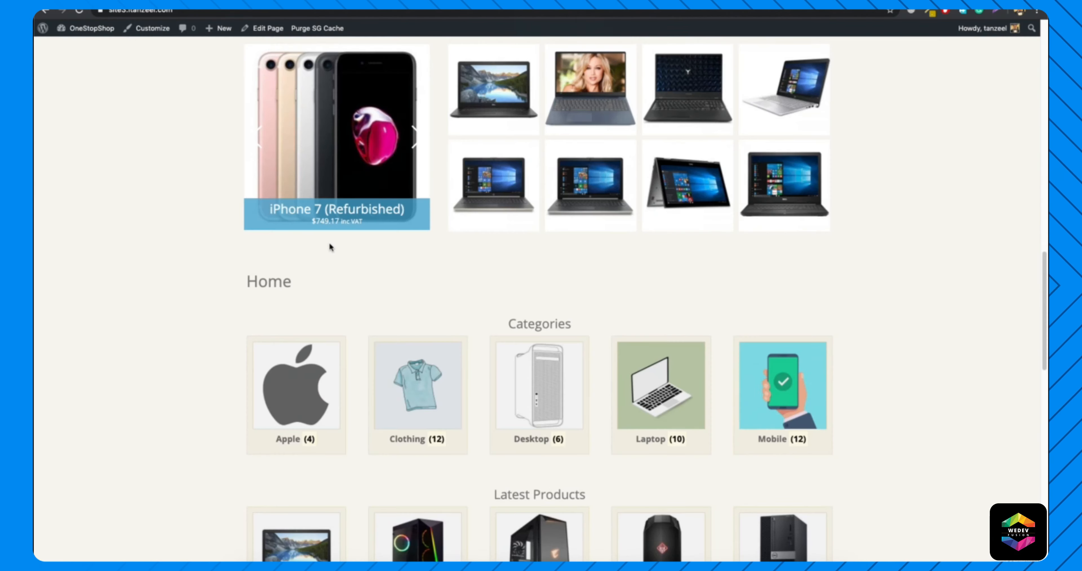
{"action": "scroll", "coordinate": [330, 246], "scroll_direction": "down", "scroll_amount": 4}
{"action": "scroll", "coordinate": [330, 247], "scroll_direction": "down", "scroll_amount": 4}
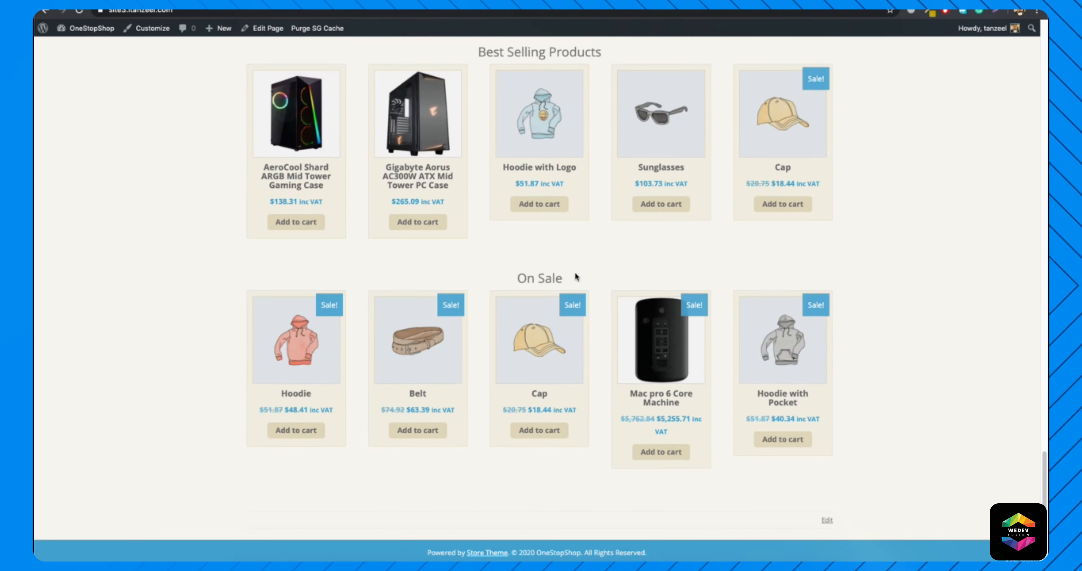
{"action": "scroll", "coordinate": [592, 308], "scroll_direction": "up", "scroll_amount": 20}
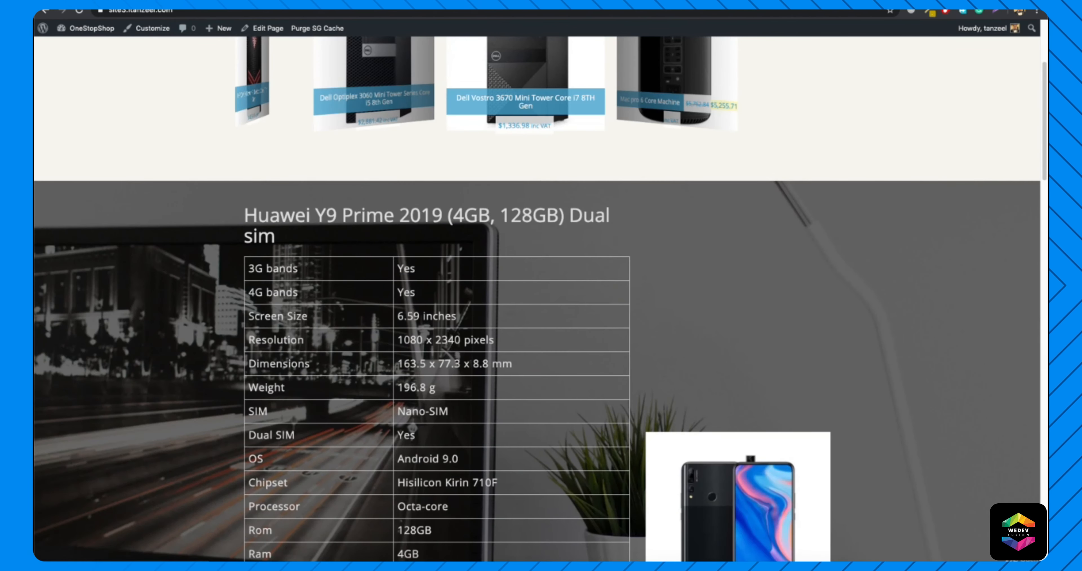
Open the theme customizer, look through the Design & Layout options and return to the live home page.
{"action": "left_click", "coordinate": [153, 28]}
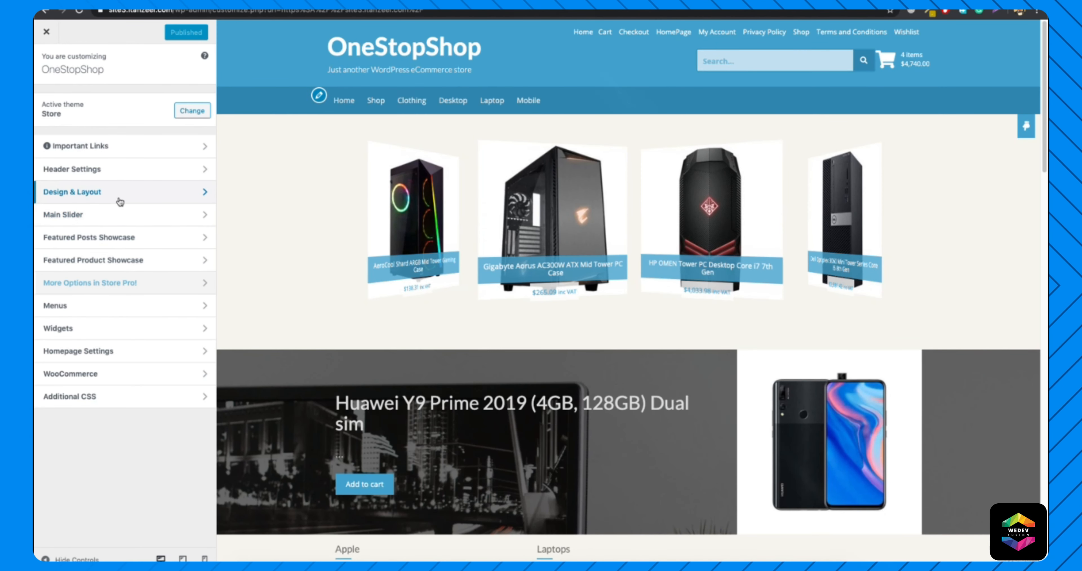
{"action": "left_click", "coordinate": [119, 199]}
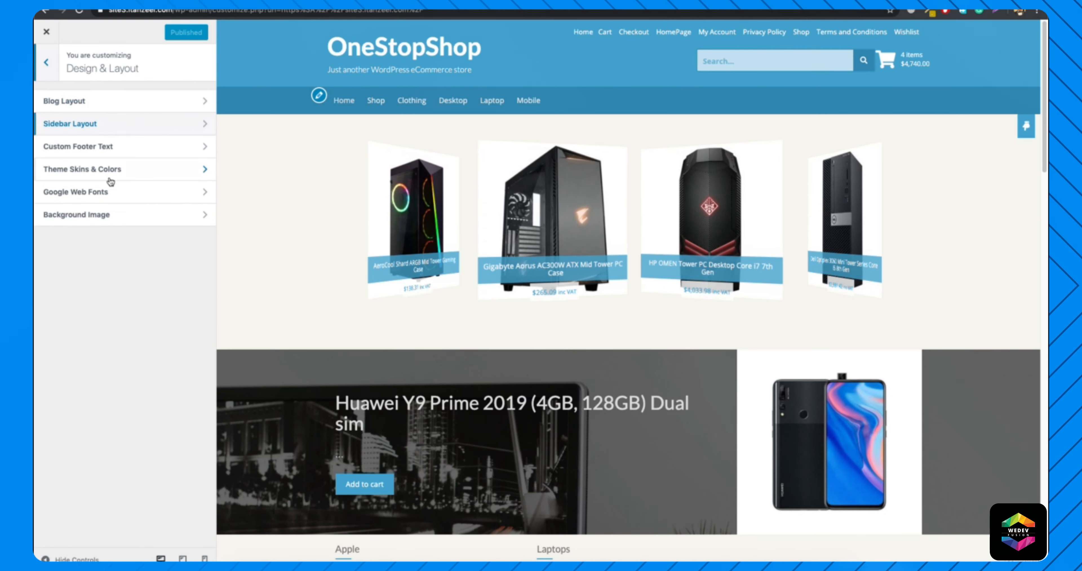
{"action": "left_click", "coordinate": [46, 62]}
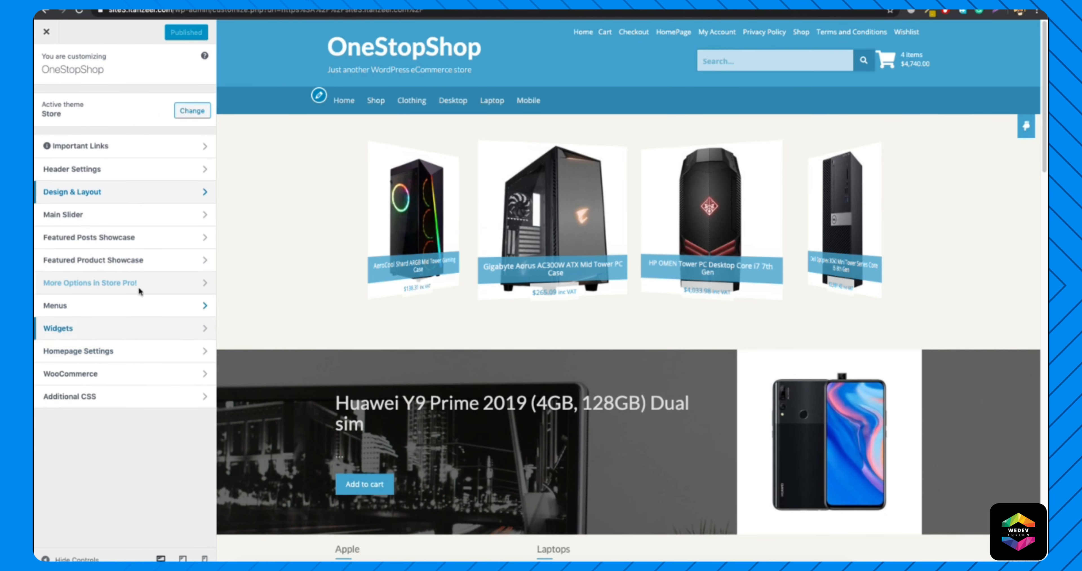
{"action": "left_click", "coordinate": [46, 32]}
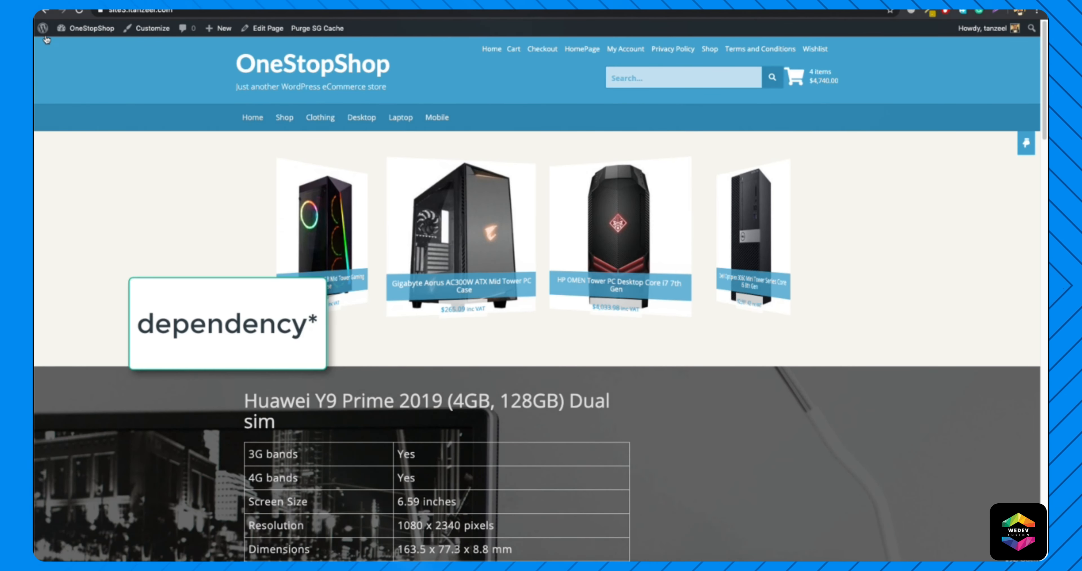
Go from the live site to the WordPress dashboard's installed themes and activate the Modern Store theme.
{"action": "mouse_move", "coordinate": [46, 39]}
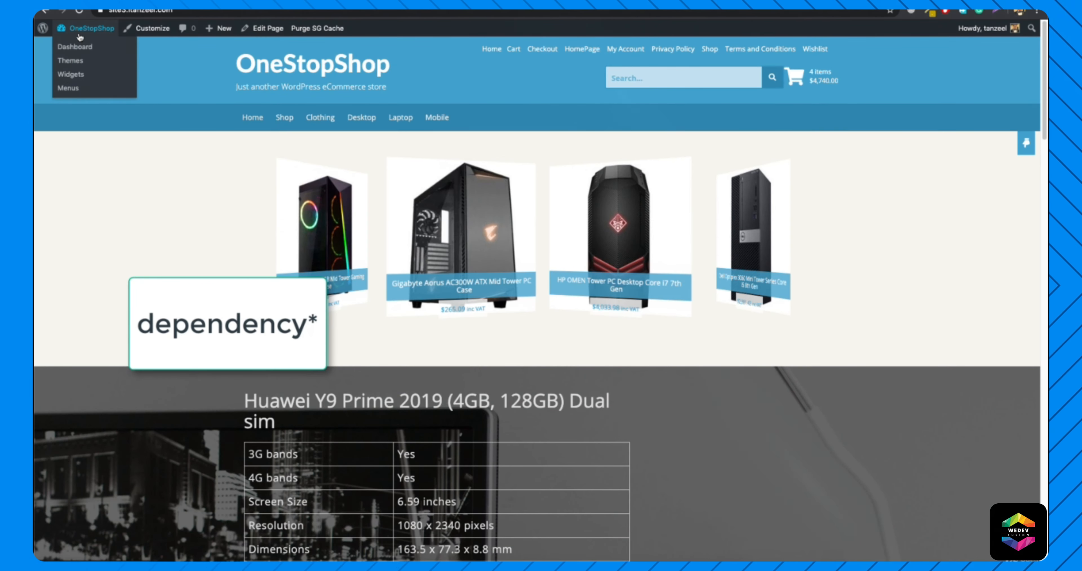
{"action": "left_click", "coordinate": [86, 50]}
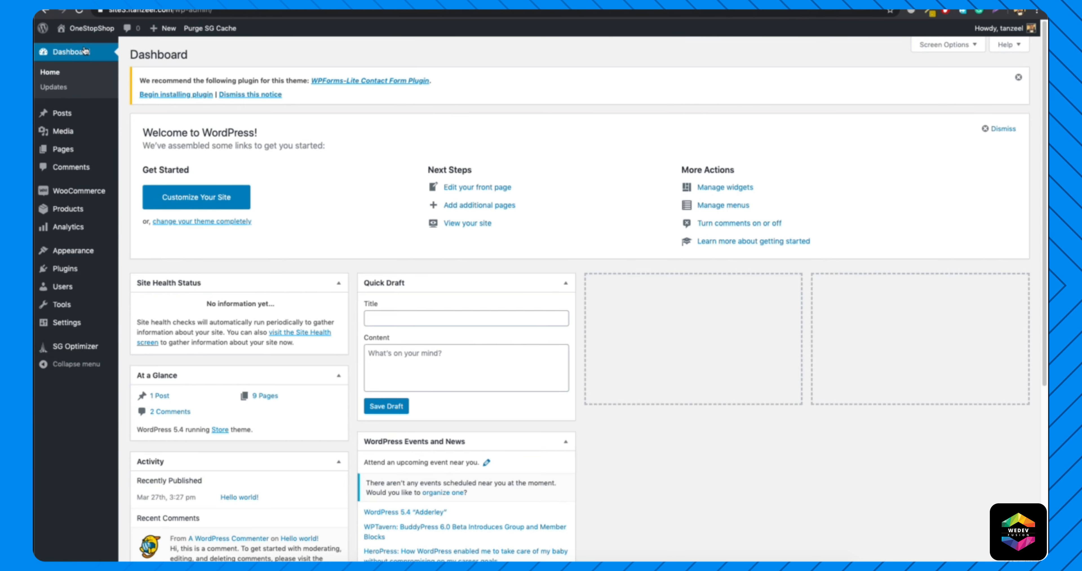
{"action": "mouse_move", "coordinate": [78, 253]}
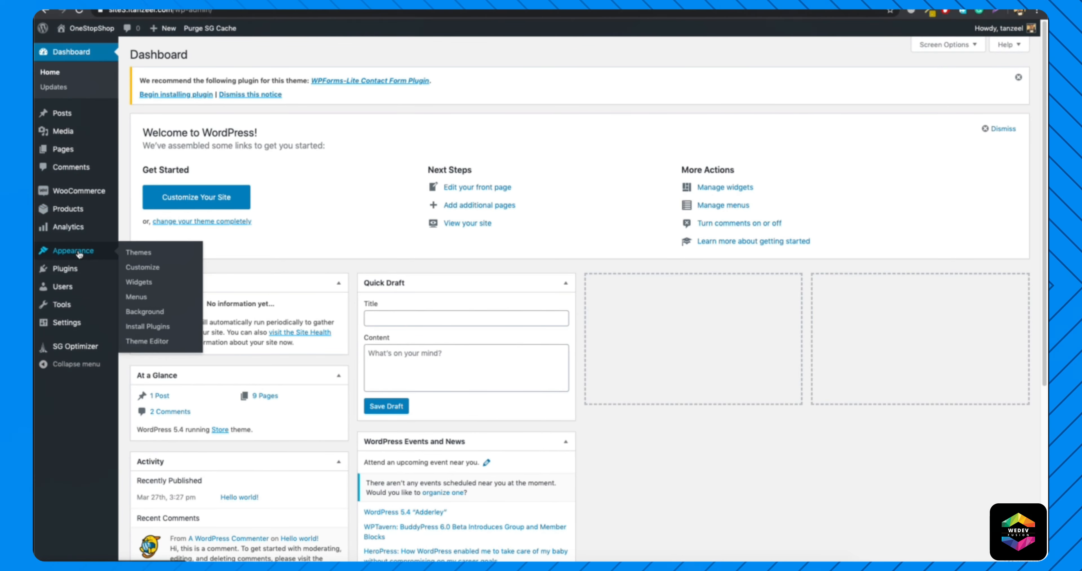
{"action": "left_click", "coordinate": [132, 254]}
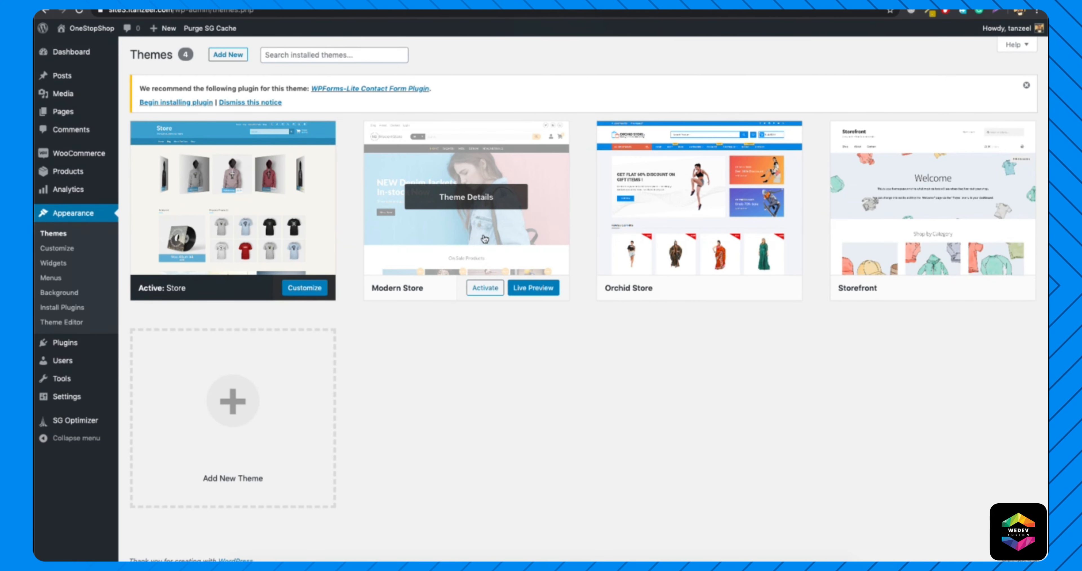
{"action": "left_click", "coordinate": [478, 290]}
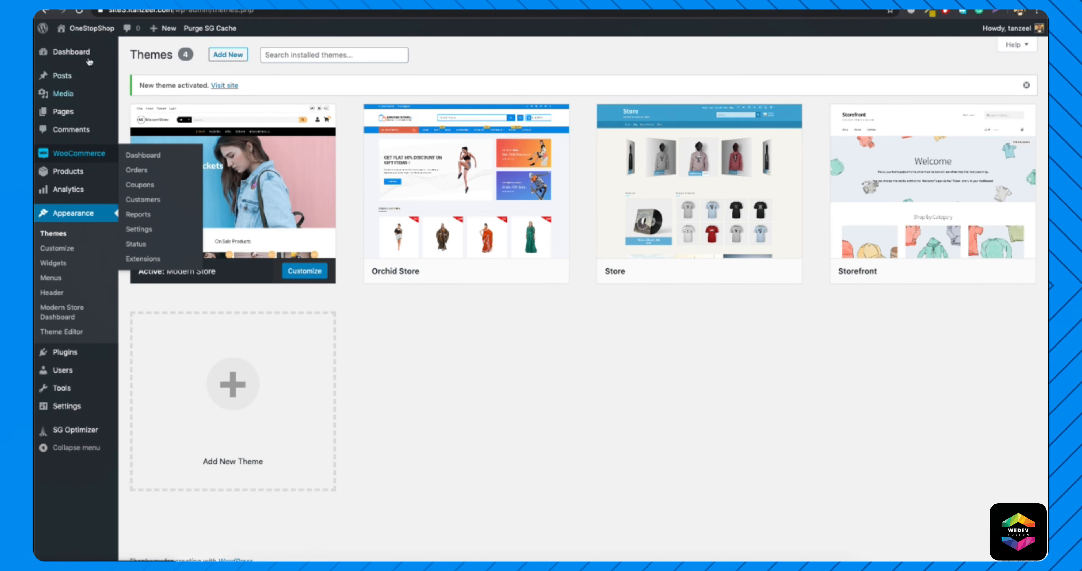
Assign the Homepage template to the Home front page and update it.
{"action": "left_click", "coordinate": [142, 114]}
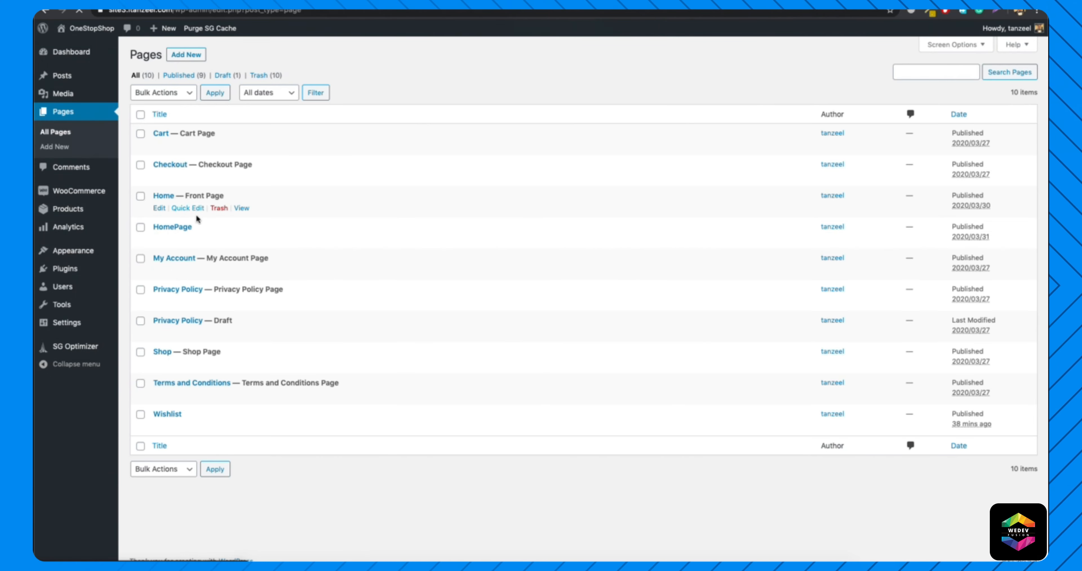
{"action": "left_click", "coordinate": [159, 208]}
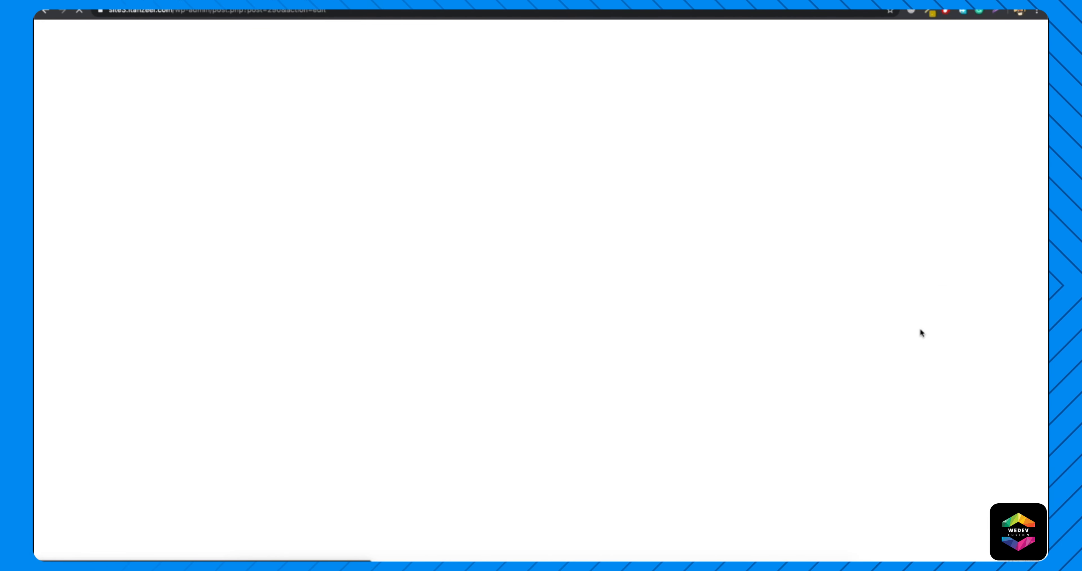
{"action": "left_click", "coordinate": [983, 390]}
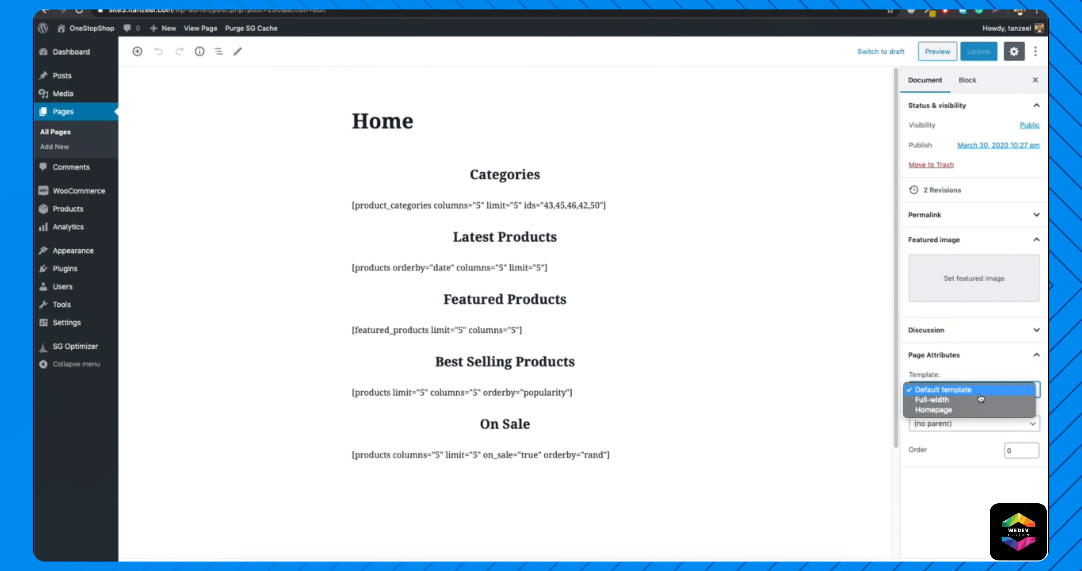
{"action": "left_click", "coordinate": [957, 409]}
{"action": "left_click", "coordinate": [978, 51]}
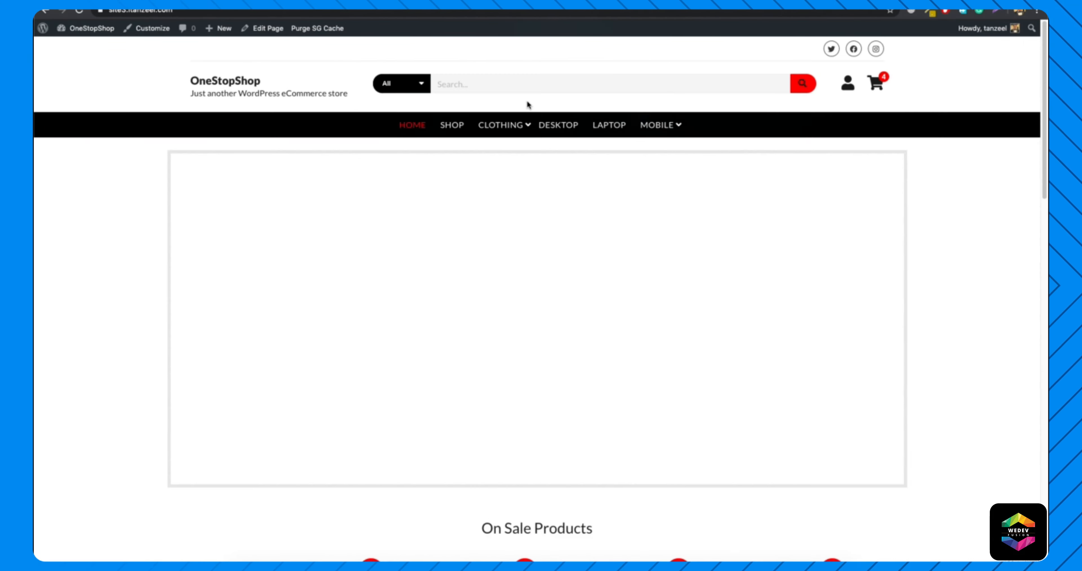
Review the live Modern Store home page from the navigation menu and header area down to Latest Products.
{"action": "mouse_move", "coordinate": [502, 124]}
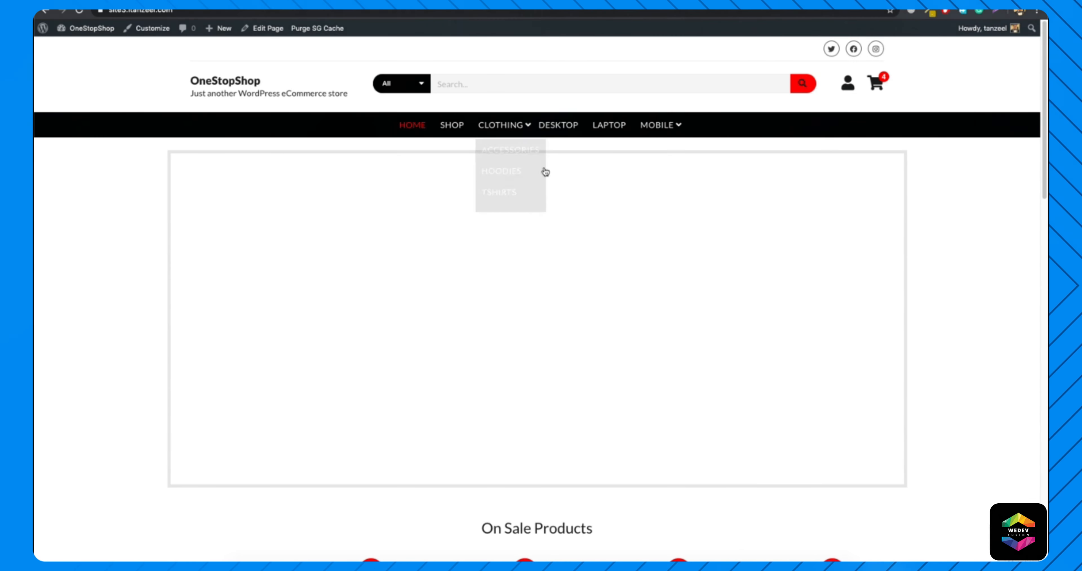
{"action": "scroll", "coordinate": [430, 206], "scroll_direction": "down", "scroll_amount": 2}
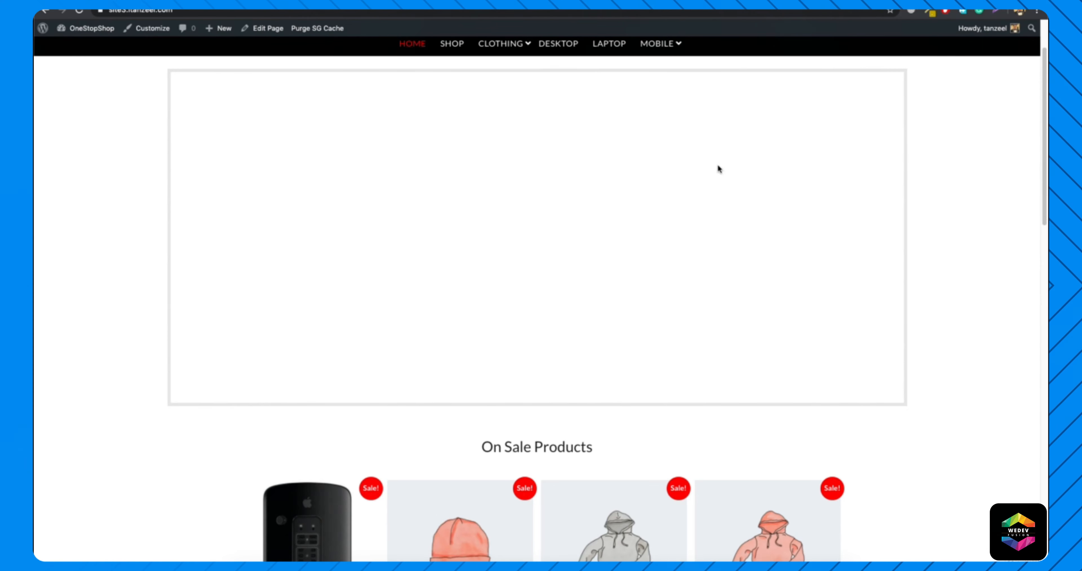
{"action": "scroll", "coordinate": [594, 197], "scroll_direction": "down", "scroll_amount": 5}
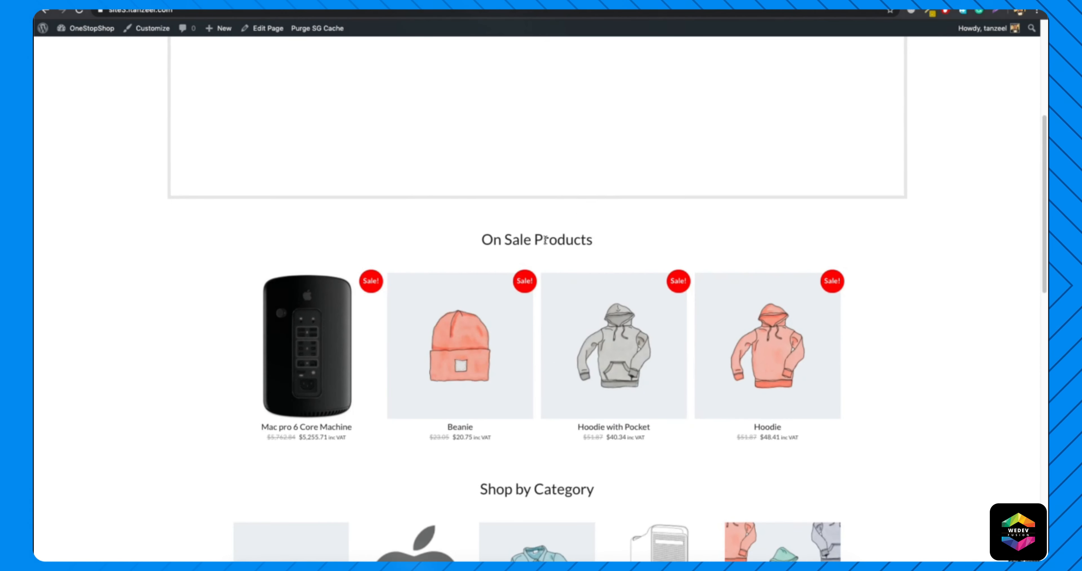
{"action": "scroll", "coordinate": [500, 273], "scroll_direction": "down", "scroll_amount": 5}
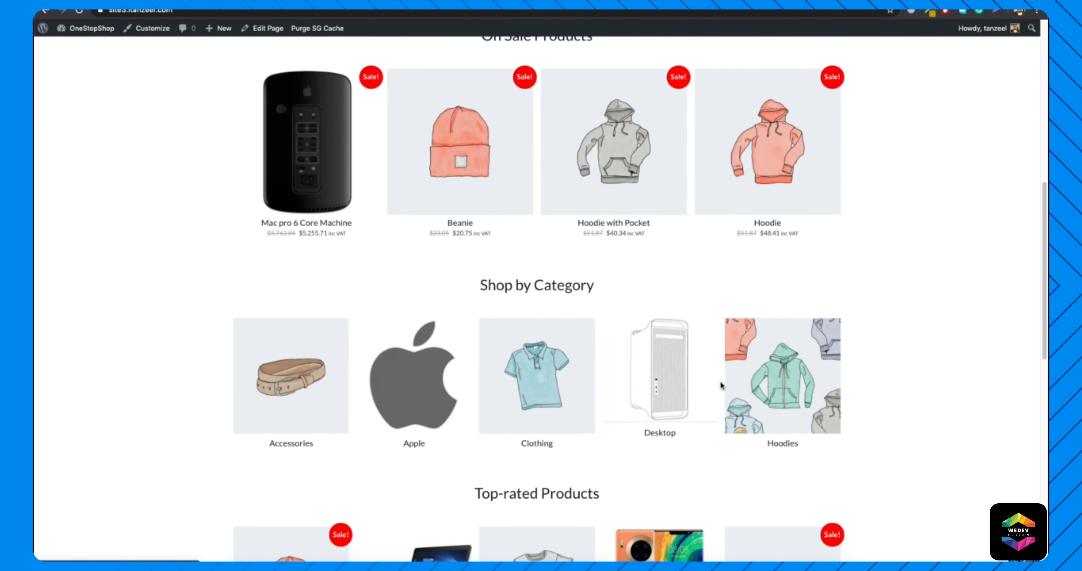
{"action": "scroll", "coordinate": [465, 380], "scroll_direction": "down", "scroll_amount": 2}
{"action": "scroll", "coordinate": [537, 397], "scroll_direction": "down", "scroll_amount": 10}
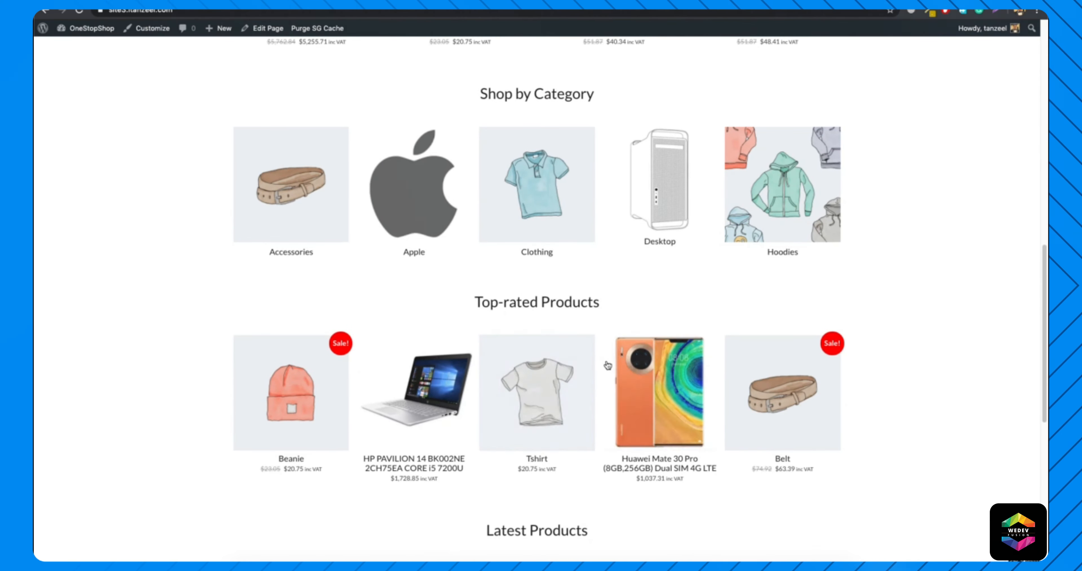
{"action": "scroll", "coordinate": [557, 278], "scroll_direction": "down", "scroll_amount": 1}
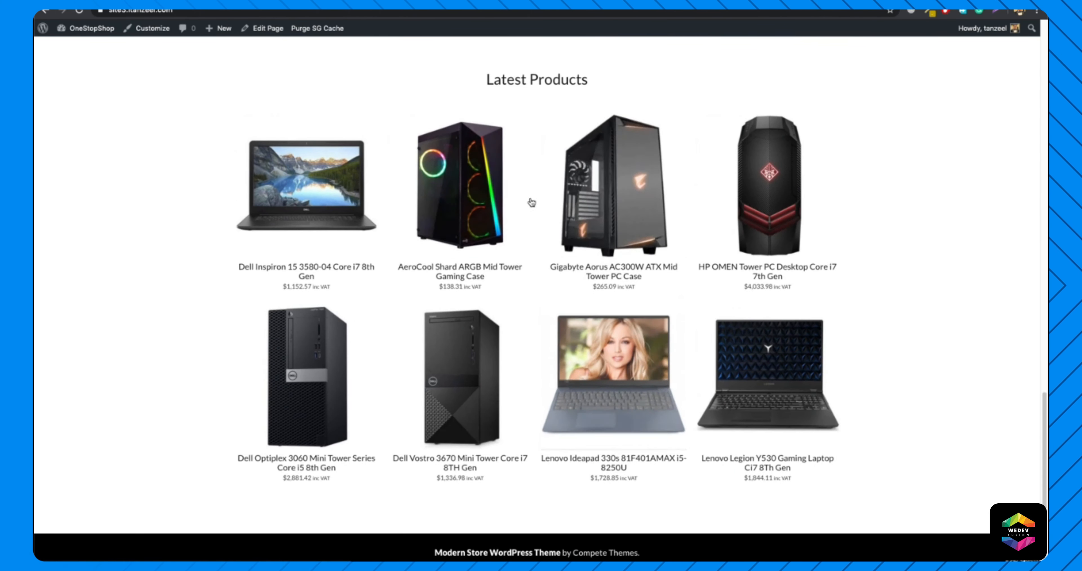
{"action": "scroll", "coordinate": [354, 149], "scroll_direction": "up", "scroll_amount": 15}
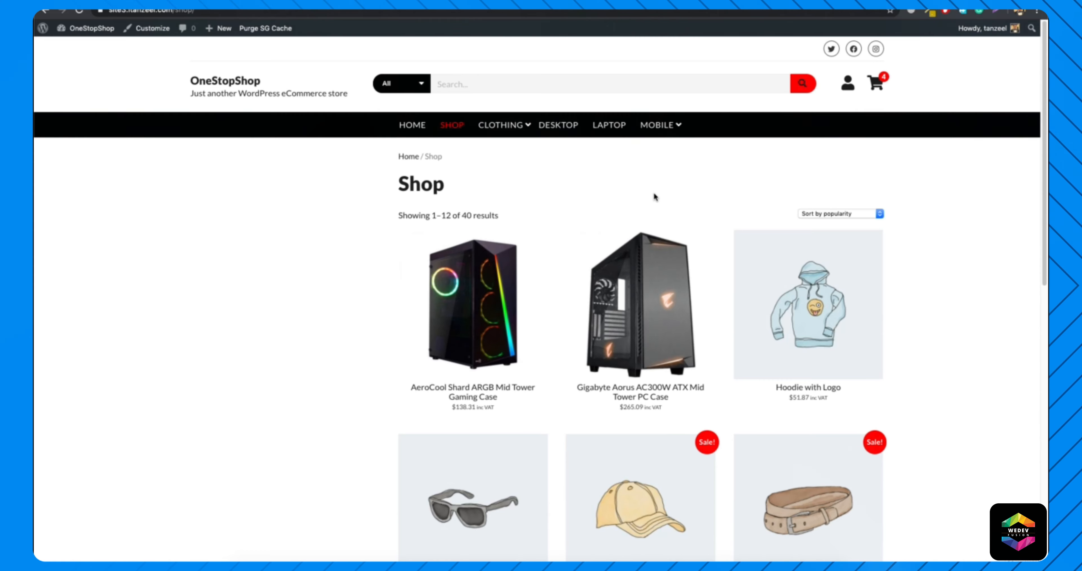
Check the Clothing Accessories category, the cart and the checkout page on the live site, and return to the home page.
{"action": "mouse_move", "coordinate": [500, 125]}
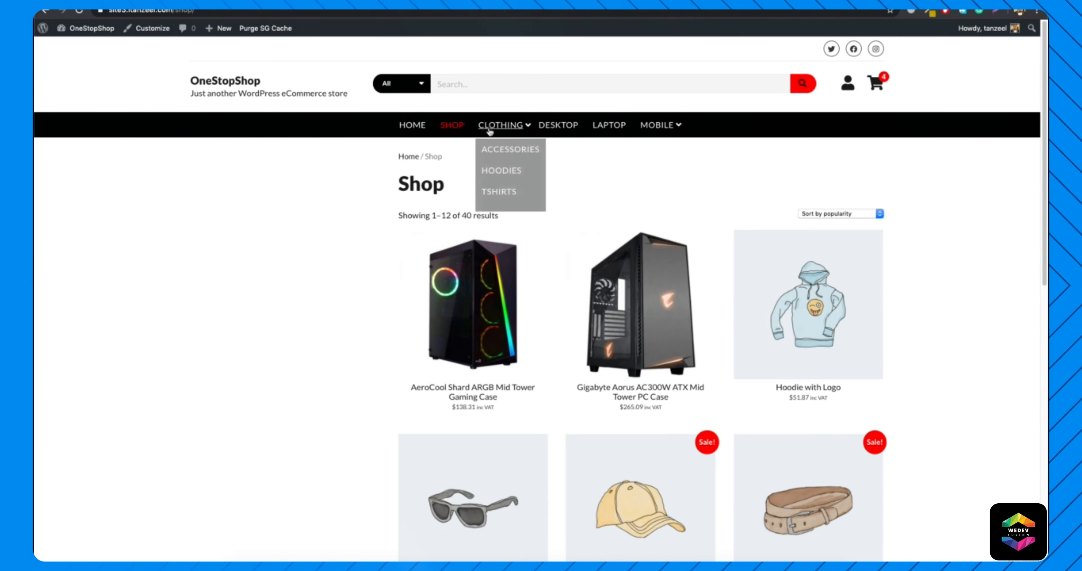
{"action": "left_click", "coordinate": [505, 149]}
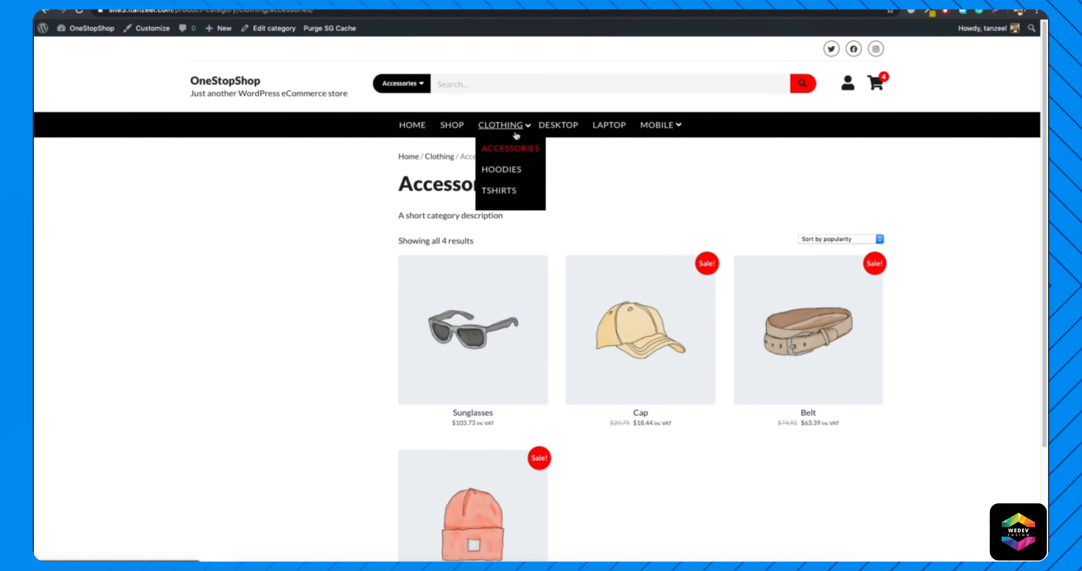
{"action": "left_click", "coordinate": [876, 84]}
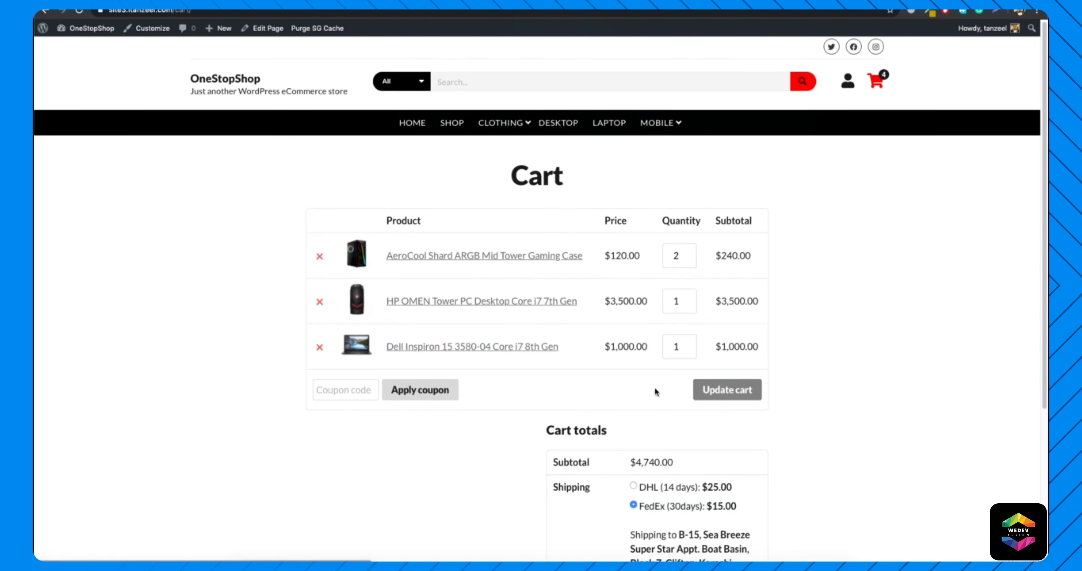
{"action": "scroll", "coordinate": [643, 441], "scroll_direction": "down", "scroll_amount": 5}
{"action": "left_click", "coordinate": [660, 485]}
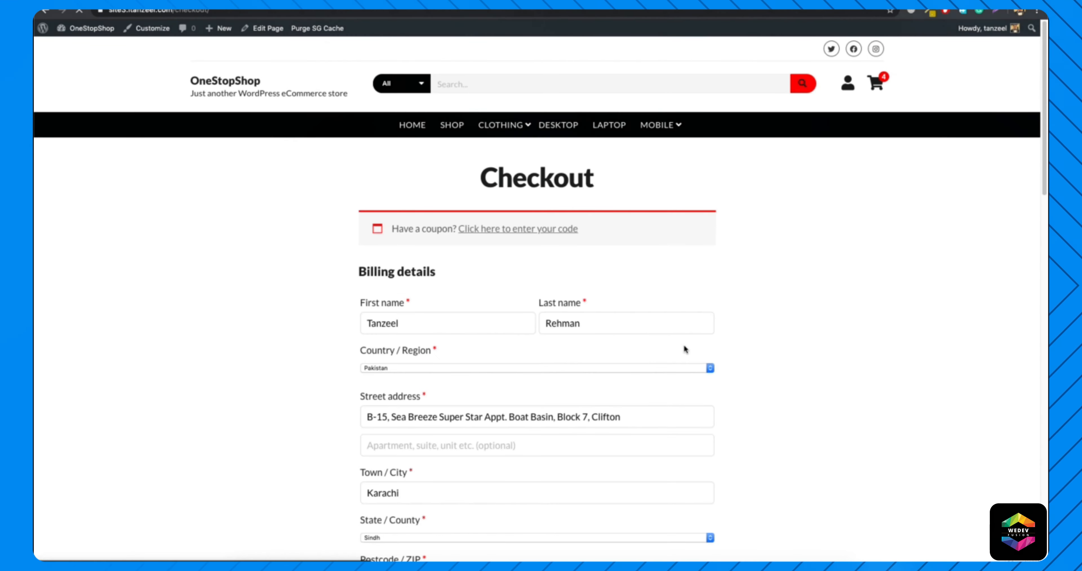
{"action": "scroll", "coordinate": [564, 294], "scroll_direction": "down", "scroll_amount": 15}
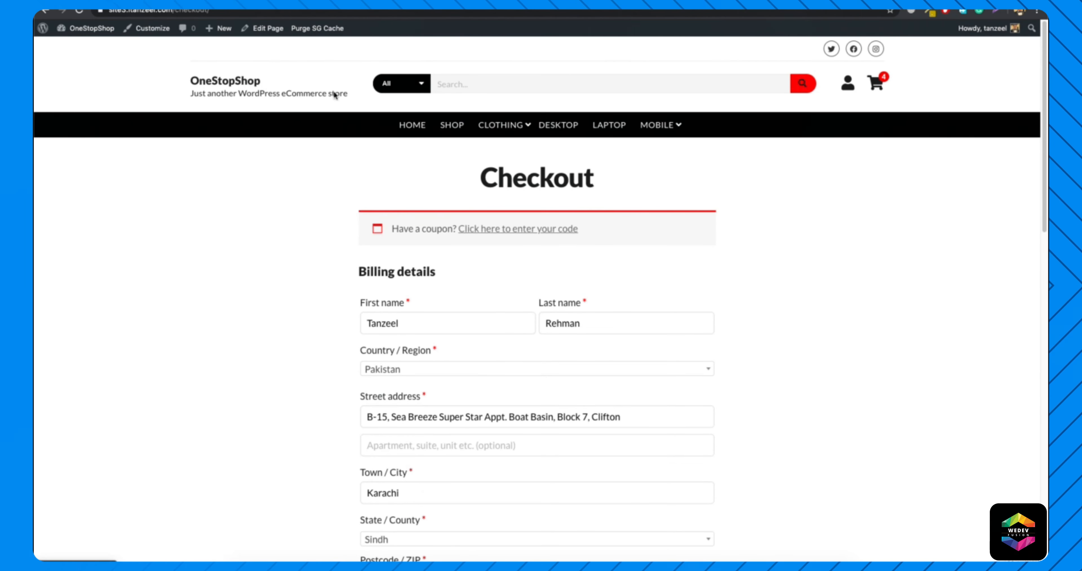
{"action": "left_click", "coordinate": [412, 125]}
{"action": "scroll", "coordinate": [354, 345], "scroll_direction": "down", "scroll_amount": 7}
{"action": "scroll", "coordinate": [355, 346], "scroll_direction": "up", "scroll_amount": 7}
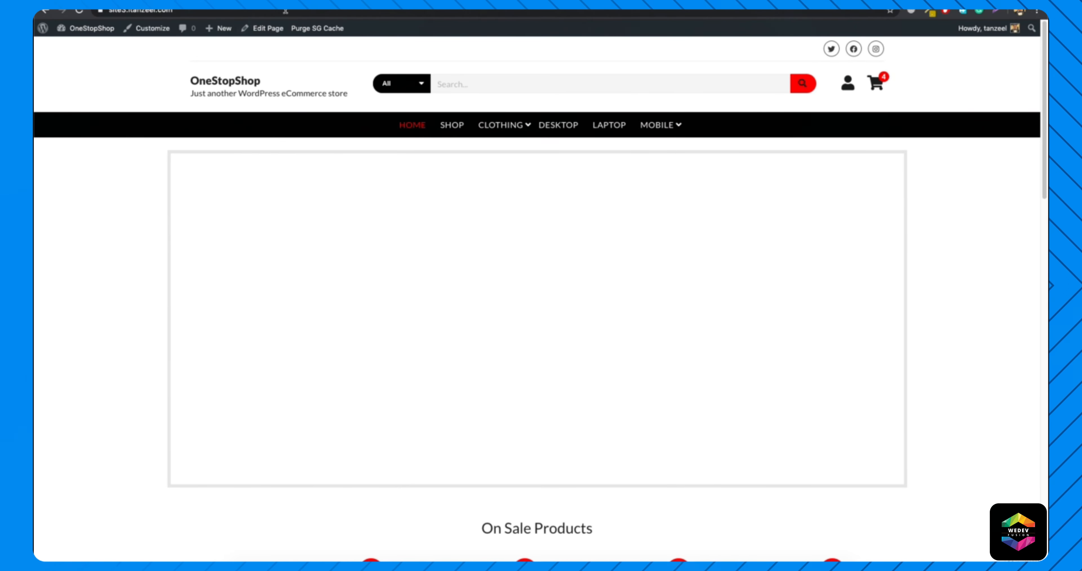
In the theme customizer, set the Header Promo image to the cropped desk photo with the Dell monitor and plant.
{"action": "left_click", "coordinate": [146, 31]}
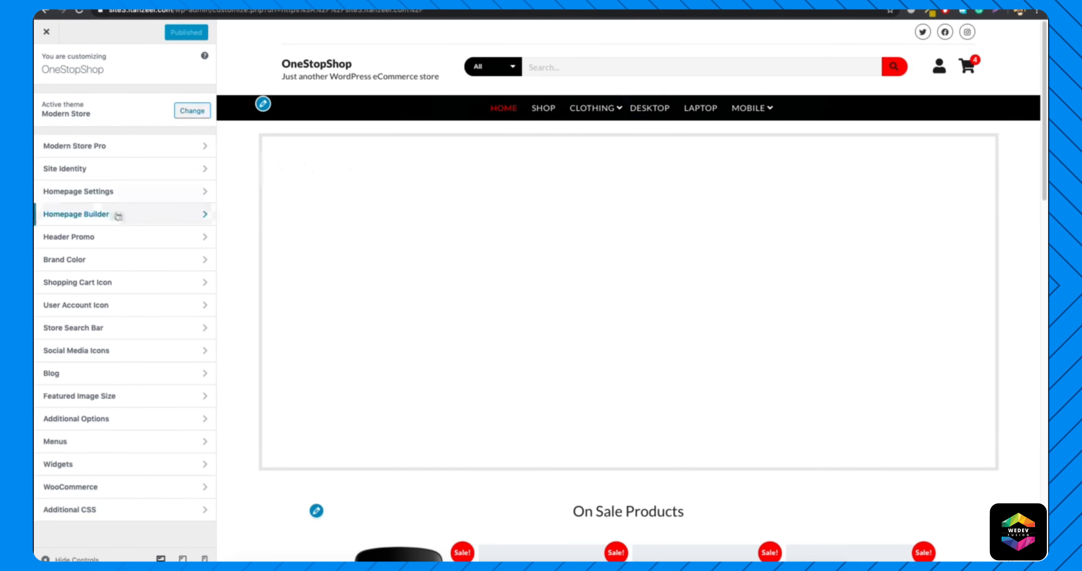
{"action": "left_click", "coordinate": [120, 240]}
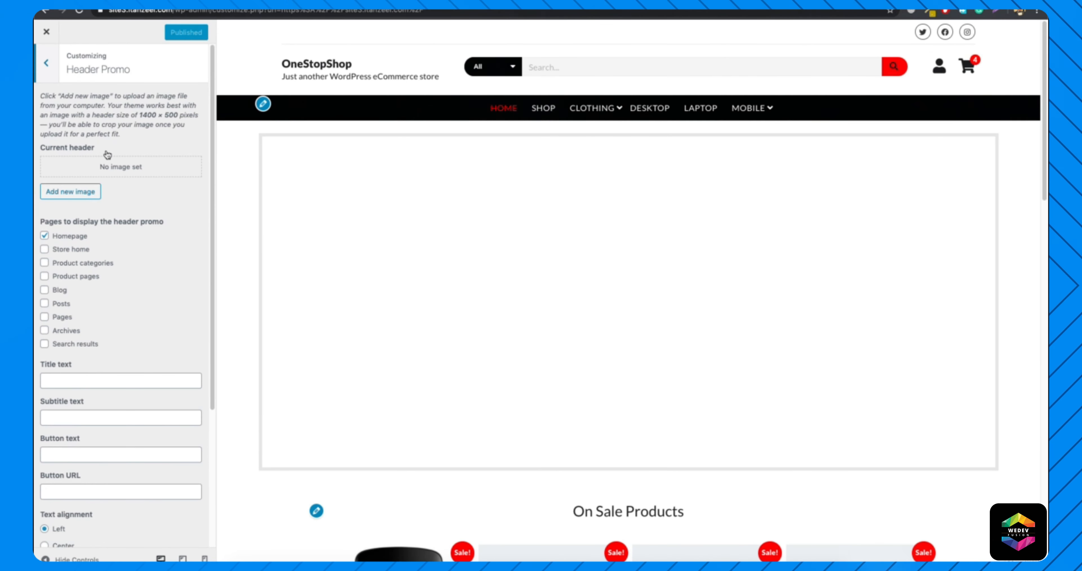
{"action": "left_click", "coordinate": [74, 191]}
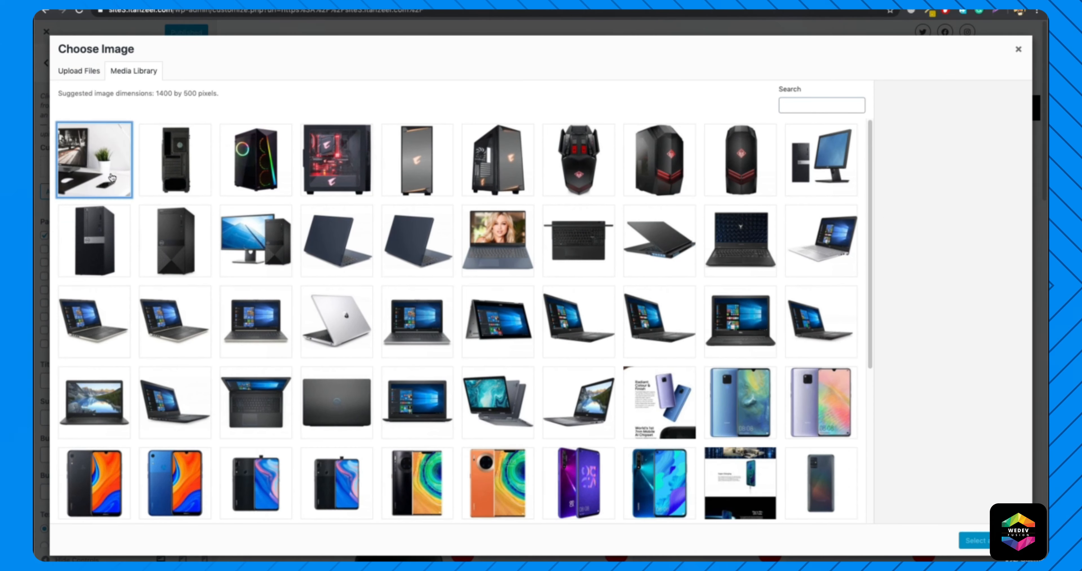
{"action": "left_click", "coordinate": [973, 540]}
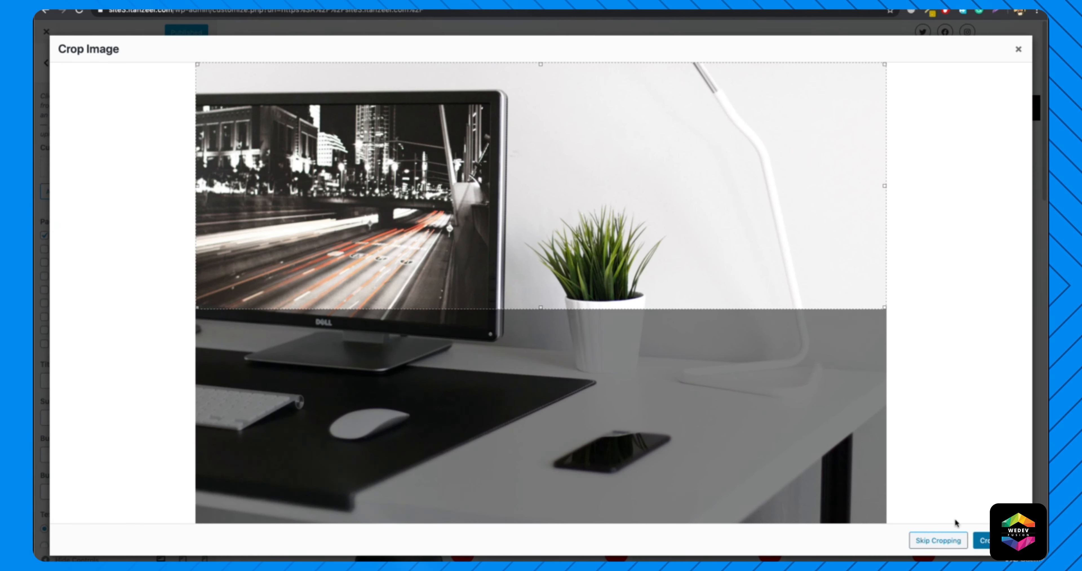
{"action": "left_click", "coordinate": [989, 546]}
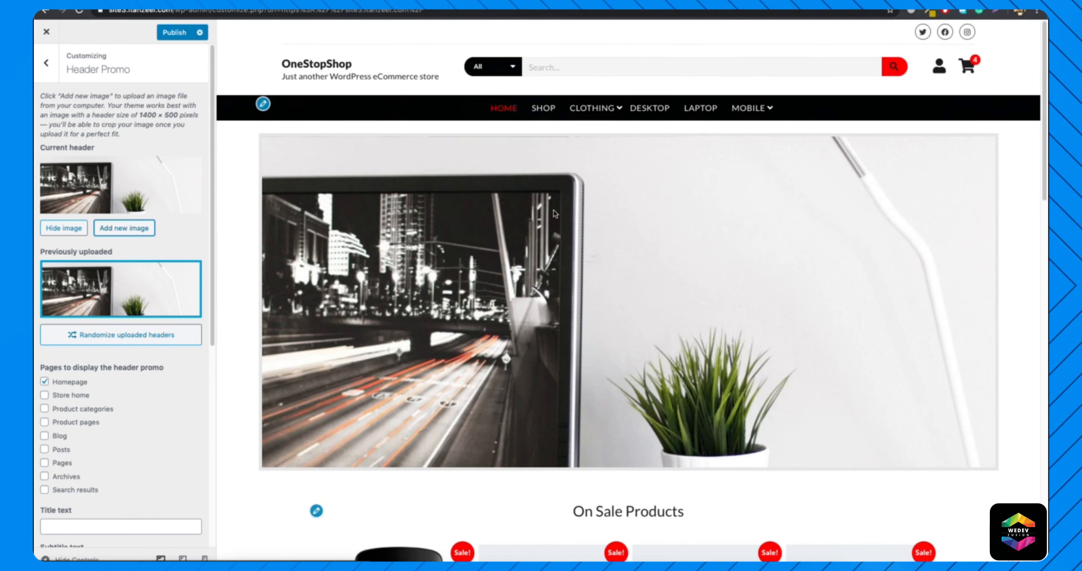
Set the header promo's title to "Welcome to Our Store" and its subtitle to "Every product is just a click away".
{"action": "scroll", "coordinate": [543, 233], "scroll_direction": "down", "scroll_amount": 5}
{"action": "scroll", "coordinate": [126, 352], "scroll_direction": "down", "scroll_amount": 5}
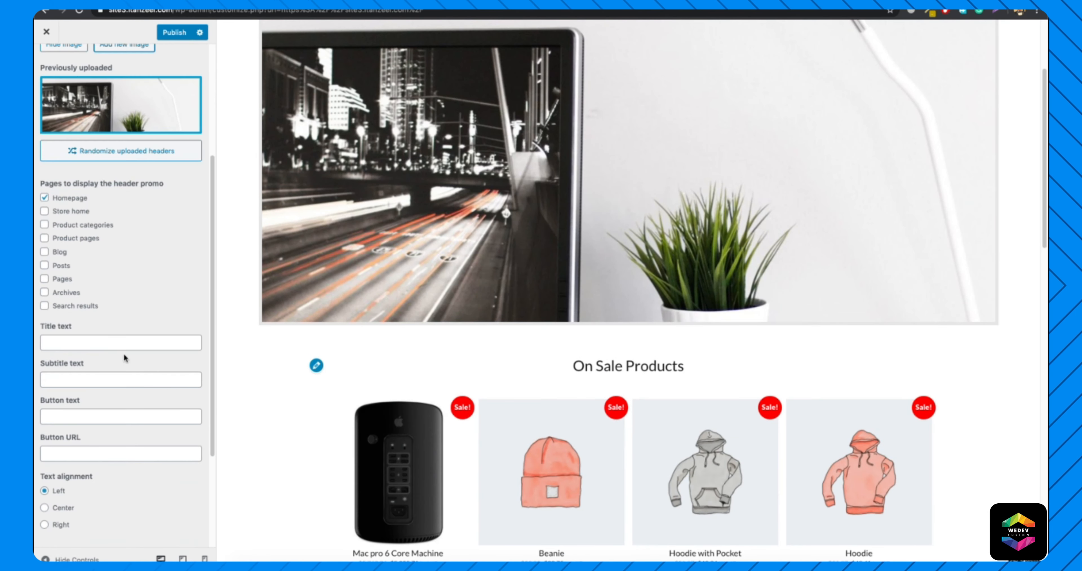
{"action": "left_click", "coordinate": [120, 342]}
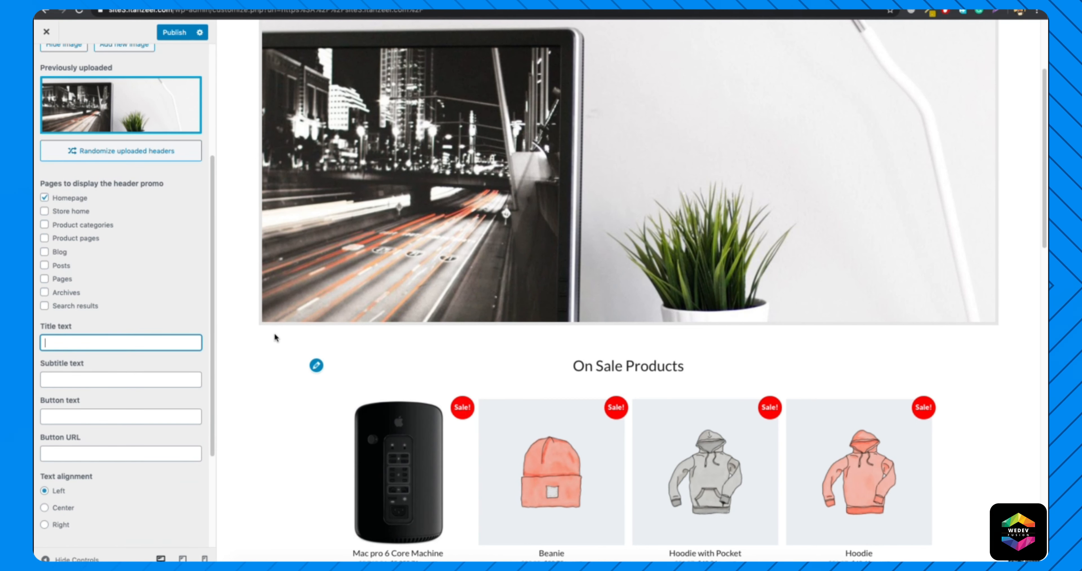
{"action": "type", "text": "Welcom"}
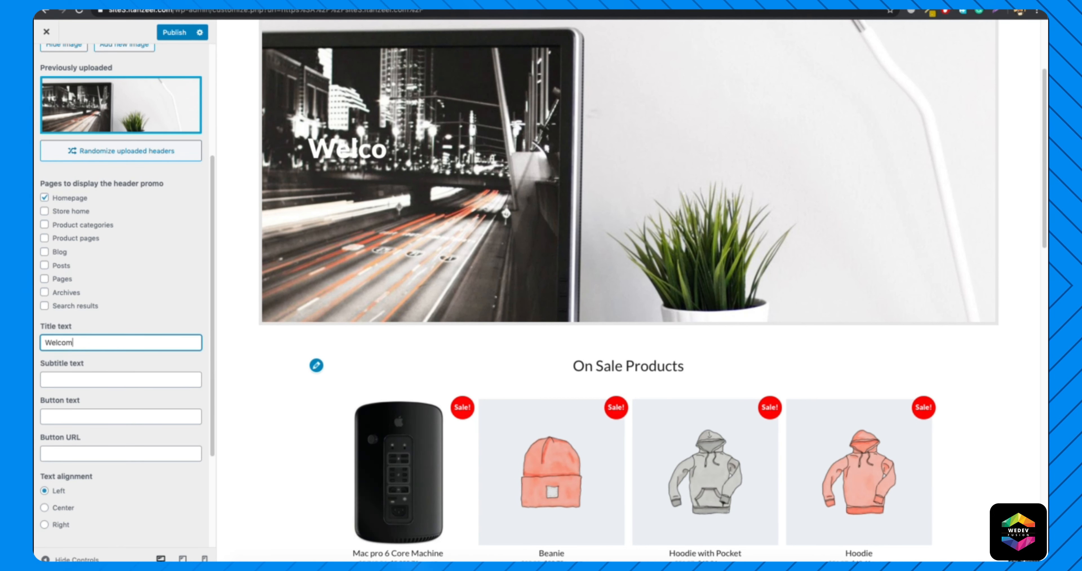
{"action": "type", "text": "e to O"}
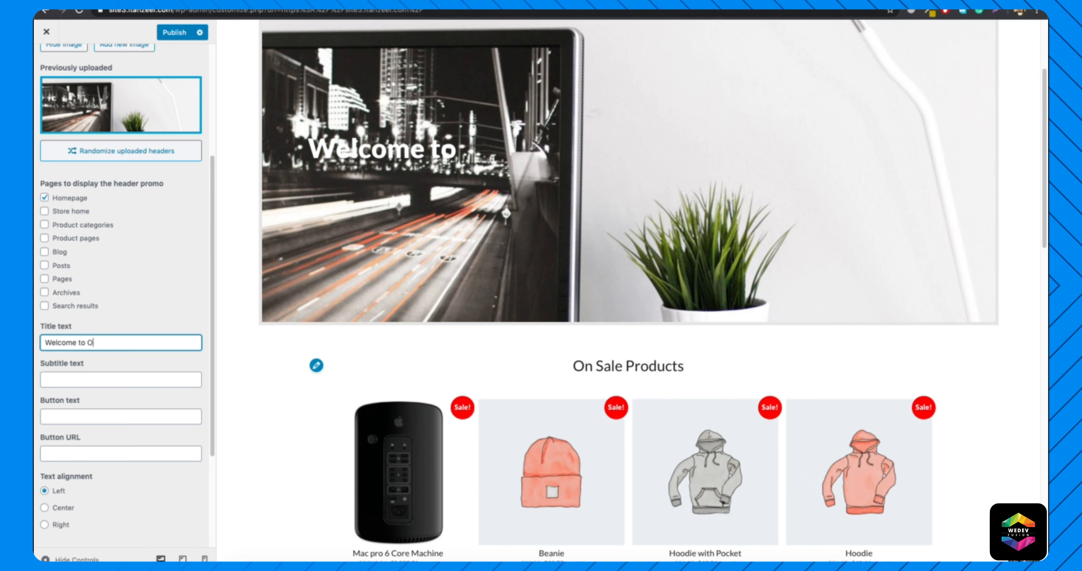
{"action": "type", "text": "nes"}
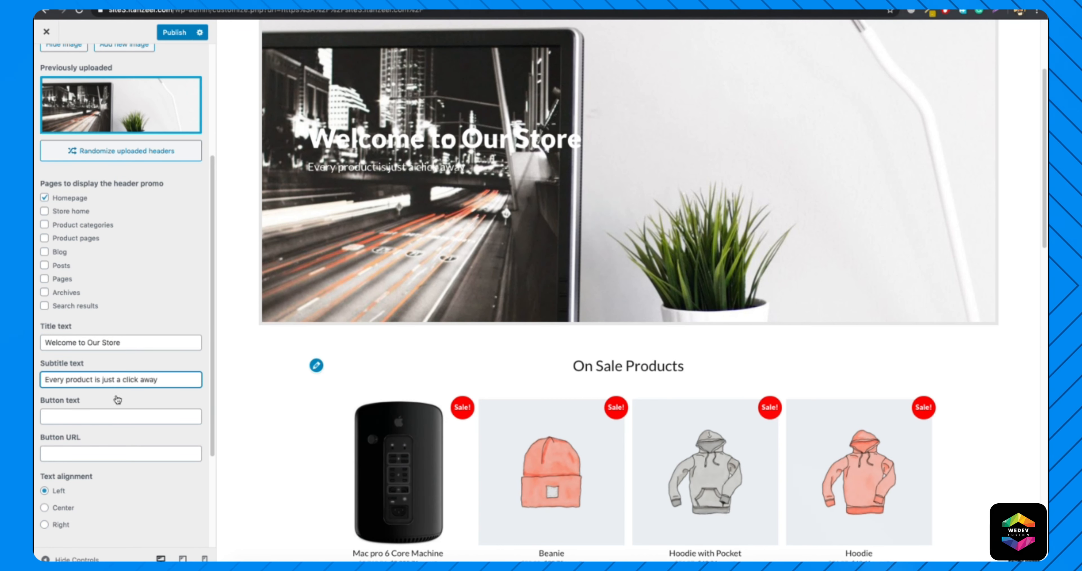
Give the header promo a button labelled "Shop Now" that links to /shop/.
{"action": "left_click", "coordinate": [124, 415]}
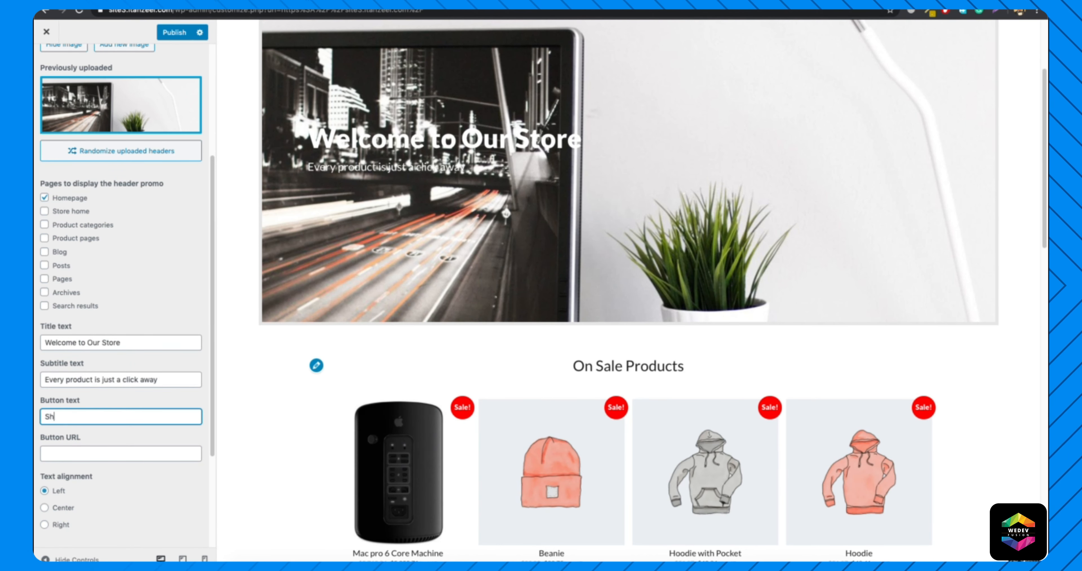
{"action": "type", "text": "Shop Now"}
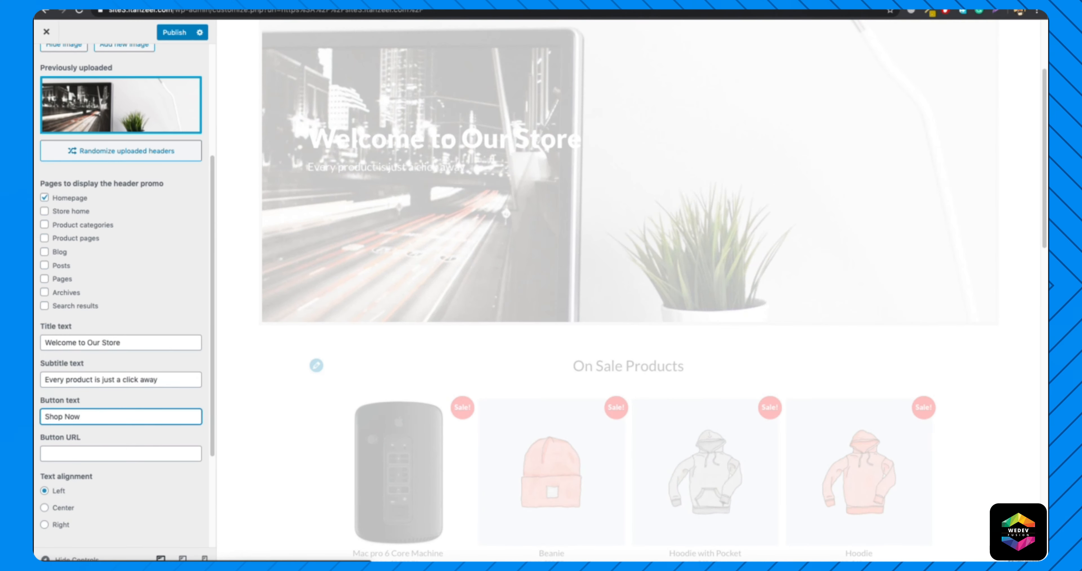
{"action": "left_click", "coordinate": [122, 456]}
{"action": "type", "text": "/s"}
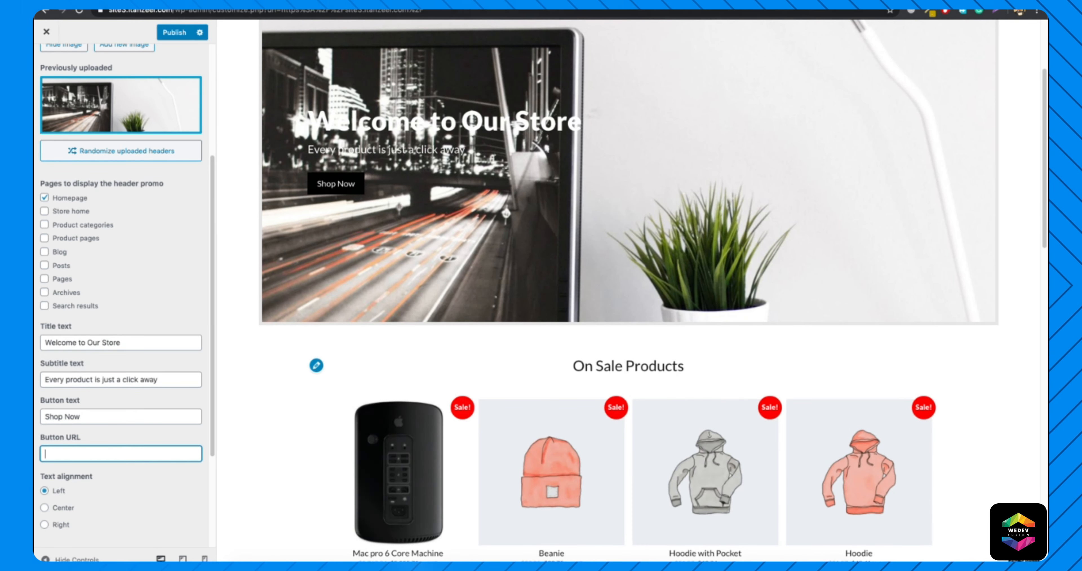
{"action": "type", "text": "hop/"}
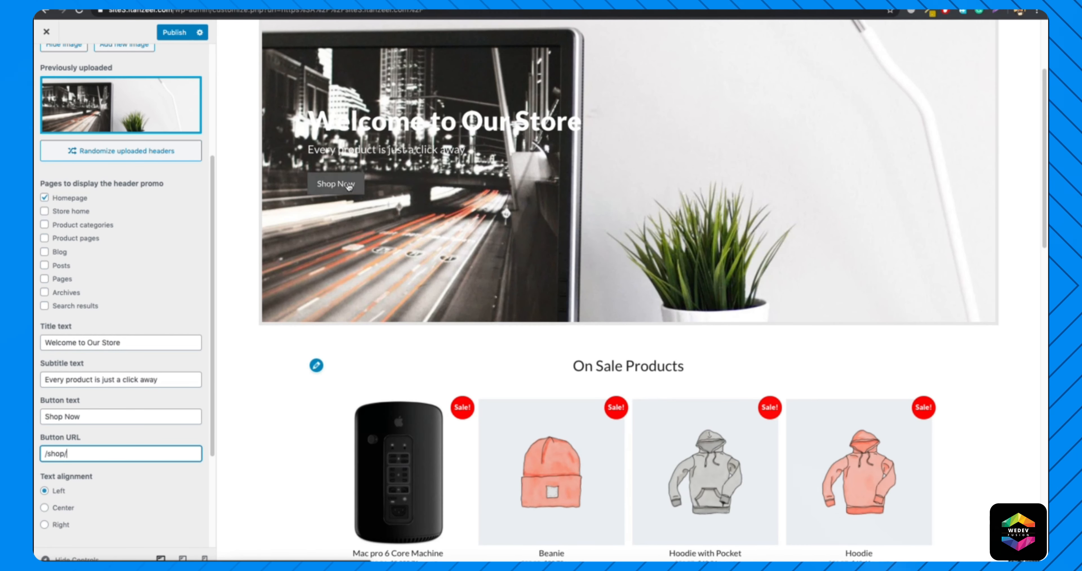
Center the header promo text and raise the background overlay opacity to about two-thirds of its range.
{"action": "left_click", "coordinate": [61, 510]}
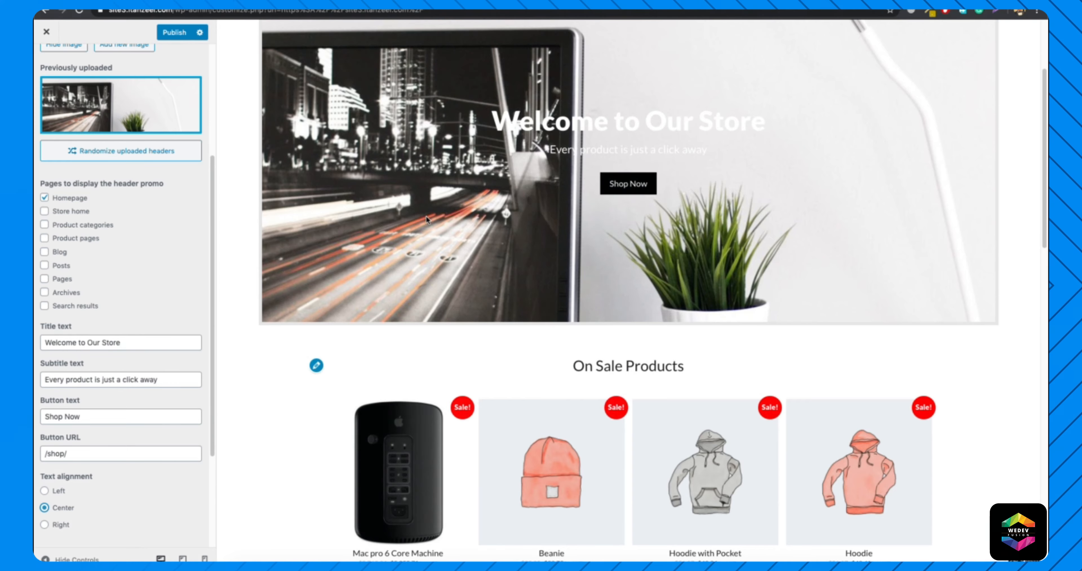
{"action": "scroll", "coordinate": [426, 216], "scroll_direction": "up", "scroll_amount": 2}
{"action": "scroll", "coordinate": [164, 356], "scroll_direction": "down", "scroll_amount": 5}
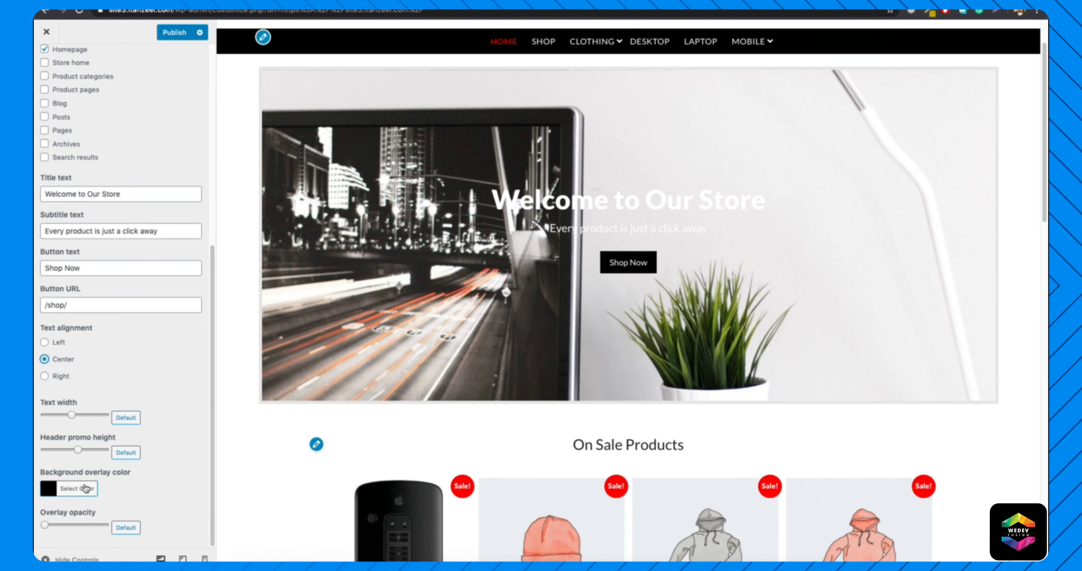
{"action": "left_click", "coordinate": [65, 497]}
{"action": "scroll", "coordinate": [121, 466], "scroll_direction": "down", "scroll_amount": 4}
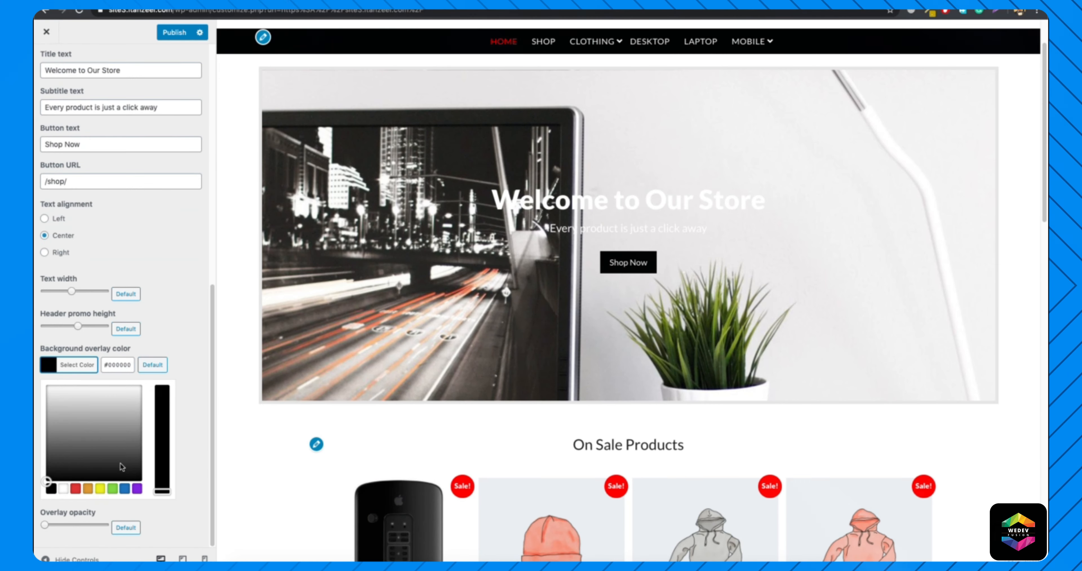
{"action": "left_click", "coordinate": [81, 364]}
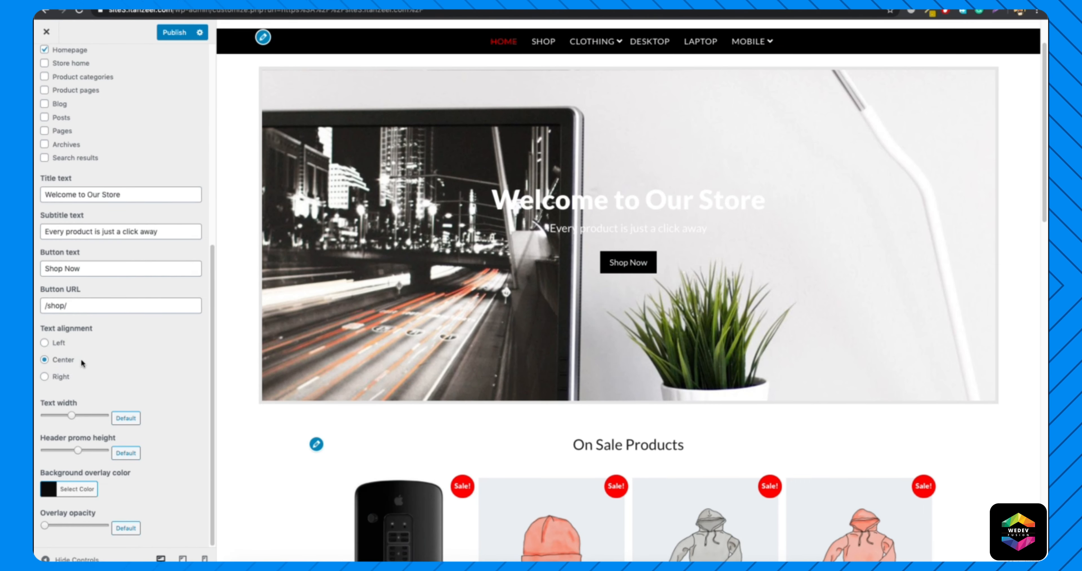
{"action": "left_click_drag", "start_coordinate": [44, 526], "coordinate": [86, 527]}
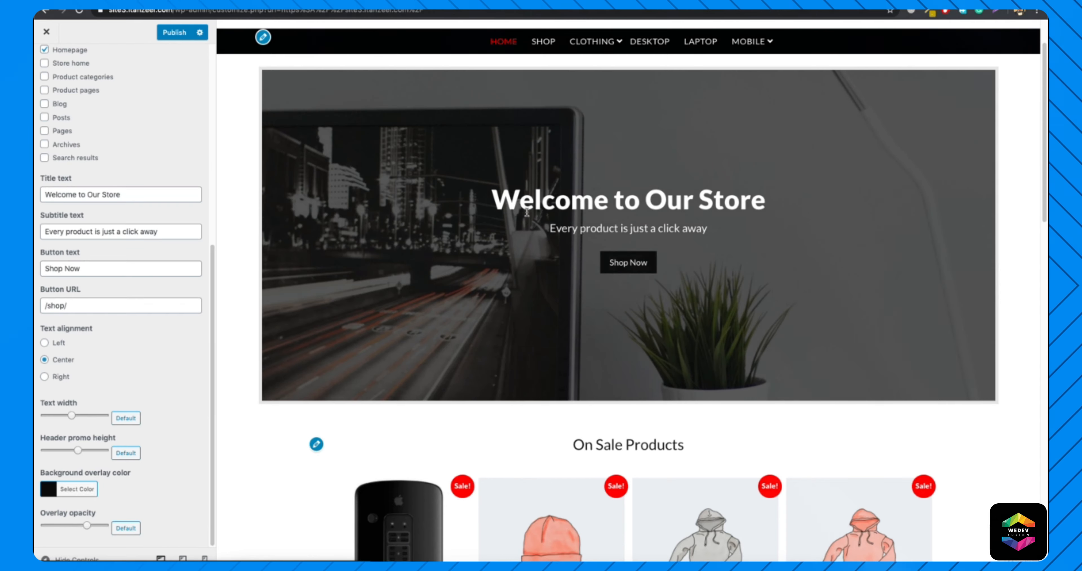
Follow the promo's Shop Now button to the Shop page and add a Filter Products by Price widget to the Store Sidebar.
{"action": "scroll", "coordinate": [513, 198], "scroll_direction": "up", "scroll_amount": 2}
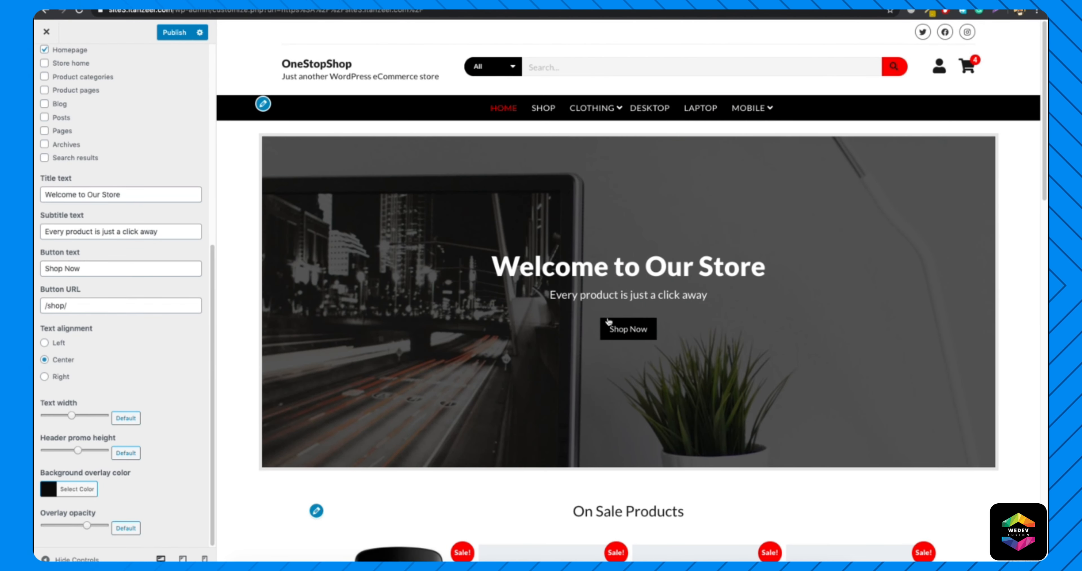
{"action": "left_click", "coordinate": [647, 328]}
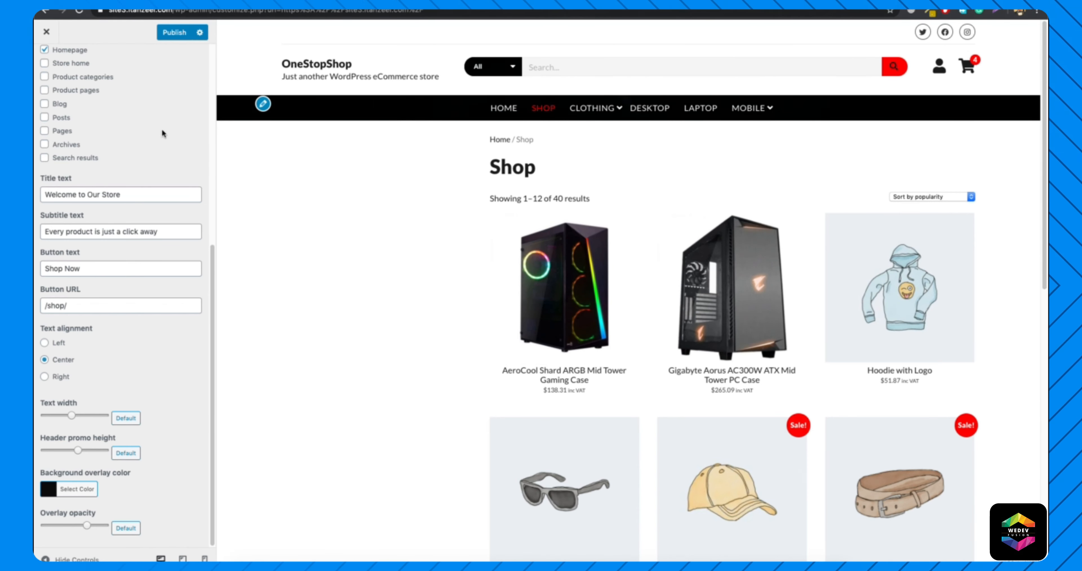
{"action": "scroll", "coordinate": [84, 101], "scroll_direction": "up", "scroll_amount": 8}
{"action": "left_click", "coordinate": [49, 61]}
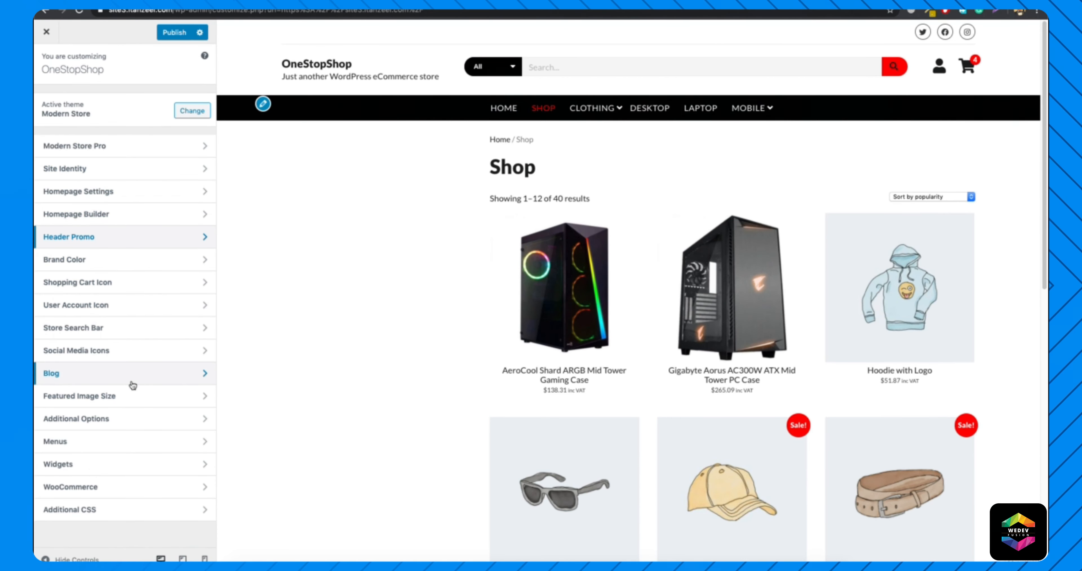
{"action": "left_click", "coordinate": [132, 464]}
{"action": "left_click", "coordinate": [133, 230]}
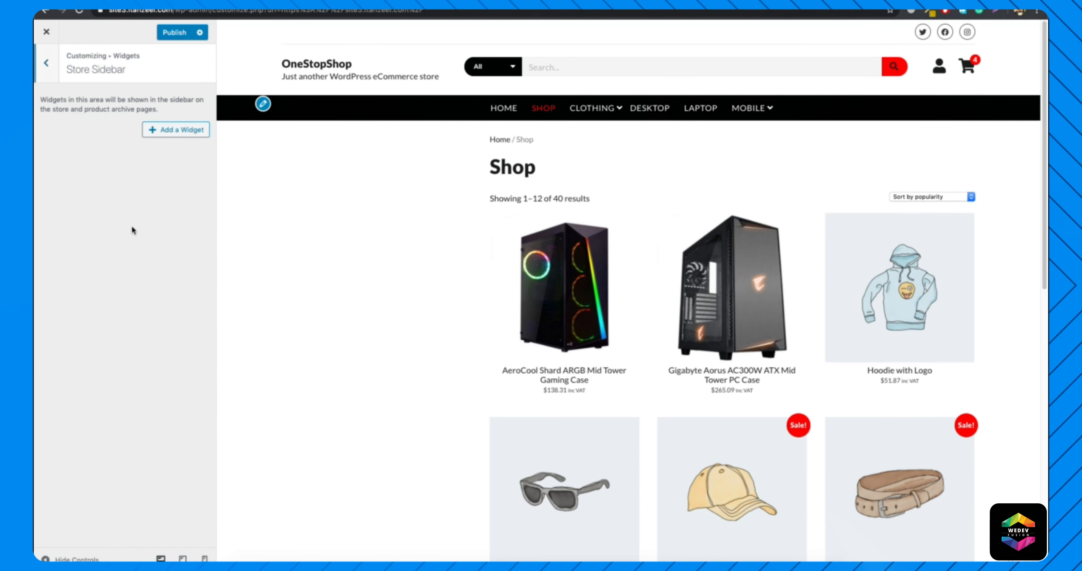
{"action": "left_click", "coordinate": [164, 132]}
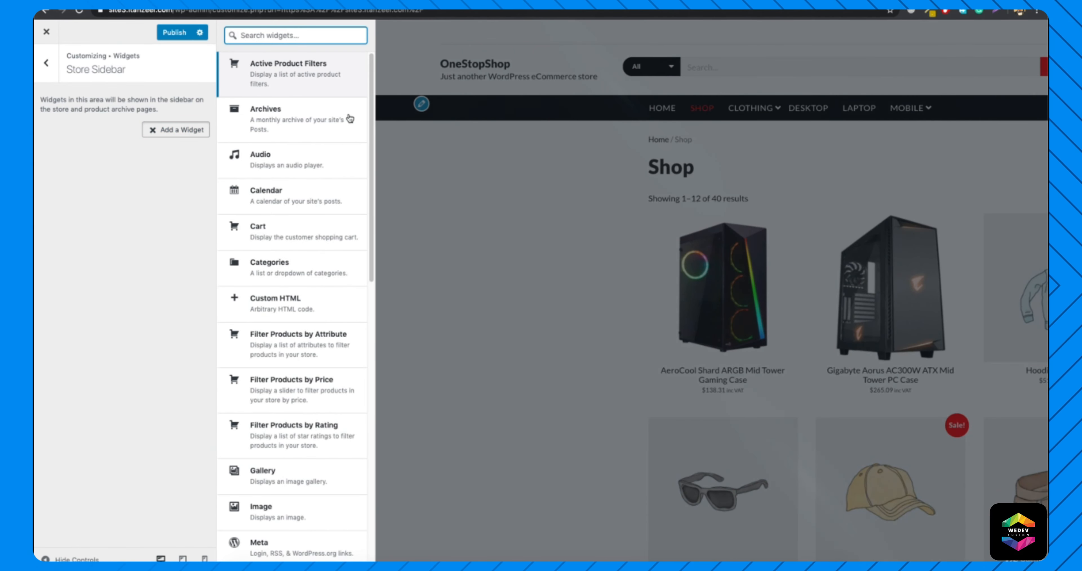
{"action": "left_click", "coordinate": [325, 392]}
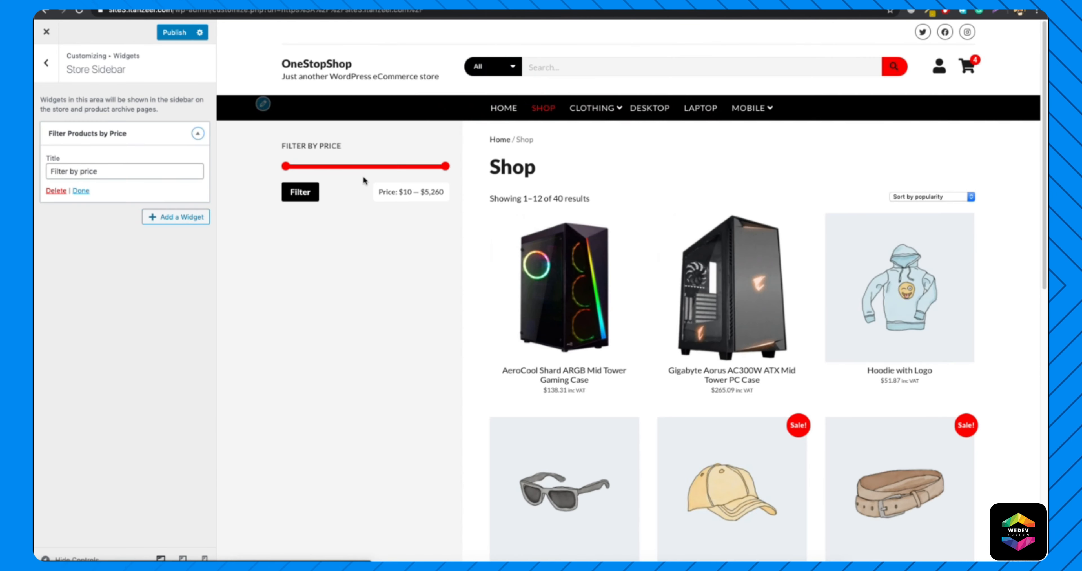
Add a Product Categories widget to the Store Sidebar below the price filter.
{"action": "left_click", "coordinate": [165, 220]}
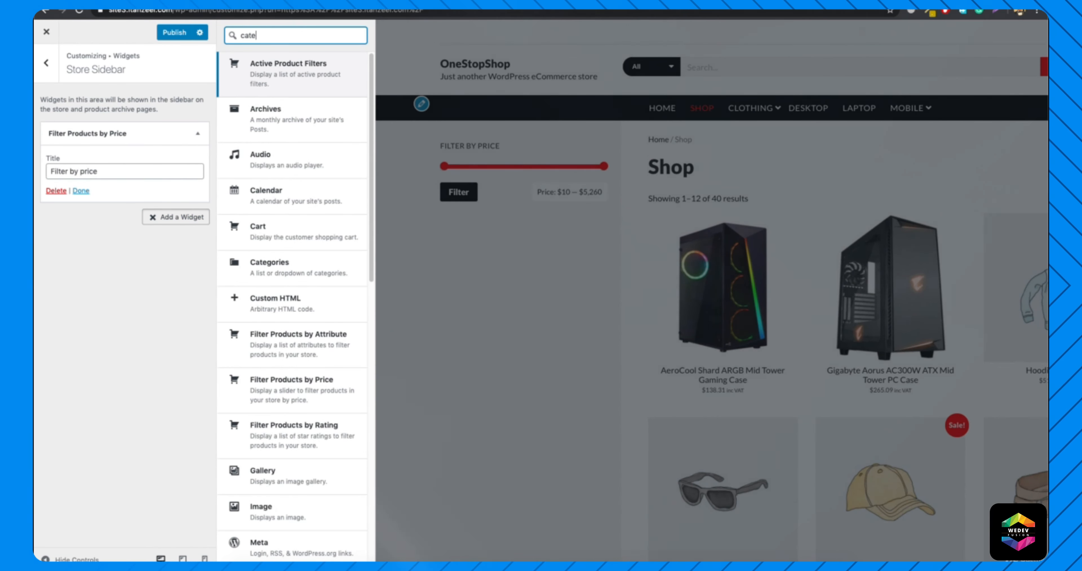
{"action": "type", "text": "cate"}
{"action": "key", "text": "Return"}
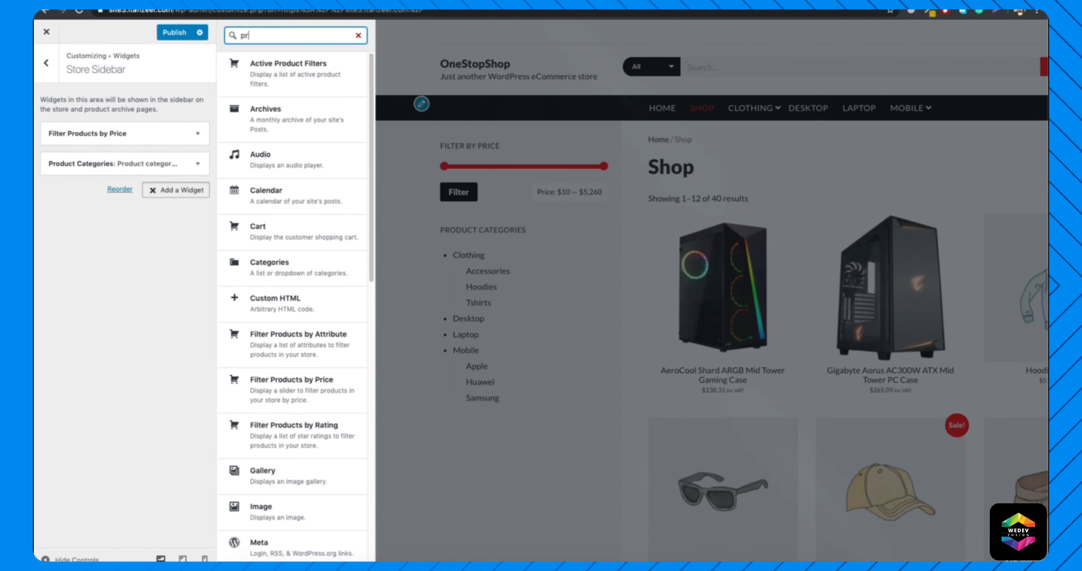
Add a Products widget to the Store Sidebar, showing on-sale products under the title "Sale Products".
{"action": "left_click", "coordinate": [303, 281]}
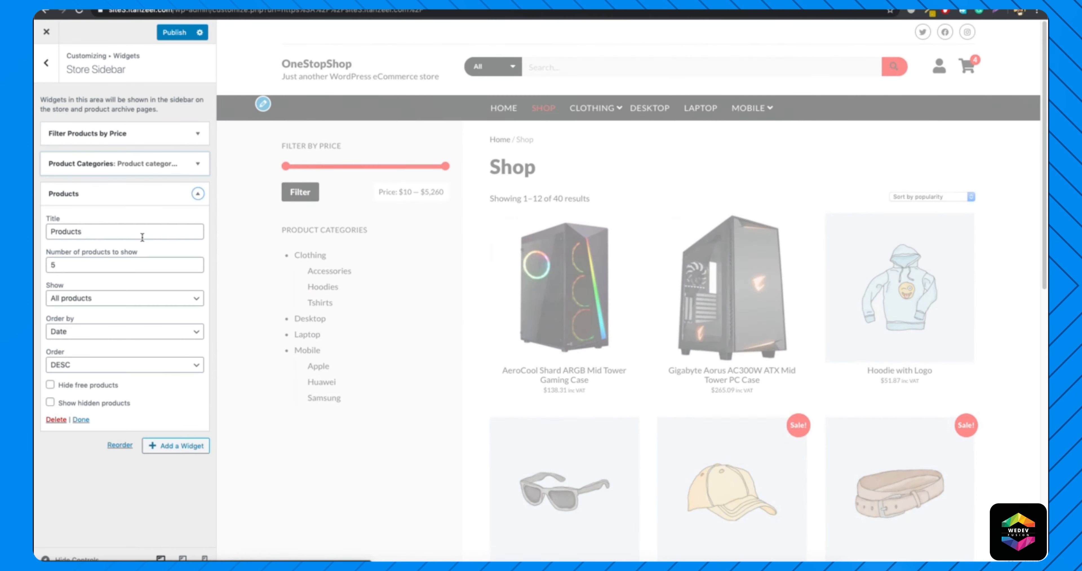
{"action": "left_click", "coordinate": [96, 298]}
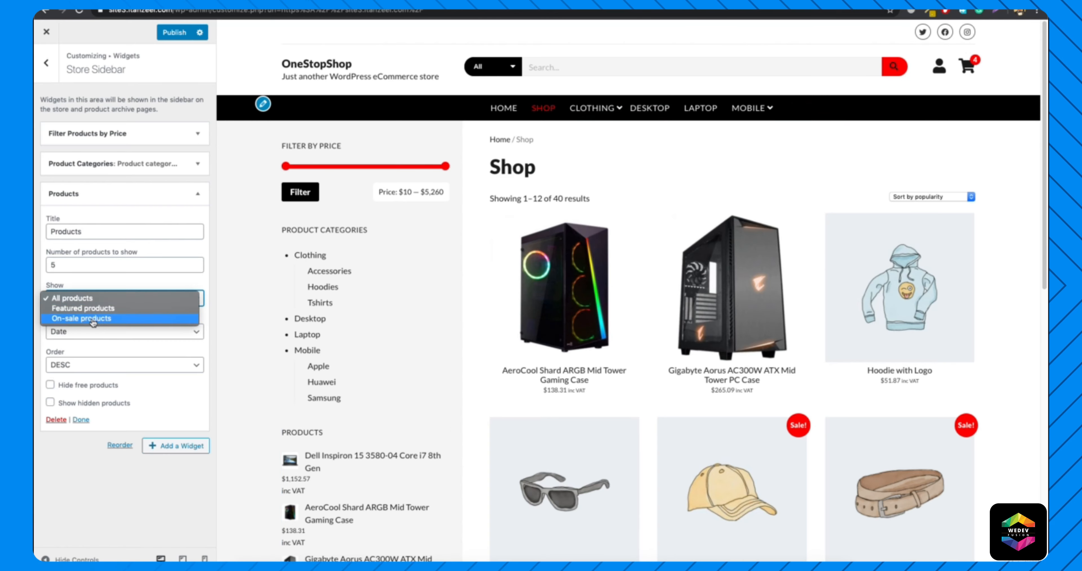
{"action": "left_click", "coordinate": [92, 321]}
{"action": "left_click", "coordinate": [100, 236]}
{"action": "double_click", "coordinate": [100, 236]}
{"action": "type", "text": "Sale Products"}
Add a Recent Viewed Products widget to the Store Sidebar and leave the widget settings.
{"action": "left_click", "coordinate": [175, 446]}
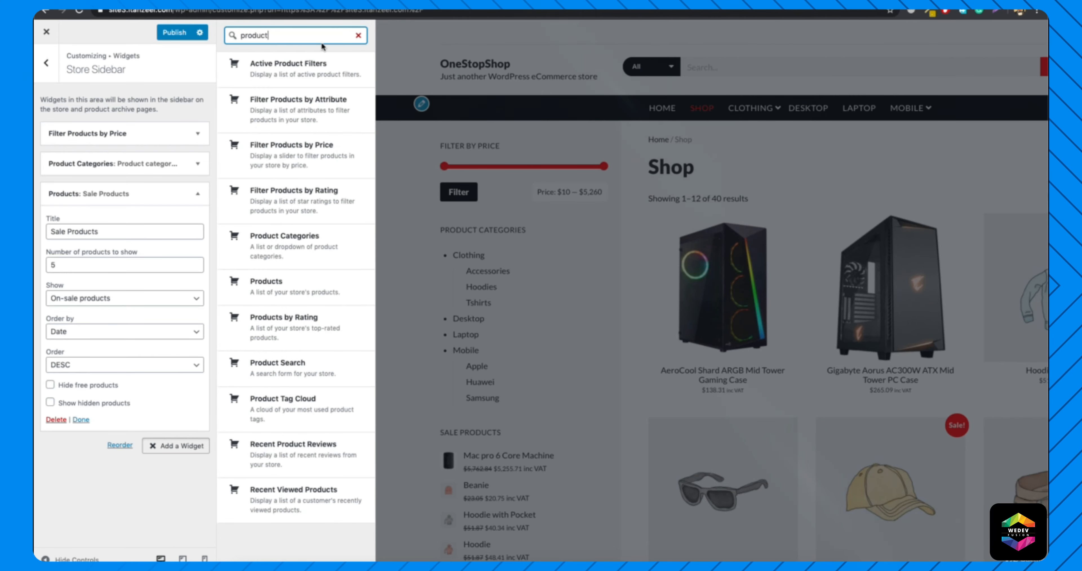
{"action": "left_click", "coordinate": [294, 491]}
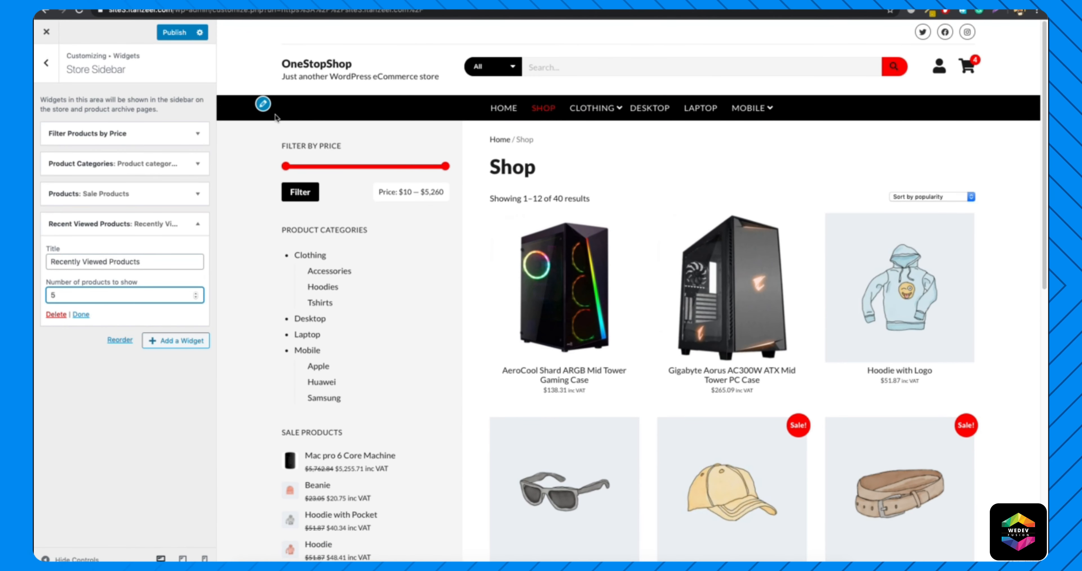
{"action": "left_click", "coordinate": [46, 63]}
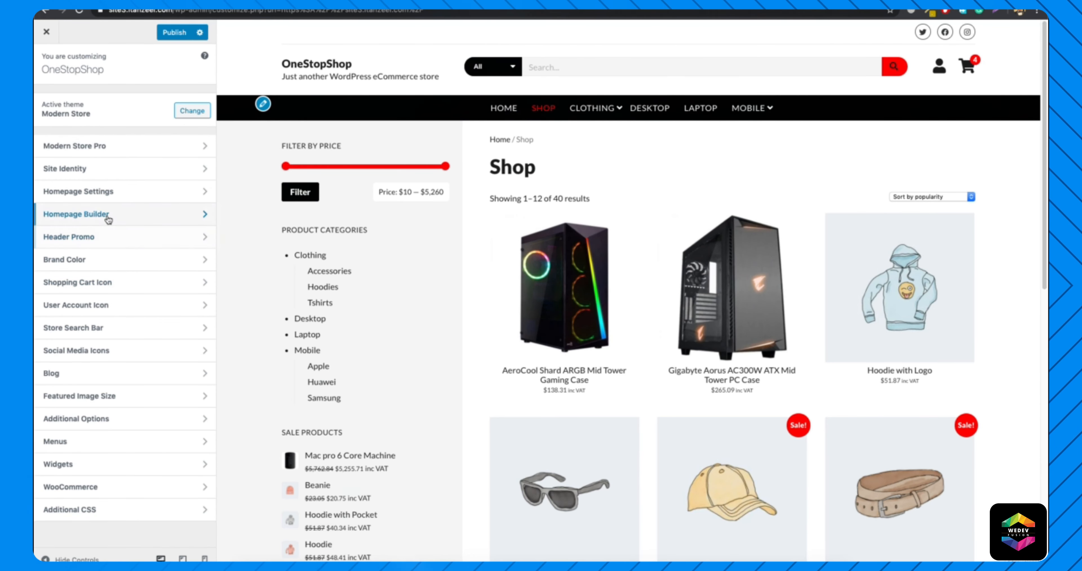
Preview the home page and open the Product Categories section of the Homepage Builder.
{"action": "left_click", "coordinate": [119, 218]}
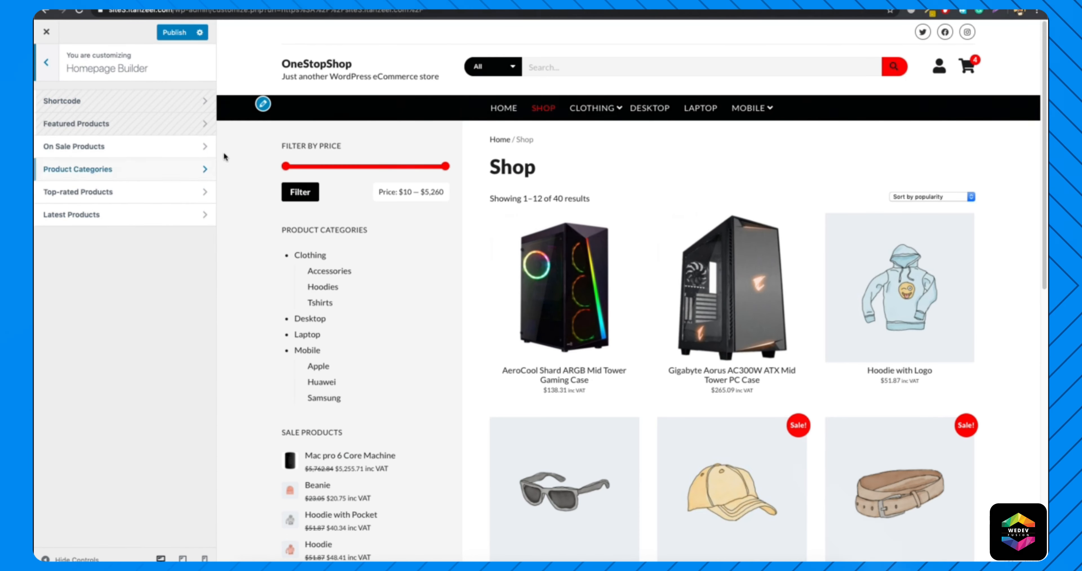
{"action": "left_click", "coordinate": [502, 107]}
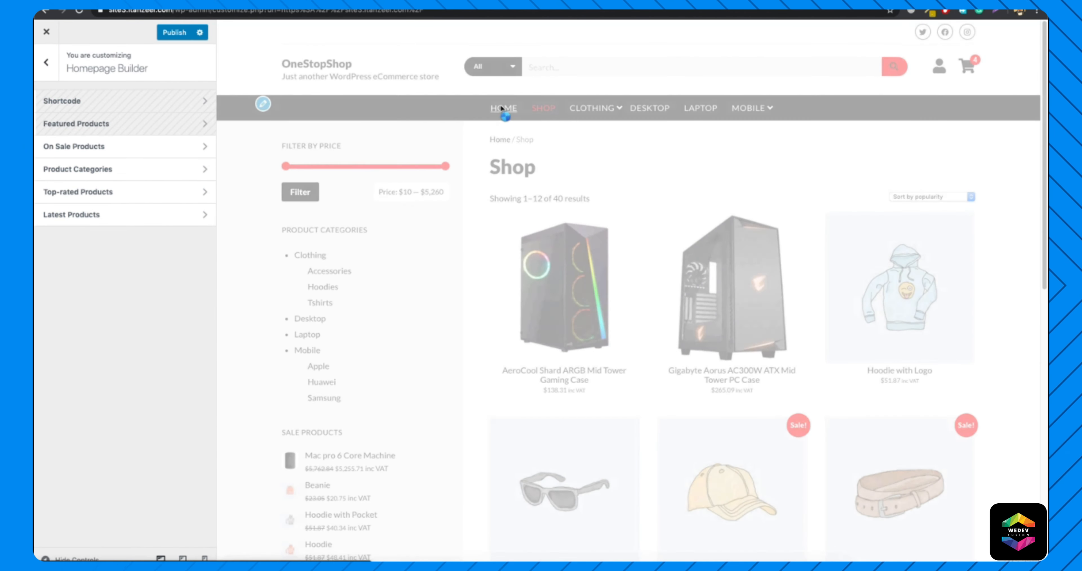
{"action": "scroll", "coordinate": [480, 268], "scroll_direction": "down", "scroll_amount": 10}
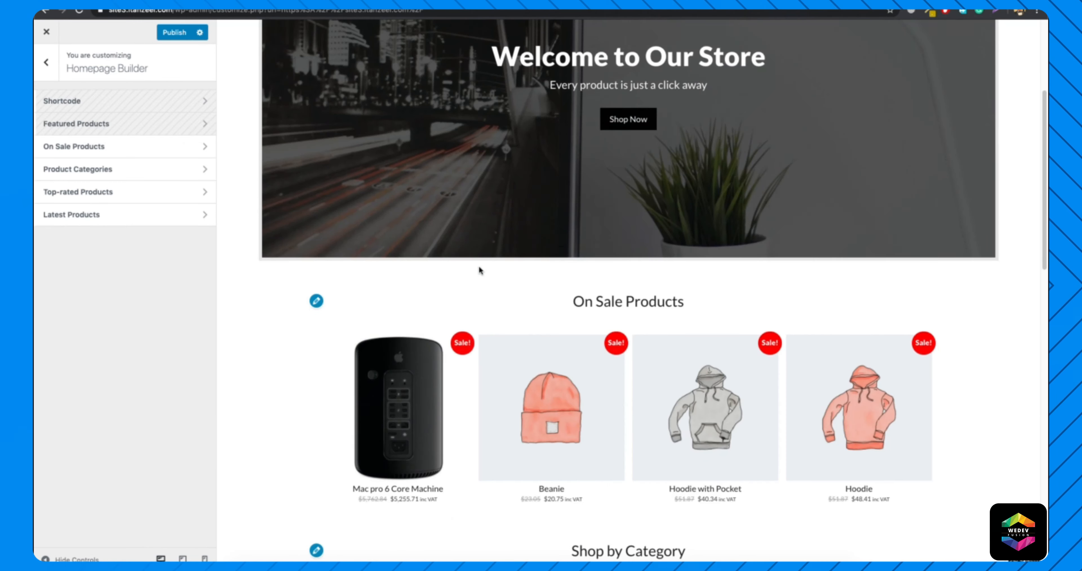
{"action": "left_click", "coordinate": [142, 170]}
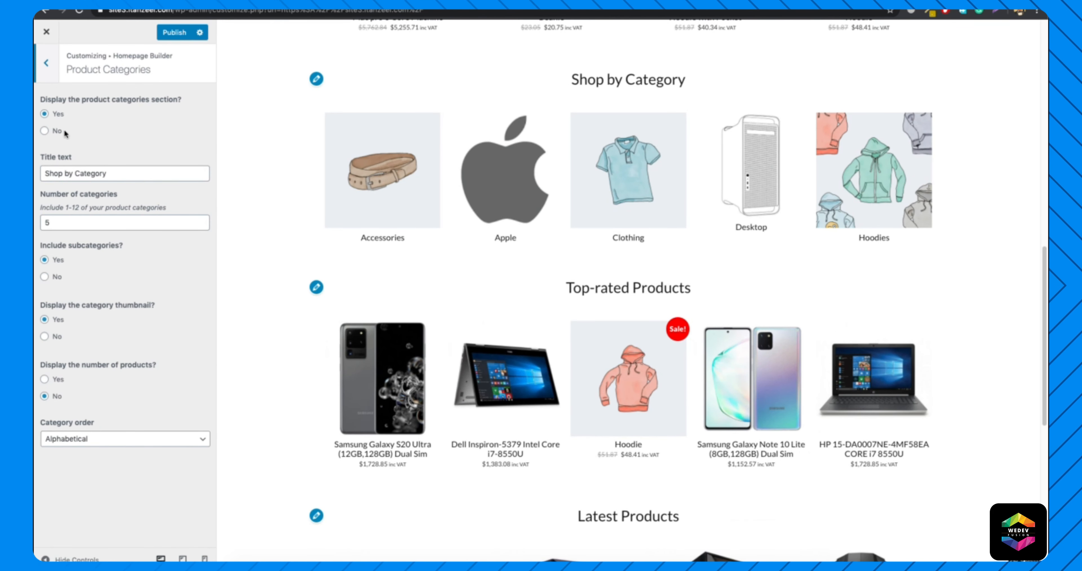
Try displaying the number of products for each home page category, then set the option back to No.
{"action": "left_click", "coordinate": [119, 224]}
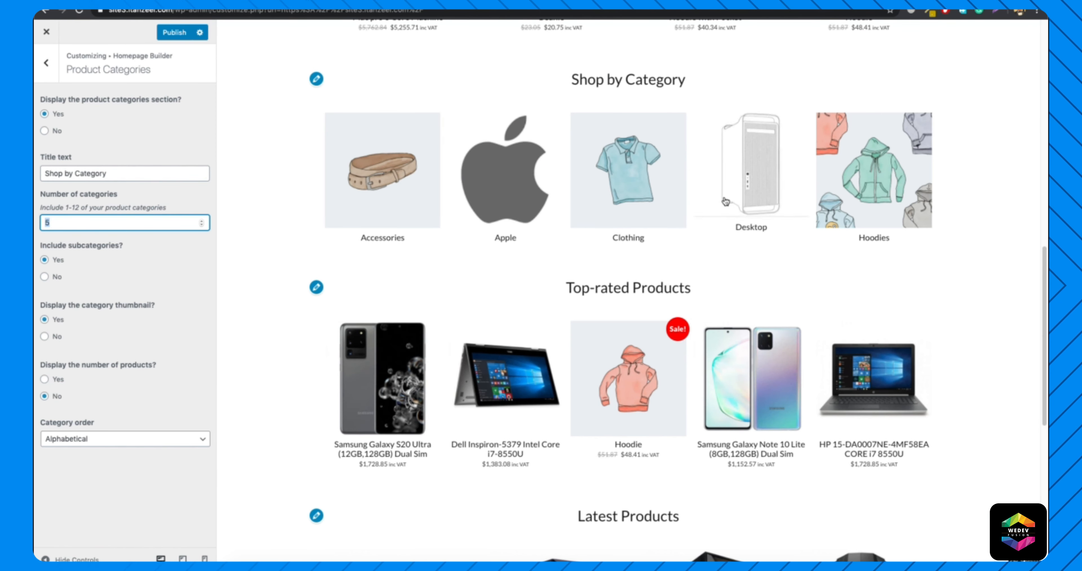
{"action": "left_click", "coordinate": [52, 378]}
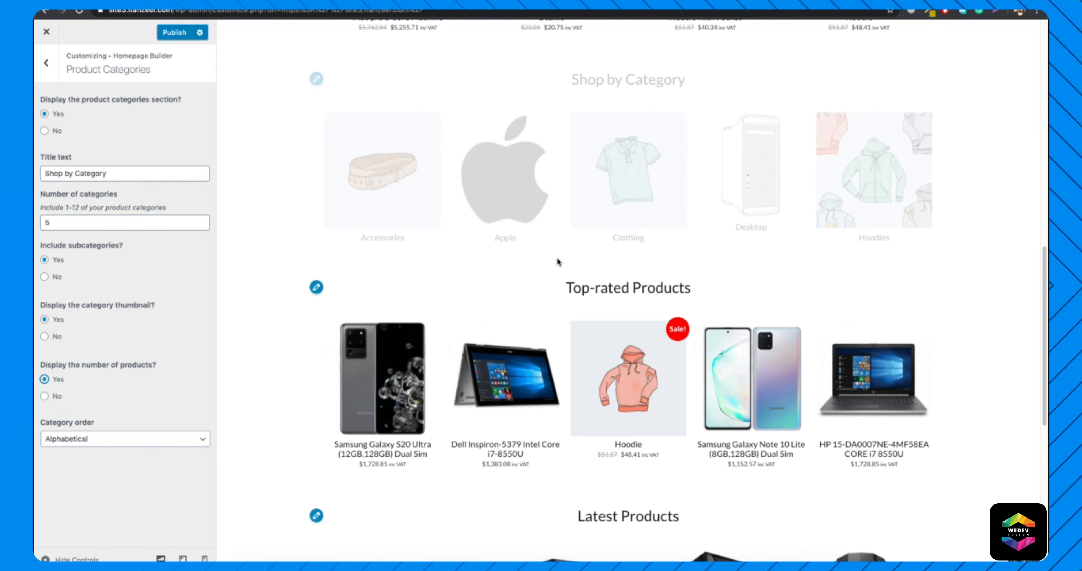
{"action": "left_click", "coordinate": [44, 396]}
{"action": "left_click", "coordinate": [46, 63]}
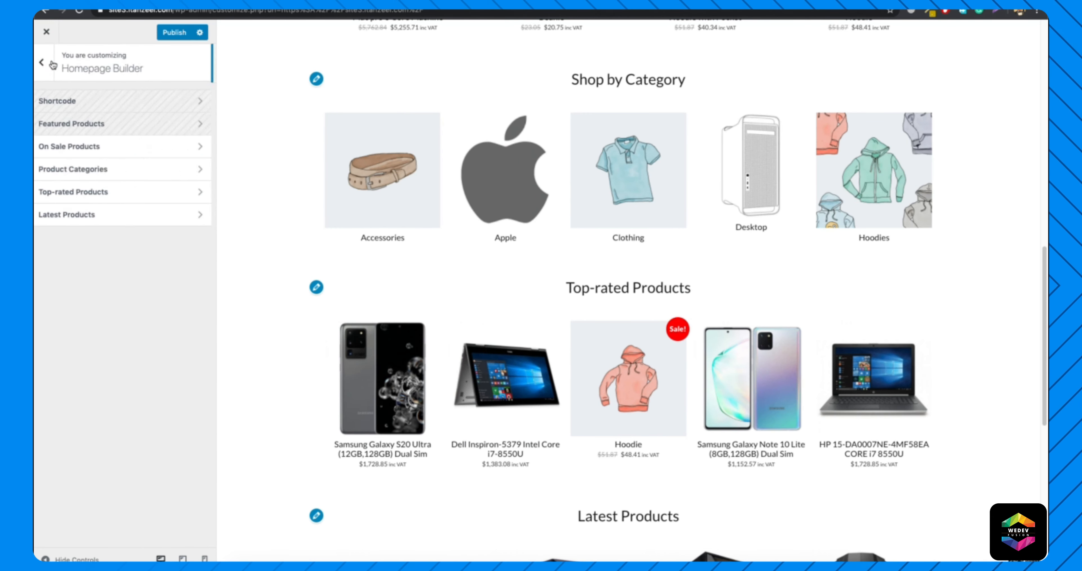
Try the Most products and Newest category orders for Shop by Category, and set the order back to Alphabetical.
{"action": "left_click", "coordinate": [103, 169]}
{"action": "left_click", "coordinate": [96, 446]}
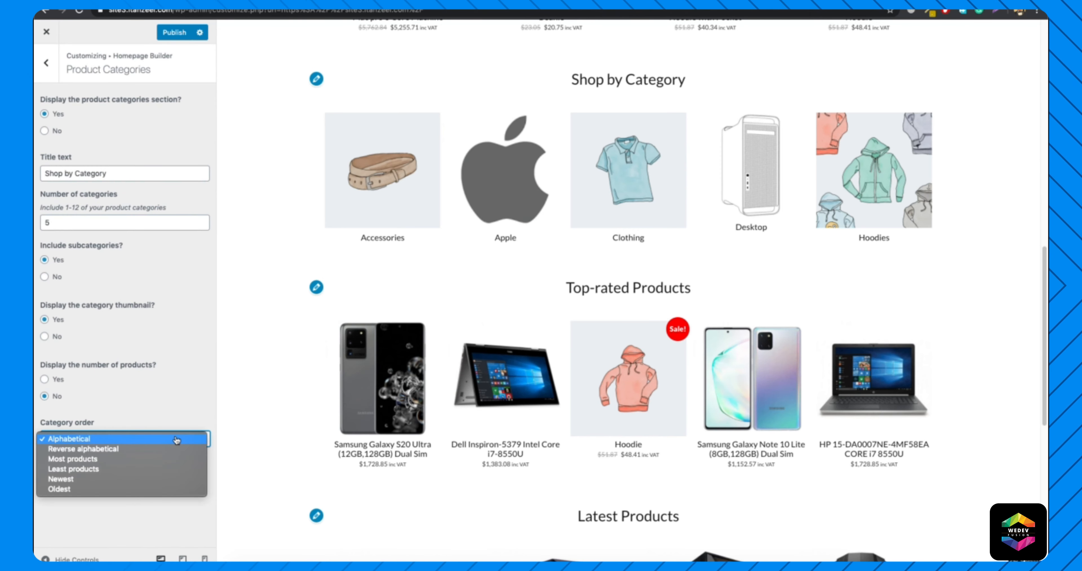
{"action": "left_click", "coordinate": [118, 459]}
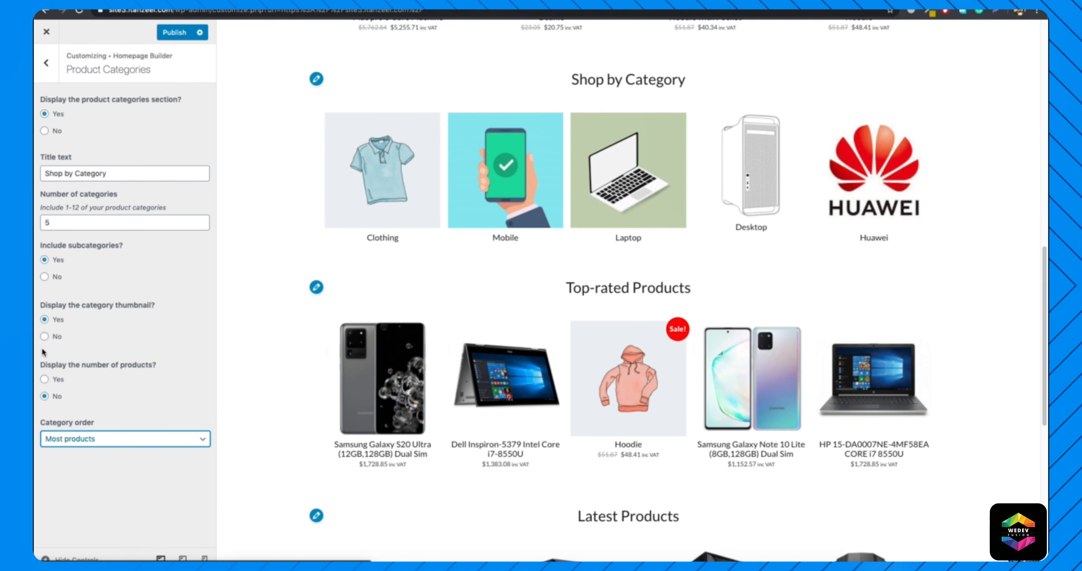
{"action": "left_click", "coordinate": [98, 439]}
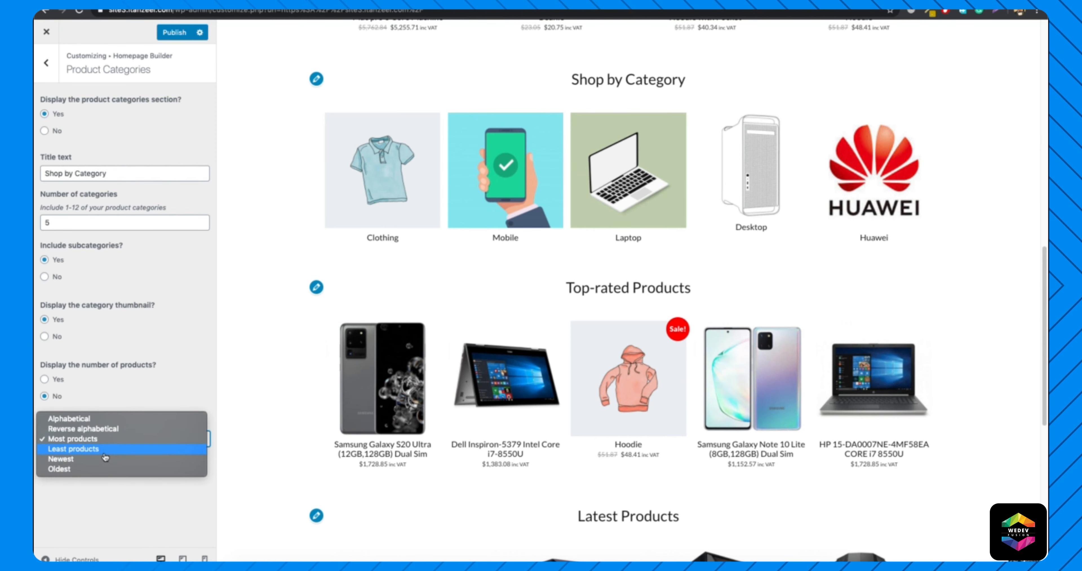
{"action": "left_click", "coordinate": [117, 456]}
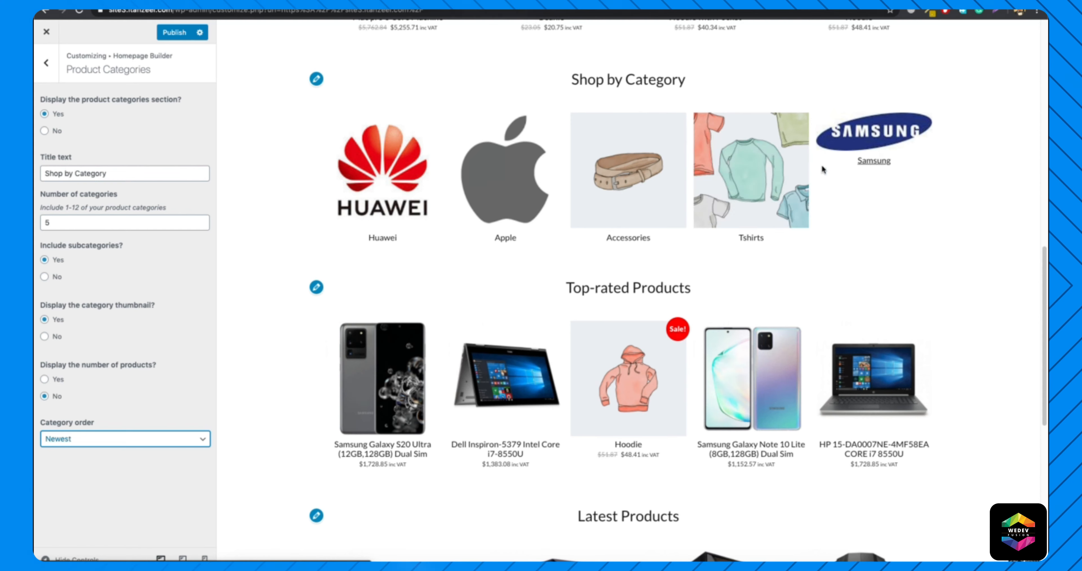
{"action": "left_click", "coordinate": [84, 440]}
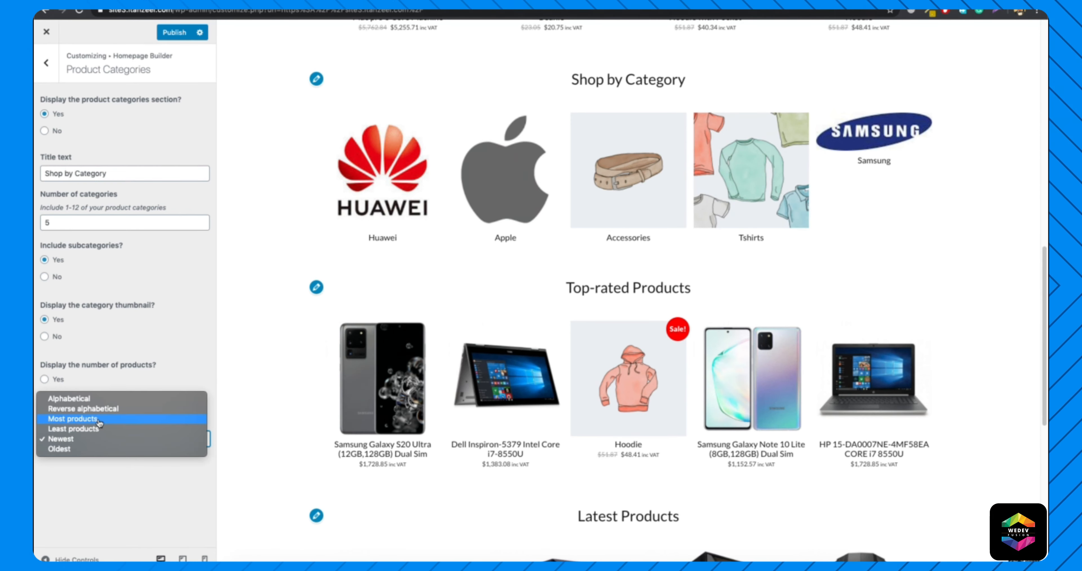
{"action": "left_click", "coordinate": [104, 401]}
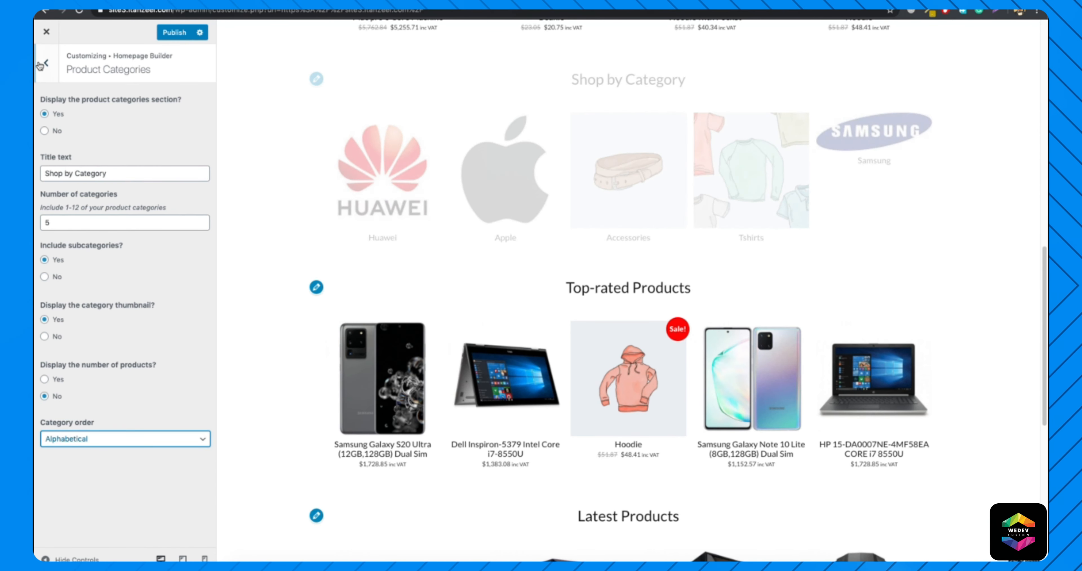
Review the Top-rated Products and Latest Products settings of the Homepage Builder, and return to the main customizer list.
{"action": "left_click", "coordinate": [52, 61]}
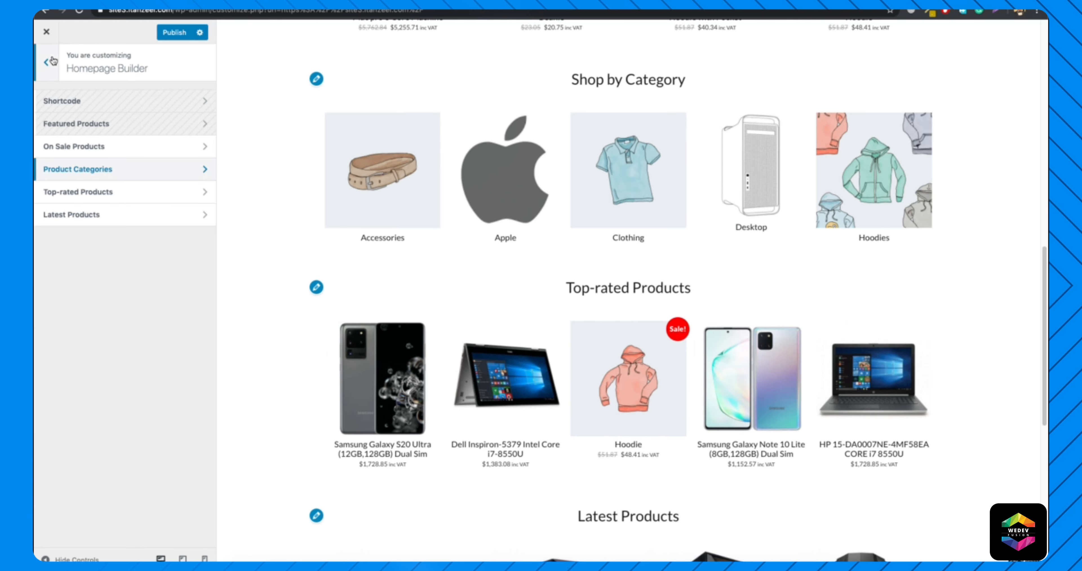
{"action": "left_click", "coordinate": [91, 193]}
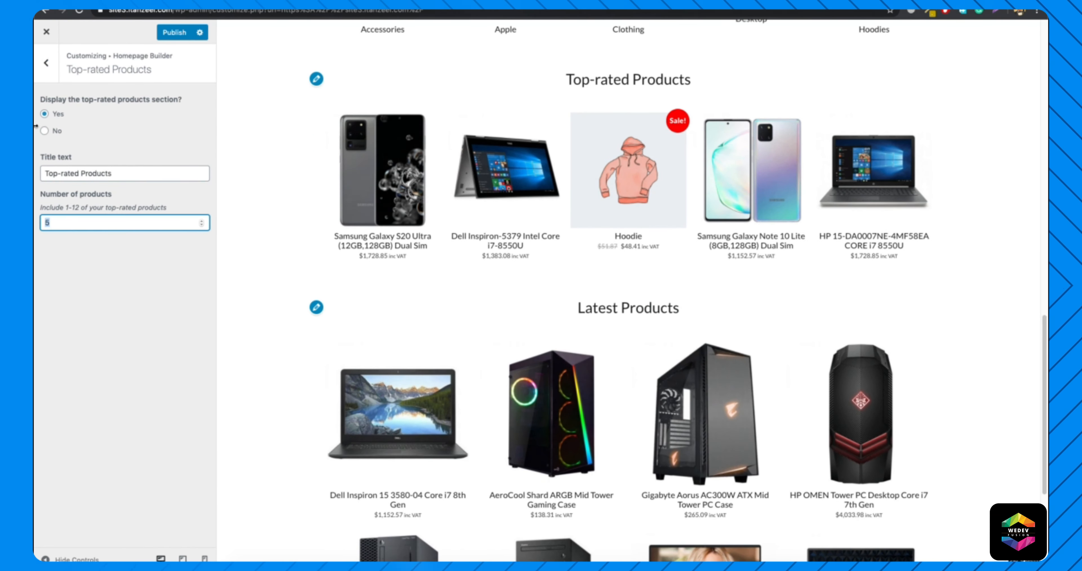
{"action": "left_click", "coordinate": [46, 63]}
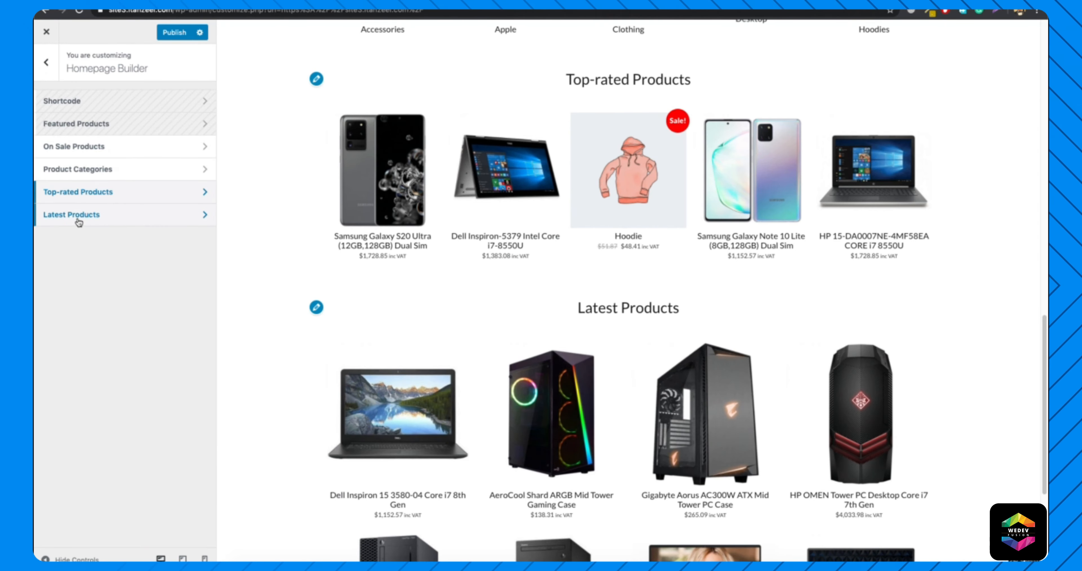
{"action": "left_click", "coordinate": [79, 221]}
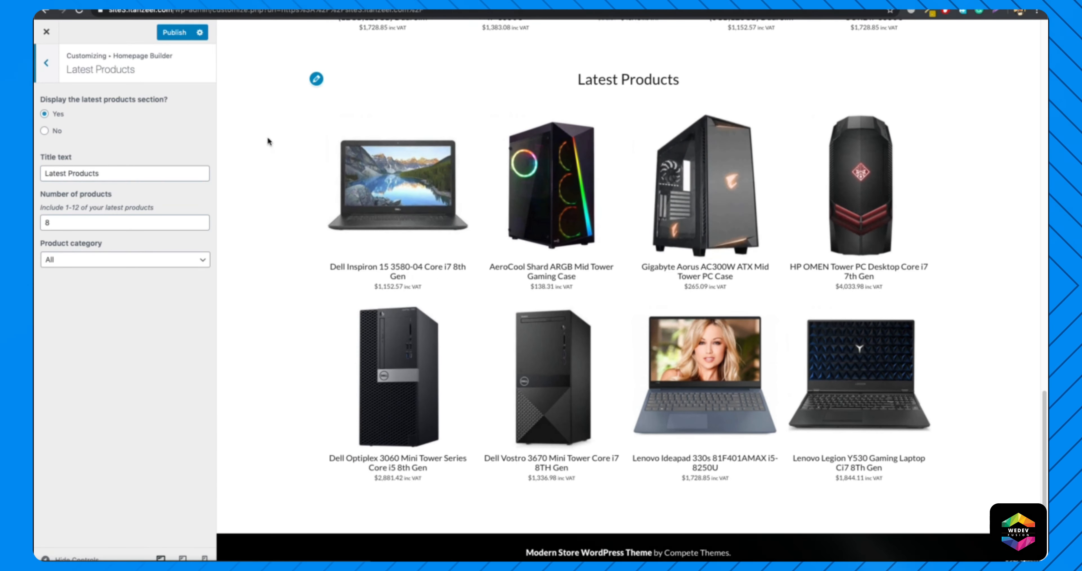
{"action": "left_click", "coordinate": [45, 67]}
{"action": "left_click", "coordinate": [46, 68]}
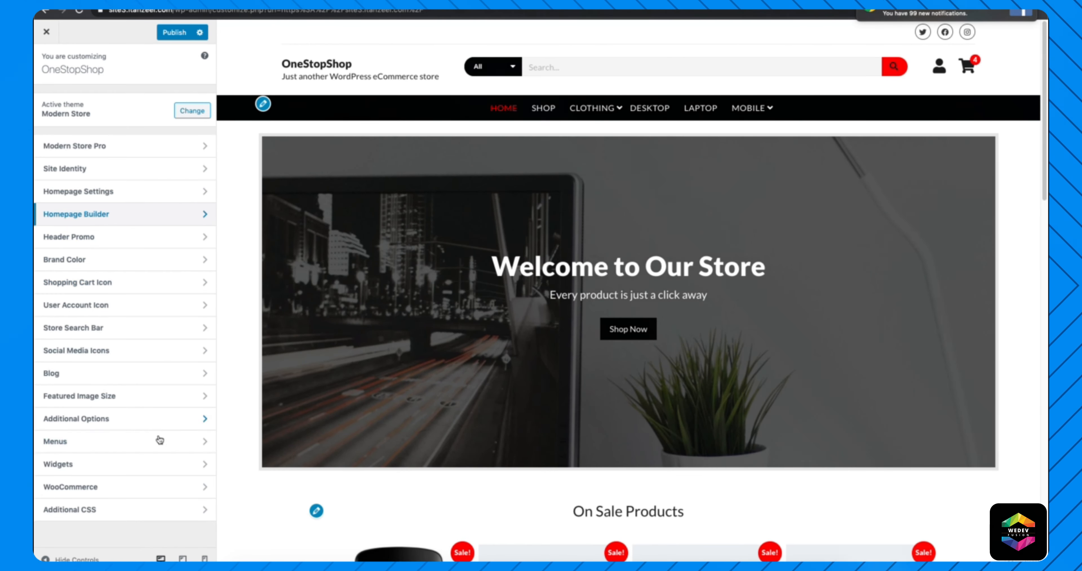
Check the scroll-to-top arrow setting in Additional Options against the home page preview.
{"action": "left_click", "coordinate": [89, 420]}
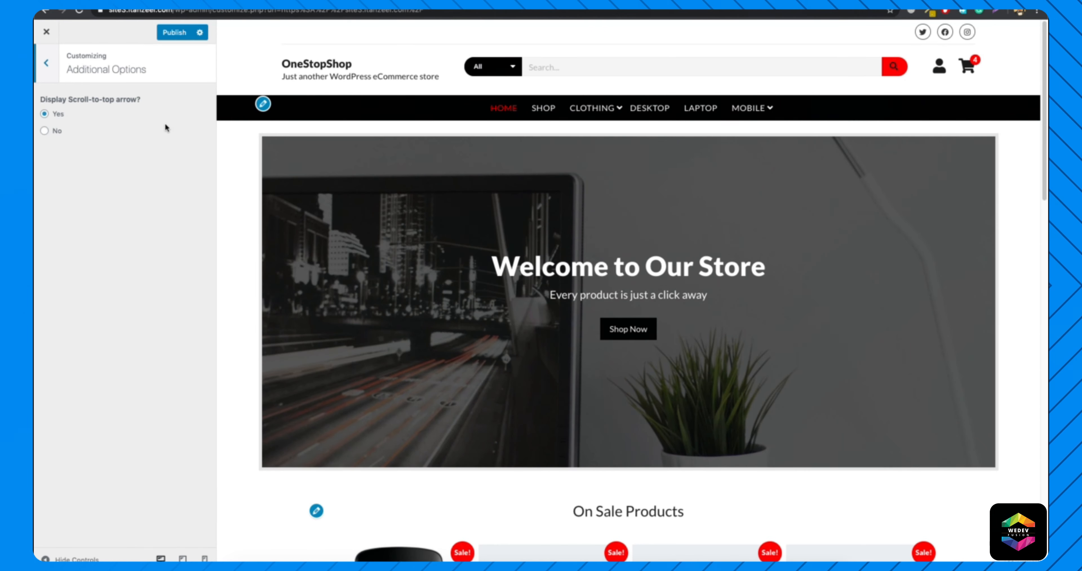
{"action": "scroll", "coordinate": [657, 348], "scroll_direction": "down", "scroll_amount": 10}
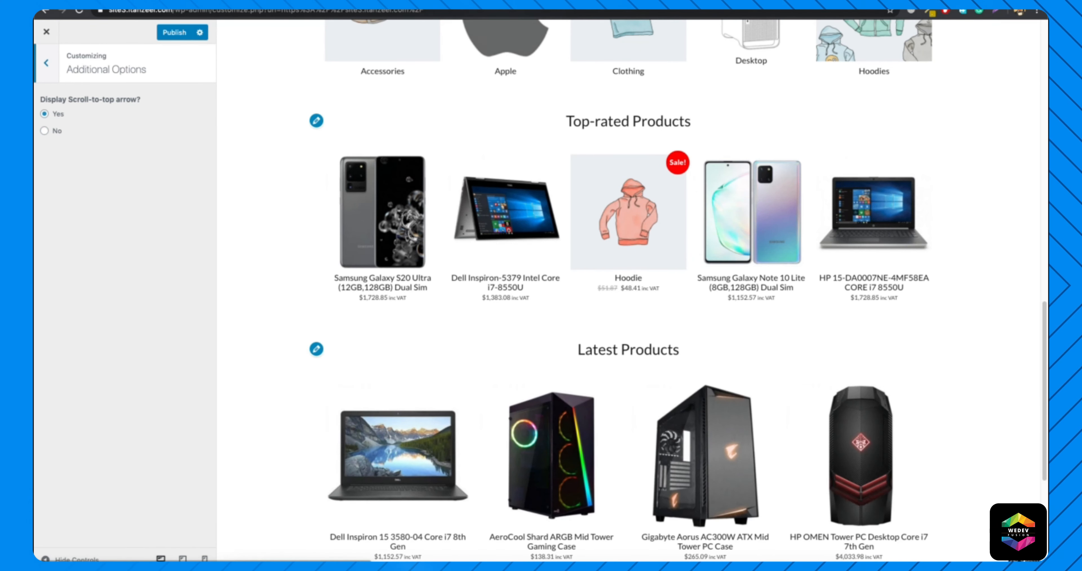
{"action": "scroll", "coordinate": [458, 228], "scroll_direction": "up", "scroll_amount": 10}
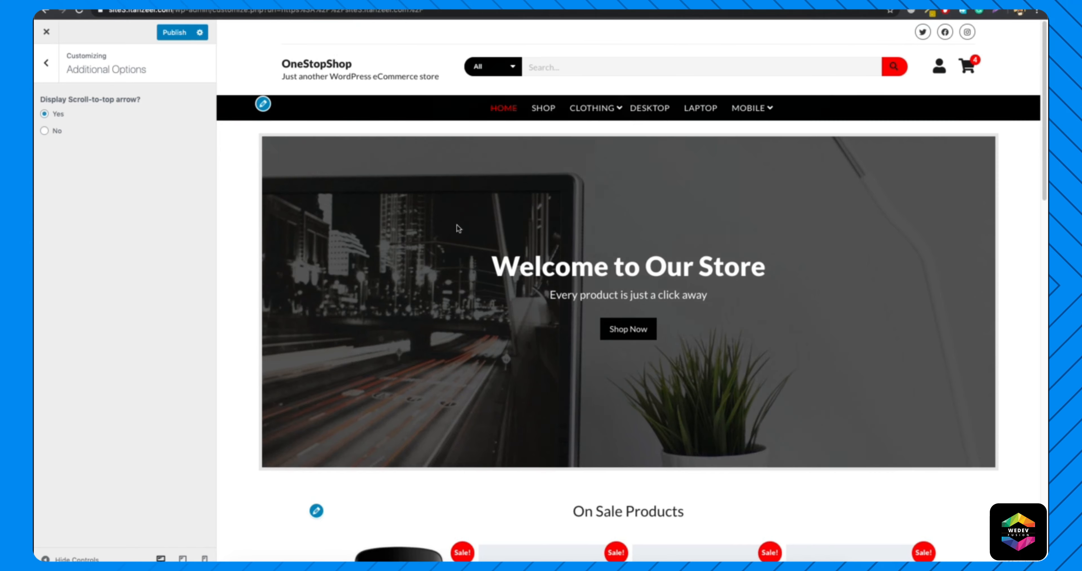
{"action": "left_click", "coordinate": [45, 62]}
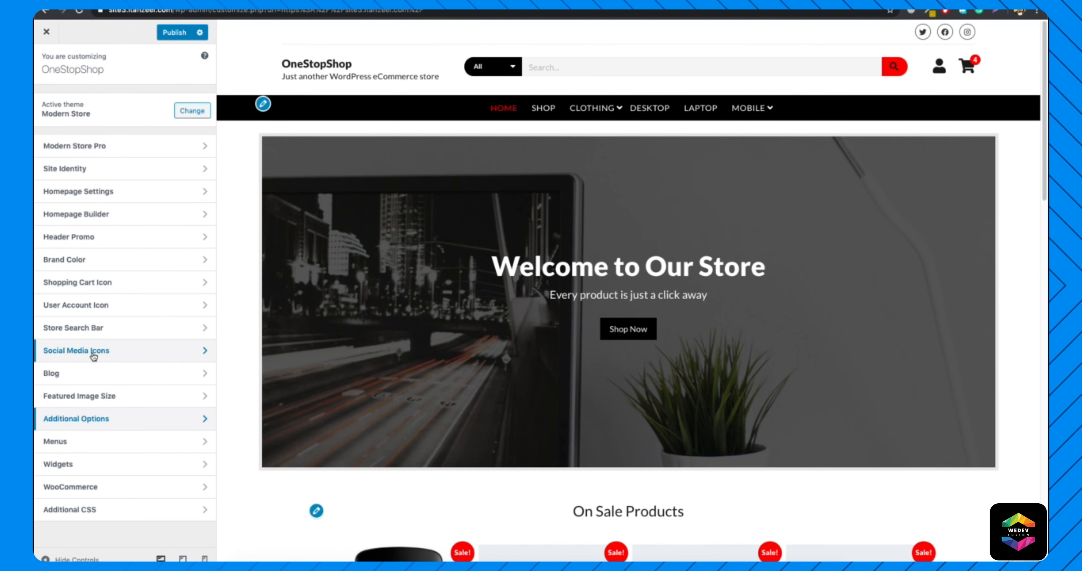
Set the WooCommerce product catalog to 4 products per row, publish the change and close the customizer.
{"action": "left_click", "coordinate": [77, 487]}
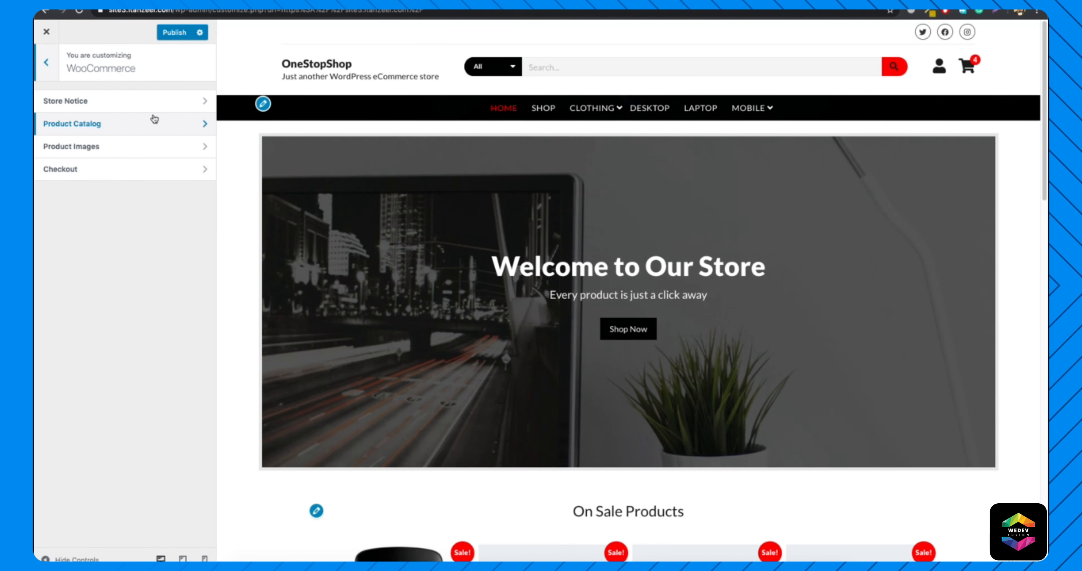
{"action": "left_click", "coordinate": [127, 125]}
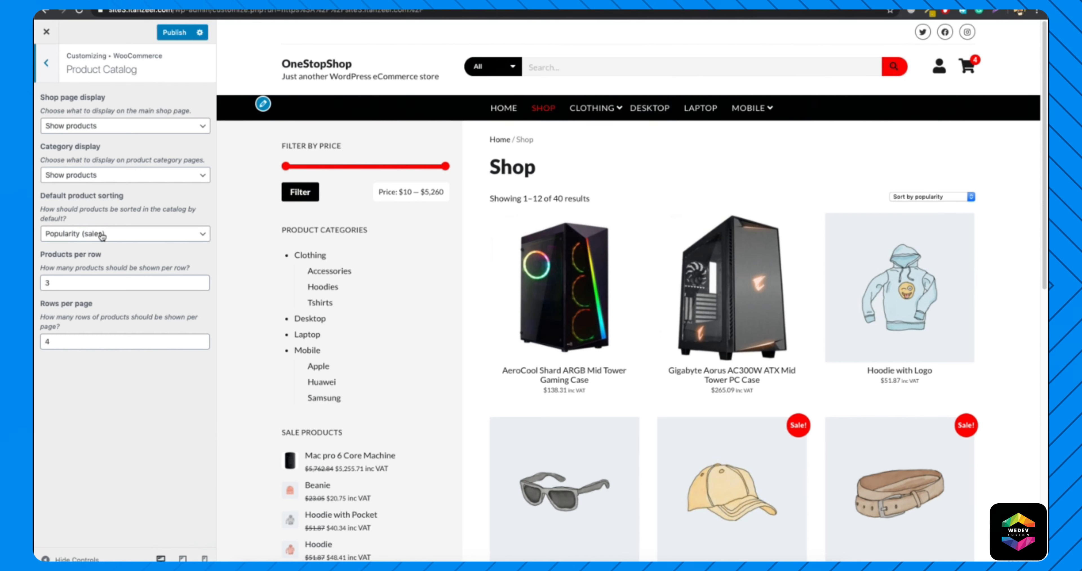
{"action": "left_click", "coordinate": [960, 196]}
{"action": "left_click", "coordinate": [794, 169]}
{"action": "double_click", "coordinate": [86, 286]}
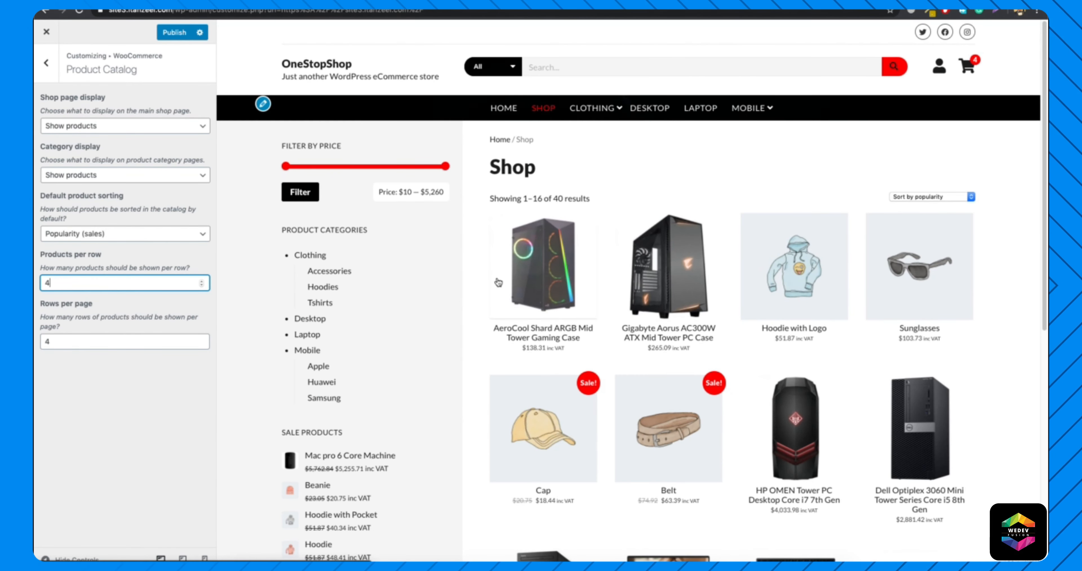
{"action": "left_click", "coordinate": [175, 33]}
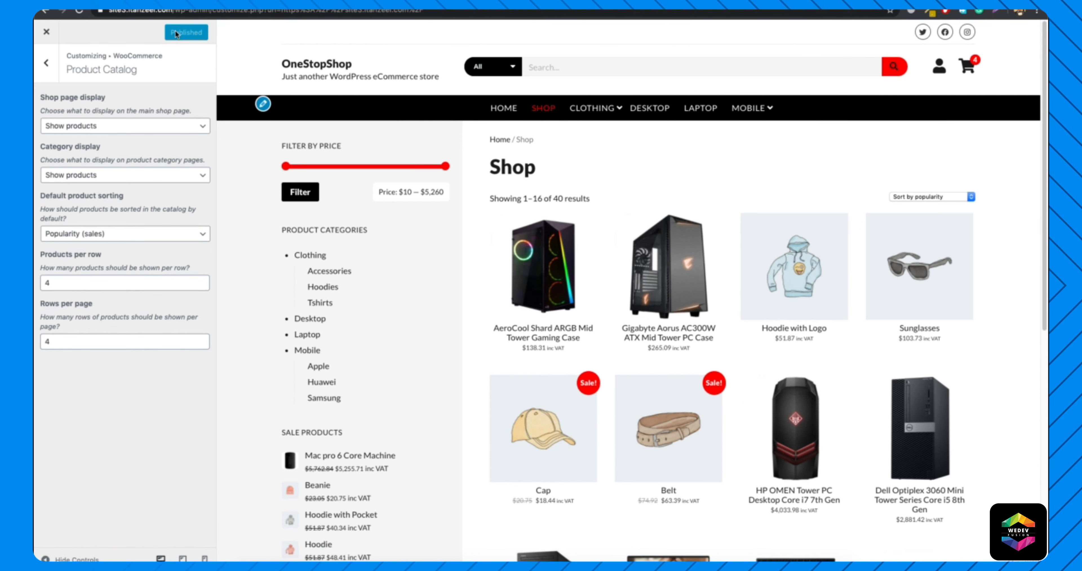
{"action": "left_click", "coordinate": [46, 32]}
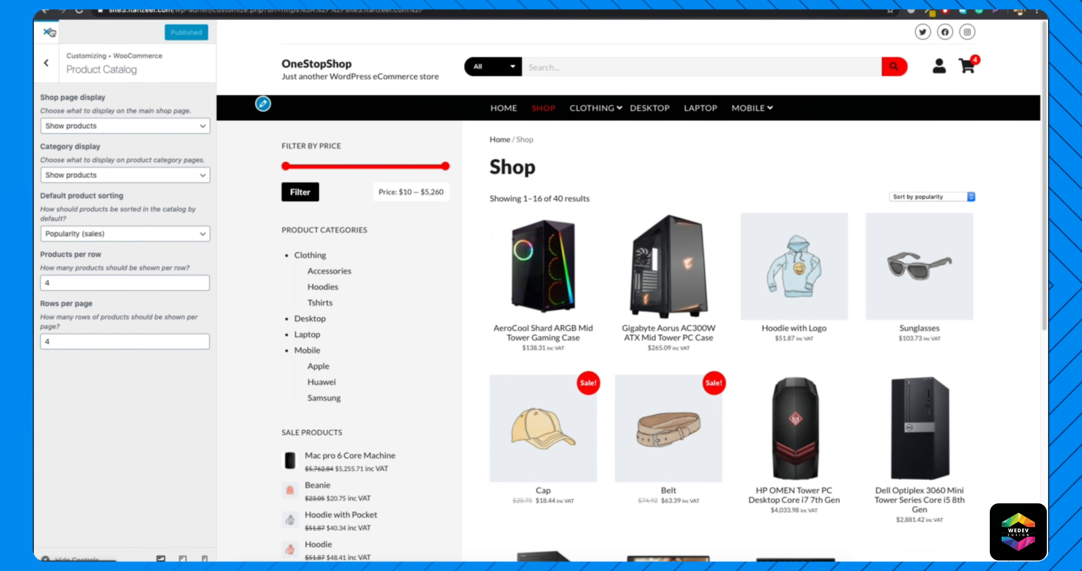
Review the published home page and go back to the dashboard's theme management.
{"action": "scroll", "coordinate": [367, 379], "scroll_direction": "down", "scroll_amount": 15}
{"action": "scroll", "coordinate": [365, 381], "scroll_direction": "down", "scroll_amount": 5}
{"action": "scroll", "coordinate": [365, 381], "scroll_direction": "up", "scroll_amount": 20}
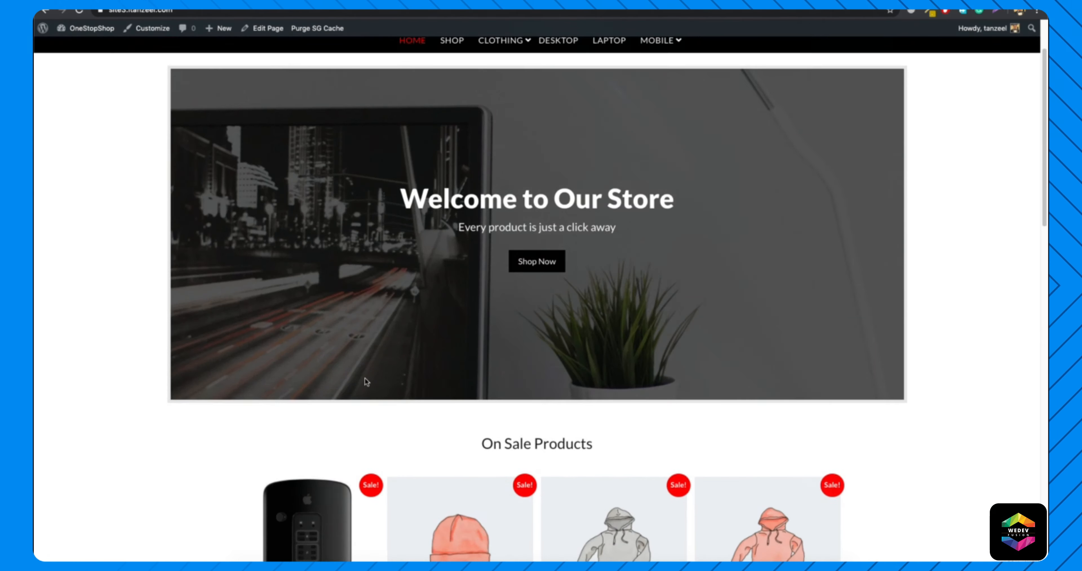
{"action": "mouse_move", "coordinate": [88, 28]}
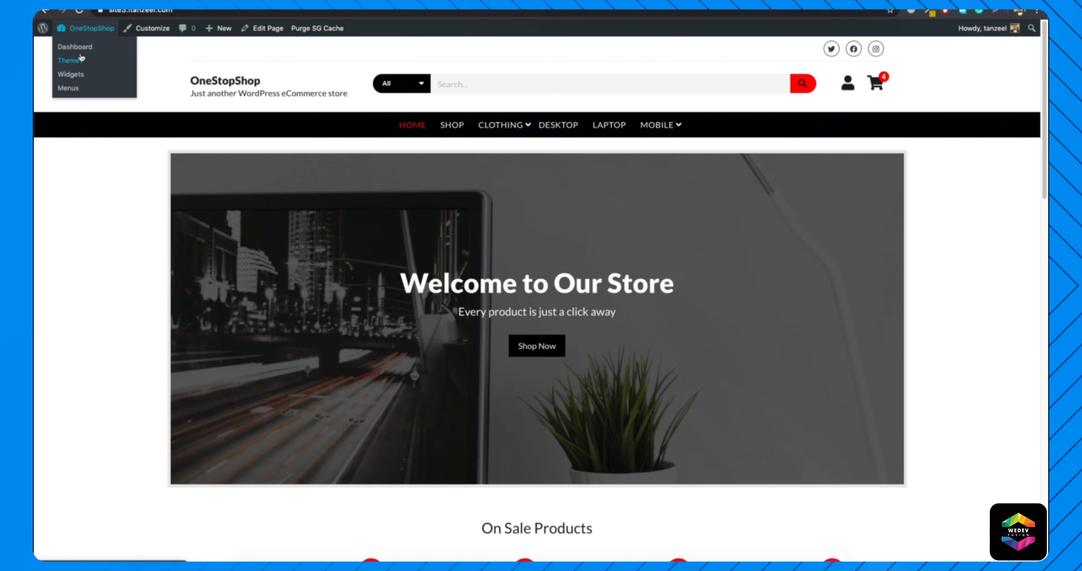
{"action": "left_click", "coordinate": [75, 47]}
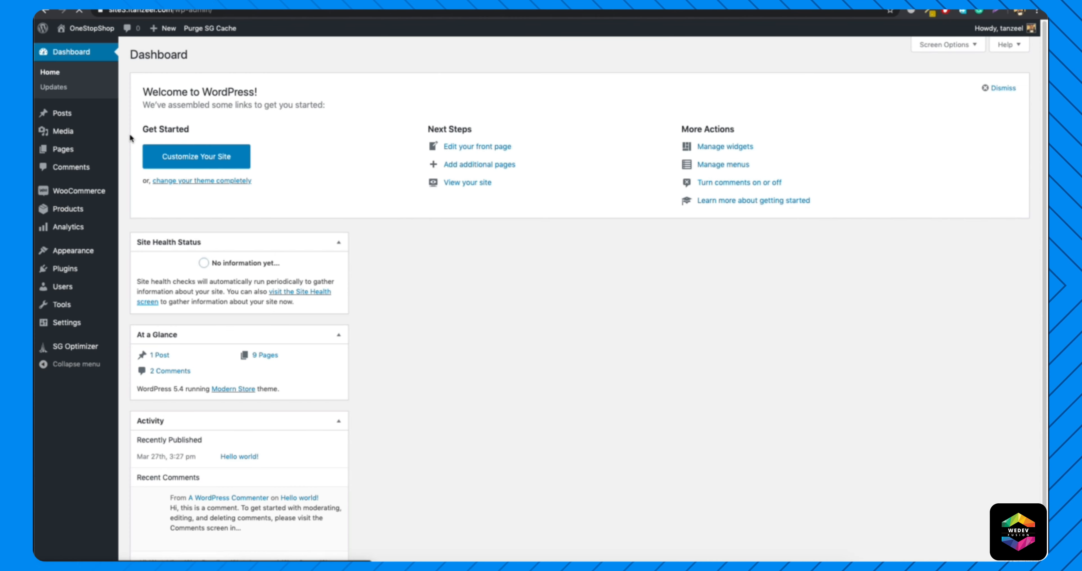
{"action": "mouse_move", "coordinate": [70, 258]}
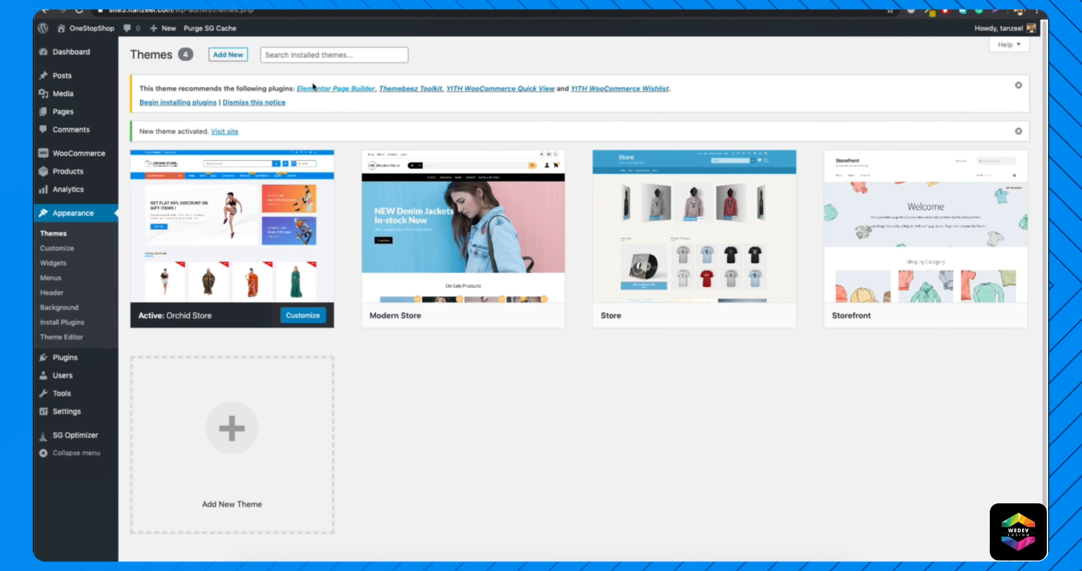
Open the live site in a new browser tab and examine the Shop page in the Orchid Store theme.
{"action": "mouse_move", "coordinate": [102, 34]}
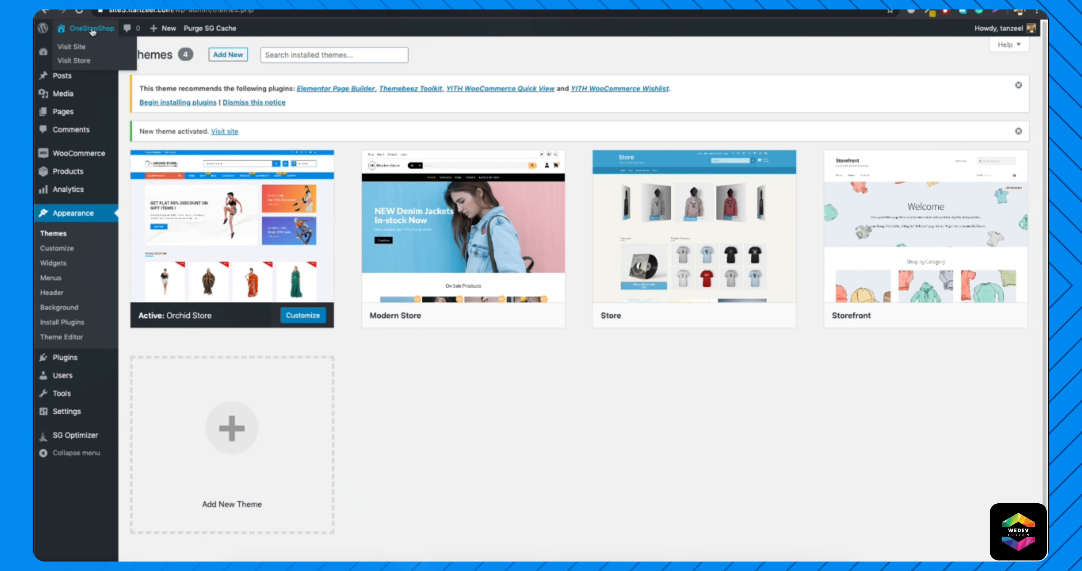
{"action": "right_click", "coordinate": [77, 47]}
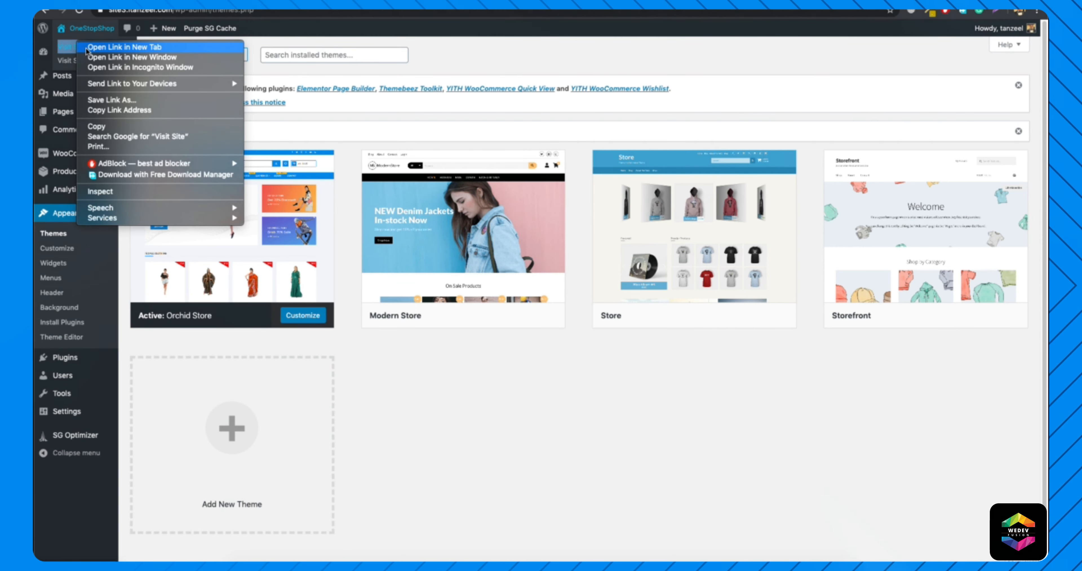
{"action": "left_click", "coordinate": [87, 47]}
{"action": "mouse_move", "coordinate": [94, 45]}
{"action": "left_click", "coordinate": [82, 52]}
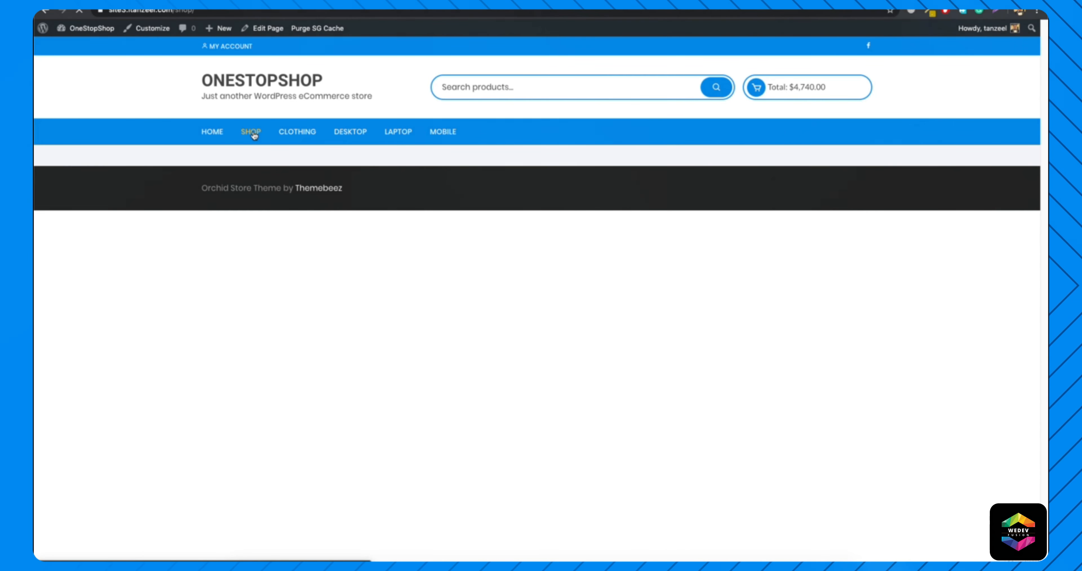
{"action": "scroll", "coordinate": [420, 277], "scroll_direction": "down", "scroll_amount": 5}
{"action": "scroll", "coordinate": [451, 268], "scroll_direction": "down", "scroll_amount": 10}
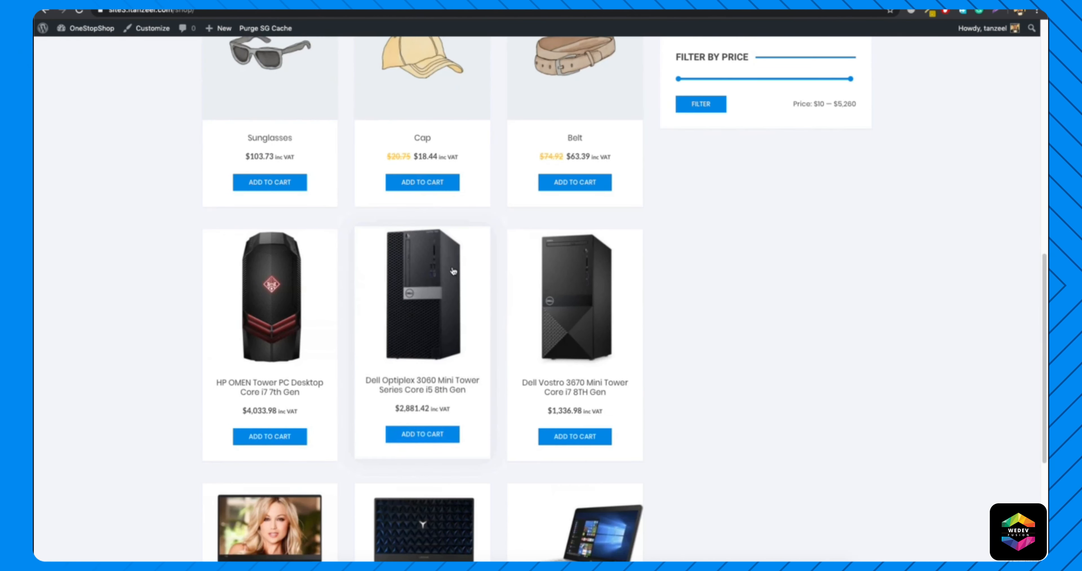
{"action": "scroll", "coordinate": [451, 269], "scroll_direction": "up", "scroll_amount": 15}
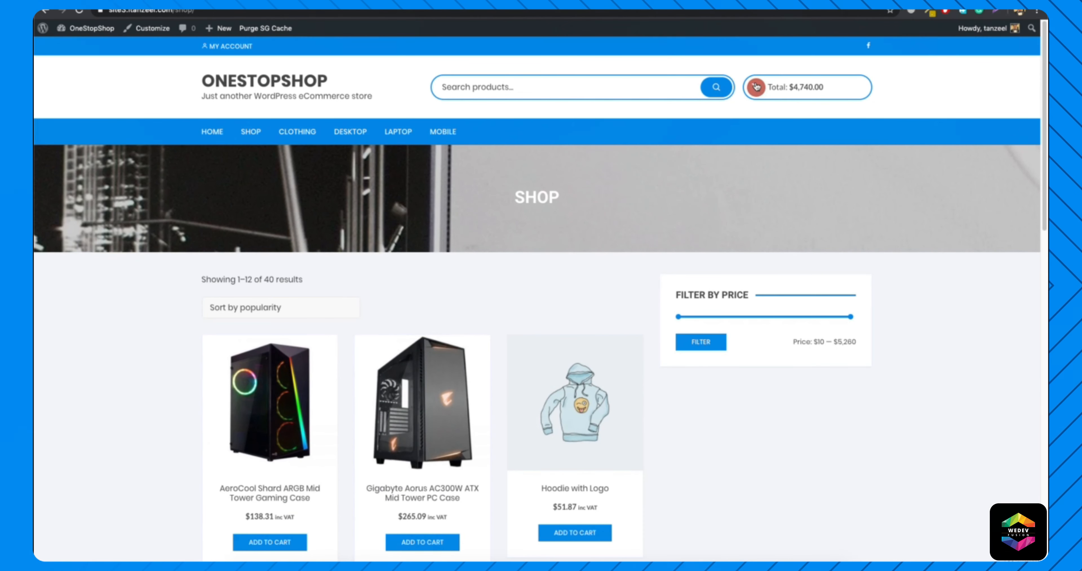
View the cart from the header cart summary and proceed to checkout to review both page layouts.
{"action": "mouse_move", "coordinate": [764, 94]}
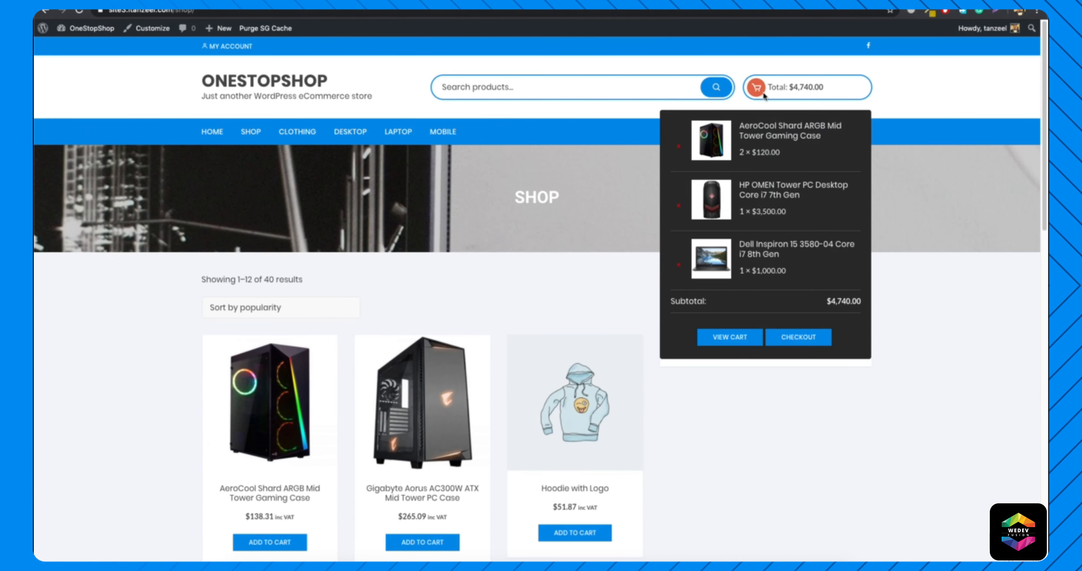
{"action": "left_click", "coordinate": [737, 341]}
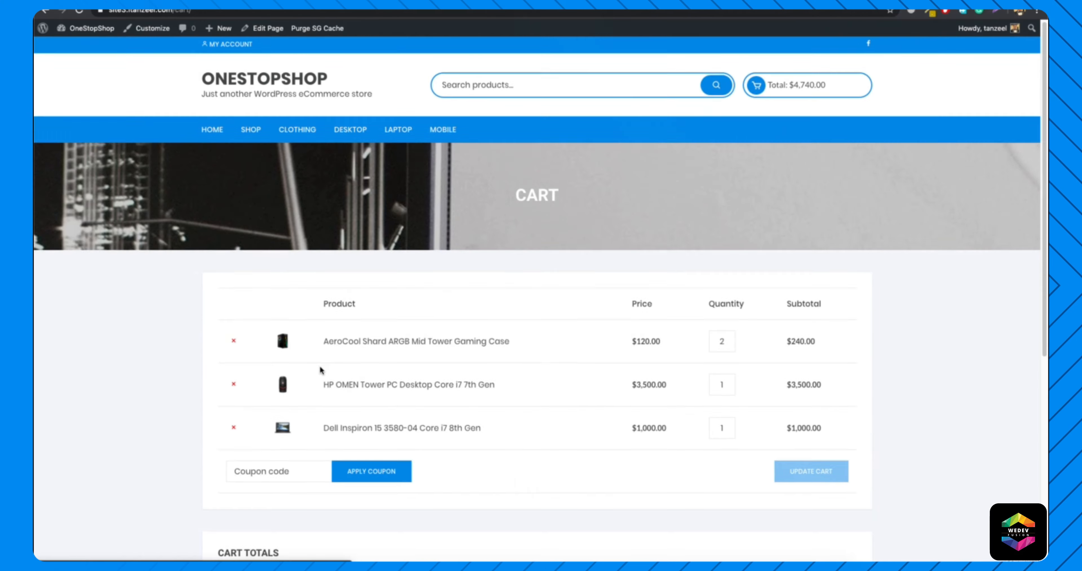
{"action": "scroll", "coordinate": [434, 343], "scroll_direction": "down", "scroll_amount": 8}
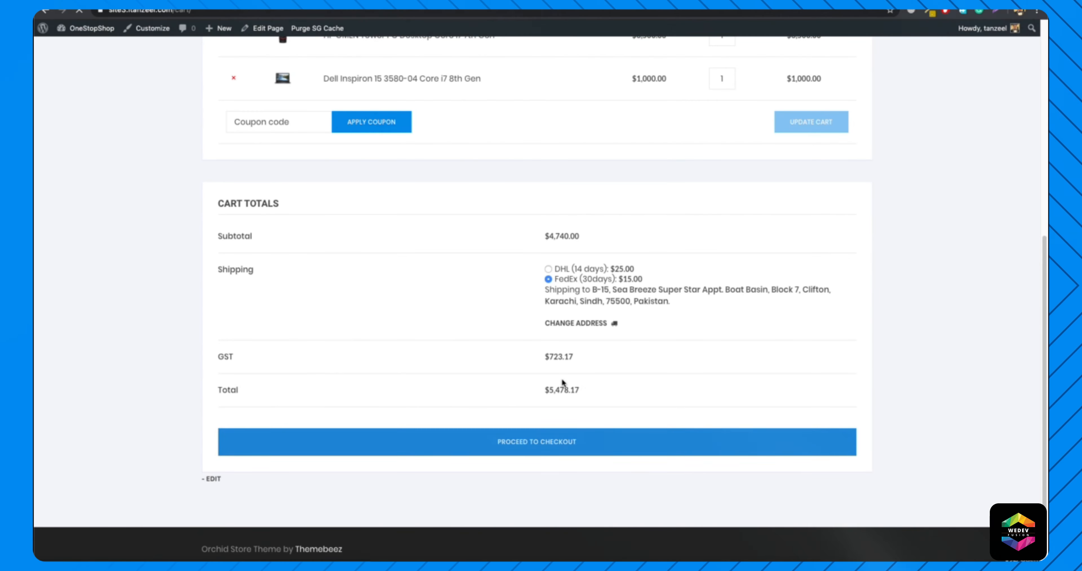
{"action": "scroll", "coordinate": [479, 355], "scroll_direction": "down", "scroll_amount": 8}
{"action": "scroll", "coordinate": [471, 348], "scroll_direction": "down", "scroll_amount": 10}
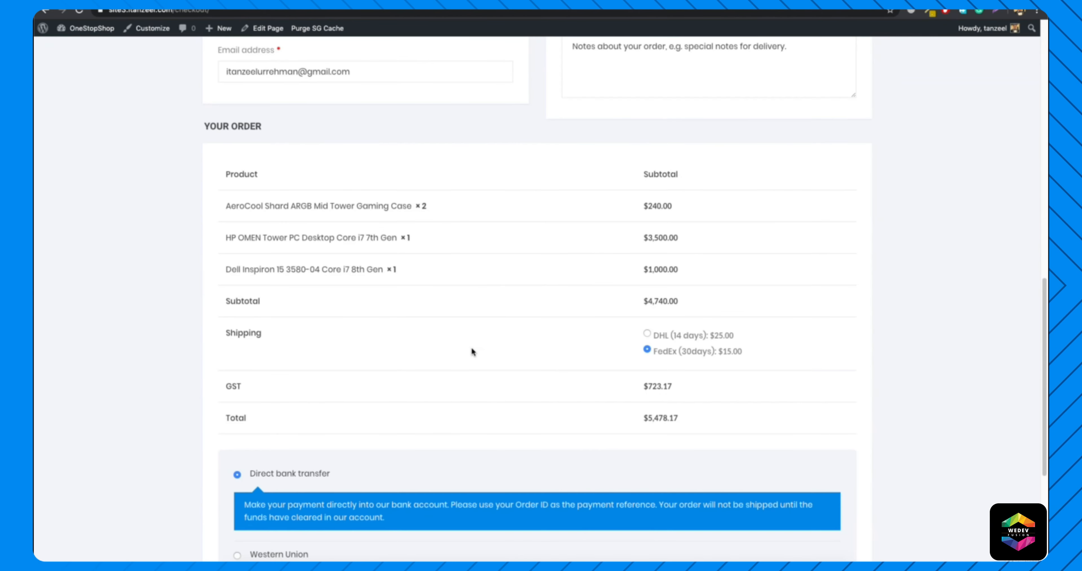
{"action": "scroll", "coordinate": [470, 348], "scroll_direction": "up", "scroll_amount": 5}
{"action": "scroll", "coordinate": [472, 351], "scroll_direction": "up", "scroll_amount": 15}
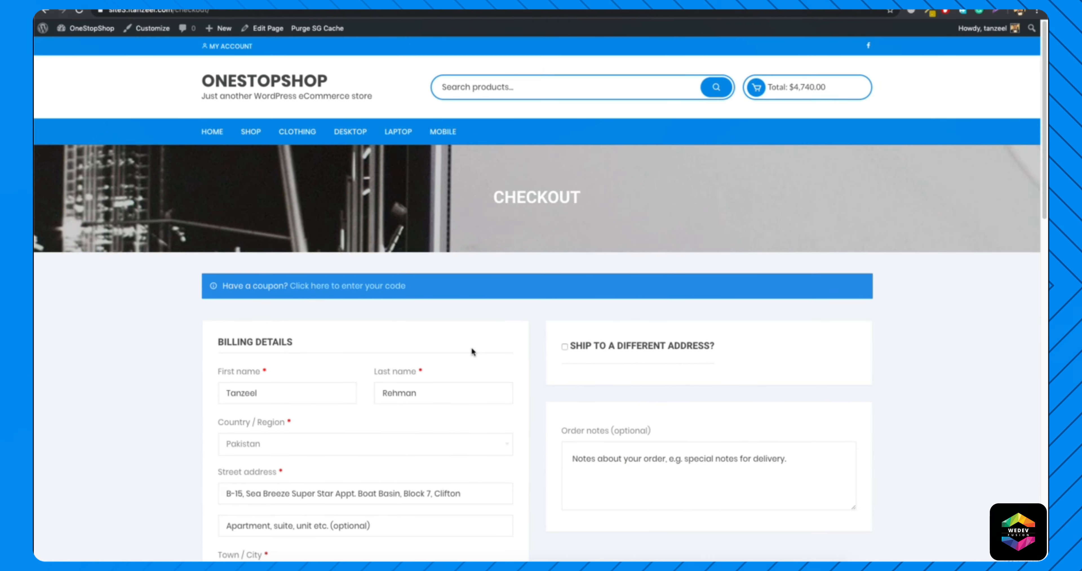
Search the store's products for "iphone" and review the results page and its sorting options.
{"action": "left_click", "coordinate": [571, 89]}
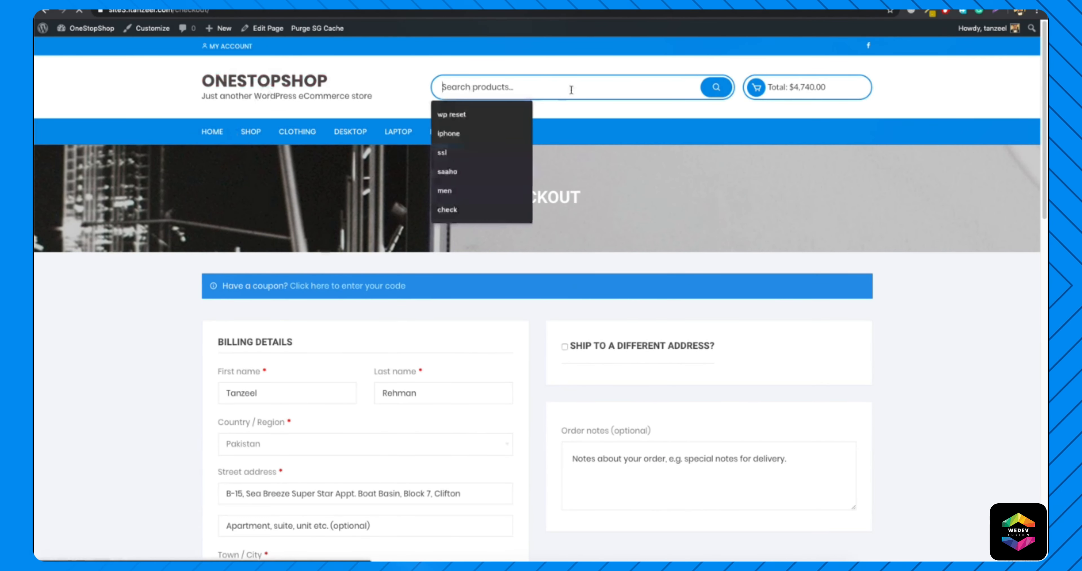
{"action": "left_click", "coordinate": [572, 90]}
{"action": "type", "text": "iphone"}
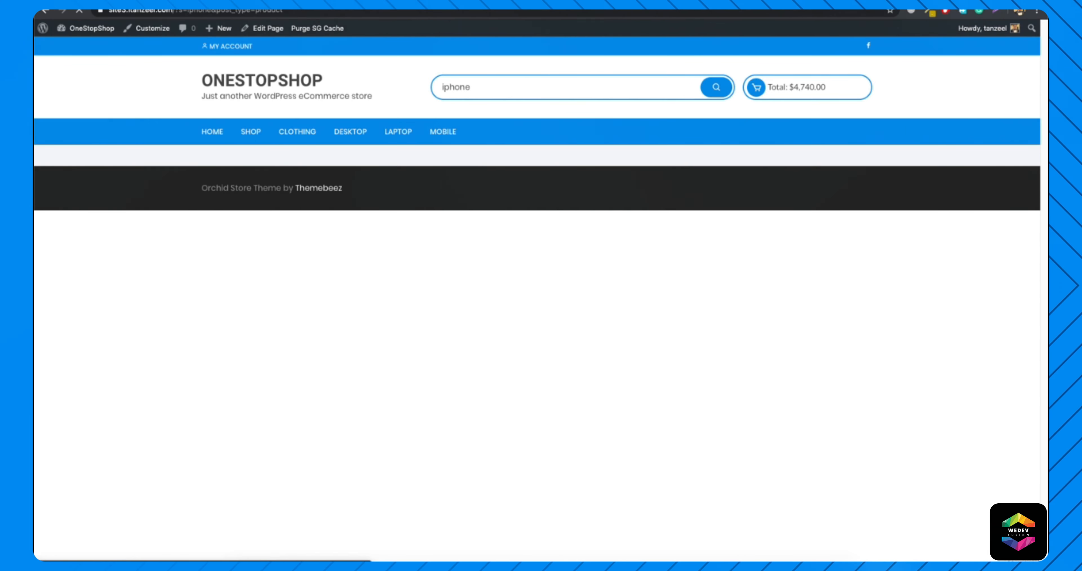
{"action": "scroll", "coordinate": [509, 322], "scroll_direction": "down", "scroll_amount": 5}
{"action": "scroll", "coordinate": [509, 323], "scroll_direction": "down", "scroll_amount": 3}
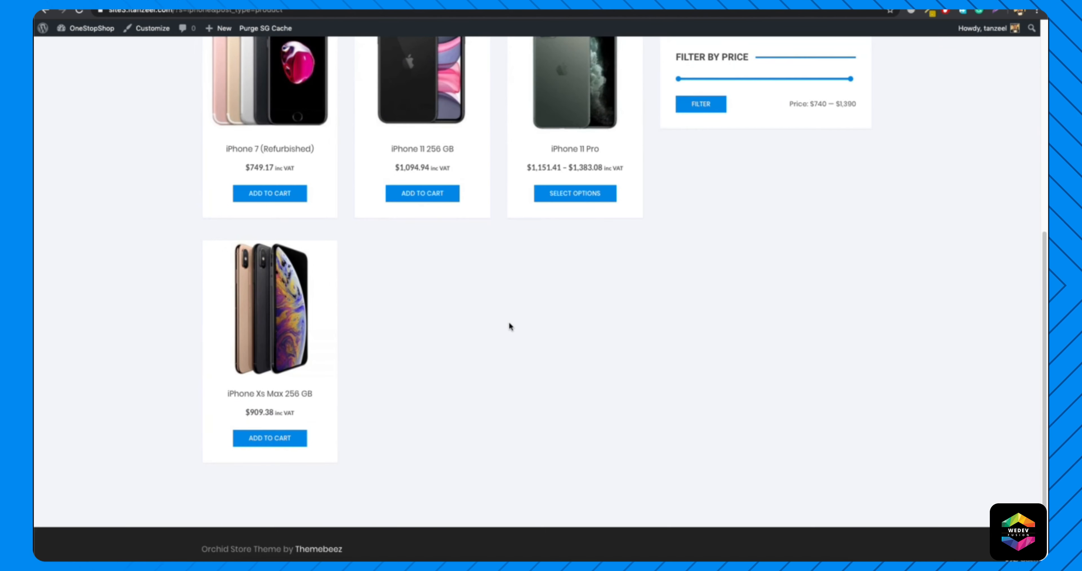
{"action": "scroll", "coordinate": [509, 323], "scroll_direction": "up", "scroll_amount": 8}
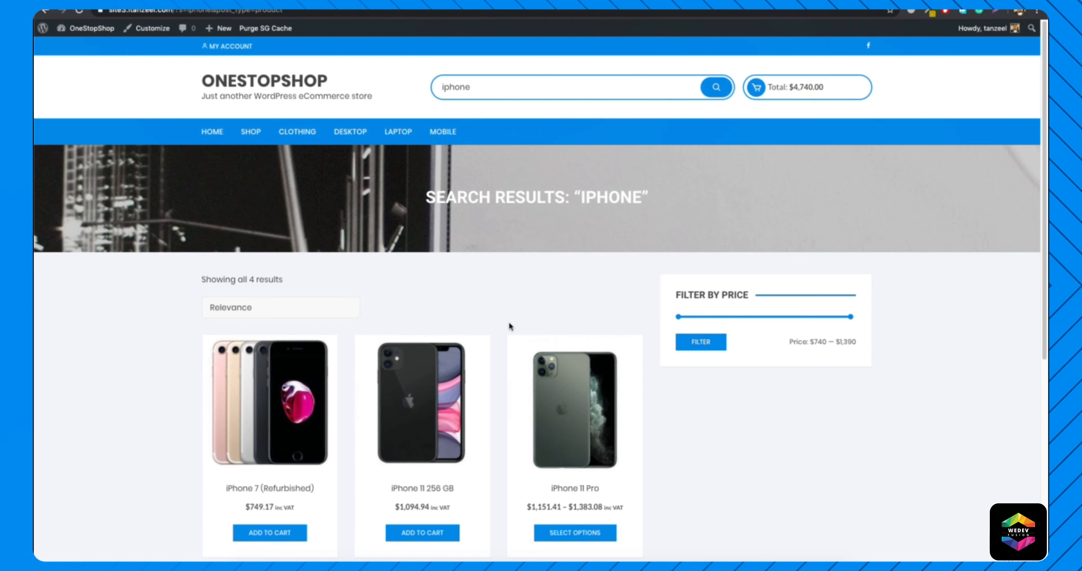
{"action": "left_click", "coordinate": [284, 310]}
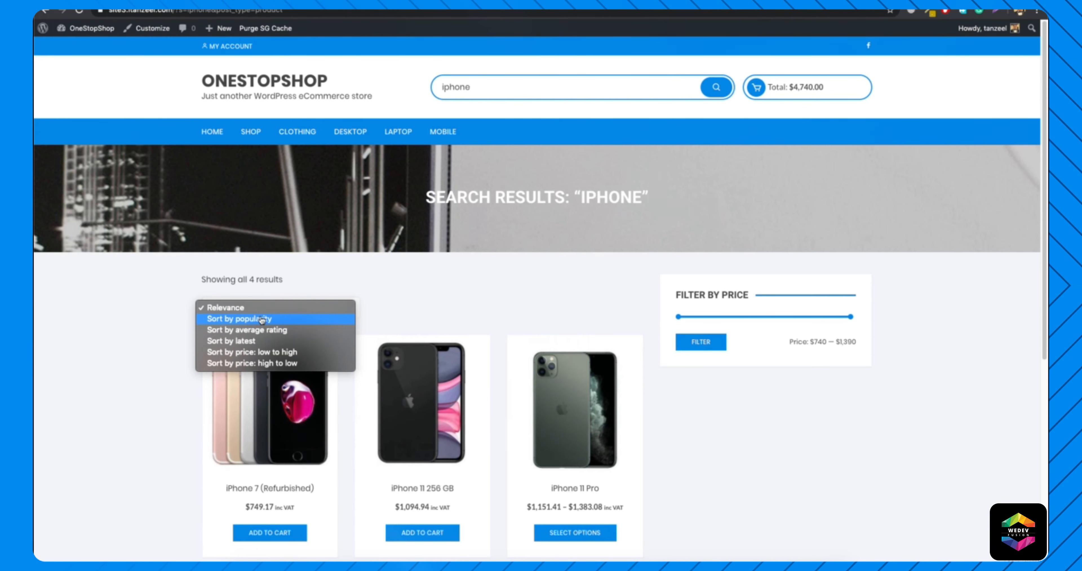
{"action": "left_click", "coordinate": [400, 318]}
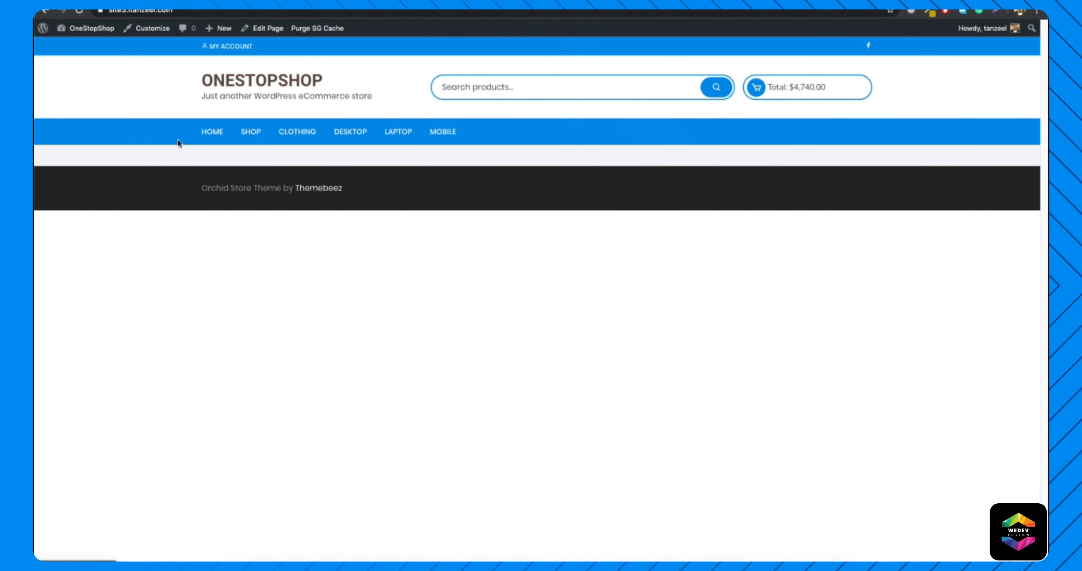
{"action": "left_click_drag", "start_coordinate": [135, 144], "coordinate": [541, 158]}
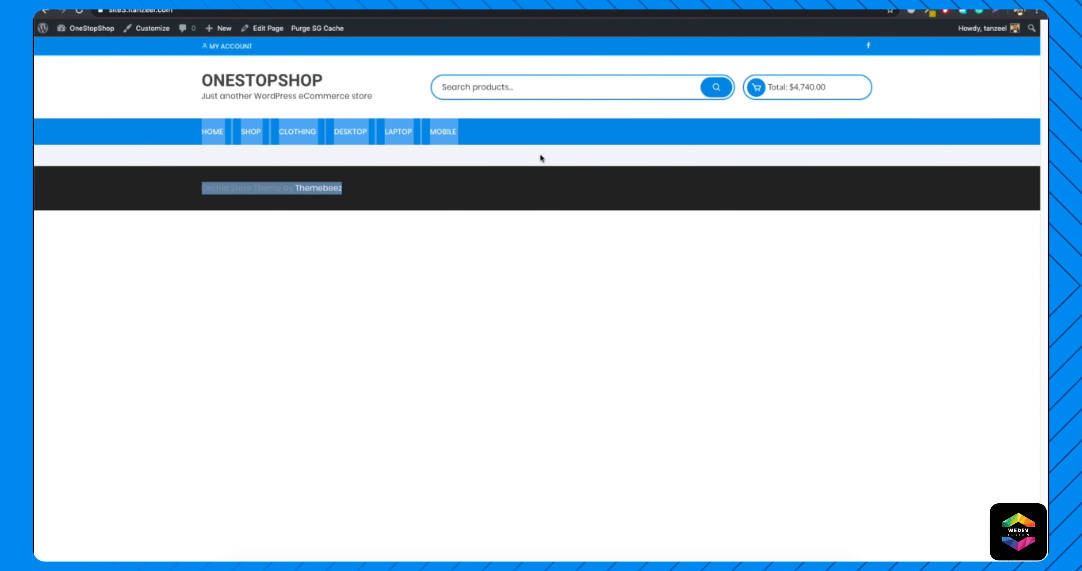
Open the site customizer and set Orchid Store's primary theme color to near-black.
{"action": "left_click", "coordinate": [756, 162]}
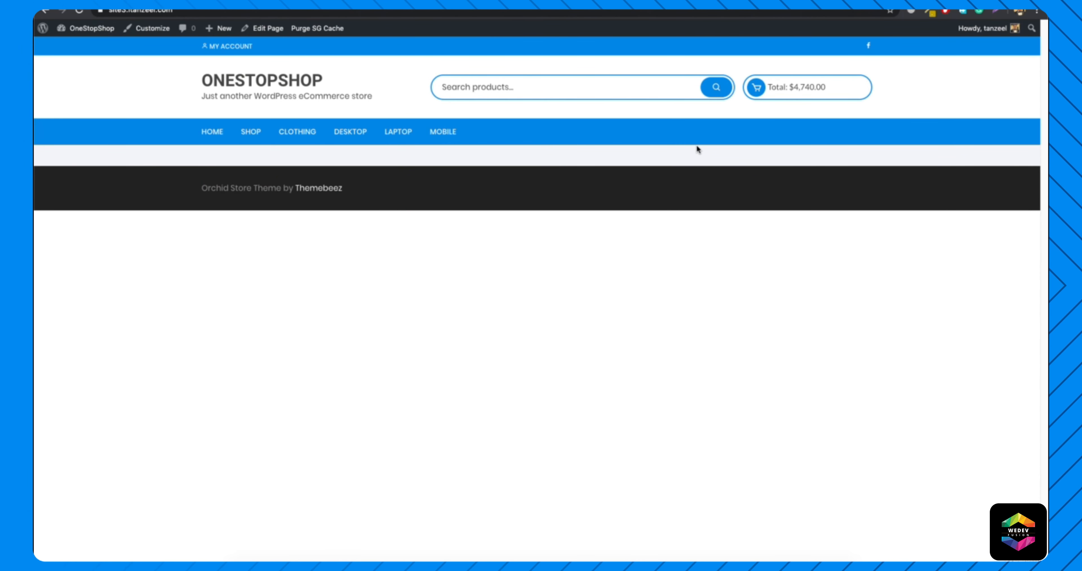
{"action": "left_click", "coordinate": [148, 29]}
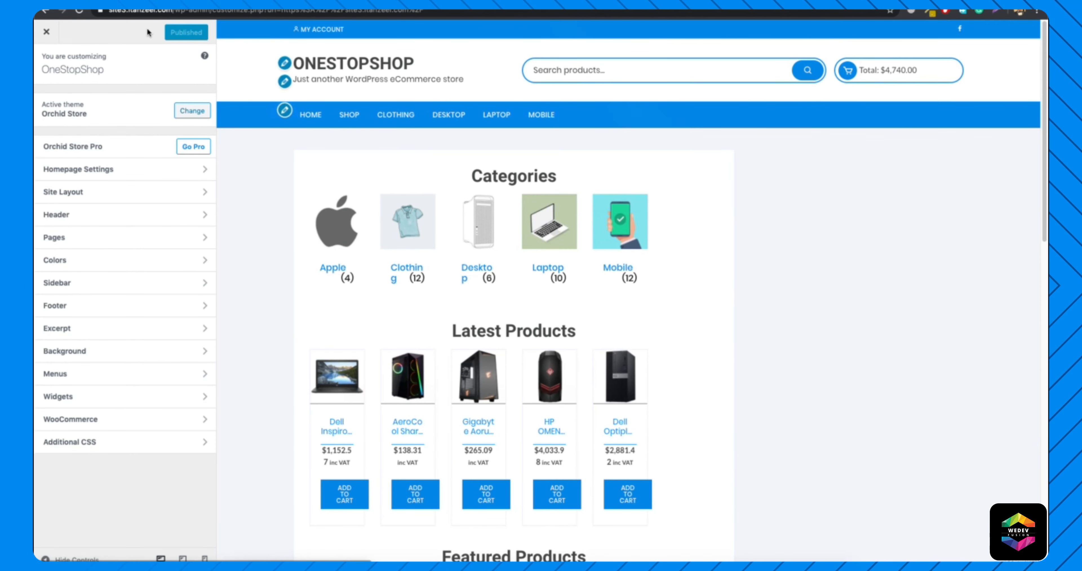
{"action": "left_click", "coordinate": [102, 262]}
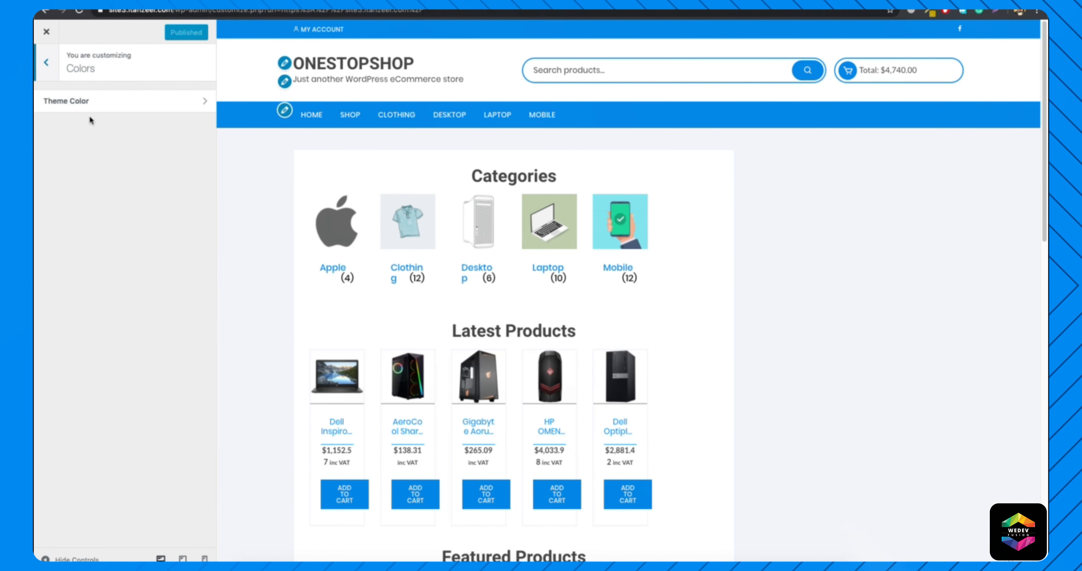
{"action": "left_click", "coordinate": [80, 102]}
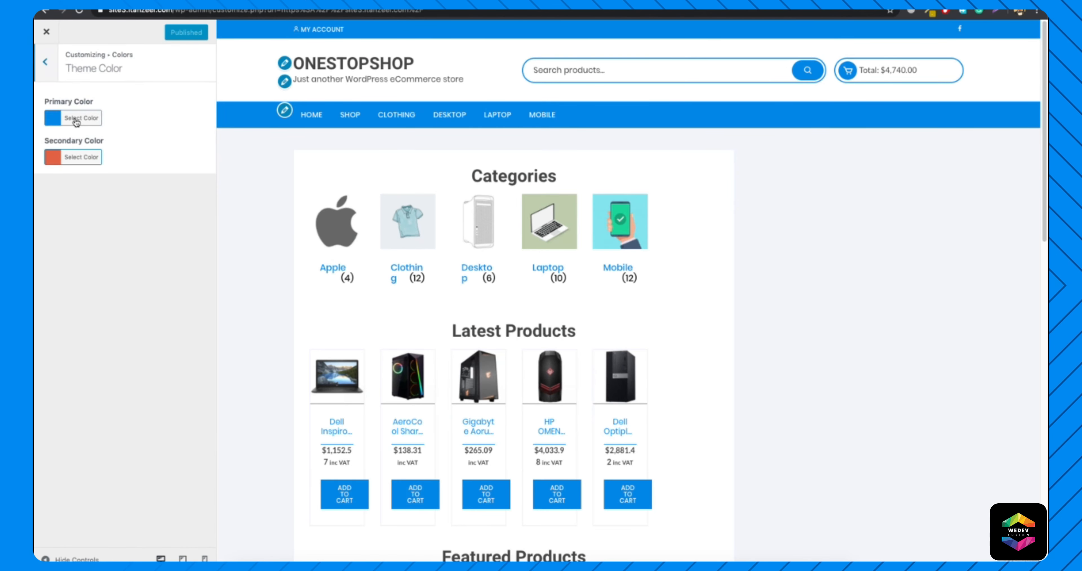
{"action": "left_click", "coordinate": [76, 122]}
{"action": "left_click", "coordinate": [49, 224]}
{"action": "left_click", "coordinate": [175, 139]}
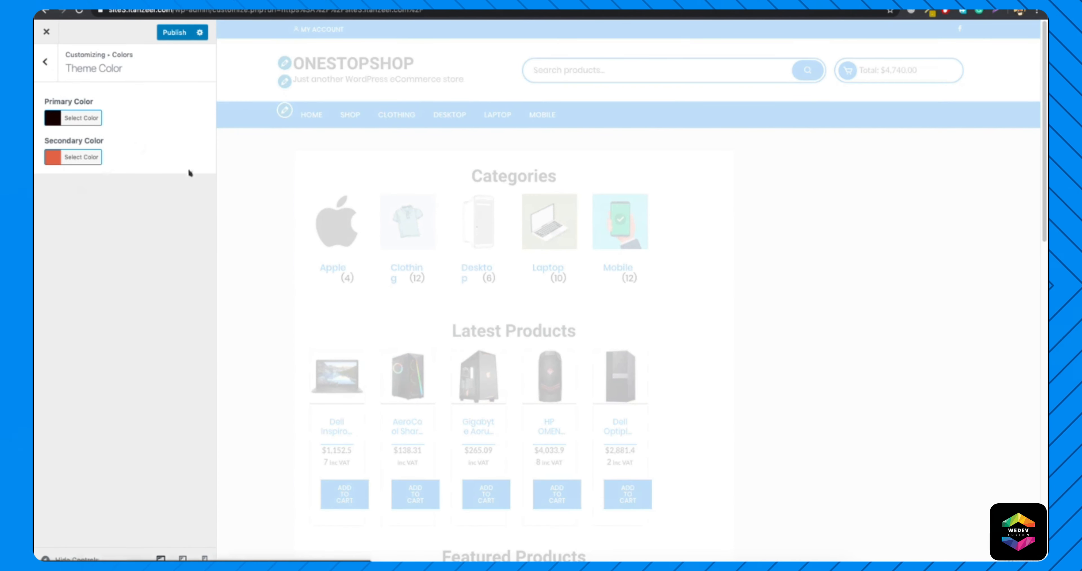
Set the secondary theme color to blue #1e73be and go back to the main customizer options.
{"action": "left_click", "coordinate": [81, 162]}
{"action": "left_click_drag", "start_coordinate": [66, 224], "coordinate": [112, 199]}
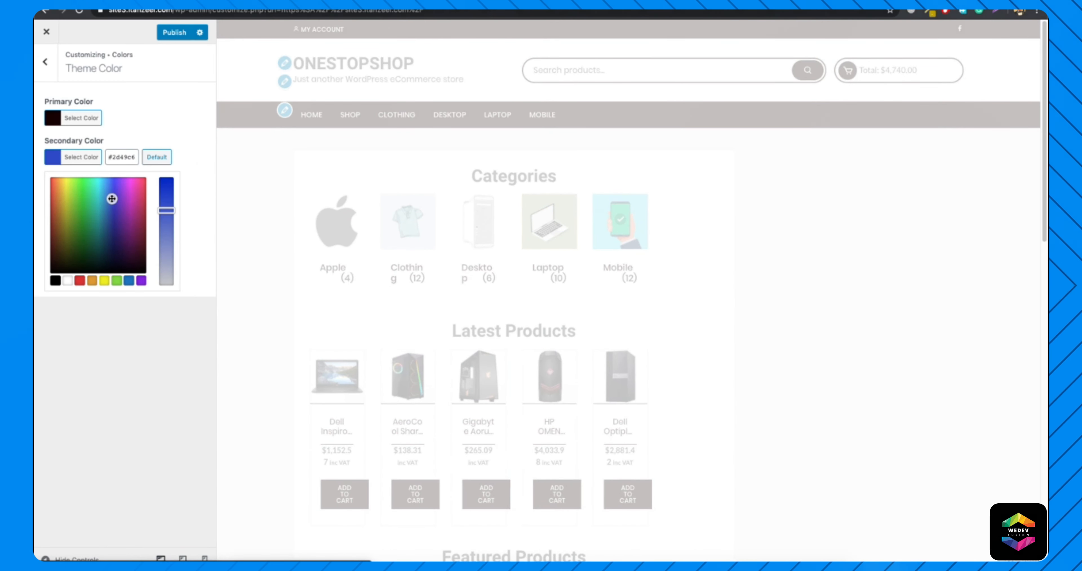
{"action": "left_click", "coordinate": [129, 281]}
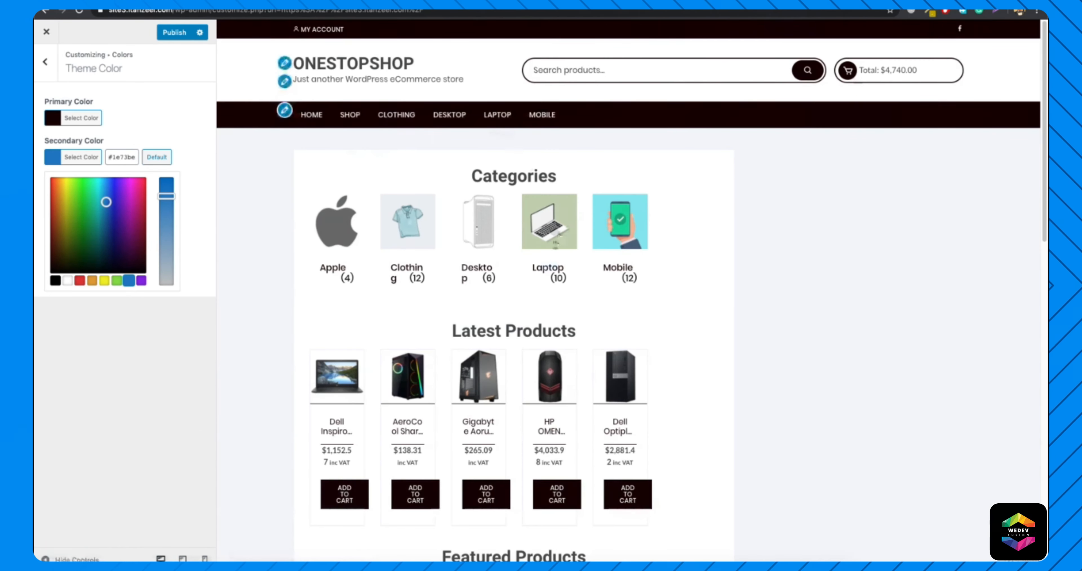
{"action": "scroll", "coordinate": [525, 334], "scroll_direction": "down", "scroll_amount": 10}
{"action": "scroll", "coordinate": [524, 334], "scroll_direction": "up", "scroll_amount": 10}
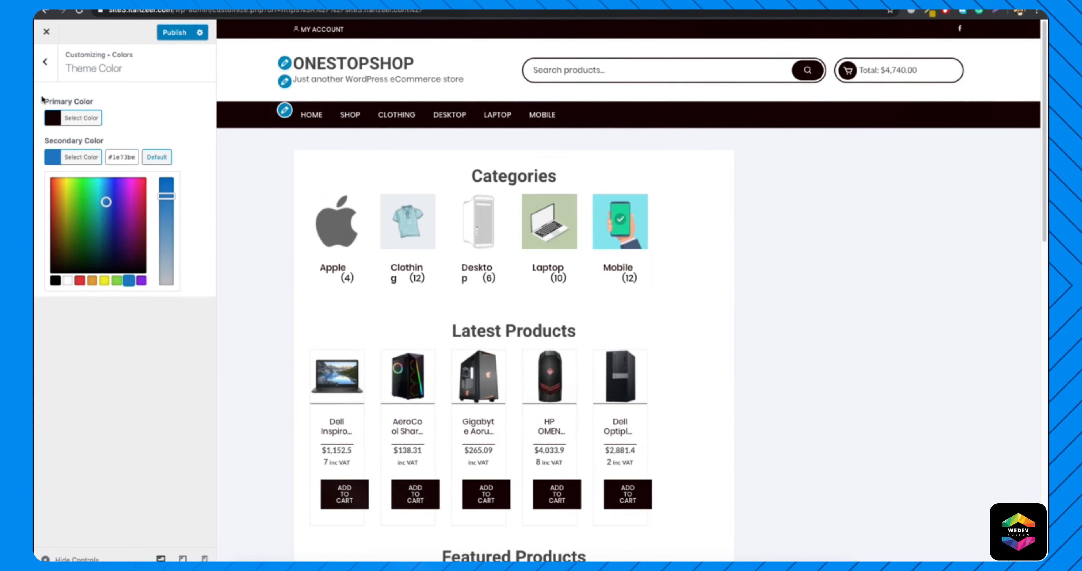
{"action": "left_click", "coordinate": [46, 62]}
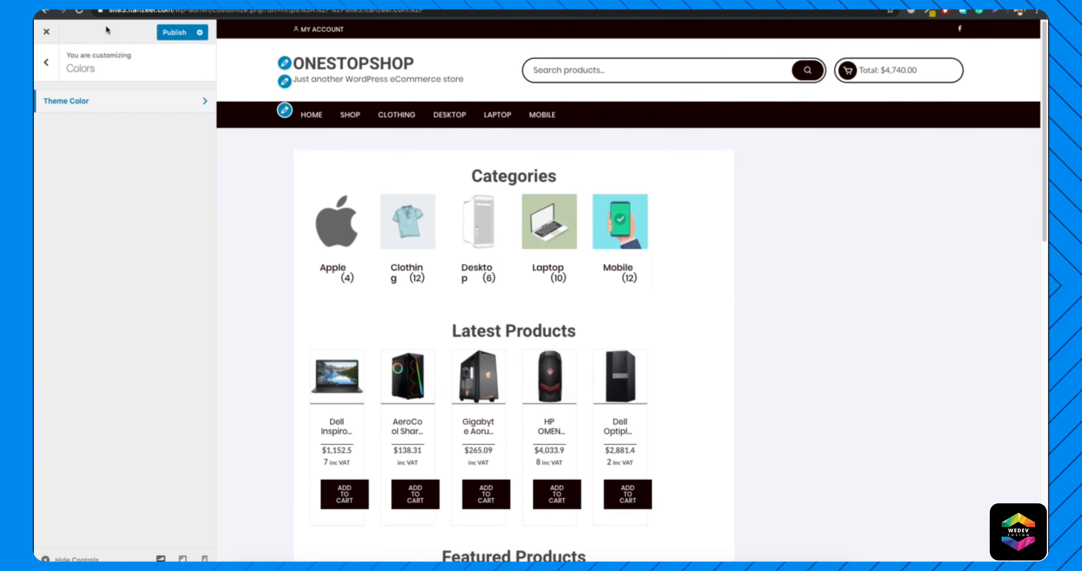
{"action": "left_click", "coordinate": [46, 62]}
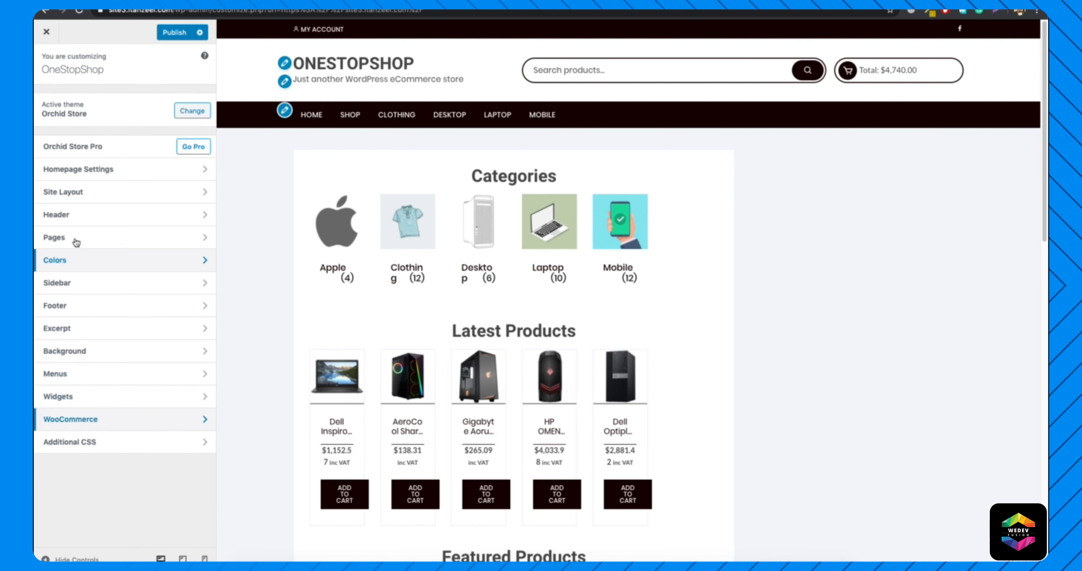
Examine the Header options, including the Mini Cart display setting.
{"action": "left_click", "coordinate": [84, 214]}
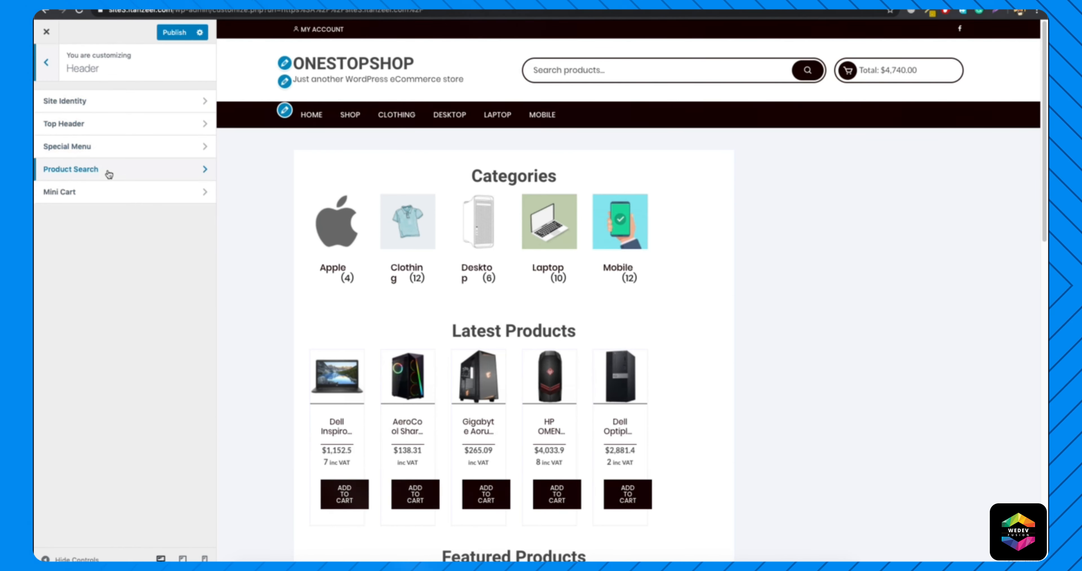
{"action": "left_click", "coordinate": [96, 194]}
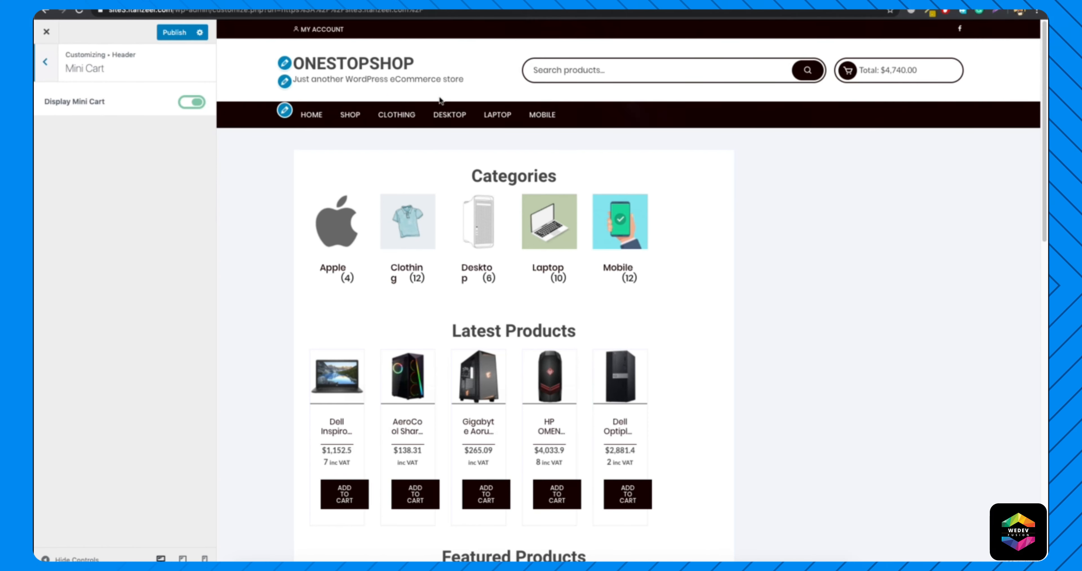
{"action": "left_click", "coordinate": [43, 64]}
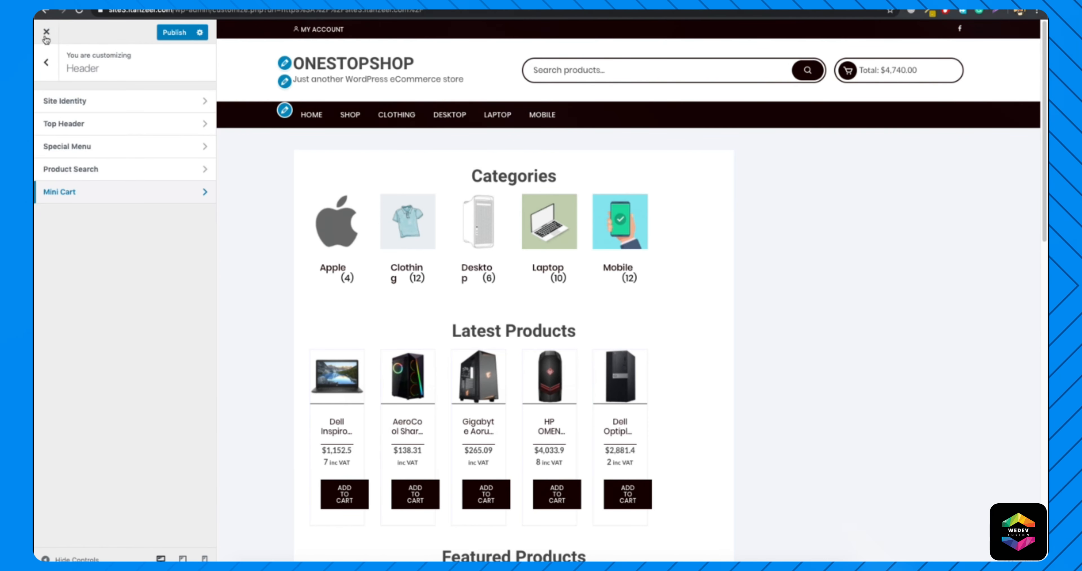
Publish the customizer changes and load the live home page at the site's root address.
{"action": "left_click", "coordinate": [169, 35]}
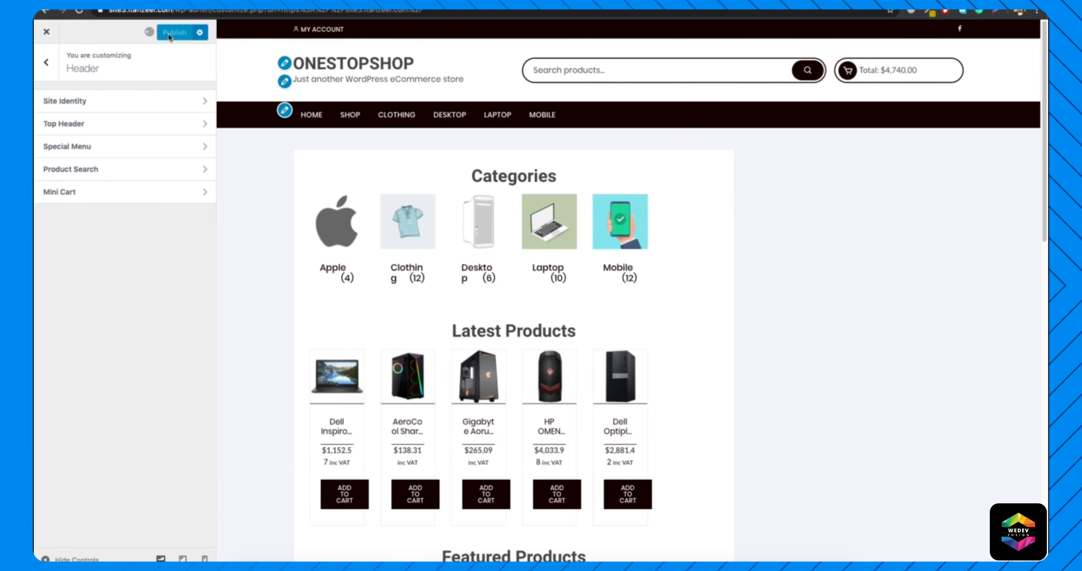
{"action": "left_click_drag", "start_coordinate": [176, 12], "coordinate": [470, 21]}
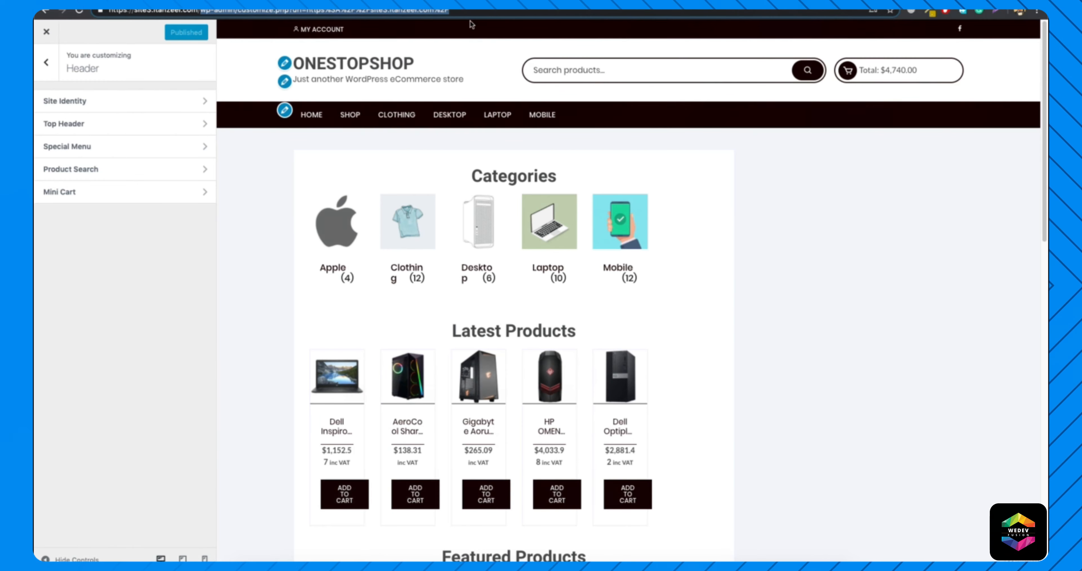
{"action": "key", "text": "BackSpace"}
{"action": "key", "text": "Return"}
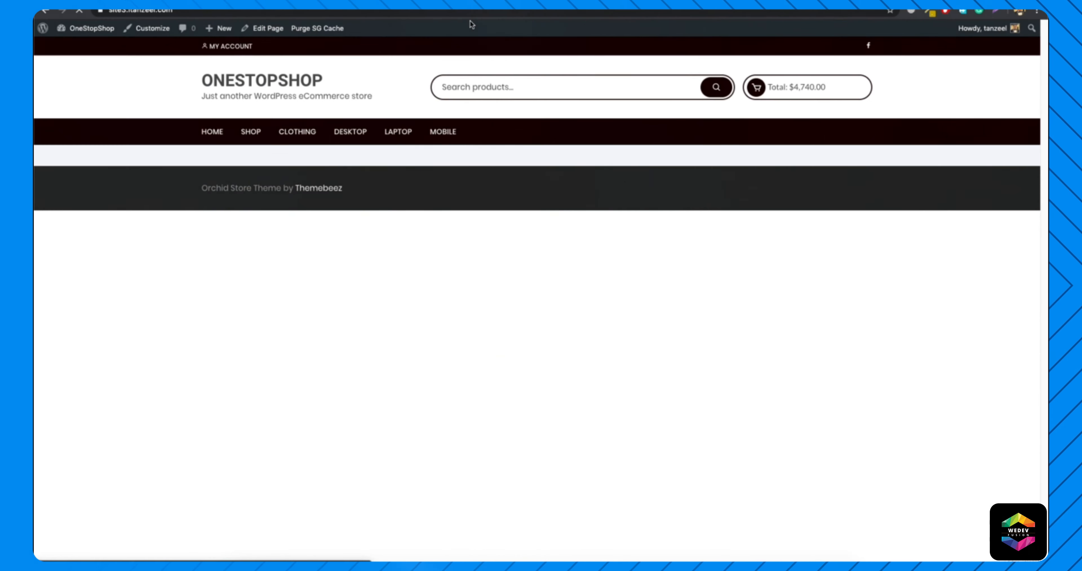
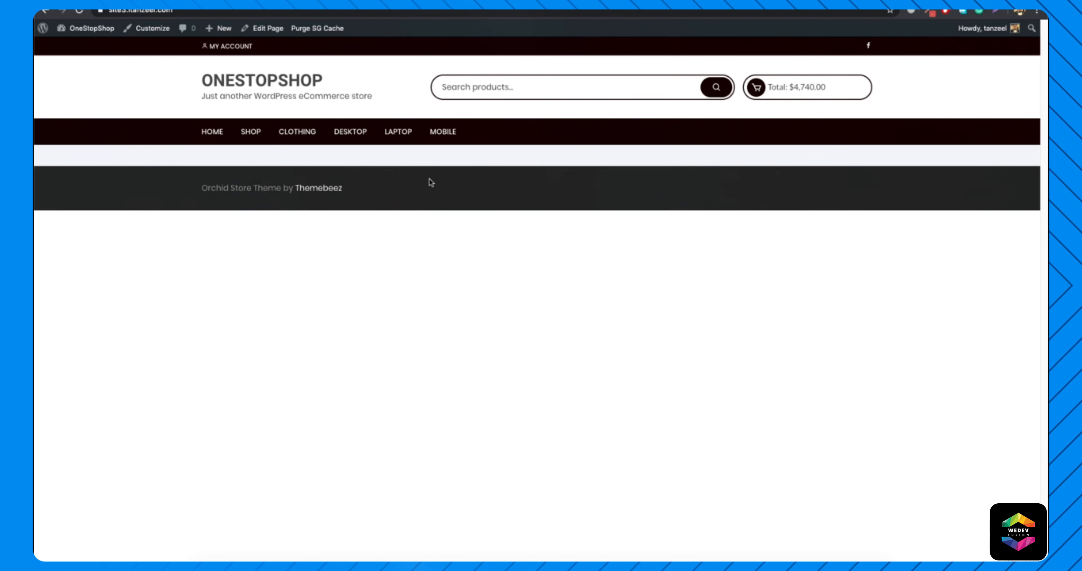
Install and activate the recommended Elementor Page Builder plugin, close its welcome screen and return to the admin dashboard.
{"action": "mouse_move", "coordinate": [79, 36]}
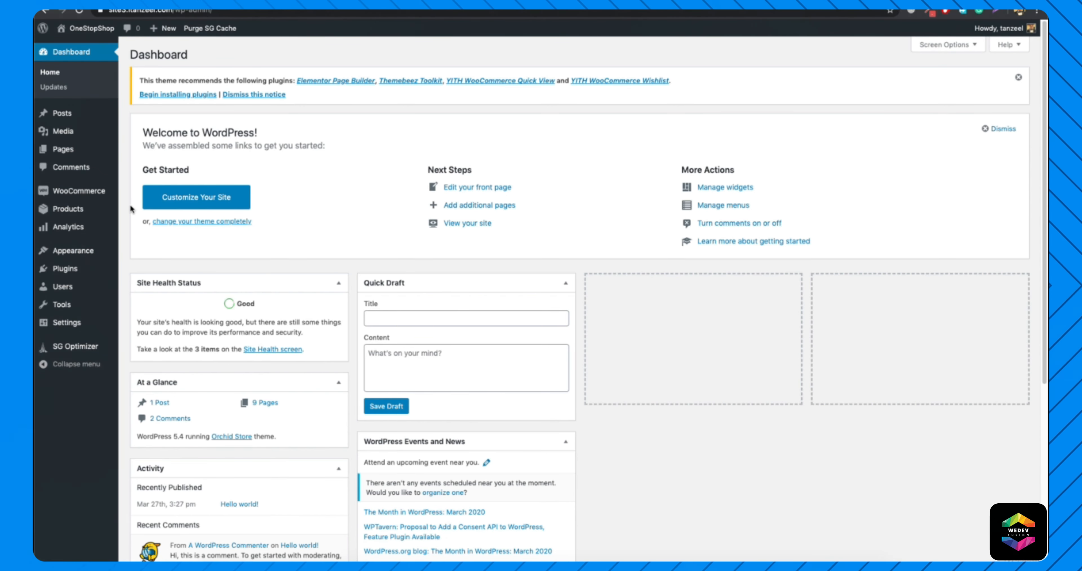
{"action": "left_click", "coordinate": [344, 83]}
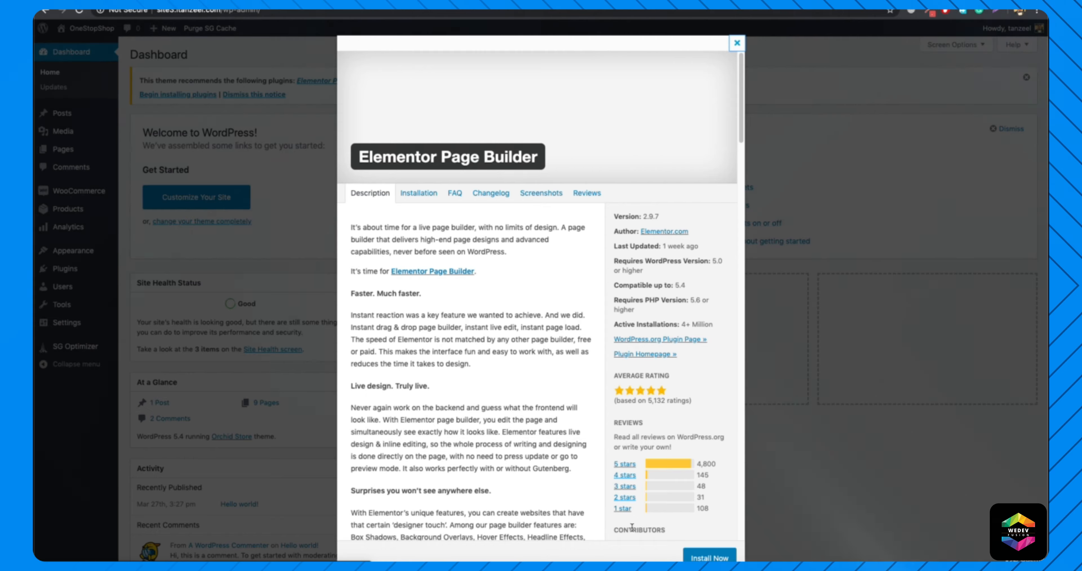
{"action": "left_click", "coordinate": [713, 559]}
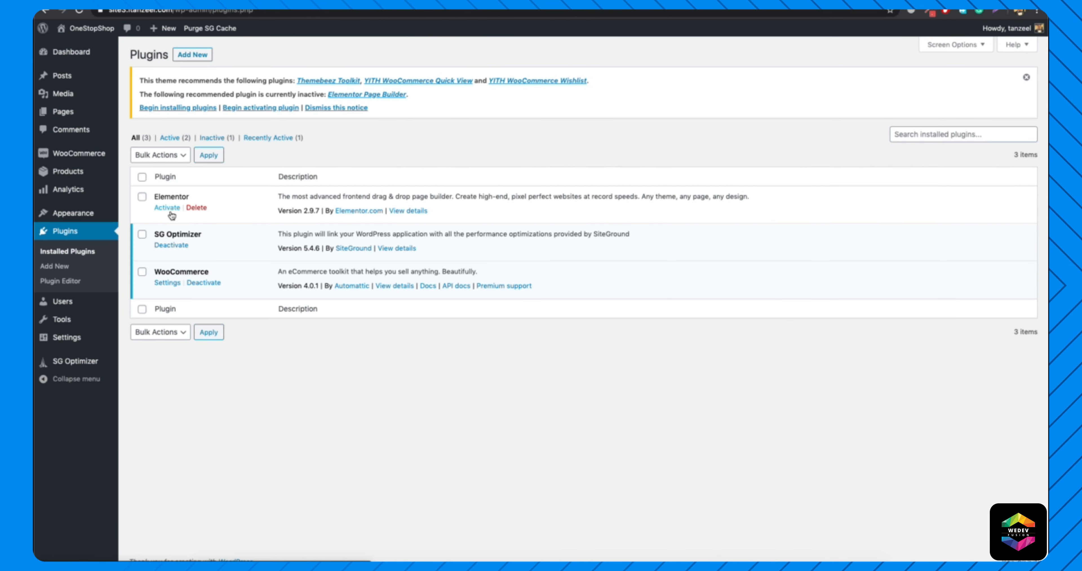
{"action": "left_click", "coordinate": [168, 208]}
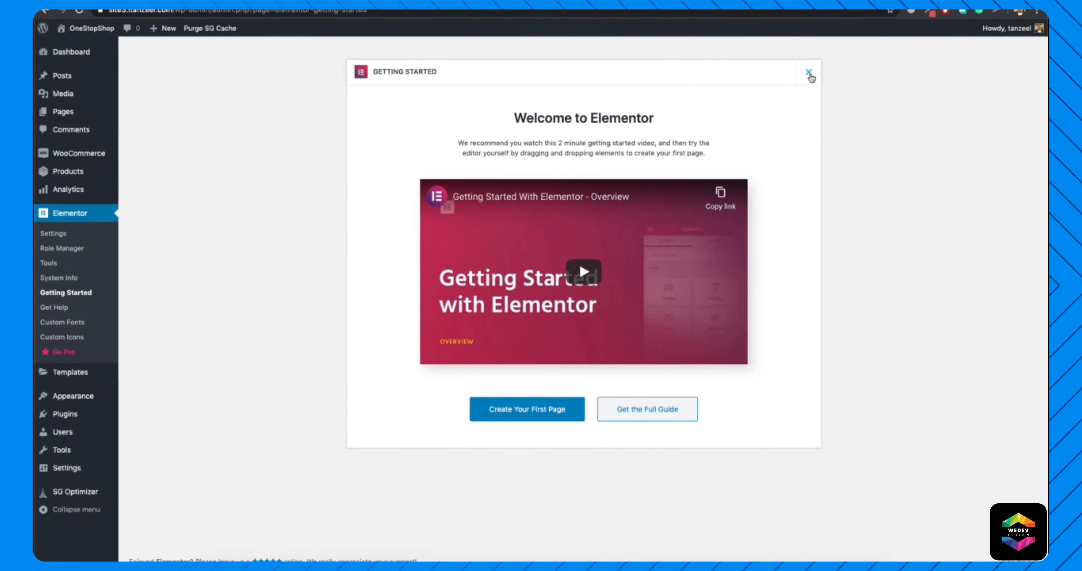
{"action": "left_click", "coordinate": [70, 48]}
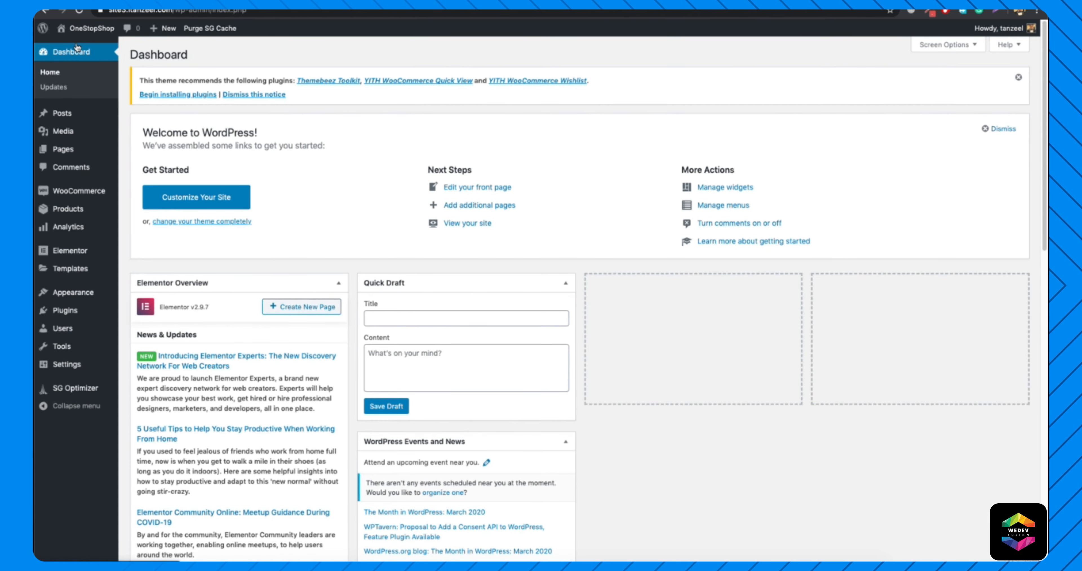
Open the Home page for editing from the live site, set its template to Elementor Full Width and launch the Elementor editor.
{"action": "left_click", "coordinate": [72, 46]}
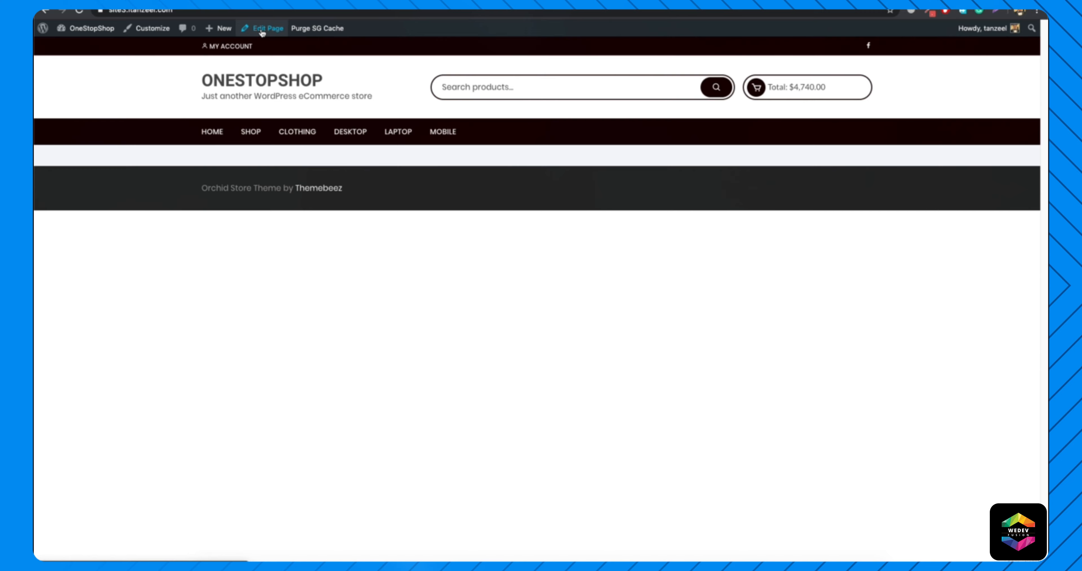
{"action": "left_click", "coordinate": [262, 34]}
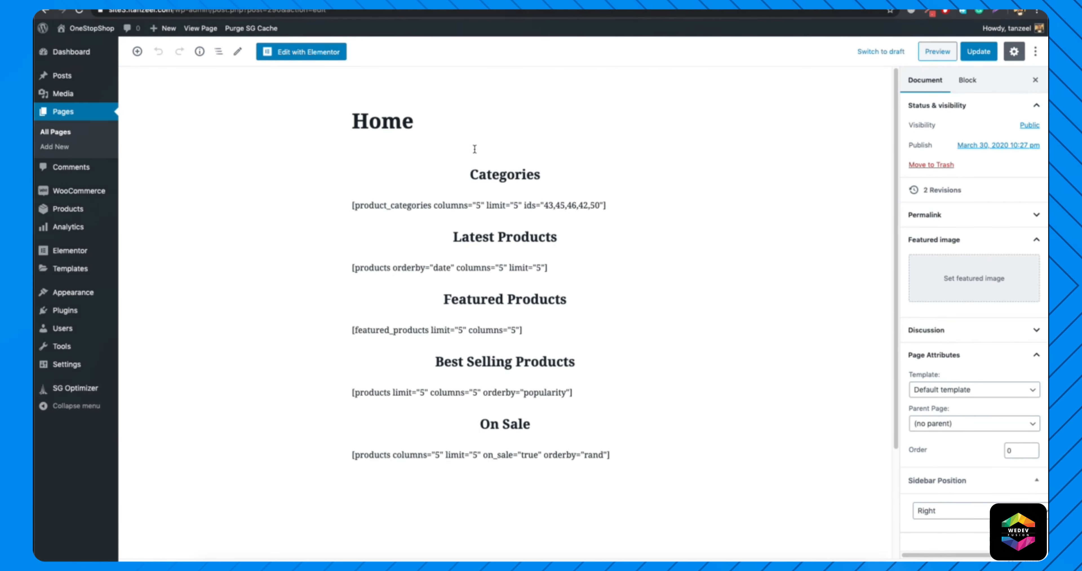
{"action": "left_click", "coordinate": [997, 390]}
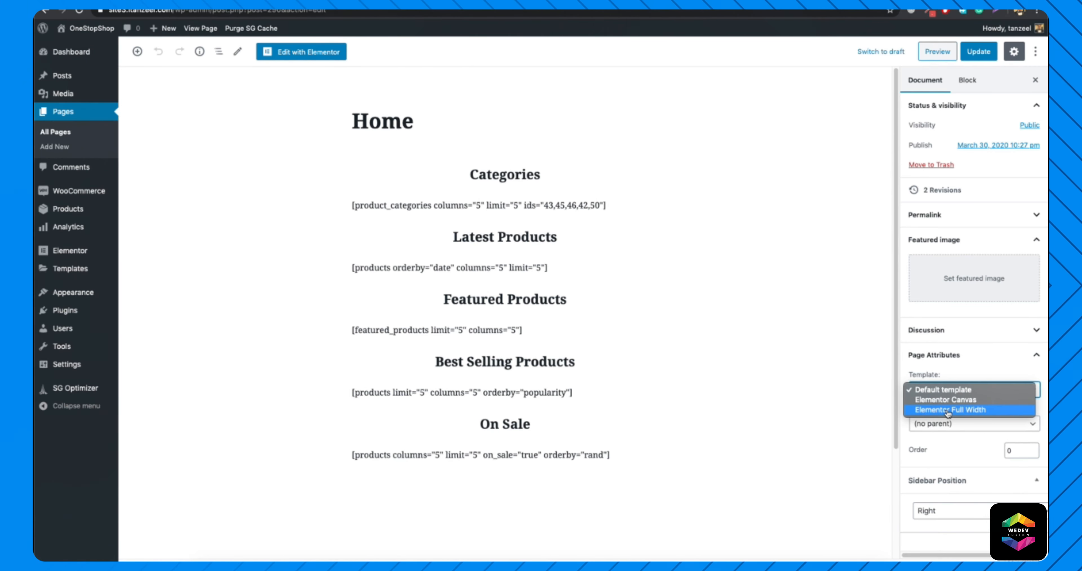
{"action": "left_click", "coordinate": [949, 410]}
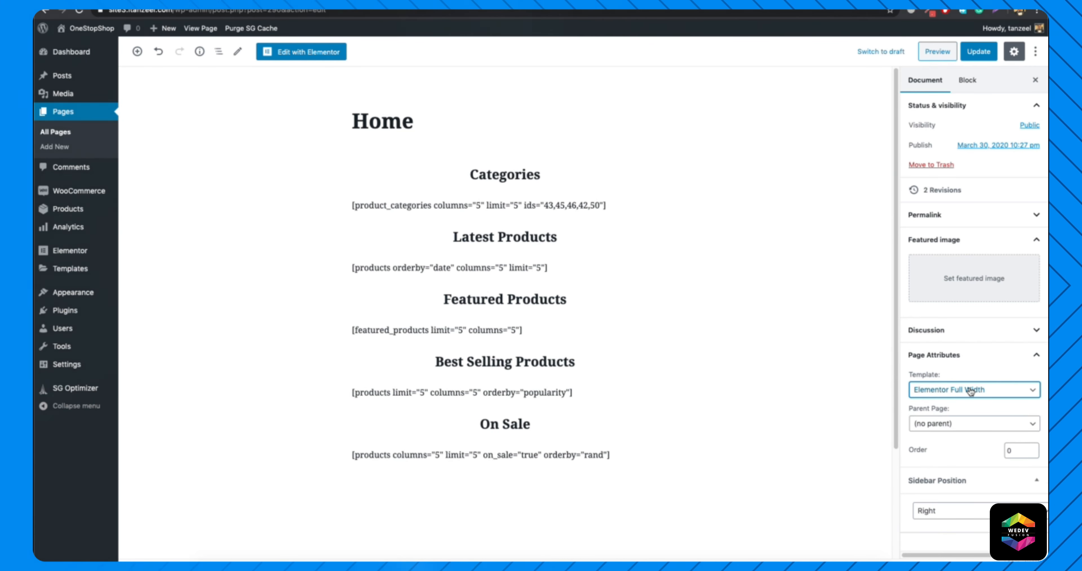
{"action": "left_click", "coordinate": [317, 57]}
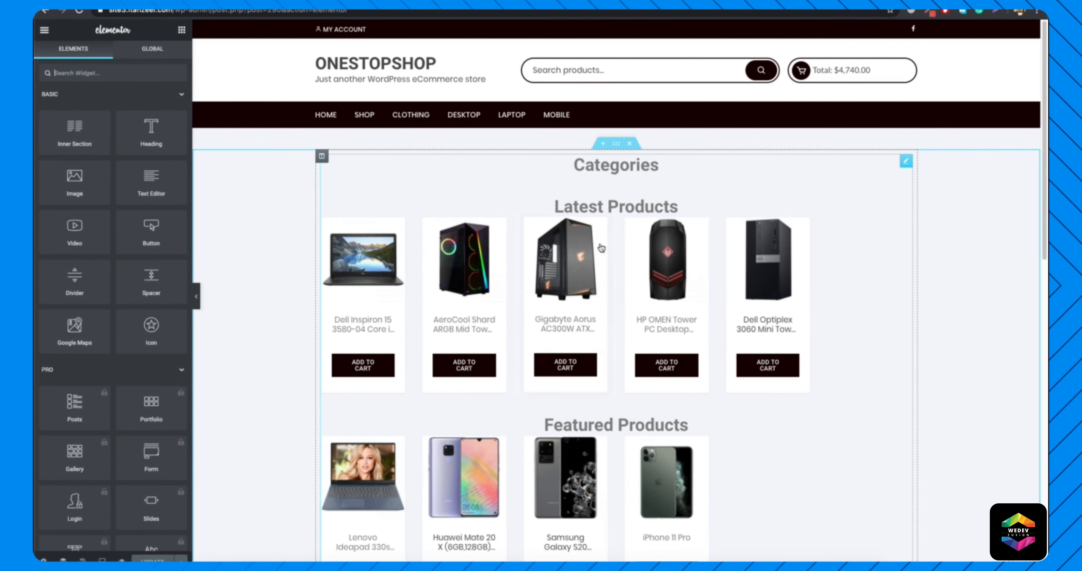
Add a single-column section to the Home page and move it above the Categories content.
{"action": "left_click", "coordinate": [602, 247]}
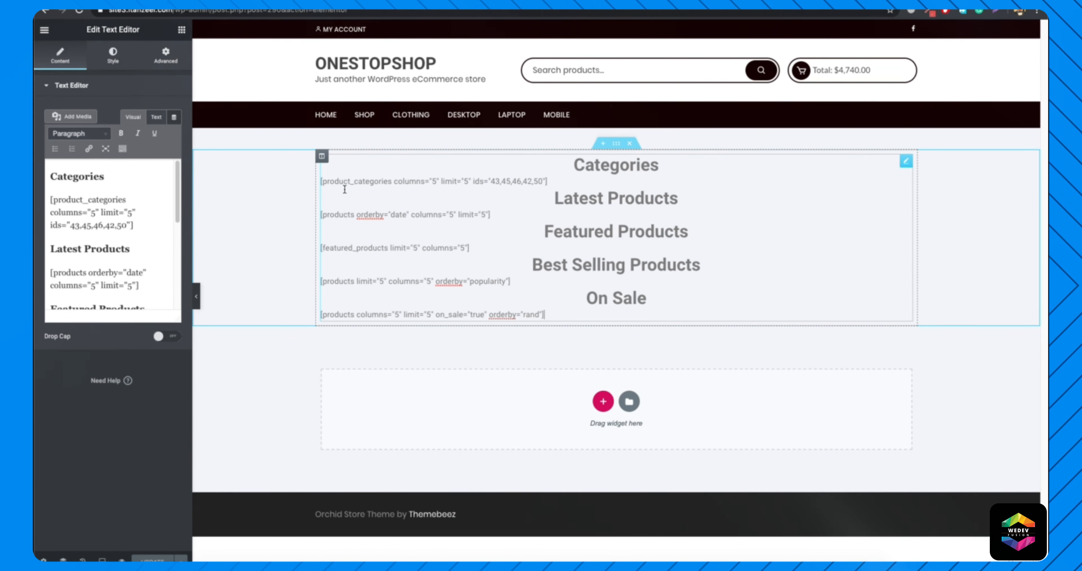
{"action": "left_click", "coordinate": [987, 386]}
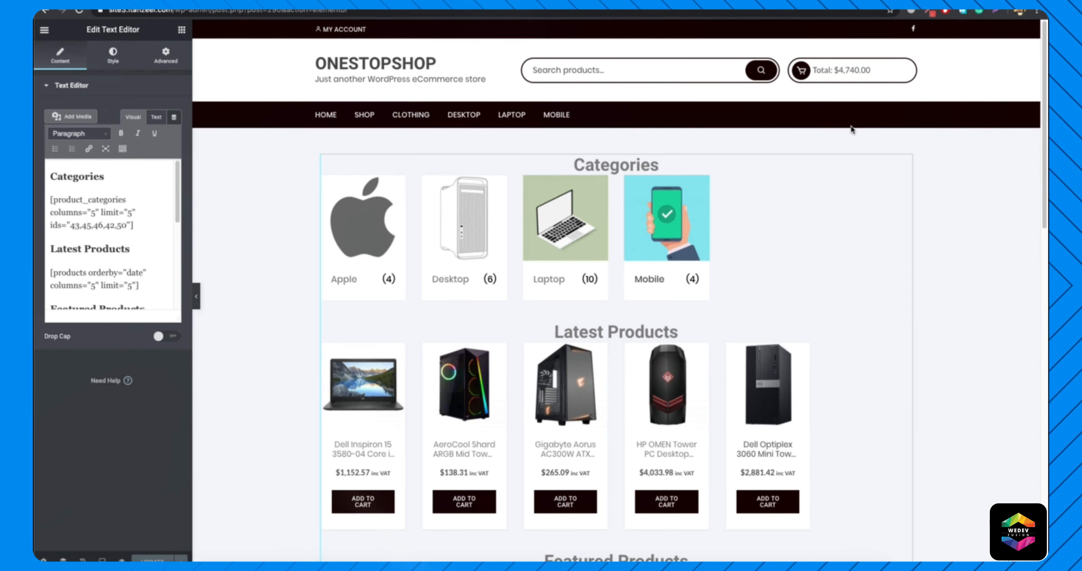
{"action": "scroll", "coordinate": [310, 147], "scroll_direction": "down", "scroll_amount": 20}
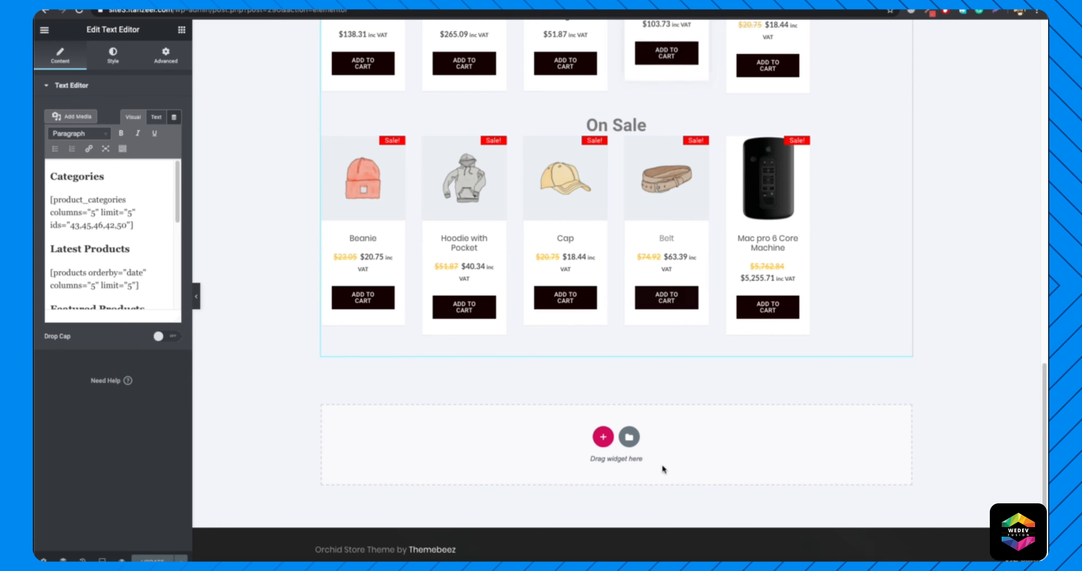
{"action": "left_click", "coordinate": [602, 438]}
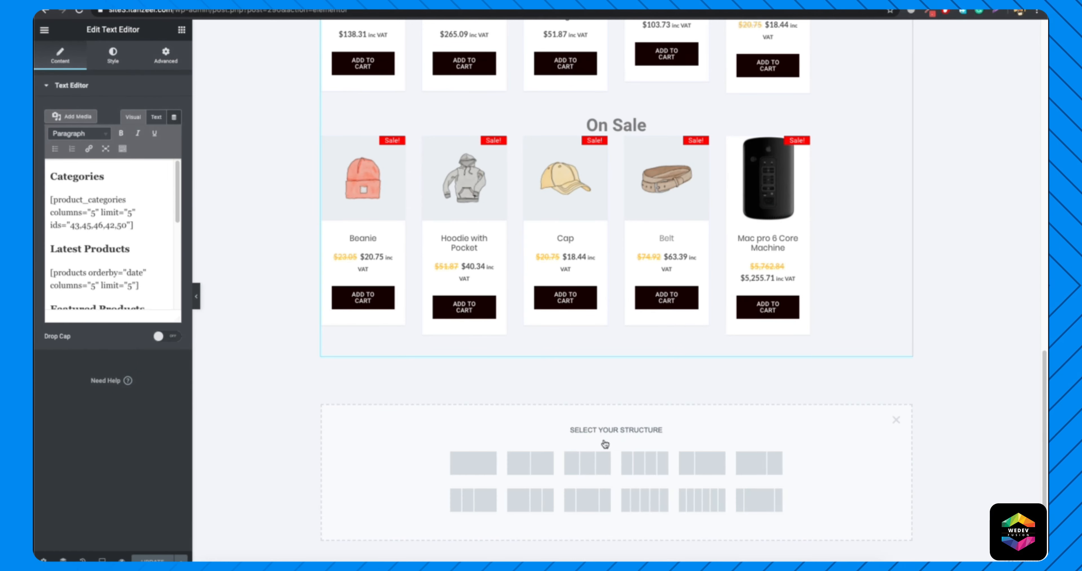
{"action": "left_click", "coordinate": [474, 464]}
{"action": "left_click_drag", "start_coordinate": [616, 355], "coordinate": [603, 156]}
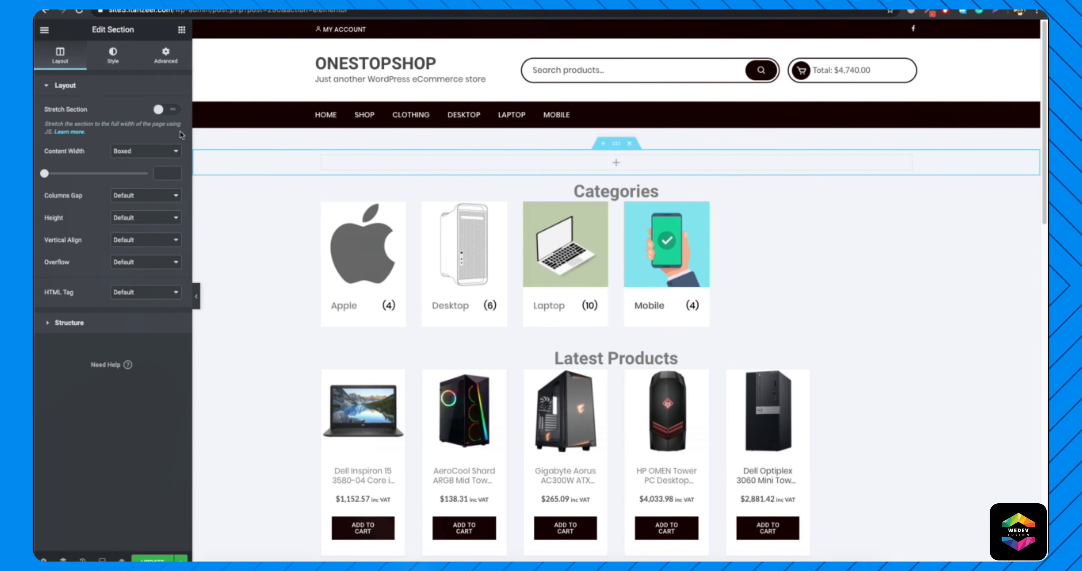
Set the new section's background to the media library photo of a desk with a monitor and potted plant.
{"action": "left_click", "coordinate": [112, 55]}
{"action": "left_click", "coordinate": [127, 168]}
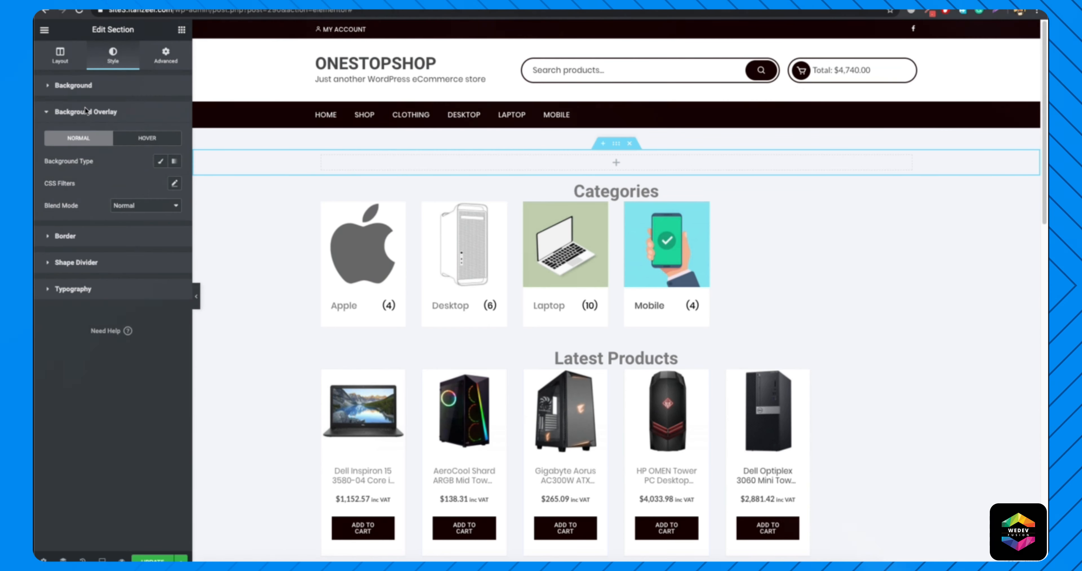
{"action": "left_click", "coordinate": [121, 86]}
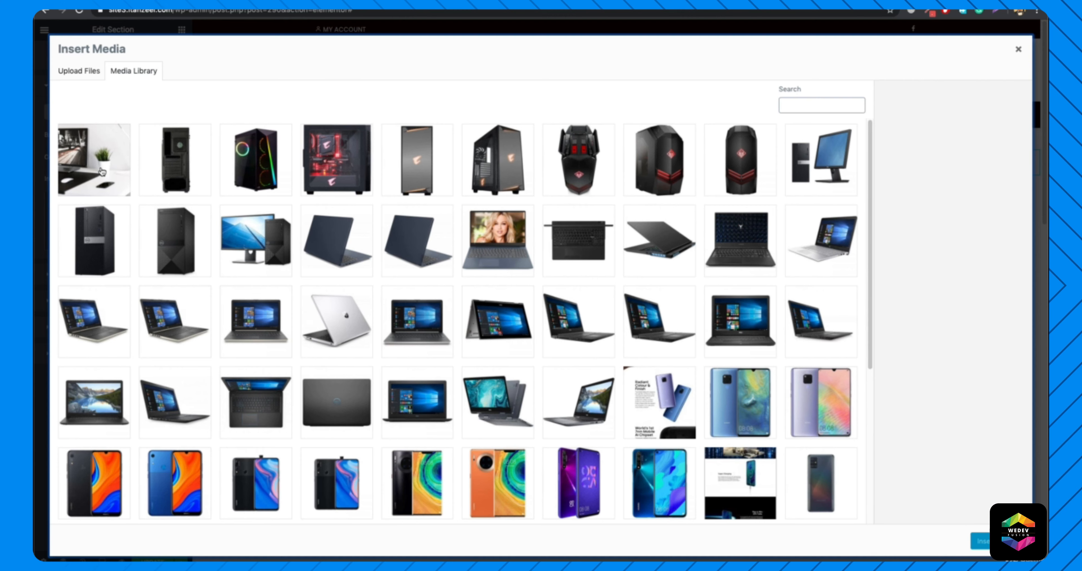
{"action": "left_click", "coordinate": [102, 172]}
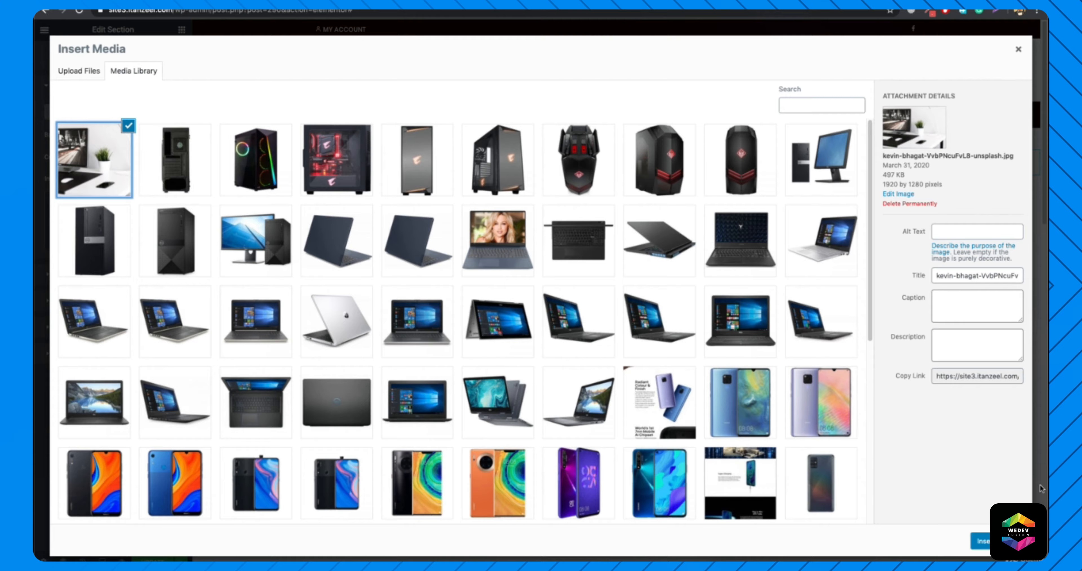
{"action": "left_click", "coordinate": [981, 540]}
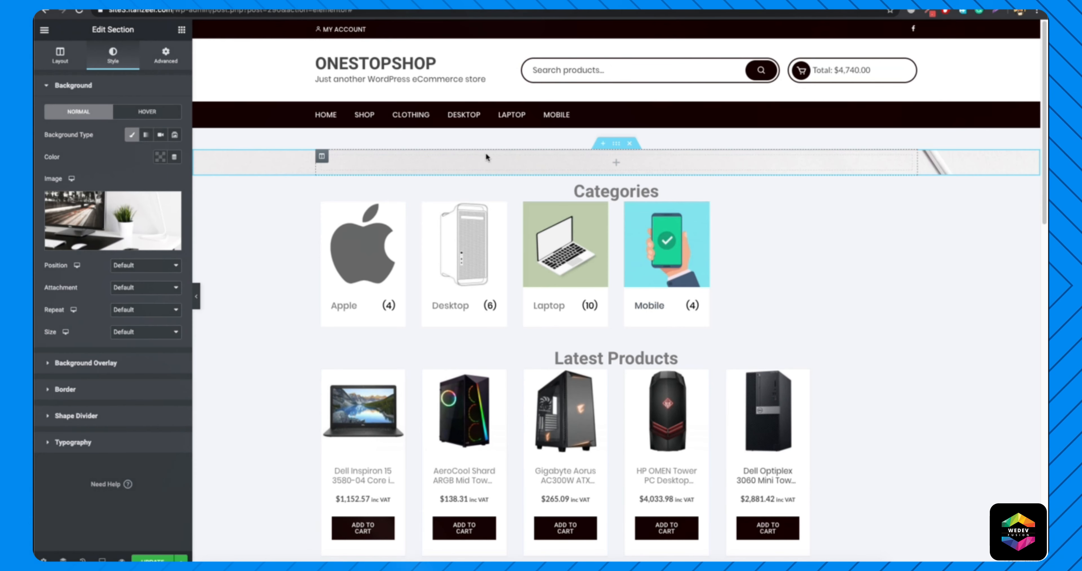
Set the section's height to Min Height and raise it above 400 px so the monitor and whole plant show.
{"action": "left_click", "coordinate": [61, 54]}
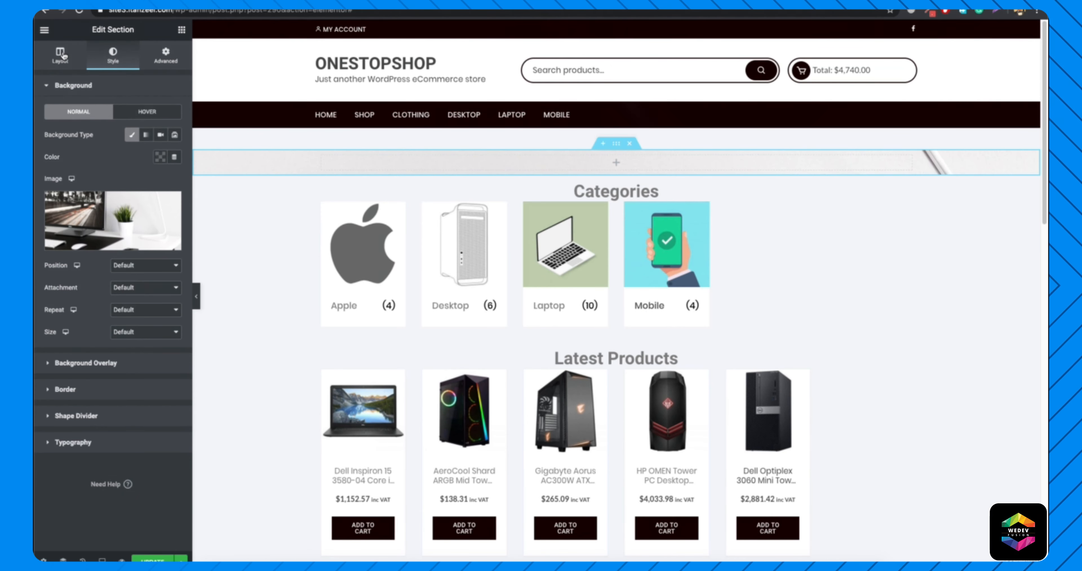
{"action": "left_click", "coordinate": [129, 218]}
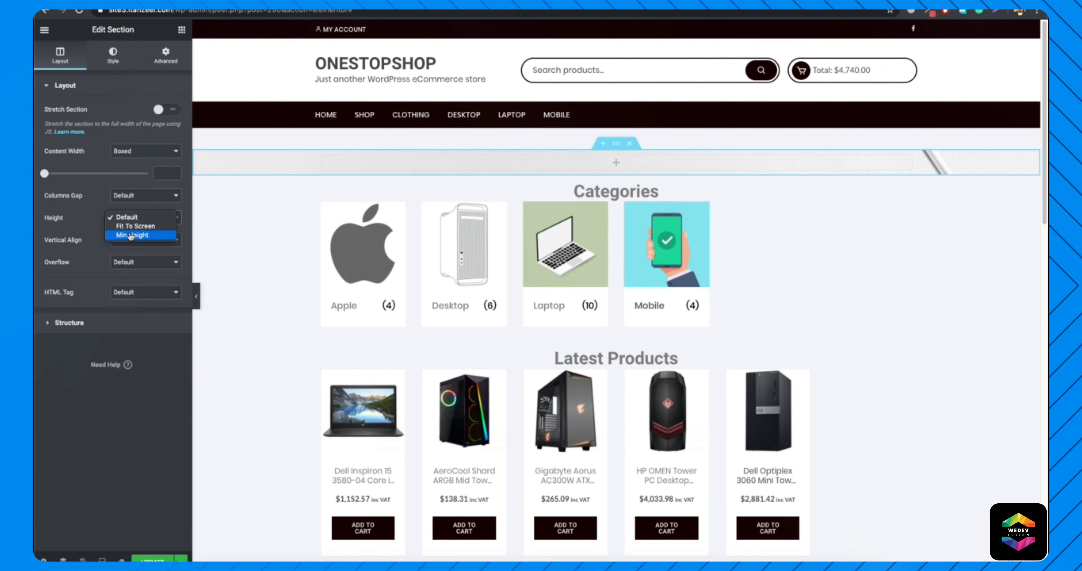
{"action": "left_click", "coordinate": [131, 238]}
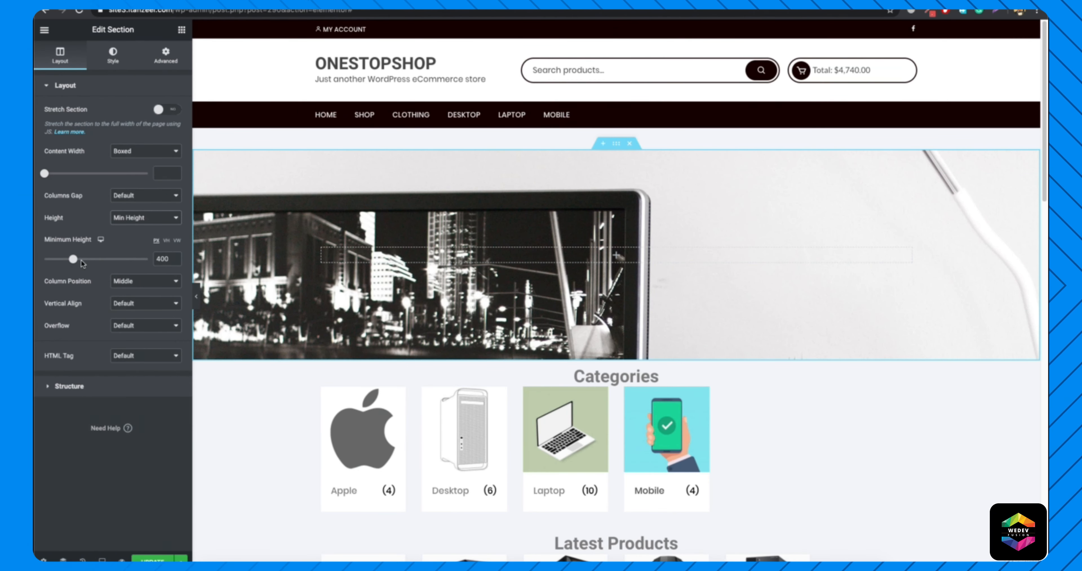
{"action": "left_click_drag", "start_coordinate": [73, 259], "coordinate": [85, 259]}
Give the section a classic background overlay in black to darken the photo.
{"action": "left_click", "coordinate": [113, 54]}
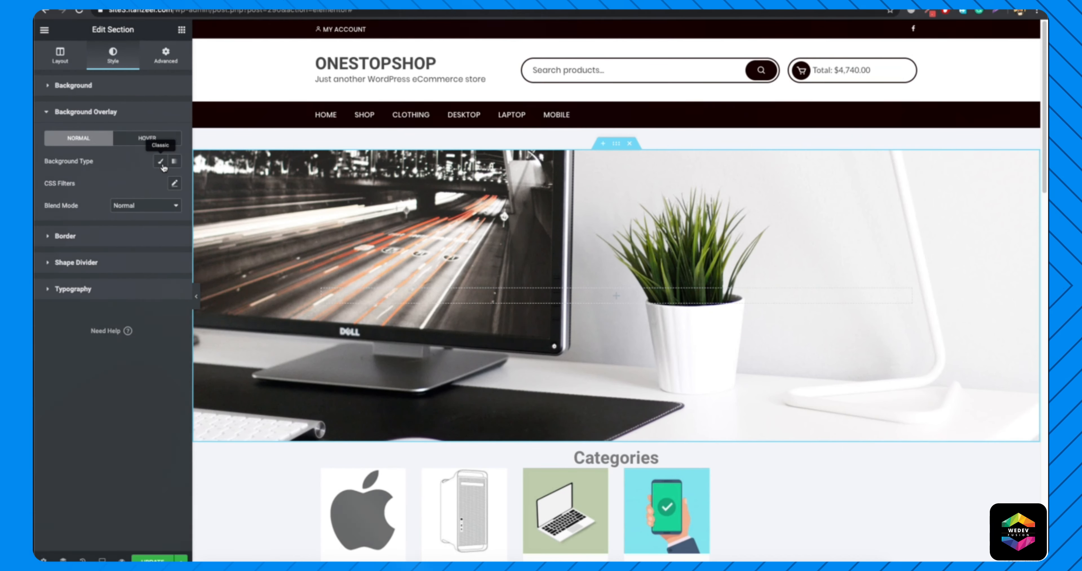
{"action": "left_click", "coordinate": [161, 162]}
{"action": "left_click", "coordinate": [159, 183]}
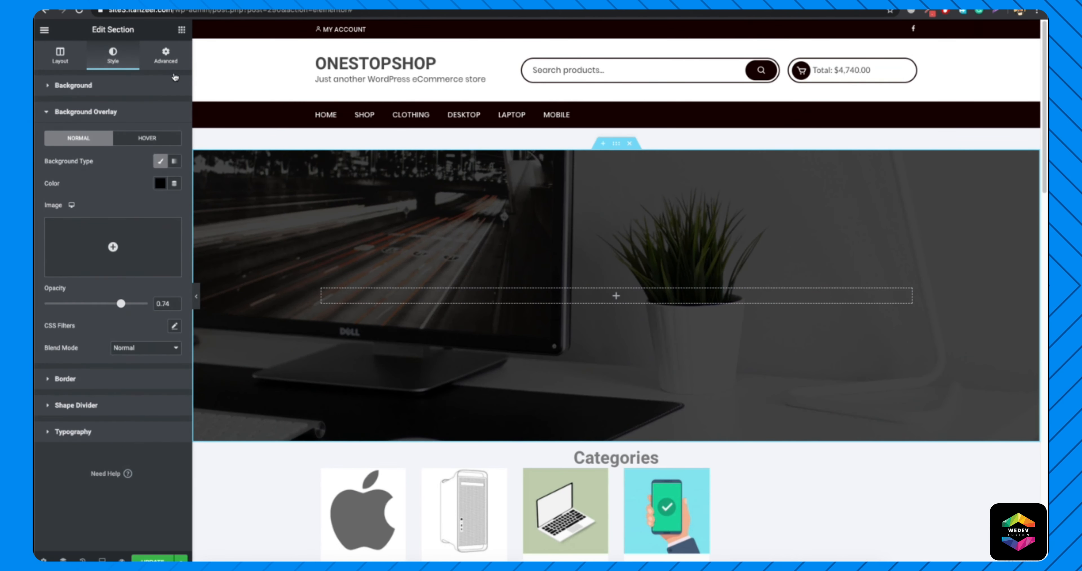
Add a heading reading "Welcome to Our Online Store" to the banner section, centered, in white at 55 px.
{"action": "left_click", "coordinate": [182, 29]}
{"action": "left_click_drag", "start_coordinate": [151, 134], "coordinate": [642, 299]}
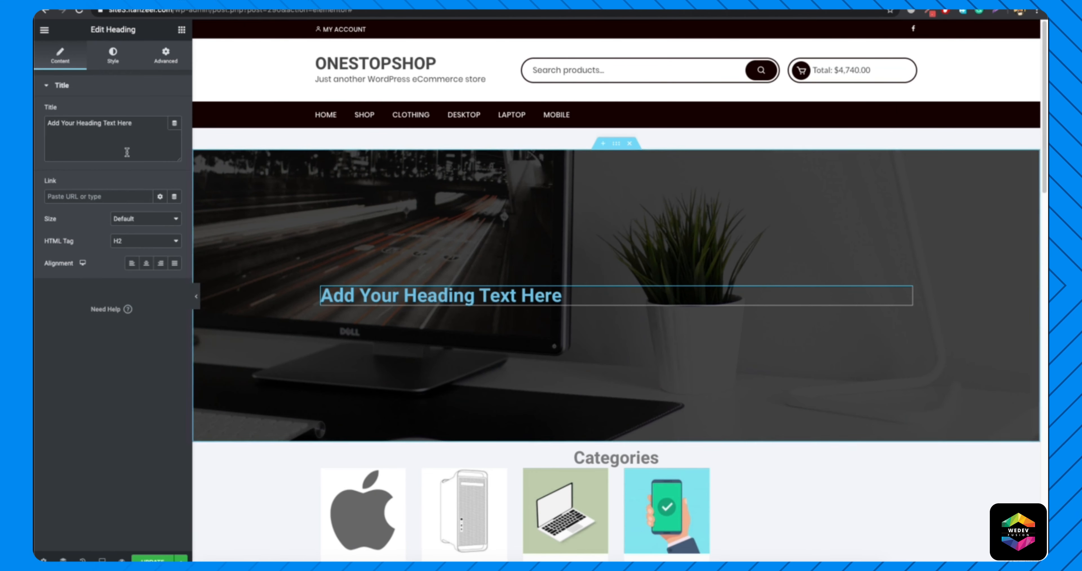
{"action": "triple_click", "coordinate": [114, 135]}
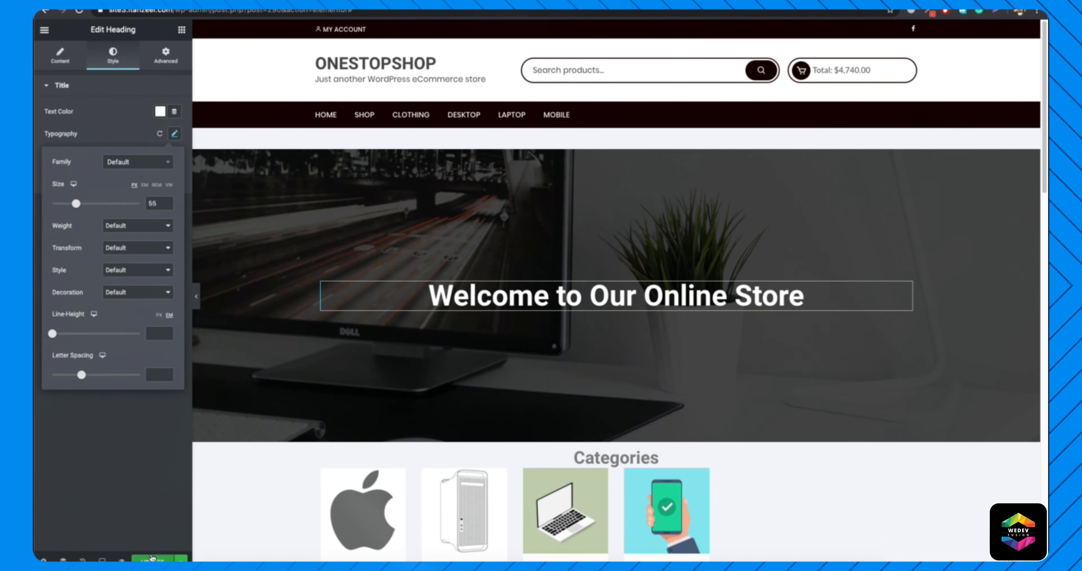
Update the Home page in Elementor and load the live home page at the site's root address.
{"action": "left_click", "coordinate": [152, 558]}
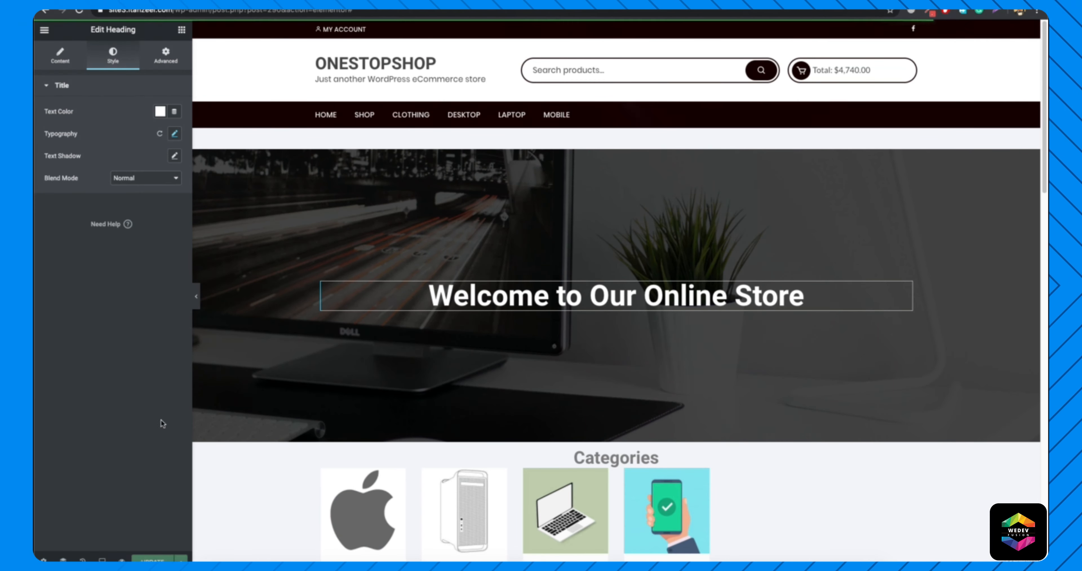
{"action": "left_click_drag", "start_coordinate": [353, 10], "coordinate": [177, 13]}
{"action": "key", "text": "BackSpace"}
{"action": "key", "text": "Return"}
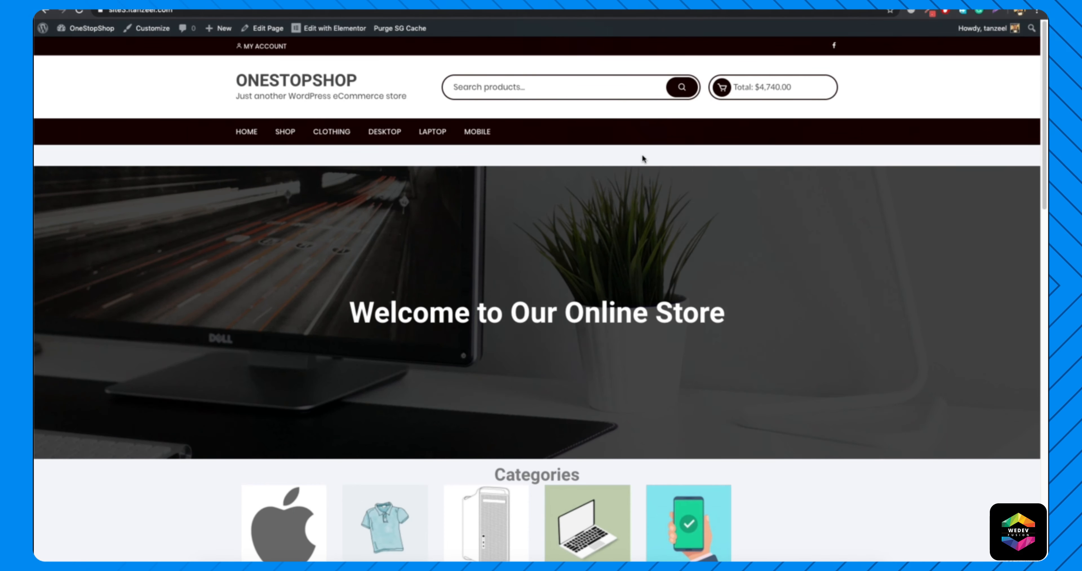
{"action": "left_click", "coordinate": [154, 33]}
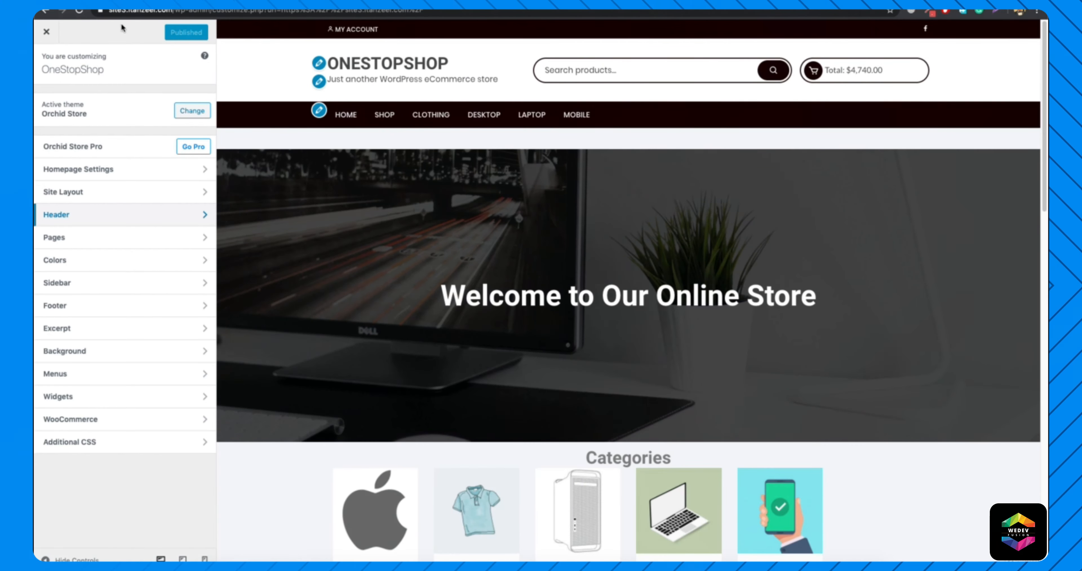
{"action": "left_click", "coordinate": [46, 31]}
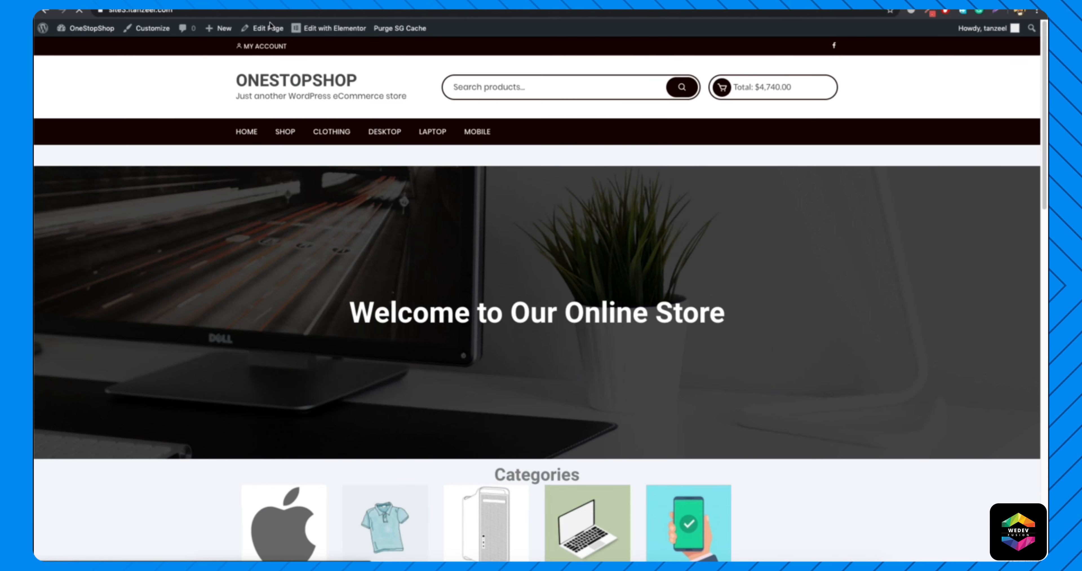
Reopen the Home page in Elementor and set the banner section's unlinked margins to -100 px top and 0 bottom.
{"action": "left_click", "coordinate": [340, 29]}
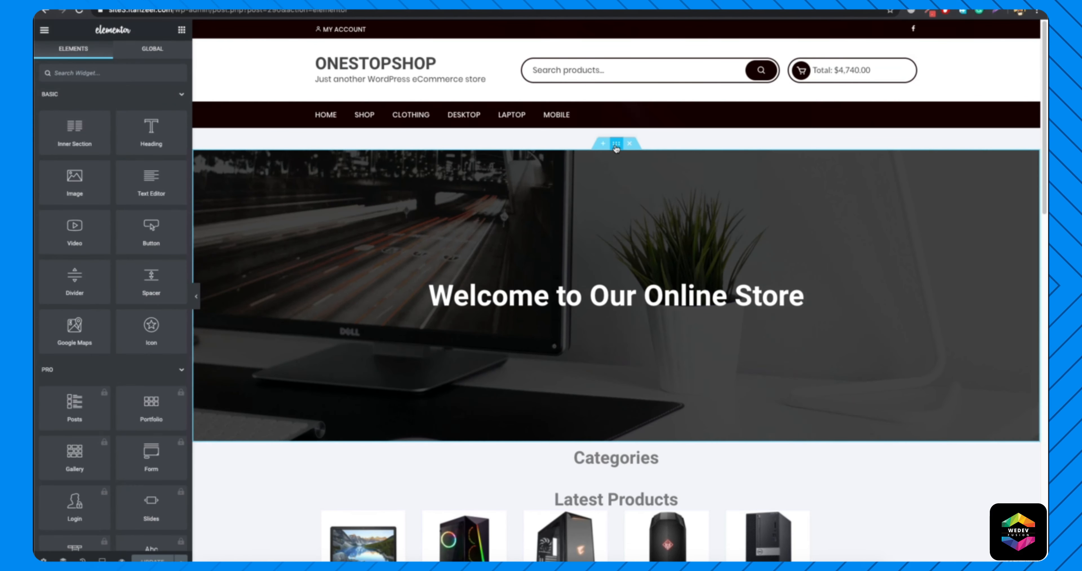
{"action": "left_click", "coordinate": [616, 143]}
{"action": "left_click", "coordinate": [167, 54]}
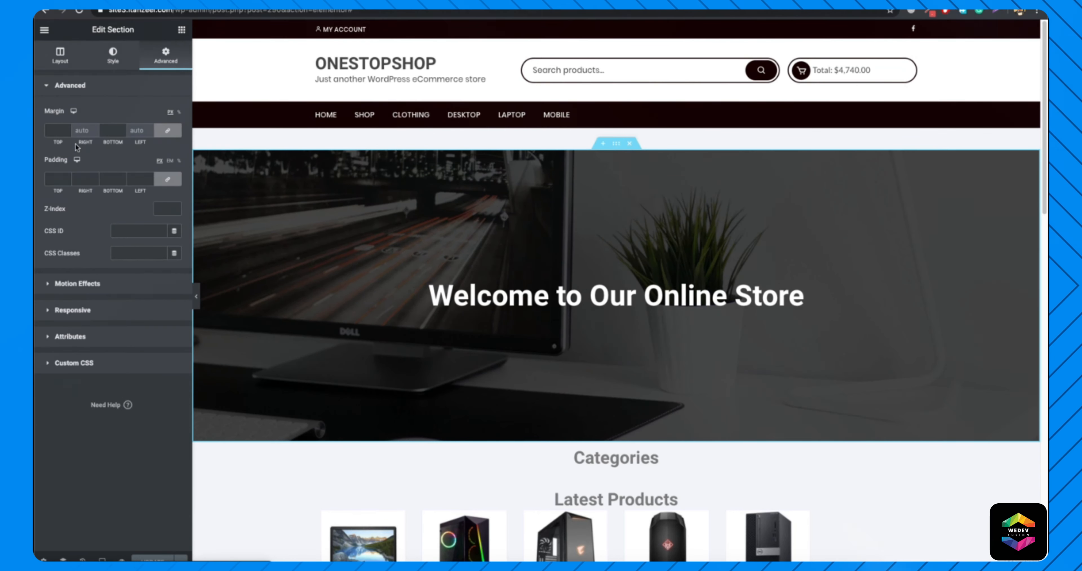
{"action": "left_click", "coordinate": [55, 131]}
{"action": "type", "text": "0"}
{"action": "left_click", "coordinate": [167, 130]}
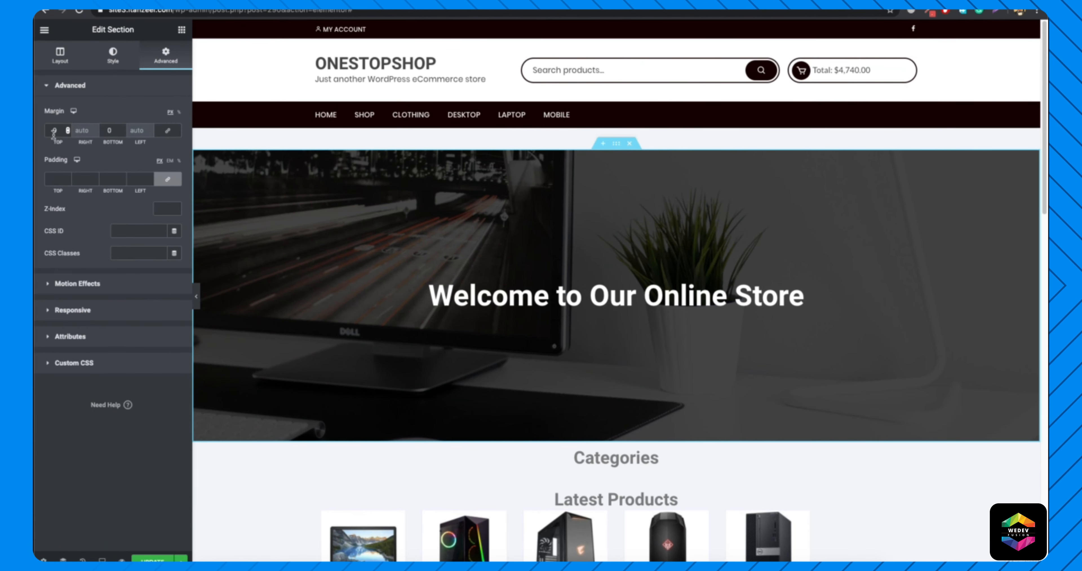
{"action": "key", "text": "Left"}
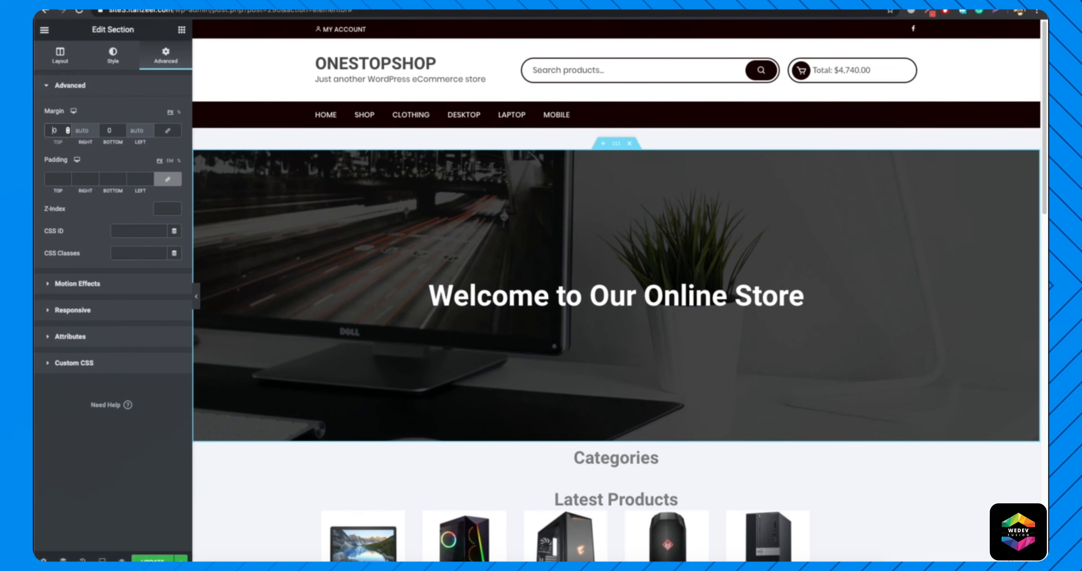
{"action": "type", "text": "-100"}
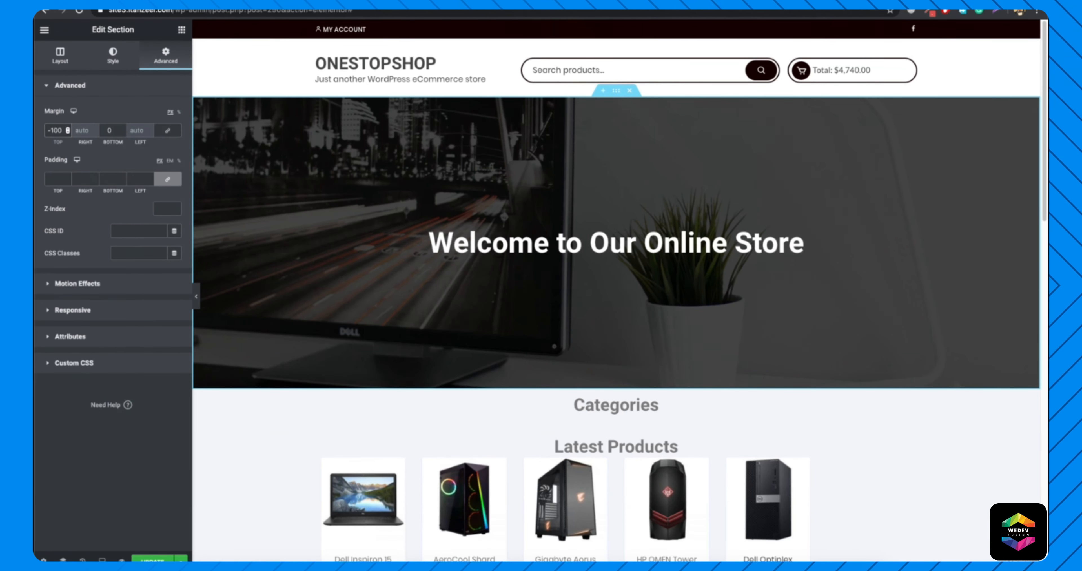
Set the banner section's top margin to -41 px and preview the banner with the editing panel collapsed.
{"action": "key", "text": "BackSpace"}
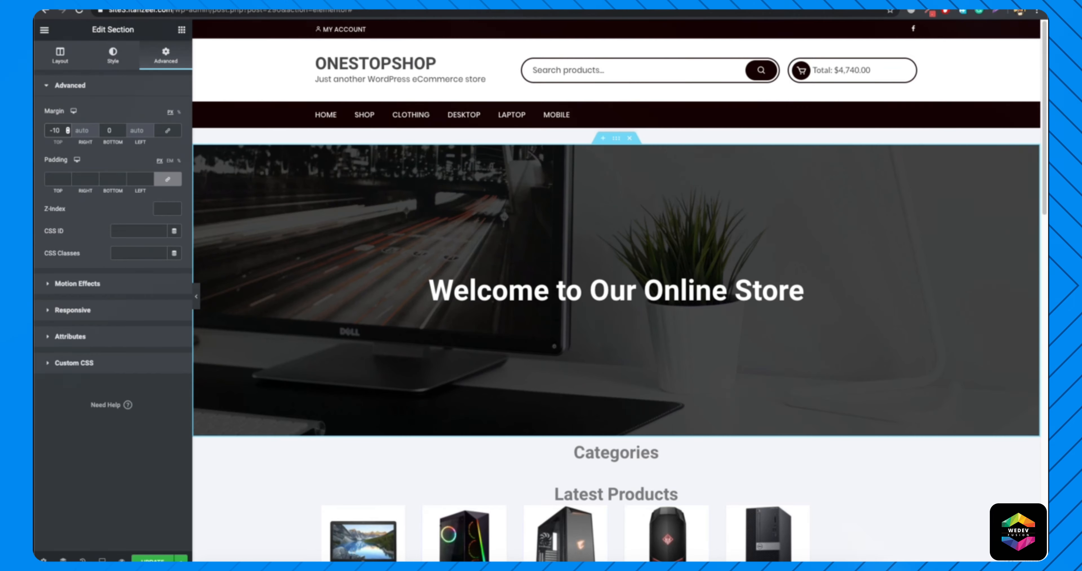
{"action": "key", "text": "BackSpace"}
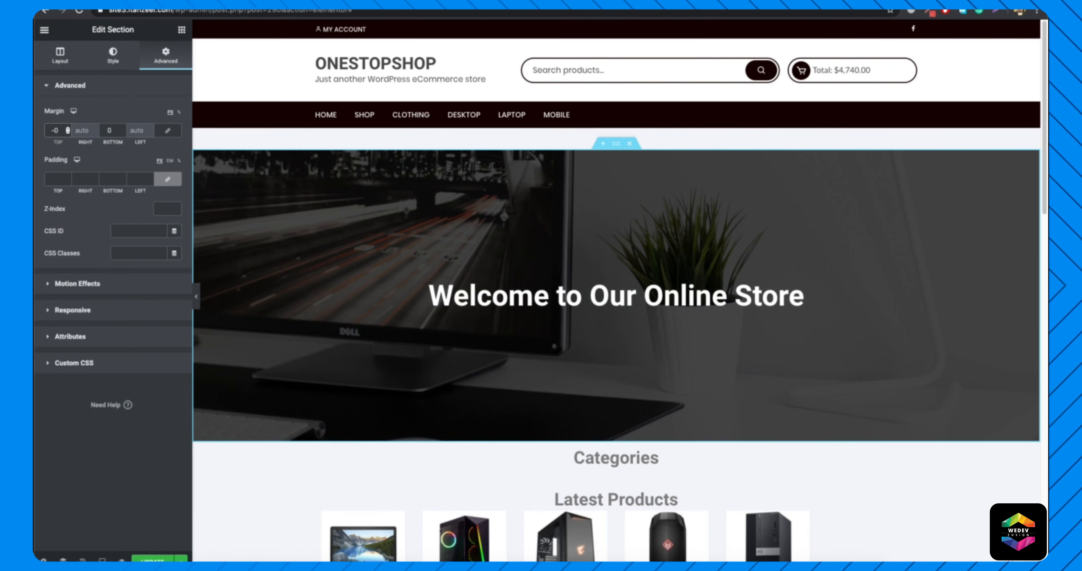
{"action": "type", "text": "5"}
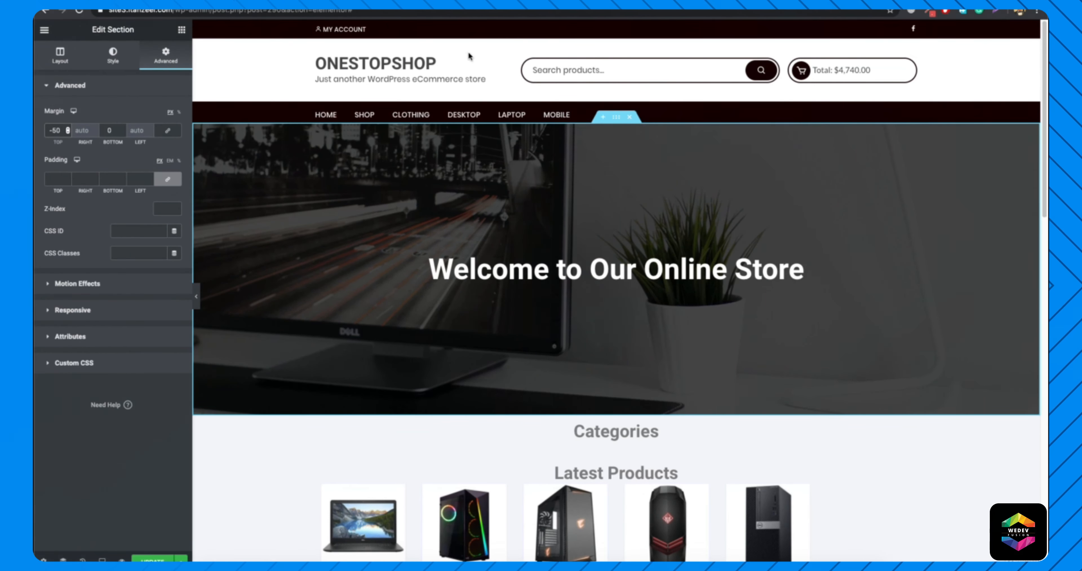
{"action": "key", "text": "Down"}
{"action": "key", "text": "Down"}
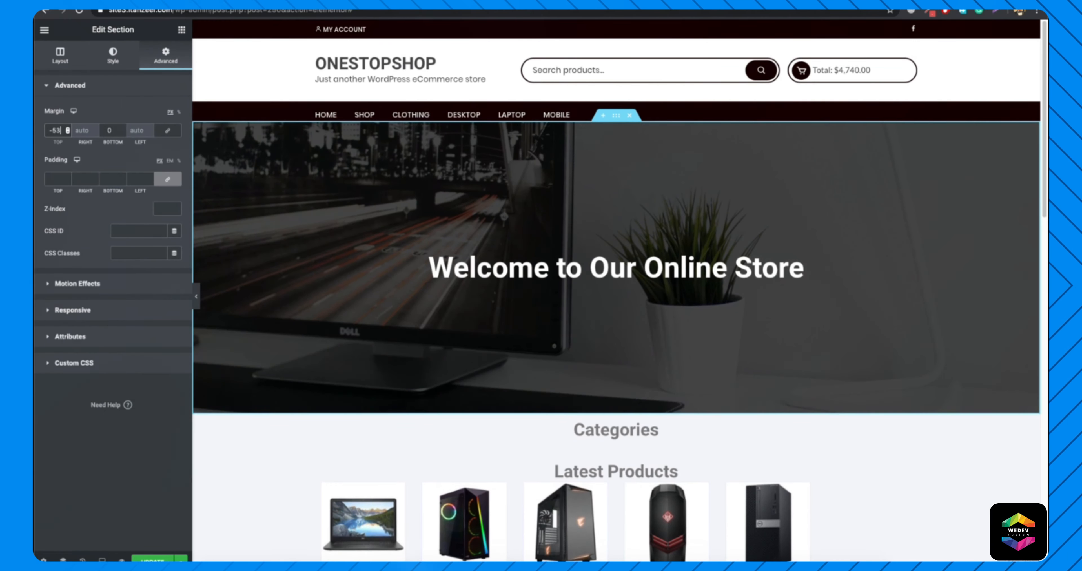
{"action": "key", "text": "Up"}
{"action": "key", "text": "Up"}
{"action": "key", "text": "Up"}
{"action": "key", "text": "Up"}
{"action": "key", "text": "Up"}
{"action": "key", "text": "Up"}
{"action": "key", "text": "Up"}
{"action": "key", "text": "Up"}
{"action": "key", "text": "Up"}
{"action": "key", "text": "Up"}
{"action": "key", "text": "Up"}
{"action": "key", "text": "Up"}
{"action": "key", "text": "Up"}
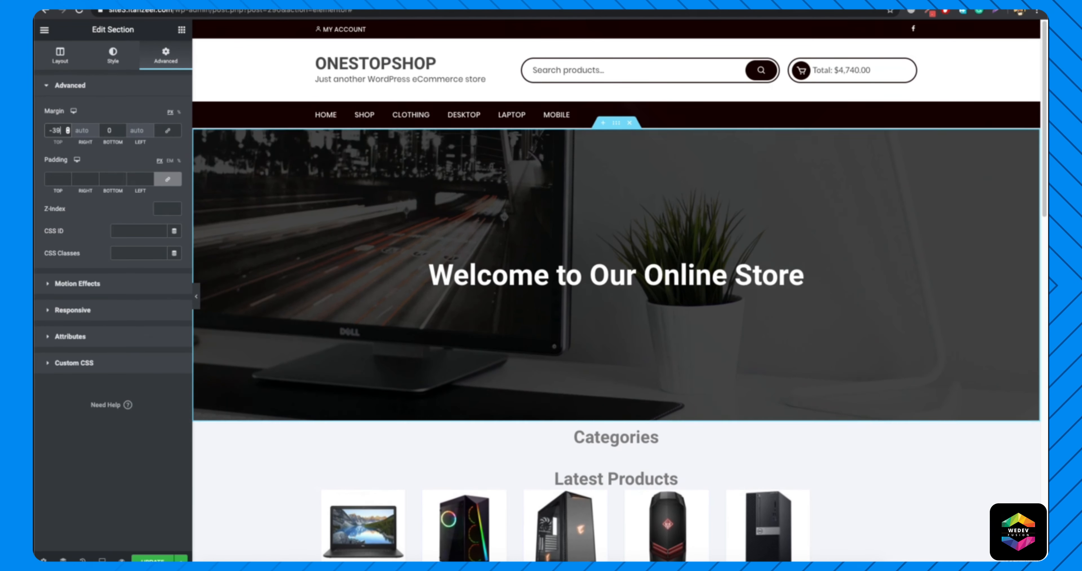
{"action": "key", "text": "Down"}
{"action": "key", "text": "Down"}
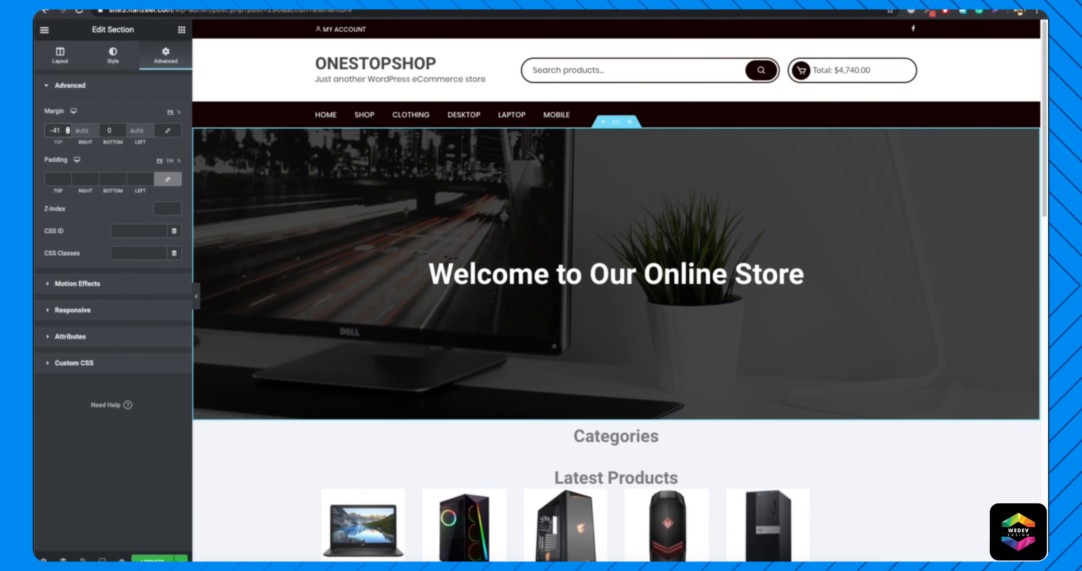
{"action": "left_click", "coordinate": [196, 296]}
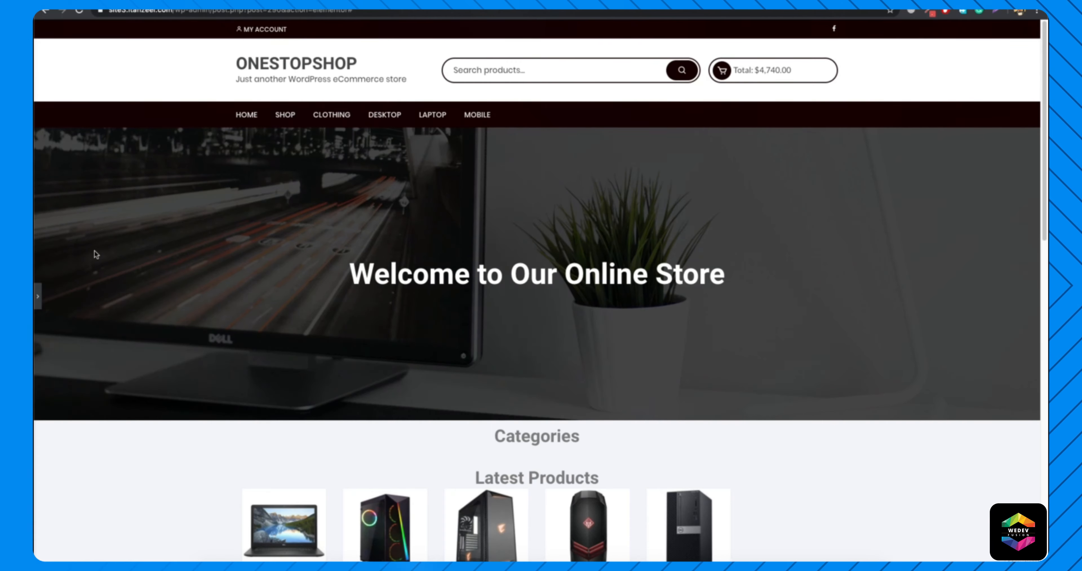
{"action": "left_click", "coordinate": [38, 297]}
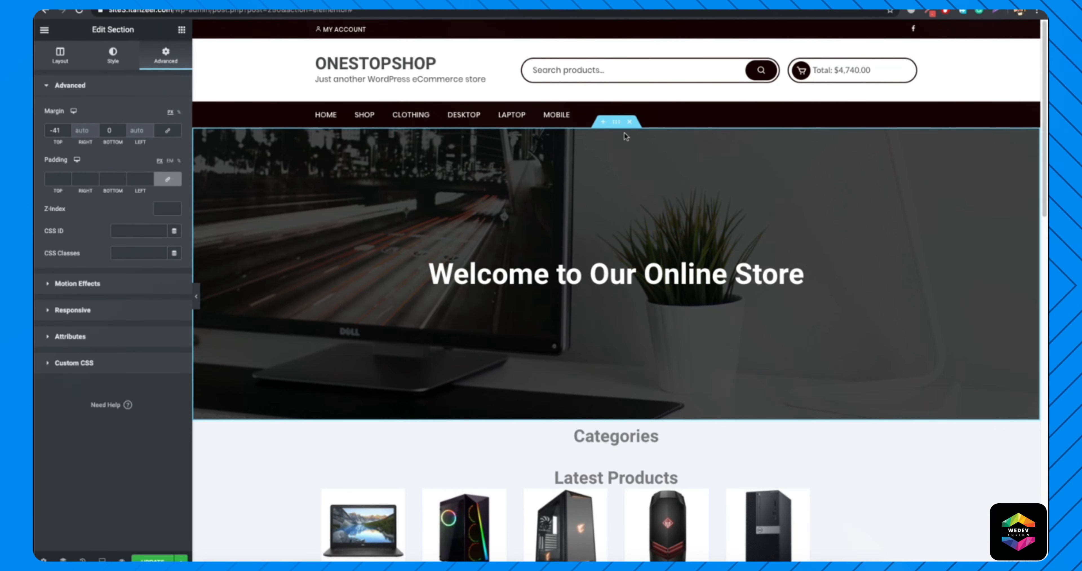
Update the Home page and load the live home page at the site's root address.
{"action": "scroll", "coordinate": [608, 146], "scroll_direction": "down", "scroll_amount": 2}
{"action": "scroll", "coordinate": [524, 225], "scroll_direction": "up", "scroll_amount": 2}
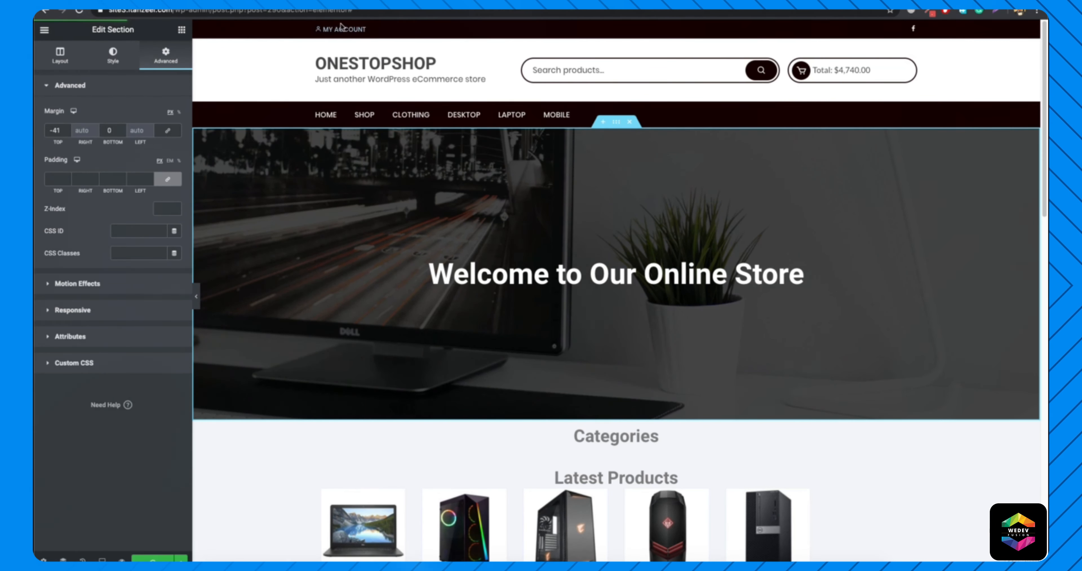
{"action": "left_click_drag", "start_coordinate": [362, 12], "coordinate": [162, 11]}
{"action": "key", "text": "BackSpace"}
{"action": "key", "text": "Return"}
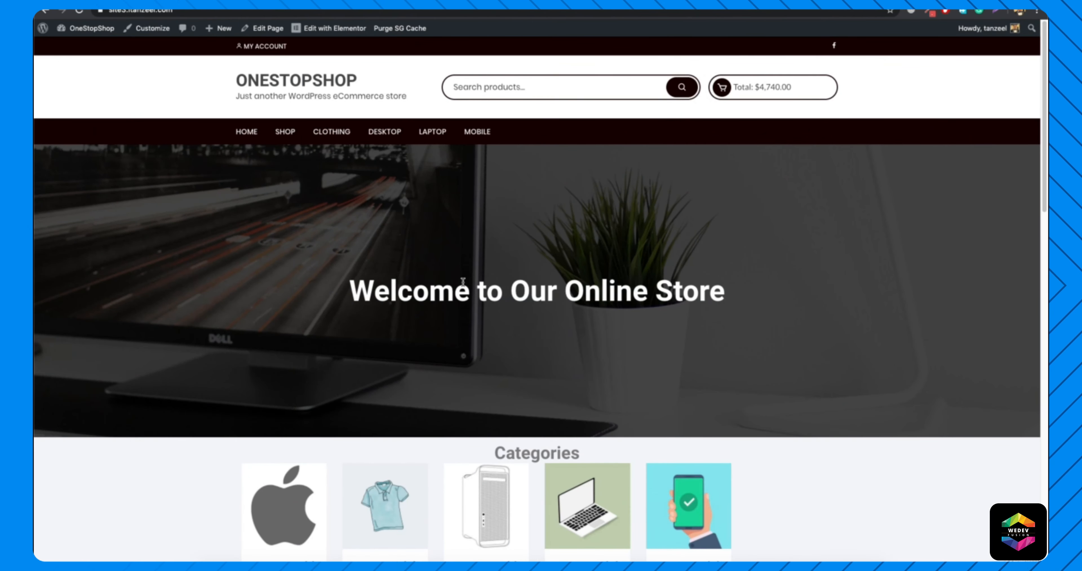
Review the live Shop page and the Cart page, including the cart items and cart totals.
{"action": "left_click", "coordinate": [286, 133]}
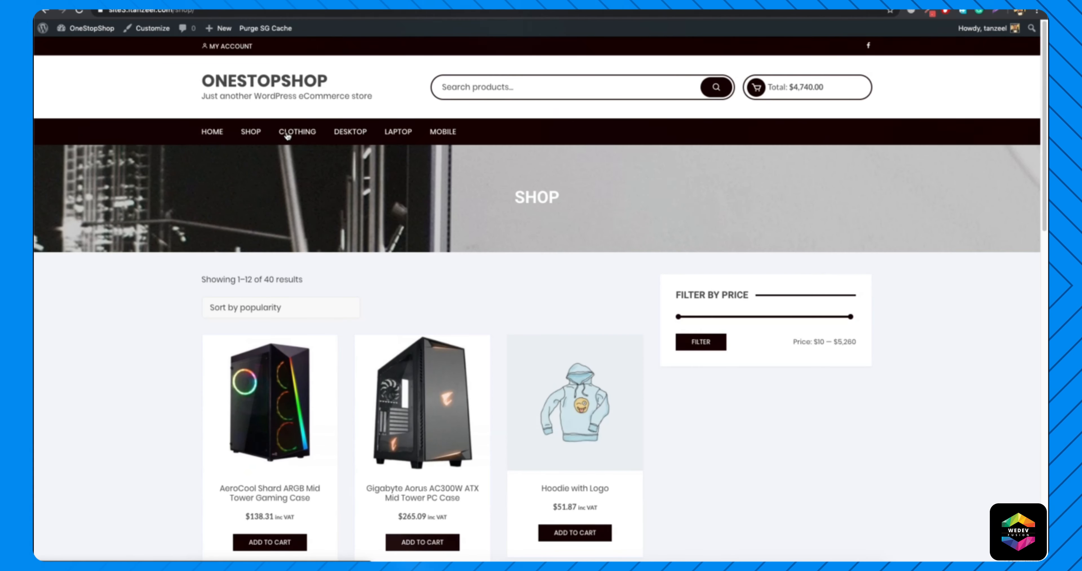
{"action": "scroll", "coordinate": [483, 268], "scroll_direction": "down", "scroll_amount": 5}
{"action": "scroll", "coordinate": [426, 317], "scroll_direction": "up", "scroll_amount": 5}
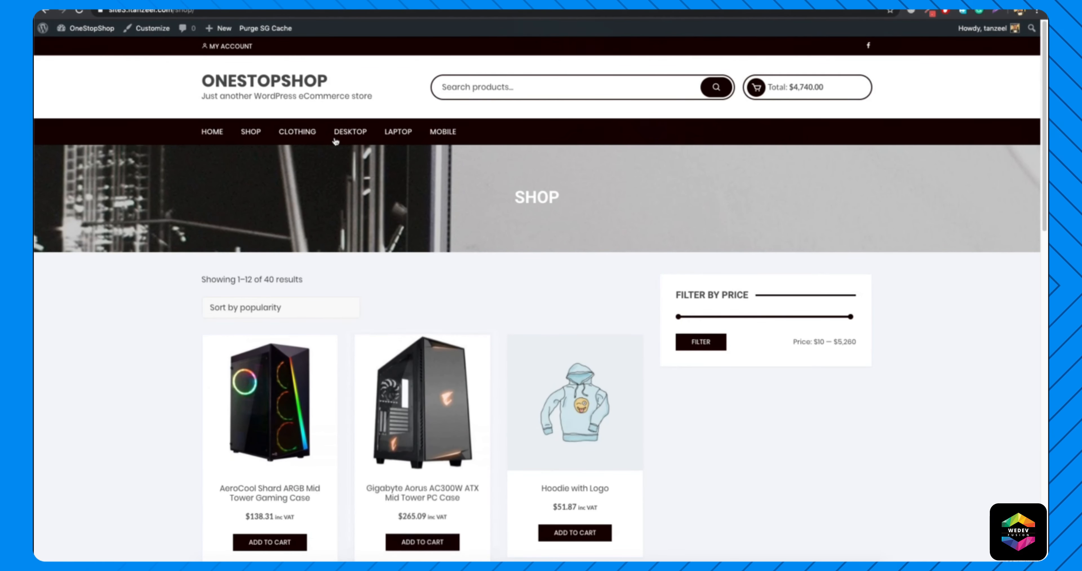
{"action": "mouse_move", "coordinate": [298, 133]}
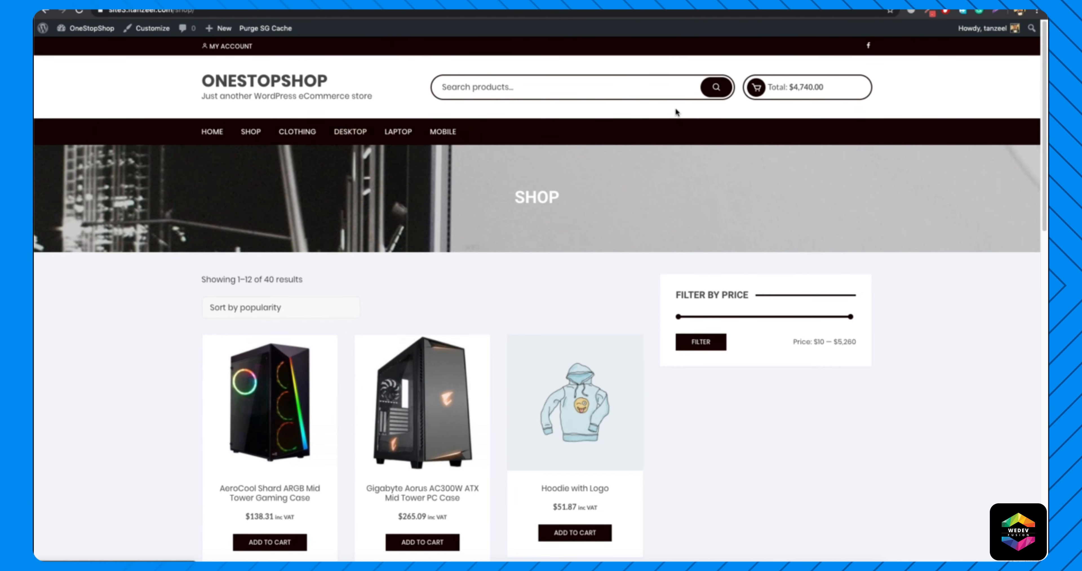
{"action": "mouse_move", "coordinate": [756, 88]}
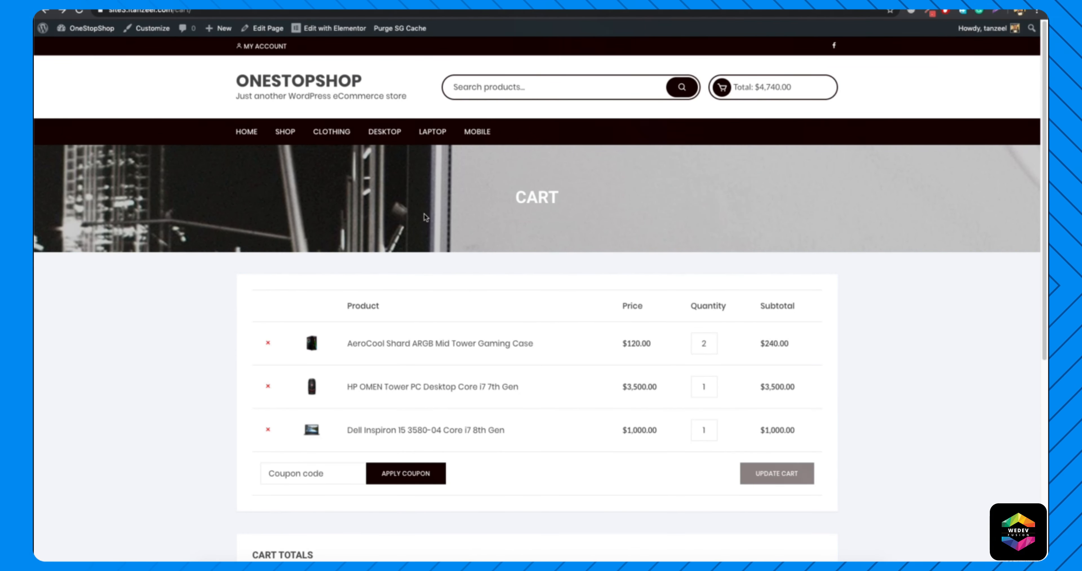
{"action": "scroll", "coordinate": [503, 217], "scroll_direction": "down", "scroll_amount": 1}
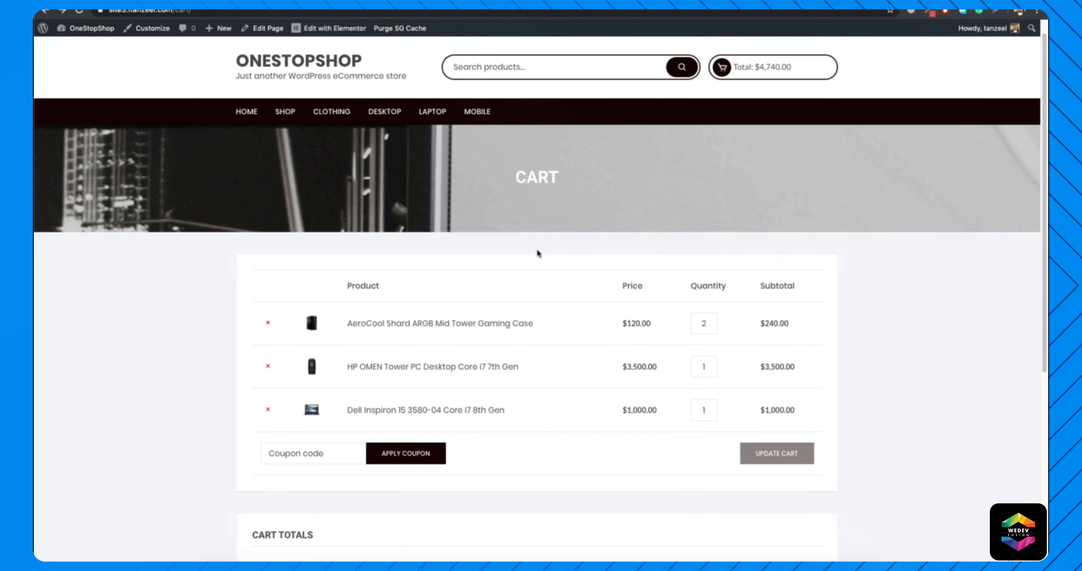
{"action": "scroll", "coordinate": [537, 248], "scroll_direction": "up", "scroll_amount": 1}
{"action": "scroll", "coordinate": [537, 249], "scroll_direction": "down", "scroll_amount": 3}
{"action": "scroll", "coordinate": [537, 249], "scroll_direction": "down", "scroll_amount": 5}
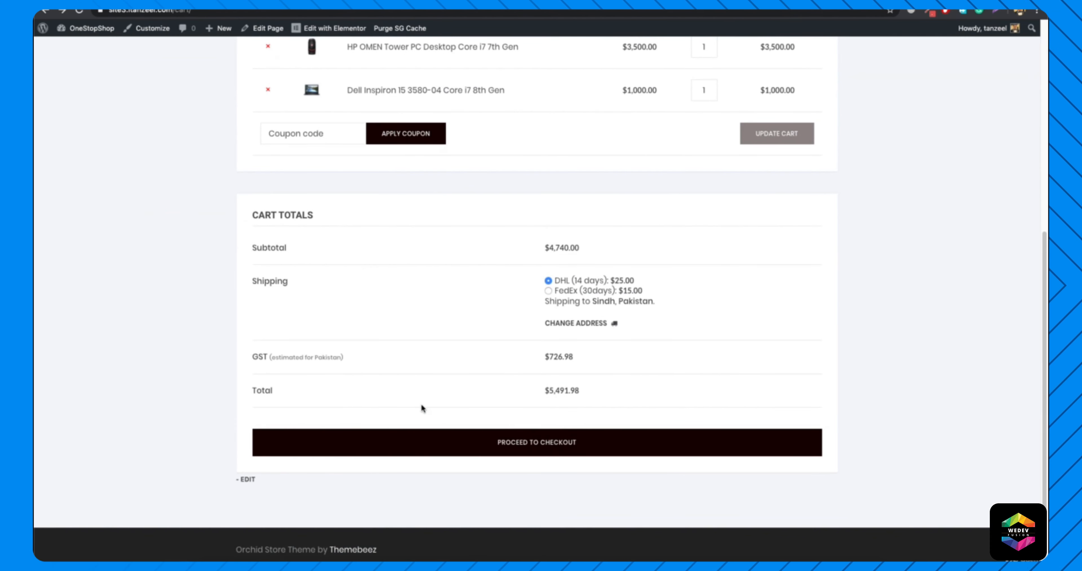
{"action": "scroll", "coordinate": [421, 403], "scroll_direction": "up", "scroll_amount": 7}
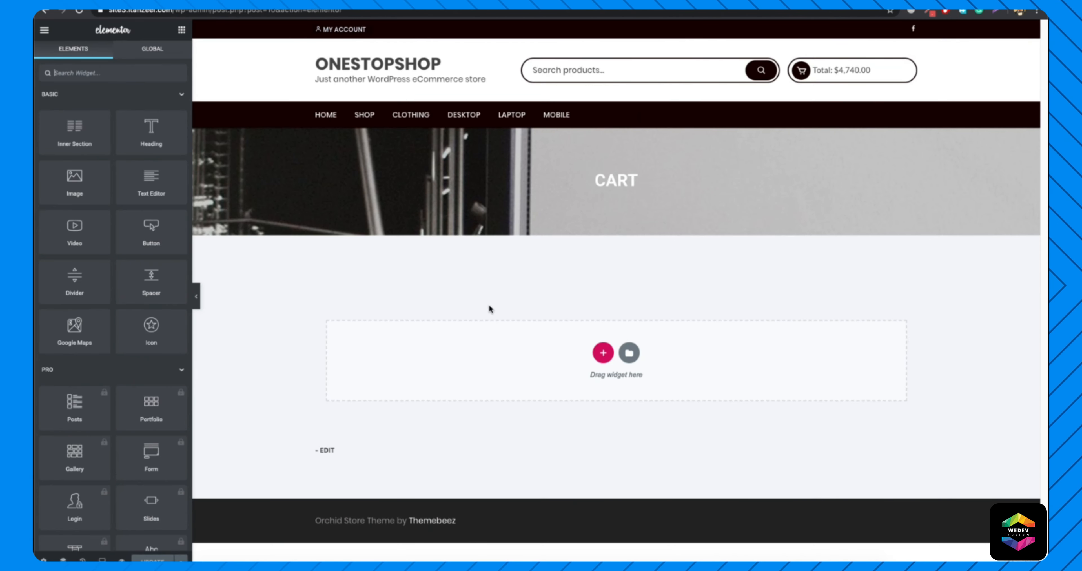
With the Cart page open in Elementor, add a single-column section and move it above the cart shortcode content.
{"action": "left_click", "coordinate": [424, 270]}
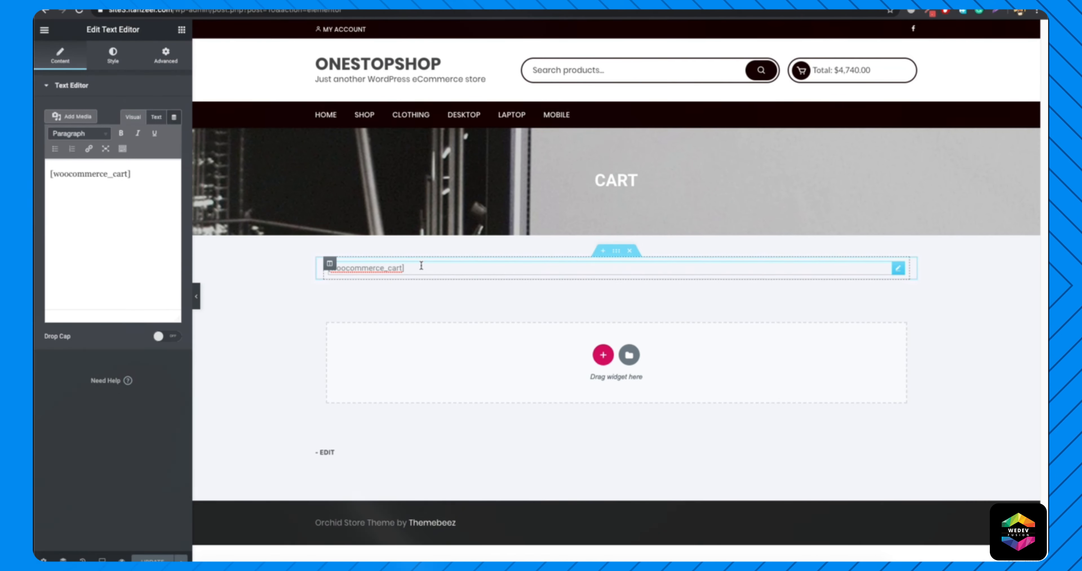
{"action": "left_click", "coordinate": [603, 356]}
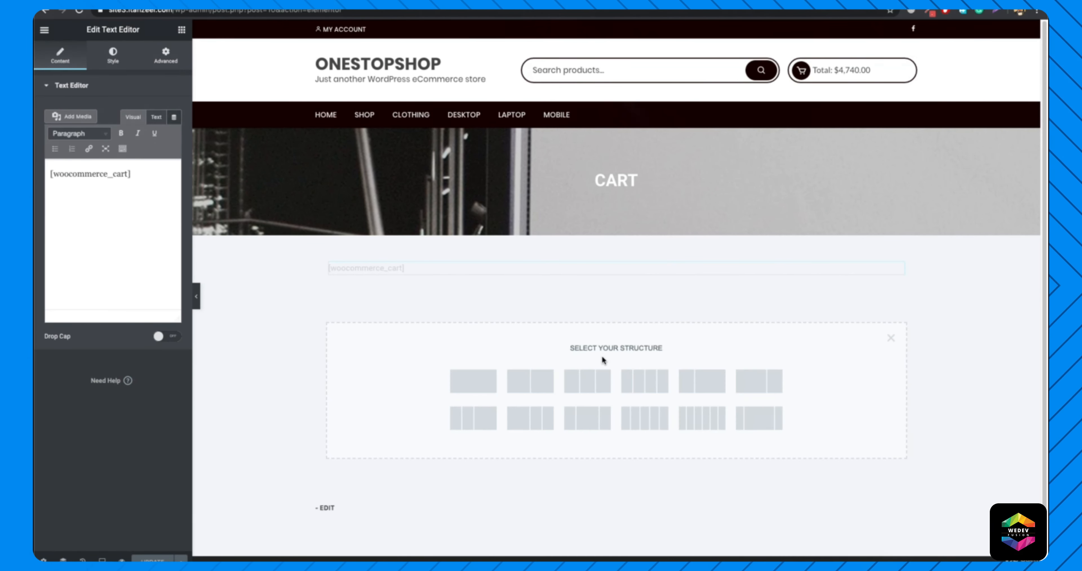
{"action": "left_click", "coordinate": [474, 380]}
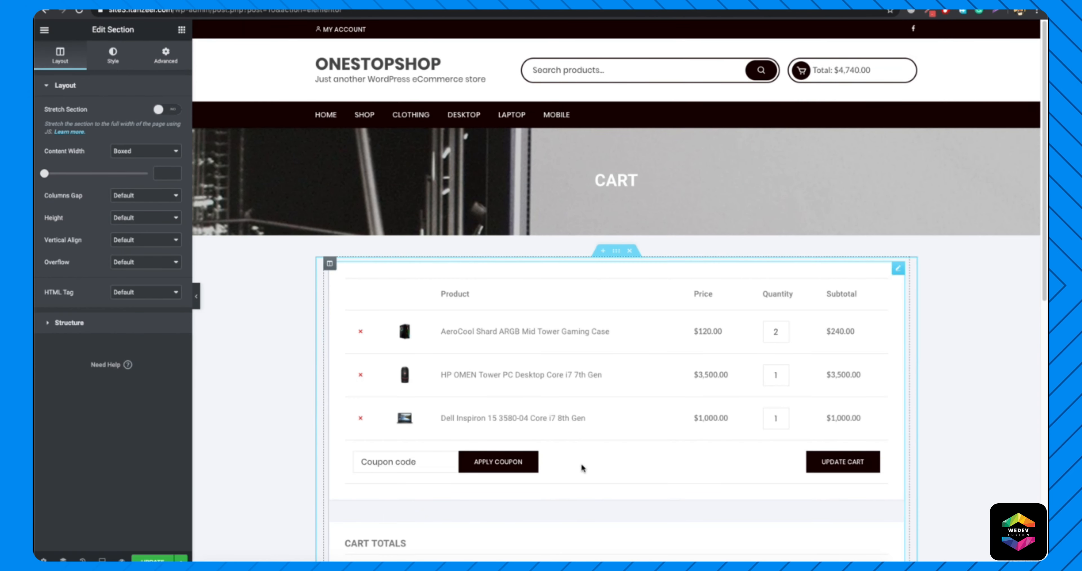
{"action": "scroll", "coordinate": [581, 463], "scroll_direction": "down", "scroll_amount": 10}
{"action": "left_click_drag", "start_coordinate": [616, 275], "coordinate": [437, 260]}
{"action": "scroll", "coordinate": [585, 303], "scroll_direction": "up", "scroll_amount": 10}
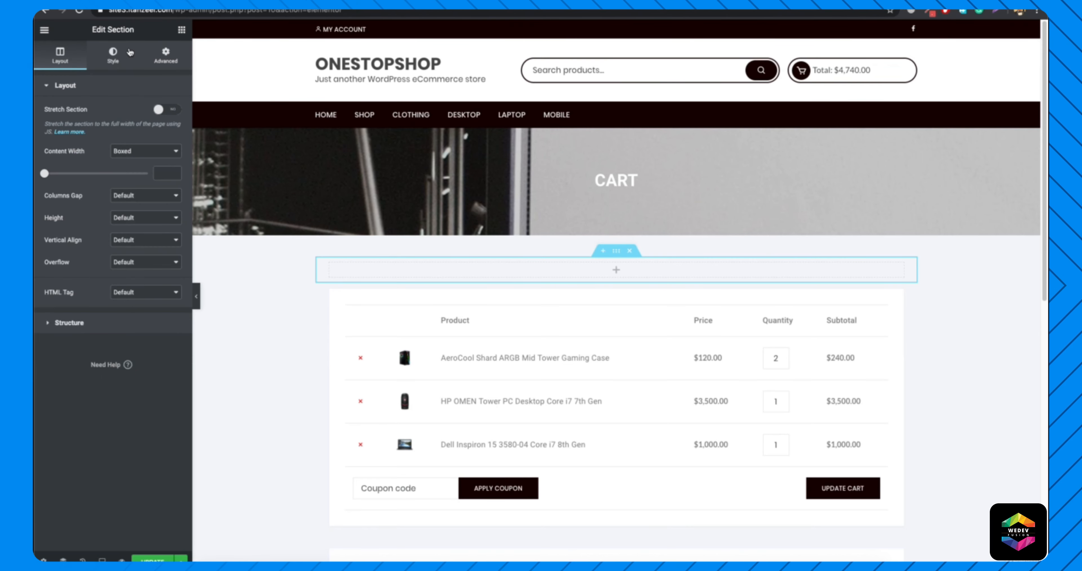
Change the Cart page's layout in the page settings to Elementor Full Width.
{"action": "left_click", "coordinate": [117, 65]}
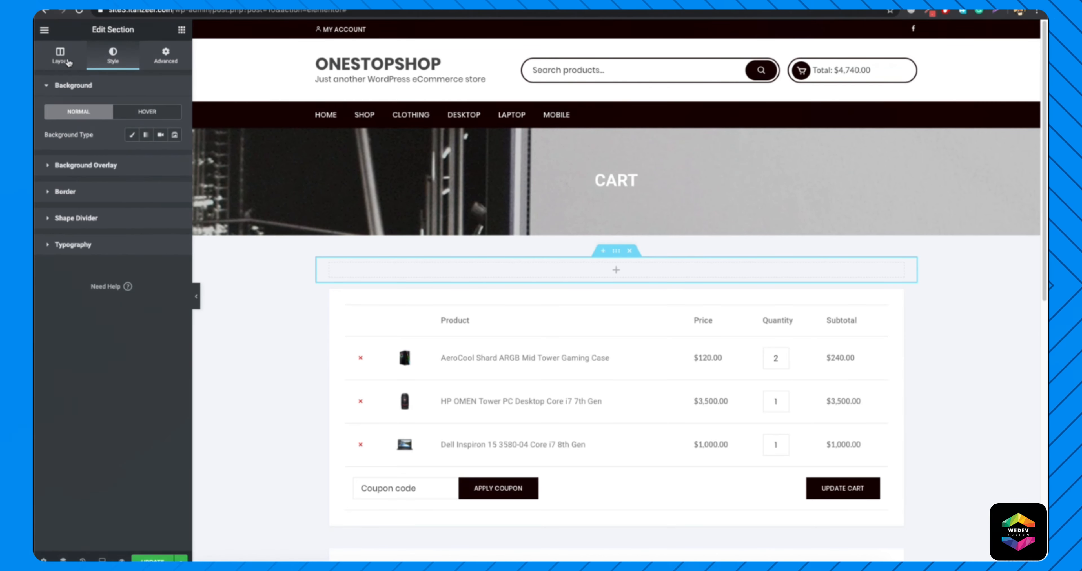
{"action": "left_click", "coordinate": [60, 56]}
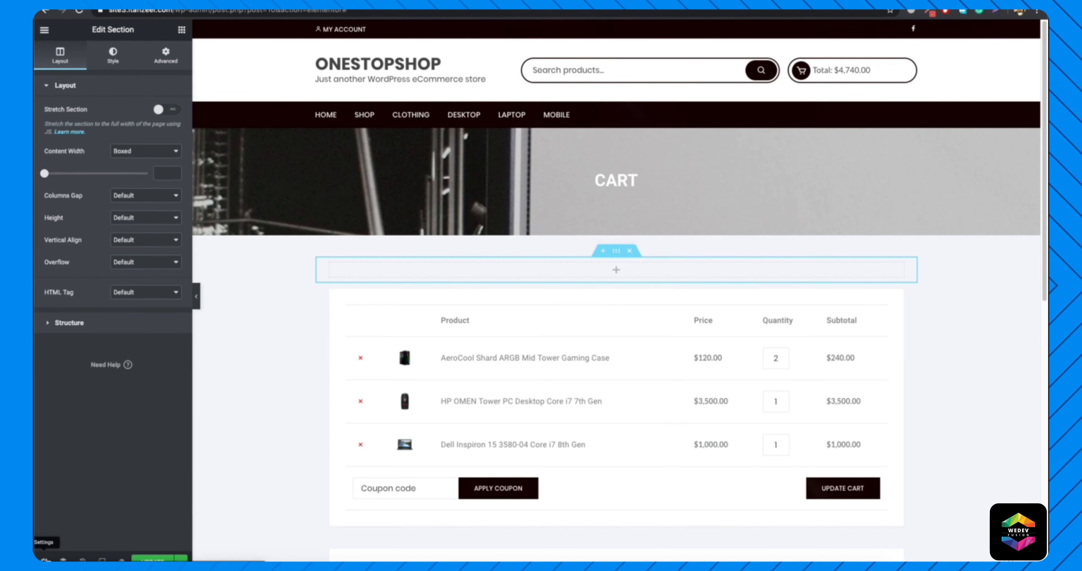
{"action": "left_click", "coordinate": [43, 561]}
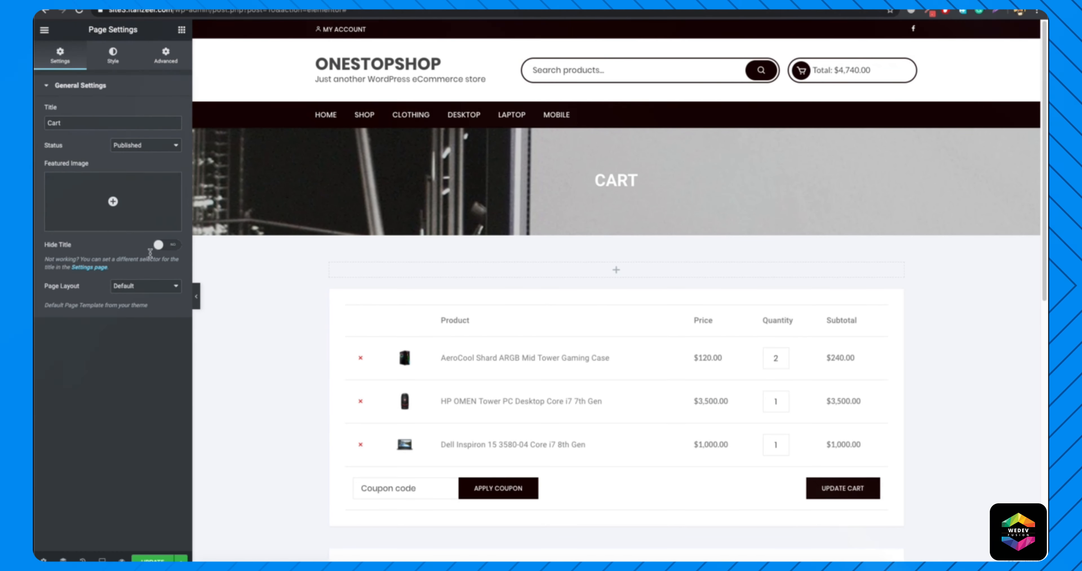
{"action": "left_click", "coordinate": [141, 287]}
{"action": "left_click", "coordinate": [158, 305]}
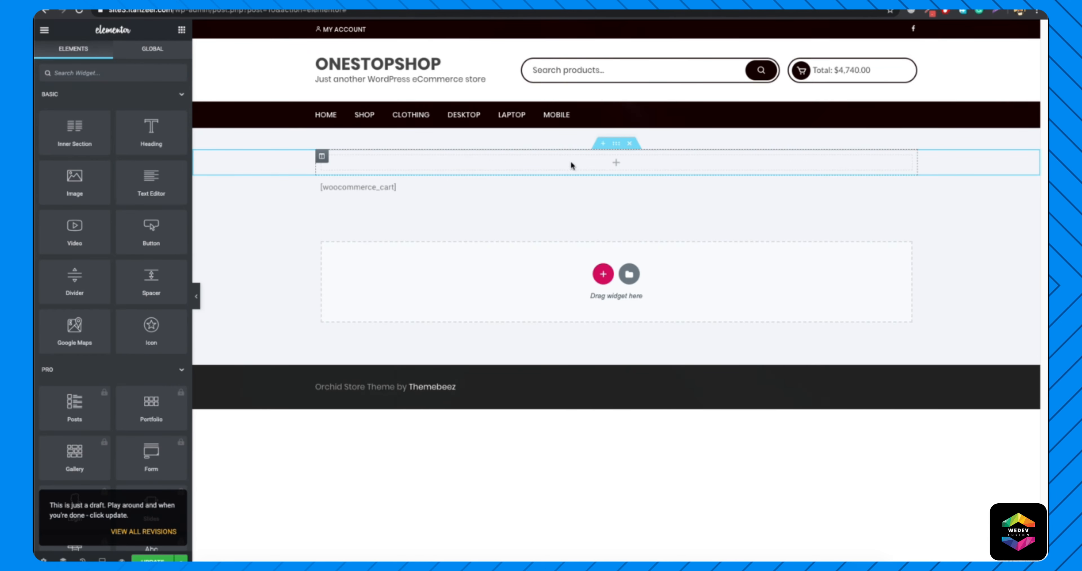
Set the empty section's unlinked margins to -40 px top and 0 bottom, dismissing the right-click hint.
{"action": "left_click", "coordinate": [616, 145]}
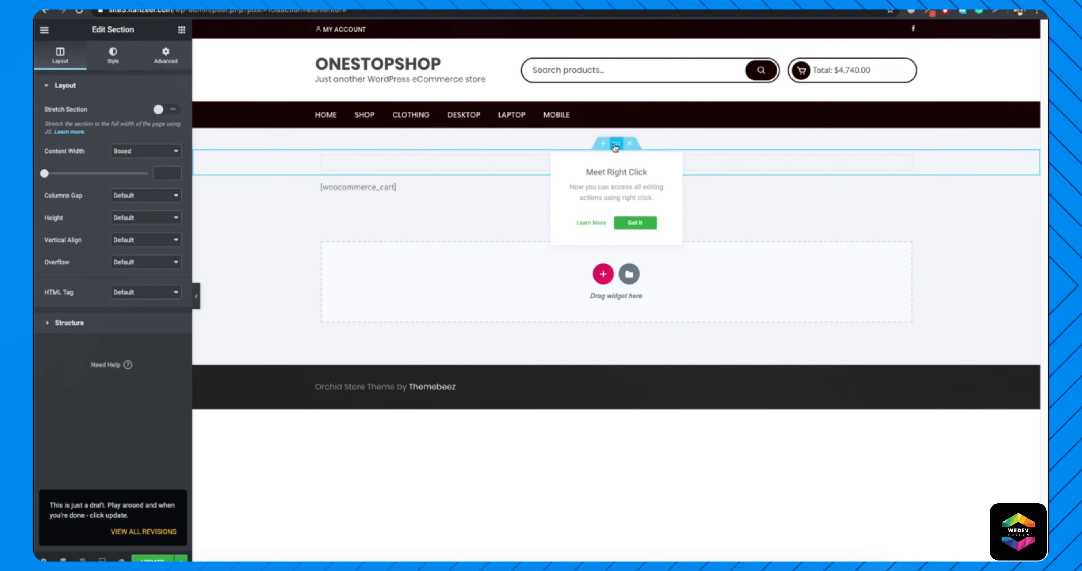
{"action": "left_click", "coordinate": [631, 227]}
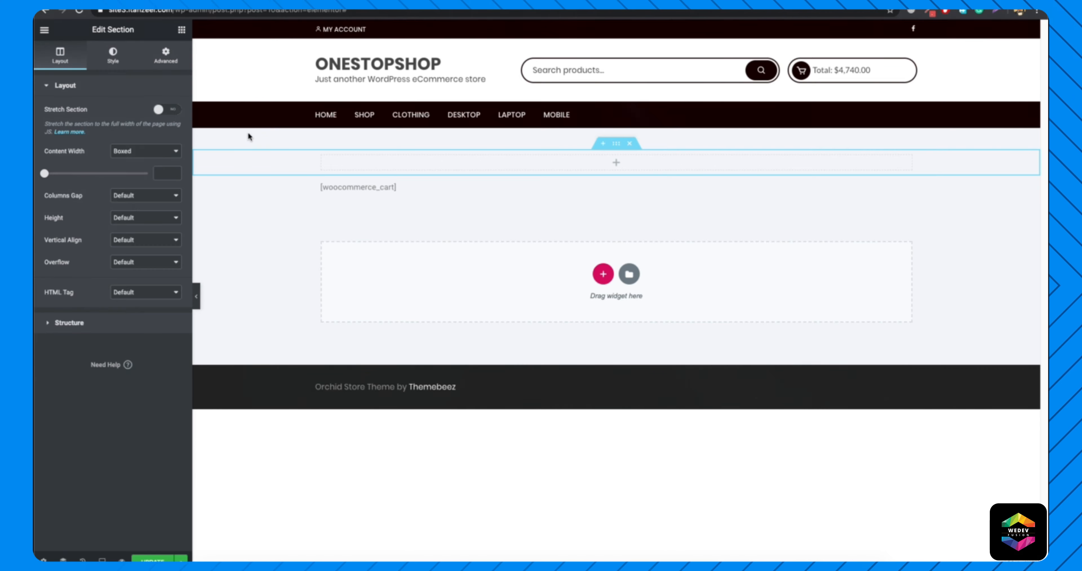
{"action": "left_click", "coordinate": [168, 57]}
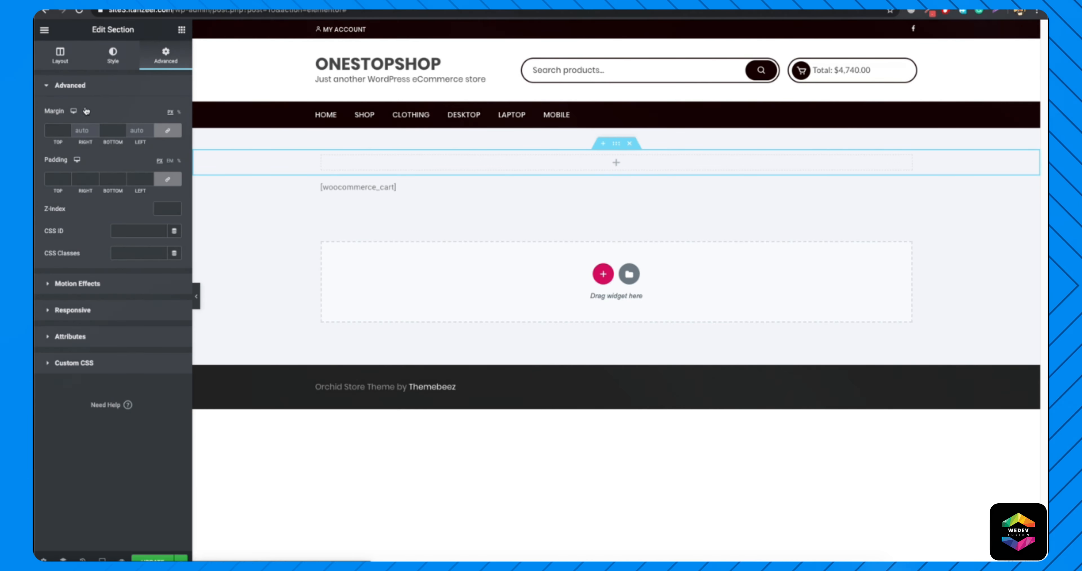
{"action": "left_click", "coordinate": [167, 131]}
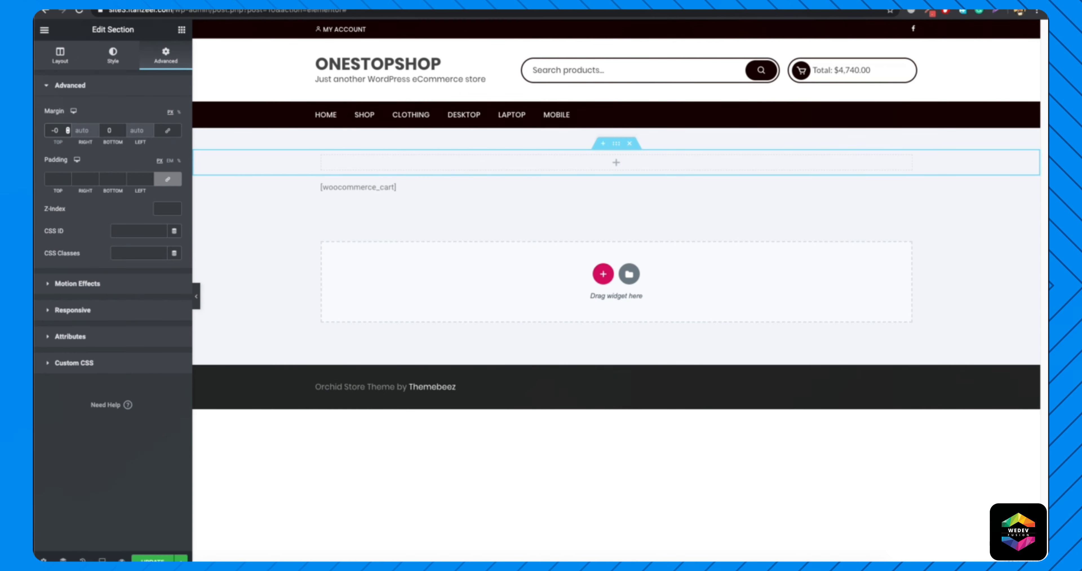
{"action": "type", "text": "4"}
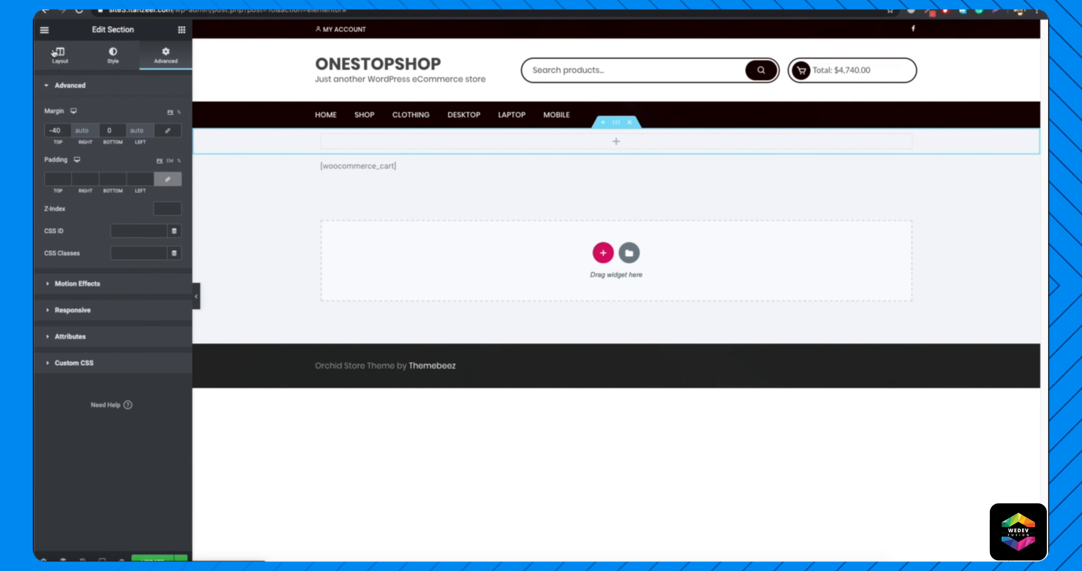
Give the empty section a classic background using the monitor and plant photo, with a minimum height of 194 px.
{"action": "left_click", "coordinate": [72, 67]}
{"action": "left_click", "coordinate": [113, 55]}
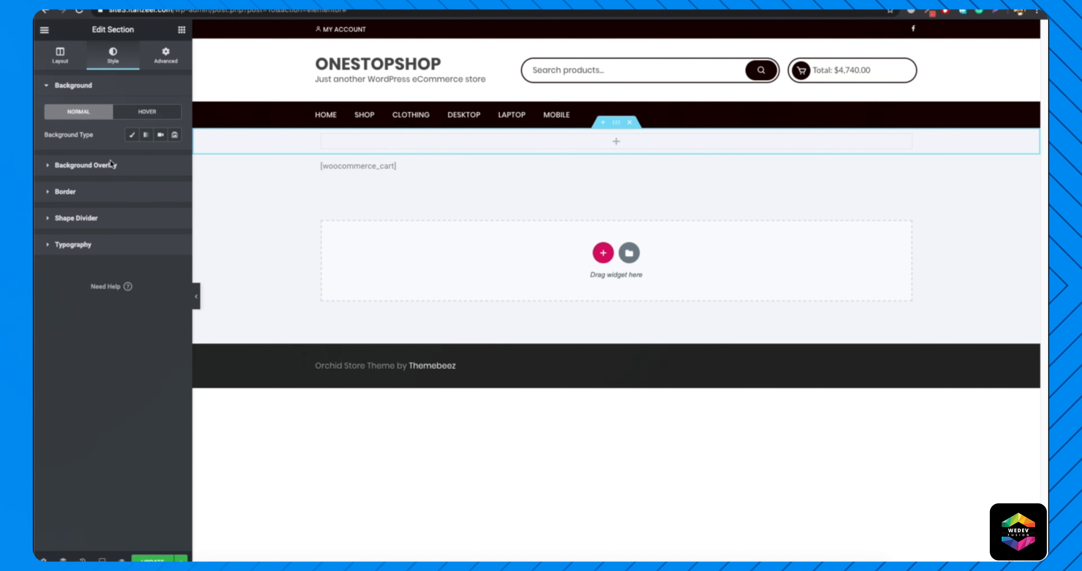
{"action": "left_click", "coordinate": [132, 135]}
{"action": "left_click", "coordinate": [60, 56]}
{"action": "left_click", "coordinate": [130, 222]}
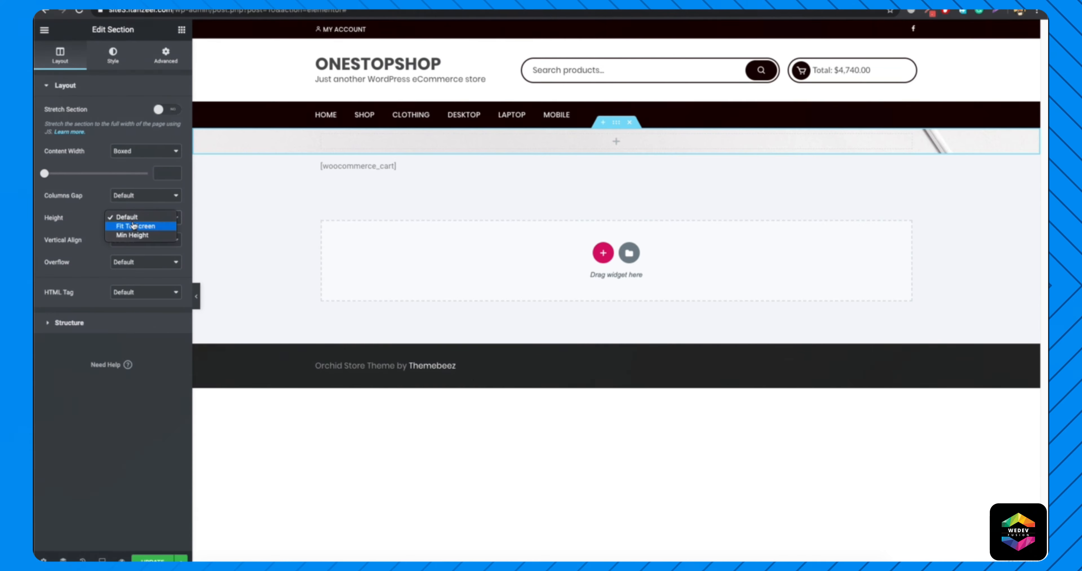
{"action": "left_click", "coordinate": [134, 233]}
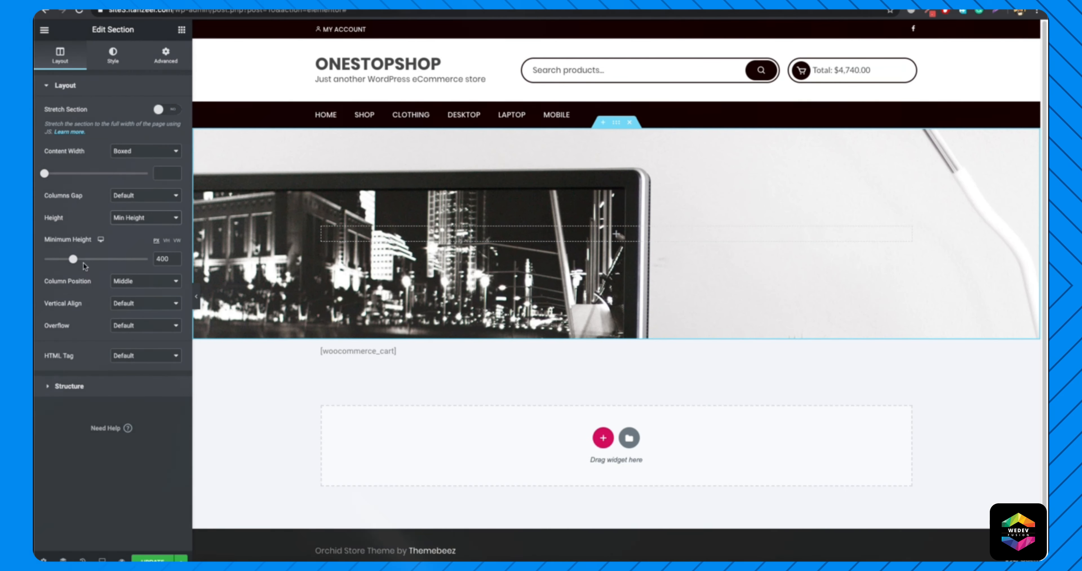
{"action": "left_click_drag", "start_coordinate": [73, 258], "coordinate": [59, 259]}
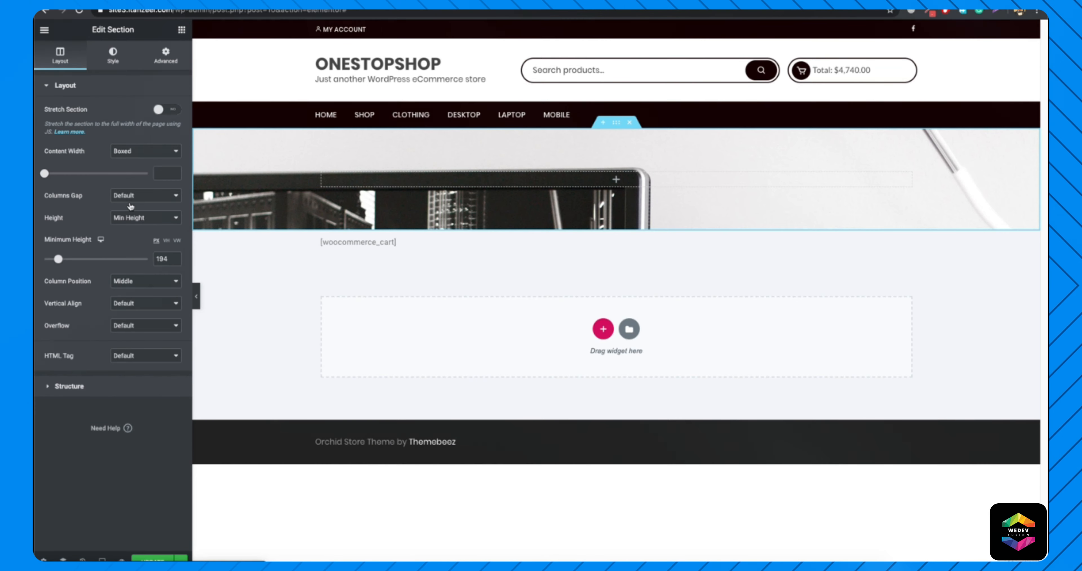
Give the banner section a classic black background overlay with an opacity of 0.72.
{"action": "left_click", "coordinate": [113, 55]}
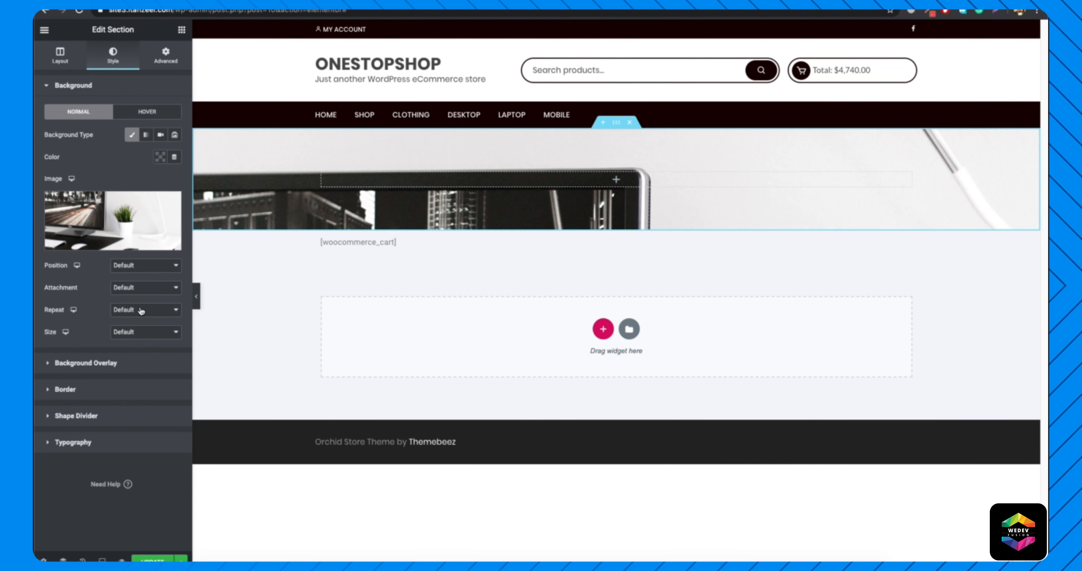
{"action": "left_click", "coordinate": [90, 362]}
{"action": "left_click", "coordinate": [159, 162]}
{"action": "left_click", "coordinate": [161, 183]}
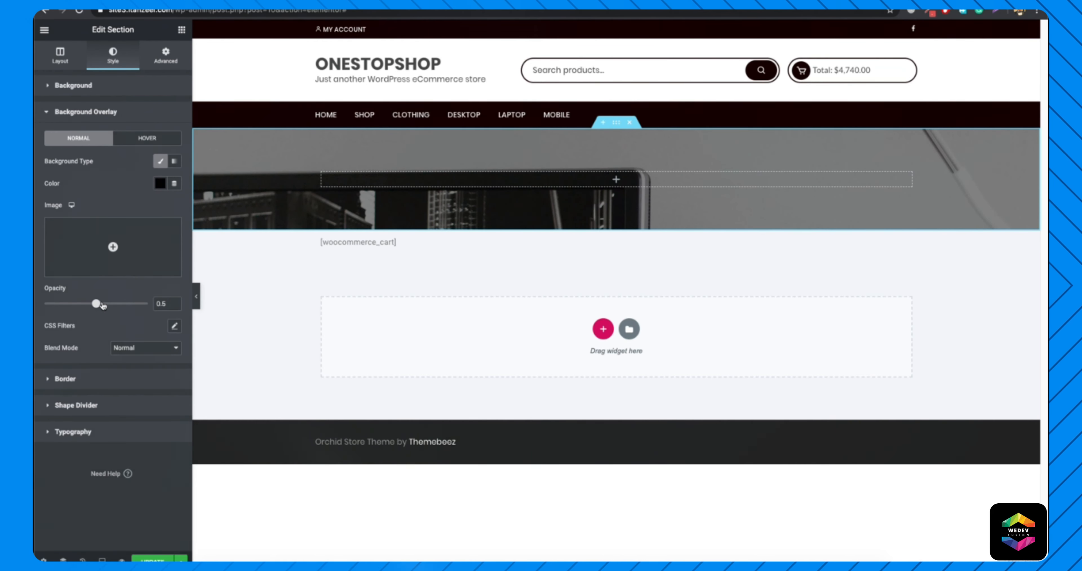
{"action": "left_click_drag", "start_coordinate": [96, 303], "coordinate": [119, 305]}
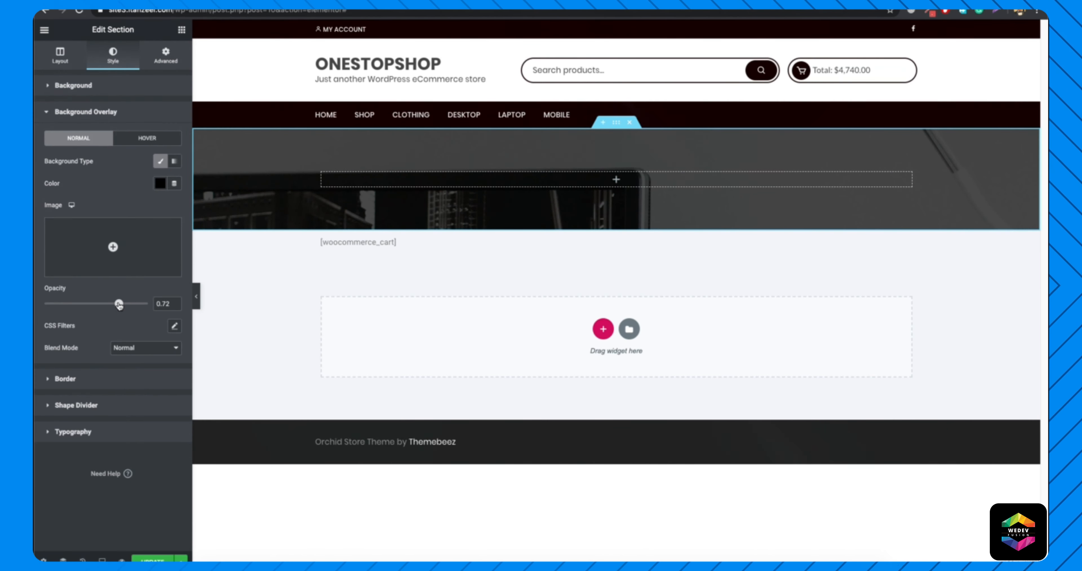
Add a centred "Cart" heading to the banner in white Merriweather, size 50 px, weight 300, and update the page.
{"action": "left_click", "coordinate": [181, 29]}
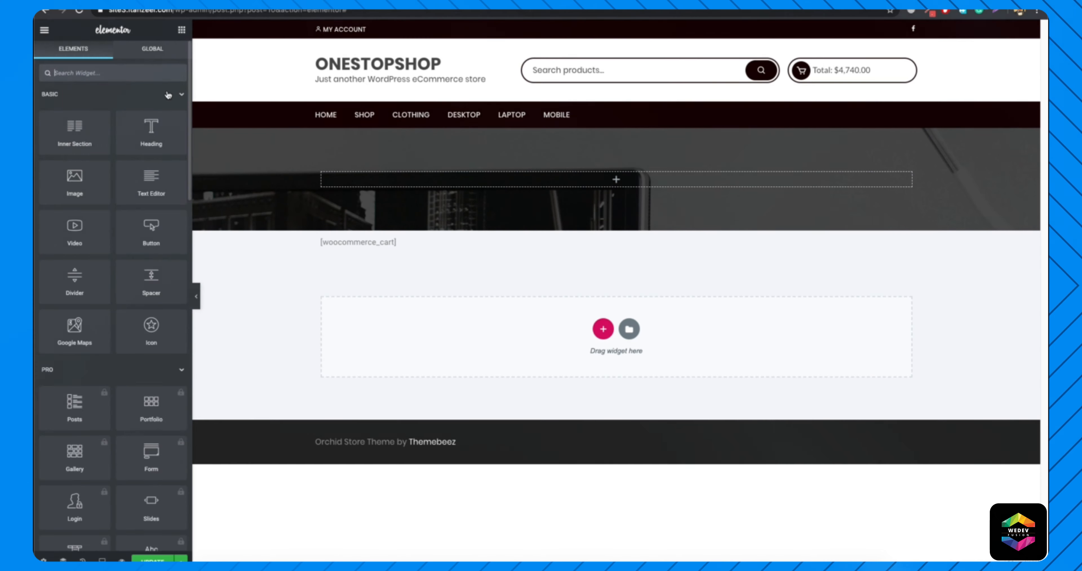
{"action": "left_click_drag", "start_coordinate": [146, 129], "coordinate": [456, 176]}
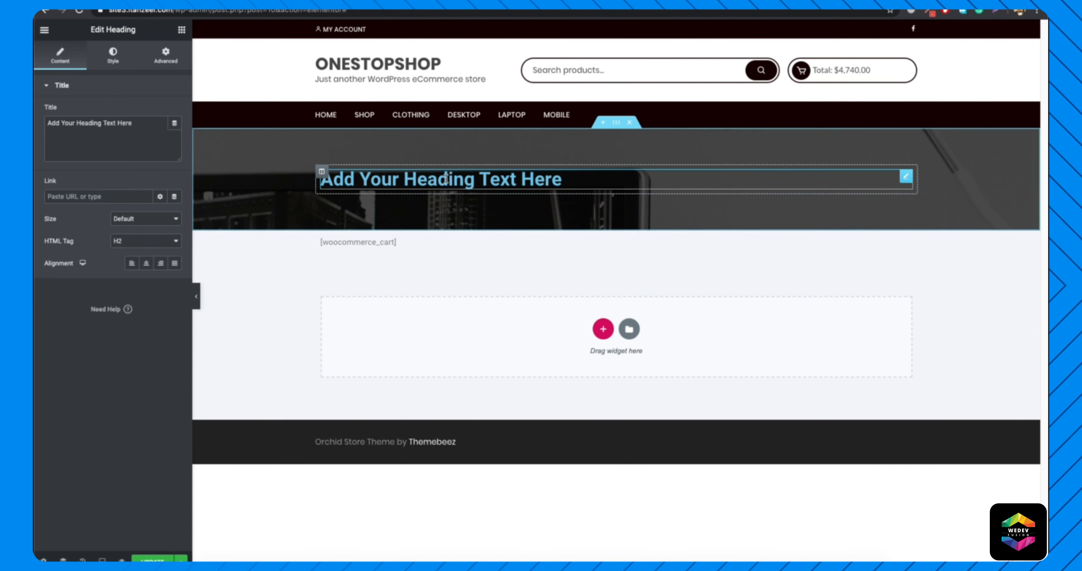
{"action": "triple_click", "coordinate": [496, 179]}
{"action": "type", "text": "Cart"}
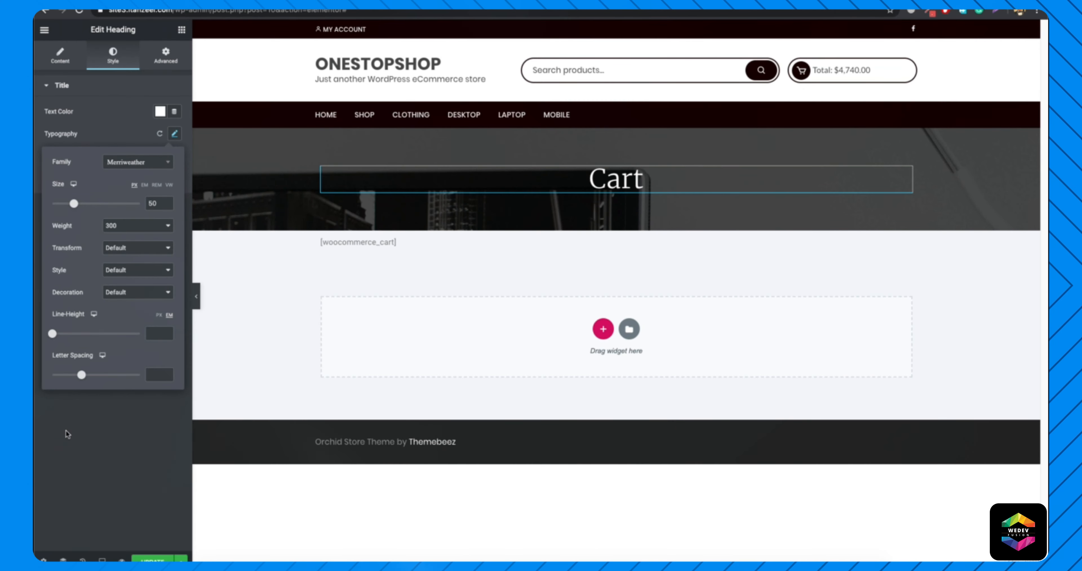
{"action": "left_click", "coordinate": [66, 430]}
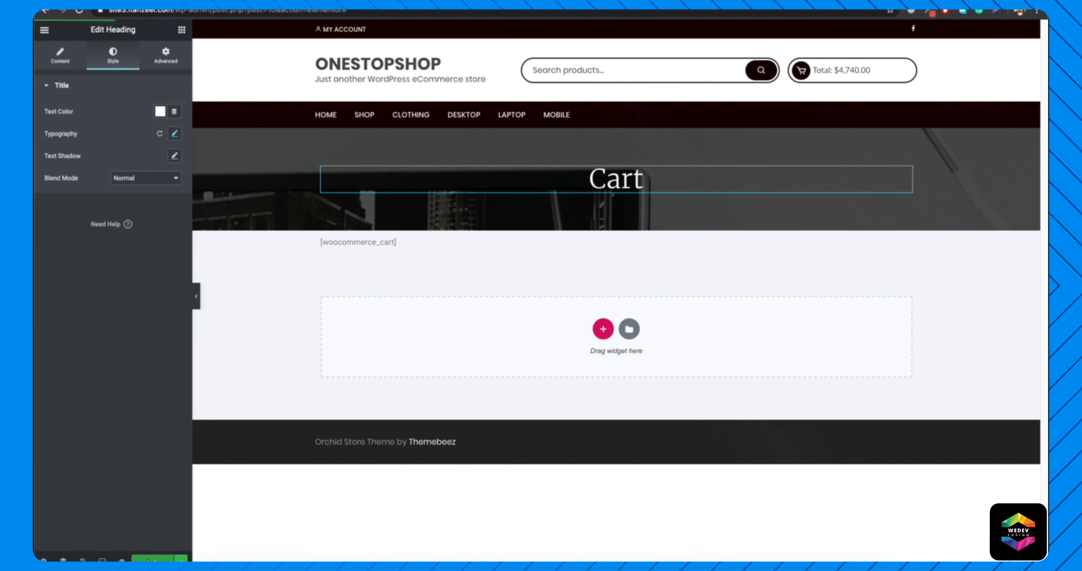
Open the live cart page at the site's /cart address and review its banner, product table and cart totals.
{"action": "left_click_drag", "start_coordinate": [354, 12], "coordinate": [176, 11]}
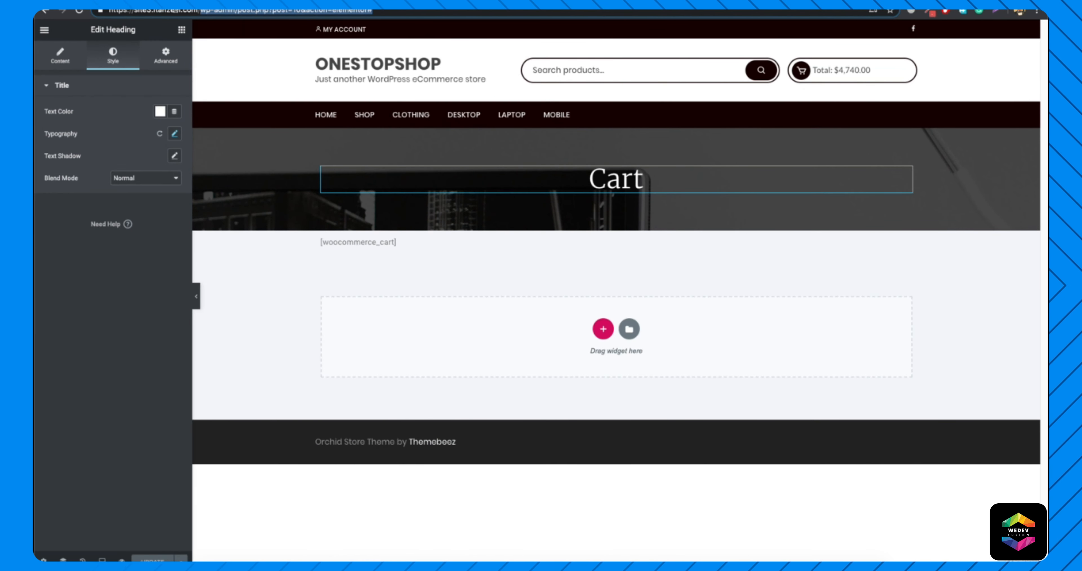
{"action": "type", "text": "cart/"}
{"action": "key", "text": "Return"}
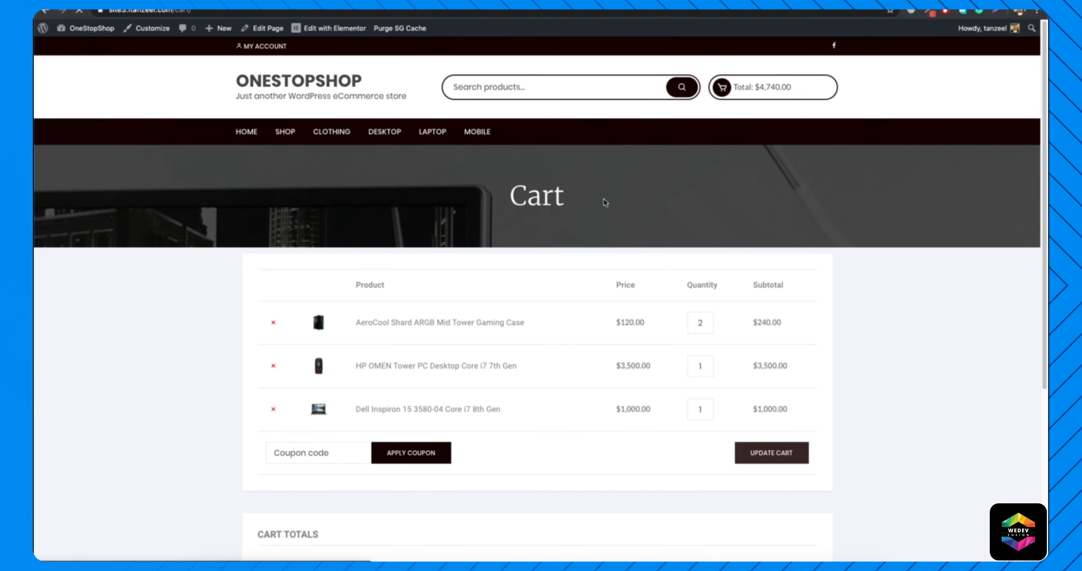
{"action": "left_click_drag", "start_coordinate": [482, 197], "coordinate": [742, 197]}
{"action": "left_click", "coordinate": [741, 197]}
{"action": "scroll", "coordinate": [505, 273], "scroll_direction": "down", "scroll_amount": 3}
{"action": "scroll", "coordinate": [553, 277], "scroll_direction": "down", "scroll_amount": 4}
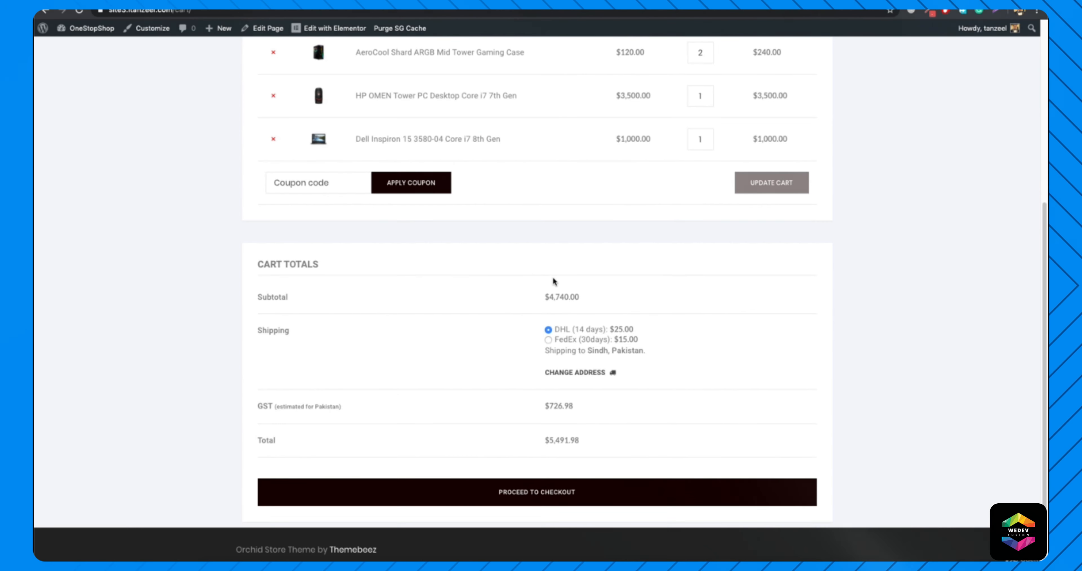
{"action": "scroll", "coordinate": [553, 276], "scroll_direction": "up", "scroll_amount": 7}
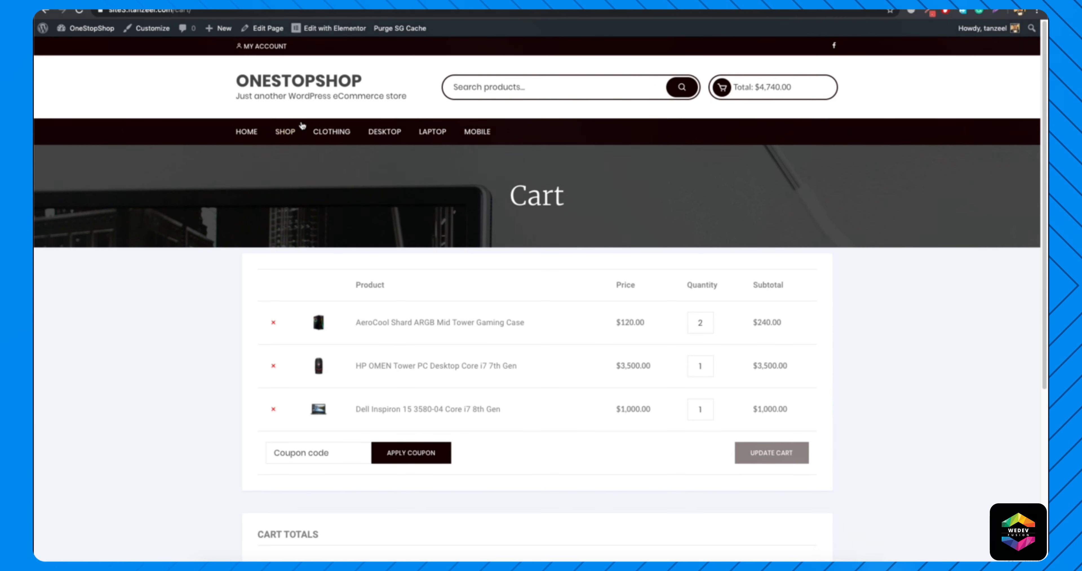
Open the Shop page and examine its banner, product grid and pagination under the Orchid Store theme.
{"action": "left_click", "coordinate": [285, 133]}
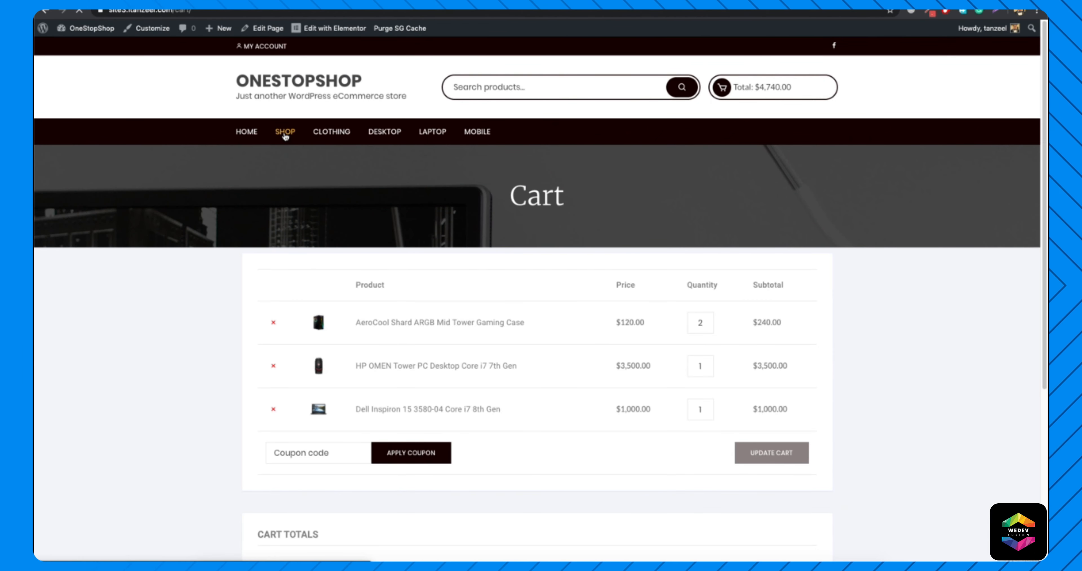
{"action": "scroll", "coordinate": [433, 326], "scroll_direction": "down", "scroll_amount": 2}
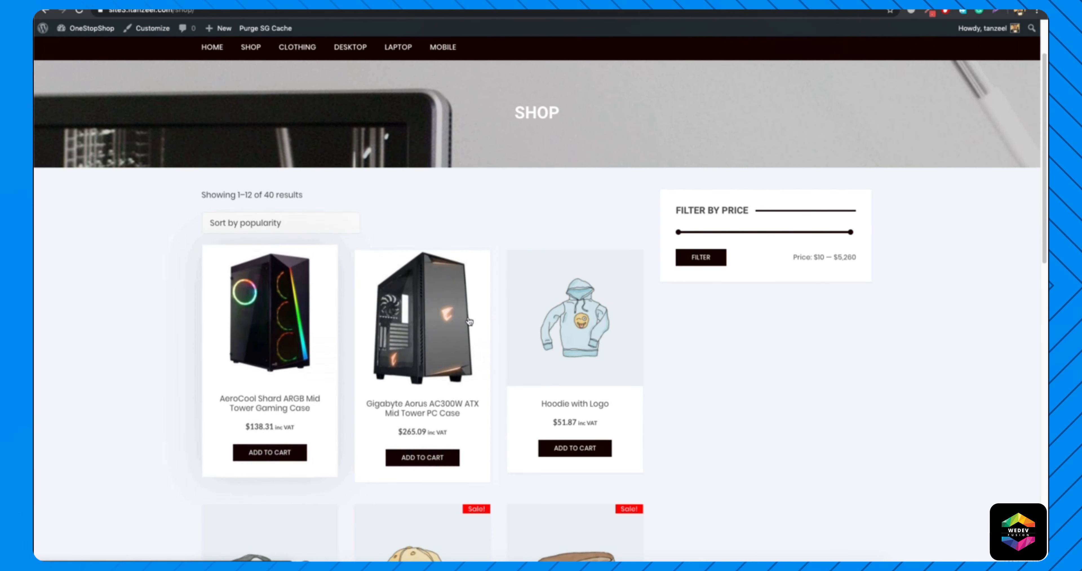
{"action": "scroll", "coordinate": [575, 328], "scroll_direction": "down", "scroll_amount": 5}
{"action": "scroll", "coordinate": [308, 376], "scroll_direction": "down", "scroll_amount": 3}
{"action": "scroll", "coordinate": [269, 395], "scroll_direction": "down", "scroll_amount": 3}
{"action": "scroll", "coordinate": [257, 411], "scroll_direction": "down", "scroll_amount": 5}
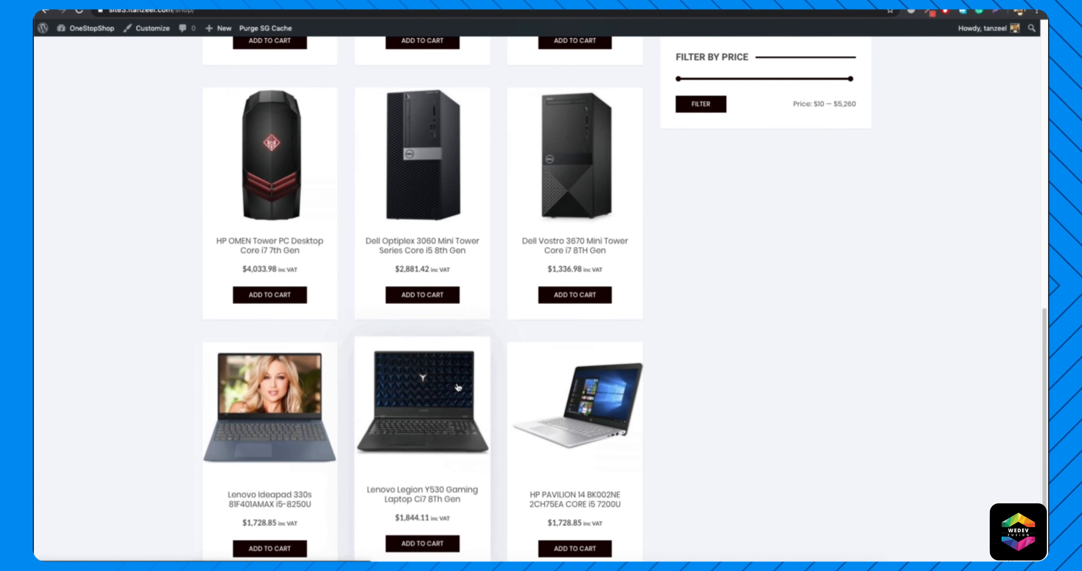
{"action": "scroll", "coordinate": [564, 402], "scroll_direction": "down", "scroll_amount": 1}
{"action": "scroll", "coordinate": [564, 402], "scroll_direction": "down", "scroll_amount": 3}
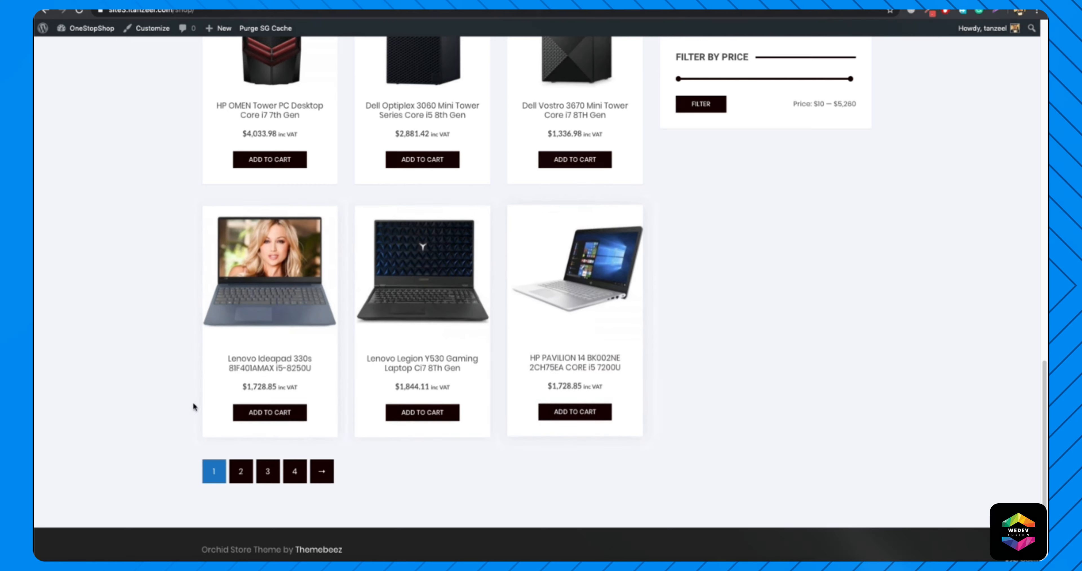
{"action": "scroll", "coordinate": [357, 381], "scroll_direction": "up", "scroll_amount": 15}
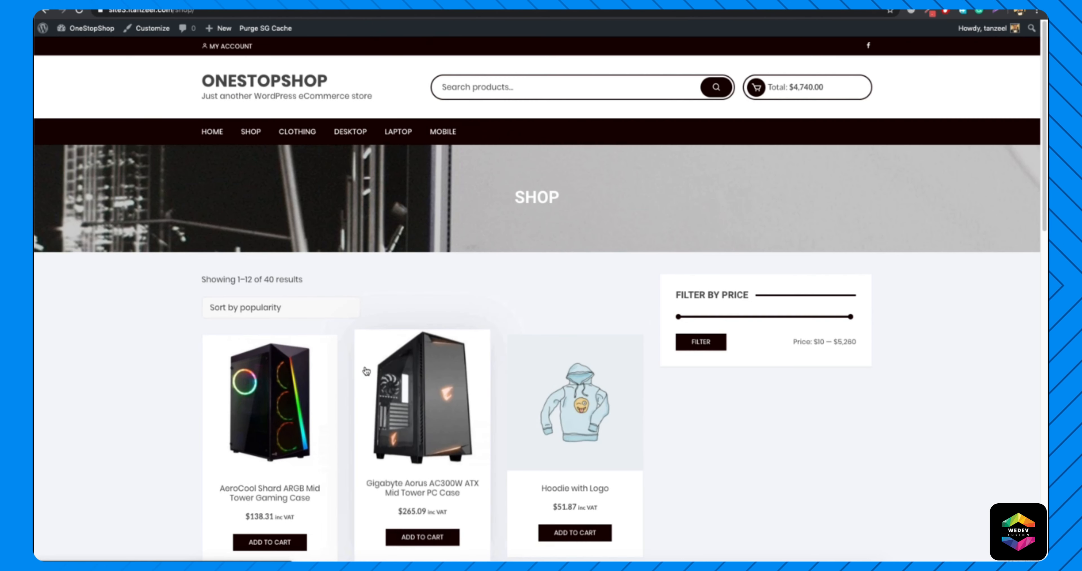
Find the OceanWP theme among the themes that can be added to the site, install it and activate it.
{"action": "mouse_move", "coordinate": [80, 33]}
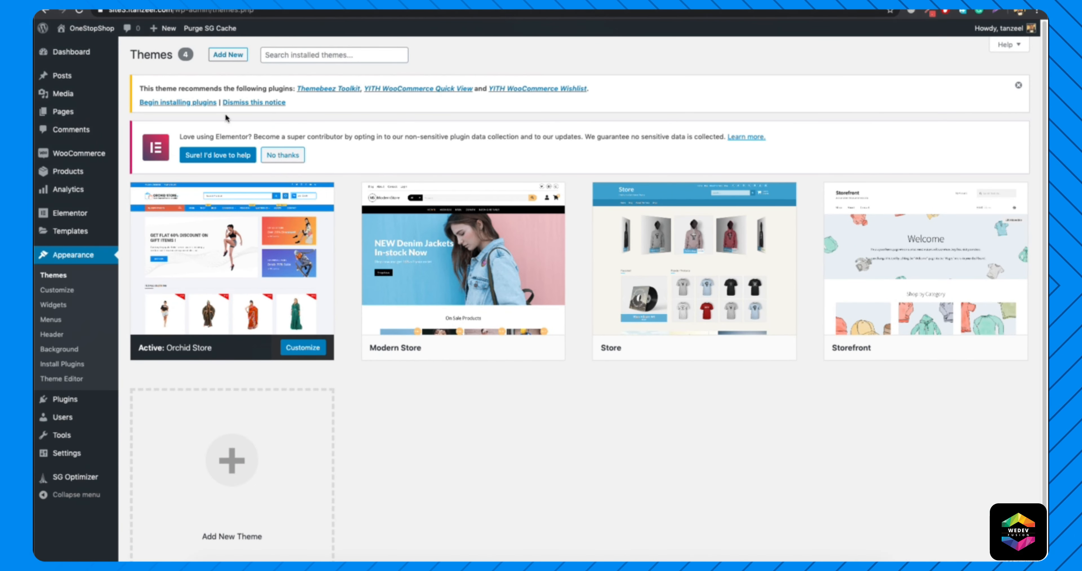
{"action": "left_click", "coordinate": [228, 55]}
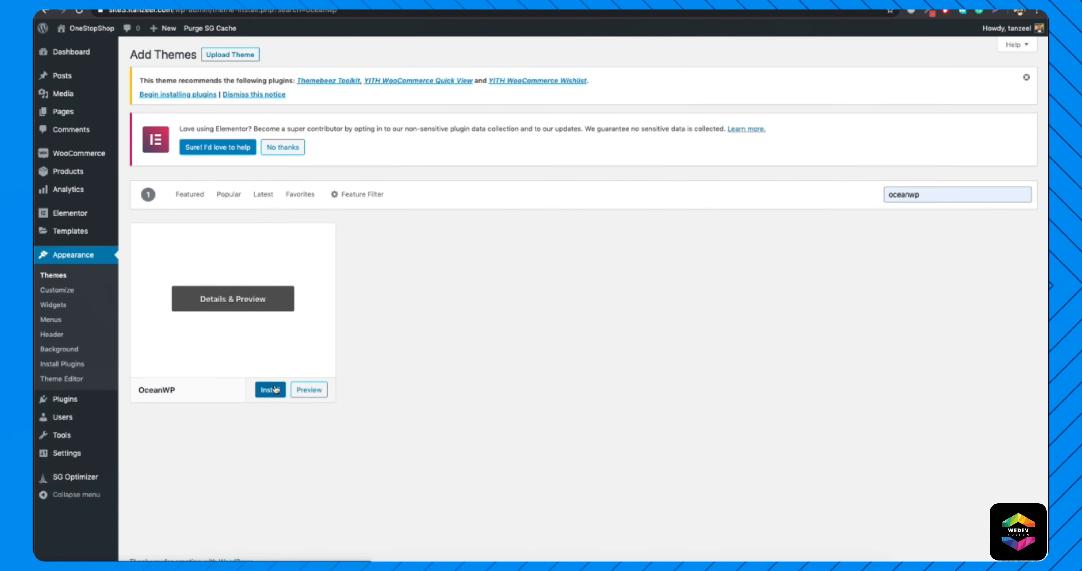
{"action": "left_click", "coordinate": [270, 389]}
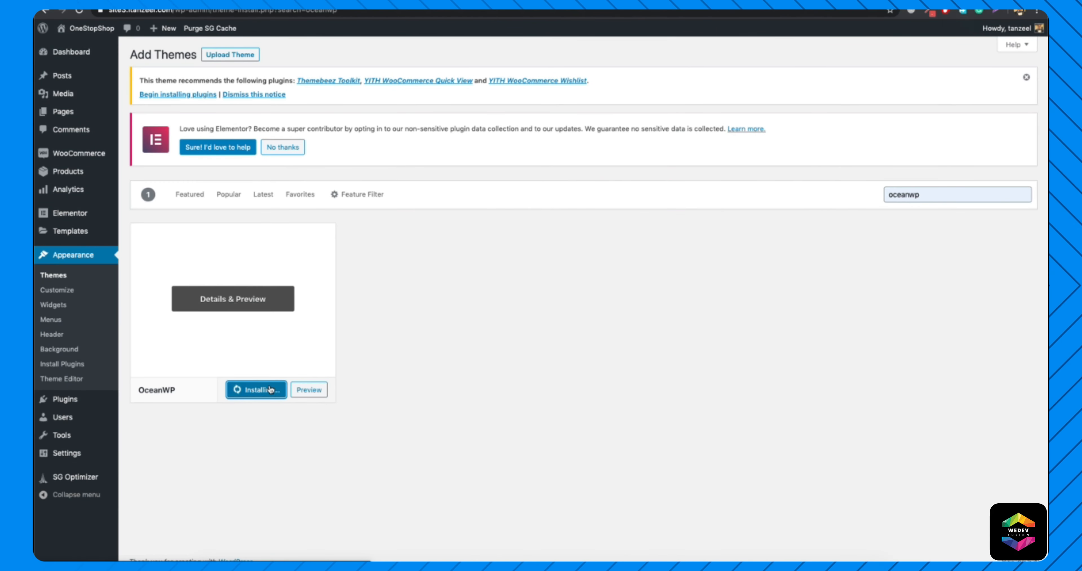
{"action": "left_click", "coordinate": [252, 390]}
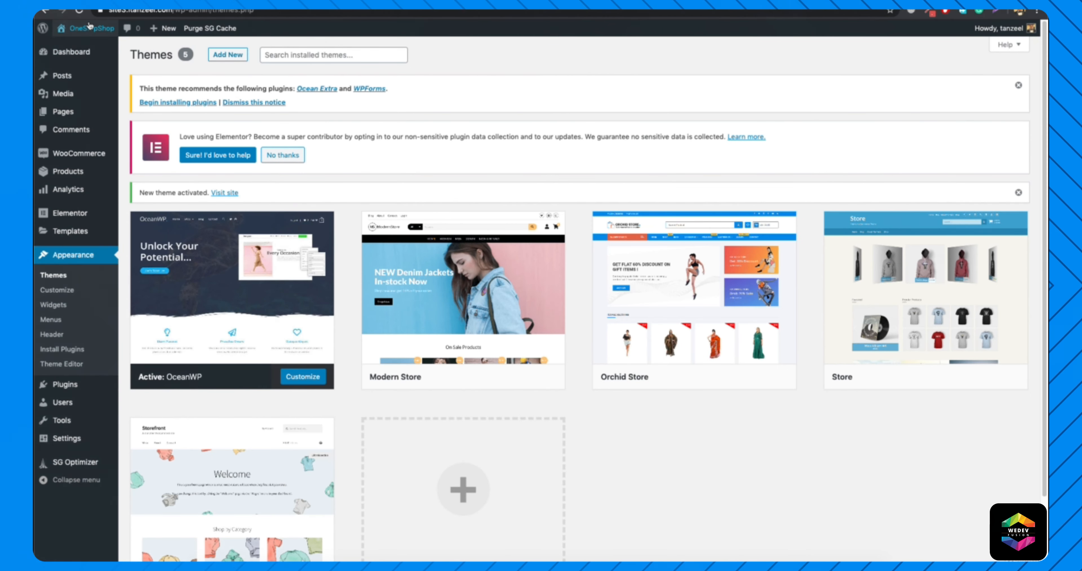
Visit the store and examine the Shop page's header, price filter and product grid under the OceanWP theme.
{"action": "mouse_move", "coordinate": [90, 26]}
{"action": "left_click", "coordinate": [71, 61]}
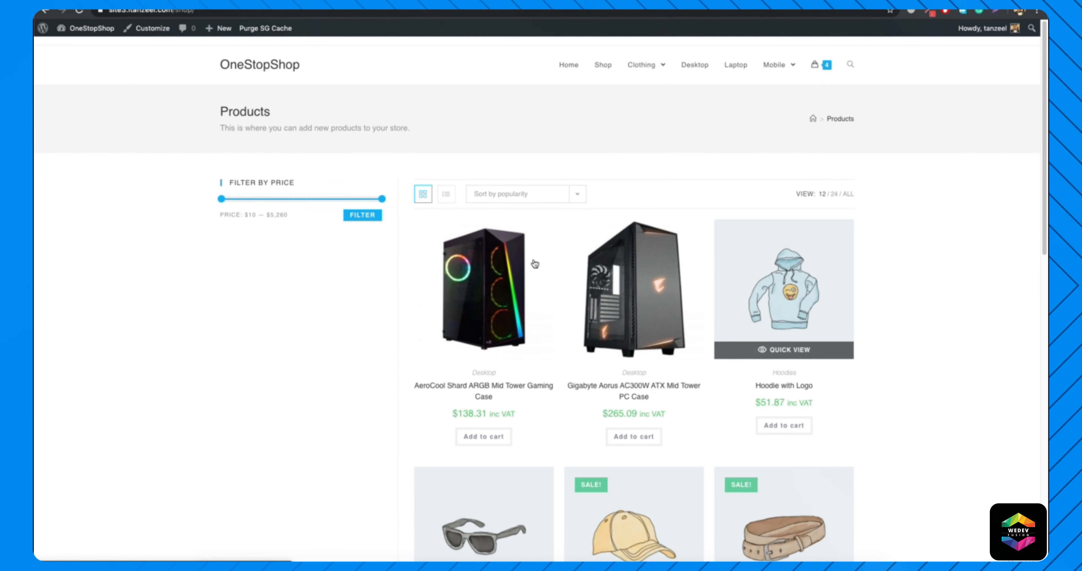
{"action": "scroll", "coordinate": [474, 276], "scroll_direction": "down", "scroll_amount": 10}
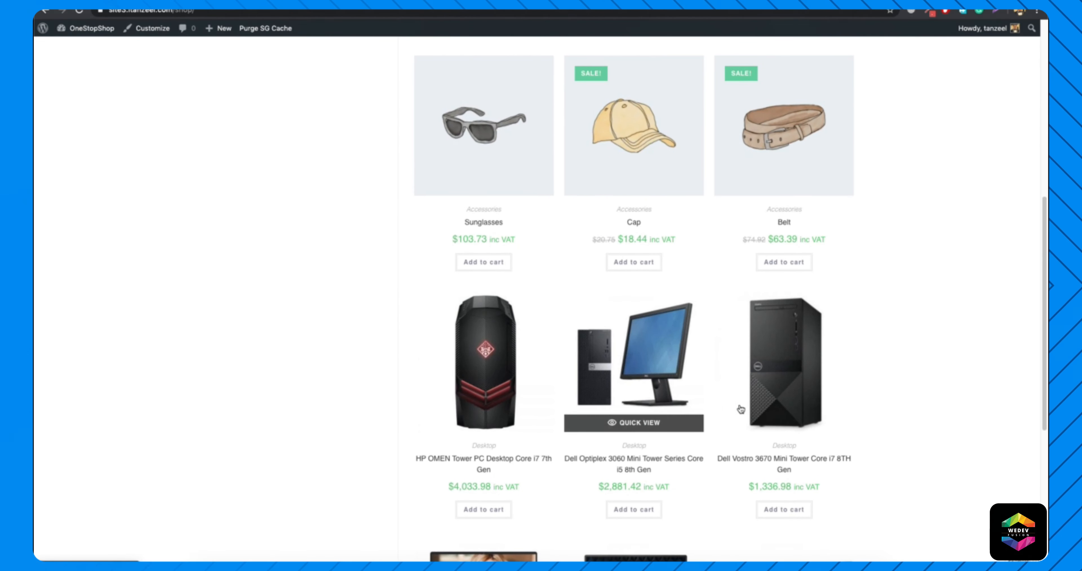
{"action": "scroll", "coordinate": [723, 416], "scroll_direction": "down", "scroll_amount": 8}
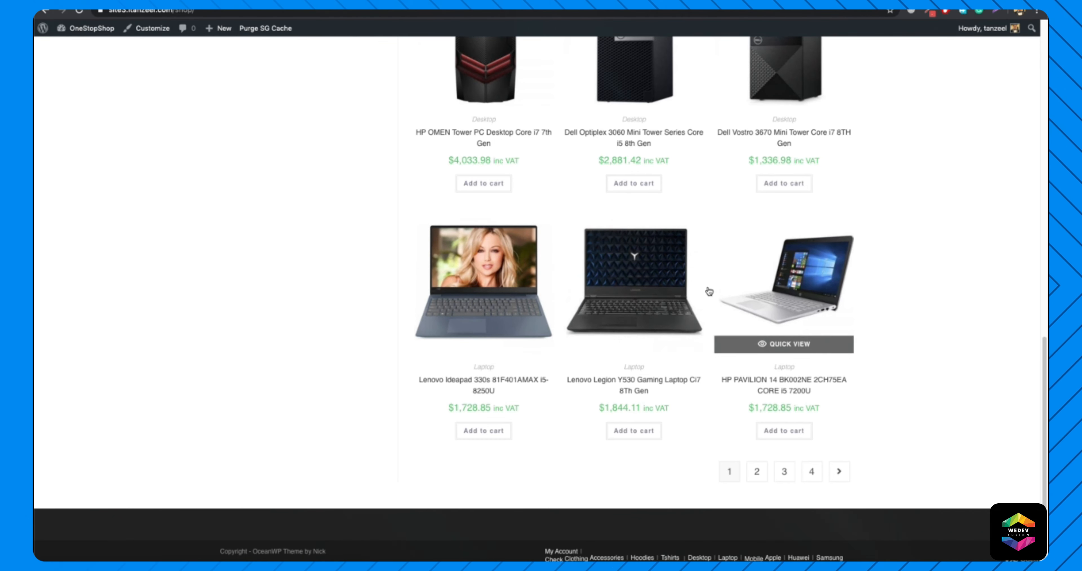
{"action": "scroll", "coordinate": [539, 315], "scroll_direction": "up", "scroll_amount": 15}
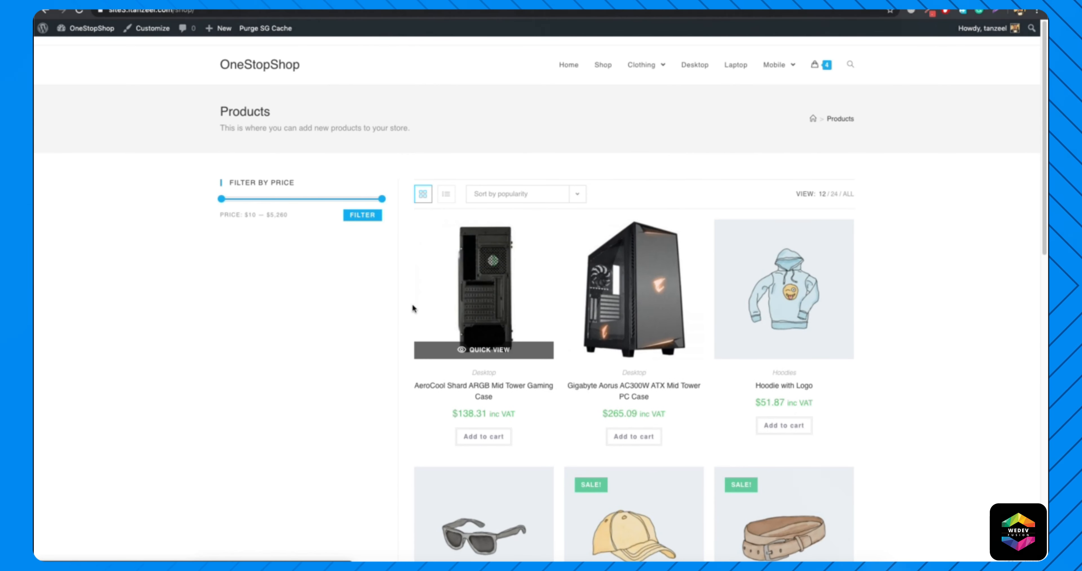
Open the Home page and examine how its page title area meets the welcome banner under the OceanWP theme.
{"action": "left_click", "coordinate": [568, 66]}
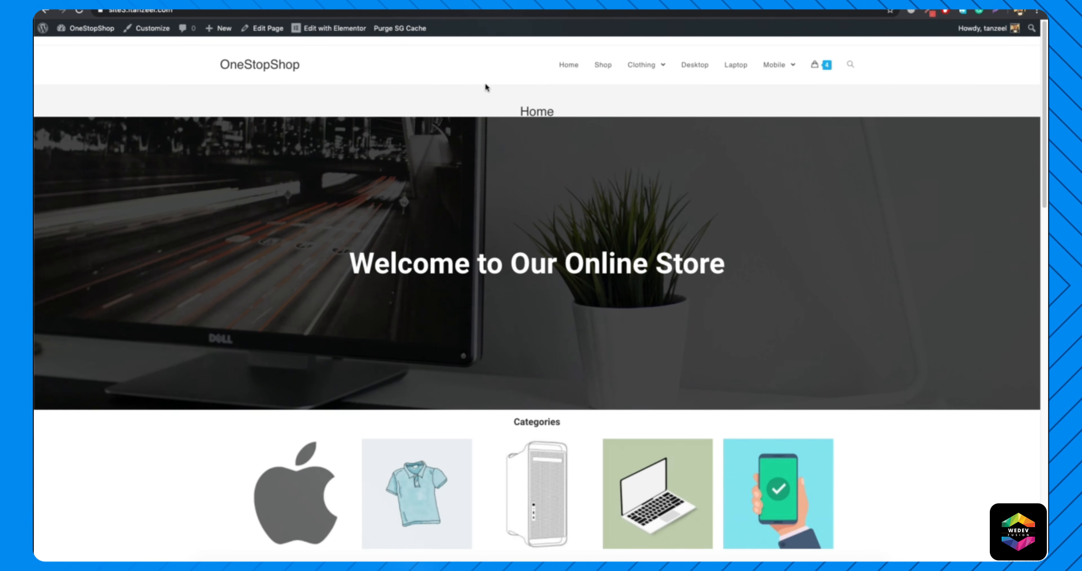
{"action": "left_click_drag", "start_coordinate": [541, 96], "coordinate": [597, 100]}
{"action": "left_click", "coordinate": [598, 99]}
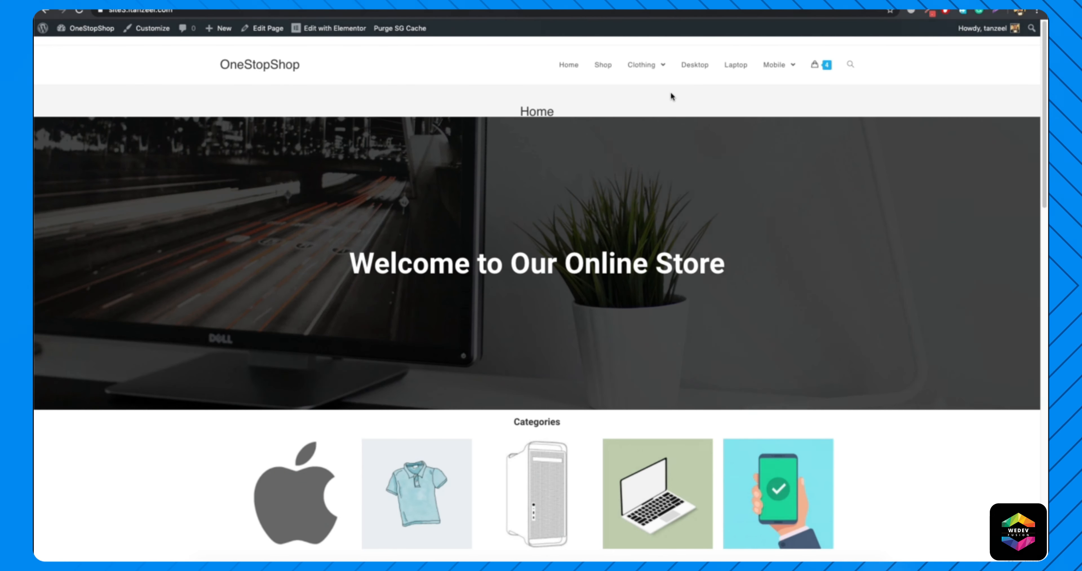
{"action": "scroll", "coordinate": [445, 275], "scroll_direction": "down", "scroll_amount": 5}
{"action": "scroll", "coordinate": [444, 275], "scroll_direction": "up", "scroll_amount": 3}
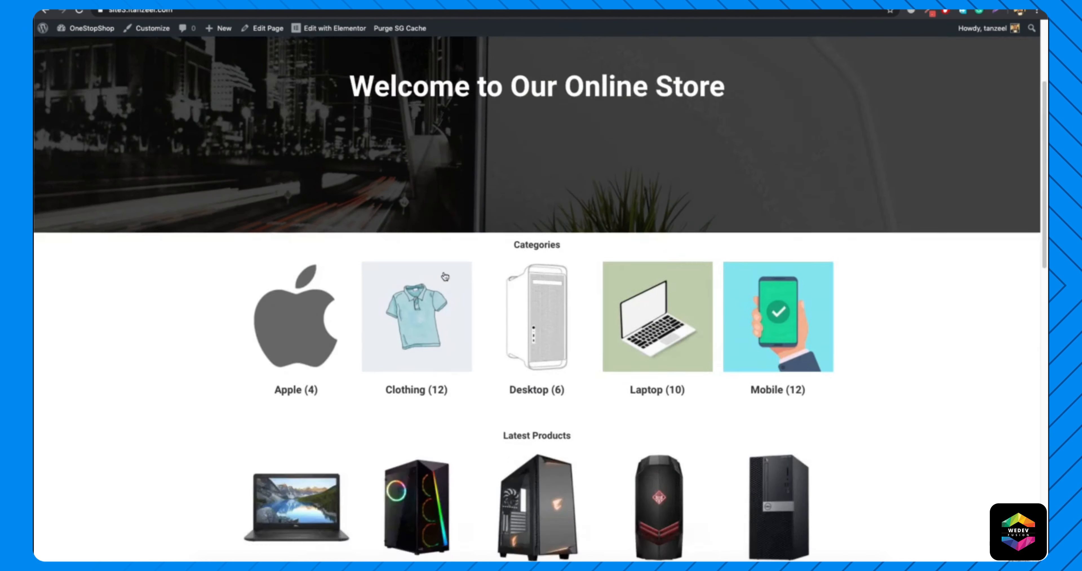
{"action": "scroll", "coordinate": [444, 275], "scroll_direction": "down", "scroll_amount": 10}
{"action": "scroll", "coordinate": [444, 275], "scroll_direction": "down", "scroll_amount": 2}
{"action": "scroll", "coordinate": [444, 273], "scroll_direction": "up", "scroll_amount": 12}
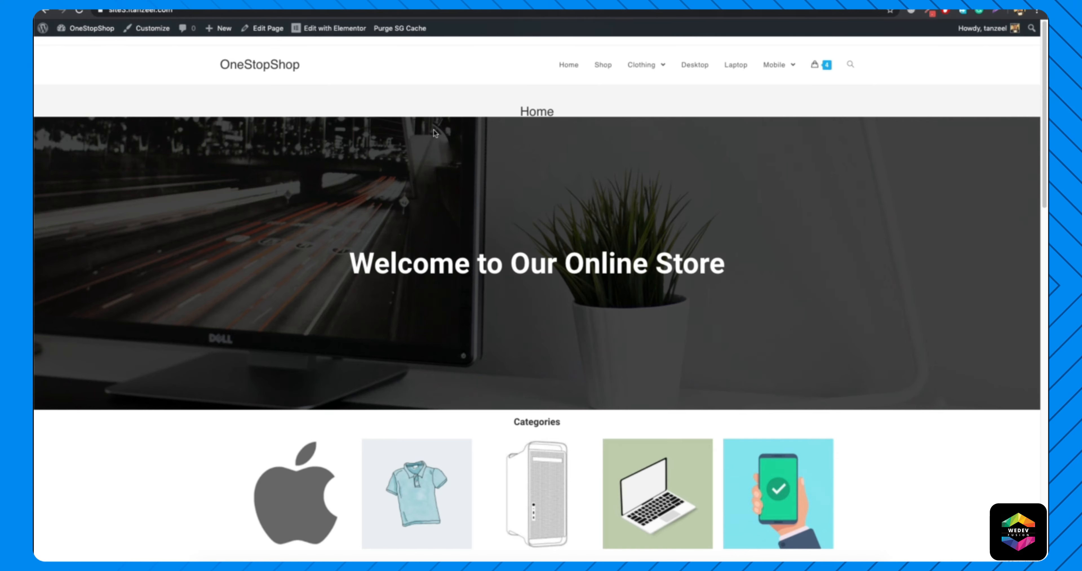
{"action": "left_click_drag", "start_coordinate": [518, 112], "coordinate": [591, 113]}
{"action": "left_click", "coordinate": [590, 113]}
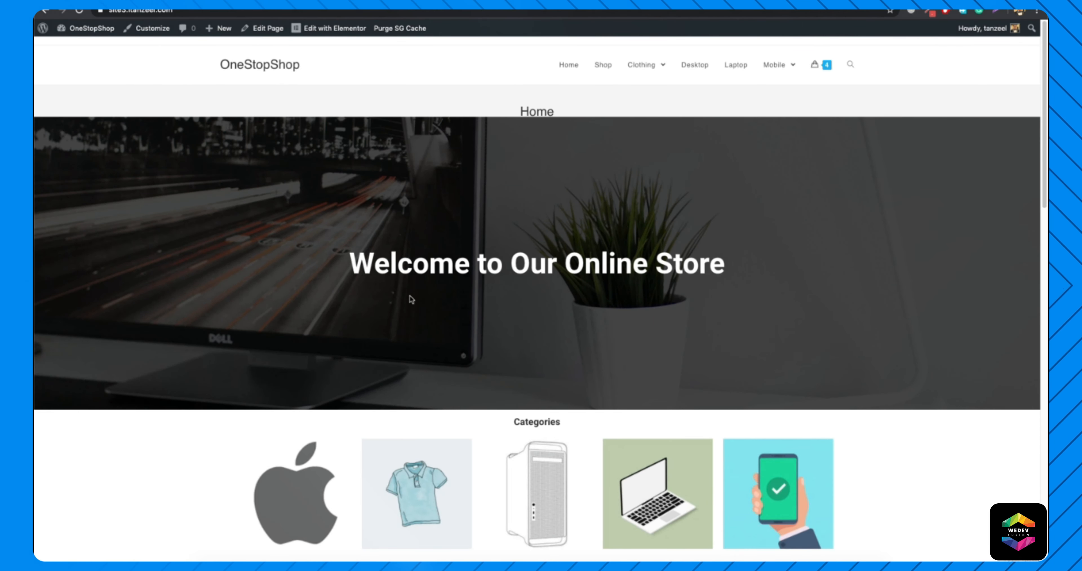
Examine the Home page's category, latest, featured, best-selling and on-sale product sections down to the footer.
{"action": "scroll", "coordinate": [410, 301], "scroll_direction": "down", "scroll_amount": 4}
{"action": "scroll", "coordinate": [557, 300], "scroll_direction": "up", "scroll_amount": 3}
{"action": "scroll", "coordinate": [556, 300], "scroll_direction": "down", "scroll_amount": 5}
{"action": "scroll", "coordinate": [529, 357], "scroll_direction": "down", "scroll_amount": 10}
{"action": "scroll", "coordinate": [513, 351], "scroll_direction": "down", "scroll_amount": 1}
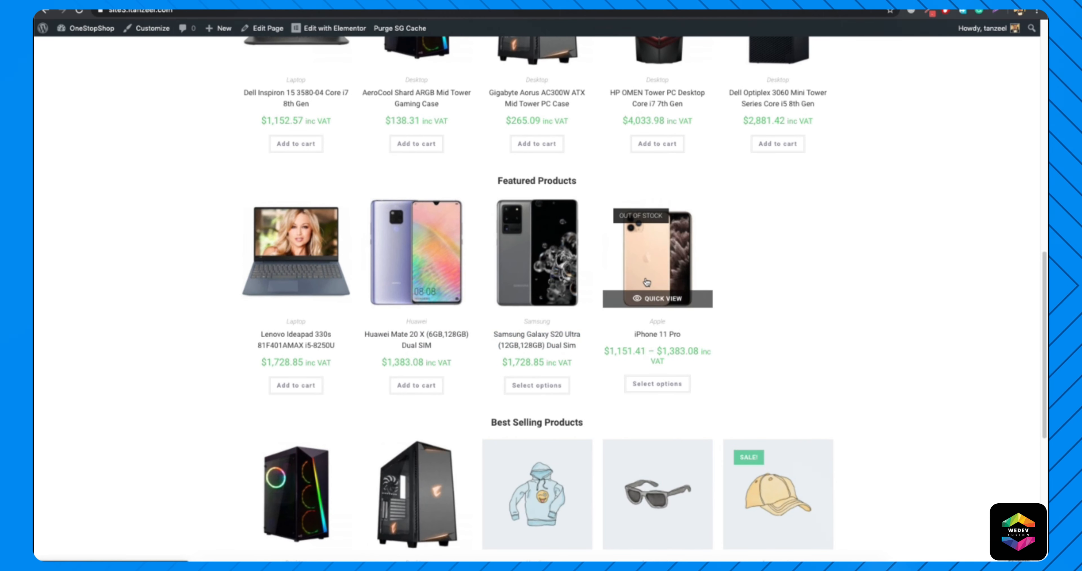
{"action": "scroll", "coordinate": [647, 282], "scroll_direction": "up", "scroll_amount": 15}
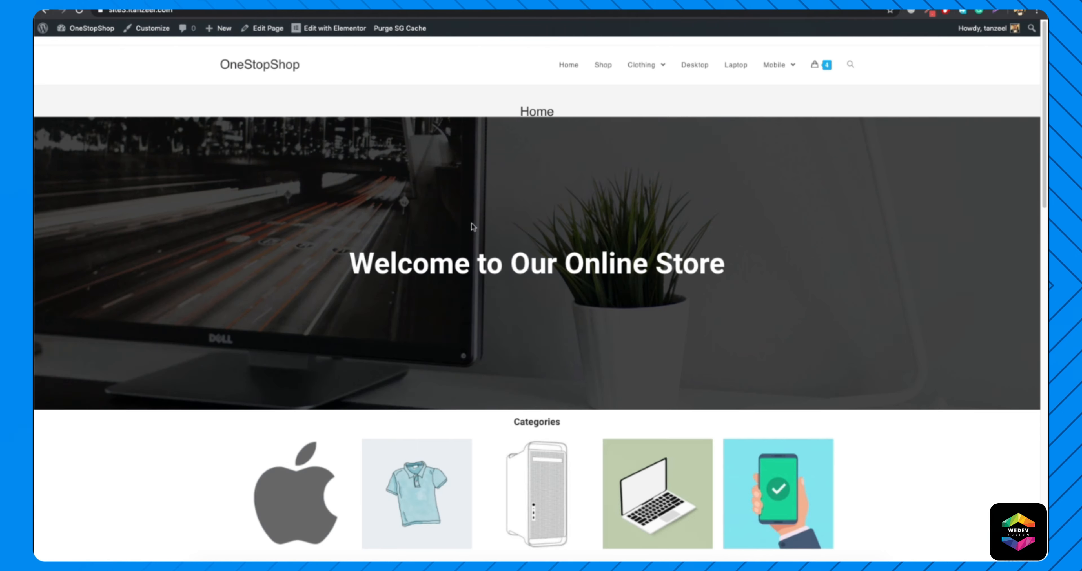
{"action": "mouse_move", "coordinate": [653, 65]}
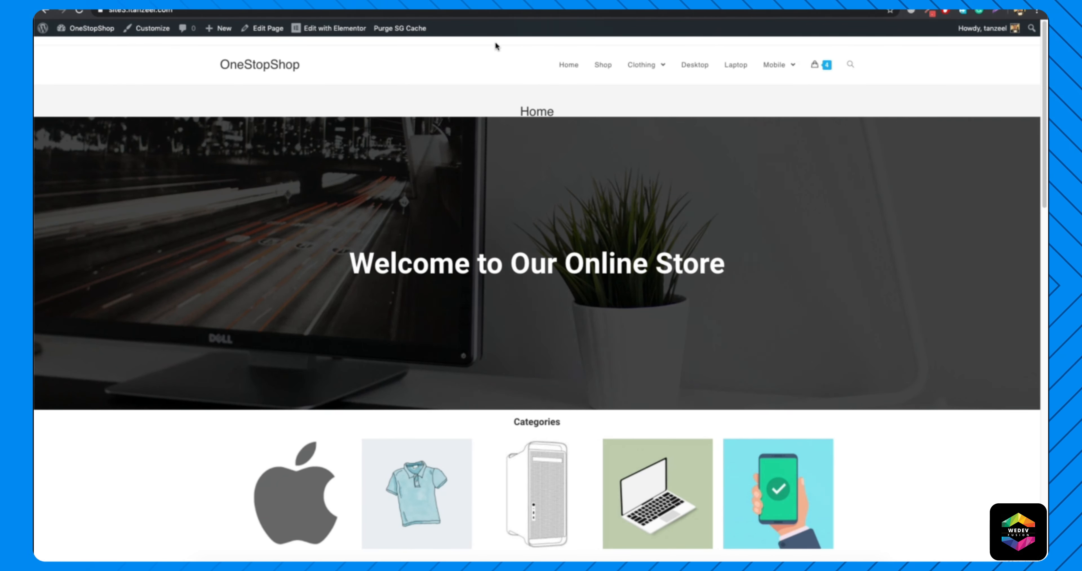
{"action": "scroll", "coordinate": [457, 148], "scroll_direction": "down", "scroll_amount": 5}
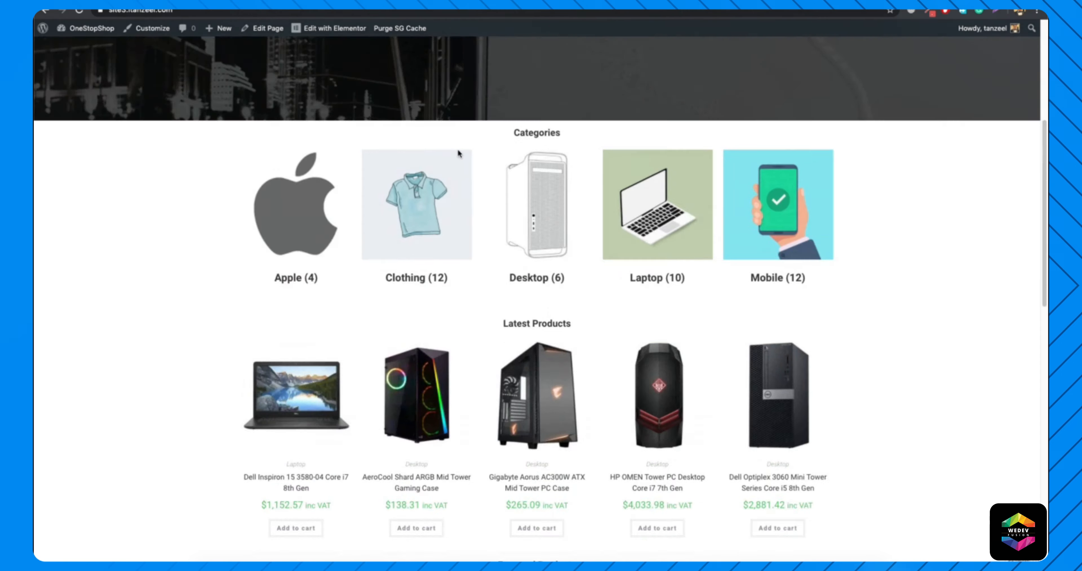
{"action": "scroll", "coordinate": [457, 148], "scroll_direction": "down", "scroll_amount": 10}
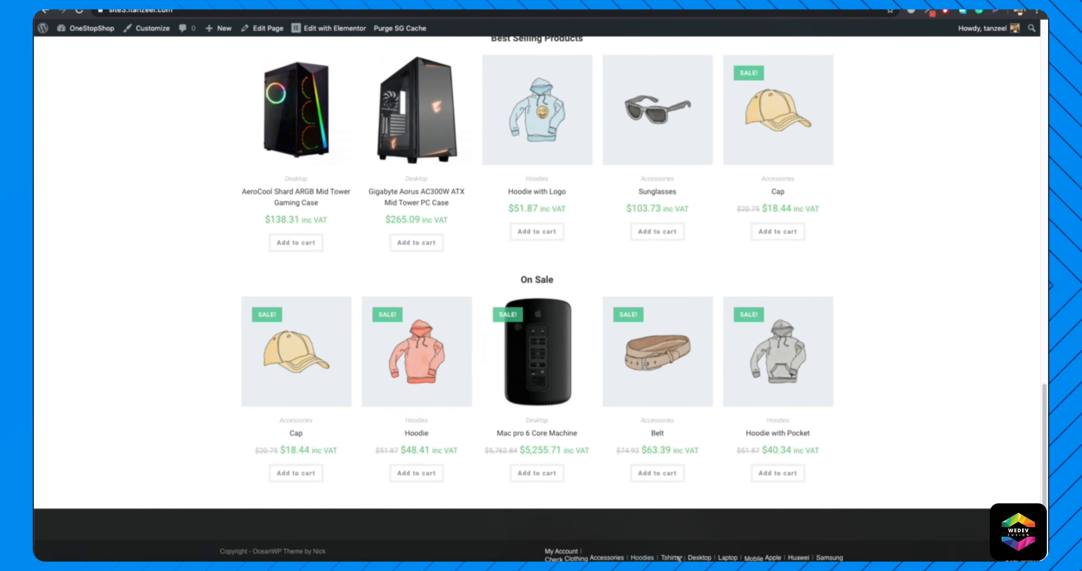
{"action": "scroll", "coordinate": [457, 412], "scroll_direction": "up", "scroll_amount": 15}
{"action": "scroll", "coordinate": [457, 477], "scroll_direction": "up", "scroll_amount": 3}
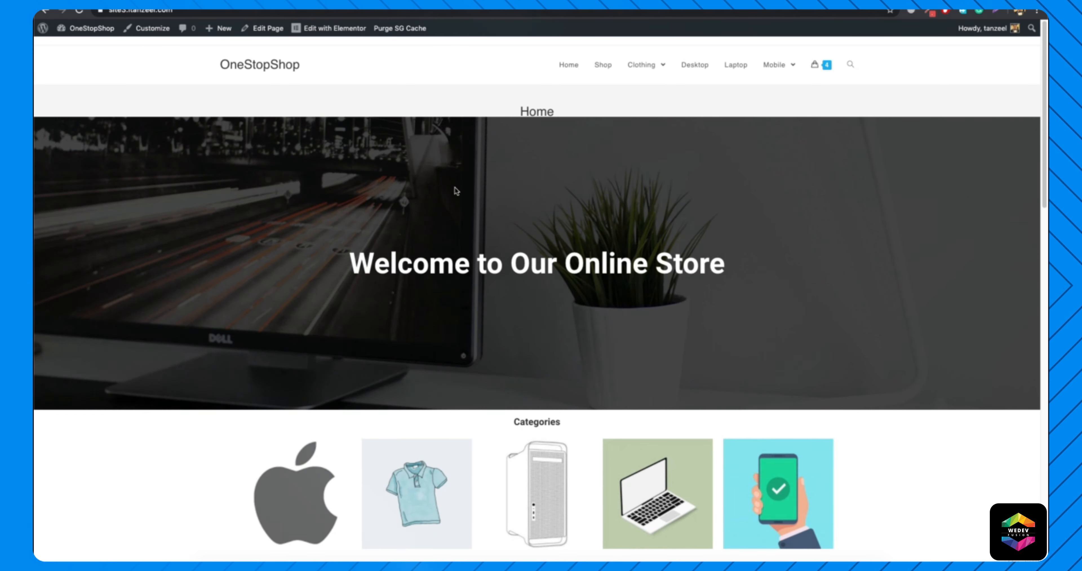
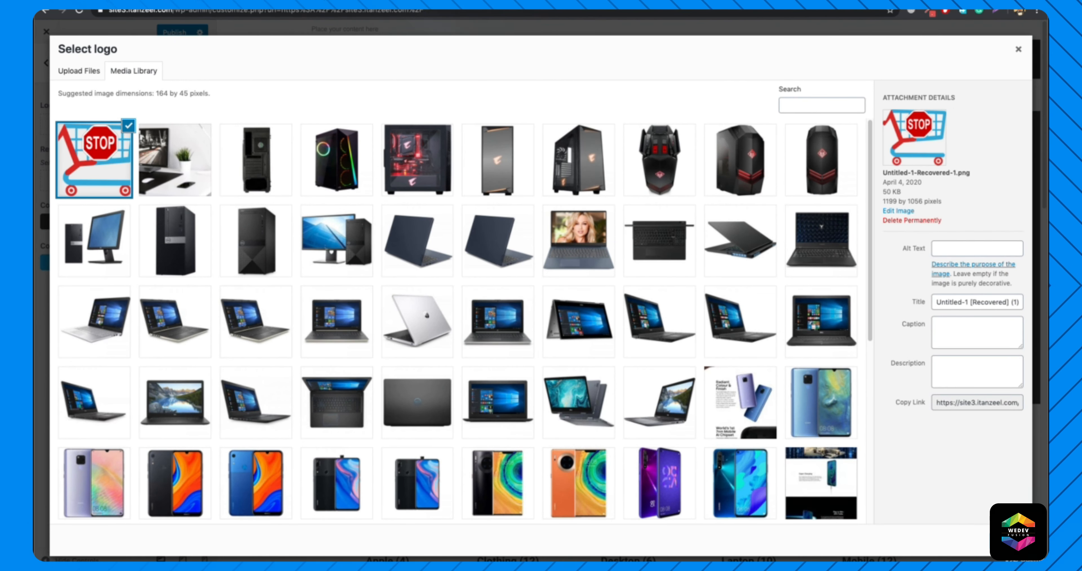
Use the shopping cart STOP image uncropped as the header logo and set its maximum width to 100 px.
{"action": "left_click", "coordinate": [1009, 541]}
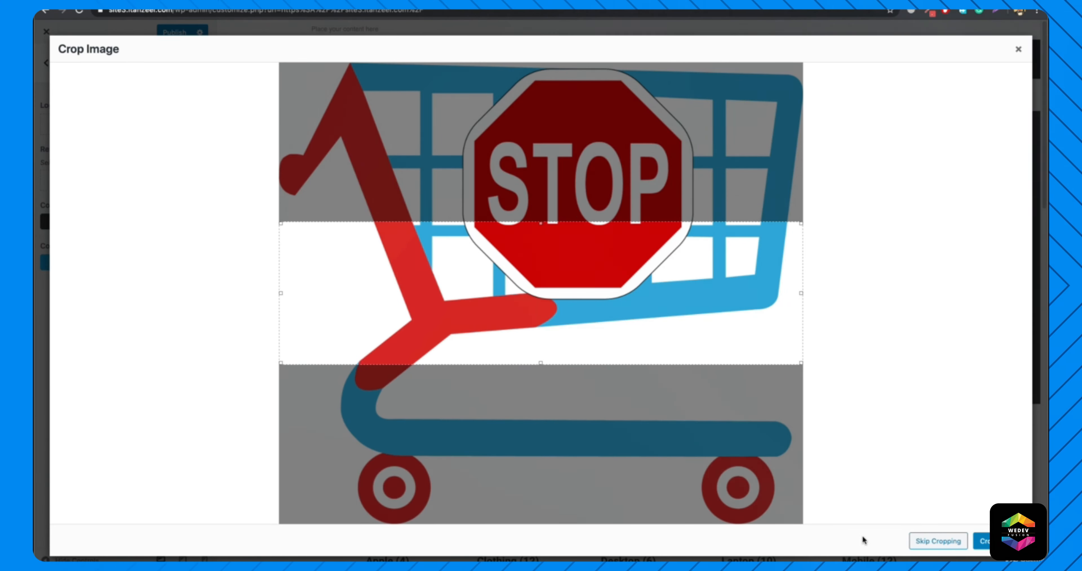
{"action": "left_click", "coordinate": [949, 541]}
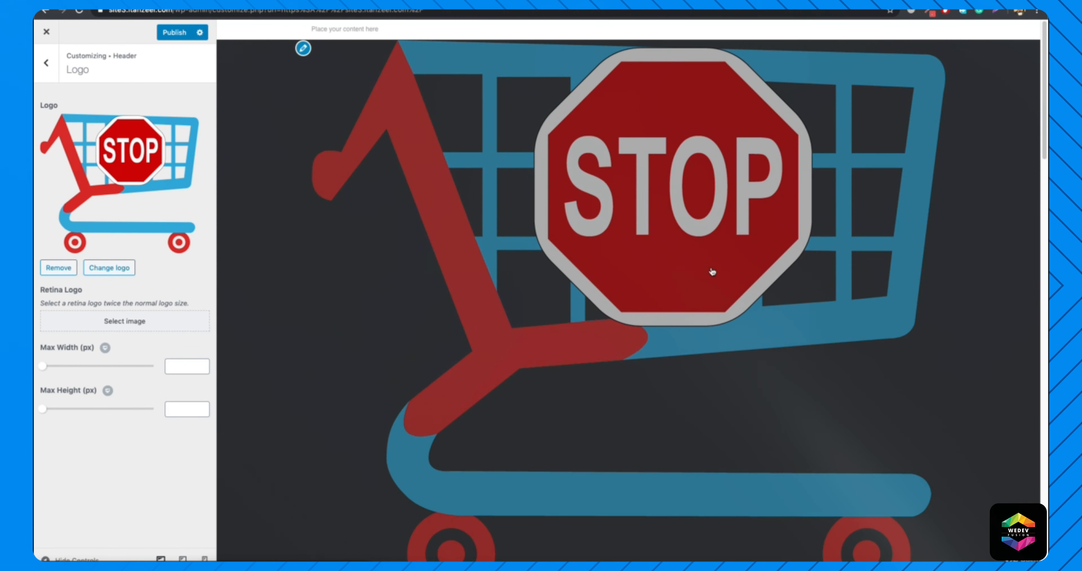
{"action": "scroll", "coordinate": [626, 332], "scroll_direction": "down", "scroll_amount": 5}
{"action": "scroll", "coordinate": [587, 333], "scroll_direction": "up", "scroll_amount": 10}
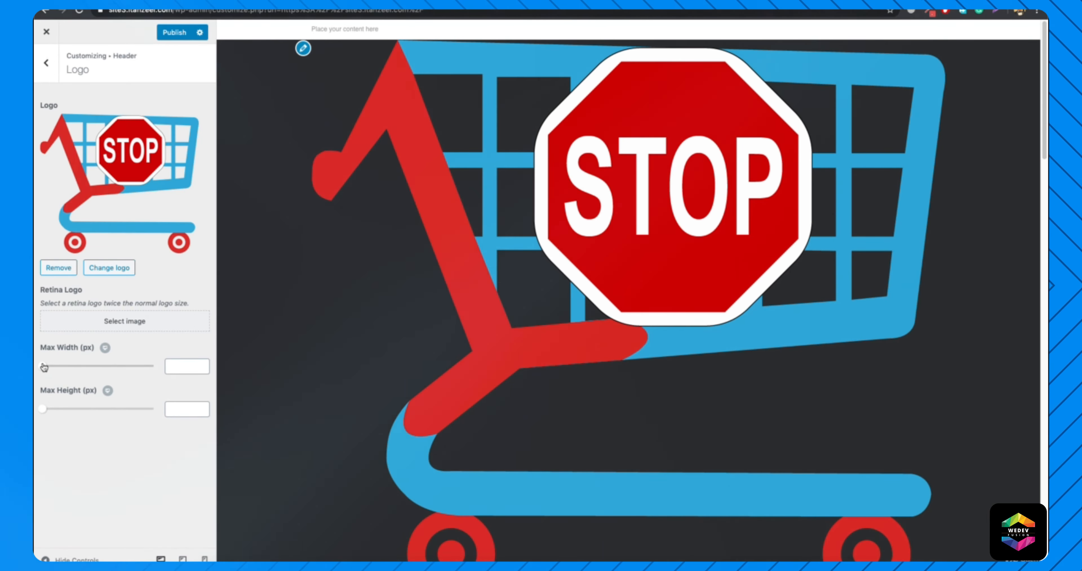
{"action": "left_click_drag", "start_coordinate": [45, 367], "coordinate": [70, 365]}
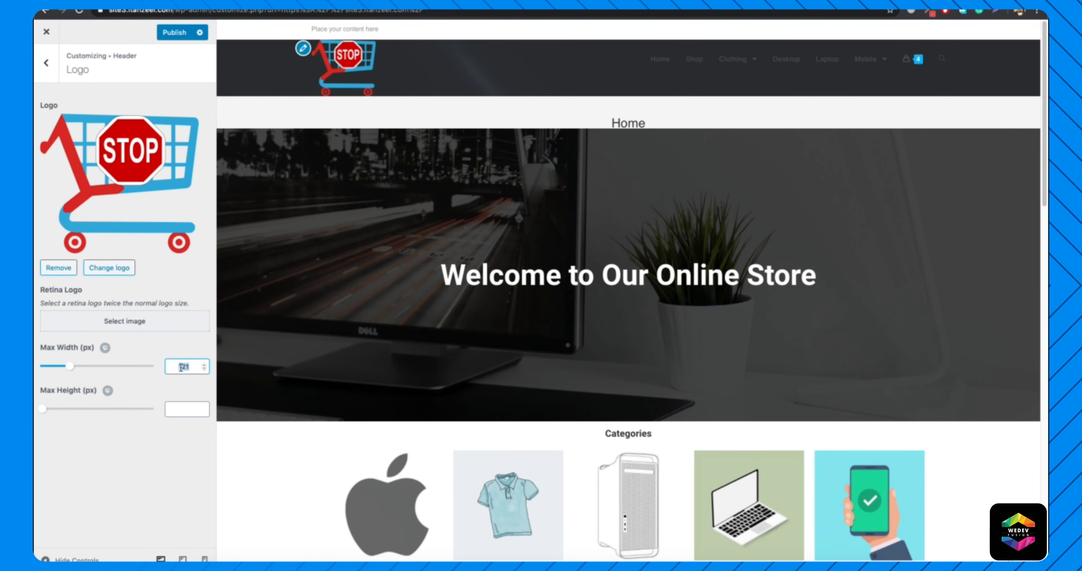
{"action": "type", "text": "100"}
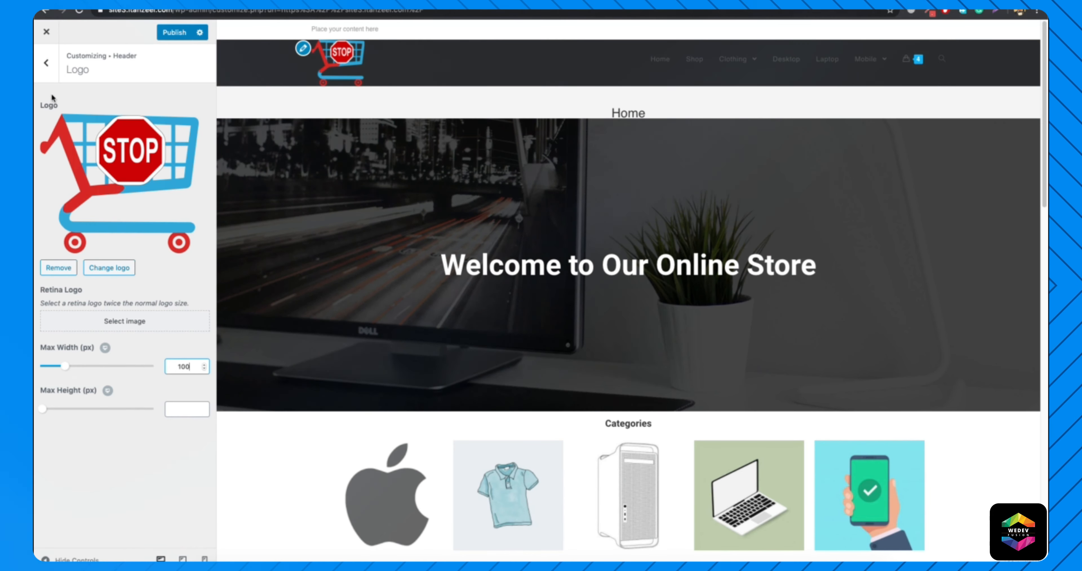
Set the header height to 100 px in the header's general settings.
{"action": "left_click", "coordinate": [46, 63]}
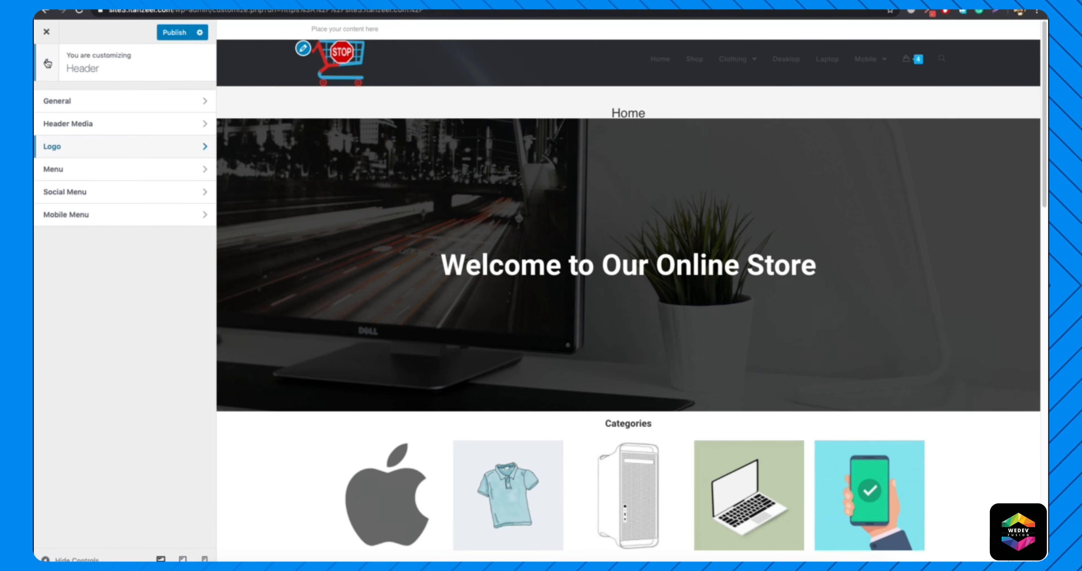
{"action": "left_click", "coordinate": [104, 110]}
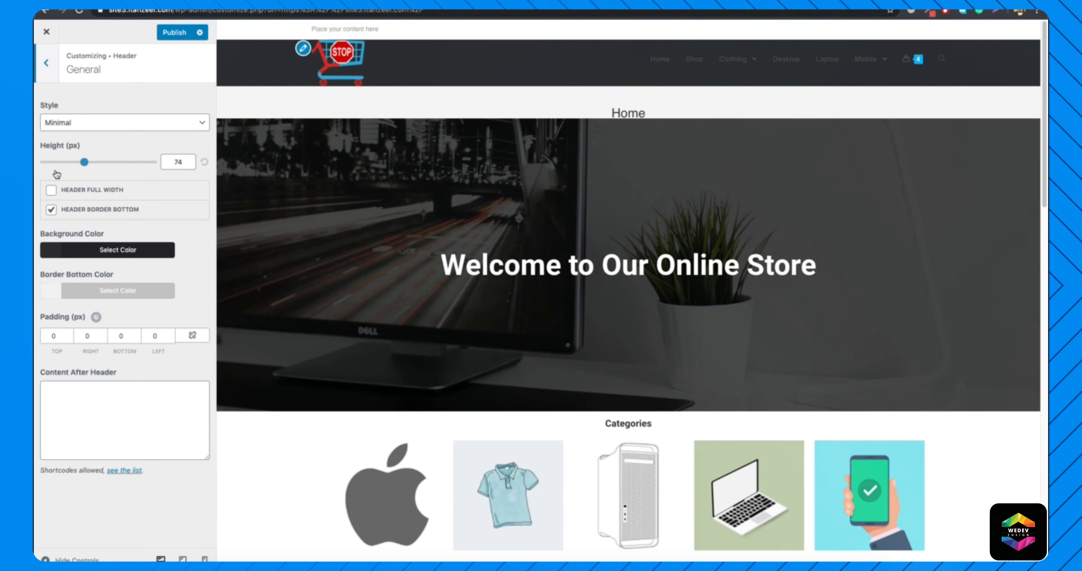
{"action": "double_click", "coordinate": [171, 160]}
{"action": "type", "text": "100"}
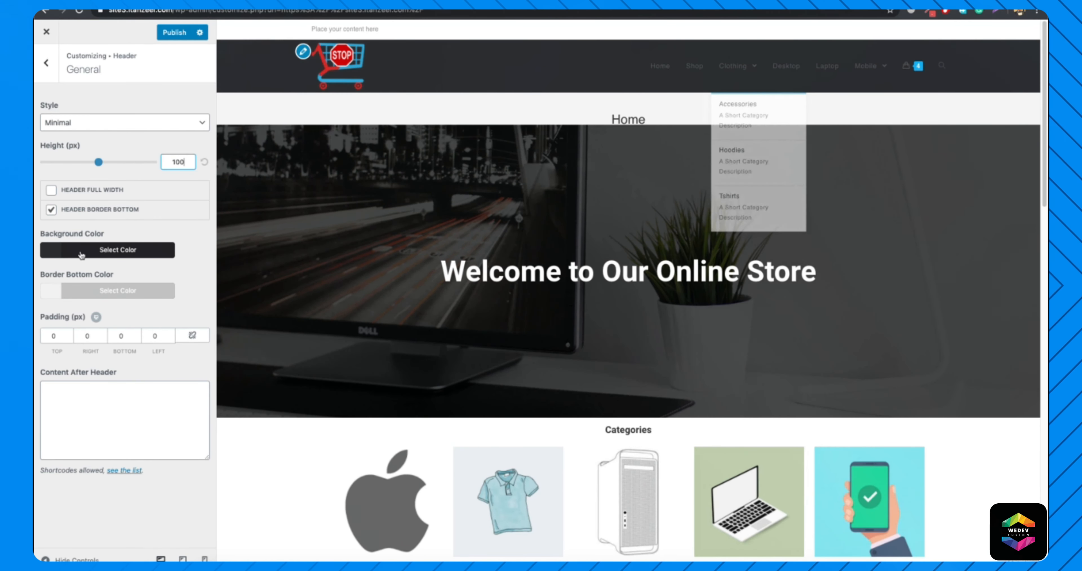
{"action": "left_click", "coordinate": [46, 63]}
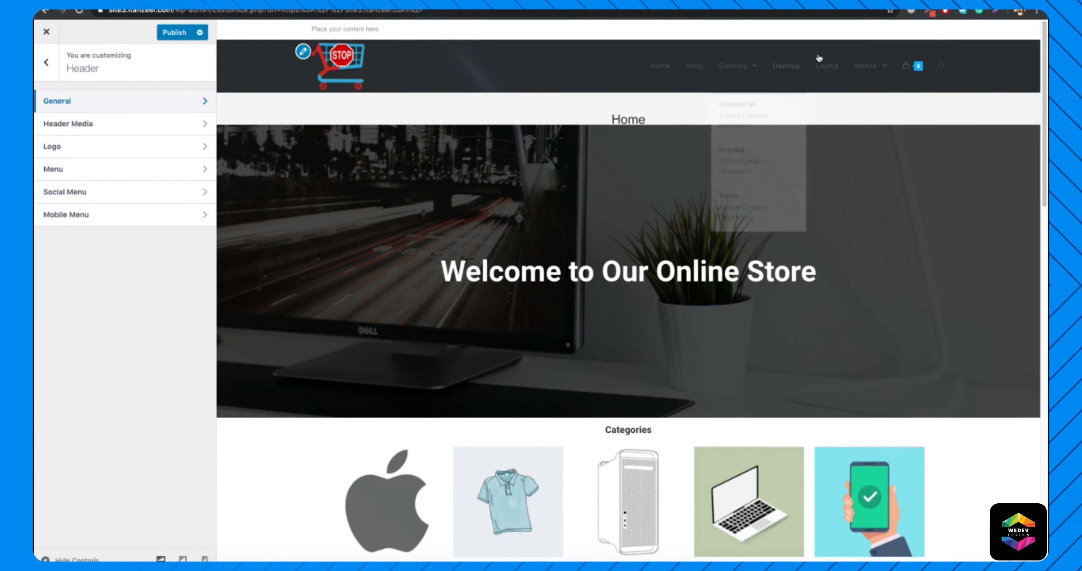
Try the Top Menu header style with the menu placed after the logo, and switch back to the Minimal style.
{"action": "mouse_move", "coordinate": [884, 74]}
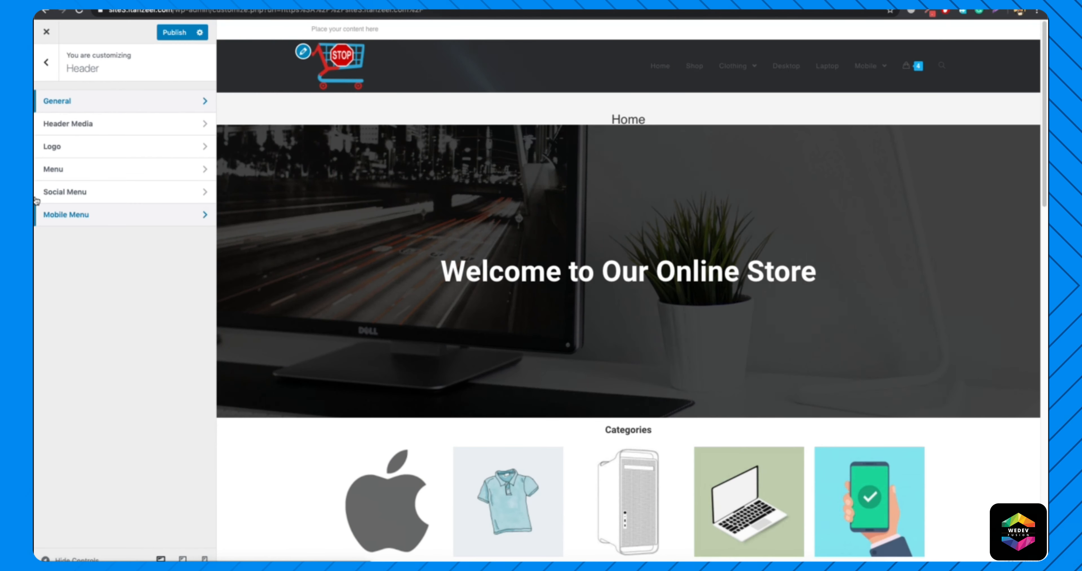
{"action": "left_click", "coordinate": [93, 164]}
{"action": "key", "text": "Escape"}
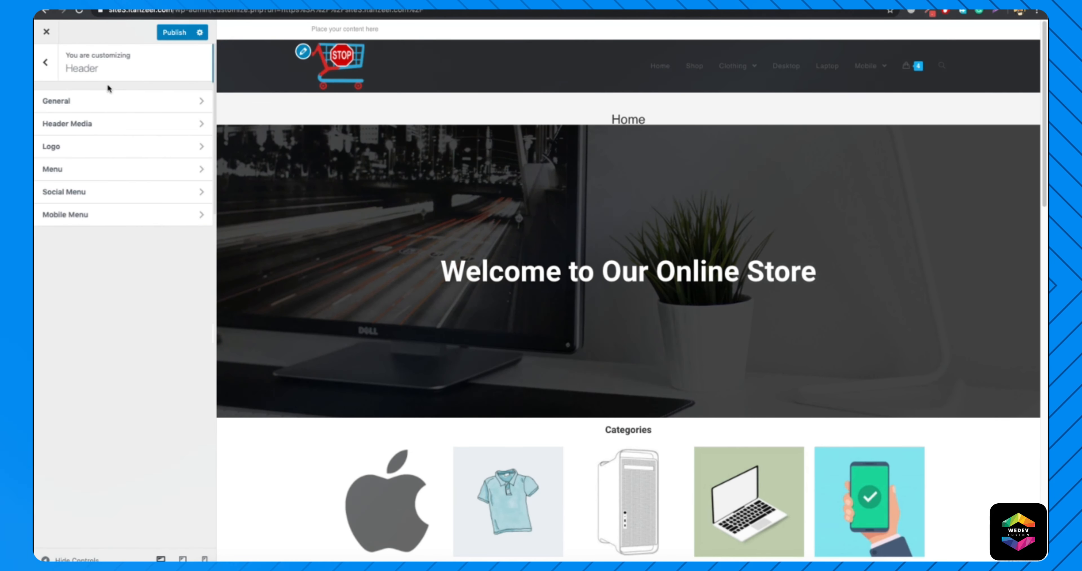
{"action": "left_click", "coordinate": [107, 108]}
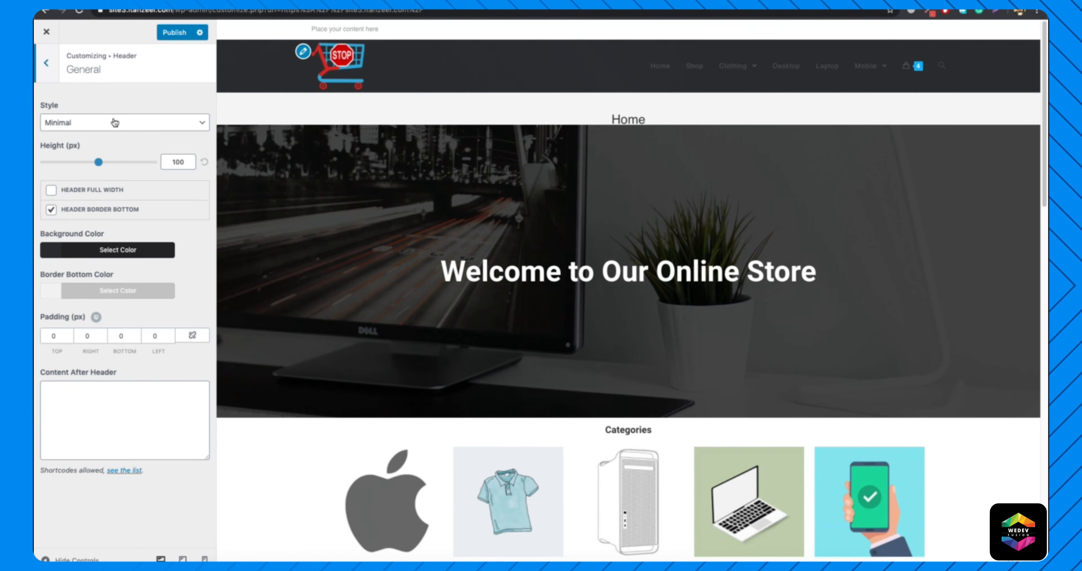
{"action": "left_click", "coordinate": [114, 122]}
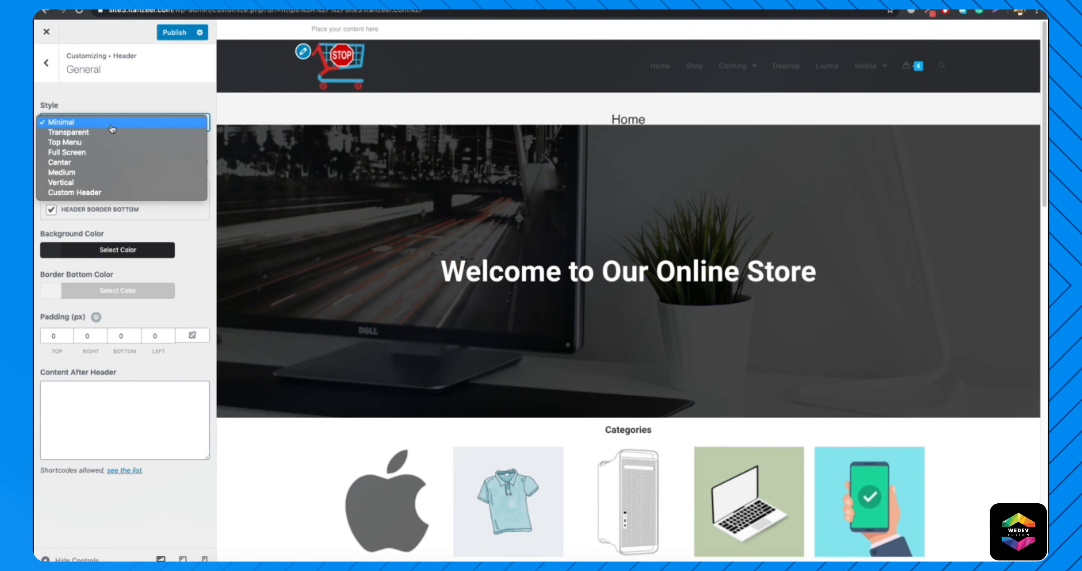
{"action": "left_click", "coordinate": [91, 163]}
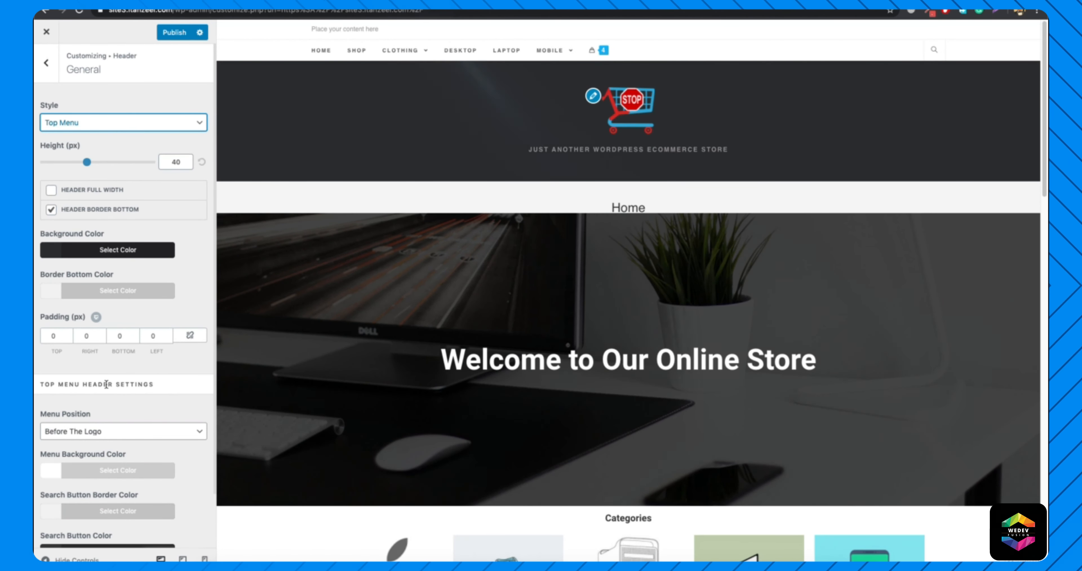
{"action": "left_click", "coordinate": [105, 439]}
{"action": "left_click", "coordinate": [101, 442]}
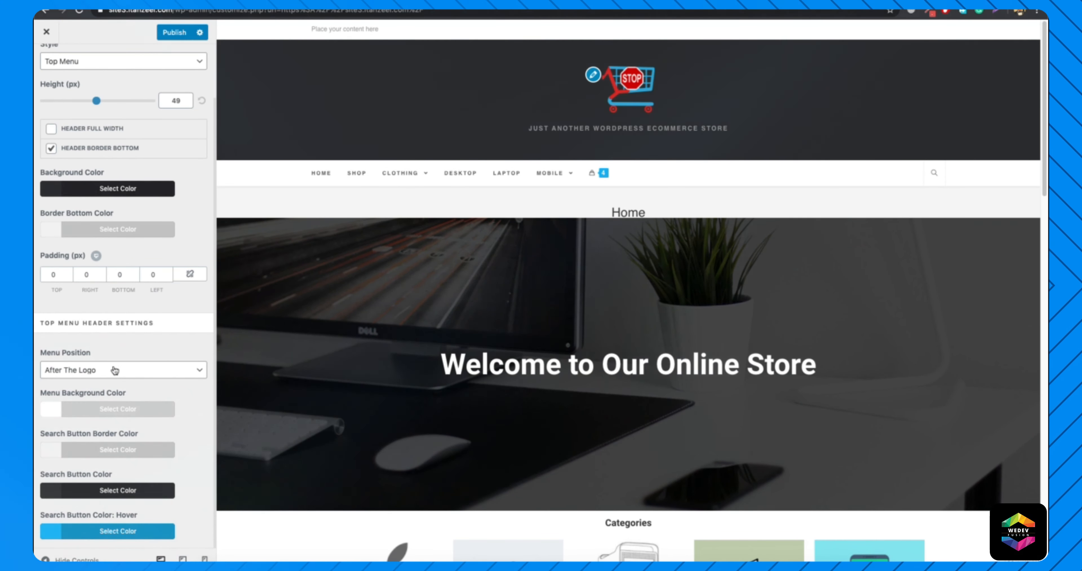
{"action": "scroll", "coordinate": [126, 359], "scroll_direction": "up", "scroll_amount": 3}
{"action": "left_click", "coordinate": [123, 121]}
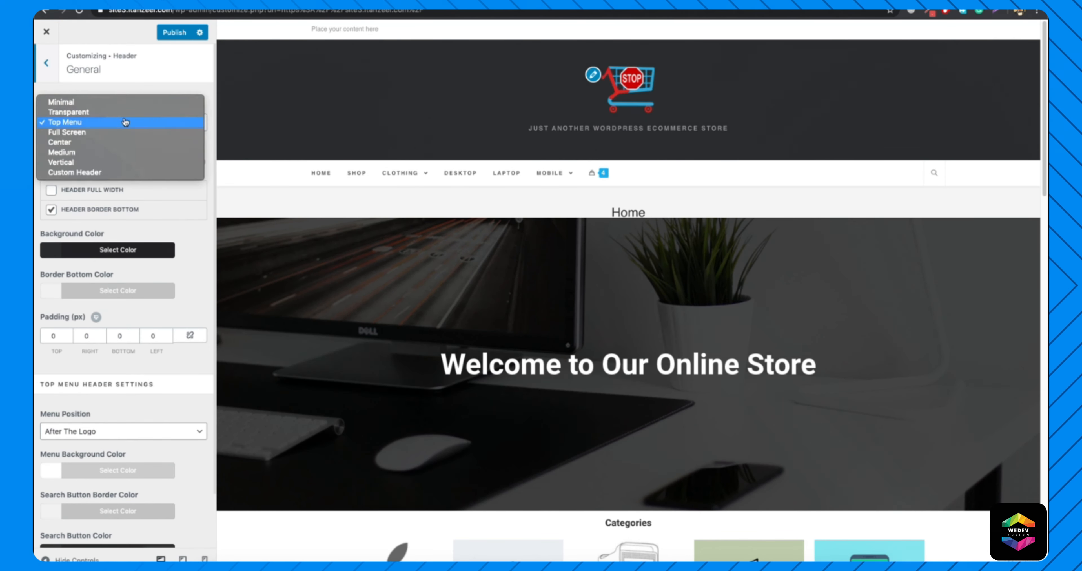
{"action": "left_click", "coordinate": [93, 106]}
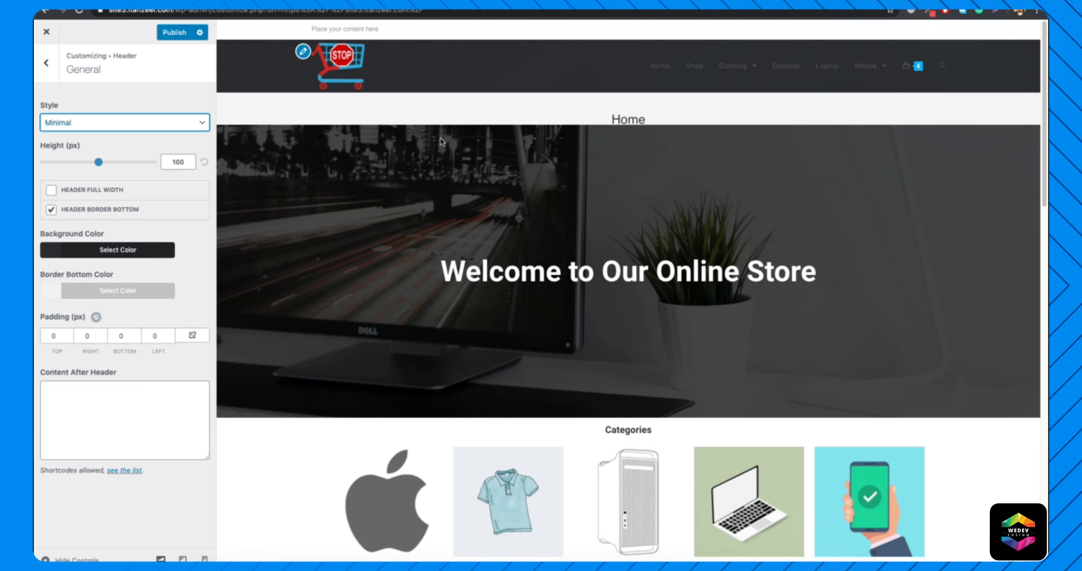
Set the header menu's link color to white.
{"action": "left_click", "coordinate": [49, 65]}
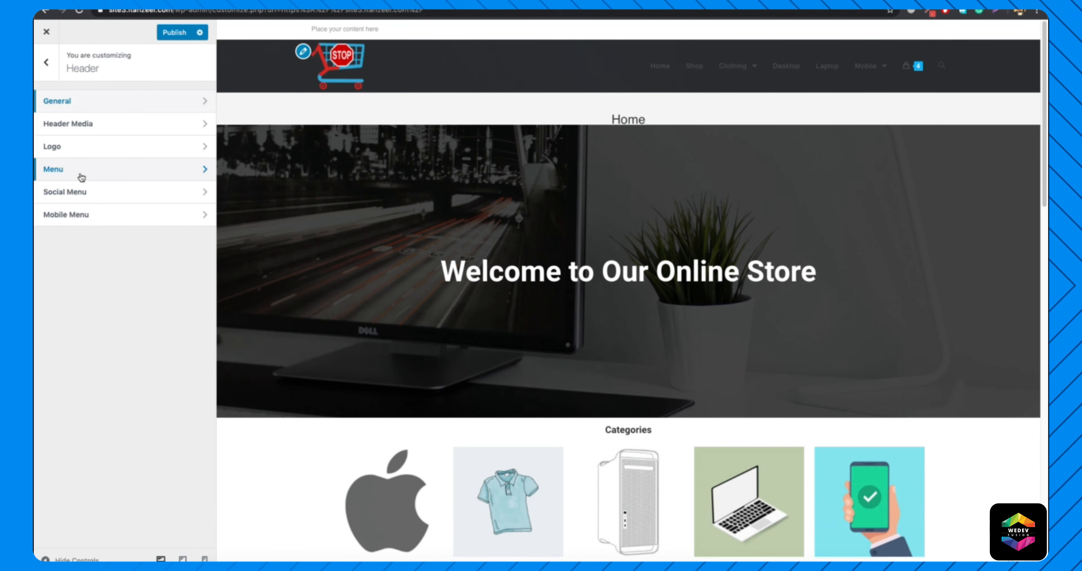
{"action": "left_click", "coordinate": [80, 173]}
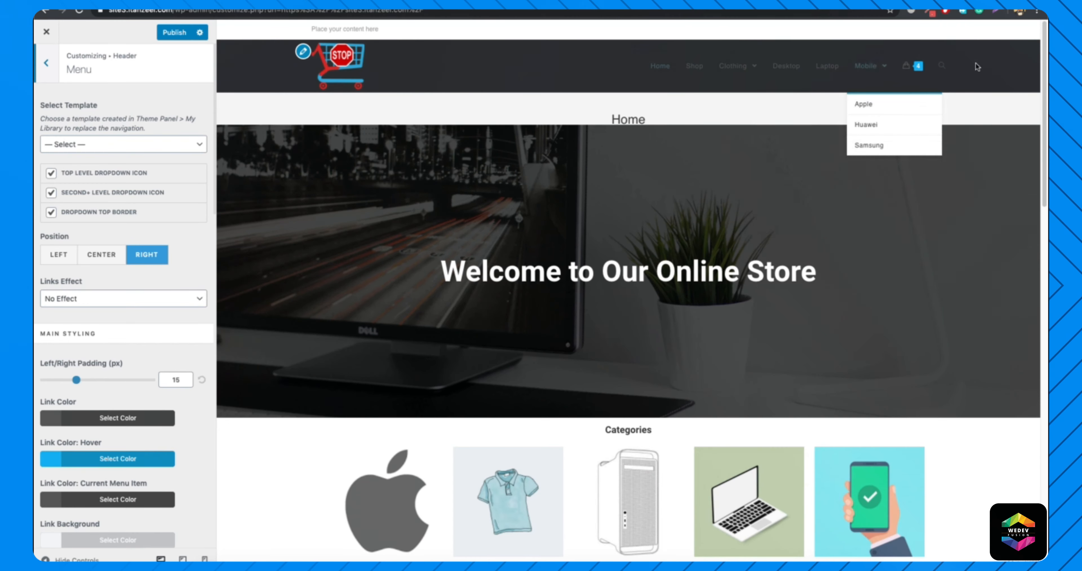
{"action": "scroll", "coordinate": [93, 310], "scroll_direction": "down", "scroll_amount": 3}
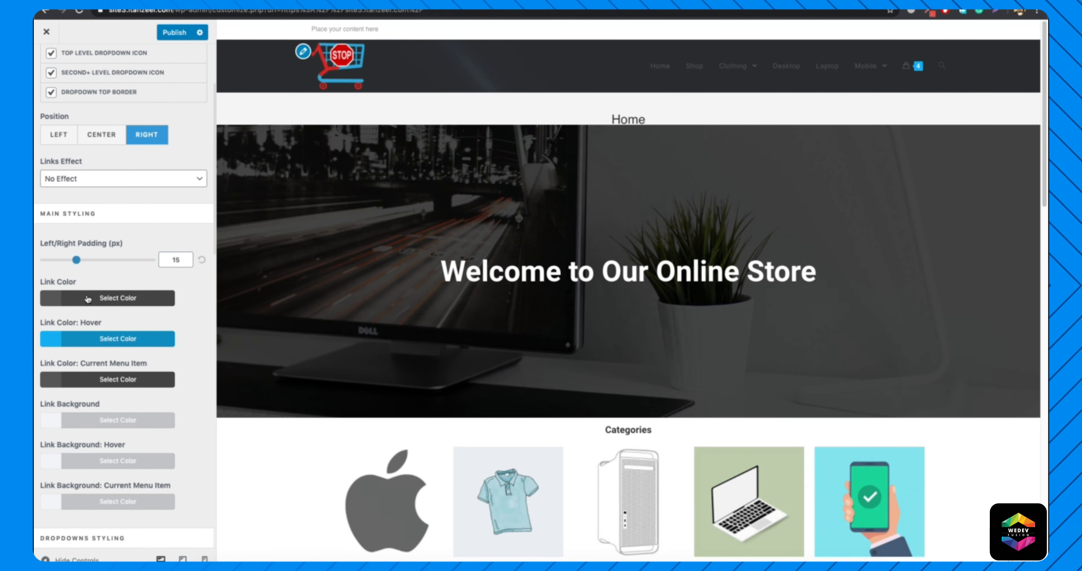
{"action": "left_click", "coordinate": [88, 299]}
{"action": "left_click", "coordinate": [60, 448]}
Give the header menu links a #d8514e hover background and a white hover link color, and check them in the preview.
{"action": "scroll", "coordinate": [136, 404], "scroll_direction": "down", "scroll_amount": 2}
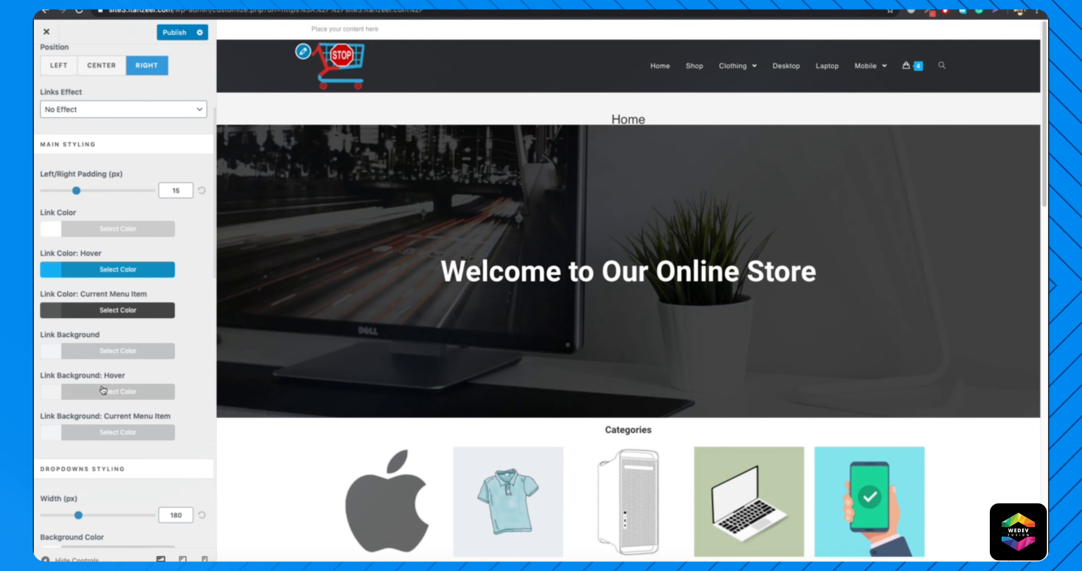
{"action": "left_click", "coordinate": [111, 398]}
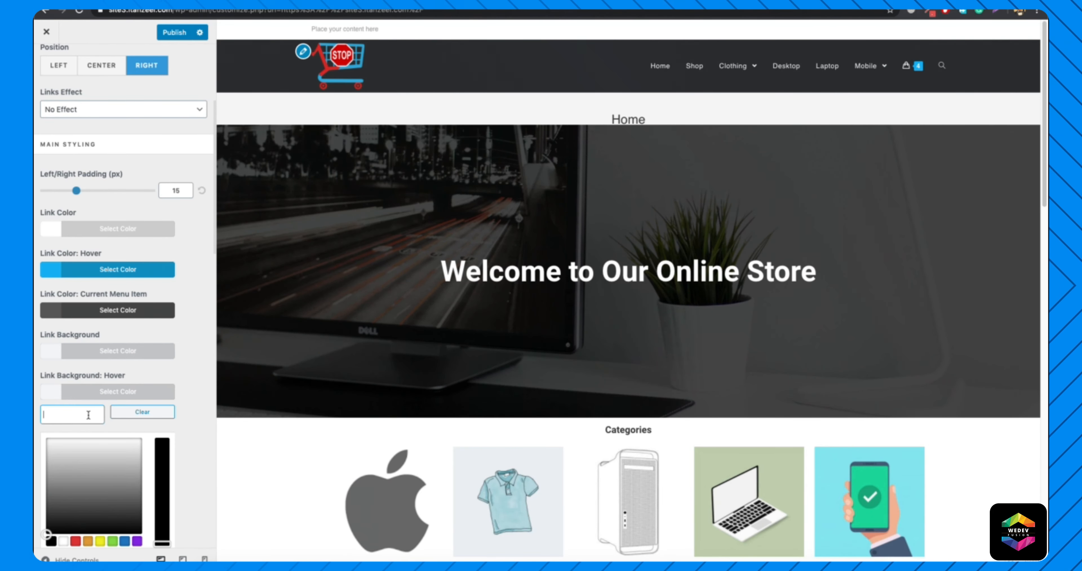
{"action": "type", "text": "#d8514e"}
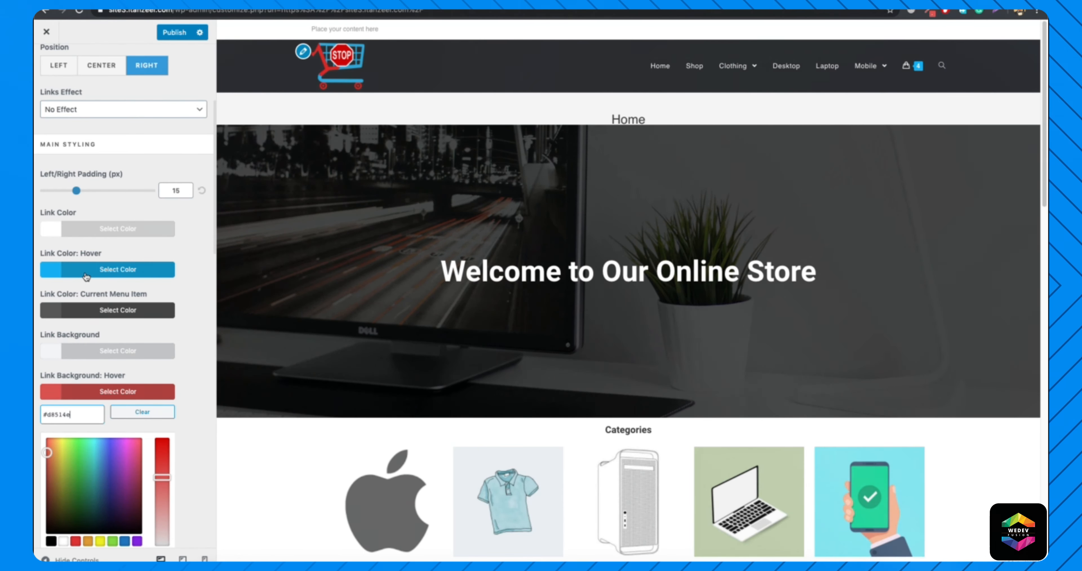
{"action": "left_click", "coordinate": [109, 270]}
{"action": "left_click", "coordinate": [63, 418]}
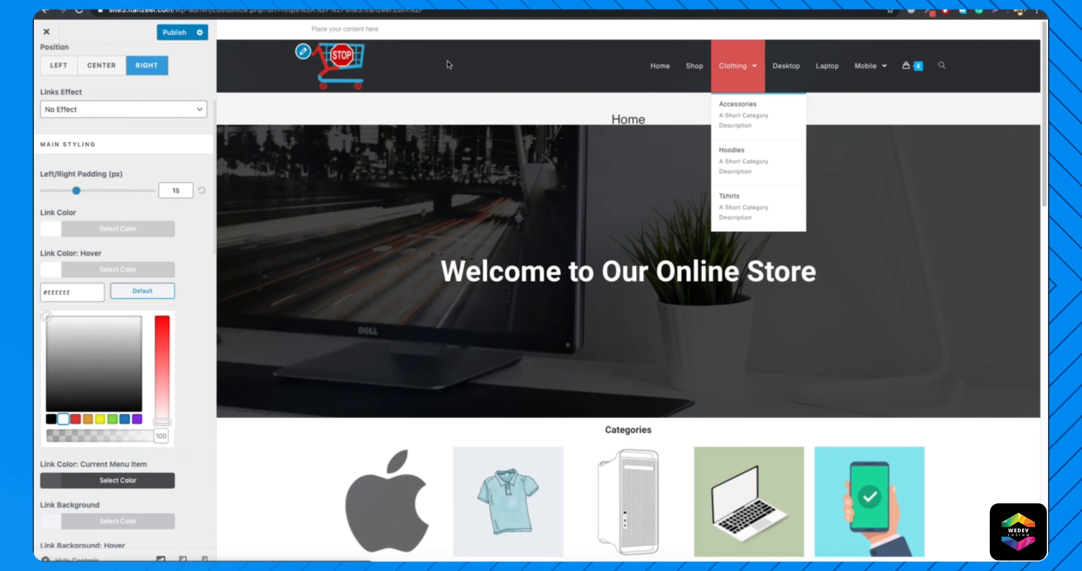
{"action": "scroll", "coordinate": [98, 163], "scroll_direction": "up", "scroll_amount": 10}
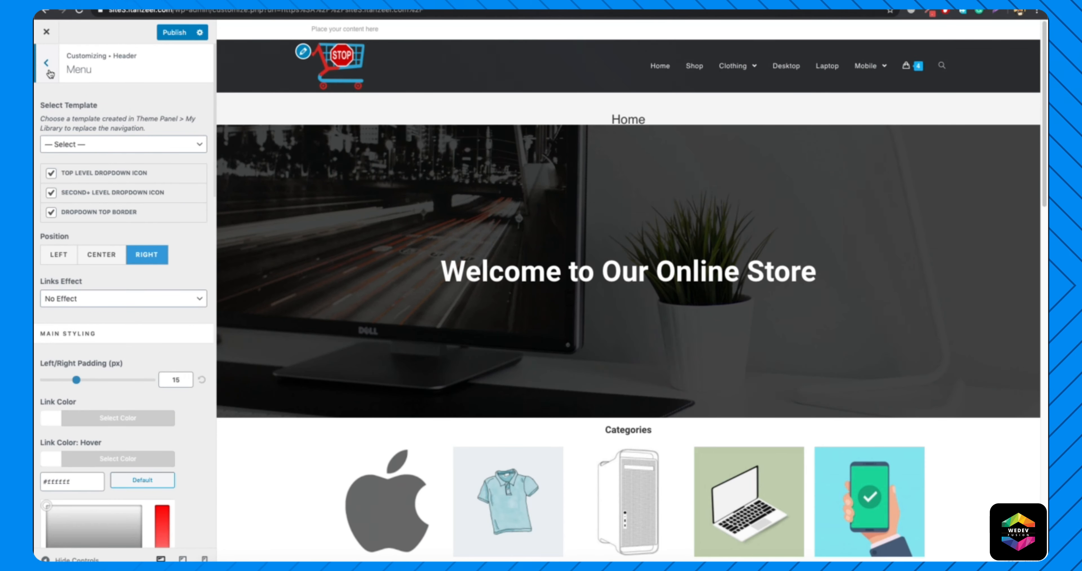
{"action": "left_click", "coordinate": [46, 50]}
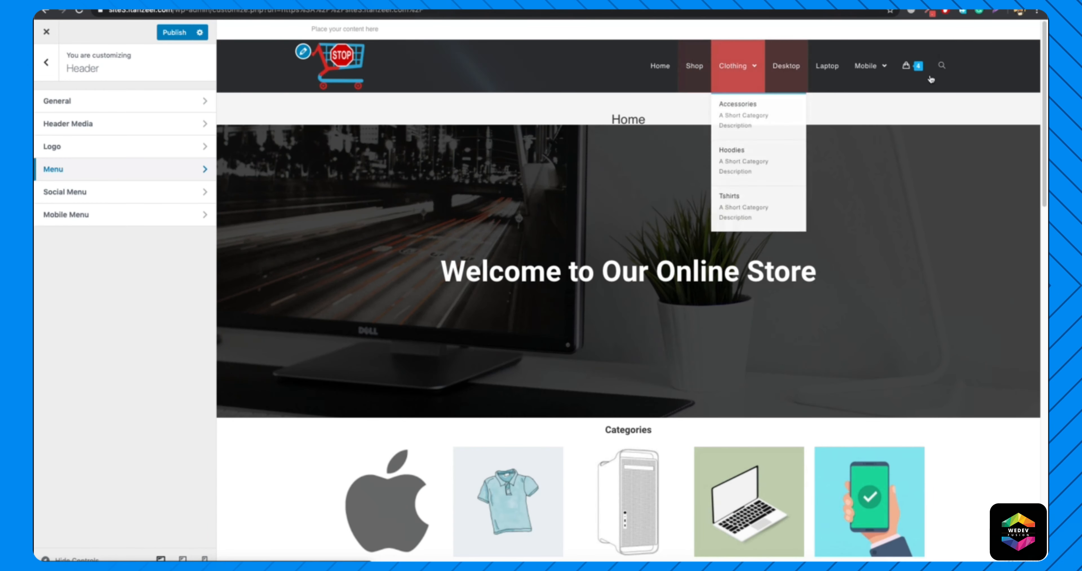
{"action": "mouse_move", "coordinate": [912, 70]}
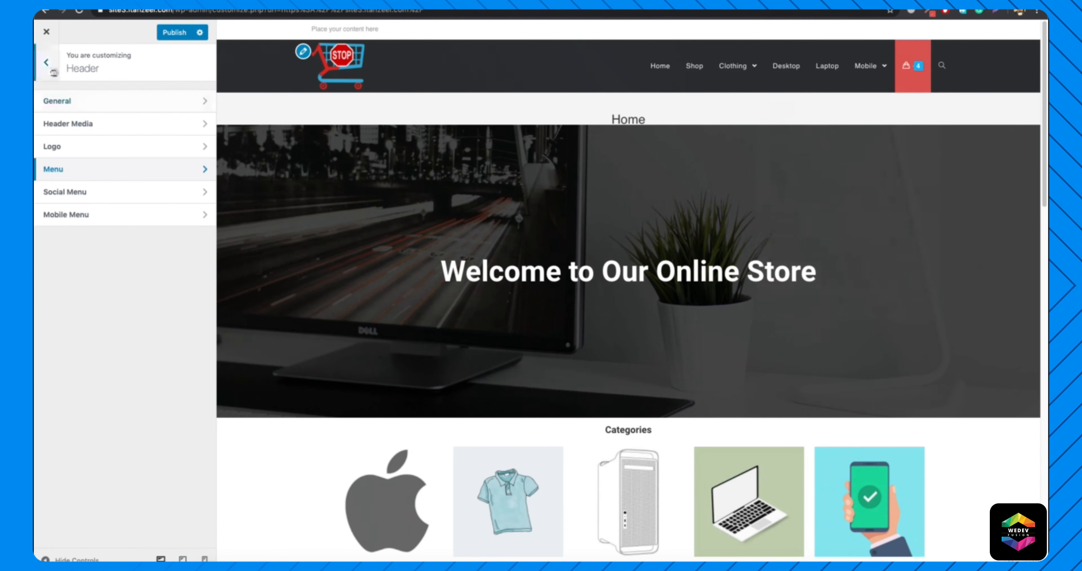
Replace the top bar's placeholder content with a phone icon and the store's phone number, plus an envelope icon and its e-mail address.
{"action": "left_click", "coordinate": [47, 63]}
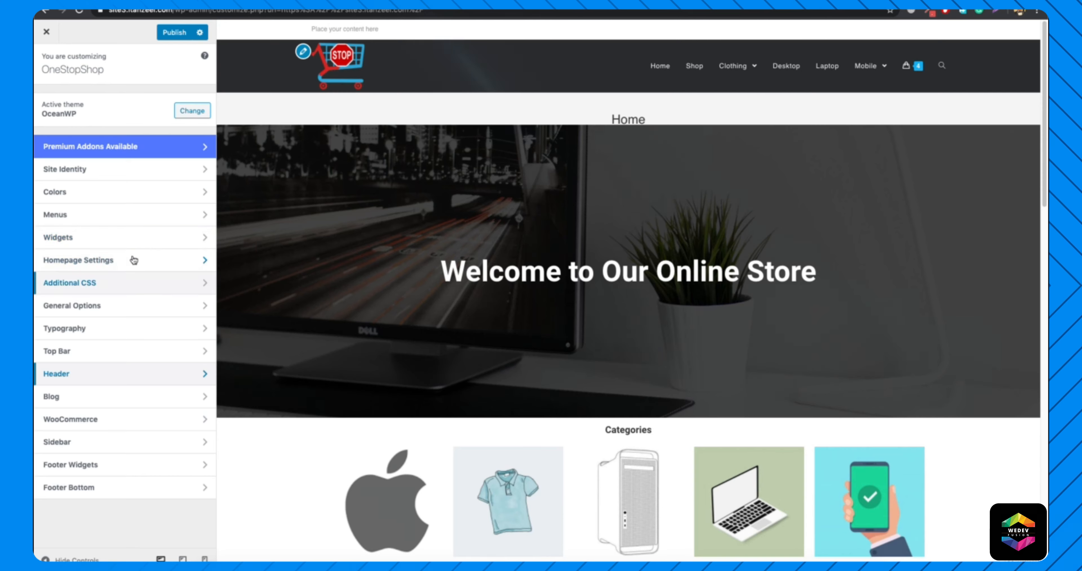
{"action": "left_click", "coordinate": [106, 354]}
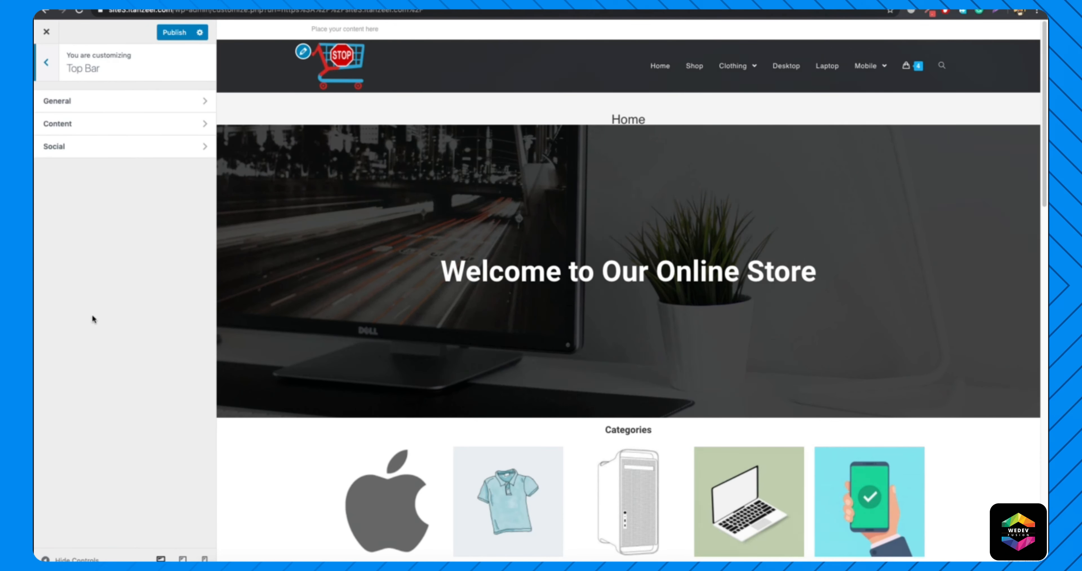
{"action": "left_click", "coordinate": [98, 126]}
{"action": "triple_click", "coordinate": [109, 209]}
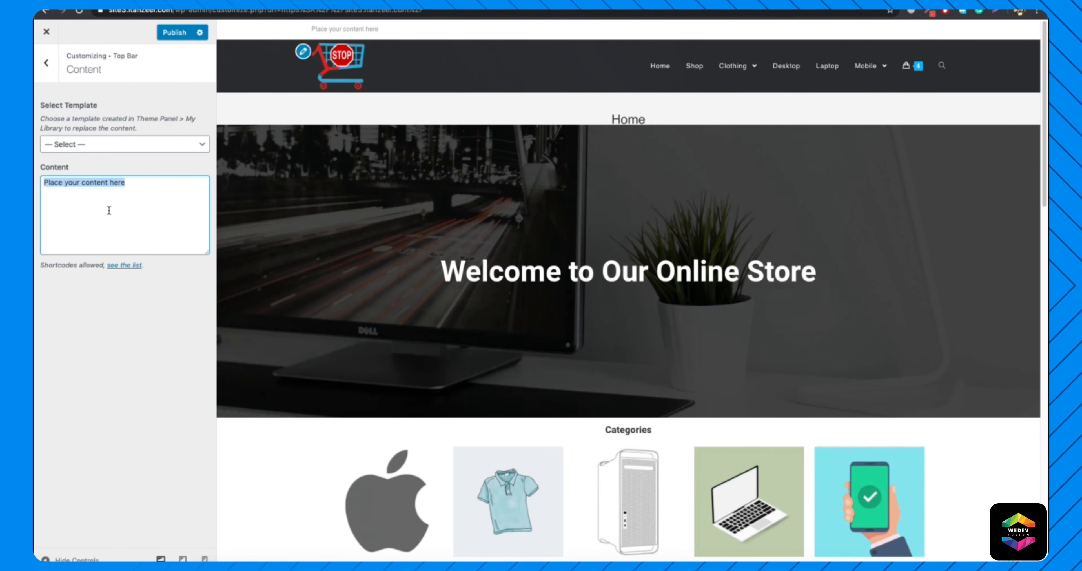
{"action": "key", "text": "BackSpace"}
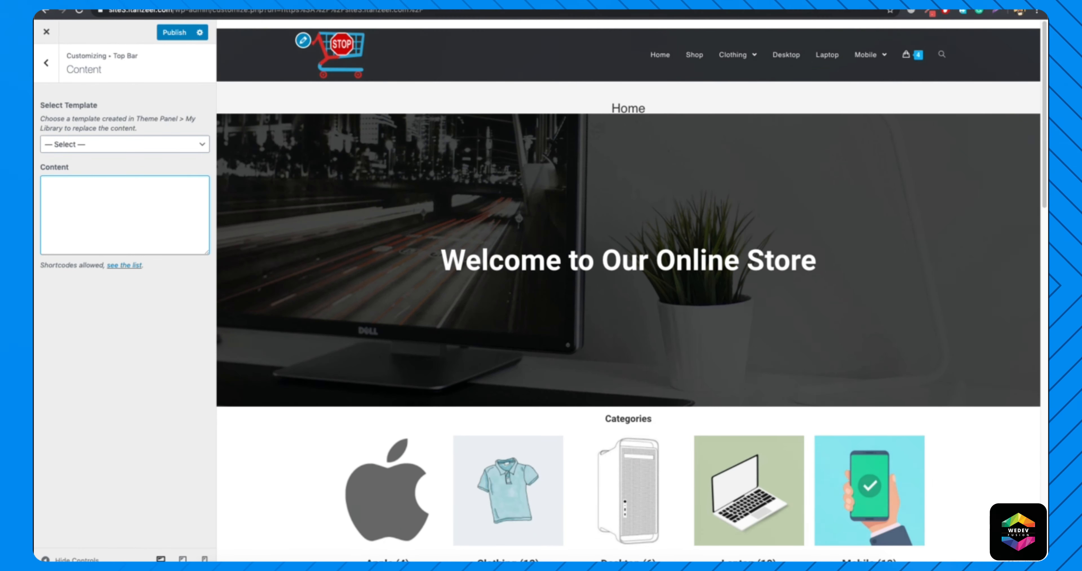
{"action": "key", "text": "ctrl+v"}
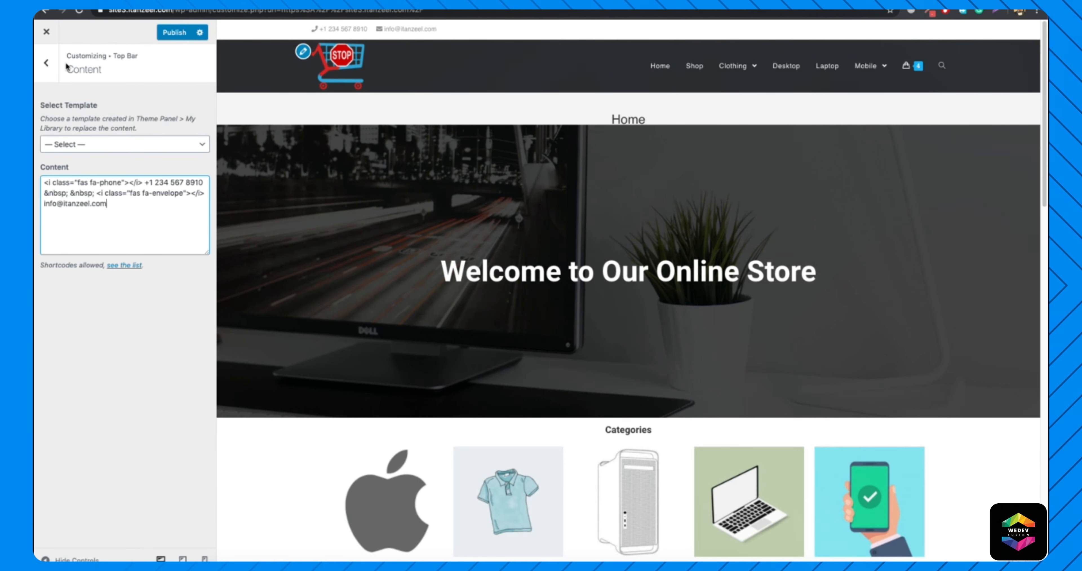
Set the top bar's background color to #d8514e in its general settings and compare it with the header menu.
{"action": "left_click", "coordinate": [48, 65]}
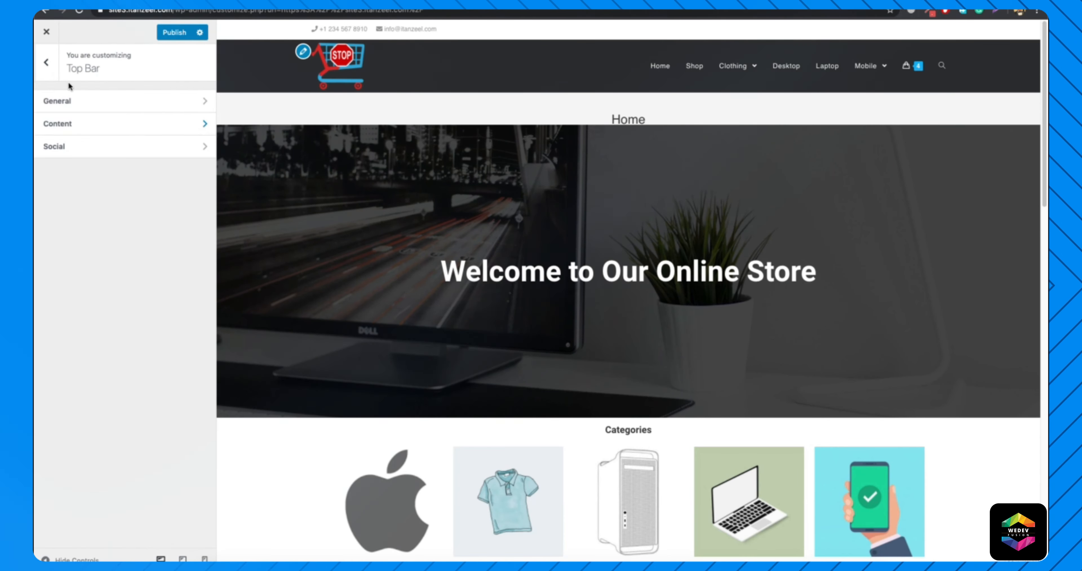
{"action": "left_click", "coordinate": [109, 100]}
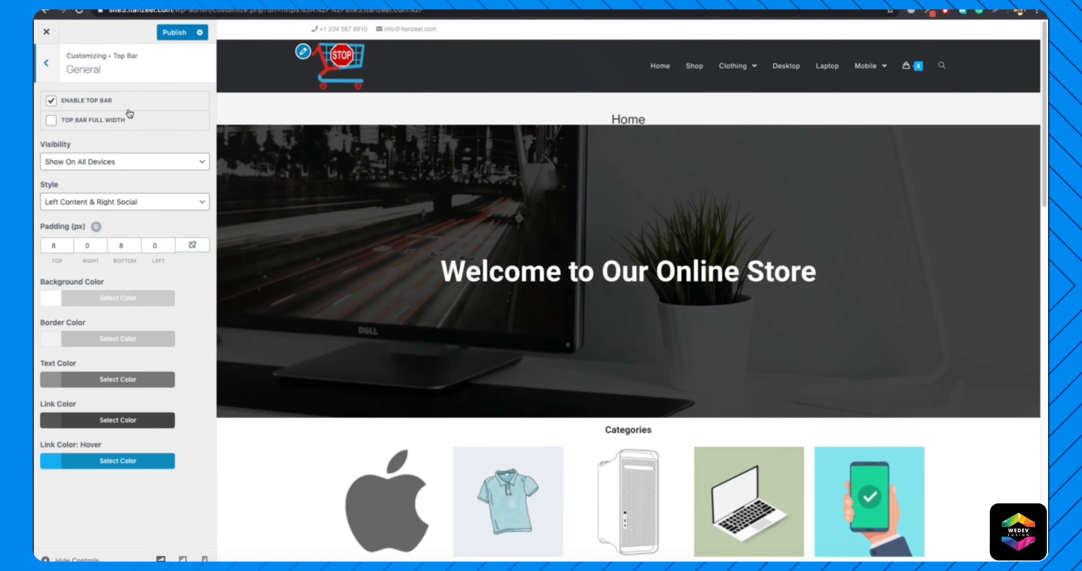
{"action": "left_click", "coordinate": [132, 300]}
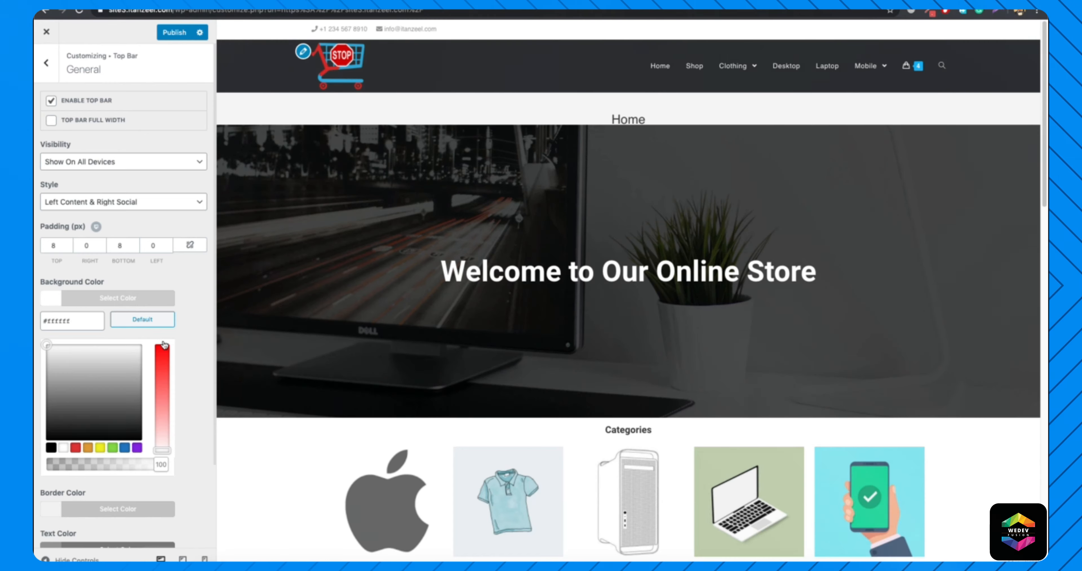
{"action": "double_click", "coordinate": [74, 320]}
{"action": "type", "text": "6"}
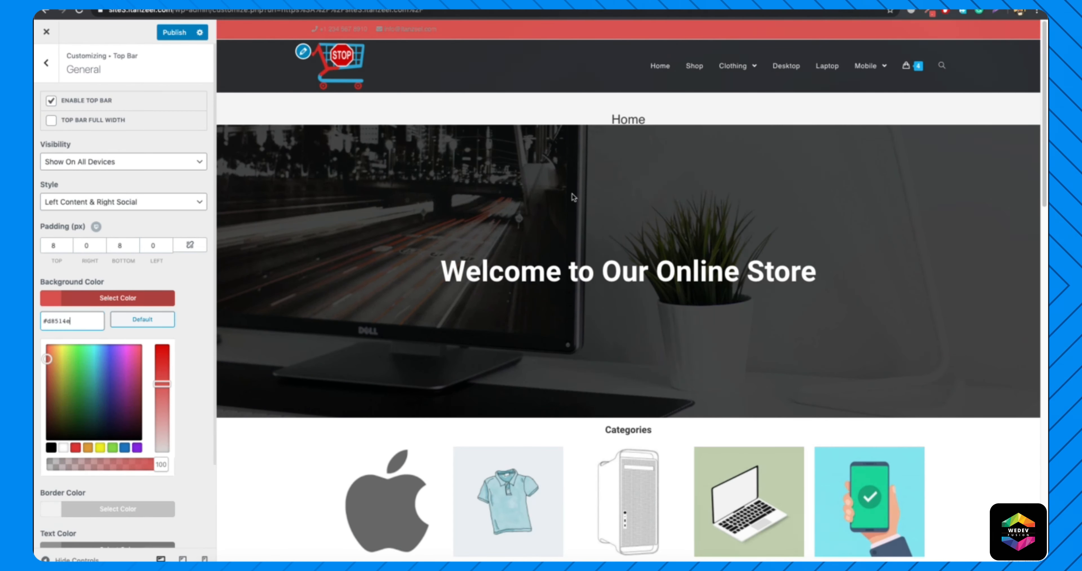
{"action": "mouse_move", "coordinate": [876, 64]}
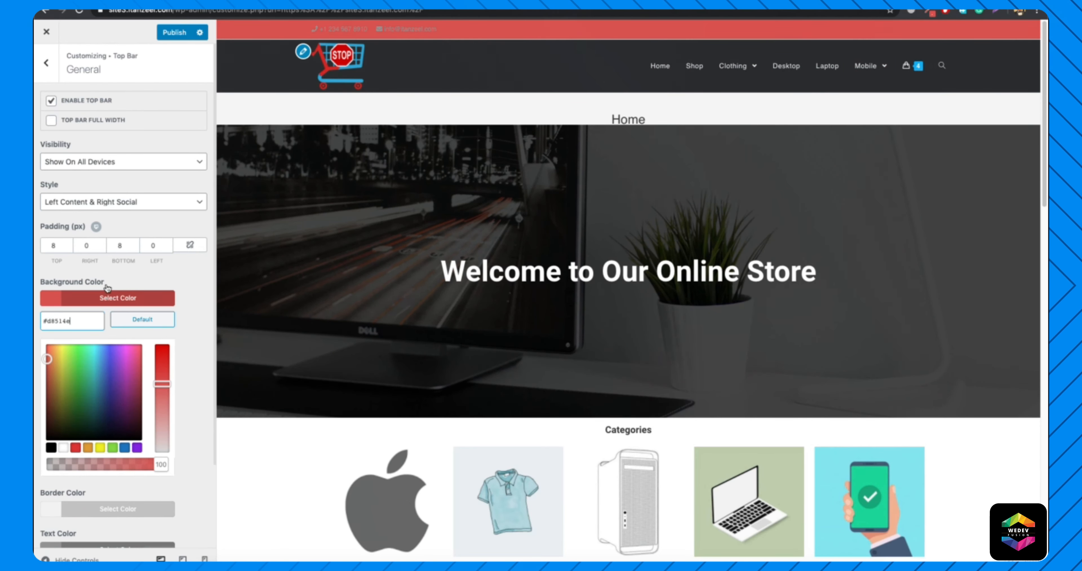
Lower the opacity of the top bar's border color to fully transparent.
{"action": "left_click", "coordinate": [110, 298]}
{"action": "left_click", "coordinate": [149, 340]}
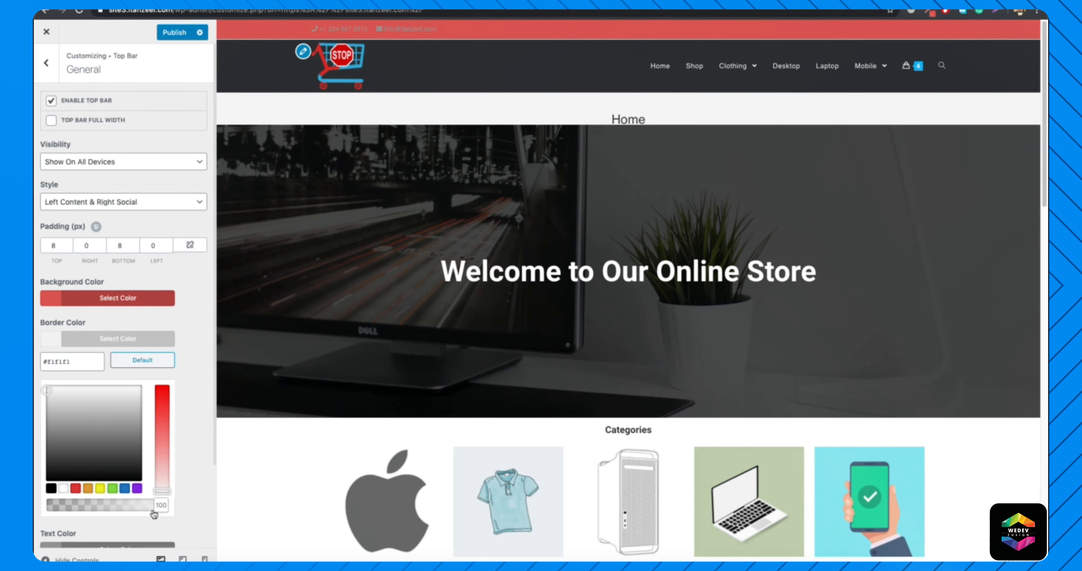
{"action": "left_click_drag", "start_coordinate": [157, 508], "coordinate": [36, 497]}
{"action": "left_click", "coordinate": [35, 496]}
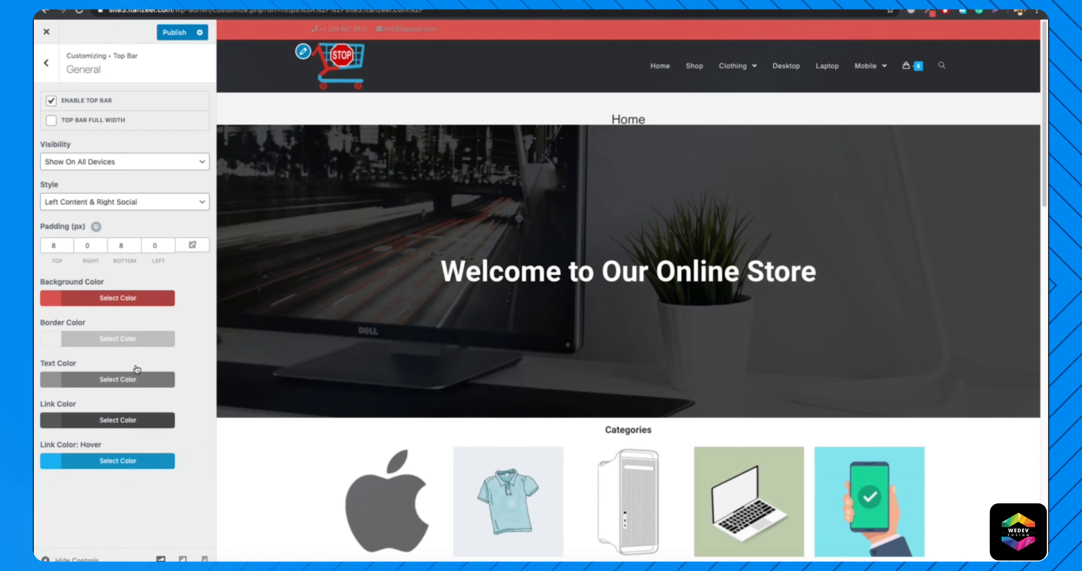
Set the top bar's text color to white and its background color to #23262b.
{"action": "left_click", "coordinate": [121, 380]}
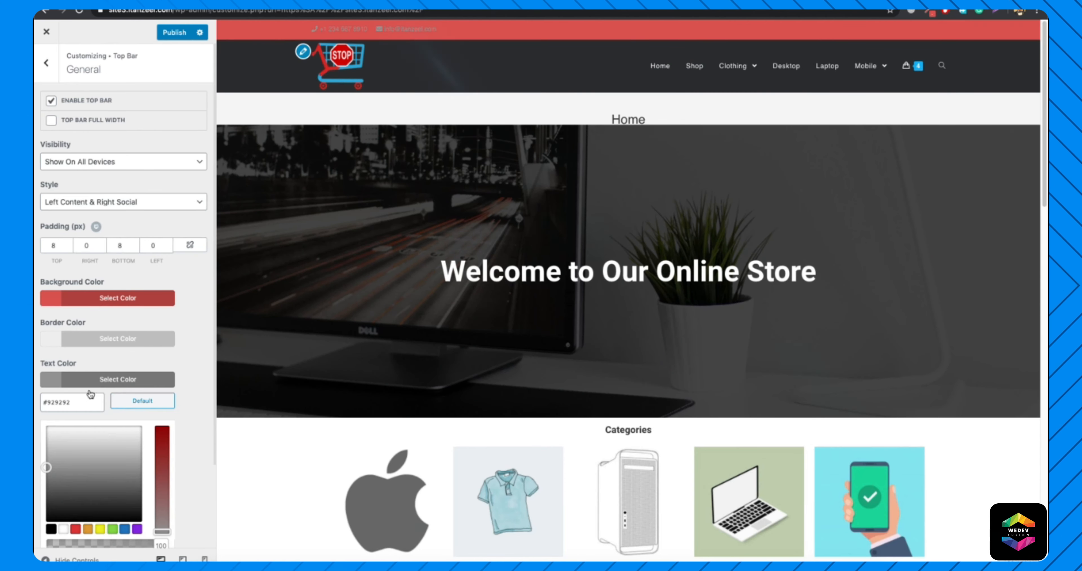
{"action": "left_click", "coordinate": [64, 529]}
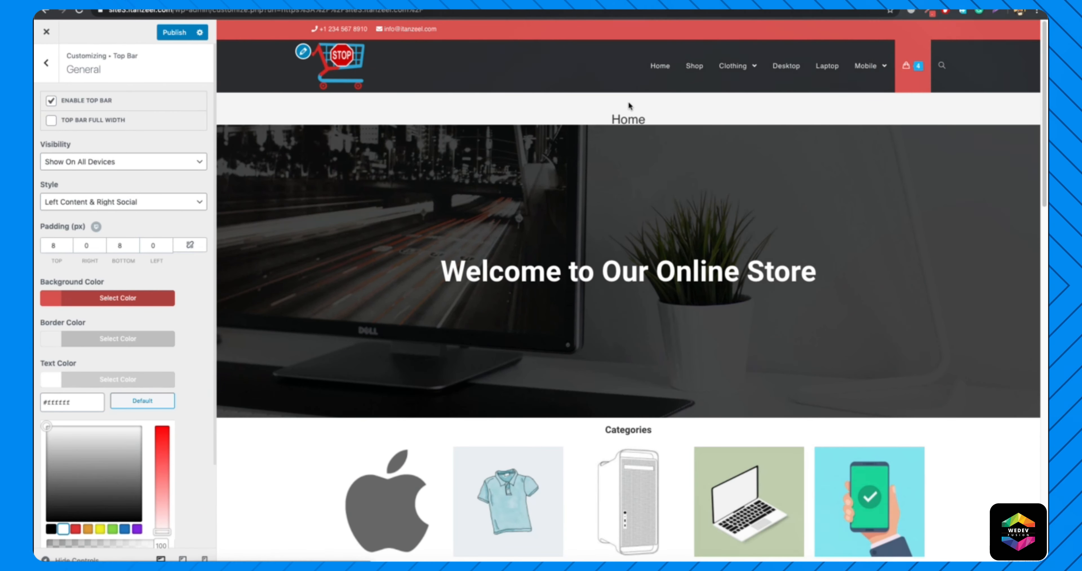
{"action": "left_click", "coordinate": [117, 297]}
{"action": "double_click", "coordinate": [78, 320]}
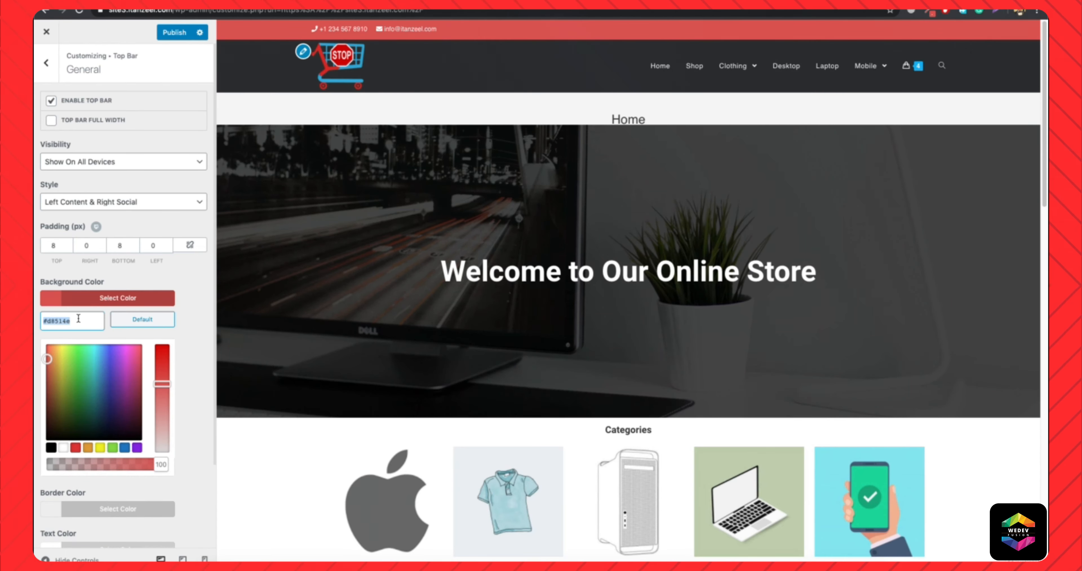
{"action": "type", "text": "#23262b"}
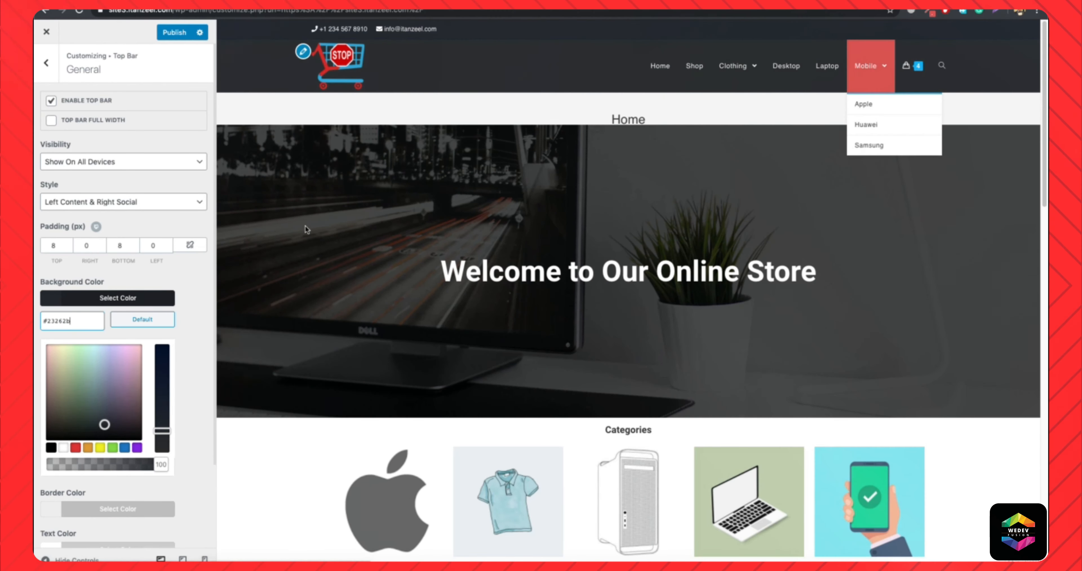
Unassign menu2 from the Footer menu location.
{"action": "scroll", "coordinate": [305, 226], "scroll_direction": "down", "scroll_amount": 15}
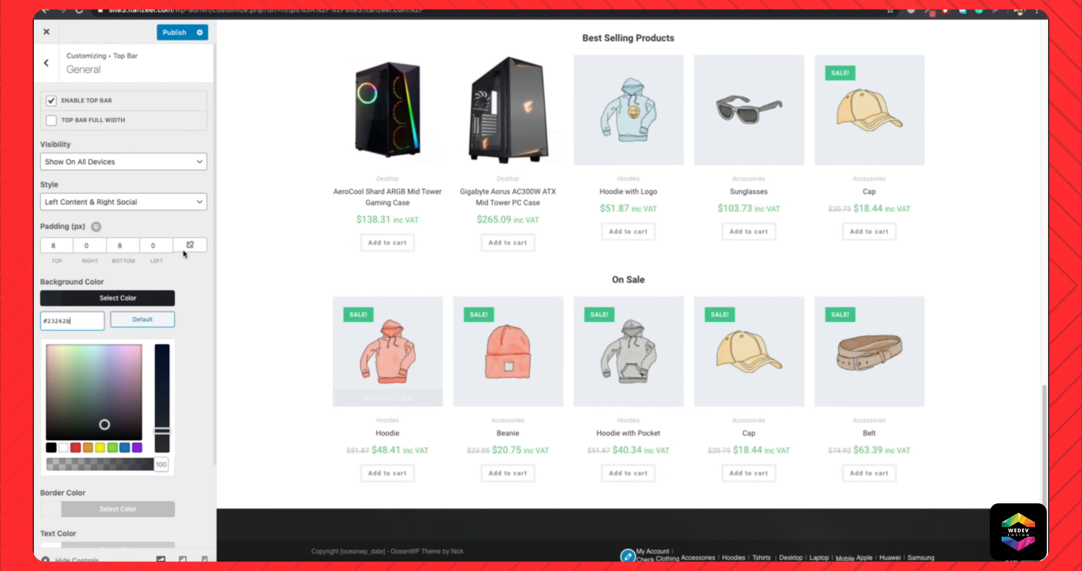
{"action": "left_click", "coordinate": [47, 62]}
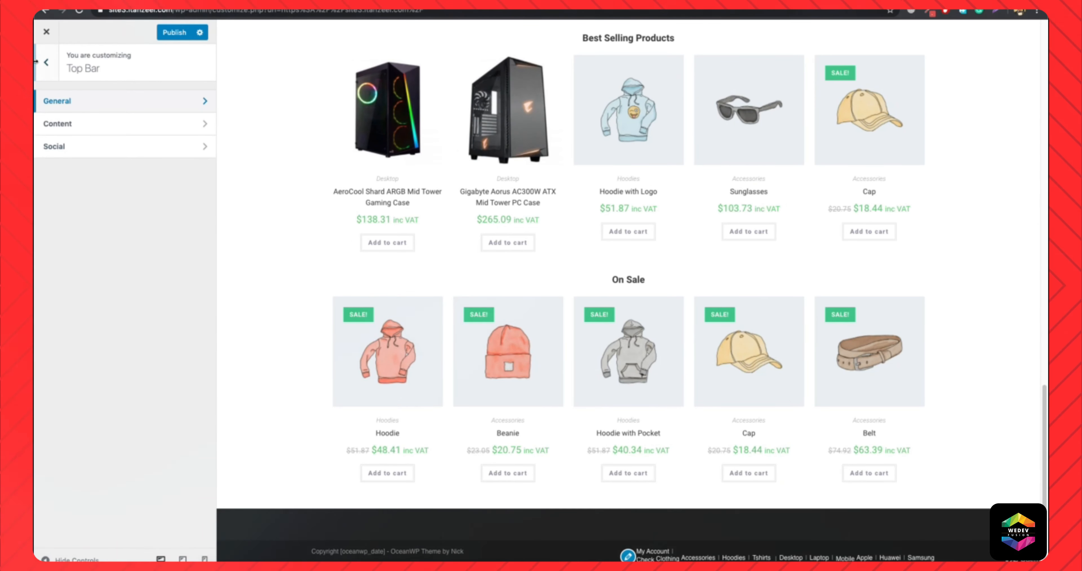
{"action": "left_click", "coordinate": [49, 65]}
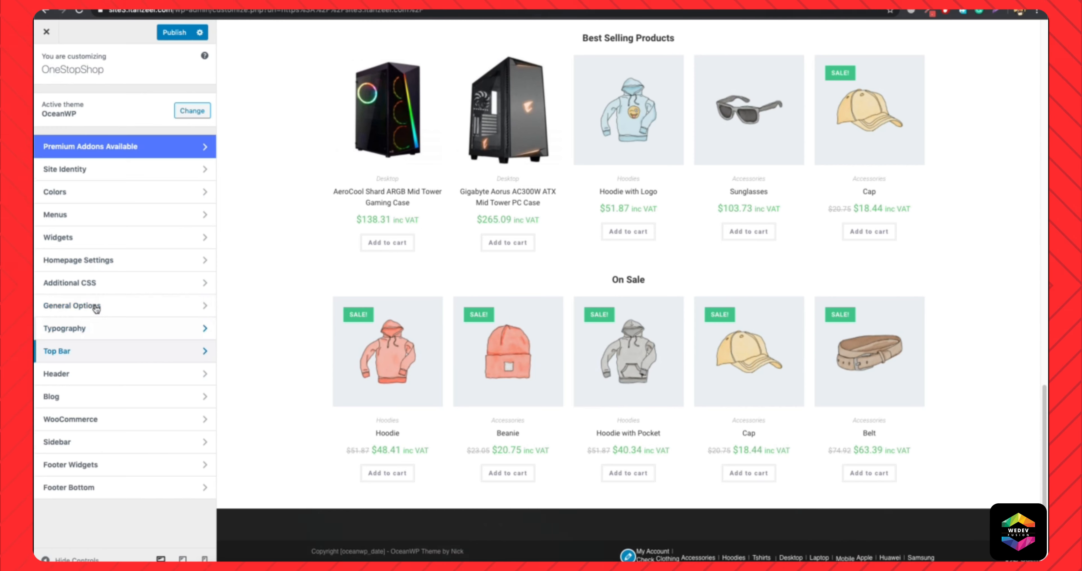
{"action": "left_click", "coordinate": [91, 219]}
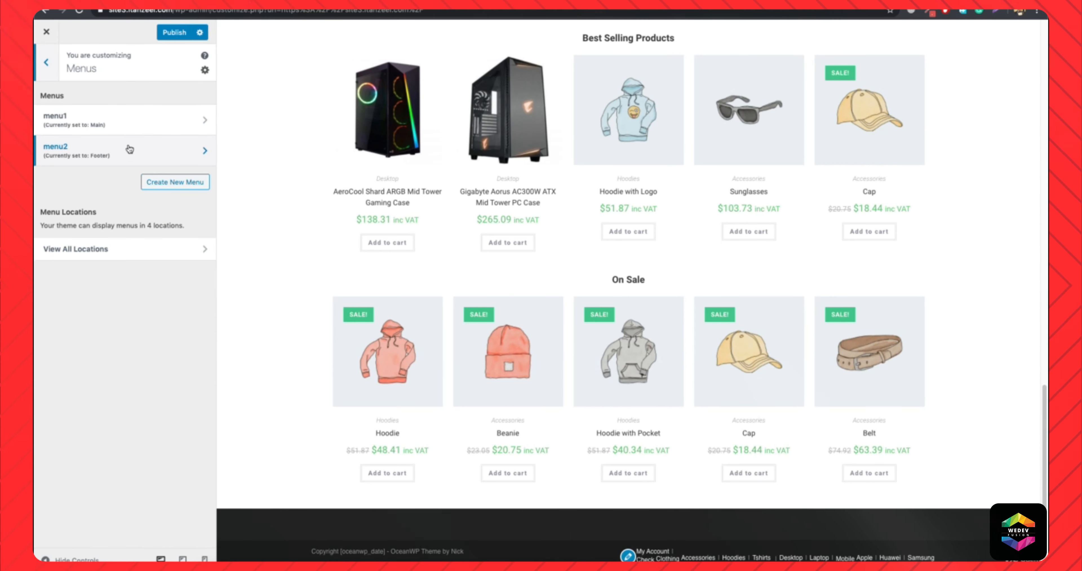
{"action": "left_click", "coordinate": [121, 152]}
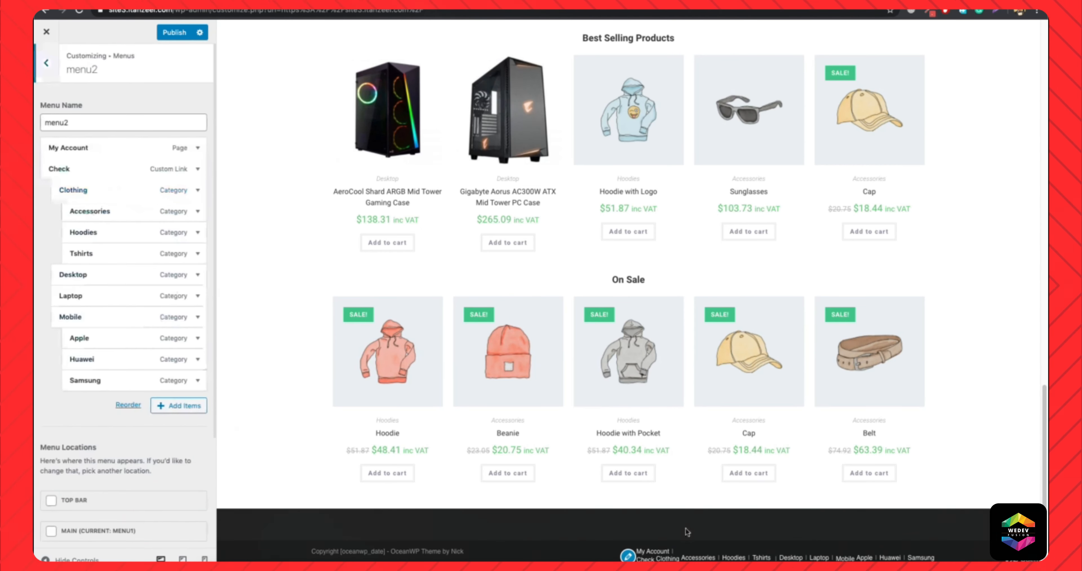
{"action": "scroll", "coordinate": [98, 434], "scroll_direction": "down", "scroll_amount": 3}
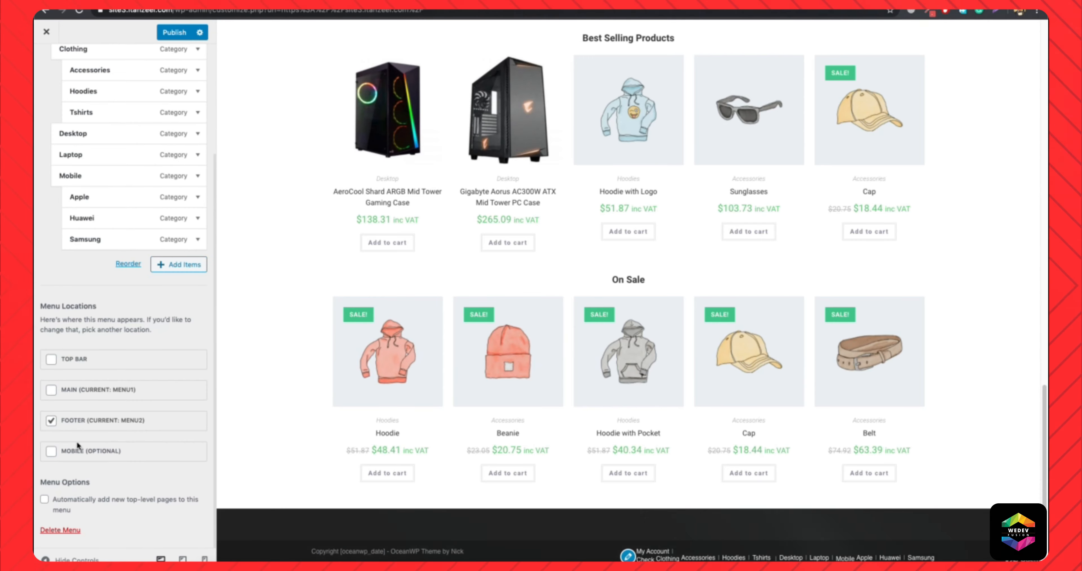
{"action": "left_click", "coordinate": [869, 553]}
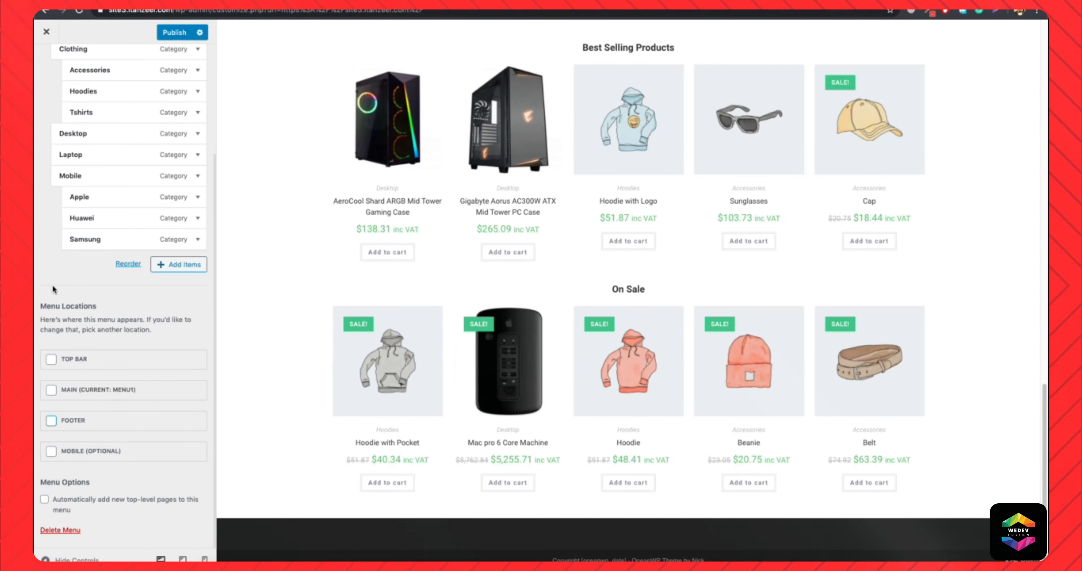
Set the footer bottom's background color to #23262b.
{"action": "scroll", "coordinate": [53, 285], "scroll_direction": "up", "scroll_amount": 4}
{"action": "left_click", "coordinate": [42, 67]}
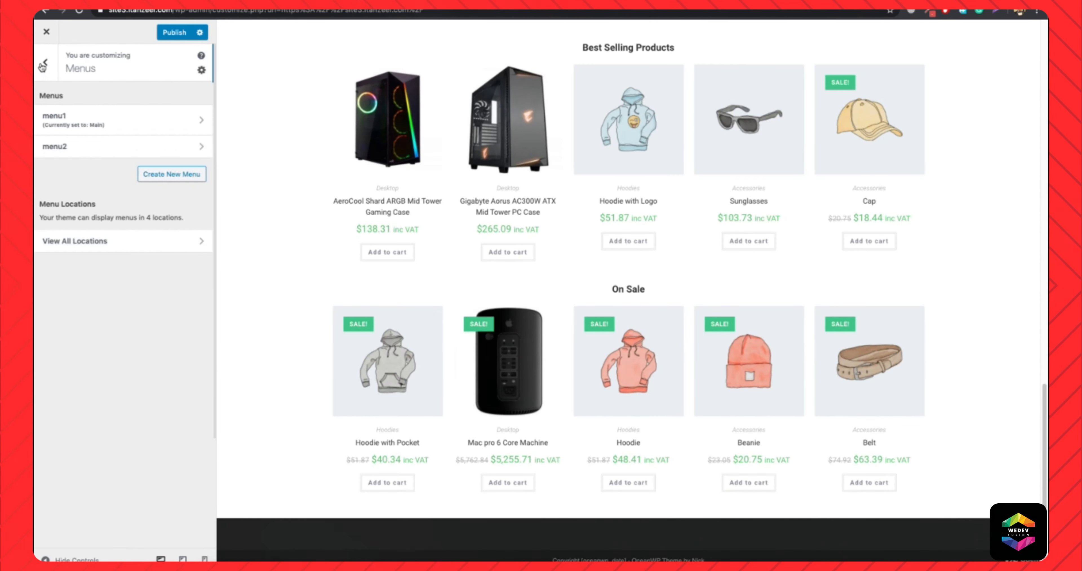
{"action": "left_click", "coordinate": [42, 66]}
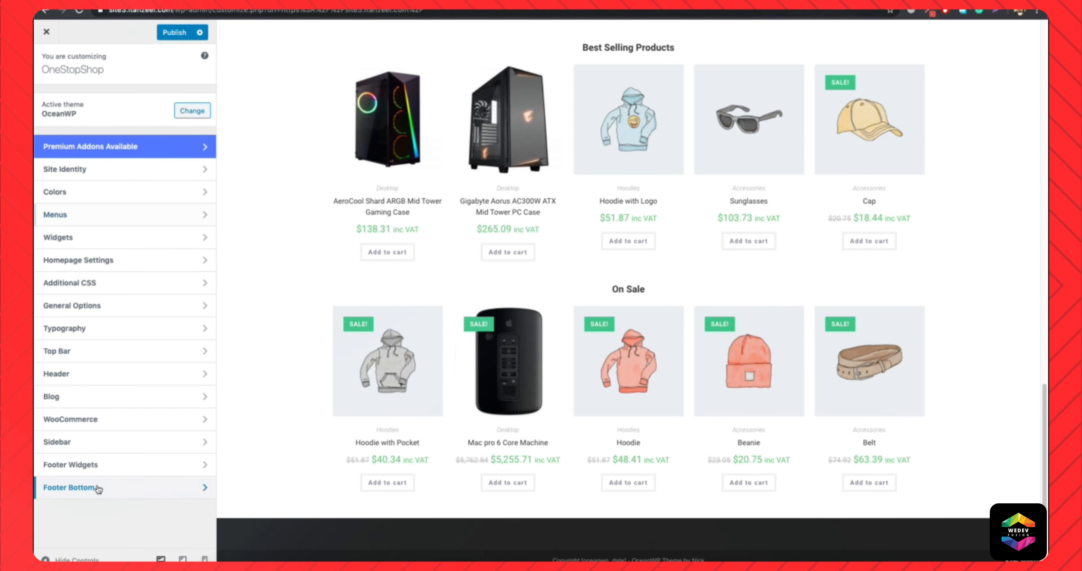
{"action": "left_click", "coordinate": [84, 487]}
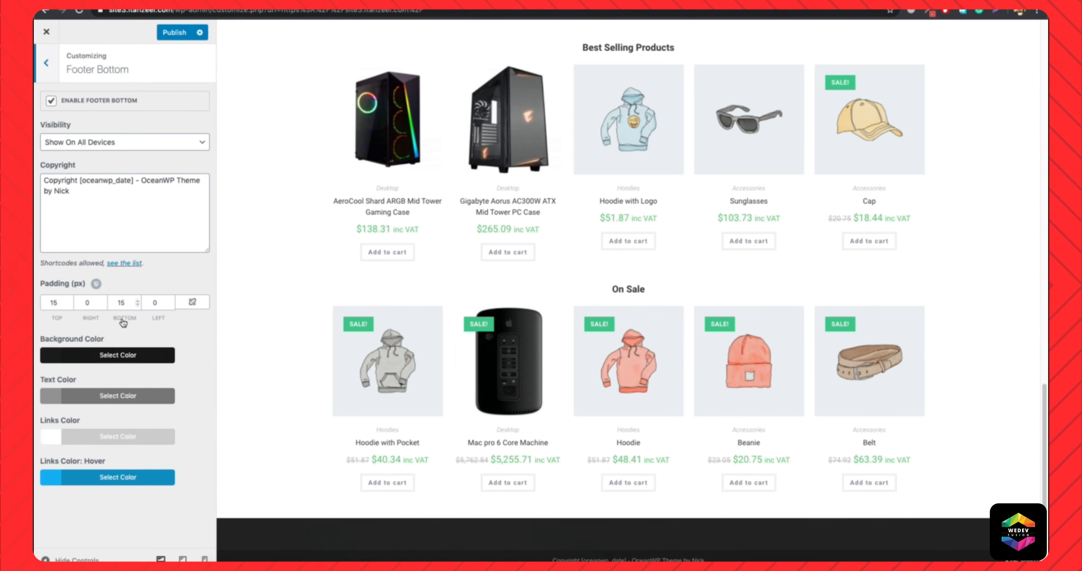
{"action": "left_click", "coordinate": [110, 358]}
{"action": "triple_click", "coordinate": [84, 370]}
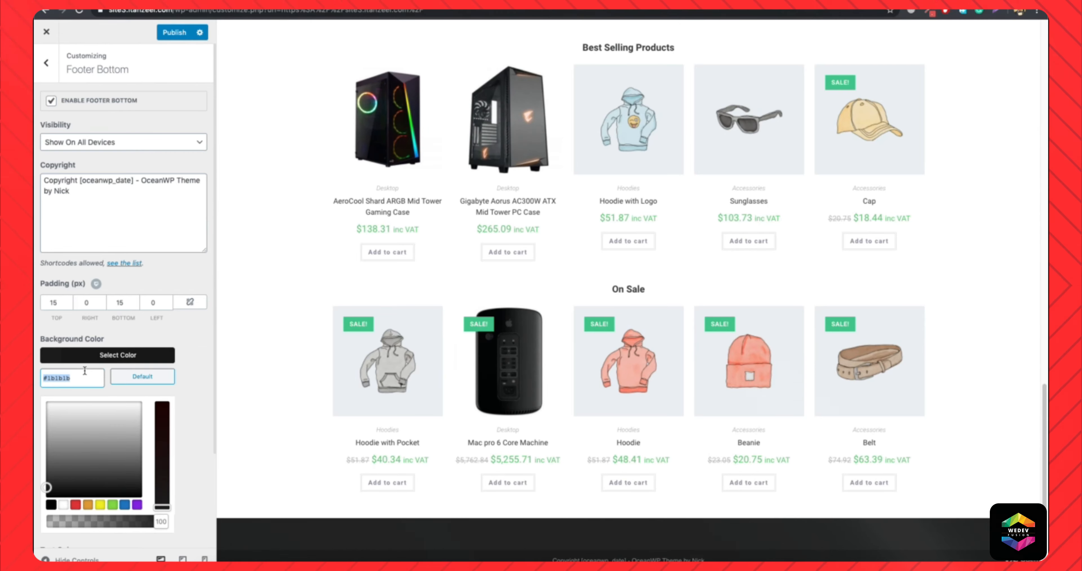
{"action": "type", "text": "#23262b"}
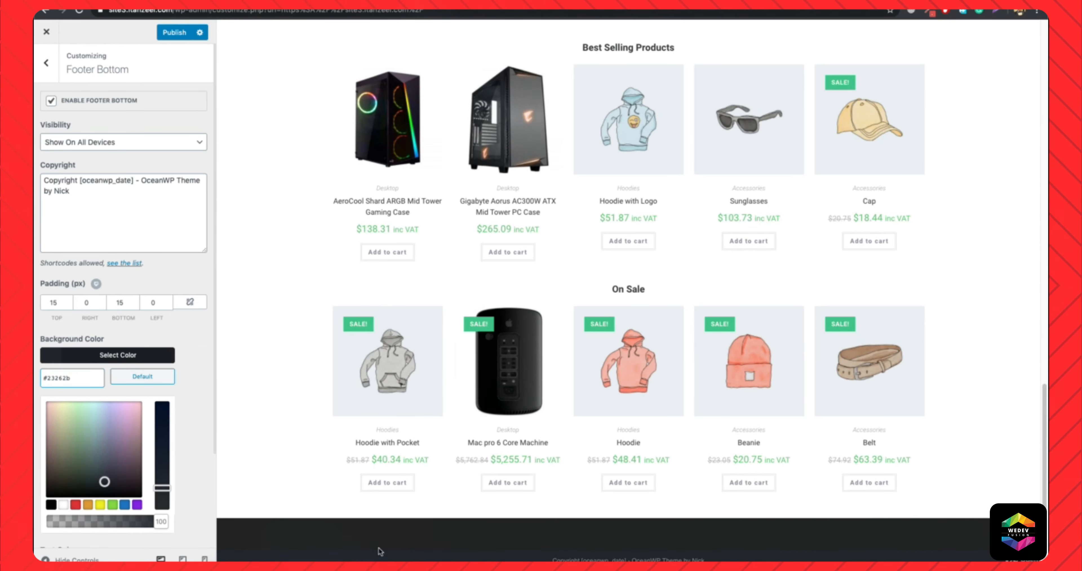
Change the footer bottom's copyright text to "Copyright [oceanwp_date] - OneStopShop".
{"action": "scroll", "coordinate": [350, 513], "scroll_direction": "up", "scroll_amount": 10}
{"action": "scroll", "coordinate": [350, 513], "scroll_direction": "up", "scroll_amount": 10}
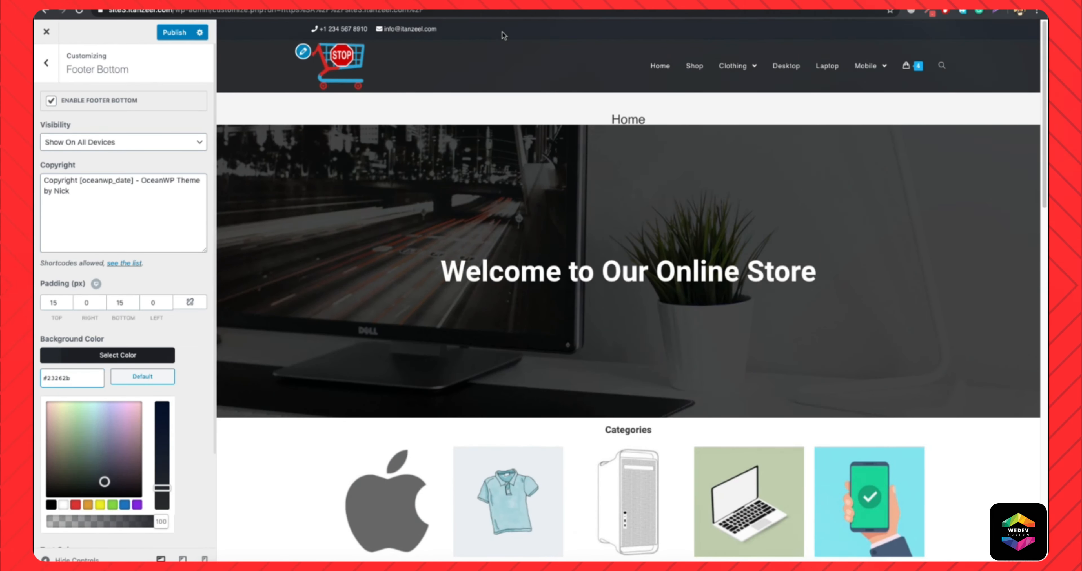
{"action": "scroll", "coordinate": [543, 216], "scroll_direction": "down", "scroll_amount": 15}
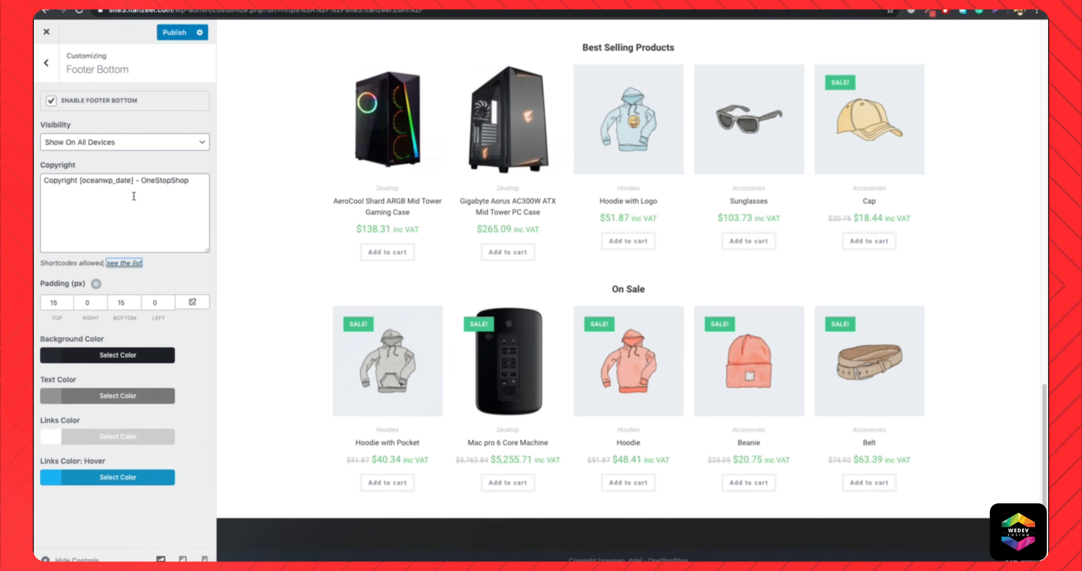
{"action": "left_click", "coordinate": [50, 62]}
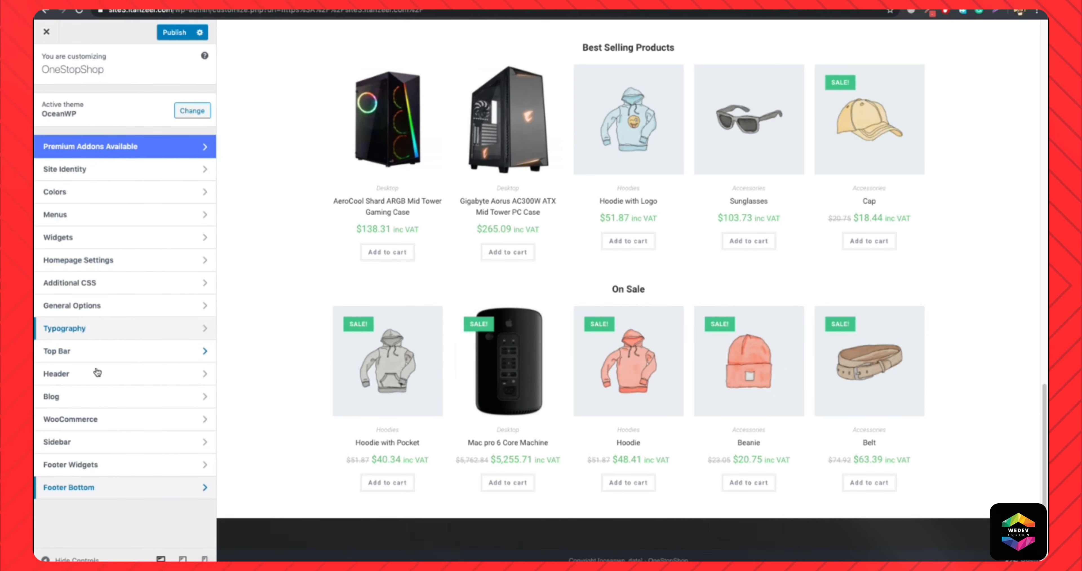
Set the footer widgets area to 3 columns.
{"action": "left_click", "coordinate": [105, 465]}
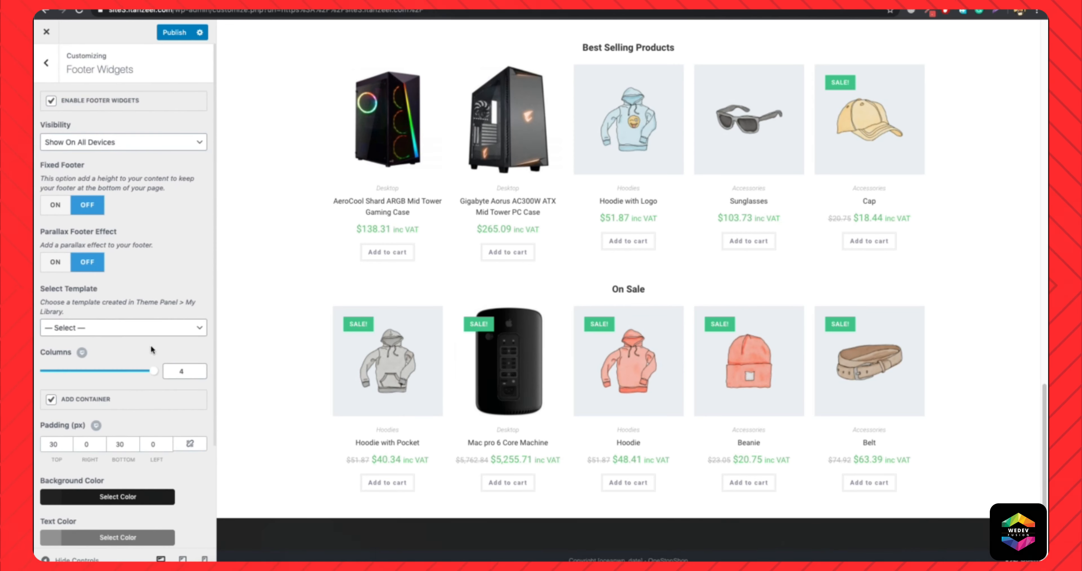
{"action": "scroll", "coordinate": [132, 294], "scroll_direction": "down", "scroll_amount": 3}
{"action": "scroll", "coordinate": [132, 295], "scroll_direction": "down", "scroll_amount": 1}
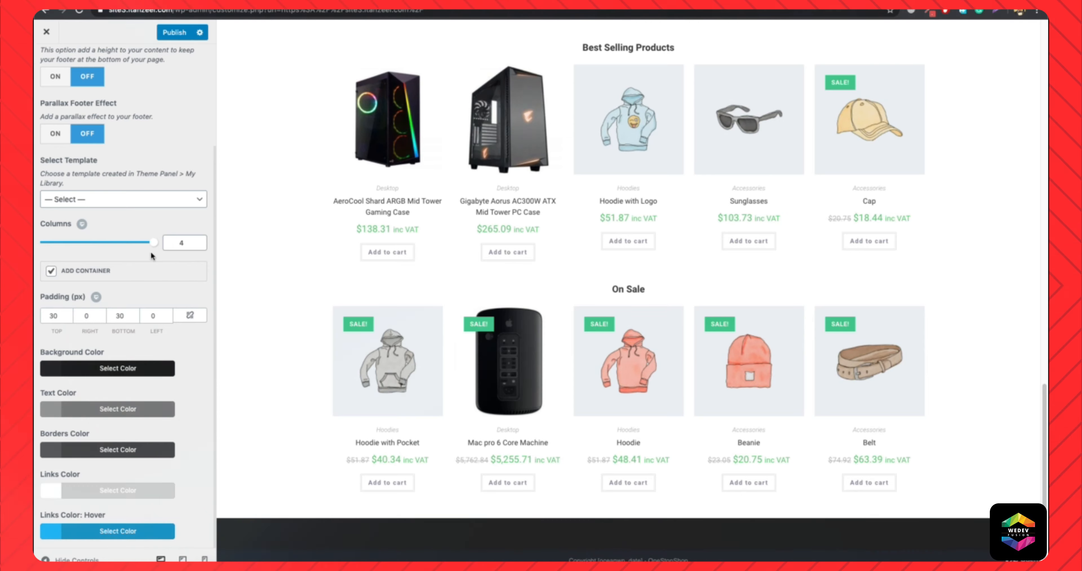
{"action": "scroll", "coordinate": [65, 79], "scroll_direction": "up", "scroll_amount": 5}
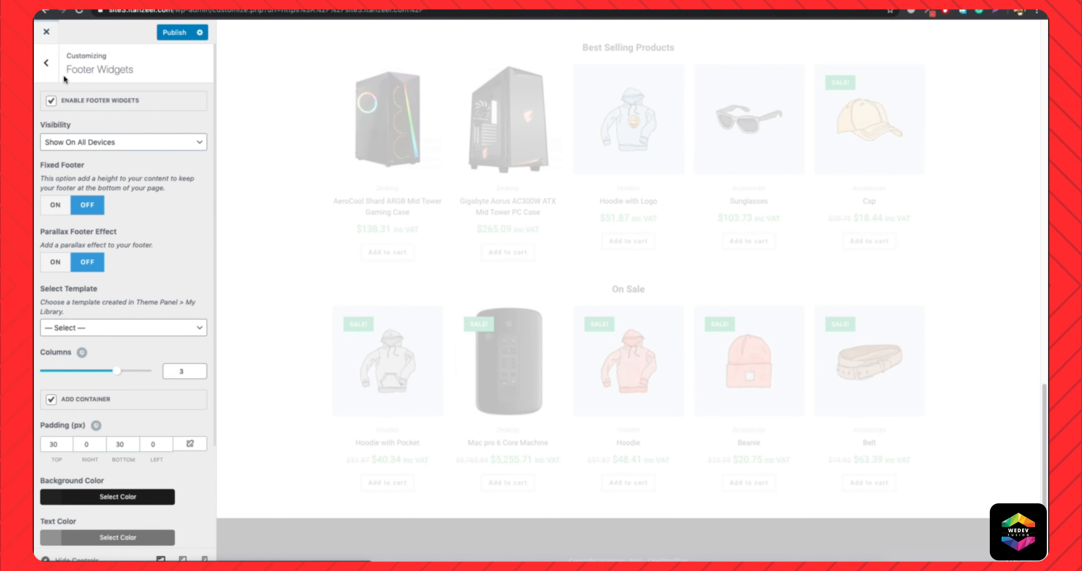
Add an About Us text widget with lorem ipsum to Footer 1 and a Help menu widget showing menu2 to Footer 2.
{"action": "left_click", "coordinate": [48, 65]}
{"action": "left_click", "coordinate": [78, 244]}
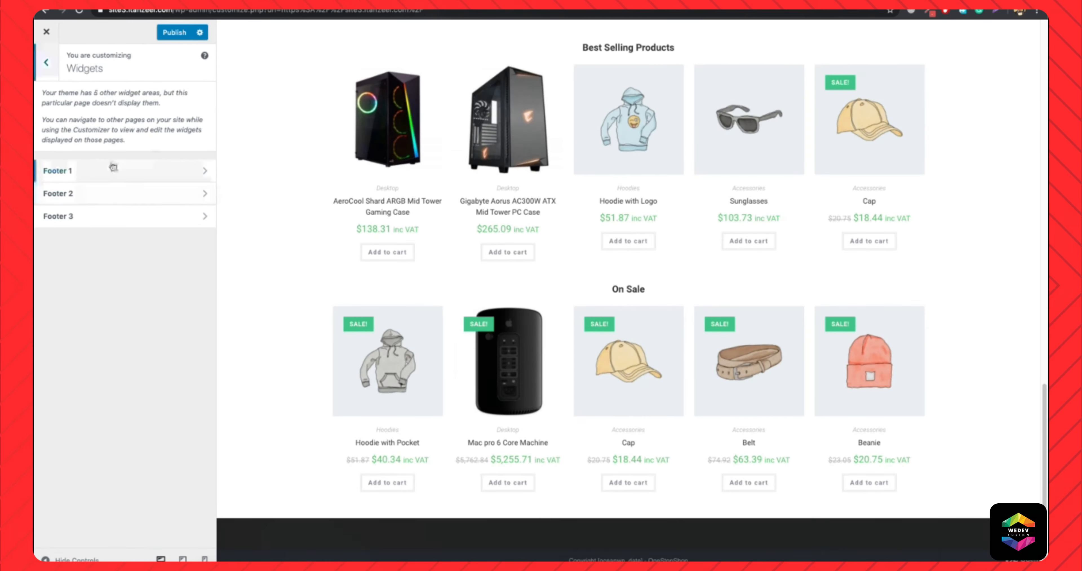
{"action": "left_click", "coordinate": [102, 181]}
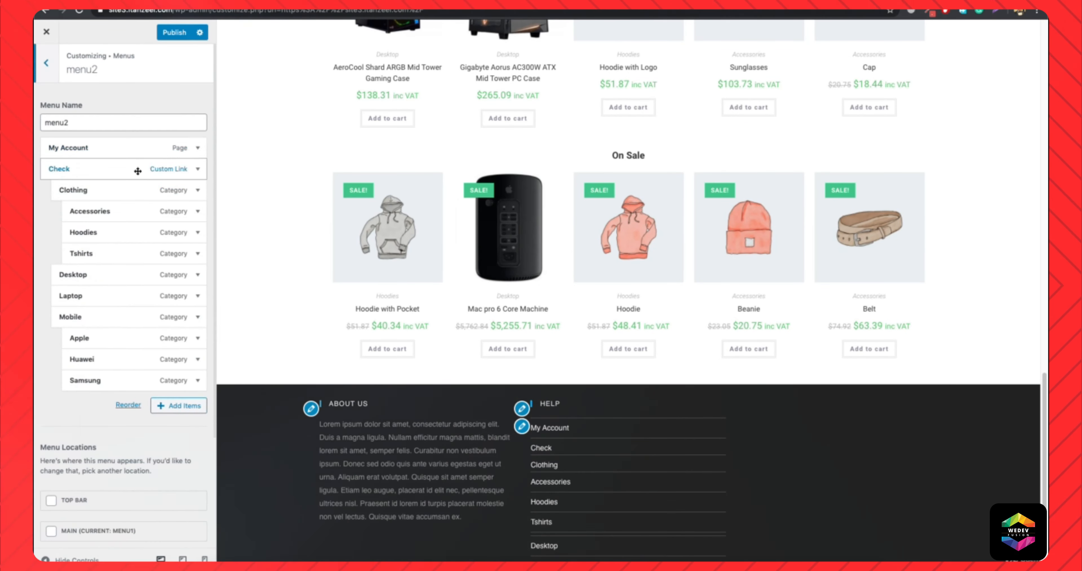
Rework menu2 so that it holds only My Account, Accessories, Terms and Conditions, and Privacy Policy.
{"action": "left_click", "coordinate": [57, 239]}
{"action": "left_click", "coordinate": [58, 239]}
{"action": "left_click", "coordinate": [58, 239]}
{"action": "left_click", "coordinate": [71, 240]}
{"action": "left_click", "coordinate": [55, 259]}
{"action": "left_click", "coordinate": [181, 174]}
{"action": "scroll", "coordinate": [276, 160], "scroll_direction": "down", "scroll_amount": 1}
{"action": "left_click", "coordinate": [276, 180]}
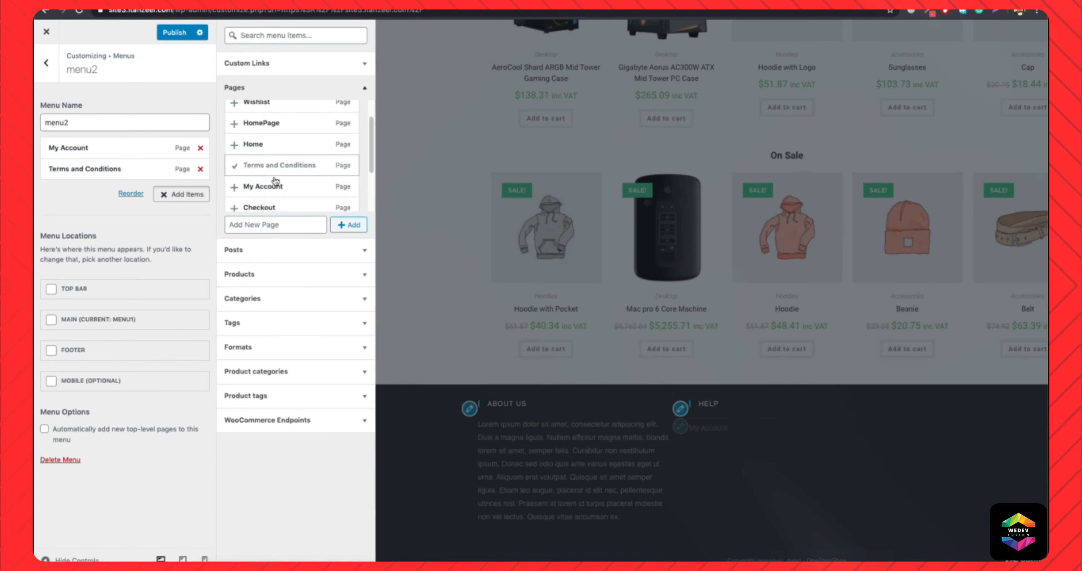
{"action": "left_click", "coordinate": [275, 184]}
Add a Contact Information text widget to Footer 3 listing the store's phone number, e-mail address and working hours Mon - Sun / 9:00AM - 9:00PM.
{"action": "left_click", "coordinate": [193, 220]}
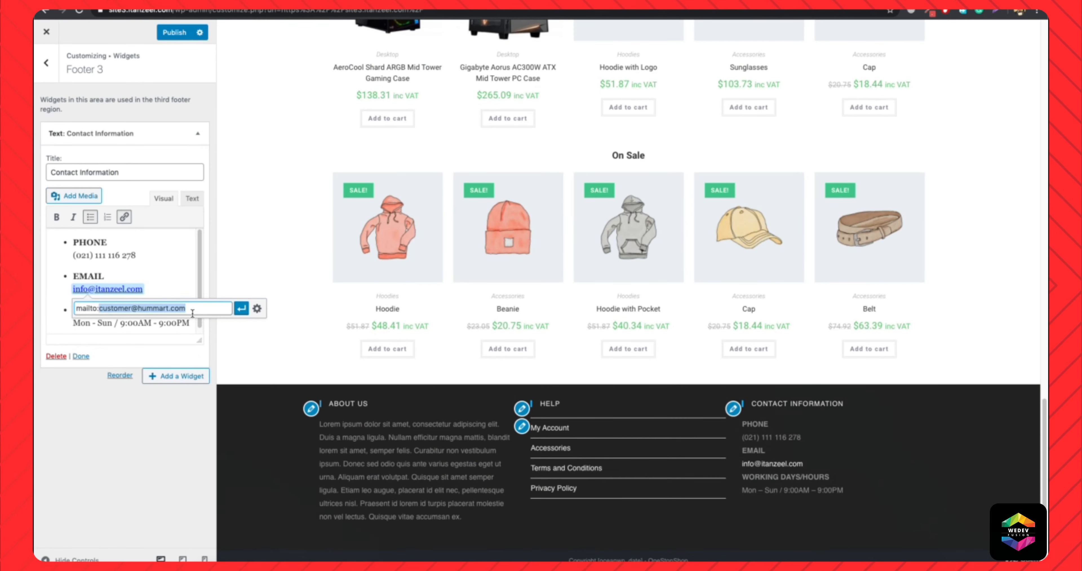
{"action": "left_click_drag", "start_coordinate": [73, 256], "coordinate": [86, 257]}
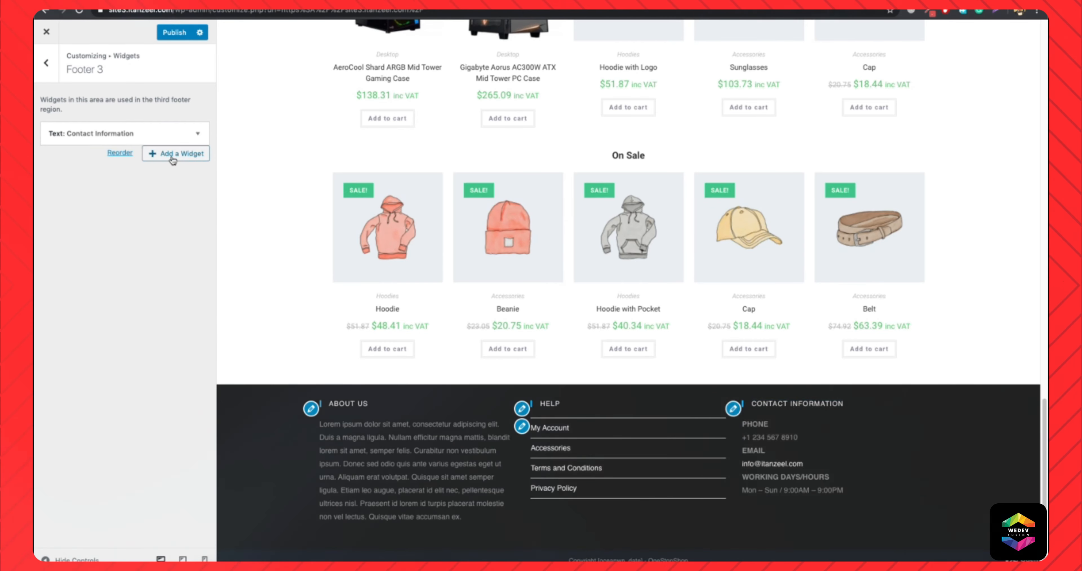
{"action": "left_click", "coordinate": [175, 154]}
{"action": "scroll", "coordinate": [294, 294], "scroll_direction": "down", "scroll_amount": 5}
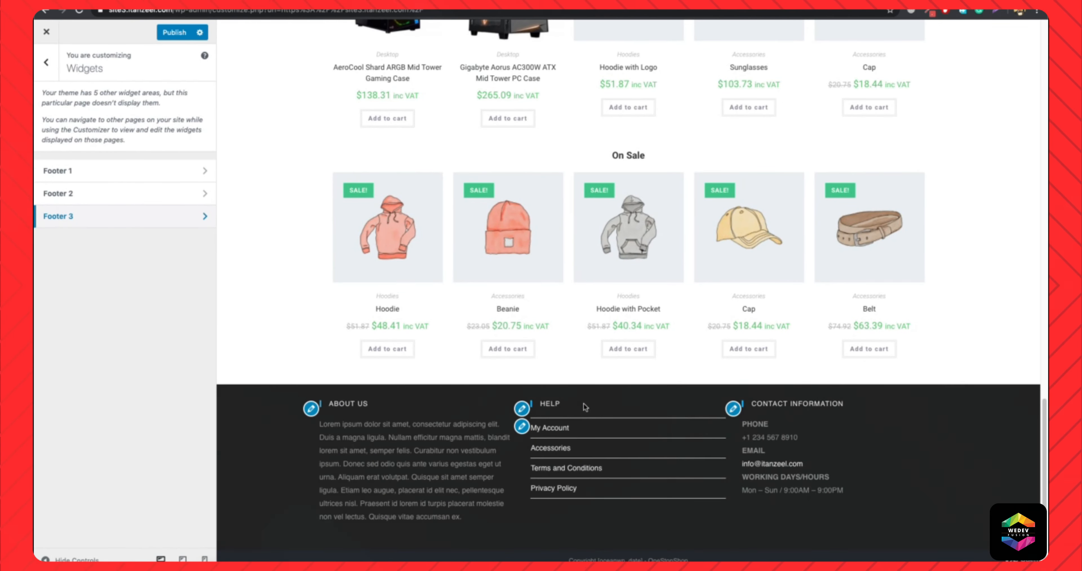
Review the About Us, Help and Contact Information footer widgets and the items of menu2.
{"action": "left_click", "coordinate": [310, 410]}
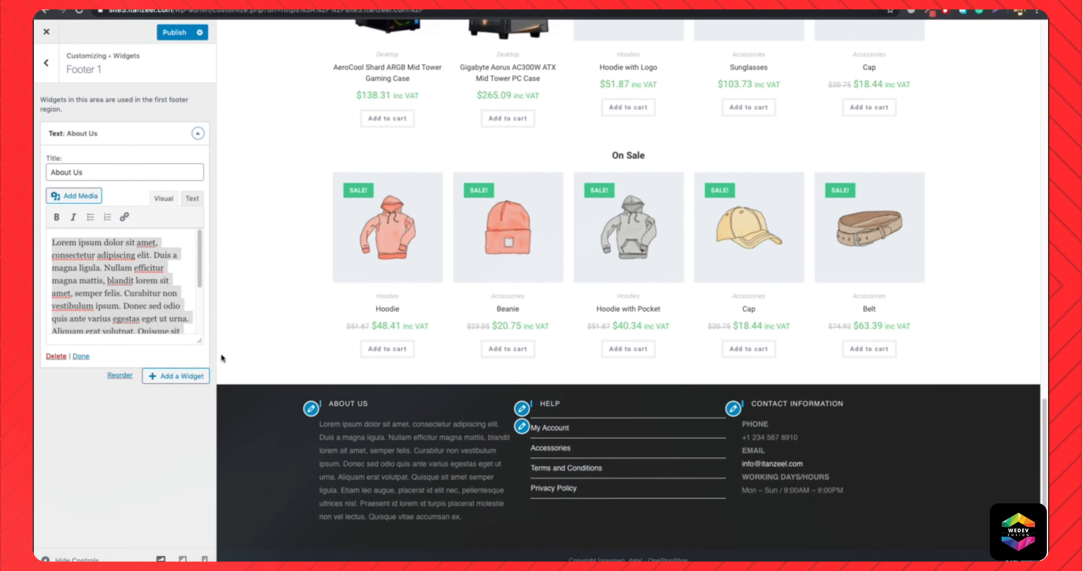
{"action": "left_click", "coordinate": [521, 409]}
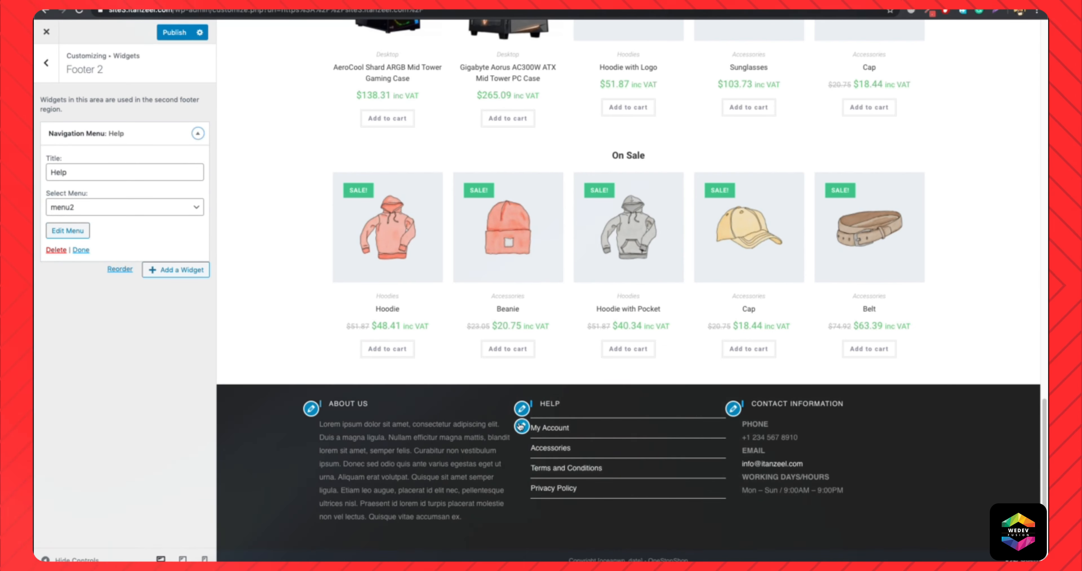
{"action": "left_click", "coordinate": [68, 230]}
{"action": "left_click", "coordinate": [77, 144]}
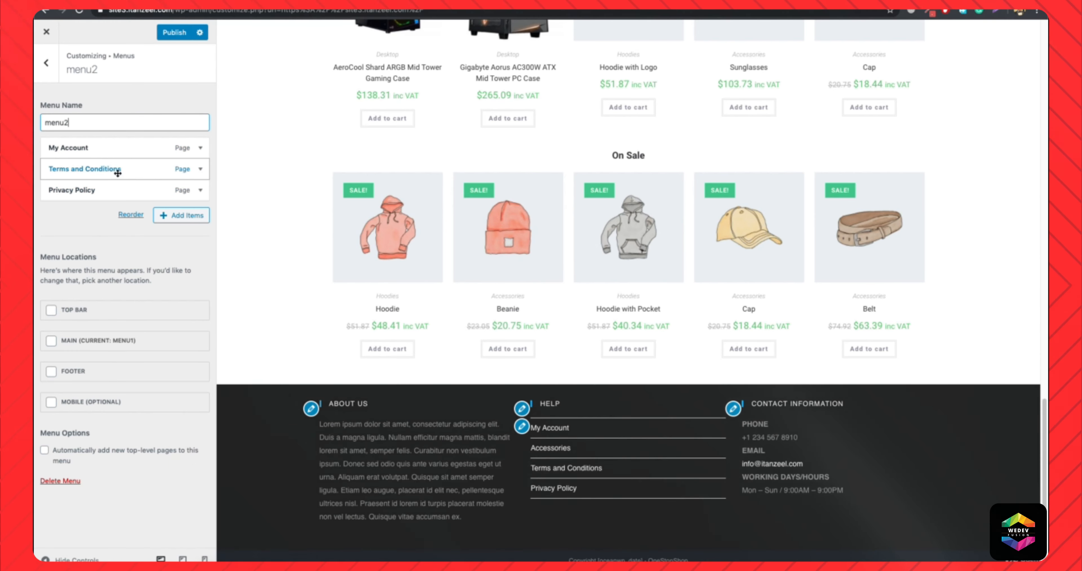
{"action": "left_click", "coordinate": [733, 414]}
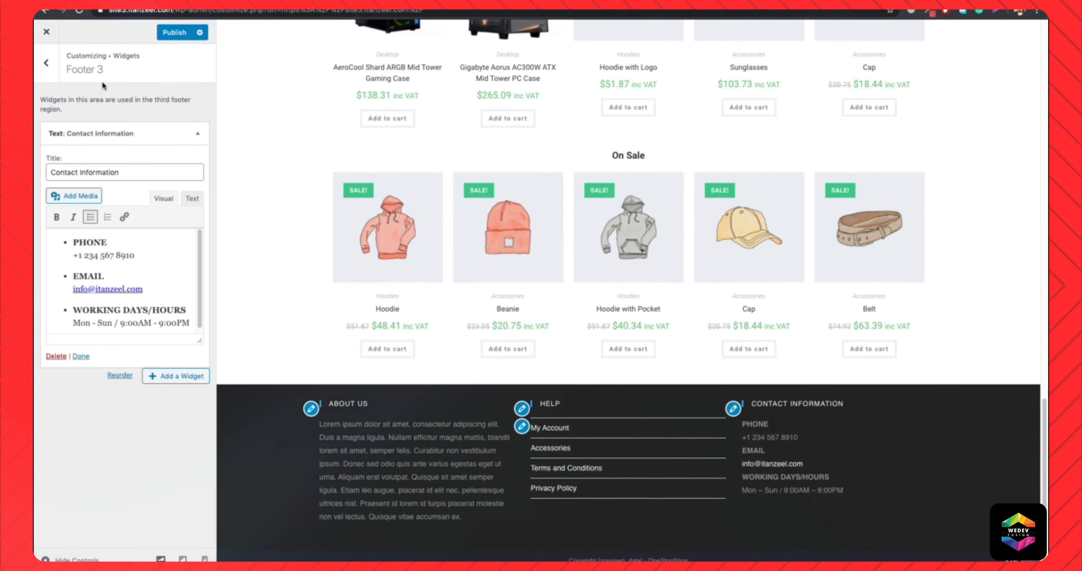
{"action": "left_click", "coordinate": [48, 62]}
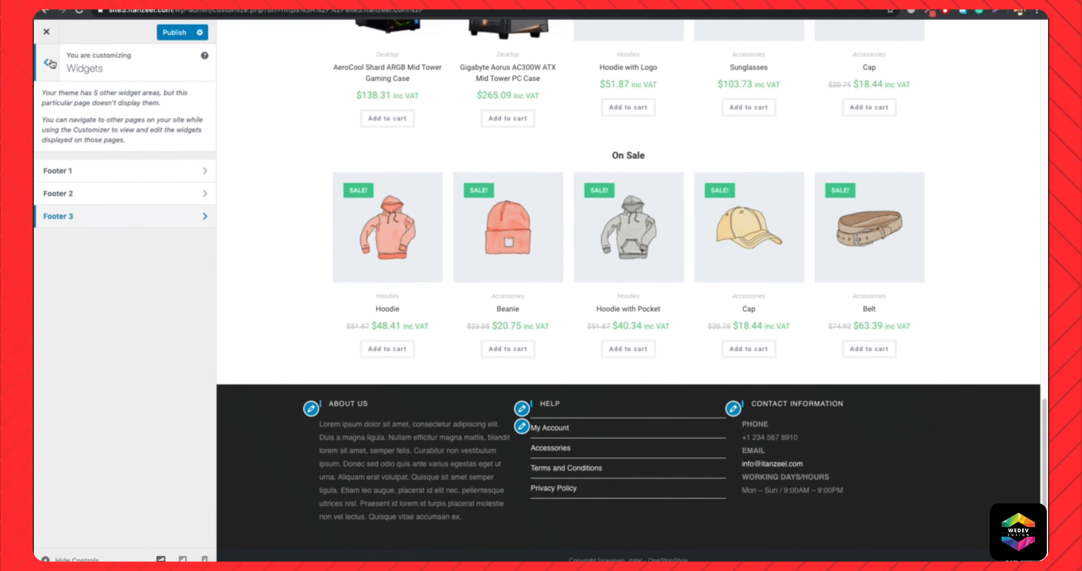
{"action": "left_click", "coordinate": [49, 62]}
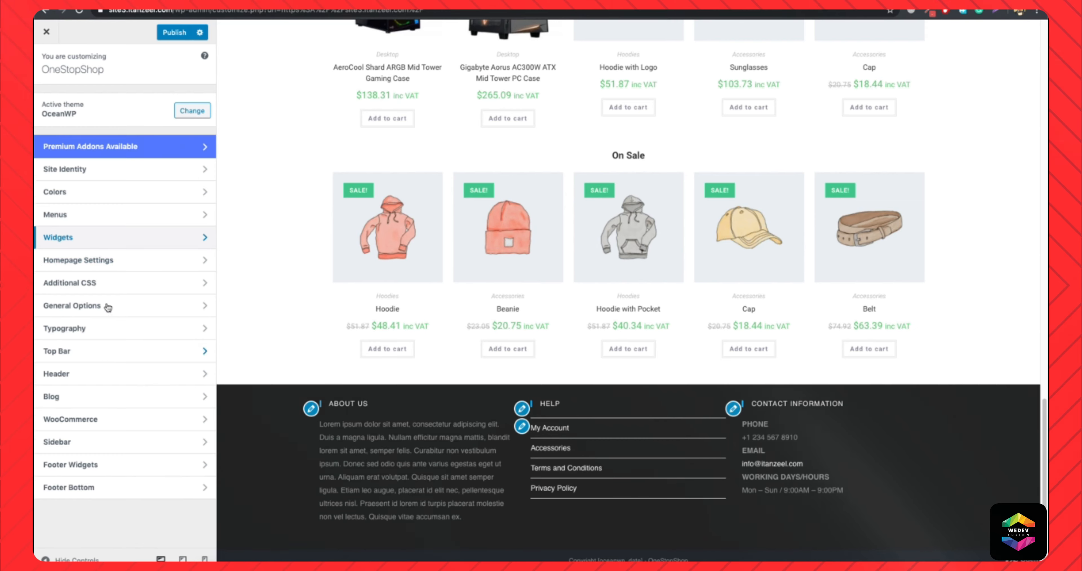
Turn on the parallax footer effect for the footer widgets and check it in the preview.
{"action": "left_click", "coordinate": [115, 471]}
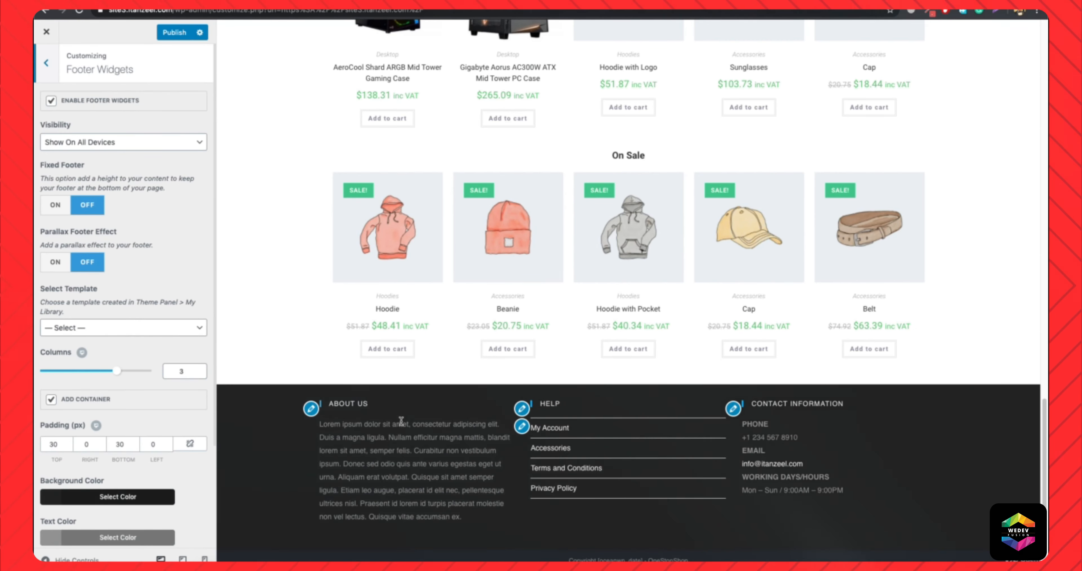
{"action": "scroll", "coordinate": [164, 281], "scroll_direction": "down", "scroll_amount": 3}
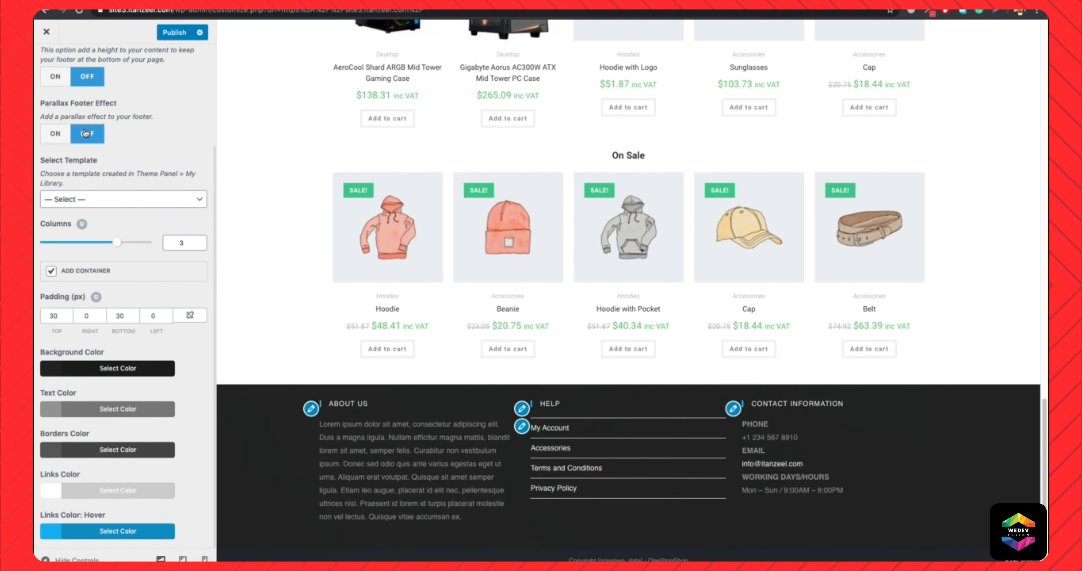
{"action": "left_click", "coordinate": [59, 138]}
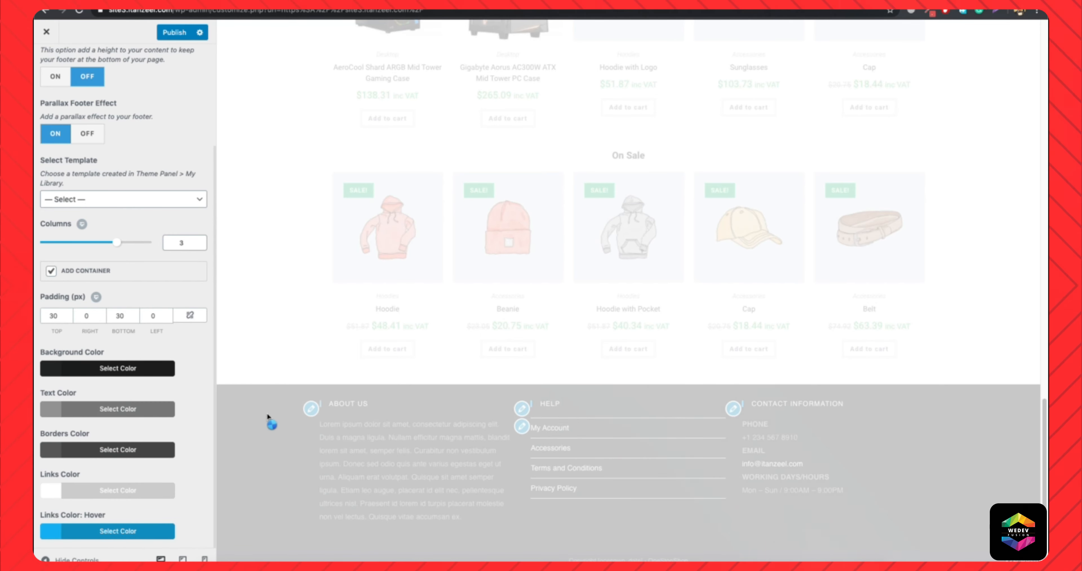
{"action": "scroll", "coordinate": [290, 353], "scroll_direction": "up", "scroll_amount": 4}
{"action": "scroll", "coordinate": [294, 361], "scroll_direction": "down", "scroll_amount": 2}
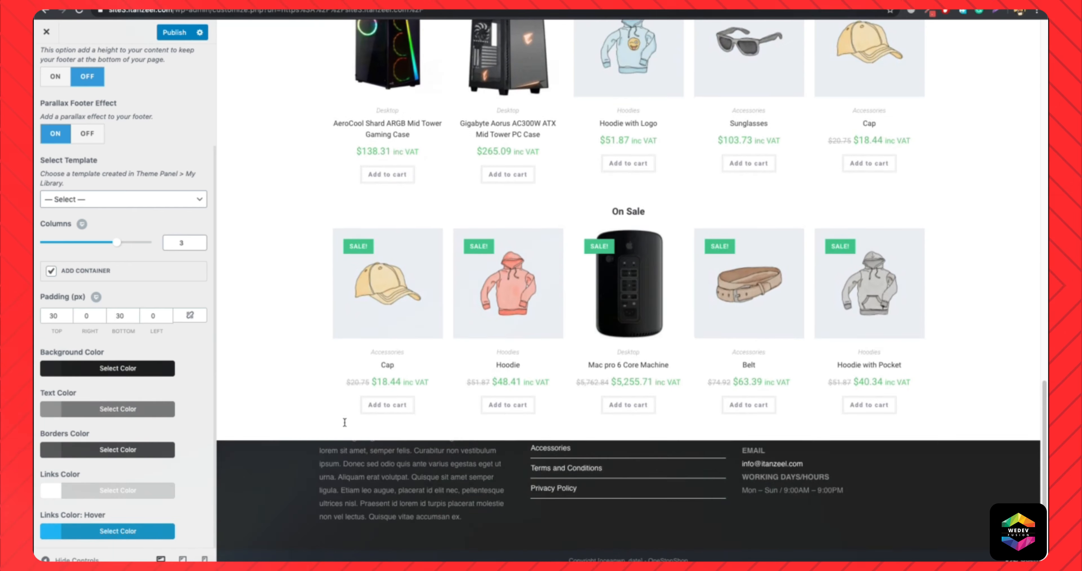
{"action": "scroll", "coordinate": [357, 428], "scroll_direction": "up", "scroll_amount": 2}
{"action": "scroll", "coordinate": [387, 457], "scroll_direction": "down", "scroll_amount": 1}
{"action": "scroll", "coordinate": [414, 487], "scroll_direction": "up", "scroll_amount": 1}
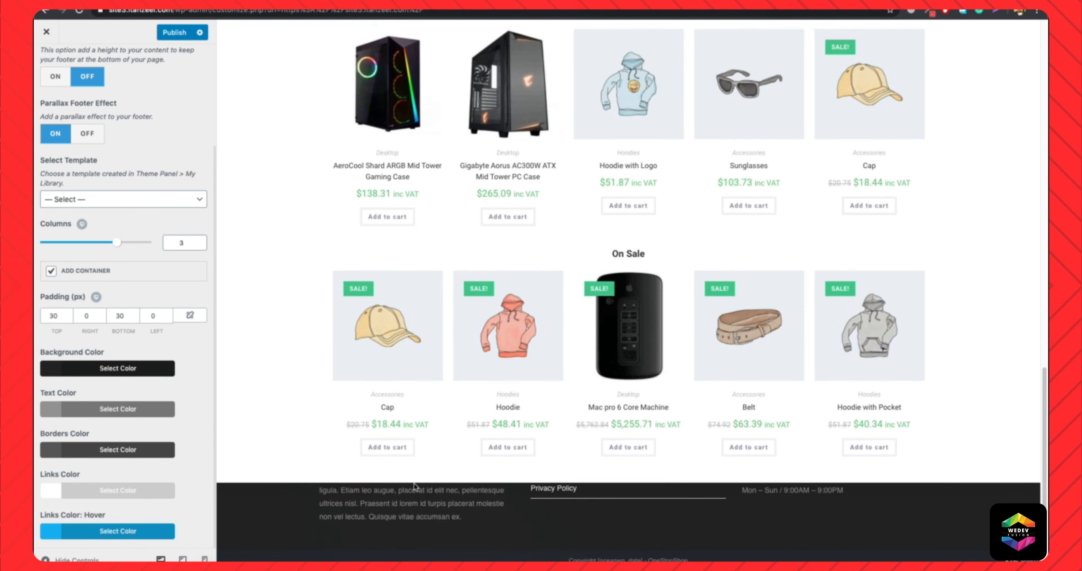
{"action": "scroll", "coordinate": [301, 370], "scroll_direction": "down", "scroll_amount": 3}
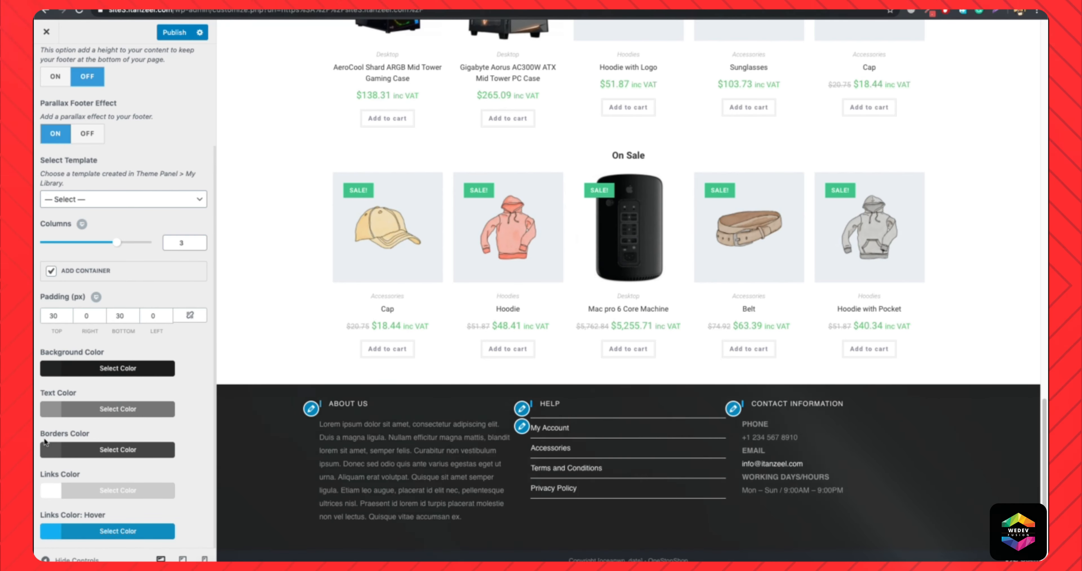
Make the borders color of the footer widgets fully transparent.
{"action": "left_click", "coordinate": [137, 449]}
{"action": "scroll", "coordinate": [180, 454], "scroll_direction": "down", "scroll_amount": 4}
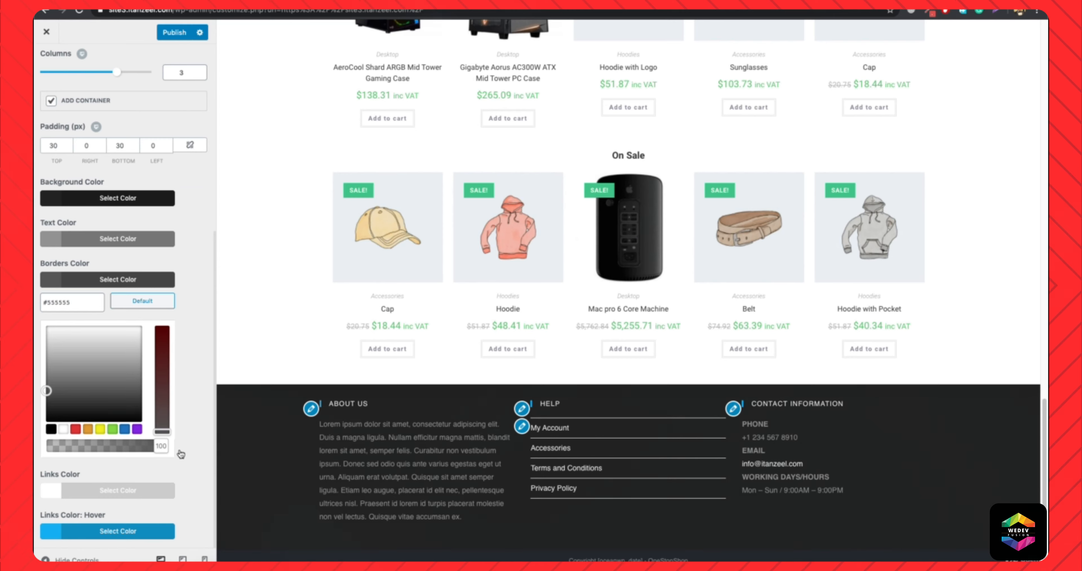
{"action": "left_click_drag", "start_coordinate": [160, 448], "coordinate": [37, 447]}
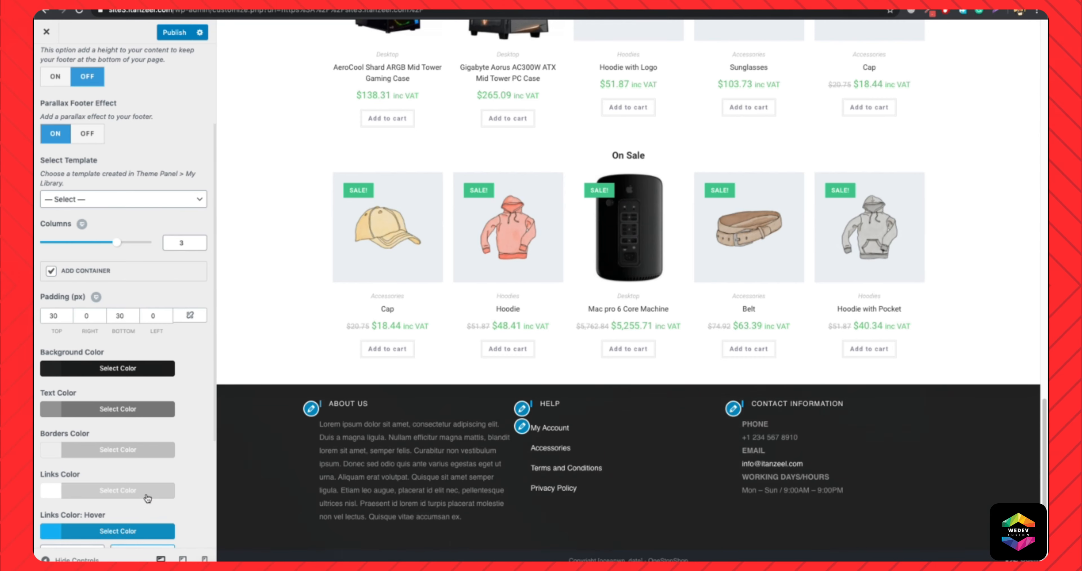
Set the footer widgets' links hover color to white (#ffffff) and the links color to light grey.
{"action": "left_click", "coordinate": [143, 531]}
{"action": "scroll", "coordinate": [126, 504], "scroll_direction": "down", "scroll_amount": 4}
{"action": "left_click", "coordinate": [61, 510]}
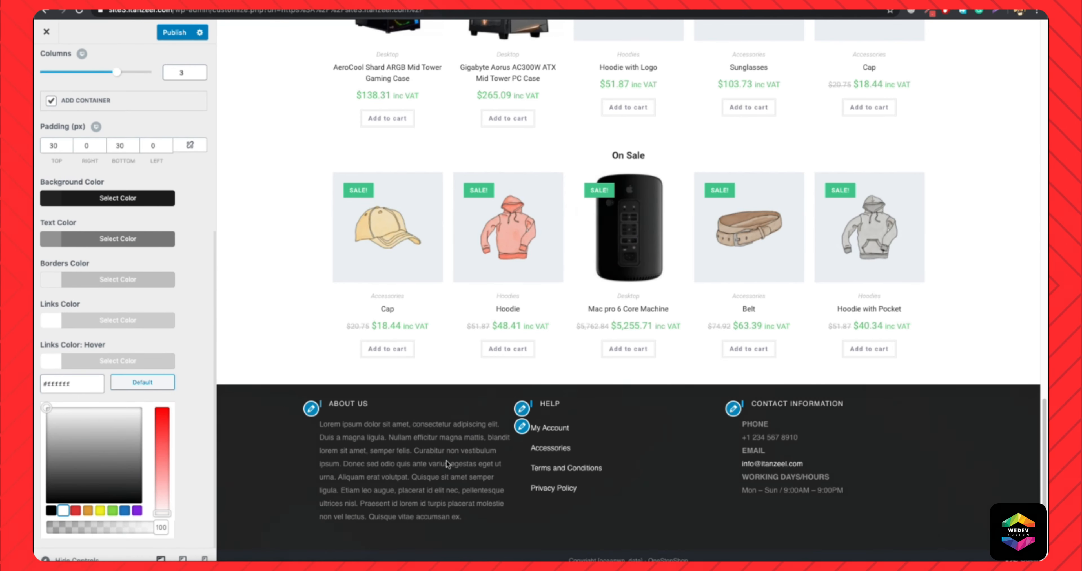
{"action": "left_click", "coordinate": [446, 462]}
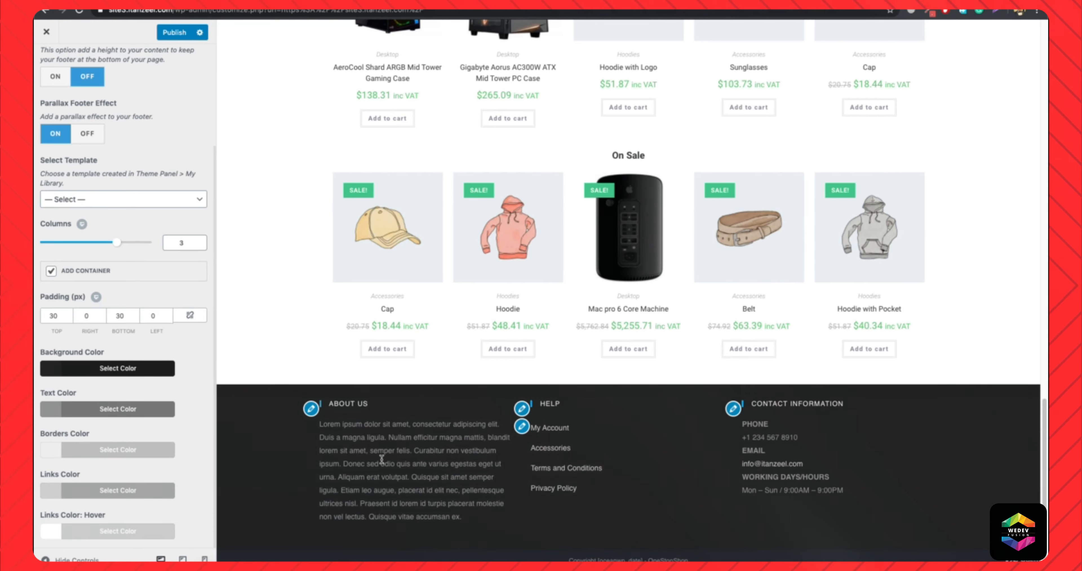
Publish the customizer changes and check the Shop and Home pages from header to footer in the preview.
{"action": "scroll", "coordinate": [382, 459], "scroll_direction": "up", "scroll_amount": 15}
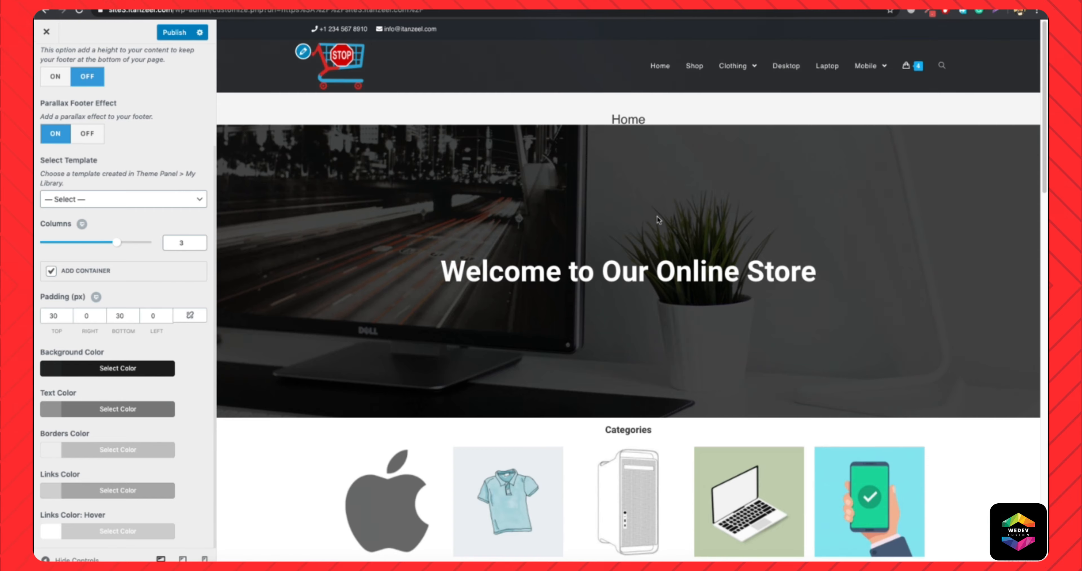
{"action": "left_click", "coordinate": [171, 34]}
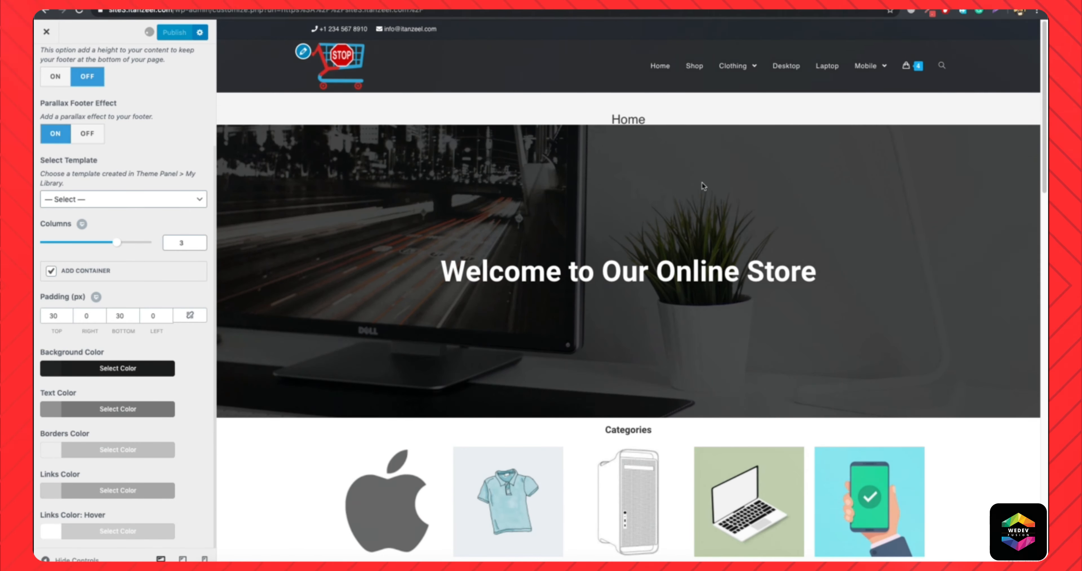
{"action": "left_click", "coordinate": [698, 67]}
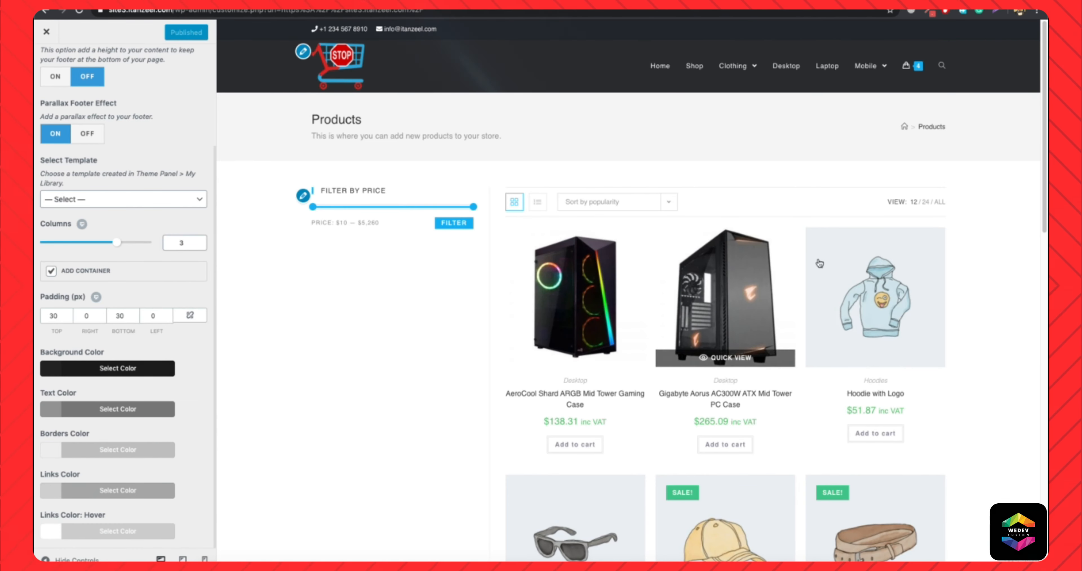
{"action": "scroll", "coordinate": [851, 334], "scroll_direction": "down", "scroll_amount": 15}
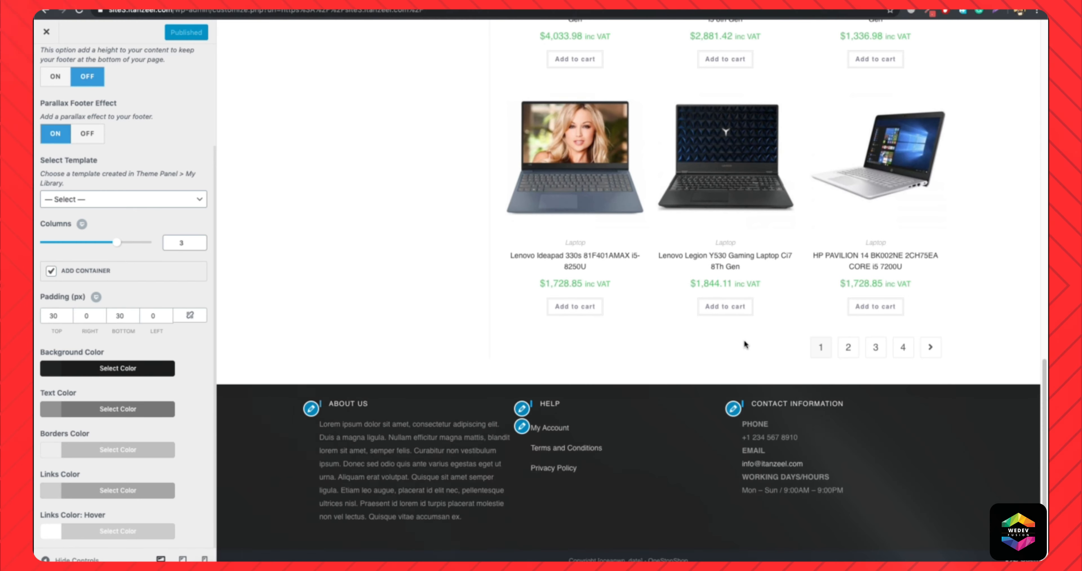
{"action": "scroll", "coordinate": [699, 351], "scroll_direction": "up", "scroll_amount": 15}
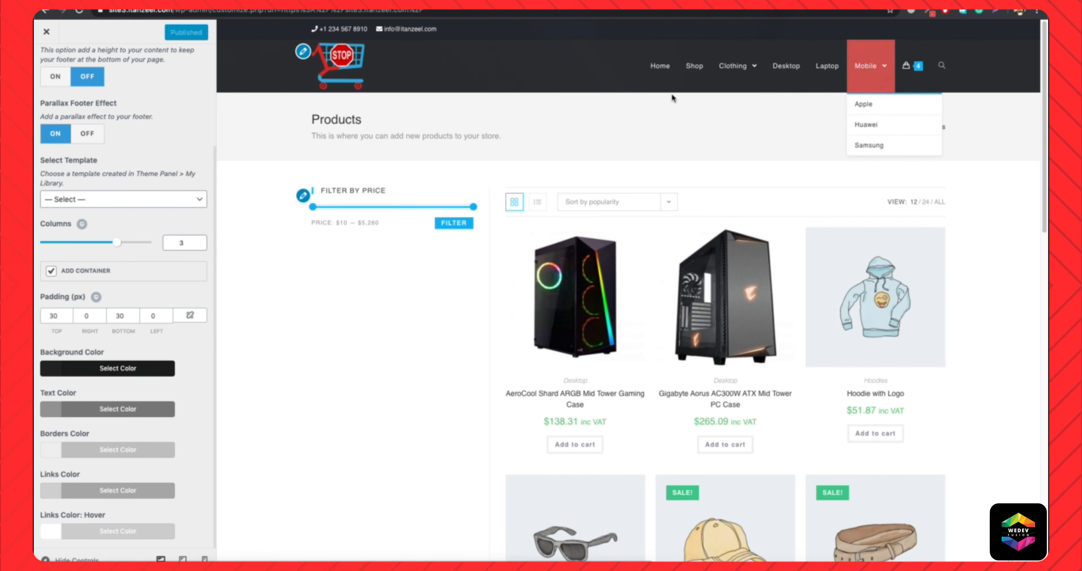
{"action": "left_click", "coordinate": [662, 82]}
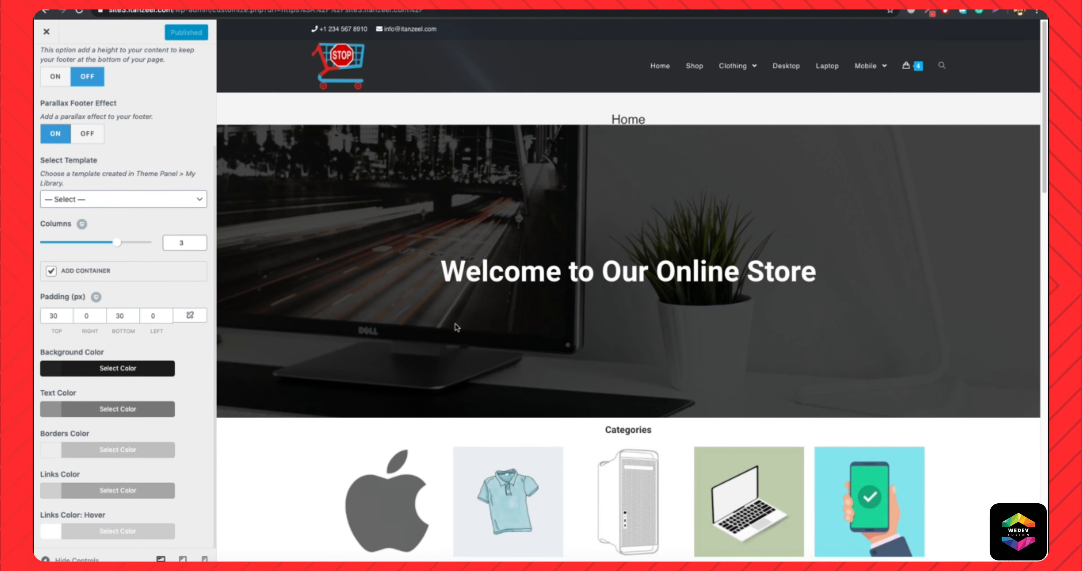
{"action": "scroll", "coordinate": [493, 324], "scroll_direction": "down", "scroll_amount": 20}
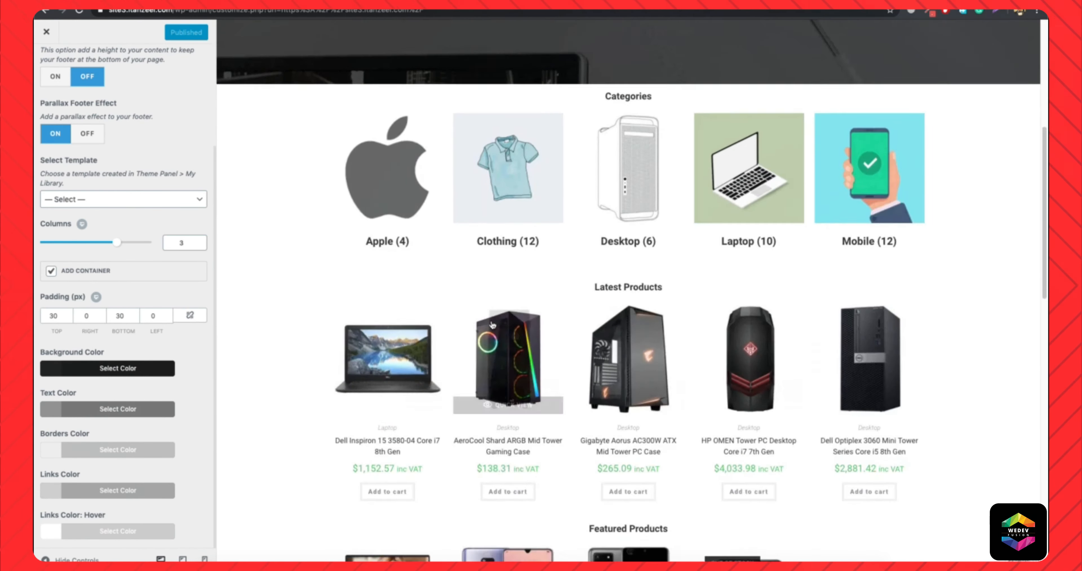
{"action": "scroll", "coordinate": [493, 324], "scroll_direction": "up", "scroll_amount": 19}
{"action": "scroll", "coordinate": [493, 324], "scroll_direction": "up", "scroll_amount": 1}
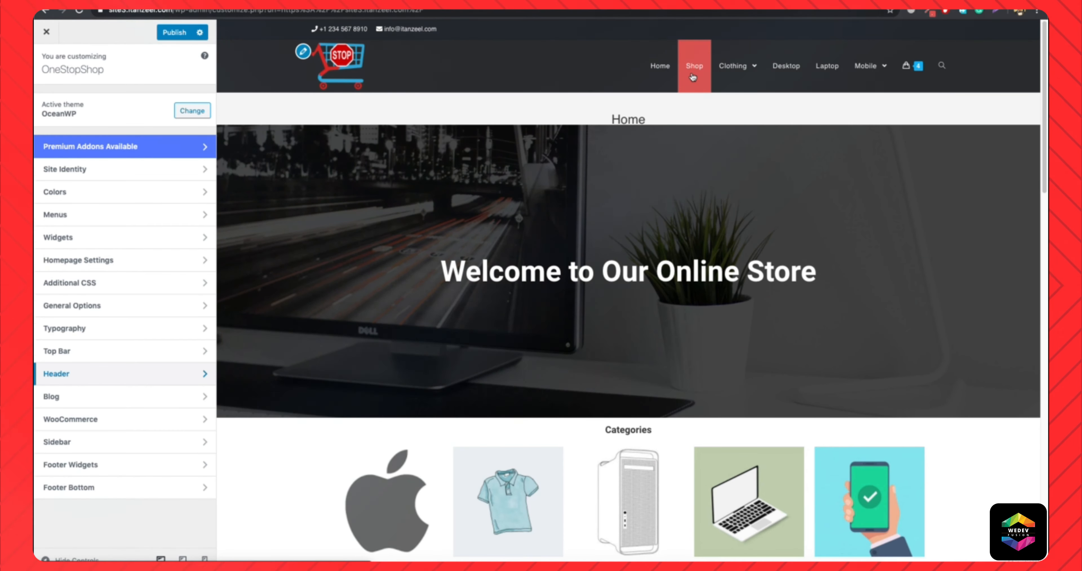
{"action": "mouse_move", "coordinate": [756, 66]}
{"action": "mouse_move", "coordinate": [930, 69]}
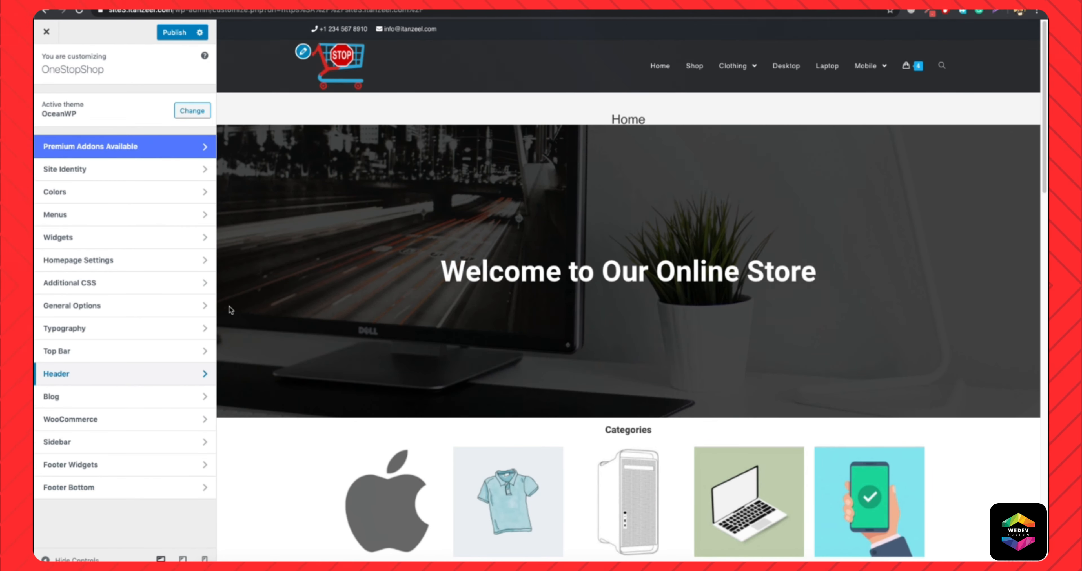
{"action": "left_click", "coordinate": [72, 306]}
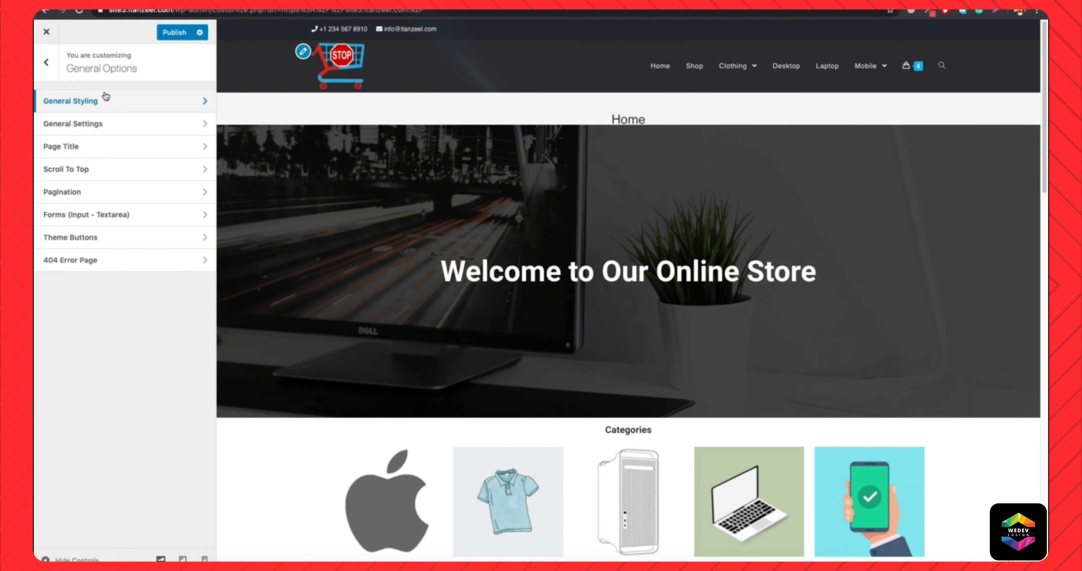
{"action": "left_click", "coordinate": [174, 101]}
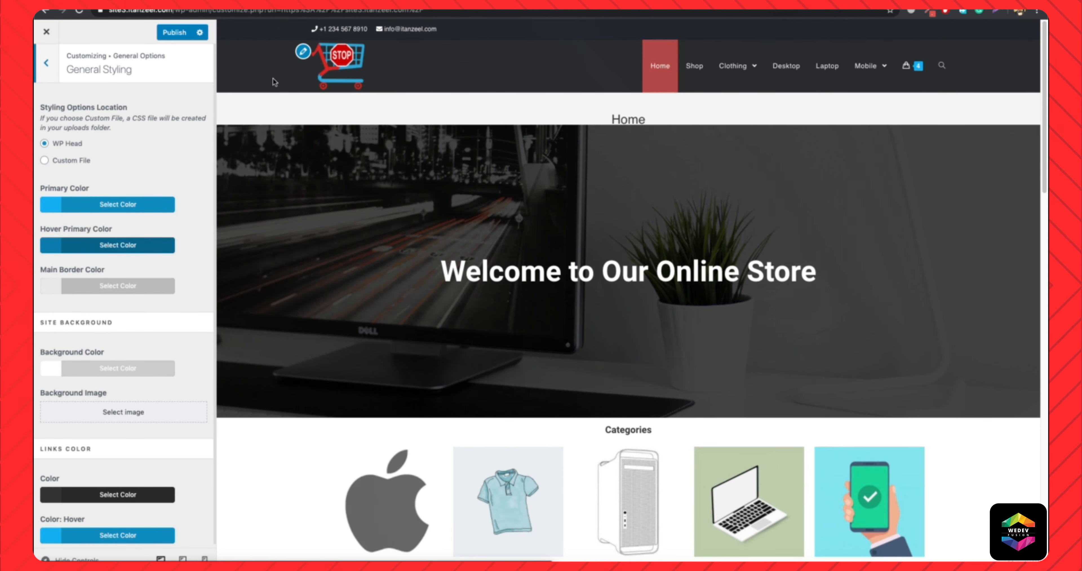
{"action": "left_click", "coordinate": [47, 65]}
{"action": "left_click", "coordinate": [47, 64]}
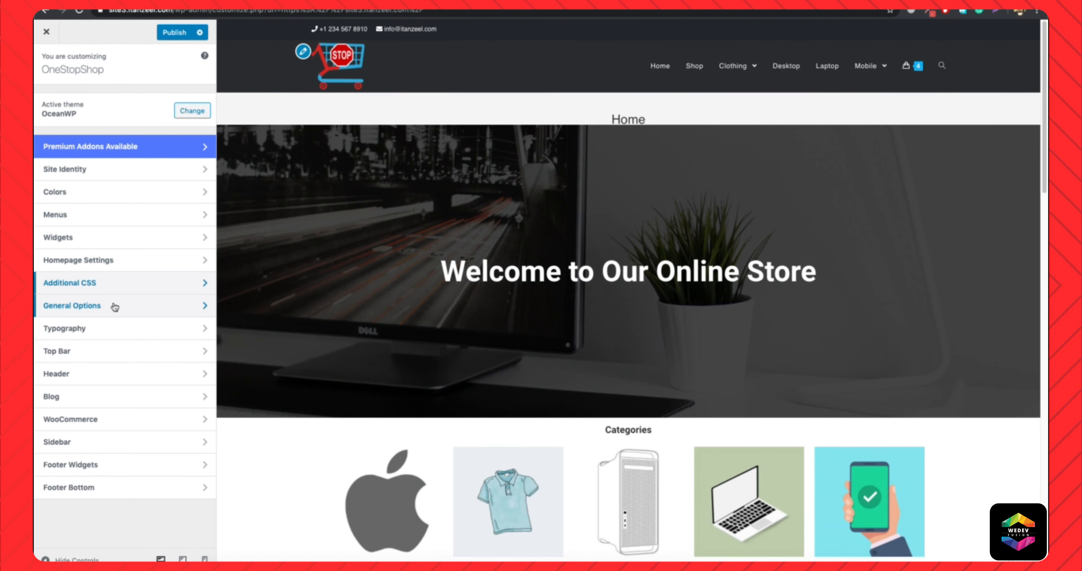
Copy the hex code of the header menu's link background hover color.
{"action": "left_click", "coordinate": [126, 377]}
{"action": "left_click", "coordinate": [111, 169]}
{"action": "scroll", "coordinate": [118, 378], "scroll_direction": "down", "scroll_amount": 8}
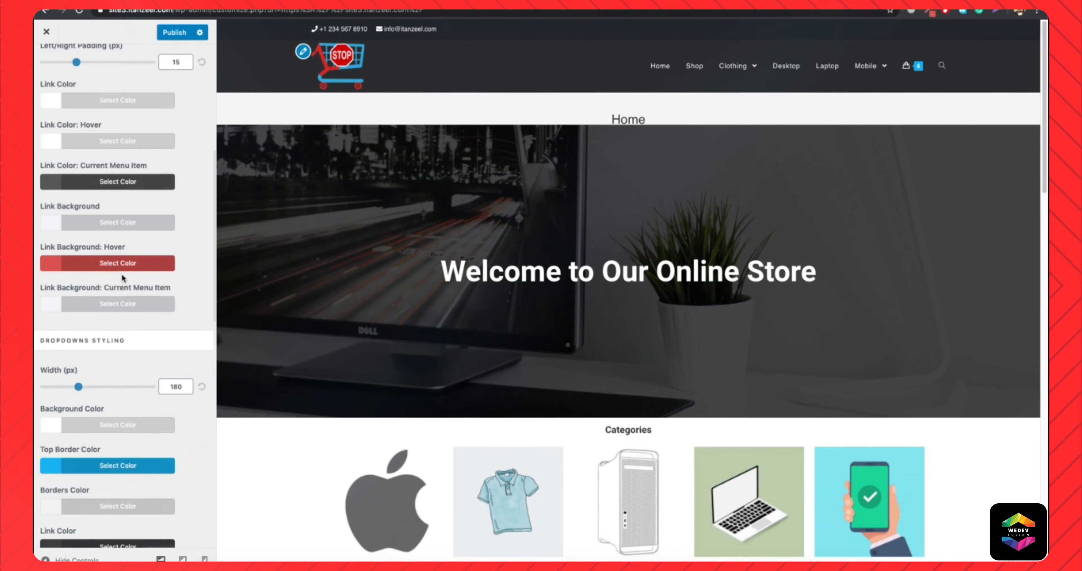
{"action": "left_click", "coordinate": [117, 264]}
{"action": "triple_click", "coordinate": [87, 290]}
{"action": "key", "text": "ctrl+c"}
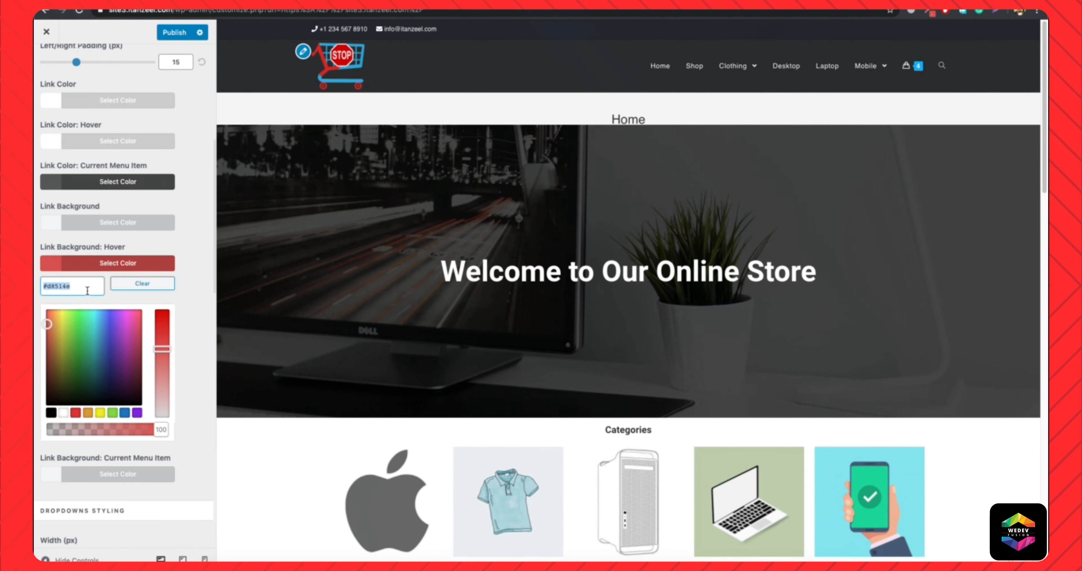
{"action": "scroll", "coordinate": [87, 290], "scroll_direction": "up", "scroll_amount": 8}
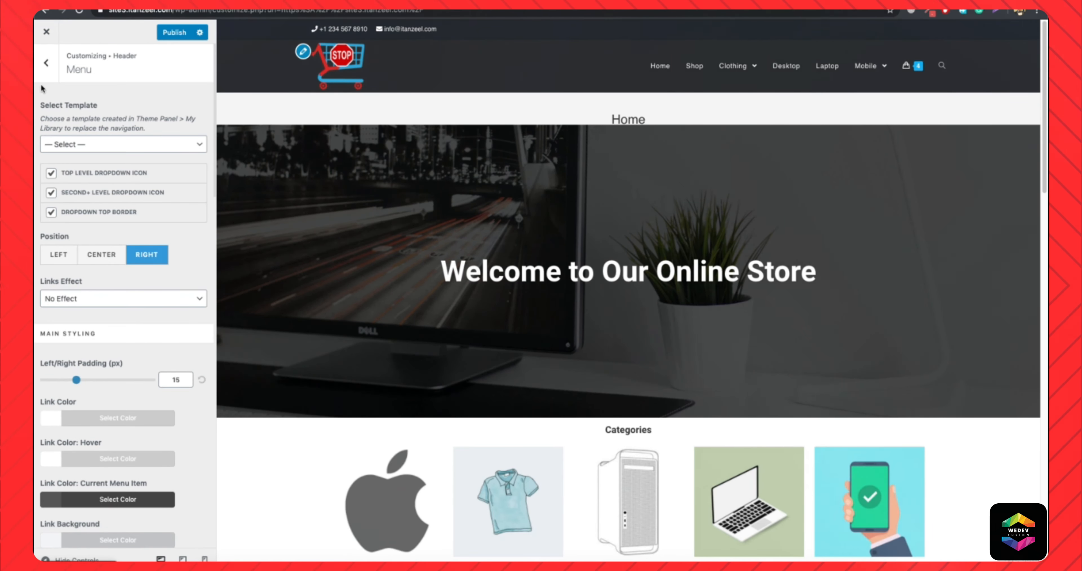
{"action": "left_click", "coordinate": [47, 77]}
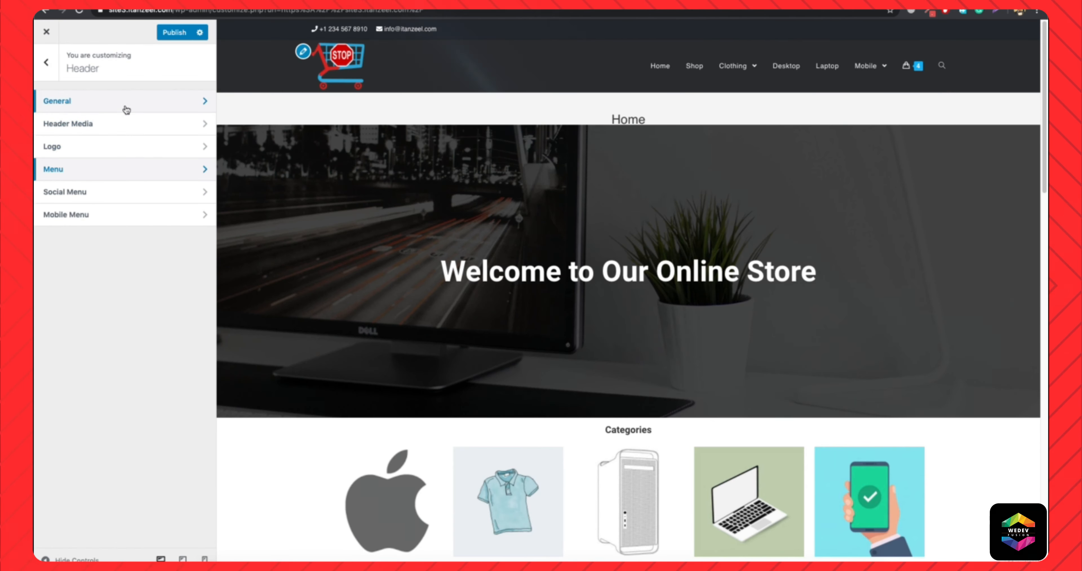
{"action": "left_click", "coordinate": [47, 62]}
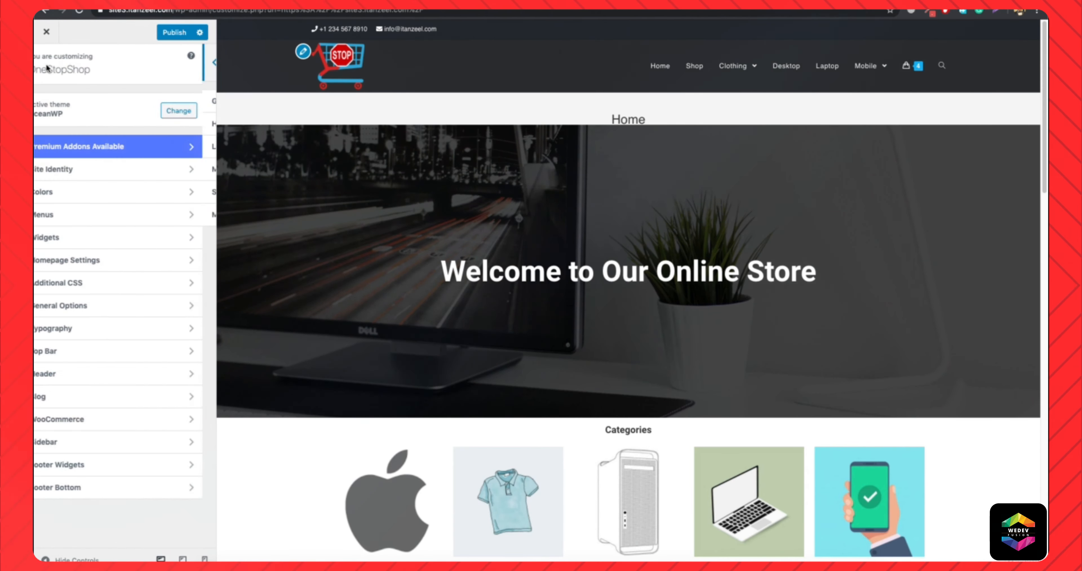
Set the theme's primary color in the general styling options to the copied red #d8514e.
{"action": "left_click", "coordinate": [99, 309]}
{"action": "left_click", "coordinate": [90, 101]}
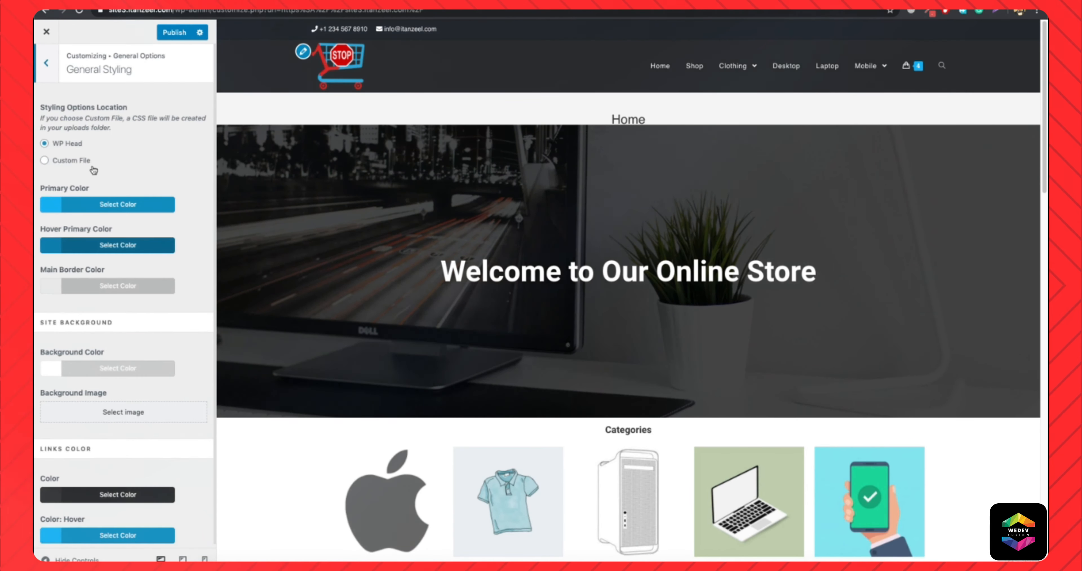
{"action": "left_click", "coordinate": [91, 205]}
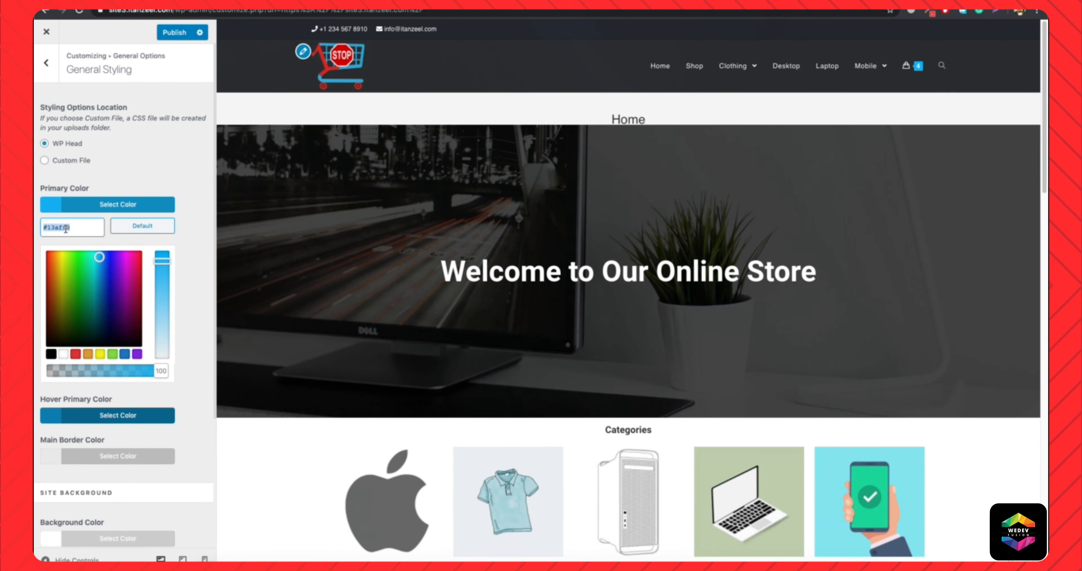
{"action": "key", "text": "ctrl+v"}
{"action": "left_click", "coordinate": [116, 207]}
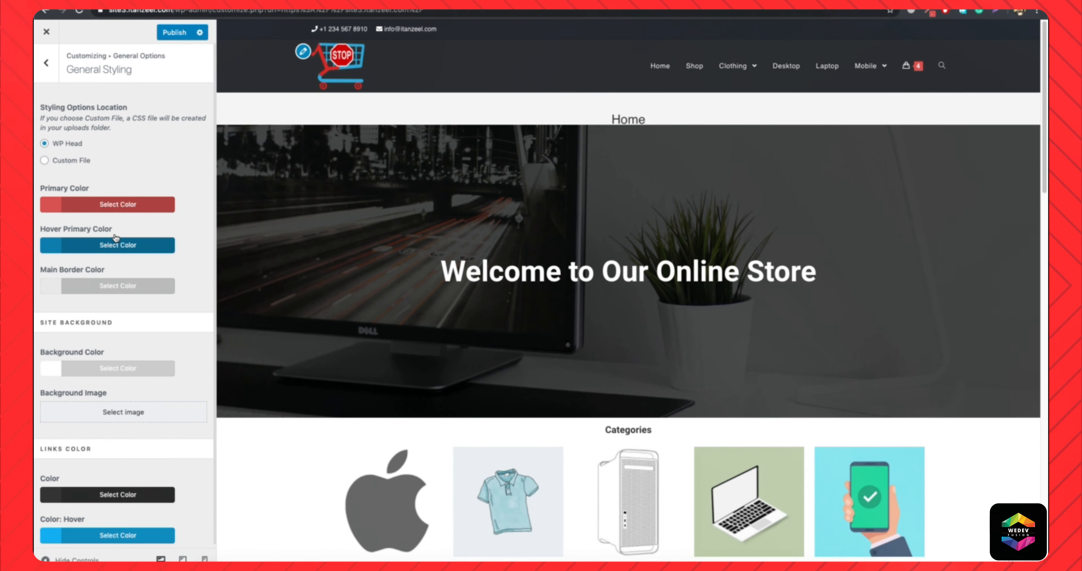
Set the hover primary color to #d86c6a, a lighter shade of the copied red.
{"action": "left_click", "coordinate": [102, 247]}
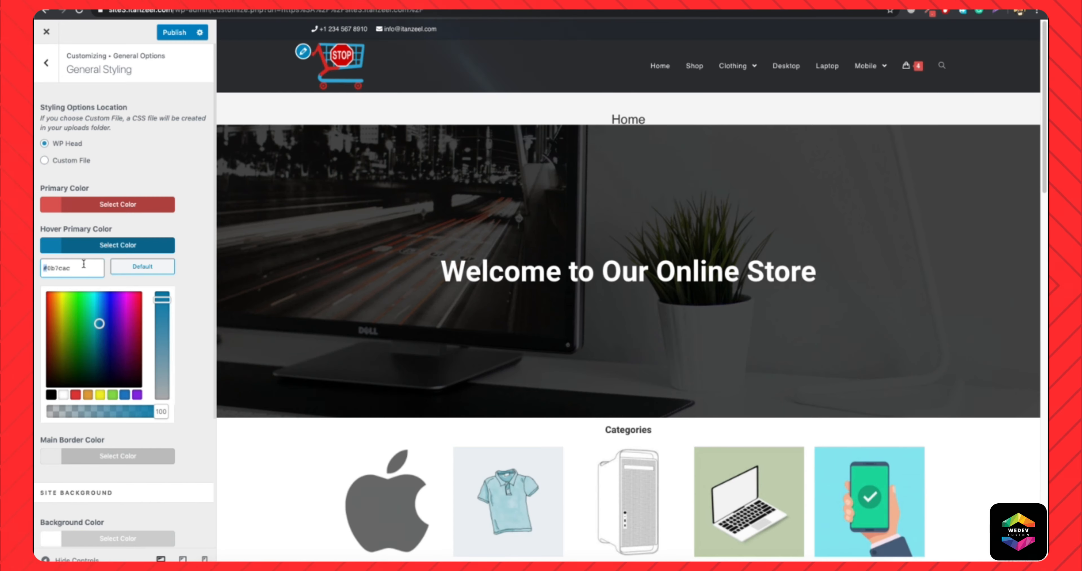
{"action": "left_click_drag", "start_coordinate": [43, 268], "coordinate": [84, 264]}
{"action": "key", "text": "ctrl+v"}
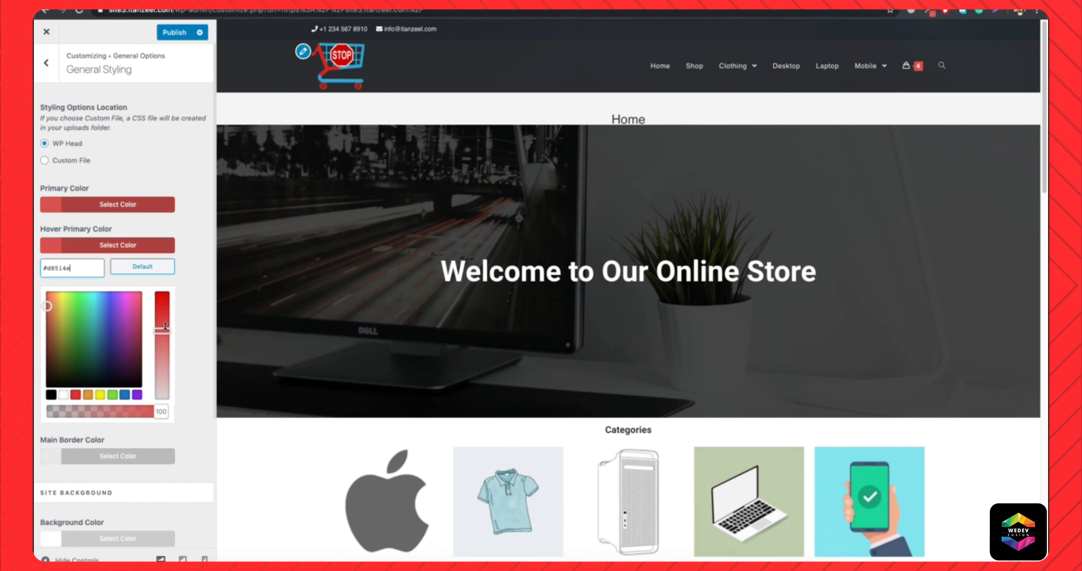
{"action": "left_click_drag", "start_coordinate": [162, 331], "coordinate": [162, 346]}
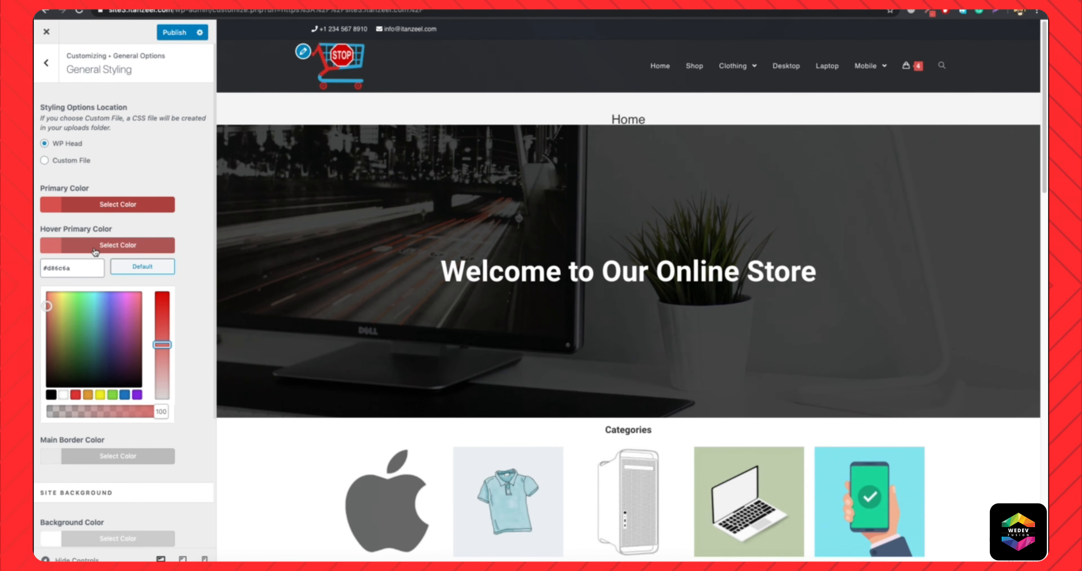
Set the theme buttons' background color to the copied red and their hover background color to the slightly lighter #d85d5b.
{"action": "left_click", "coordinate": [47, 63]}
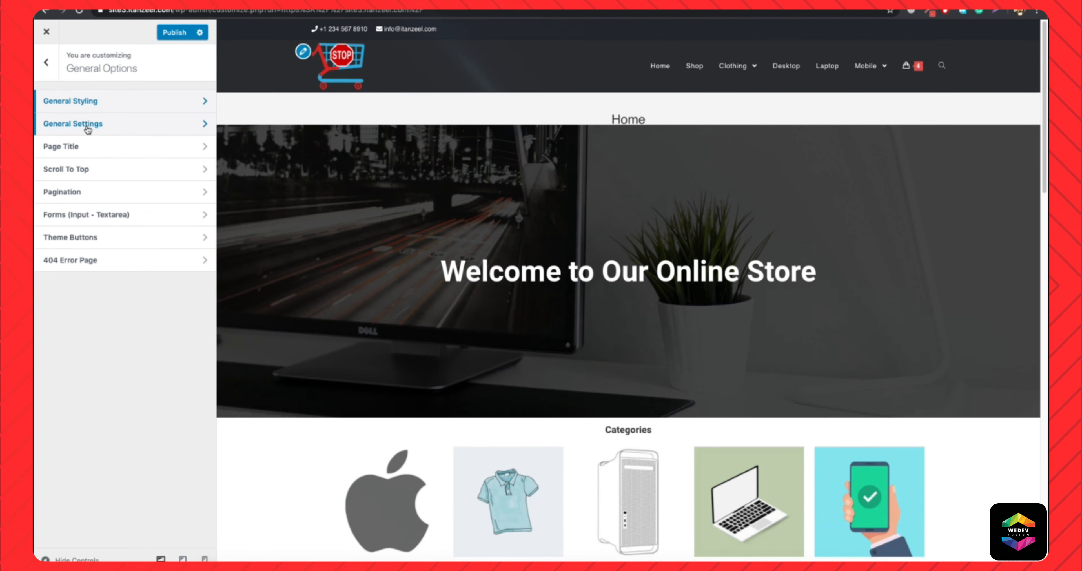
{"action": "left_click", "coordinate": [105, 244]}
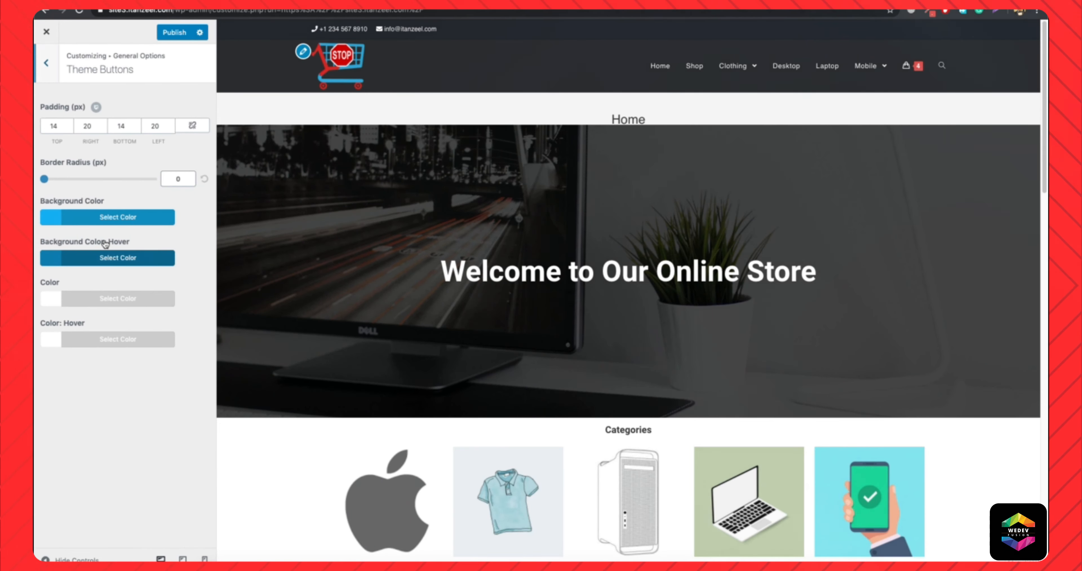
{"action": "left_click", "coordinate": [102, 218]}
{"action": "double_click", "coordinate": [82, 239]}
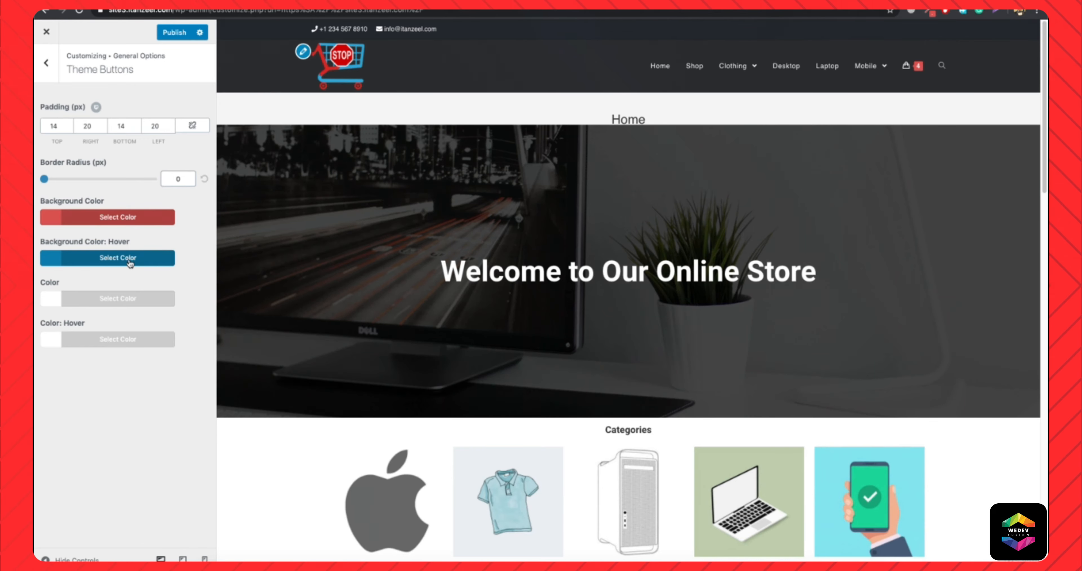
{"action": "left_click", "coordinate": [131, 259]}
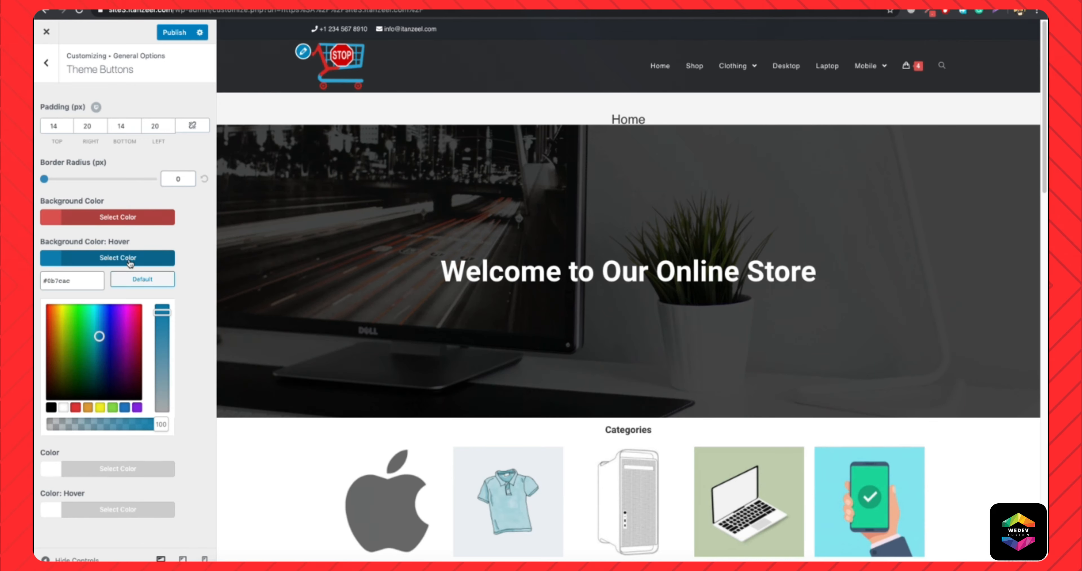
{"action": "left_click_drag", "start_coordinate": [161, 311], "coordinate": [162, 355]}
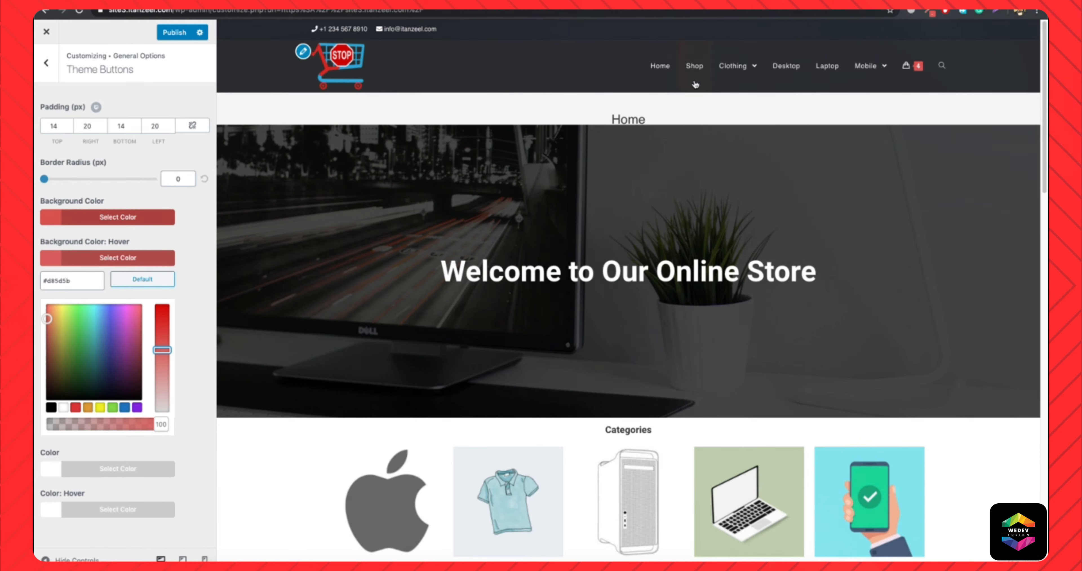
Check the new colors in the preview on the Shop, Cart, Checkout and AeroCool Shard product pages, including the header cart dropdown.
{"action": "left_click", "coordinate": [693, 66]}
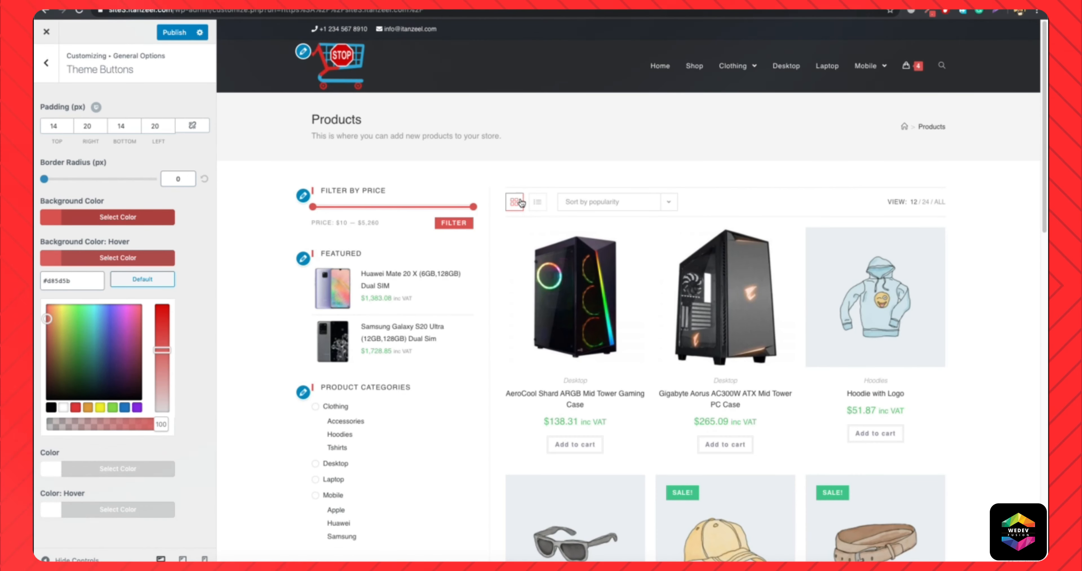
{"action": "scroll", "coordinate": [378, 294], "scroll_direction": "down", "scroll_amount": 10}
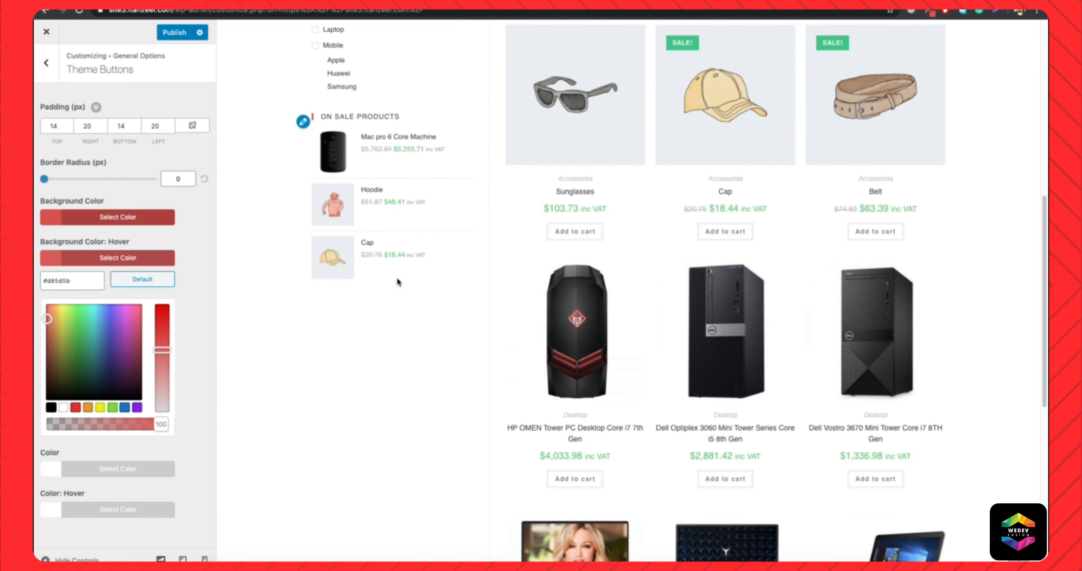
{"action": "scroll", "coordinate": [427, 262], "scroll_direction": "up", "scroll_amount": 10}
{"action": "mouse_move", "coordinate": [909, 65]}
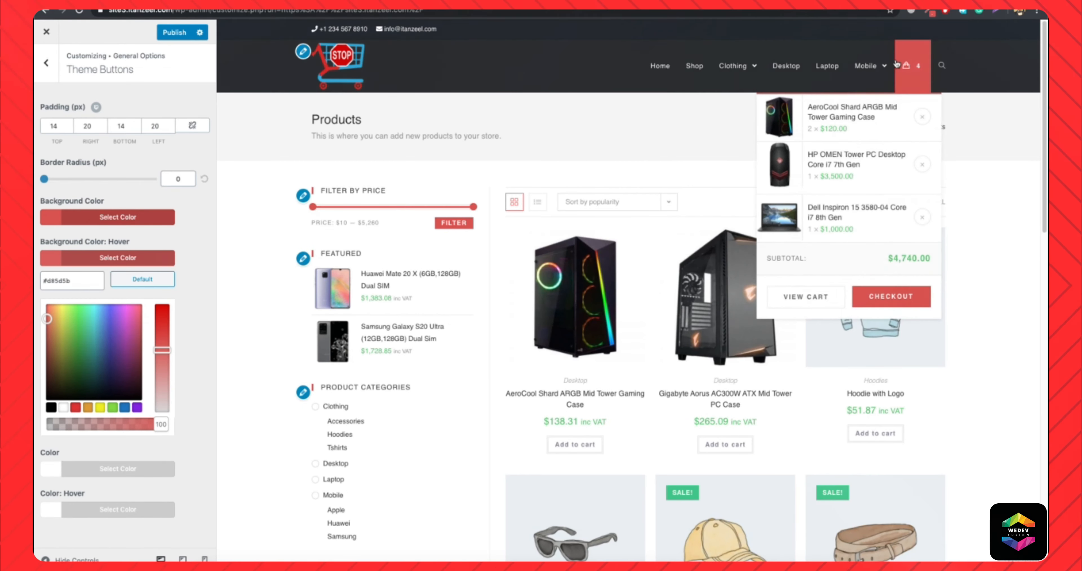
{"action": "left_click", "coordinate": [809, 297]}
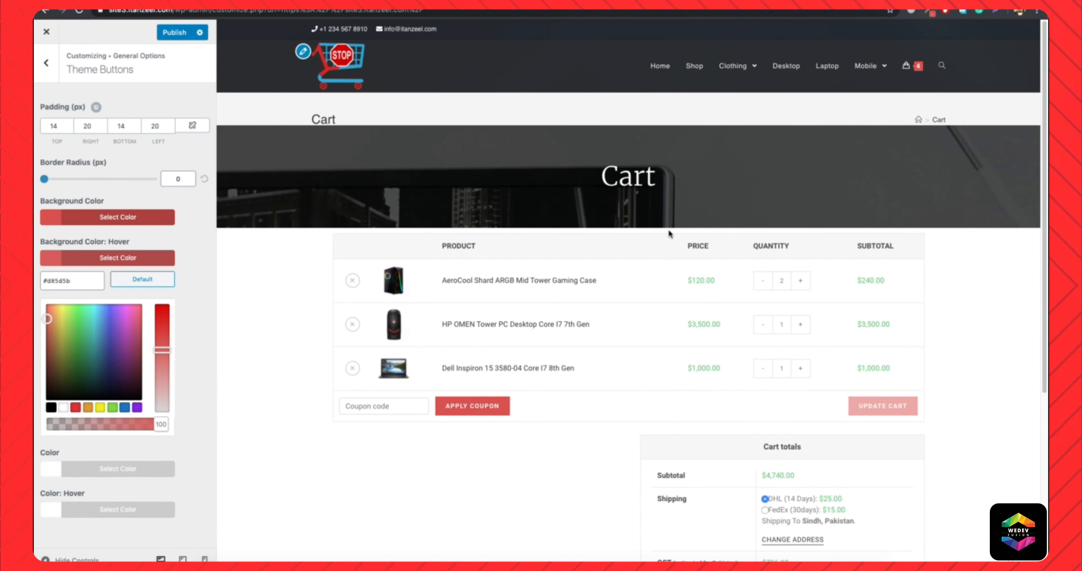
{"action": "scroll", "coordinate": [450, 398], "scroll_direction": "down", "scroll_amount": 5}
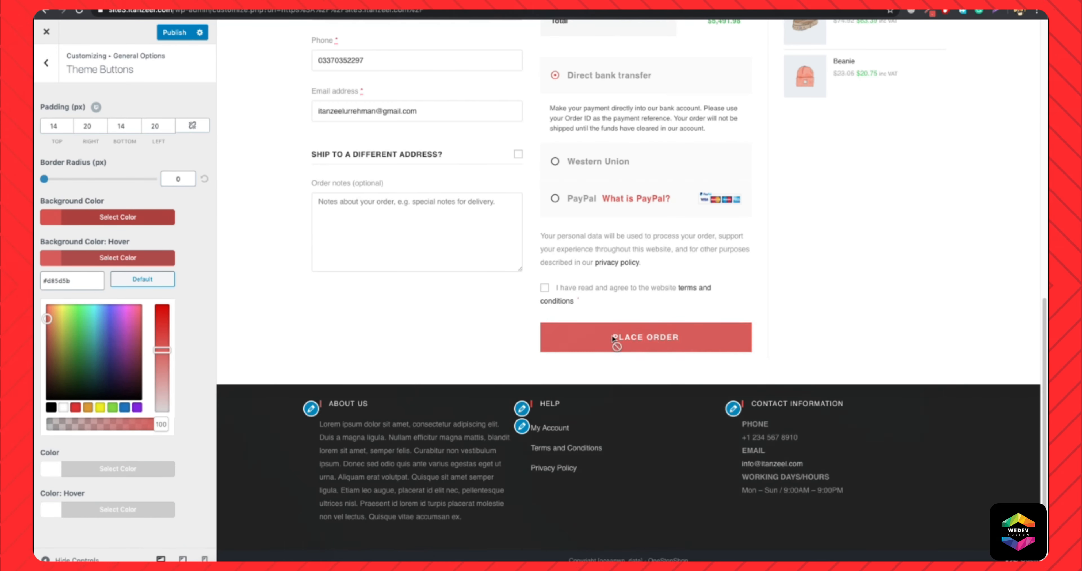
{"action": "scroll", "coordinate": [620, 263], "scroll_direction": "up", "scroll_amount": 2}
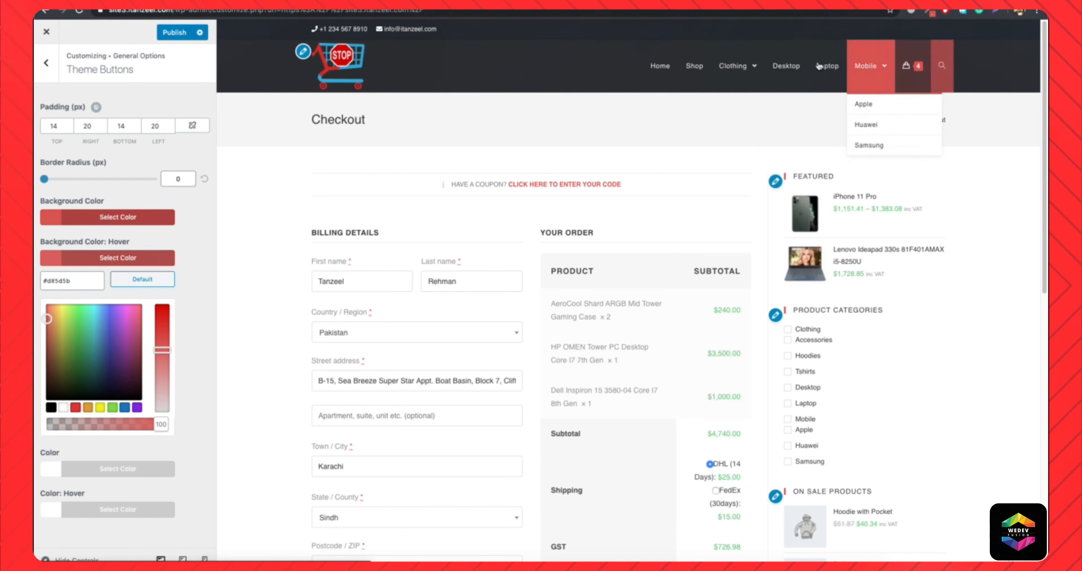
{"action": "left_click", "coordinate": [593, 303]}
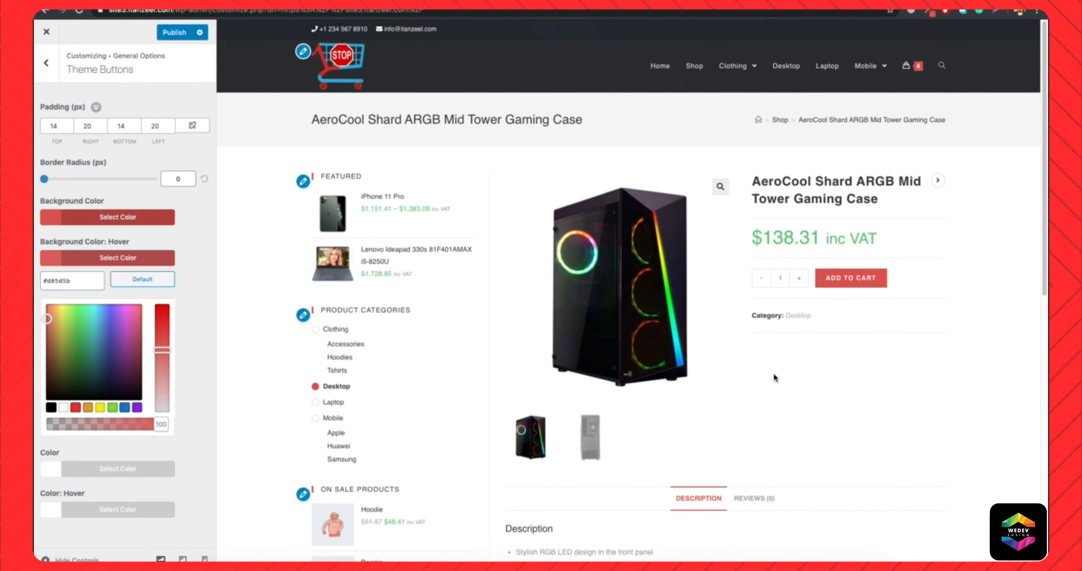
{"action": "scroll", "coordinate": [799, 364], "scroll_direction": "down", "scroll_amount": 5}
{"action": "scroll", "coordinate": [748, 399], "scroll_direction": "up", "scroll_amount": 5}
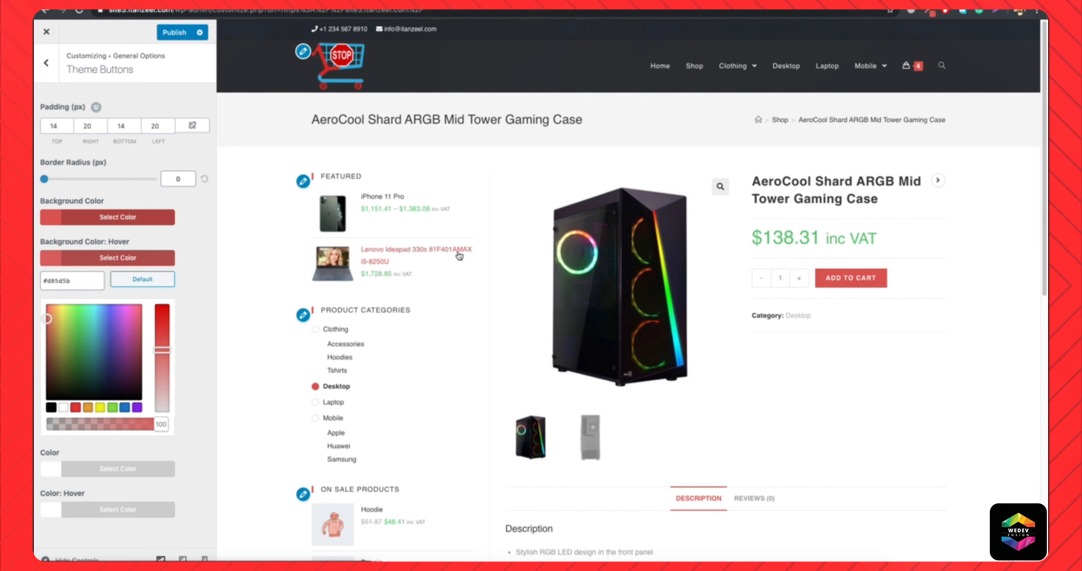
Try the site-wide WooCommerce store notice with its demo store text, and turn it off again.
{"action": "left_click", "coordinate": [43, 81]}
{"action": "left_click", "coordinate": [40, 80]}
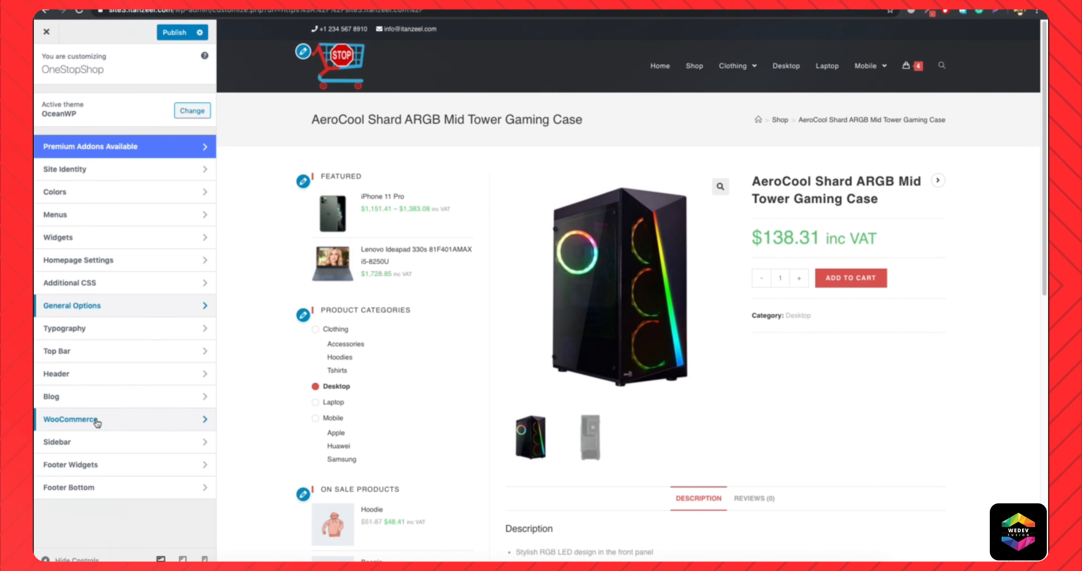
{"action": "left_click", "coordinate": [120, 418]}
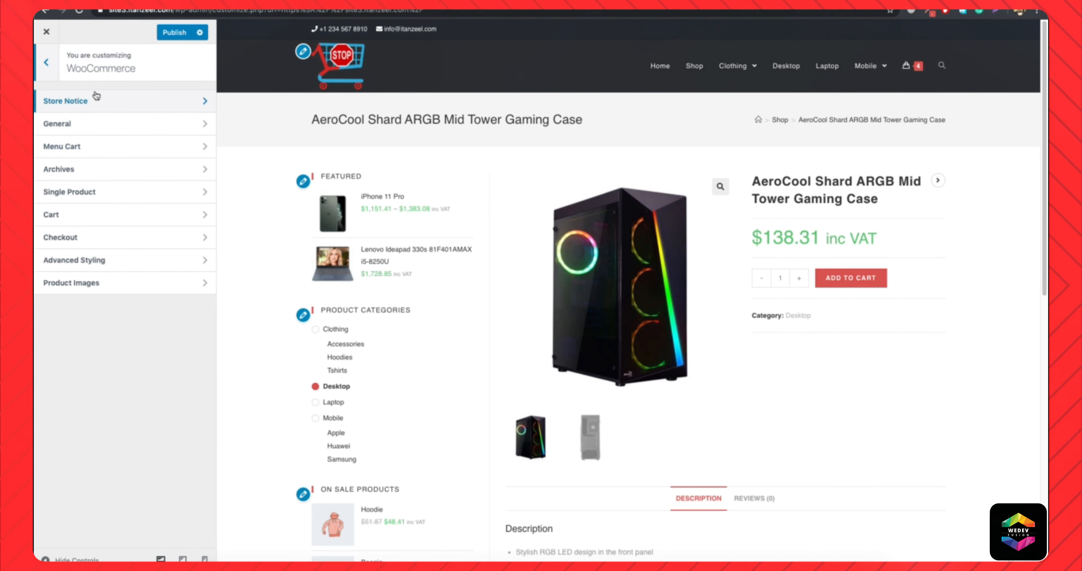
{"action": "left_click", "coordinate": [101, 101]}
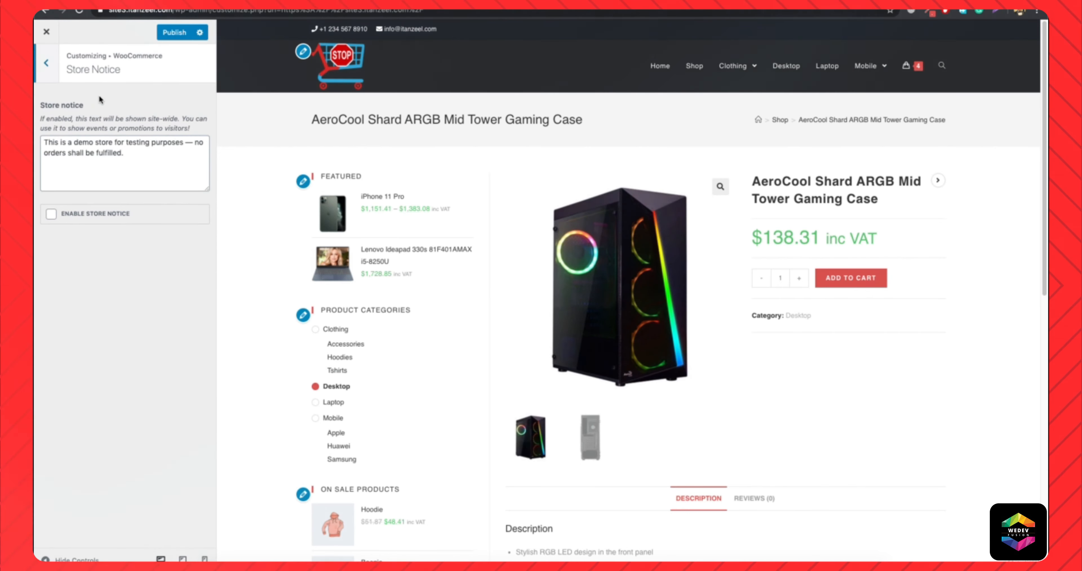
{"action": "left_click", "coordinate": [52, 214]}
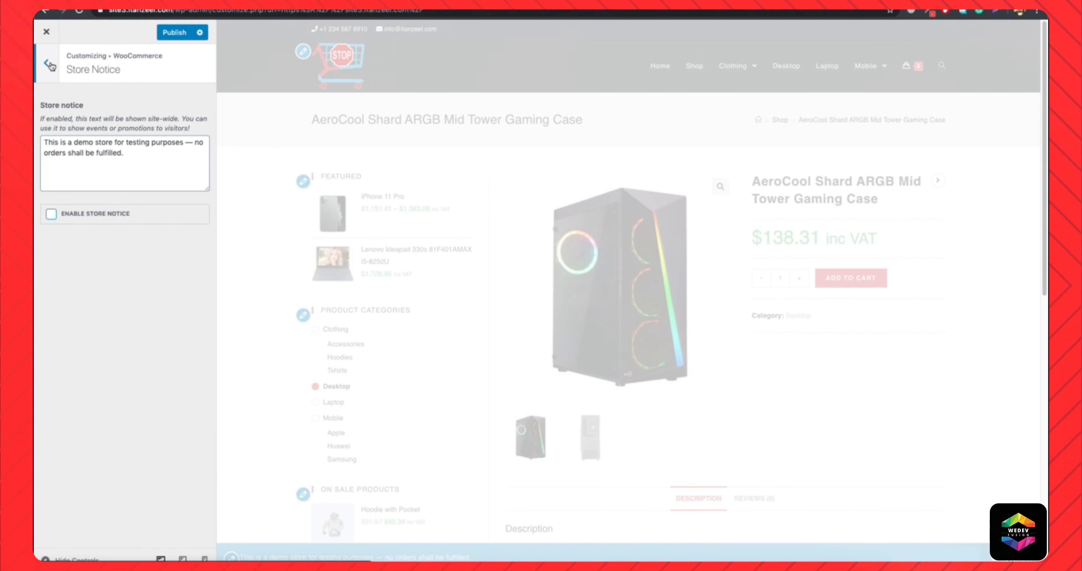
{"action": "left_click", "coordinate": [50, 65]}
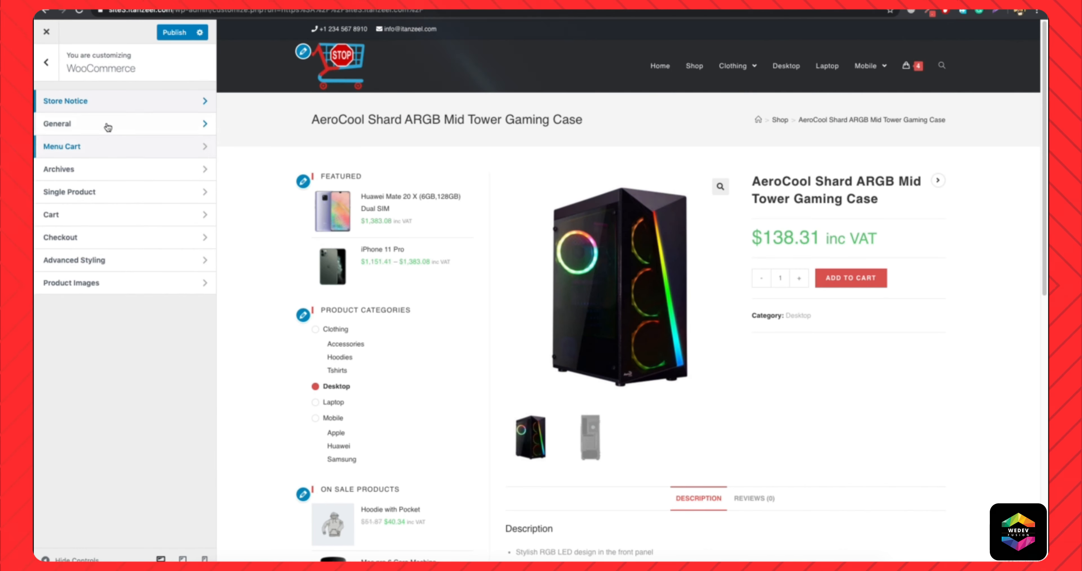
Open the general WooCommerce customizer settings, reload the Widgets admin page and examine the WooCommerce Sidebar widget area.
{"action": "left_click", "coordinate": [107, 133]}
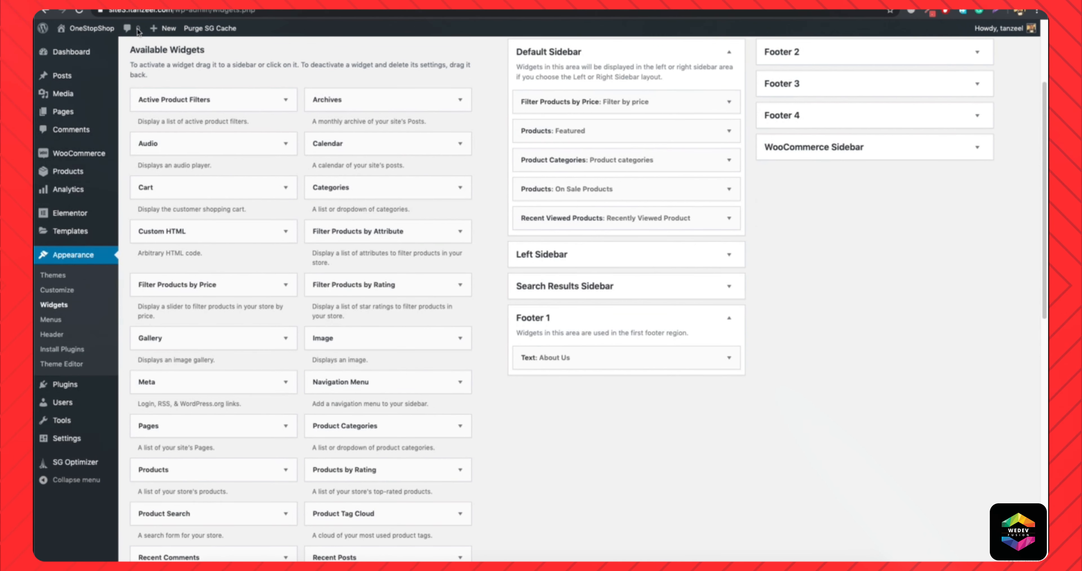
{"action": "left_click", "coordinate": [296, 13]}
{"action": "key", "text": "Return"}
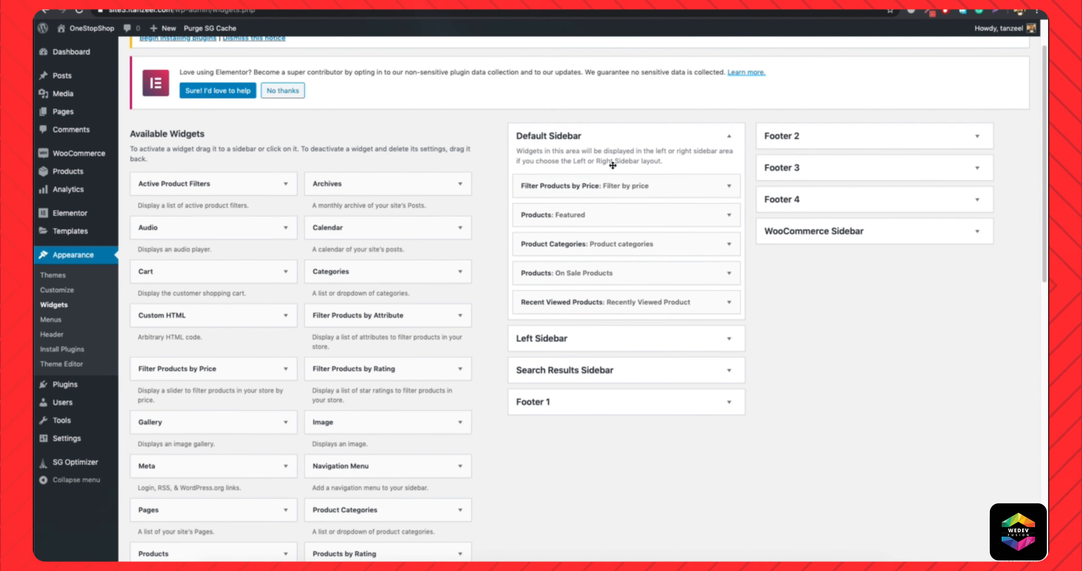
{"action": "left_click", "coordinate": [880, 235]}
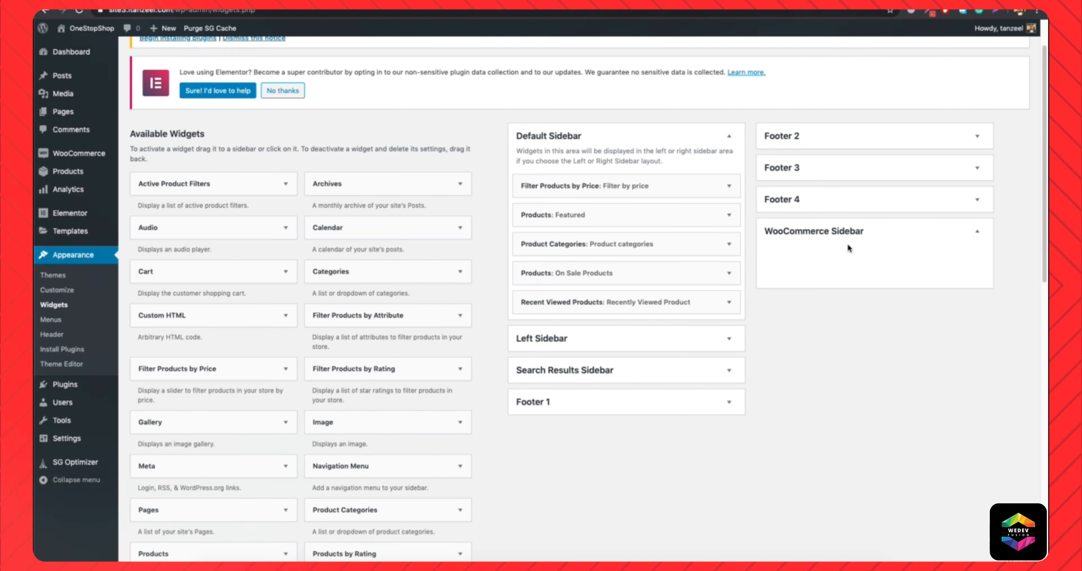
{"action": "scroll", "coordinate": [559, 159], "scroll_direction": "up", "scroll_amount": 2}
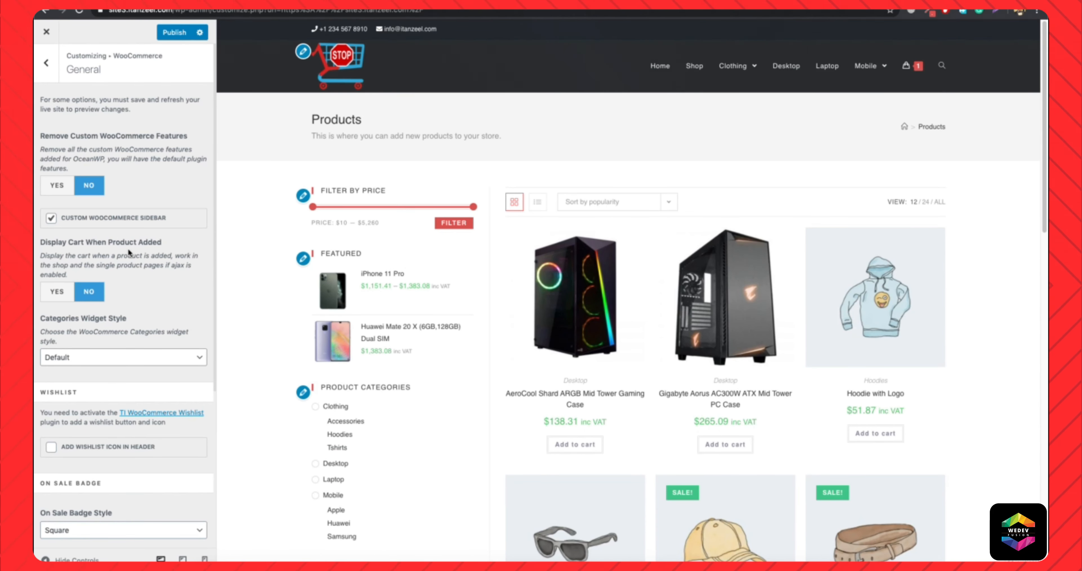
Enable displaying the cart when a product is added, check the header cart dropdown and publish the changes.
{"action": "left_click", "coordinate": [55, 294]}
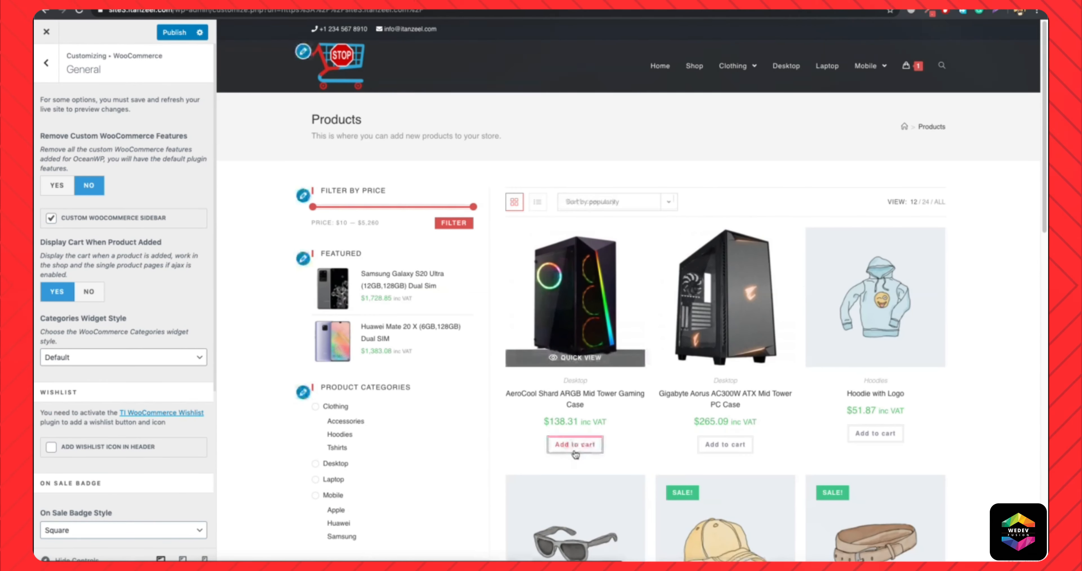
{"action": "mouse_move", "coordinate": [910, 67]}
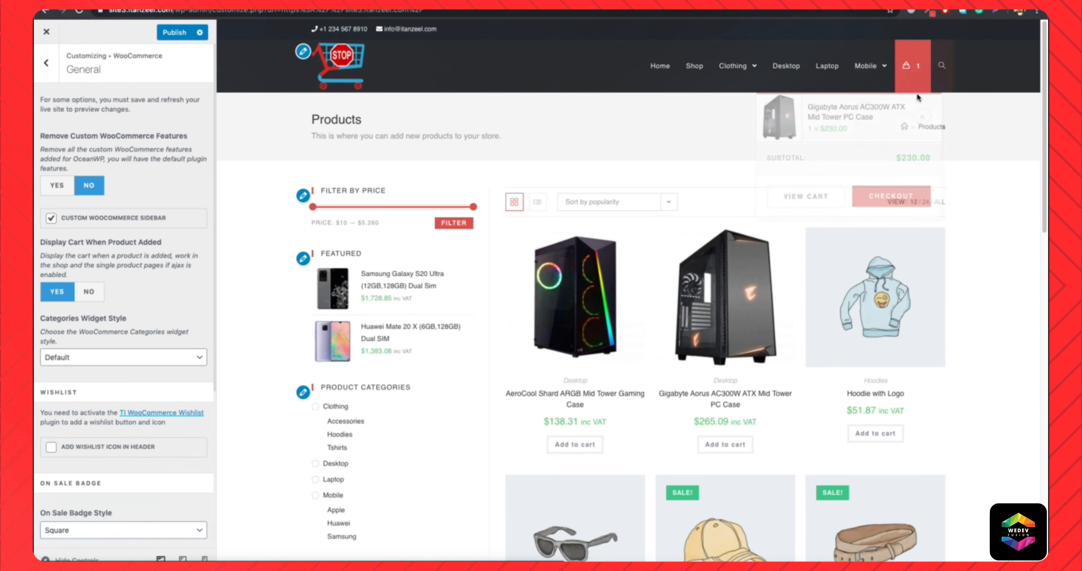
{"action": "left_click", "coordinate": [167, 34]}
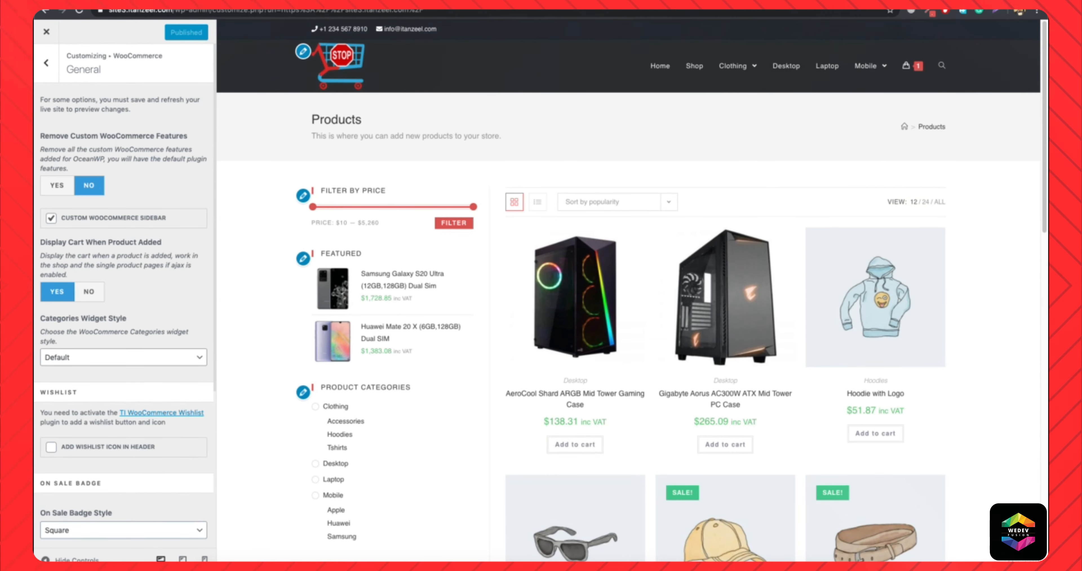
Reload the live Shop page and add the HP OMEN Tower PC Desktop to the cart to test the cart display.
{"action": "left_click", "coordinate": [289, 2]}
{"action": "left_click", "coordinate": [289, 12]}
{"action": "key", "text": "Return"}
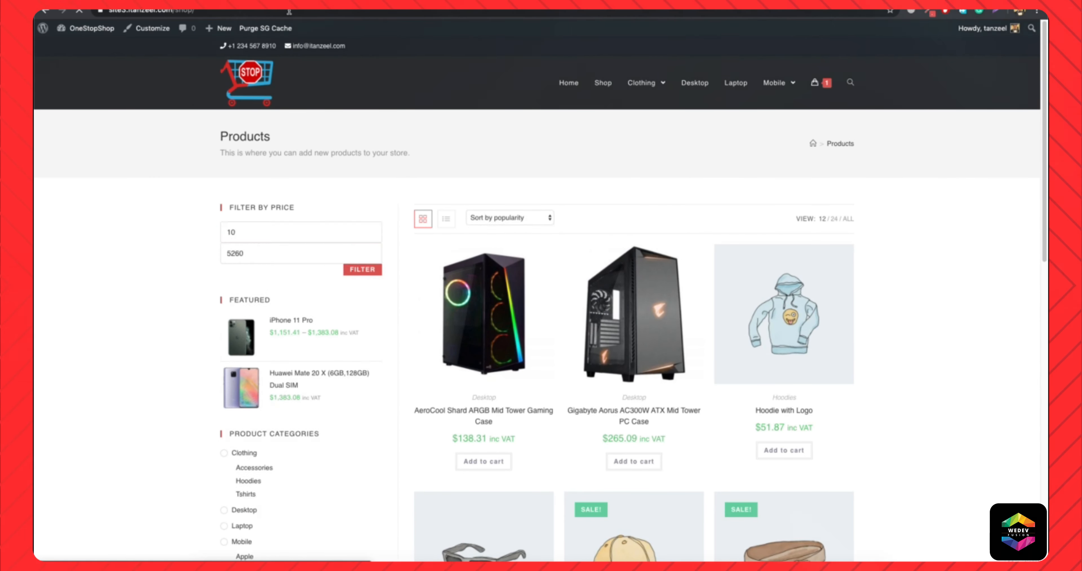
{"action": "scroll", "coordinate": [639, 344], "scroll_direction": "down", "scroll_amount": 15}
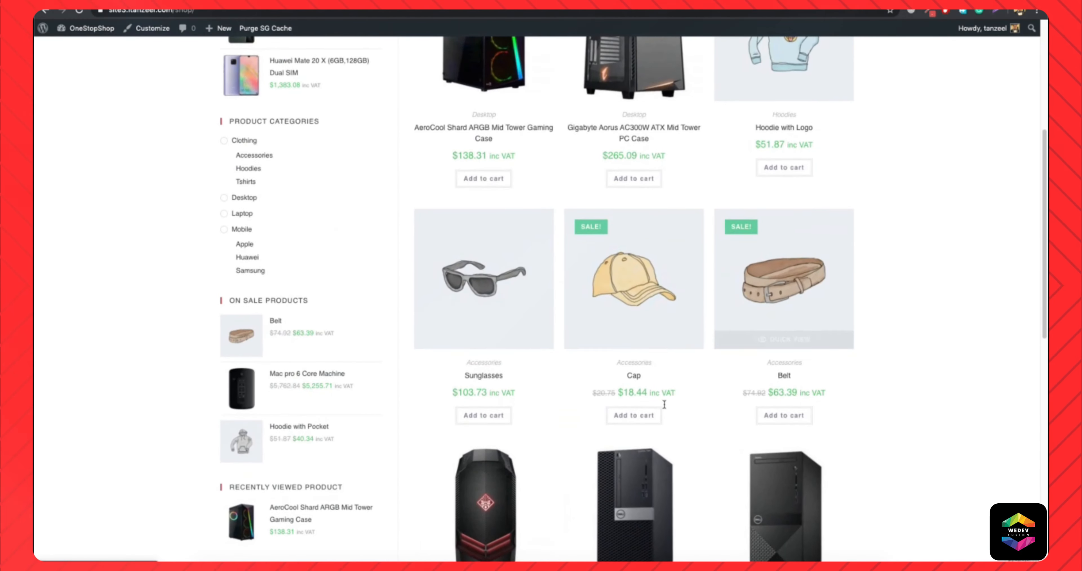
{"action": "scroll", "coordinate": [759, 338], "scroll_direction": "down", "scroll_amount": 1}
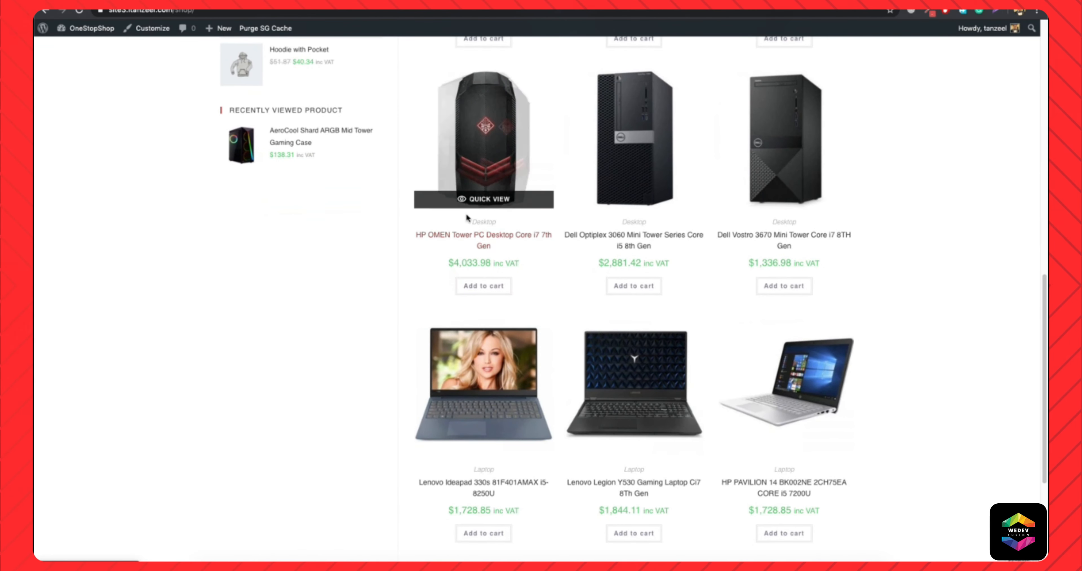
{"action": "left_click", "coordinate": [481, 290]}
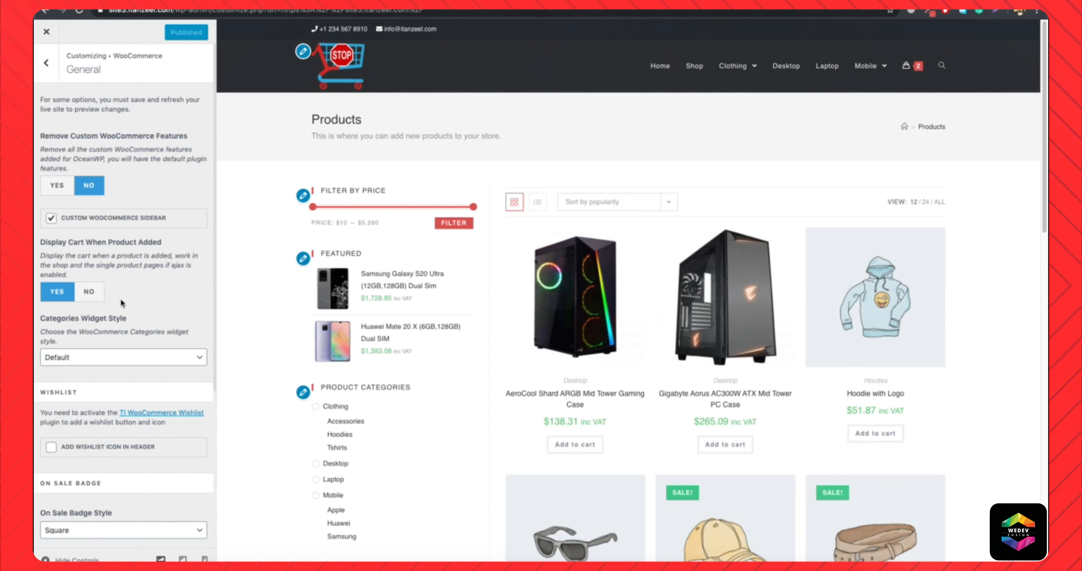
Set the WooCommerce Categories Widget Style to Dropdown and publish the change.
{"action": "scroll", "coordinate": [127, 303], "scroll_direction": "down", "scroll_amount": 2}
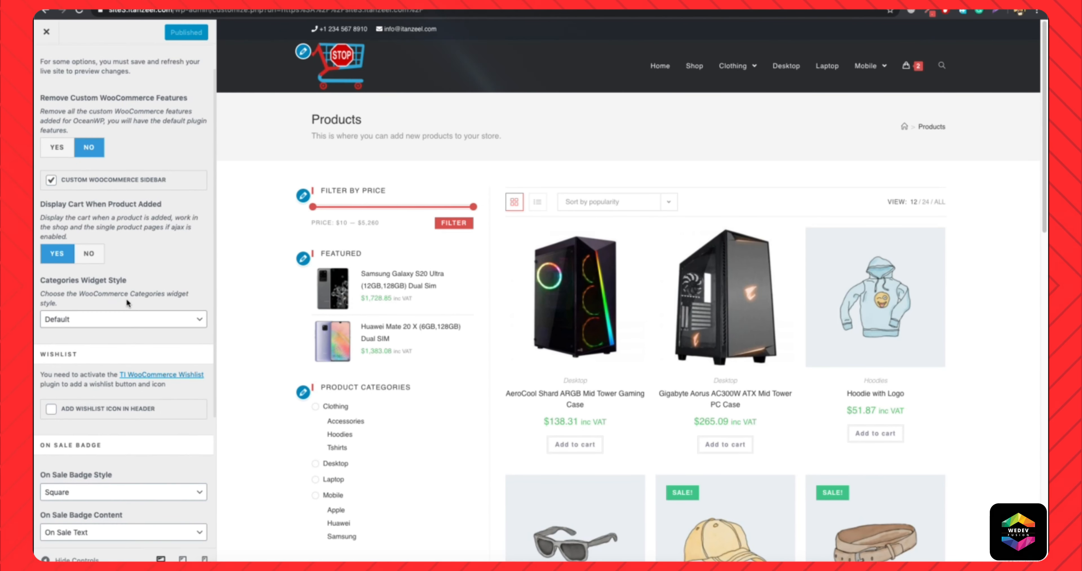
{"action": "scroll", "coordinate": [106, 302], "scroll_direction": "down", "scroll_amount": 3}
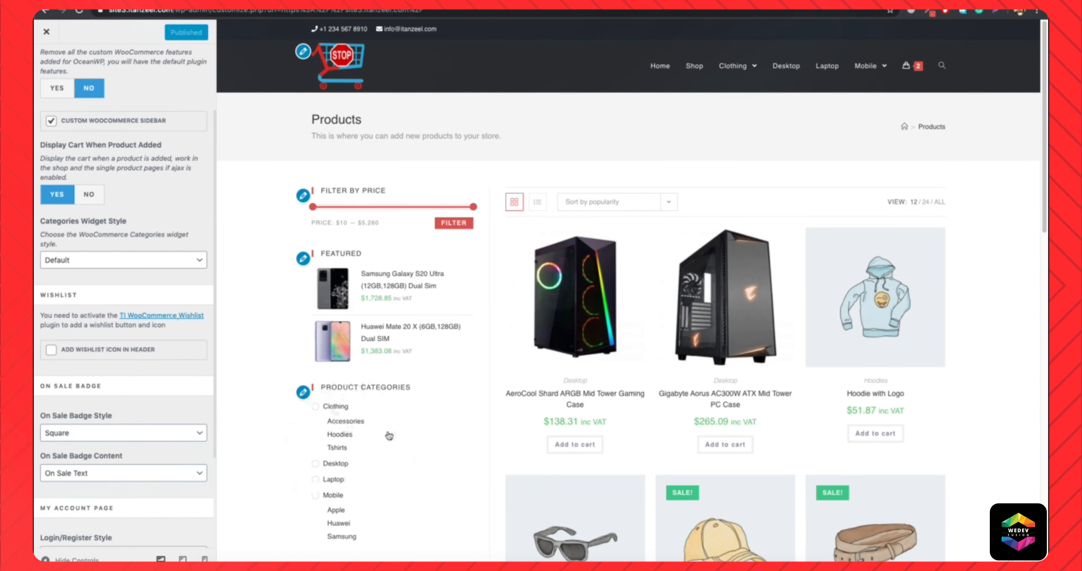
{"action": "left_click", "coordinate": [147, 264]}
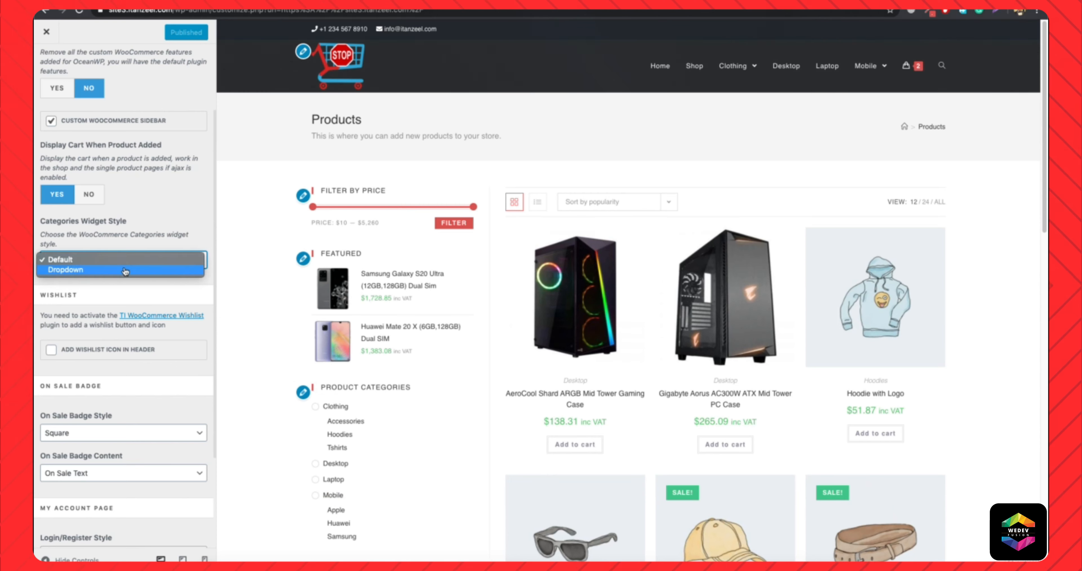
{"action": "left_click", "coordinate": [126, 271]}
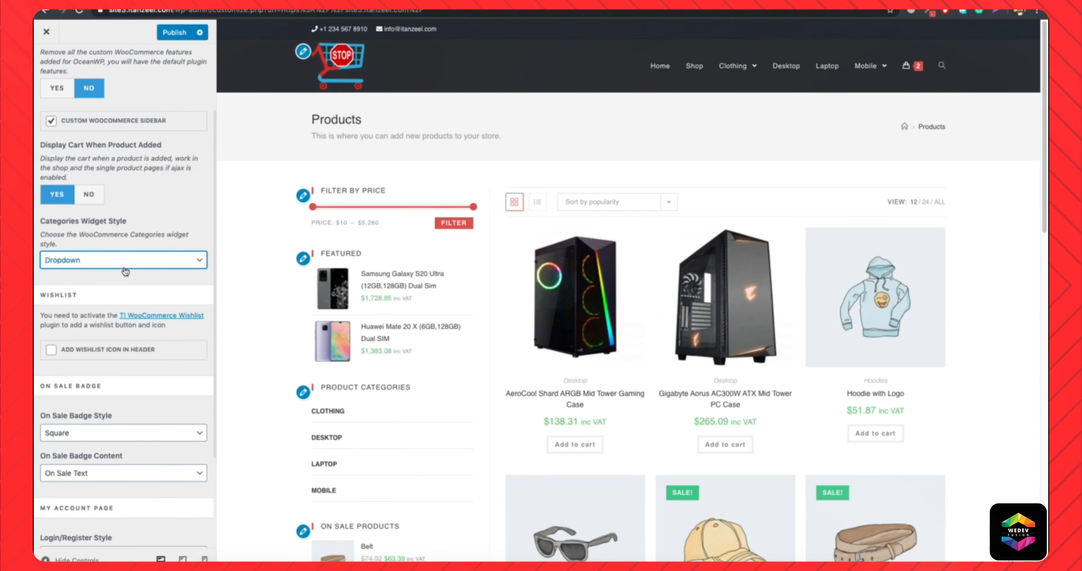
{"action": "scroll", "coordinate": [125, 271], "scroll_direction": "down", "scroll_amount": 1}
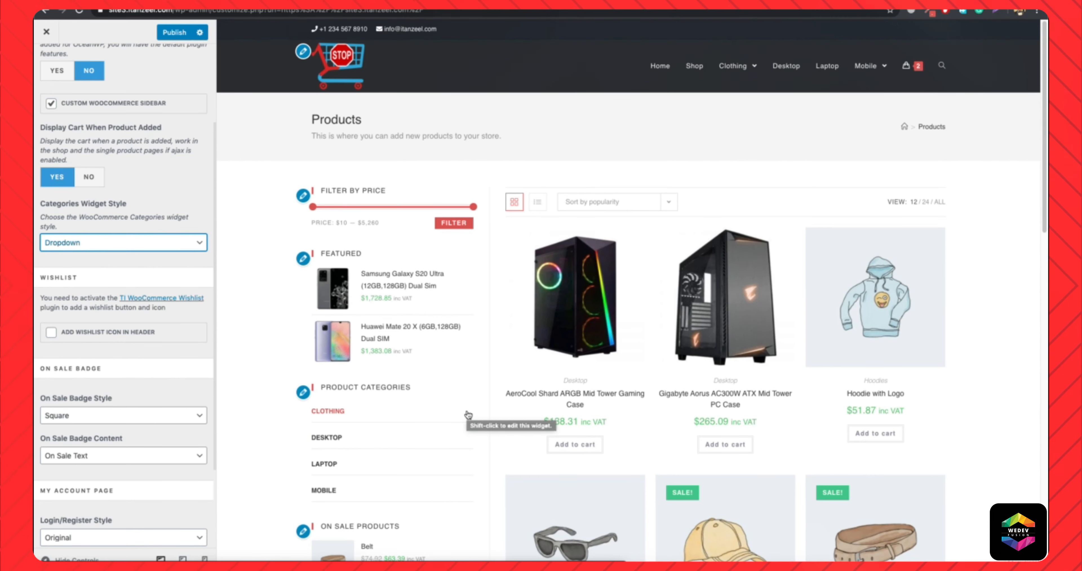
{"action": "left_click", "coordinate": [182, 34]}
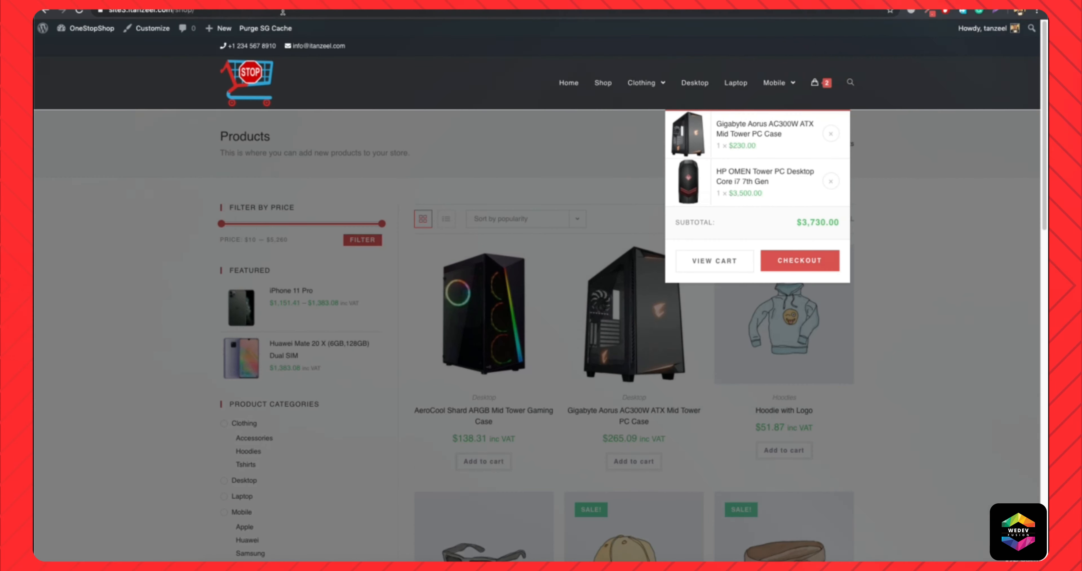
Reload the live Shop page and test expanding and collapsing the Clothing and Mobile product categories.
{"action": "left_click", "coordinate": [283, 12]}
{"action": "key", "text": "Return"}
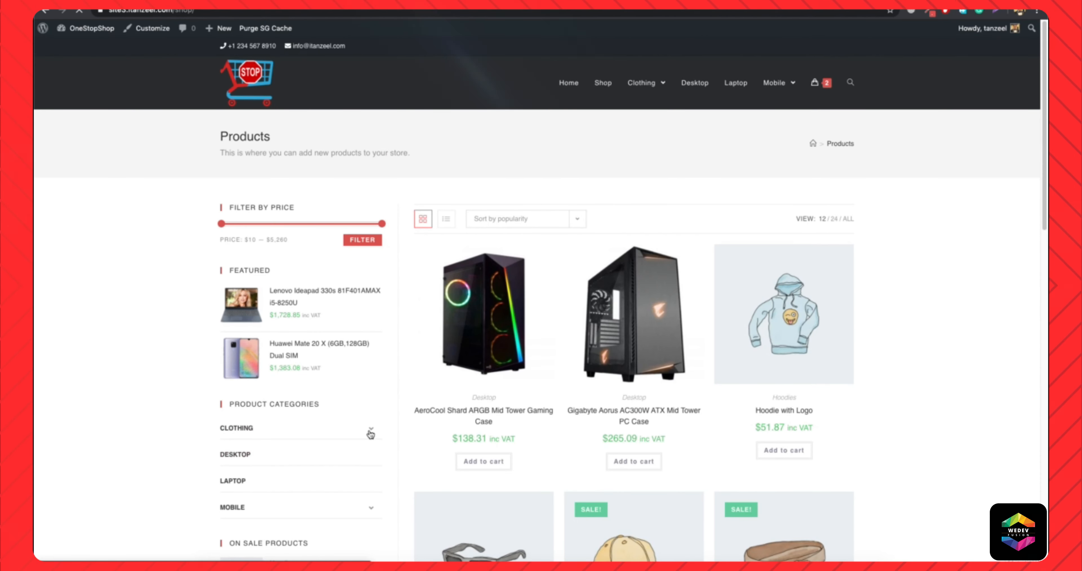
{"action": "left_click", "coordinate": [371, 428]}
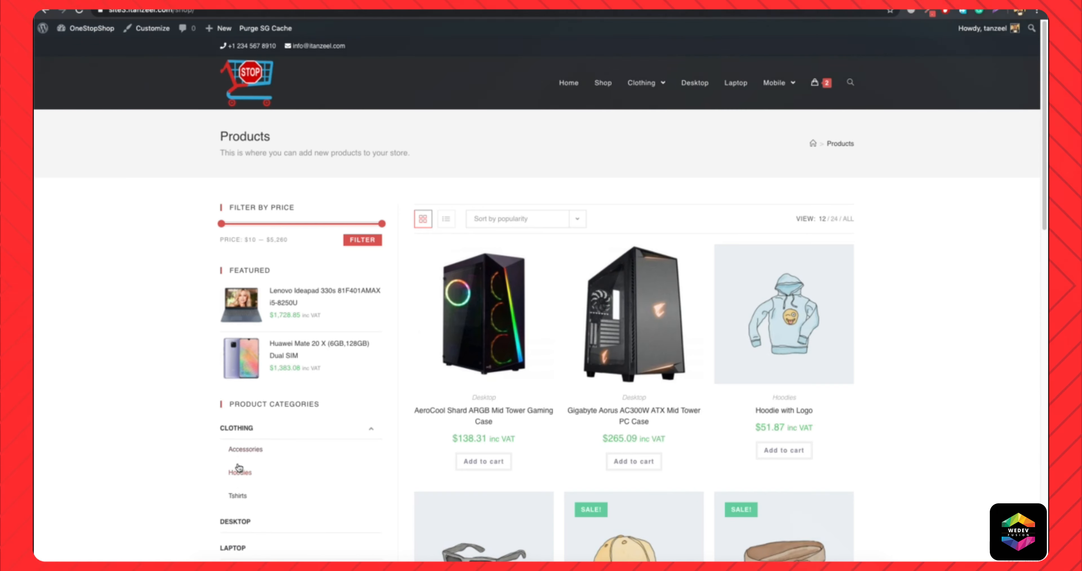
{"action": "left_click", "coordinate": [372, 429]}
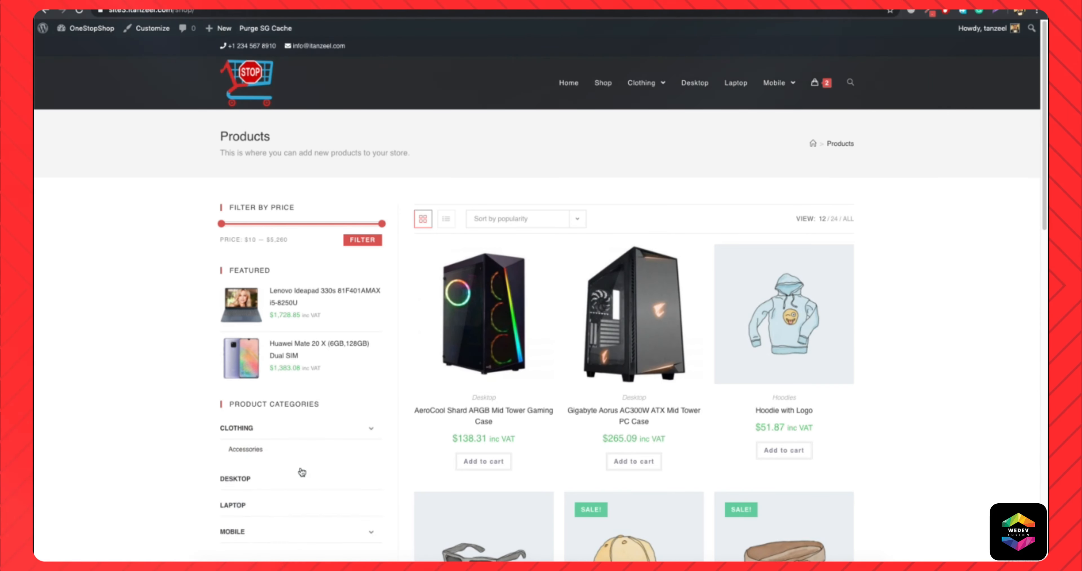
{"action": "scroll", "coordinate": [369, 440], "scroll_direction": "down", "scroll_amount": 3}
{"action": "left_click", "coordinate": [368, 399]}
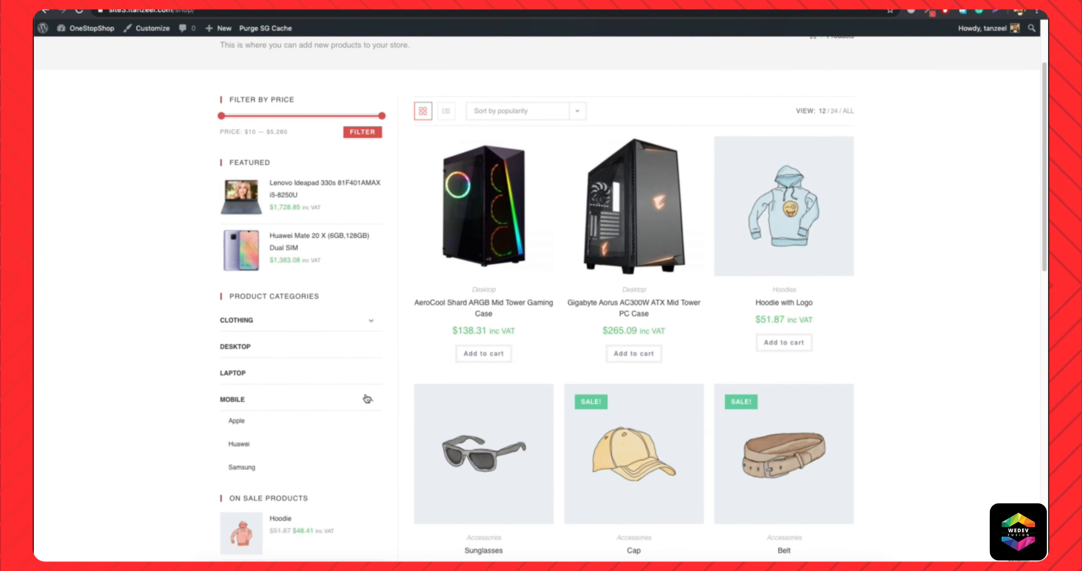
{"action": "left_click", "coordinate": [368, 399]}
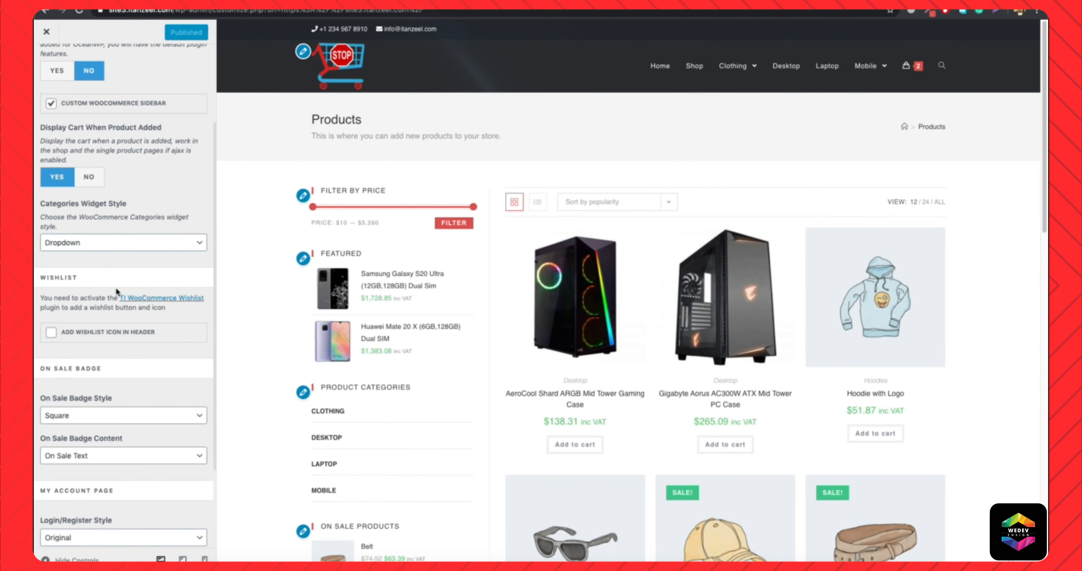
Keep the On Sale Badge Style as Square, set the On Sale Badge Content to Percentage and publish the changes.
{"action": "scroll", "coordinate": [116, 287], "scroll_direction": "down", "scroll_amount": 1}
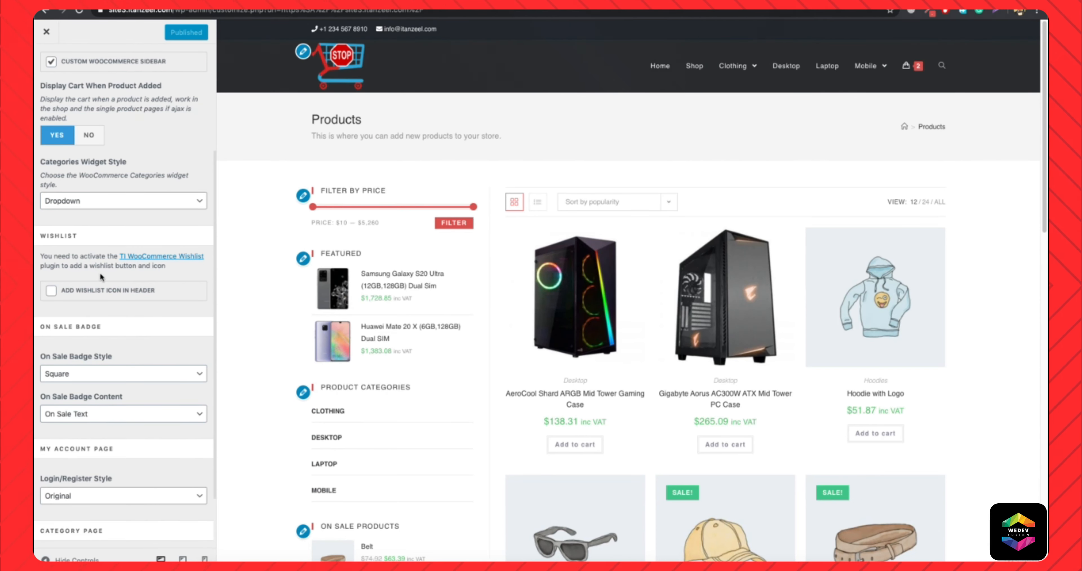
{"action": "scroll", "coordinate": [99, 273], "scroll_direction": "down", "scroll_amount": 3}
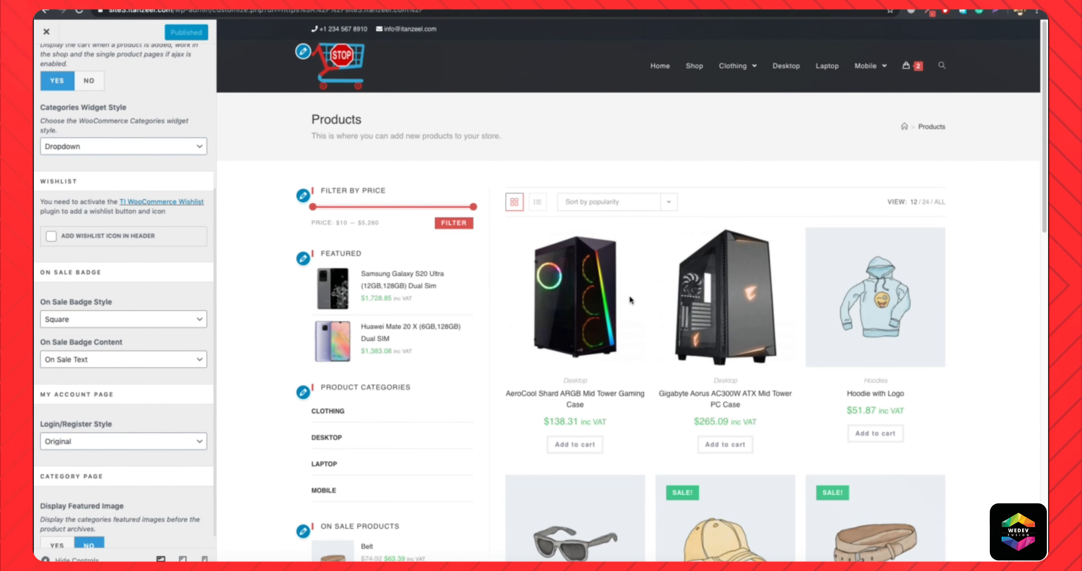
{"action": "scroll", "coordinate": [630, 300], "scroll_direction": "down", "scroll_amount": 10}
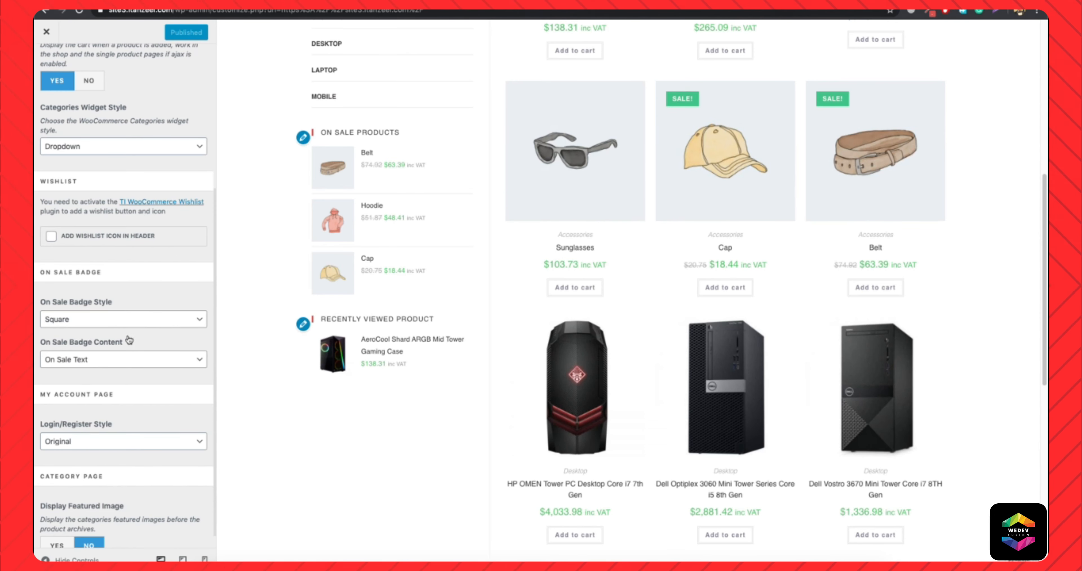
{"action": "left_click", "coordinate": [113, 318]}
{"action": "left_click", "coordinate": [113, 313]}
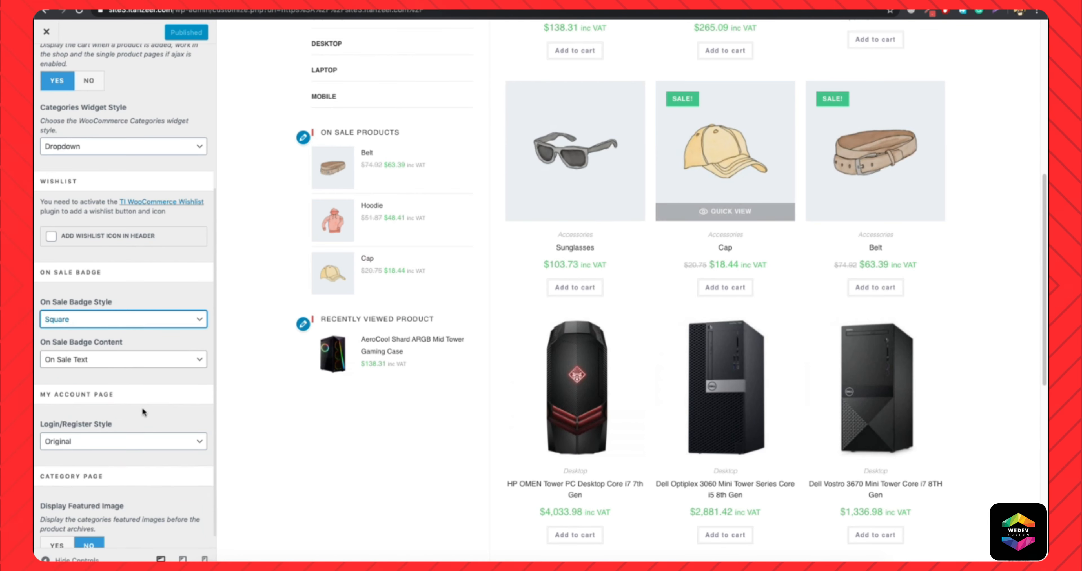
{"action": "left_click", "coordinate": [87, 367]}
{"action": "left_click", "coordinate": [86, 371]}
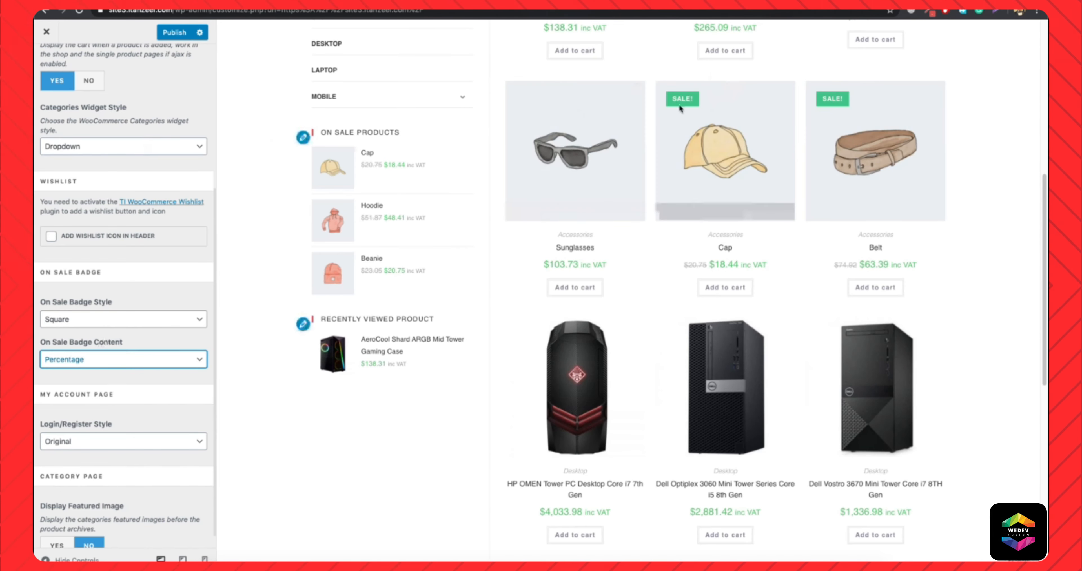
{"action": "left_click", "coordinate": [178, 37]}
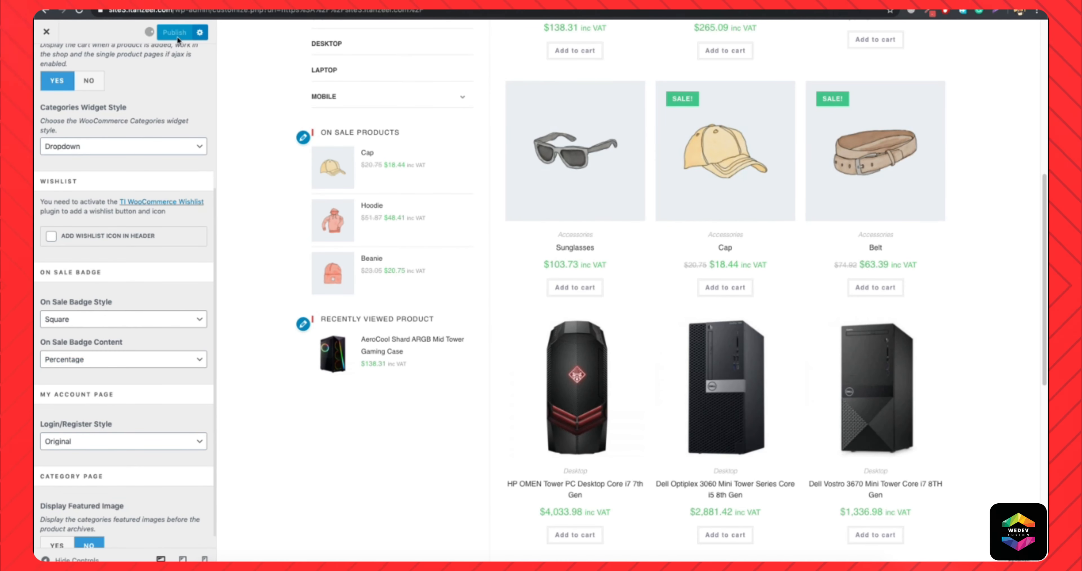
Reload the Shop page on the live site and in the customizer preview, and check the sale badges on the products.
{"action": "left_click", "coordinate": [246, 3]}
{"action": "left_click", "coordinate": [246, 13]}
{"action": "key", "text": "Return"}
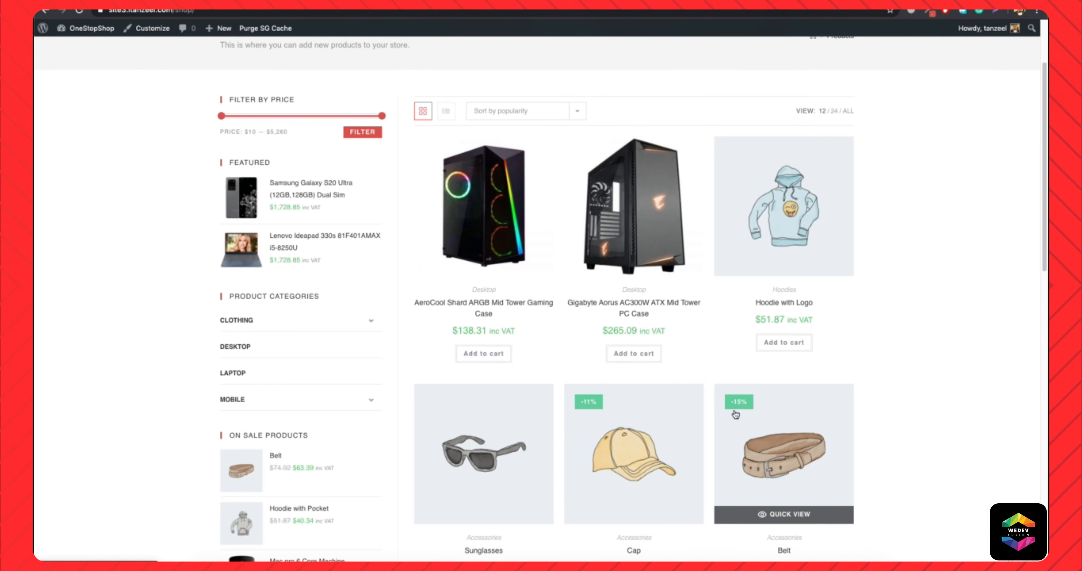
{"action": "left_click", "coordinate": [143, 3]}
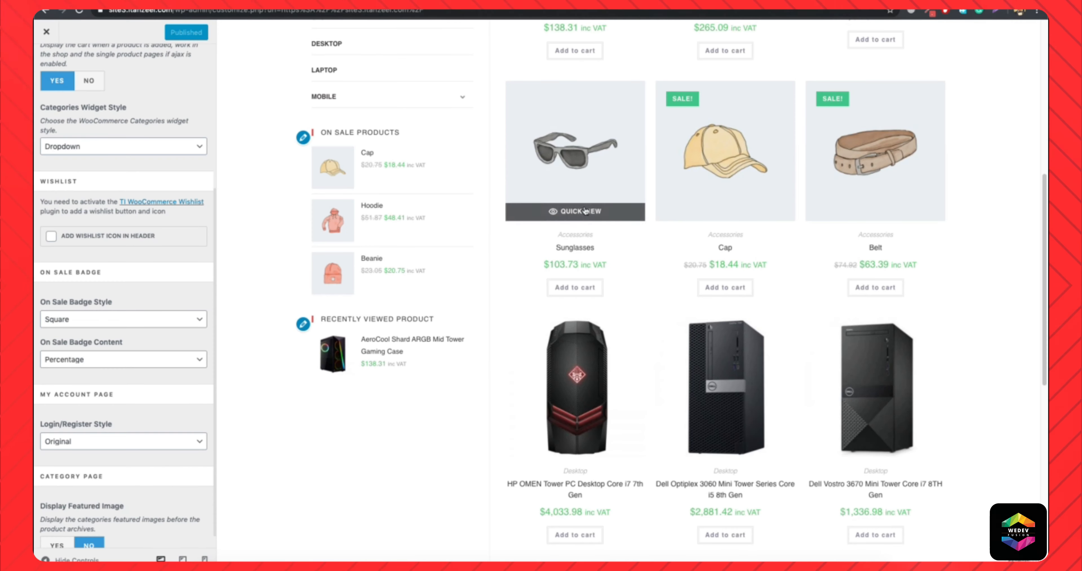
{"action": "scroll", "coordinate": [656, 239], "scroll_direction": "up", "scroll_amount": 10}
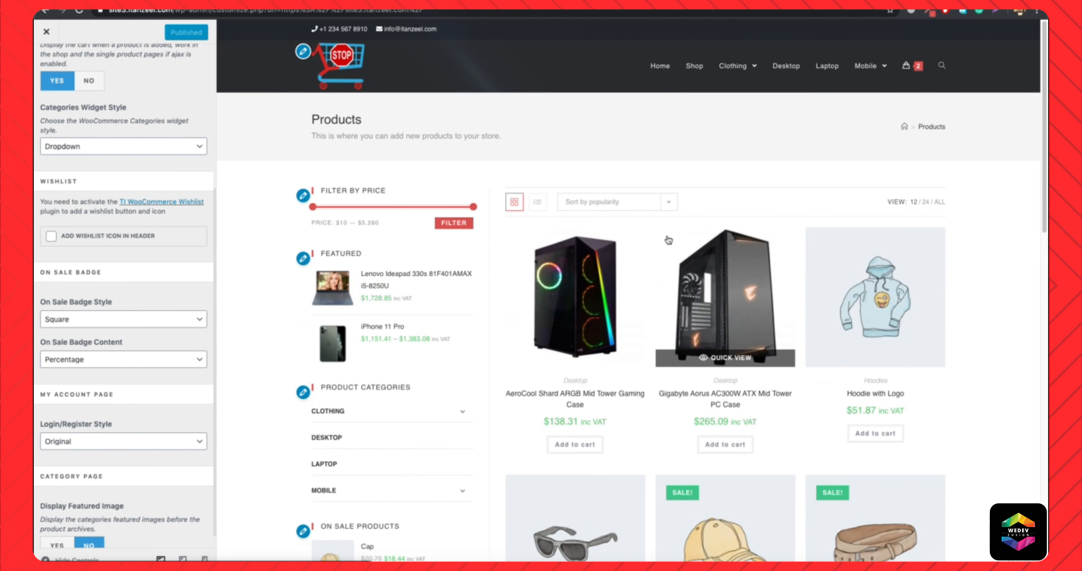
{"action": "left_click", "coordinate": [689, 70]}
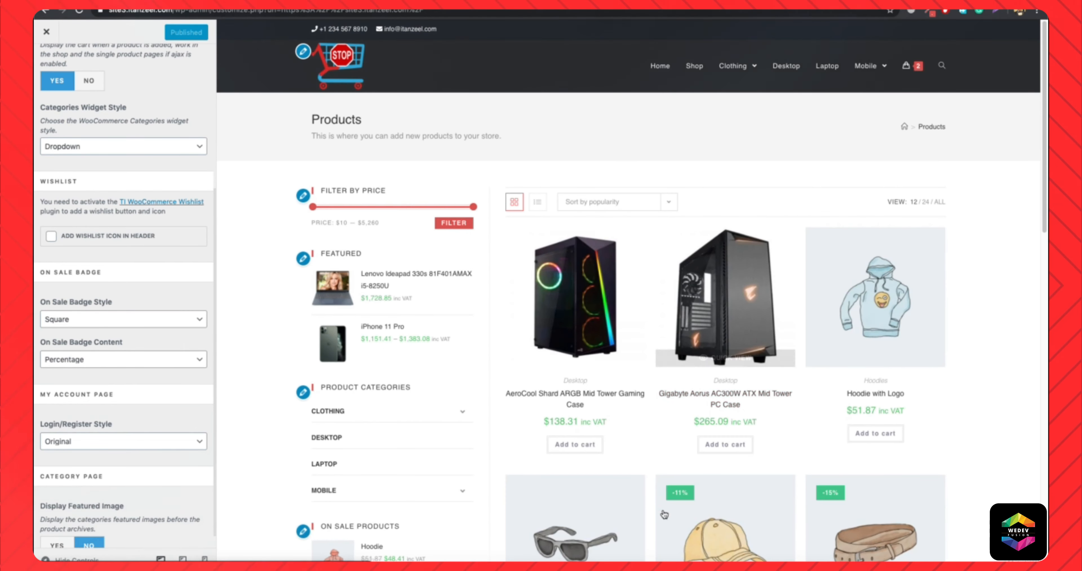
{"action": "scroll", "coordinate": [588, 357], "scroll_direction": "down", "scroll_amount": 5}
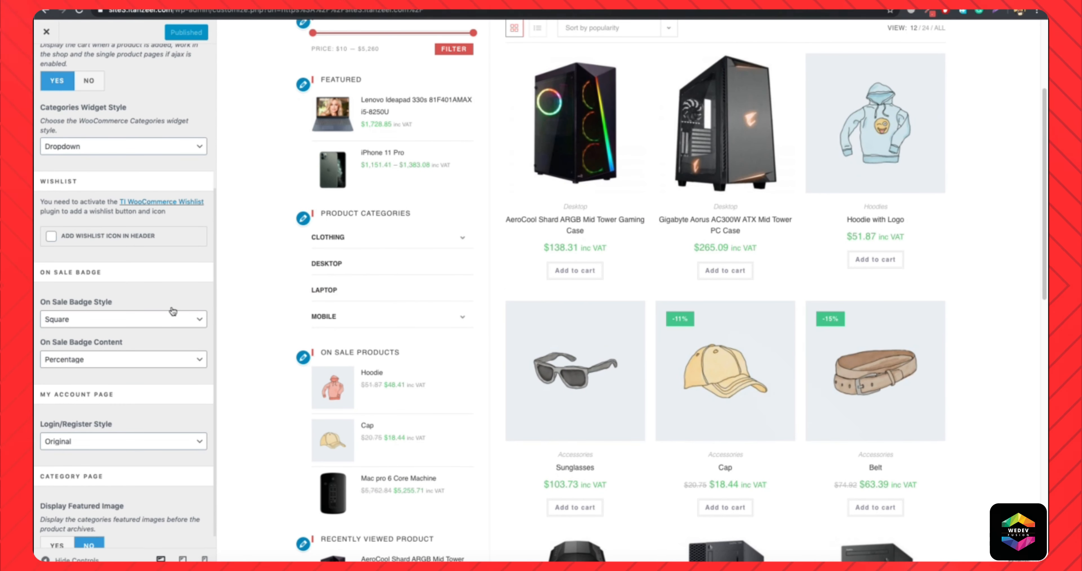
Open the store's my-account page in a new incognito window and switch between the Register and Login forms.
{"action": "scroll", "coordinate": [151, 345], "scroll_direction": "down", "scroll_amount": 1}
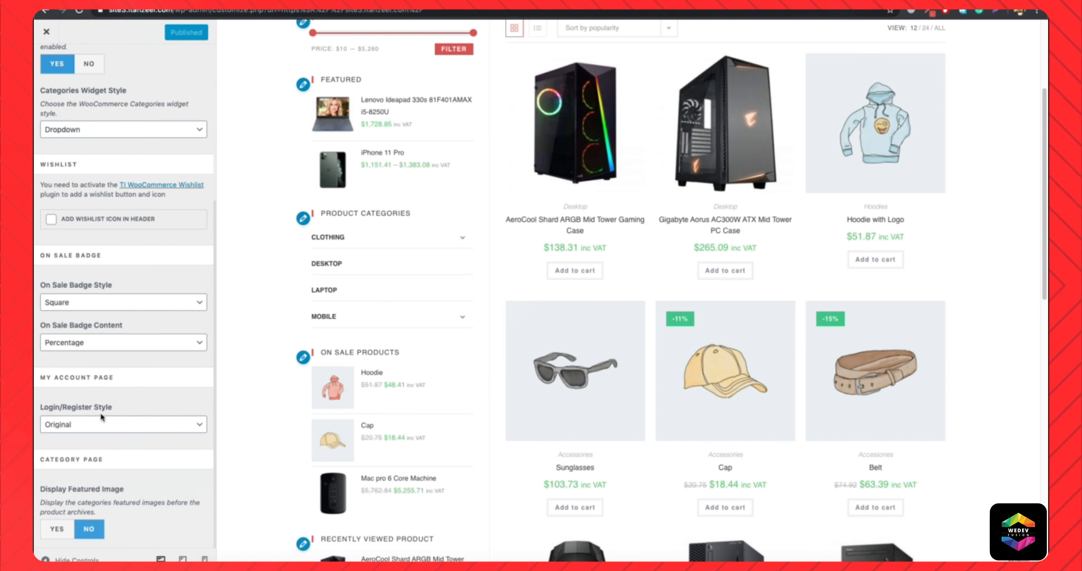
{"action": "left_click", "coordinate": [1037, 11]}
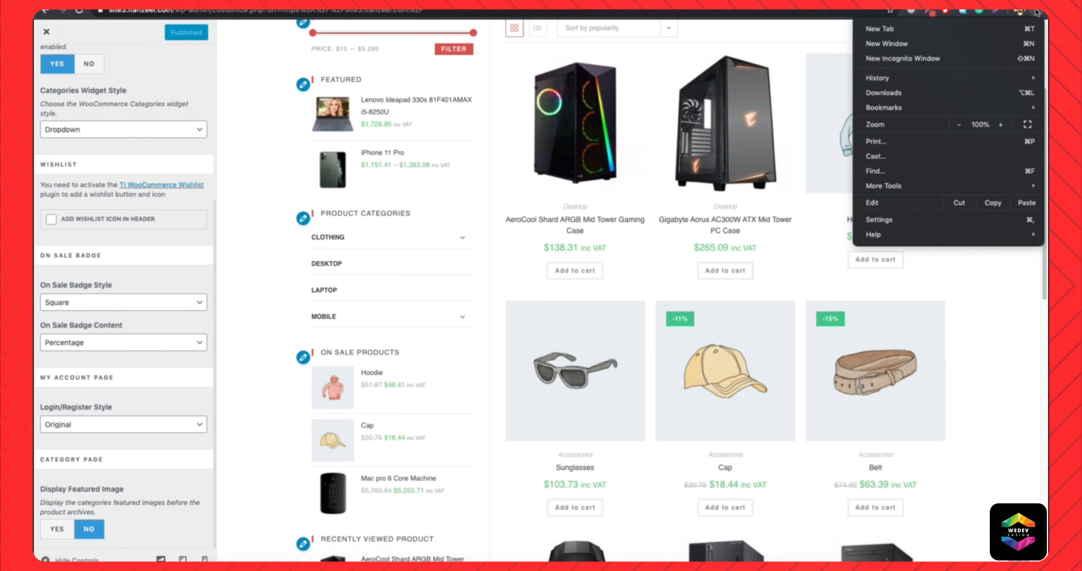
{"action": "left_click", "coordinate": [921, 61]}
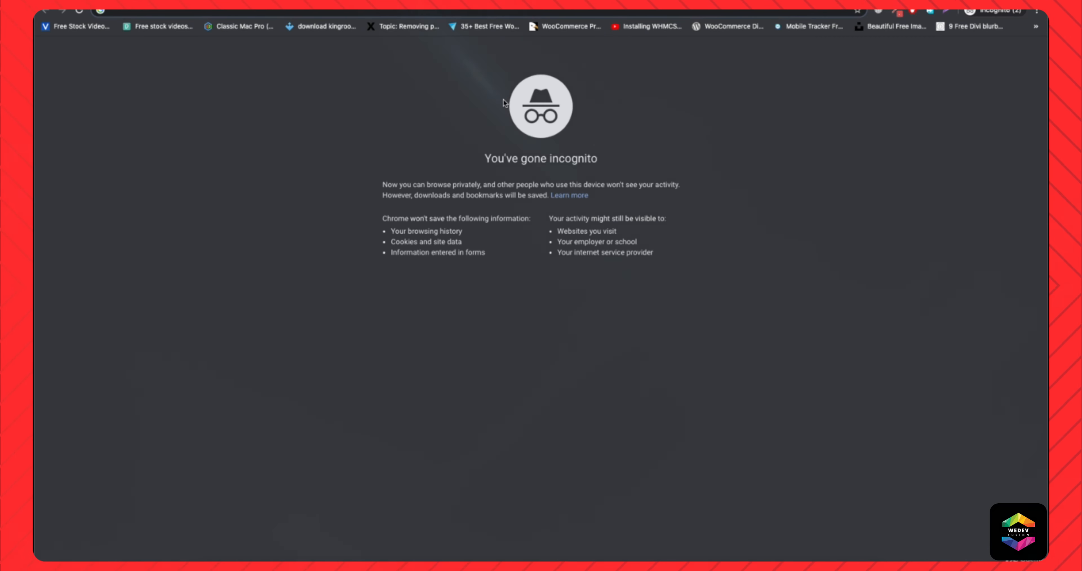
{"action": "type", "text": "si"}
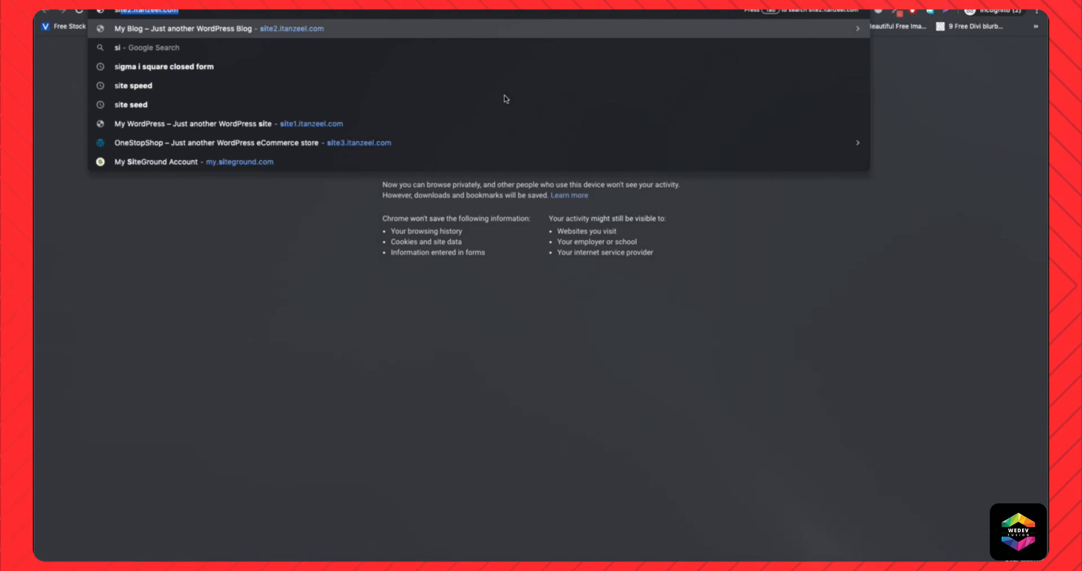
{"action": "type", "text": "te3.itanzeel.com"}
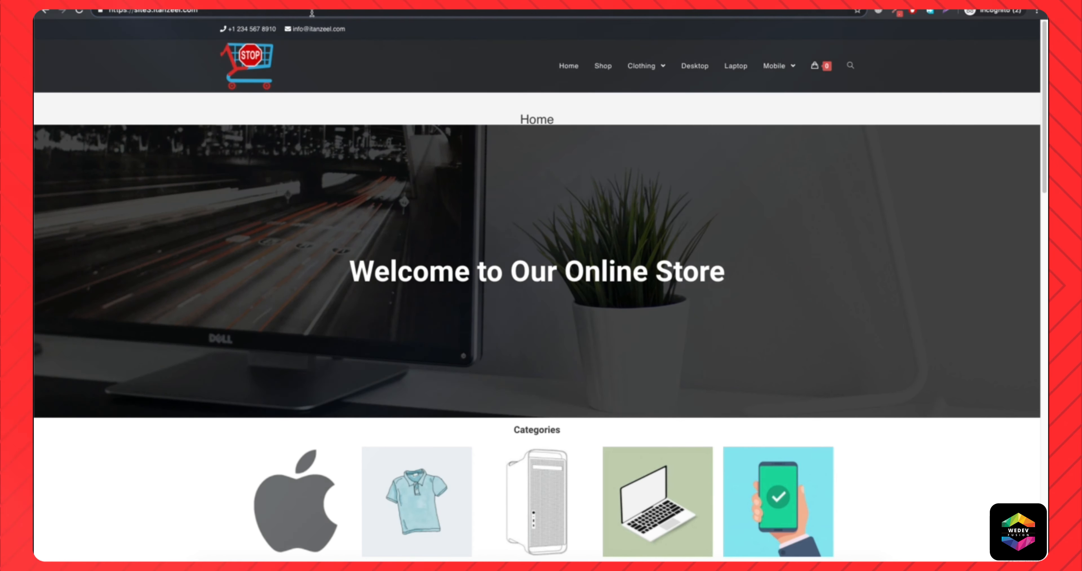
{"action": "type", "text": "/my"}
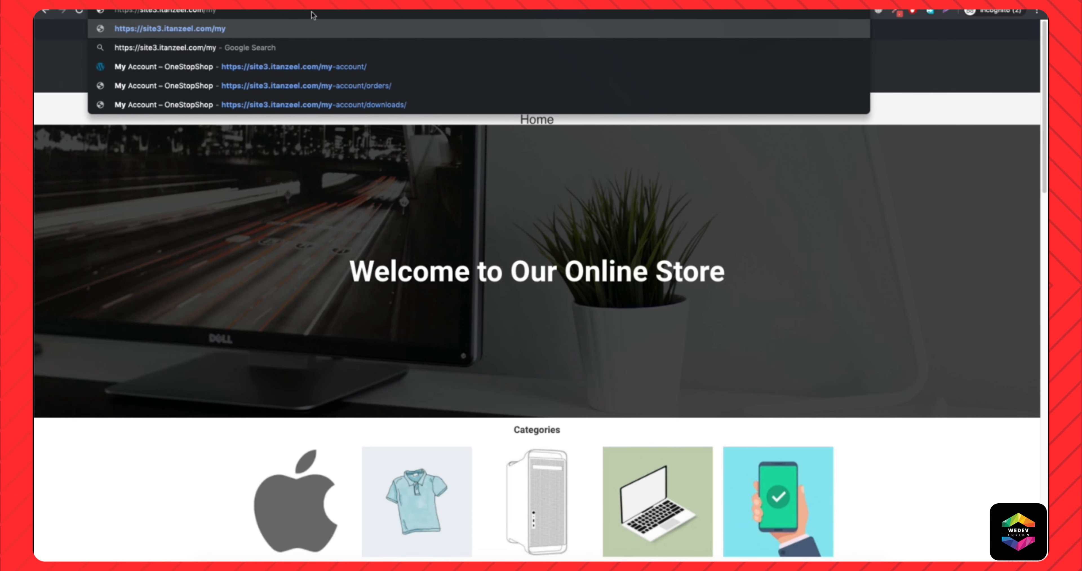
{"action": "key", "text": "Down"}
{"action": "key", "text": "Down"}
{"action": "key", "text": "Return"}
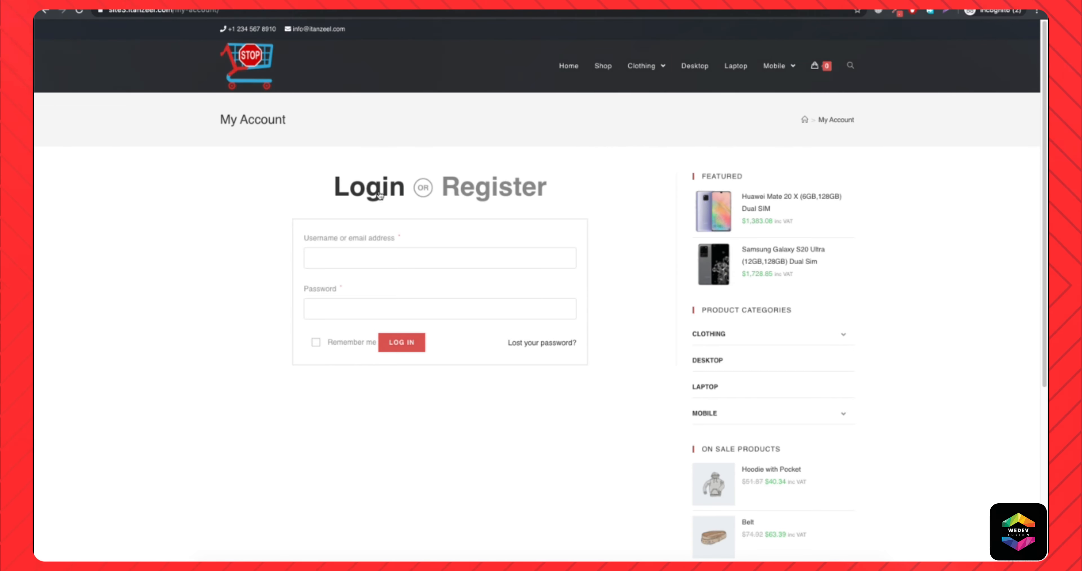
{"action": "left_click", "coordinate": [463, 194]}
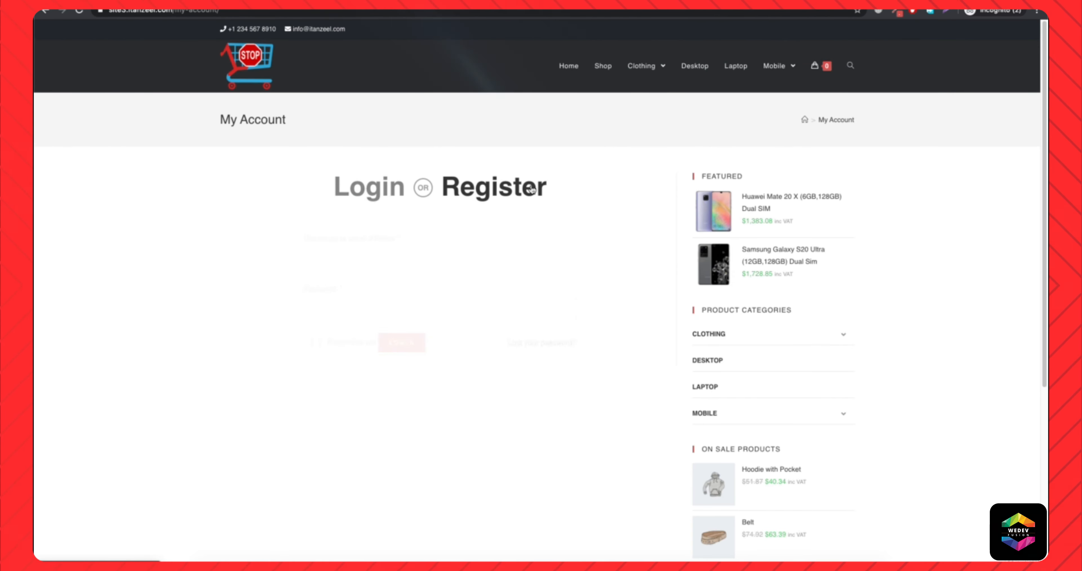
{"action": "left_click", "coordinate": [394, 195]}
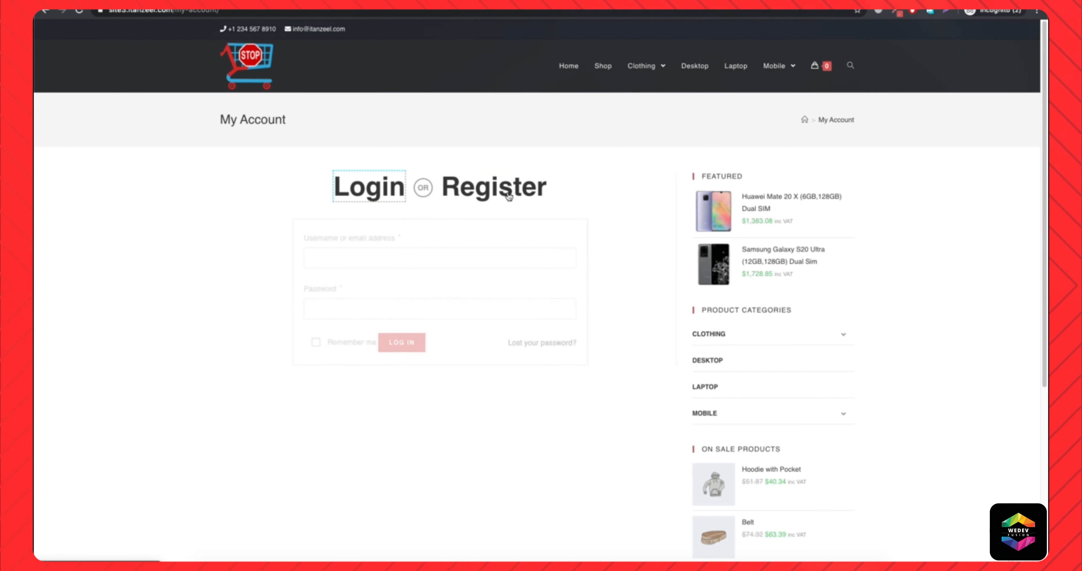
Return to the customizer window, set the My Account page's Login/Register Style to Side by Side and publish the change.
{"action": "right_click", "coordinate": [312, 567]}
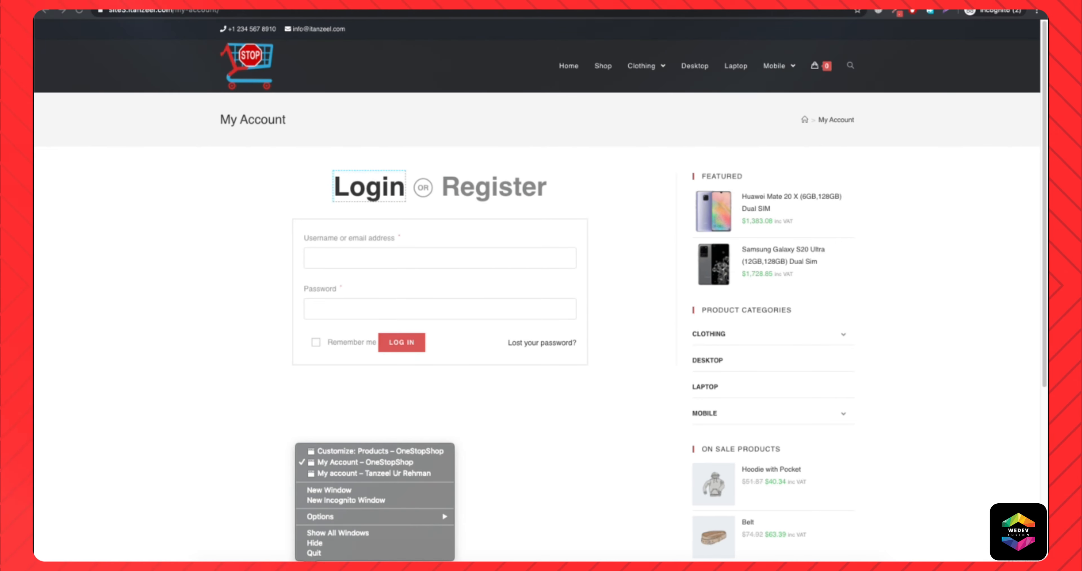
{"action": "left_click", "coordinate": [394, 451]}
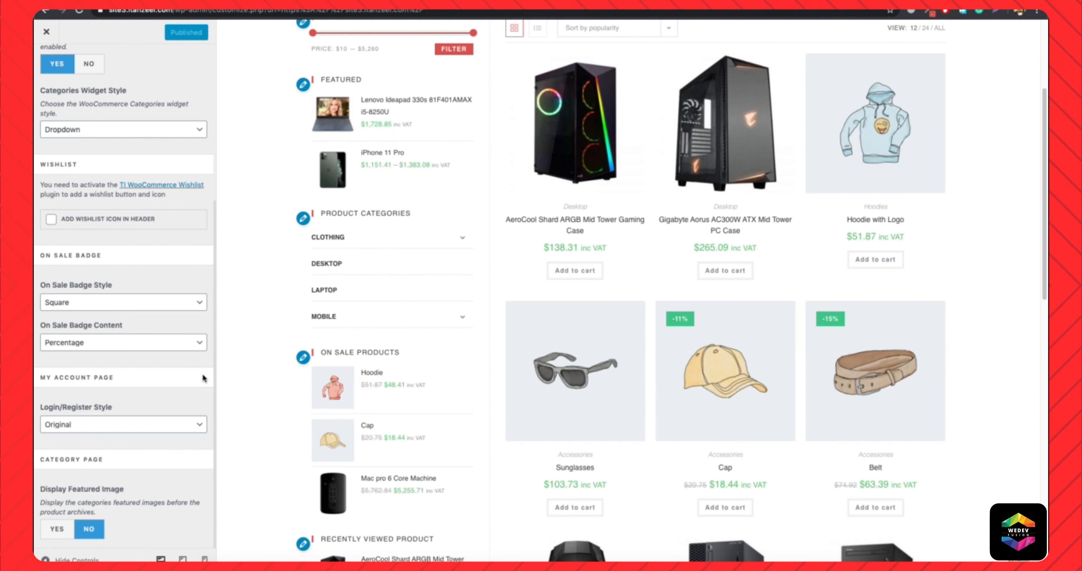
{"action": "left_click", "coordinate": [130, 425]}
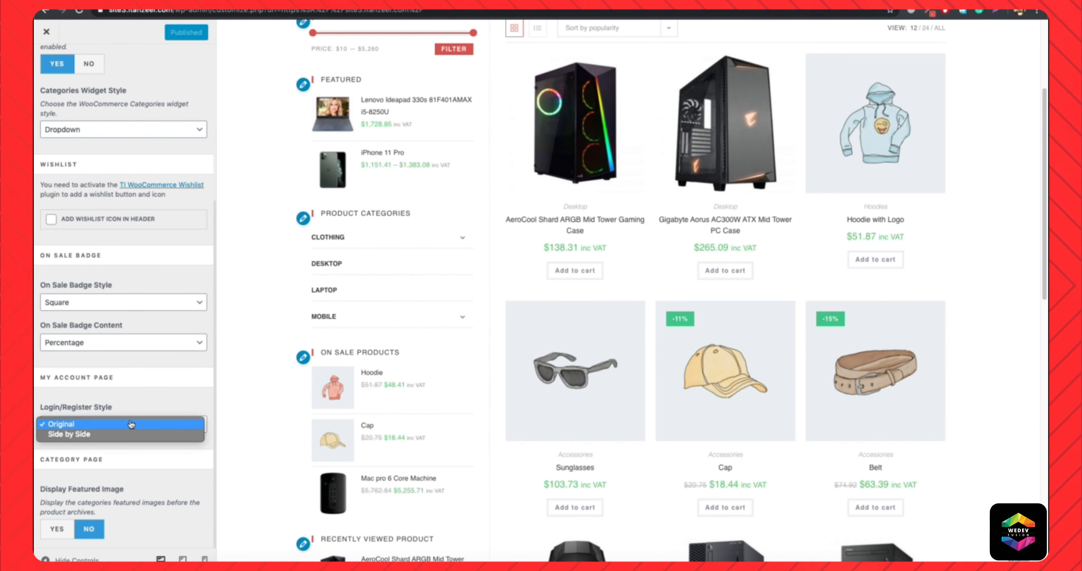
{"action": "left_click", "coordinate": [116, 435]}
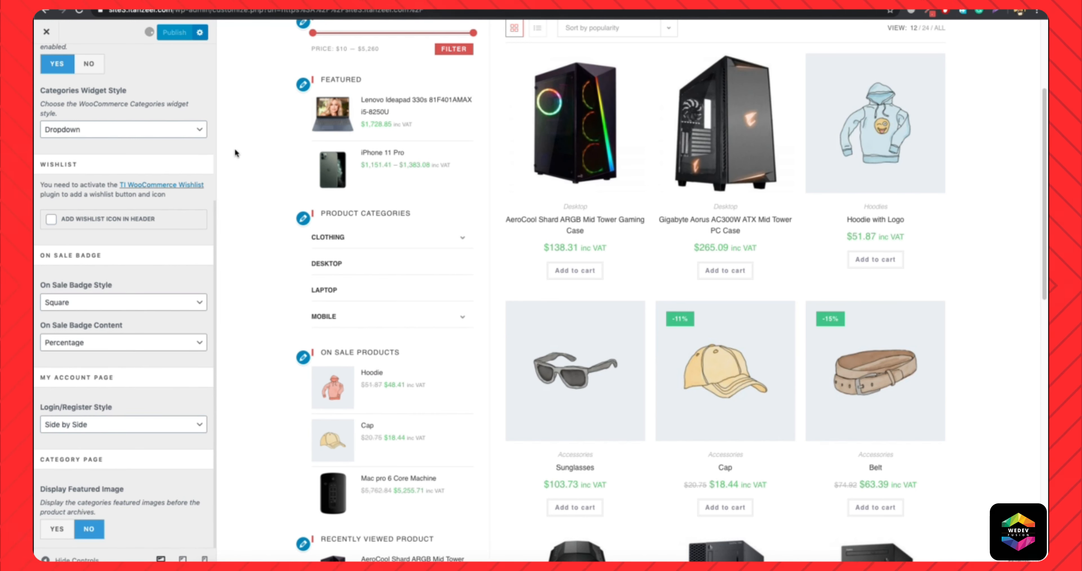
Switch to the incognito window and check the side-by-side login and register forms on the My Account page.
{"action": "right_click", "coordinate": [311, 567]}
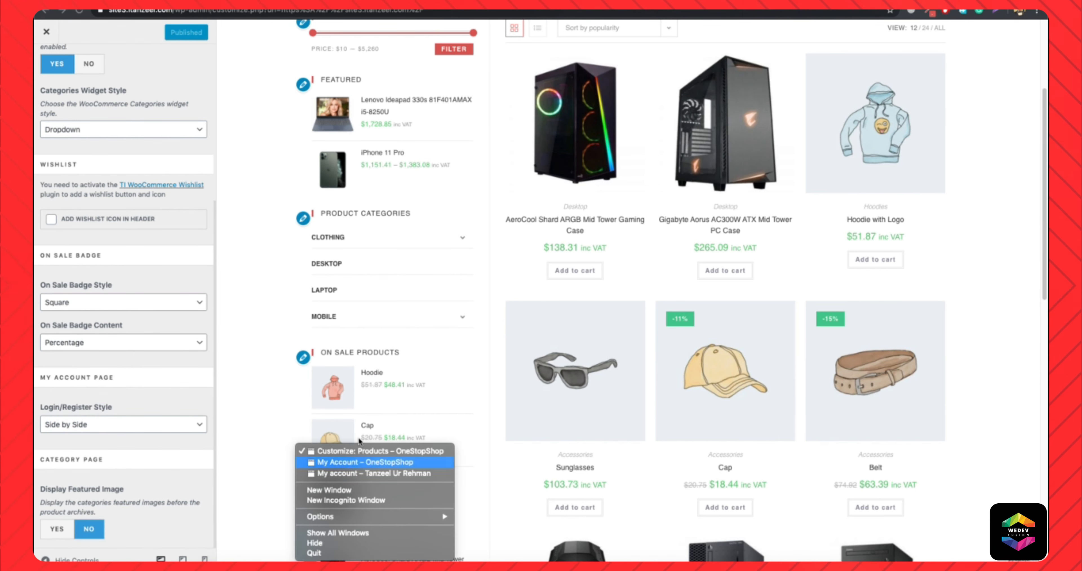
{"action": "left_click", "coordinate": [365, 462]}
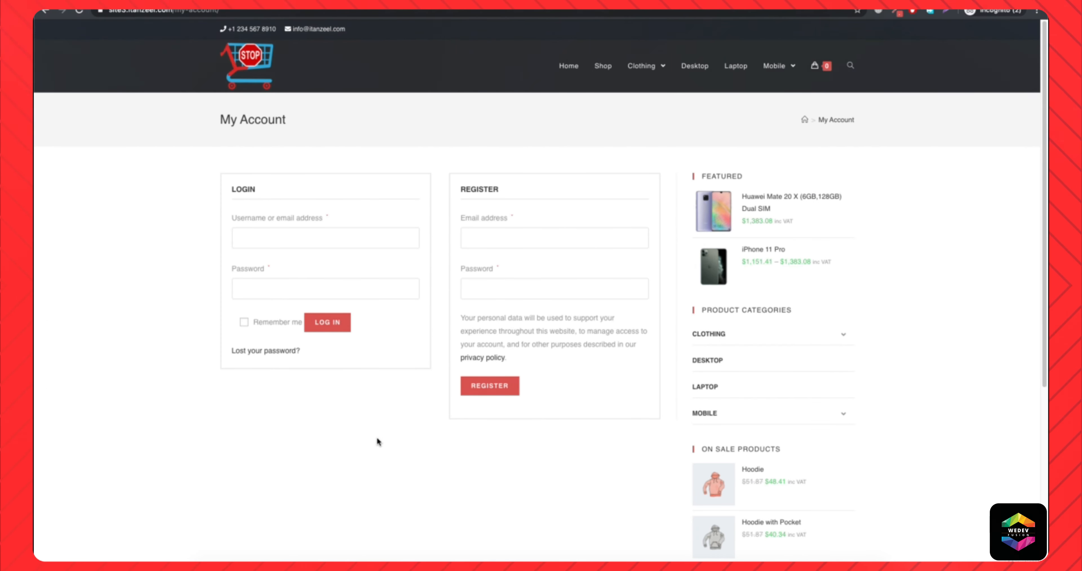
Return to the customizer window and set the My Account page's Login/Register Style to Original.
{"action": "right_click", "coordinate": [311, 567]}
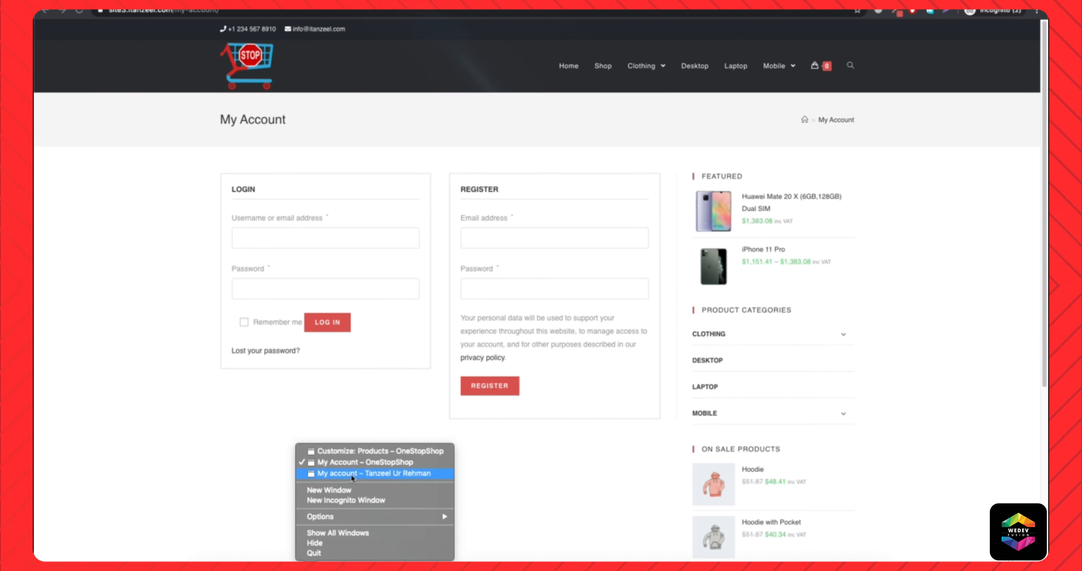
{"action": "left_click", "coordinate": [370, 450]}
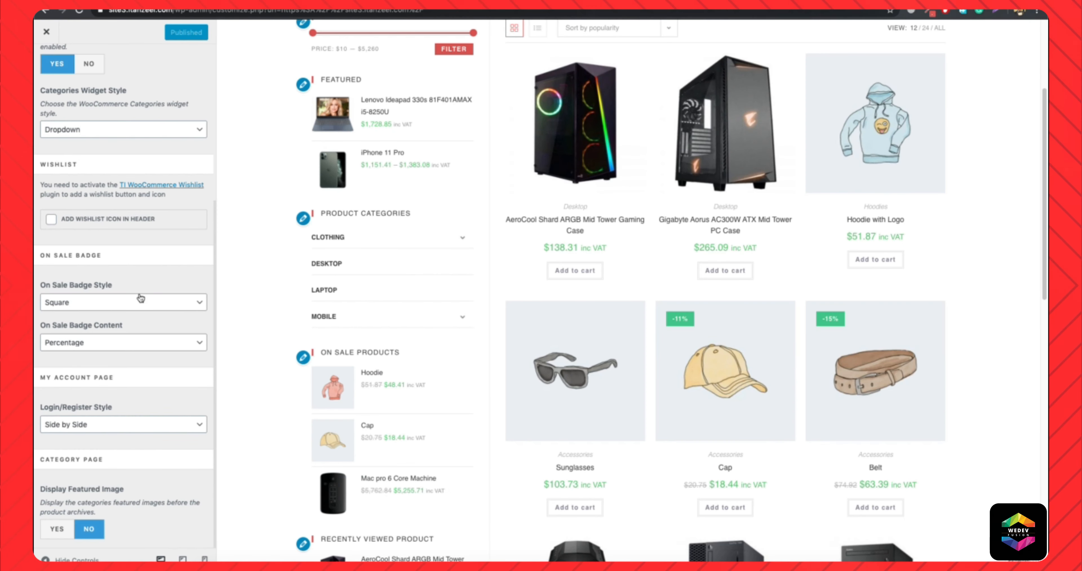
{"action": "left_click", "coordinate": [111, 430]}
{"action": "left_click", "coordinate": [102, 415]}
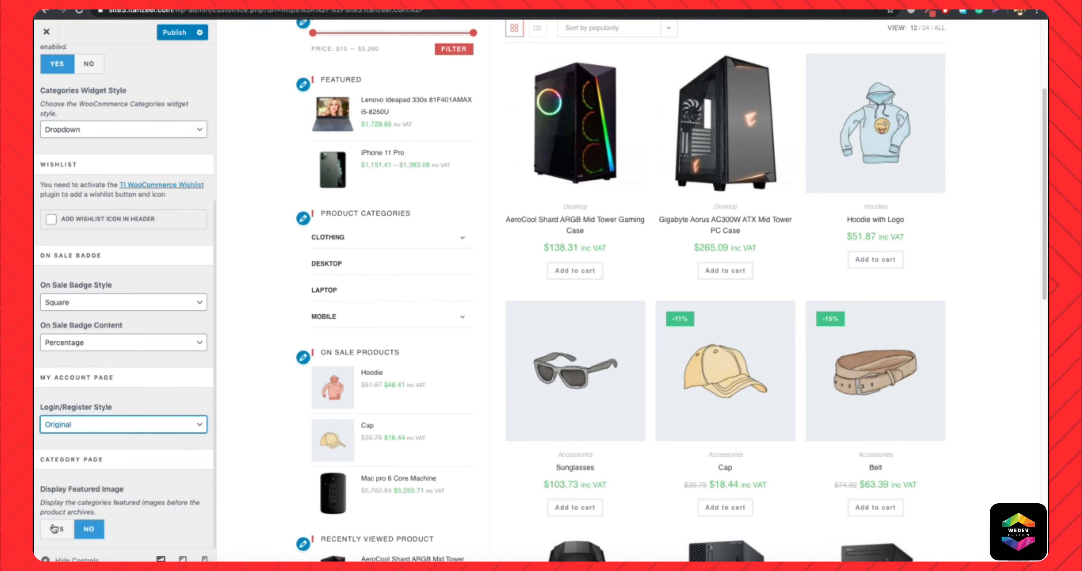
Set the Category Page's Display Featured Image to Yes, publish, and view the Desktop category page on the live site.
{"action": "left_click", "coordinate": [54, 529]}
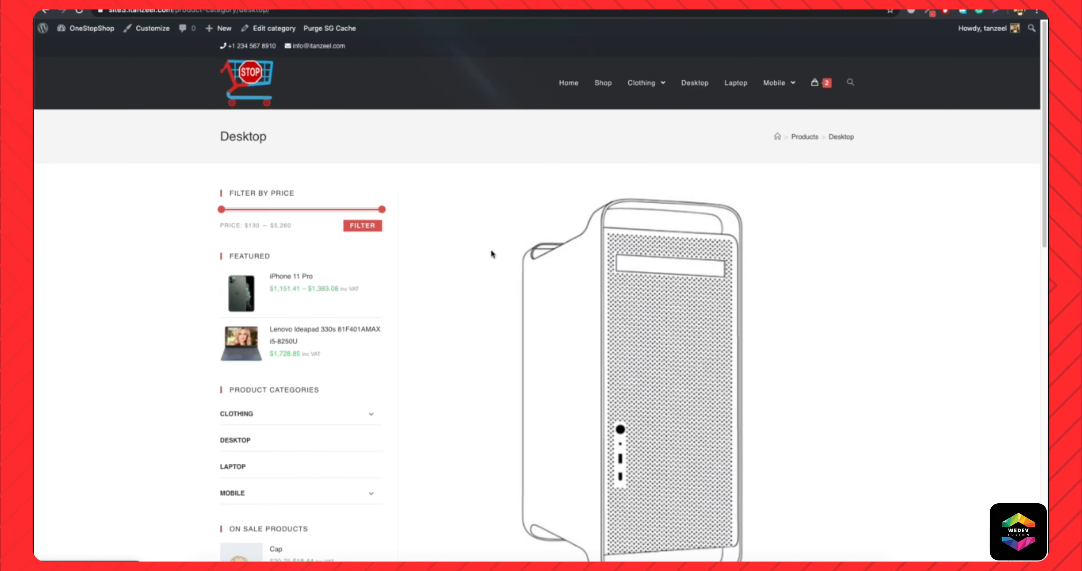
{"action": "scroll", "coordinate": [609, 313], "scroll_direction": "down", "scroll_amount": 5}
{"action": "scroll", "coordinate": [621, 323], "scroll_direction": "up", "scroll_amount": 5}
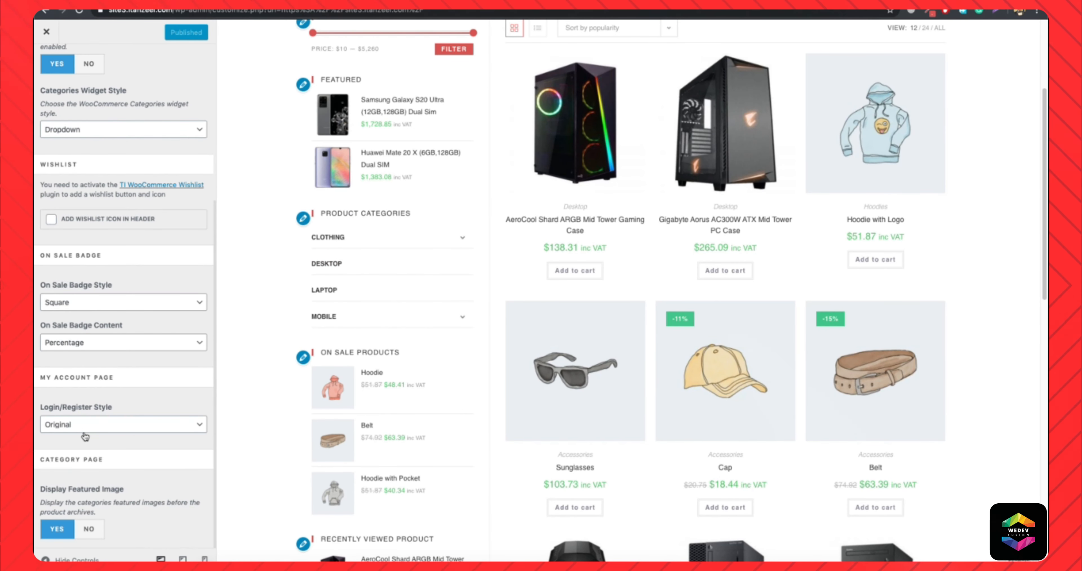
Set the Category Page's Display Featured Image back to No and publish the change.
{"action": "left_click", "coordinate": [89, 528]}
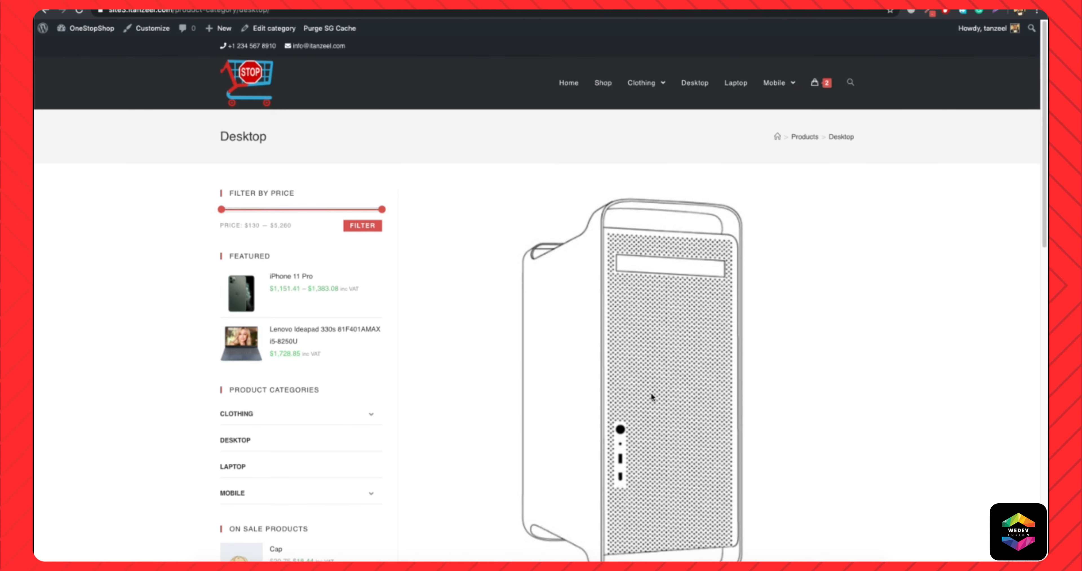
{"action": "scroll", "coordinate": [652, 392], "scroll_direction": "down", "scroll_amount": 5}
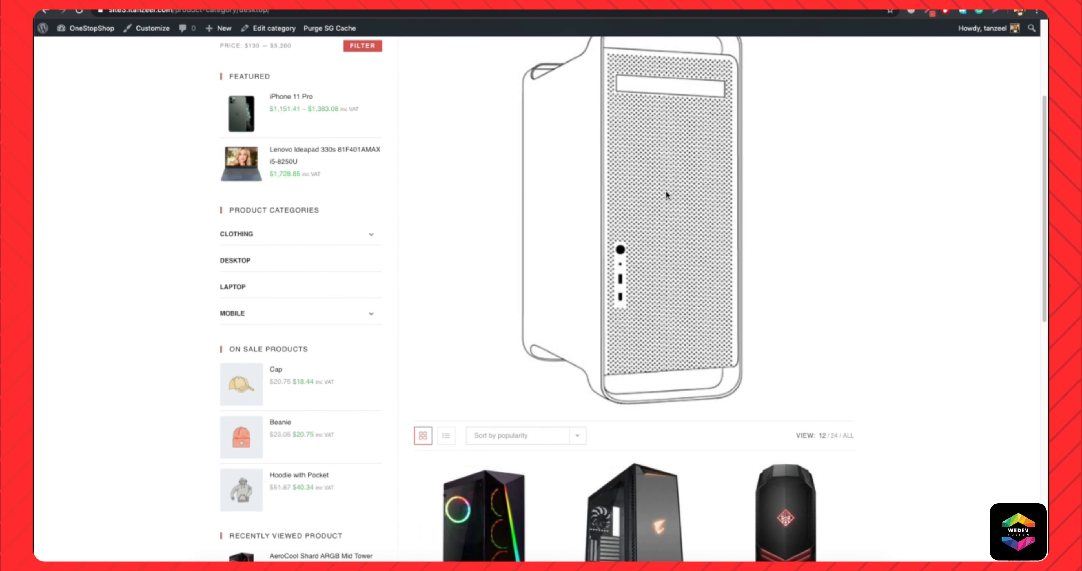
{"action": "scroll", "coordinate": [665, 190], "scroll_direction": "up", "scroll_amount": 5}
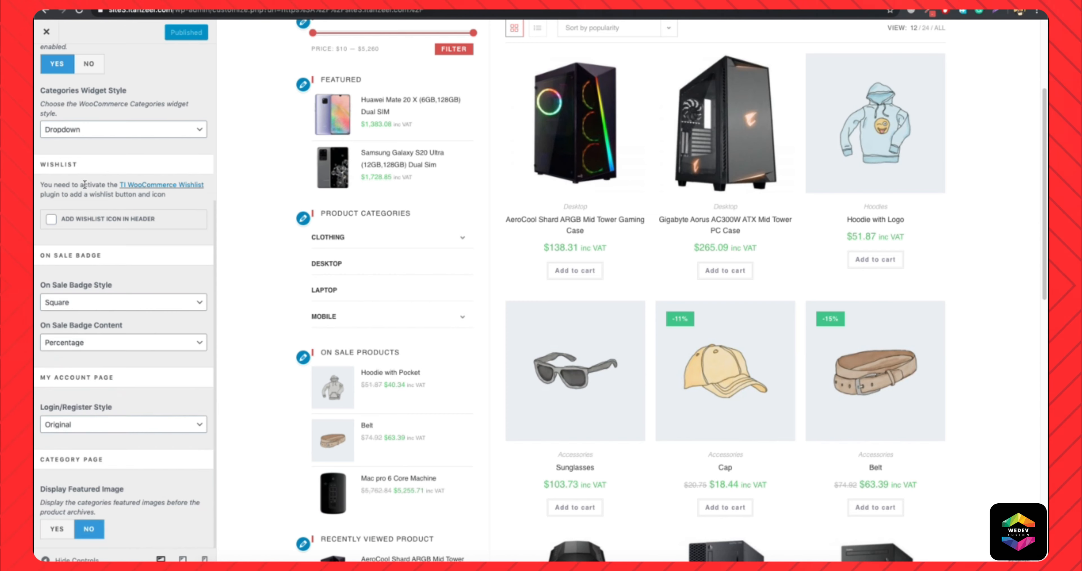
Leave the General WooCommerce options and open the Menu Cart options.
{"action": "scroll", "coordinate": [84, 184], "scroll_direction": "up", "scroll_amount": 6}
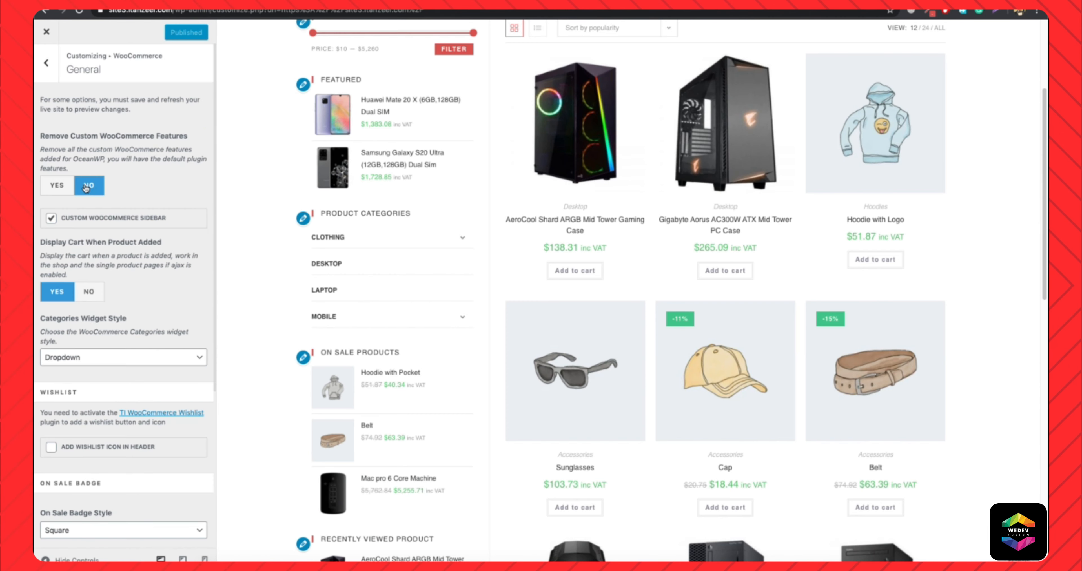
{"action": "left_click", "coordinate": [47, 62]}
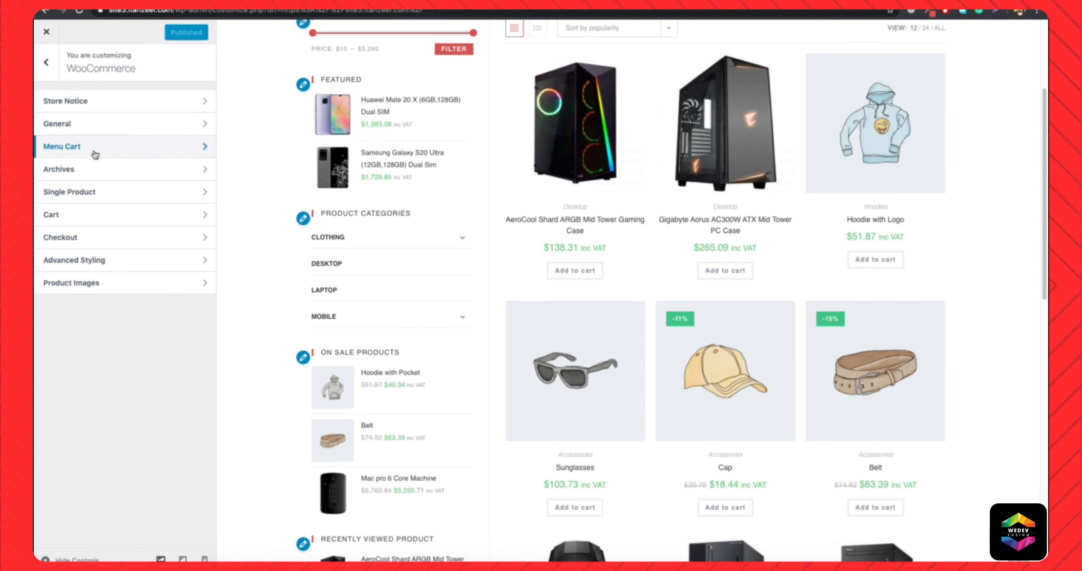
{"action": "left_click", "coordinate": [92, 148]}
{"action": "scroll", "coordinate": [422, 205], "scroll_direction": "up", "scroll_amount": 5}
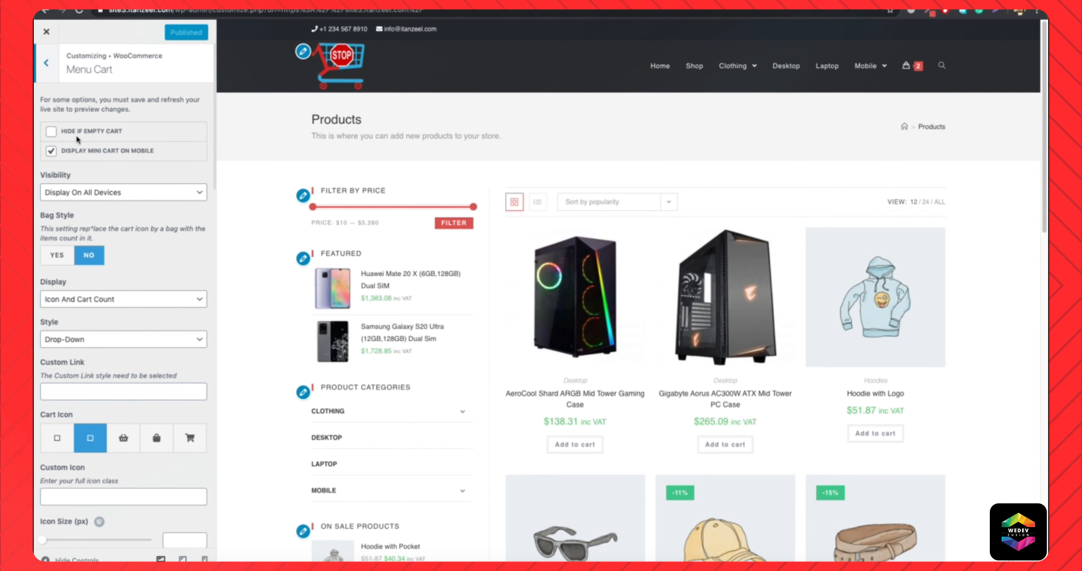
Enable Hide If Empty Cart, publish, and remove both products from the cart on the live Desktop category page.
{"action": "left_click", "coordinate": [51, 132]}
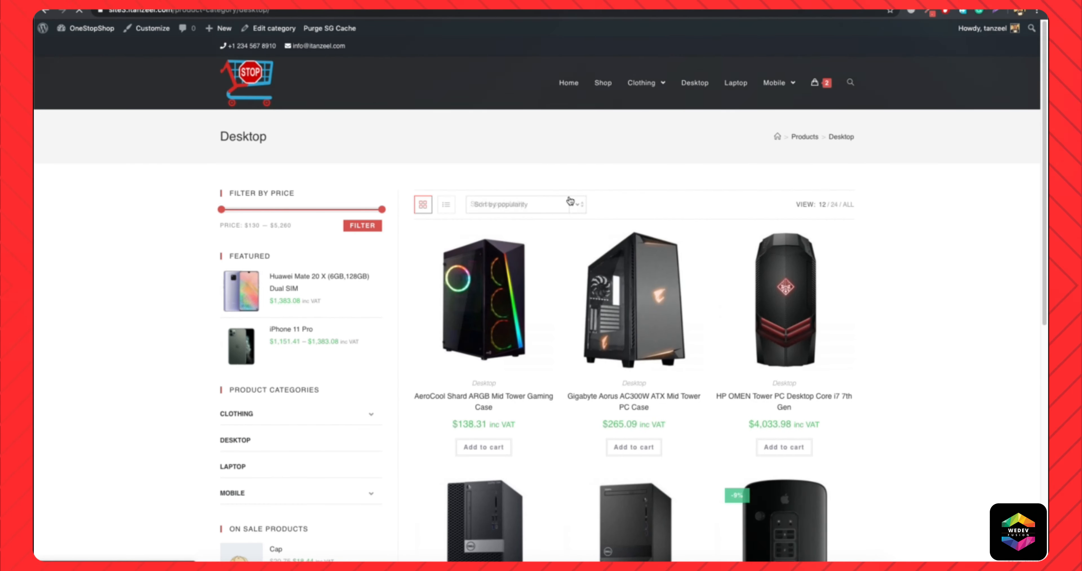
{"action": "mouse_move", "coordinate": [823, 91]}
{"action": "left_click", "coordinate": [831, 134]}
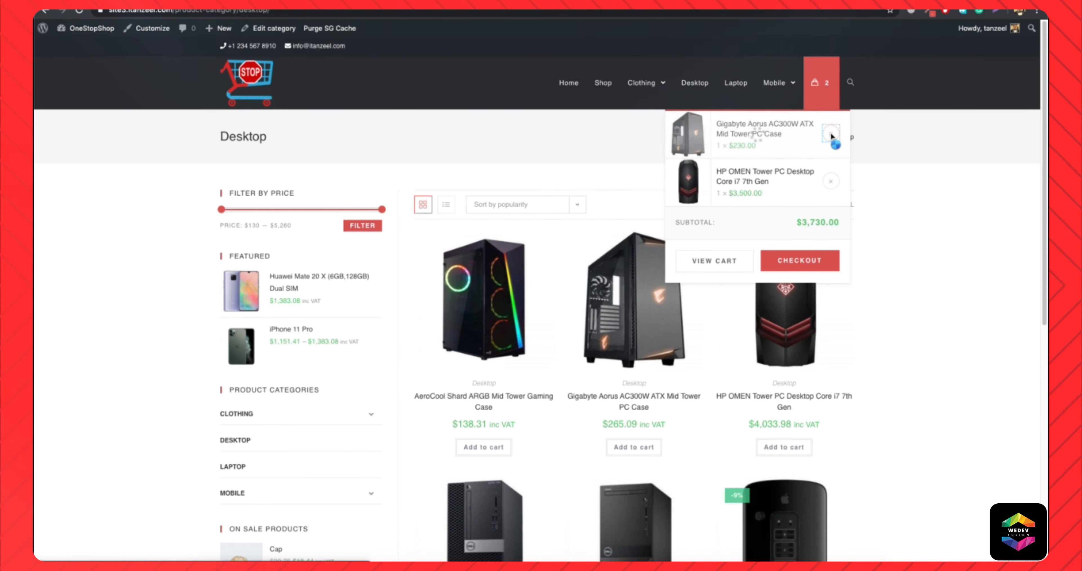
{"action": "left_click", "coordinate": [831, 135]}
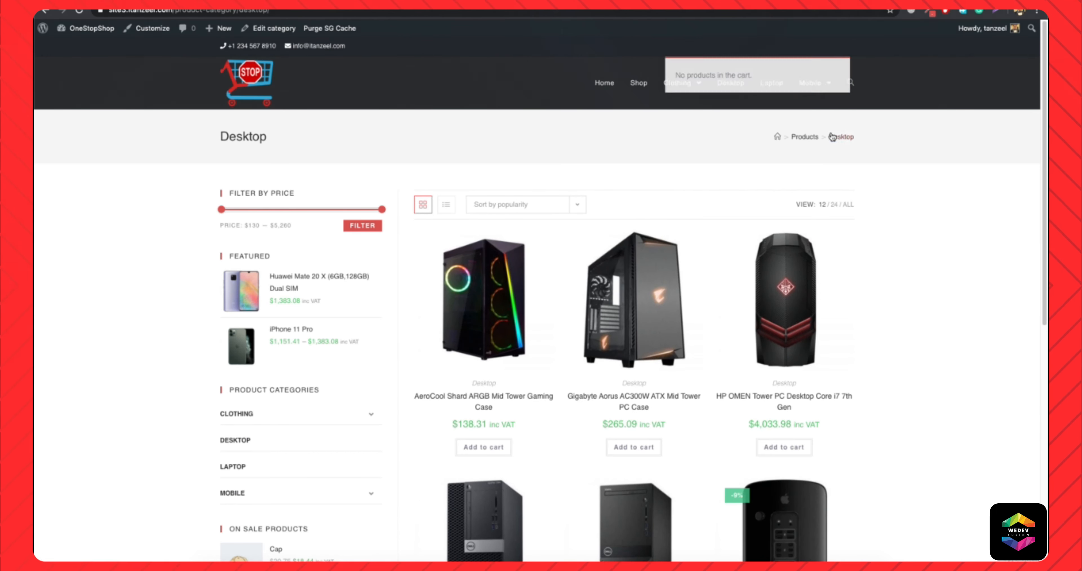
Add the AeroCool Shard ARGB Mid Tower Gaming Case to the cart and check the cart icon in the header menu.
{"action": "mouse_move", "coordinate": [802, 122]}
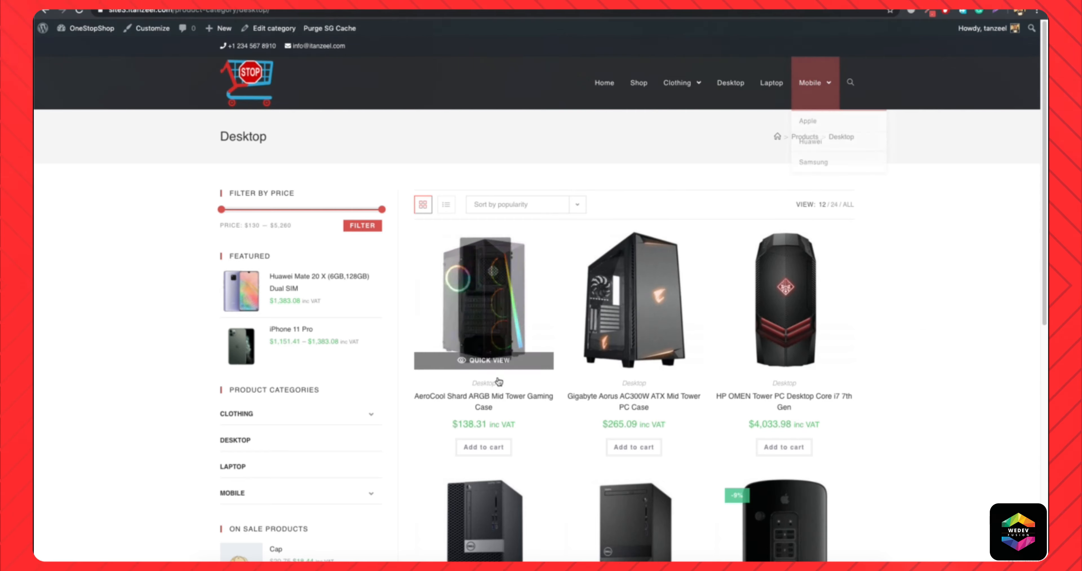
{"action": "left_click", "coordinate": [497, 449]}
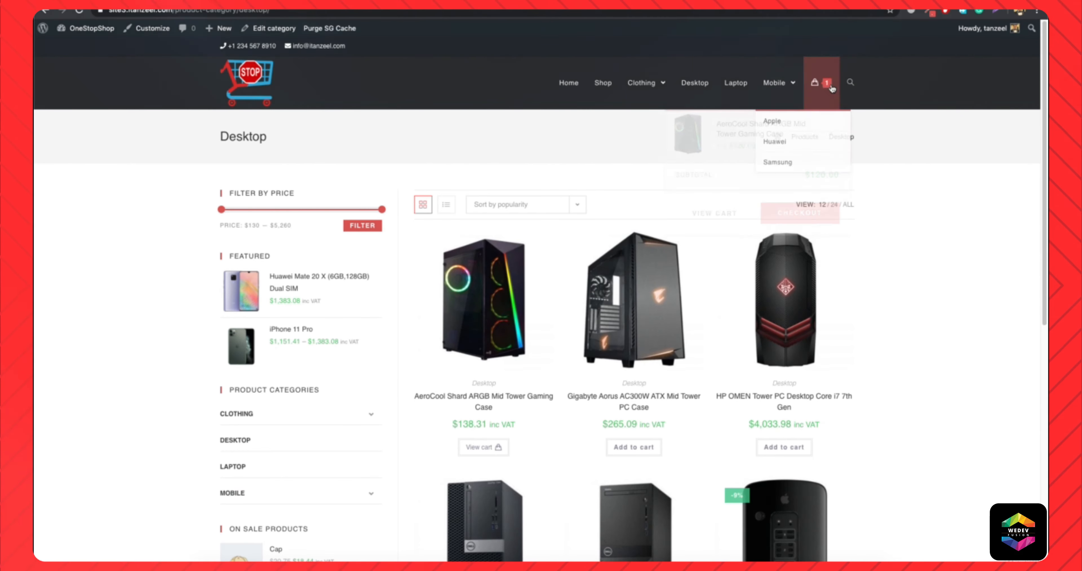
{"action": "mouse_move", "coordinate": [807, 91]}
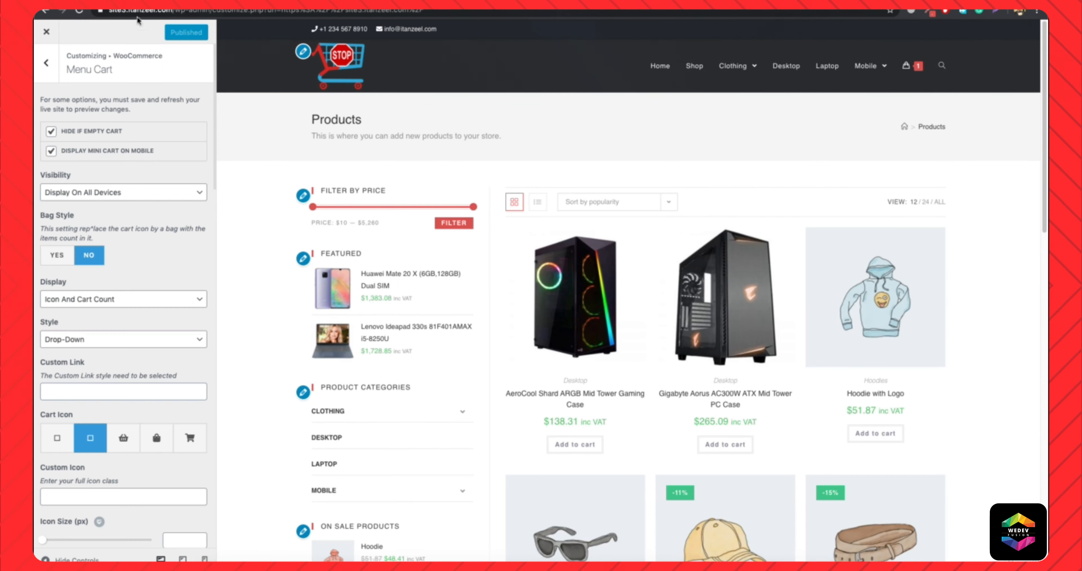
Disable Hide If Empty Cart in the Menu Cart options and publish the change.
{"action": "left_click", "coordinate": [51, 131]}
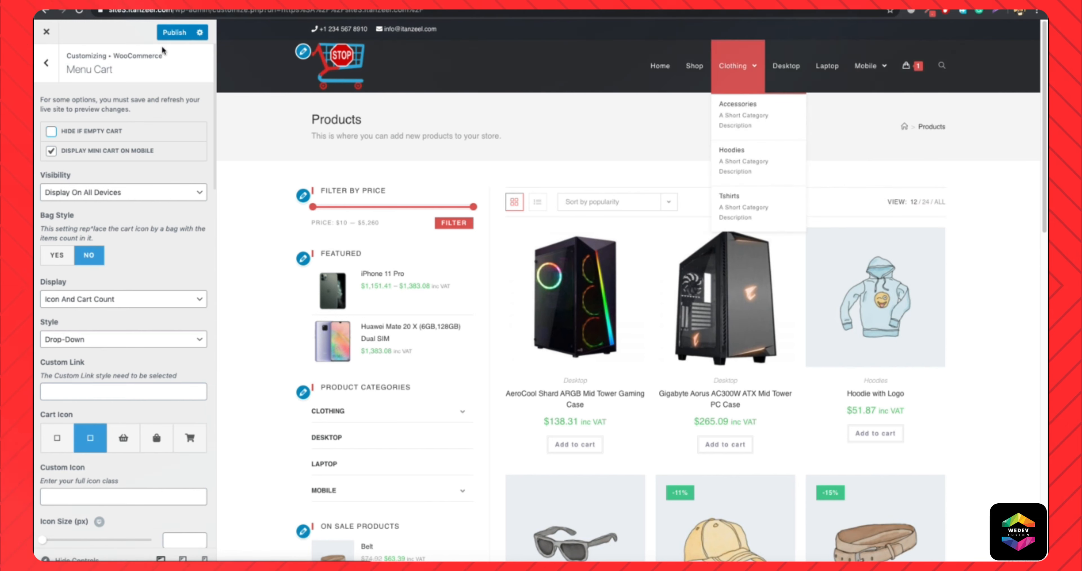
{"action": "left_click", "coordinate": [175, 33]}
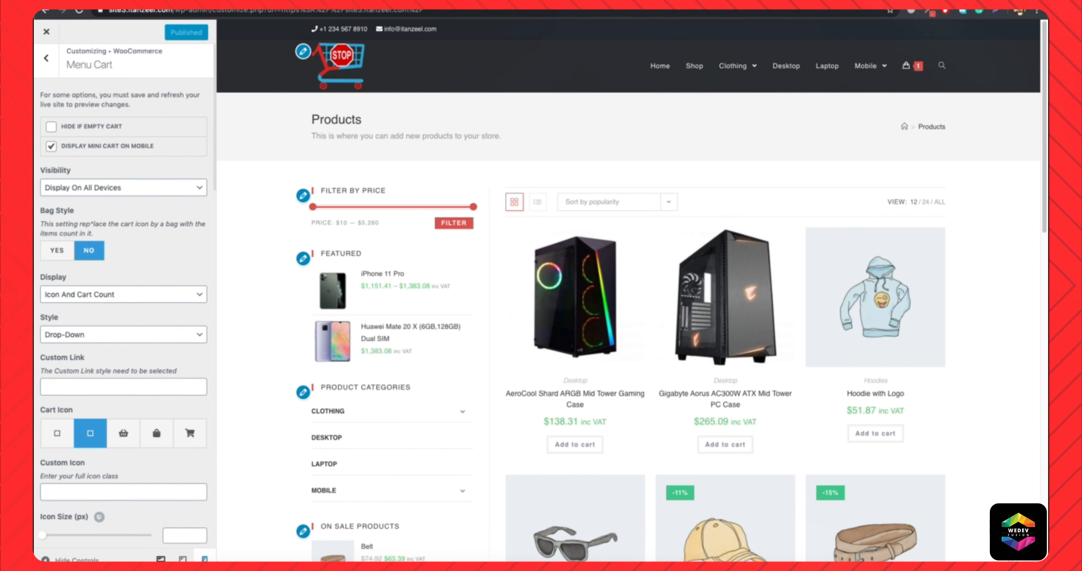
Preview the store in mobile view and open the mini cart from its header.
{"action": "left_click", "coordinate": [205, 559]}
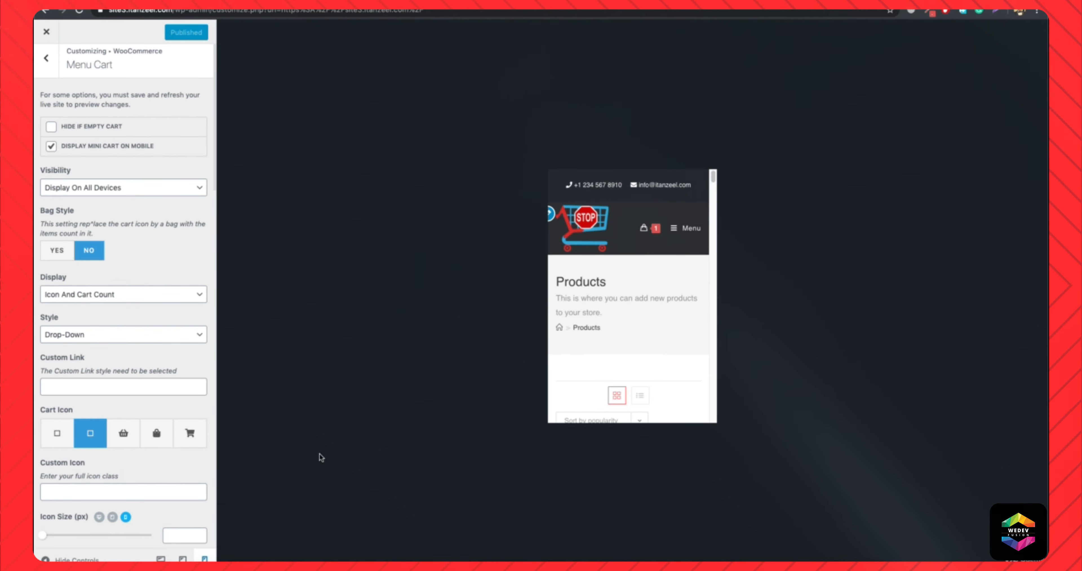
{"action": "left_click", "coordinate": [649, 229]}
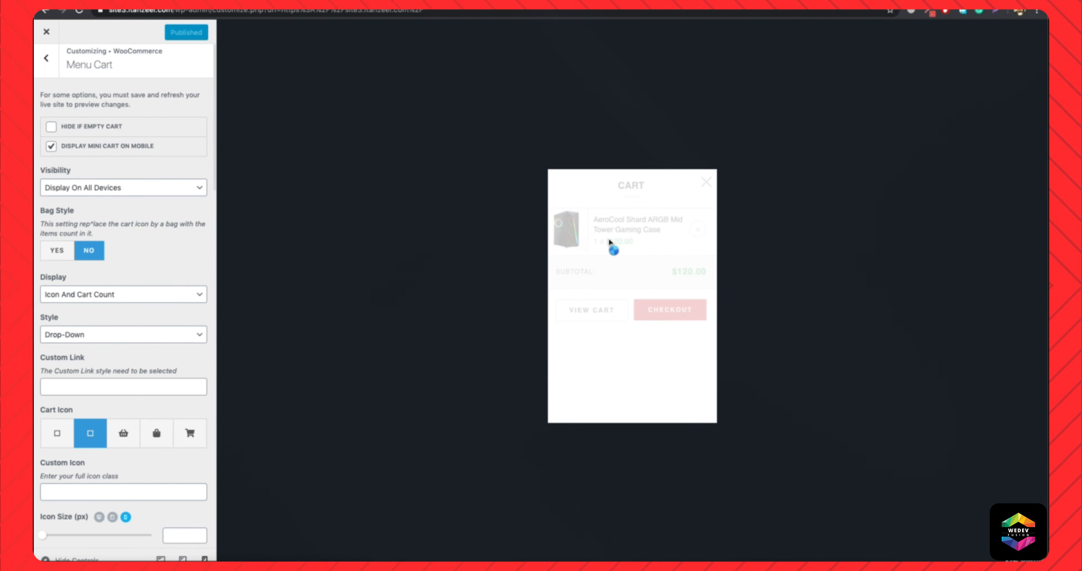
Test the mobile header's cart icon with Display Mini Cart On Mobile disabled, and re-enable the option.
{"action": "left_click", "coordinate": [52, 147]}
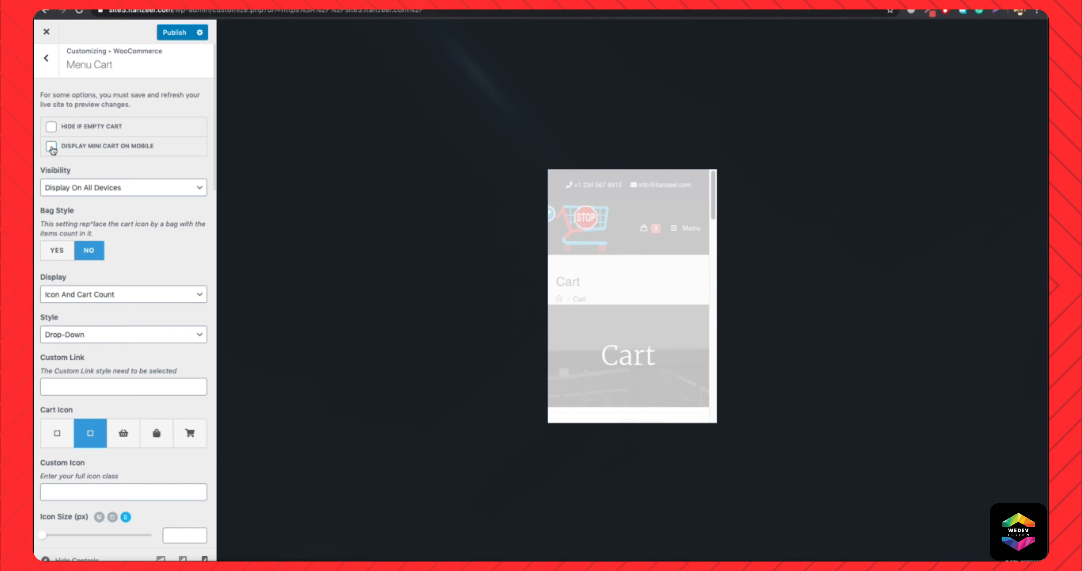
{"action": "left_click", "coordinate": [647, 234]}
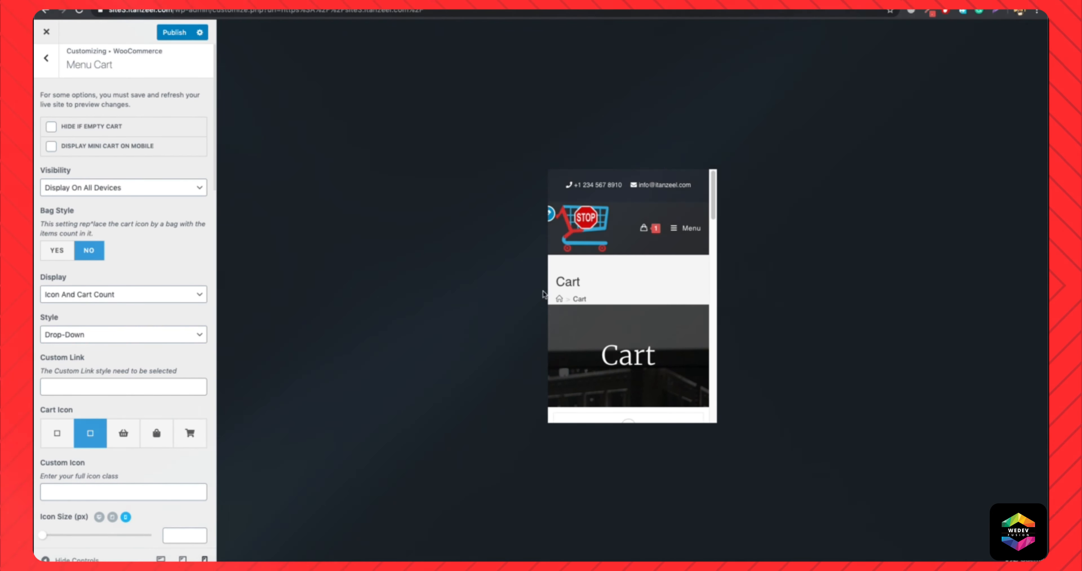
{"action": "scroll", "coordinate": [623, 315], "scroll_direction": "down", "scroll_amount": 5}
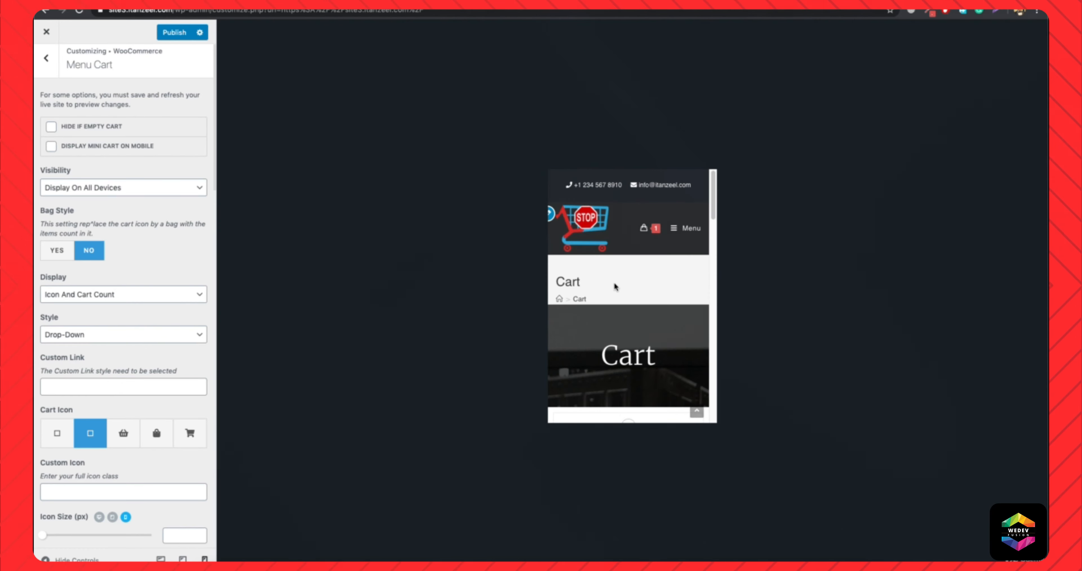
{"action": "left_click", "coordinate": [52, 146]}
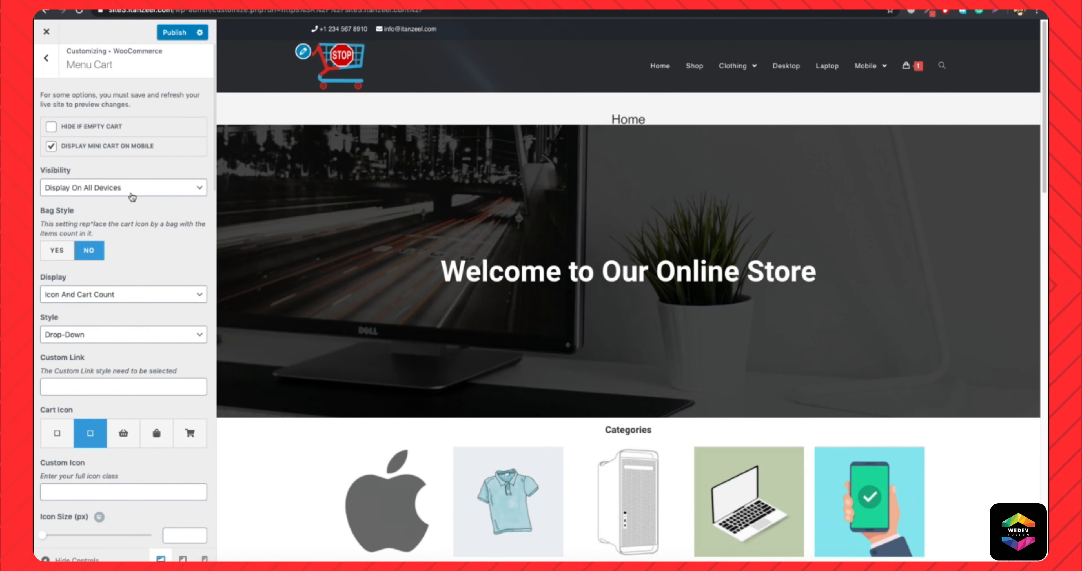
Keep the menu cart's Visibility as Display On All Devices and change the Cart Icon to the shopping cart.
{"action": "left_click", "coordinate": [89, 193]}
{"action": "left_click", "coordinate": [110, 205]}
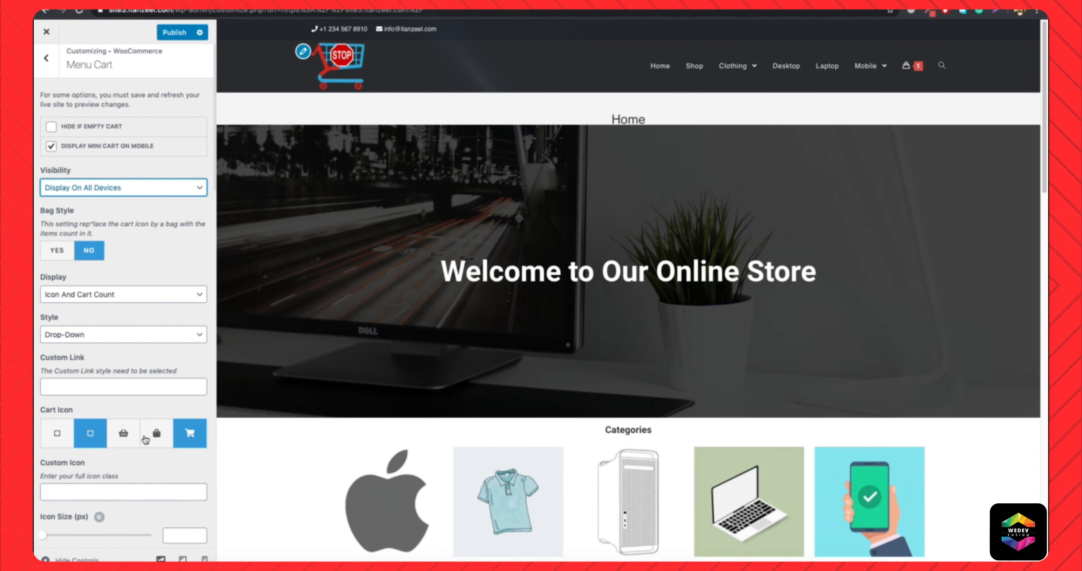
{"action": "left_click", "coordinate": [186, 438]}
{"action": "mouse_move", "coordinate": [910, 75]}
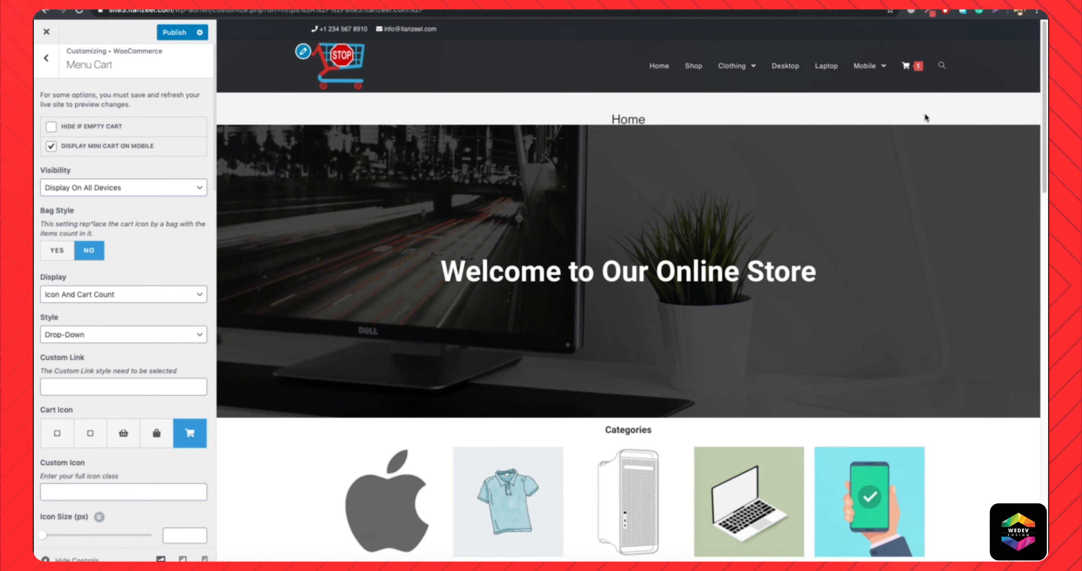
Set the menu cart's Display to Icon And Cart Count + Total, publish, and check the cart in the header.
{"action": "left_click", "coordinate": [161, 301]}
{"action": "left_click", "coordinate": [135, 306]}
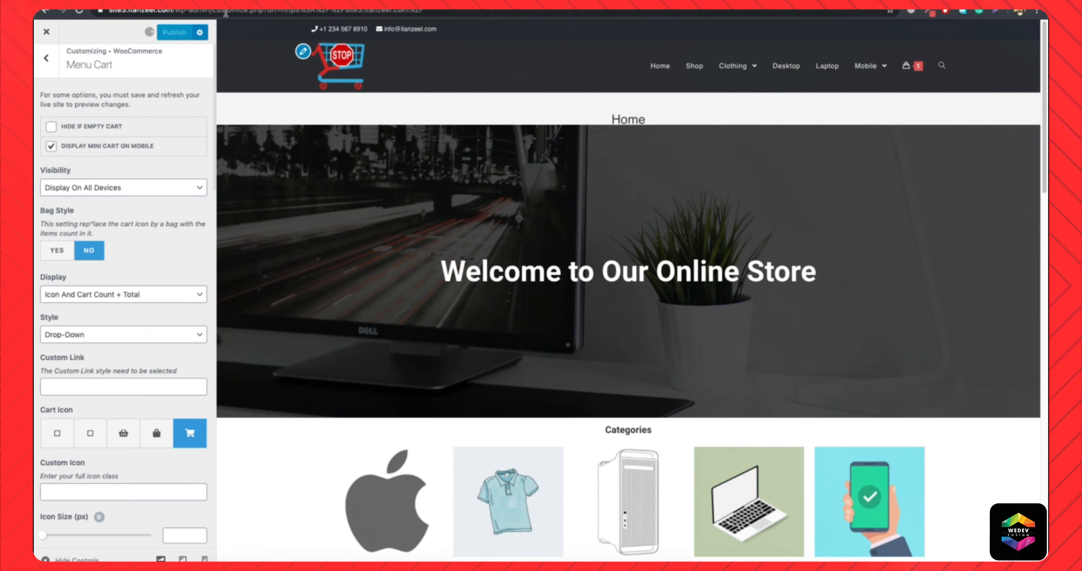
{"action": "left_click", "coordinate": [294, 4]}
{"action": "left_click", "coordinate": [252, 13]}
{"action": "key", "text": "Return"}
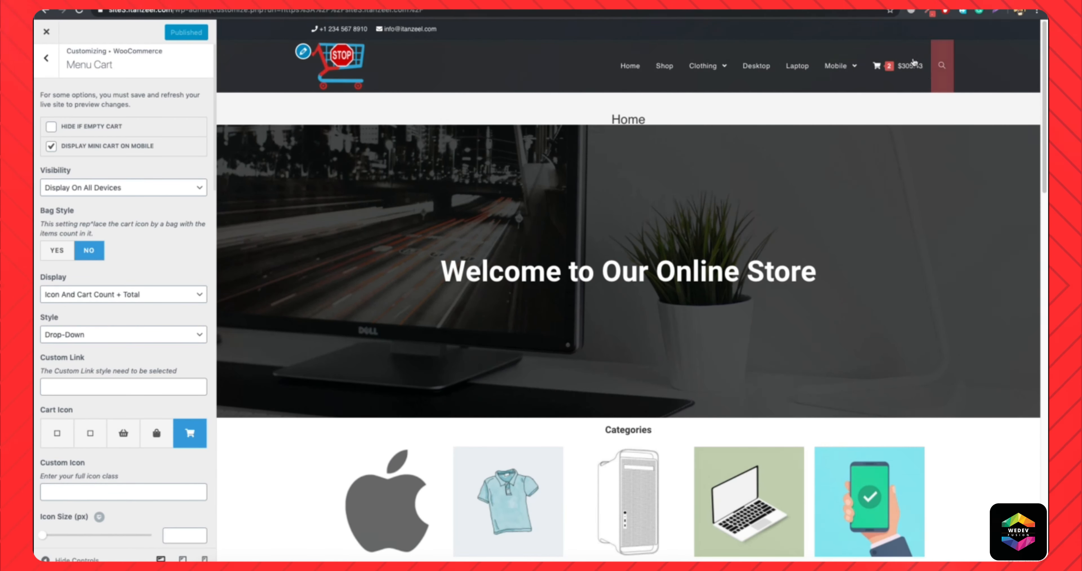
{"action": "mouse_move", "coordinate": [881, 66]}
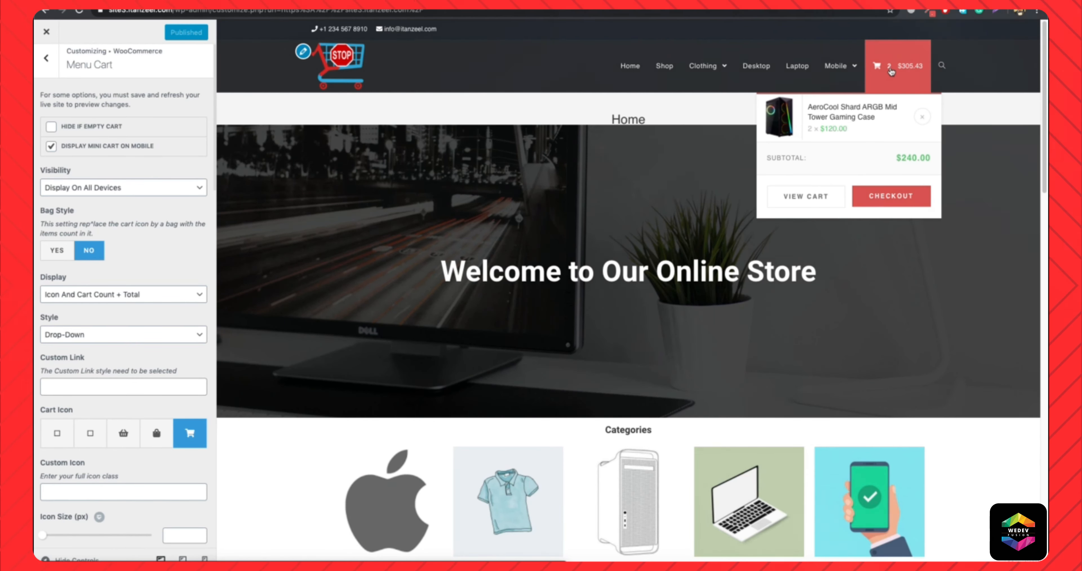
Set Bag Style to Yes, enable Bag Icon Display Total and publish the changes.
{"action": "left_click", "coordinate": [56, 255]}
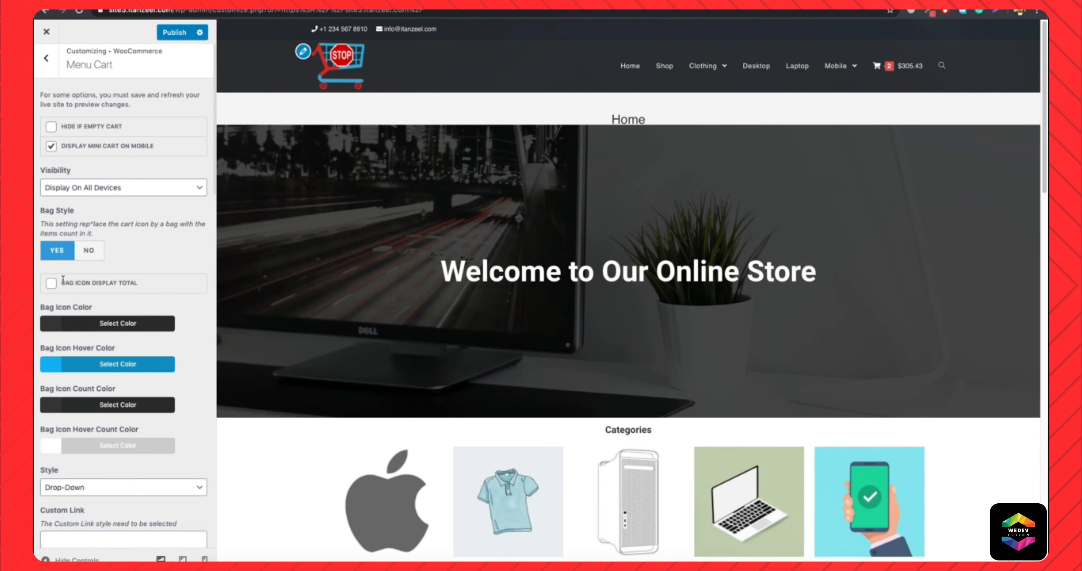
{"action": "left_click", "coordinate": [51, 283]}
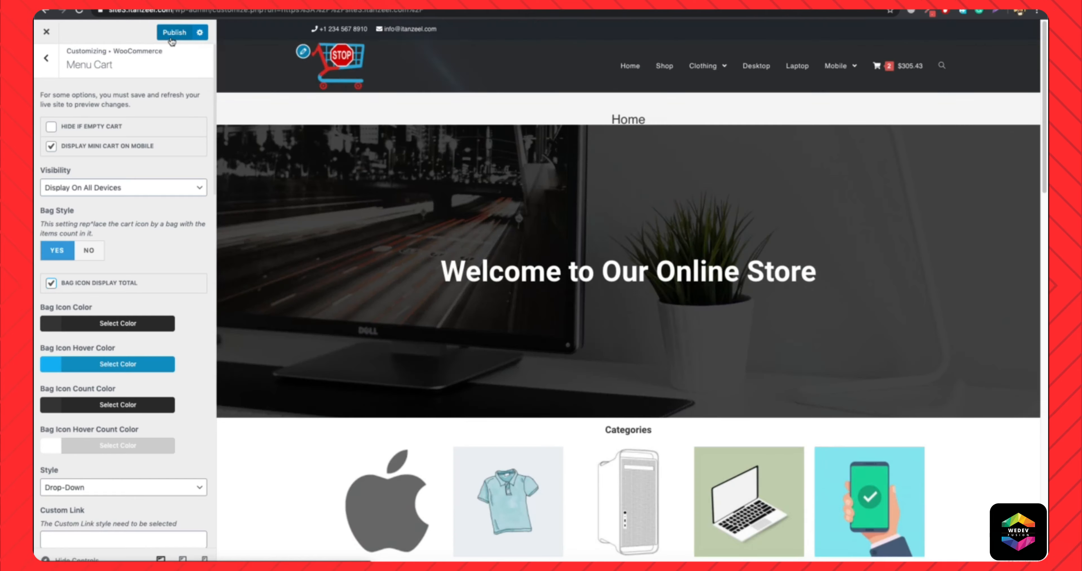
{"action": "left_click", "coordinate": [174, 33]}
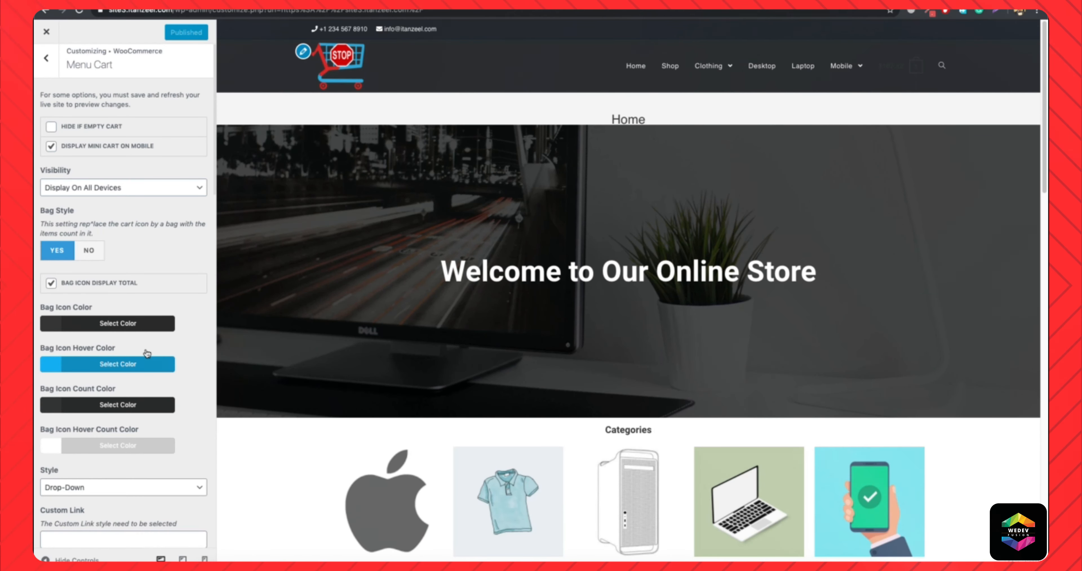
Set the Bag Icon Color and the Bag Icon Count Color to white (#ffffff) and check the header cart.
{"action": "left_click", "coordinate": [110, 324]}
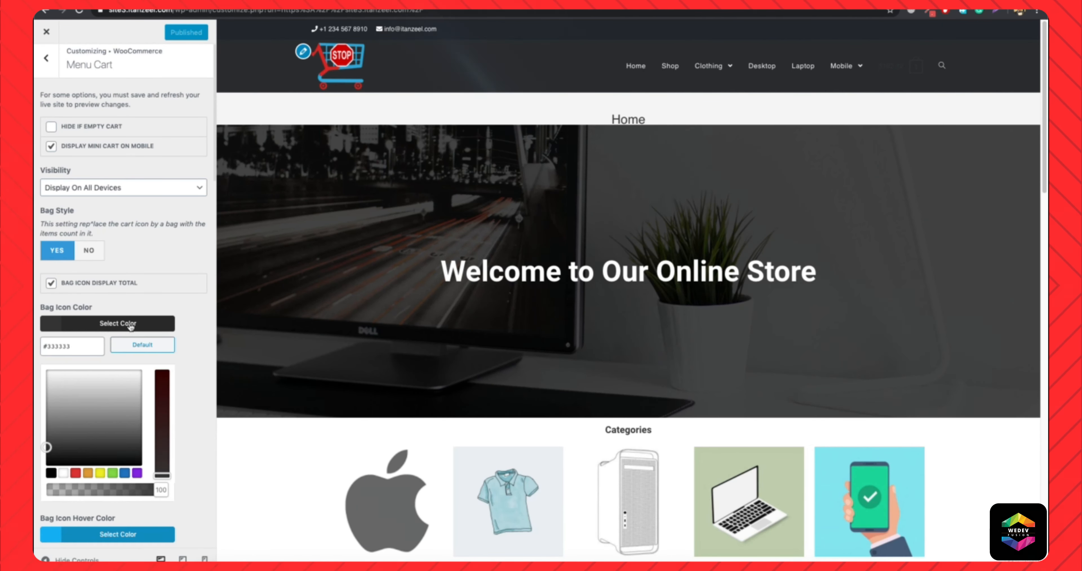
{"action": "left_click", "coordinate": [63, 473]}
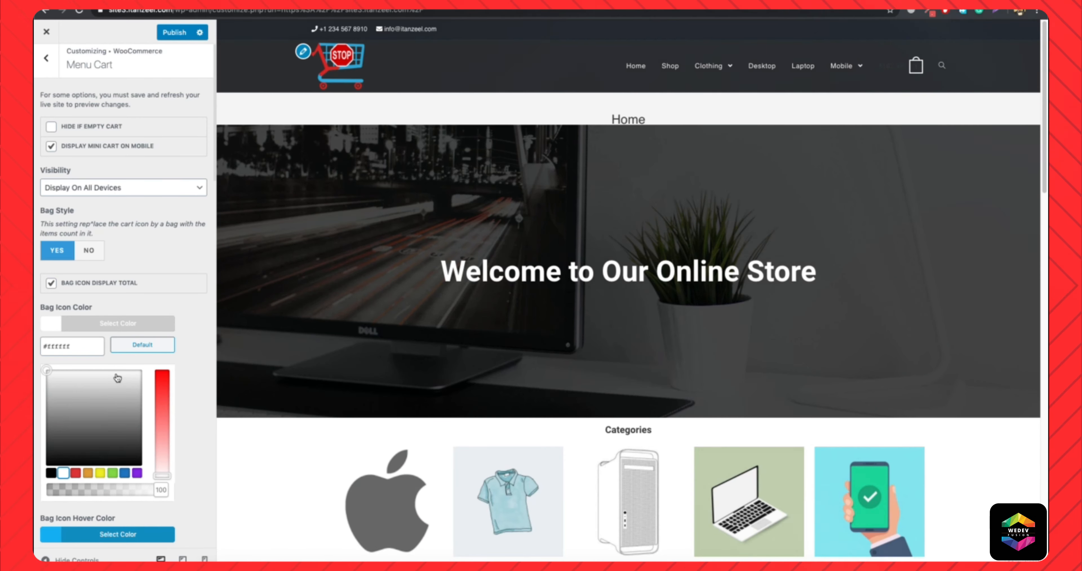
{"action": "left_click", "coordinate": [100, 325]}
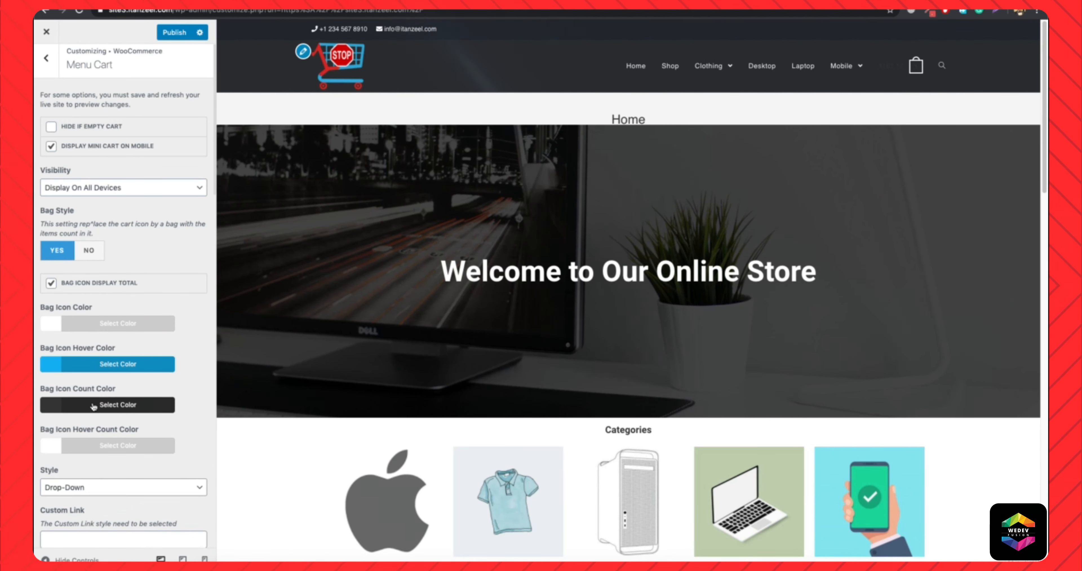
{"action": "mouse_move", "coordinate": [907, 76]}
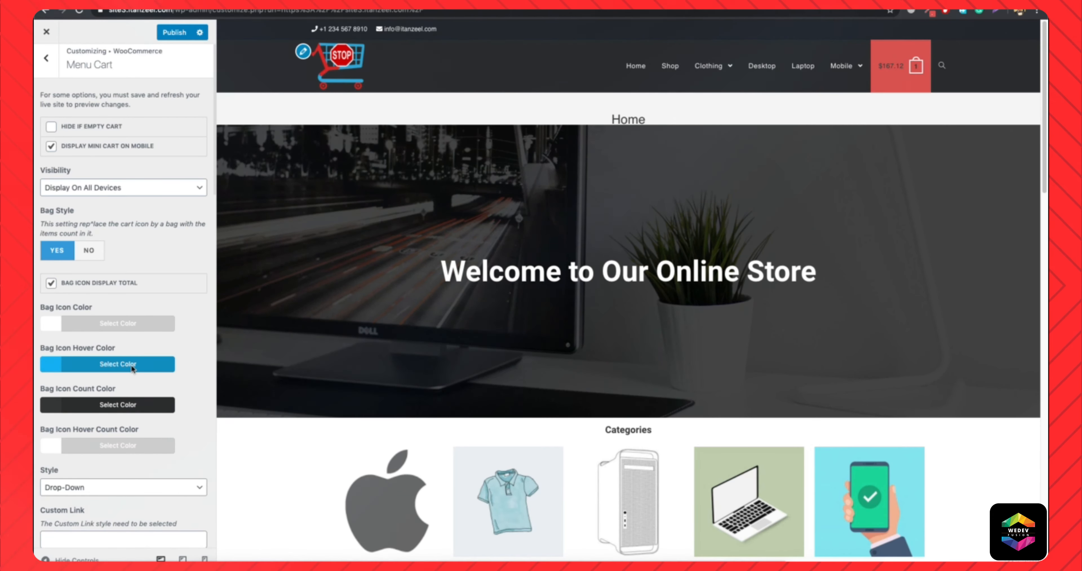
{"action": "left_click", "coordinate": [104, 407]}
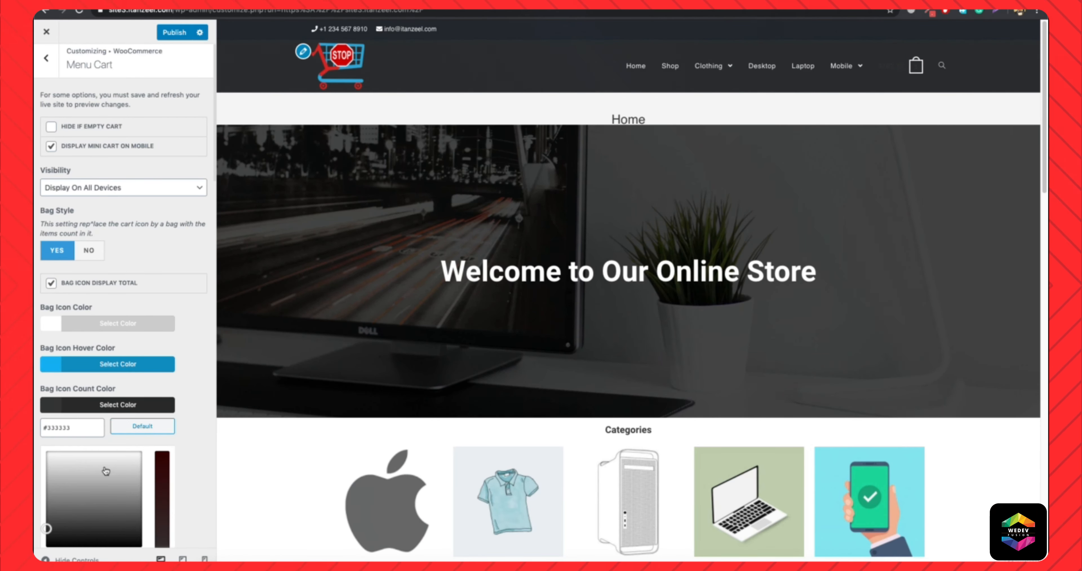
{"action": "scroll", "coordinate": [106, 471], "scroll_direction": "down", "scroll_amount": 1}
{"action": "left_click", "coordinate": [63, 534]}
{"action": "mouse_move", "coordinate": [895, 77]}
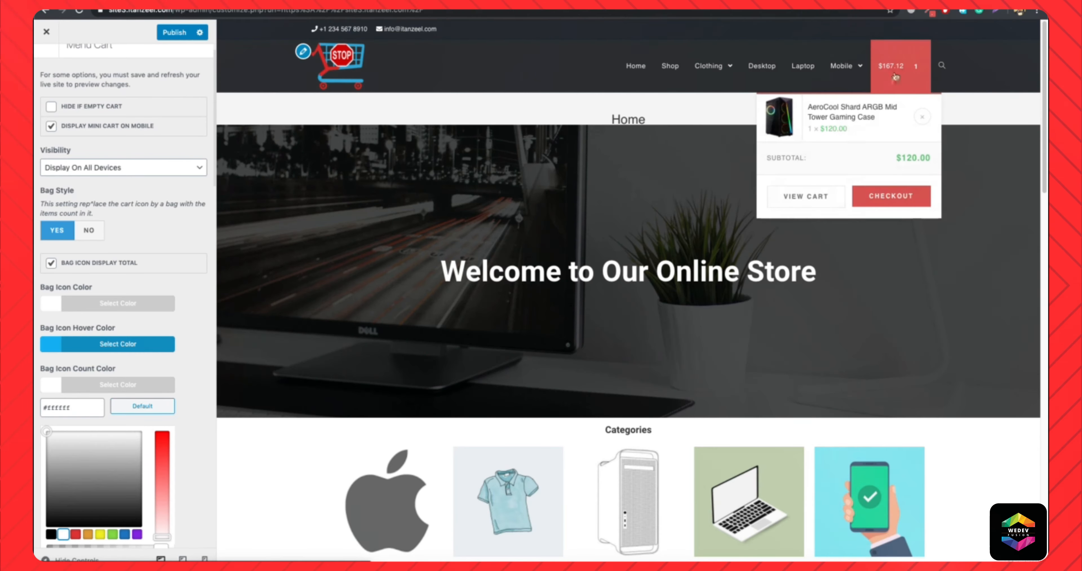
Try the red #d8514e as Bag Icon Hover Color, reset it to the default and check the header cart.
{"action": "left_click", "coordinate": [113, 347]}
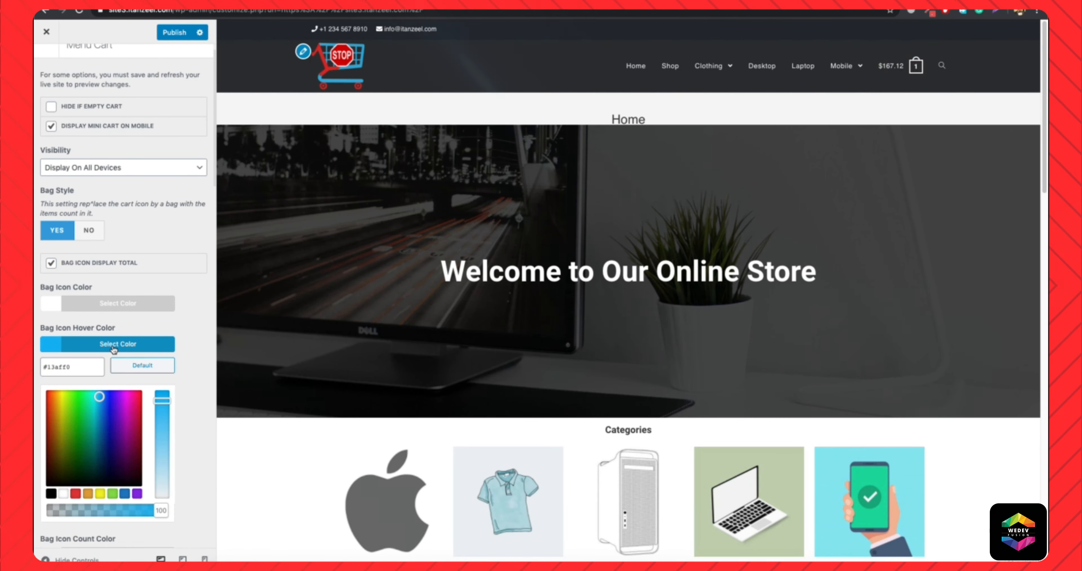
{"action": "triple_click", "coordinate": [91, 369]}
{"action": "type", "text": "#d8514e"}
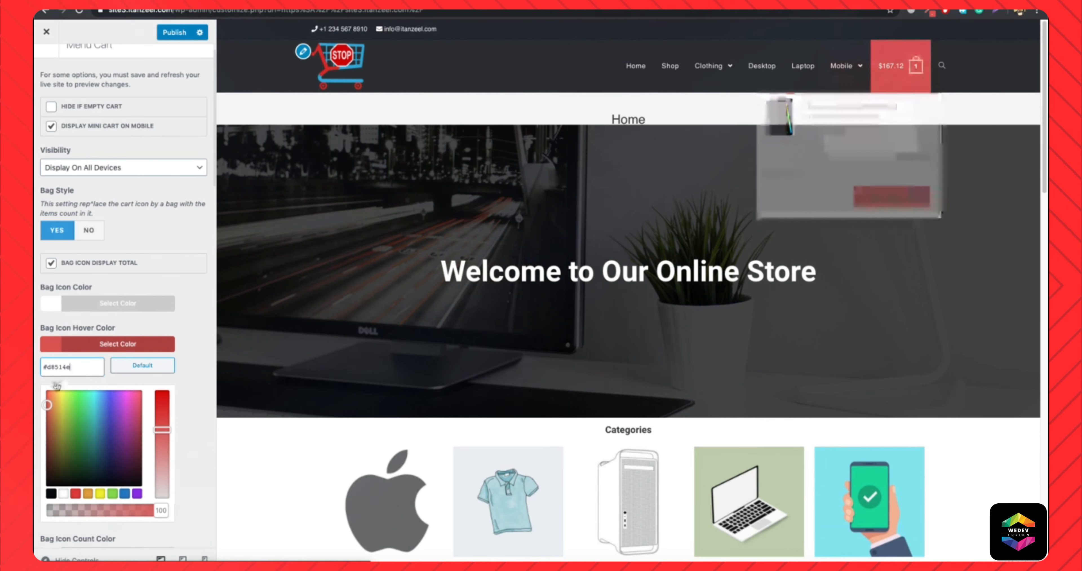
{"action": "left_click", "coordinate": [142, 365]}
{"action": "left_click", "coordinate": [187, 341]}
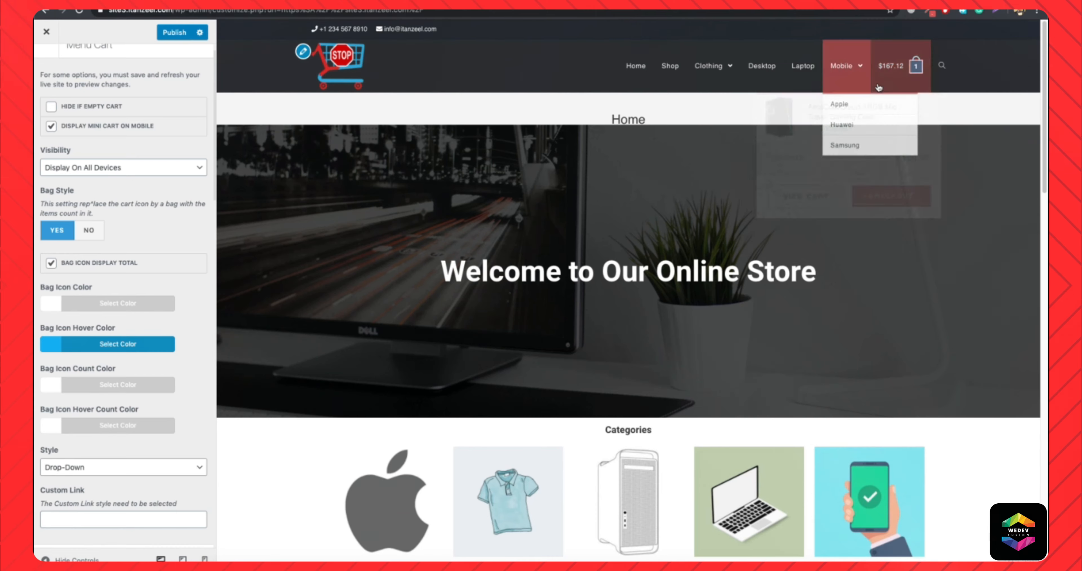
{"action": "mouse_move", "coordinate": [903, 74]}
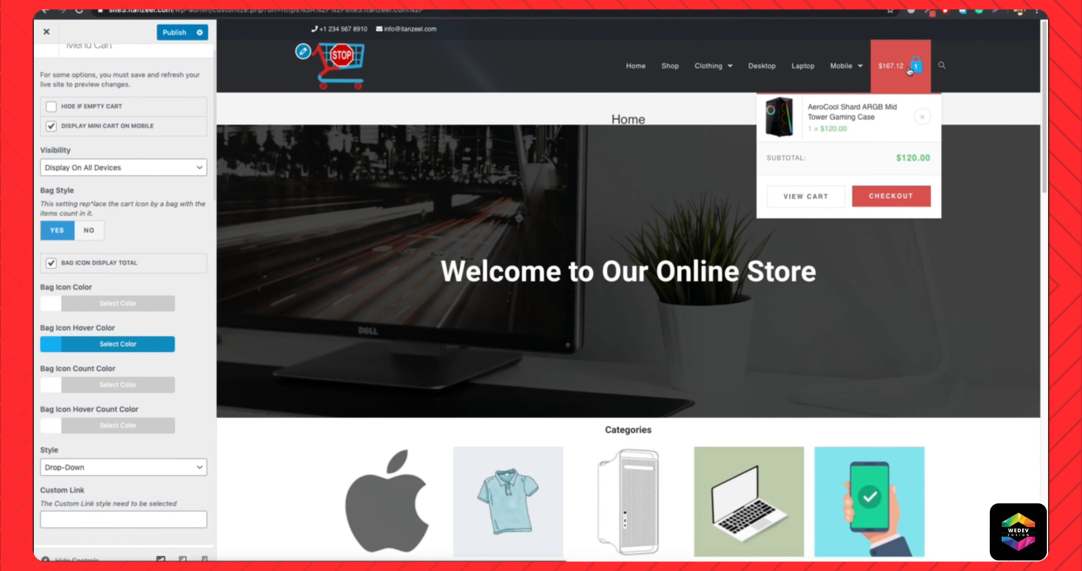
Set the Bag Icon Hover Color to black (#000000) and check the bag icon's hover look in the header.
{"action": "left_click", "coordinate": [118, 344]}
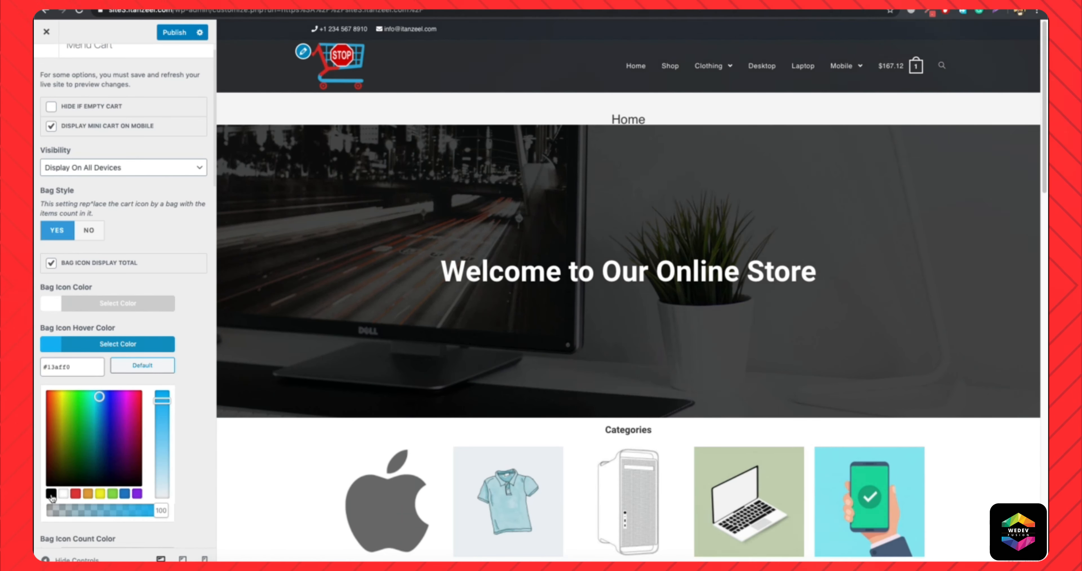
{"action": "left_click", "coordinate": [50, 495]}
{"action": "mouse_move", "coordinate": [902, 80]}
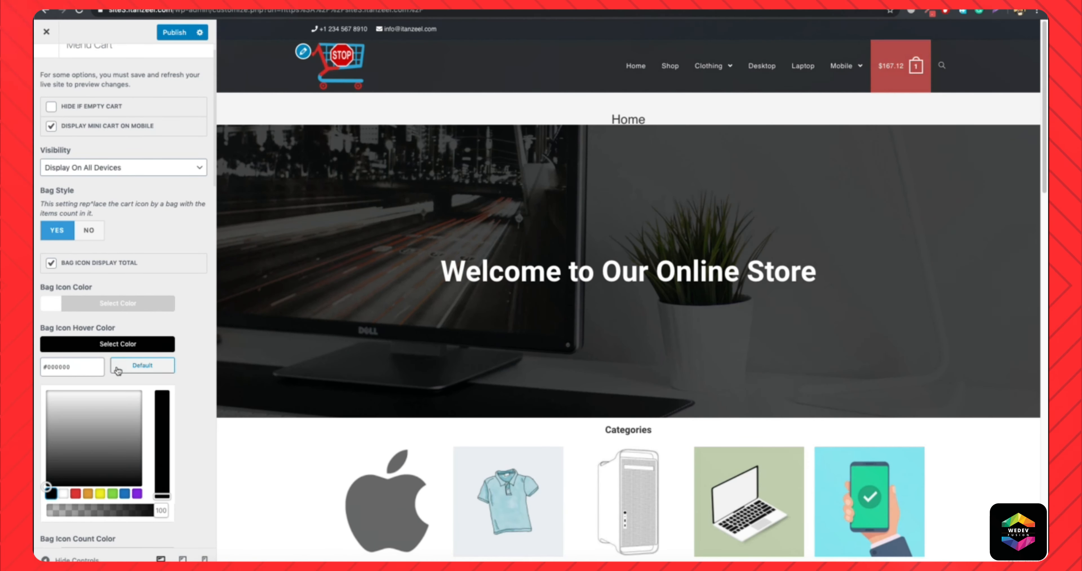
{"action": "left_click", "coordinate": [106, 349]}
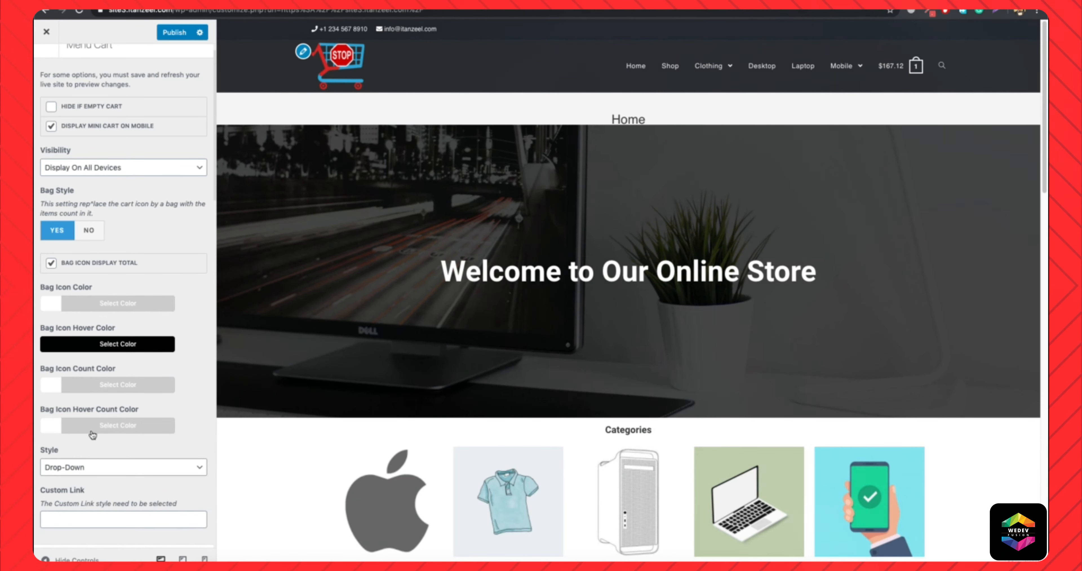
Try the Custom Link style for the menu cart and return it to Drop-Down.
{"action": "scroll", "coordinate": [121, 426], "scroll_direction": "down", "scroll_amount": 2}
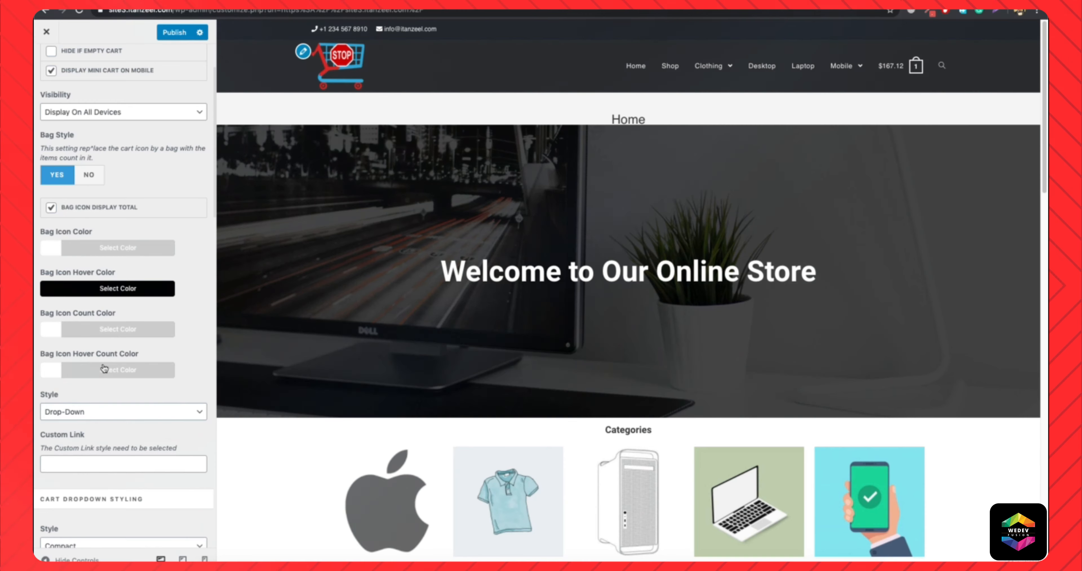
{"action": "left_click", "coordinate": [86, 418]}
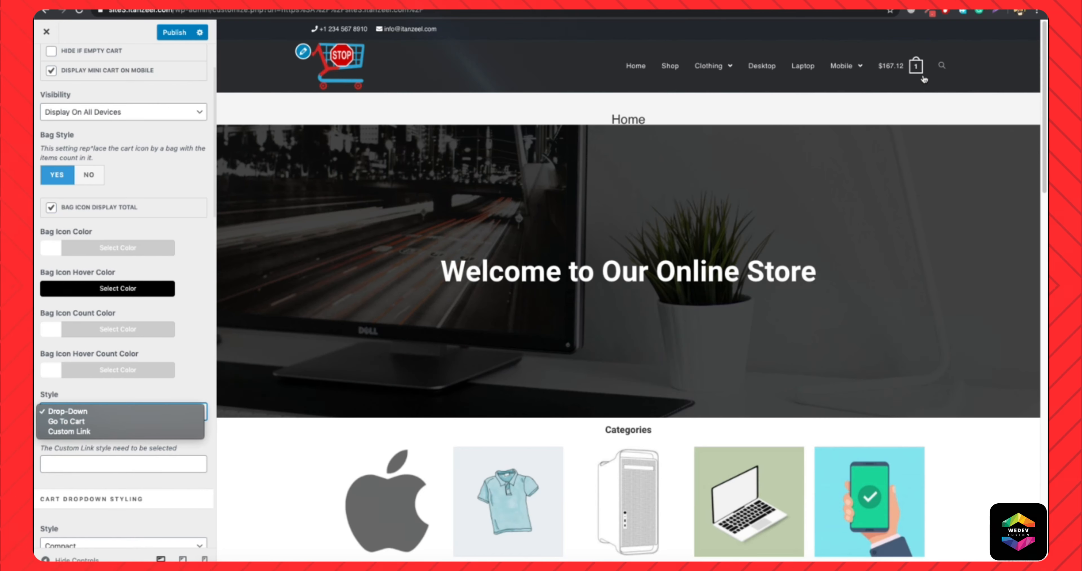
{"action": "left_click", "coordinate": [91, 433]}
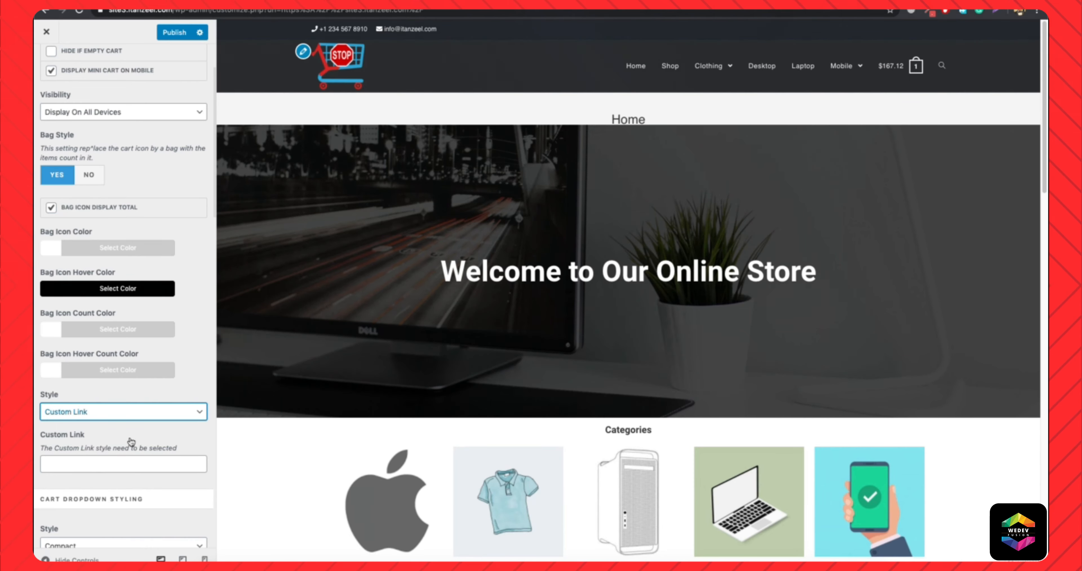
{"action": "left_click", "coordinate": [122, 410]}
{"action": "left_click", "coordinate": [100, 393]}
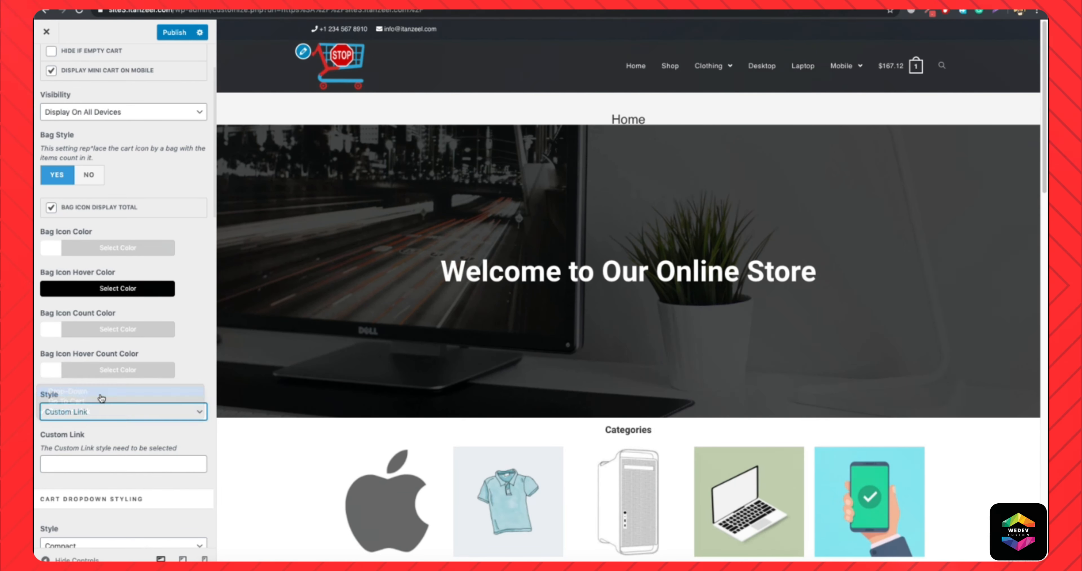
Try the Spacious style for the cart dropdown, compare it in the header preview, and return it to Compact.
{"action": "scroll", "coordinate": [101, 397], "scroll_direction": "down", "scroll_amount": 1}
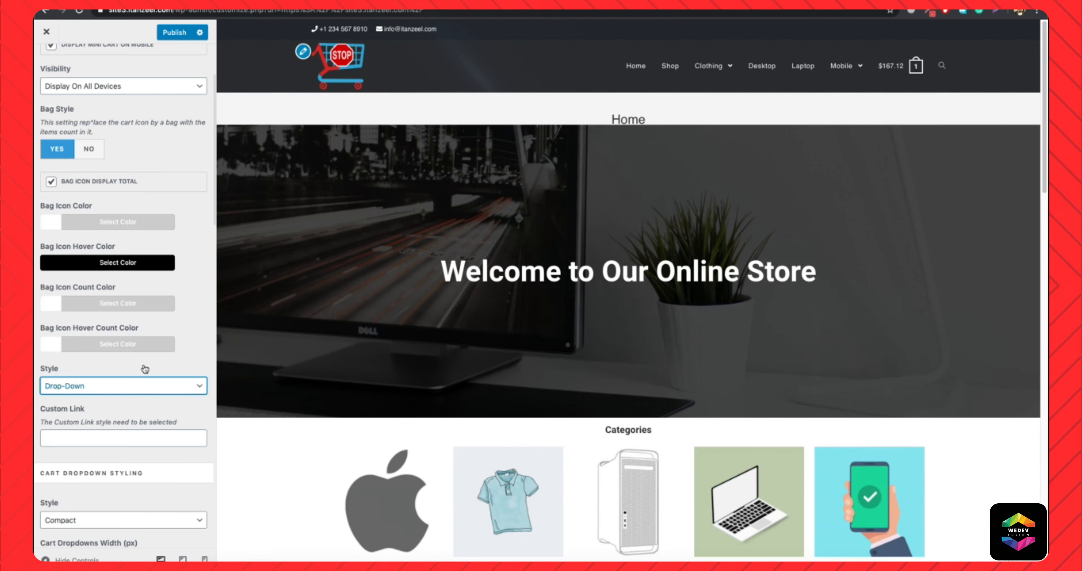
{"action": "scroll", "coordinate": [145, 367], "scroll_direction": "down", "scroll_amount": 6}
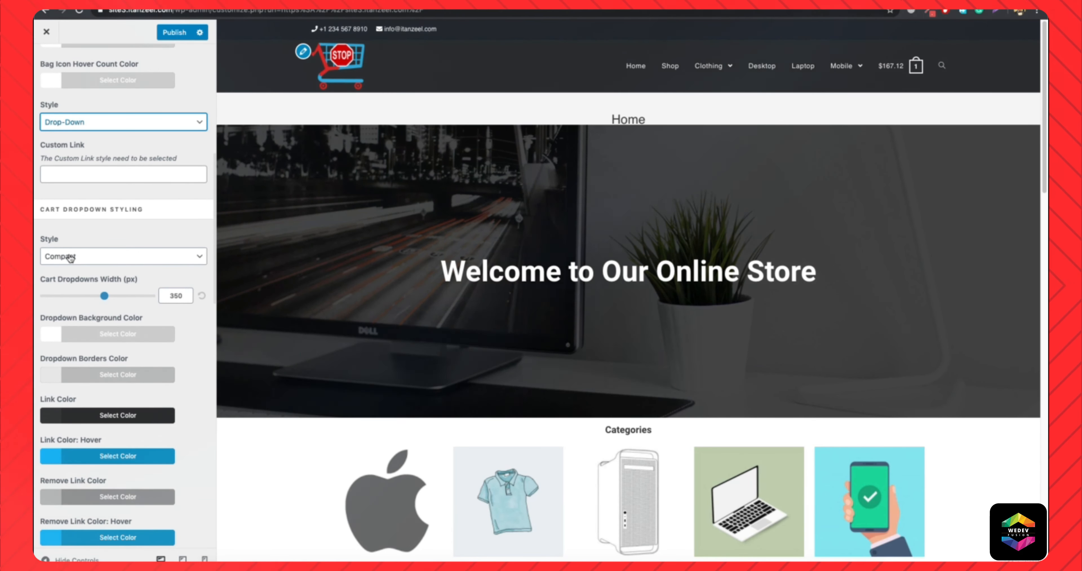
{"action": "mouse_move", "coordinate": [899, 71]}
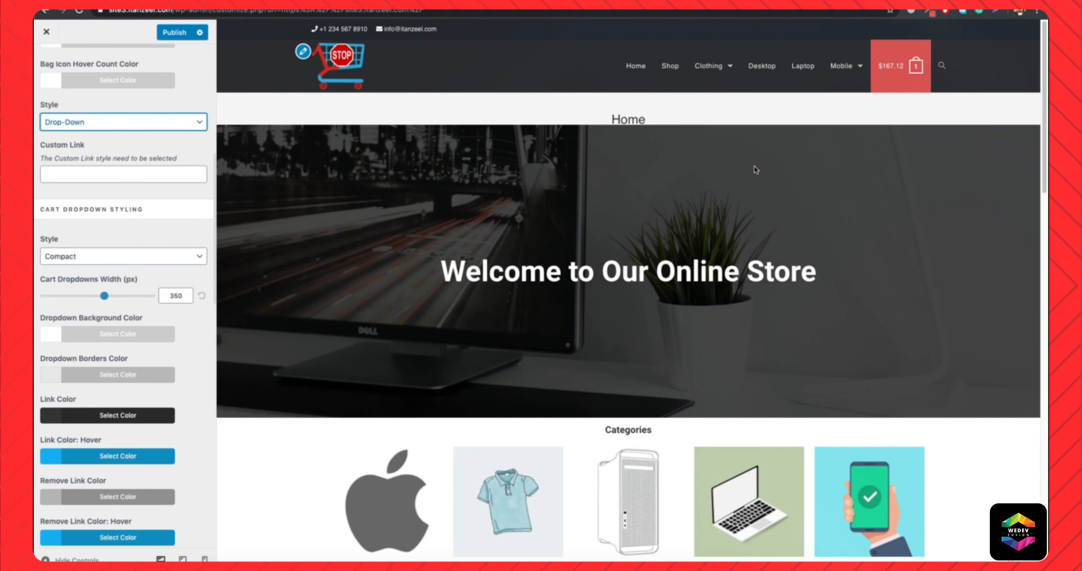
{"action": "left_click", "coordinate": [110, 256]}
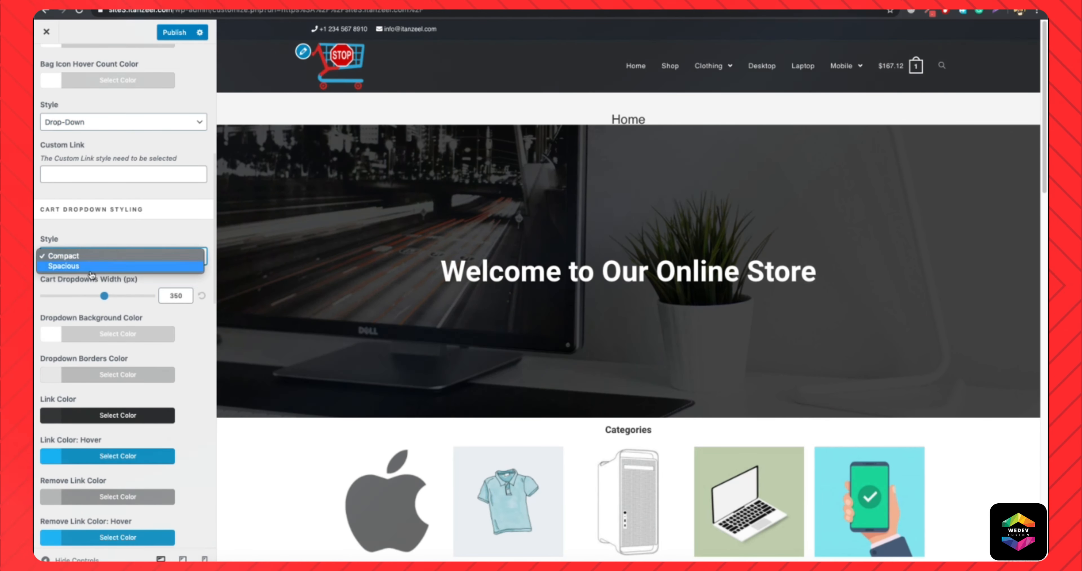
{"action": "left_click", "coordinate": [109, 269]}
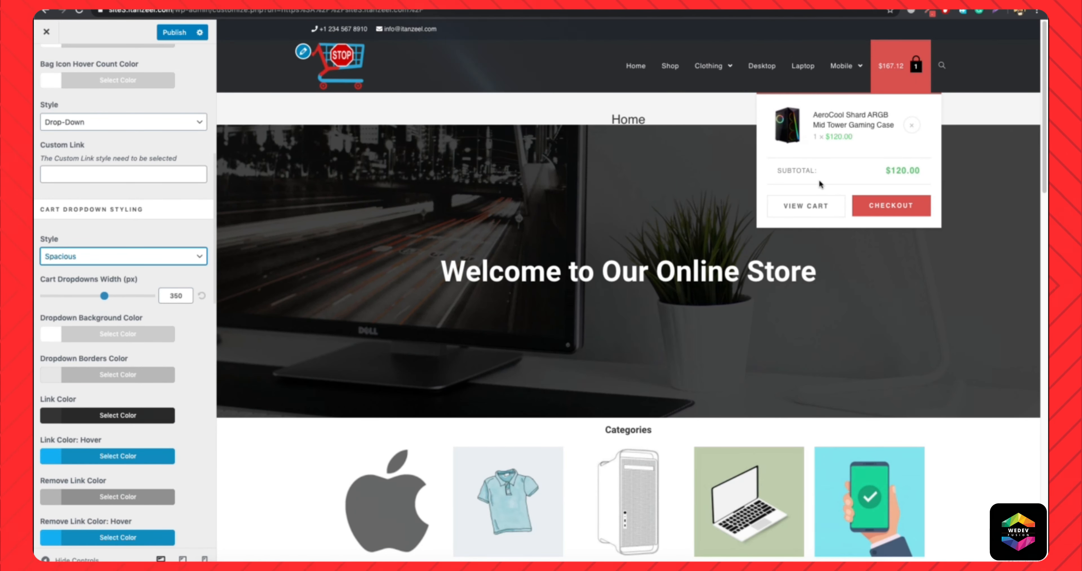
{"action": "left_click", "coordinate": [150, 263]}
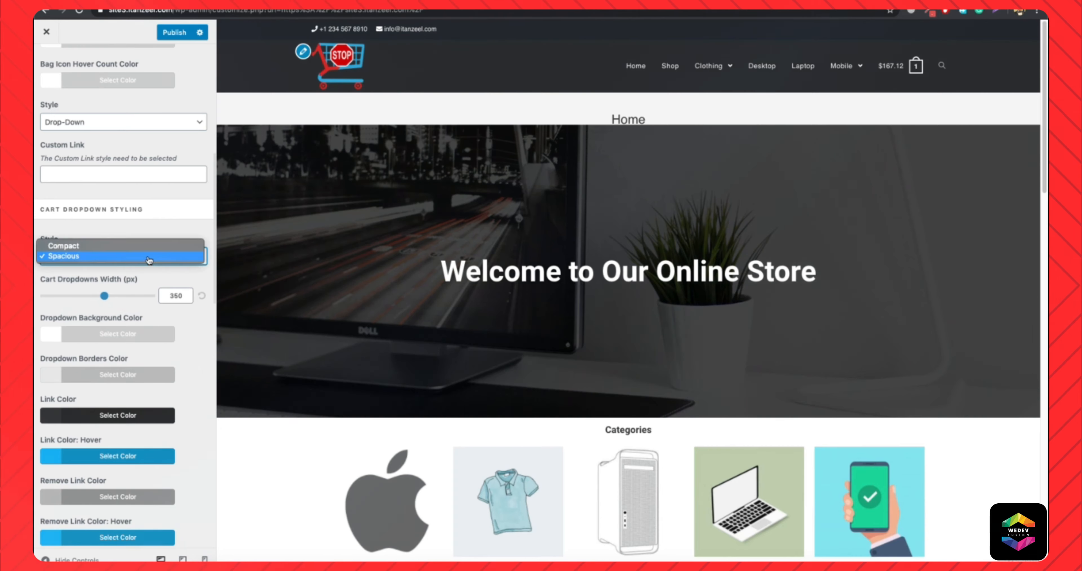
{"action": "left_click", "coordinate": [117, 246]}
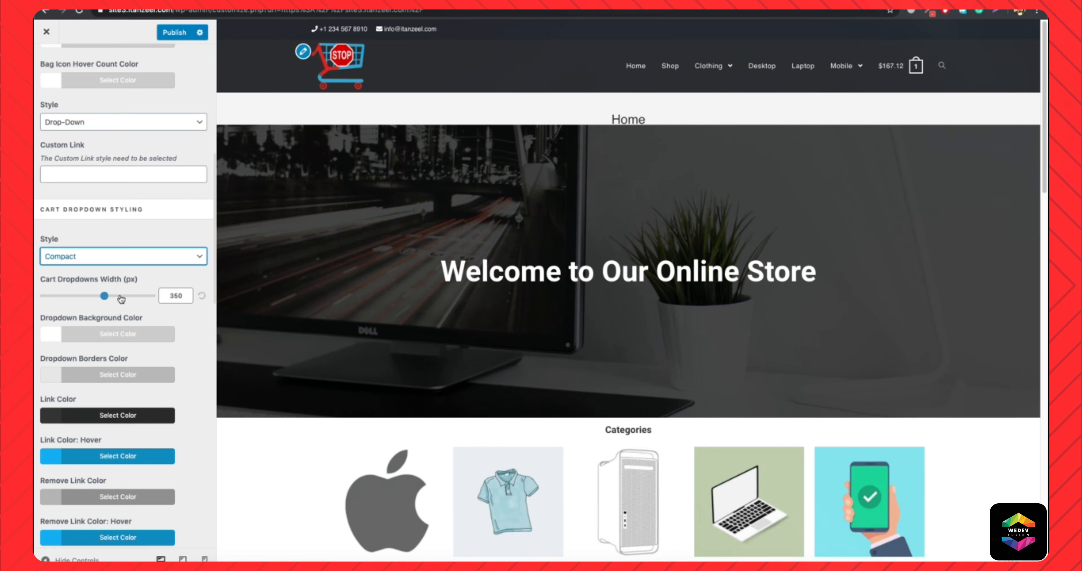
Try a Cart Dropdowns Width of 600 px, reset it to the default, and inspect the product price in the mini cart.
{"action": "left_click_drag", "start_coordinate": [104, 298], "coordinate": [152, 297]}
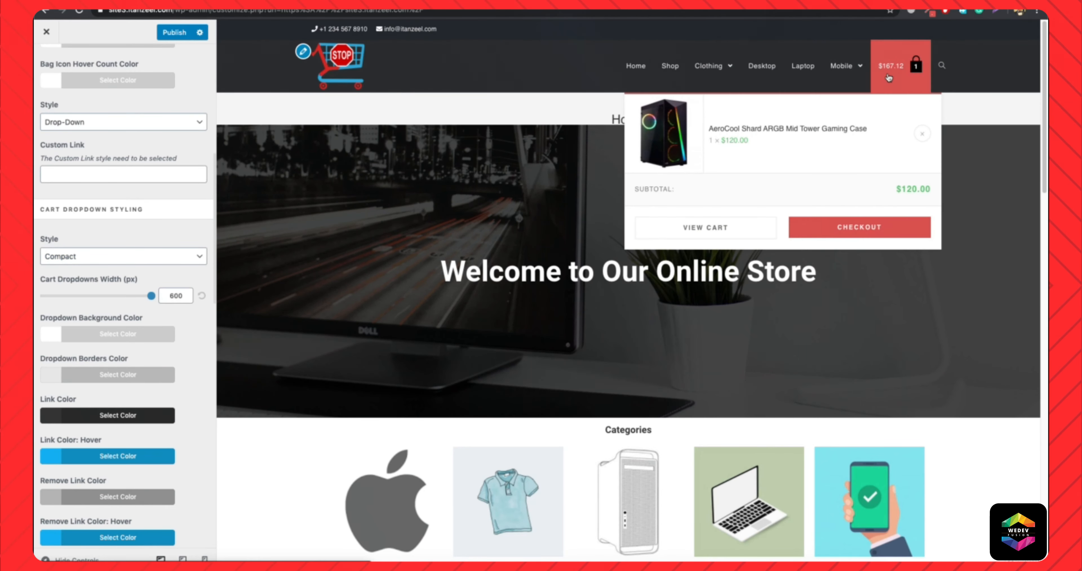
{"action": "left_click", "coordinate": [202, 297]}
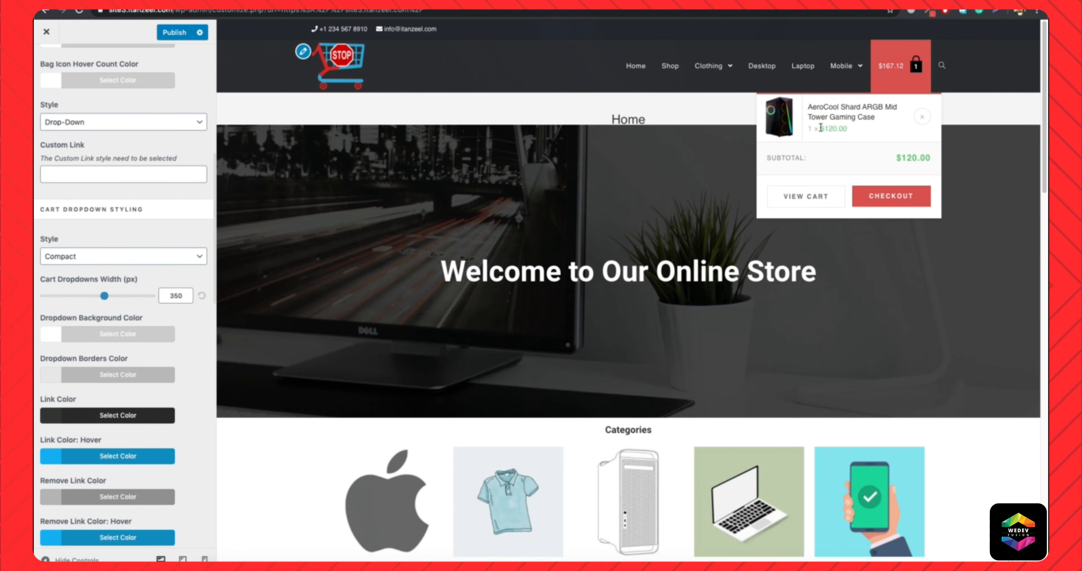
{"action": "left_click_drag", "start_coordinate": [823, 127], "coordinate": [855, 129]}
{"action": "left_click", "coordinate": [825, 129]}
{"action": "left_click", "coordinate": [855, 128]}
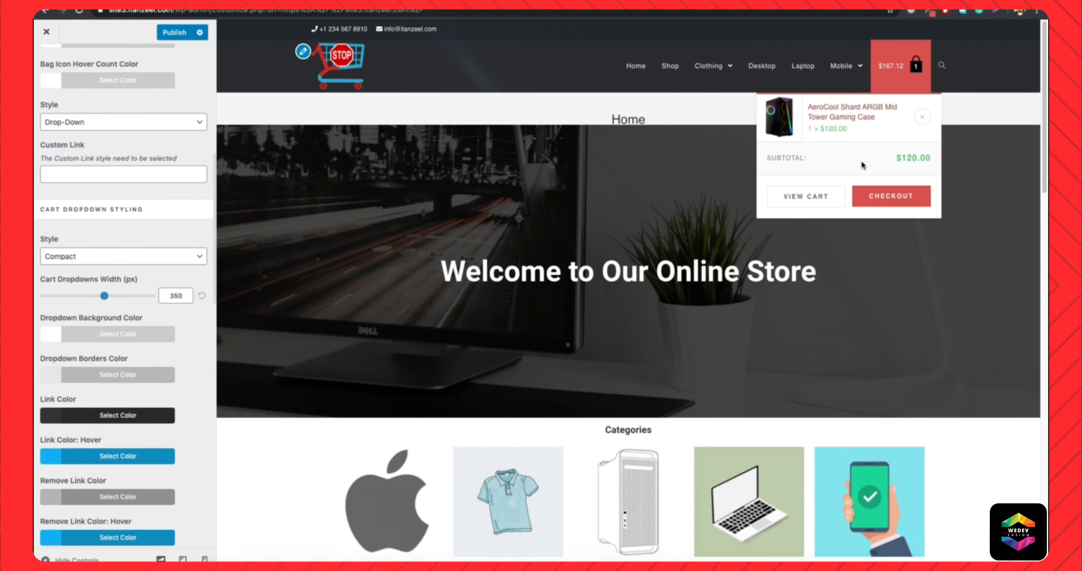
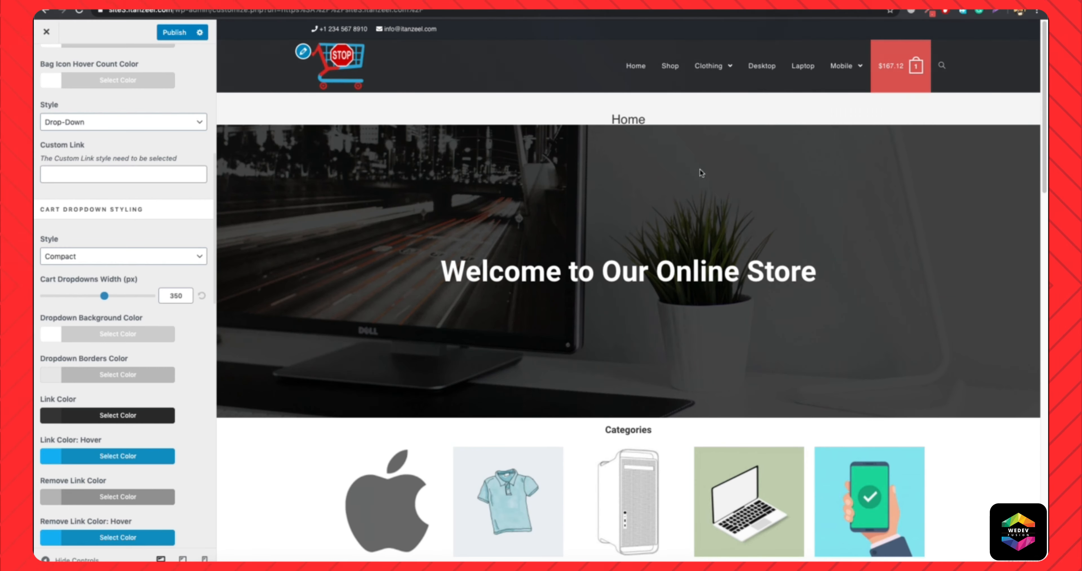
Set the cart dropdown's Price Color and Total Price Color to #d8514e.
{"action": "scroll", "coordinate": [145, 329], "scroll_direction": "down", "scroll_amount": 5}
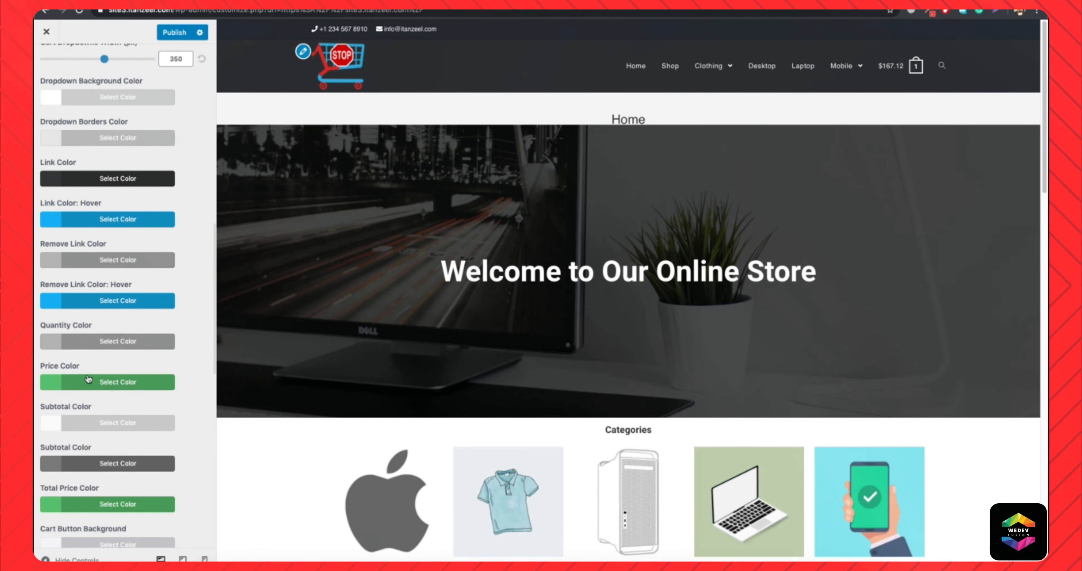
{"action": "left_click", "coordinate": [90, 382]}
{"action": "left_click", "coordinate": [86, 404]}
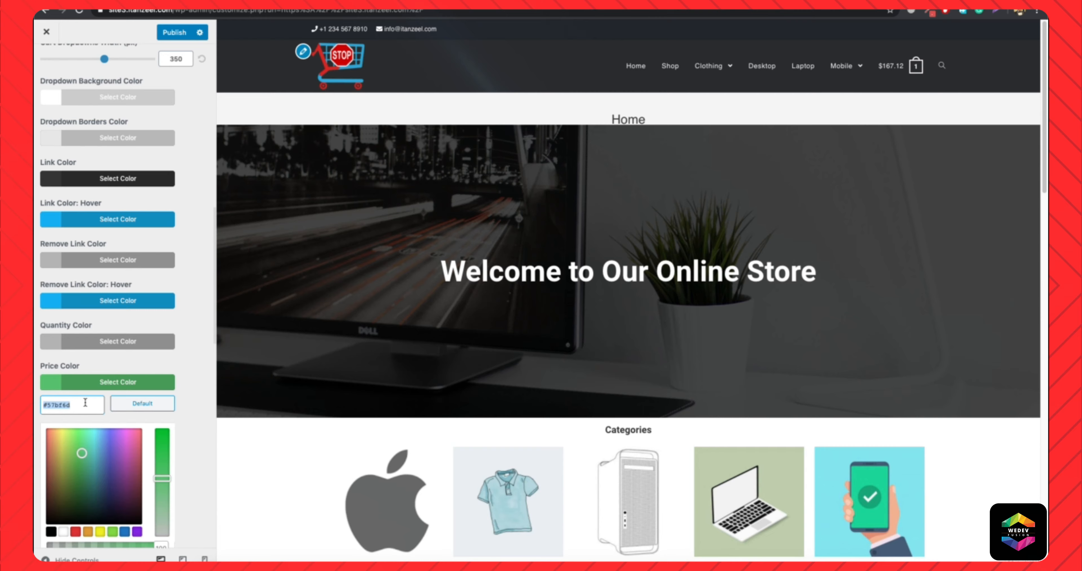
{"action": "key", "text": "super+v"}
{"action": "left_click", "coordinate": [101, 386]}
{"action": "scroll", "coordinate": [103, 437], "scroll_direction": "down", "scroll_amount": 1}
{"action": "left_click", "coordinate": [93, 484]}
{"action": "left_click", "coordinate": [75, 504]}
{"action": "type", "text": "#d8514e"}
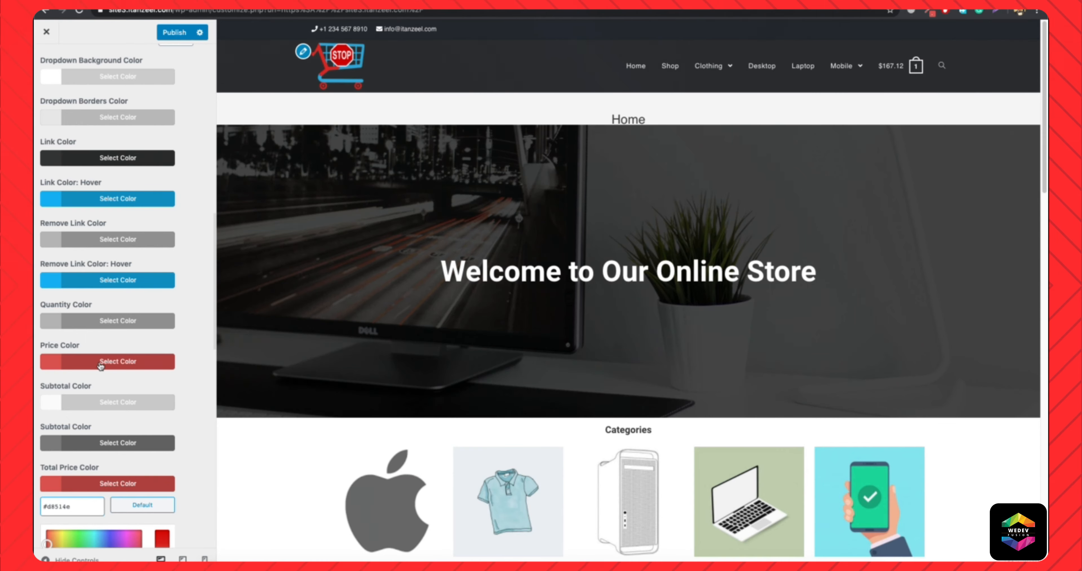
Lighten the cart dropdown's Price Color to #d8706e and its Total Price Color to #d87270.
{"action": "left_click", "coordinate": [125, 364]}
{"action": "left_click_drag", "start_coordinate": [160, 448], "coordinate": [161, 465]}
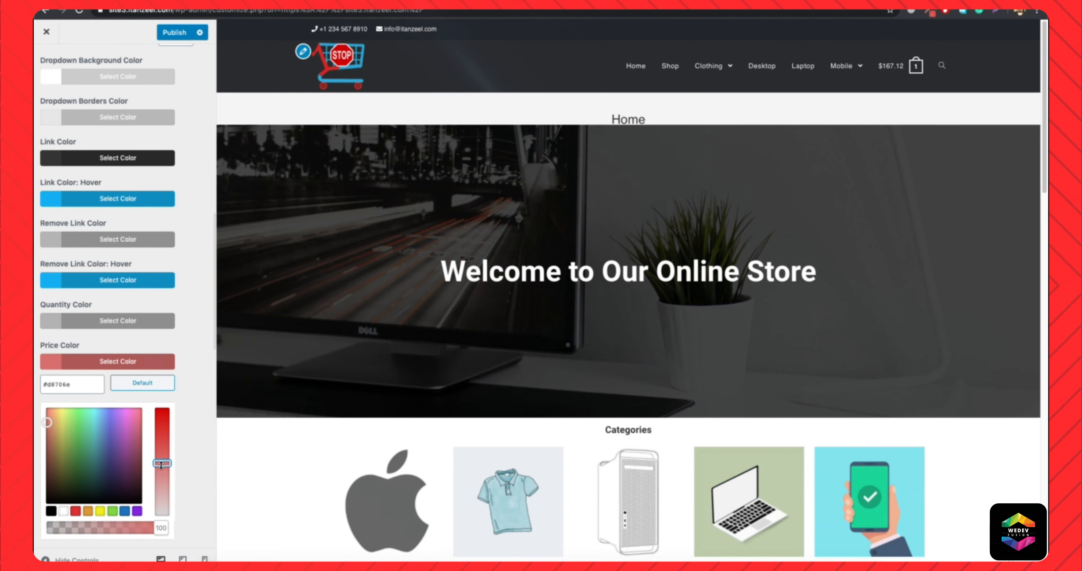
{"action": "left_click", "coordinate": [106, 361]}
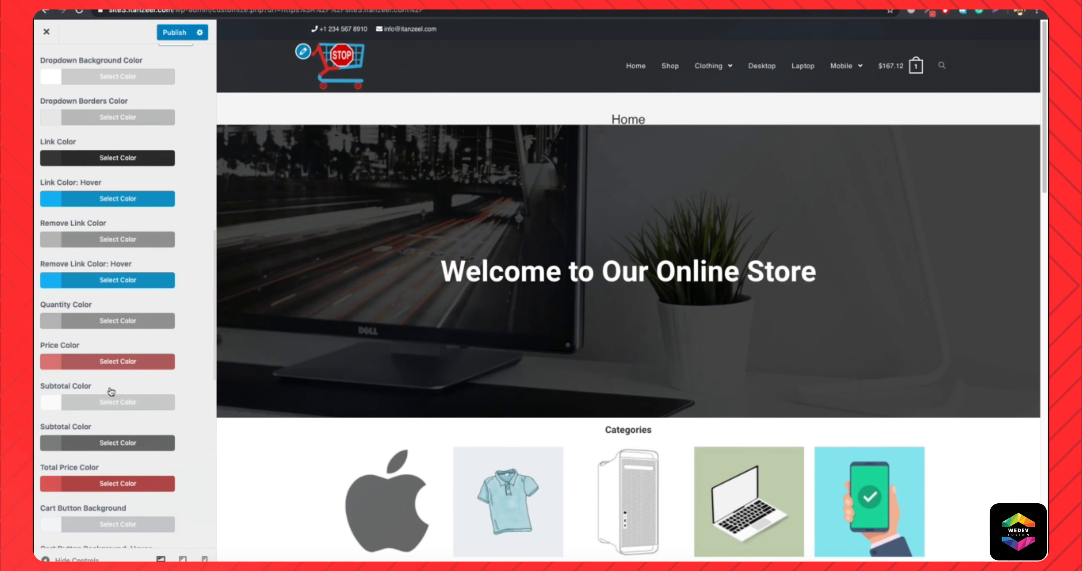
{"action": "left_click", "coordinate": [104, 489]}
{"action": "scroll", "coordinate": [152, 501], "scroll_direction": "down", "scroll_amount": 3}
{"action": "left_click_drag", "start_coordinate": [163, 466], "coordinate": [168, 485]}
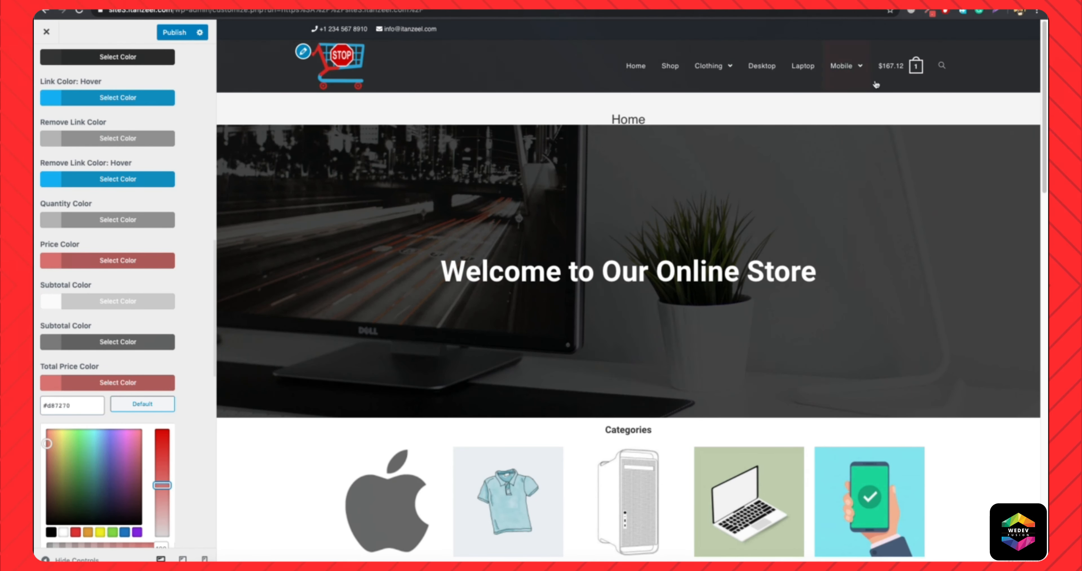
{"action": "mouse_move", "coordinate": [890, 82]}
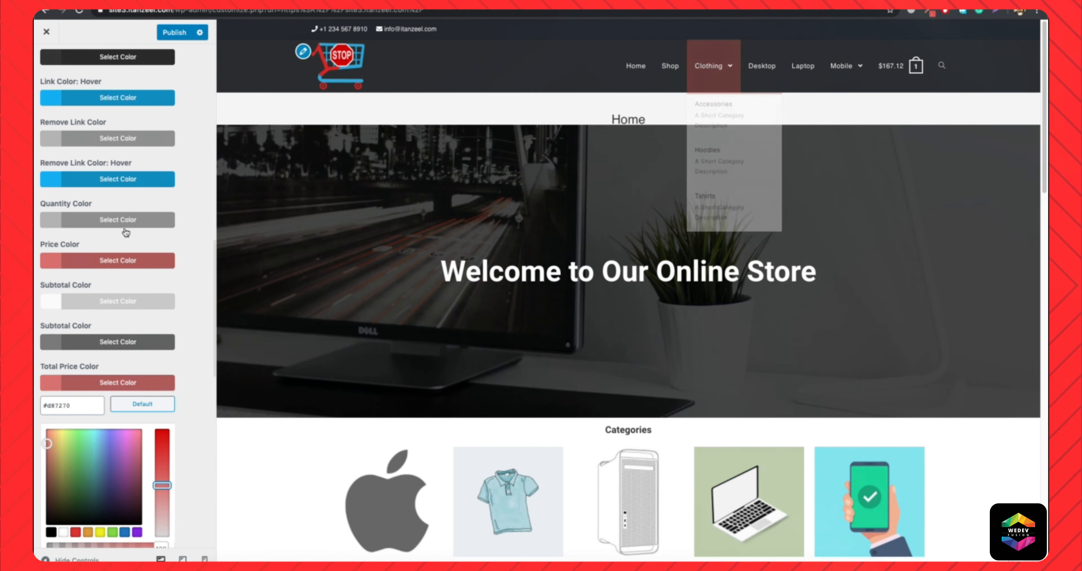
Preview the cart sidebar in the mobile view of the site and open the full cart page from it.
{"action": "scroll", "coordinate": [126, 234], "scroll_direction": "down", "scroll_amount": 5}
{"action": "scroll", "coordinate": [129, 238], "scroll_direction": "down", "scroll_amount": 1}
{"action": "scroll", "coordinate": [154, 266], "scroll_direction": "down", "scroll_amount": 7}
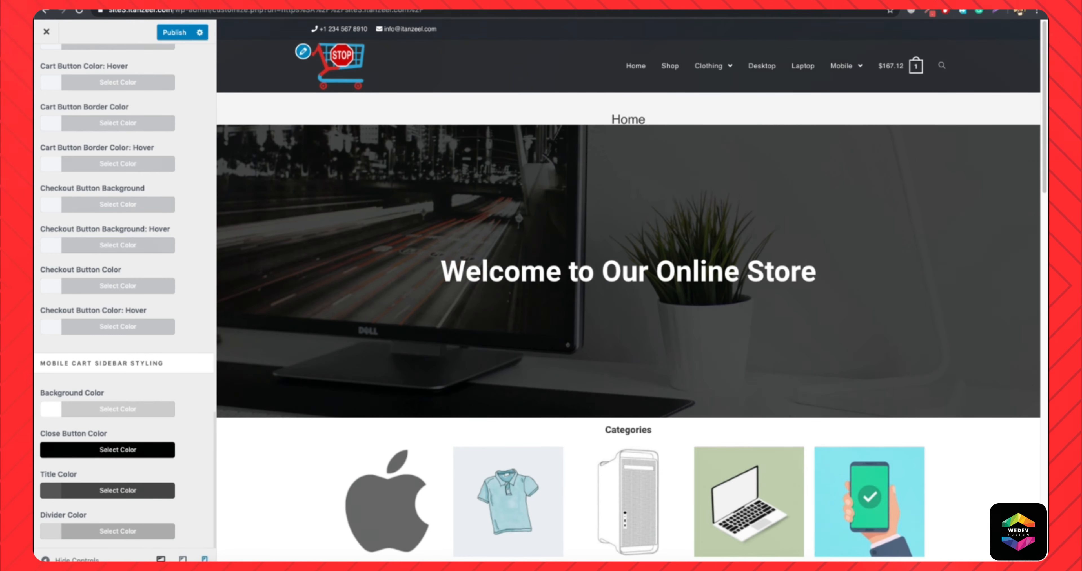
{"action": "left_click", "coordinate": [203, 559]}
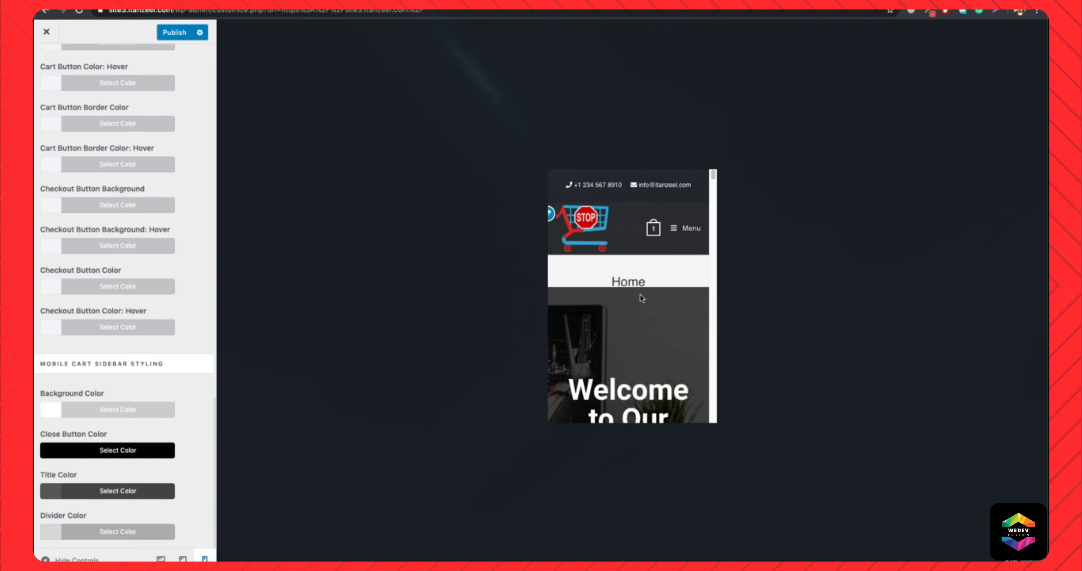
{"action": "left_click", "coordinate": [646, 232]}
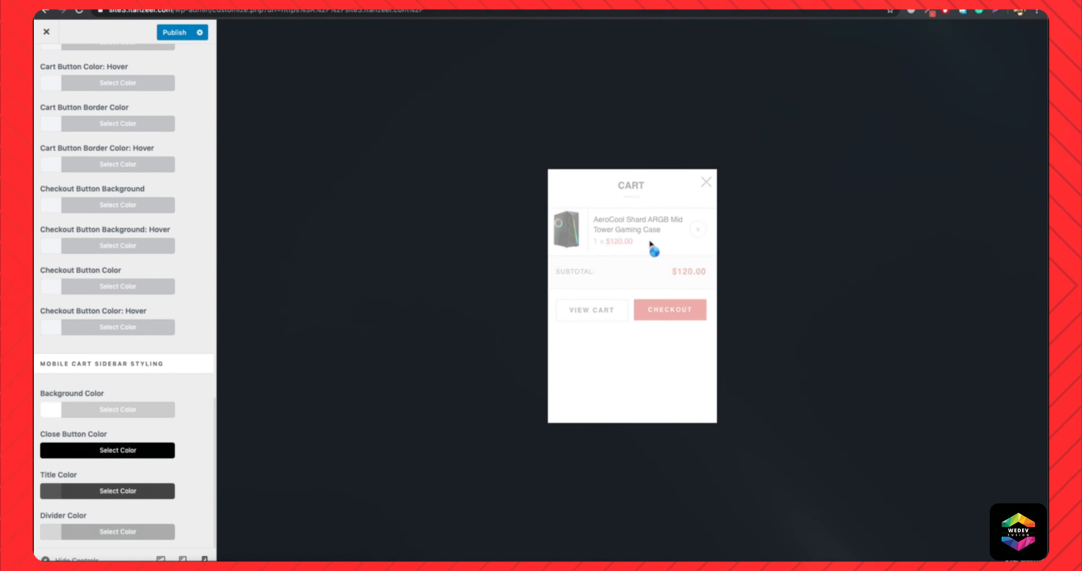
{"action": "left_click", "coordinate": [617, 312]}
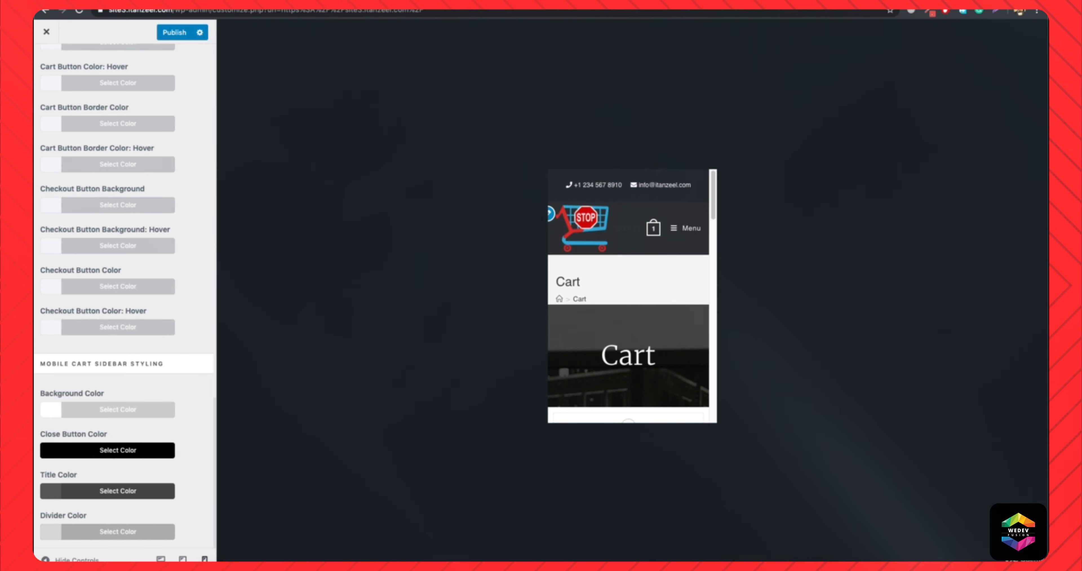
Publish the menu cart changes and check the cart on the live shop page in iPhone X device emulation.
{"action": "left_click", "coordinate": [168, 34]}
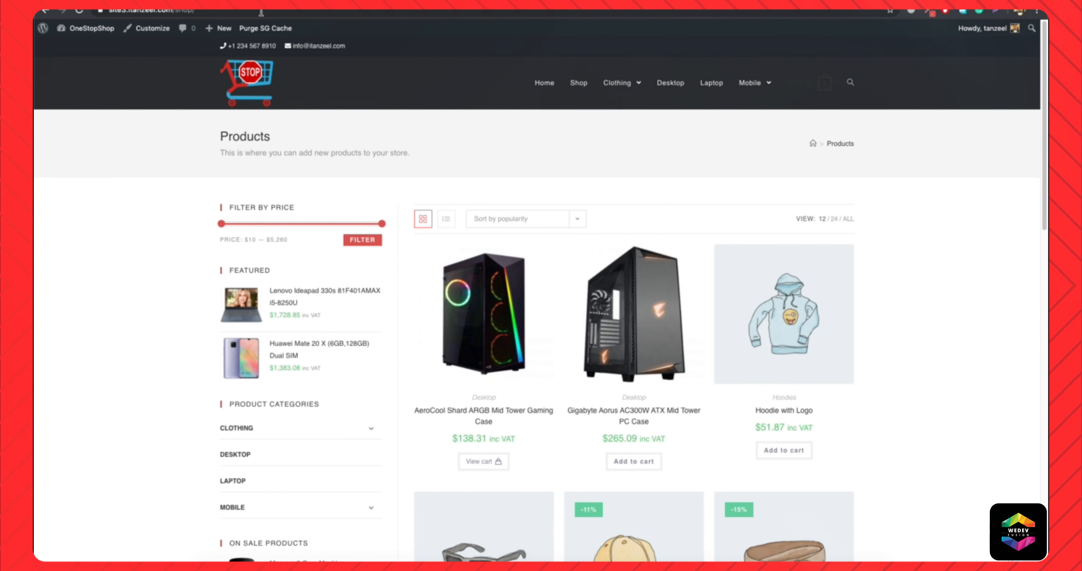
{"action": "left_click", "coordinate": [261, 12]}
{"action": "key", "text": "Return"}
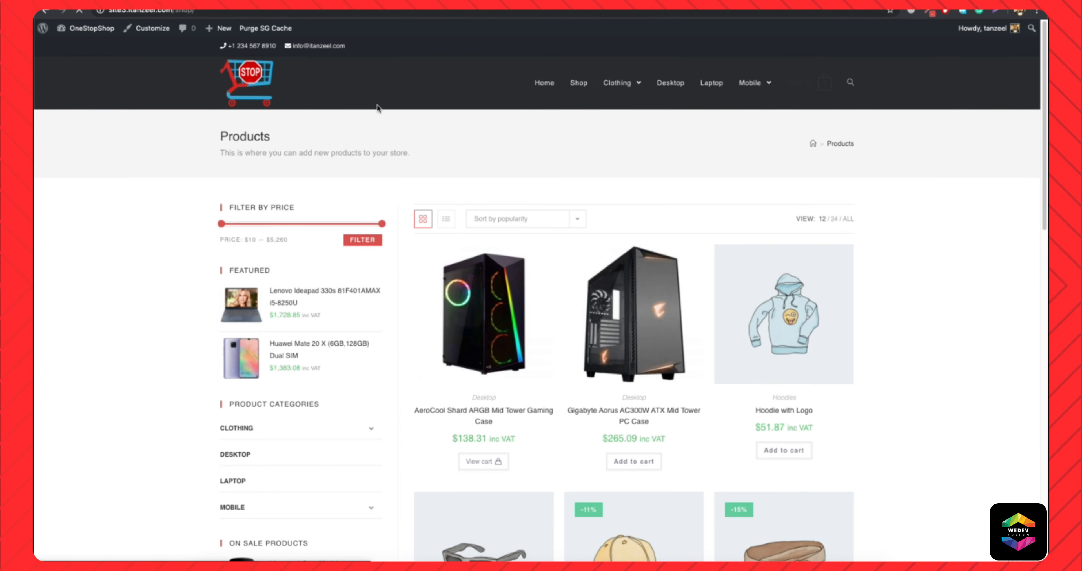
{"action": "right_click", "coordinate": [454, 106]}
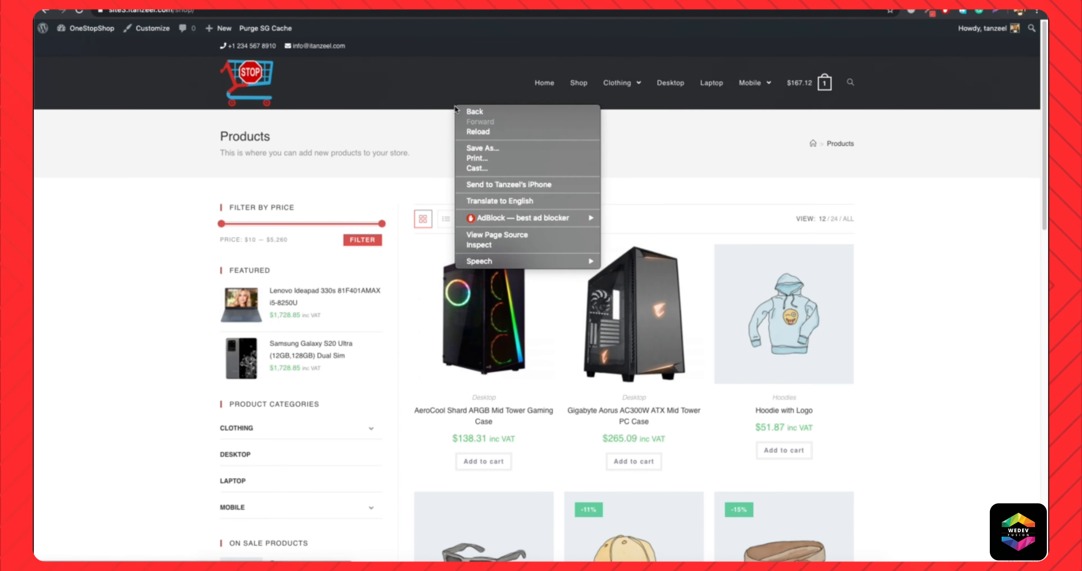
{"action": "left_click", "coordinate": [488, 245]}
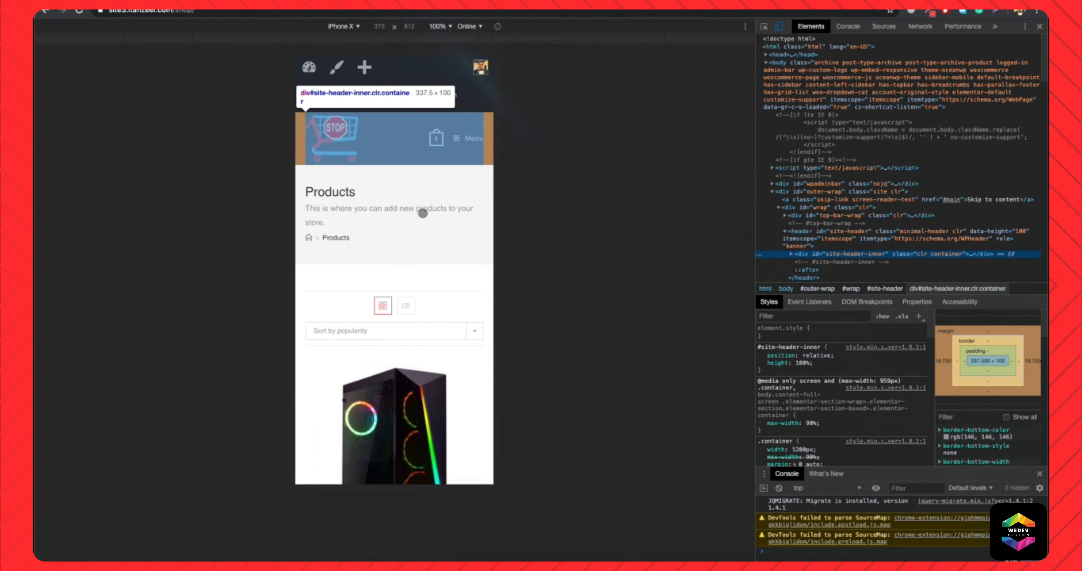
{"action": "left_click", "coordinate": [434, 138]}
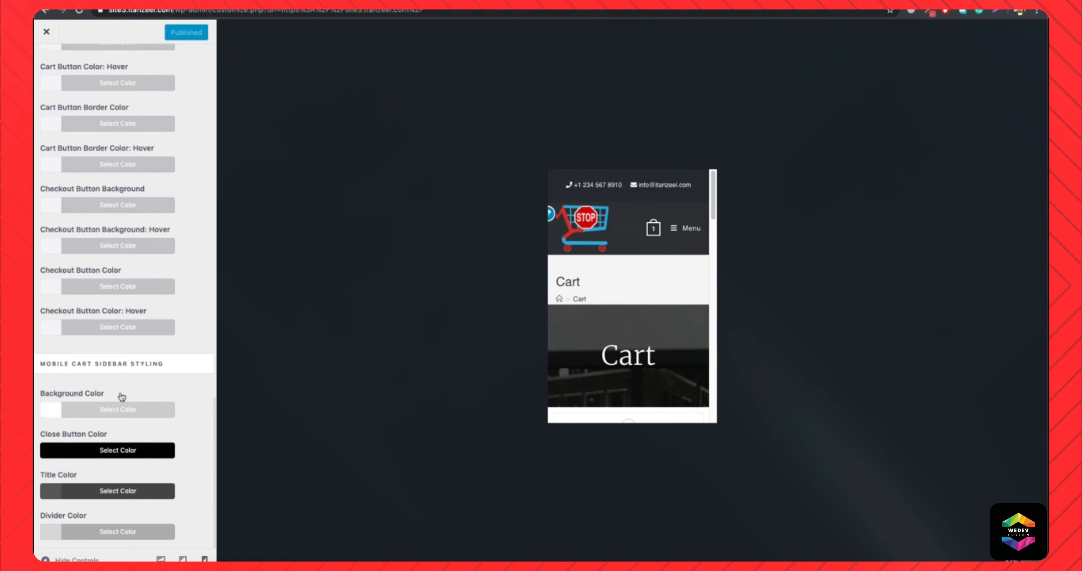
Open the WooCommerce Archives settings and show the Shop page in the desktop preview.
{"action": "scroll", "coordinate": [62, 186], "scroll_direction": "up", "scroll_amount": 5}
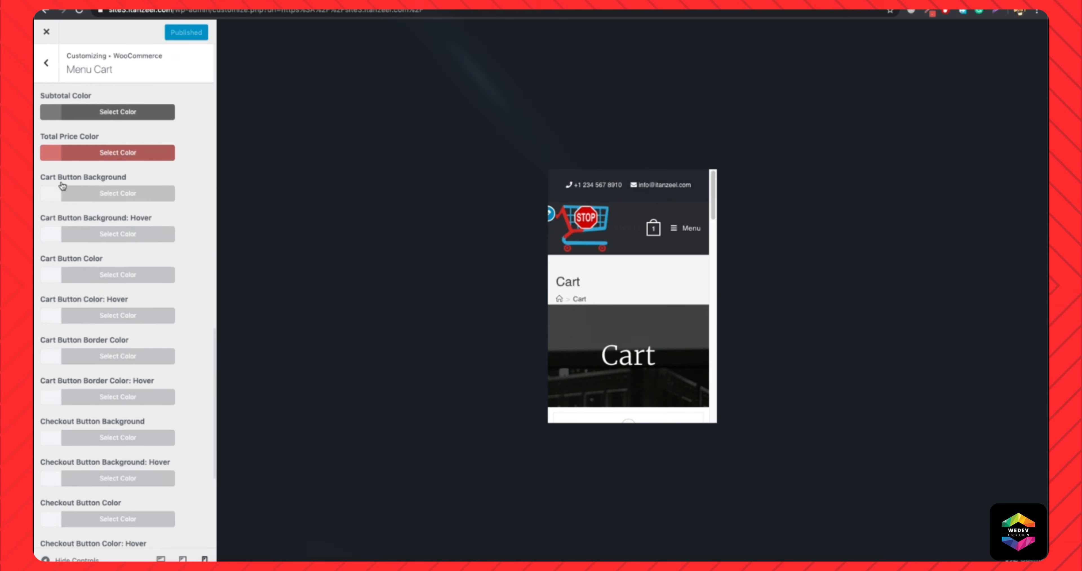
{"action": "scroll", "coordinate": [62, 186], "scroll_direction": "up", "scroll_amount": 5}
{"action": "left_click", "coordinate": [46, 63]}
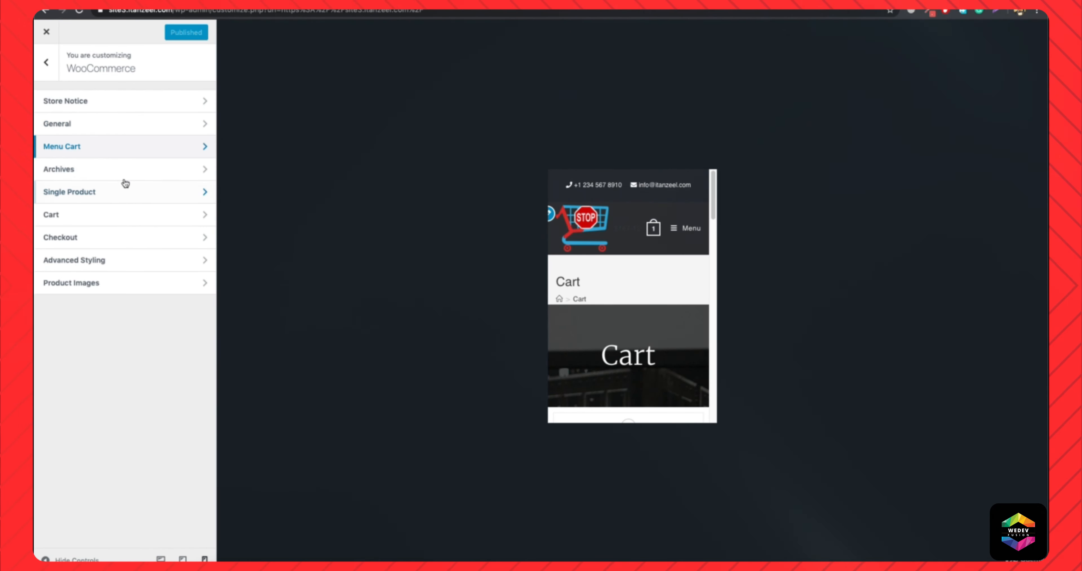
{"action": "left_click", "coordinate": [90, 173]}
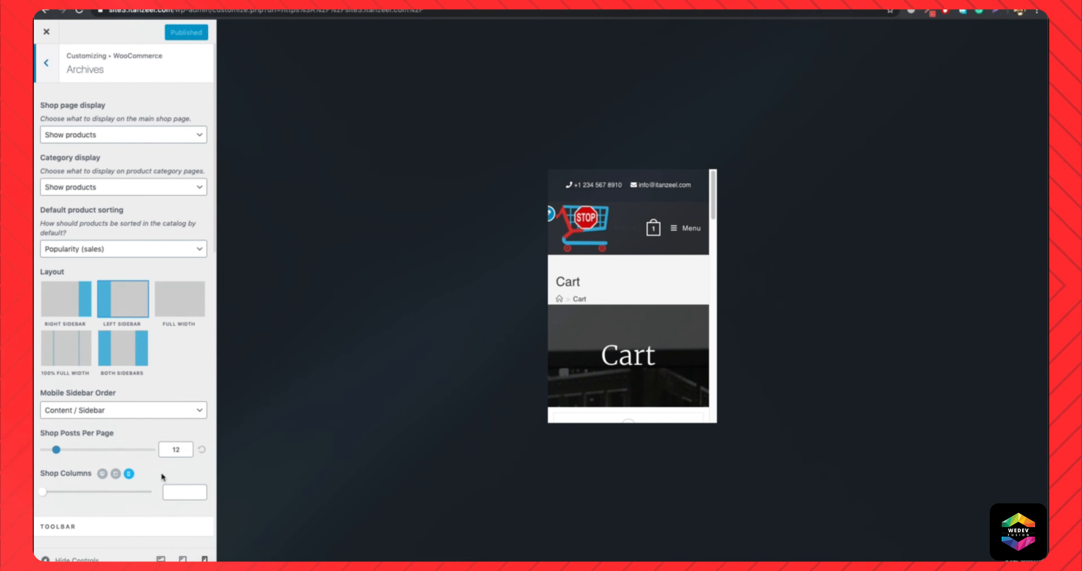
{"action": "left_click", "coordinate": [161, 559]}
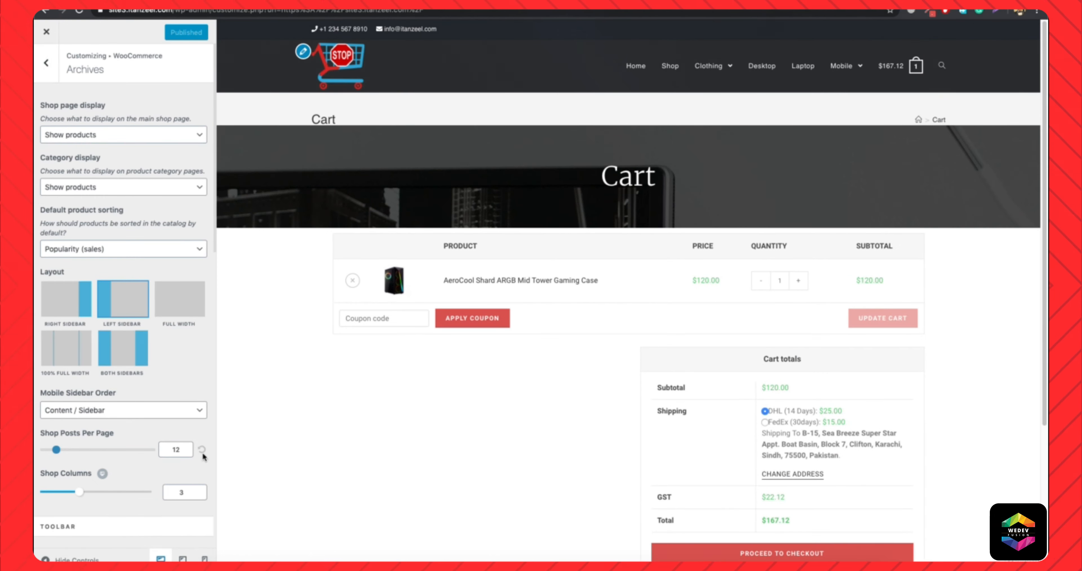
{"action": "left_click", "coordinate": [671, 66]}
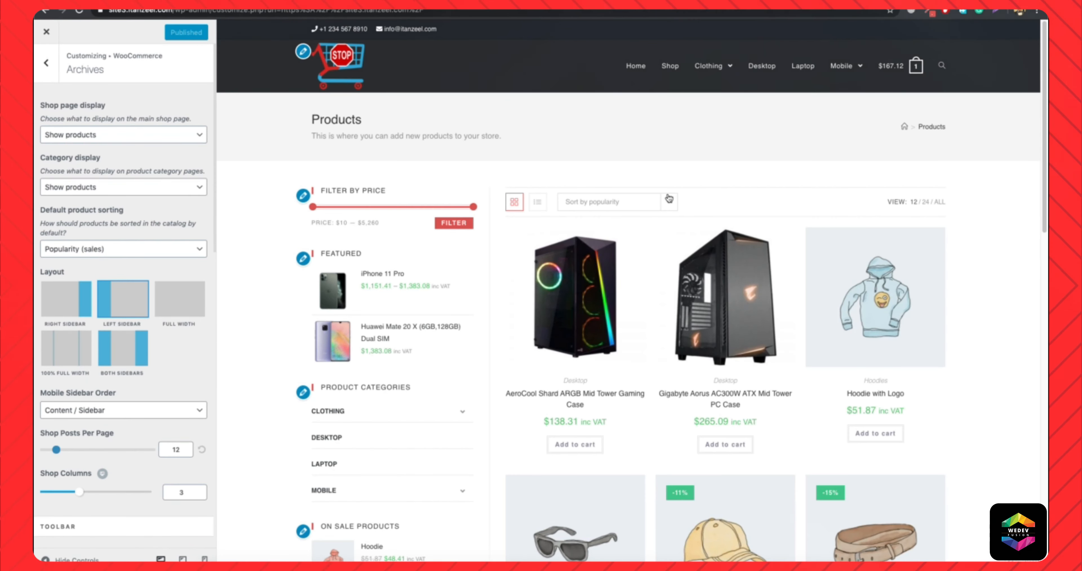
{"action": "scroll", "coordinate": [669, 199], "scroll_direction": "down", "scroll_amount": 10}
{"action": "scroll", "coordinate": [719, 256], "scroll_direction": "up", "scroll_amount": 10}
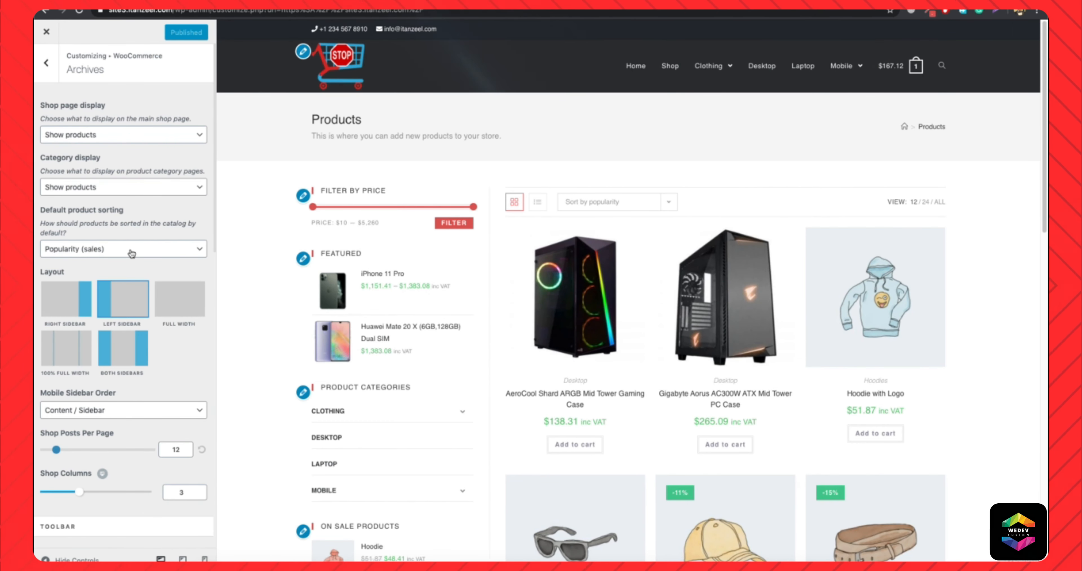
Try the Sidebar / Content mobile sidebar order in the mobile shop preview and restore Content / Sidebar.
{"action": "scroll", "coordinate": [132, 254], "scroll_direction": "down", "scroll_amount": 2}
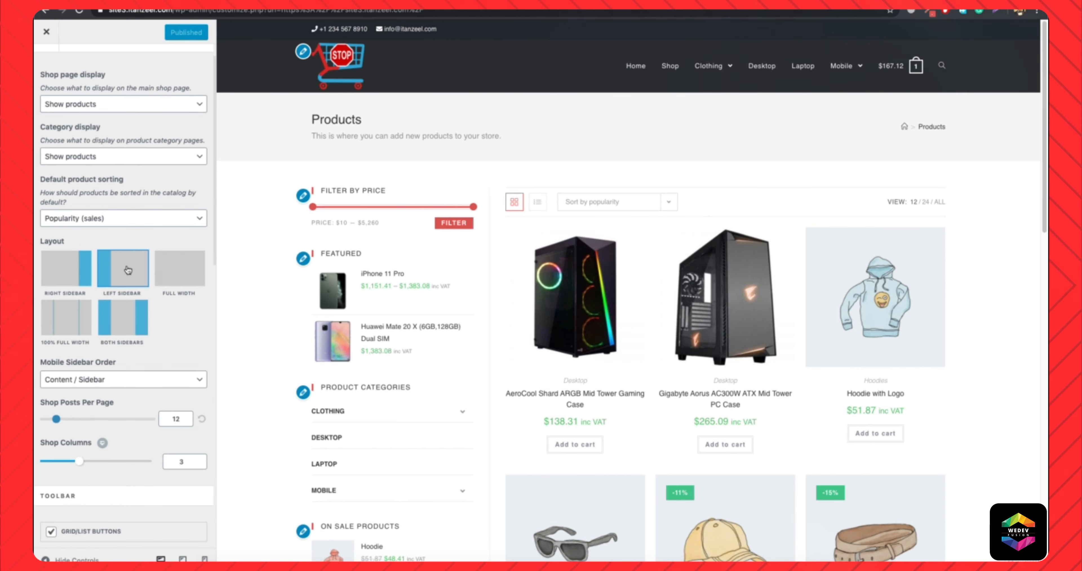
{"action": "scroll", "coordinate": [108, 381], "scroll_direction": "down", "scroll_amount": 1}
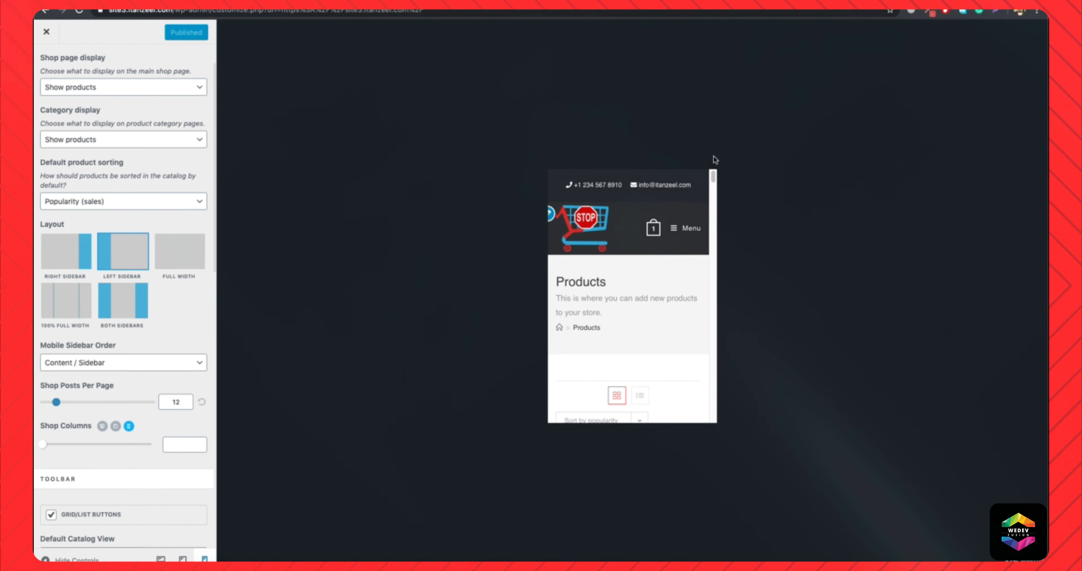
{"action": "scroll", "coordinate": [618, 273], "scroll_direction": "down", "scroll_amount": 5}
{"action": "scroll", "coordinate": [618, 273], "scroll_direction": "down", "scroll_amount": 10}
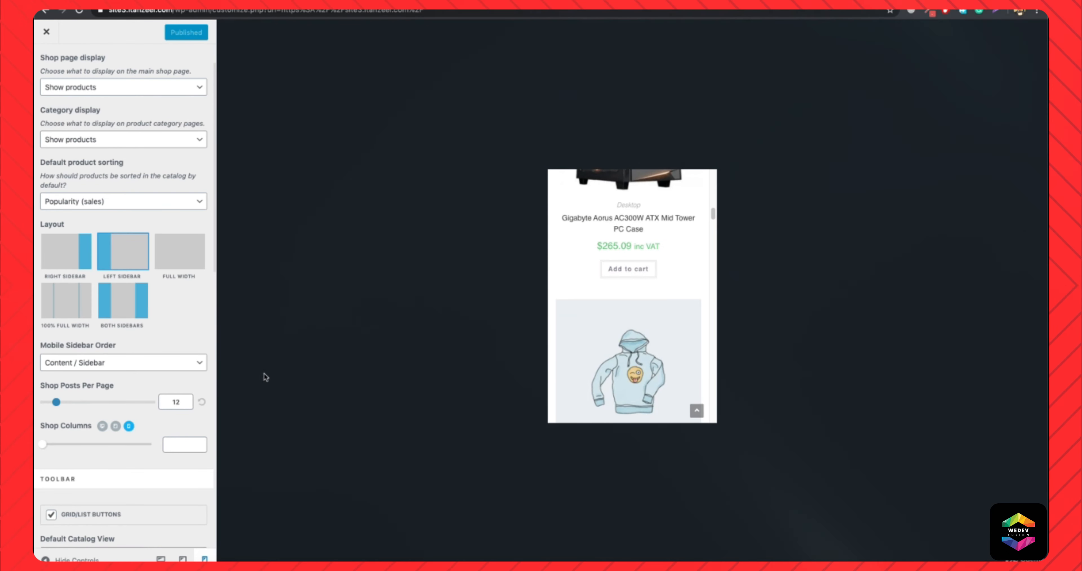
{"action": "left_click", "coordinate": [127, 368]}
{"action": "left_click", "coordinate": [105, 373]}
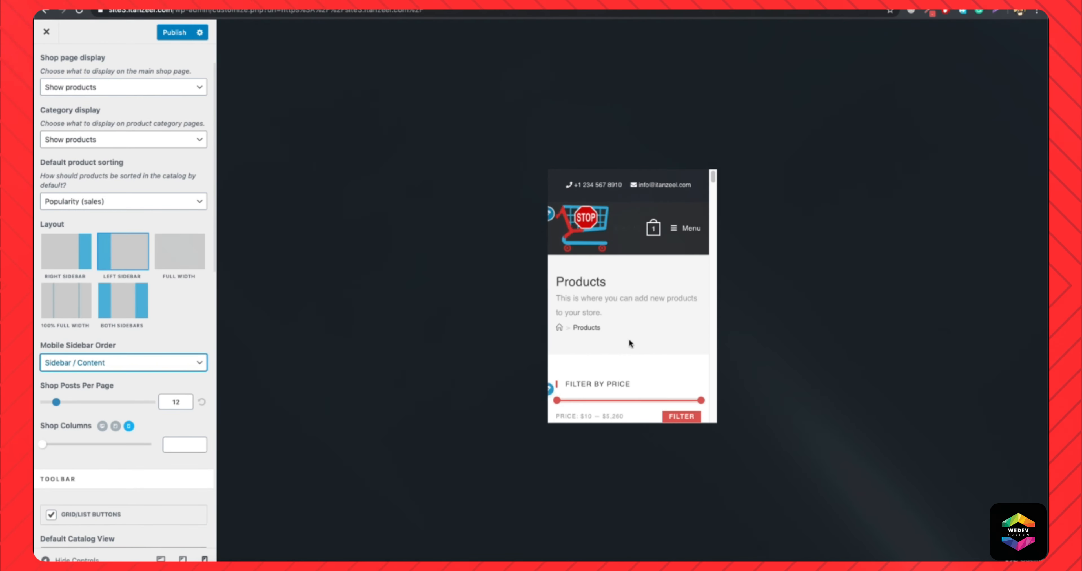
{"action": "scroll", "coordinate": [626, 342], "scroll_direction": "down", "scroll_amount": 6}
{"action": "left_click", "coordinate": [88, 361]}
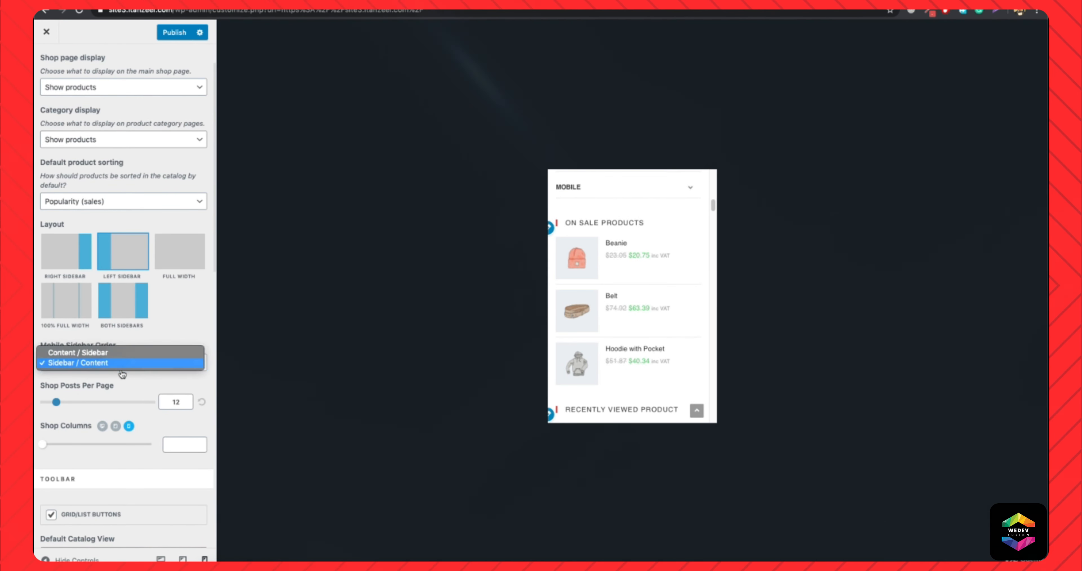
{"action": "left_click", "coordinate": [88, 353]}
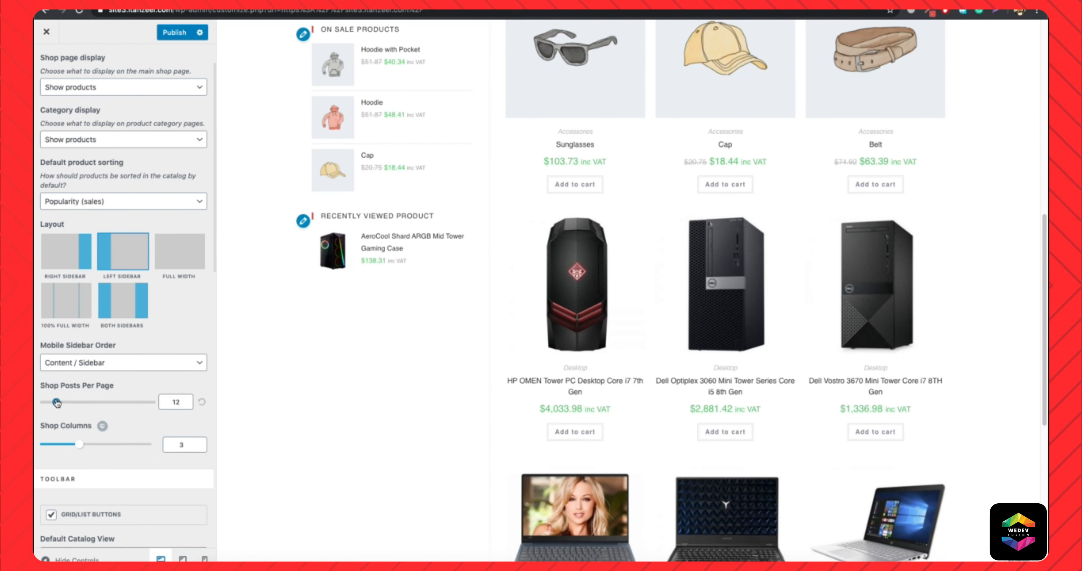
Set the desktop Shop Columns to 4 and review the product grid in the preview.
{"action": "scroll", "coordinate": [426, 373], "scroll_direction": "down", "scroll_amount": 9}
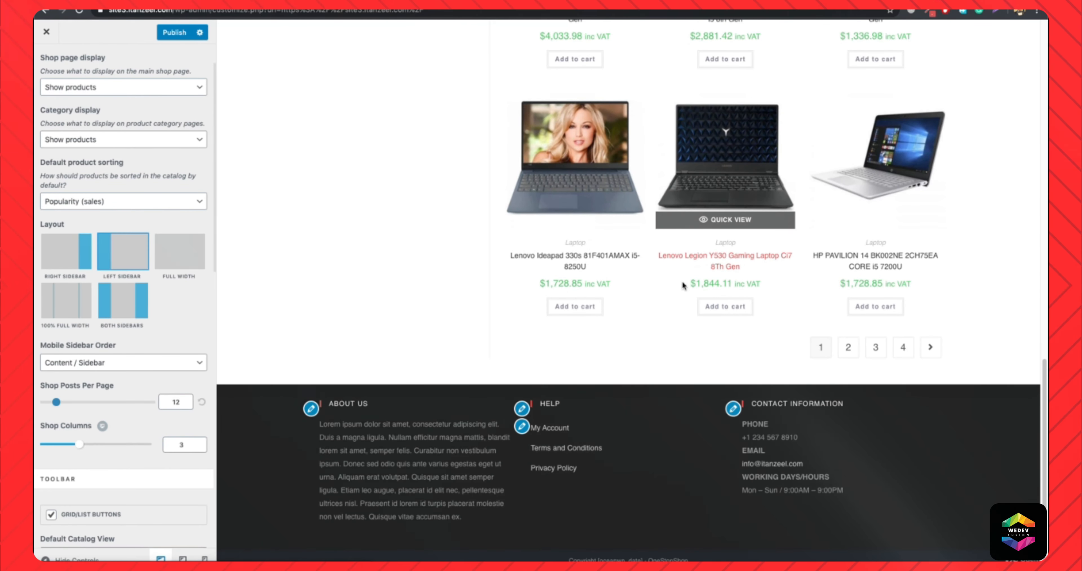
{"action": "scroll", "coordinate": [756, 256], "scroll_direction": "up", "scroll_amount": 10}
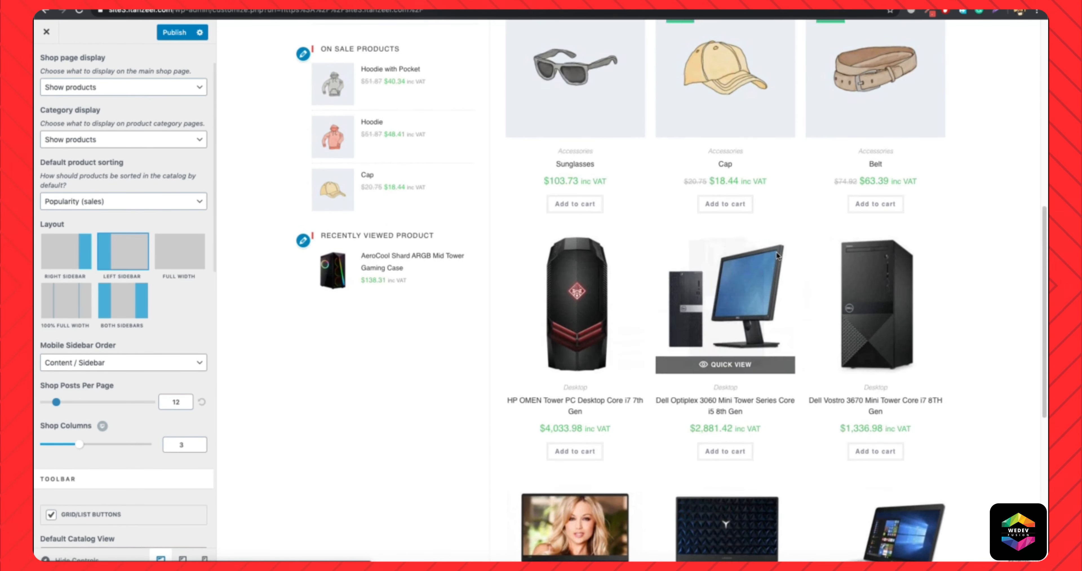
{"action": "scroll", "coordinate": [776, 255], "scroll_direction": "up", "scroll_amount": 2}
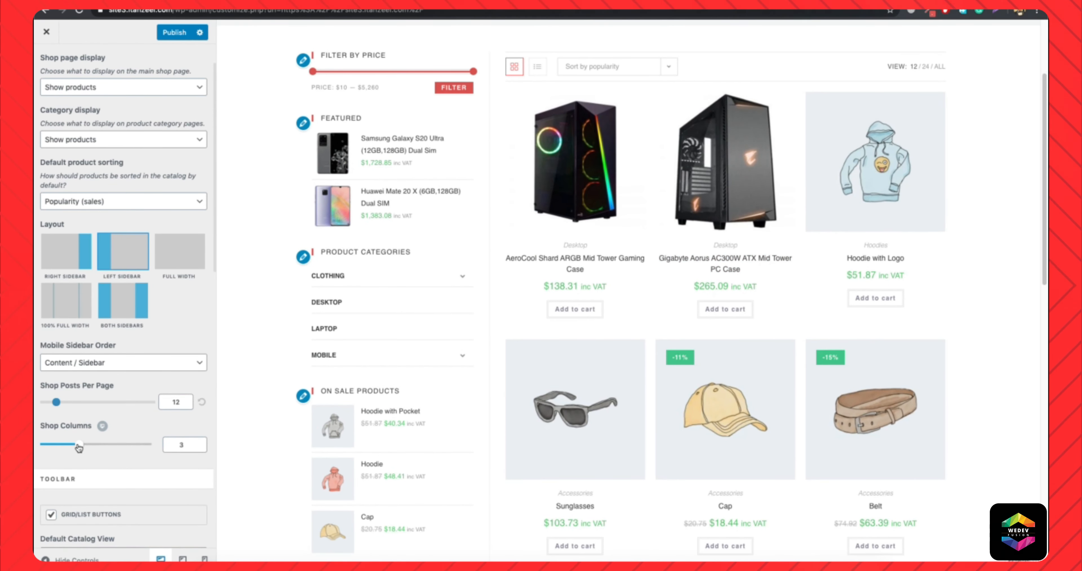
{"action": "left_click_drag", "start_coordinate": [81, 447], "coordinate": [92, 447]}
{"action": "scroll", "coordinate": [338, 370], "scroll_direction": "up", "scroll_amount": 3}
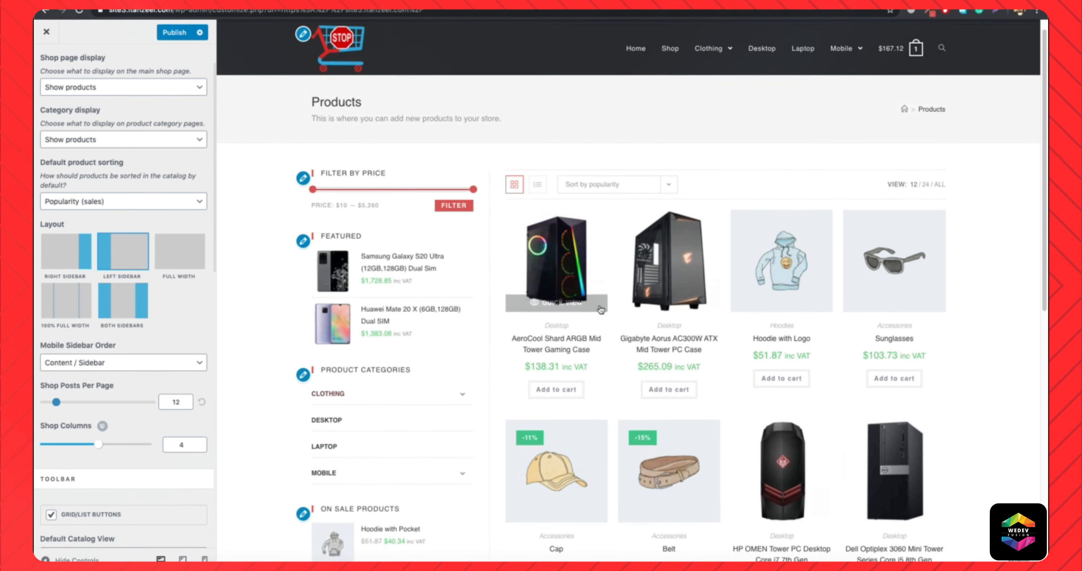
{"action": "scroll", "coordinate": [941, 270], "scroll_direction": "down", "scroll_amount": 10}
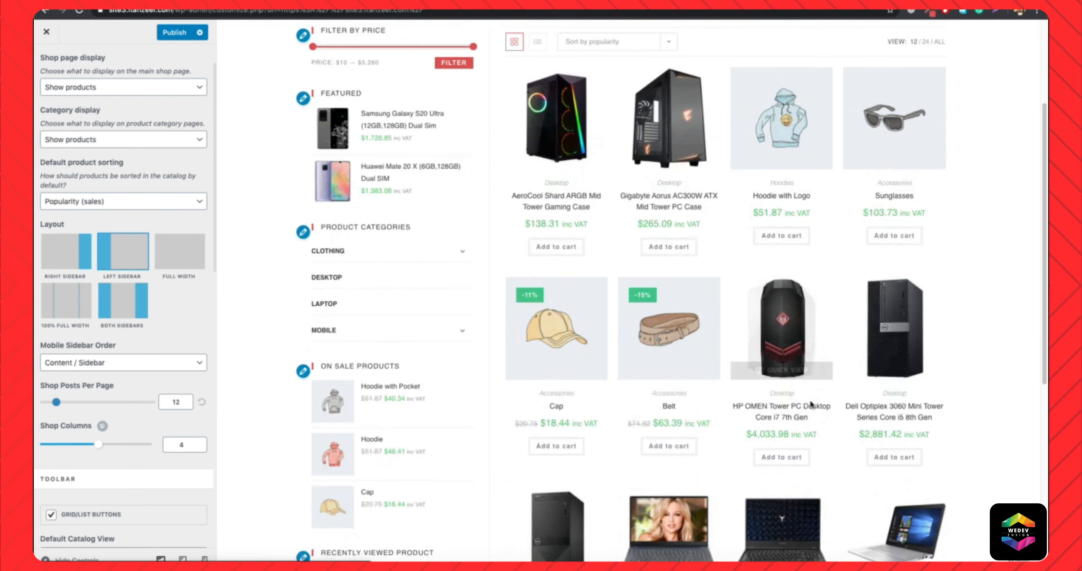
{"action": "scroll", "coordinate": [164, 318], "scroll_direction": "down", "scroll_amount": 3}
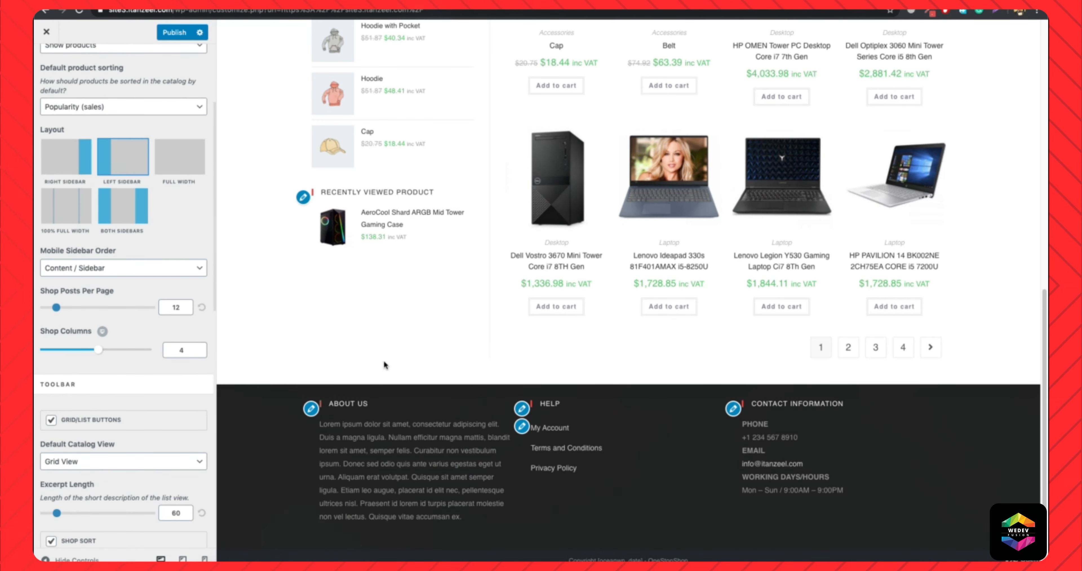
{"action": "scroll", "coordinate": [386, 359], "scroll_direction": "up", "scroll_amount": 12}
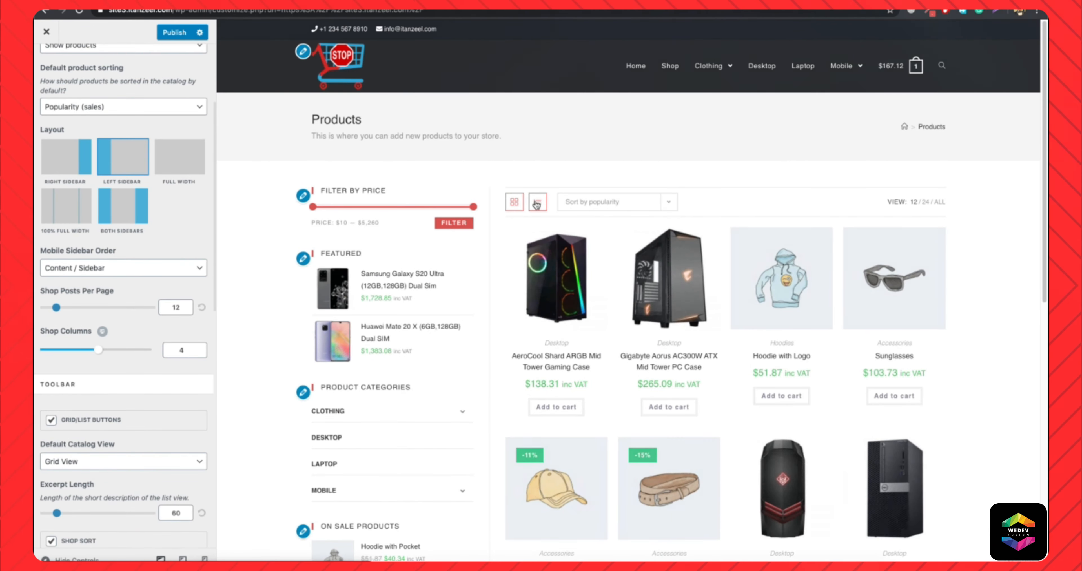
Compare the list view of the products in the shop preview with the grid view.
{"action": "left_click", "coordinate": [537, 203]}
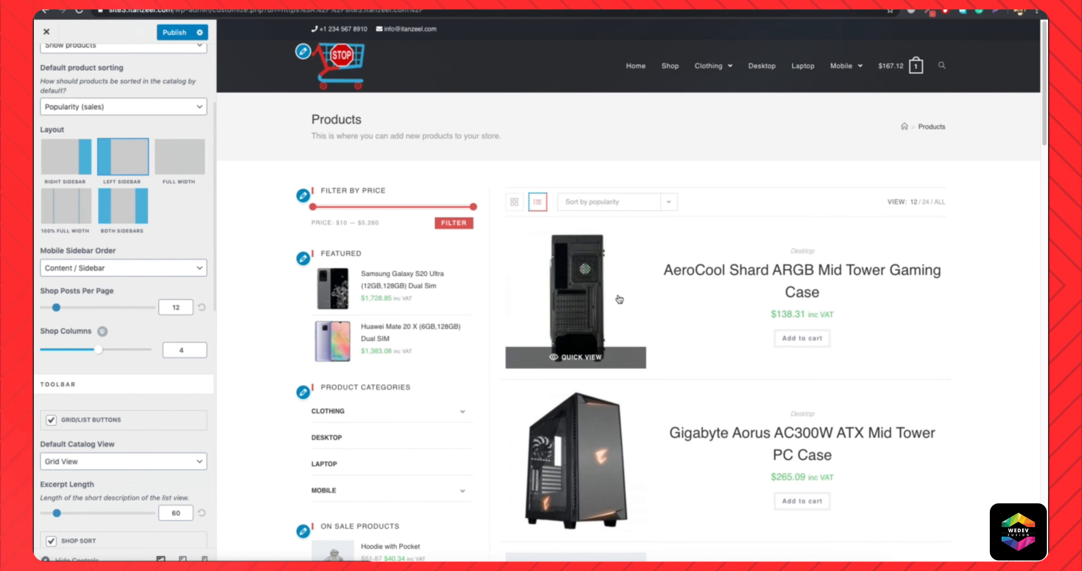
{"action": "left_click", "coordinate": [514, 202]}
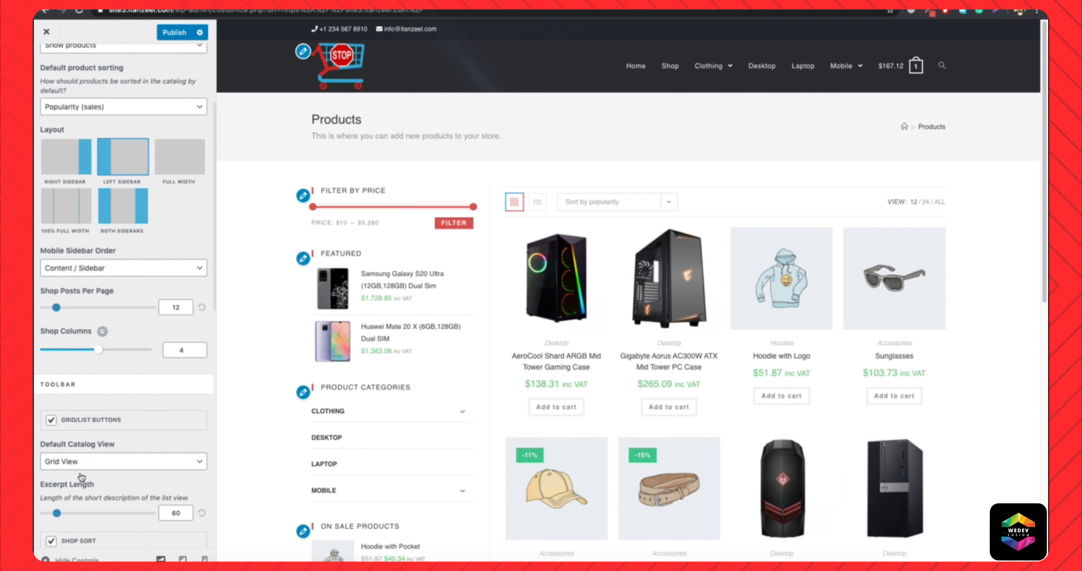
Enable the Display Filter Button option for off-canvas filtering in the Archives settings.
{"action": "scroll", "coordinate": [128, 443], "scroll_direction": "down", "scroll_amount": 5}
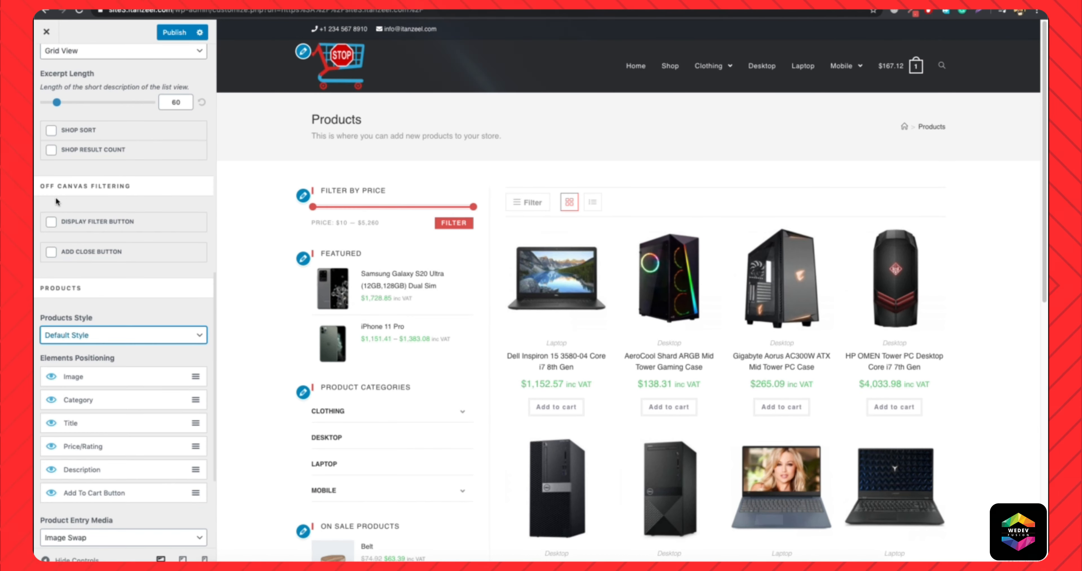
{"action": "scroll", "coordinate": [44, 298], "scroll_direction": "up", "scroll_amount": 2}
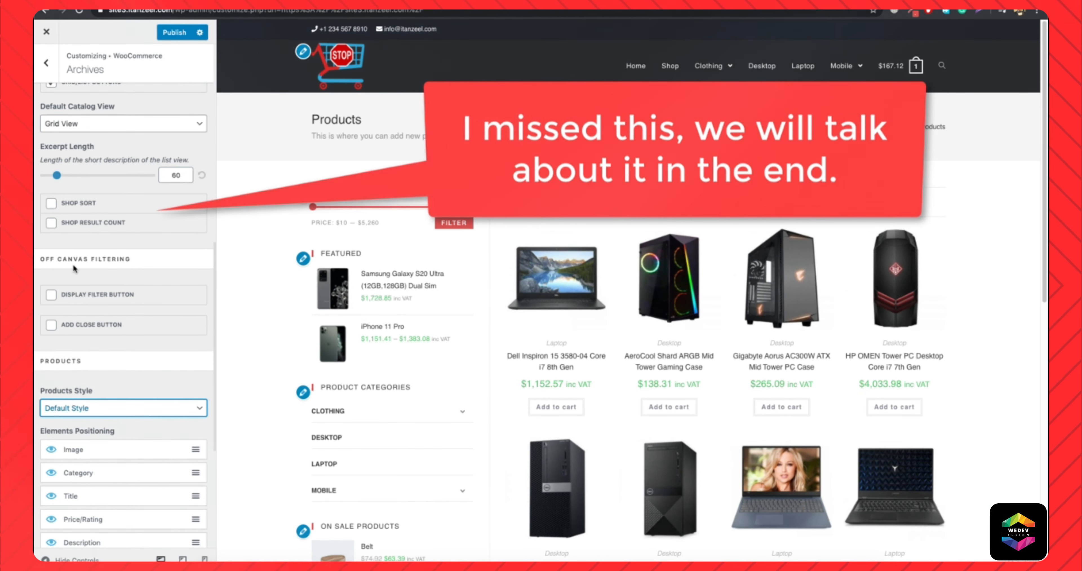
{"action": "left_click", "coordinate": [51, 297]}
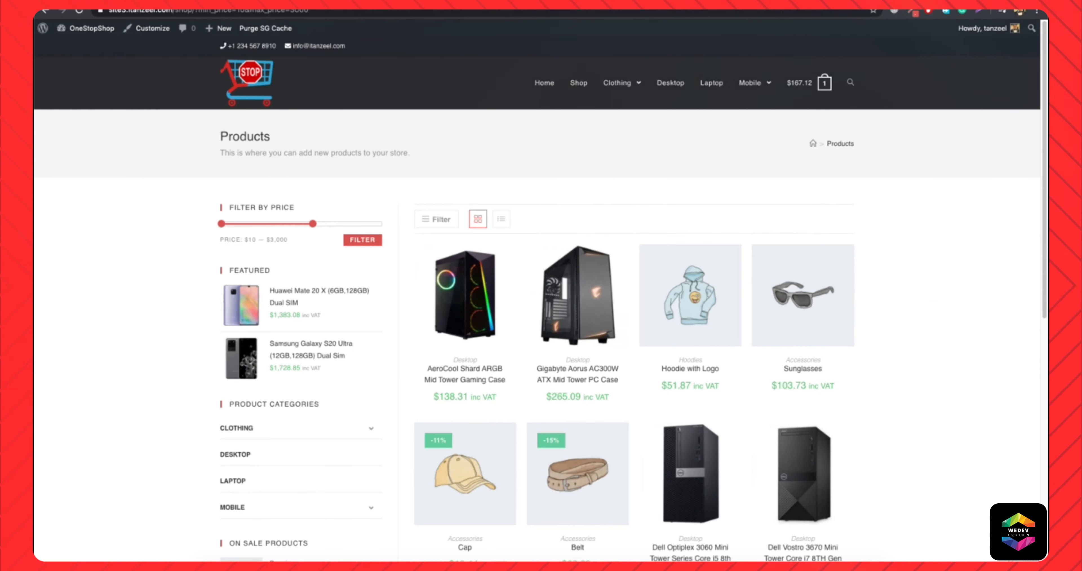
Open the site's Widgets page and add the Filter Products by Price widget to the Off-Canvas Filters area.
{"action": "mouse_move", "coordinate": [78, 32]}
{"action": "left_click", "coordinate": [72, 75]}
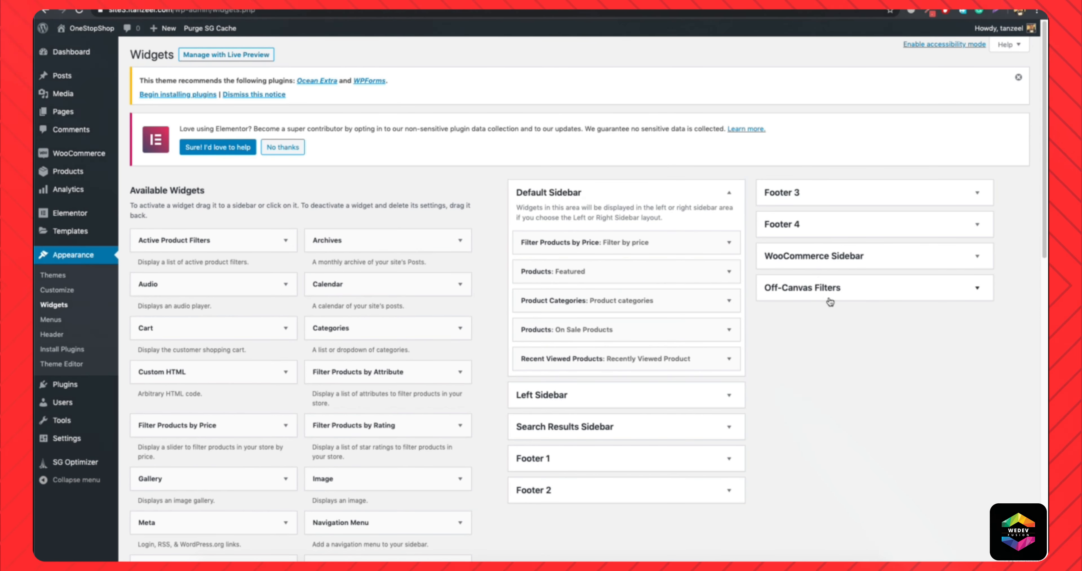
{"action": "left_click", "coordinate": [830, 296]}
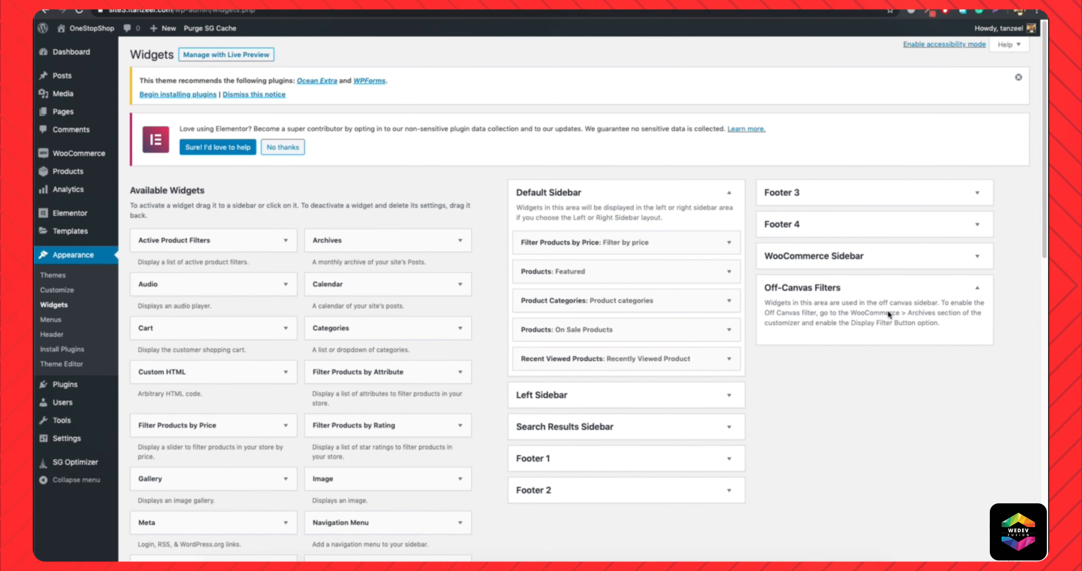
{"action": "scroll", "coordinate": [304, 398], "scroll_direction": "down", "scroll_amount": 3}
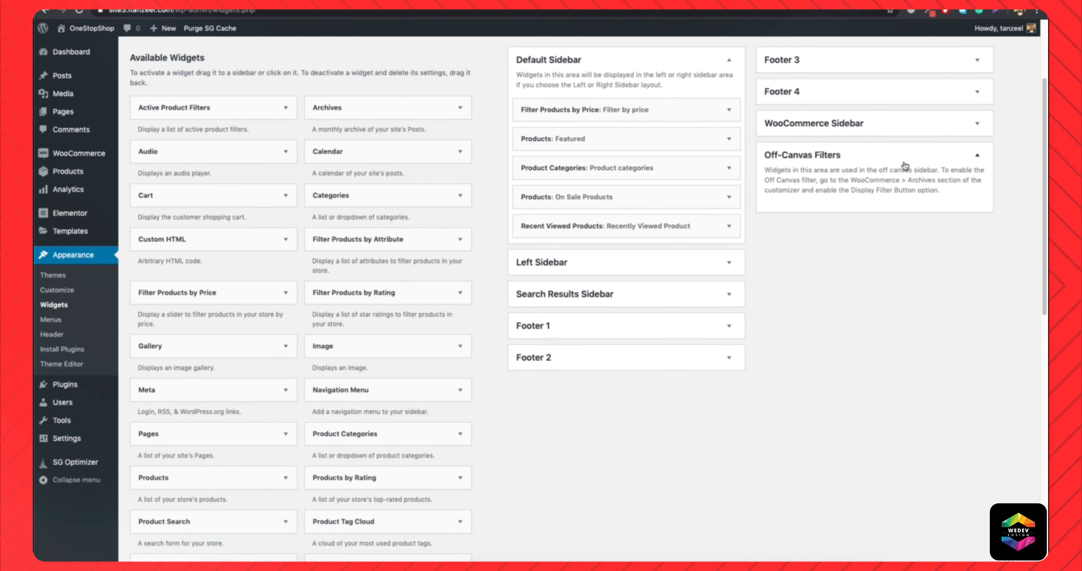
{"action": "left_click", "coordinate": [256, 292]}
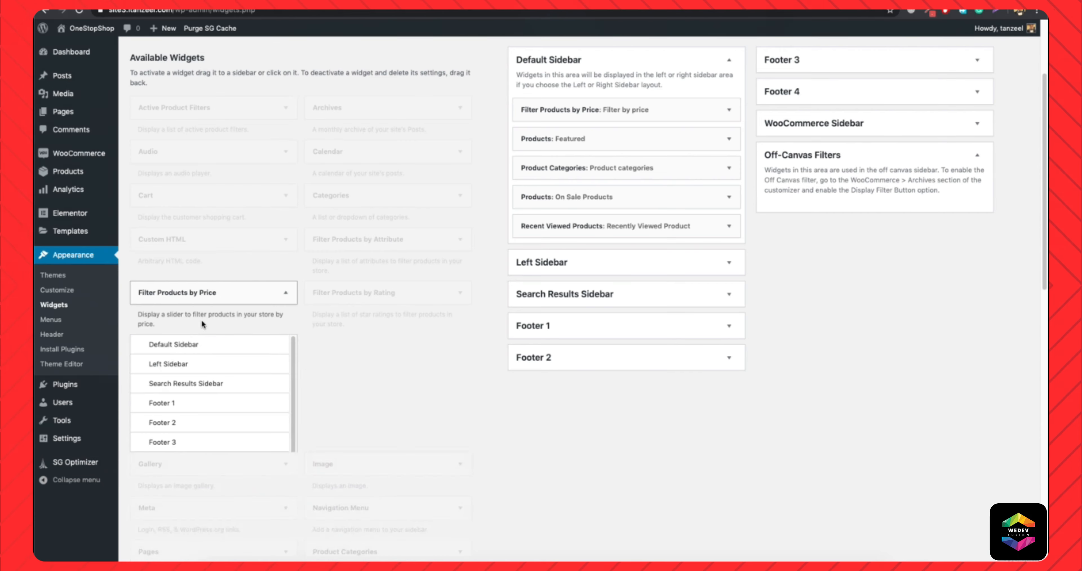
{"action": "scroll", "coordinate": [208, 387], "scroll_direction": "down", "scroll_amount": 1}
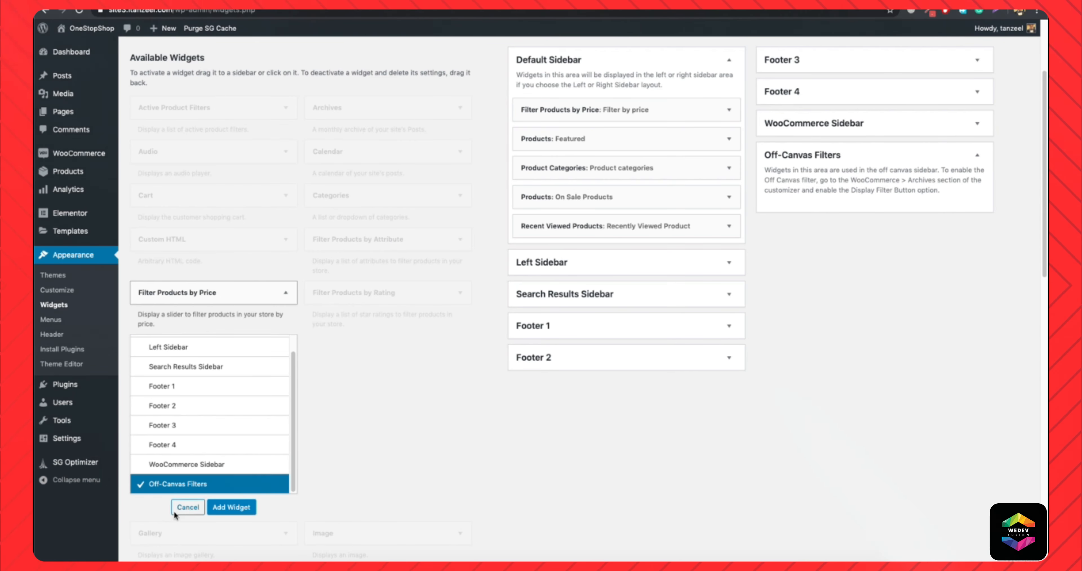
{"action": "left_click", "coordinate": [228, 507]}
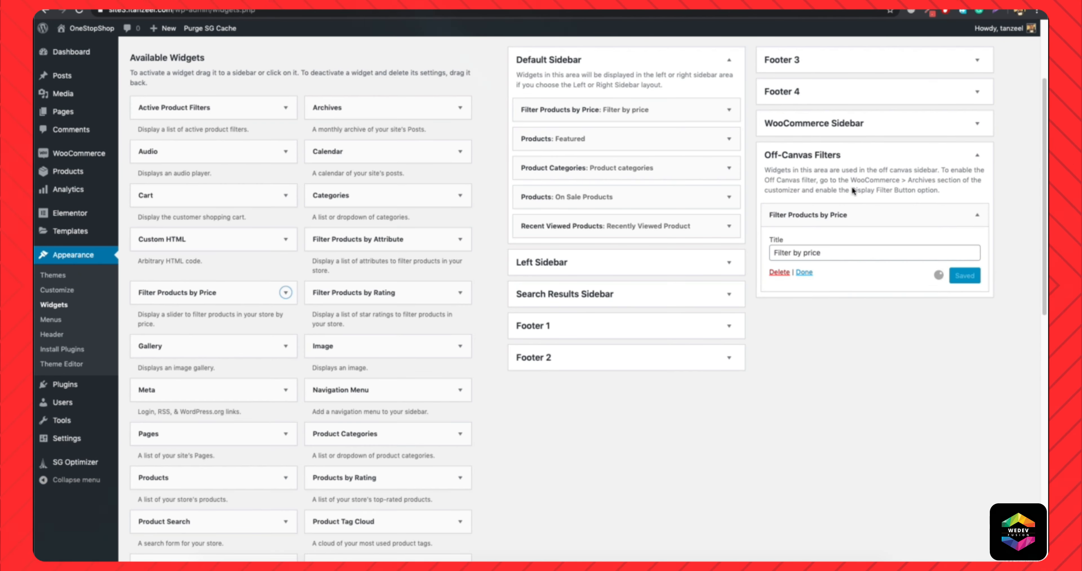
Add the Product Categories widget to the Off-Canvas Filters area.
{"action": "scroll", "coordinate": [379, 244], "scroll_direction": "down", "scroll_amount": 3}
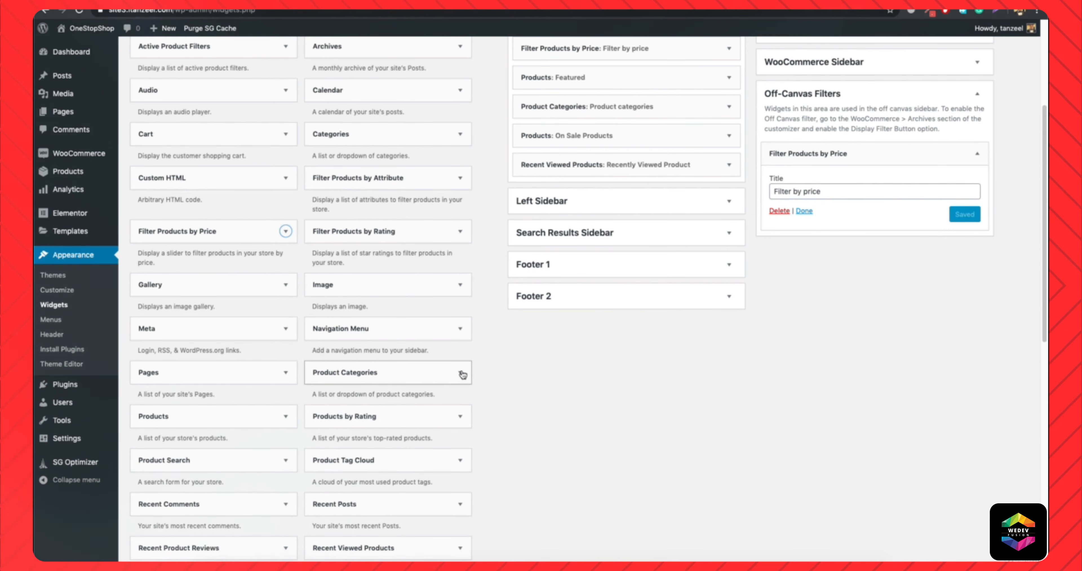
{"action": "left_click", "coordinate": [460, 373]}
{"action": "scroll", "coordinate": [332, 413], "scroll_direction": "down", "scroll_amount": 5}
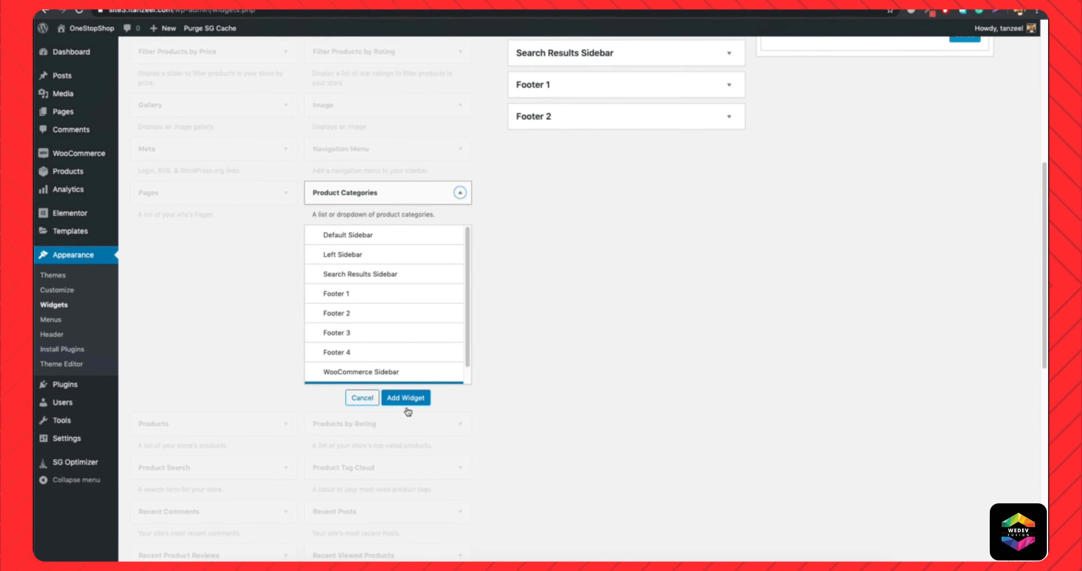
{"action": "left_click", "coordinate": [406, 398]}
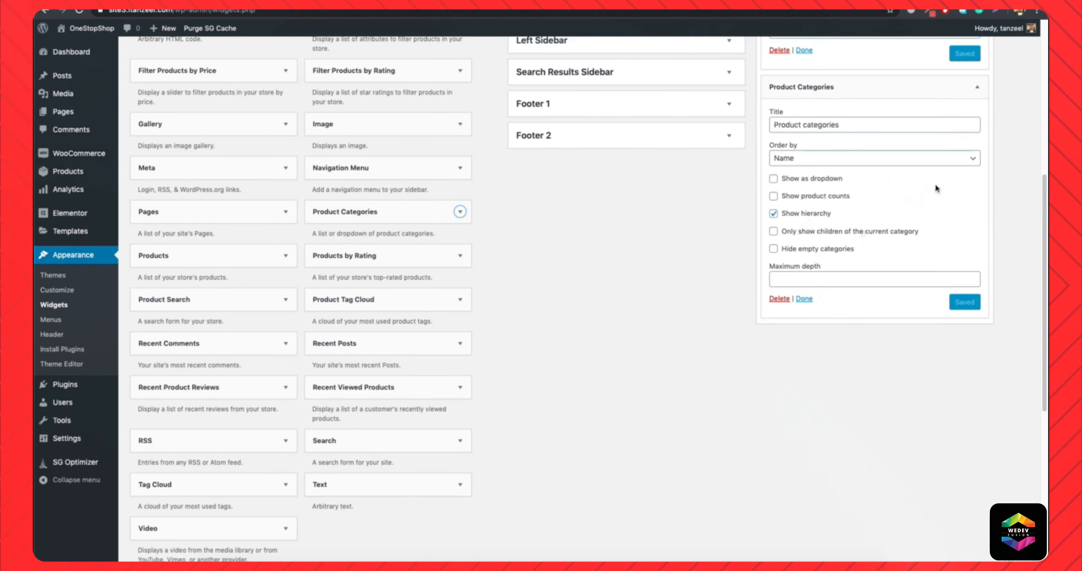
Add the Active Product Filters widget to the Off-Canvas Filters area and place it above the other widgets.
{"action": "scroll", "coordinate": [821, 179], "scroll_direction": "up", "scroll_amount": 3}
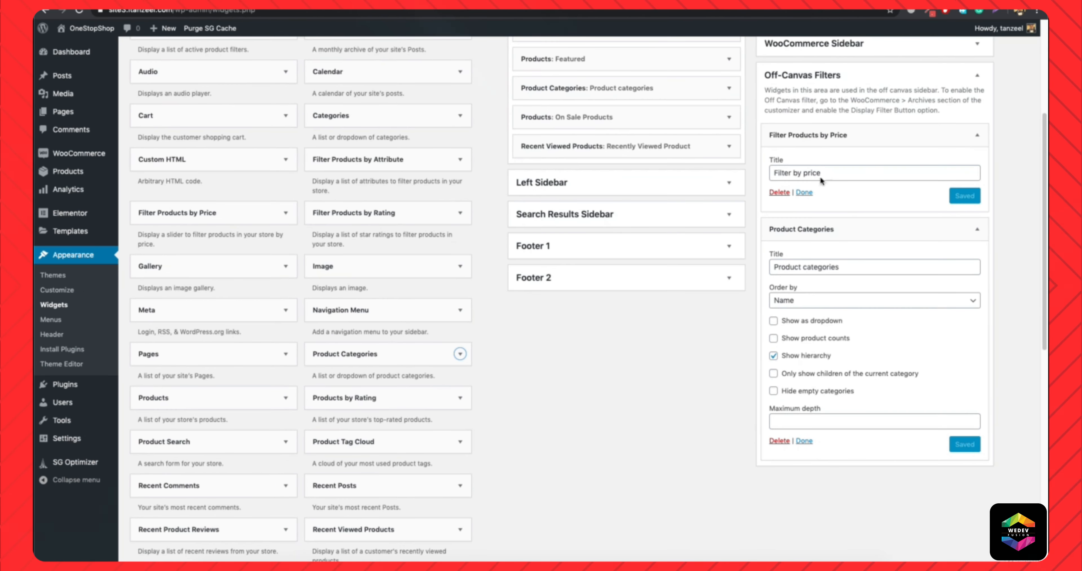
{"action": "scroll", "coordinate": [285, 305], "scroll_direction": "up", "scroll_amount": 2}
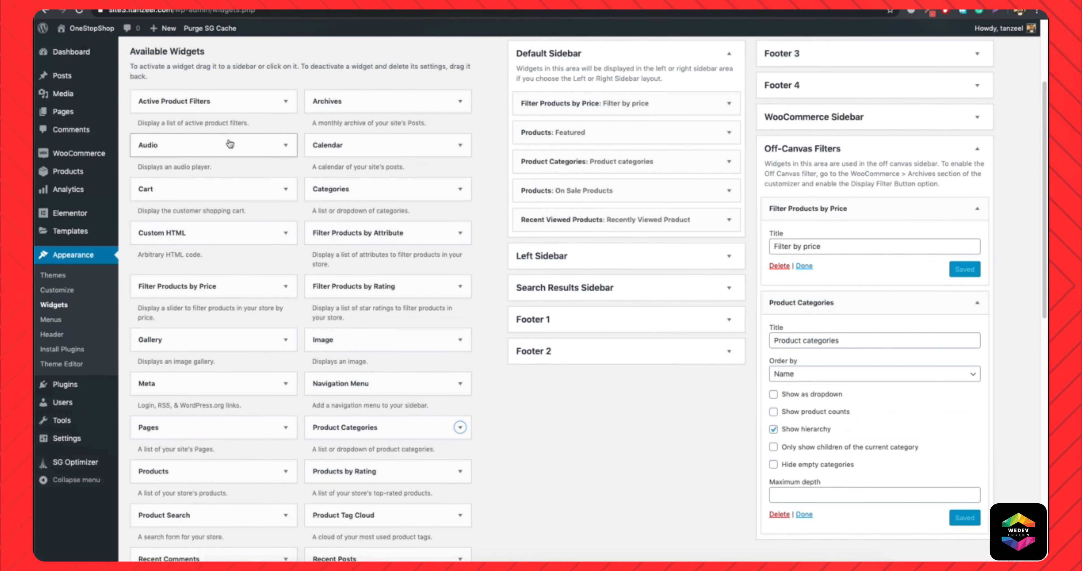
{"action": "left_click", "coordinate": [285, 102]}
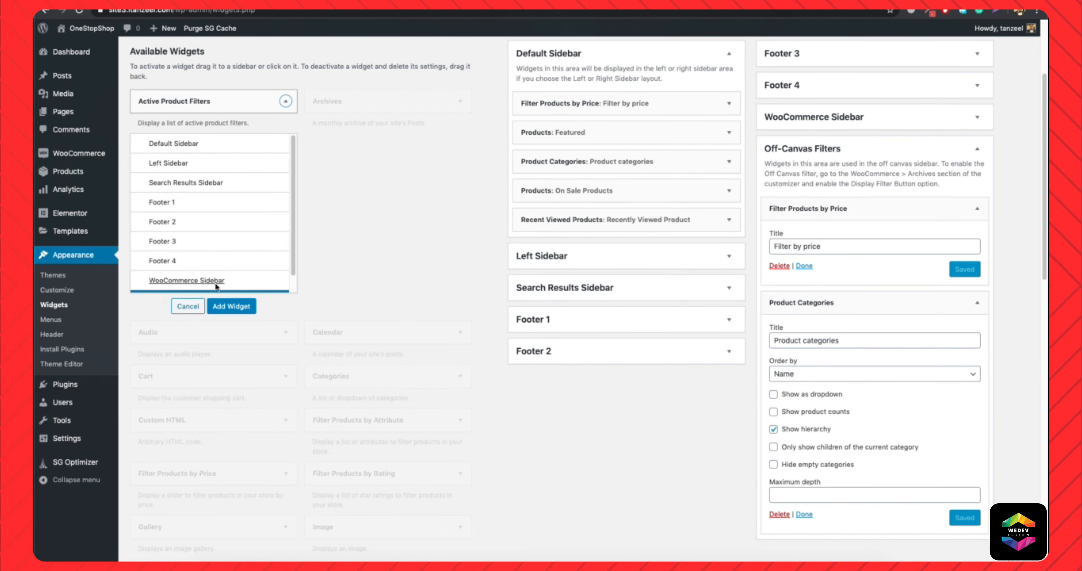
{"action": "left_click", "coordinate": [231, 306]}
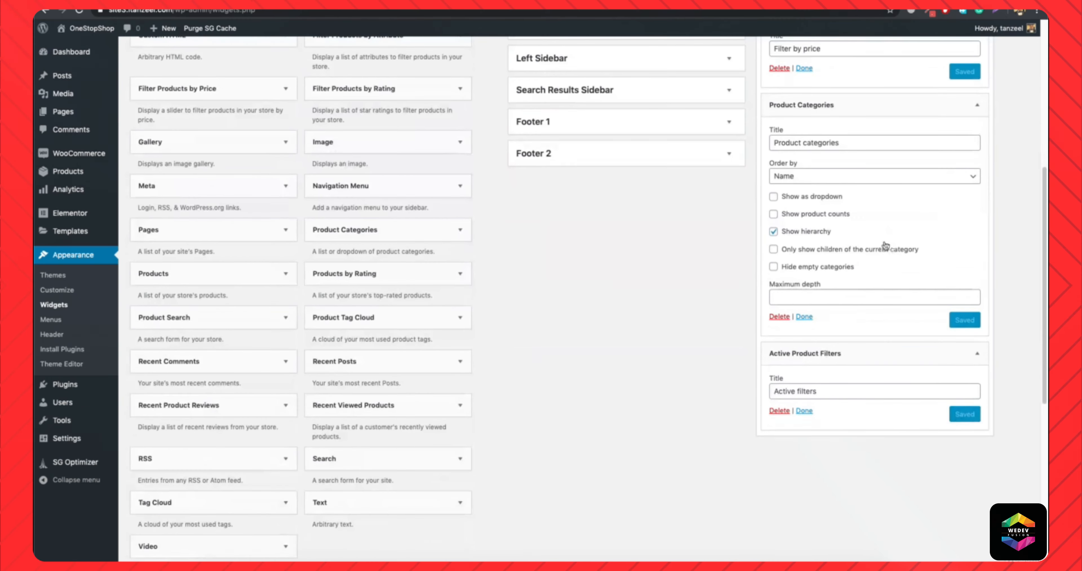
{"action": "left_click_drag", "start_coordinate": [840, 353], "coordinate": [842, 102]}
Reload the live shop page without filters and apply a maximum price of $3,240 in the off-canvas filter panel.
{"action": "left_click", "coordinate": [96, 29]}
{"action": "left_click", "coordinate": [362, 11]}
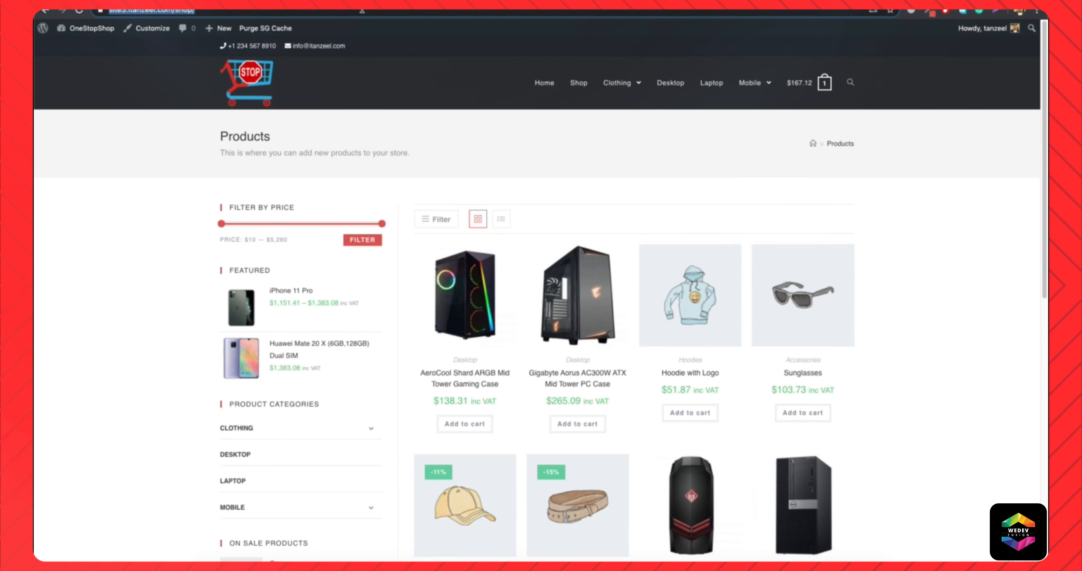
{"action": "key", "text": "Return"}
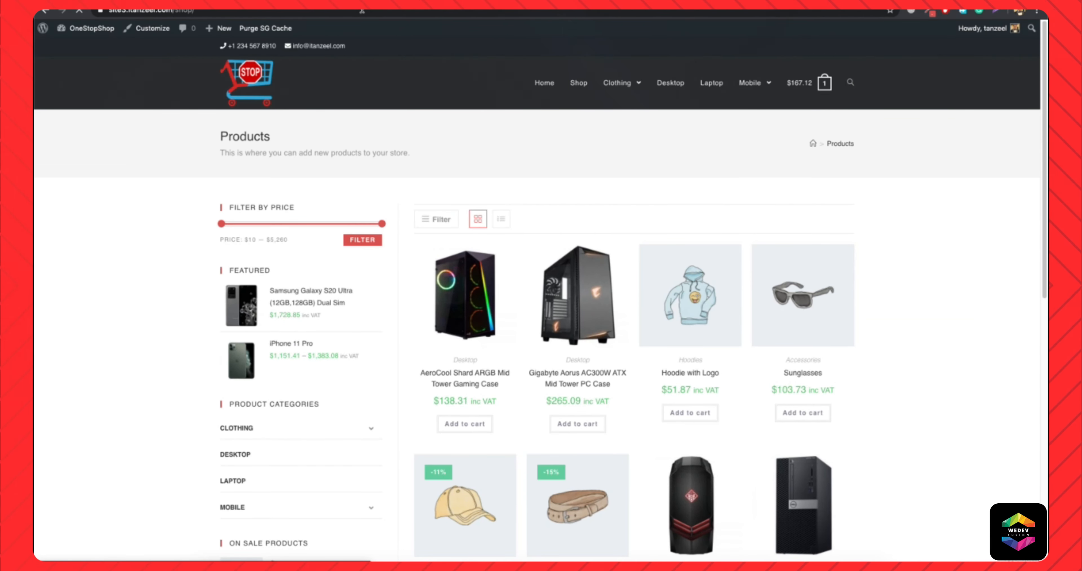
{"action": "left_click", "coordinate": [437, 221]}
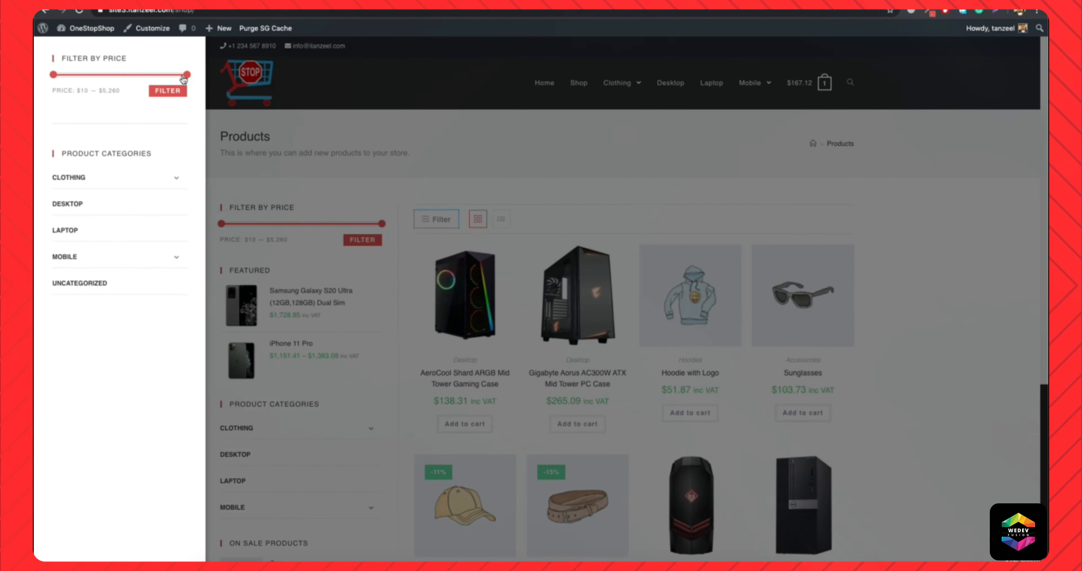
{"action": "left_click_drag", "start_coordinate": [132, 78], "coordinate": [135, 77]}
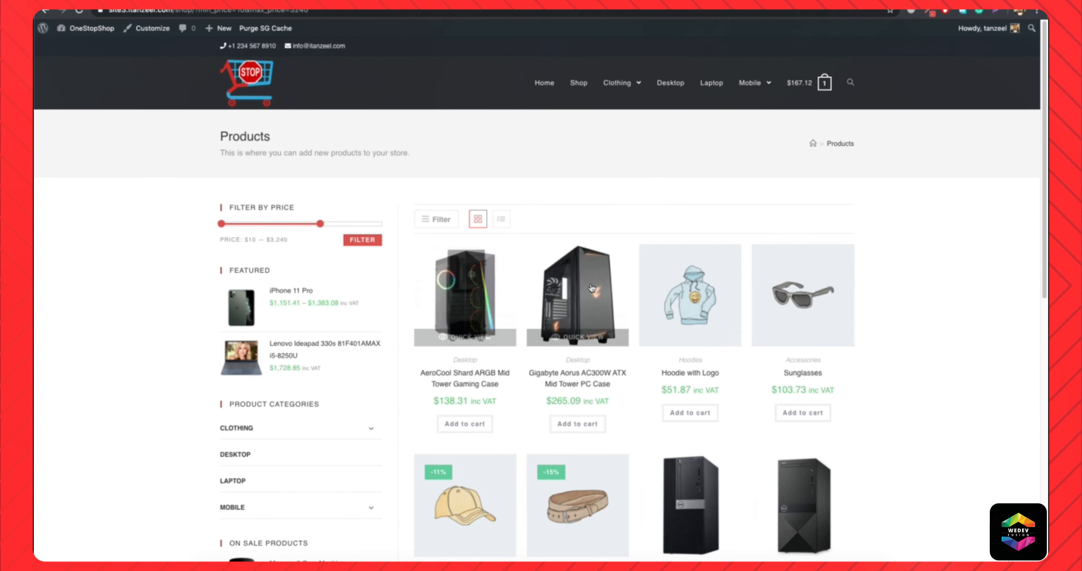
Reopen the off-canvas filter panel, remove the active maximum price filter and close the panel.
{"action": "left_click", "coordinate": [428, 221]}
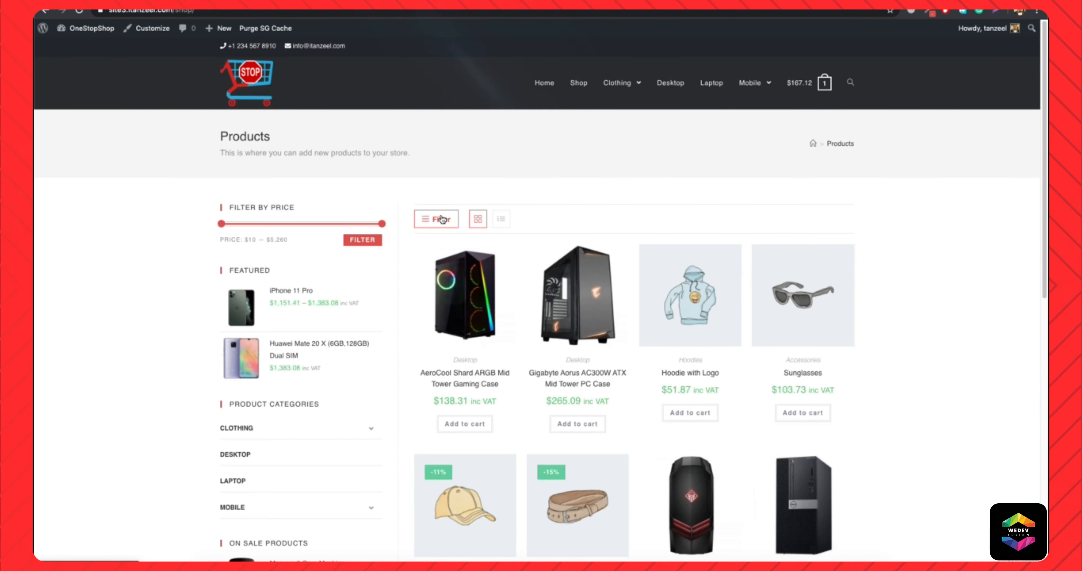
{"action": "left_click", "coordinate": [441, 219]}
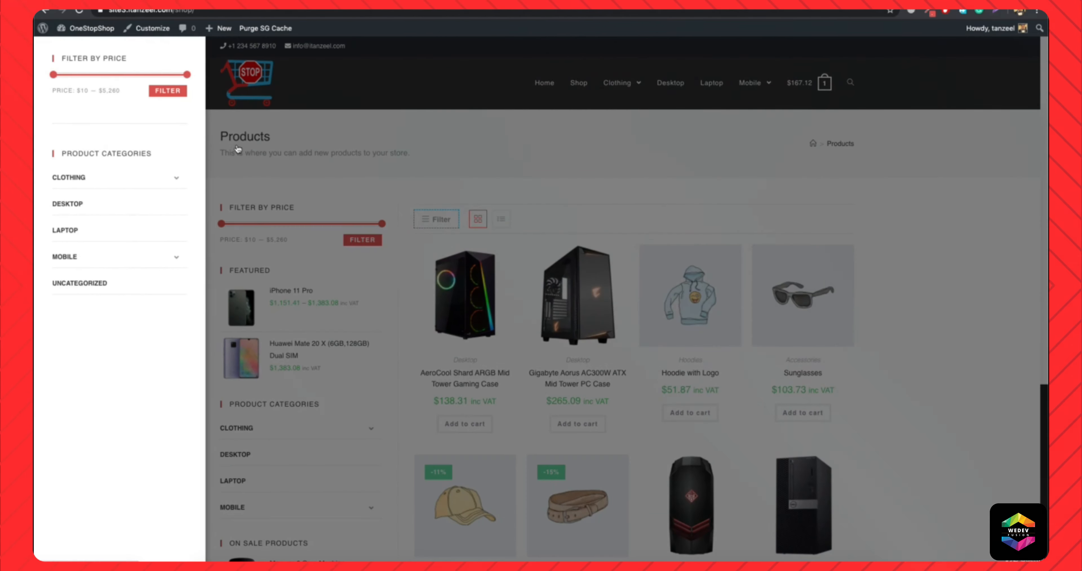
{"action": "left_click", "coordinate": [450, 178]}
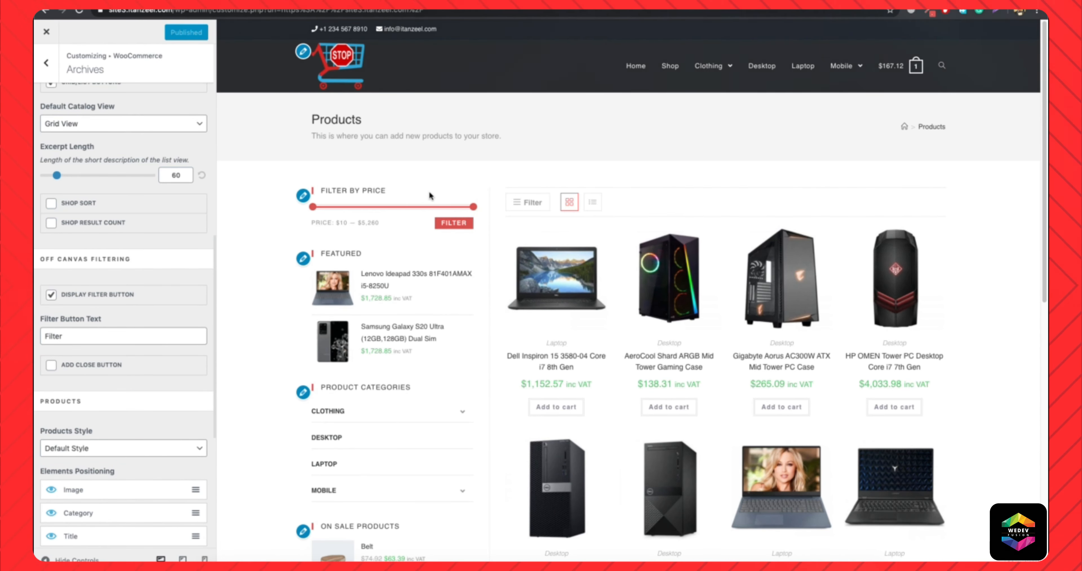
Turn off the Display Filter Button option in the customizer's Archives settings.
{"action": "left_click", "coordinate": [52, 294]}
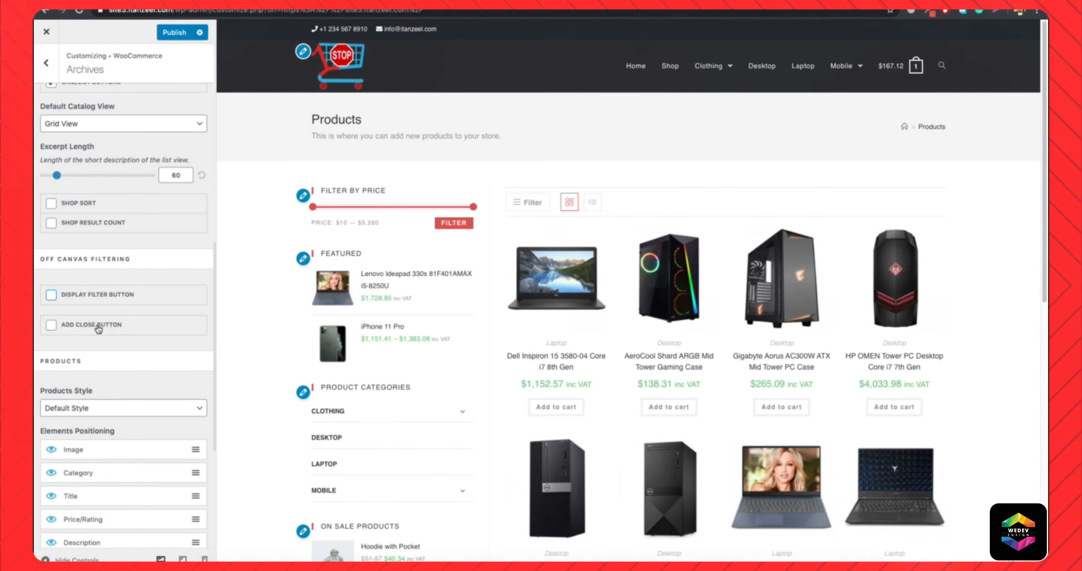
Try the Hover Style for the shop products, inspect the product cards in the preview and restore the Default Style.
{"action": "scroll", "coordinate": [97, 350], "scroll_direction": "down", "scroll_amount": 3}
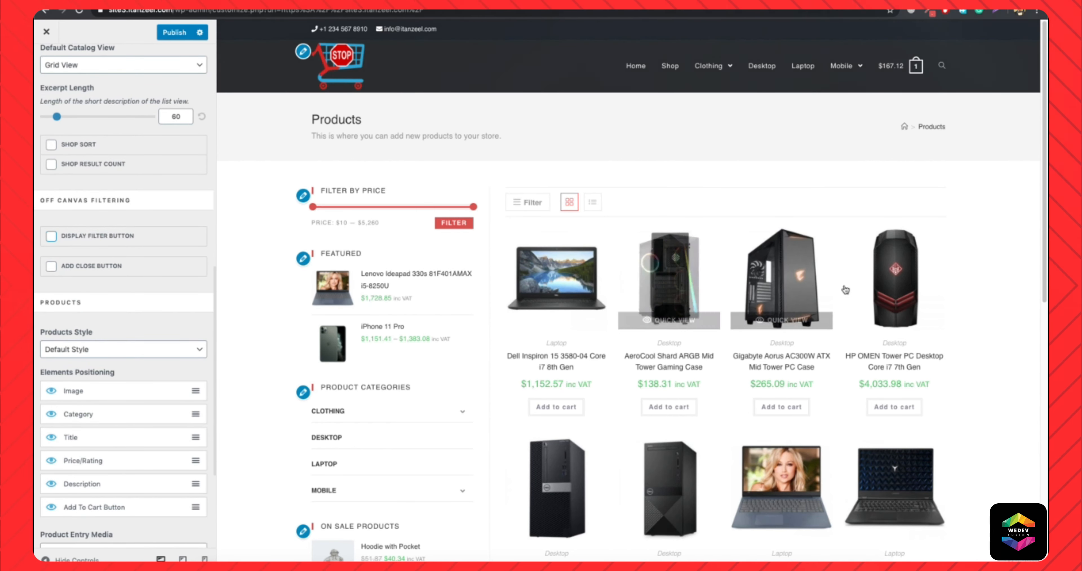
{"action": "left_click", "coordinate": [95, 350]}
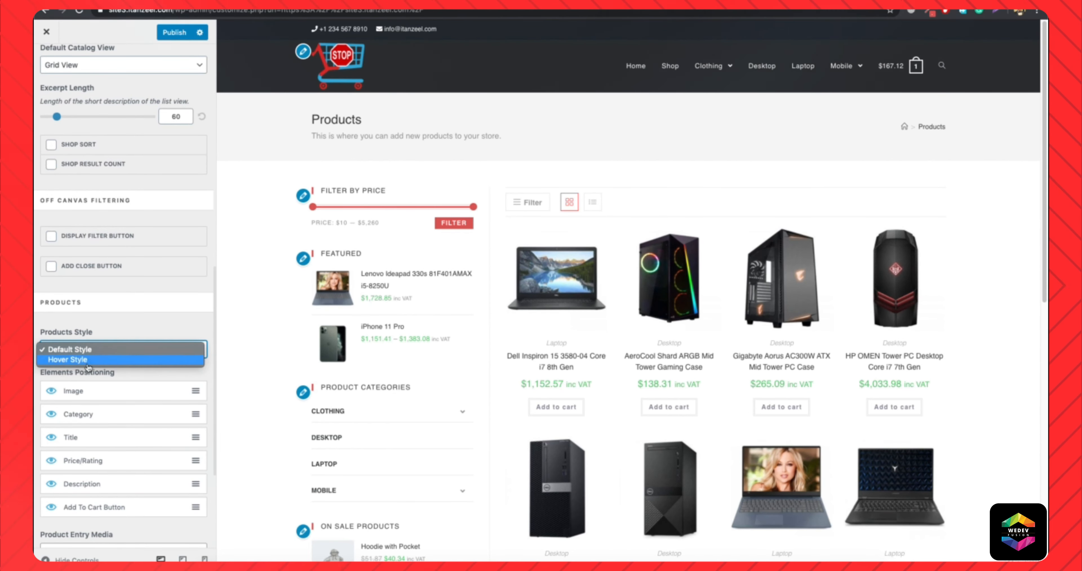
{"action": "left_click", "coordinate": [82, 361]}
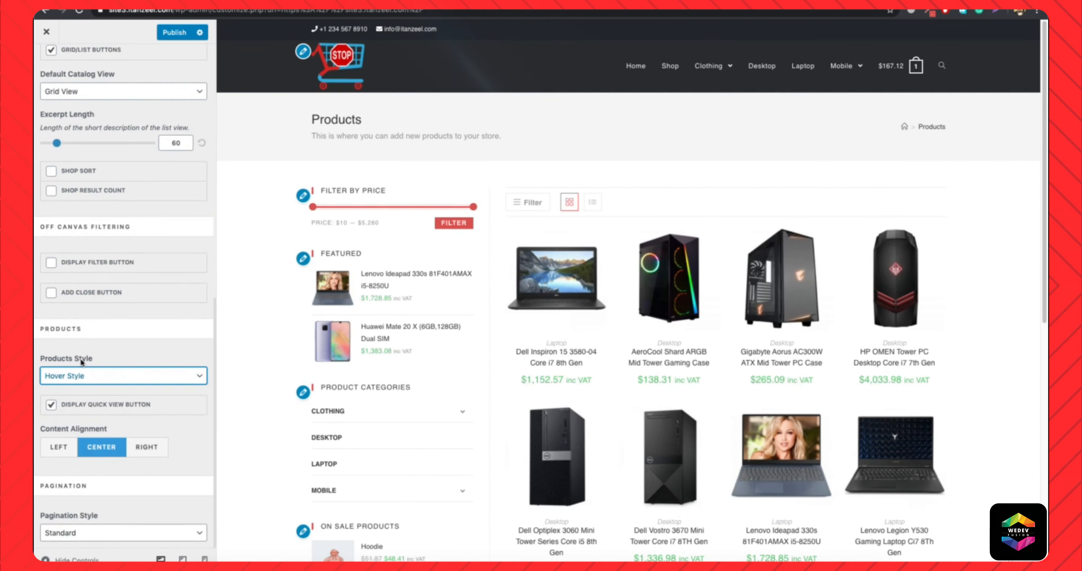
{"action": "scroll", "coordinate": [428, 360], "scroll_direction": "down", "scroll_amount": 4}
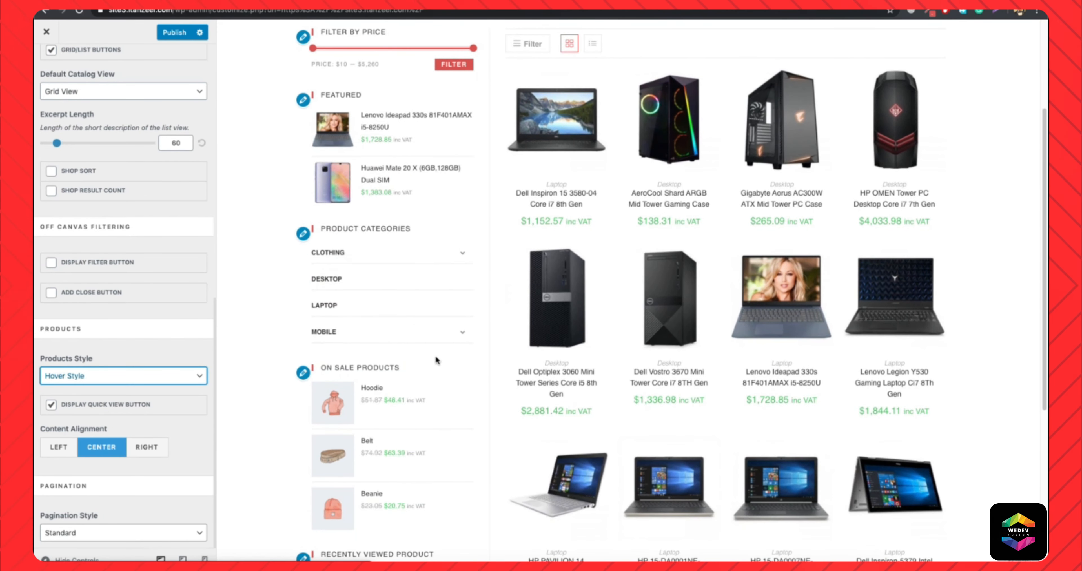
{"action": "mouse_move", "coordinate": [557, 341]}
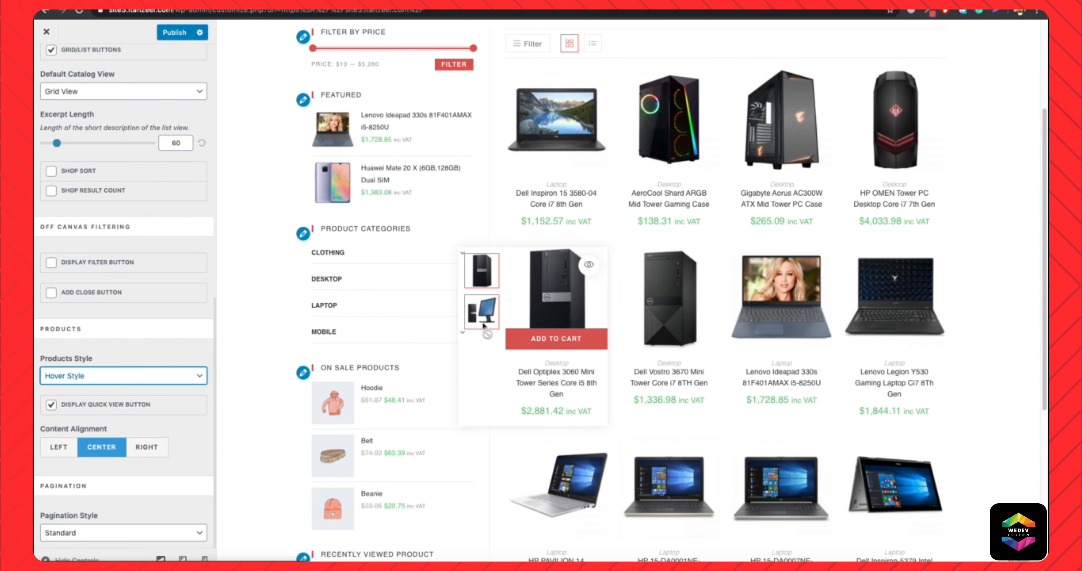
{"action": "mouse_move", "coordinate": [520, 115]}
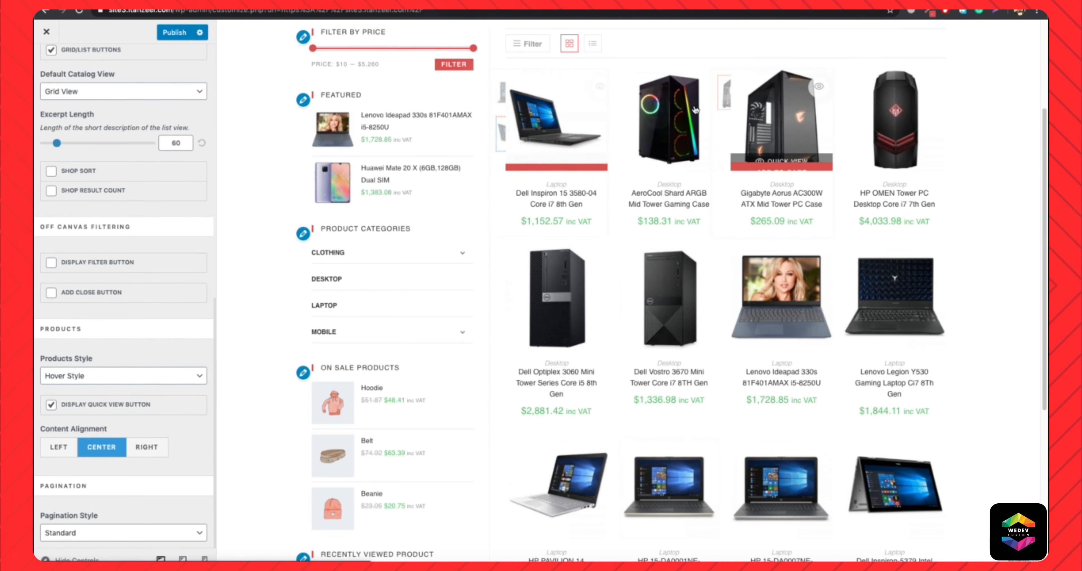
{"action": "mouse_move", "coordinate": [689, 113]}
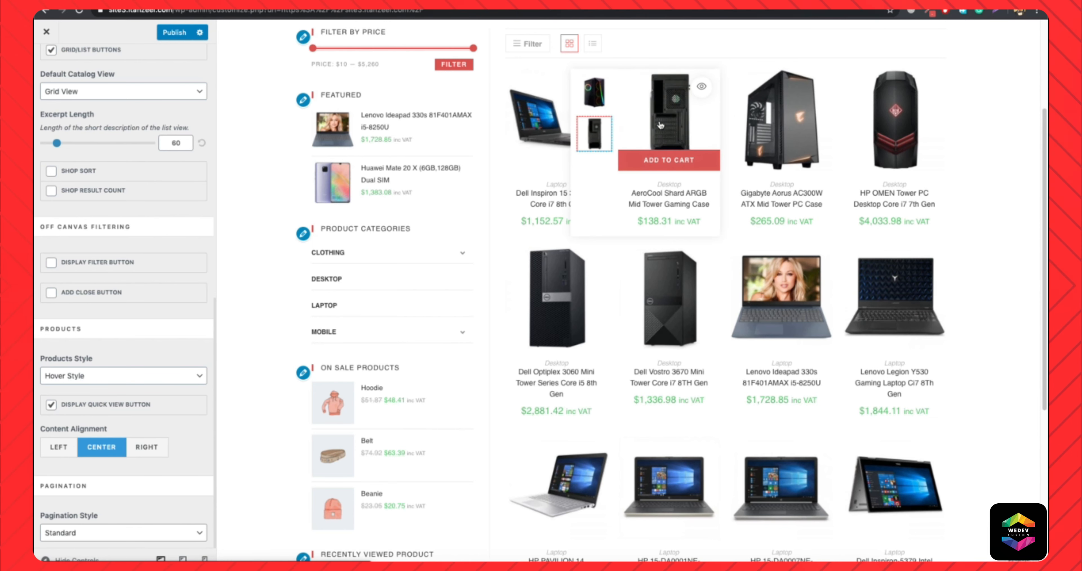
{"action": "left_click", "coordinate": [133, 374]}
{"action": "left_click", "coordinate": [104, 368]}
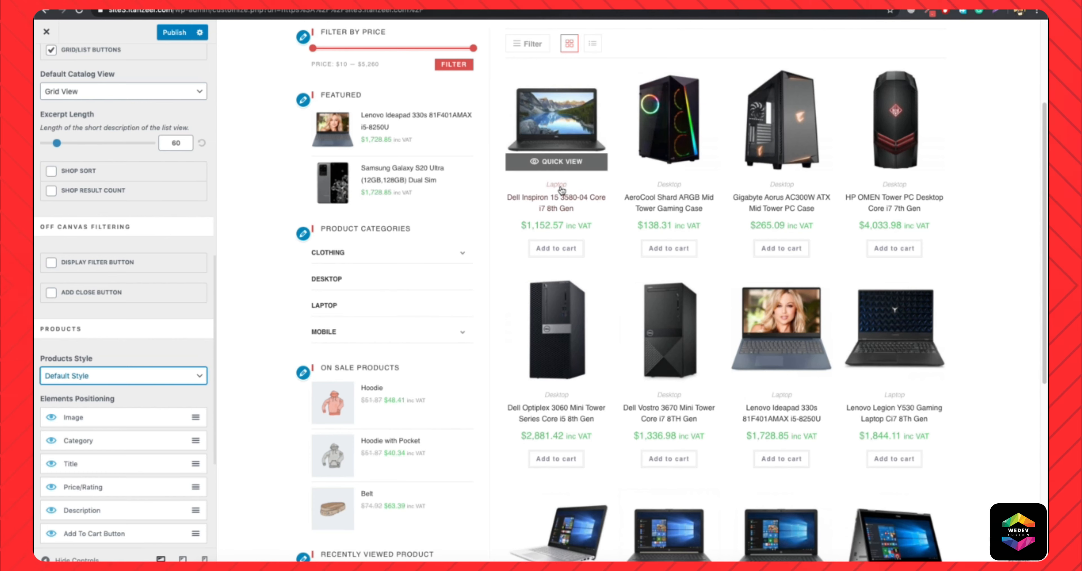
Reorder the product elements so that Title comes before Category in Elements Positioning.
{"action": "left_click_drag", "start_coordinate": [124, 455], "coordinate": [125, 470]}
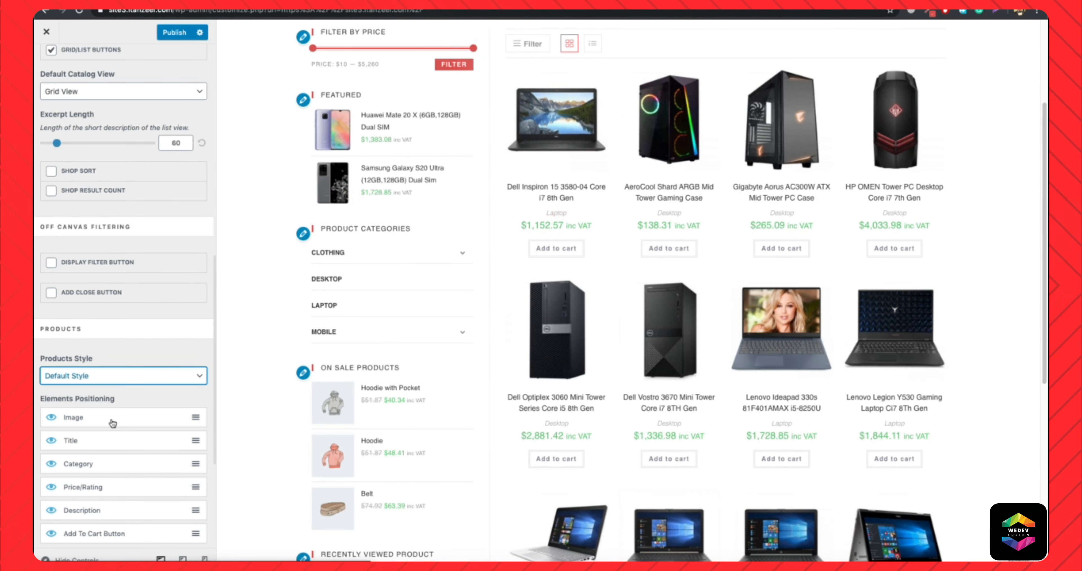
Review the shop product settings and examine the image swap effect on the product cards in the preview.
{"action": "scroll", "coordinate": [130, 494], "scroll_direction": "down", "scroll_amount": 1}
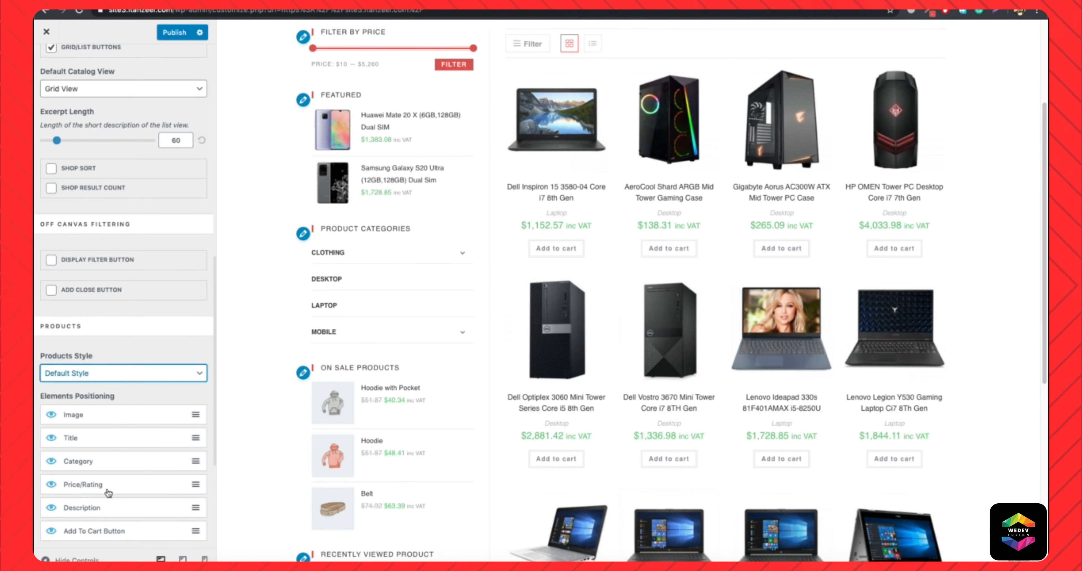
{"action": "scroll", "coordinate": [126, 474], "scroll_direction": "down", "scroll_amount": 1}
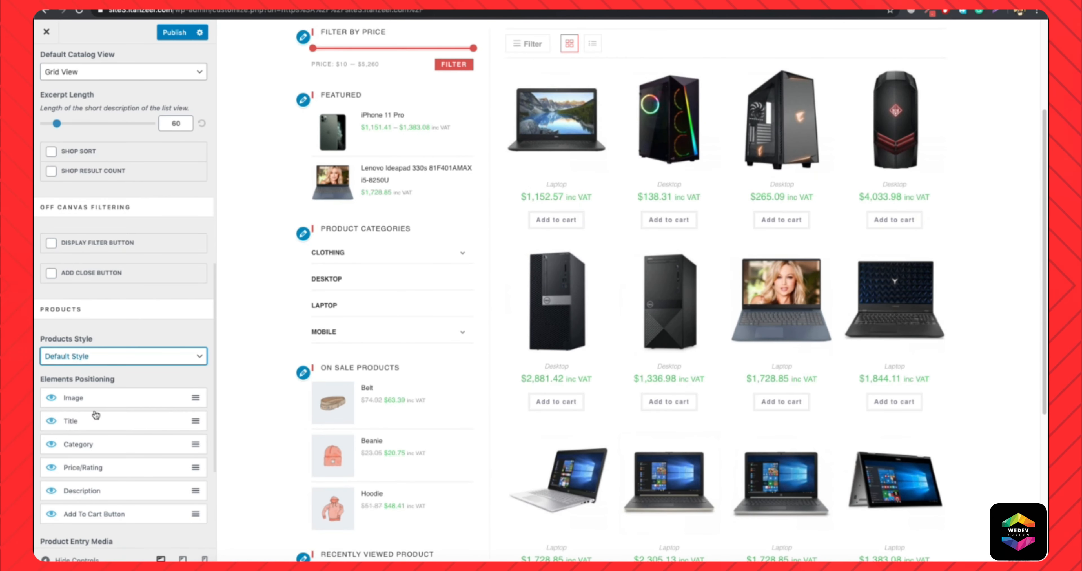
{"action": "scroll", "coordinate": [179, 409], "scroll_direction": "down", "scroll_amount": 3}
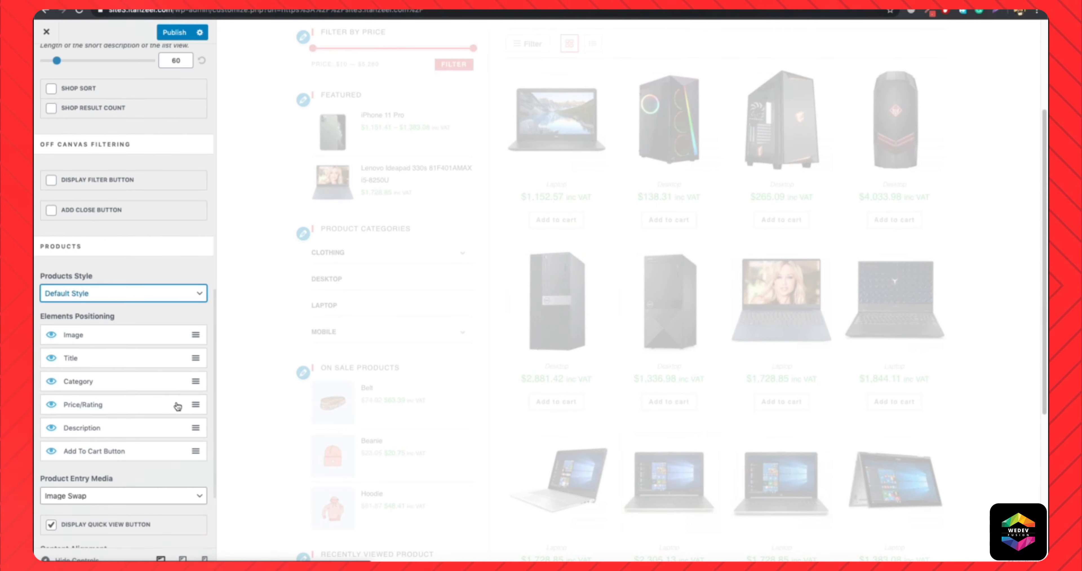
{"action": "scroll", "coordinate": [178, 406], "scroll_direction": "down", "scroll_amount": 5}
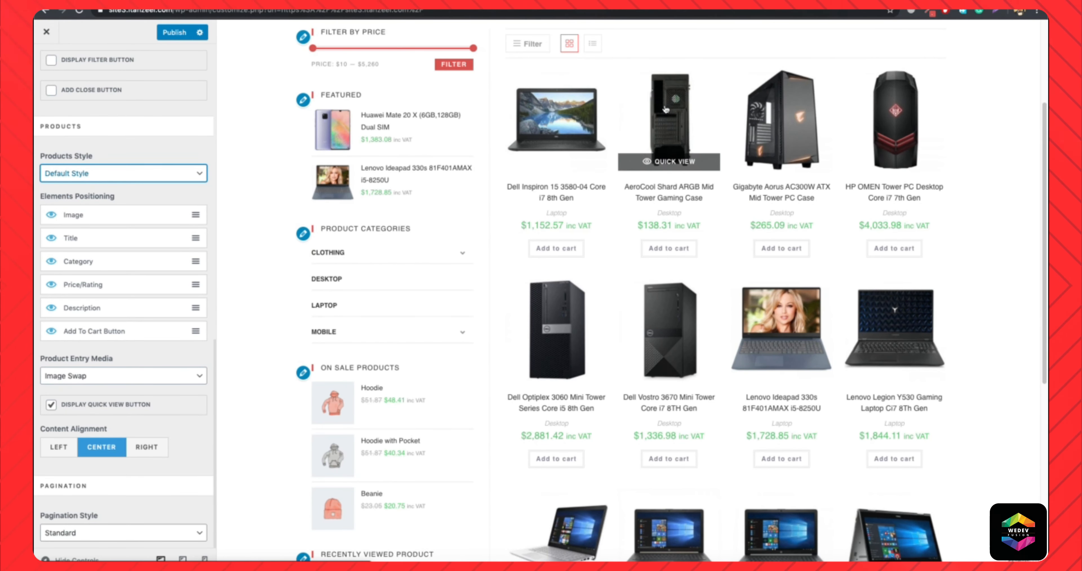
{"action": "mouse_move", "coordinate": [763, 102]}
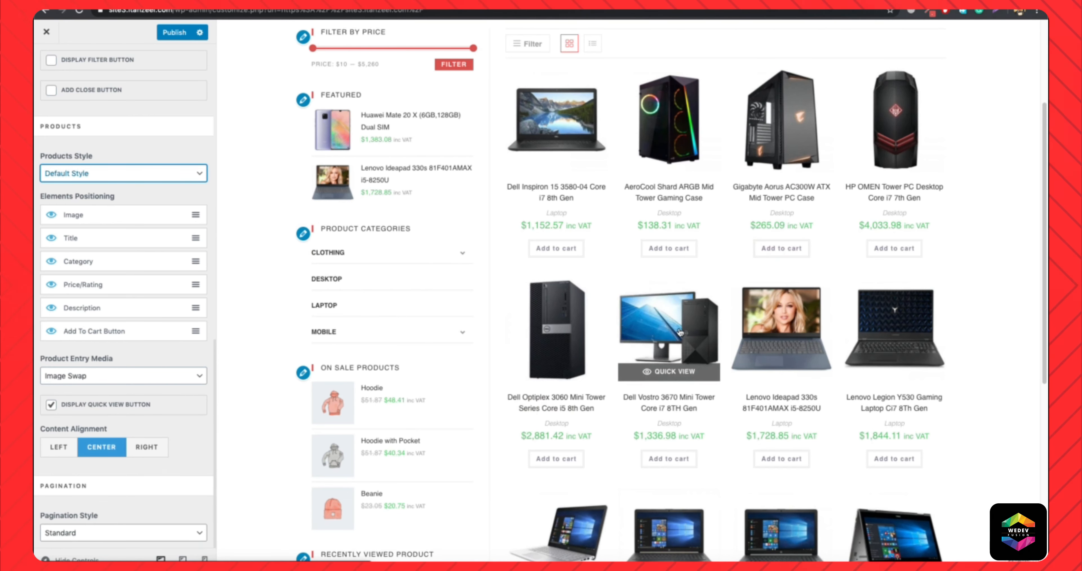
{"action": "mouse_move", "coordinate": [904, 348]}
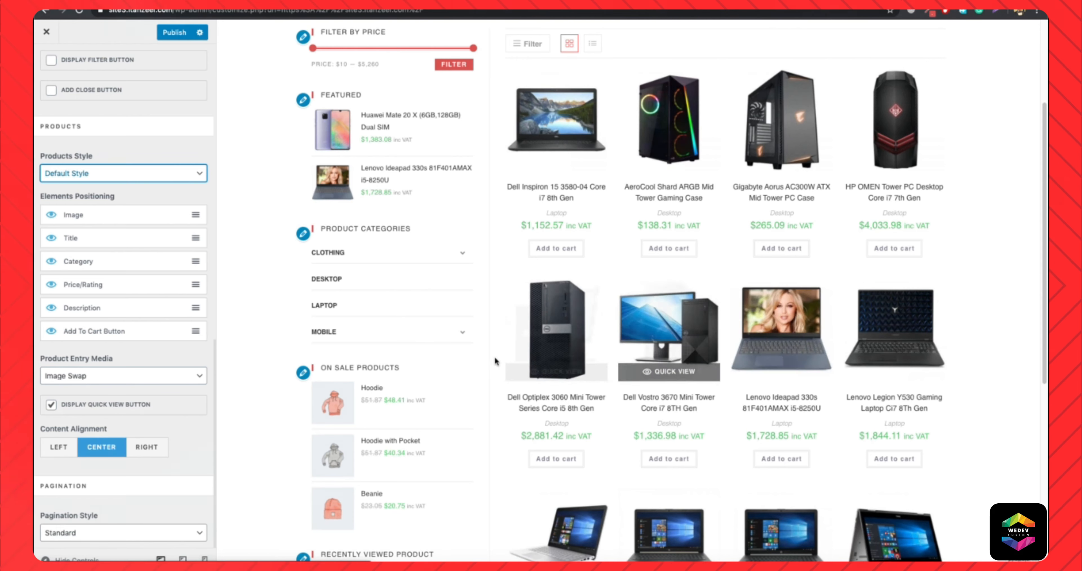
Try Gallery Slider as the Product Entry Media, browse a product's images in the preview and restore Image Swap.
{"action": "left_click", "coordinate": [111, 378]}
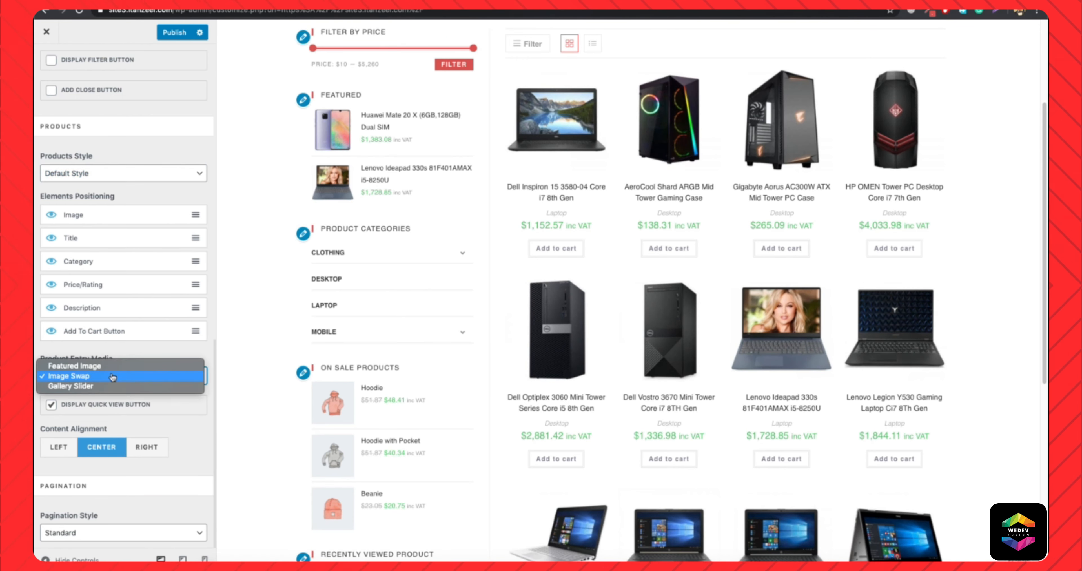
{"action": "left_click", "coordinate": [118, 387]}
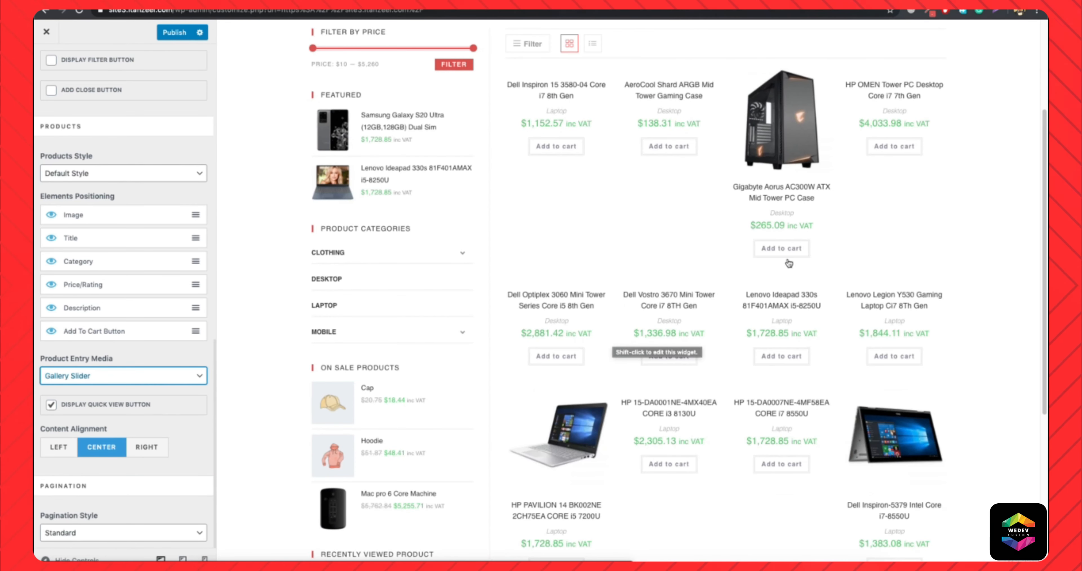
{"action": "left_click", "coordinate": [826, 330]}
{"action": "left_click", "coordinate": [826, 330]}
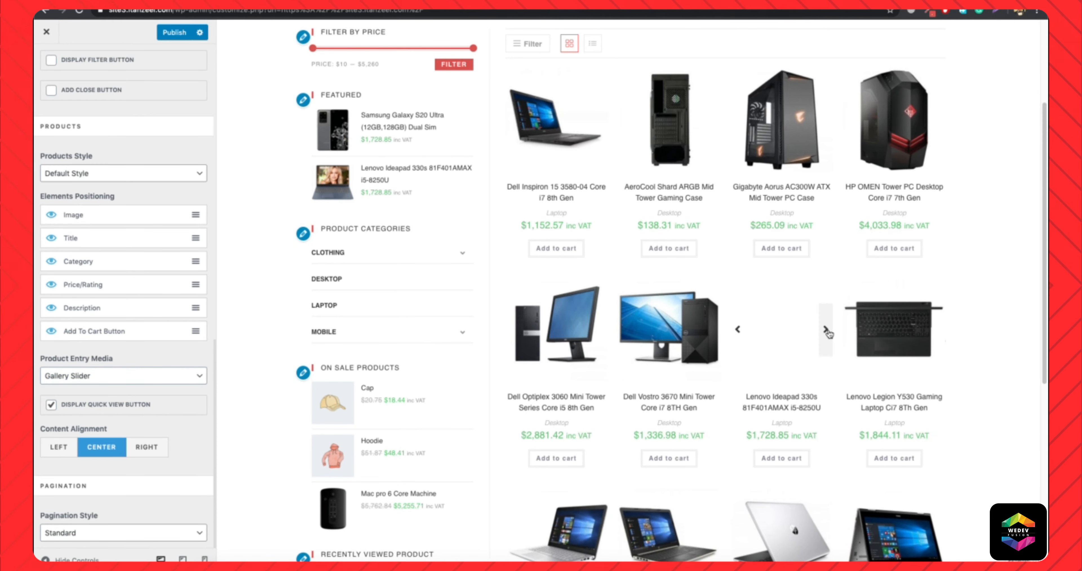
{"action": "left_click", "coordinate": [740, 330]}
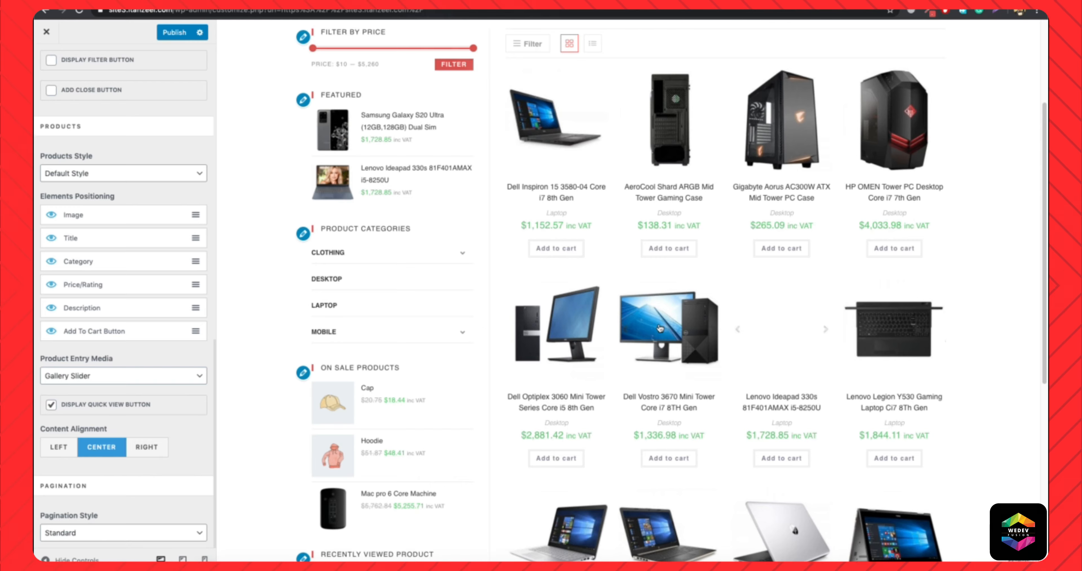
{"action": "scroll", "coordinate": [660, 328], "scroll_direction": "down", "scroll_amount": 7}
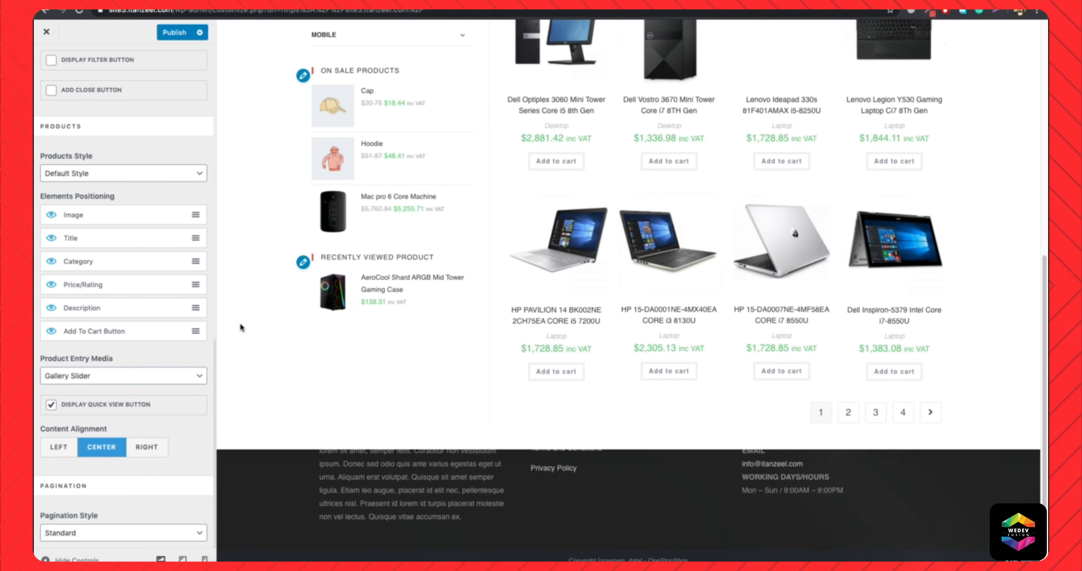
{"action": "left_click", "coordinate": [112, 376]}
{"action": "left_click", "coordinate": [151, 363]}
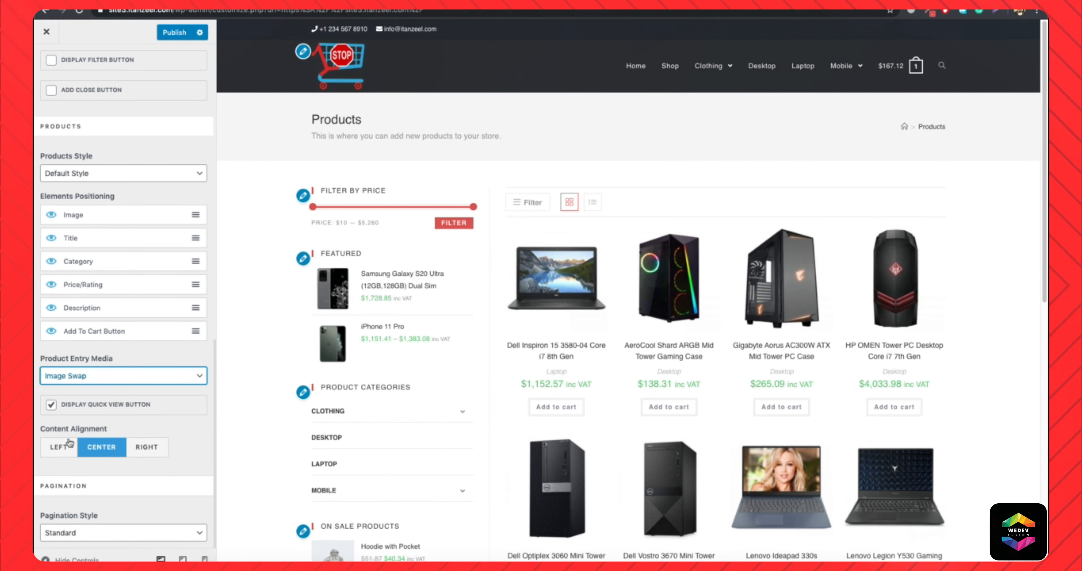
Try the Left and Right content alignments for the shop products and restore Center.
{"action": "left_click", "coordinate": [61, 447]}
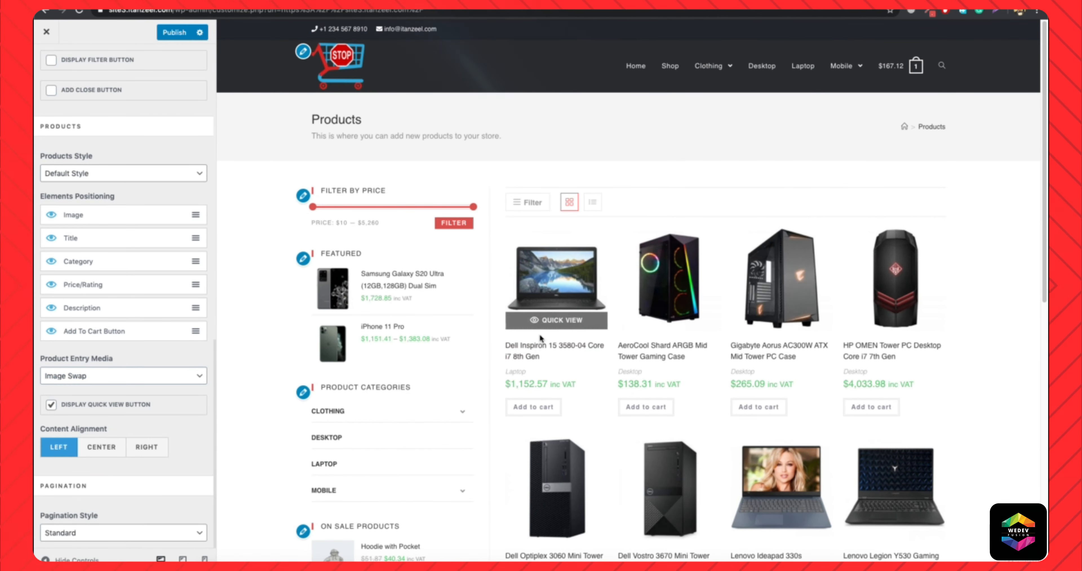
{"action": "left_click", "coordinate": [141, 448]}
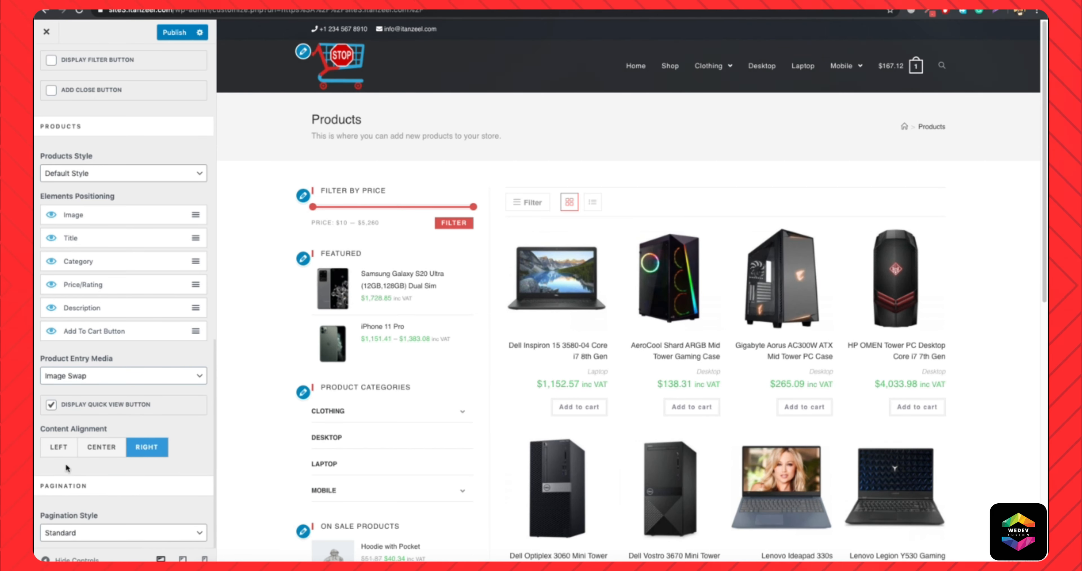
{"action": "left_click", "coordinate": [101, 449]}
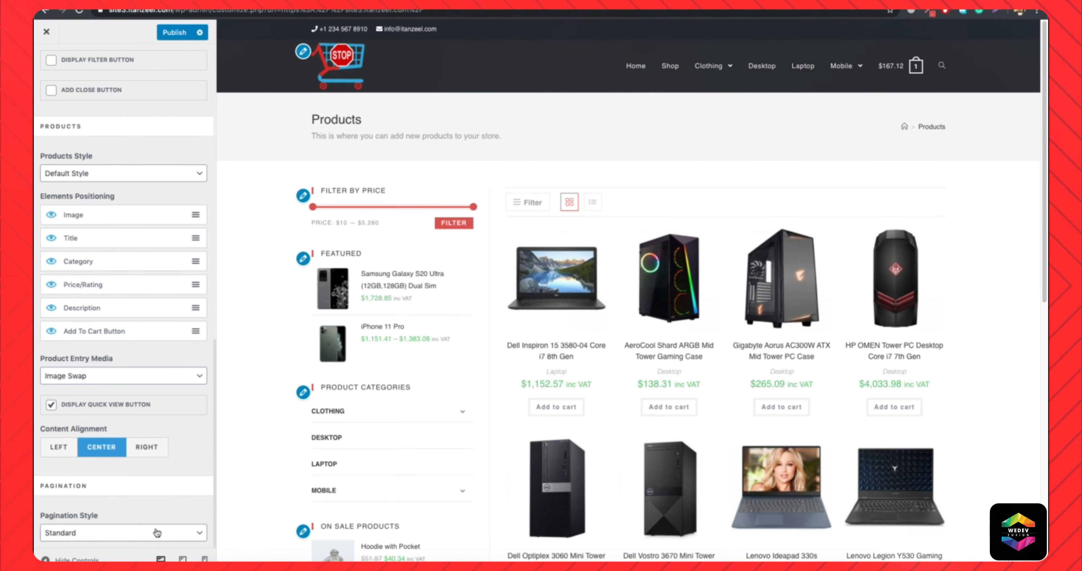
Set the shop's Pagination Style to Infinite Scroll and check the product list in the preview.
{"action": "scroll", "coordinate": [609, 386], "scroll_direction": "down", "scroll_amount": 10}
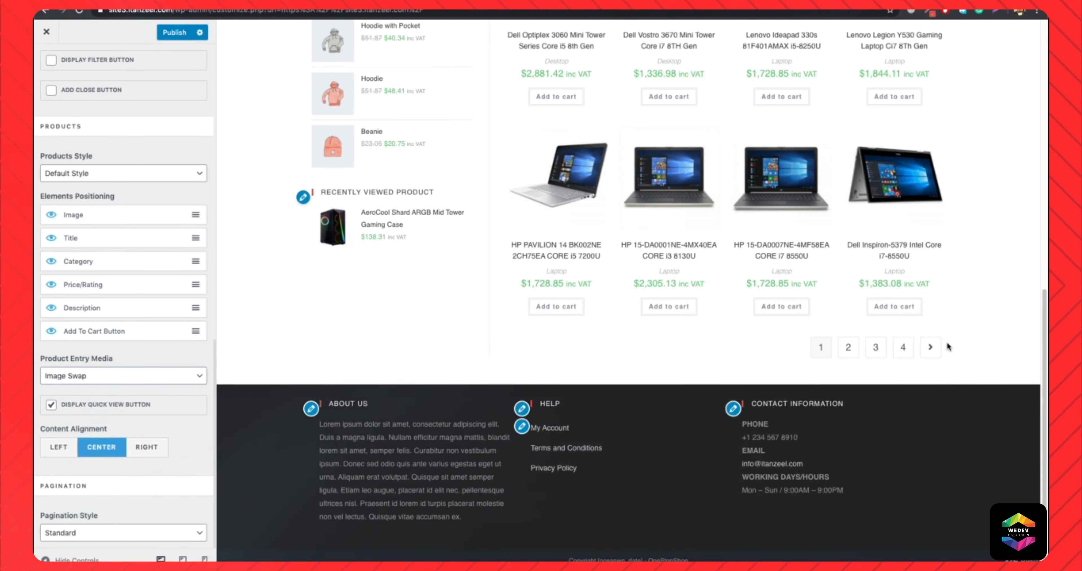
{"action": "left_click", "coordinate": [148, 534]}
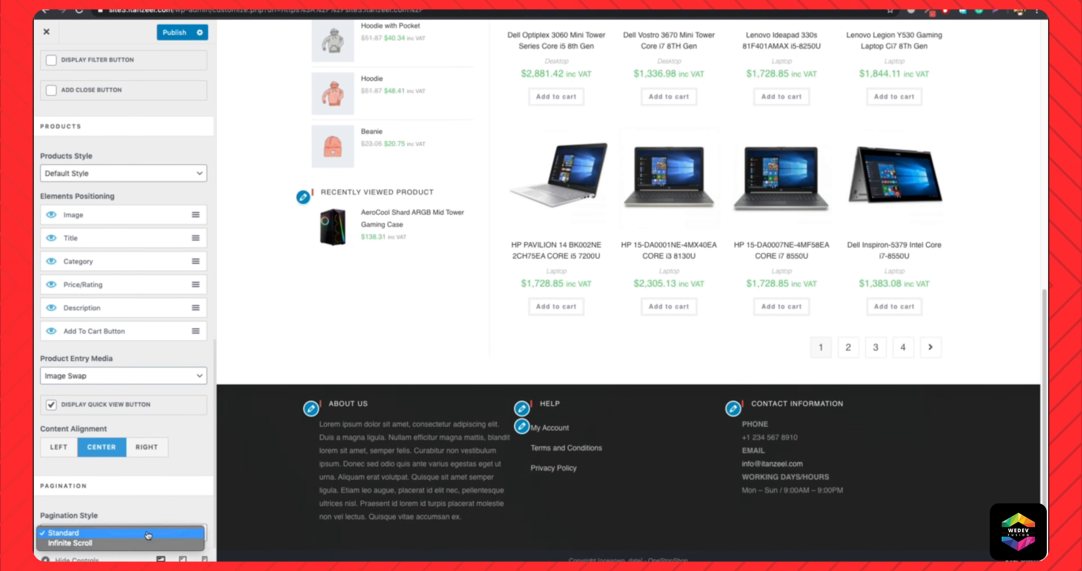
{"action": "left_click", "coordinate": [100, 546]}
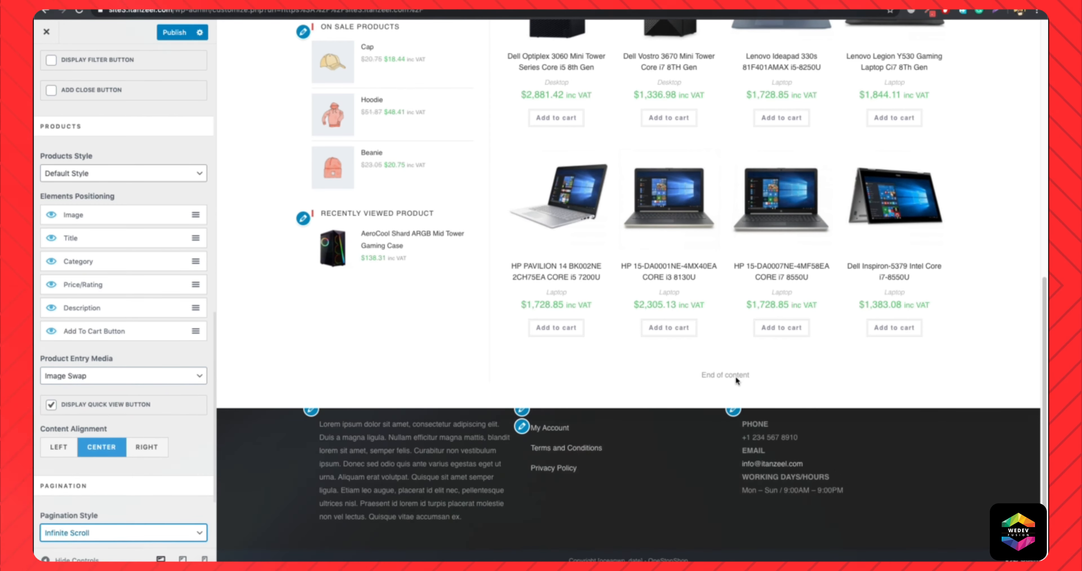
{"action": "scroll", "coordinate": [766, 361], "scroll_direction": "up", "scroll_amount": 10}
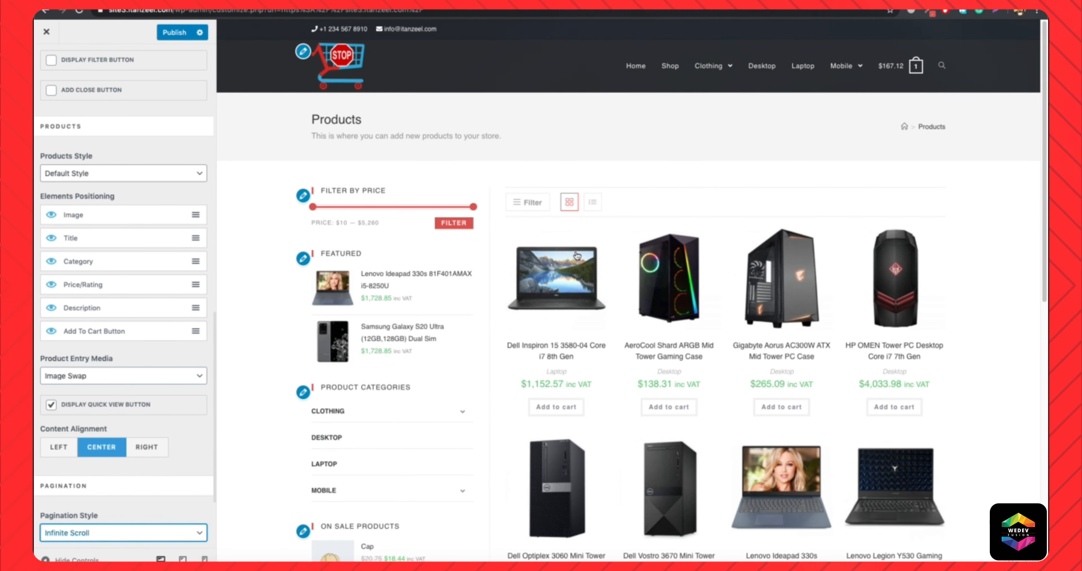
{"action": "scroll", "coordinate": [577, 257], "scroll_direction": "down", "scroll_amount": 5}
{"action": "scroll", "coordinate": [184, 397], "scroll_direction": "down", "scroll_amount": 1}
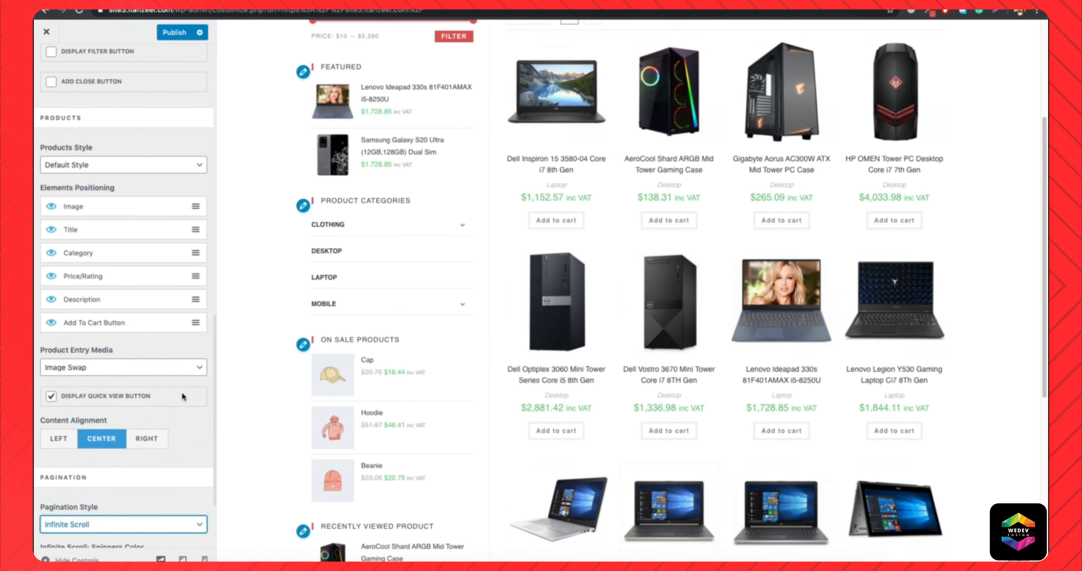
Set the Infinite Scroll spinners color to #d8514e and publish the customizer changes.
{"action": "scroll", "coordinate": [183, 397], "scroll_direction": "down", "scroll_amount": 3}
{"action": "left_click", "coordinate": [111, 451]}
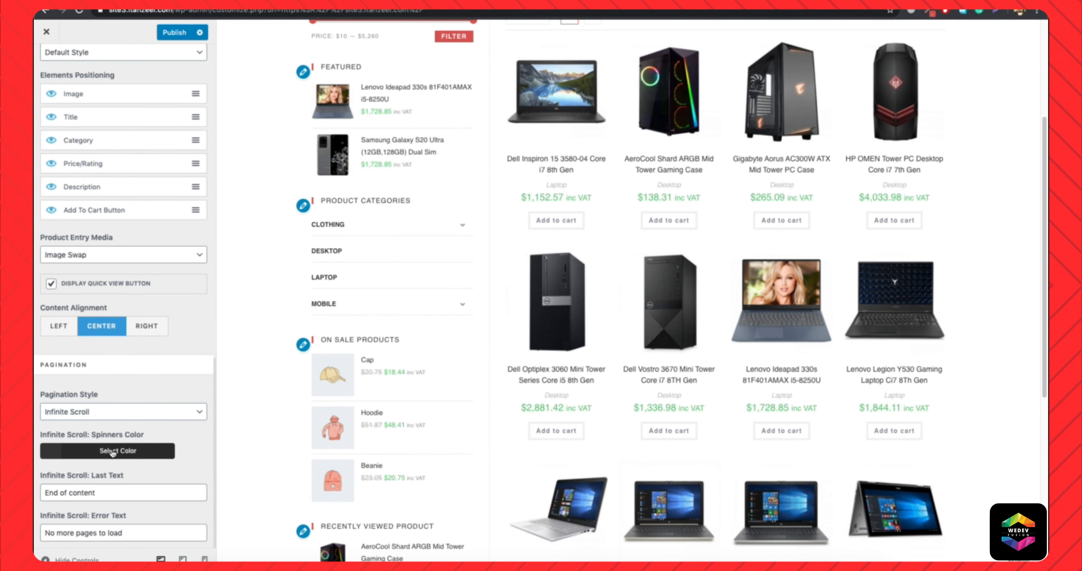
{"action": "left_click", "coordinate": [112, 453]}
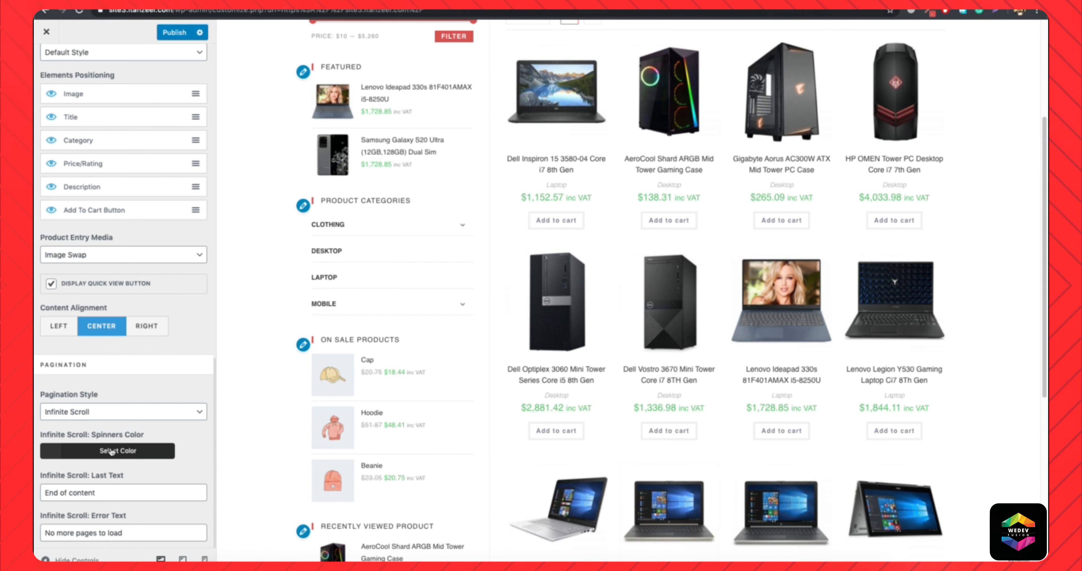
{"action": "left_click", "coordinate": [128, 452]}
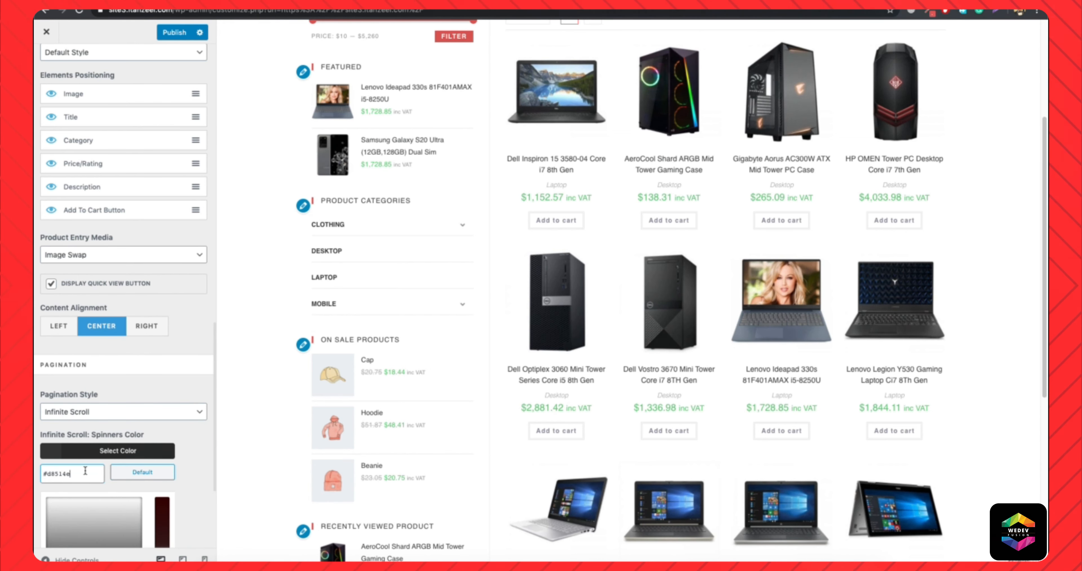
{"action": "type", "text": "#d8514e"}
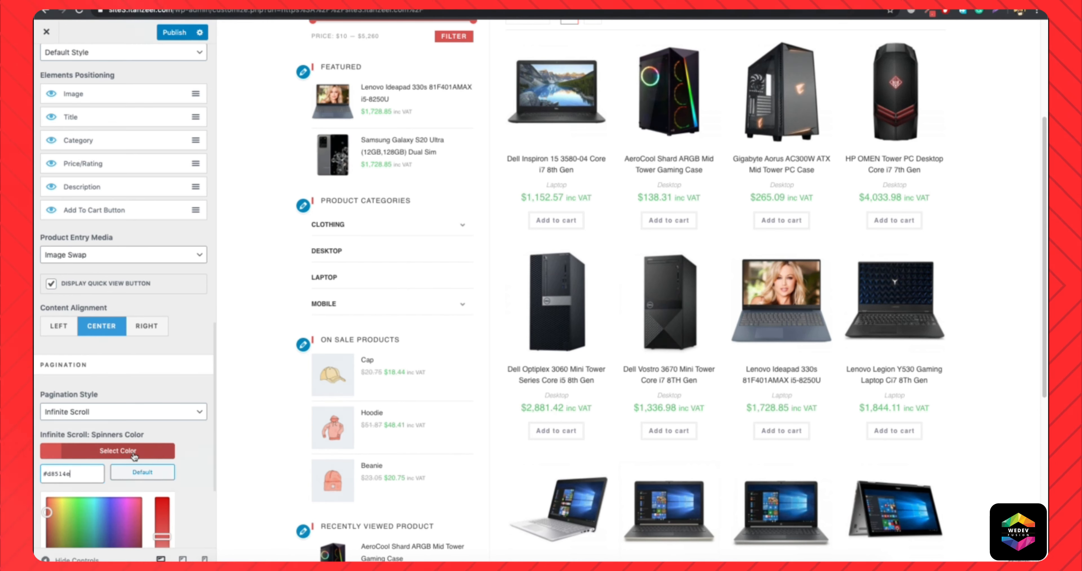
{"action": "left_click", "coordinate": [176, 452]}
{"action": "left_click", "coordinate": [178, 33]}
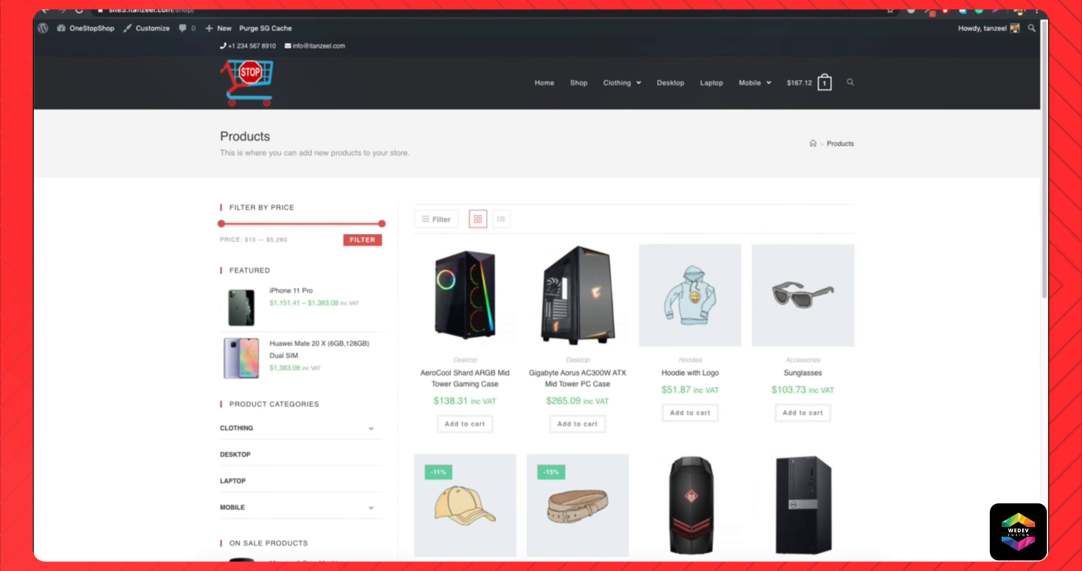
Reload the live shop page and check the infinite scrolling through to the end of the product list.
{"action": "left_click", "coordinate": [319, 14]}
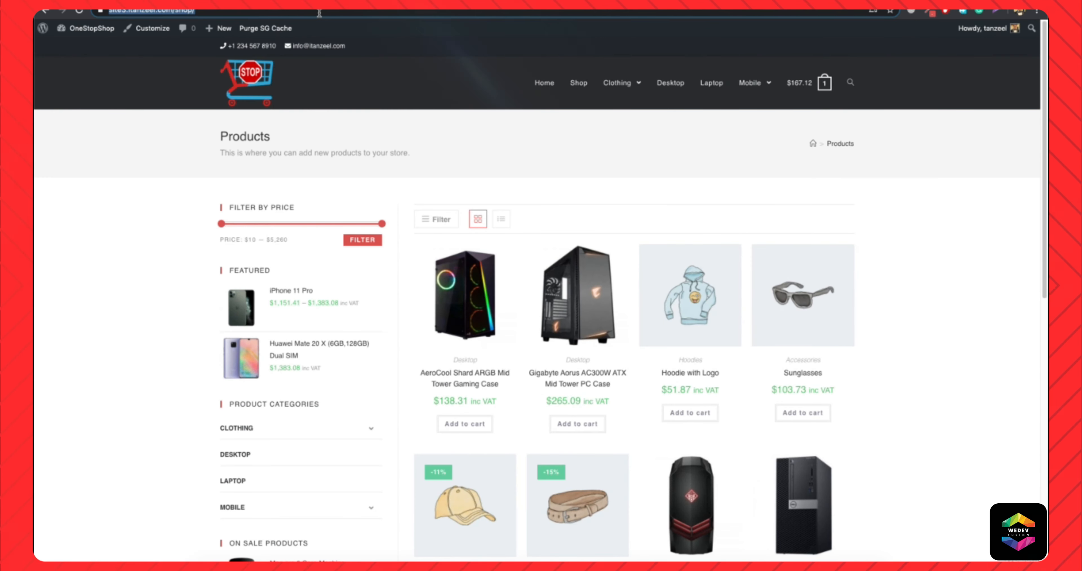
{"action": "key", "text": "Return"}
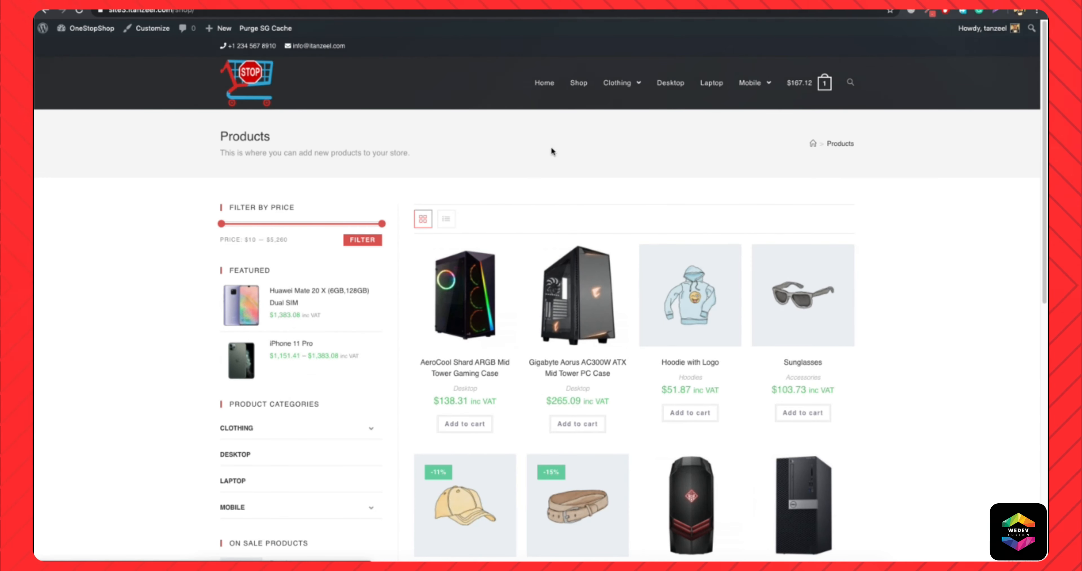
{"action": "scroll", "coordinate": [611, 272], "scroll_direction": "down", "scroll_amount": 10}
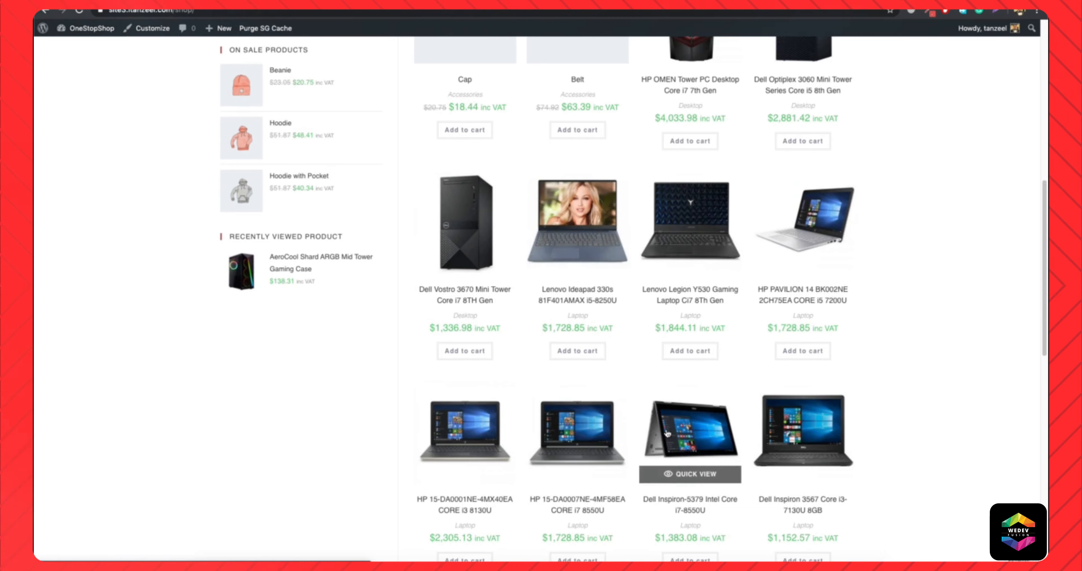
{"action": "scroll", "coordinate": [613, 271], "scroll_direction": "down", "scroll_amount": 15}
{"action": "scroll", "coordinate": [612, 413], "scroll_direction": "down", "scroll_amount": 18}
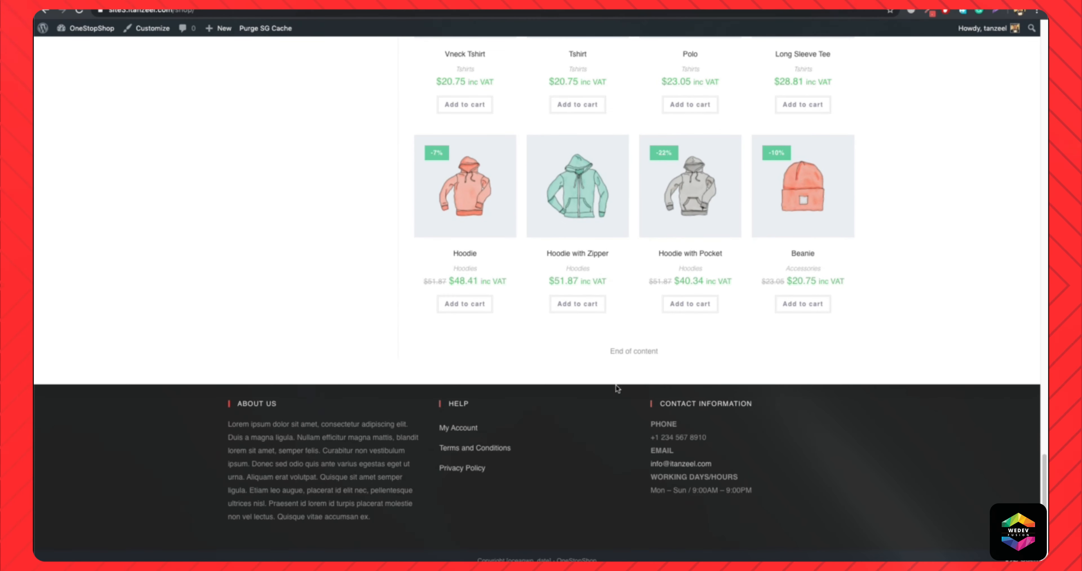
{"action": "scroll", "coordinate": [365, 111], "scroll_direction": "up", "scroll_amount": 15}
{"action": "scroll", "coordinate": [366, 111], "scroll_direction": "up", "scroll_amount": 15}
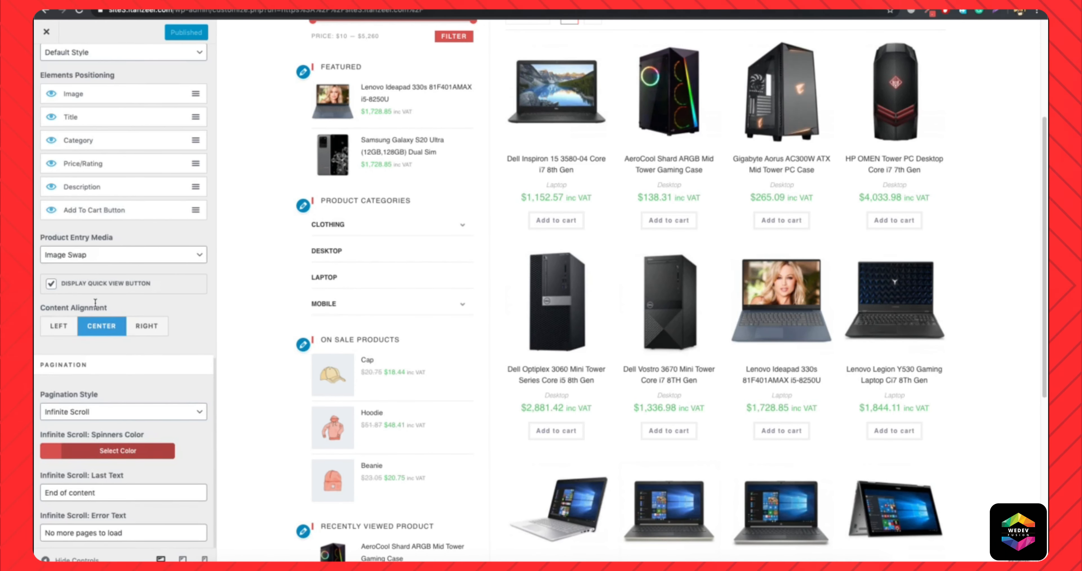
Turn on the Shop Sort option in the Archives settings and open the Shop page in the preview.
{"action": "scroll", "coordinate": [95, 302], "scroll_direction": "up", "scroll_amount": 7}
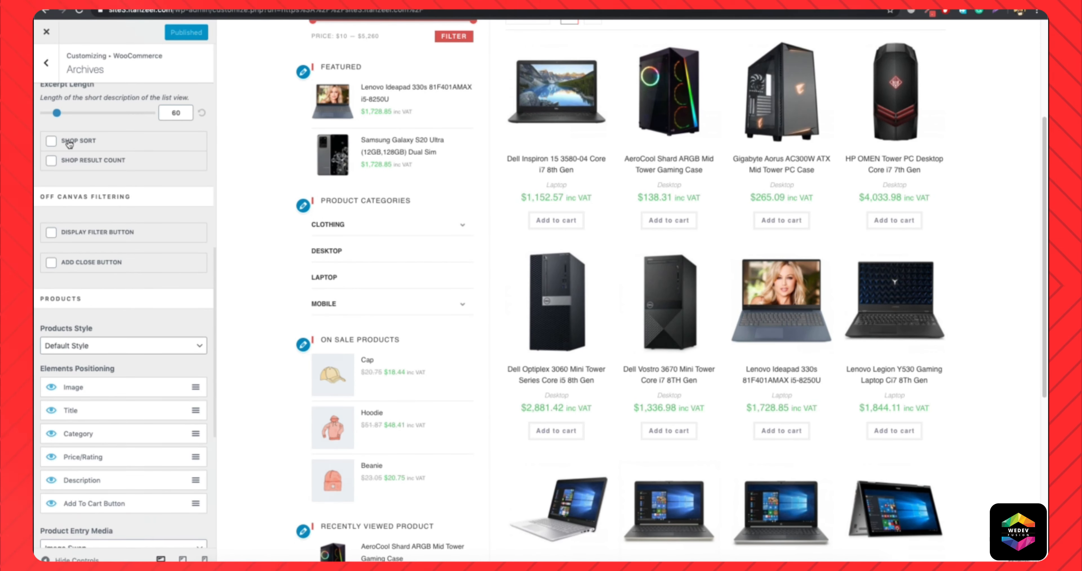
{"action": "scroll", "coordinate": [498, 279], "scroll_direction": "up", "scroll_amount": 5}
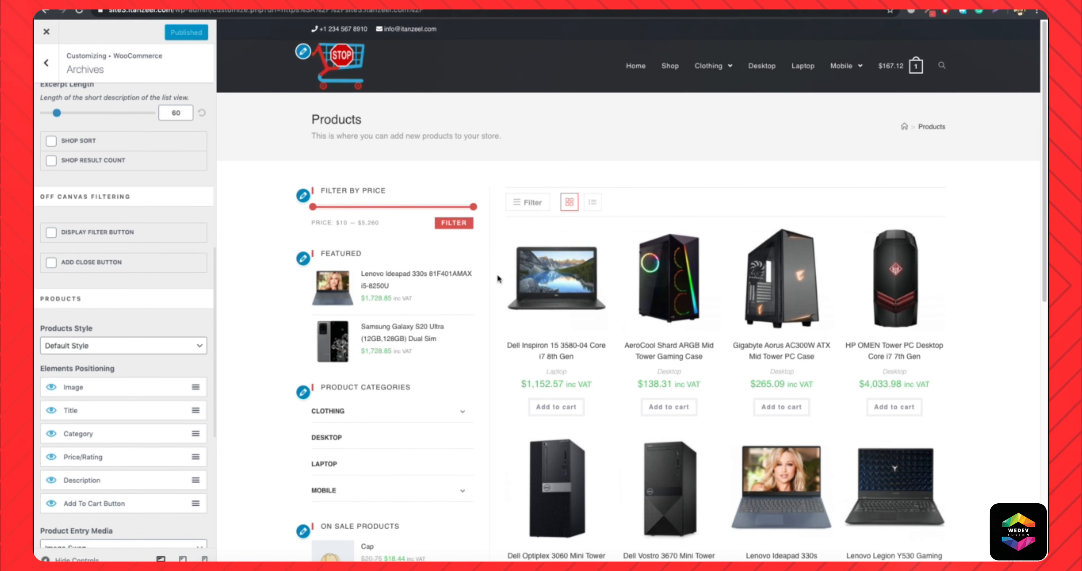
{"action": "left_click", "coordinate": [51, 141]}
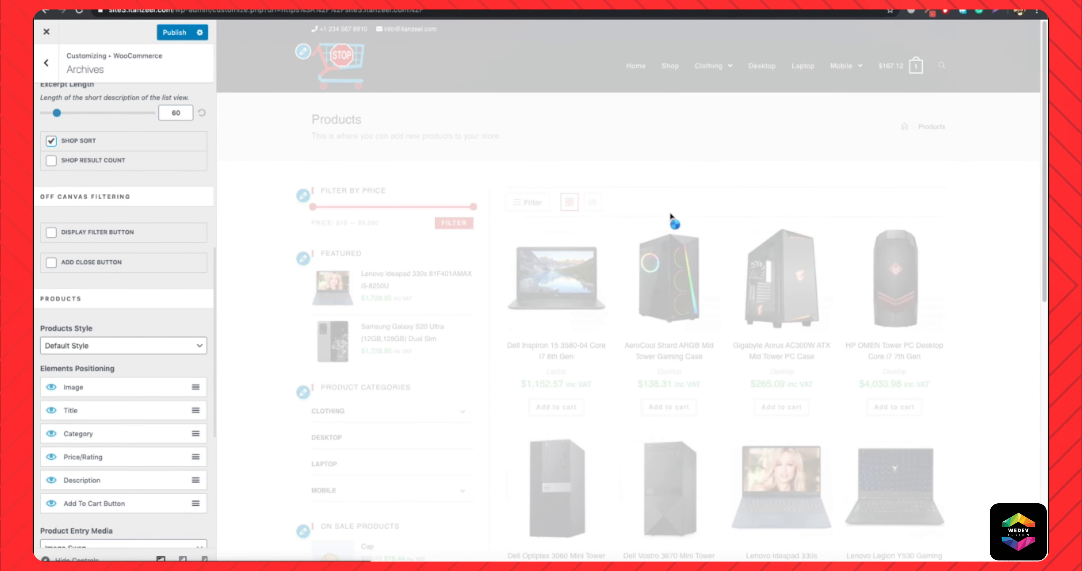
{"action": "mouse_move", "coordinate": [704, 70]}
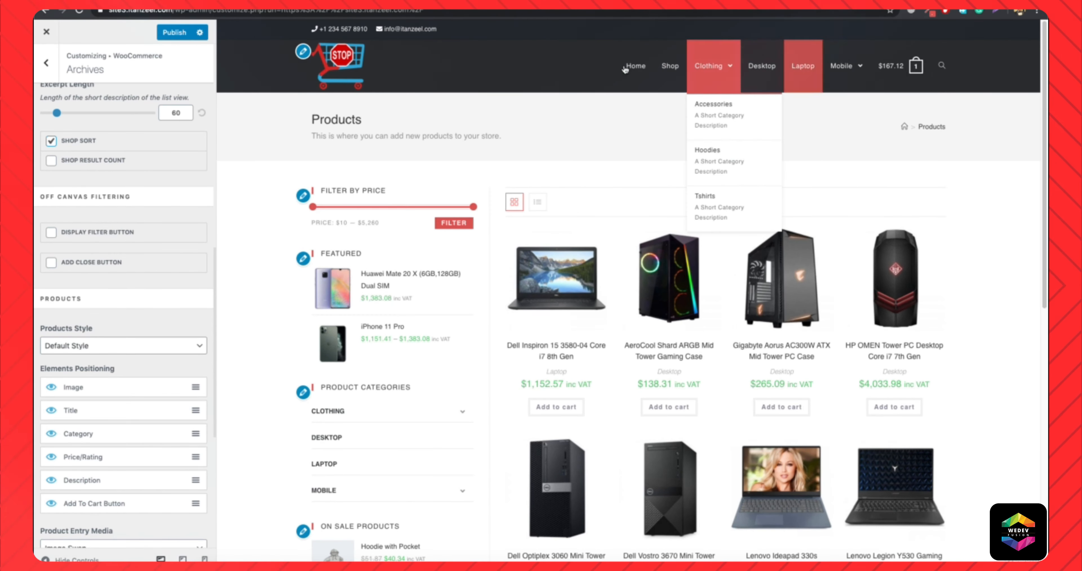
{"action": "left_click", "coordinate": [674, 71]}
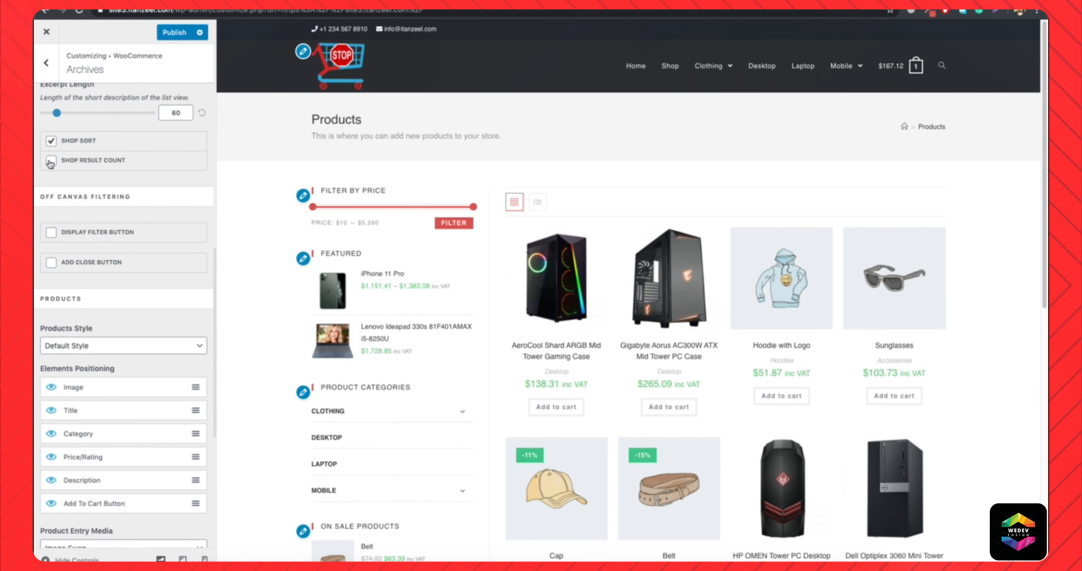
Turn on Shop Result Count, publish the customizer changes, and reload the live shop page to check the sorting list.
{"action": "left_click", "coordinate": [172, 32]}
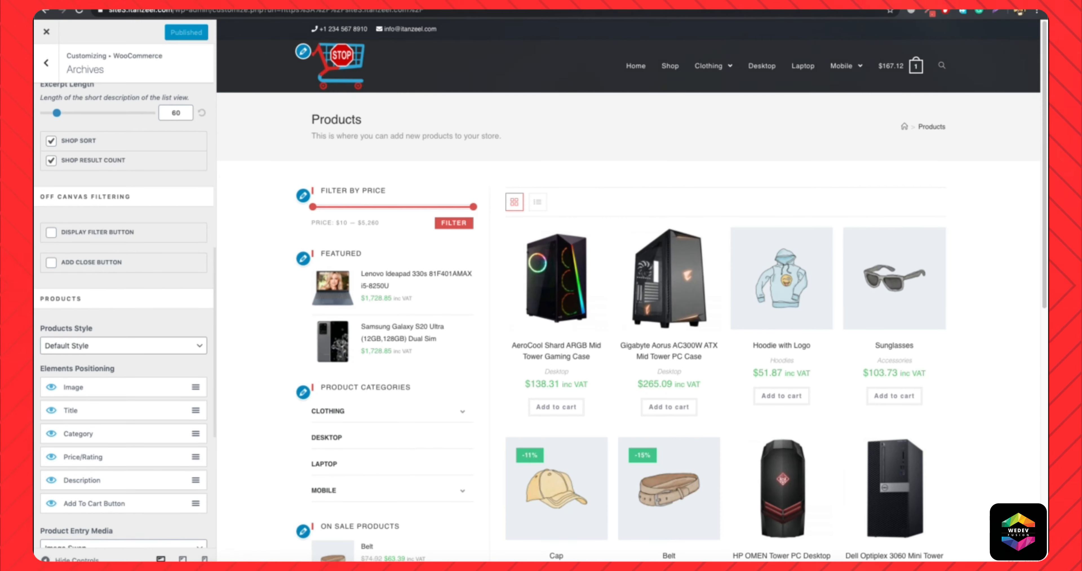
{"action": "left_click", "coordinate": [437, 3]}
{"action": "left_click", "coordinate": [385, 11]}
{"action": "key", "text": "Return"}
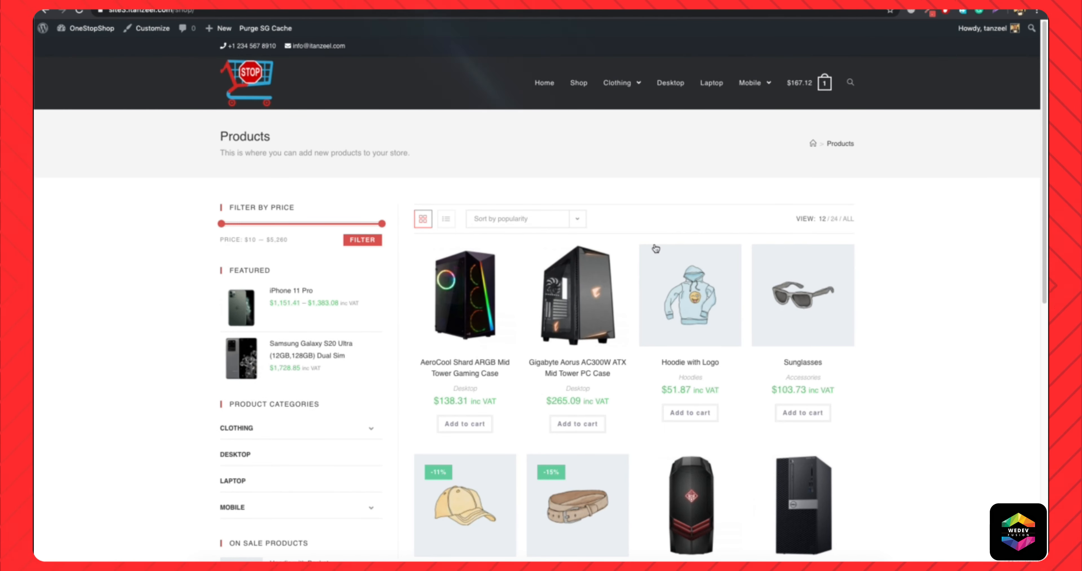
{"action": "left_click", "coordinate": [538, 225]}
{"action": "left_click", "coordinate": [598, 175]}
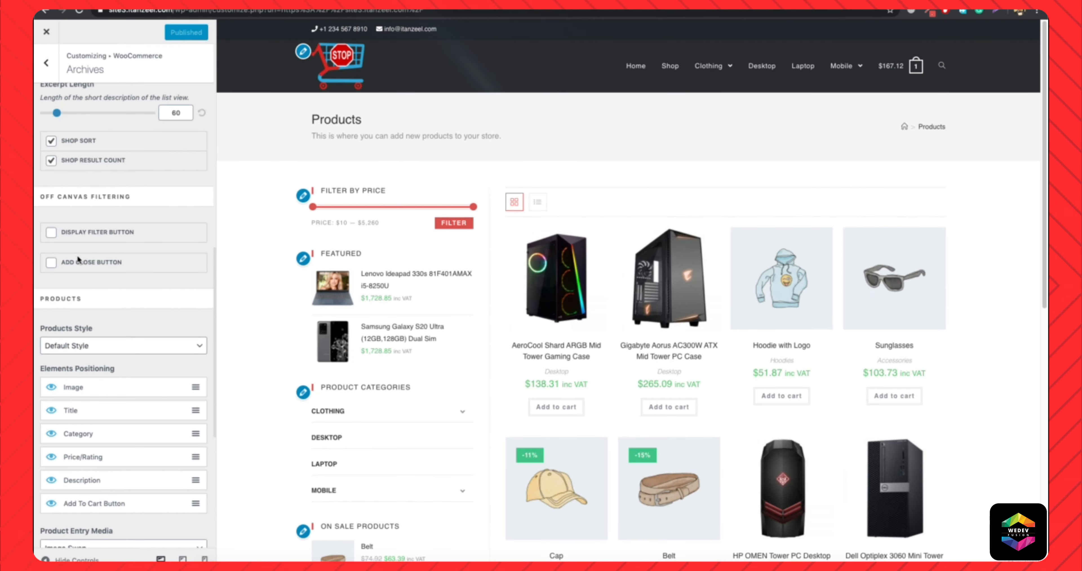
Turn off Shop Result Count, publish the change, and reload the live shop page to check it.
{"action": "left_click", "coordinate": [51, 162]}
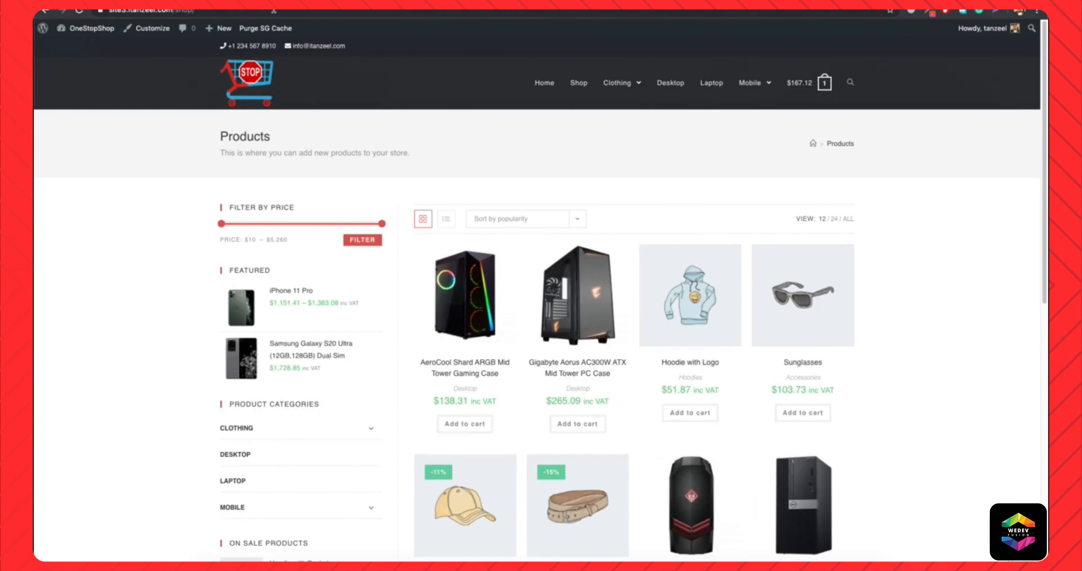
{"action": "left_click", "coordinate": [274, 11]}
{"action": "key", "text": "Return"}
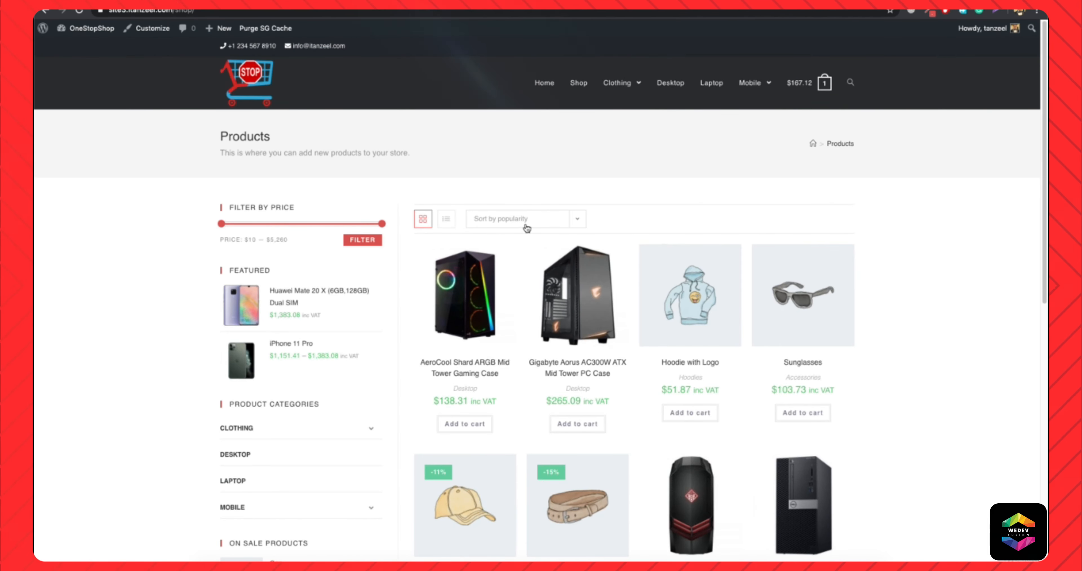
{"action": "scroll", "coordinate": [523, 338], "scroll_direction": "down", "scroll_amount": 10}
{"action": "scroll", "coordinate": [523, 338], "scroll_direction": "up", "scroll_amount": 10}
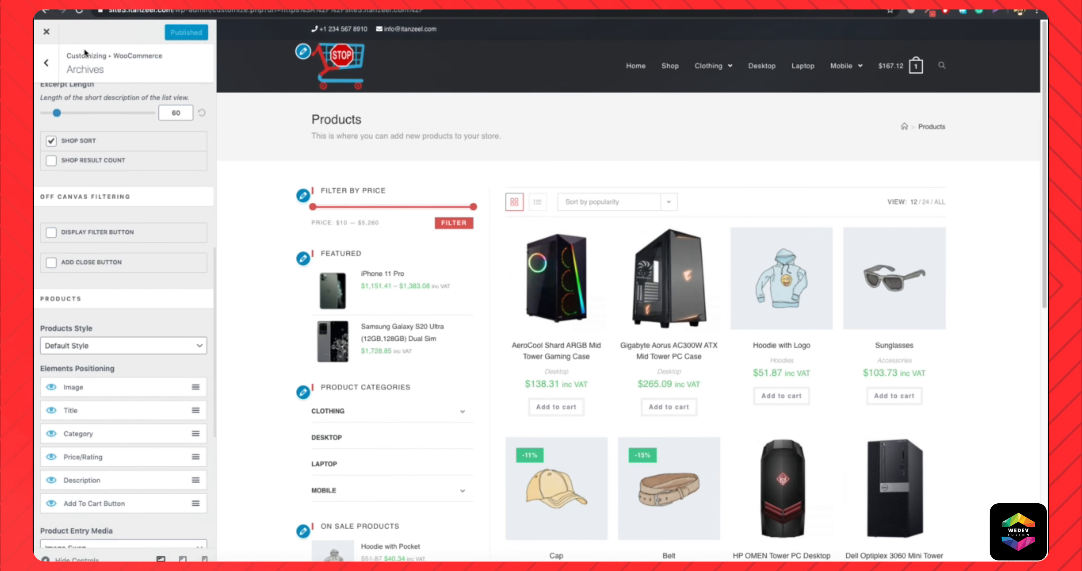
Open the Single Product settings, preview the AeroCool Shard ARGB Mid Tower Gaming Case, and set the Title HTML Tag to H1.
{"action": "left_click", "coordinate": [47, 62]}
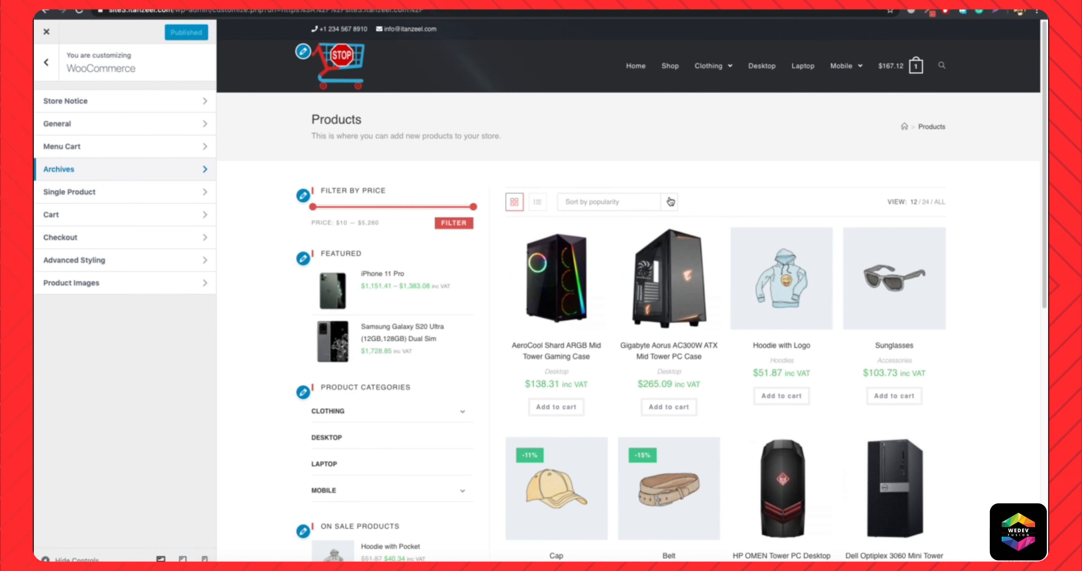
{"action": "left_click", "coordinate": [80, 192]}
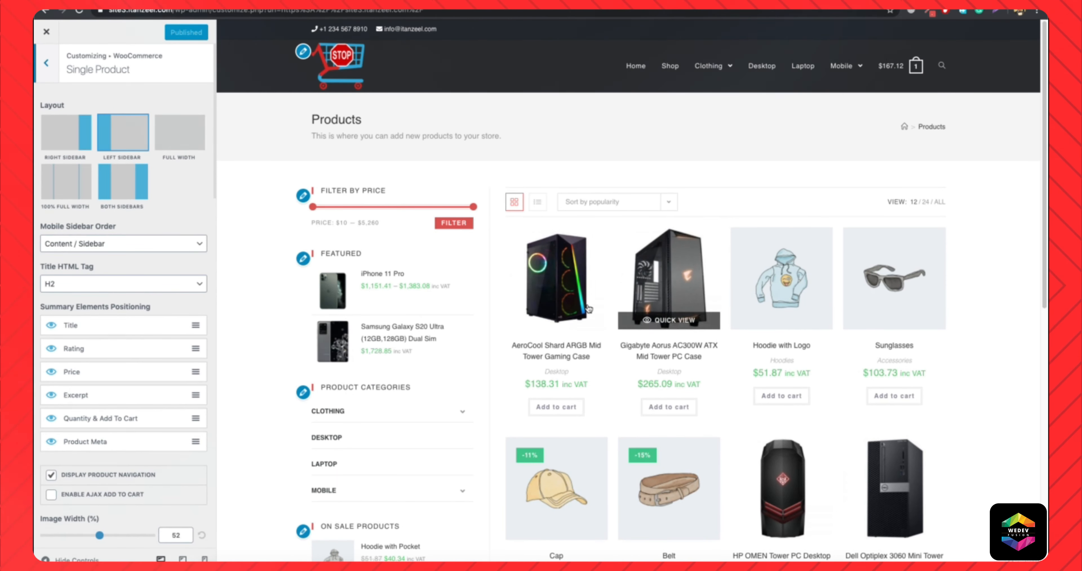
{"action": "left_click", "coordinate": [552, 348]}
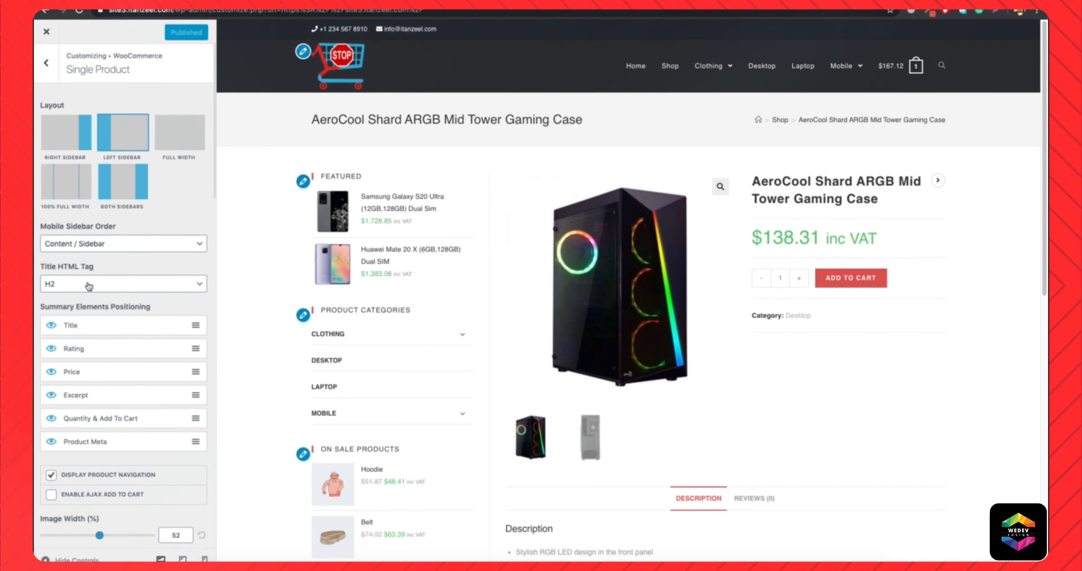
{"action": "left_click", "coordinate": [66, 281]}
{"action": "left_click", "coordinate": [66, 280]}
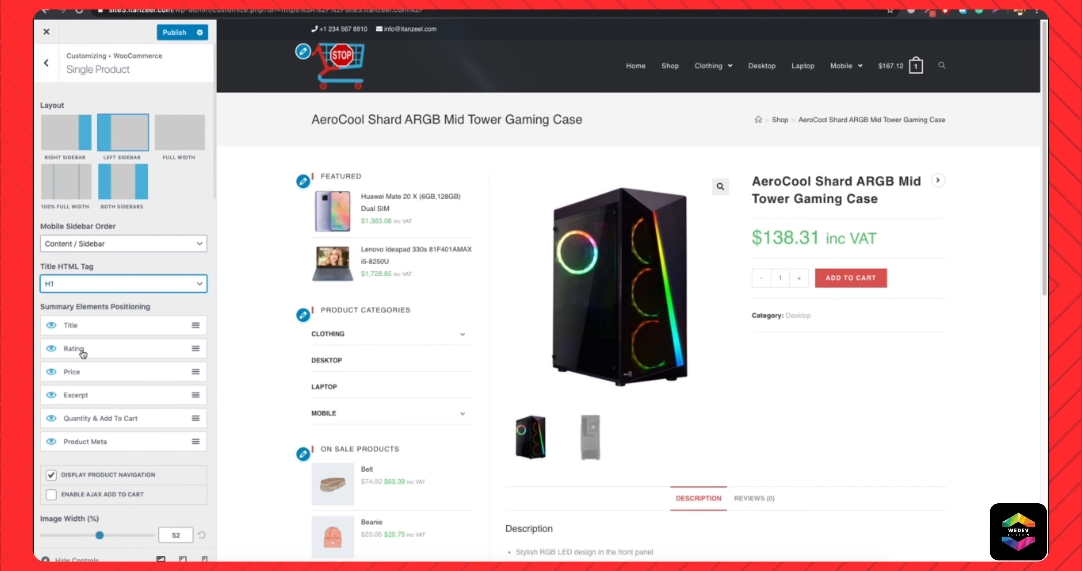
Turn off Display Product Navigation for single products.
{"action": "left_click_drag", "start_coordinate": [82, 379], "coordinate": [114, 370]}
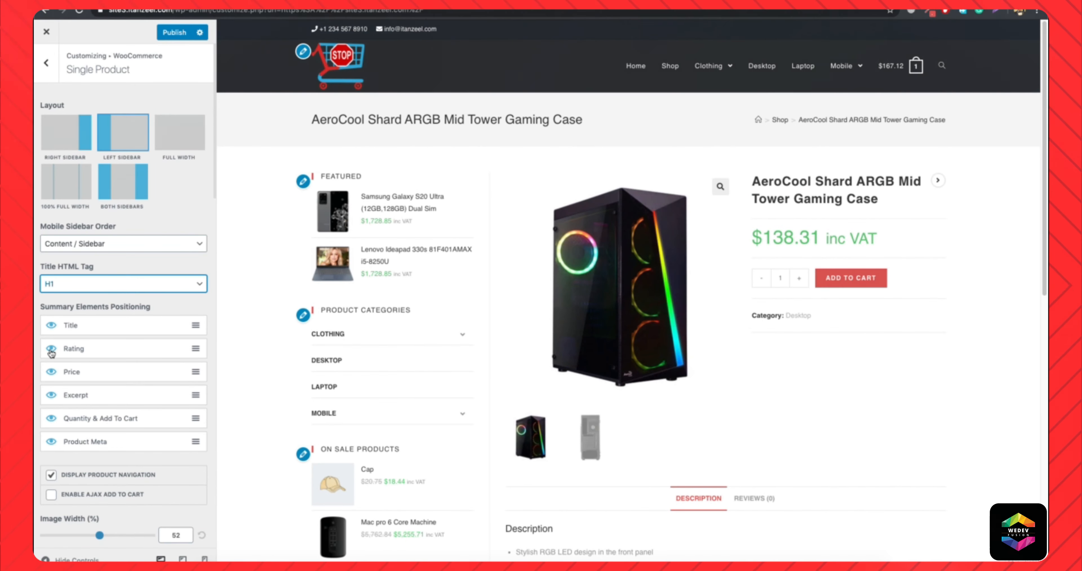
{"action": "scroll", "coordinate": [141, 437], "scroll_direction": "down", "scroll_amount": 1}
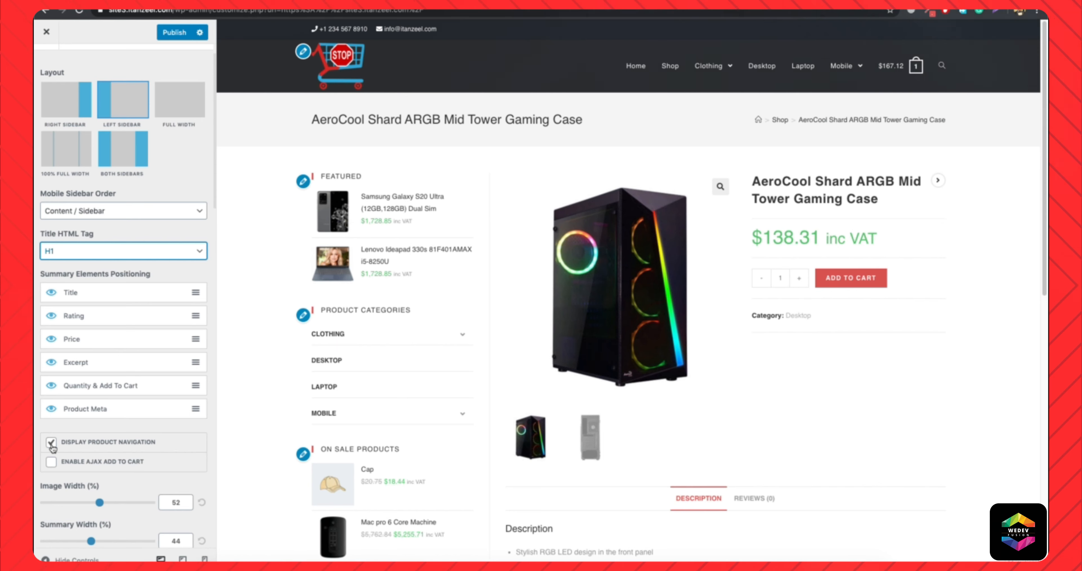
{"action": "mouse_move", "coordinate": [938, 182]}
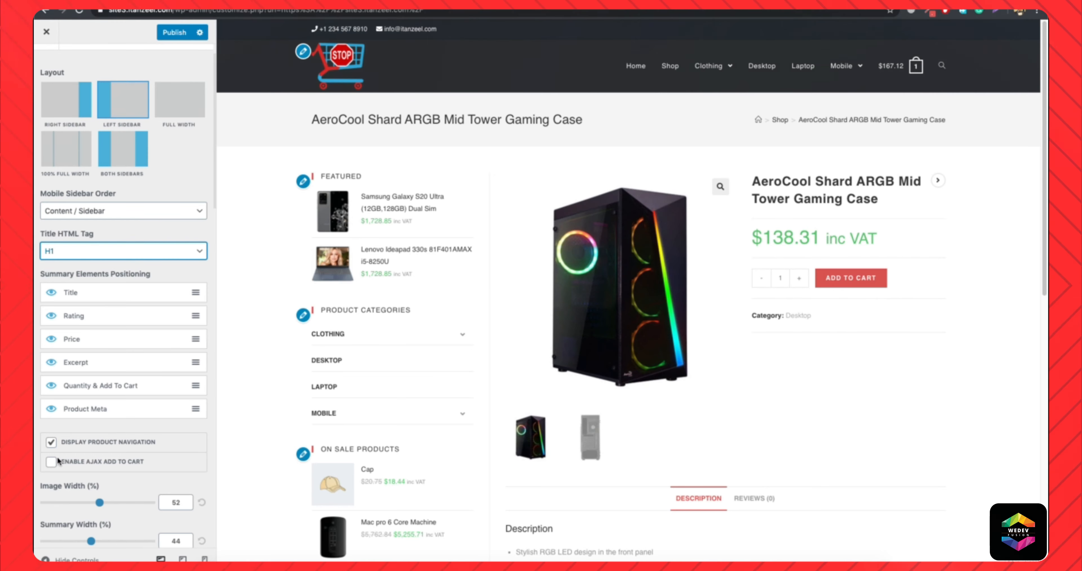
{"action": "left_click", "coordinate": [50, 444]}
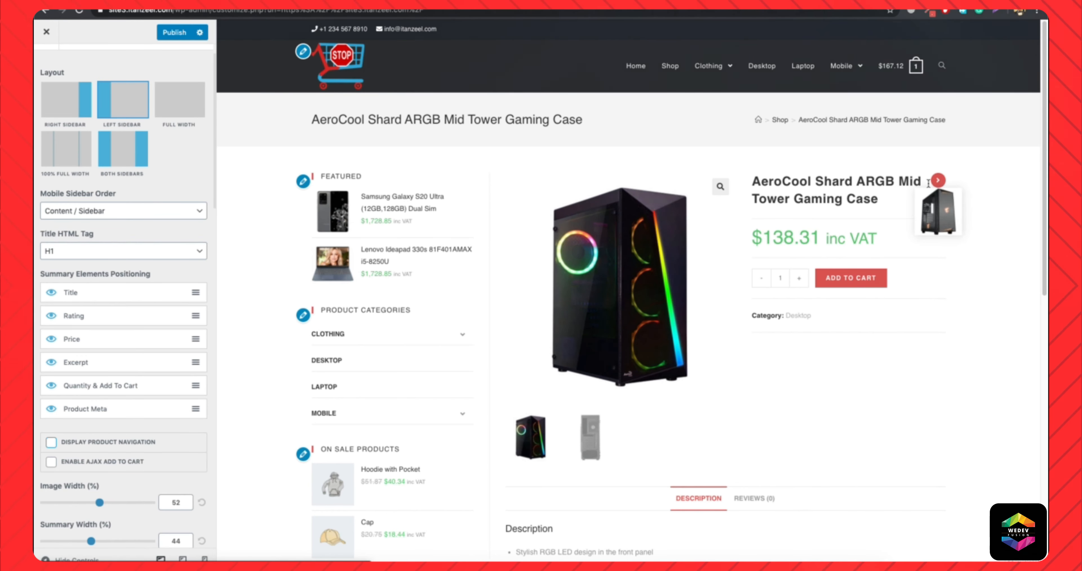
Try the product's Image Width and Summary Width at 100%, and reset both to their defaults.
{"action": "scroll", "coordinate": [87, 294], "scroll_direction": "down", "scroll_amount": 5}
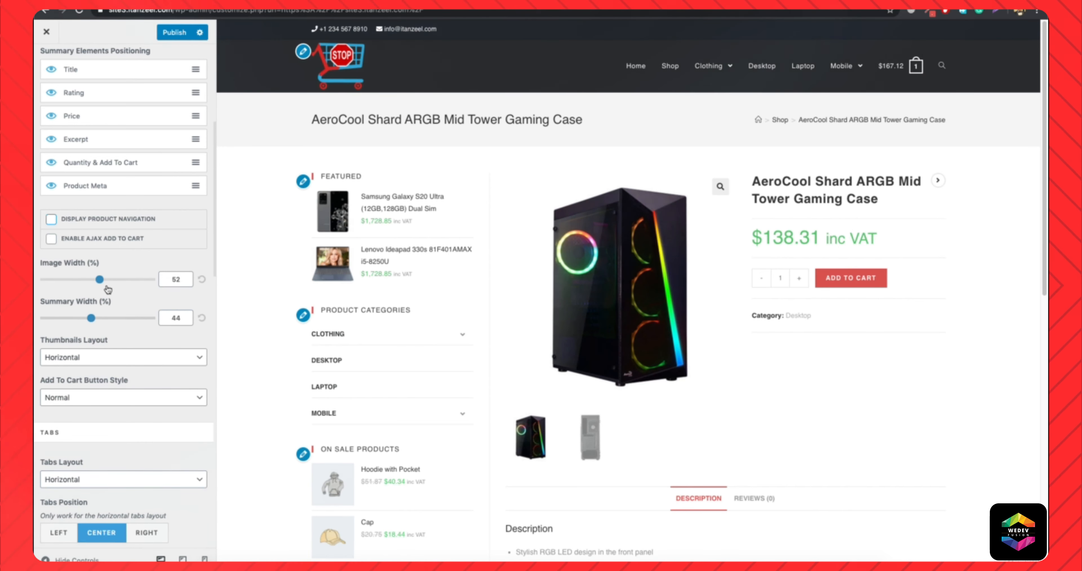
{"action": "left_click_drag", "start_coordinate": [99, 280], "coordinate": [151, 279]}
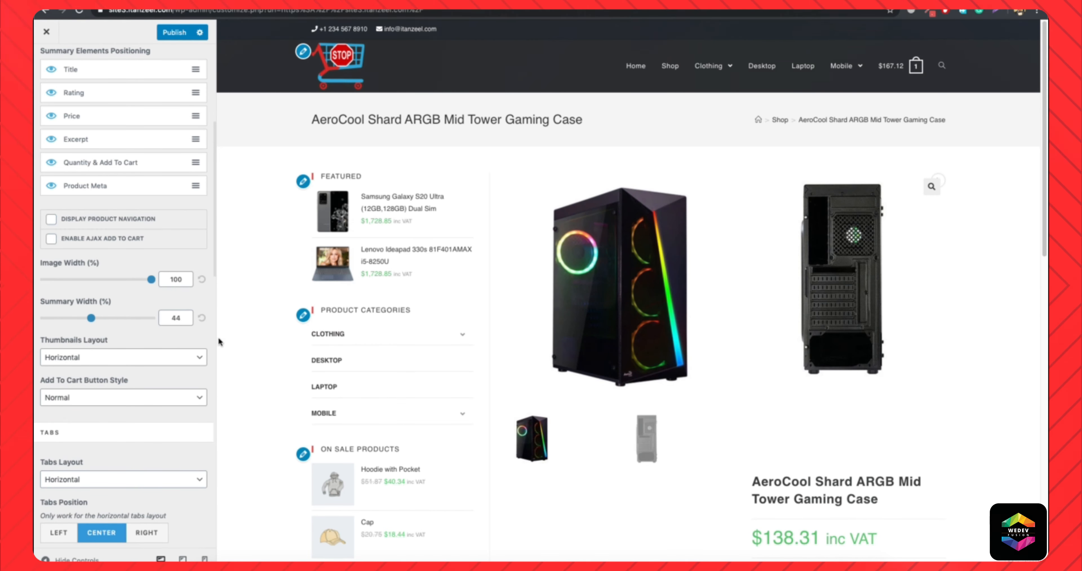
{"action": "scroll", "coordinate": [770, 286], "scroll_direction": "down", "scroll_amount": 5}
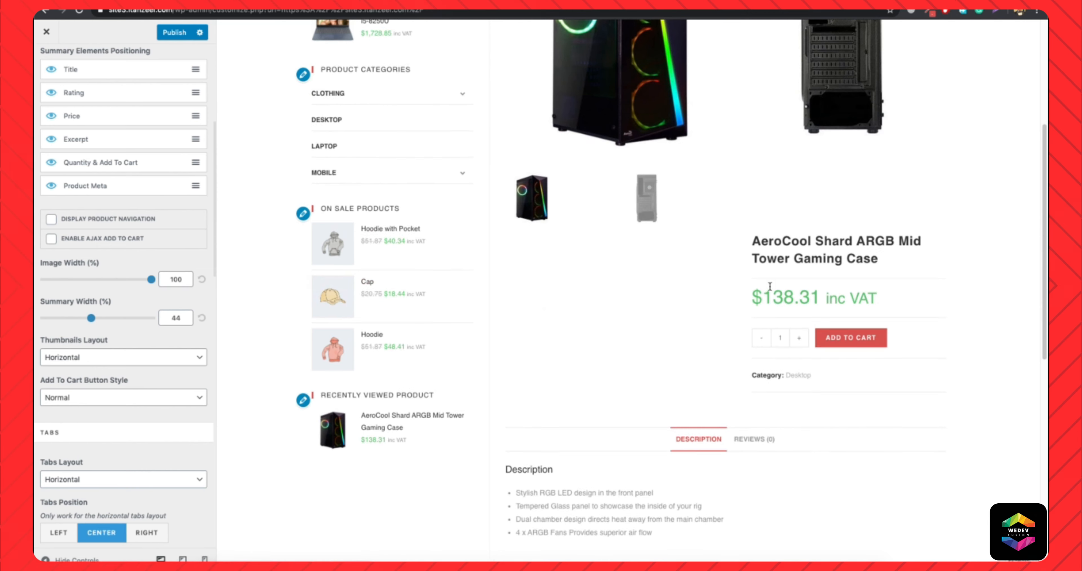
{"action": "left_click_drag", "start_coordinate": [91, 322], "coordinate": [168, 318]}
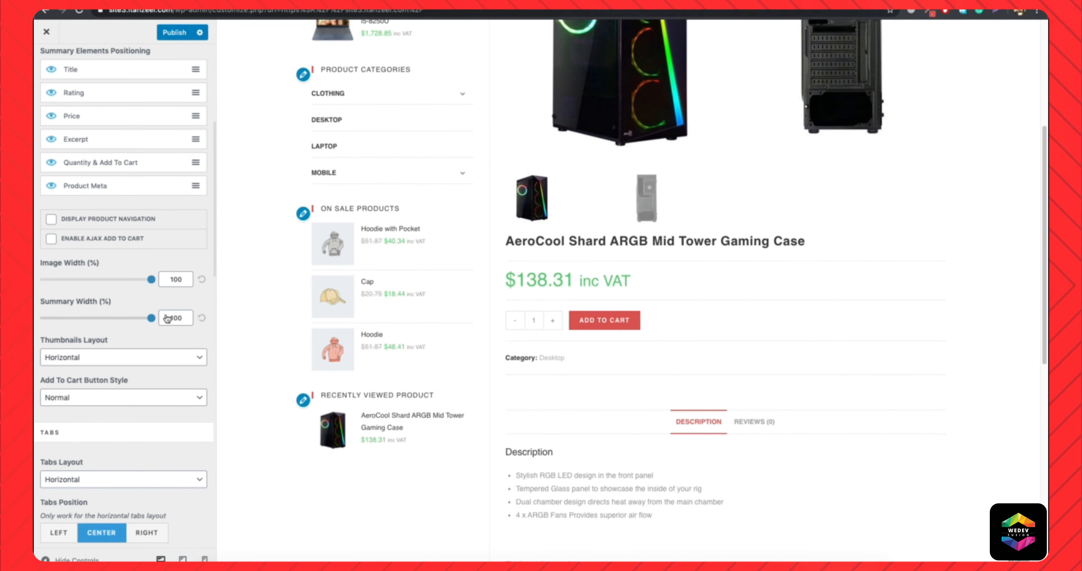
{"action": "left_click", "coordinate": [203, 319]}
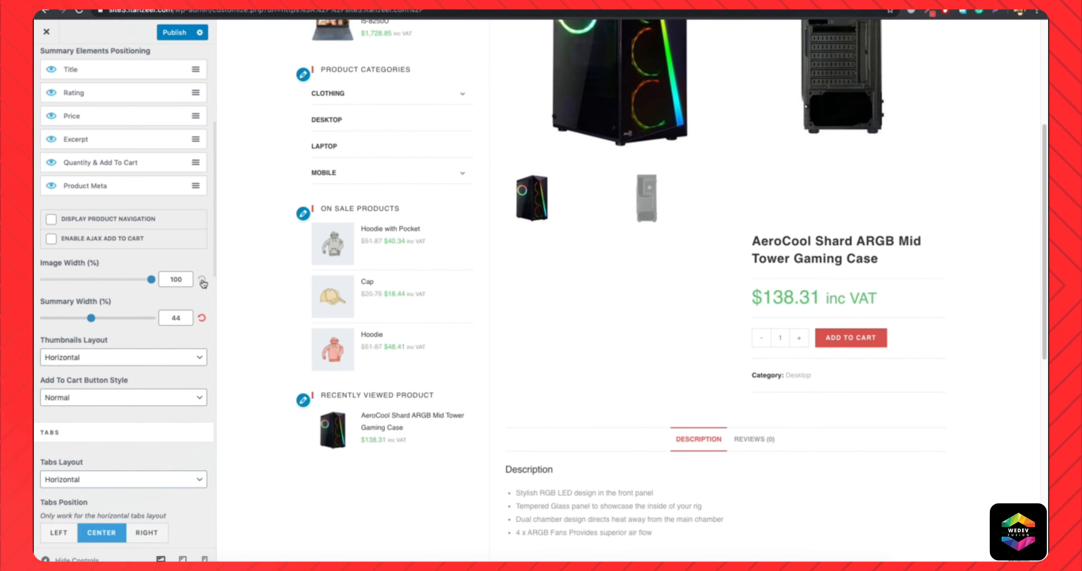
{"action": "left_click", "coordinate": [202, 281]}
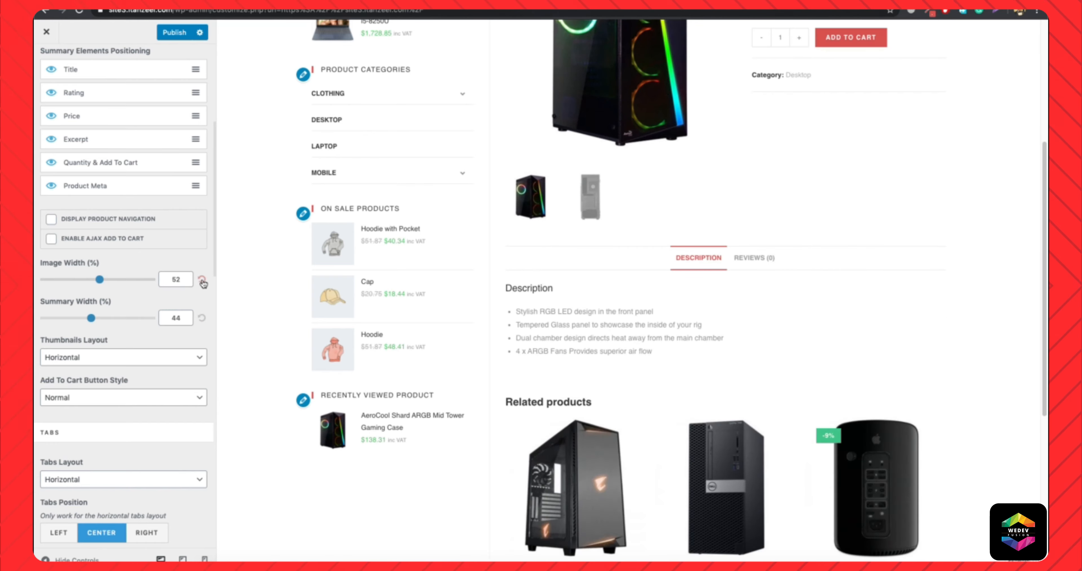
Try the Vertical Tabs Layout and check the product's Description and Reviews tabs in the preview.
{"action": "scroll", "coordinate": [74, 380], "scroll_direction": "down", "scroll_amount": 2}
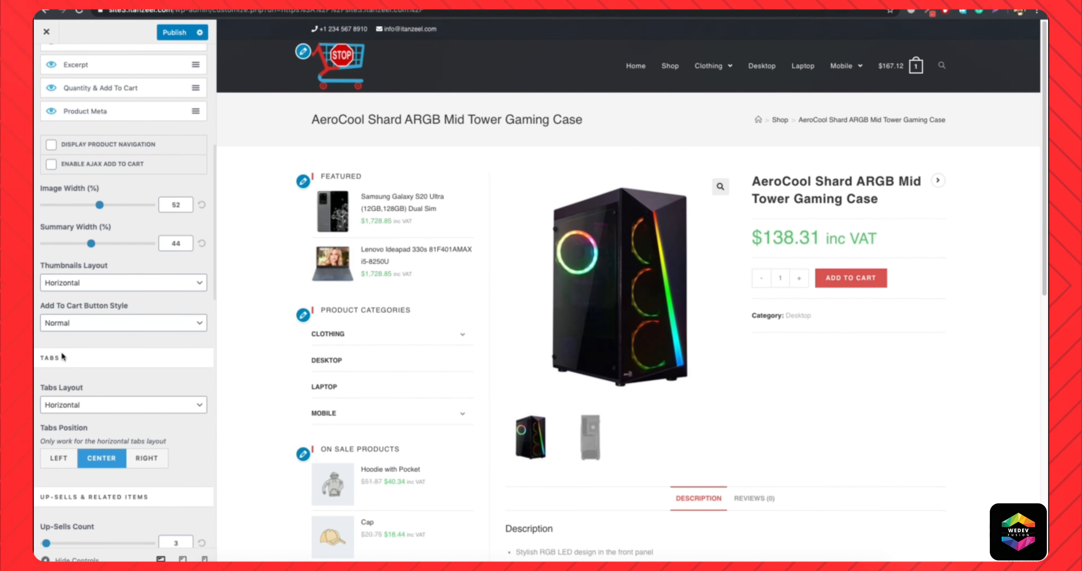
{"action": "scroll", "coordinate": [690, 321], "scroll_direction": "down", "scroll_amount": 4}
{"action": "left_click", "coordinate": [755, 313]}
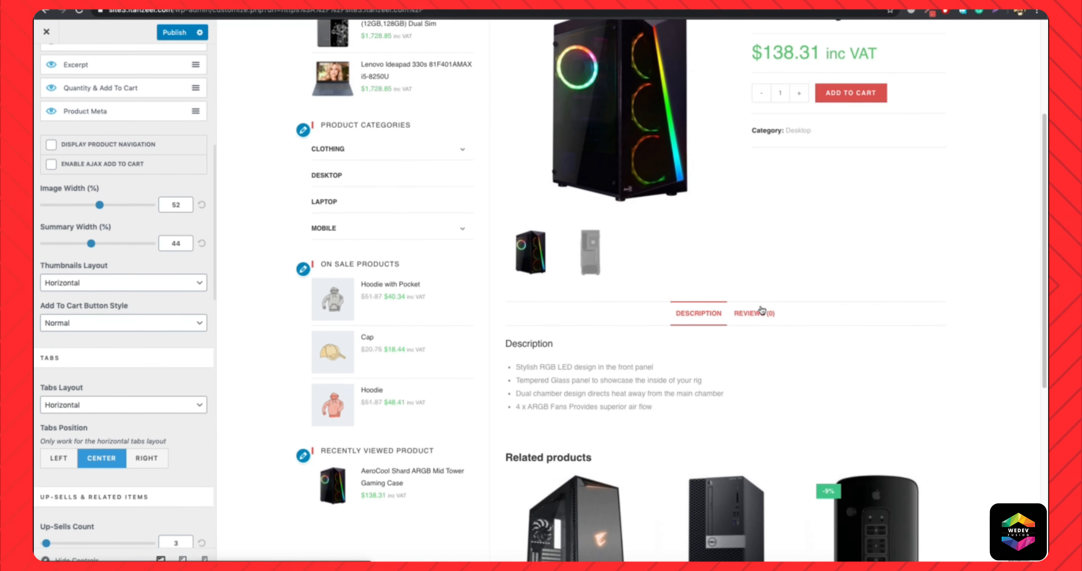
{"action": "left_click", "coordinate": [713, 319]}
{"action": "left_click", "coordinate": [84, 405]}
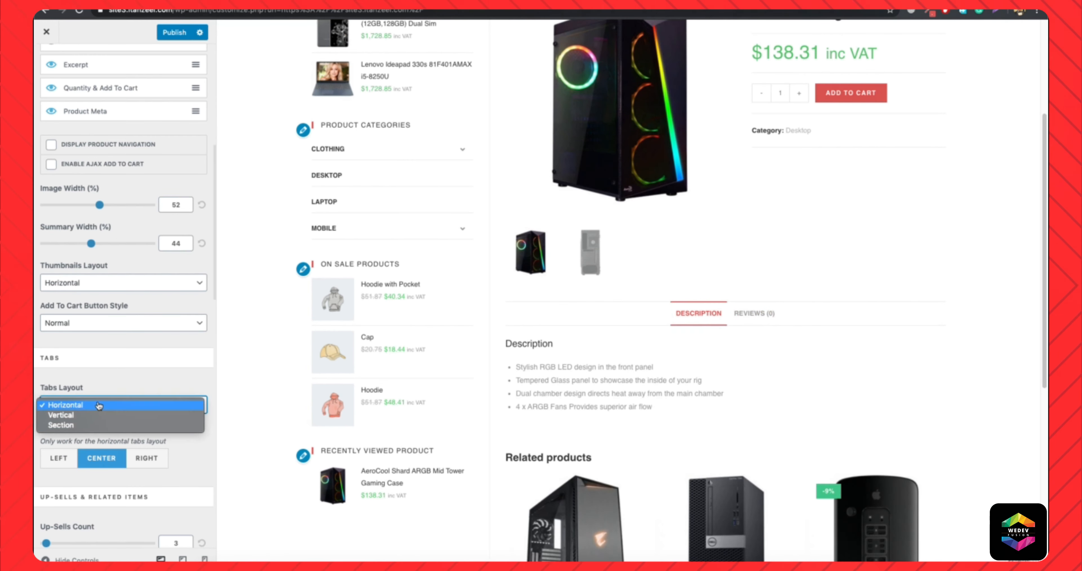
{"action": "left_click", "coordinate": [766, 381]}
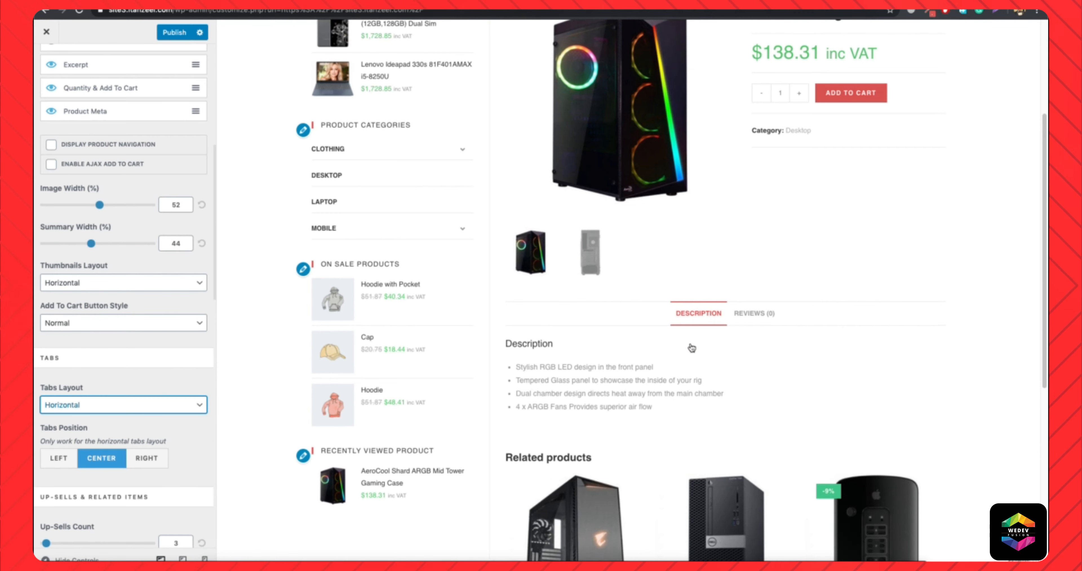
{"action": "left_click", "coordinate": [82, 405]}
{"action": "left_click", "coordinate": [83, 415]}
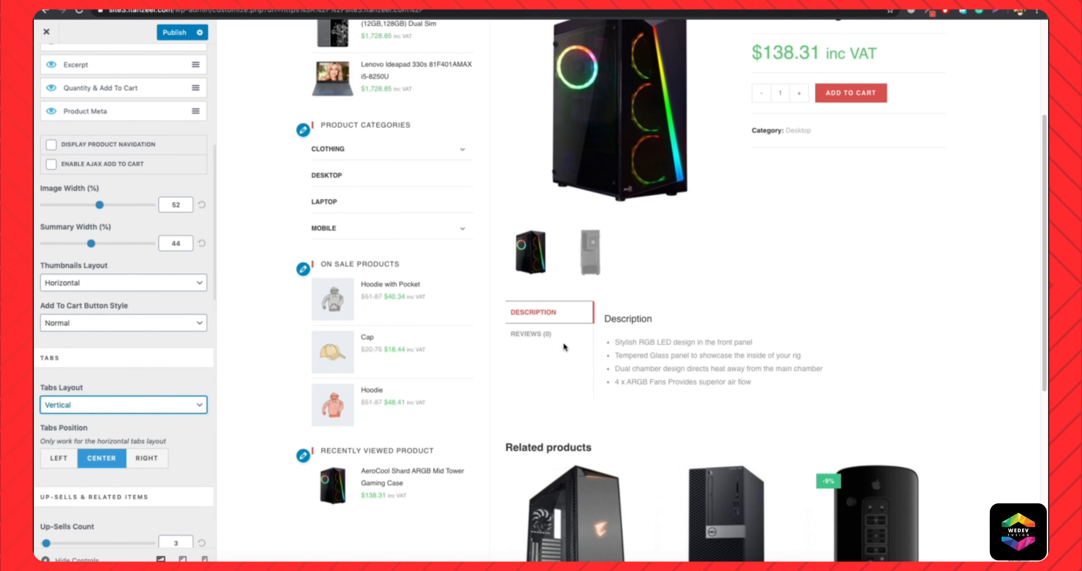
{"action": "left_click", "coordinate": [548, 332]}
{"action": "left_click", "coordinate": [530, 311]}
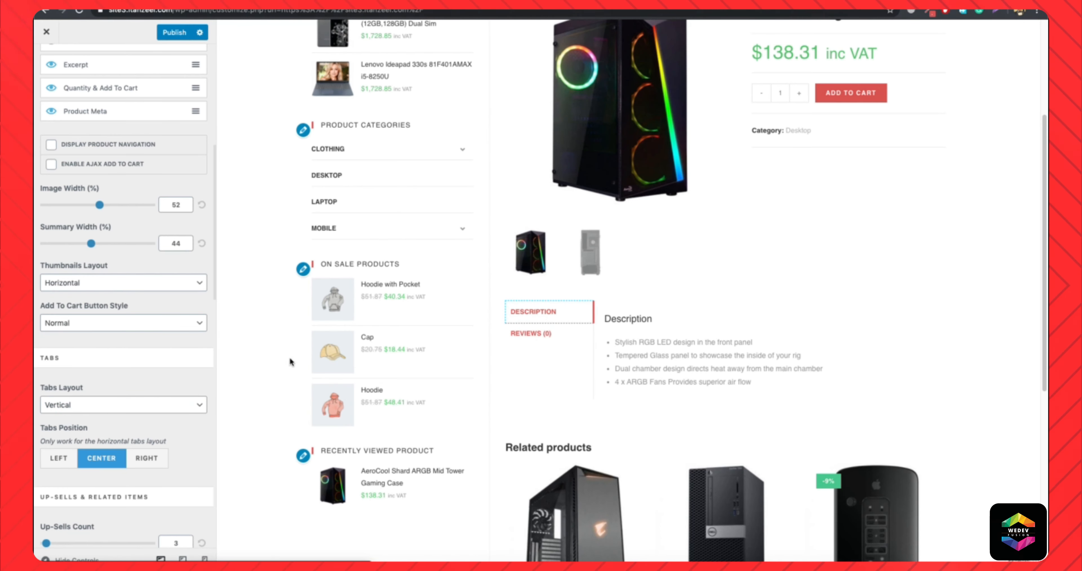
Try the Section Tabs Layout in the preview and return the layout to Horizontal.
{"action": "left_click", "coordinate": [84, 406]}
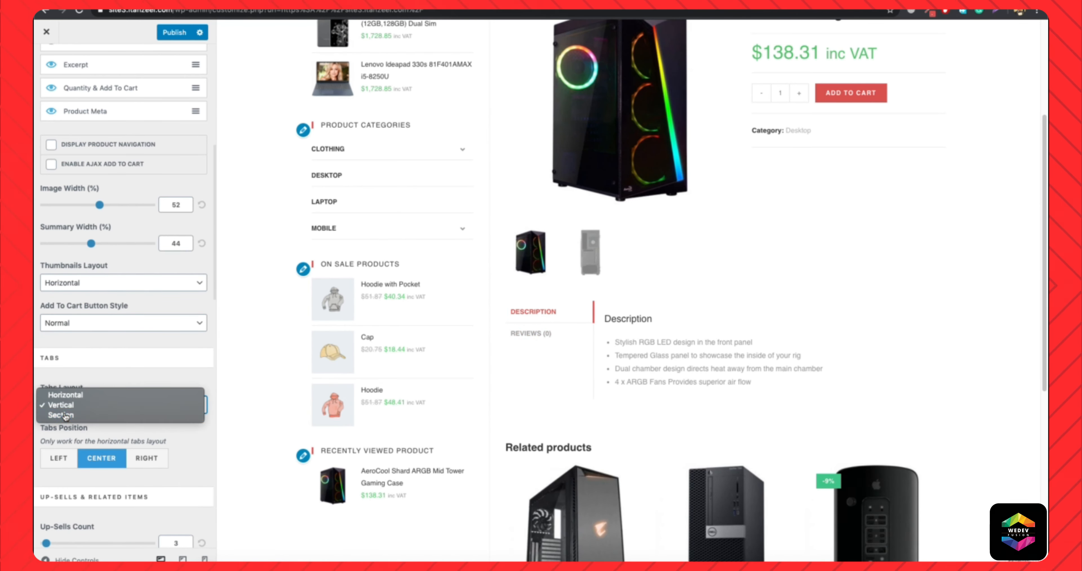
{"action": "left_click", "coordinate": [84, 416]}
{"action": "scroll", "coordinate": [581, 366], "scroll_direction": "down", "scroll_amount": 8}
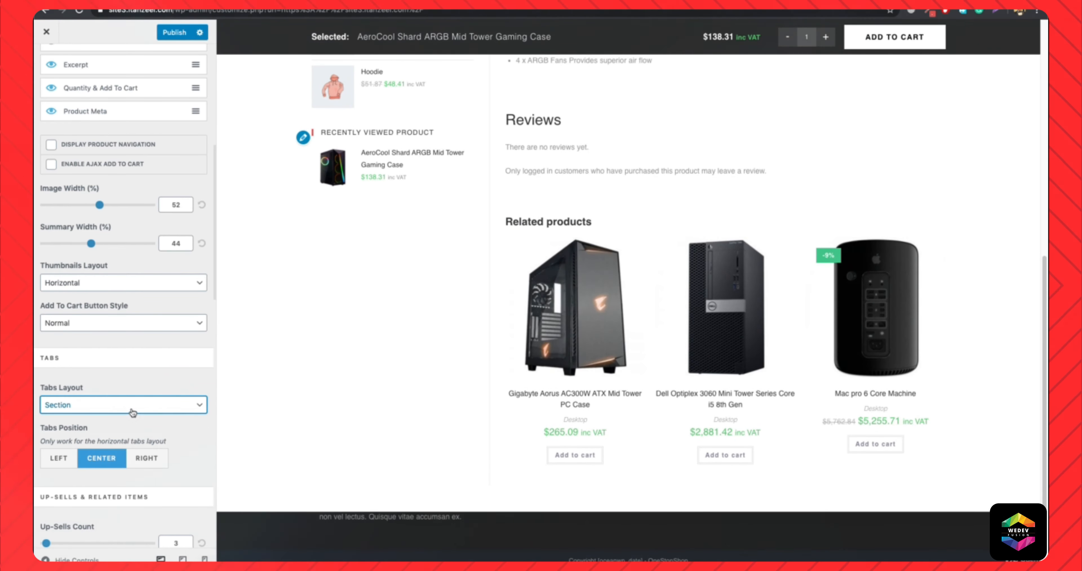
{"action": "left_click", "coordinate": [196, 406]}
{"action": "left_click", "coordinate": [89, 388]}
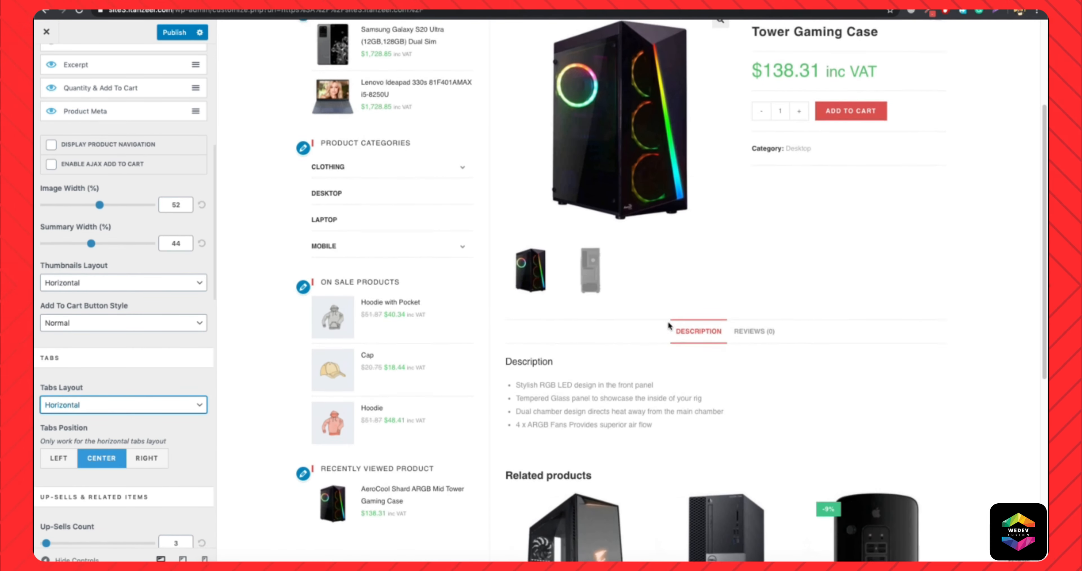
Set Related Products Columns to 4 and Related Items Count to 4 for the single product page.
{"action": "scroll", "coordinate": [709, 356], "scroll_direction": "down", "scroll_amount": 5}
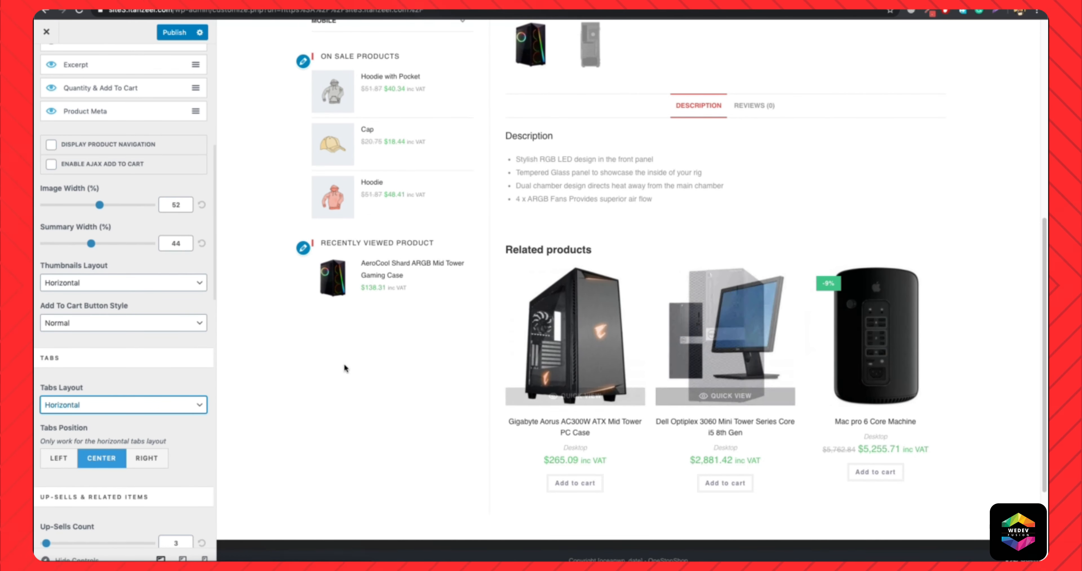
{"action": "scroll", "coordinate": [158, 440], "scroll_direction": "down", "scroll_amount": 3}
{"action": "scroll", "coordinate": [158, 440], "scroll_direction": "down", "scroll_amount": 3}
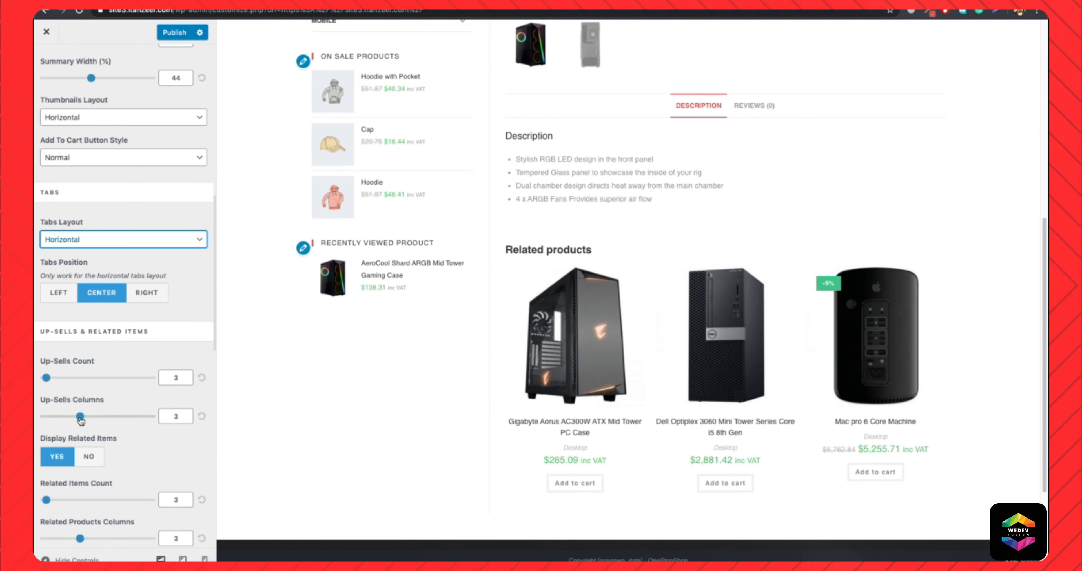
{"action": "scroll", "coordinate": [141, 440], "scroll_direction": "down", "scroll_amount": 1}
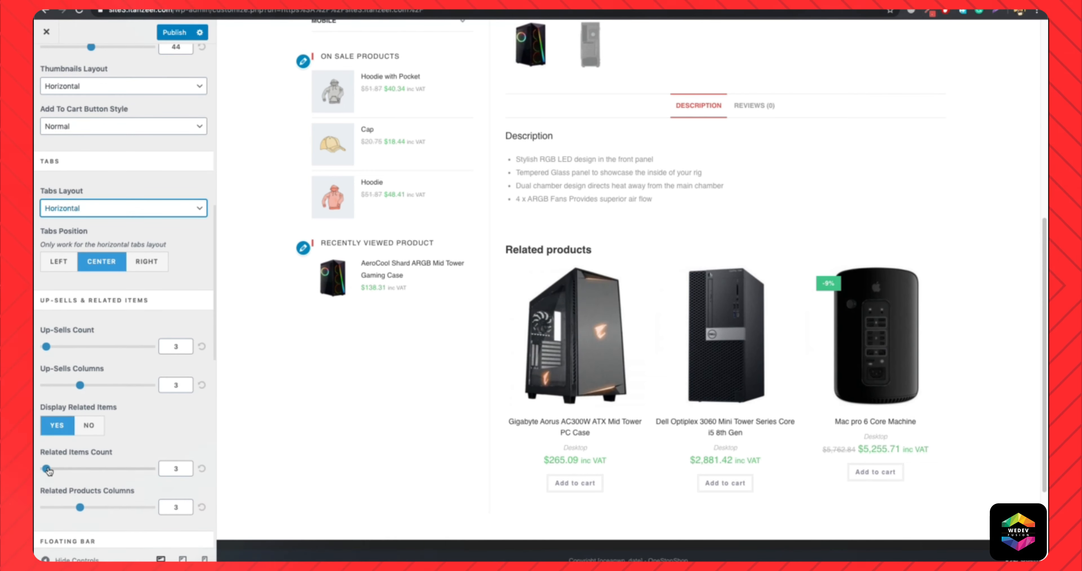
{"action": "left_click_drag", "start_coordinate": [81, 508], "coordinate": [97, 508]}
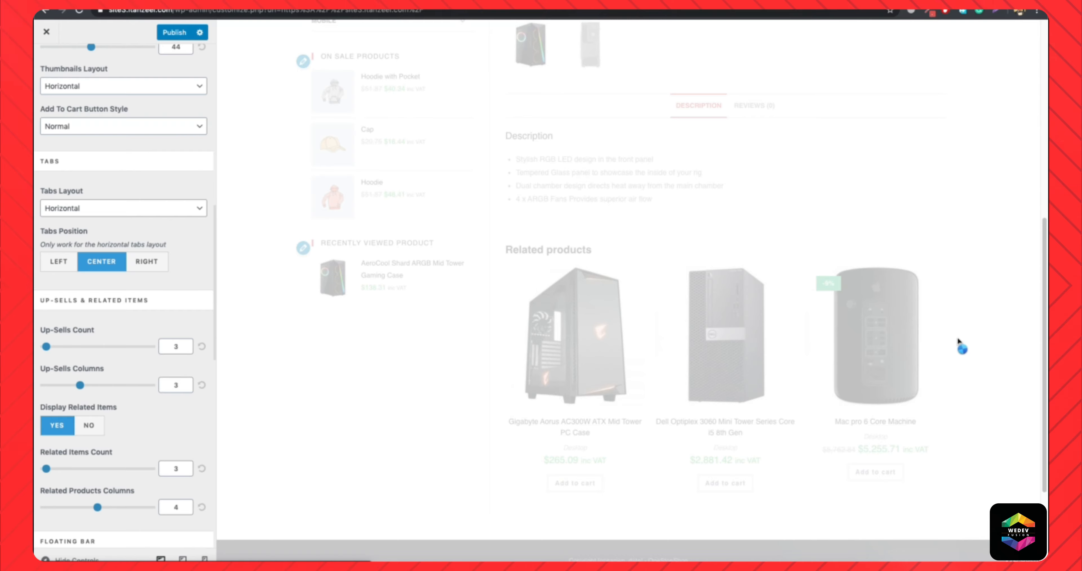
{"action": "mouse_move", "coordinate": [47, 473]}
{"action": "left_mouse_down"}
{"action": "mouse_move", "coordinate": [69, 469]}
{"action": "mouse_move", "coordinate": [52, 469]}
{"action": "left_mouse_up"}
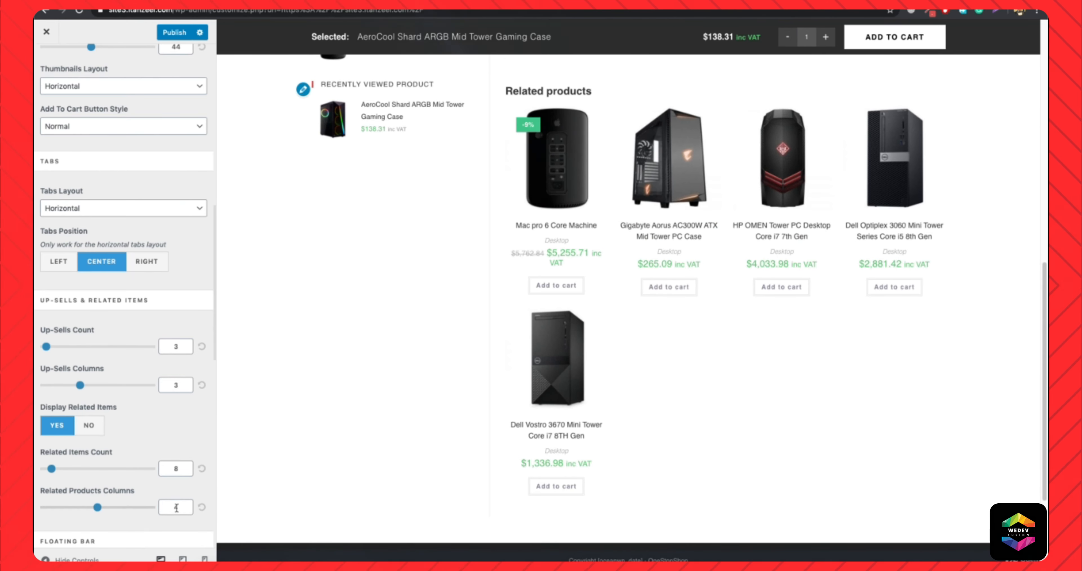
{"action": "double_click", "coordinate": [173, 460]}
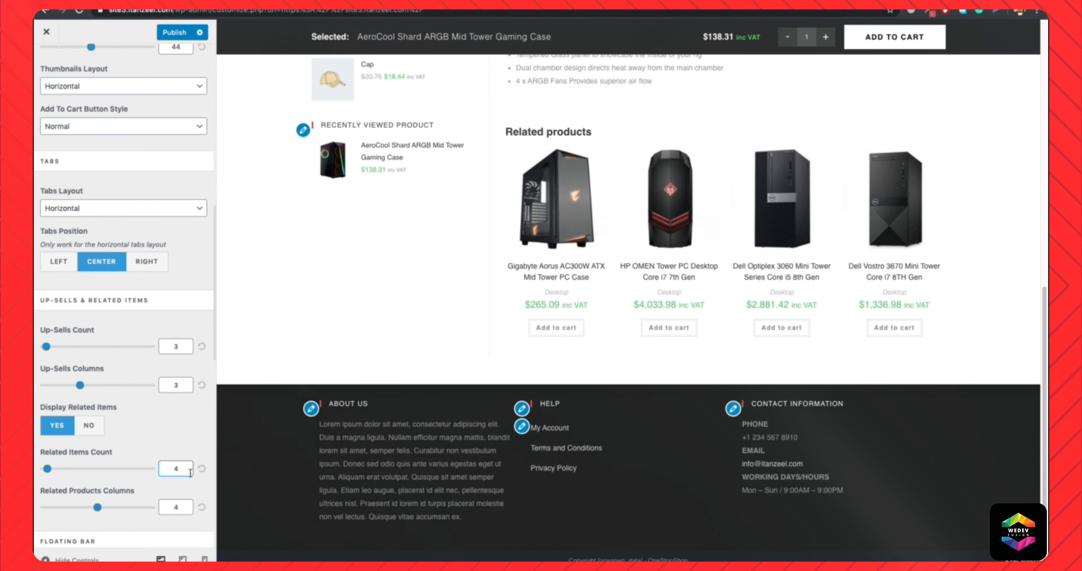
{"action": "double_click", "coordinate": [177, 469]}
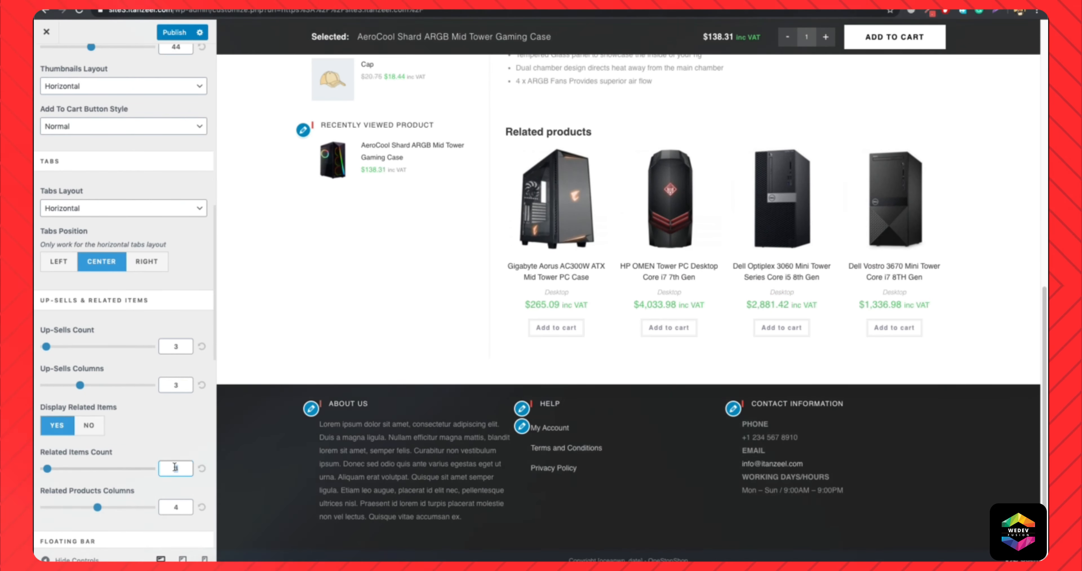
{"action": "left_click", "coordinate": [428, 309]}
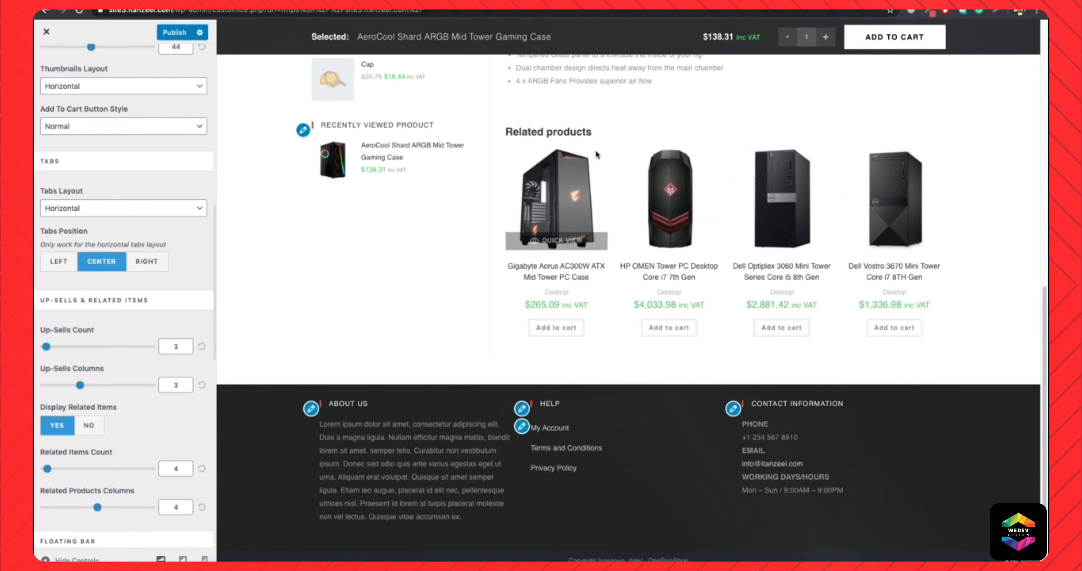
Set the floating bar's Add To Cart background color to #d8514e and check the product page preview.
{"action": "scroll", "coordinate": [169, 353], "scroll_direction": "down", "scroll_amount": 6}
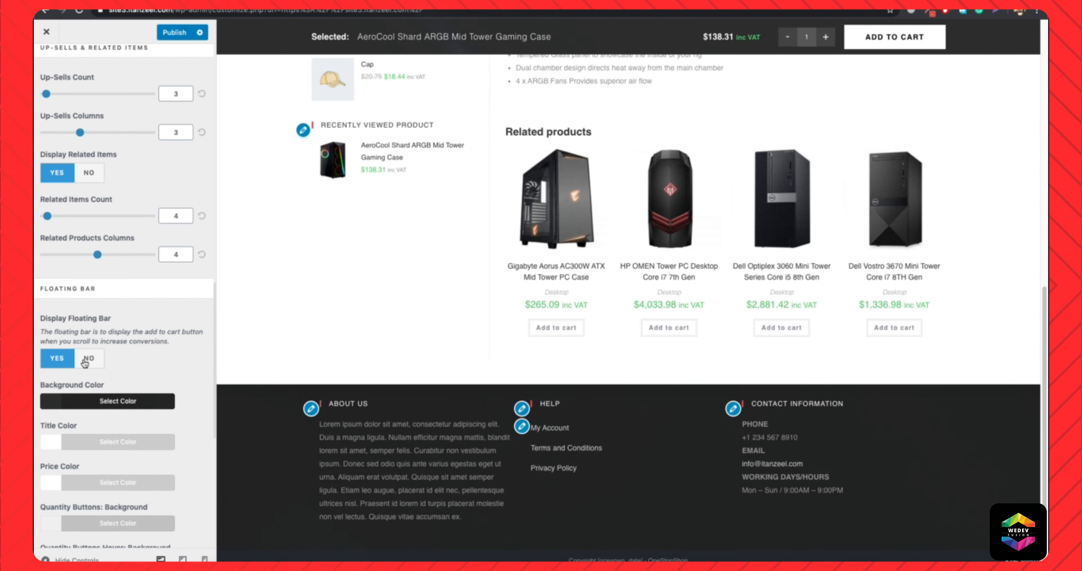
{"action": "scroll", "coordinate": [137, 357], "scroll_direction": "down", "scroll_amount": 8}
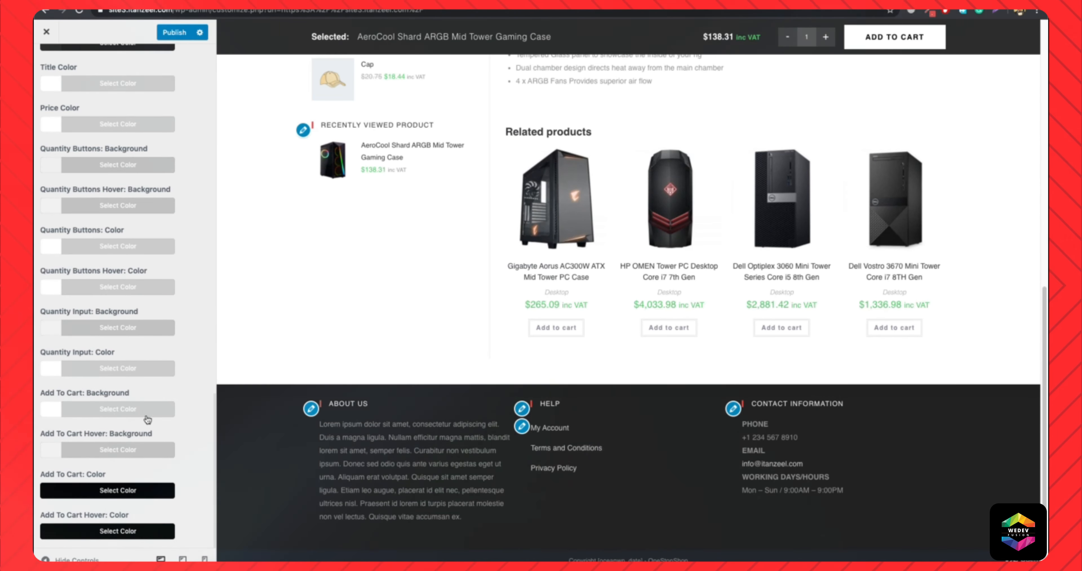
{"action": "left_click", "coordinate": [129, 413]}
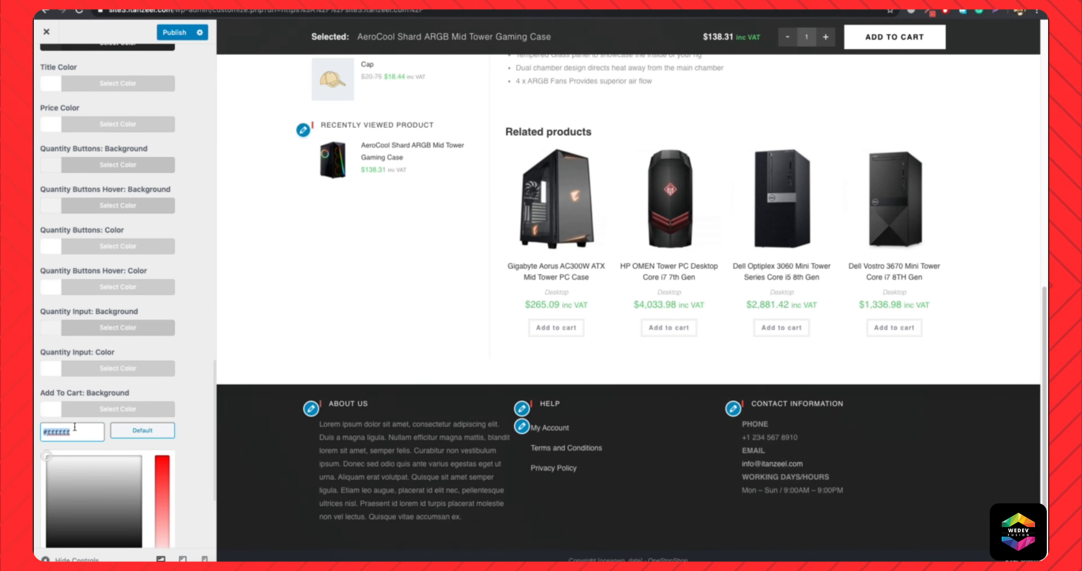
{"action": "type", "text": "#d8514e"}
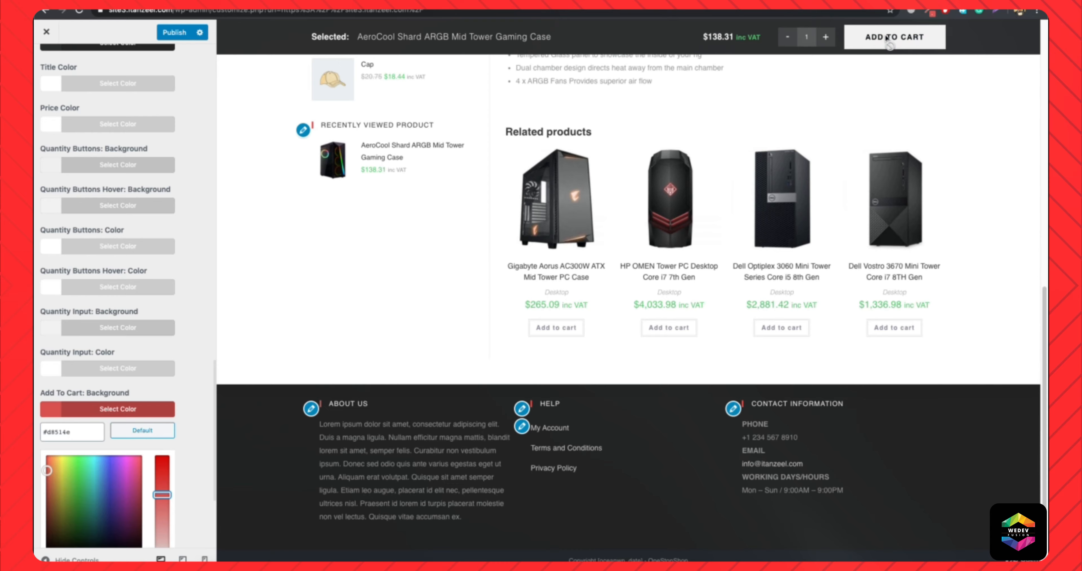
{"action": "left_click", "coordinate": [108, 409]}
{"action": "scroll", "coordinate": [472, 338], "scroll_direction": "up", "scroll_amount": 12}
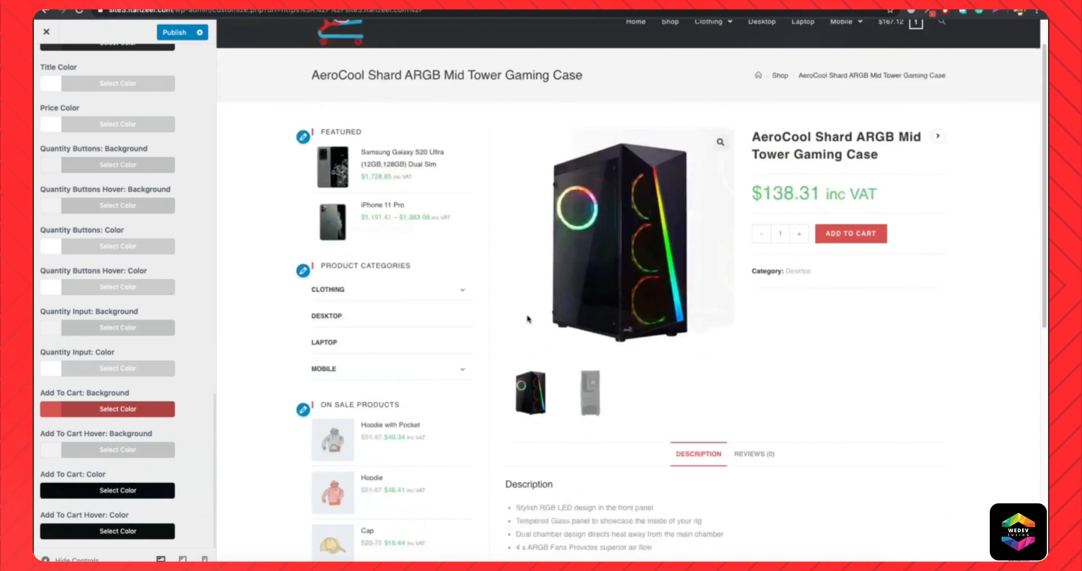
{"action": "scroll", "coordinate": [84, 167], "scroll_direction": "up", "scroll_amount": 15}
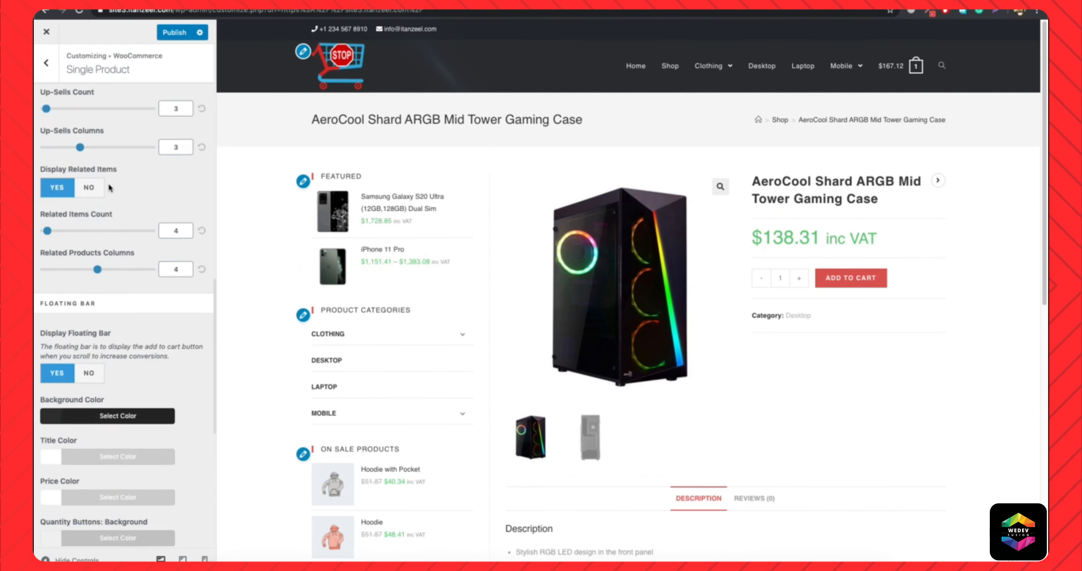
Open the Cart settings, show the cart page in the preview, and try the Distraction Free Cart option on and off.
{"action": "left_click", "coordinate": [51, 61]}
{"action": "left_click", "coordinate": [109, 222]}
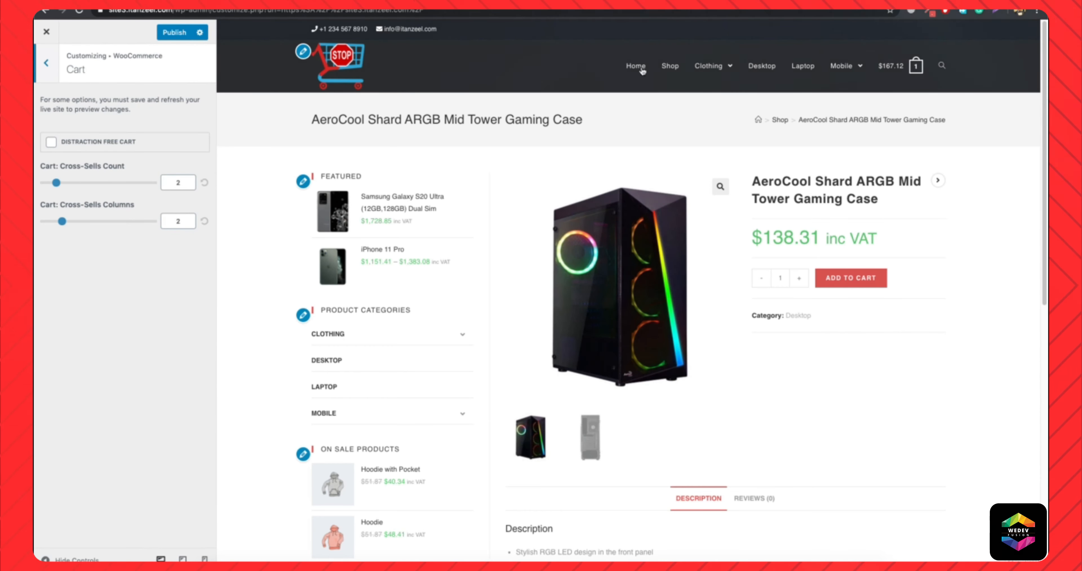
{"action": "mouse_move", "coordinate": [899, 66]}
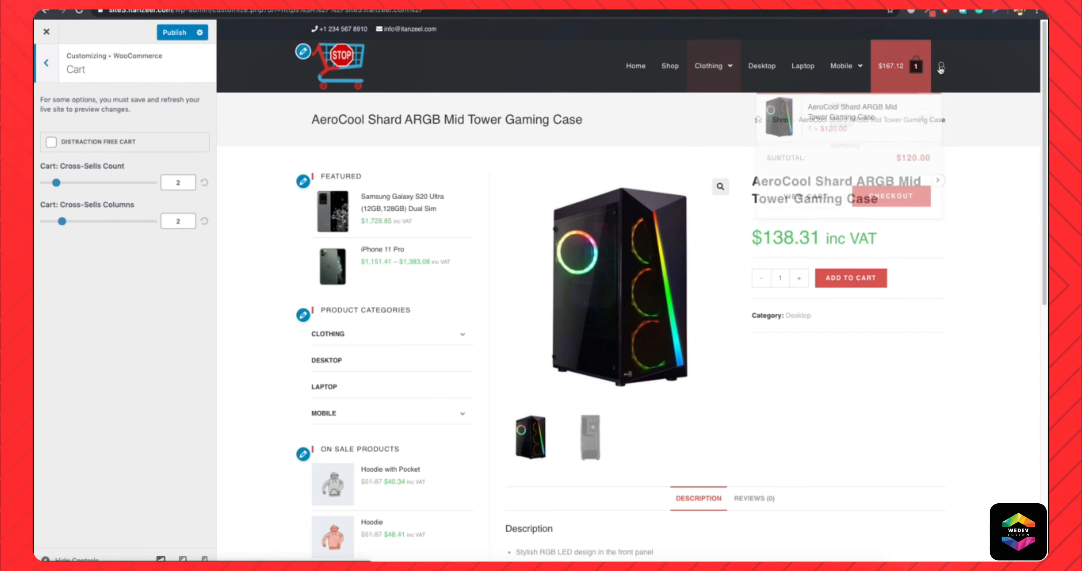
{"action": "left_click", "coordinate": [793, 197]}
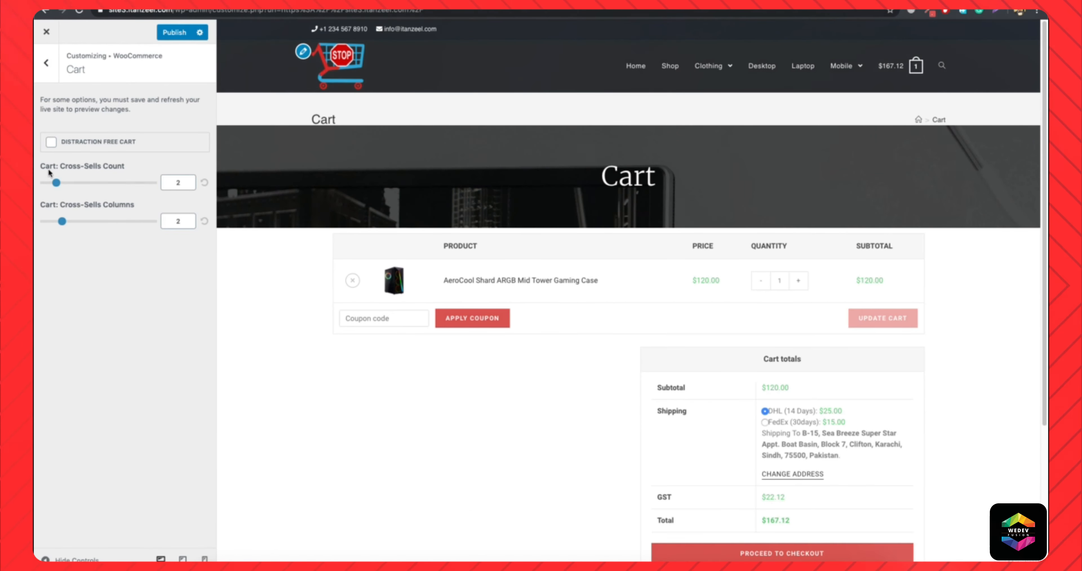
{"action": "left_click", "coordinate": [51, 142]}
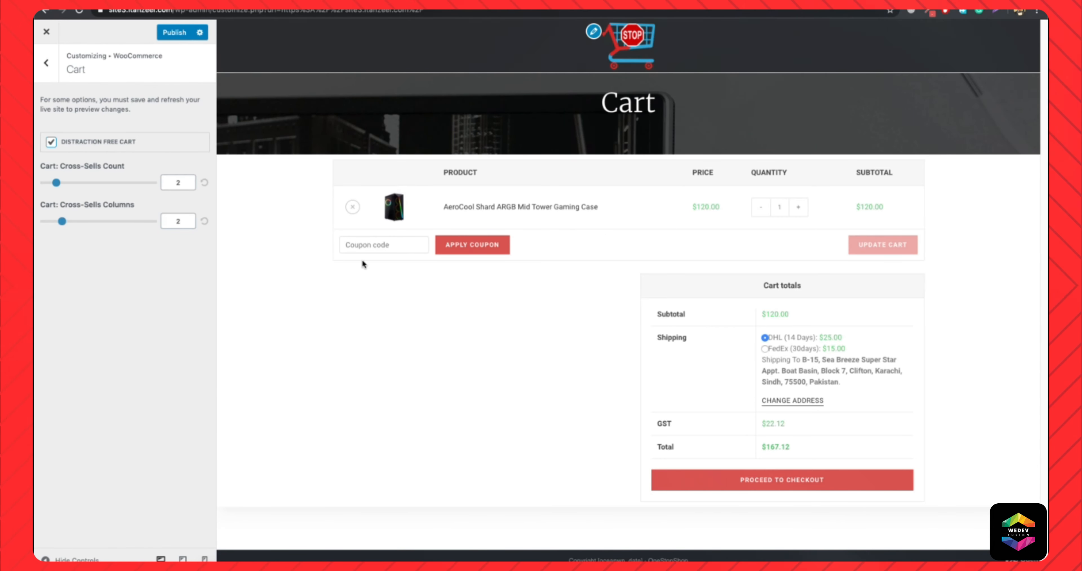
{"action": "left_click", "coordinate": [51, 143]}
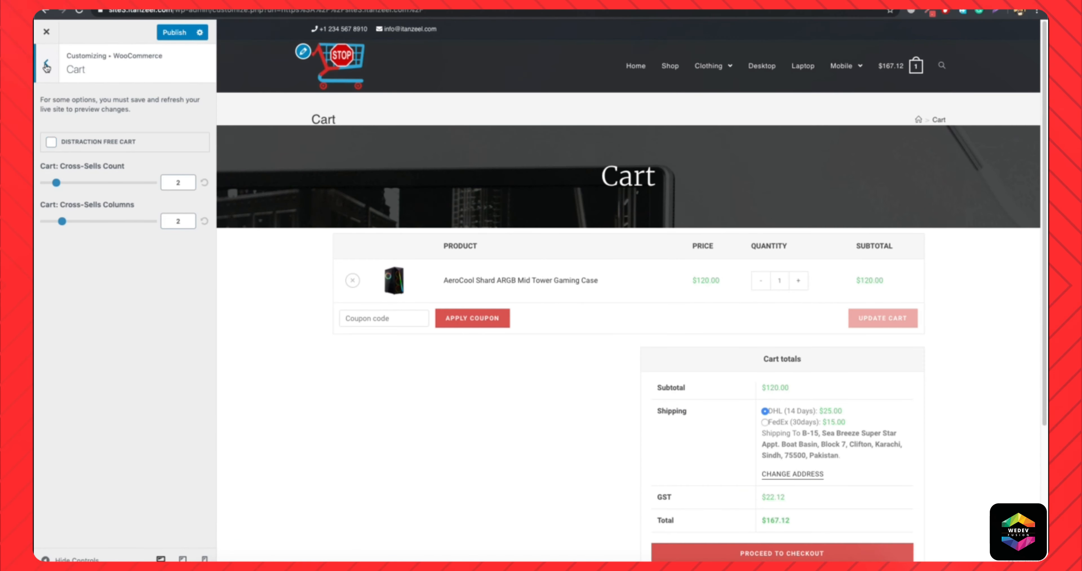
Enable Multi-Step Checkout in the Checkout settings with the checkout page in the preview, and publish the changes.
{"action": "left_click", "coordinate": [46, 65]}
{"action": "left_click", "coordinate": [84, 237]}
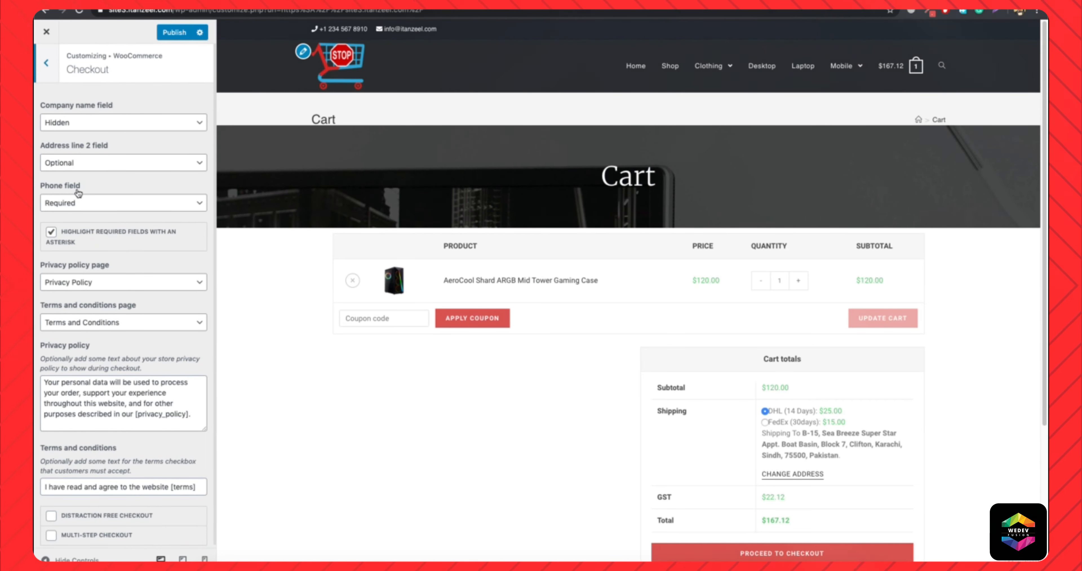
{"action": "scroll", "coordinate": [77, 251], "scroll_direction": "down", "scroll_amount": 1}
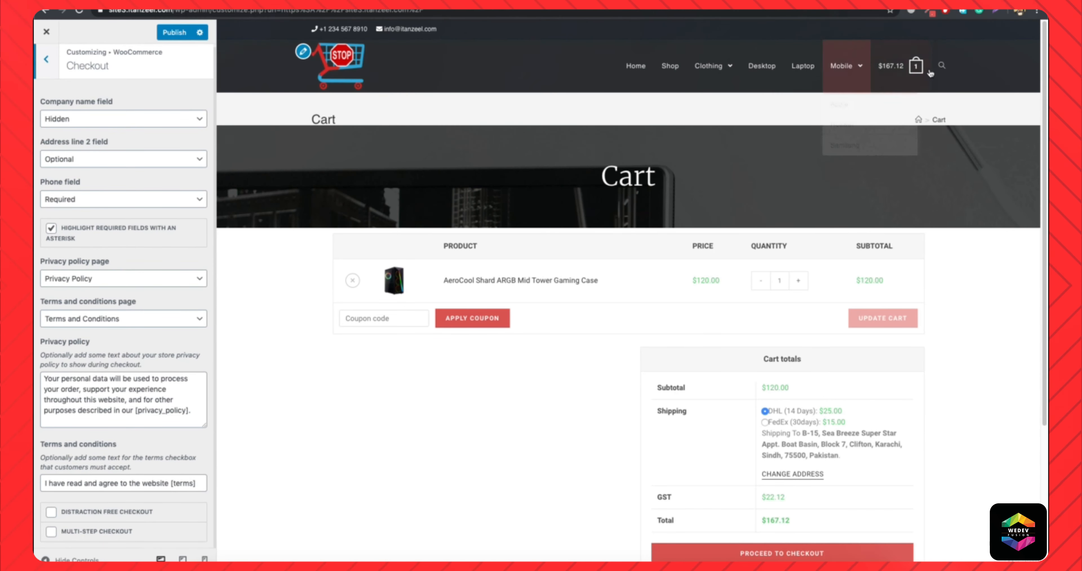
{"action": "scroll", "coordinate": [752, 420], "scroll_direction": "down", "scroll_amount": 5}
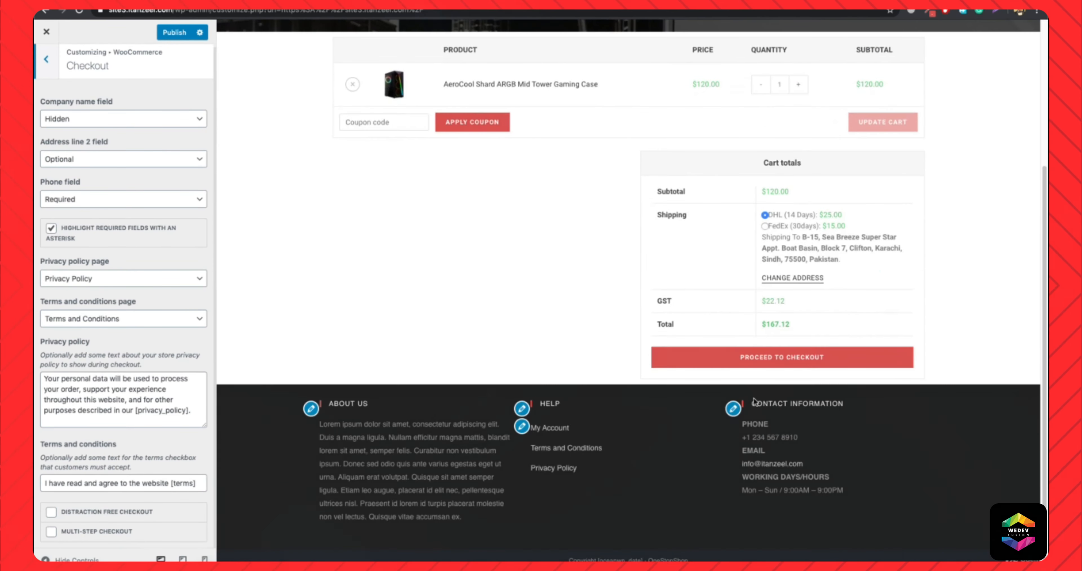
{"action": "left_click", "coordinate": [765, 360]}
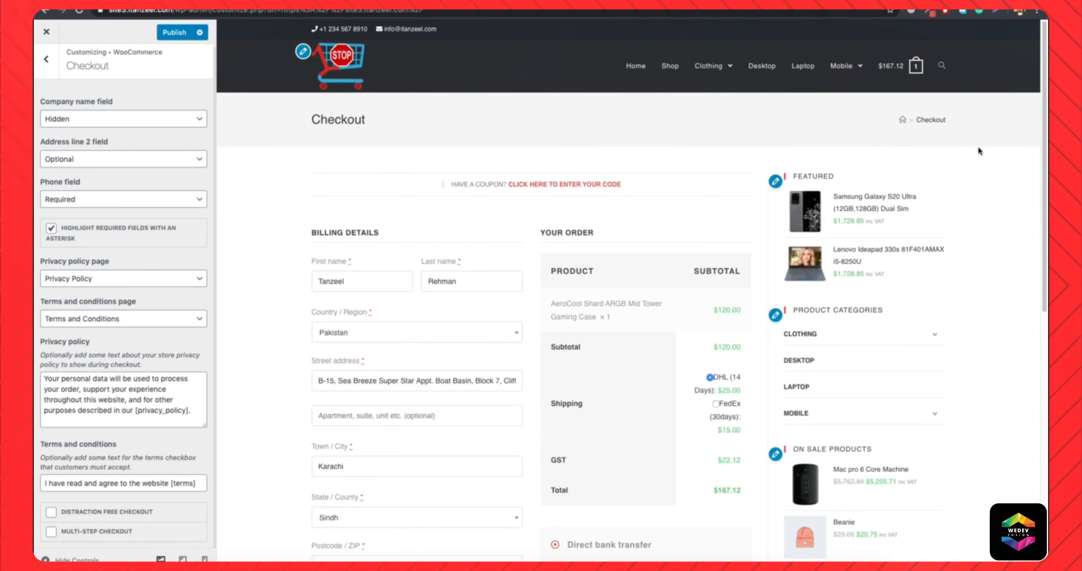
{"action": "left_click", "coordinate": [50, 532]}
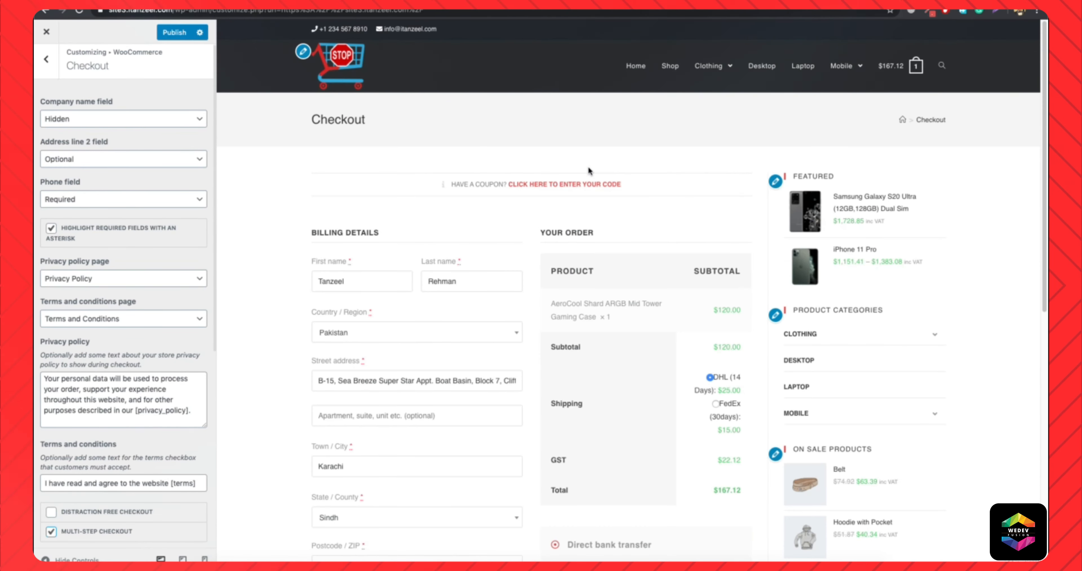
{"action": "scroll", "coordinate": [118, 483], "scroll_direction": "down", "scroll_amount": 2}
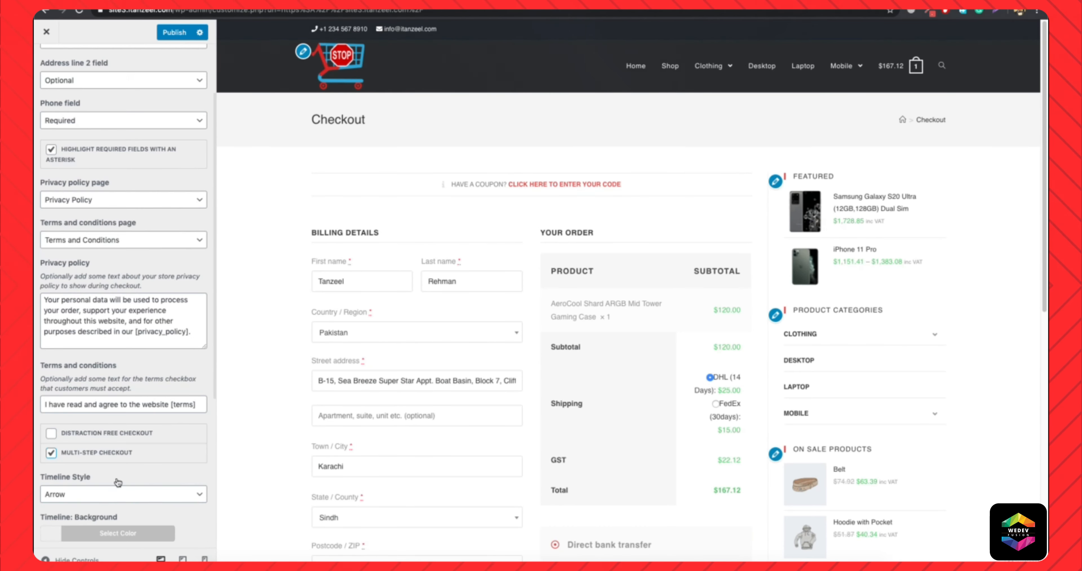
{"action": "left_click", "coordinate": [174, 33]}
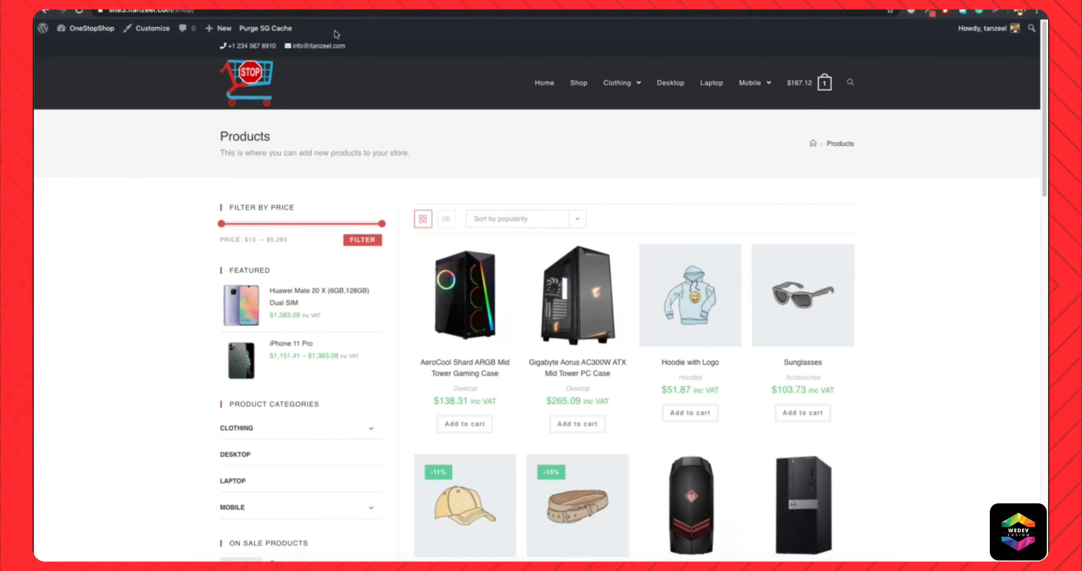
Walk through the live store's checkout from the cart through the Billing, Shipping and Payment Info stages.
{"action": "mouse_move", "coordinate": [801, 92]}
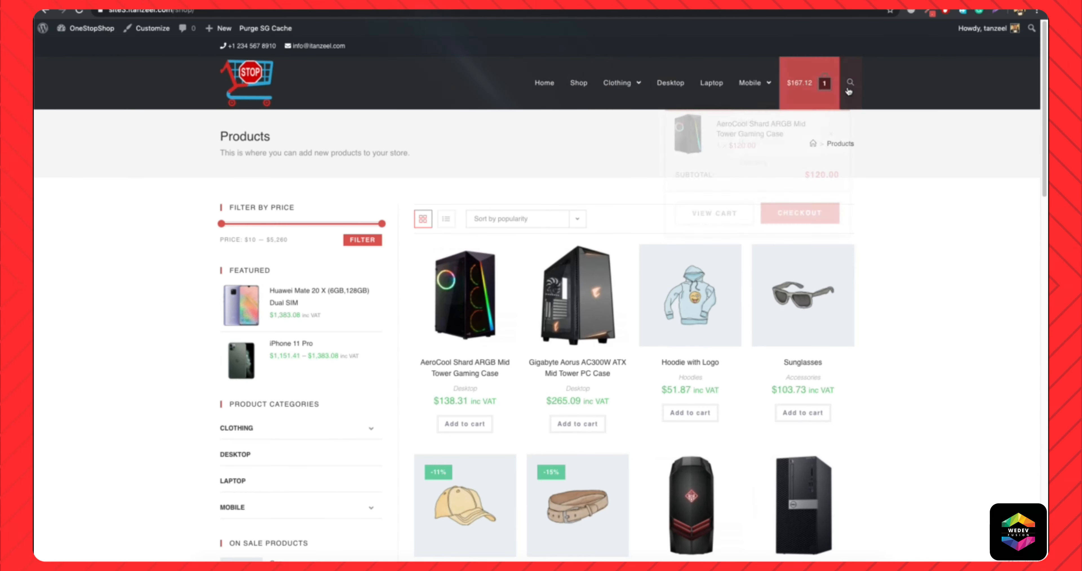
{"action": "left_click", "coordinate": [709, 217]}
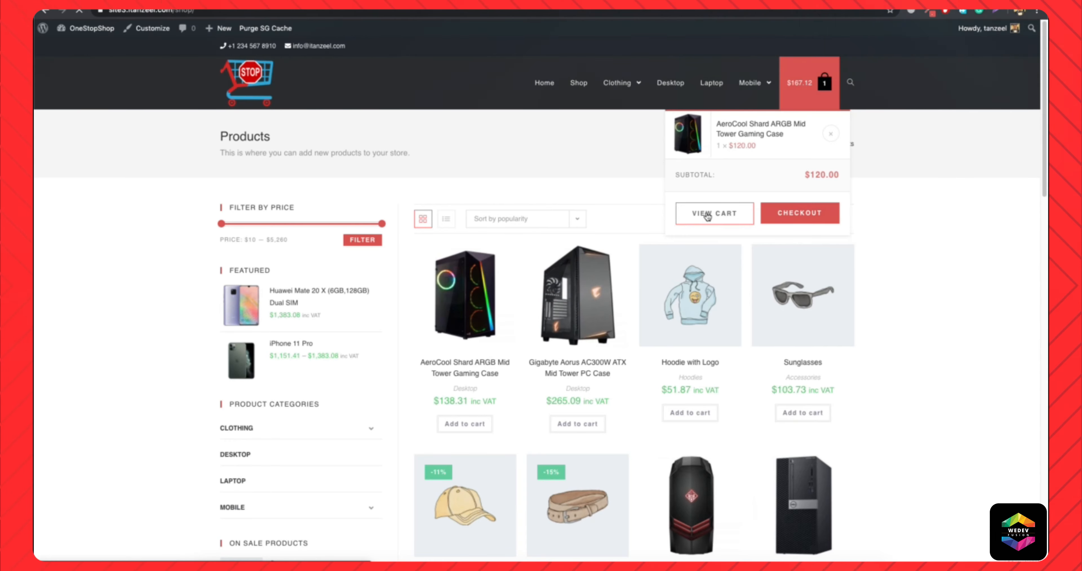
{"action": "scroll", "coordinate": [685, 344], "scroll_direction": "down", "scroll_amount": 3}
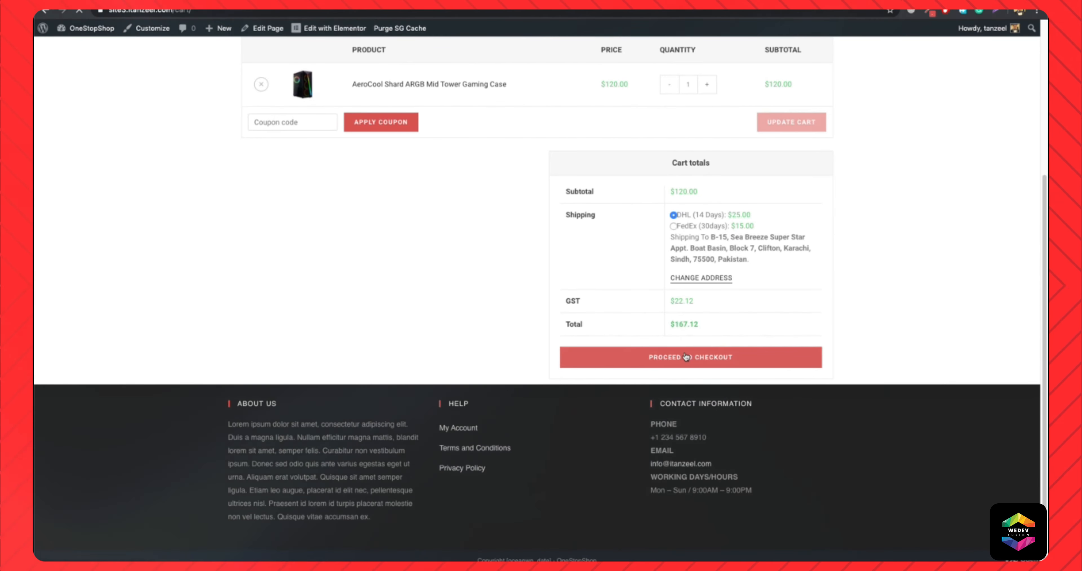
{"action": "scroll", "coordinate": [308, 207], "scroll_direction": "down", "scroll_amount": 4}
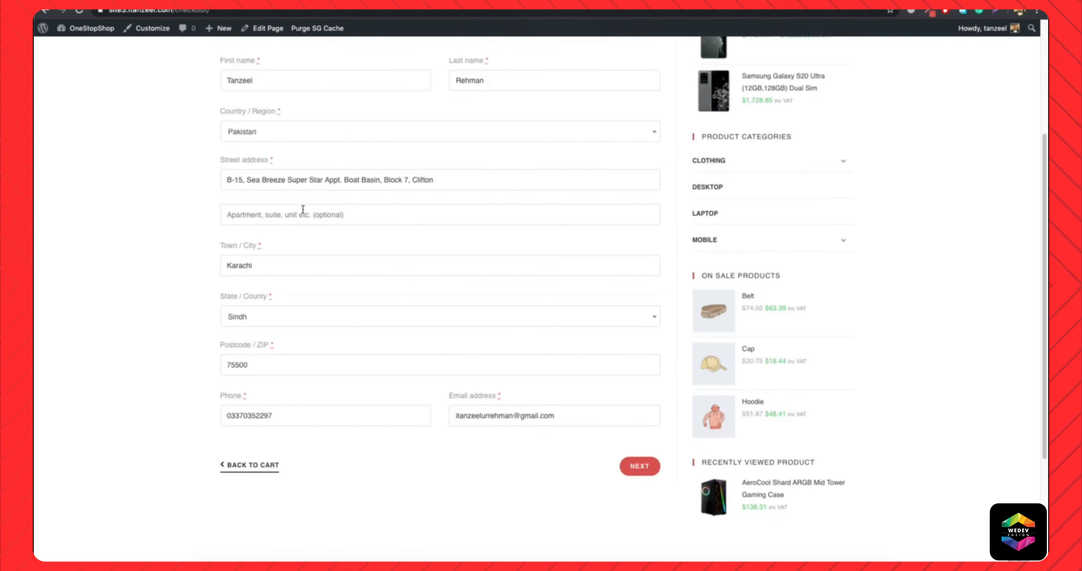
{"action": "scroll", "coordinate": [302, 210], "scroll_direction": "up", "scroll_amount": 3}
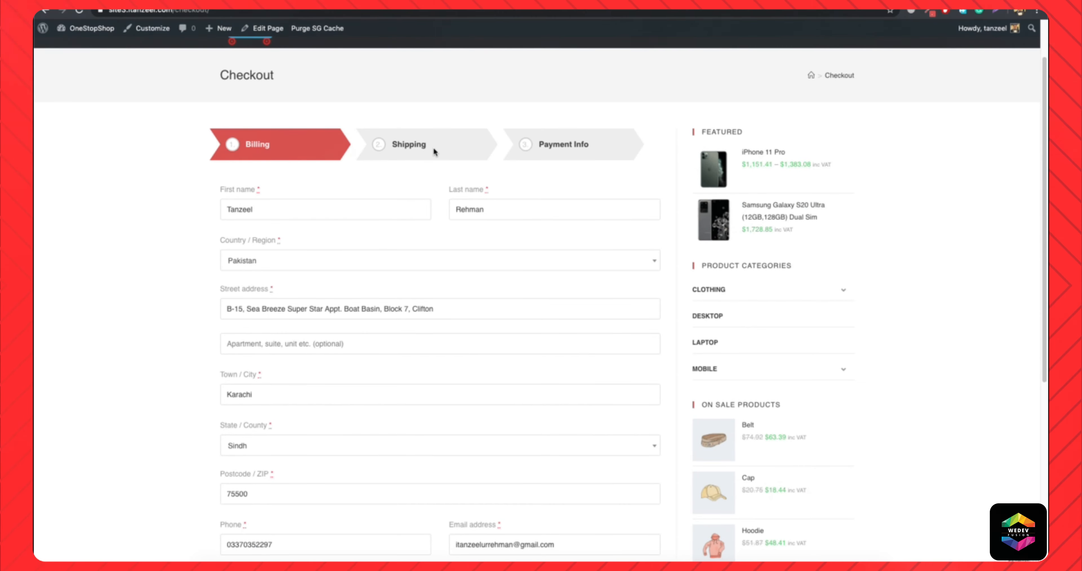
{"action": "scroll", "coordinate": [585, 146], "scroll_direction": "down", "scroll_amount": 5}
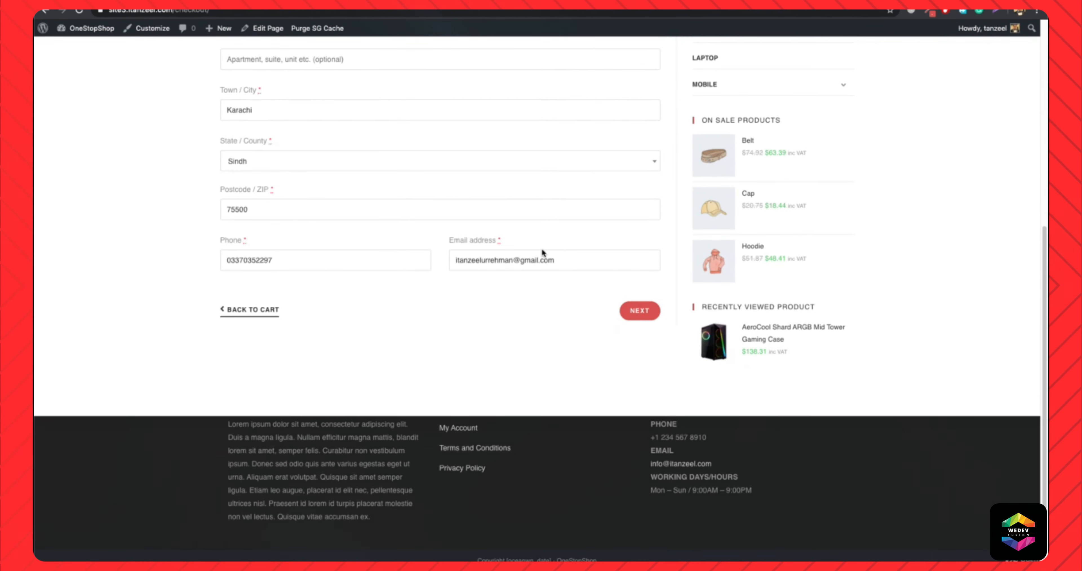
{"action": "left_click", "coordinate": [632, 311]}
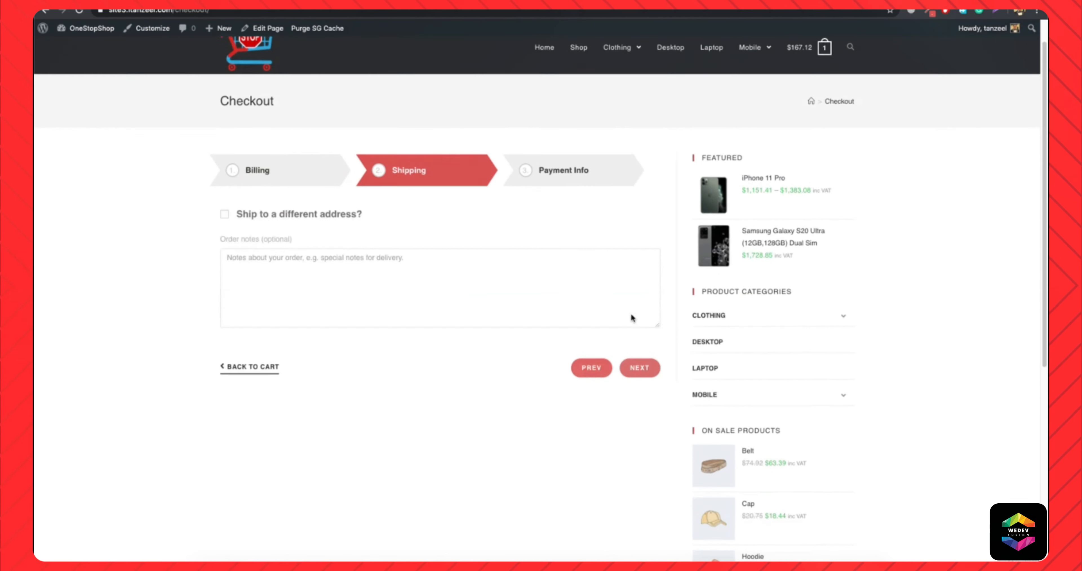
{"action": "left_click", "coordinate": [636, 268]}
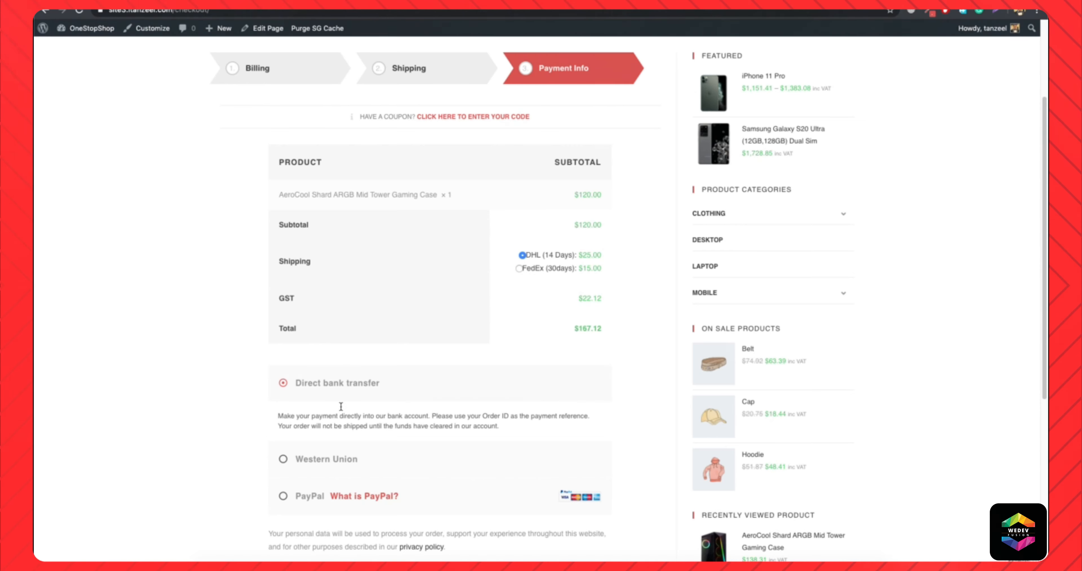
{"action": "scroll", "coordinate": [315, 377], "scroll_direction": "down", "scroll_amount": 3}
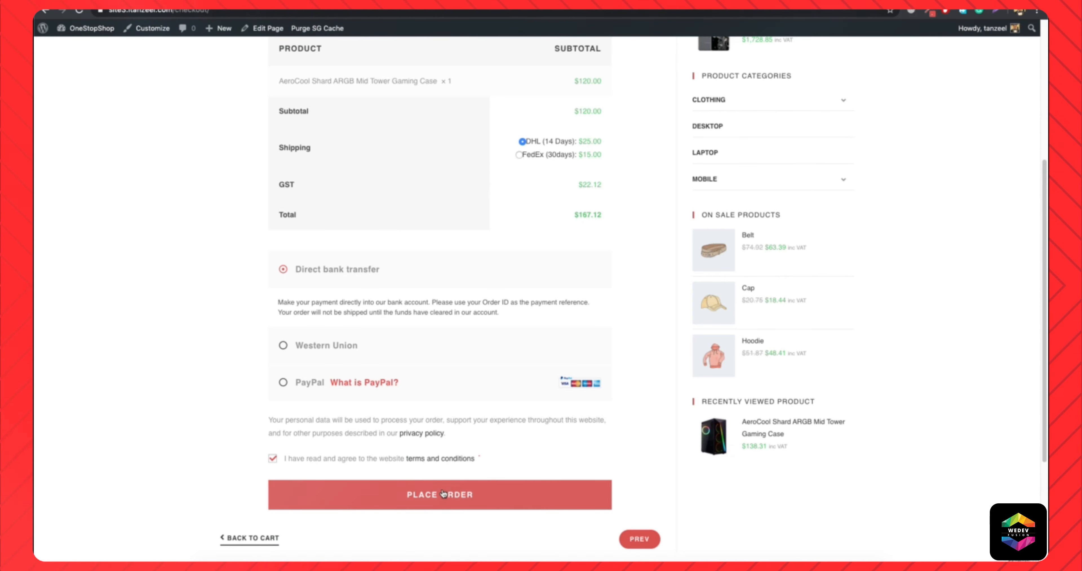
{"action": "left_click", "coordinate": [443, 498]}
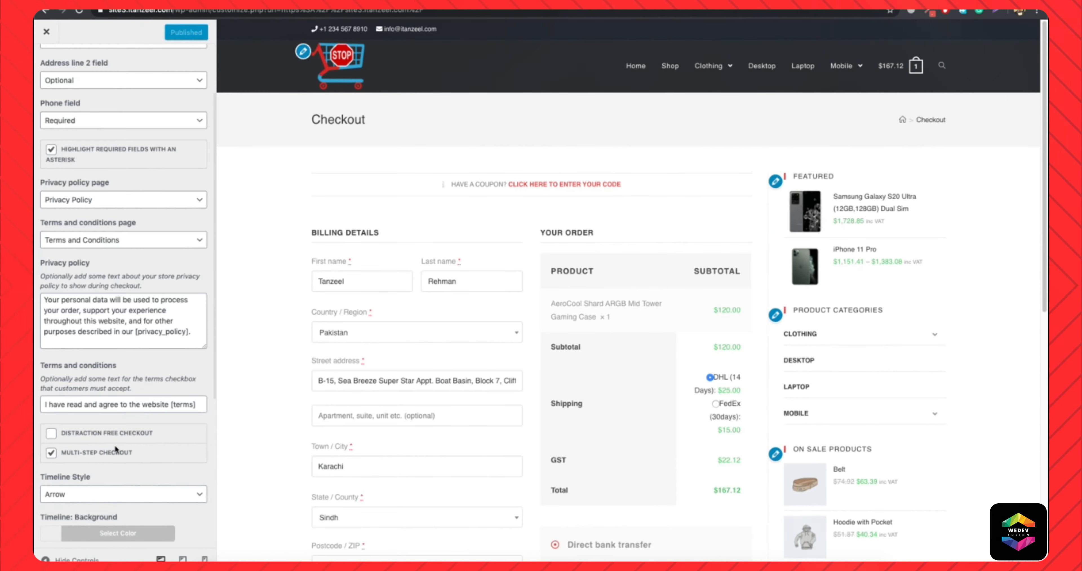
Set the multi-step checkout's Timeline Number color to black.
{"action": "scroll", "coordinate": [115, 449], "scroll_direction": "down", "scroll_amount": 5}
{"action": "left_click", "coordinate": [118, 449]}
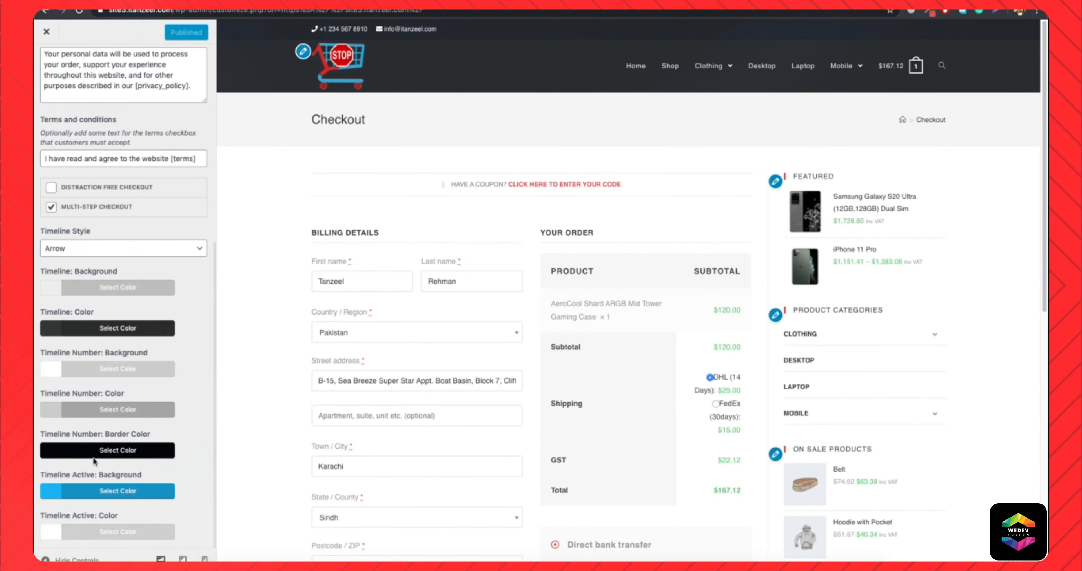
{"action": "left_click", "coordinate": [101, 413]}
{"action": "scroll", "coordinate": [75, 420], "scroll_direction": "down", "scroll_amount": 4}
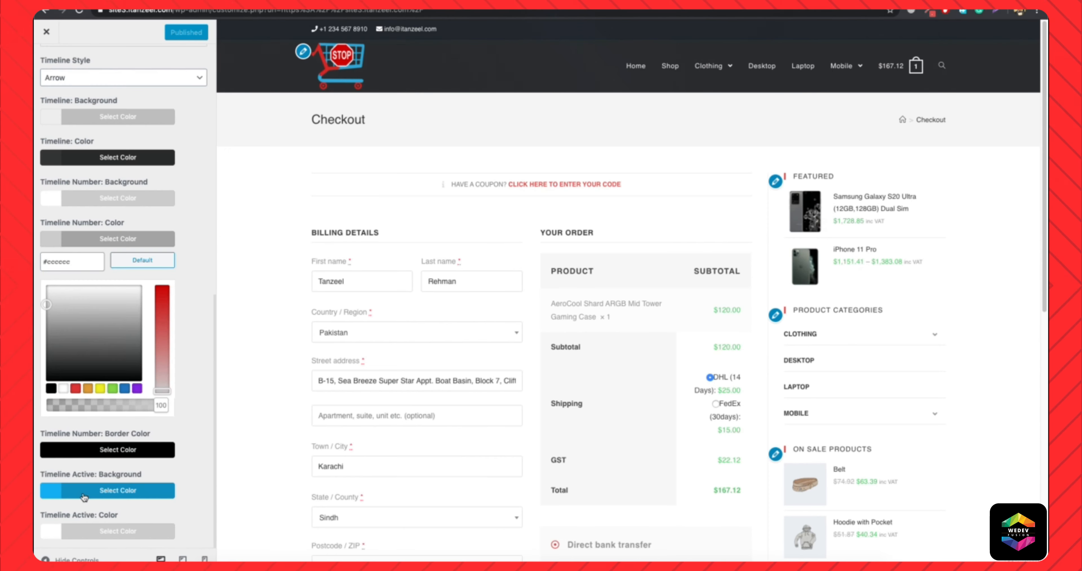
{"action": "left_click", "coordinate": [52, 389]}
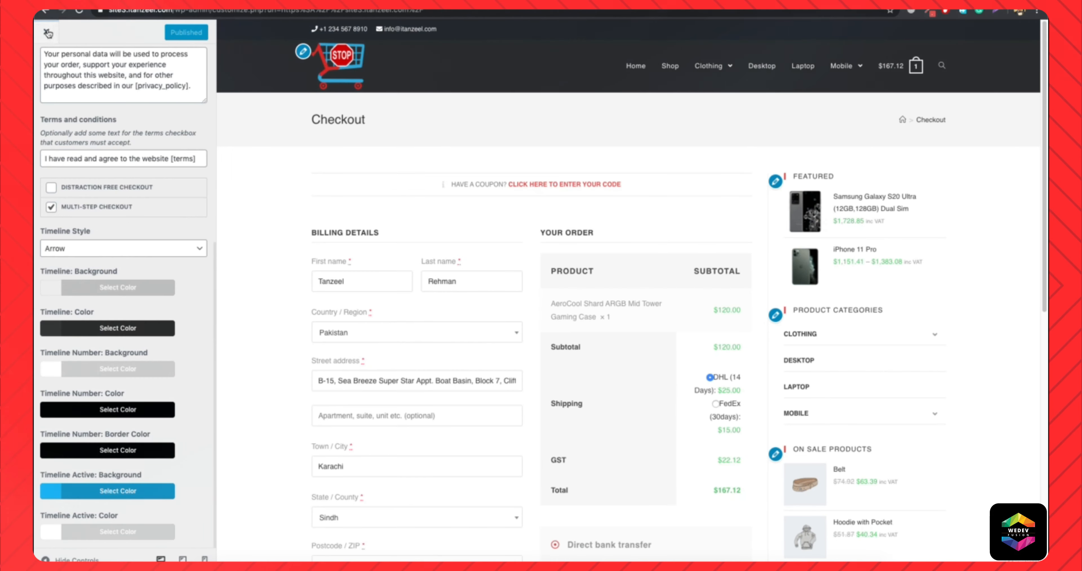
Leave the Checkout settings and open WooCommerce's Advanced Styling options.
{"action": "scroll", "coordinate": [45, 67], "scroll_direction": "up", "scroll_amount": 10}
{"action": "left_click", "coordinate": [45, 65]}
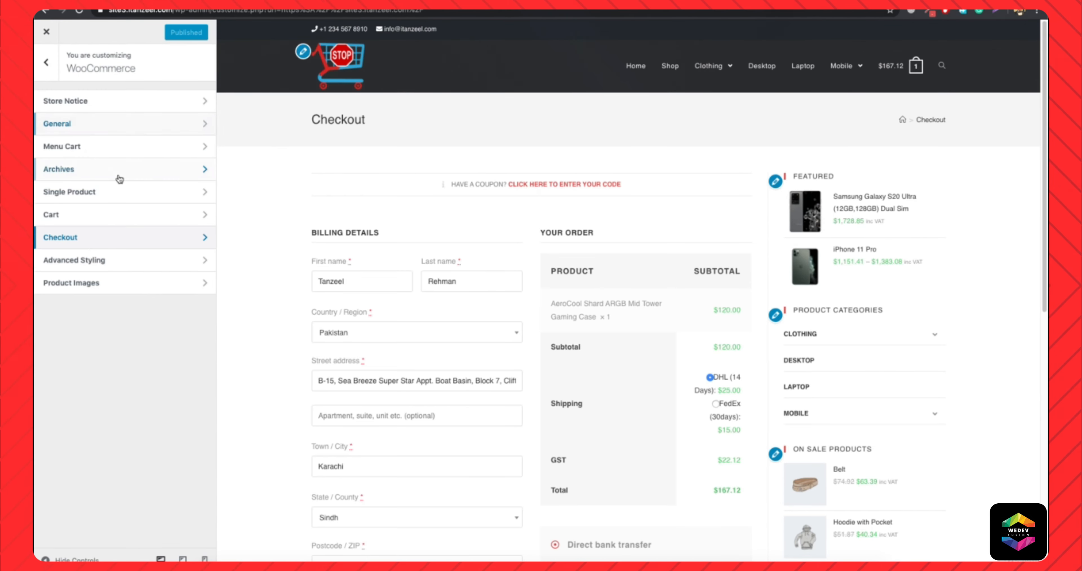
{"action": "left_click", "coordinate": [88, 260]}
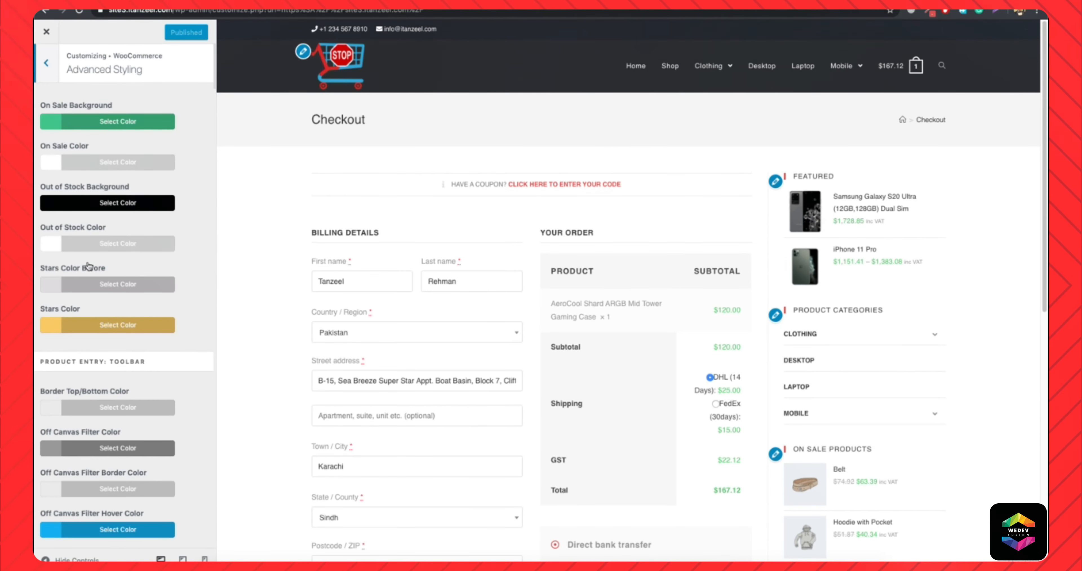
Show the Shop page in the customizer preview and set the On Sale Background to the copied red color code.
{"action": "left_click", "coordinate": [669, 63]}
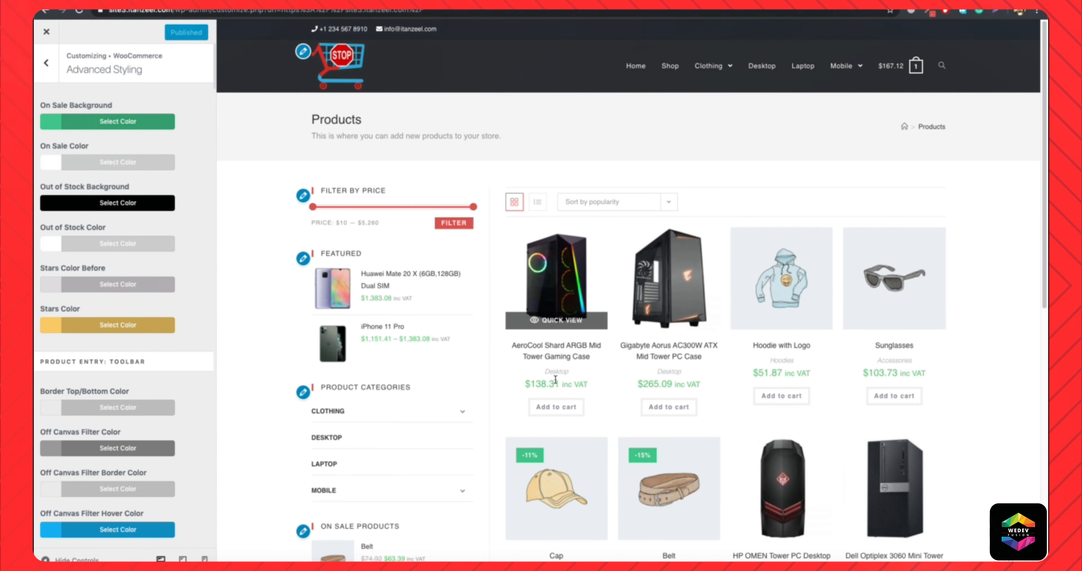
{"action": "scroll", "coordinate": [709, 364], "scroll_direction": "down", "scroll_amount": 6}
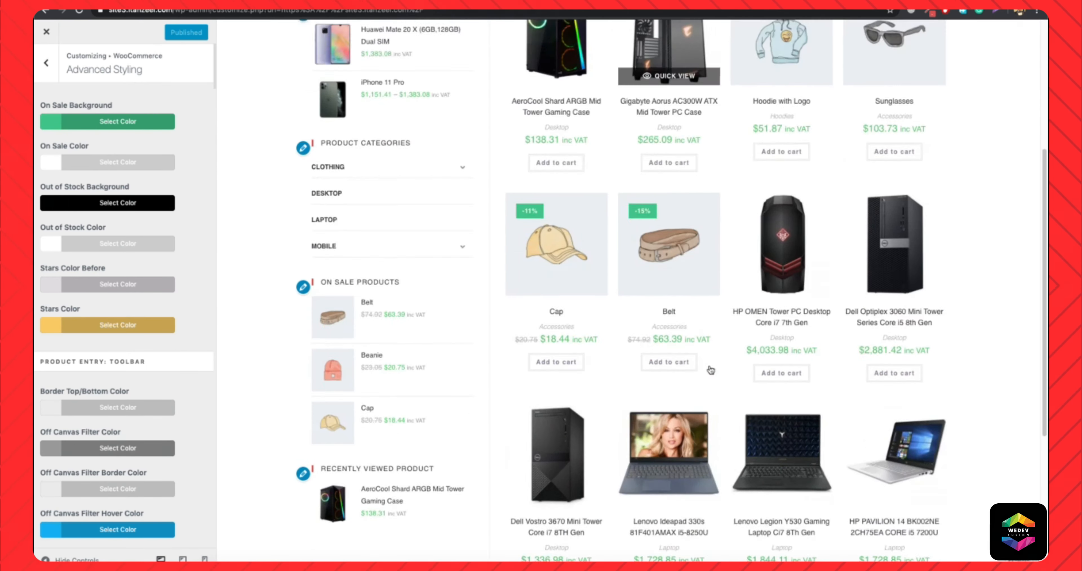
{"action": "left_click", "coordinate": [139, 124]}
{"action": "triple_click", "coordinate": [74, 144]}
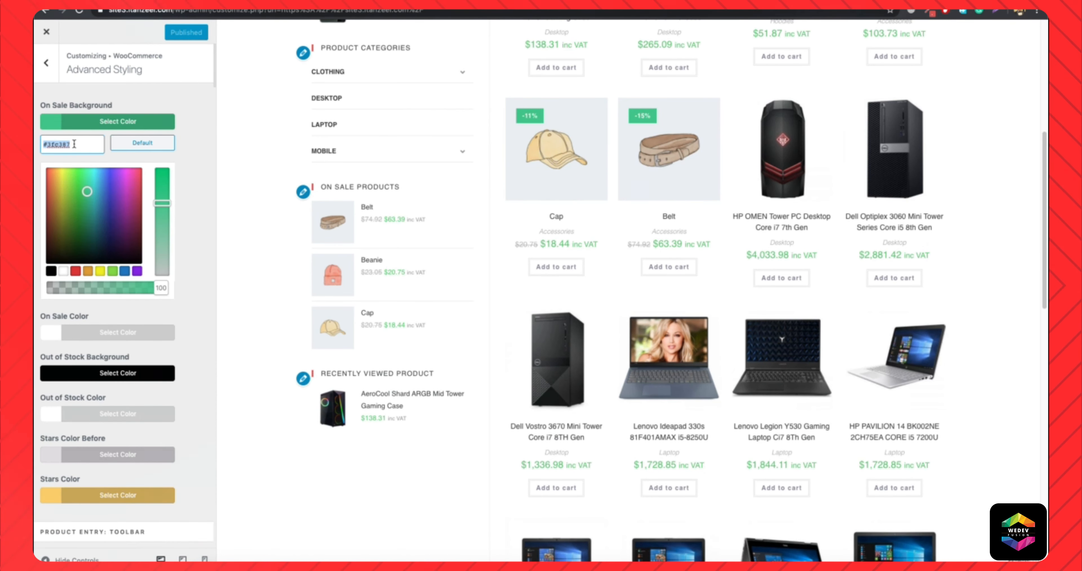
{"action": "type", "text": "#d8514e"}
{"action": "left_click", "coordinate": [105, 129]}
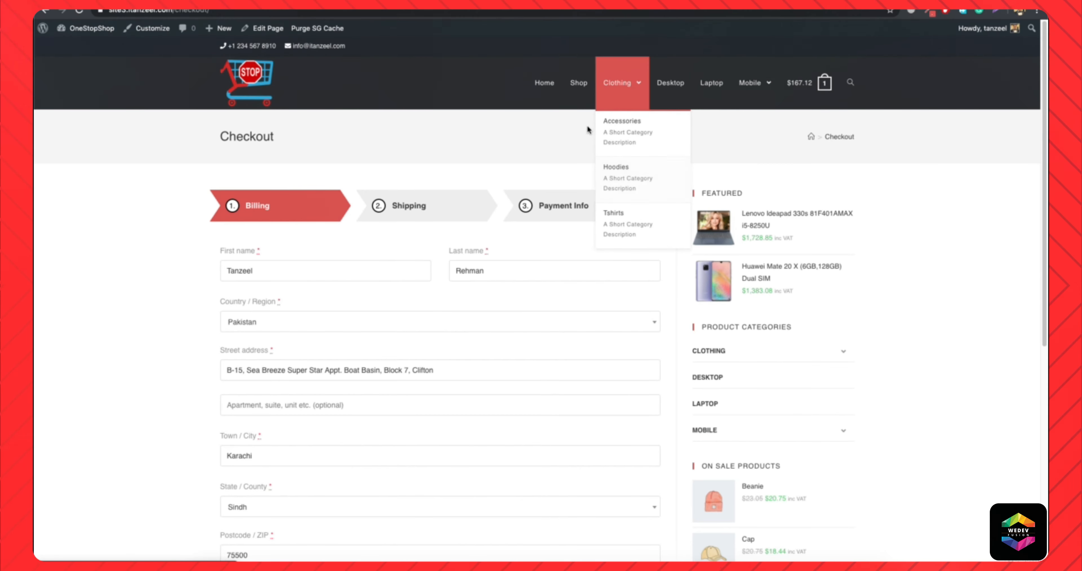
On the live store's Shop page, add the HP OMEN Tower PC Desktop and the Lenovo Ideapad 330s to the cart.
{"action": "left_click", "coordinate": [587, 86]}
{"action": "scroll", "coordinate": [691, 226], "scroll_direction": "down", "scroll_amount": 6}
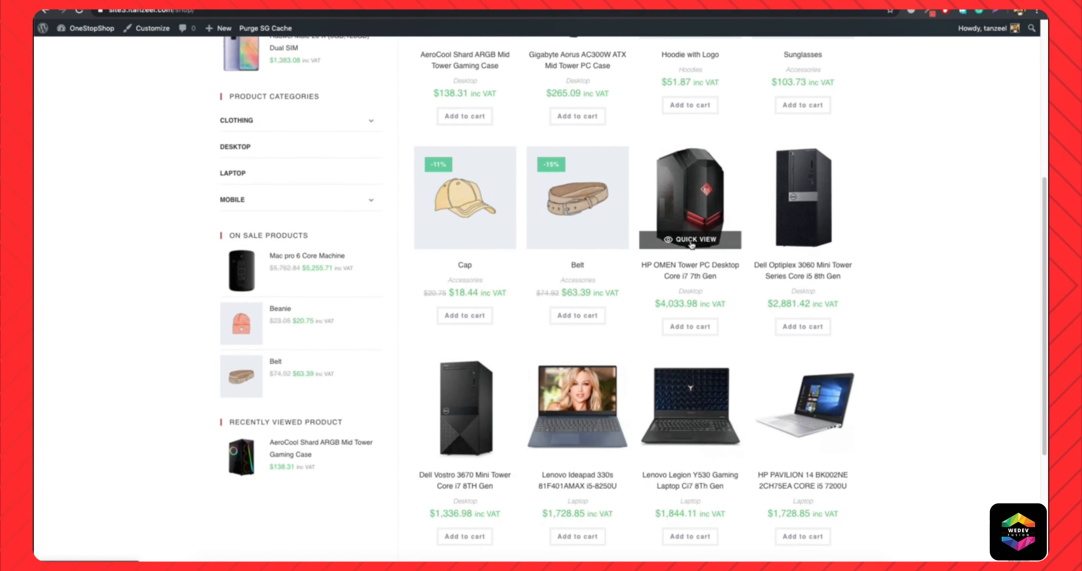
{"action": "scroll", "coordinate": [691, 244], "scroll_direction": "up", "scroll_amount": 7}
{"action": "mouse_move", "coordinate": [815, 83]}
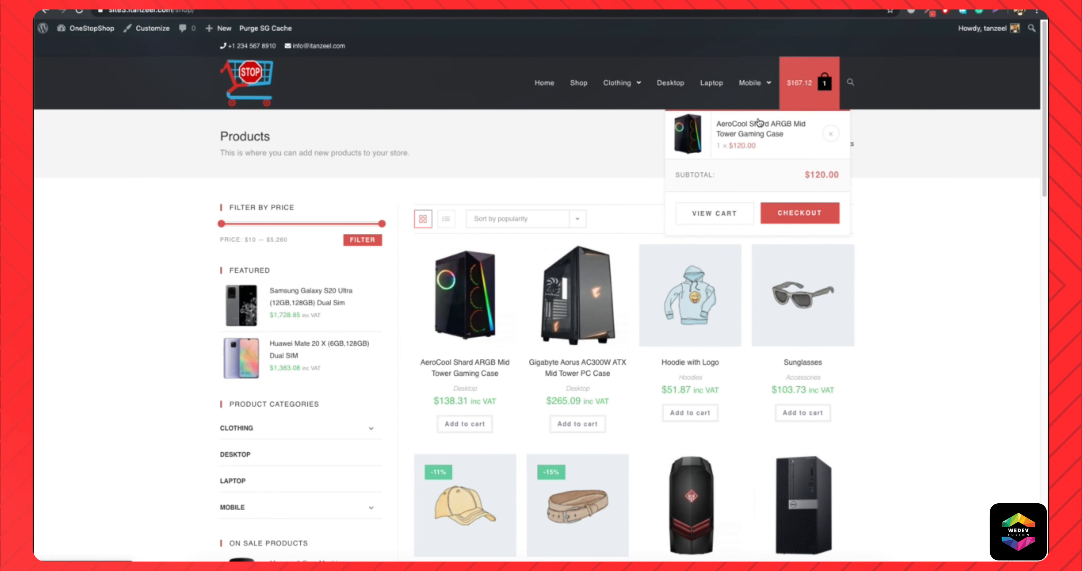
{"action": "scroll", "coordinate": [673, 367], "scroll_direction": "down", "scroll_amount": 5}
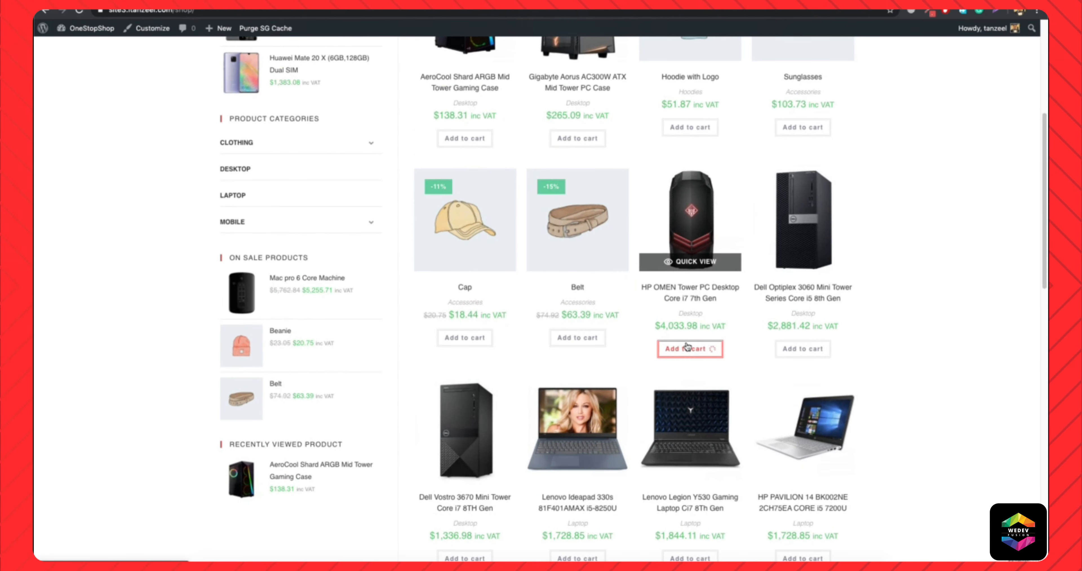
{"action": "scroll", "coordinate": [688, 347], "scroll_direction": "down", "scroll_amount": 3}
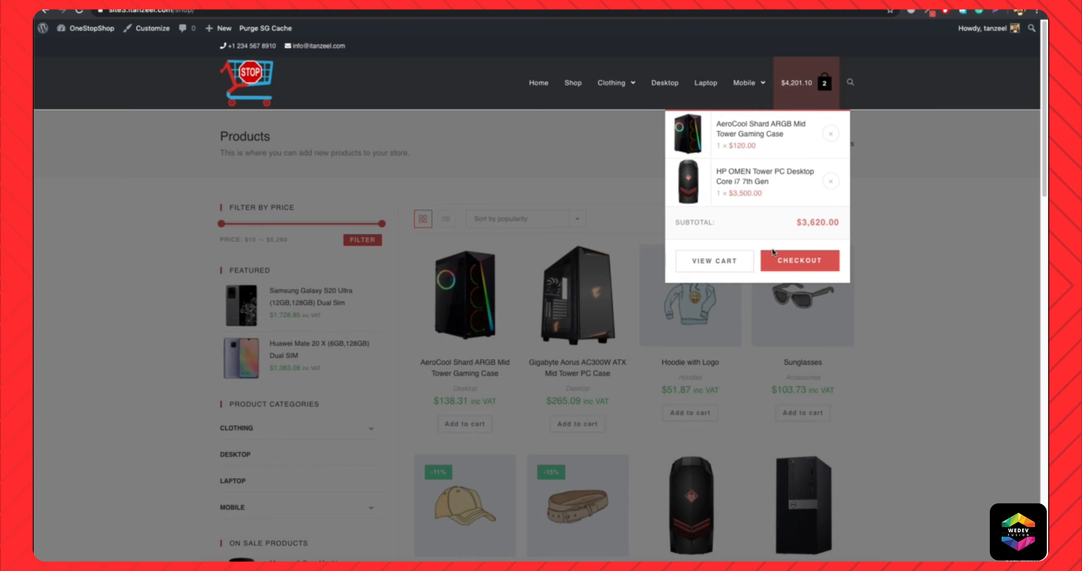
{"action": "scroll", "coordinate": [816, 316], "scroll_direction": "down", "scroll_amount": 5}
{"action": "scroll", "coordinate": [816, 315], "scroll_direction": "down", "scroll_amount": 3}
{"action": "left_click", "coordinate": [913, 294]}
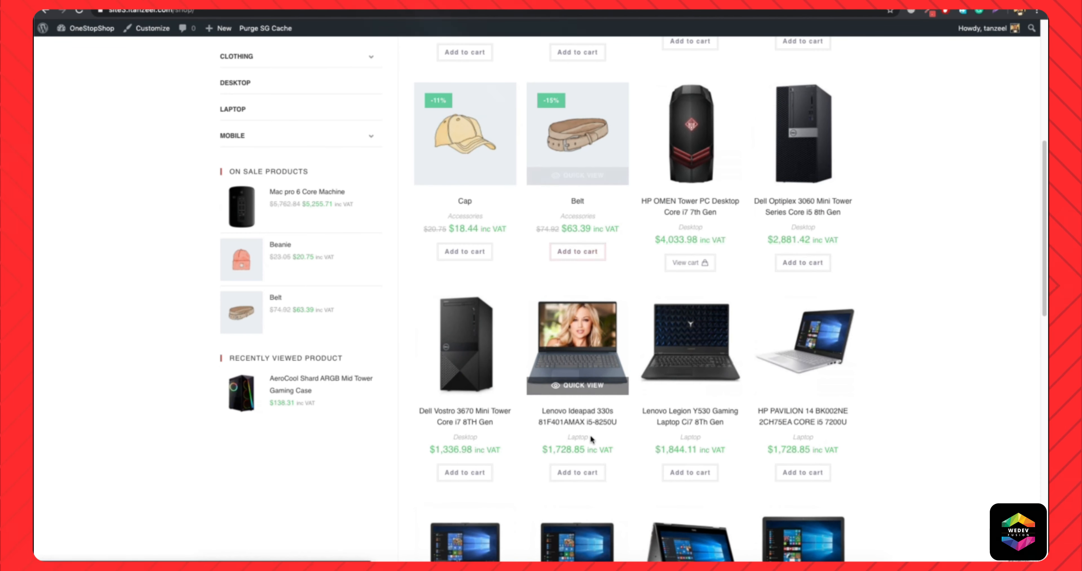
{"action": "left_click", "coordinate": [563, 474]}
{"action": "left_click", "coordinate": [885, 312]}
Go to checkout from the cart and move through the Billing and Shipping stages to Payment Info.
{"action": "scroll", "coordinate": [885, 313], "scroll_direction": "up", "scroll_amount": 1}
{"action": "mouse_move", "coordinate": [800, 82]}
{"action": "left_click", "coordinate": [789, 318]}
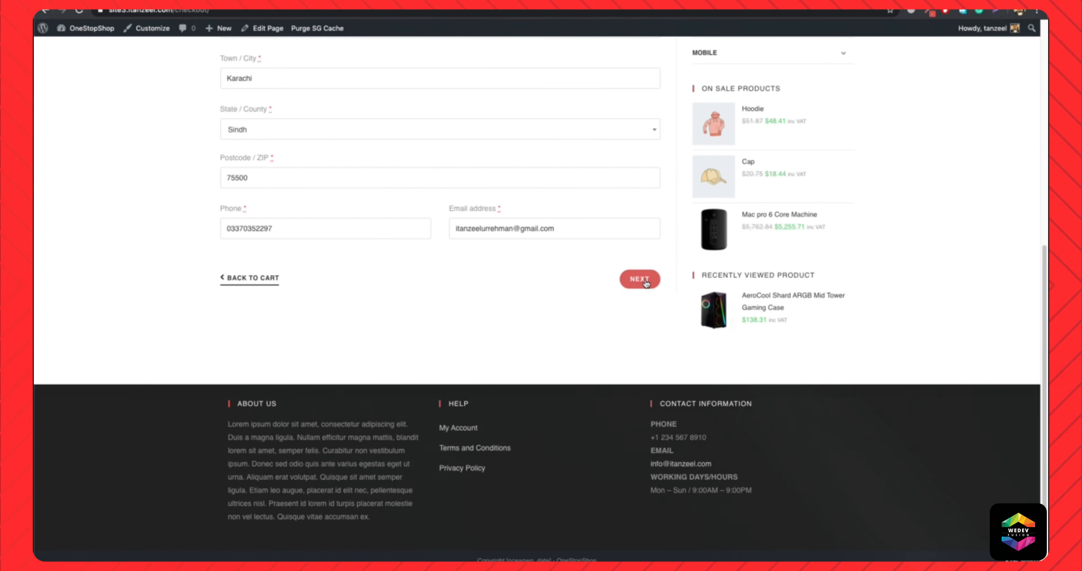
{"action": "left_click", "coordinate": [643, 280]}
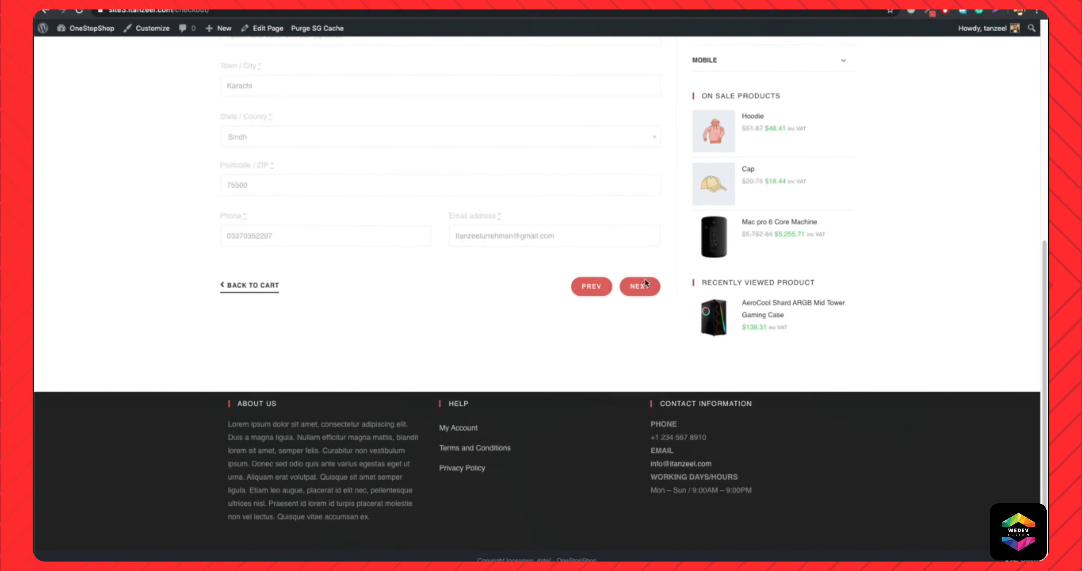
{"action": "left_click", "coordinate": [638, 269]}
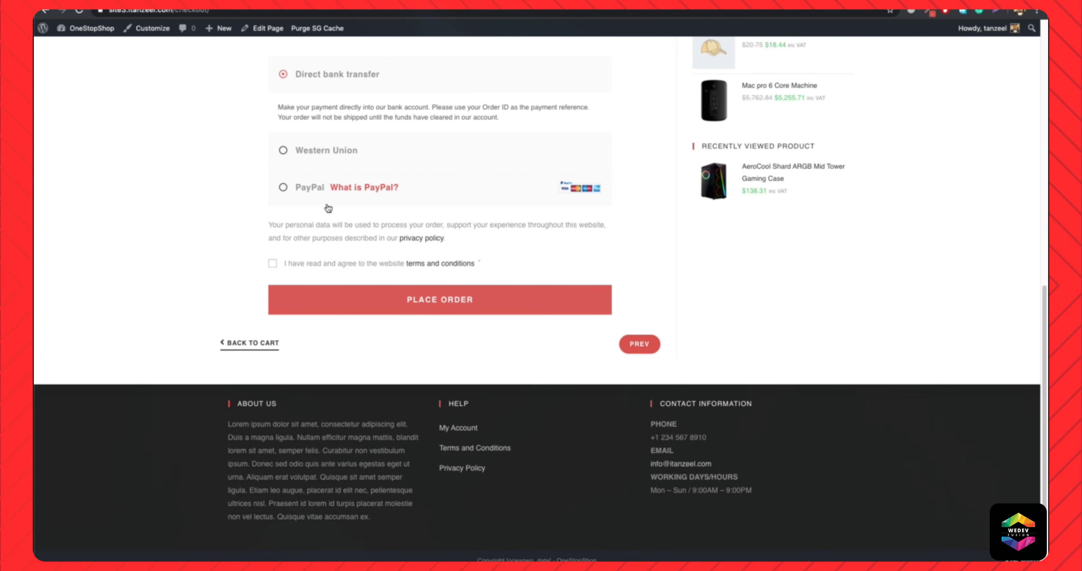
{"action": "left_click", "coordinate": [630, 343]}
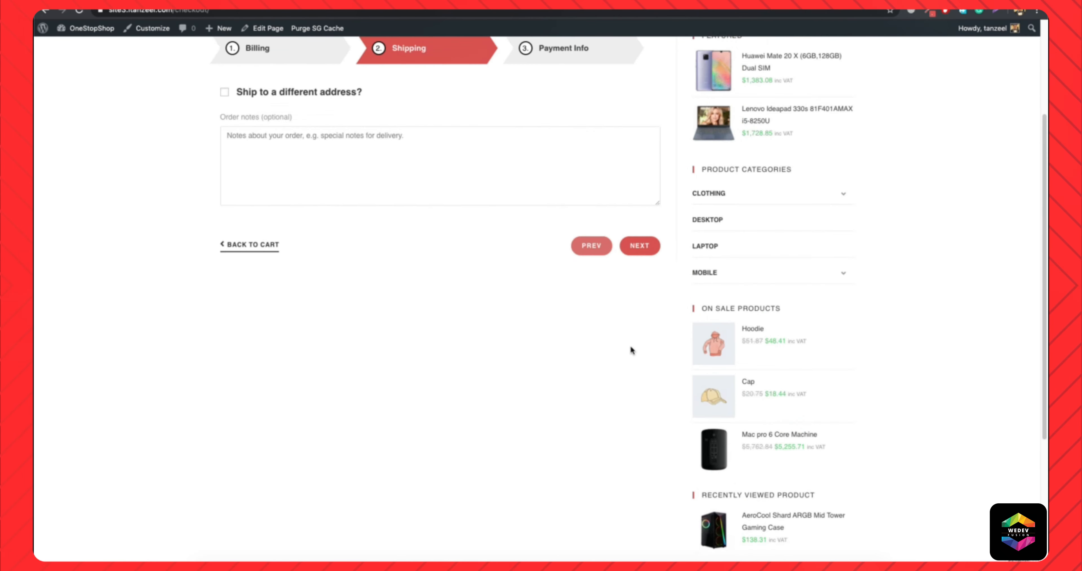
{"action": "left_click", "coordinate": [636, 266]}
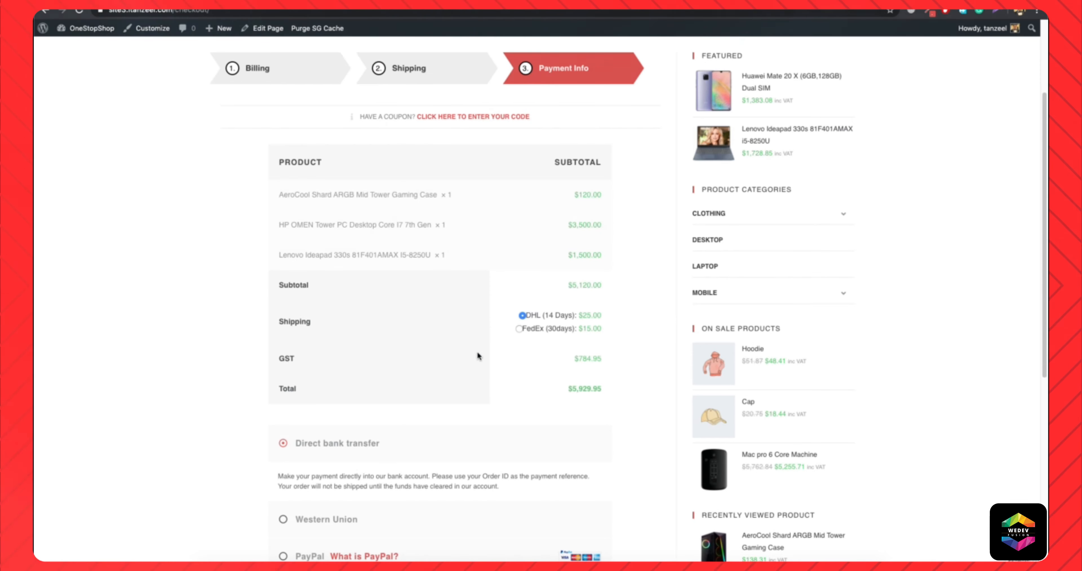
Accept the terms and conditions, place the order with Direct bank transfer, and review the order confirmation page.
{"action": "left_click", "coordinate": [285, 263]}
{"action": "left_click", "coordinate": [389, 298]}
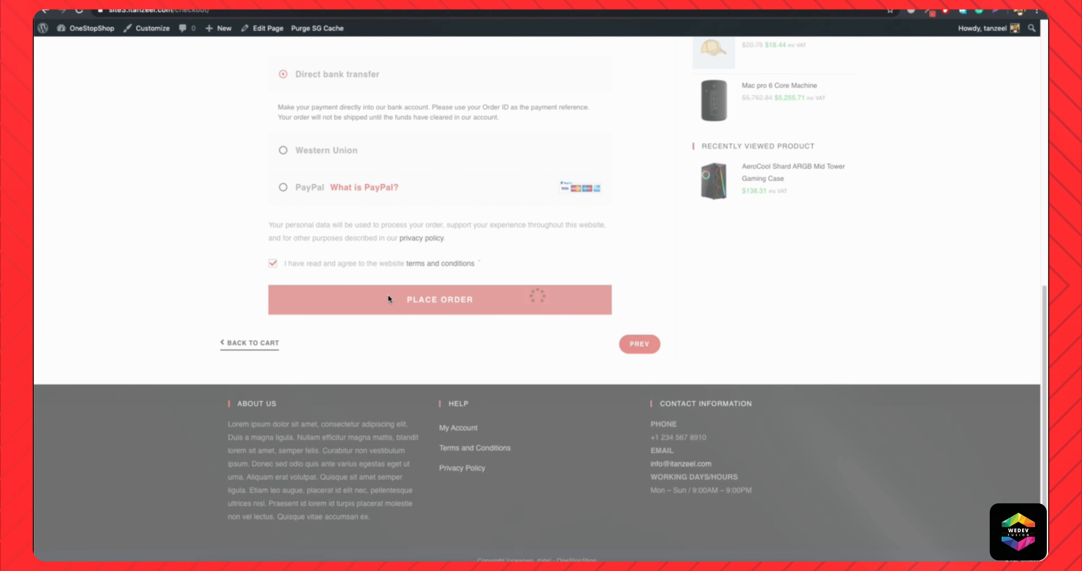
{"action": "scroll", "coordinate": [348, 381], "scroll_direction": "down", "scroll_amount": 8}
{"action": "scroll", "coordinate": [336, 344], "scroll_direction": "down", "scroll_amount": 5}
{"action": "scroll", "coordinate": [488, 318], "scroll_direction": "up", "scroll_amount": 6}
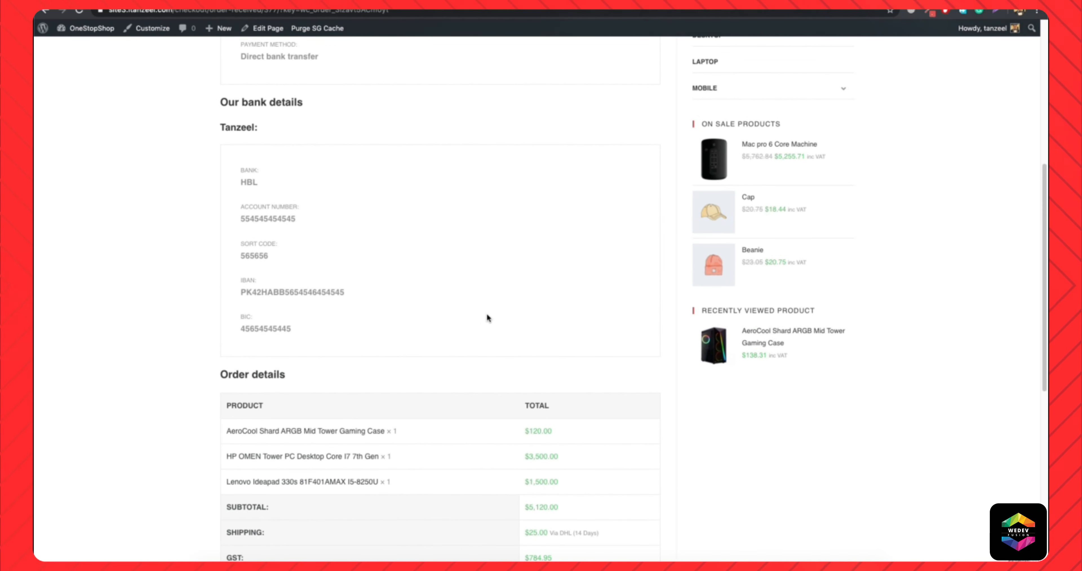
{"action": "scroll", "coordinate": [466, 329], "scroll_direction": "down", "scroll_amount": 8}
{"action": "scroll", "coordinate": [362, 289], "scroll_direction": "up", "scroll_amount": 15}
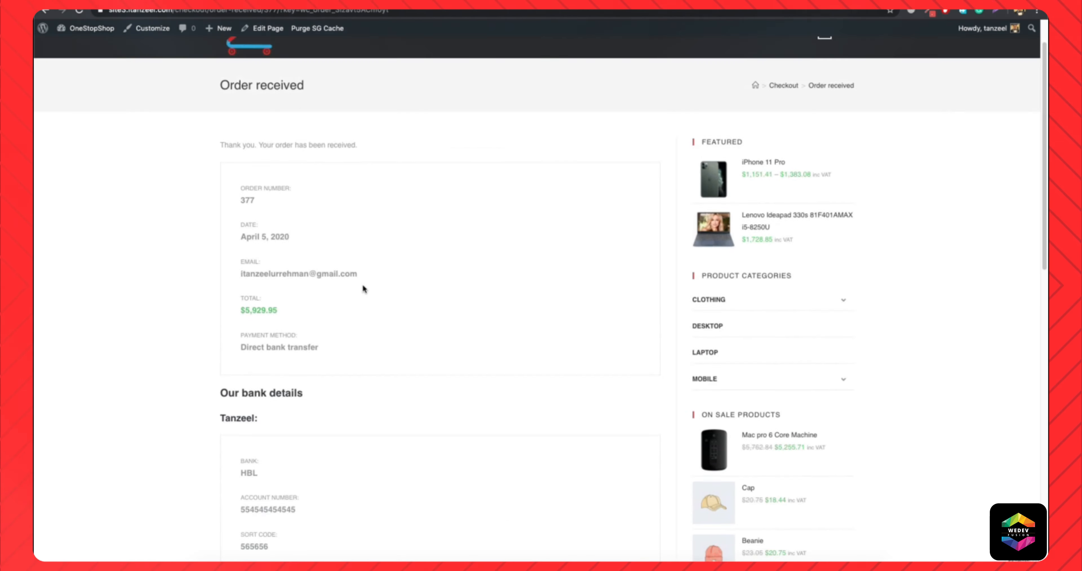
Open WooCommerce's Orders list in the WordPress admin, preview the newest order and mark it as Completed.
{"action": "left_click", "coordinate": [68, 47]}
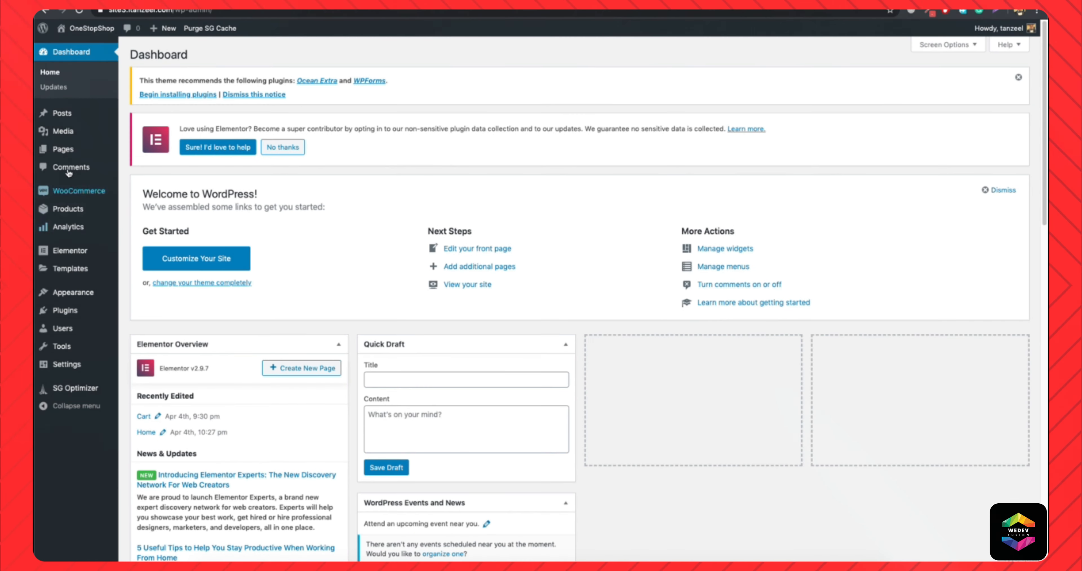
{"action": "mouse_move", "coordinate": [80, 191]}
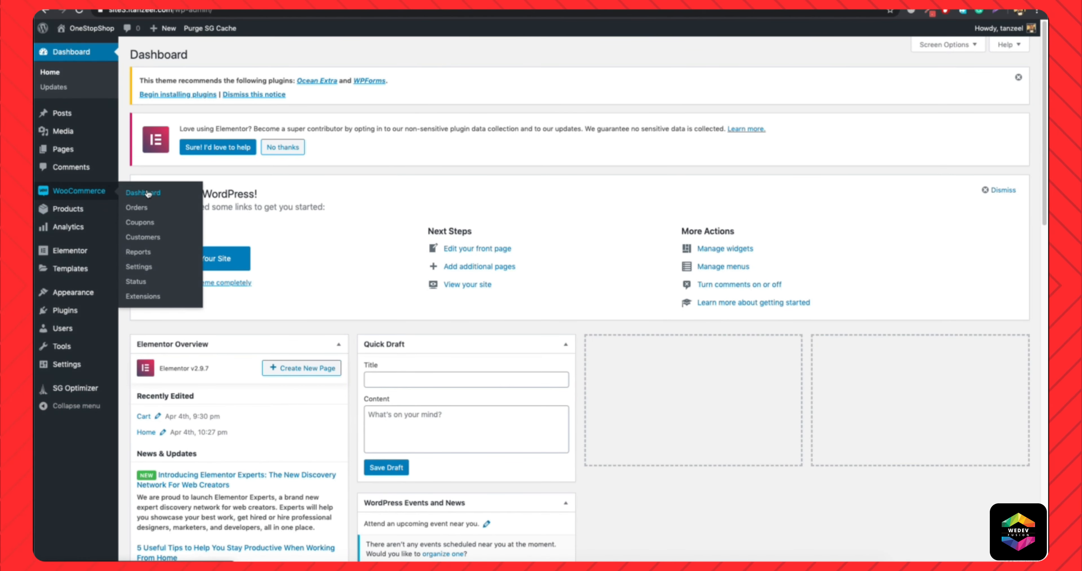
{"action": "left_click", "coordinate": [143, 210]}
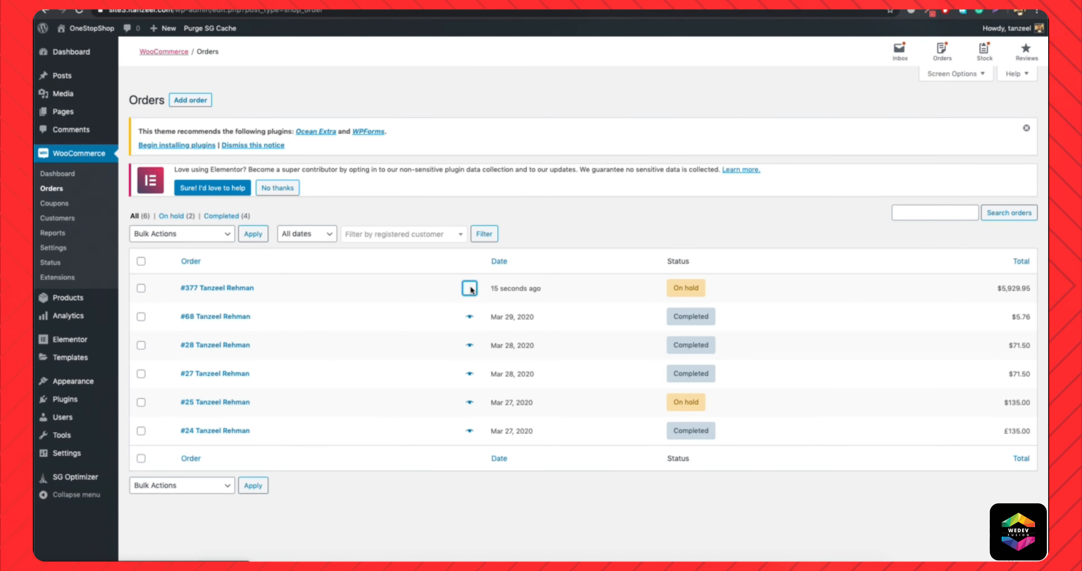
{"action": "left_click", "coordinate": [472, 290]}
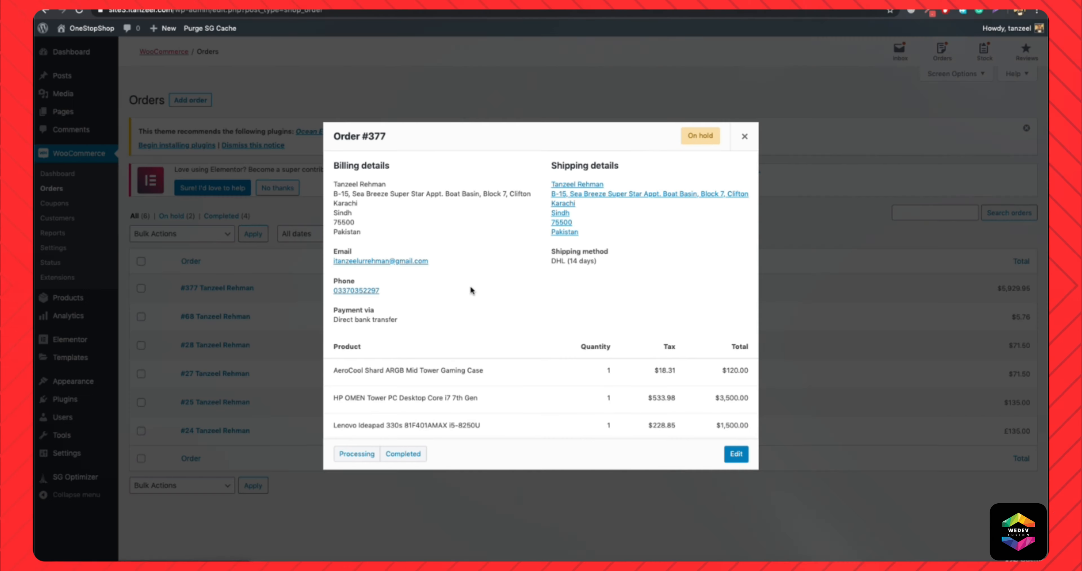
{"action": "left_click", "coordinate": [394, 453]}
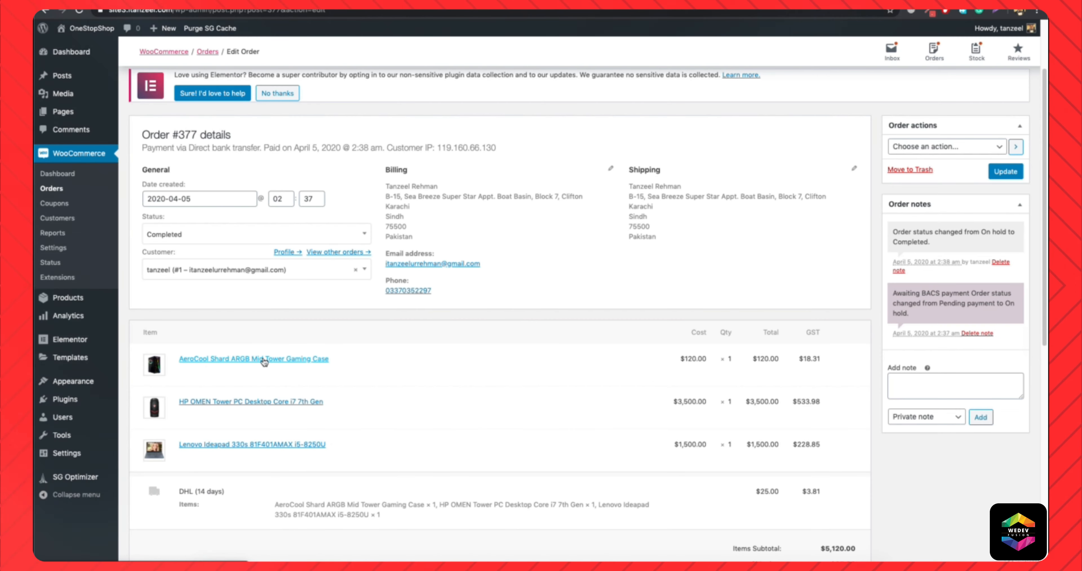
Open the purchased products from the order's details and view their store pages.
{"action": "left_click", "coordinate": [265, 359]}
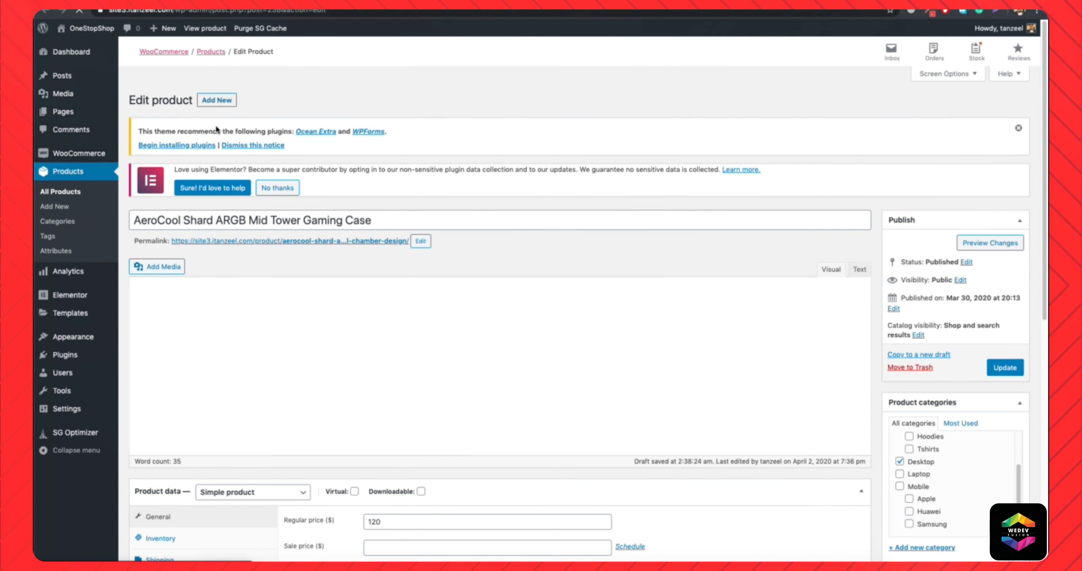
{"action": "left_click", "coordinate": [207, 30]}
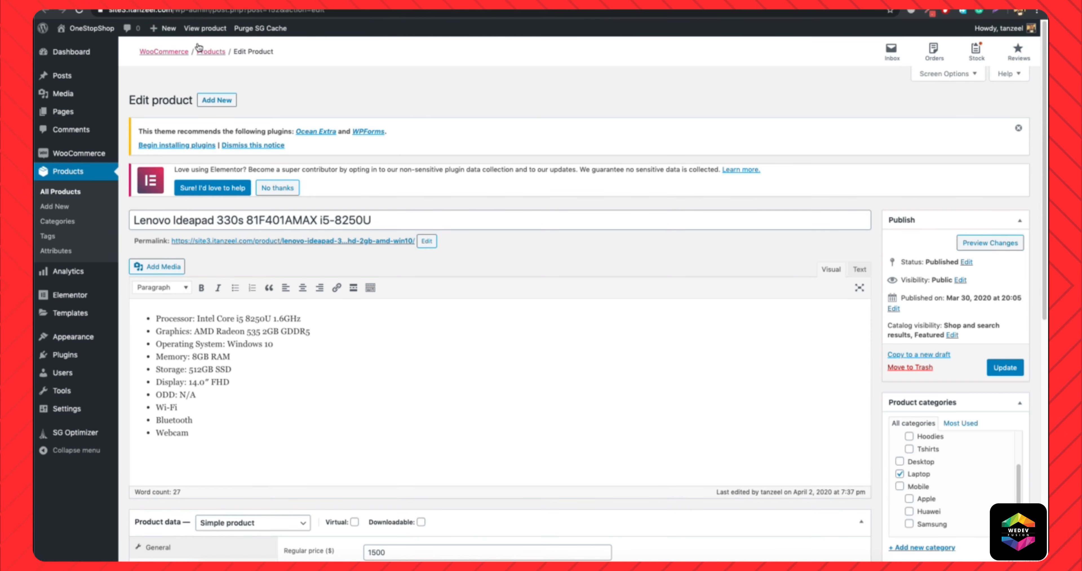
{"action": "left_click", "coordinate": [214, 27]}
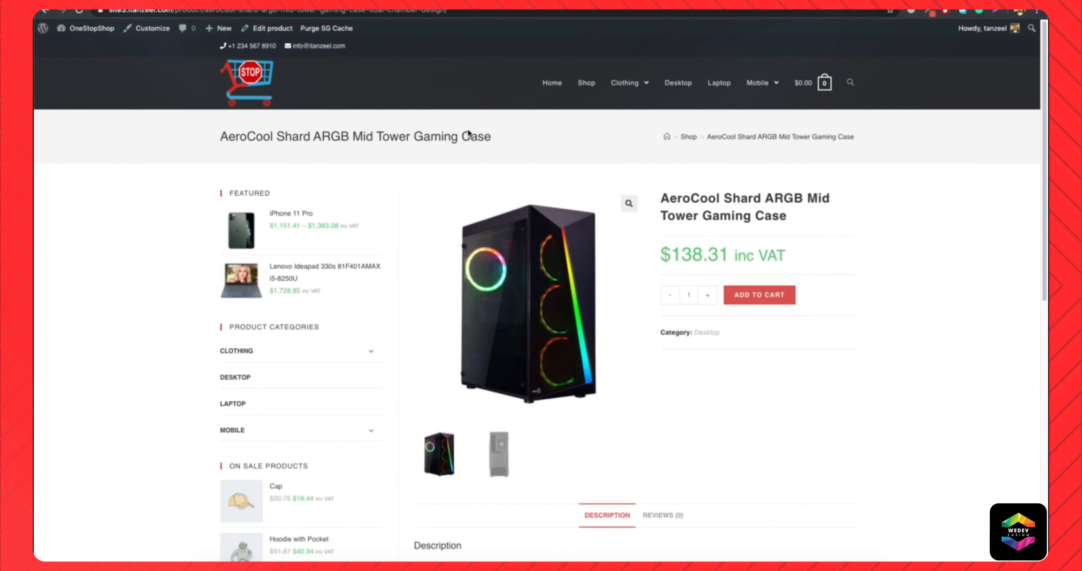
Submit a five-star review reading "best" for the AeroCool Shard ARGB Mid Tower Gaming Case.
{"action": "scroll", "coordinate": [706, 253], "scroll_direction": "down", "scroll_amount": 5}
{"action": "left_click", "coordinate": [662, 294]}
{"action": "scroll", "coordinate": [652, 306], "scroll_direction": "down", "scroll_amount": 6}
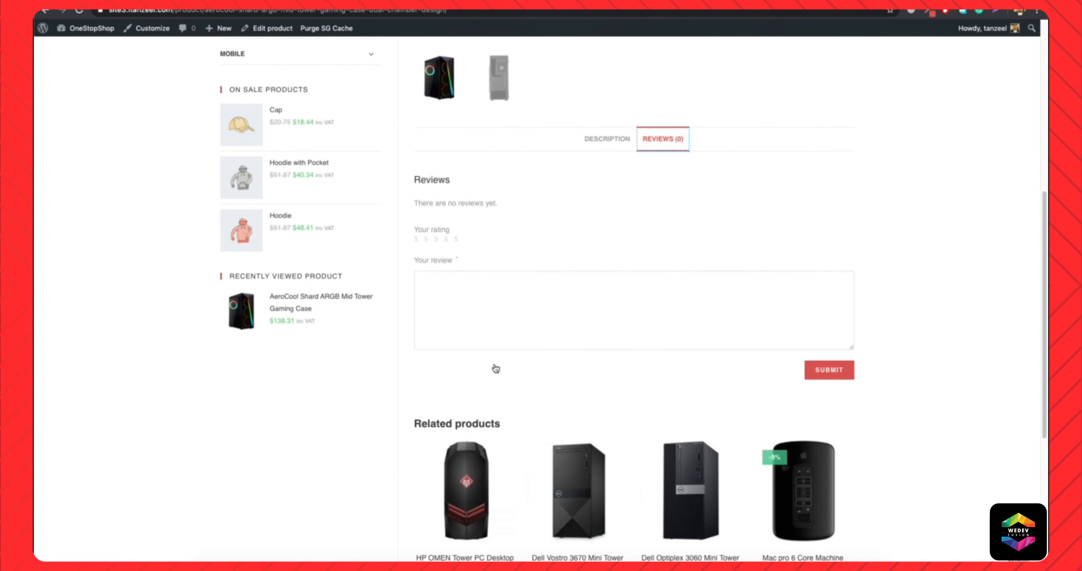
{"action": "left_click", "coordinate": [468, 152]}
{"action": "type", "text": "best"}
{"action": "left_click", "coordinate": [835, 236]}
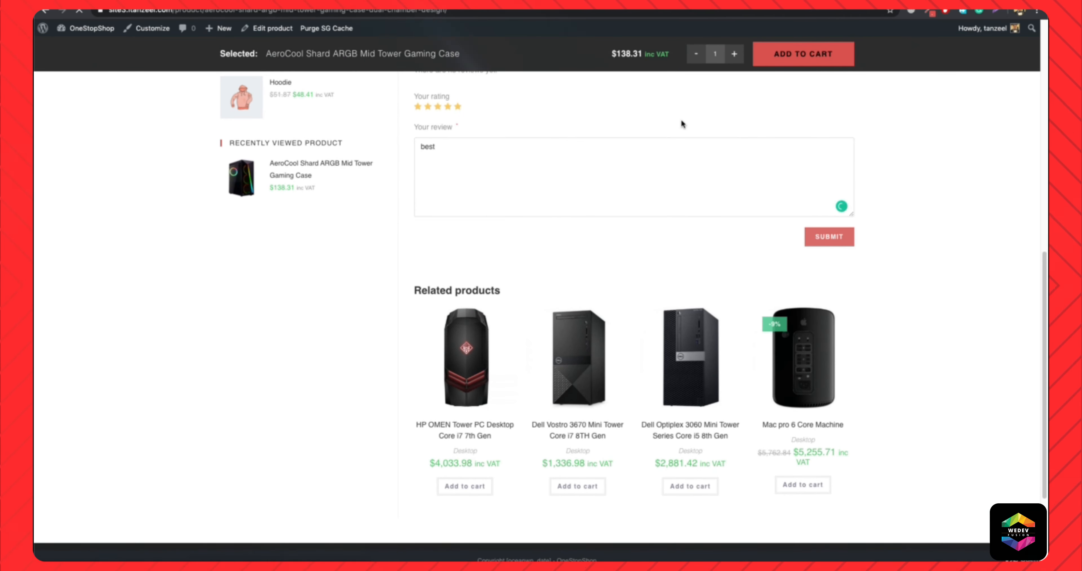
Submit a four-star review reading "best" for the HP OMEN Tower PC Desktop.
{"action": "left_click", "coordinate": [490, 389]}
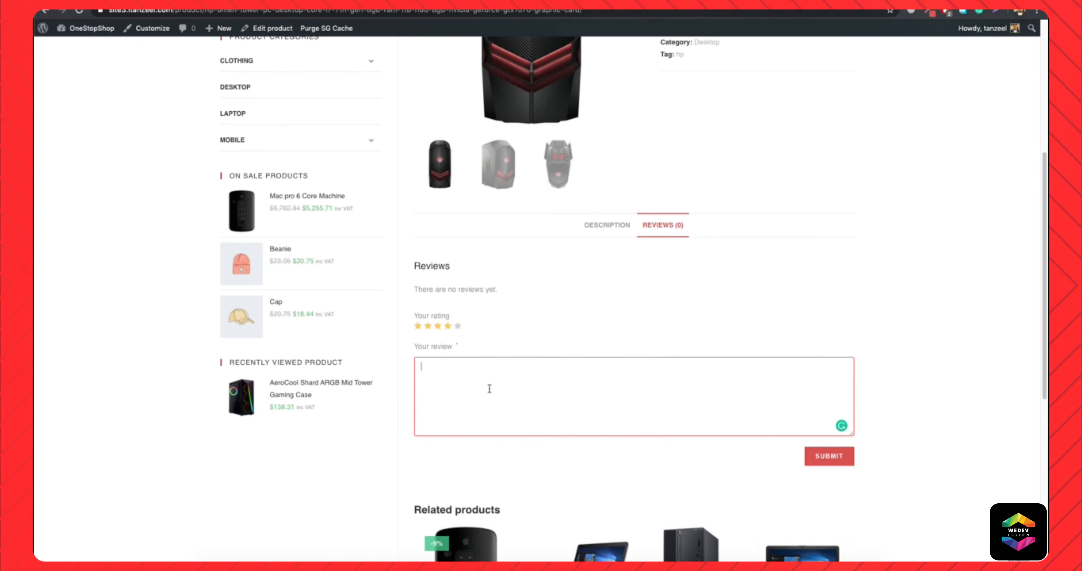
{"action": "type", "text": "best"}
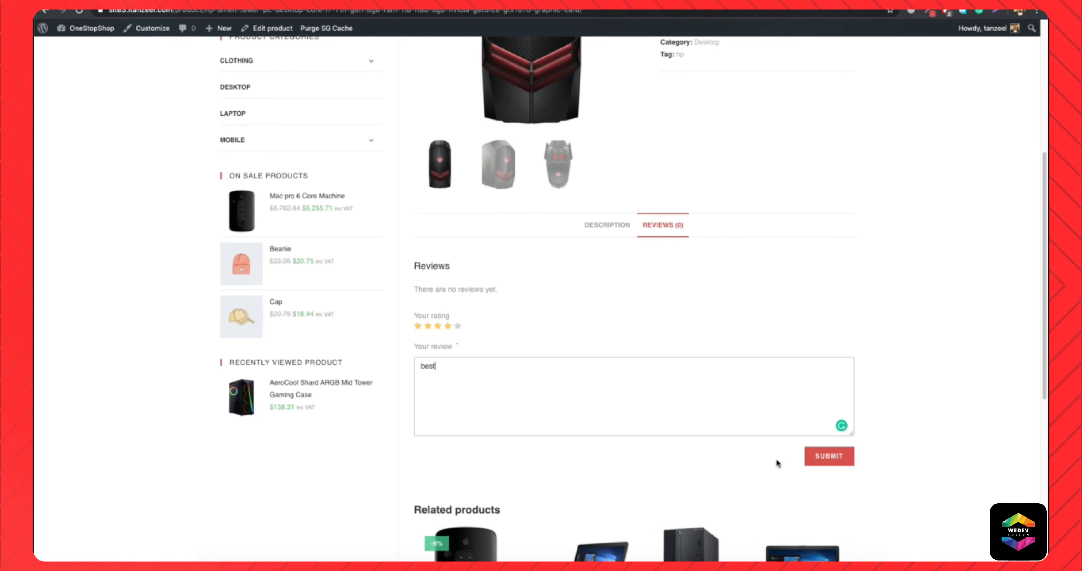
{"action": "left_click", "coordinate": [827, 457]}
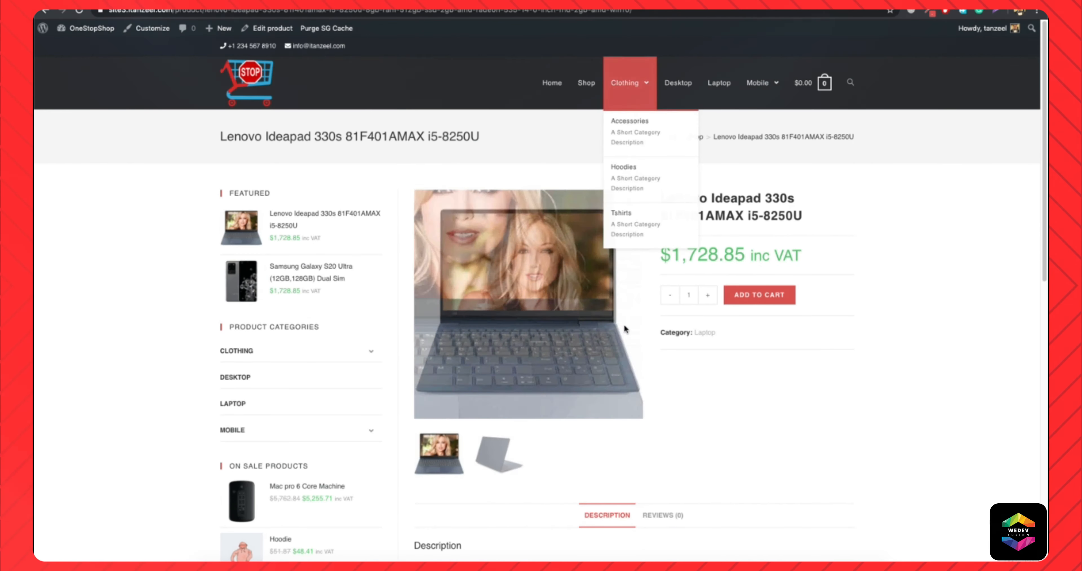
Submit a three-star review reading "great" for the Lenovo Ideapad 330s and check how it is displayed.
{"action": "scroll", "coordinate": [676, 378], "scroll_direction": "down", "scroll_amount": 5}
{"action": "left_click", "coordinate": [655, 336]}
{"action": "scroll", "coordinate": [537, 441], "scroll_direction": "down", "scroll_amount": 3}
{"action": "left_click", "coordinate": [438, 201]}
{"action": "left_click", "coordinate": [467, 273]}
{"action": "type", "text": "great"}
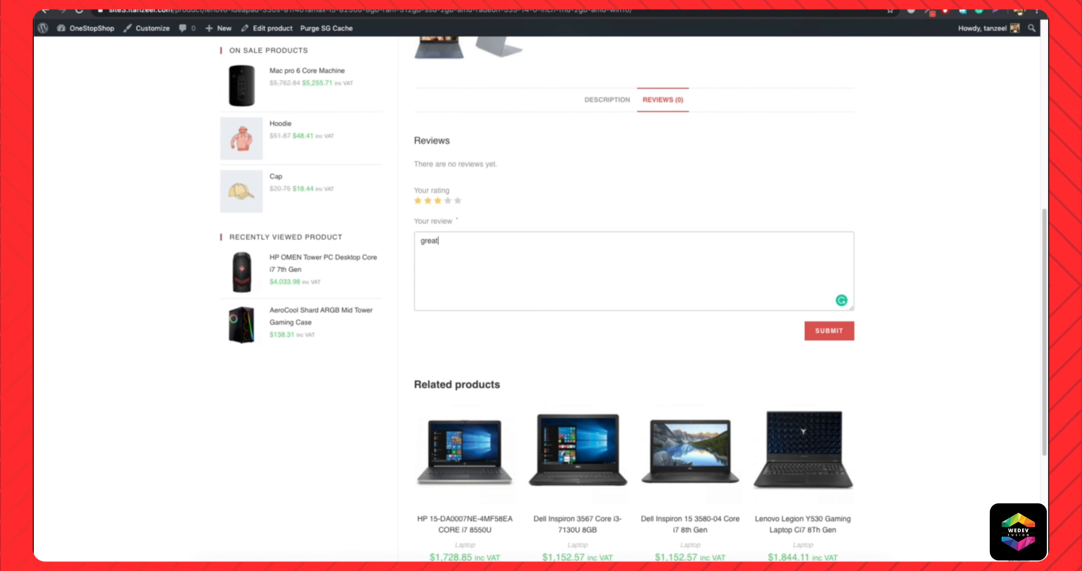
{"action": "left_click", "coordinate": [820, 335]}
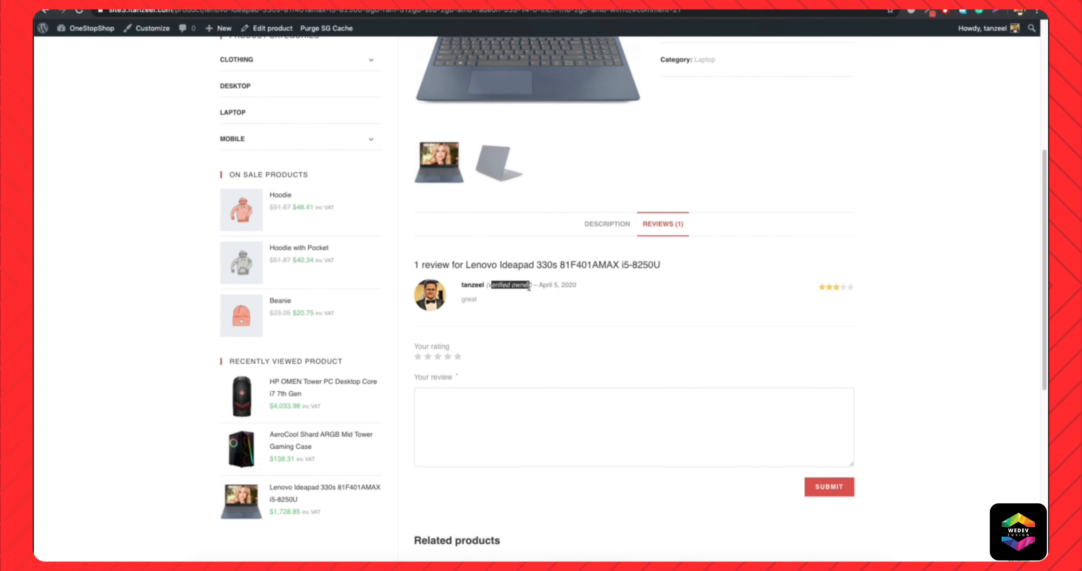
{"action": "scroll", "coordinate": [525, 210], "scroll_direction": "up", "scroll_amount": 7}
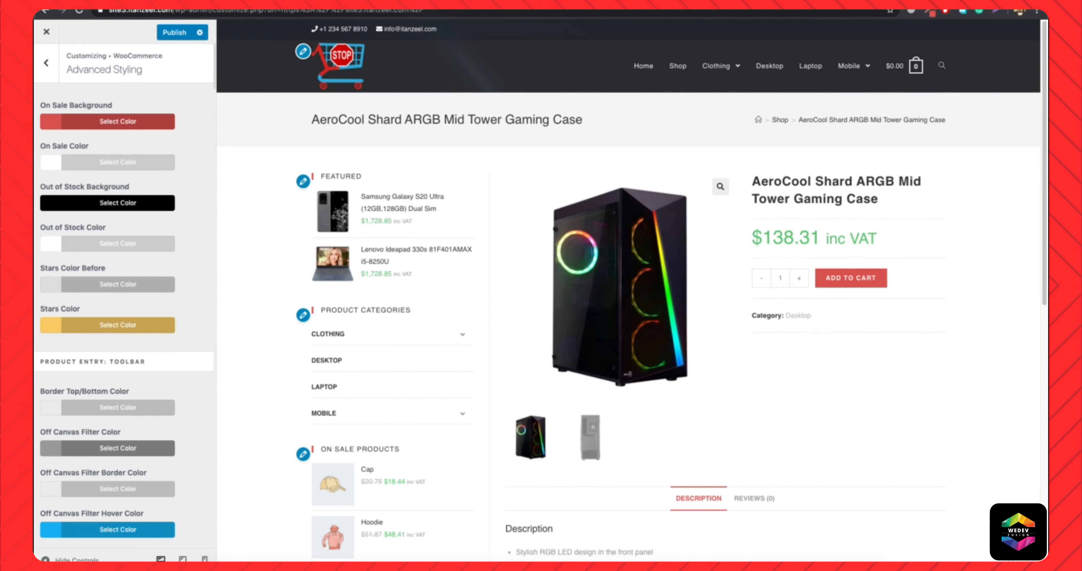
{"action": "left_click", "coordinate": [304, 11]}
{"action": "key", "text": "Return"}
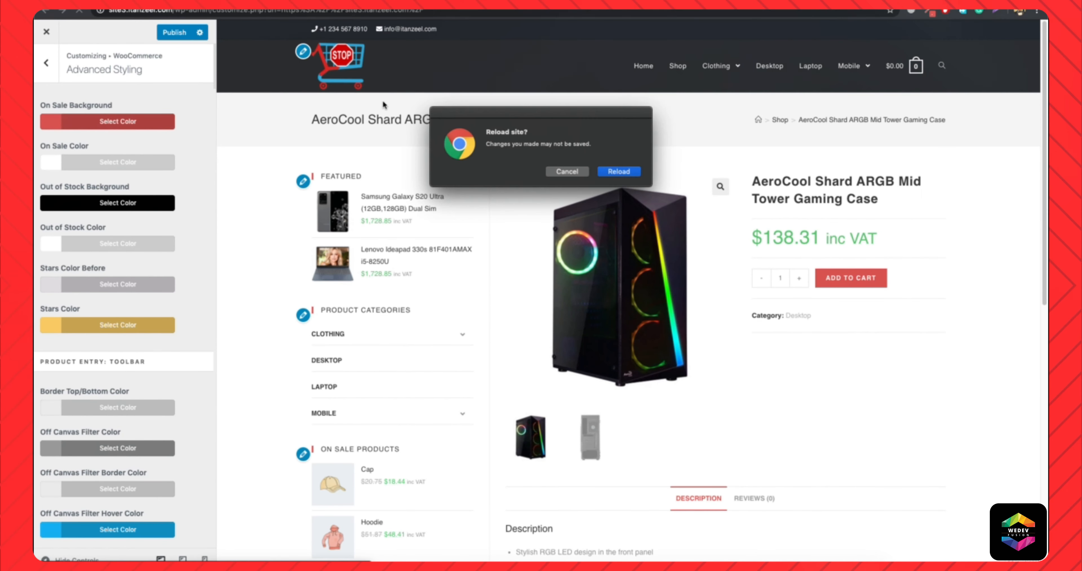
{"action": "left_click", "coordinate": [569, 173]}
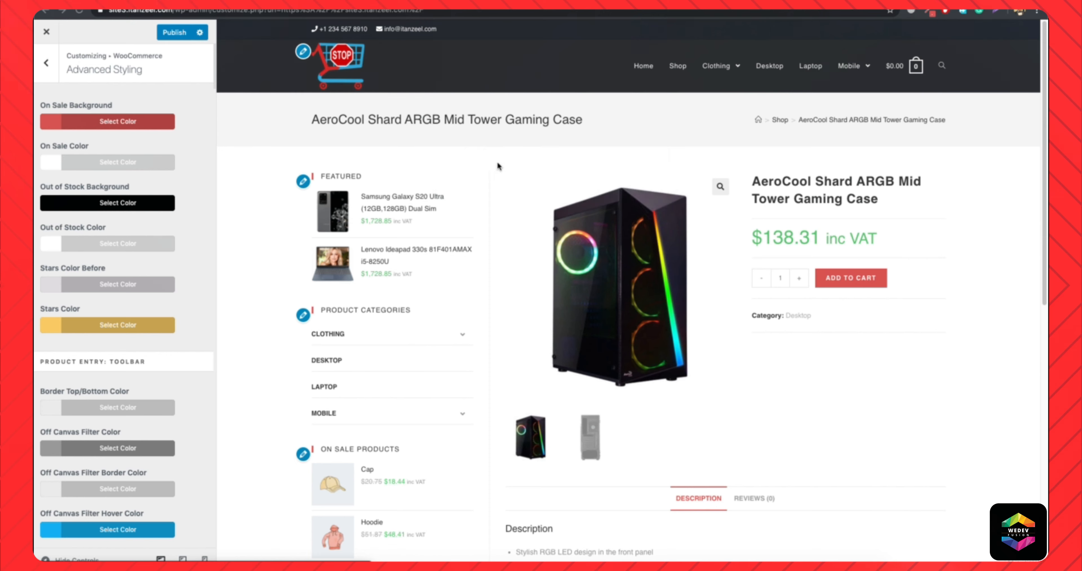
Publish the Advanced Styling changes, reload the customizer and open the Shop page in the preview.
{"action": "left_click", "coordinate": [177, 33]}
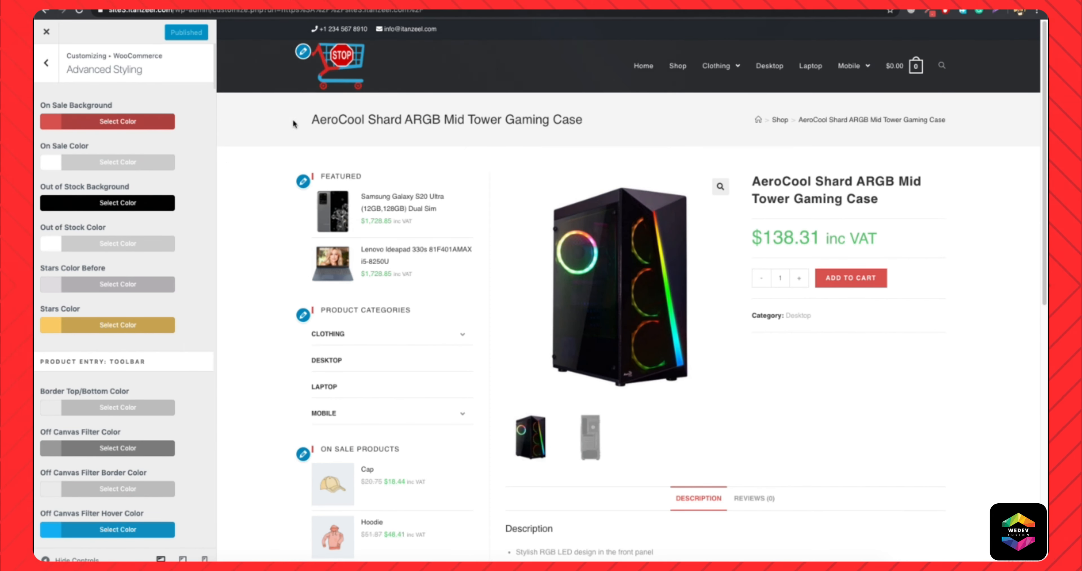
{"action": "left_click", "coordinate": [395, 12]}
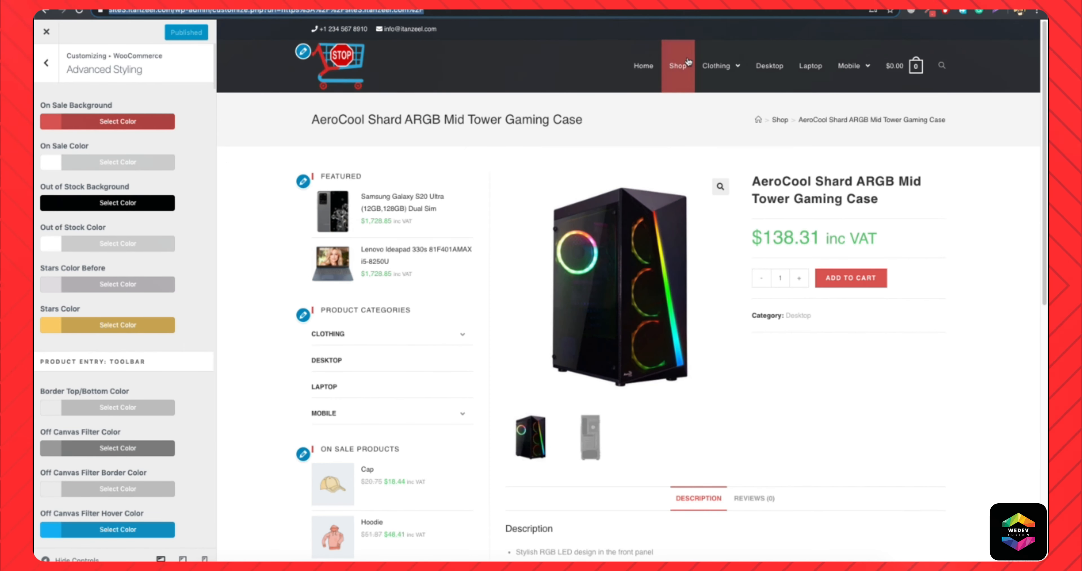
{"action": "left_click", "coordinate": [679, 72]}
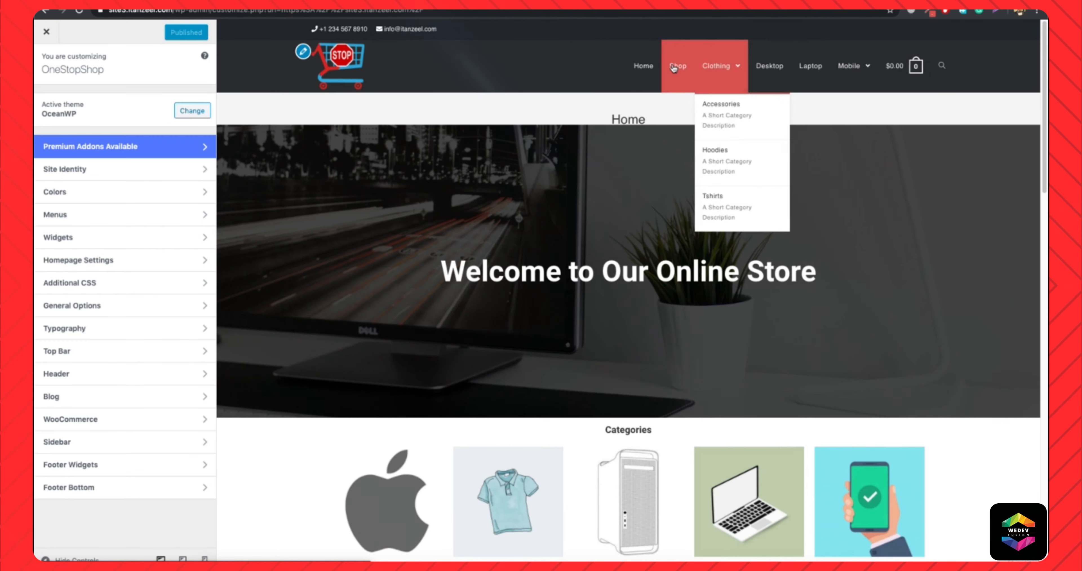
Open the Shop page in the preview and go to the Product Entry: Toolbar colors in WooCommerce Advanced Styling.
{"action": "left_click", "coordinate": [672, 63]}
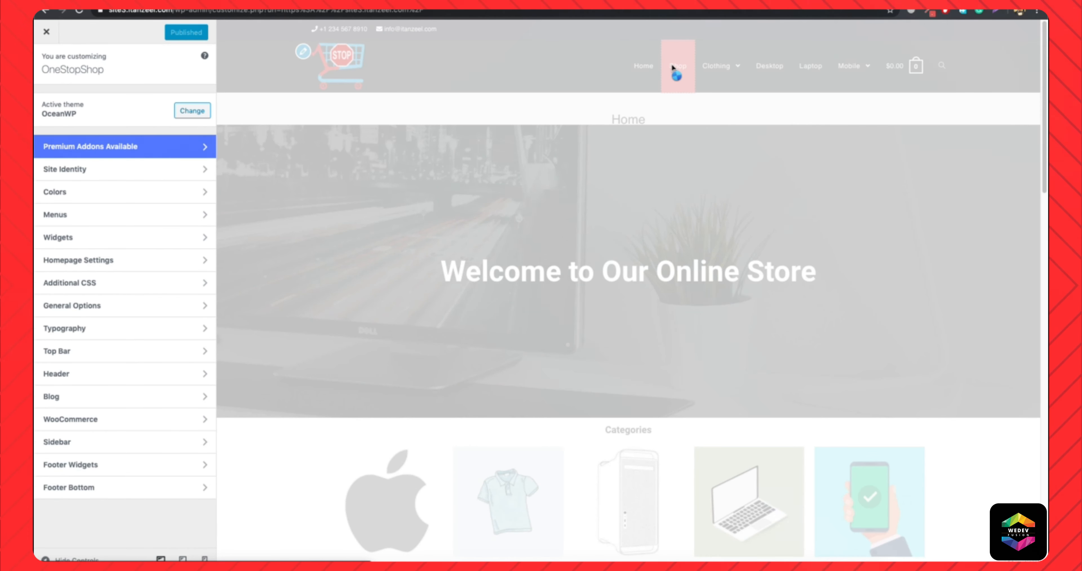
{"action": "scroll", "coordinate": [609, 227], "scroll_direction": "down", "scroll_amount": 2}
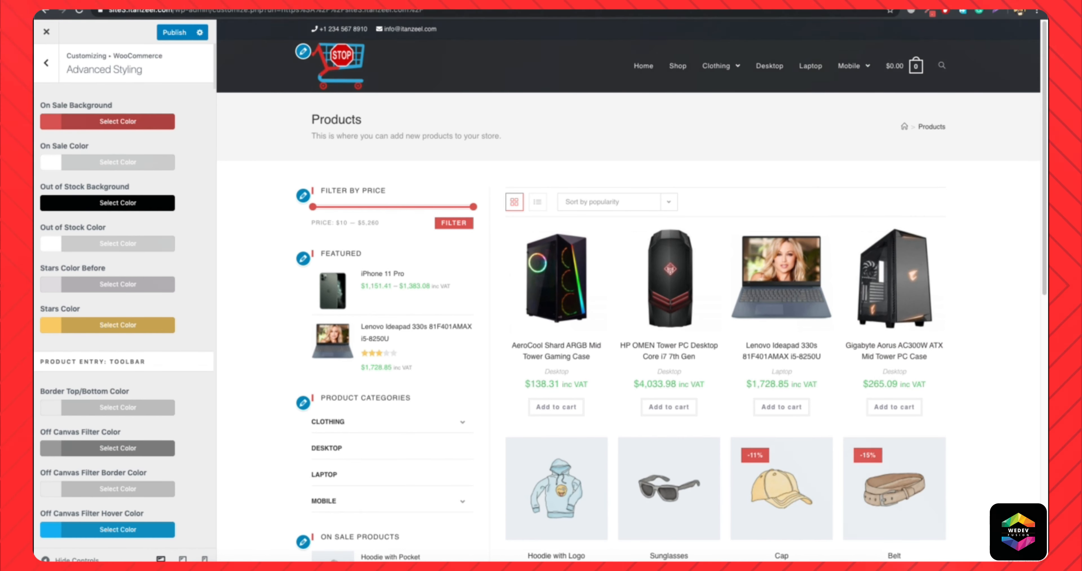
{"action": "scroll", "coordinate": [165, 334], "scroll_direction": "down", "scroll_amount": 2}
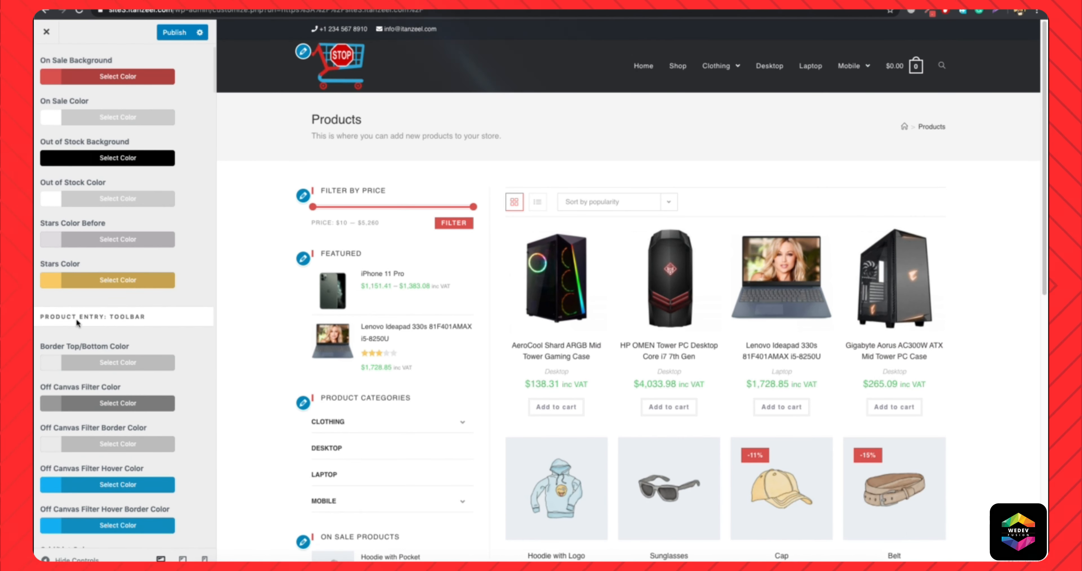
{"action": "scroll", "coordinate": [83, 315], "scroll_direction": "up", "scroll_amount": 2}
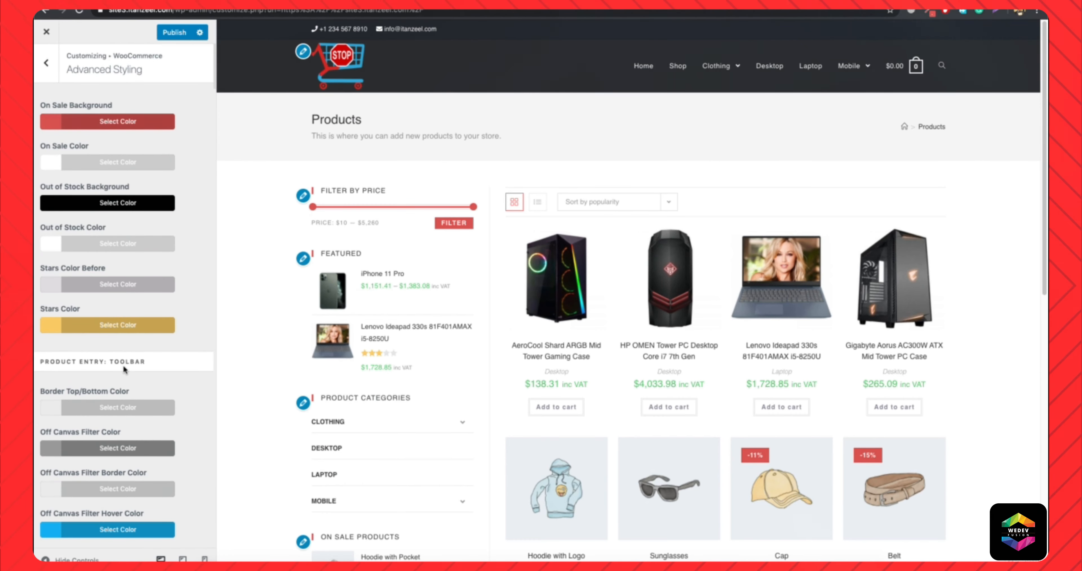
{"action": "scroll", "coordinate": [125, 369], "scroll_direction": "down", "scroll_amount": 10}
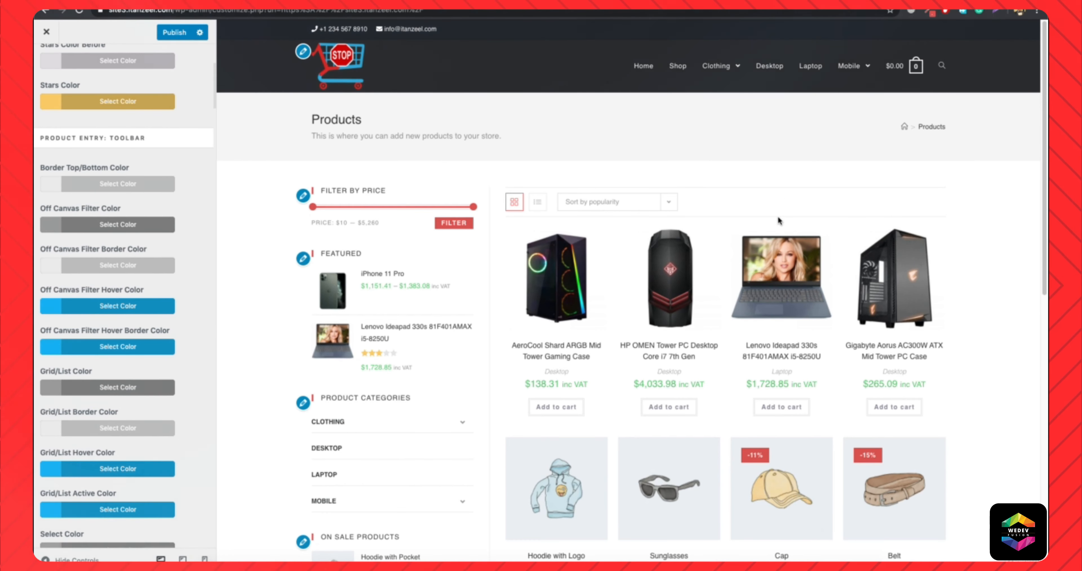
Switch the shop products between list and grid view and examine the matching toolbar color options.
{"action": "left_click", "coordinate": [538, 202]}
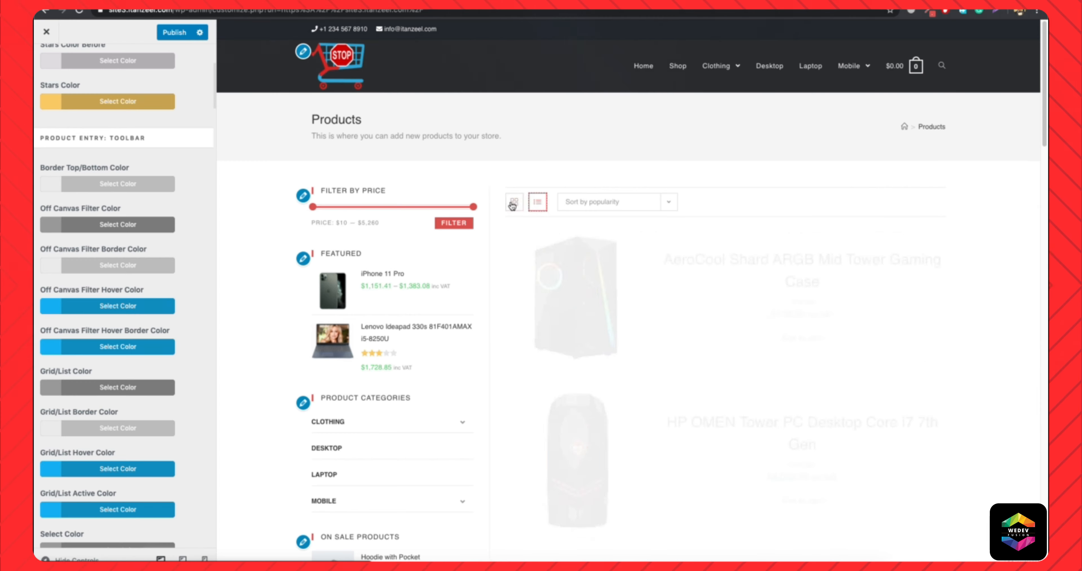
{"action": "left_click", "coordinate": [514, 202]}
{"action": "left_click", "coordinate": [638, 203]}
{"action": "left_click", "coordinate": [638, 203]}
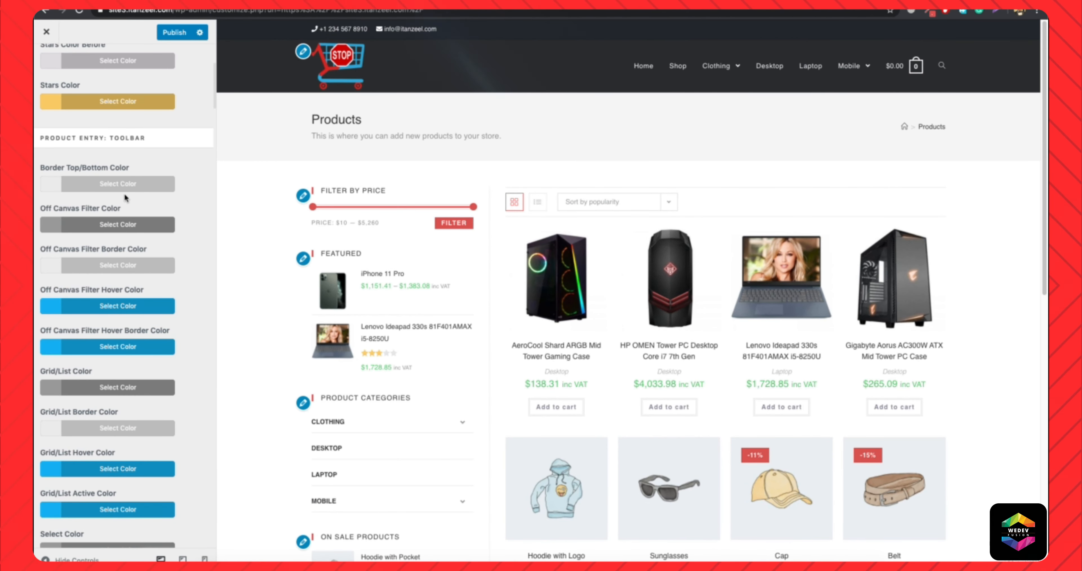
{"action": "scroll", "coordinate": [115, 308], "scroll_direction": "down", "scroll_amount": 3}
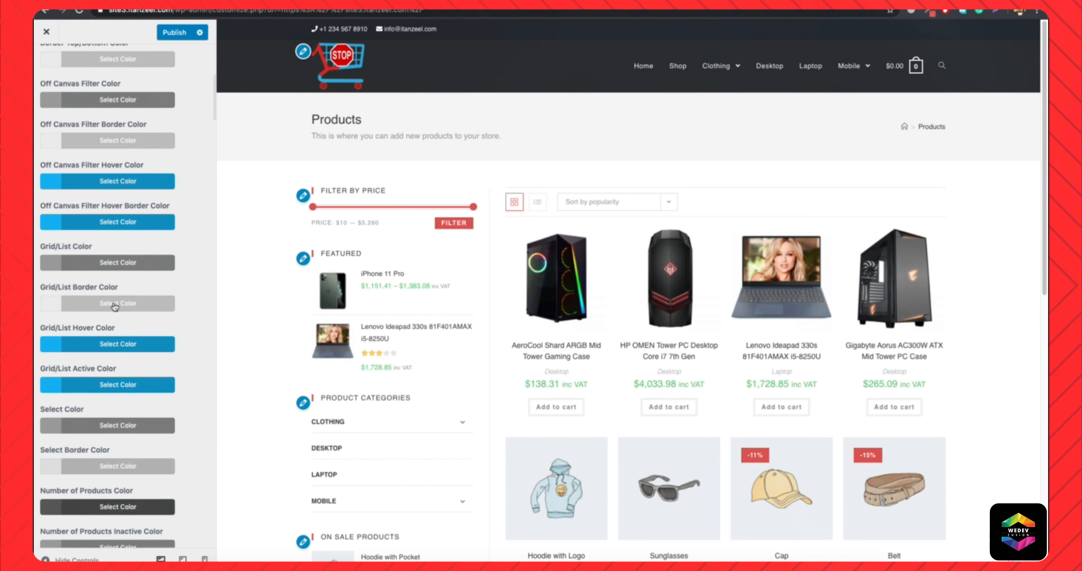
{"action": "scroll", "coordinate": [114, 307], "scroll_direction": "down", "scroll_amount": 1}
{"action": "scroll", "coordinate": [76, 261], "scroll_direction": "up", "scroll_amount": 1}
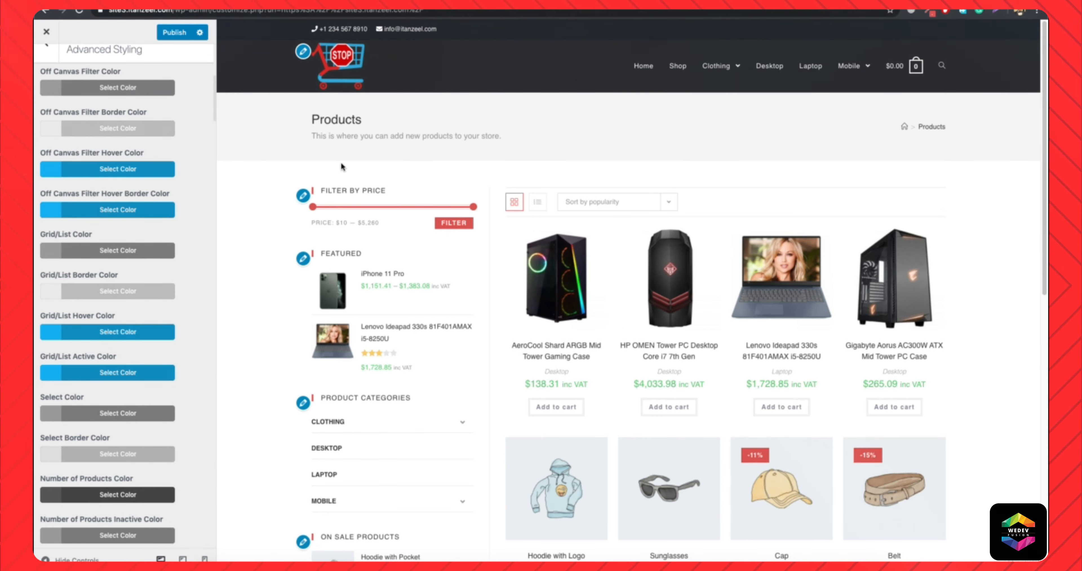
{"action": "left_click", "coordinate": [537, 203]}
{"action": "left_click", "coordinate": [514, 202]}
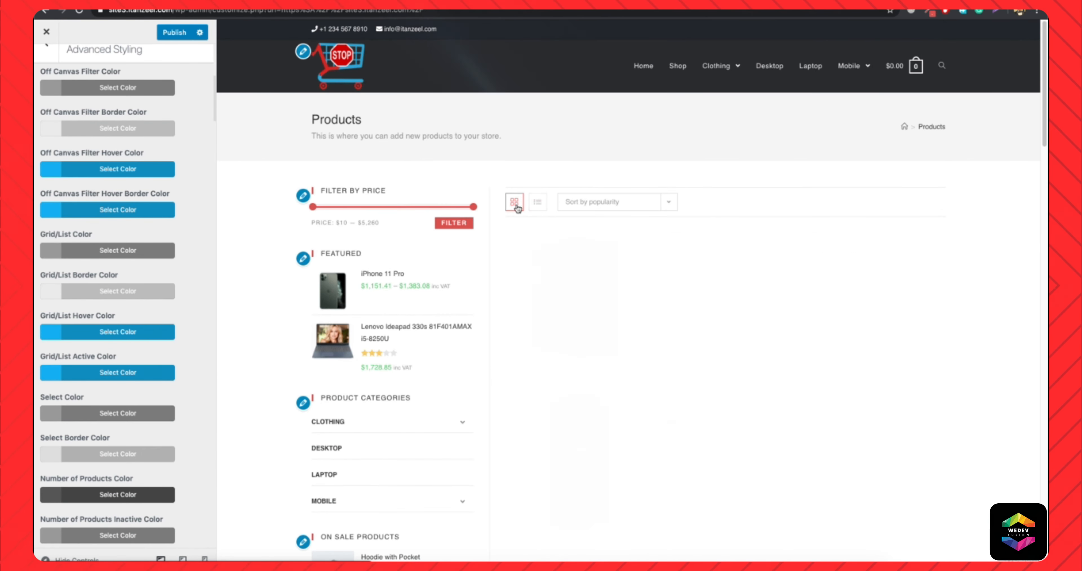
Try a top padding of 125 px on the product entries and clear the value again.
{"action": "scroll", "coordinate": [120, 284], "scroll_direction": "down", "scroll_amount": 10}
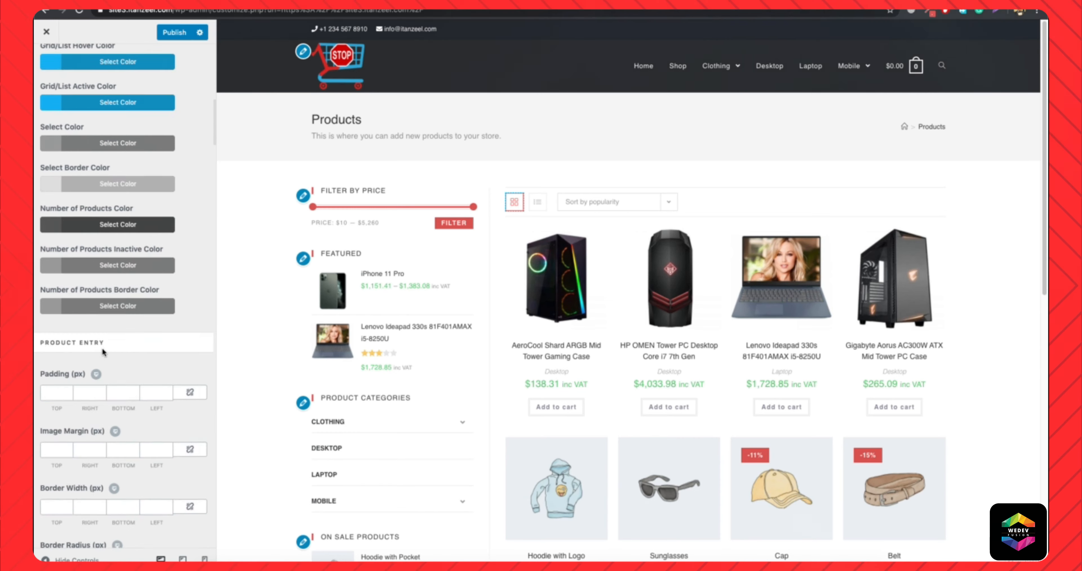
{"action": "left_click", "coordinate": [47, 278]}
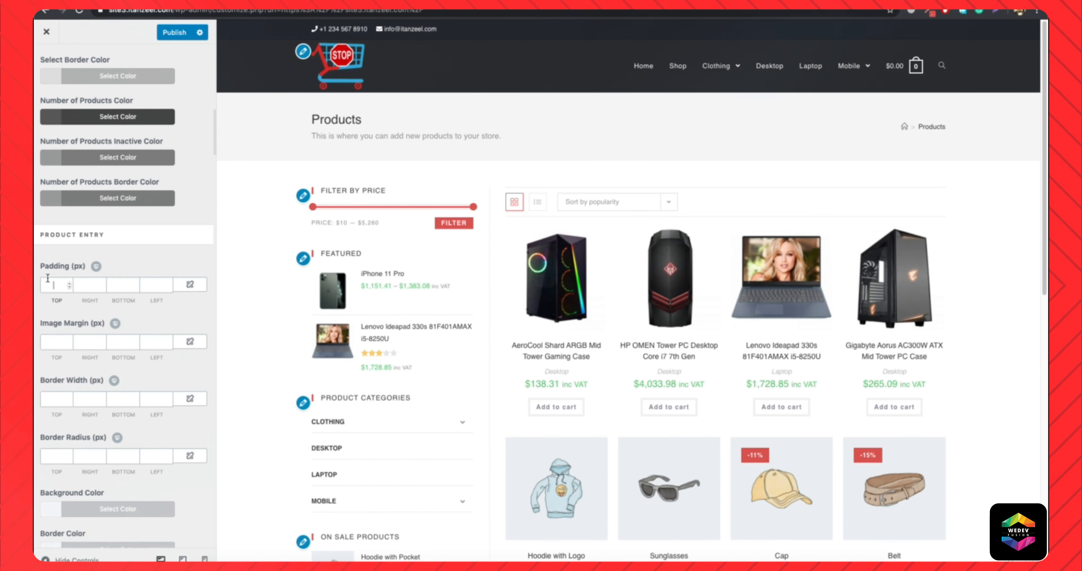
{"action": "type", "text": "12"}
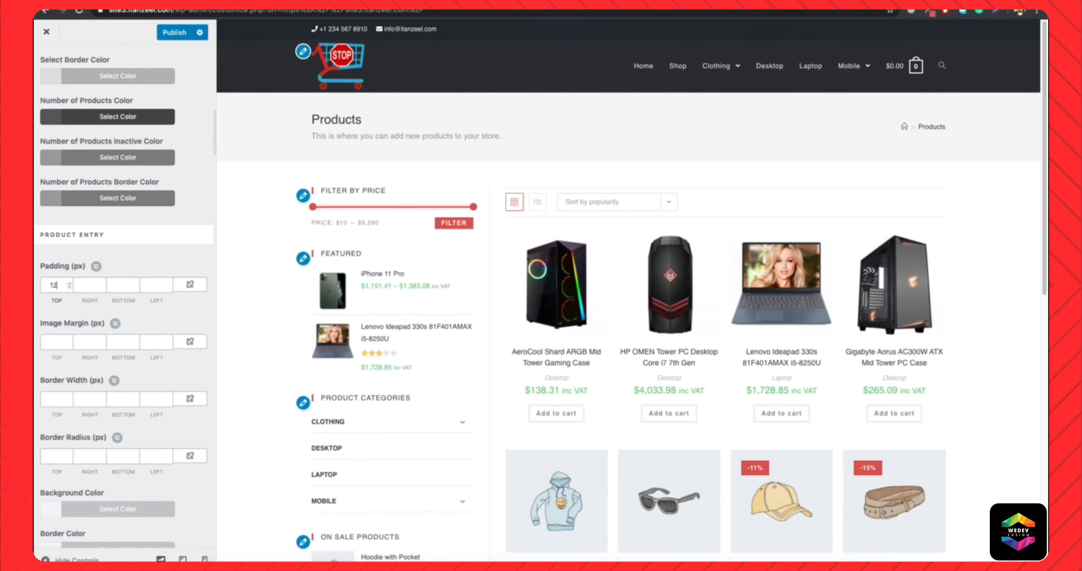
{"action": "type", "text": "5"}
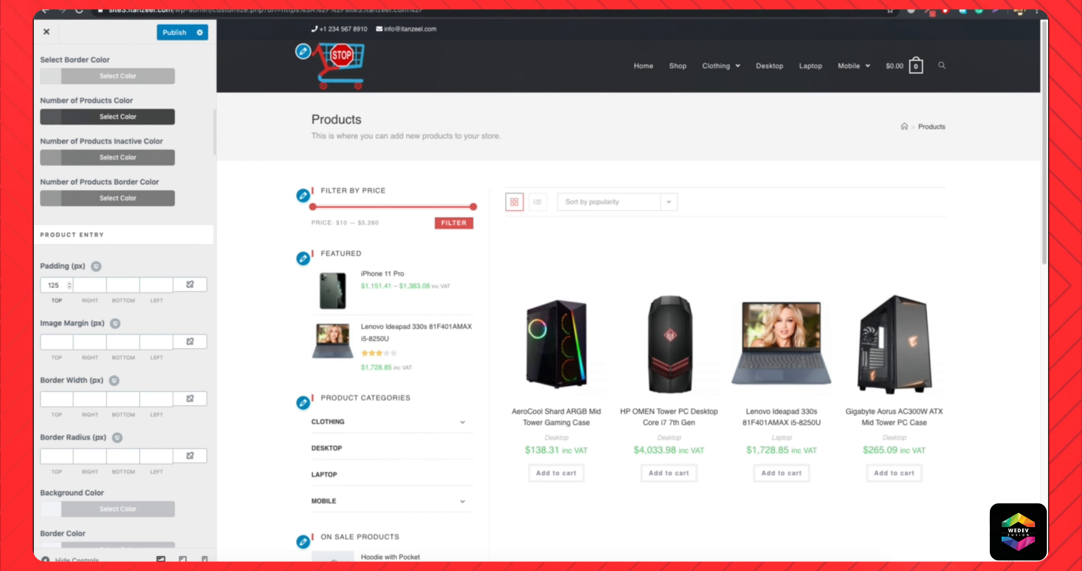
{"action": "key", "text": "BackSpace"}
{"action": "key", "text": "BackSpace"}
{"action": "key", "text": "BackSpace"}
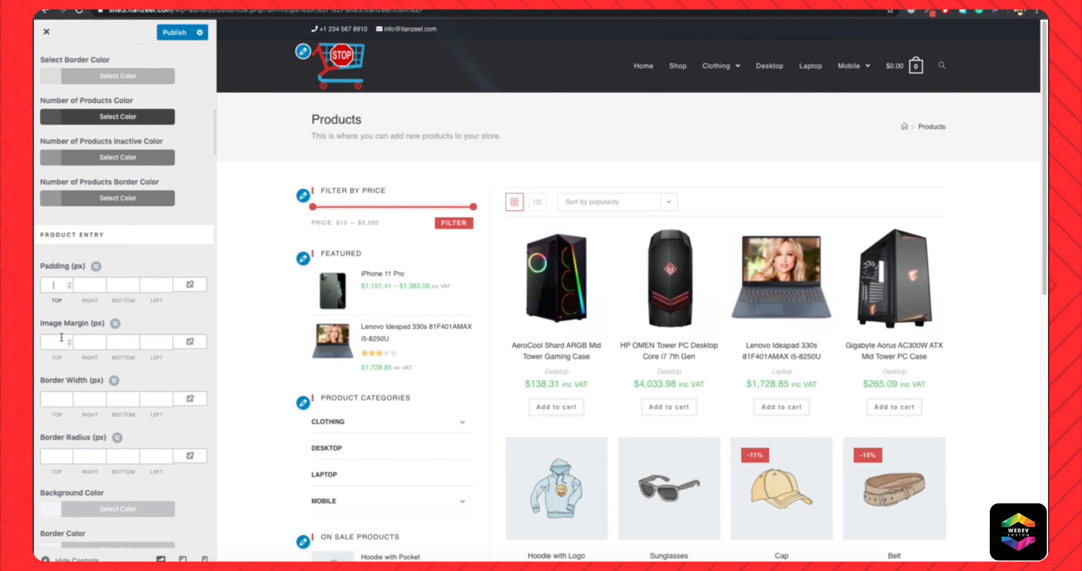
Try a black (#000000) product entry border with a 1 px top width, then clear both the width and the color.
{"action": "scroll", "coordinate": [47, 341], "scroll_direction": "down", "scroll_amount": 1}
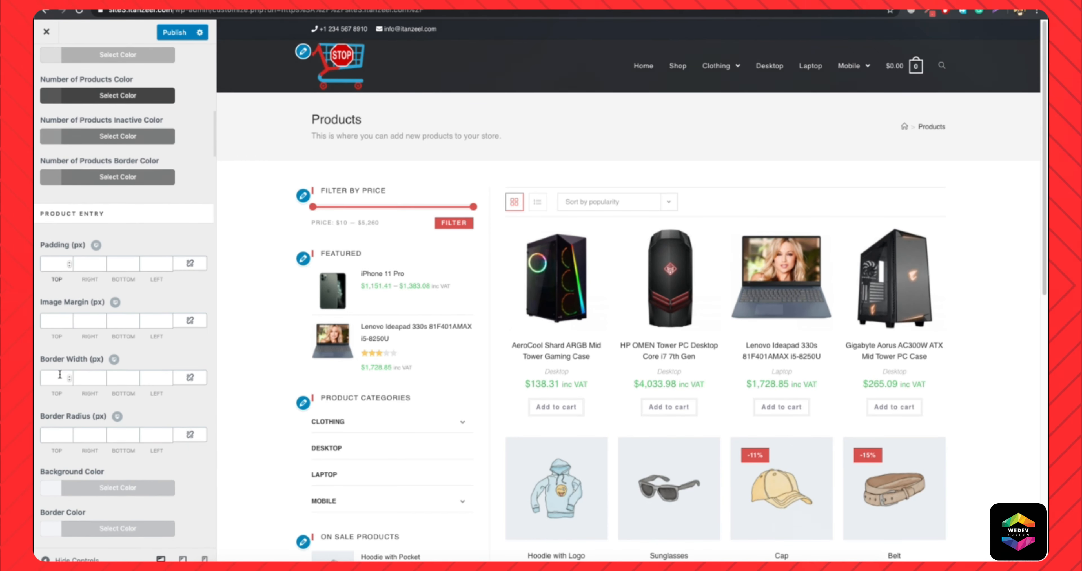
{"action": "scroll", "coordinate": [73, 371], "scroll_direction": "down", "scroll_amount": 4}
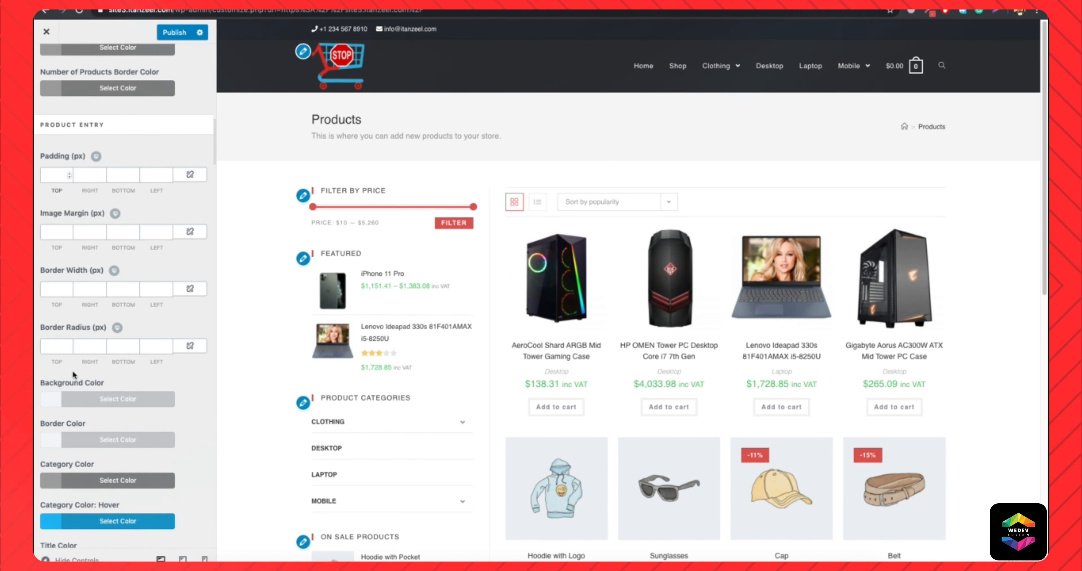
{"action": "scroll", "coordinate": [154, 364], "scroll_direction": "down", "scroll_amount": 5}
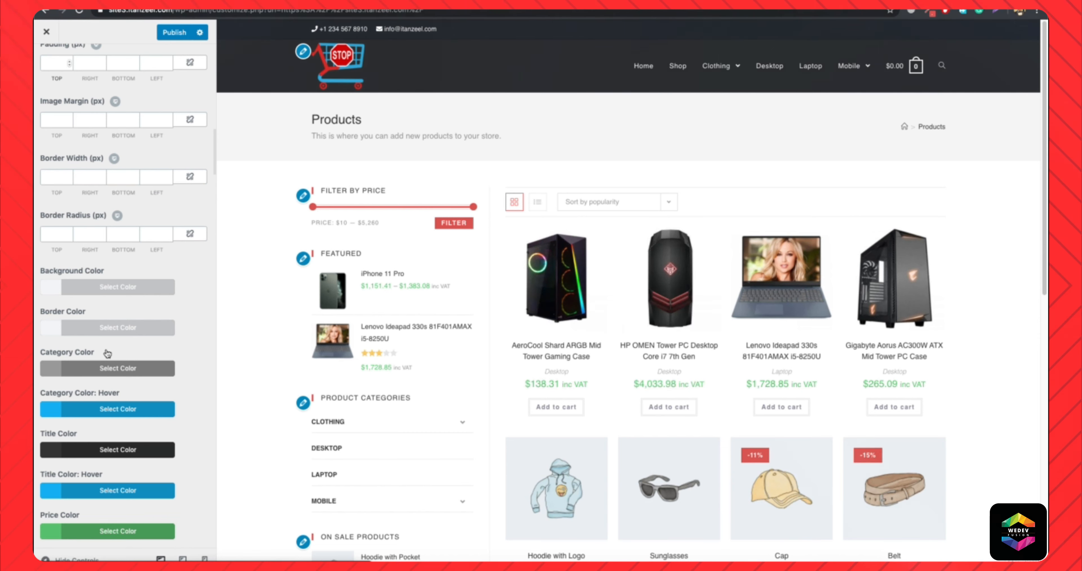
{"action": "left_click", "coordinate": [126, 329]}
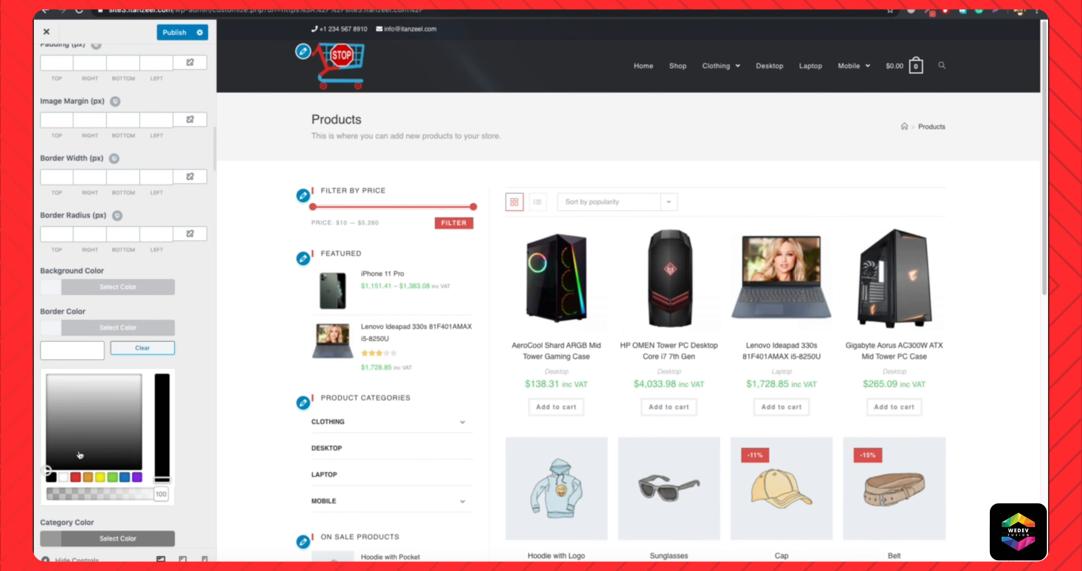
{"action": "left_click", "coordinate": [51, 478]}
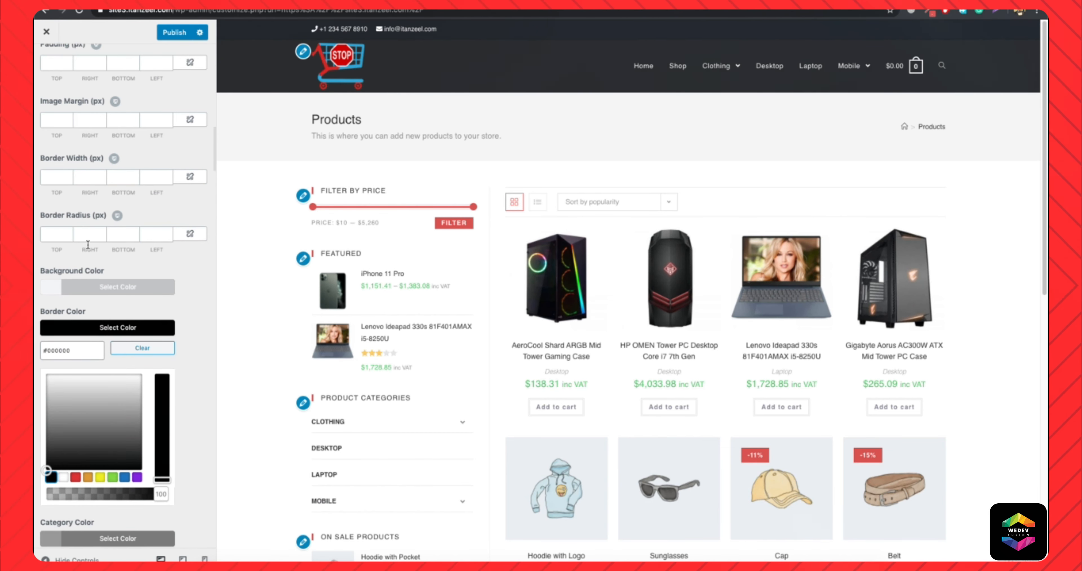
{"action": "left_click", "coordinate": [50, 178]}
{"action": "type", "text": "1"}
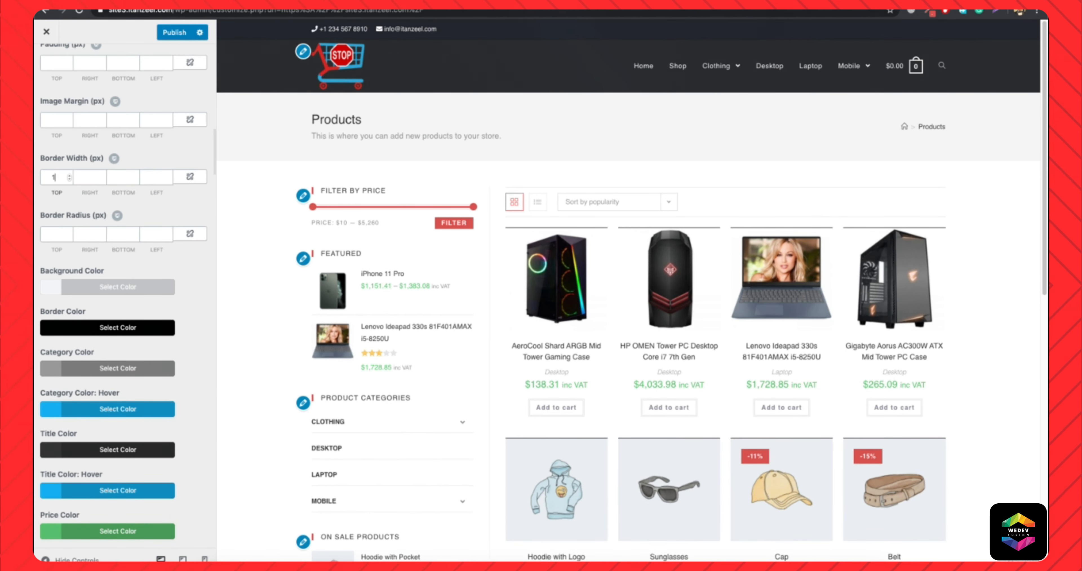
{"action": "key", "text": "BackSpace"}
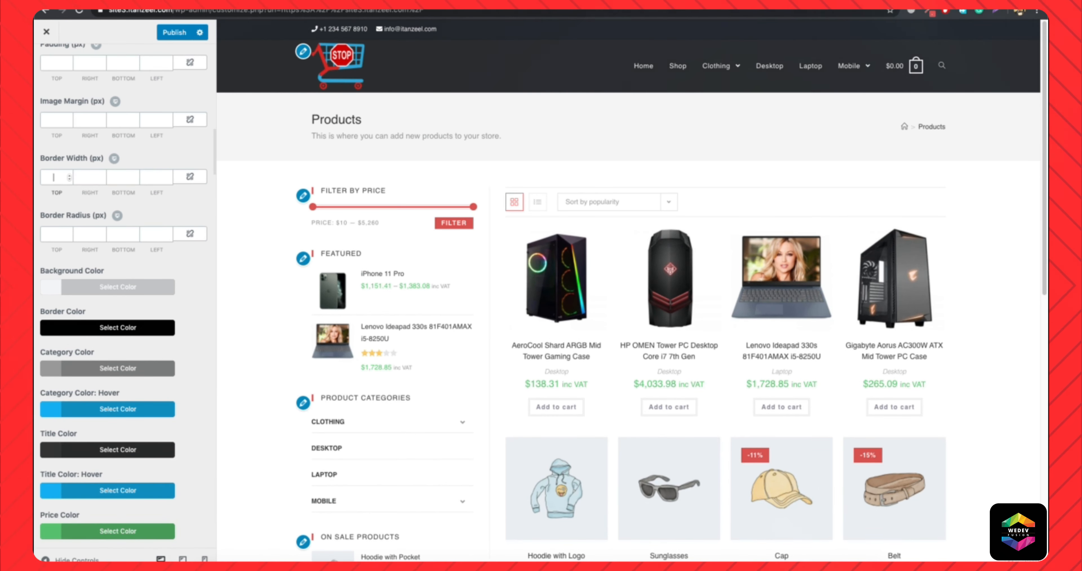
{"action": "left_click", "coordinate": [89, 338]}
{"action": "left_click", "coordinate": [145, 353]}
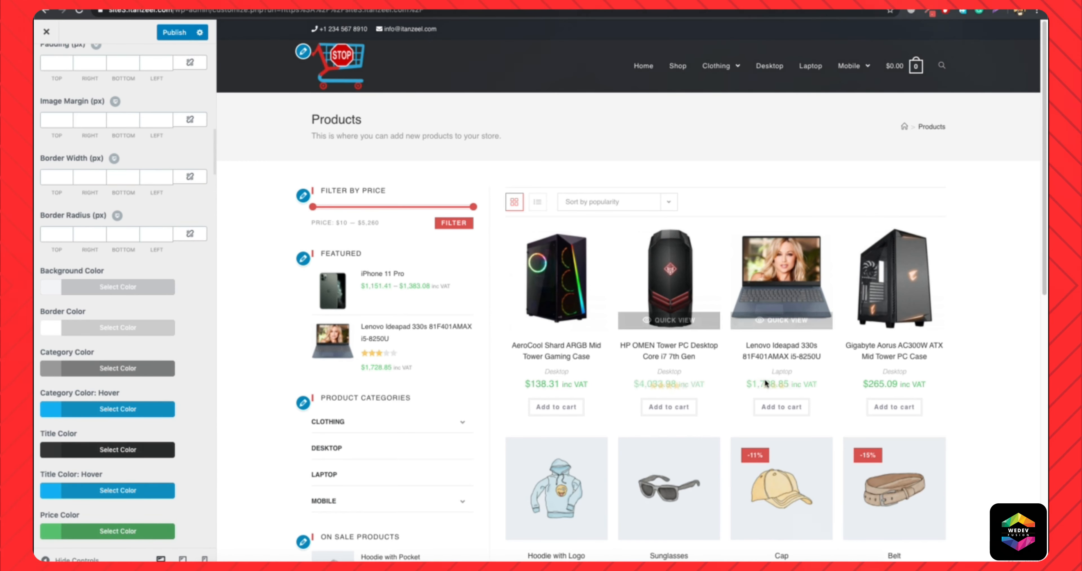
Set the product entry Price Color to the copied red #d8514e.
{"action": "scroll", "coordinate": [132, 419], "scroll_direction": "down", "scroll_amount": 3}
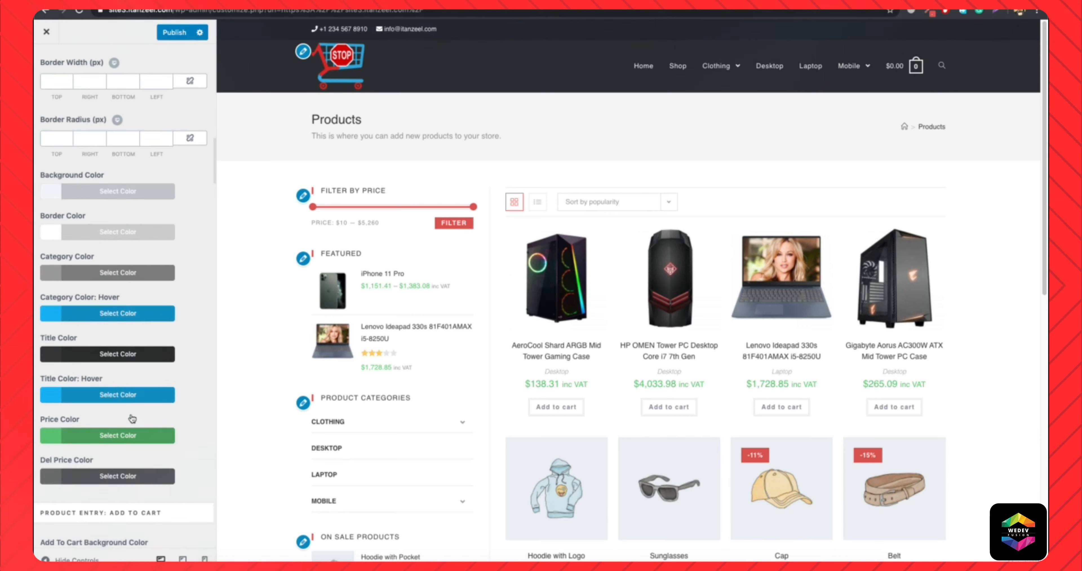
{"action": "left_click", "coordinate": [83, 434]}
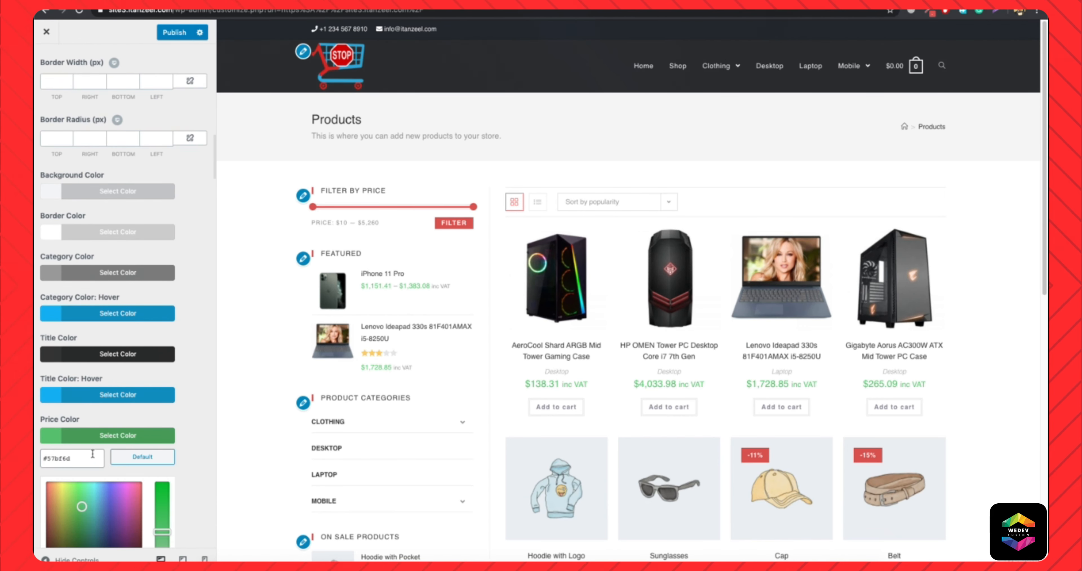
{"action": "type", "text": "#d8514e"}
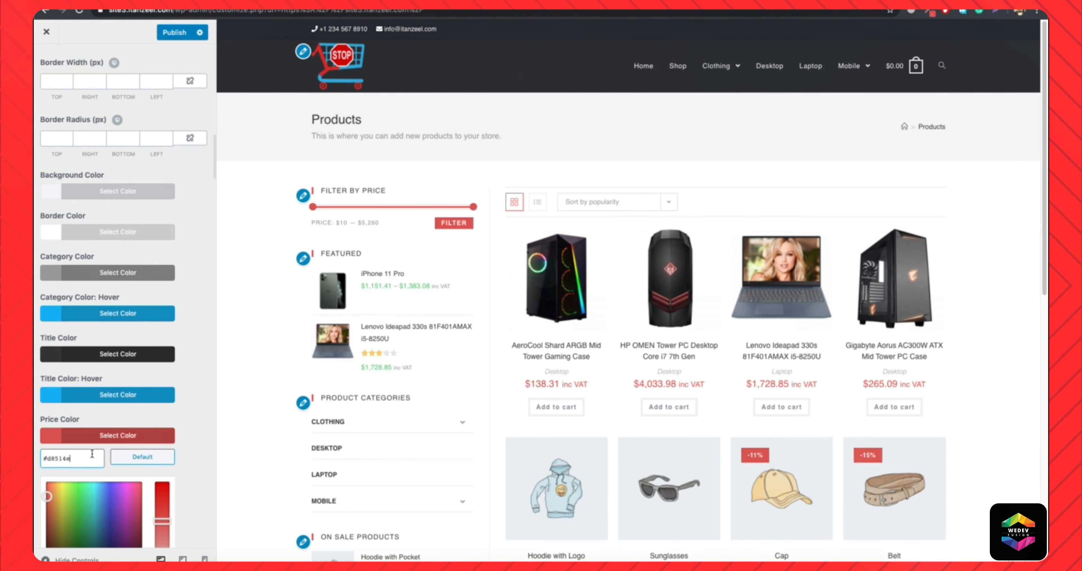
{"action": "scroll", "coordinate": [151, 426], "scroll_direction": "down", "scroll_amount": 10}
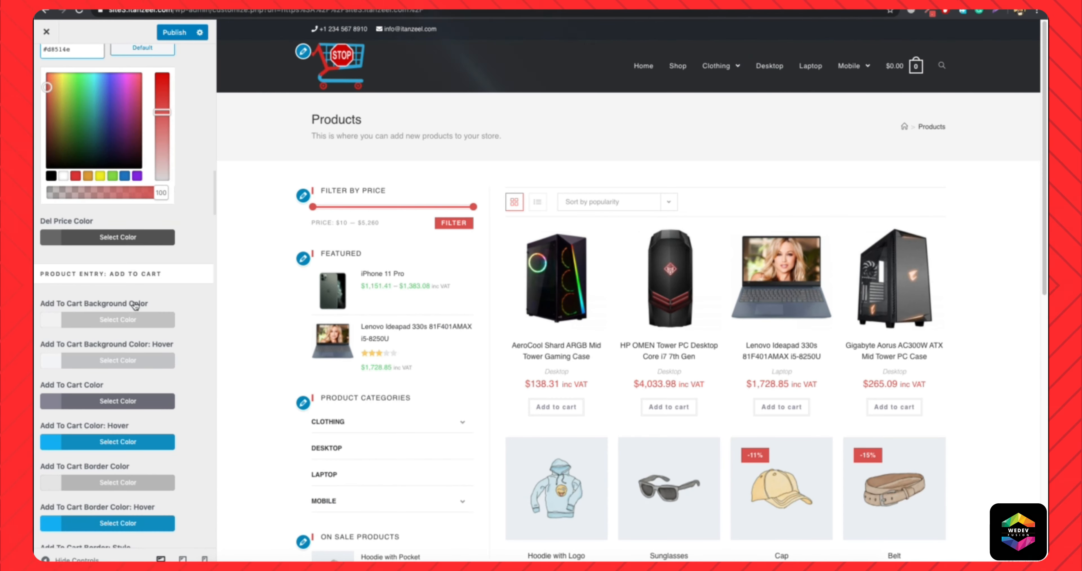
Check the struck-through price of the Cap and darken the Del Price Color to #5b5b5b.
{"action": "scroll", "coordinate": [110, 380], "scroll_direction": "down", "scroll_amount": 5}
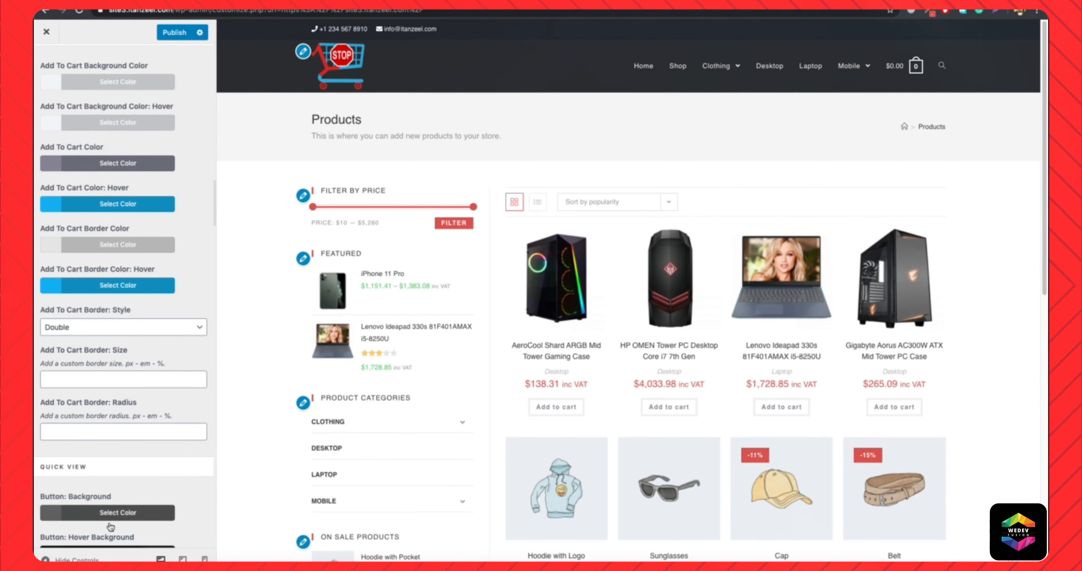
{"action": "scroll", "coordinate": [63, 299], "scroll_direction": "up", "scroll_amount": 6}
{"action": "scroll", "coordinate": [384, 355], "scroll_direction": "down", "scroll_amount": 8}
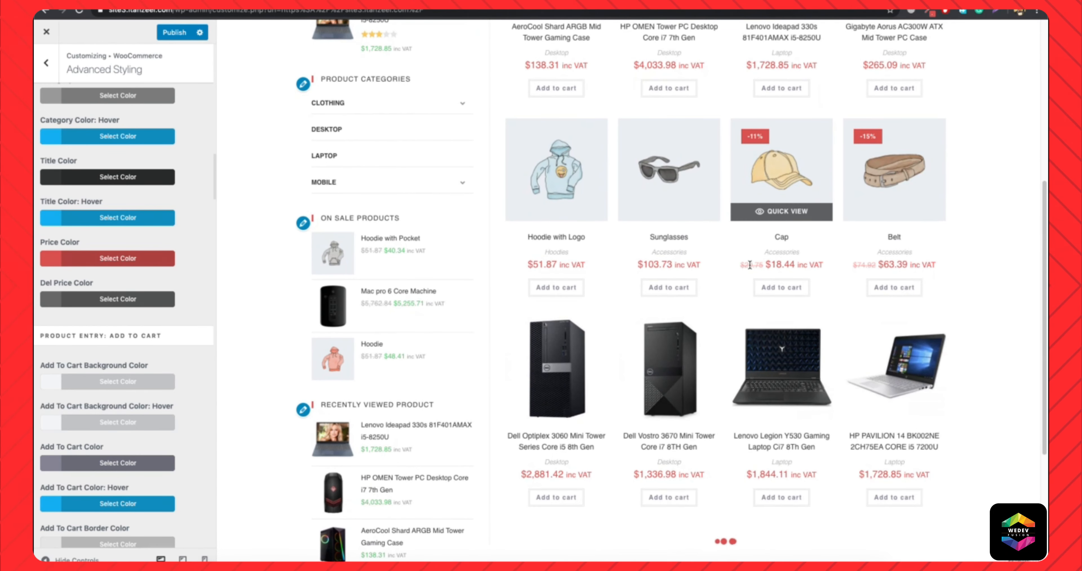
{"action": "triple_click", "coordinate": [750, 265]}
{"action": "left_click", "coordinate": [746, 265]}
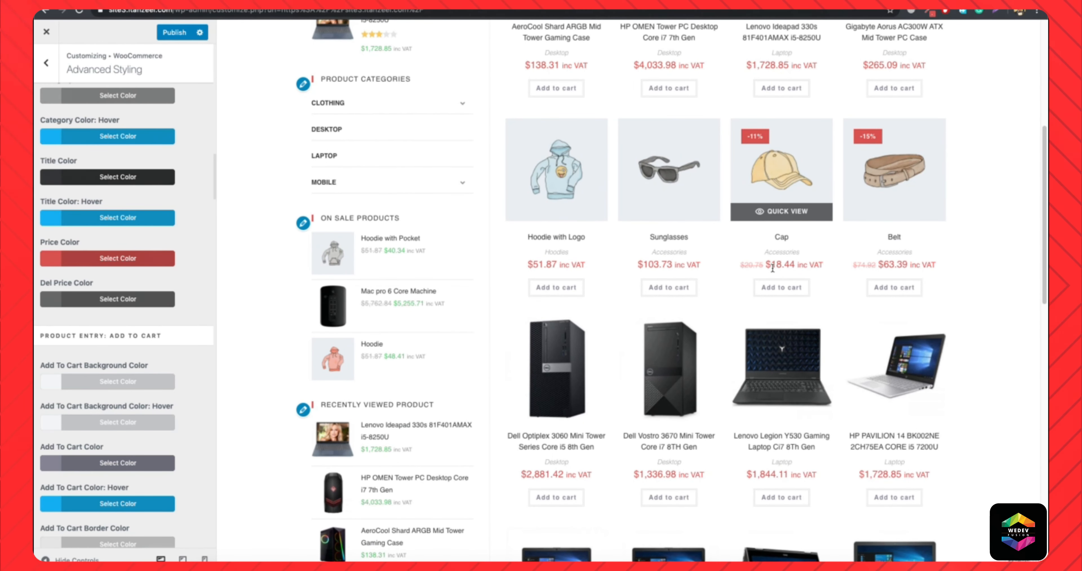
{"action": "left_click", "coordinate": [96, 303]}
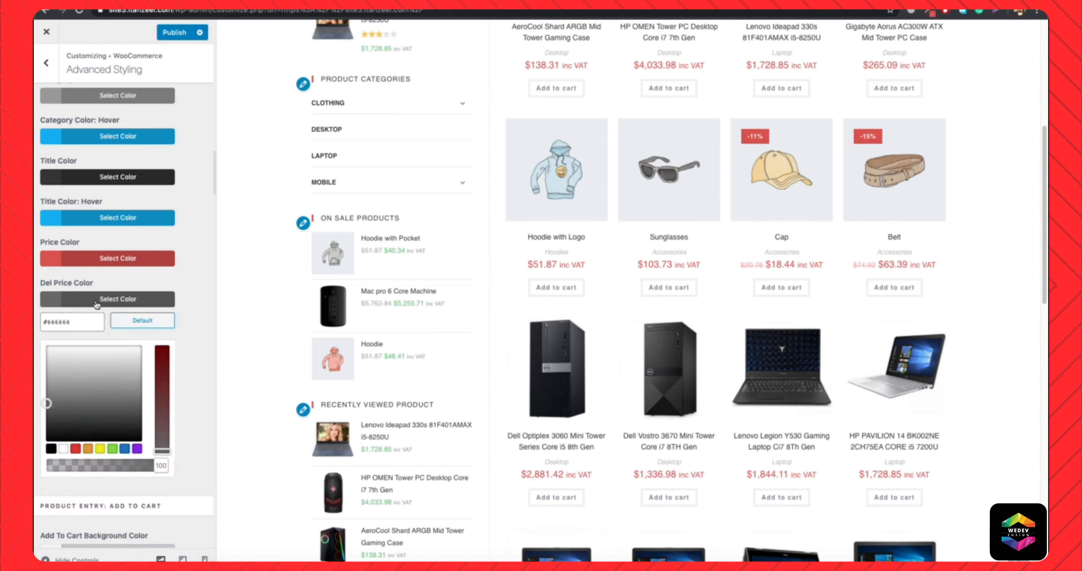
{"action": "left_click_drag", "start_coordinate": [60, 409], "coordinate": [36, 406]}
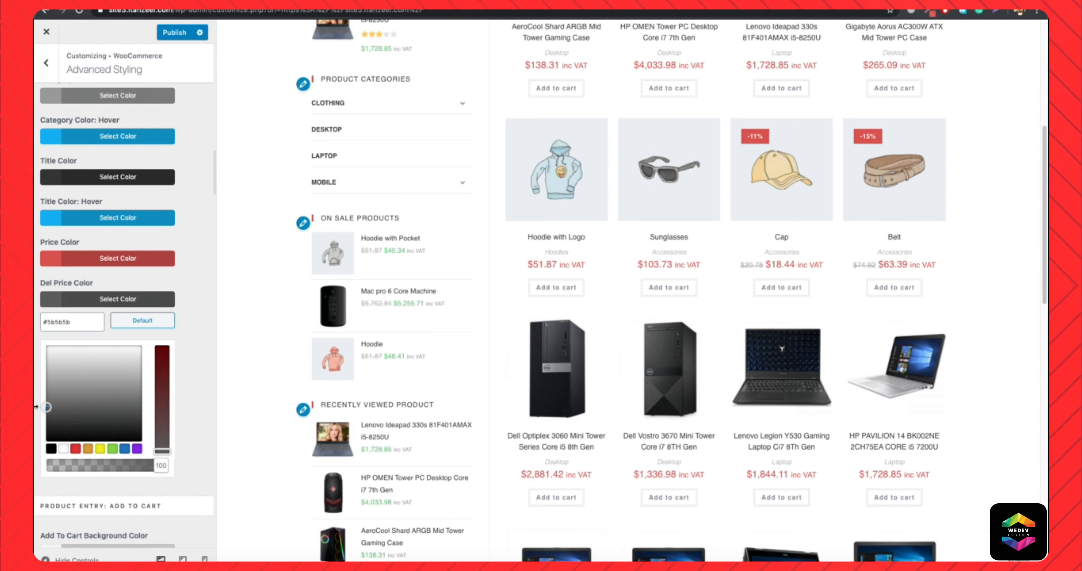
{"action": "left_click", "coordinate": [36, 407]}
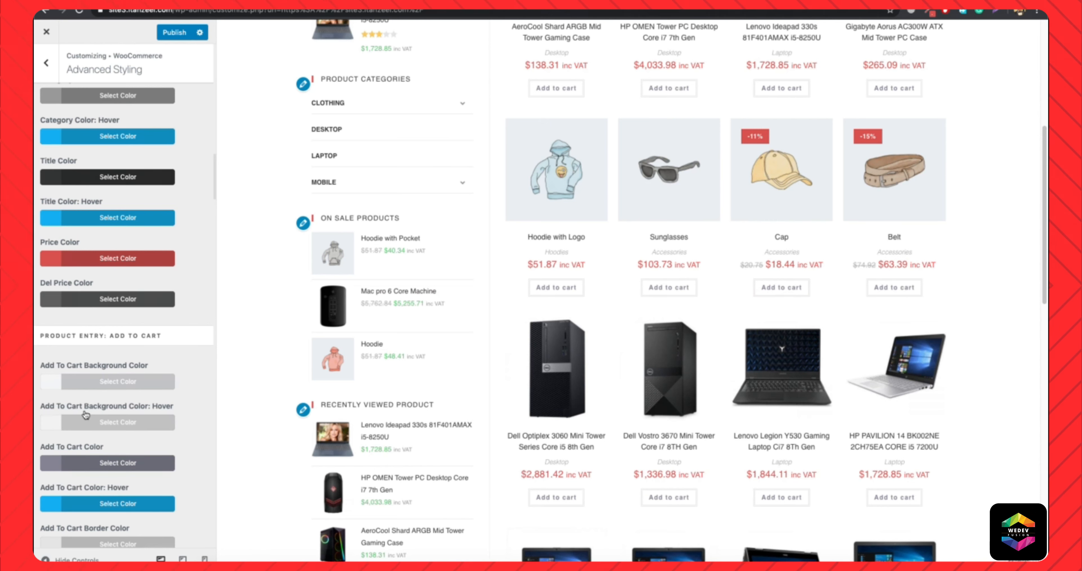
Make the product entry Add To Cart Border Color fully transparent by lowering its opacity to 0.
{"action": "scroll", "coordinate": [105, 384], "scroll_direction": "down", "scroll_amount": 4}
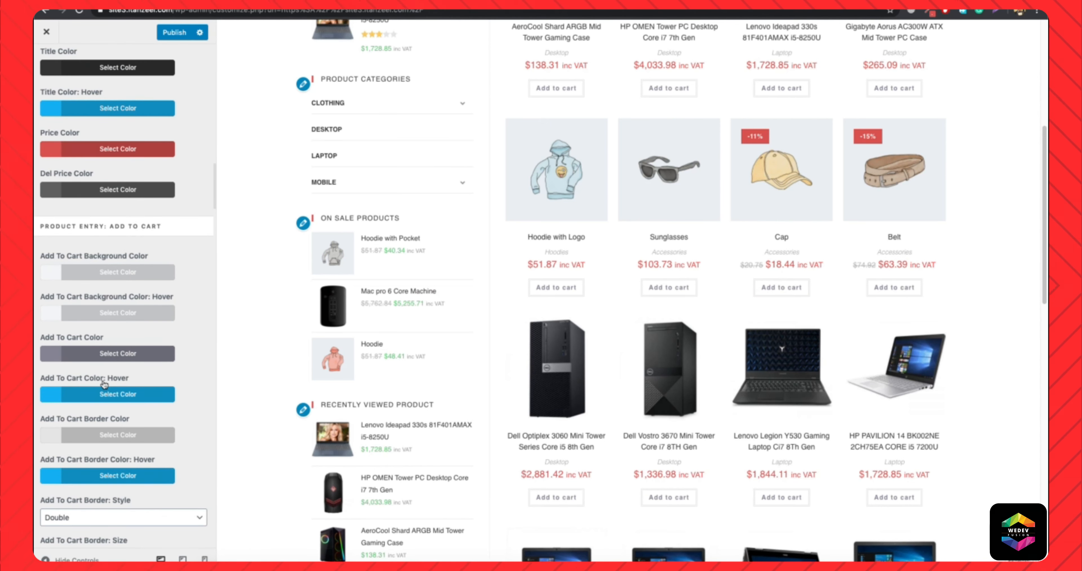
{"action": "scroll", "coordinate": [109, 395], "scroll_direction": "down", "scroll_amount": 1}
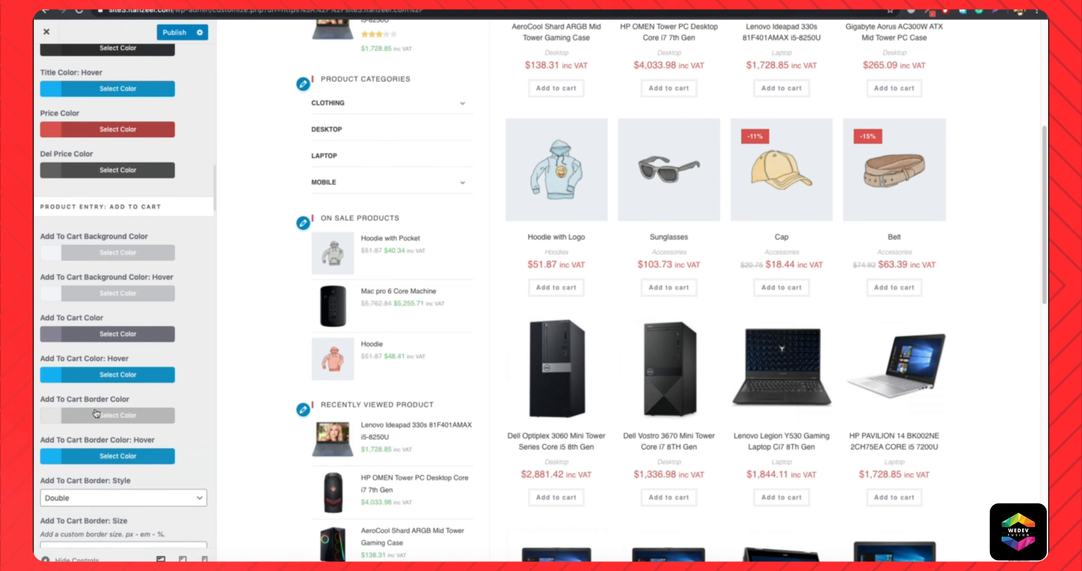
{"action": "left_click", "coordinate": [103, 415]}
{"action": "scroll", "coordinate": [161, 529], "scroll_direction": "down", "scroll_amount": 3}
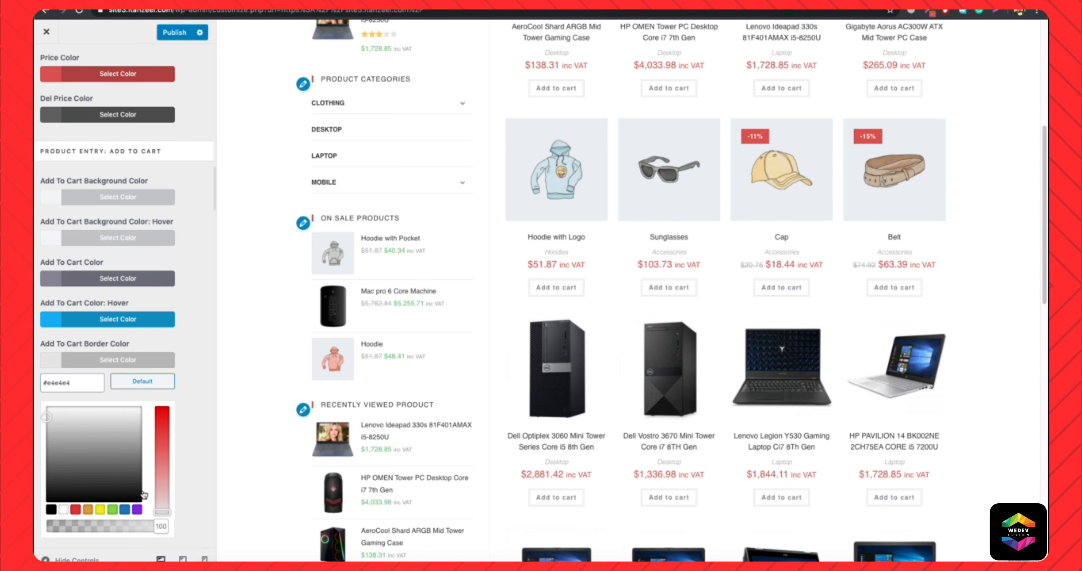
{"action": "left_click_drag", "start_coordinate": [161, 525], "coordinate": [43, 521]}
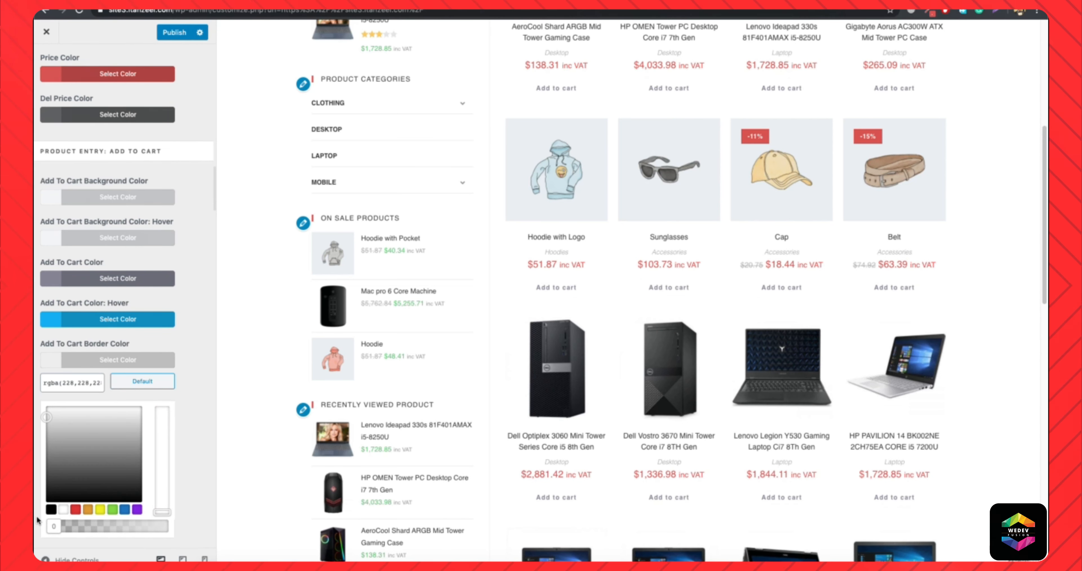
{"action": "left_click", "coordinate": [37, 520]}
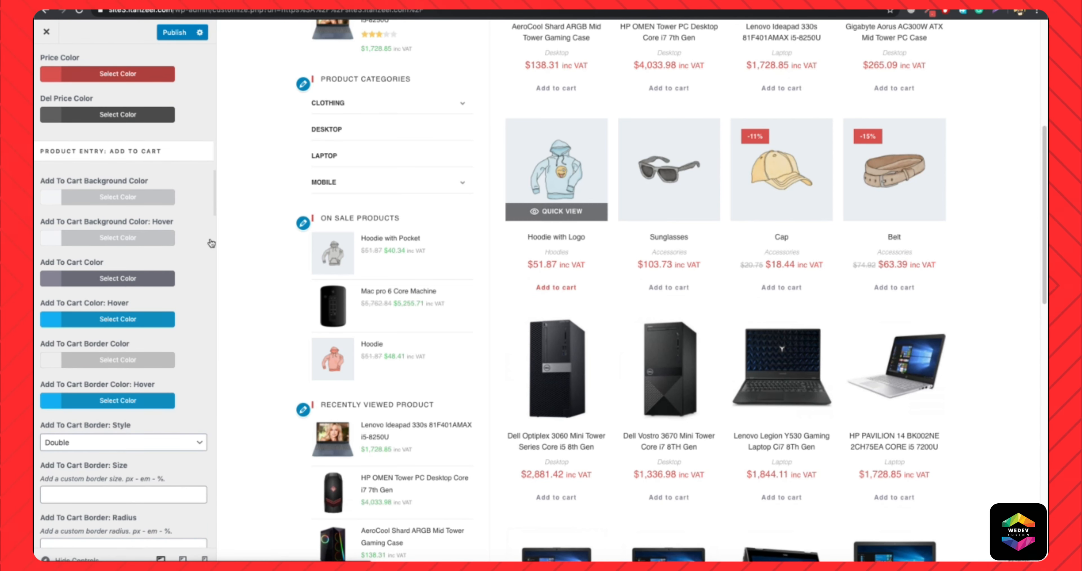
Set the Add To Cart Background Color to red #d85856 and the Add To Cart Color to white #ffffff.
{"action": "left_click", "coordinate": [108, 201]}
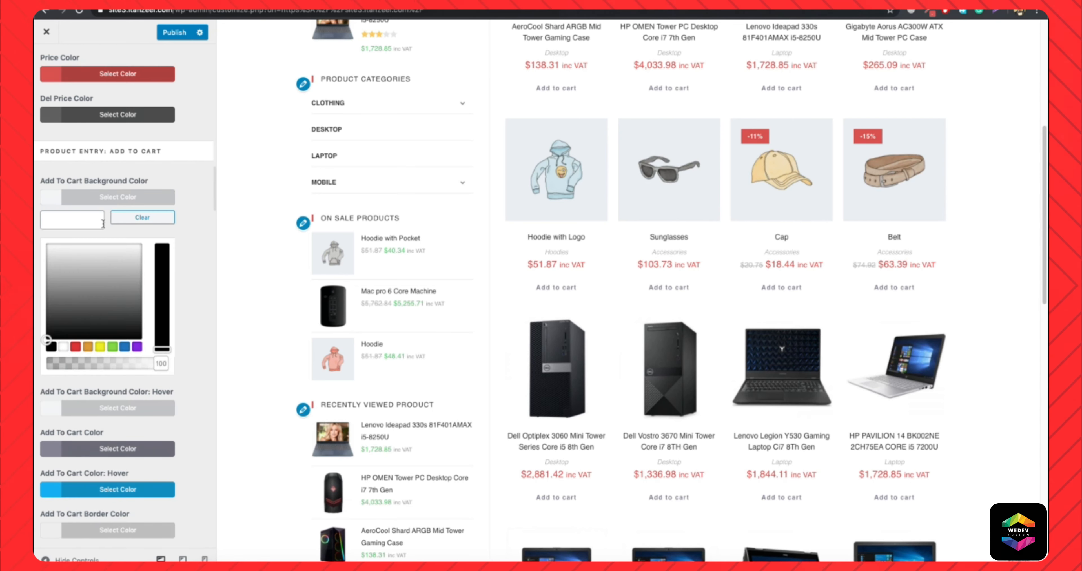
{"action": "type", "text": "#d8514e"}
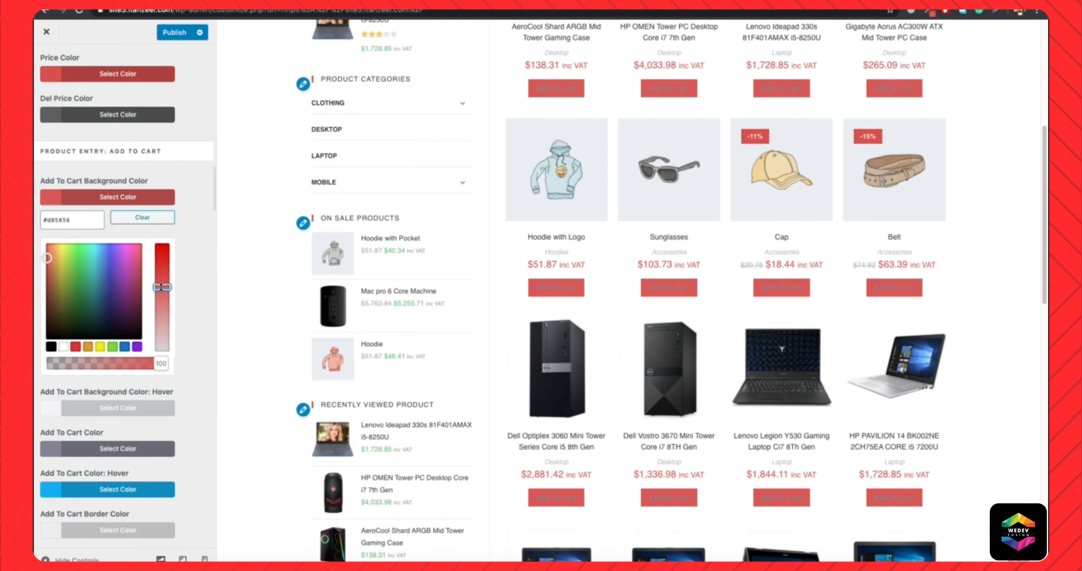
{"action": "left_click", "coordinate": [123, 203]}
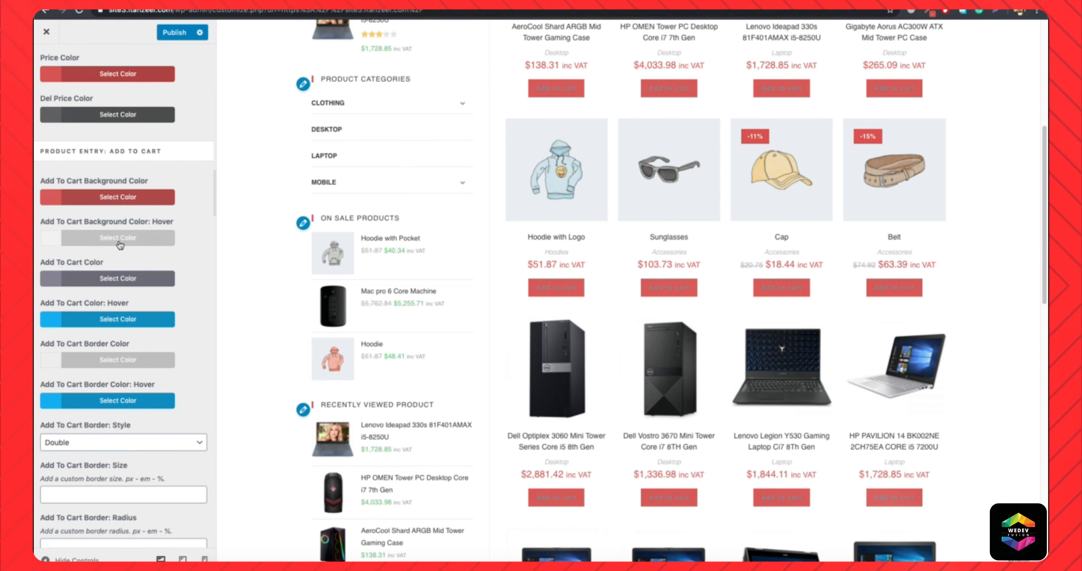
{"action": "left_click", "coordinate": [110, 278]}
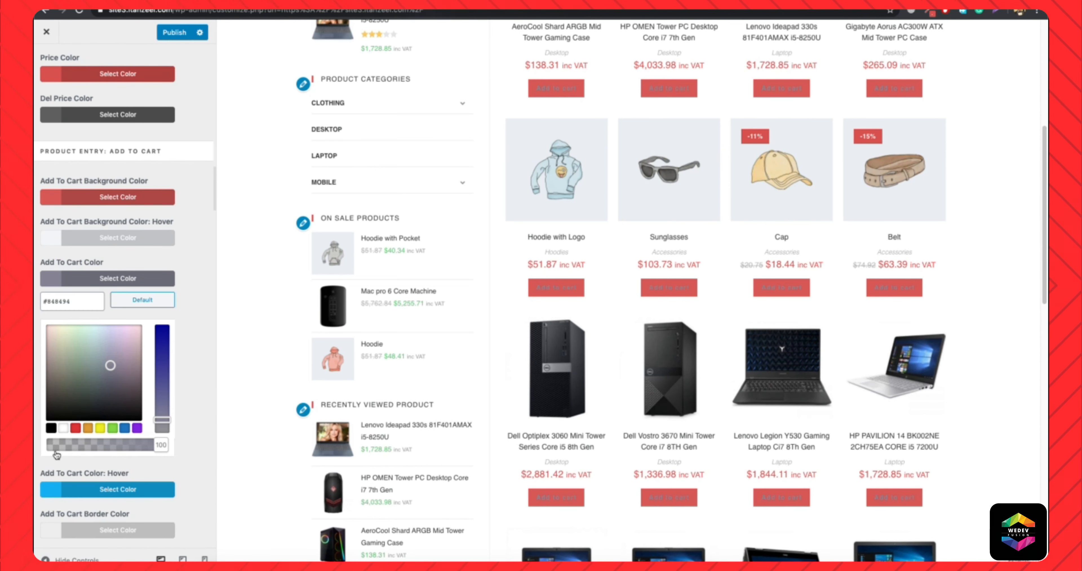
{"action": "left_click", "coordinate": [62, 428]}
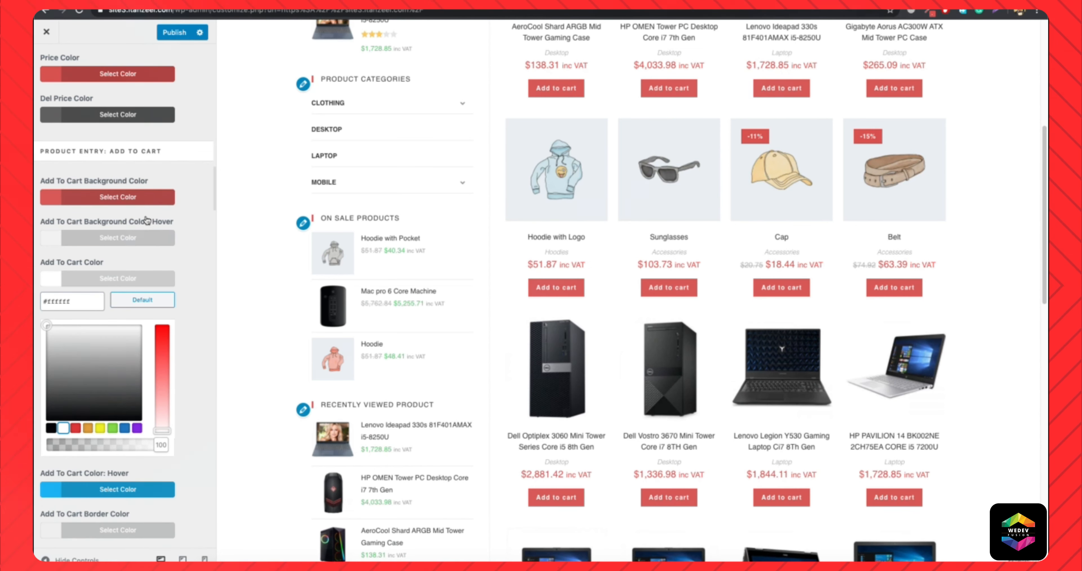
Set the Add To Cart Background Color: Hover to the darker red #d84543.
{"action": "left_click", "coordinate": [129, 240]}
{"action": "type", "text": "#d8514e"}
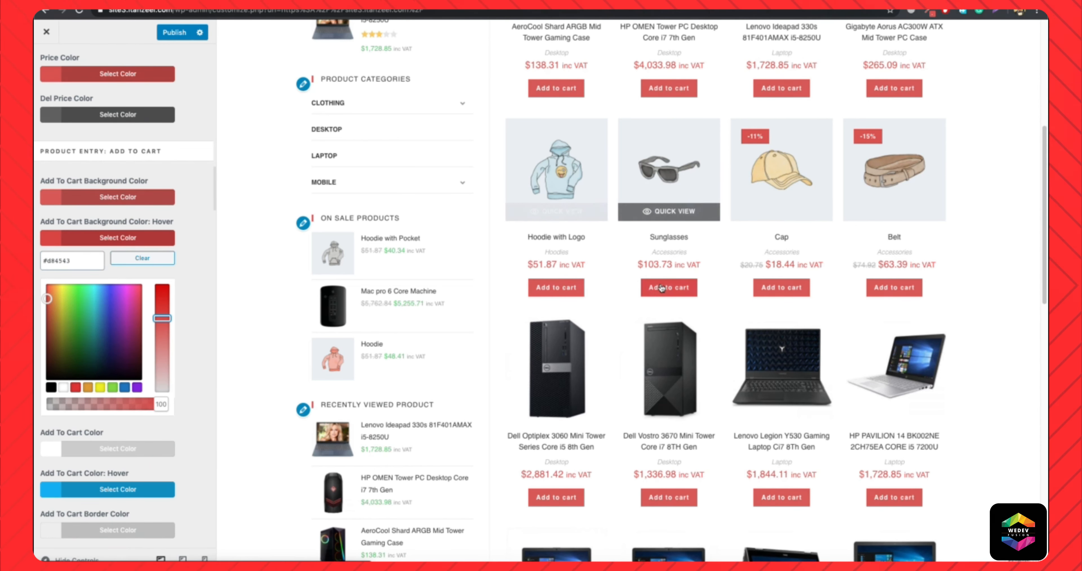
{"action": "left_click", "coordinate": [95, 240]}
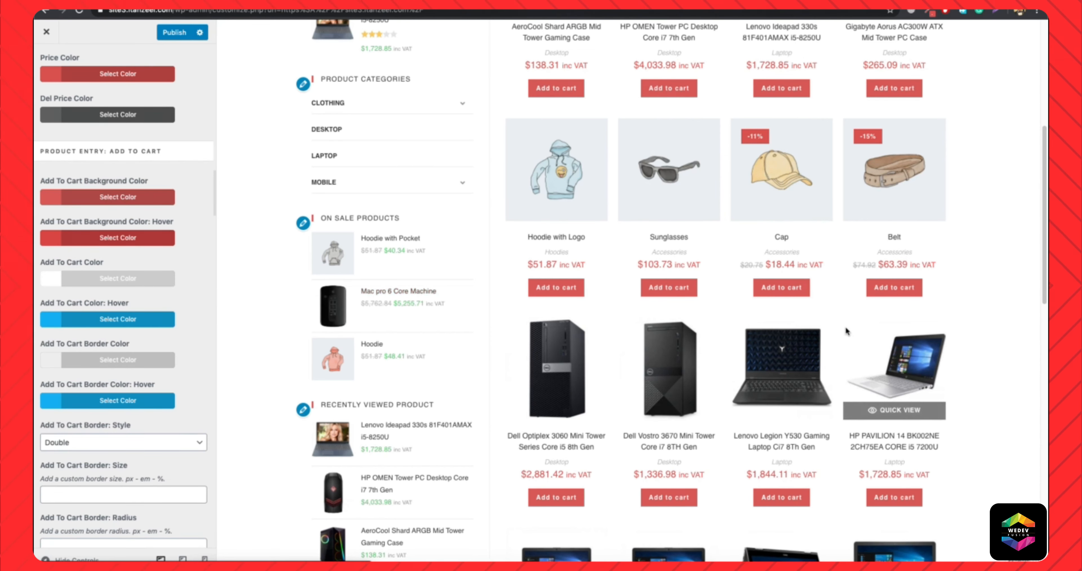
Go to the Quick View styling options and open the quick view of the AeroCool Shard gaming case in the preview.
{"action": "scroll", "coordinate": [735, 369], "scroll_direction": "up", "scroll_amount": 8}
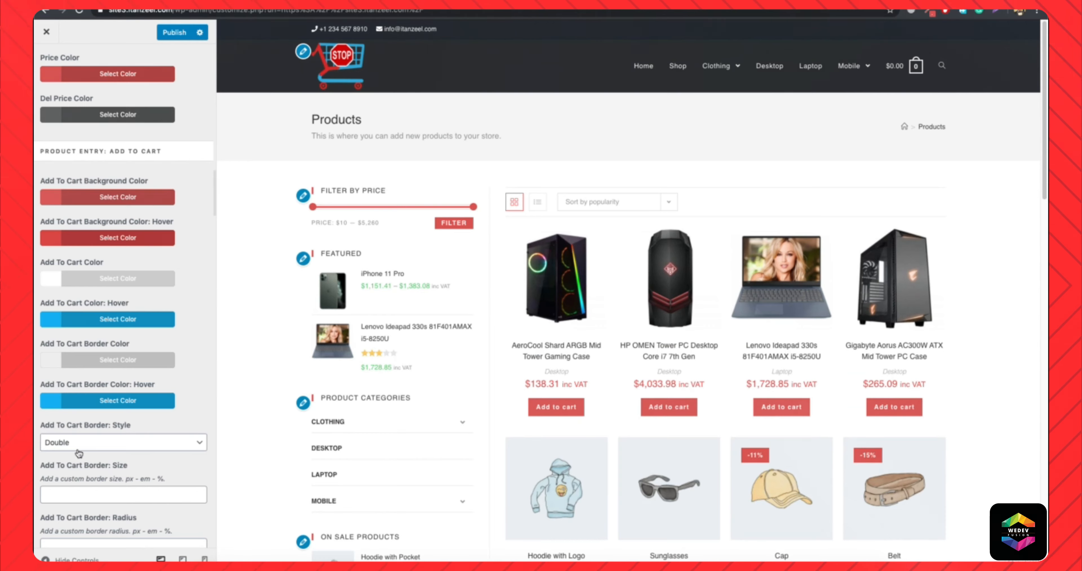
{"action": "scroll", "coordinate": [75, 454], "scroll_direction": "down", "scroll_amount": 10}
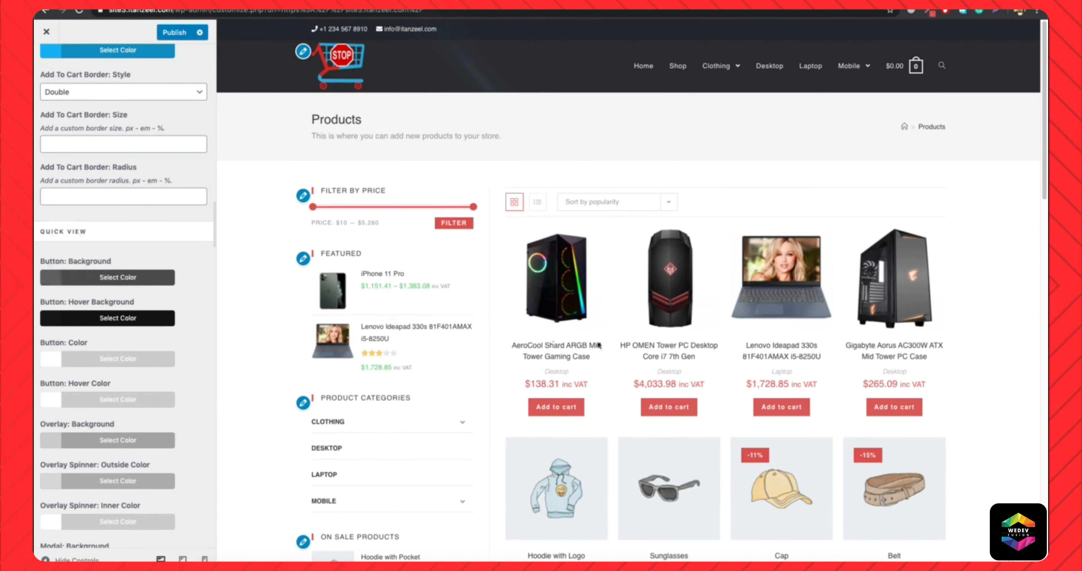
{"action": "mouse_move", "coordinate": [541, 324]}
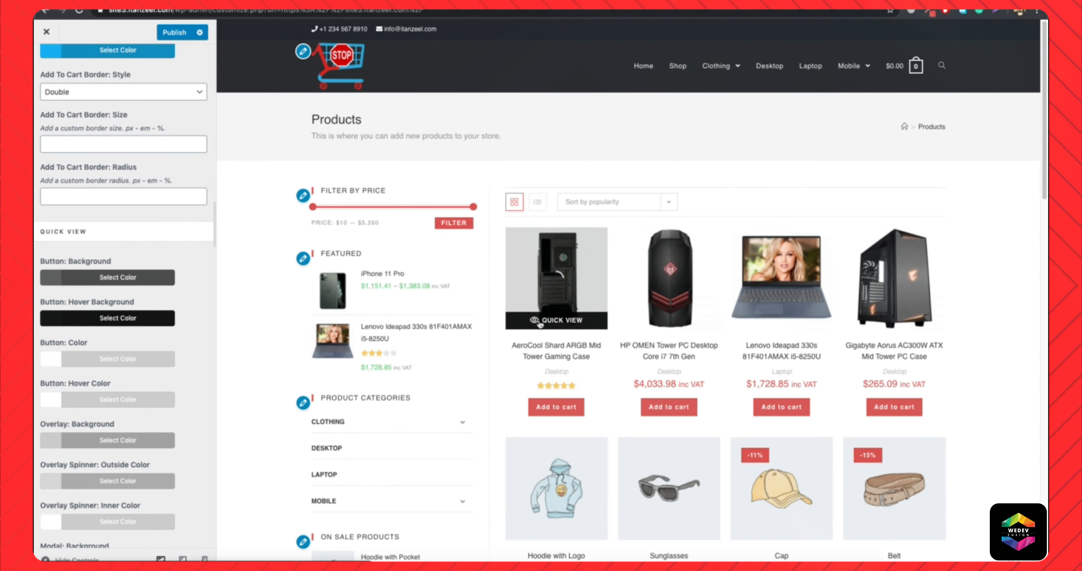
{"action": "left_click", "coordinate": [540, 322]}
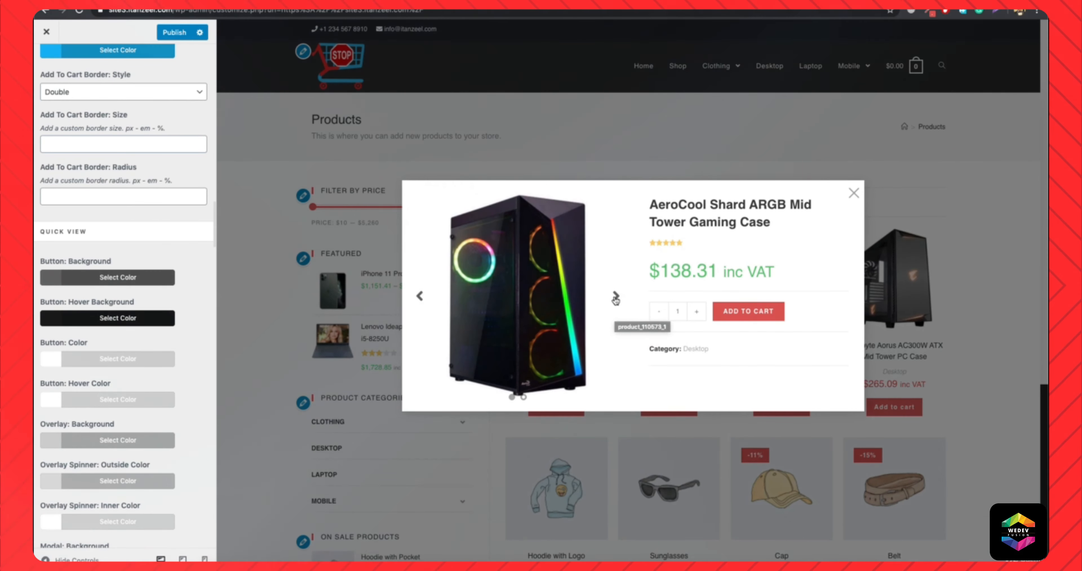
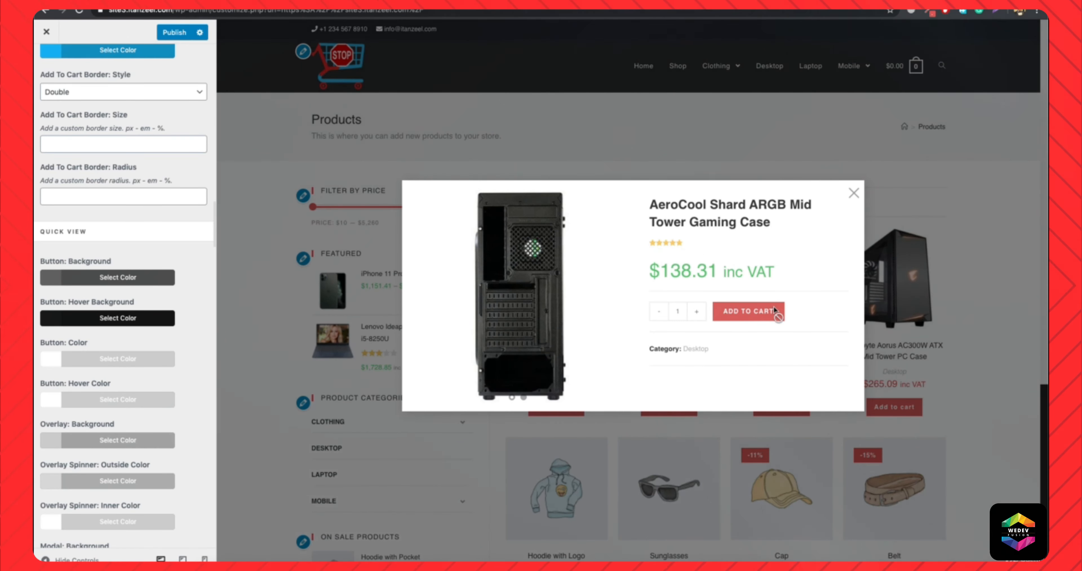
Flip through the gaming case images in the quick view, look over the Quick View styling options and close the quick view.
{"action": "left_click", "coordinate": [617, 296]}
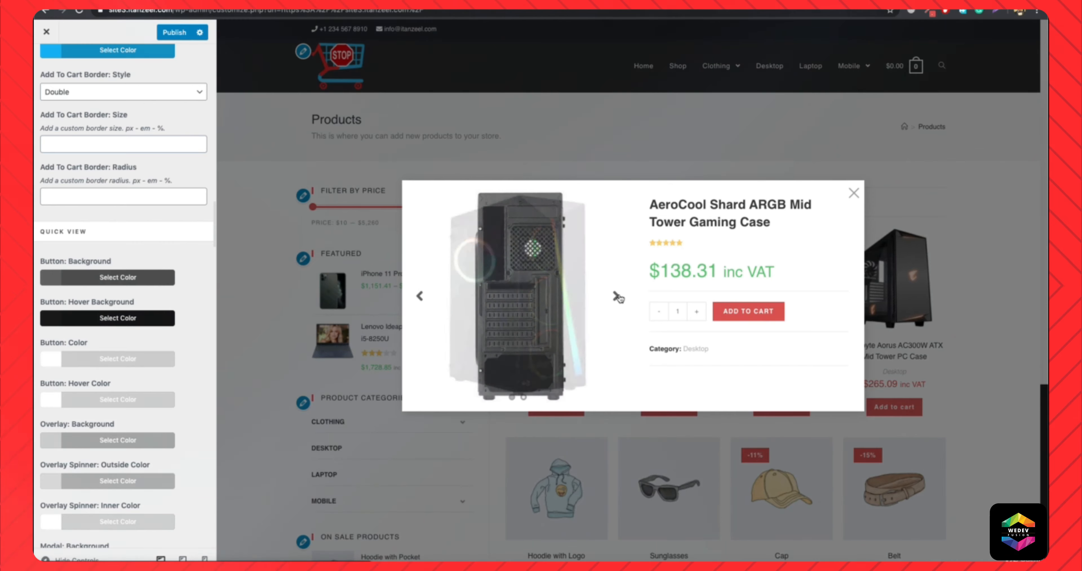
{"action": "left_click", "coordinate": [617, 296]}
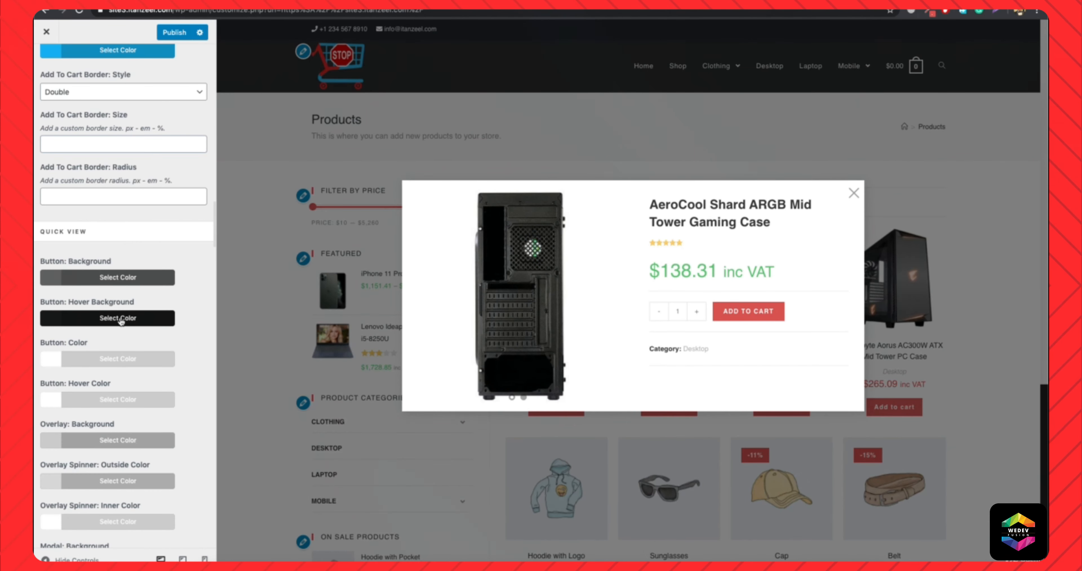
{"action": "scroll", "coordinate": [112, 410], "scroll_direction": "down", "scroll_amount": 8}
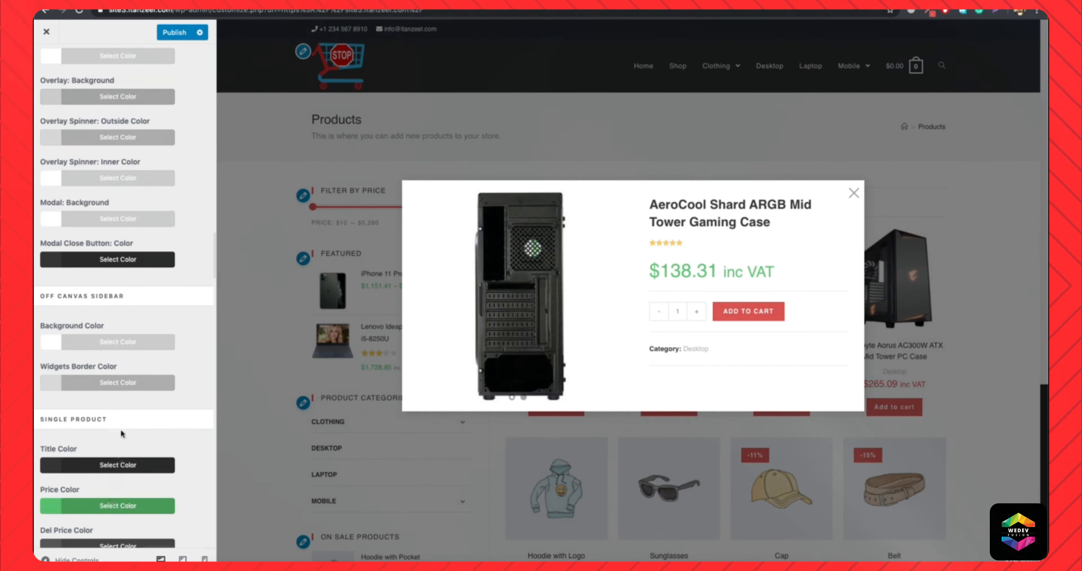
{"action": "scroll", "coordinate": [130, 364], "scroll_direction": "up", "scroll_amount": 3}
{"action": "scroll", "coordinate": [130, 363], "scroll_direction": "down", "scroll_amount": 6}
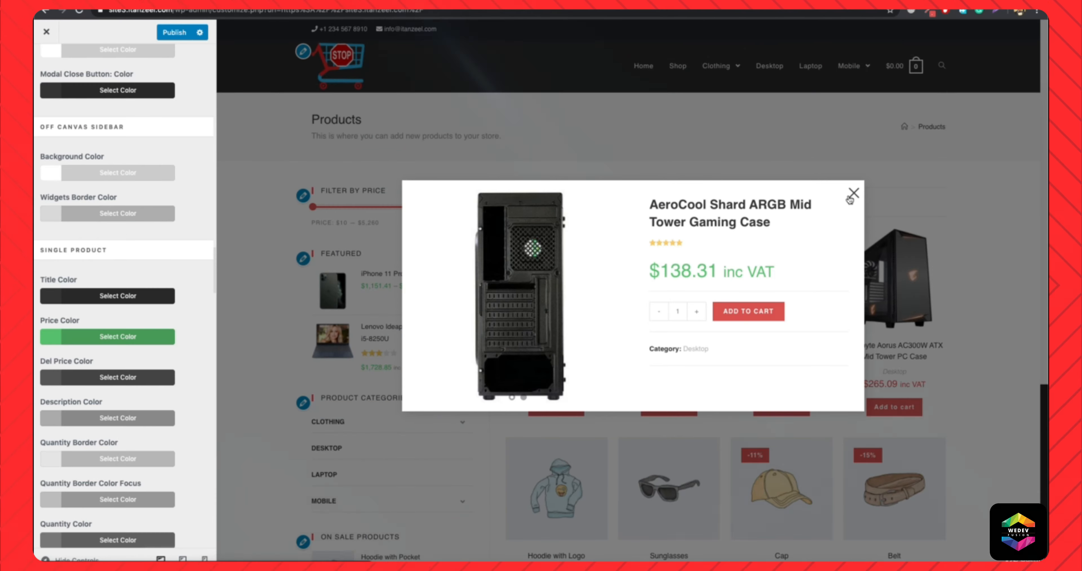
{"action": "left_click", "coordinate": [850, 197]}
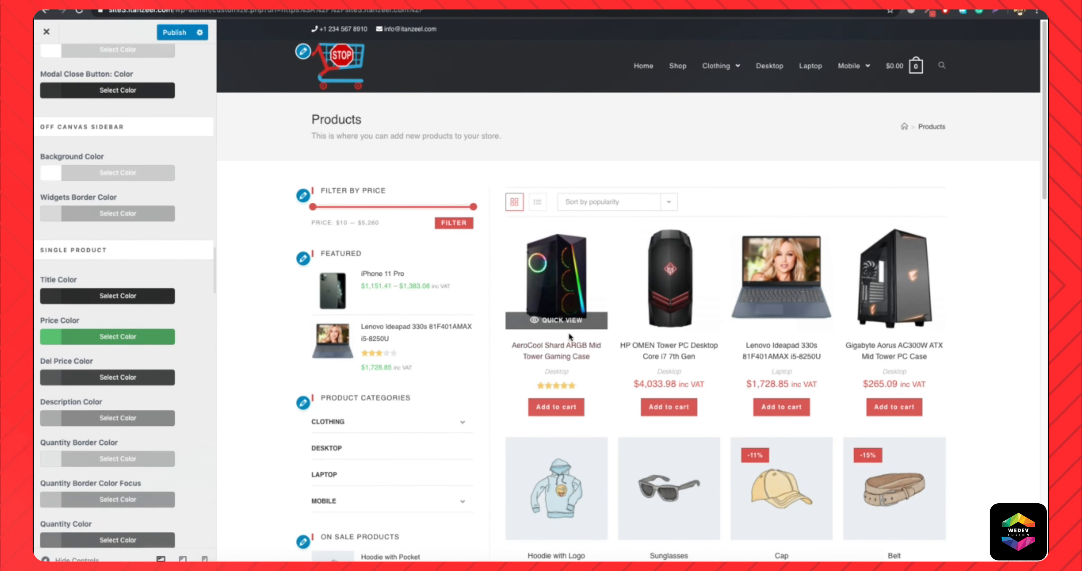
Open the AeroCool Shard gaming case product page in the preview and set the Single Product Price Color to light red #d86968.
{"action": "left_click", "coordinate": [557, 351]}
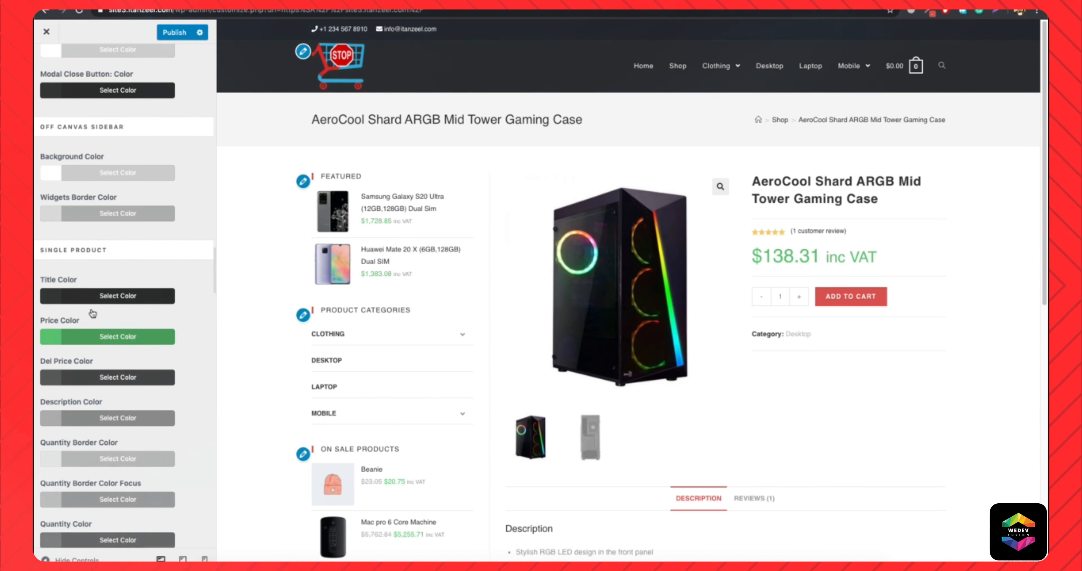
{"action": "left_click", "coordinate": [97, 341]}
{"action": "double_click", "coordinate": [66, 360]}
{"action": "type", "text": "#d8514e"}
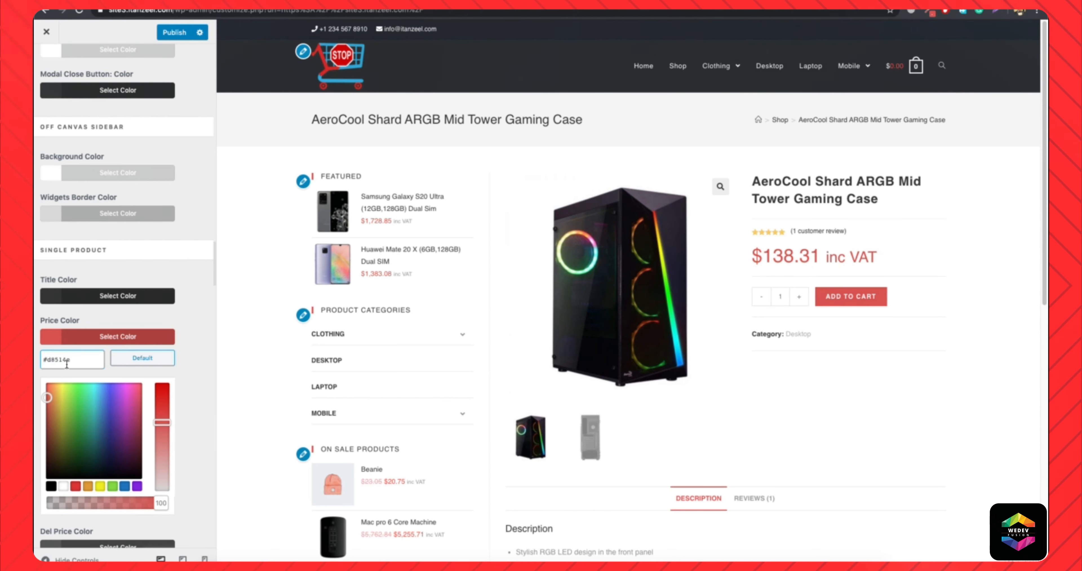
{"action": "left_click_drag", "start_coordinate": [163, 423], "coordinate": [164, 434]}
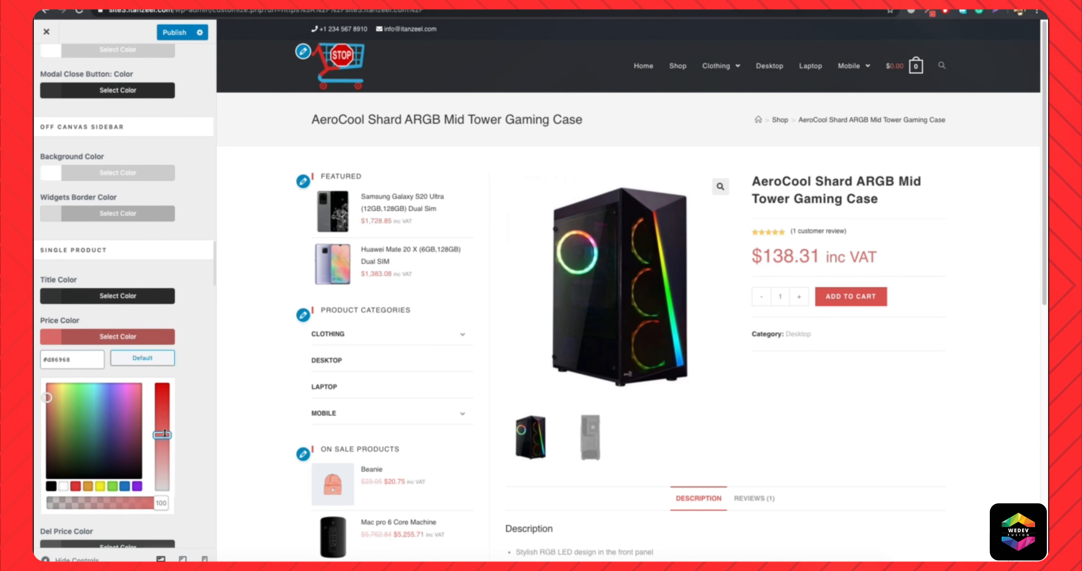
{"action": "left_click", "coordinate": [120, 335]}
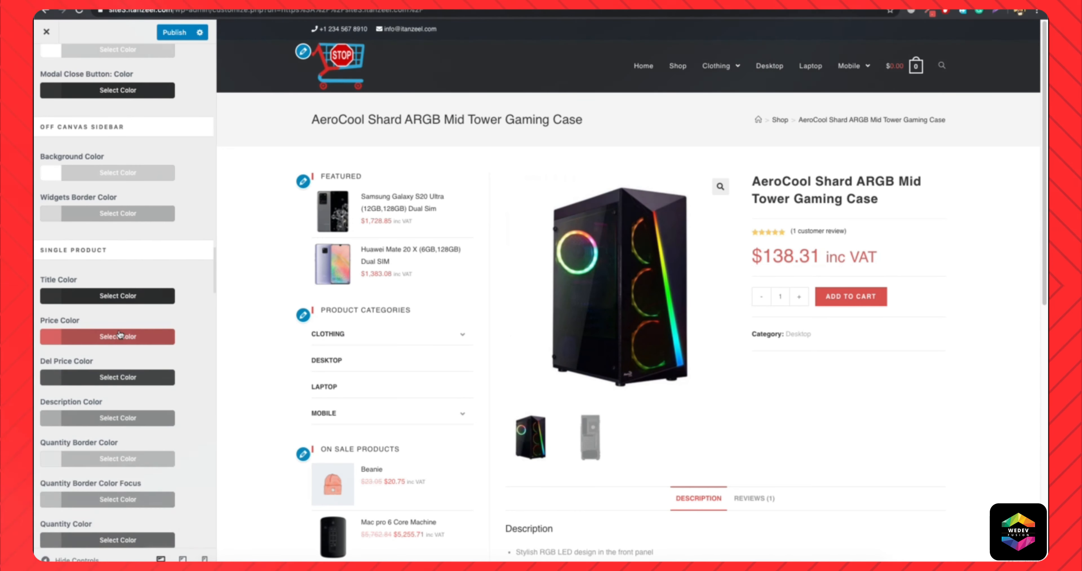
Review the Single Product and Product Navigation color options against the product page preview.
{"action": "scroll", "coordinate": [121, 409], "scroll_direction": "down", "scroll_amount": 1}
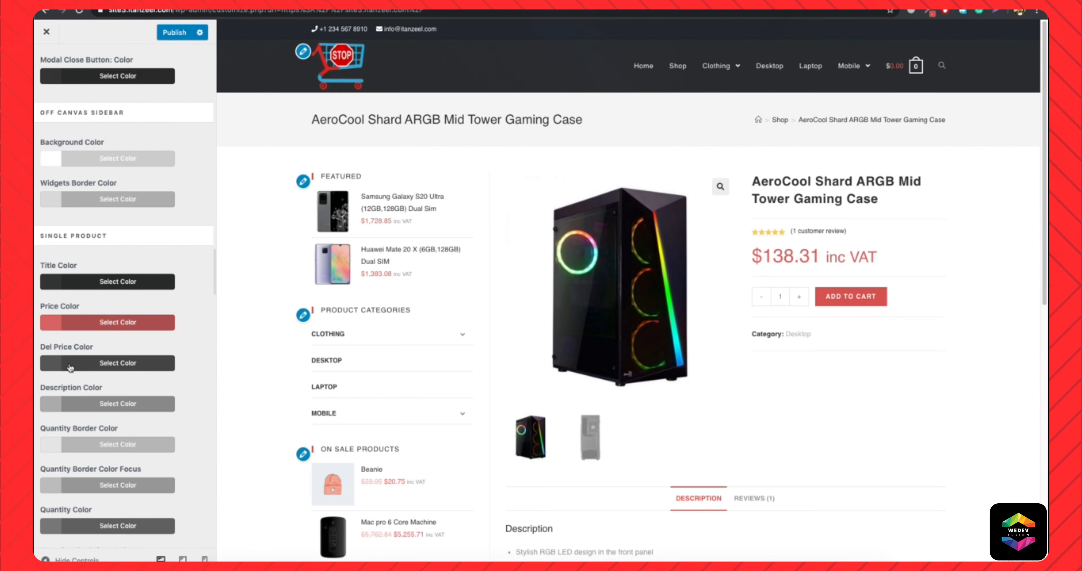
{"action": "scroll", "coordinate": [70, 368], "scroll_direction": "down", "scroll_amount": 6}
{"action": "scroll", "coordinate": [70, 368], "scroll_direction": "down", "scroll_amount": 2}
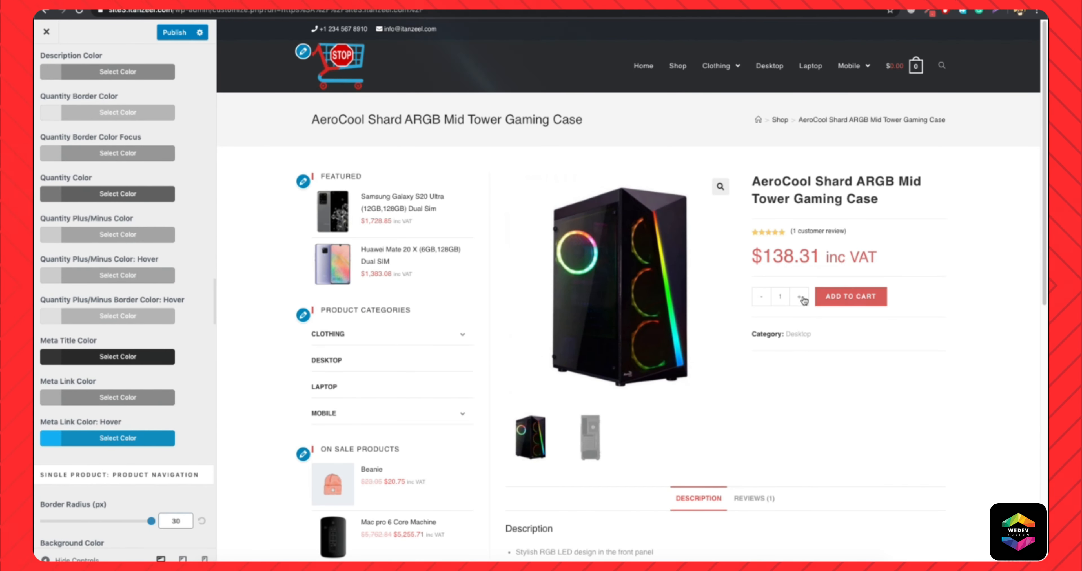
{"action": "scroll", "coordinate": [735, 391], "scroll_direction": "down", "scroll_amount": 10}
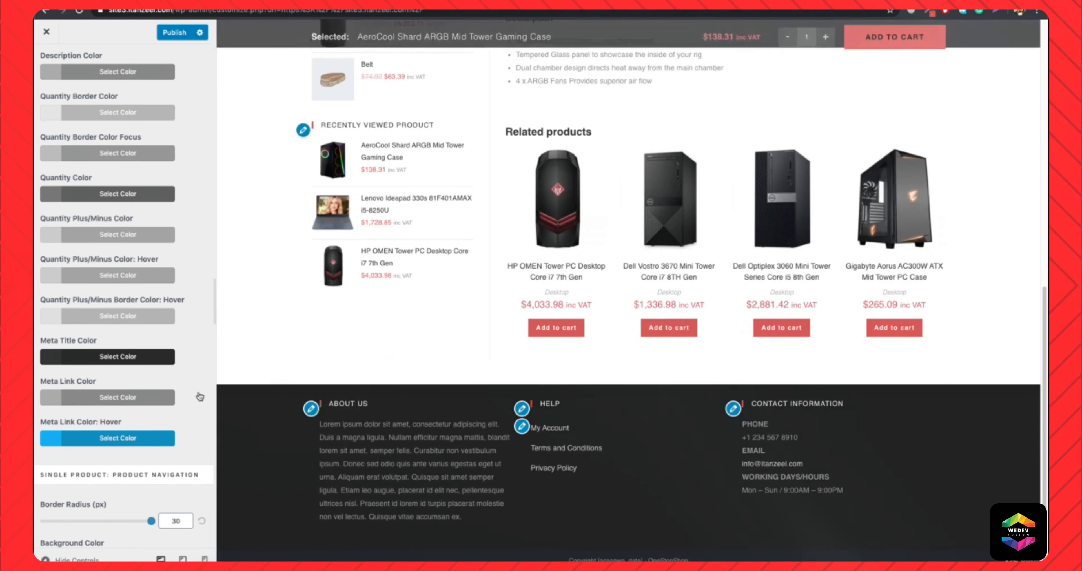
{"action": "scroll", "coordinate": [121, 429], "scroll_direction": "down", "scroll_amount": 5}
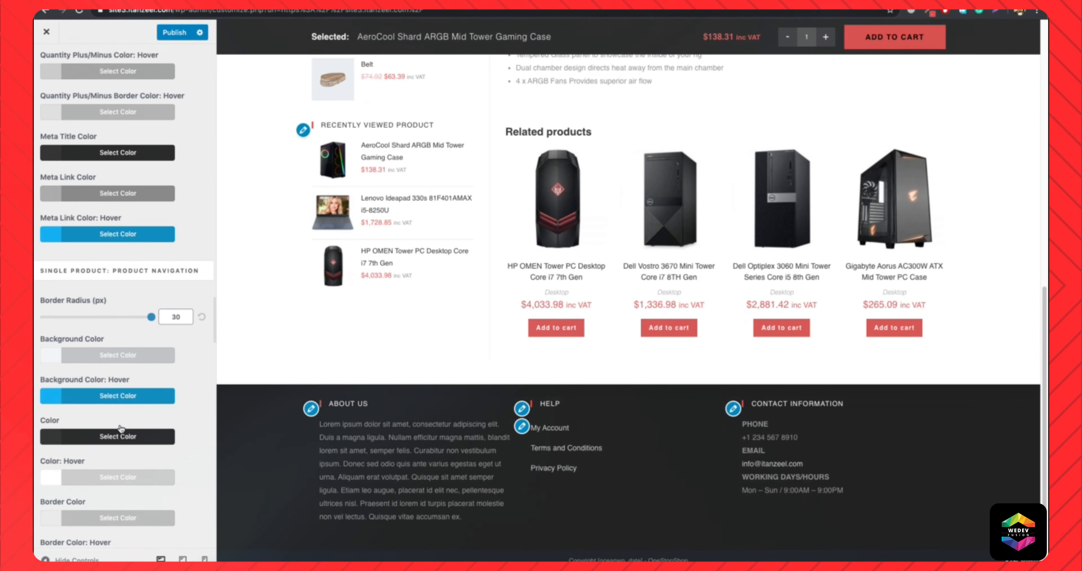
{"action": "scroll", "coordinate": [121, 428], "scroll_direction": "down", "scroll_amount": 1}
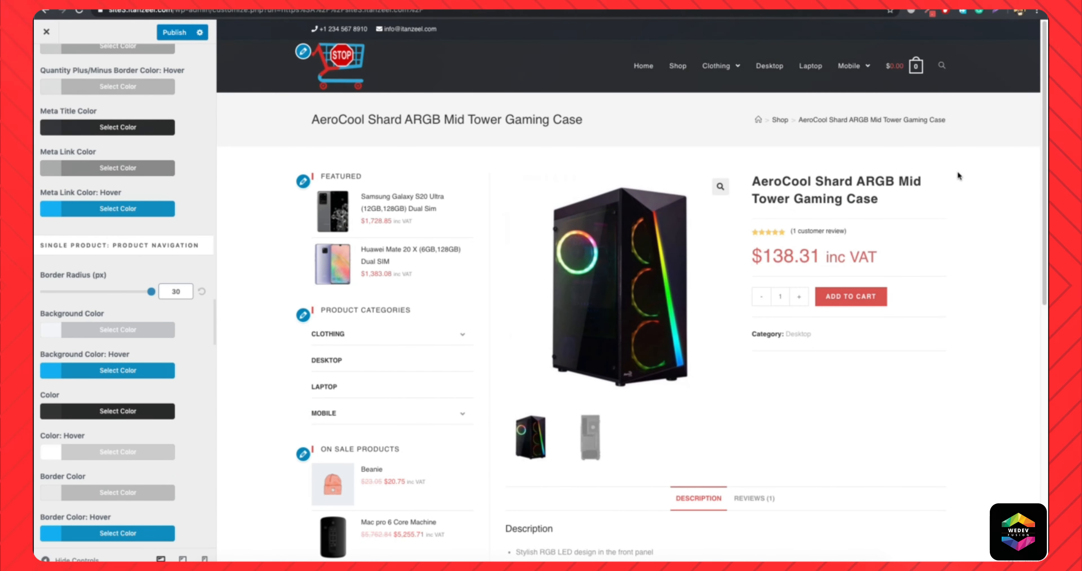
{"action": "scroll", "coordinate": [163, 358], "scroll_direction": "down", "scroll_amount": 5}
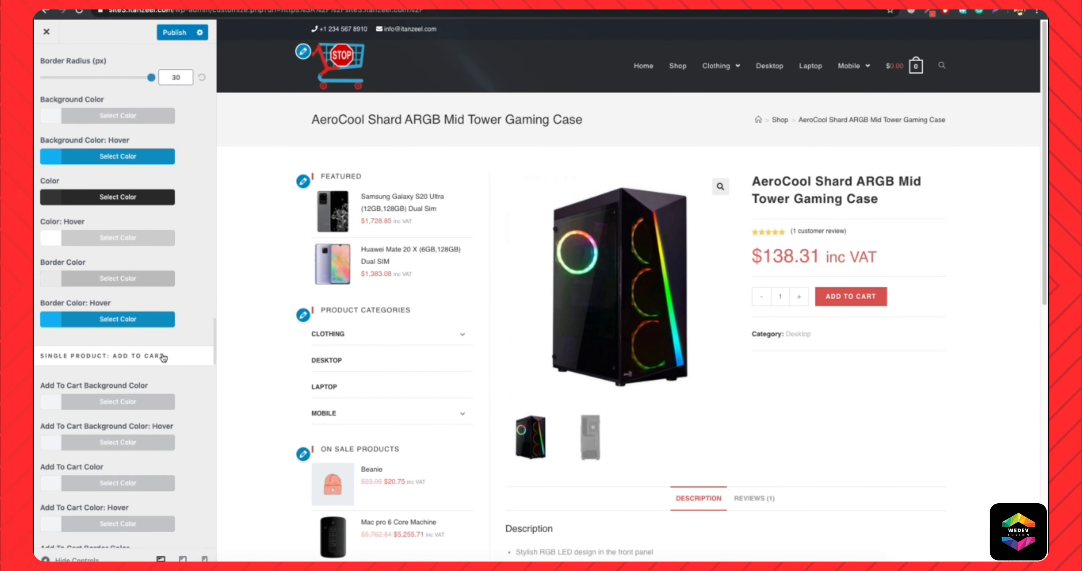
Review the Single Product Add To Cart, Tabs and Account styling options alongside the product page's description tabs.
{"action": "scroll", "coordinate": [139, 328], "scroll_direction": "down", "scroll_amount": 2}
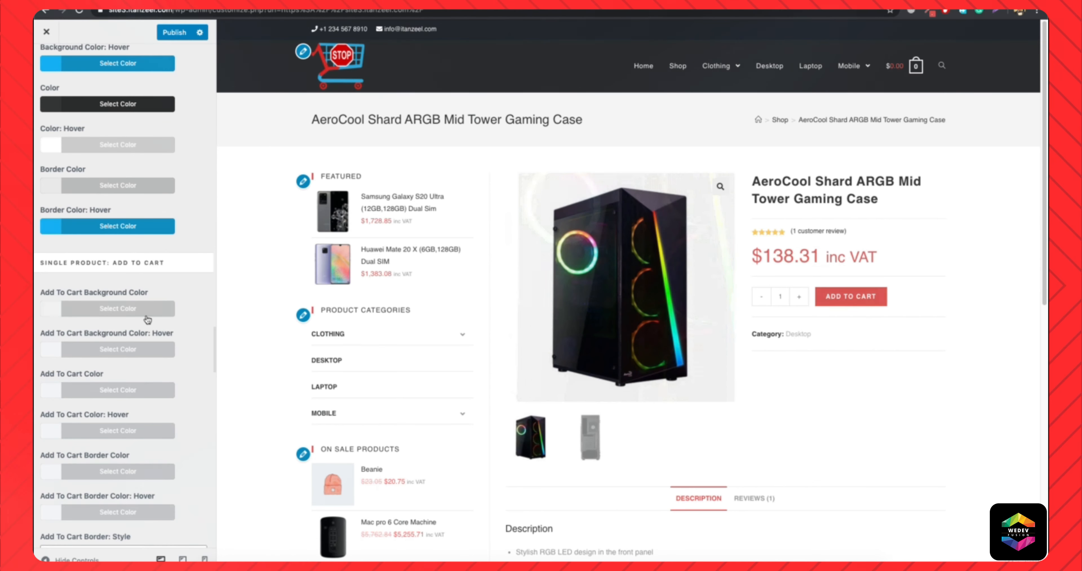
{"action": "scroll", "coordinate": [134, 314], "scroll_direction": "down", "scroll_amount": 1}
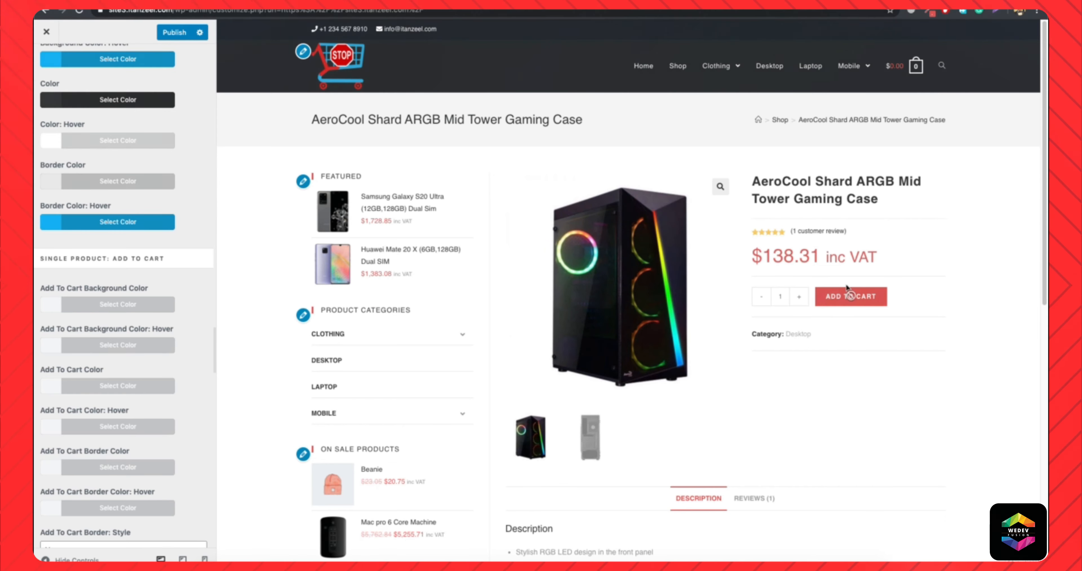
{"action": "scroll", "coordinate": [73, 405], "scroll_direction": "down", "scroll_amount": 4}
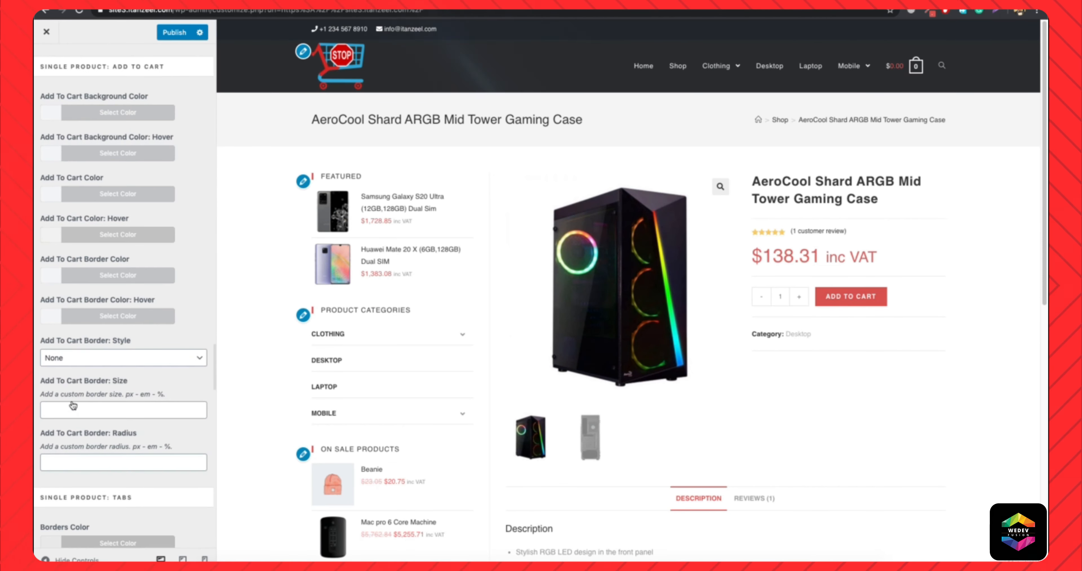
{"action": "scroll", "coordinate": [76, 348], "scroll_direction": "down", "scroll_amount": 5}
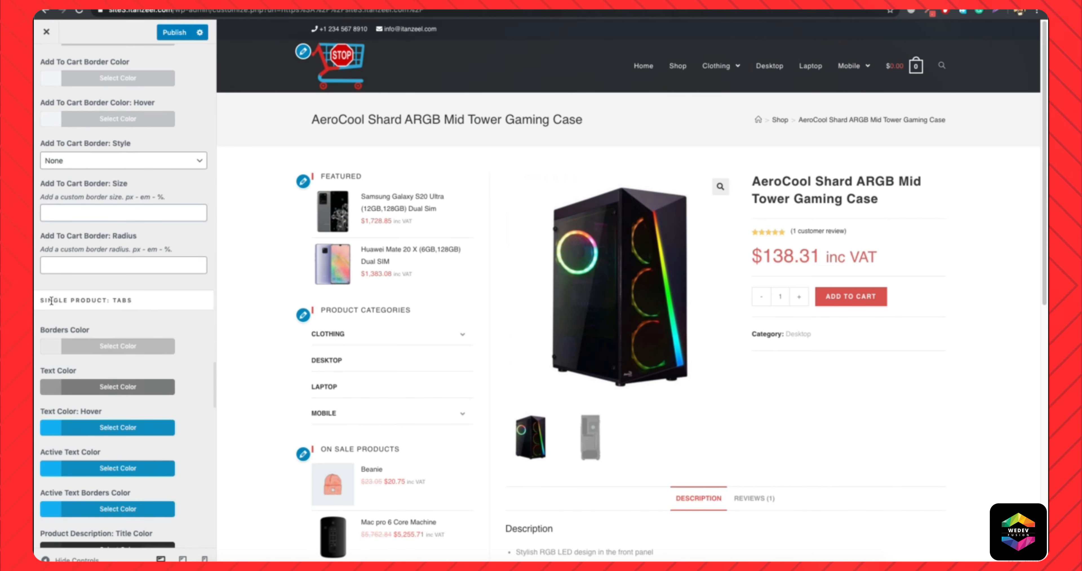
{"action": "scroll", "coordinate": [715, 467], "scroll_direction": "down", "scroll_amount": 5}
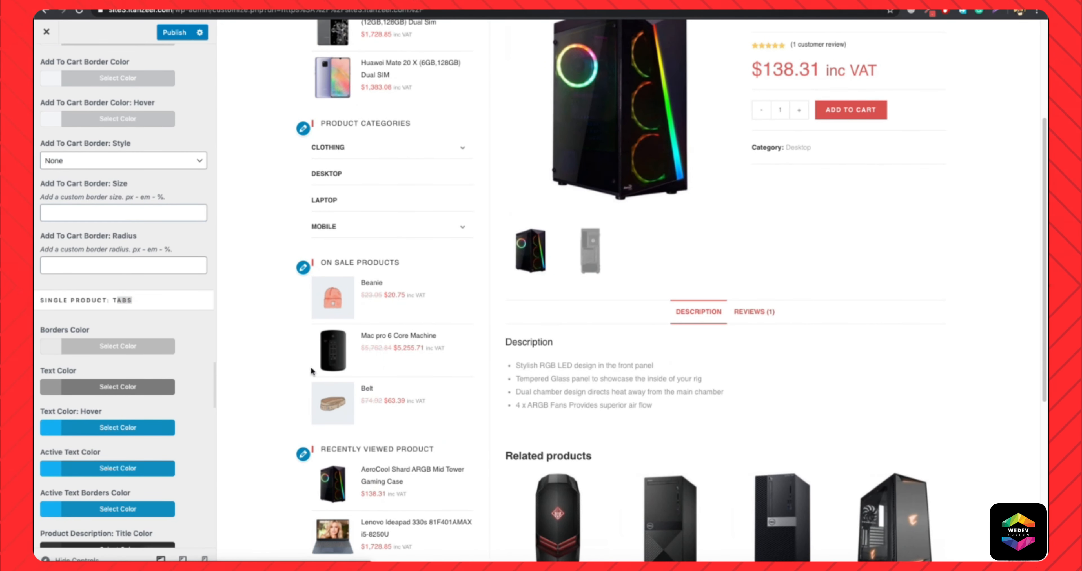
{"action": "scroll", "coordinate": [139, 422], "scroll_direction": "down", "scroll_amount": 9}
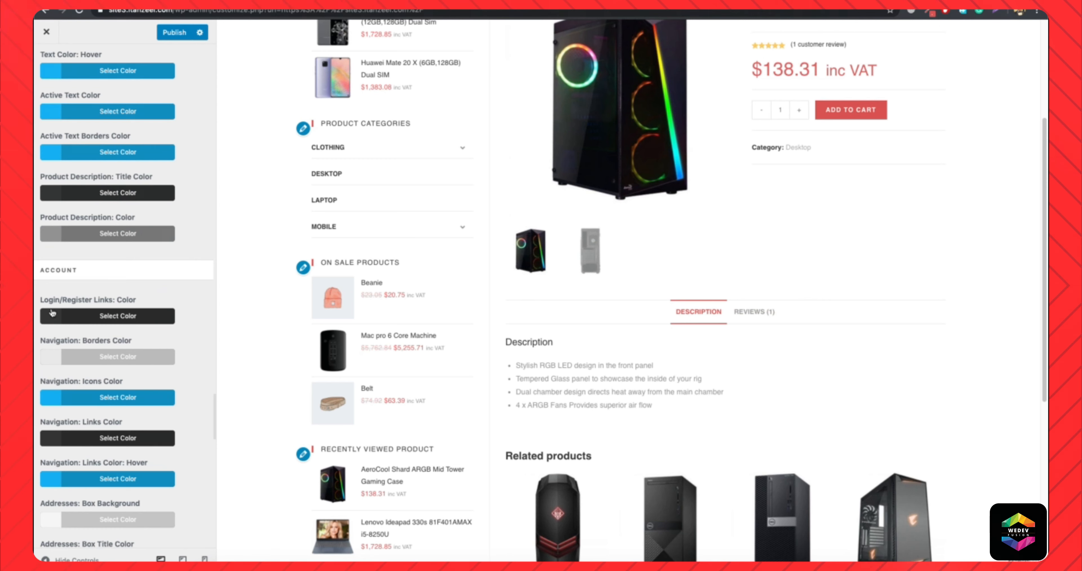
{"action": "scroll", "coordinate": [109, 345], "scroll_direction": "down", "scroll_amount": 12}
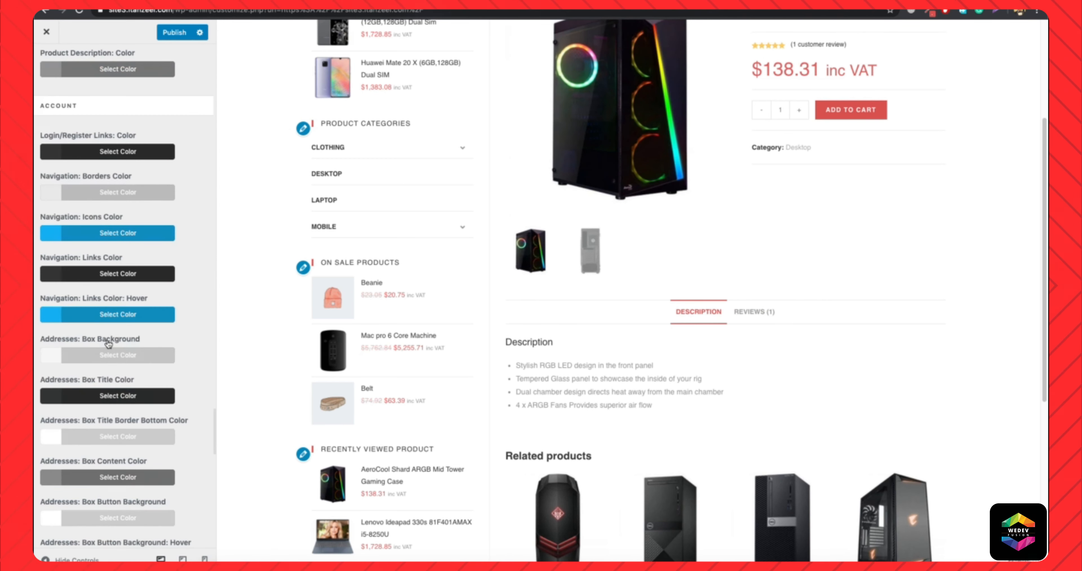
{"action": "scroll", "coordinate": [180, 260], "scroll_direction": "up", "scroll_amount": 13}
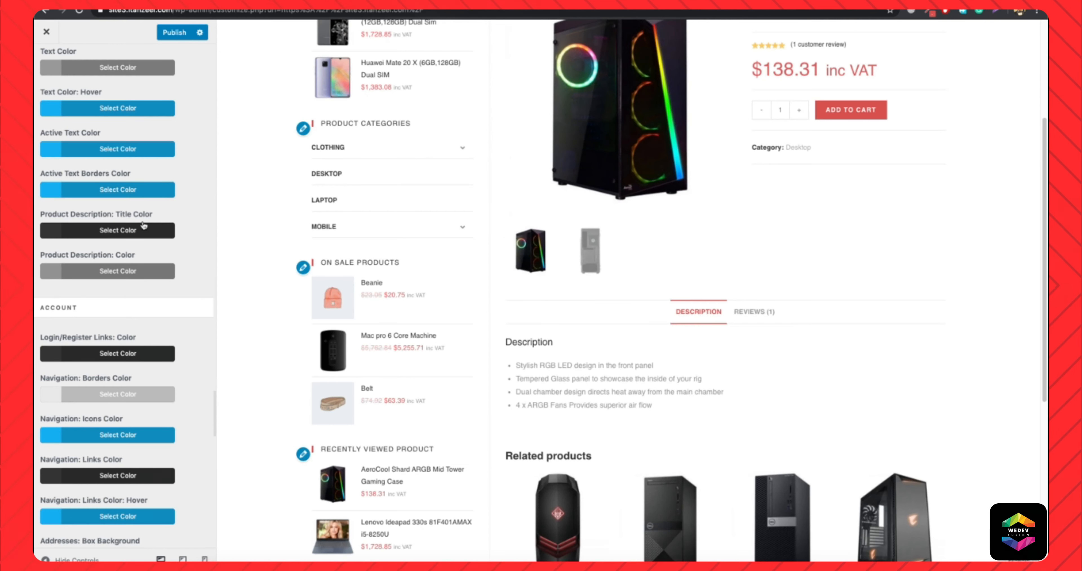
Go to the Cart styling options, open the cart page in the preview and return to the shop.
{"action": "scroll", "coordinate": [86, 353], "scroll_direction": "down", "scroll_amount": 5}
{"action": "scroll", "coordinate": [132, 310], "scroll_direction": "down", "scroll_amount": 10}
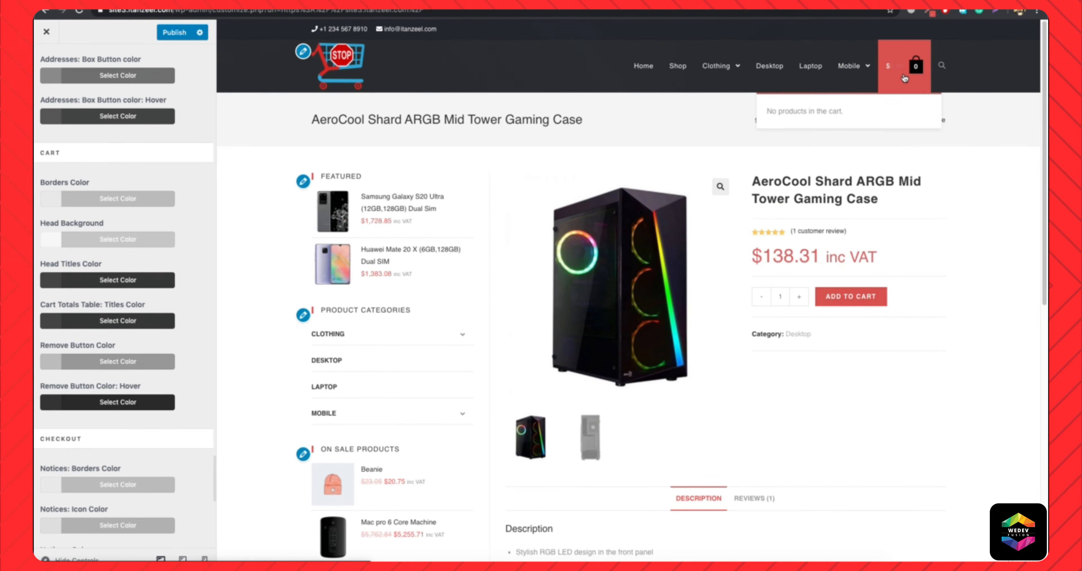
{"action": "left_click", "coordinate": [905, 76]}
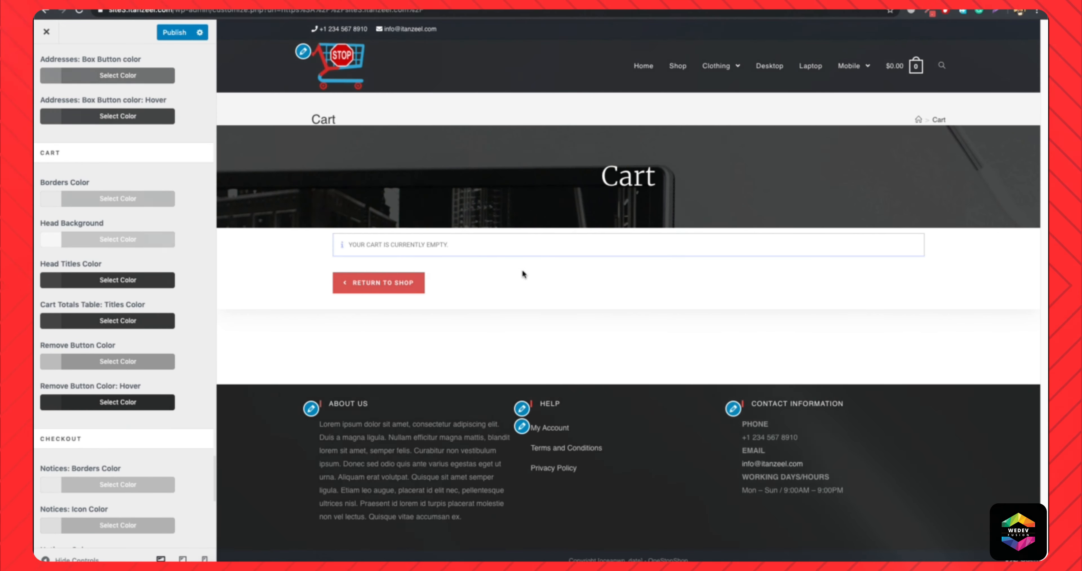
{"action": "left_click", "coordinate": [364, 292]}
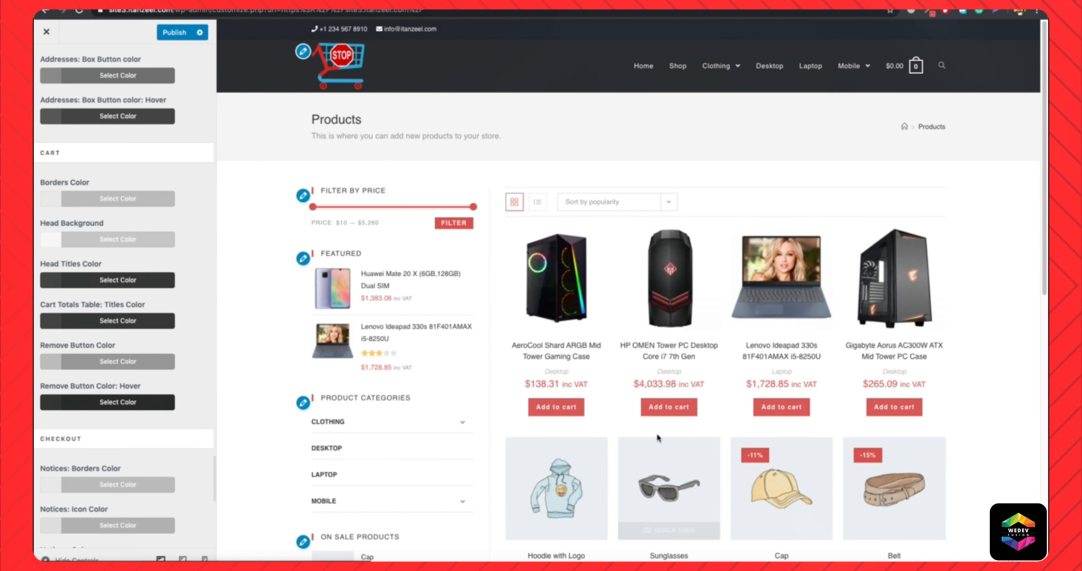
Add the HP OMEN Tower PC to the cart from the shop page and view the cart.
{"action": "left_click", "coordinate": [673, 409]}
{"action": "mouse_move", "coordinate": [862, 76]}
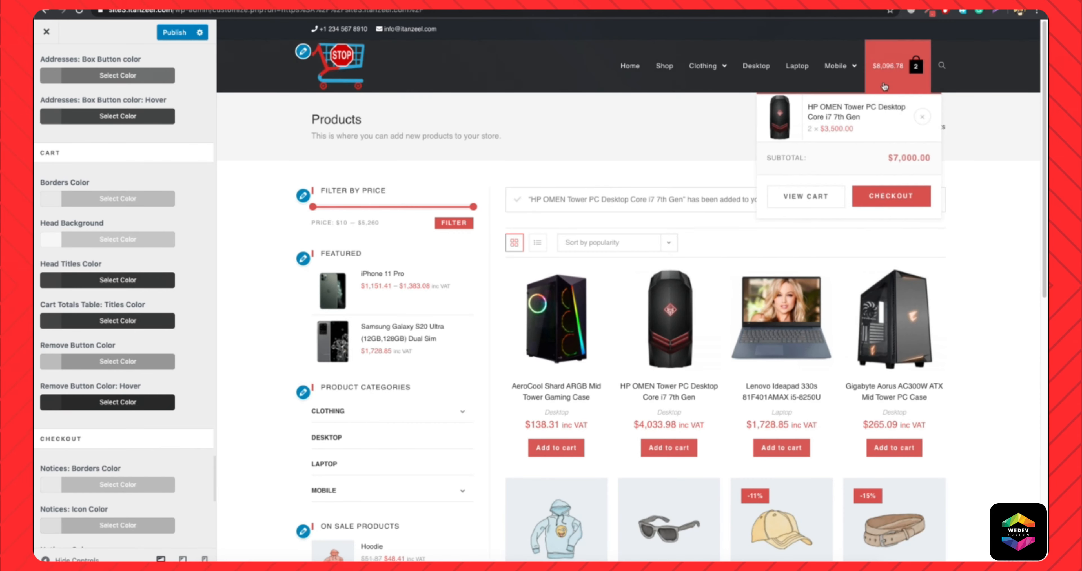
{"action": "left_click", "coordinate": [818, 197]}
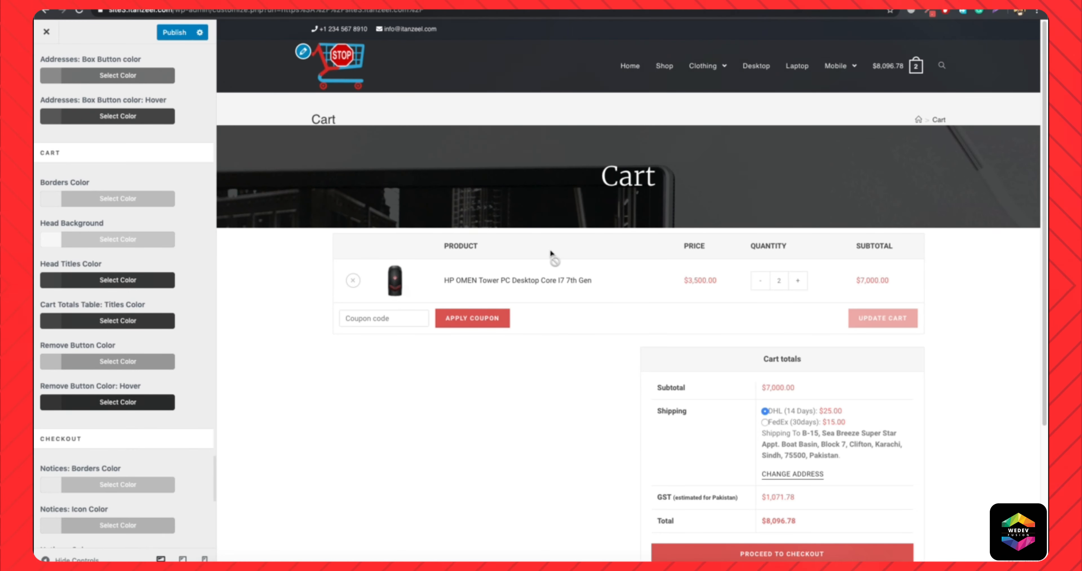
Try a dark grey #5e5e5e as the Cart Head Background color.
{"action": "left_click", "coordinate": [100, 243]}
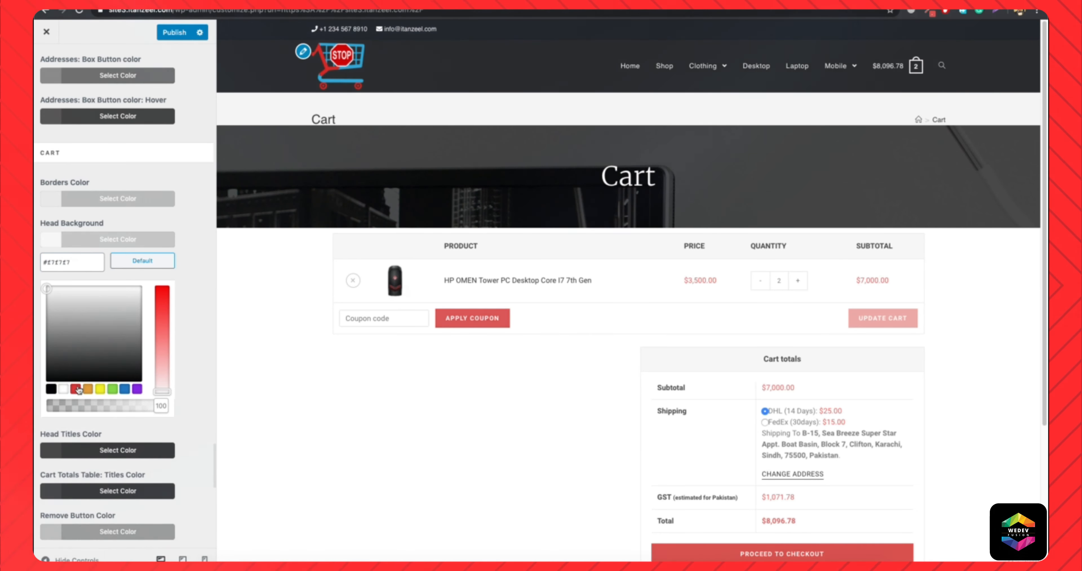
{"action": "left_click", "coordinate": [59, 337]}
{"action": "left_click_drag", "start_coordinate": [46, 337], "coordinate": [35, 346]}
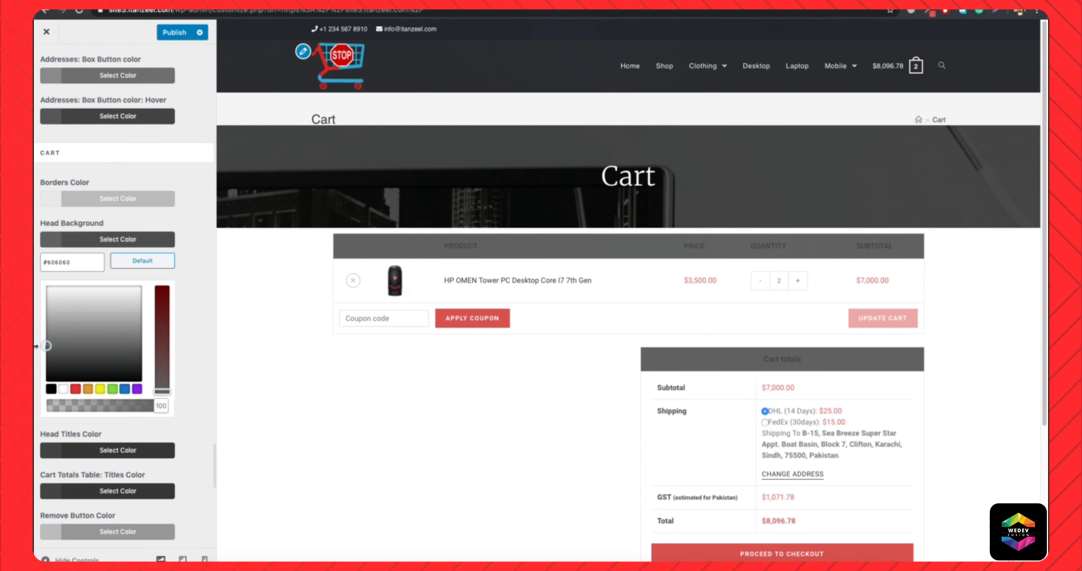
{"action": "left_click", "coordinate": [112, 243]}
Try red #d8514e as the Cart Head Titles Color and check the cart tables in the preview.
{"action": "left_click", "coordinate": [99, 283]}
{"action": "triple_click", "coordinate": [75, 301]}
{"action": "type", "text": "#d8514e"}
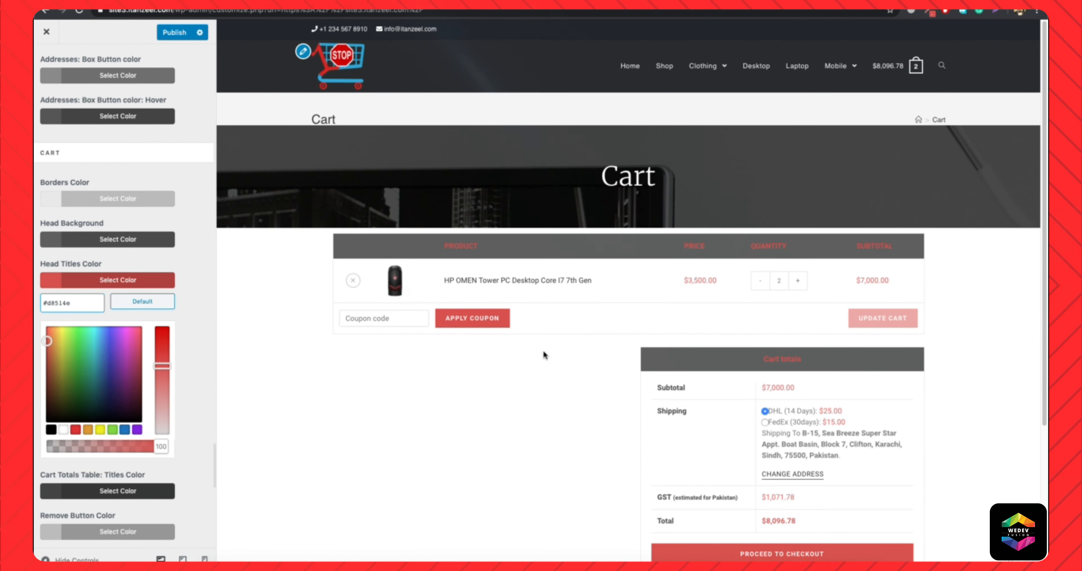
{"action": "scroll", "coordinate": [632, 391], "scroll_direction": "down", "scroll_amount": 4}
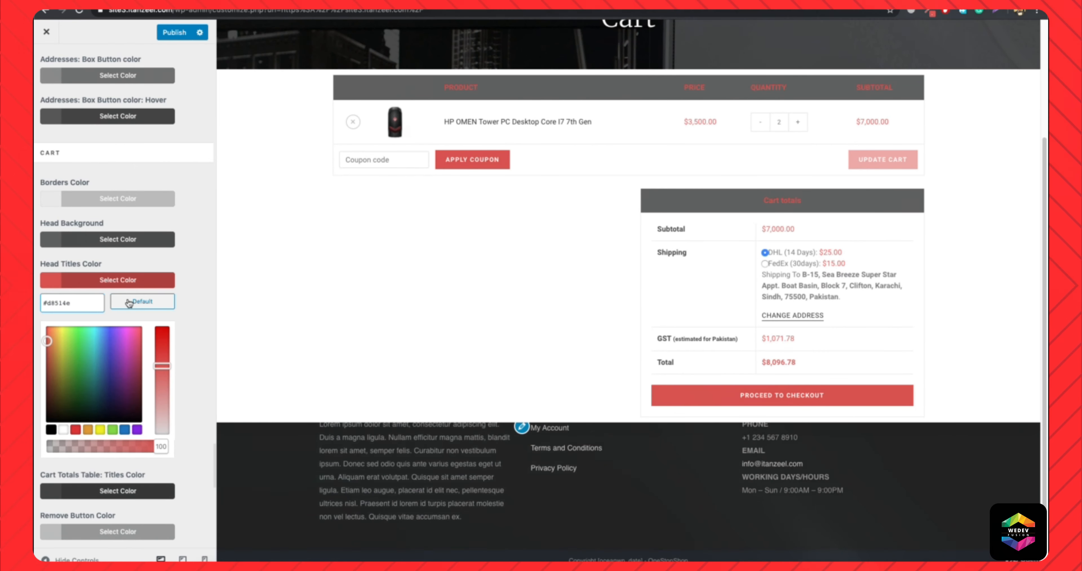
Reset the Cart Head Titles Color and Head Background to their default colors.
{"action": "left_click", "coordinate": [129, 303]}
{"action": "left_click", "coordinate": [119, 240]}
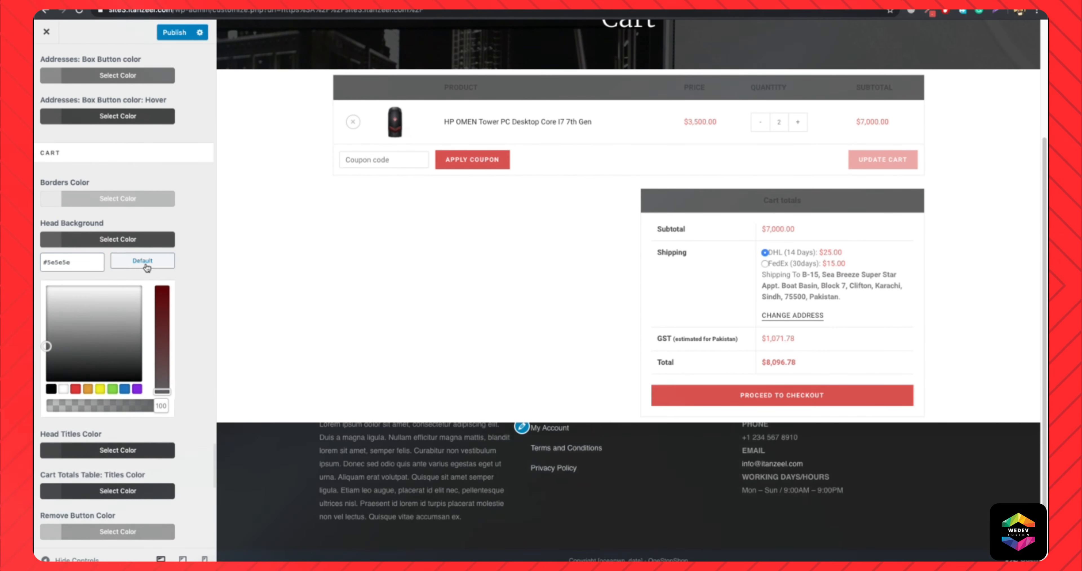
{"action": "left_click", "coordinate": [147, 268]}
{"action": "scroll", "coordinate": [527, 236], "scroll_direction": "up", "scroll_amount": 4}
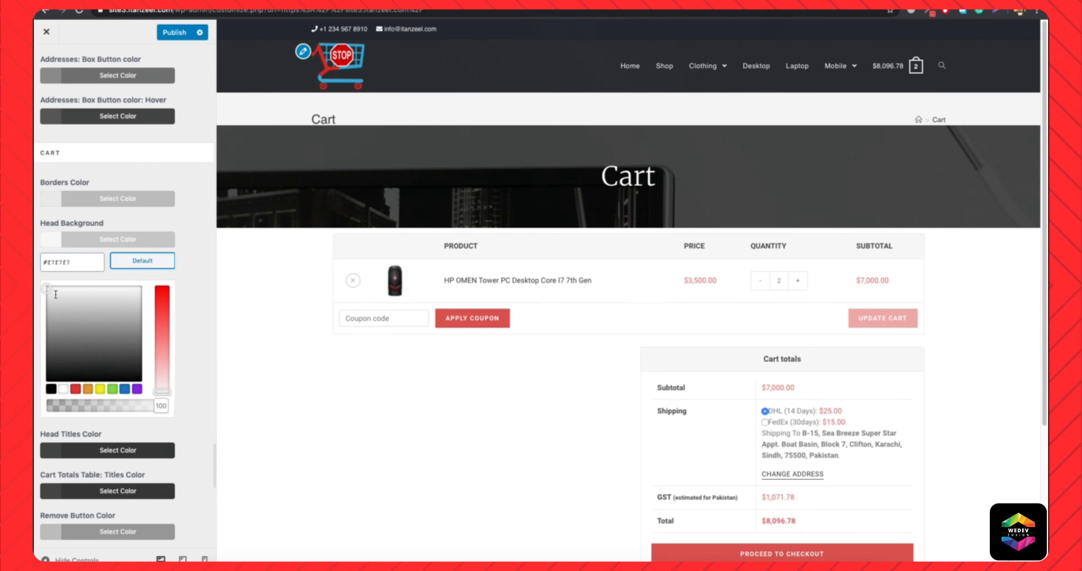
{"action": "left_click", "coordinate": [77, 238]}
Review the Checkout color options in Advanced Styling and open the checkout page in the preview.
{"action": "scroll", "coordinate": [99, 369], "scroll_direction": "down", "scroll_amount": 10}
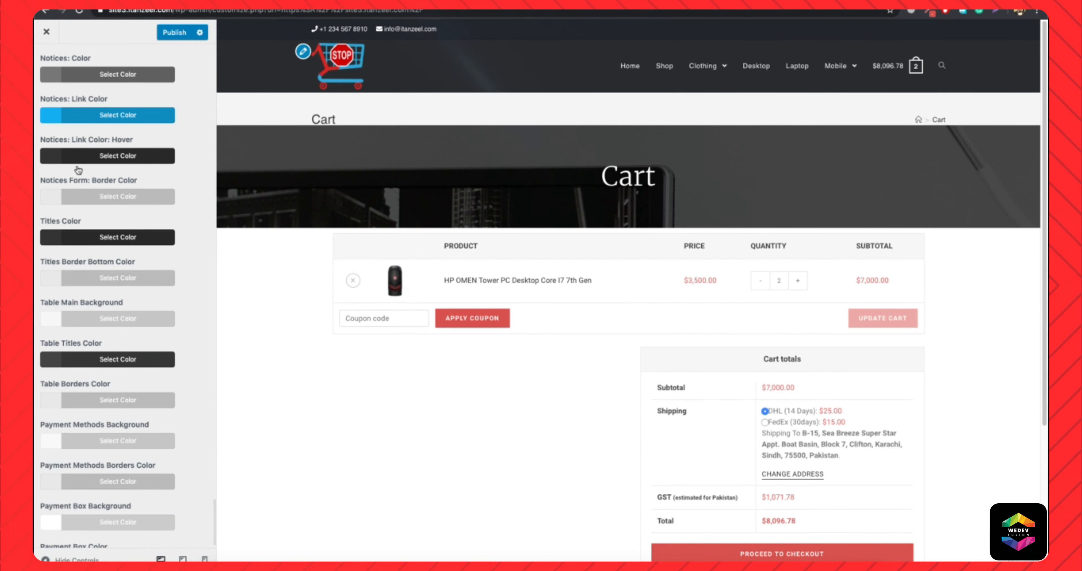
{"action": "scroll", "coordinate": [75, 86], "scroll_direction": "up", "scroll_amount": 1}
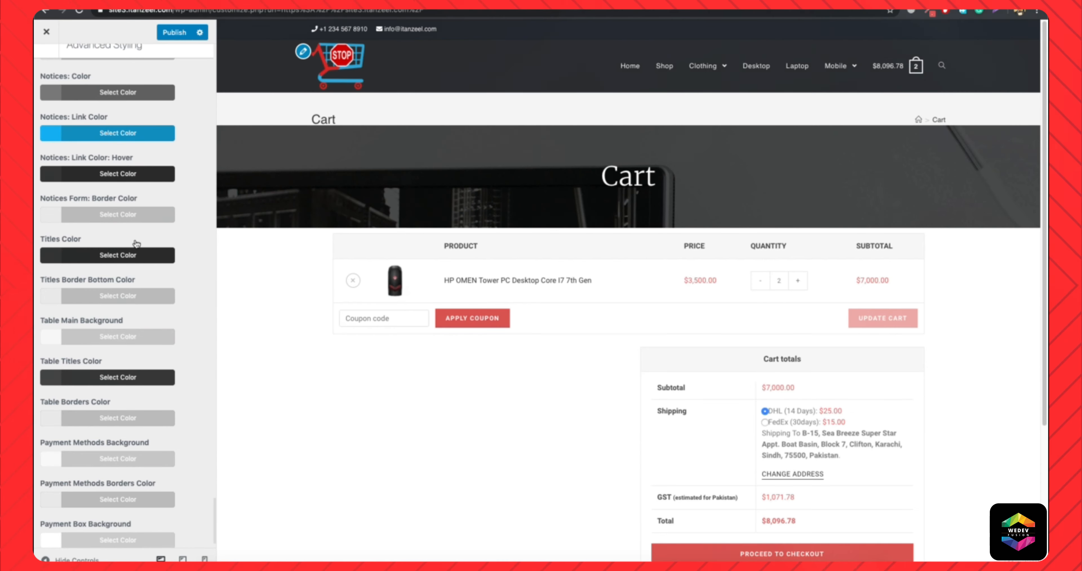
{"action": "scroll", "coordinate": [126, 328], "scroll_direction": "down", "scroll_amount": 1}
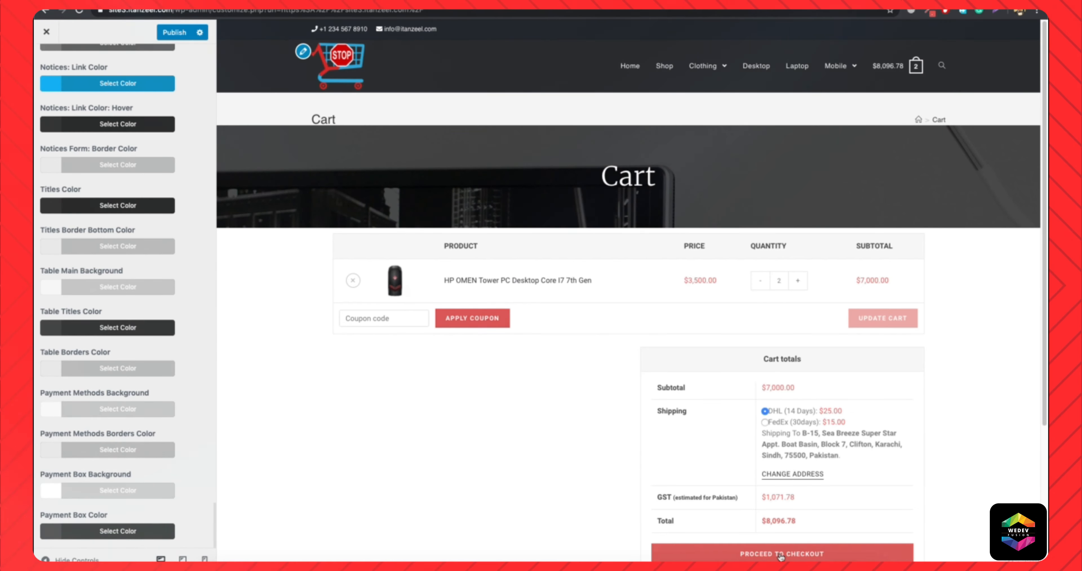
{"action": "left_click", "coordinate": [700, 551]}
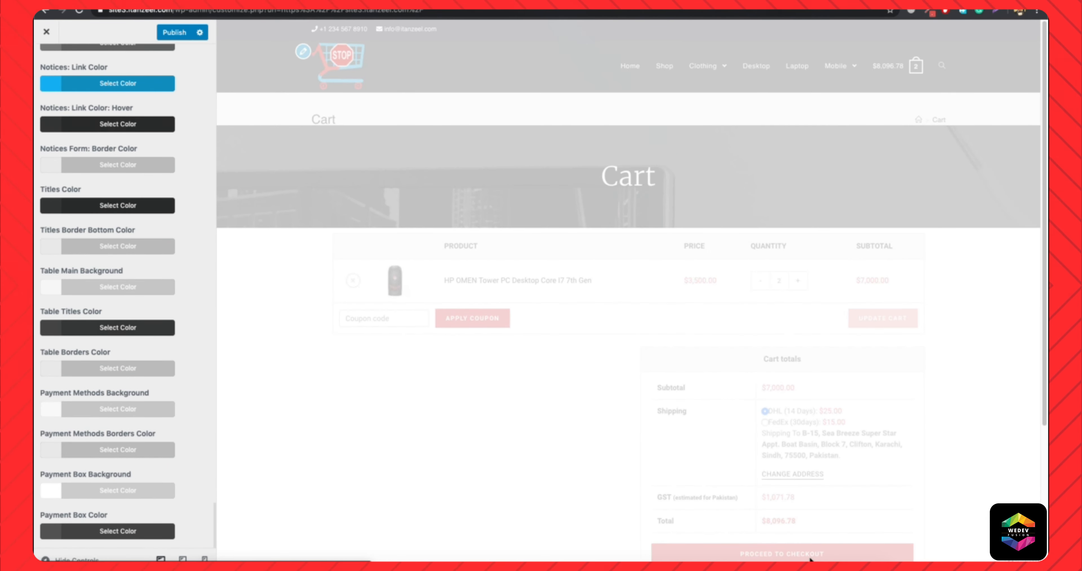
{"action": "scroll", "coordinate": [79, 236], "scroll_direction": "up", "scroll_amount": 10}
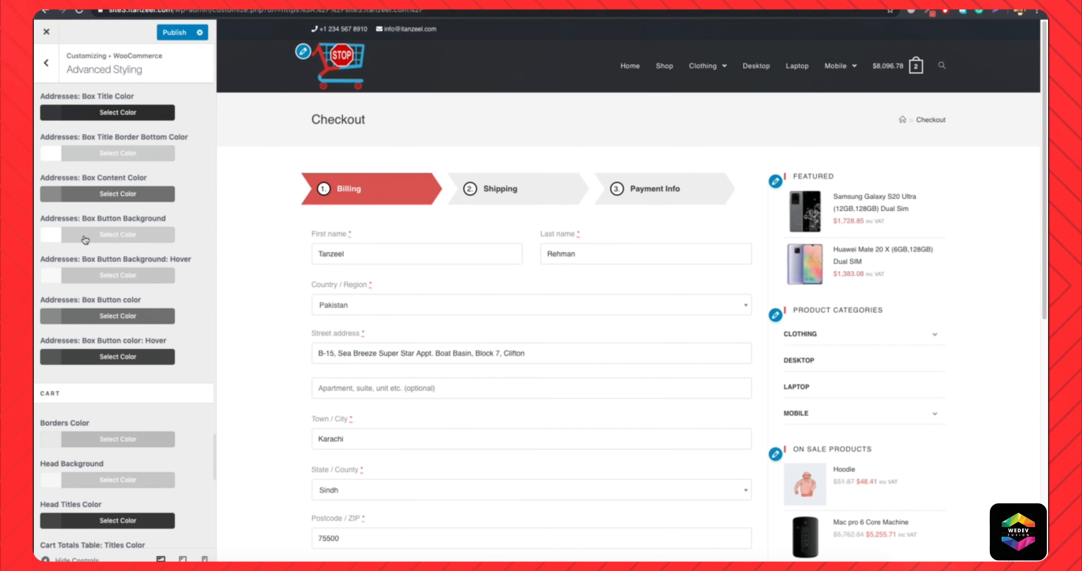
Review the WooCommerce Product Images settings against the shop preview and return to the customizer's main list.
{"action": "left_click", "coordinate": [47, 63]}
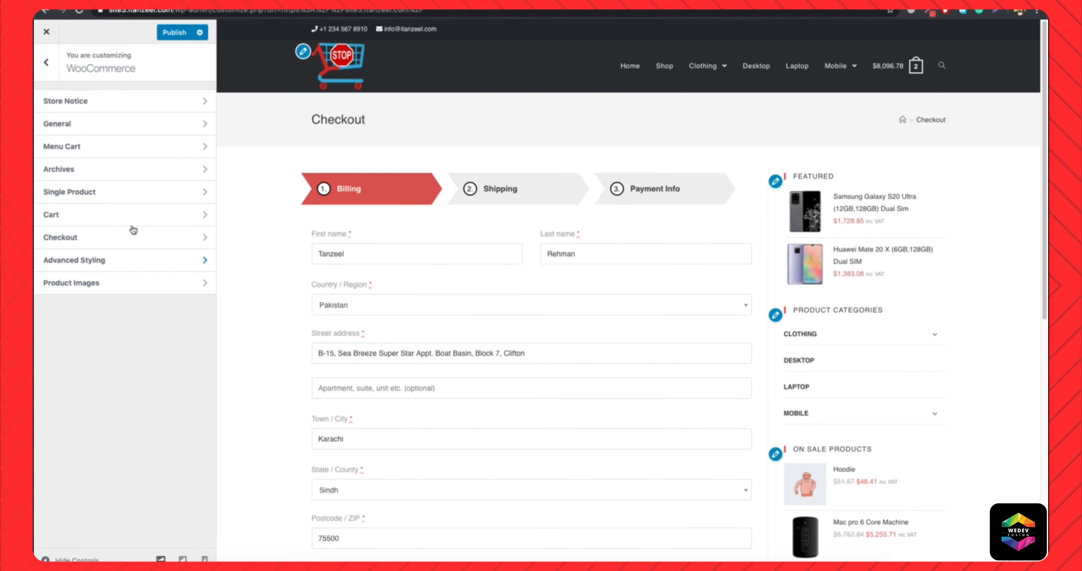
{"action": "left_click", "coordinate": [108, 282]}
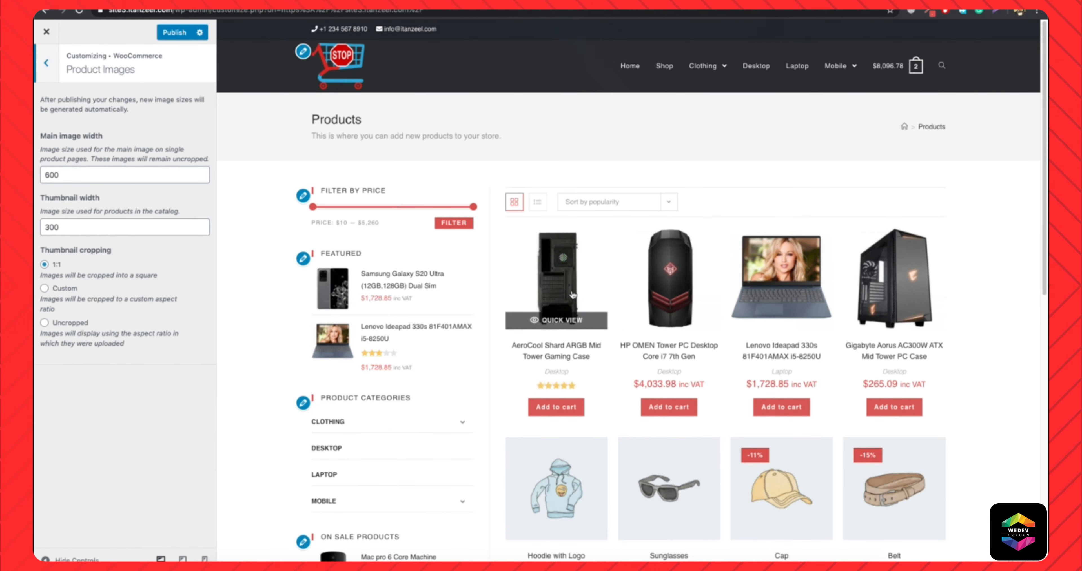
{"action": "scroll", "coordinate": [472, 384], "scroll_direction": "down", "scroll_amount": 4}
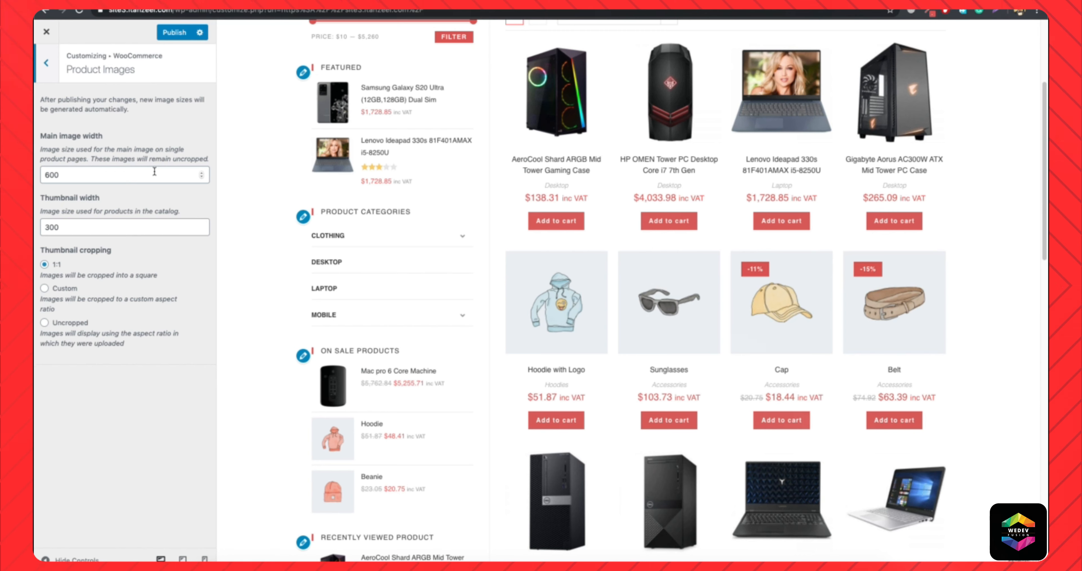
{"action": "left_click", "coordinate": [47, 62]}
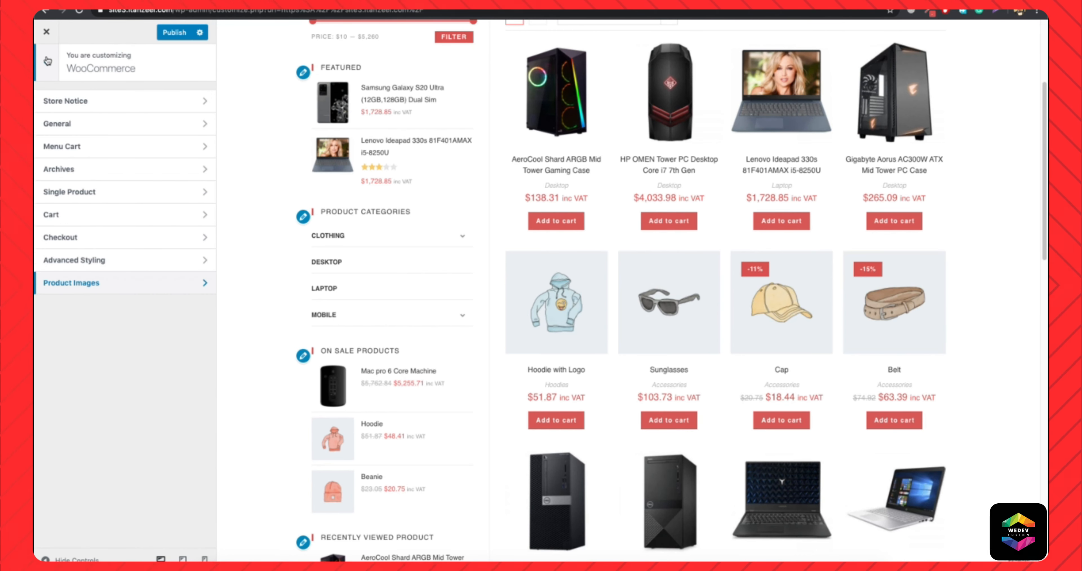
{"action": "left_click", "coordinate": [47, 62]}
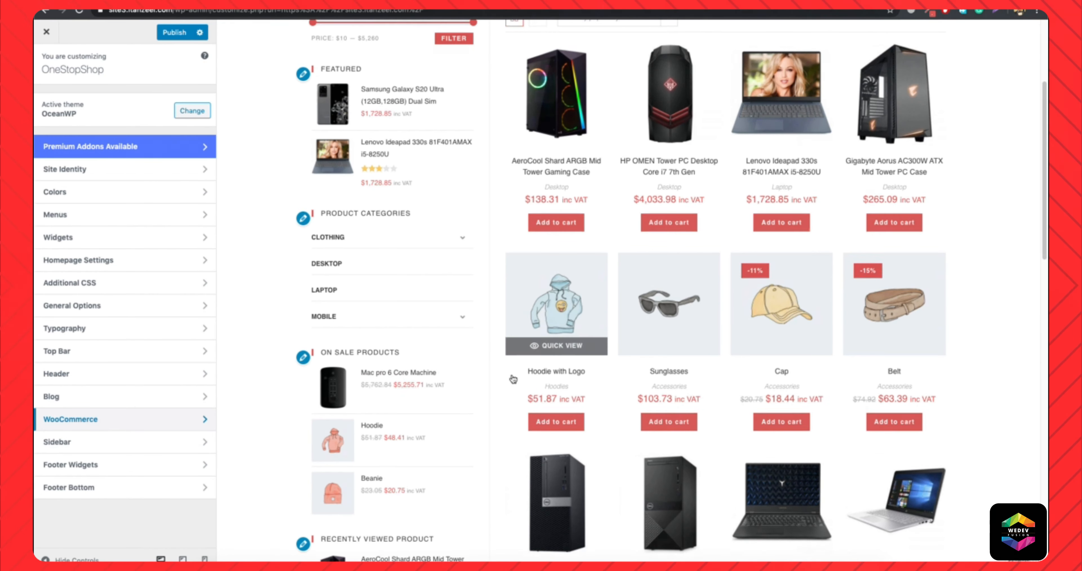
Look over the live store's home page product sections and the shop page.
{"action": "scroll", "coordinate": [513, 378], "scroll_direction": "up", "scroll_amount": 5}
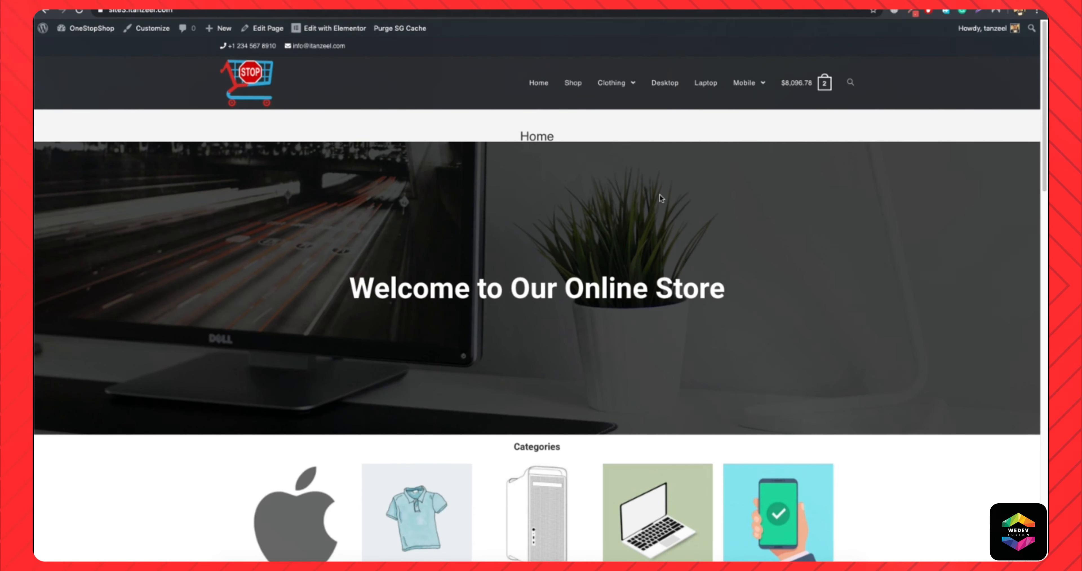
{"action": "scroll", "coordinate": [659, 195], "scroll_direction": "down", "scroll_amount": 15}
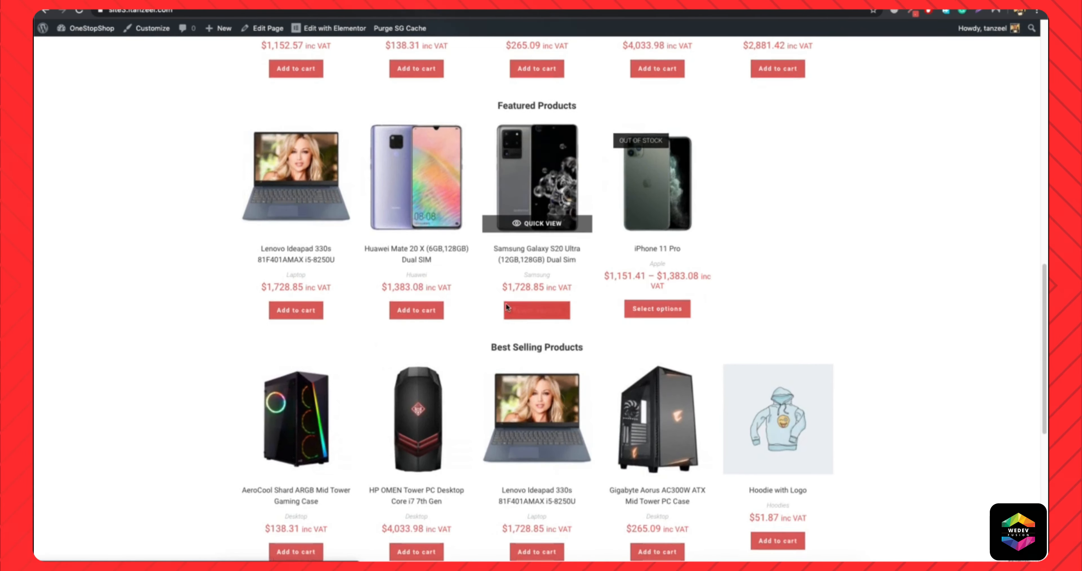
{"action": "scroll", "coordinate": [506, 307], "scroll_direction": "up", "scroll_amount": 15}
{"action": "left_click", "coordinate": [574, 93]}
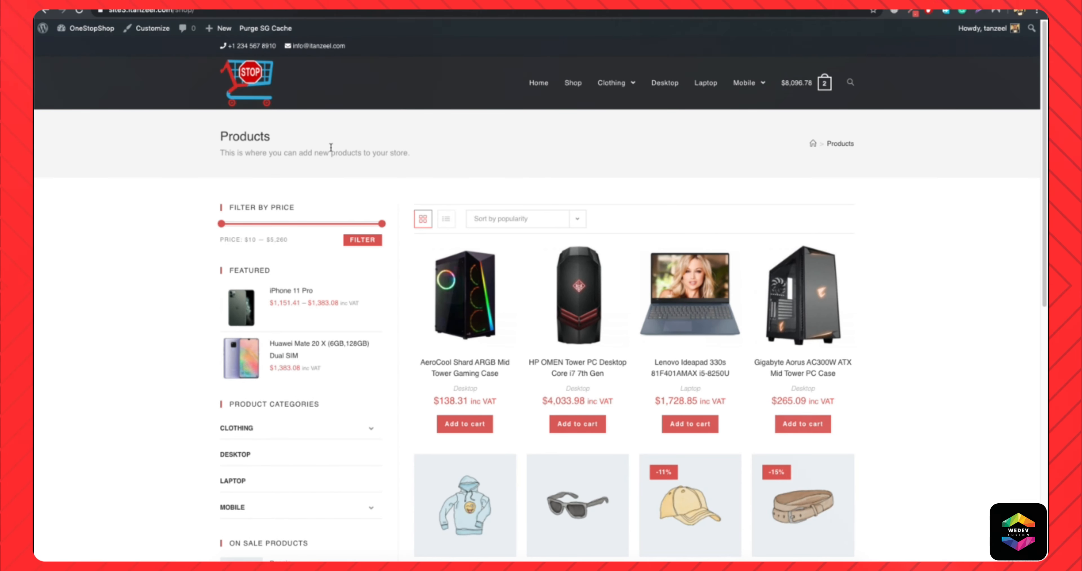
{"action": "left_click", "coordinate": [534, 86]}
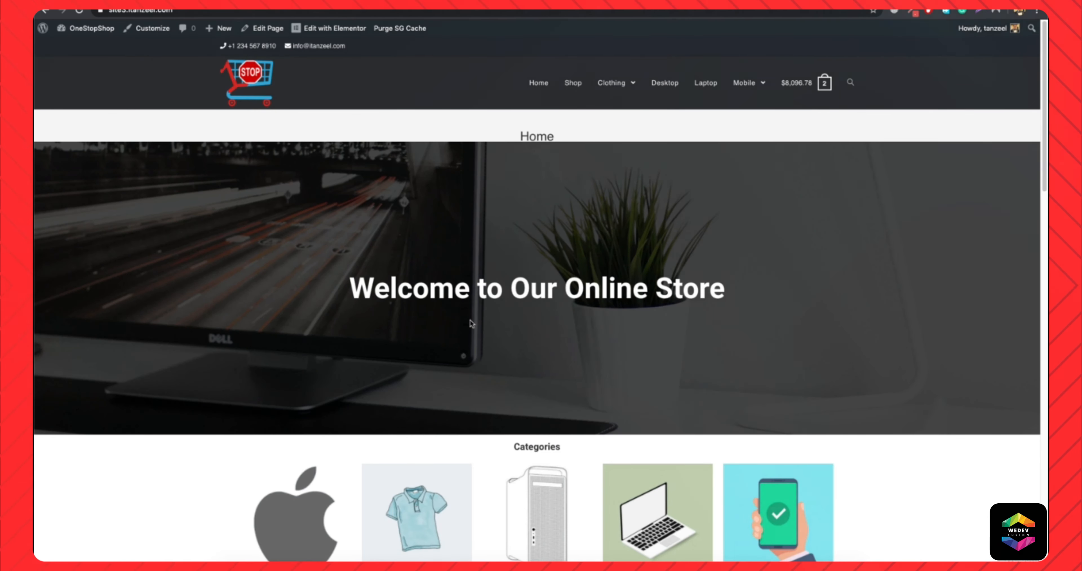
{"action": "scroll", "coordinate": [442, 307], "scroll_direction": "down", "scroll_amount": 3}
{"action": "scroll", "coordinate": [442, 306], "scroll_direction": "up", "scroll_amount": 3}
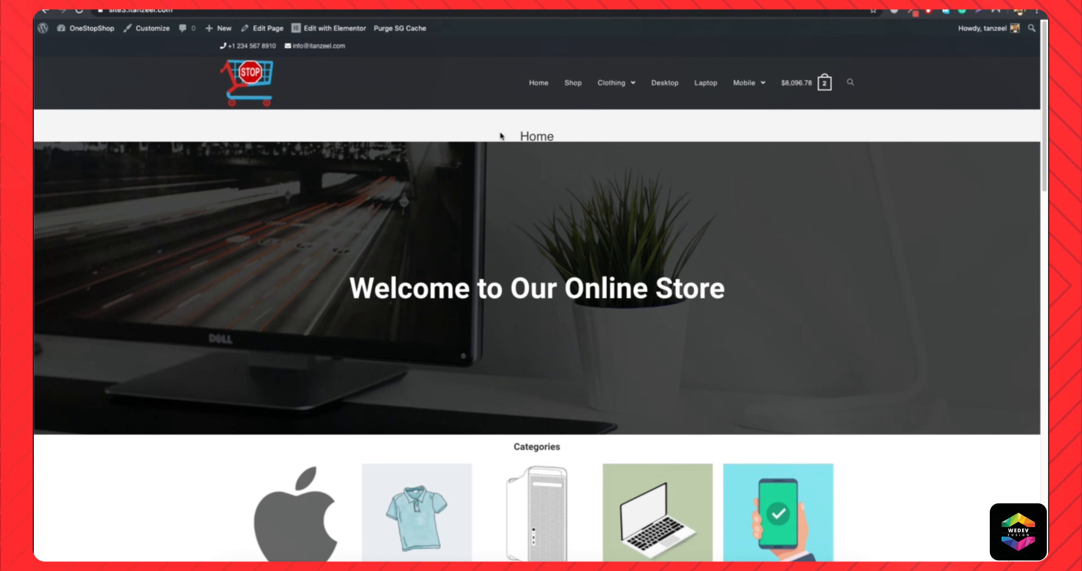
Open the Home page in the WordPress editor and the live site in a new tab.
{"action": "left_click", "coordinate": [249, 30]}
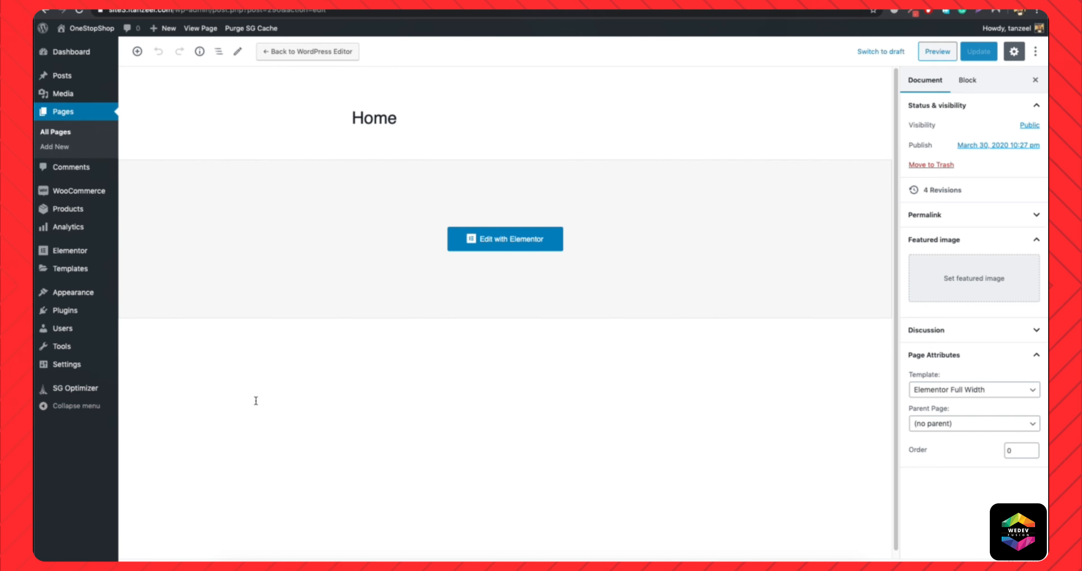
{"action": "mouse_move", "coordinate": [84, 28]}
{"action": "right_click", "coordinate": [82, 47]}
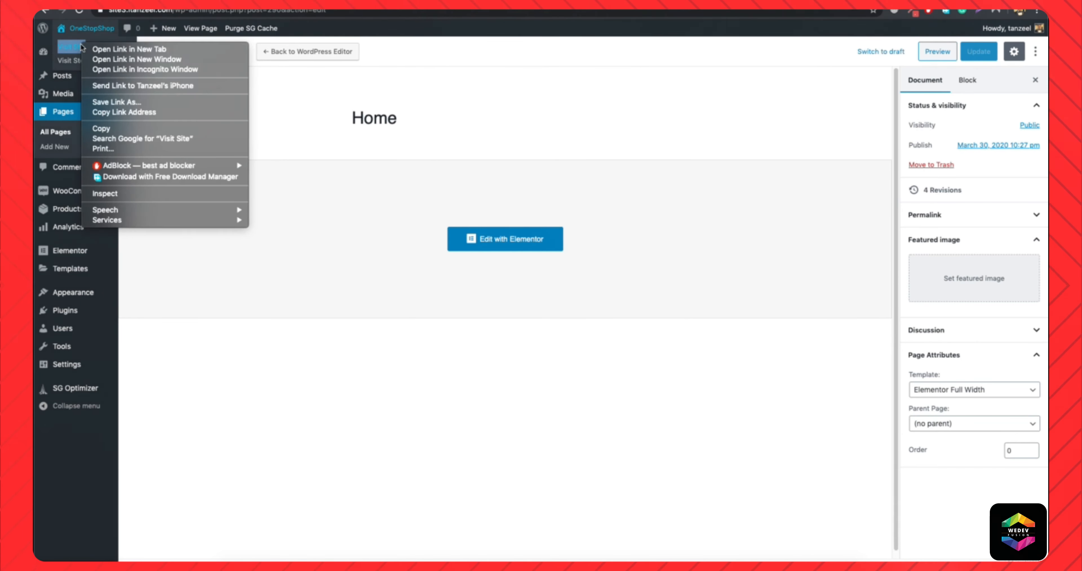
{"action": "left_click", "coordinate": [149, 49]}
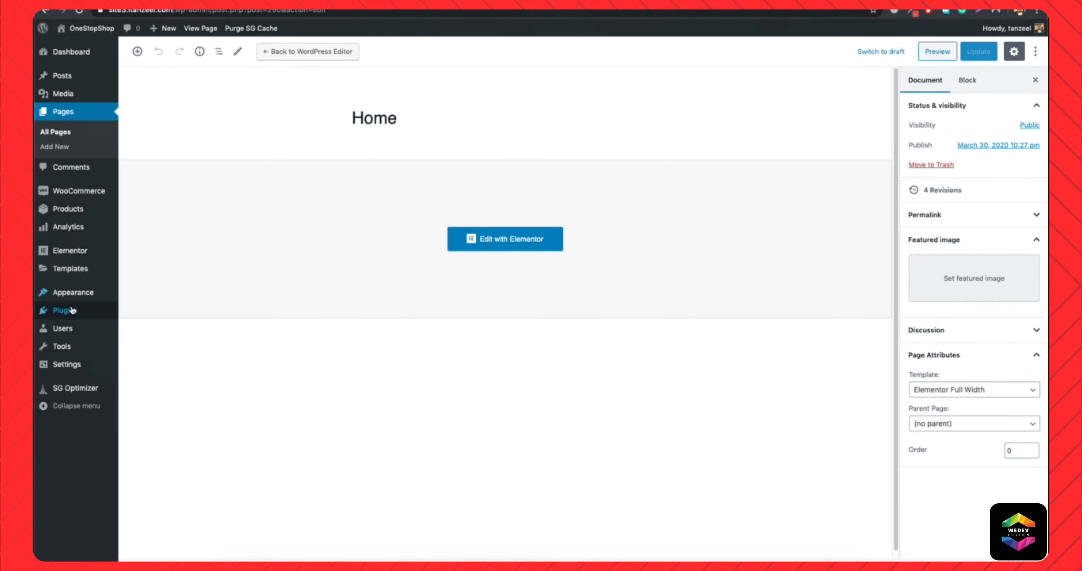
Install the theme's recommended Ocean Extra plugin and activate it.
{"action": "mouse_move", "coordinate": [101, 311]}
{"action": "left_click", "coordinate": [141, 330]}
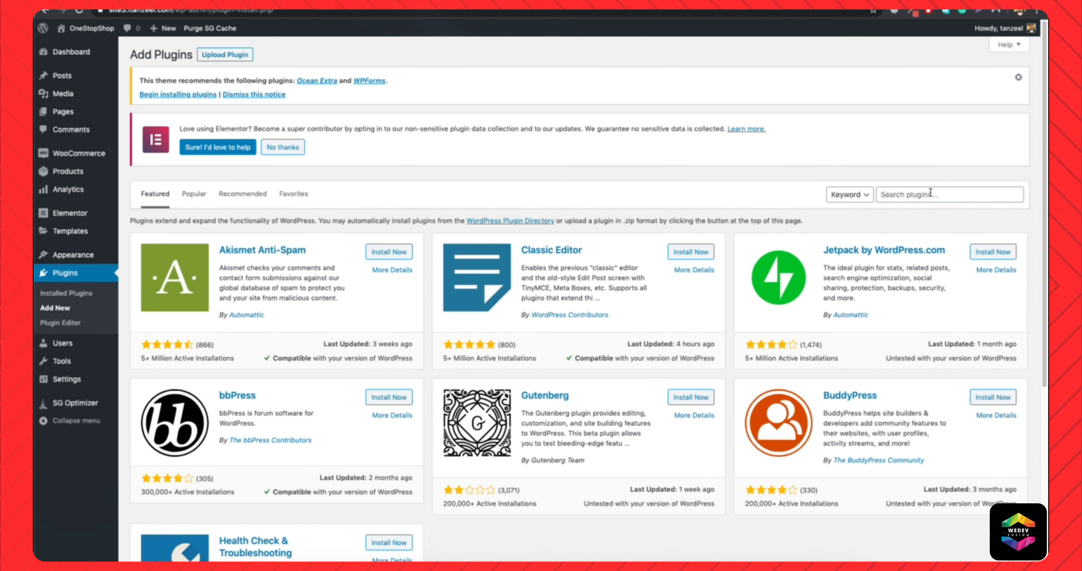
{"action": "left_click", "coordinate": [330, 81]}
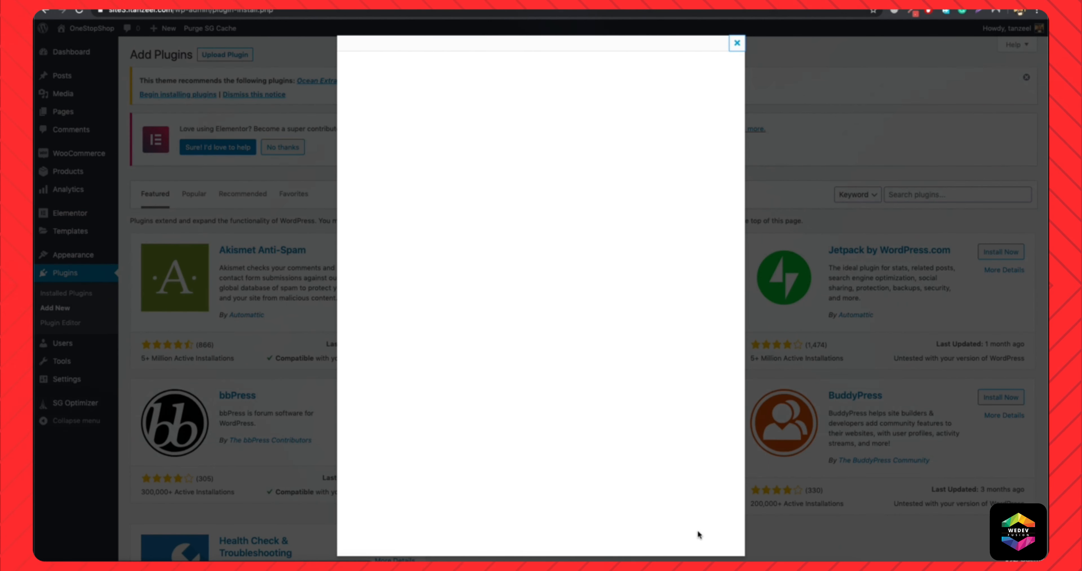
{"action": "left_click", "coordinate": [716, 557]}
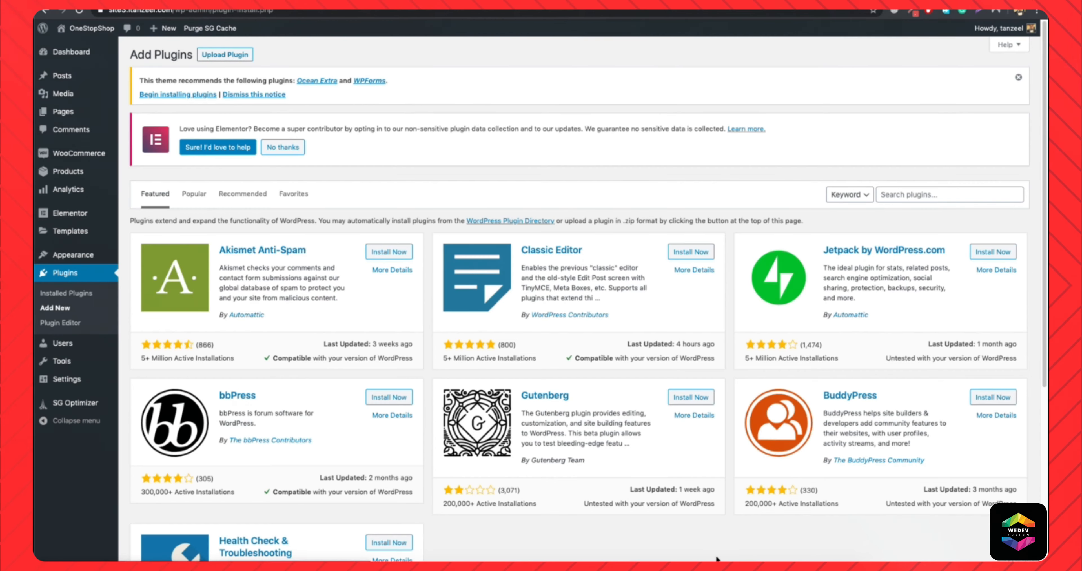
{"action": "left_click", "coordinate": [75, 294]}
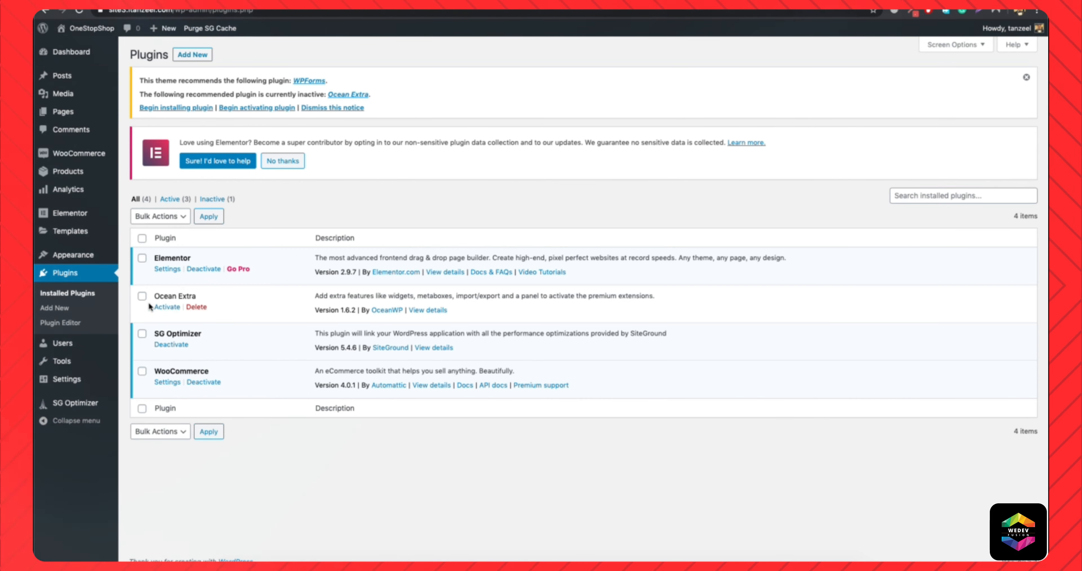
{"action": "left_click", "coordinate": [163, 308]}
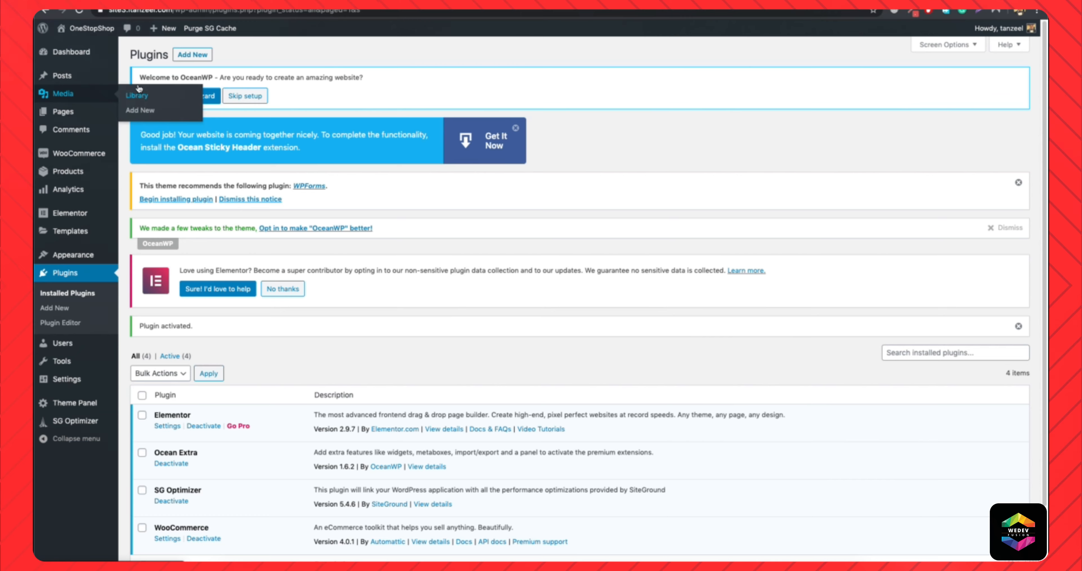
Open the Home page for editing from the page list and go to its OceanWP Settings.
{"action": "mouse_move", "coordinate": [97, 112]}
{"action": "left_click", "coordinate": [142, 114]}
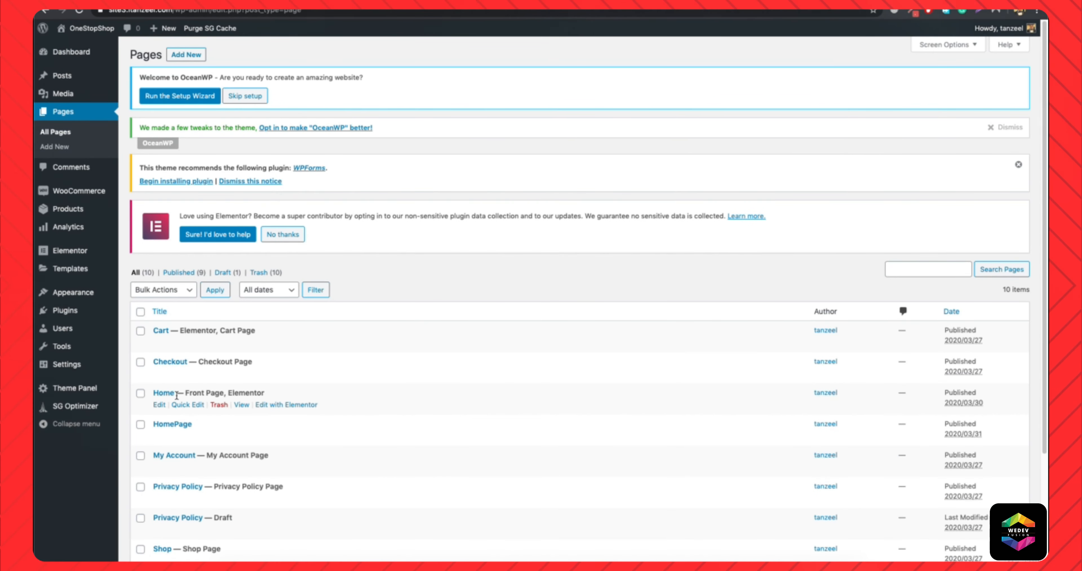
{"action": "left_click", "coordinate": [159, 405]}
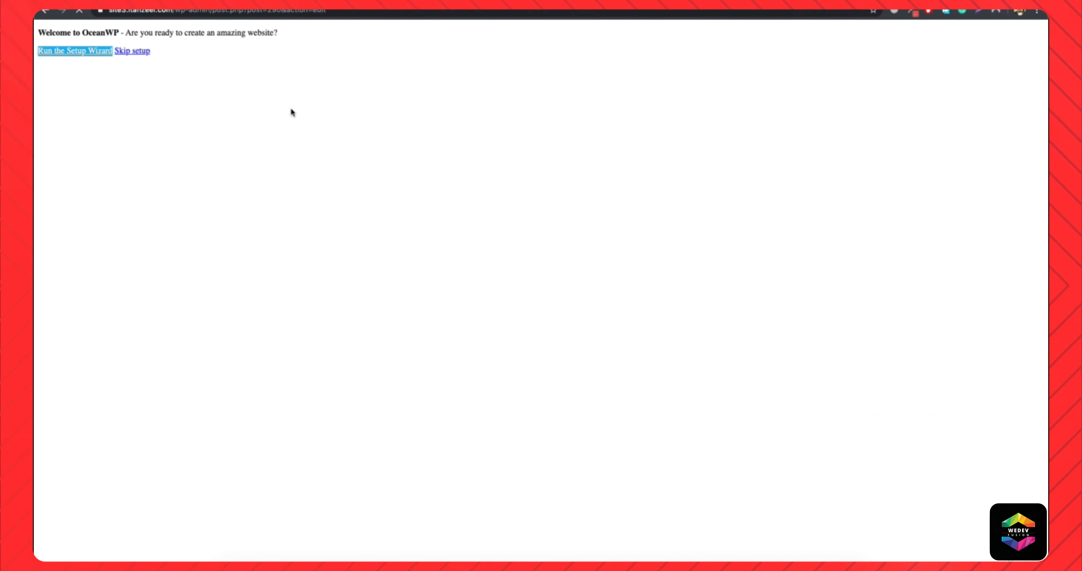
{"action": "scroll", "coordinate": [471, 359], "scroll_direction": "down", "scroll_amount": 5}
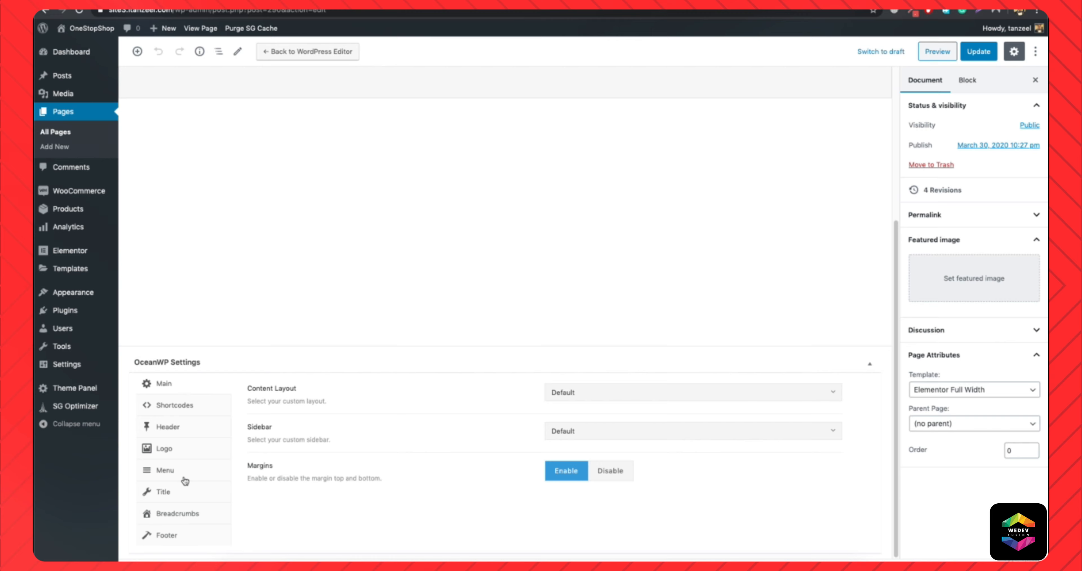
Disable Display Page Title for the Home page, update the page and view the live site.
{"action": "left_click", "coordinate": [169, 498]}
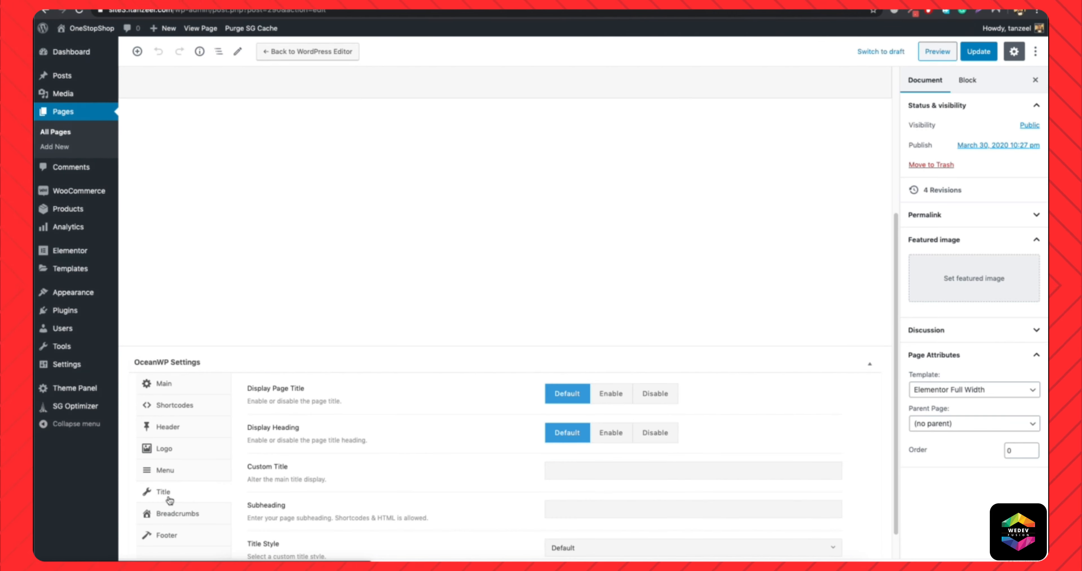
{"action": "left_click", "coordinate": [658, 397]}
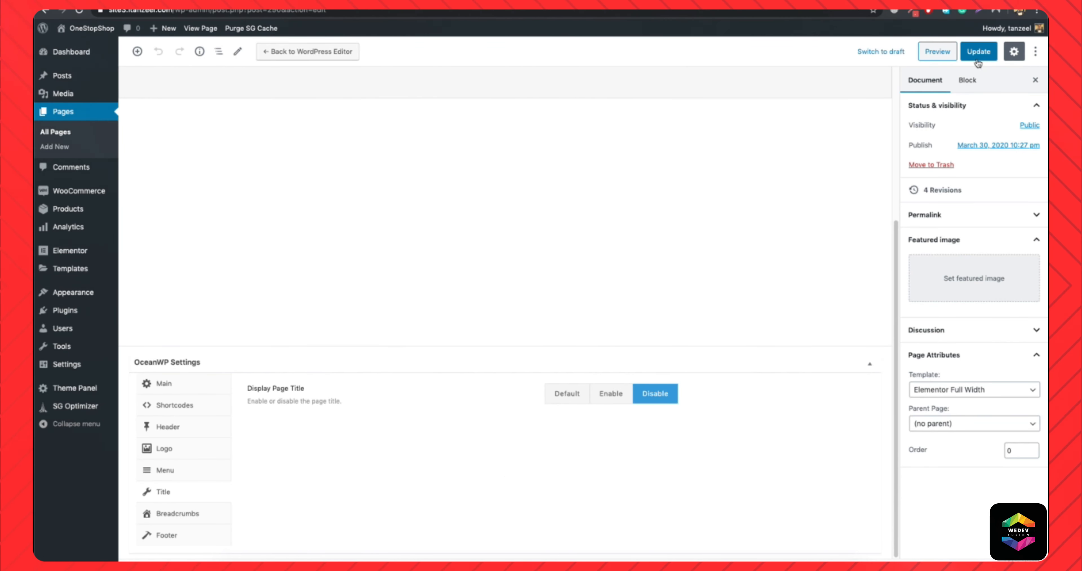
{"action": "left_click", "coordinate": [966, 51]}
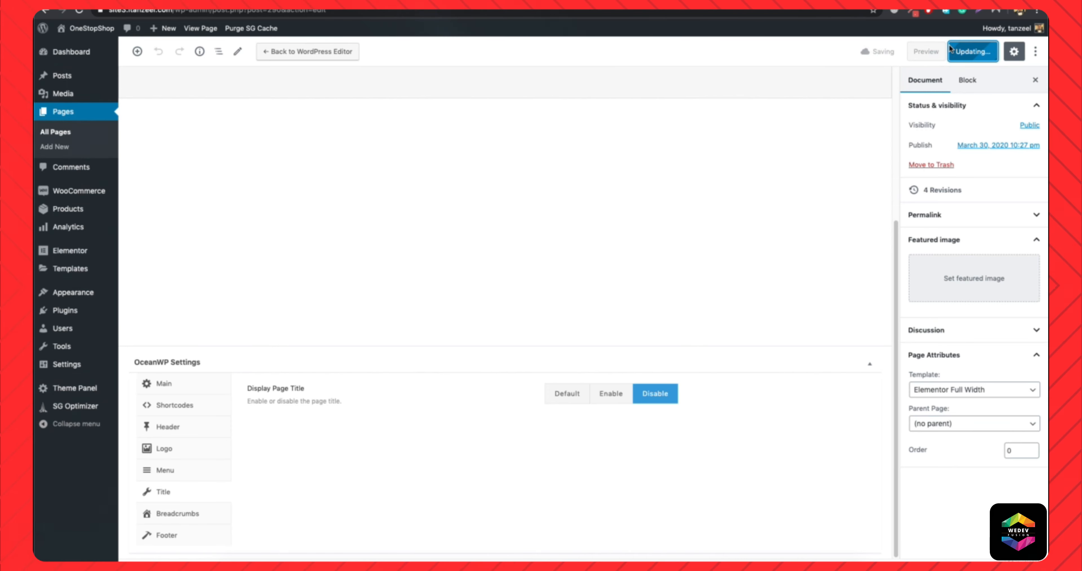
{"action": "mouse_move", "coordinate": [87, 29]}
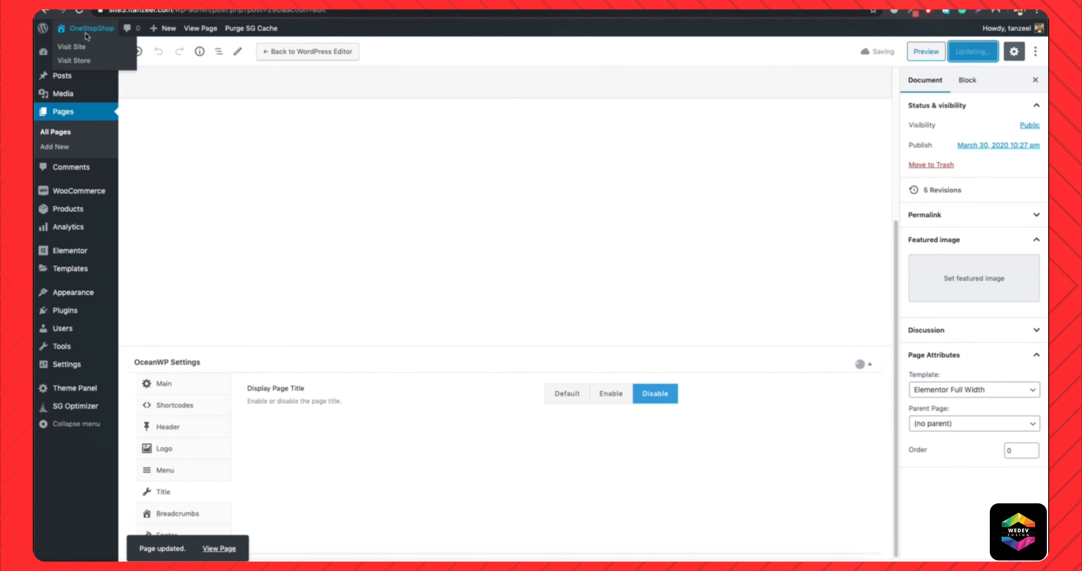
{"action": "left_click", "coordinate": [79, 48]}
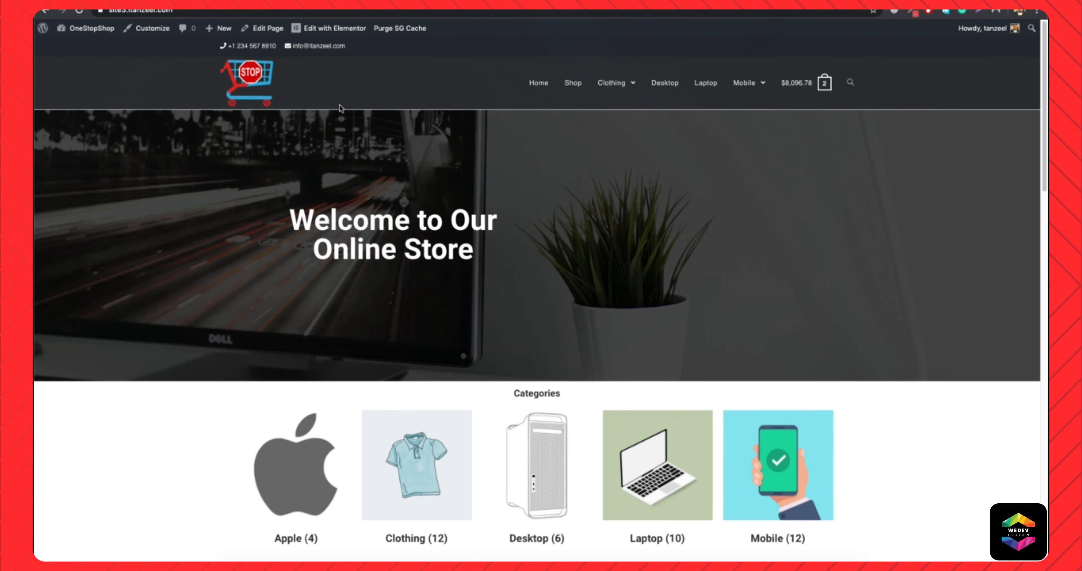
Make the header's Border Bottom Color transparent in the customizer's general header settings.
{"action": "left_click", "coordinate": [149, 29]}
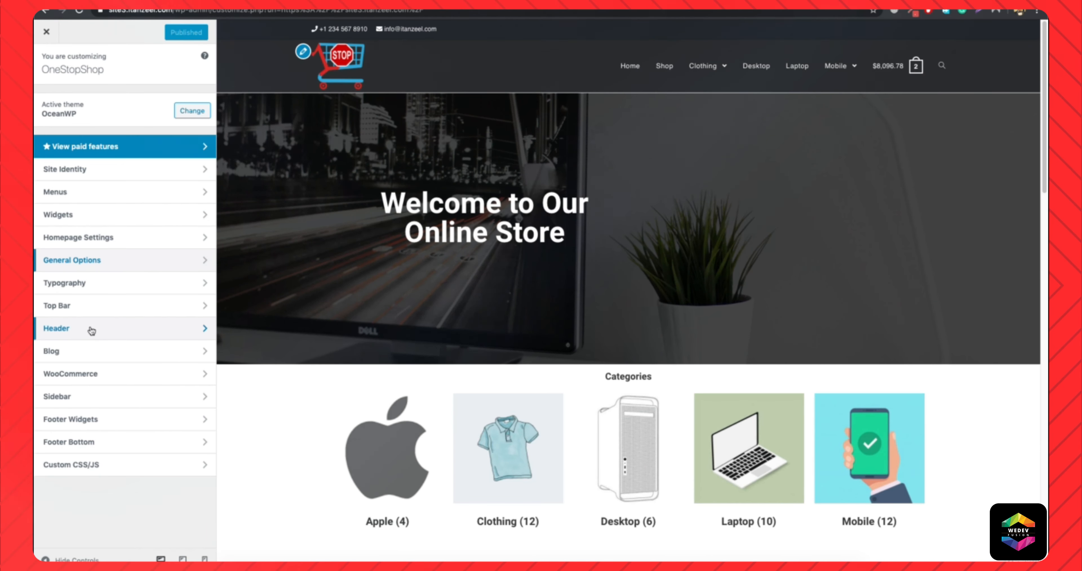
{"action": "left_click", "coordinate": [94, 327]}
{"action": "left_click", "coordinate": [87, 102]}
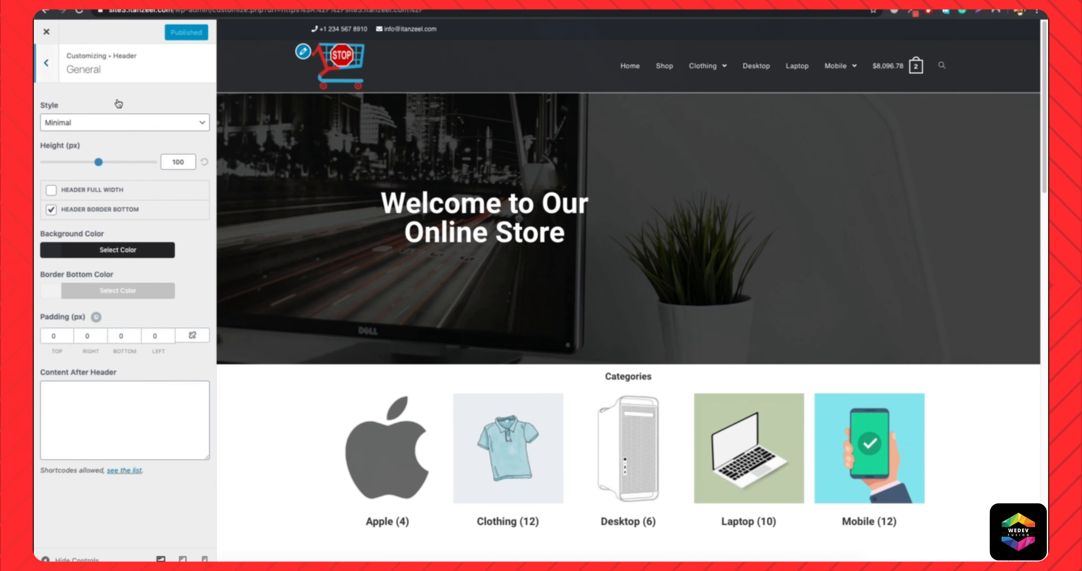
{"action": "left_click", "coordinate": [83, 288]}
{"action": "left_click_drag", "start_coordinate": [163, 457], "coordinate": [92, 457]}
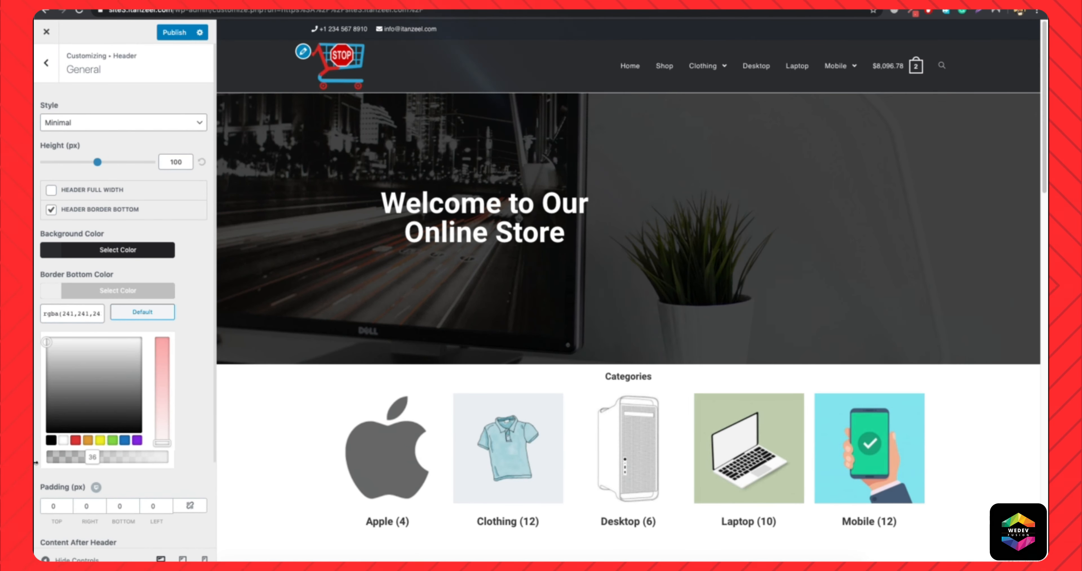
{"action": "left_click", "coordinate": [40, 439]}
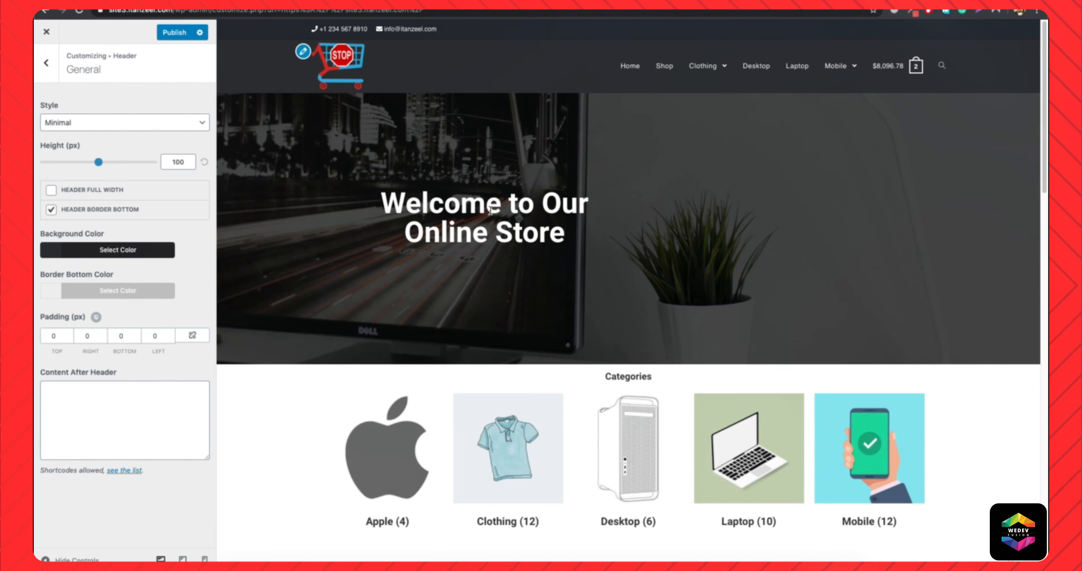
Publish the customizer's header changes and open the live Home page.
{"action": "left_click", "coordinate": [168, 32]}
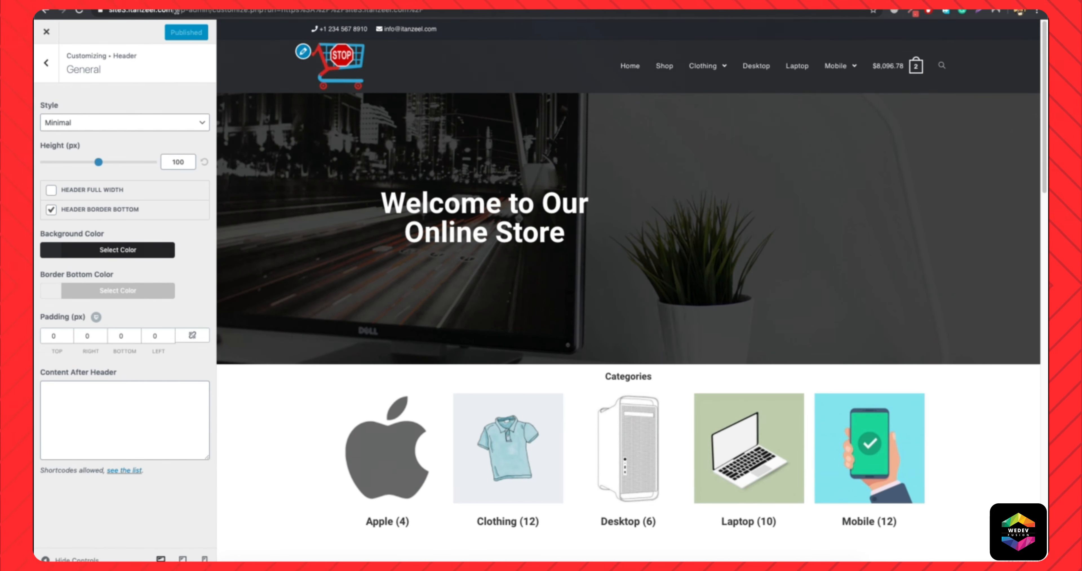
{"action": "left_click", "coordinate": [485, 11]}
{"action": "key", "text": "BackSpace"}
{"action": "key", "text": "Return"}
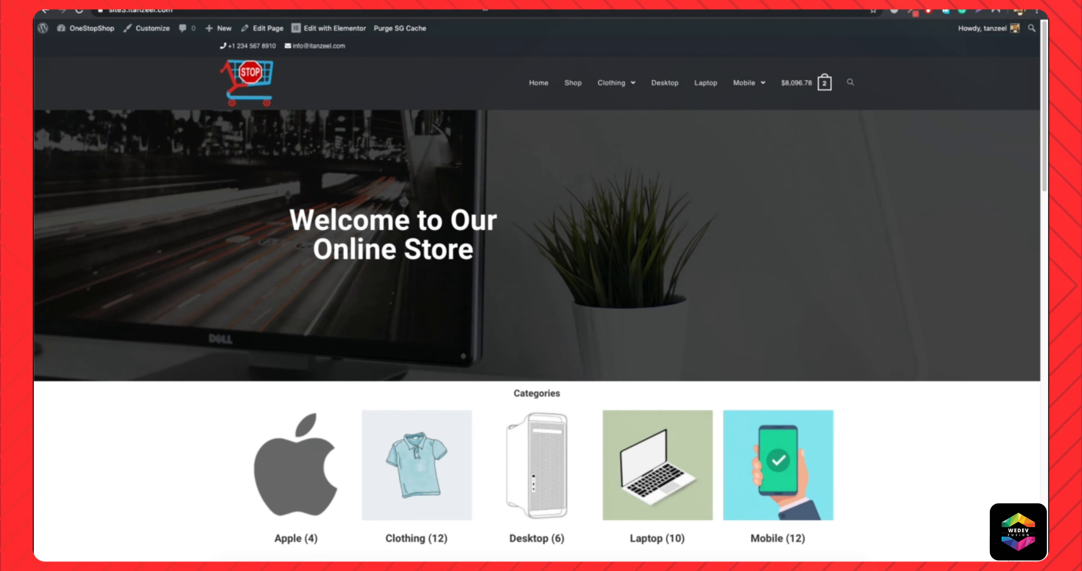
Open the Home page in Elementor and set the hero section's top margin to 0.
{"action": "left_click", "coordinate": [337, 29]}
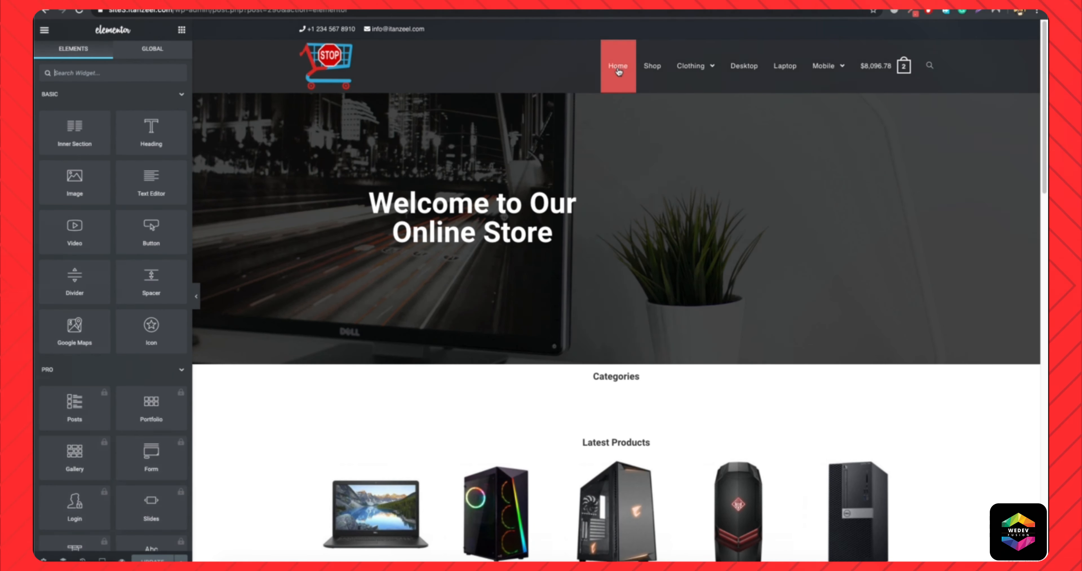
{"action": "right_click", "coordinate": [229, 207]}
{"action": "left_click", "coordinate": [257, 214]}
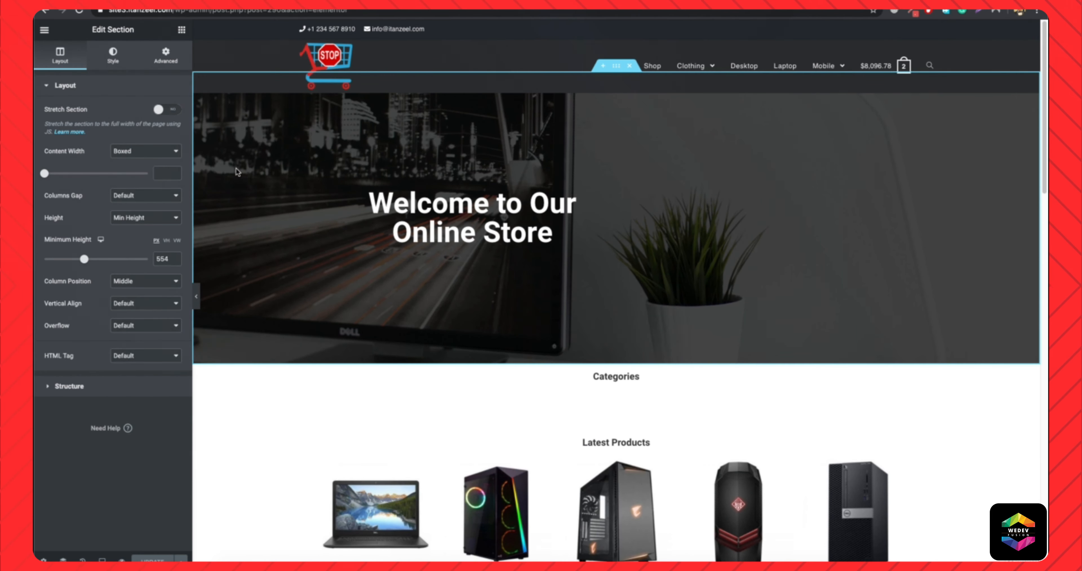
{"action": "left_click", "coordinate": [166, 54]}
{"action": "double_click", "coordinate": [68, 130]}
{"action": "type", "text": "0"}
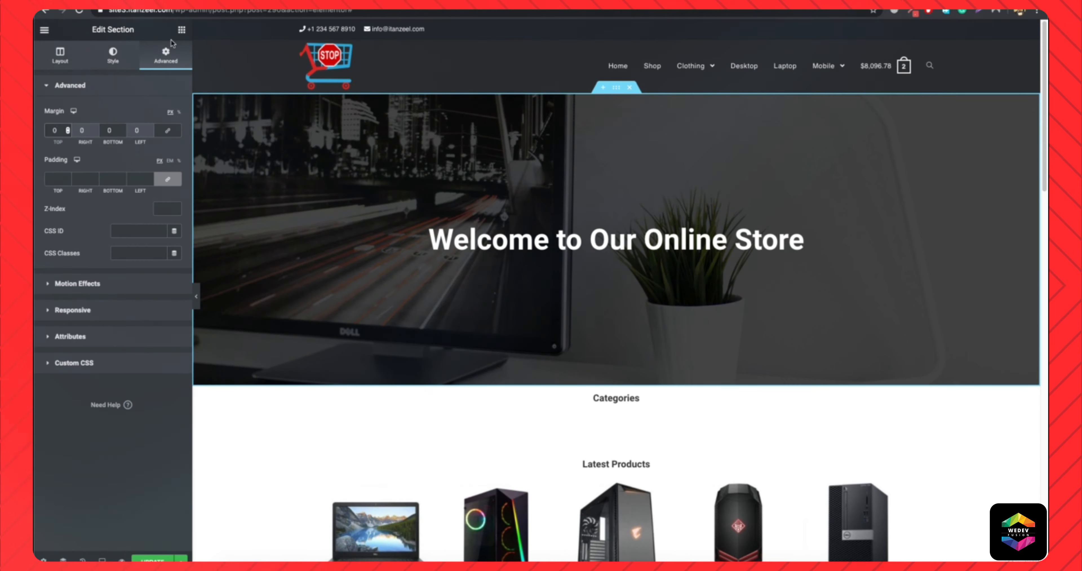
Set the hero heading's typography to the Merriweather family with weight 300.
{"action": "left_click", "coordinate": [181, 31]}
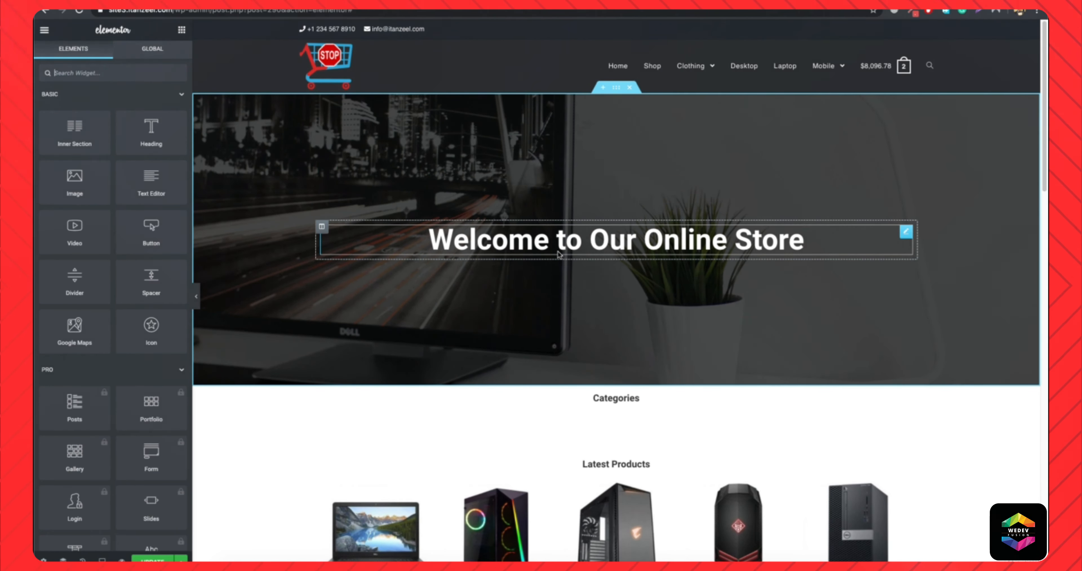
{"action": "left_click", "coordinate": [484, 242]}
{"action": "left_click", "coordinate": [110, 61]}
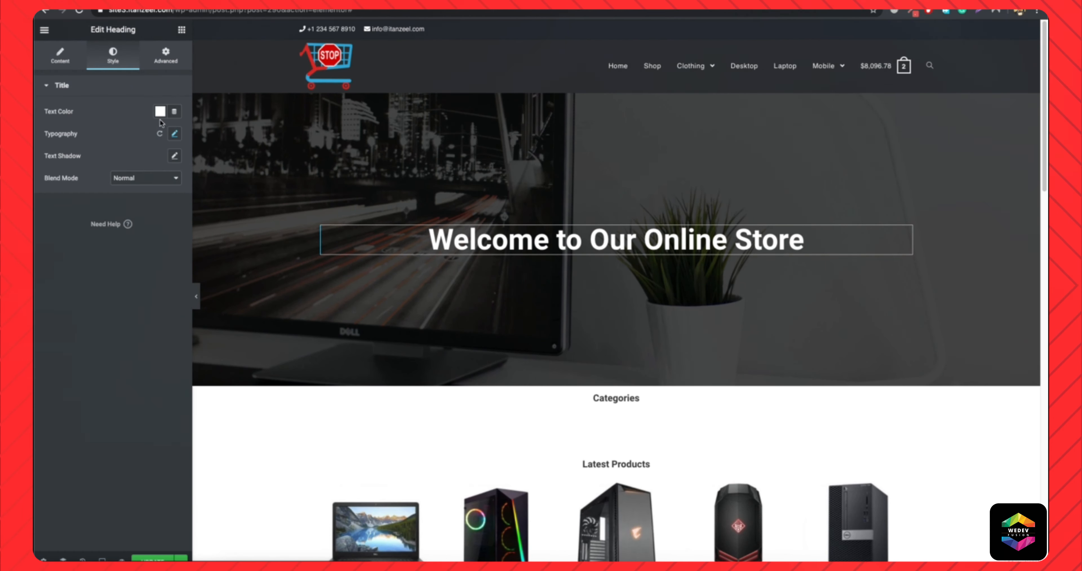
{"action": "left_click", "coordinate": [174, 134]}
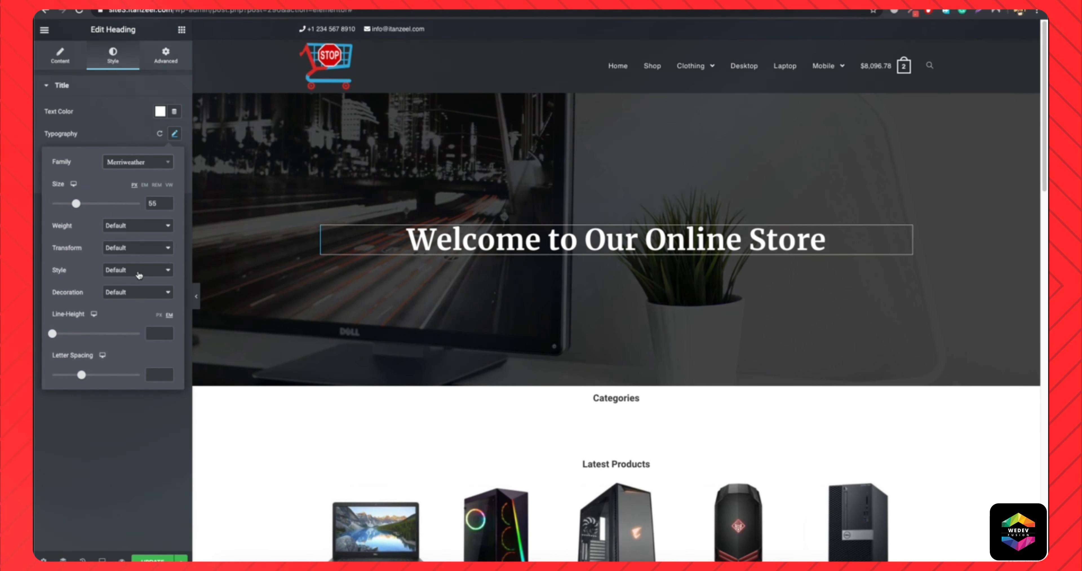
{"action": "left_click", "coordinate": [144, 231]}
{"action": "left_click", "coordinate": [126, 162]}
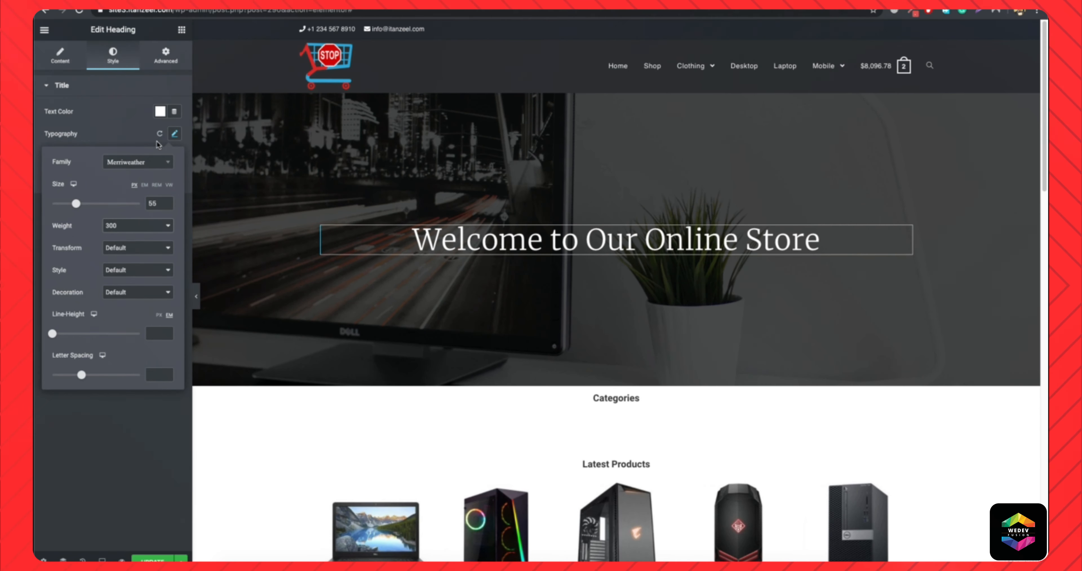
Add a centred heading below the hero heading with the text "The OneStopShop For All your STUFF" and HTML tag p.
{"action": "left_click", "coordinate": [181, 29]}
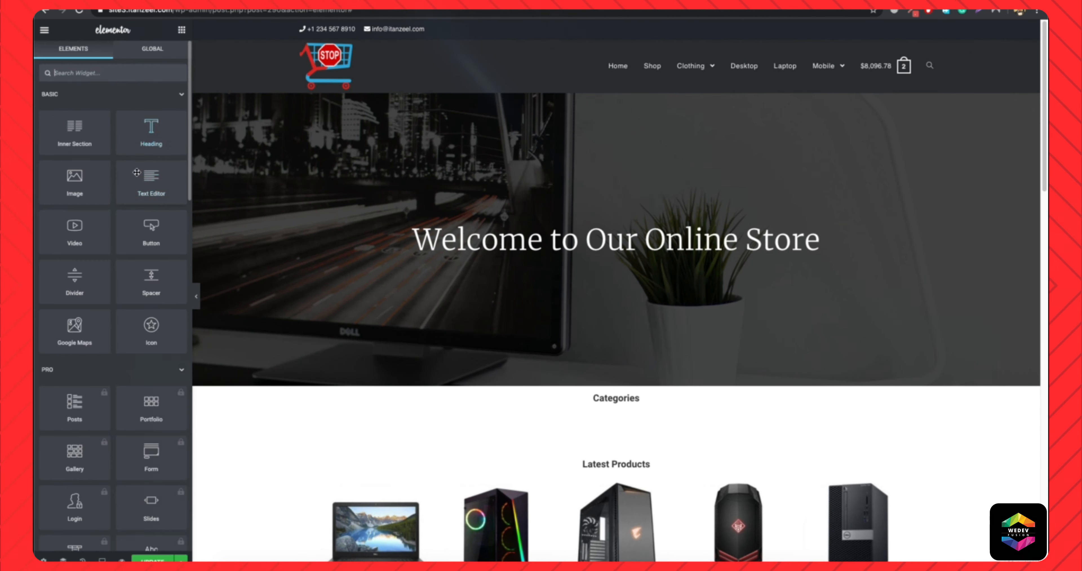
{"action": "left_click_drag", "start_coordinate": [130, 135], "coordinate": [611, 258]}
{"action": "left_click_drag", "start_coordinate": [612, 270], "coordinate": [611, 270]}
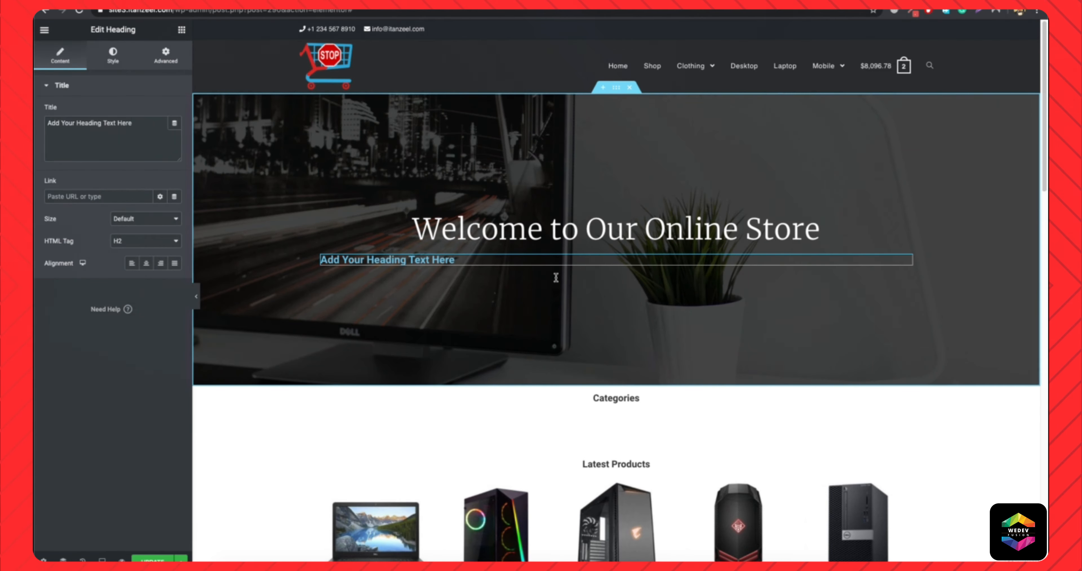
{"action": "left_click", "coordinate": [148, 243]}
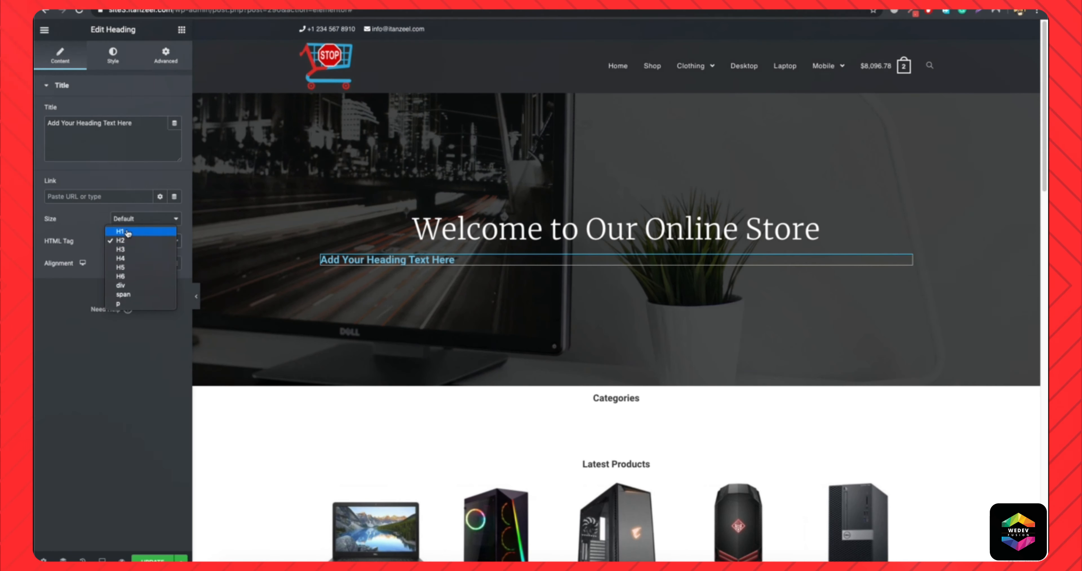
{"action": "left_click", "coordinate": [130, 302]}
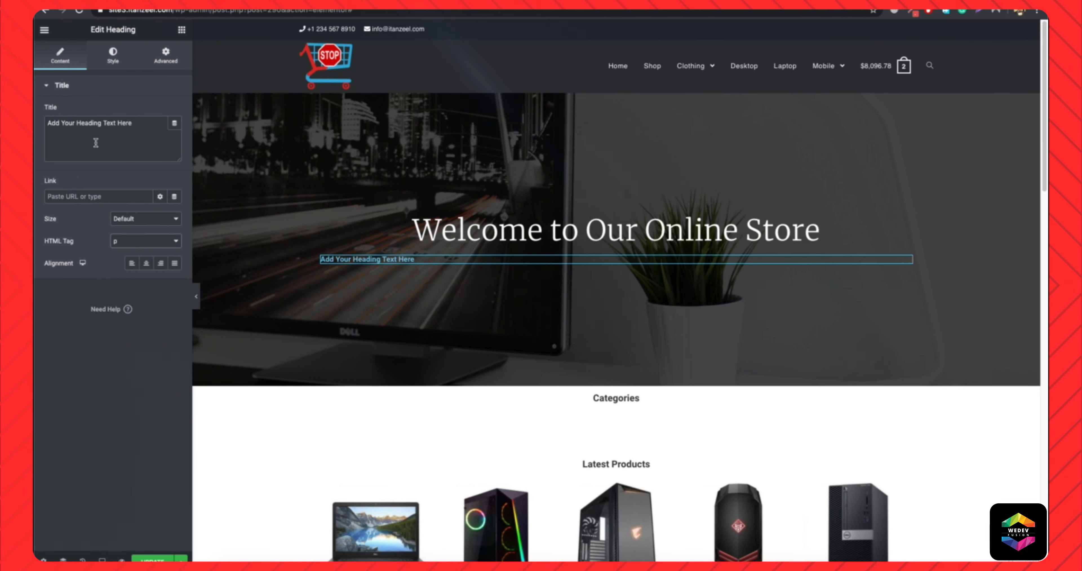
{"action": "type", "text": "The OneStopShop For All your STUFF"}
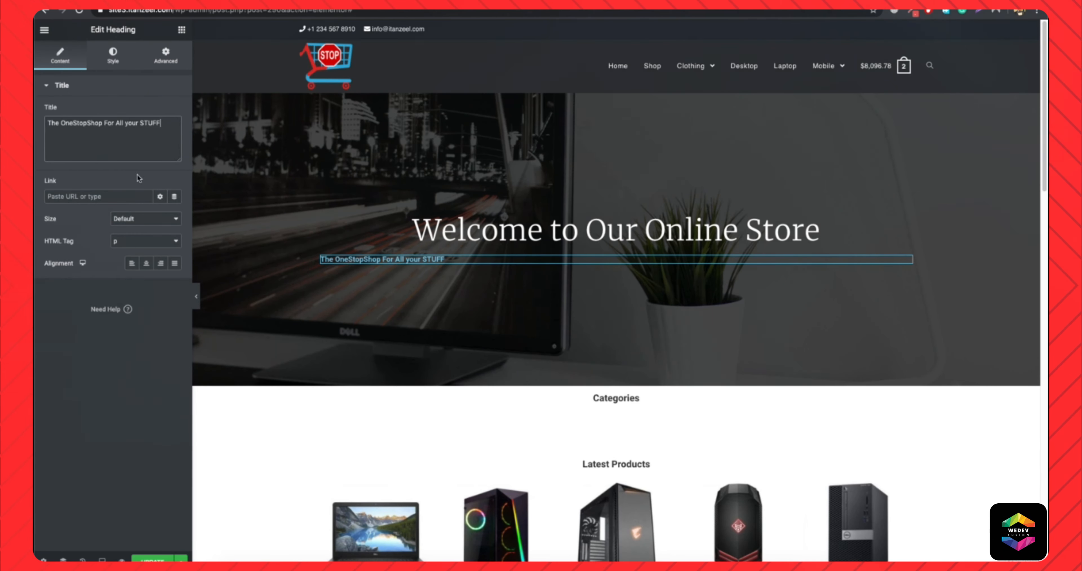
{"action": "left_click", "coordinate": [147, 268]}
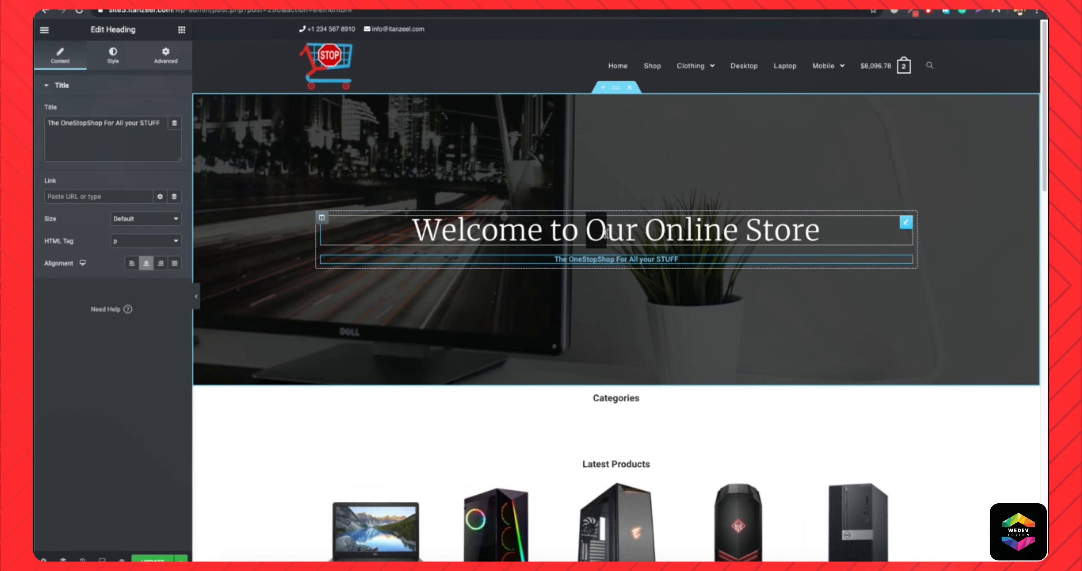
Change the hero heading to read "Welcome to OneStopShop" and italicize the word "OneStopShop".
{"action": "left_click", "coordinate": [830, 236]}
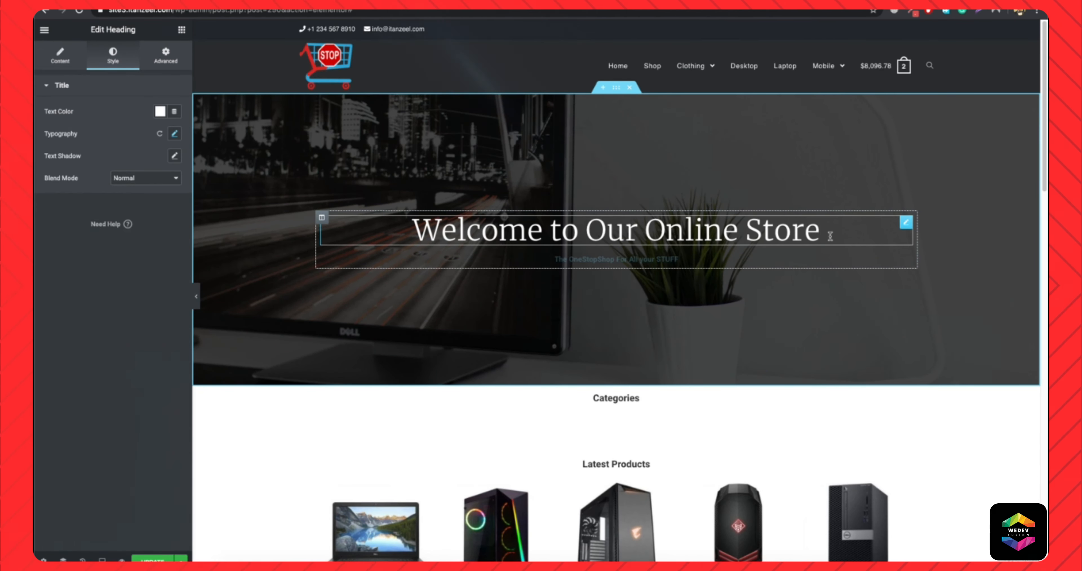
{"action": "type", "text": "O"}
{"action": "key", "text": "BackSpace"}
{"action": "key", "text": "BackSpace"}
{"action": "key", "text": "BackSpace"}
{"action": "key", "text": "BackSpace"}
{"action": "key", "text": "BackSpace"}
{"action": "key", "text": "BackSpace"}
{"action": "key", "text": "BackSpace"}
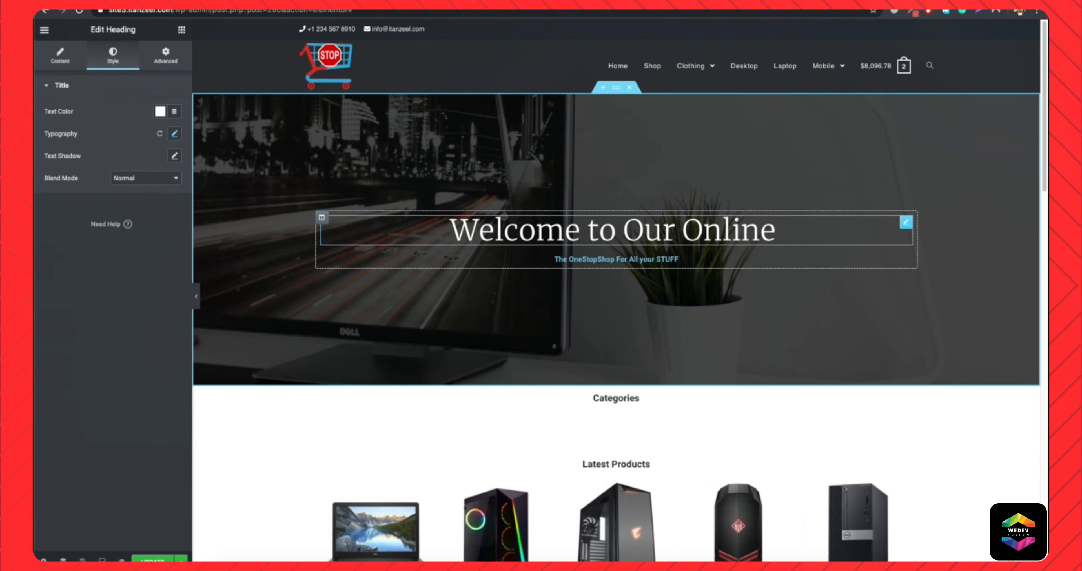
{"action": "mouse_move", "coordinate": [693, 66]}
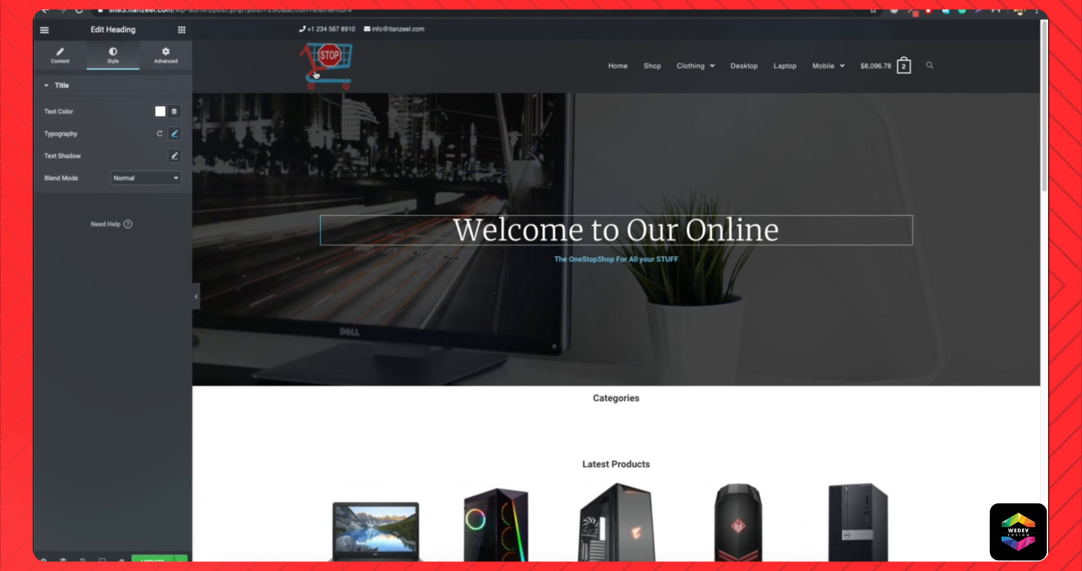
{"action": "left_click_drag", "start_coordinate": [626, 231], "coordinate": [773, 232]}
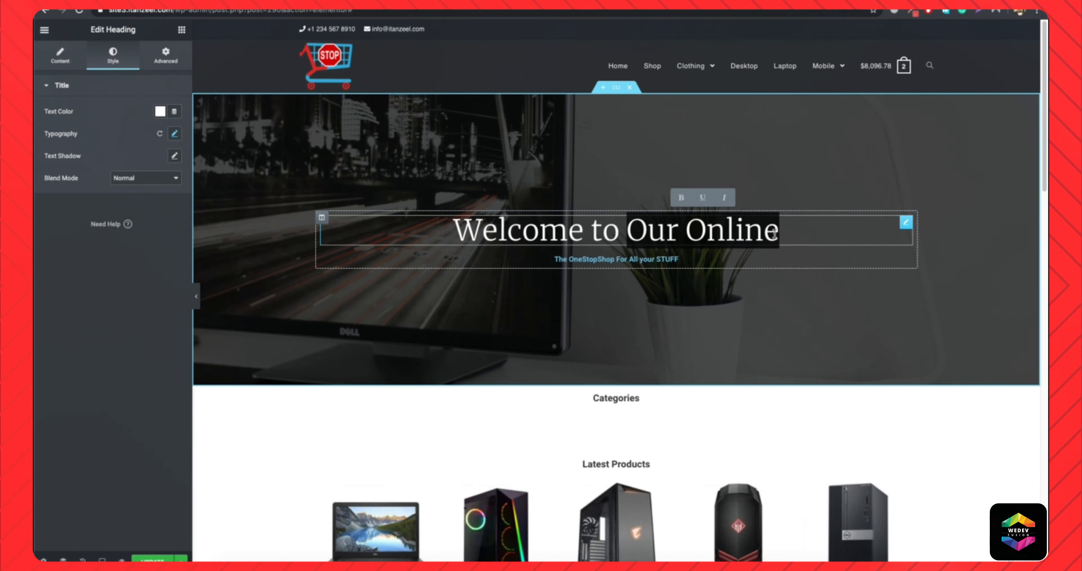
{"action": "type", "text": "OneStopShop"}
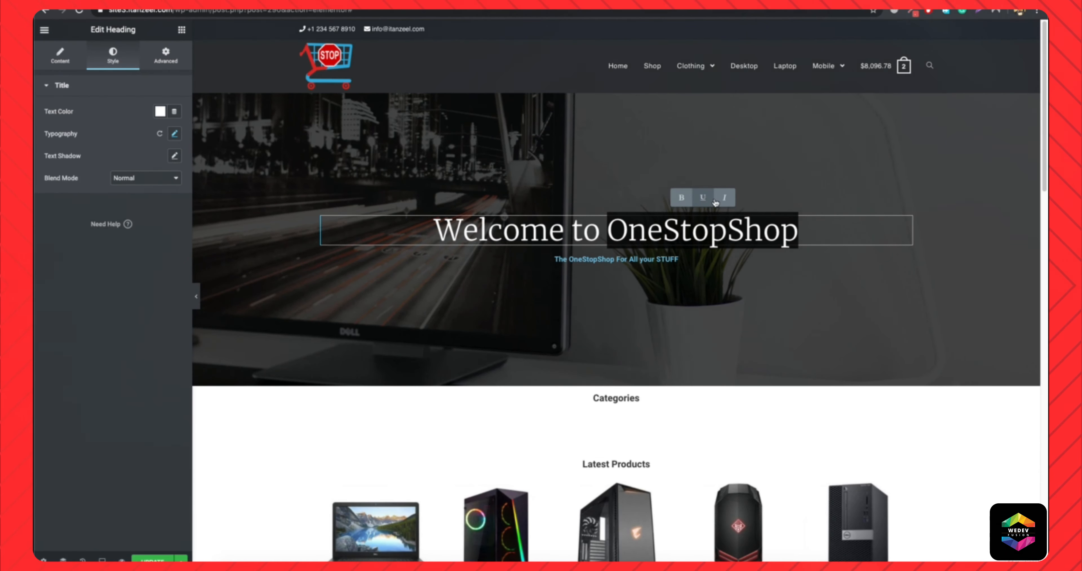
{"action": "left_click", "coordinate": [728, 198]}
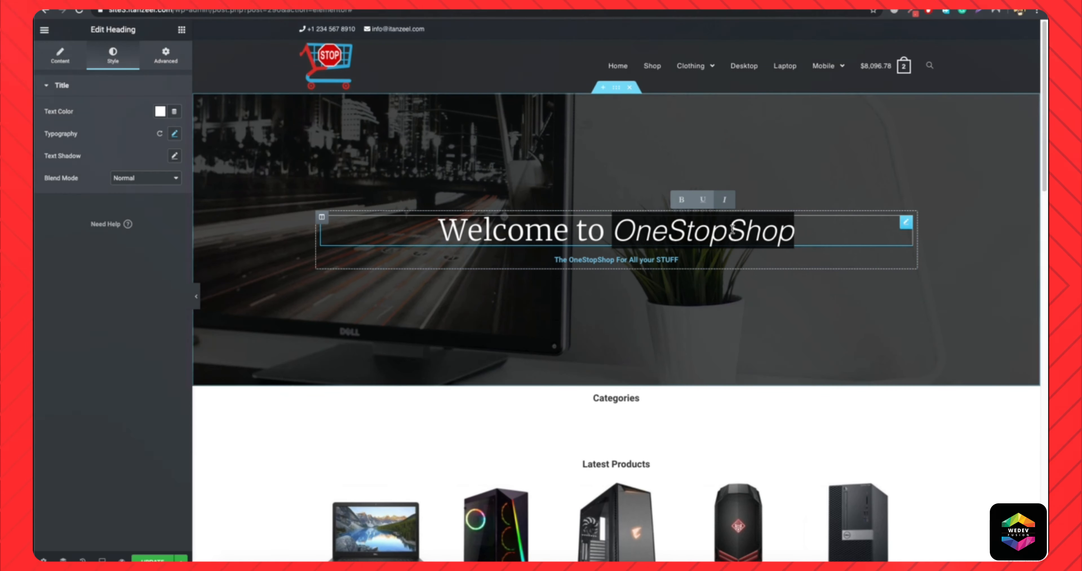
Style the tagline under the hero heading with white text in Montserrat, size 22 px and weight 200.
{"action": "left_click", "coordinate": [631, 257]}
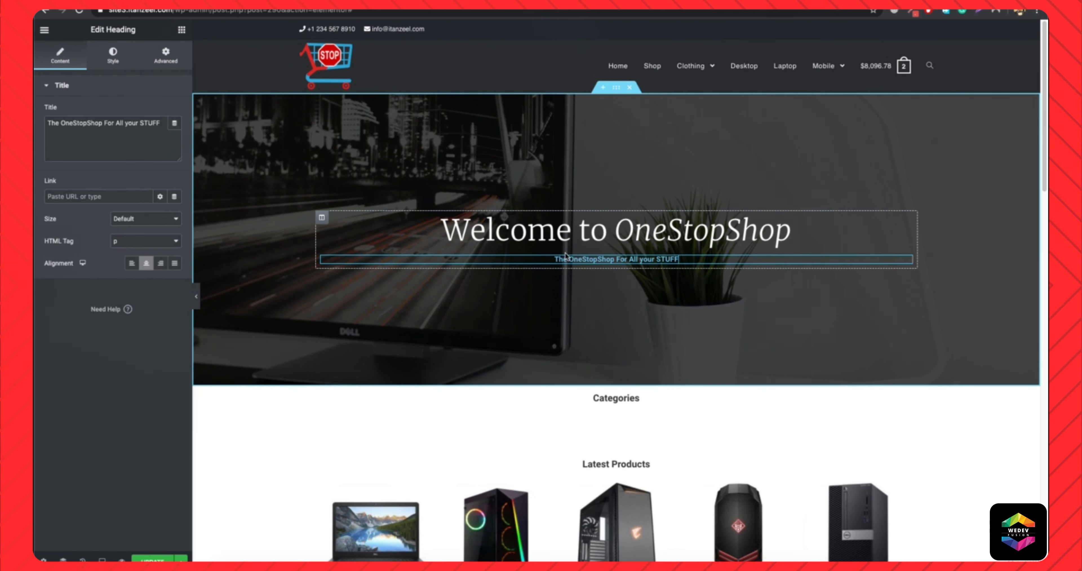
{"action": "left_click", "coordinate": [113, 54]}
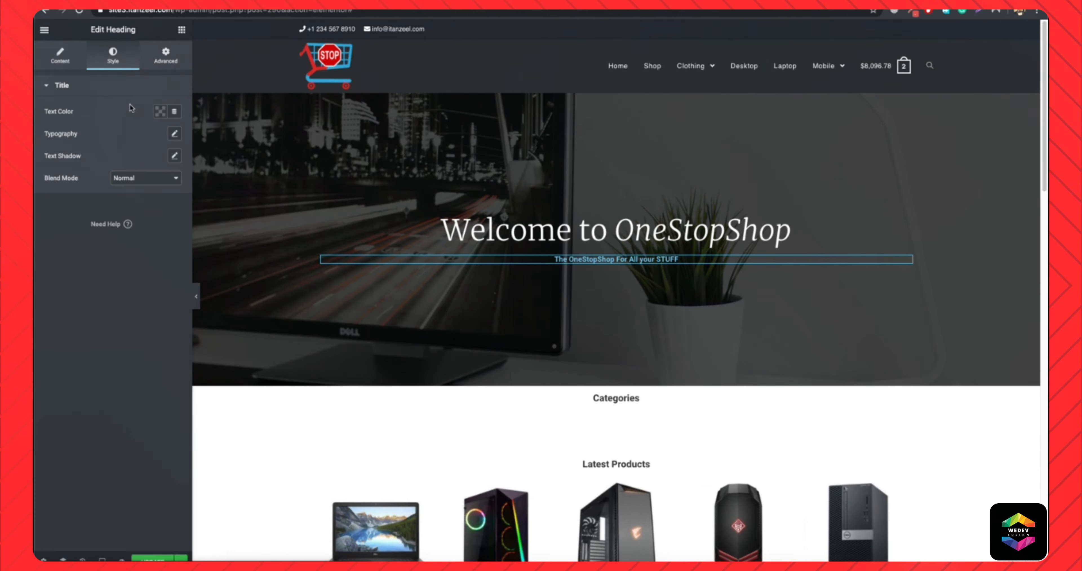
{"action": "left_click", "coordinate": [161, 112]}
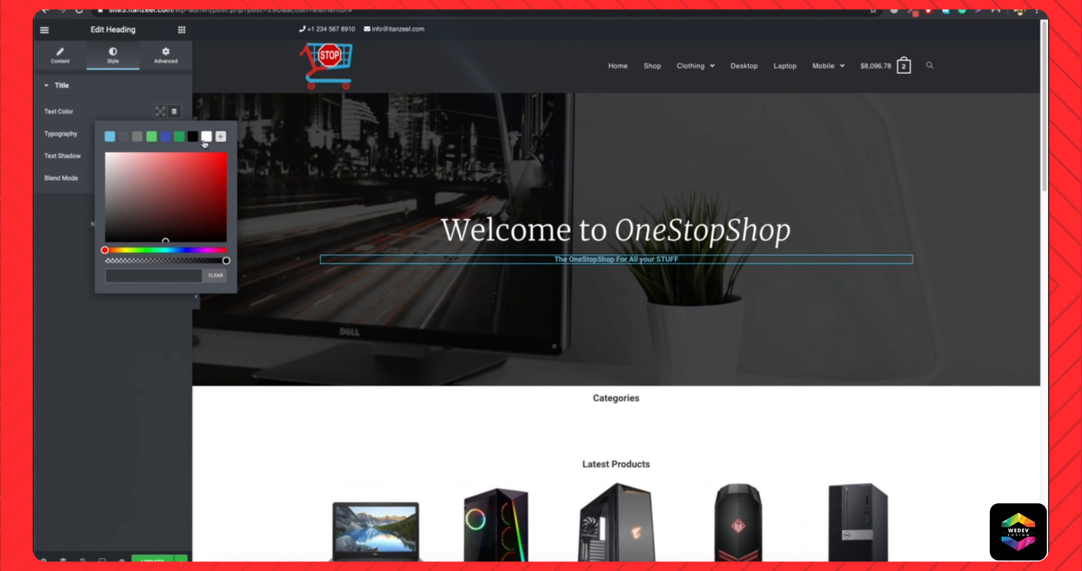
{"action": "left_click", "coordinate": [175, 133]}
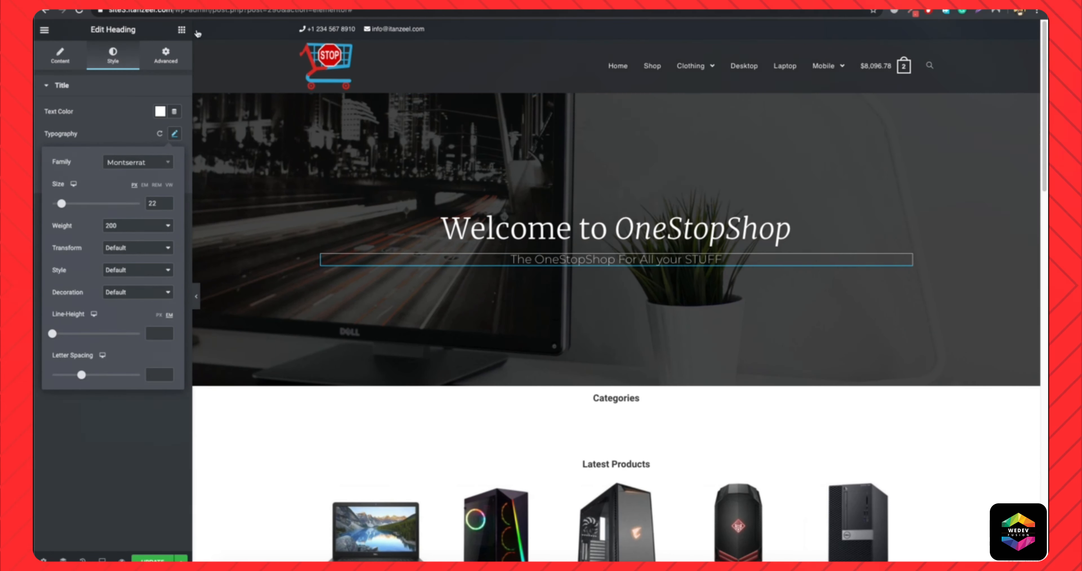
Insert a divider between the hero heading and the tagline with 31% width and colour #FFFFFF.
{"action": "left_click", "coordinate": [179, 30]}
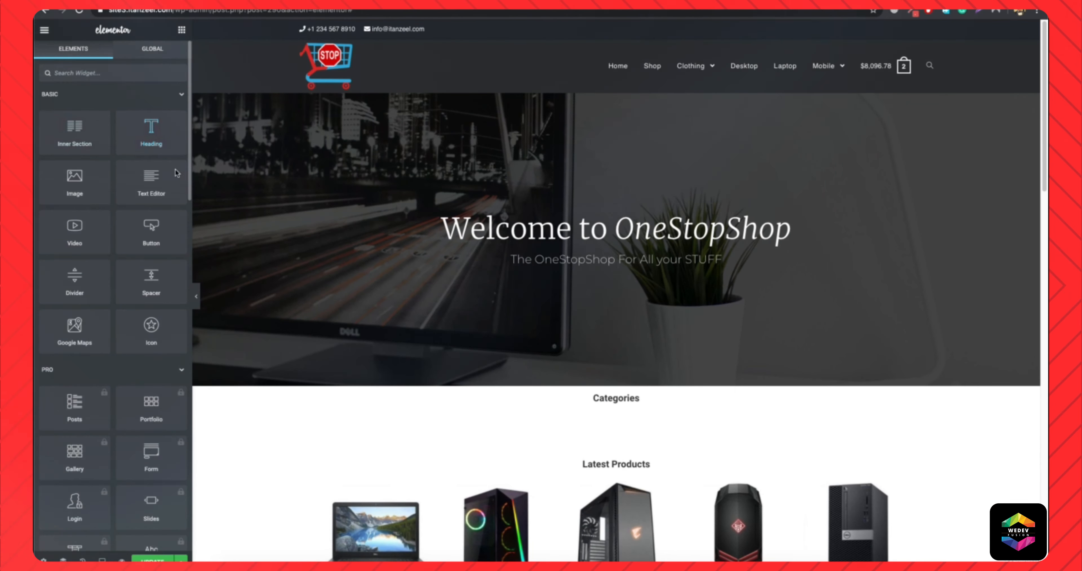
{"action": "left_click_drag", "start_coordinate": [143, 290], "coordinate": [235, 194]}
{"action": "left_click_drag", "start_coordinate": [262, 311], "coordinate": [260, 309]}
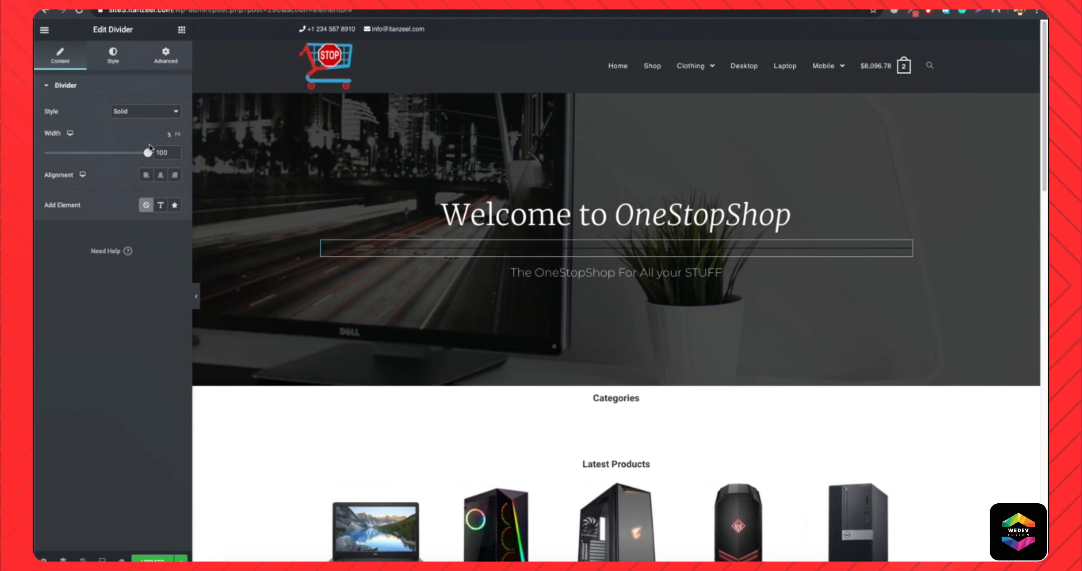
{"action": "left_click_drag", "start_coordinate": [145, 154], "coordinate": [74, 161]}
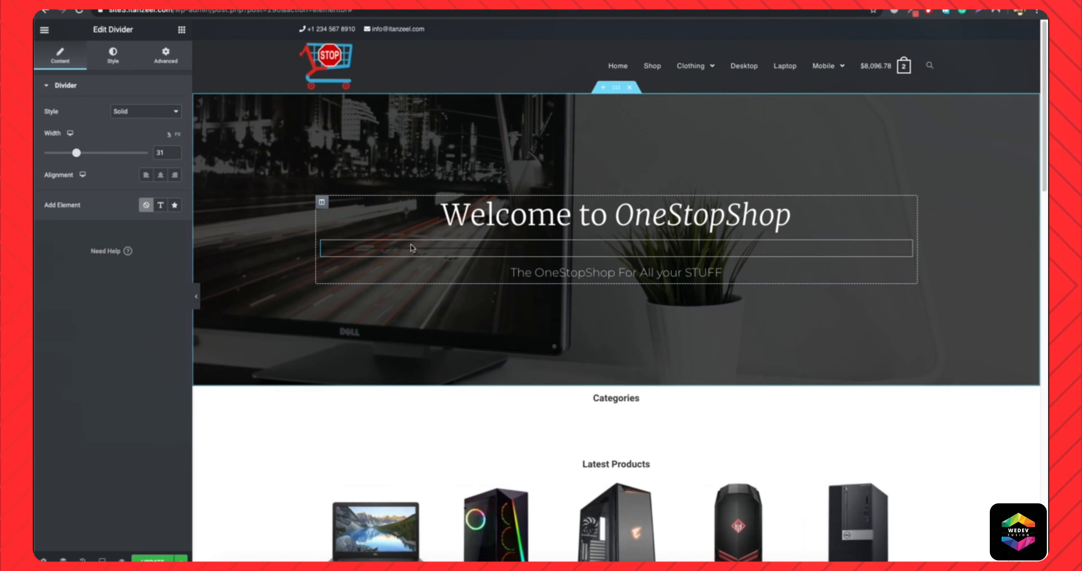
{"action": "left_click", "coordinate": [107, 58]}
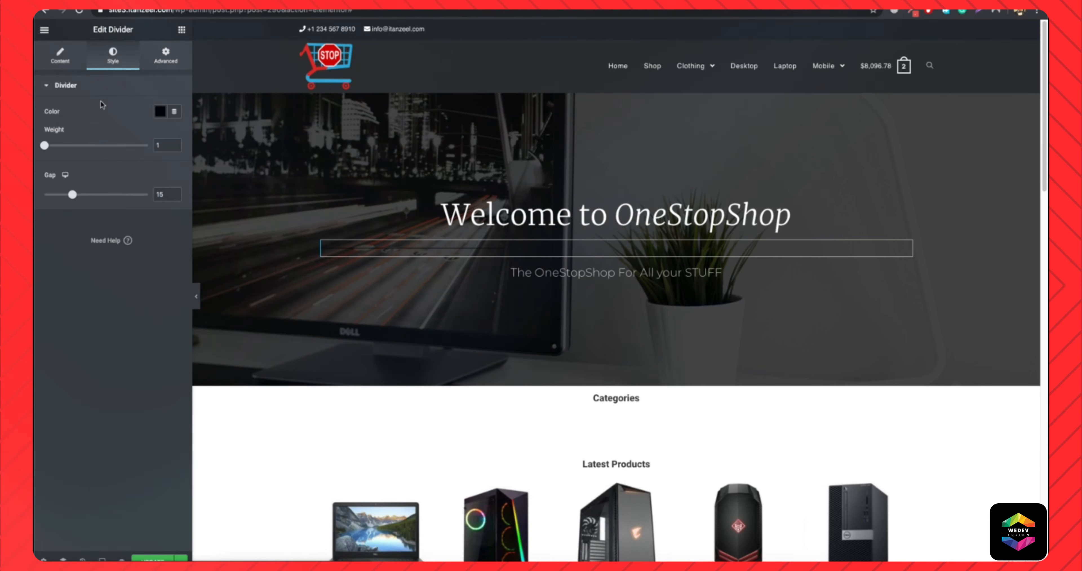
{"action": "left_click", "coordinate": [160, 111]}
{"action": "type", "text": "#FFFFFF"}
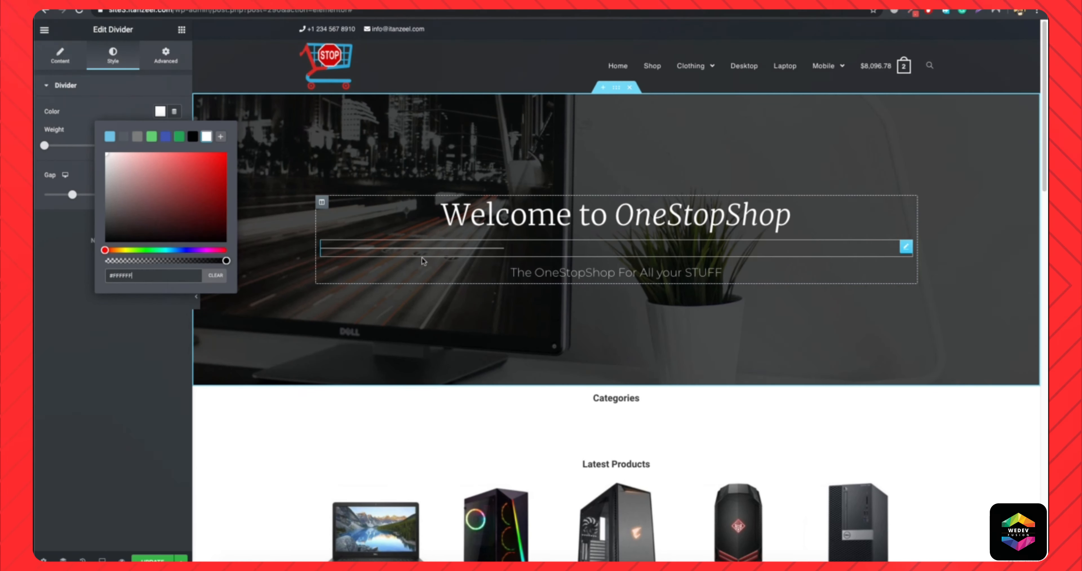
Set the divider to 5% width with centre alignment and its gap to 9.
{"action": "left_click", "coordinate": [60, 57]}
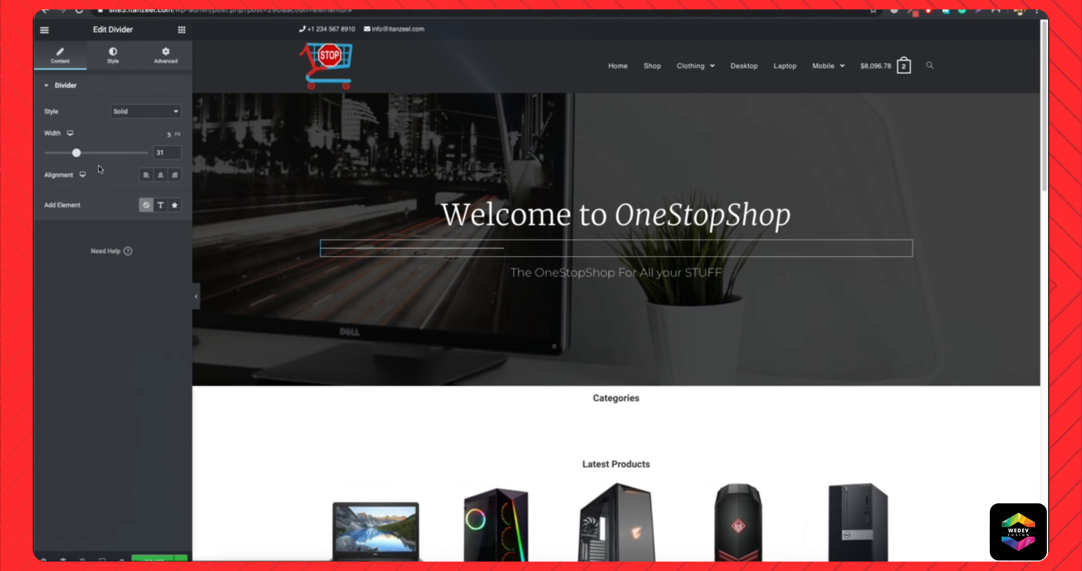
{"action": "left_click", "coordinate": [50, 154]}
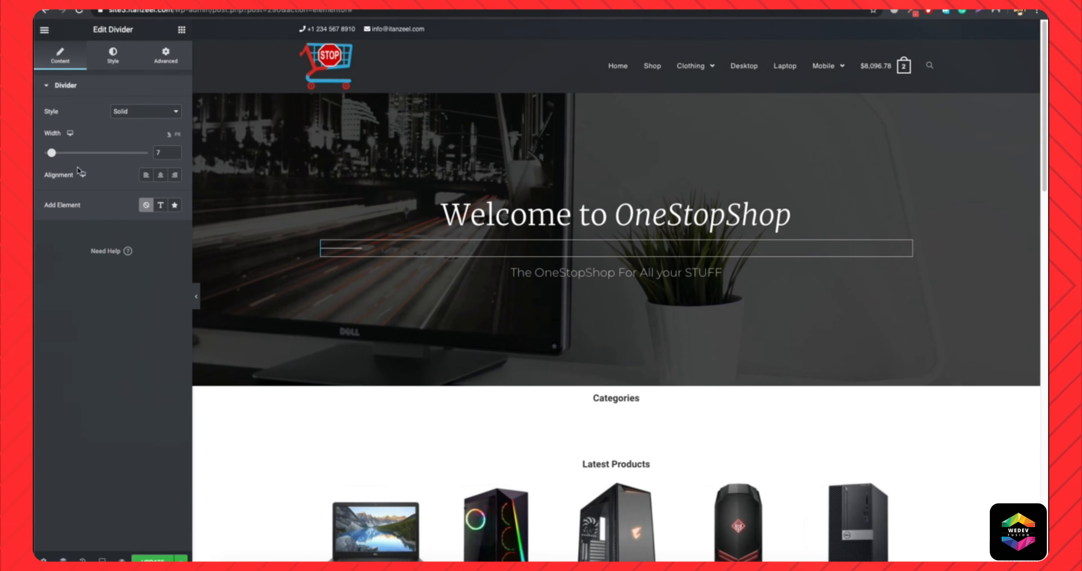
{"action": "left_click", "coordinate": [160, 175]}
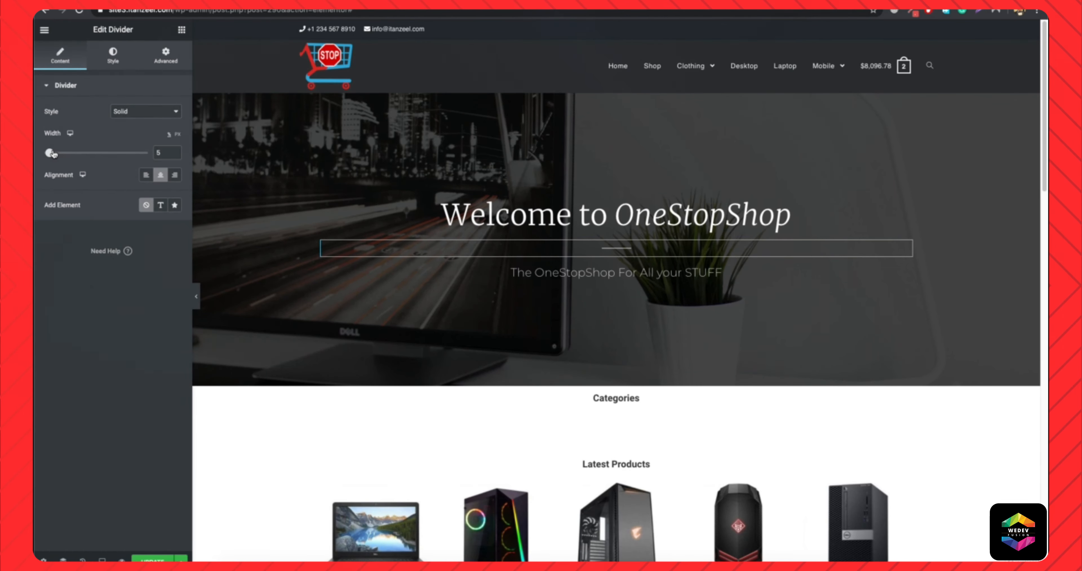
{"action": "left_click", "coordinate": [113, 57]}
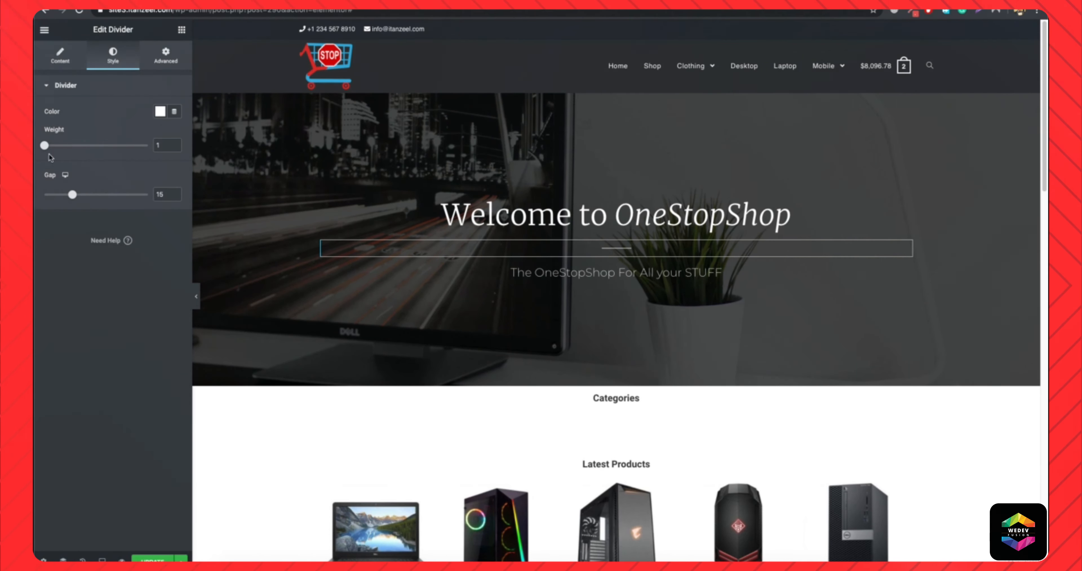
{"action": "left_click_drag", "start_coordinate": [72, 195], "coordinate": [61, 198]}
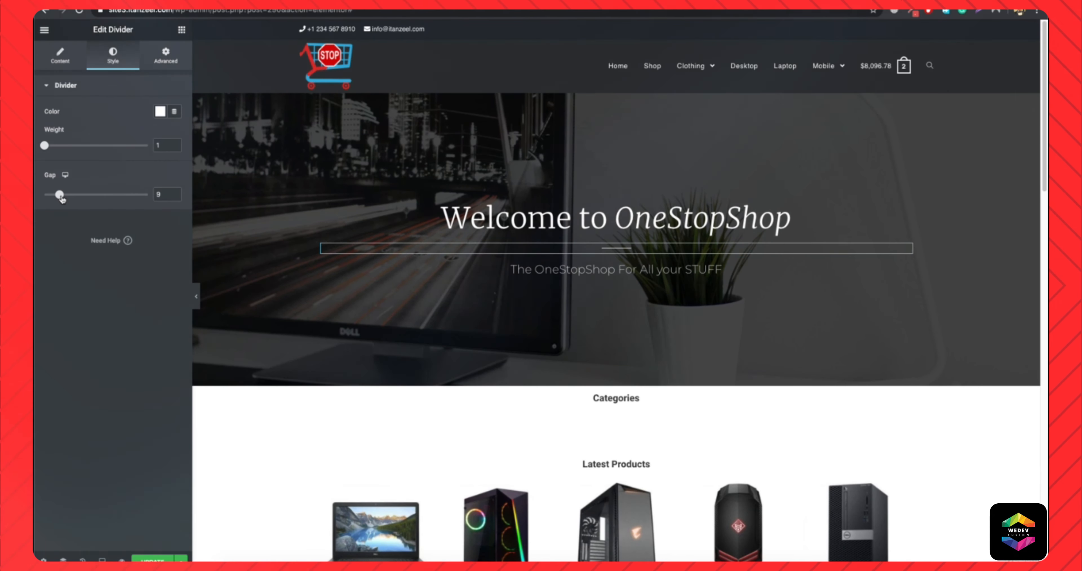
Add a button below the hero tagline, keeping the divider between the heading and the tagline.
{"action": "left_click", "coordinate": [197, 296]}
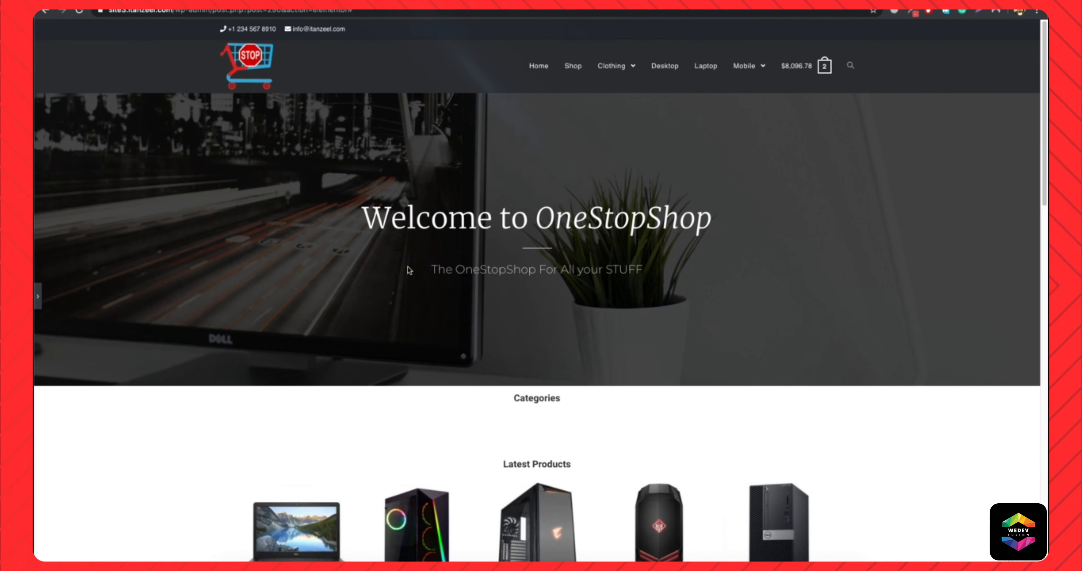
{"action": "left_click", "coordinate": [37, 291]}
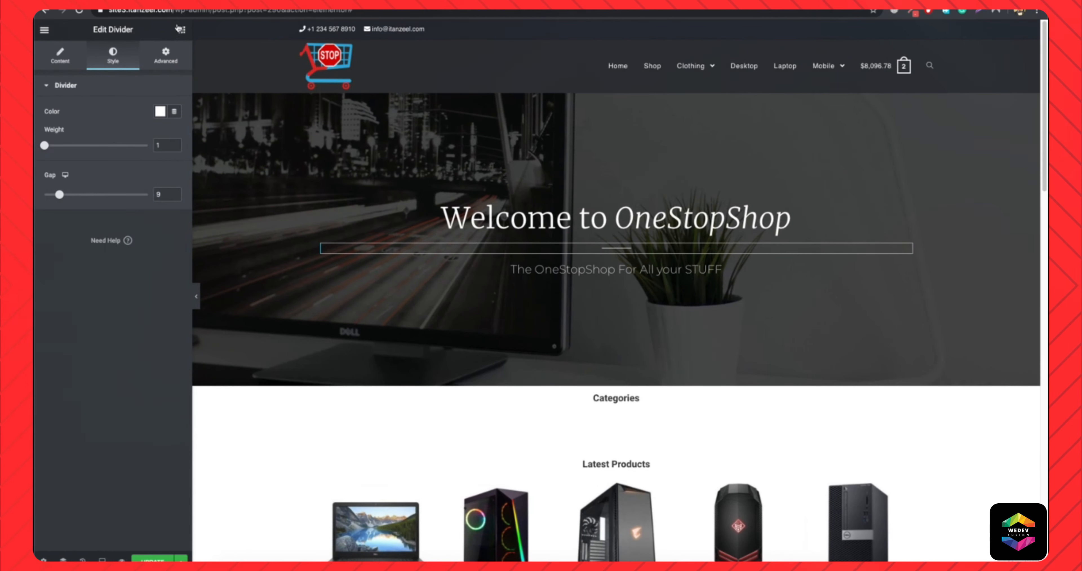
{"action": "left_click", "coordinate": [182, 29]}
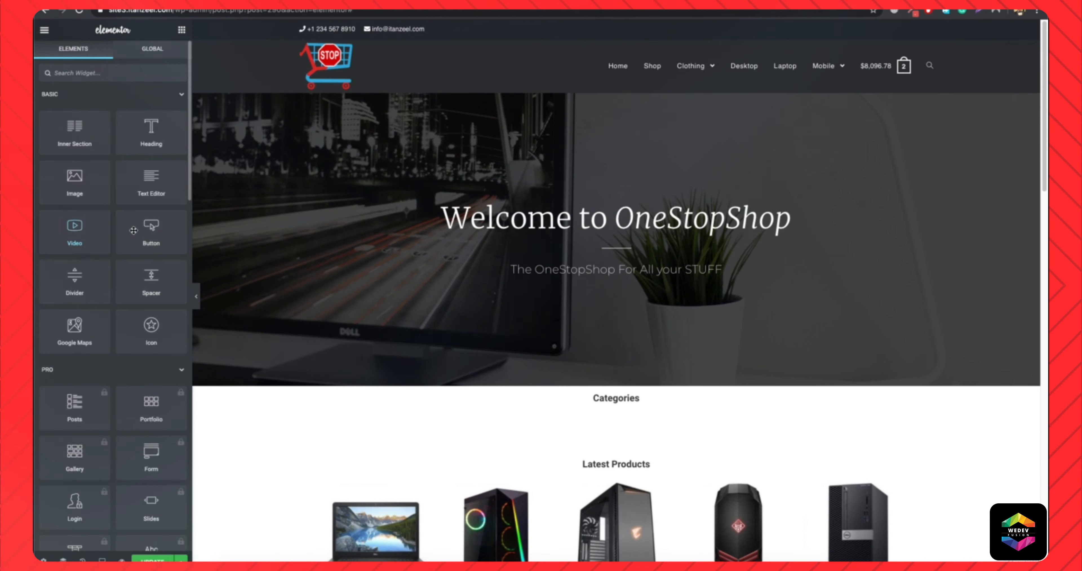
{"action": "left_click_drag", "start_coordinate": [148, 234], "coordinate": [613, 275]}
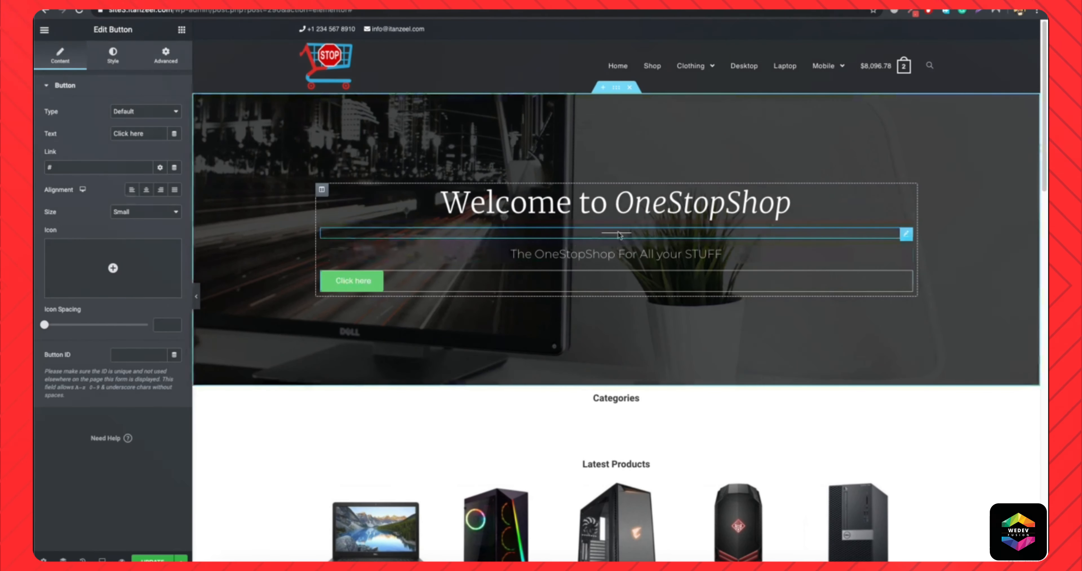
{"action": "left_click_drag", "start_coordinate": [866, 235], "coordinate": [689, 252]}
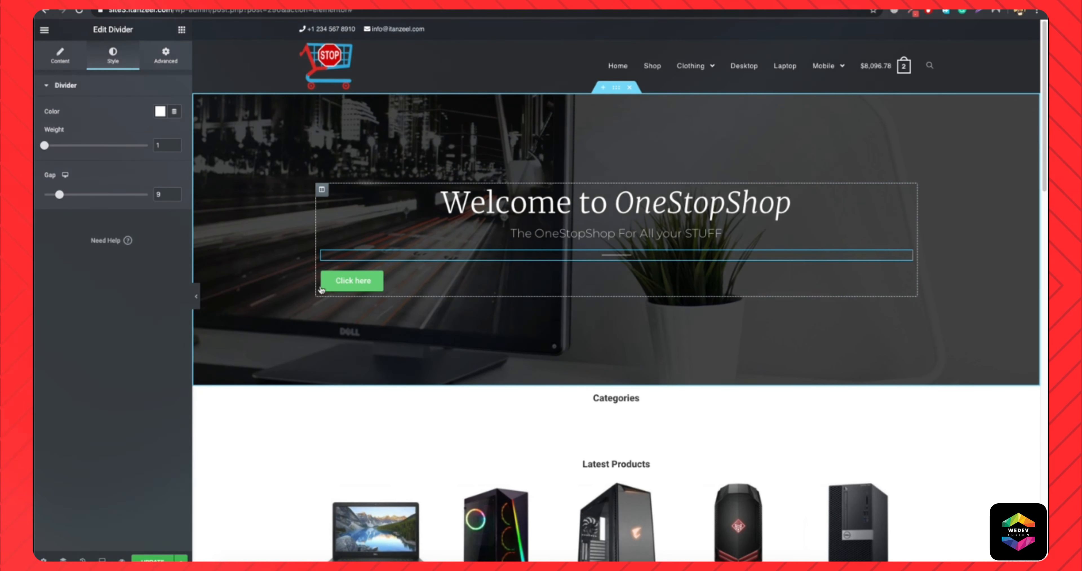
{"action": "left_click_drag", "start_coordinate": [913, 258], "coordinate": [859, 226]}
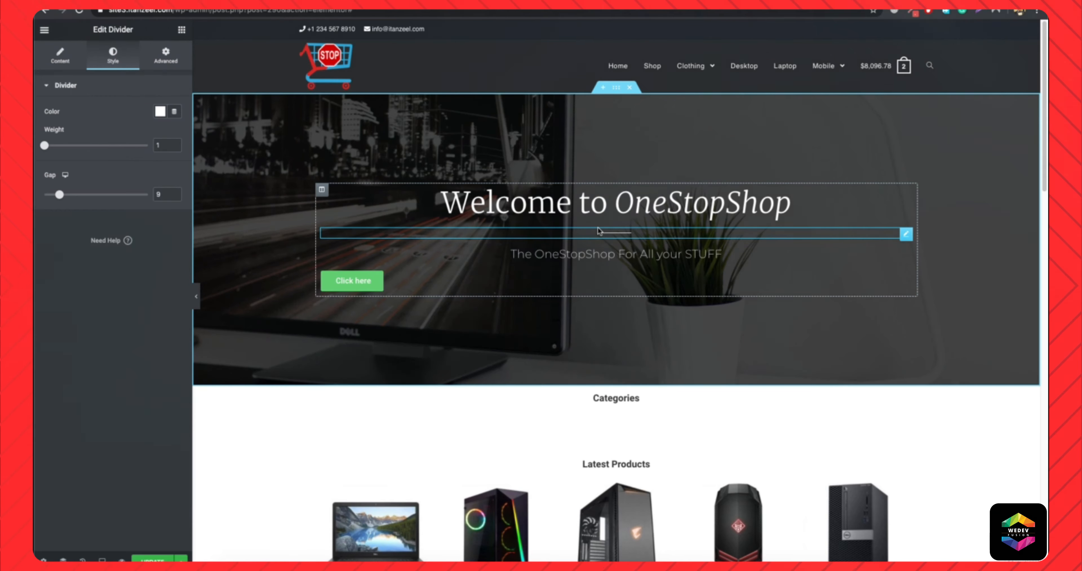
Label the hero button "Shop Now", link it to the Shop page and centre it.
{"action": "left_click", "coordinate": [370, 281]}
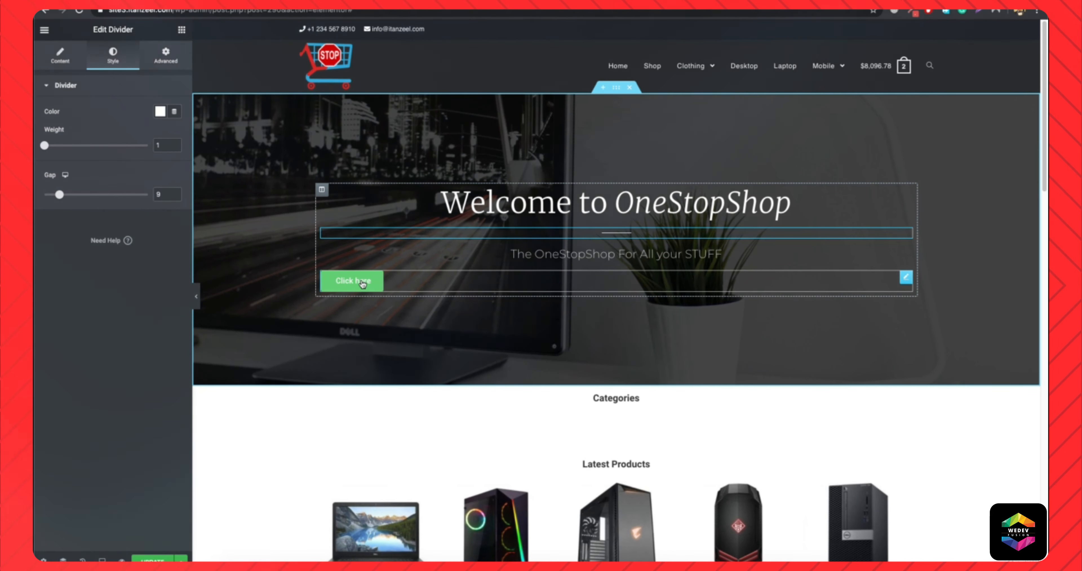
{"action": "triple_click", "coordinate": [148, 133]}
{"action": "type", "text": "Shop Now"}
{"action": "left_click", "coordinate": [48, 167]}
{"action": "key", "text": "BackSpace"}
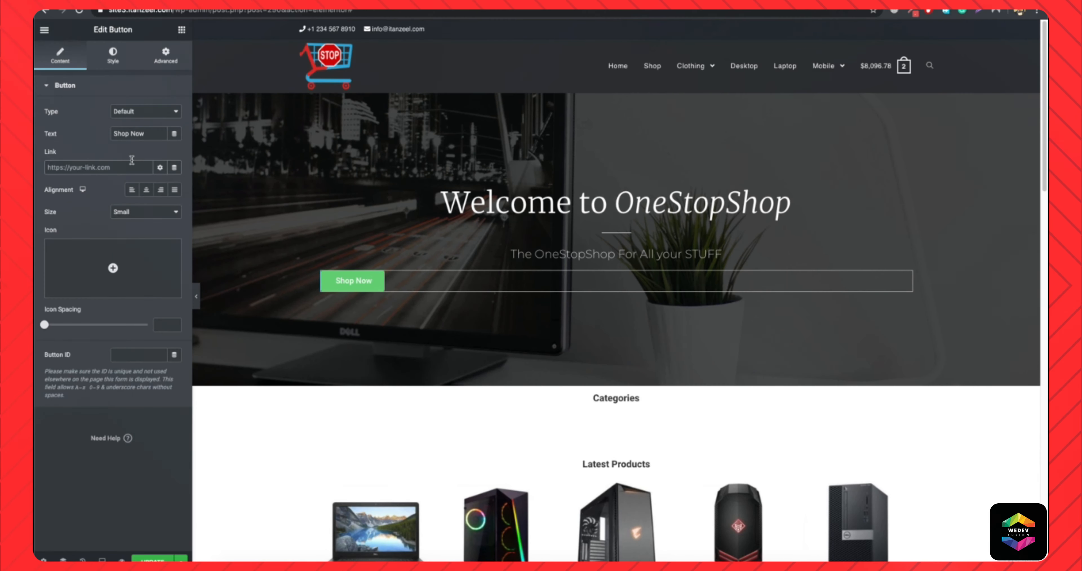
{"action": "type", "text": "shop"}
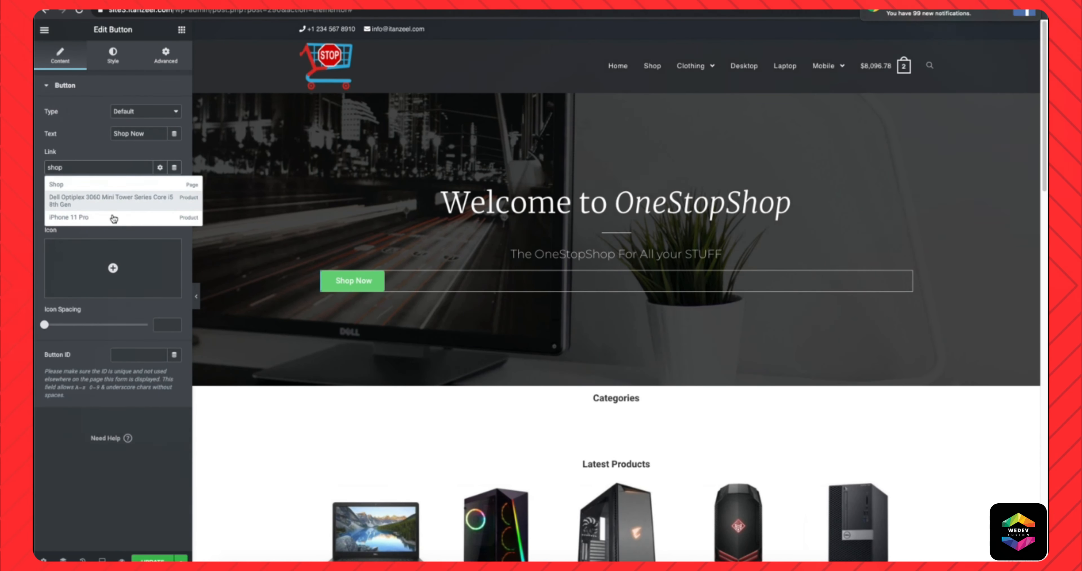
{"action": "left_click", "coordinate": [112, 187]}
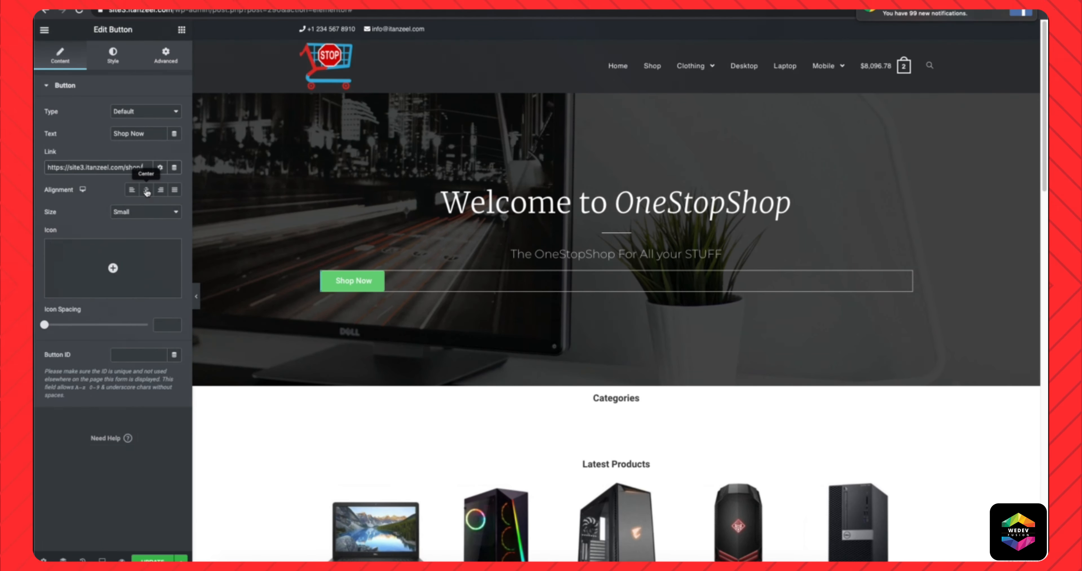
{"action": "left_click", "coordinate": [147, 192]}
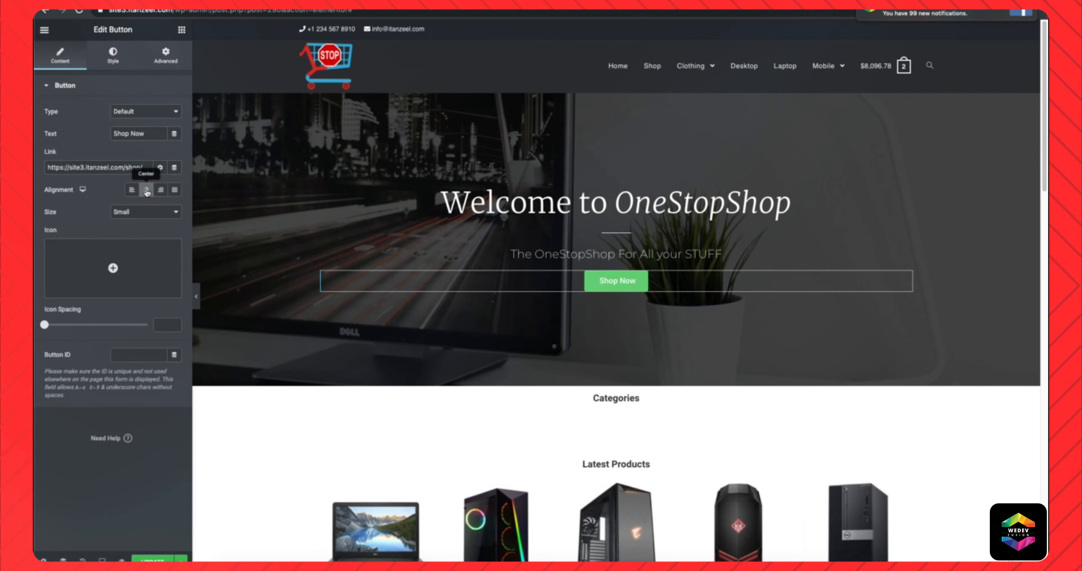
Set the Shop Now button's top padding to 30 px, leaving the other sides at 0.
{"action": "left_click", "coordinate": [165, 57]}
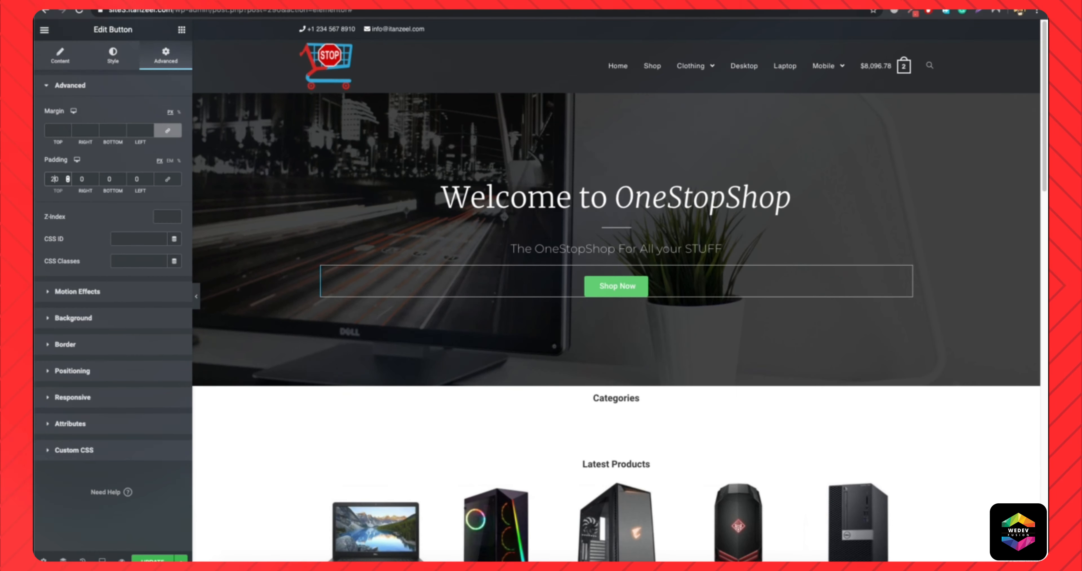
{"action": "type", "text": "3"}
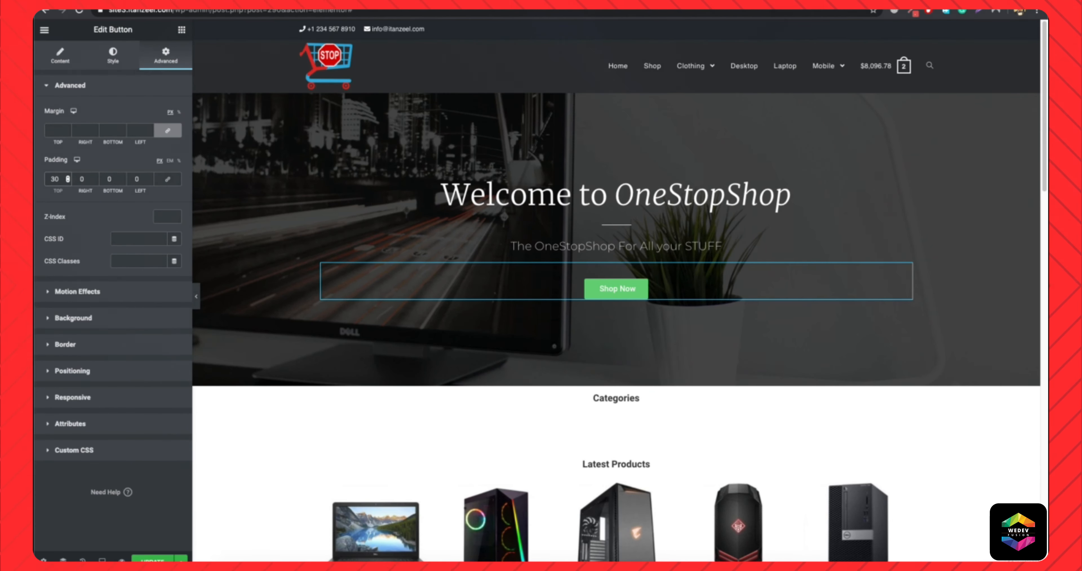
{"action": "left_click", "coordinate": [197, 296]}
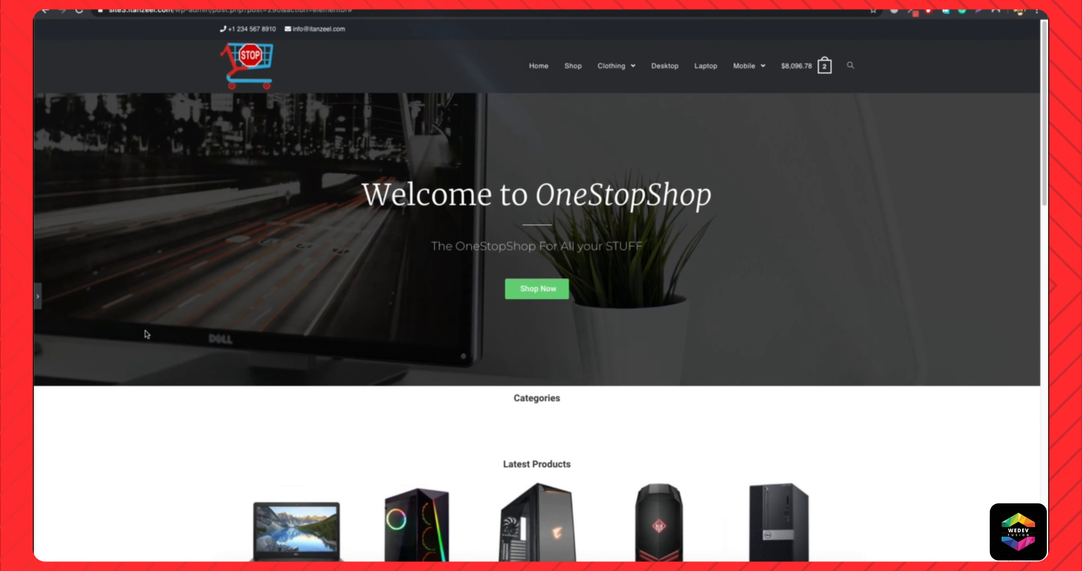
{"action": "left_click", "coordinate": [37, 296]}
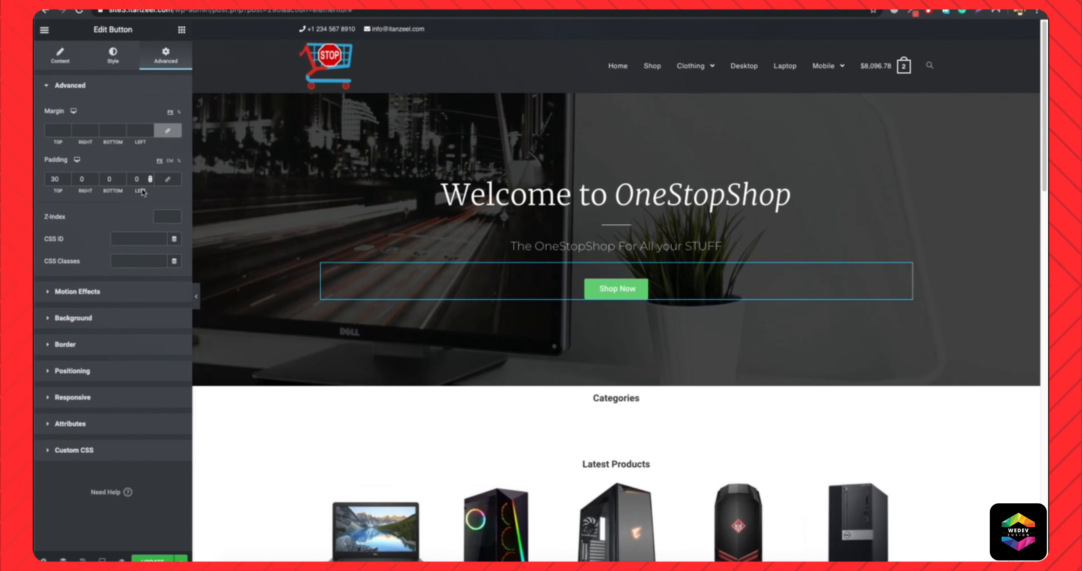
Style the Shop Now button with a red background, border radius 0 and the Skew hover animation.
{"action": "left_click", "coordinate": [118, 62]}
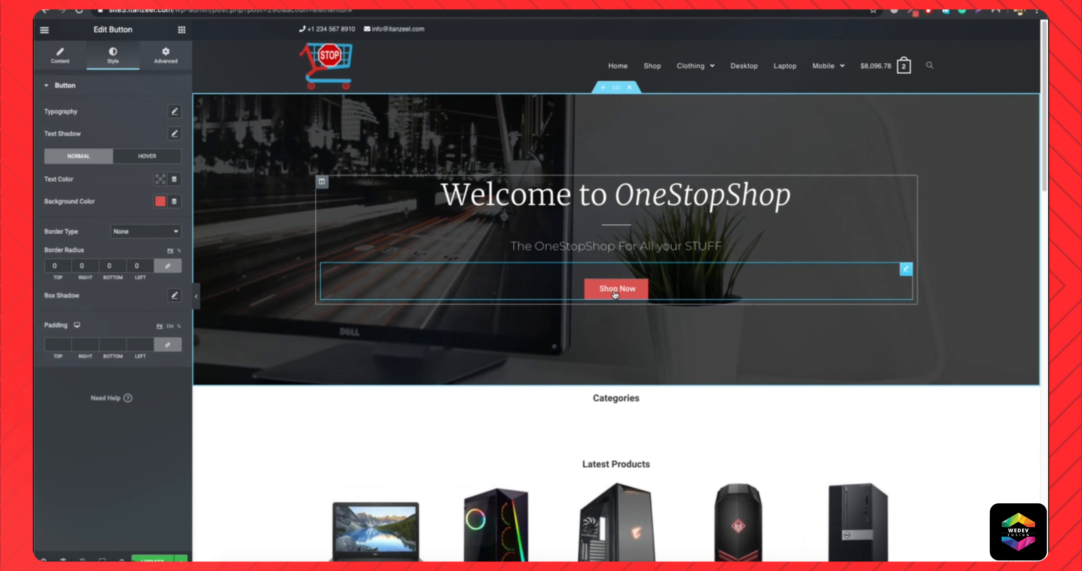
{"action": "left_click", "coordinate": [147, 156]}
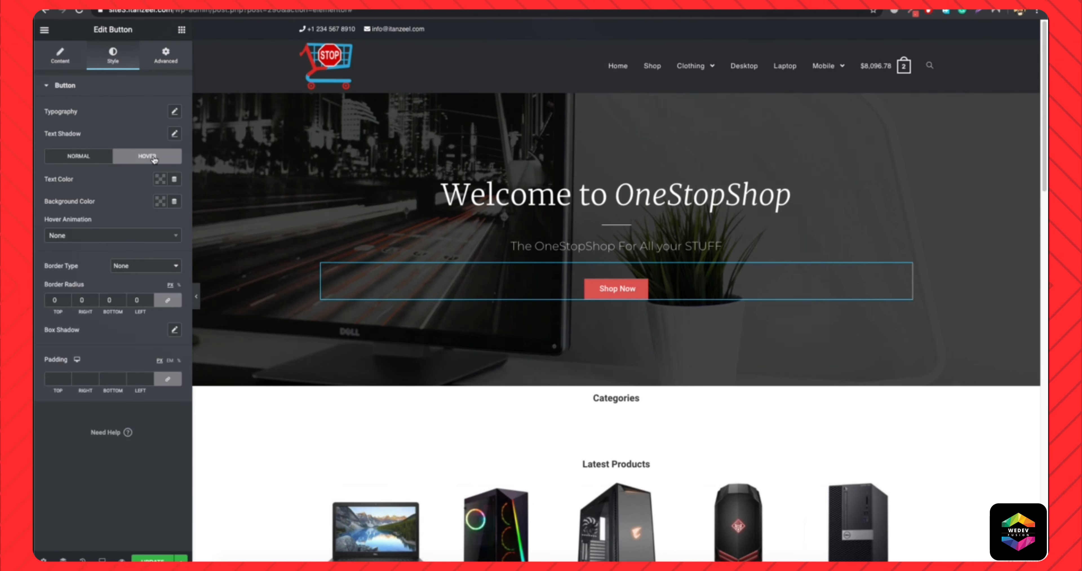
{"action": "left_click", "coordinate": [106, 237]}
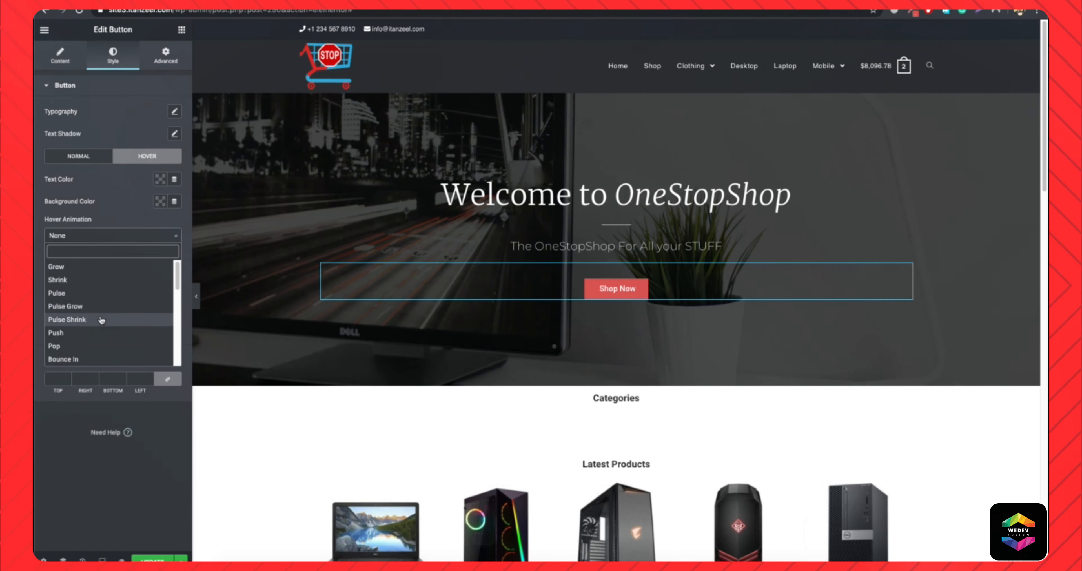
{"action": "scroll", "coordinate": [91, 323], "scroll_direction": "down", "scroll_amount": 5}
{"action": "scroll", "coordinate": [91, 329], "scroll_direction": "down", "scroll_amount": 2}
{"action": "scroll", "coordinate": [92, 329], "scroll_direction": "up", "scroll_amount": 3}
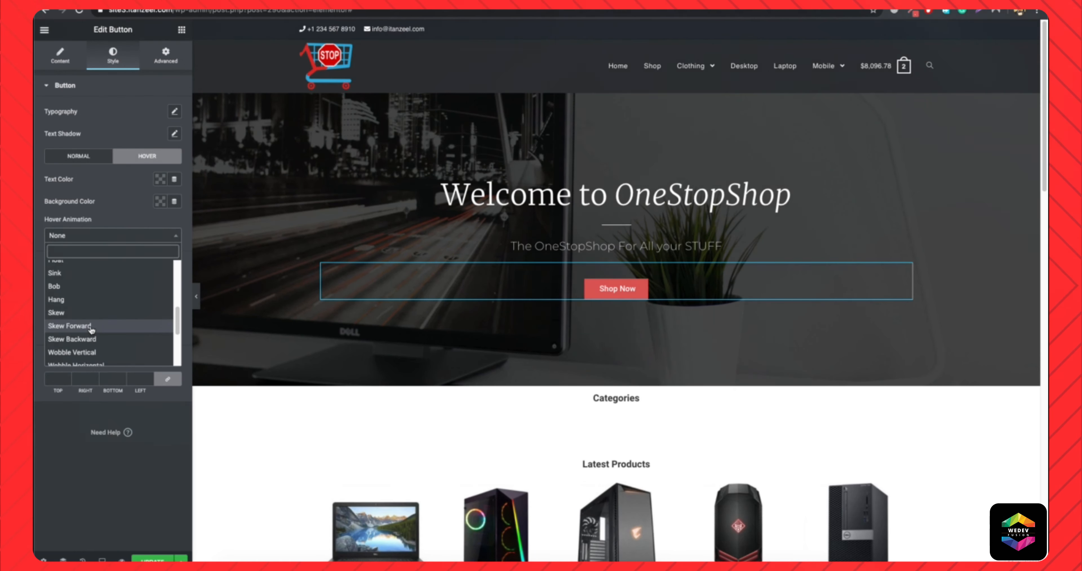
{"action": "left_click", "coordinate": [79, 314]}
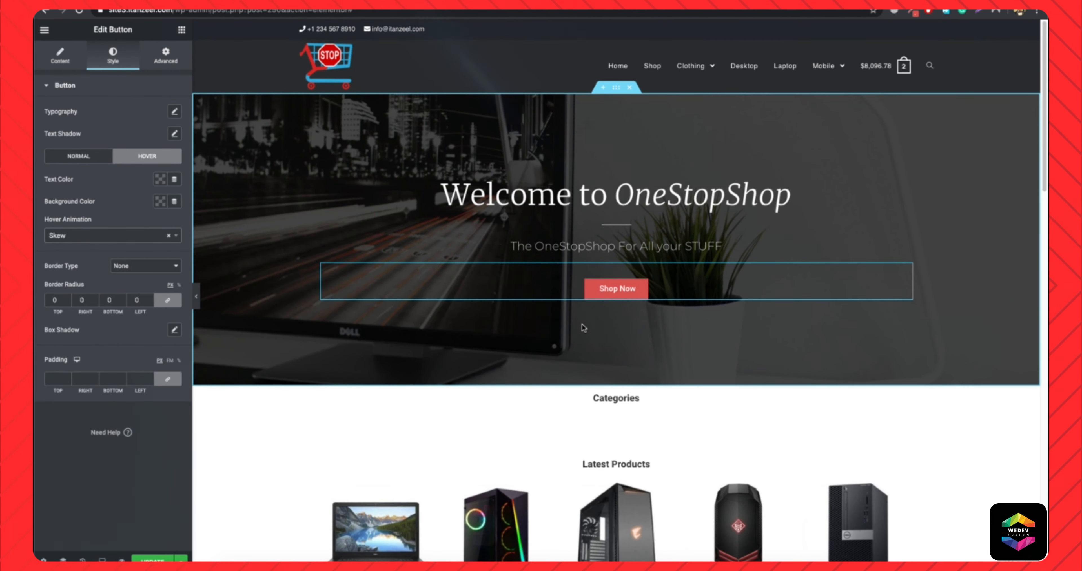
{"action": "left_click", "coordinate": [197, 299]}
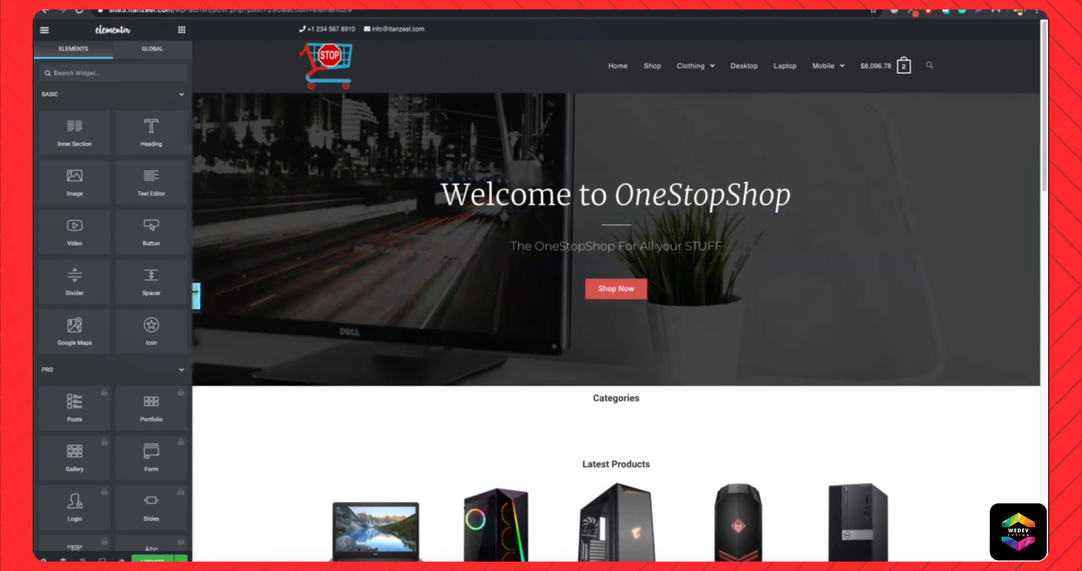
{"action": "left_click", "coordinate": [197, 296]}
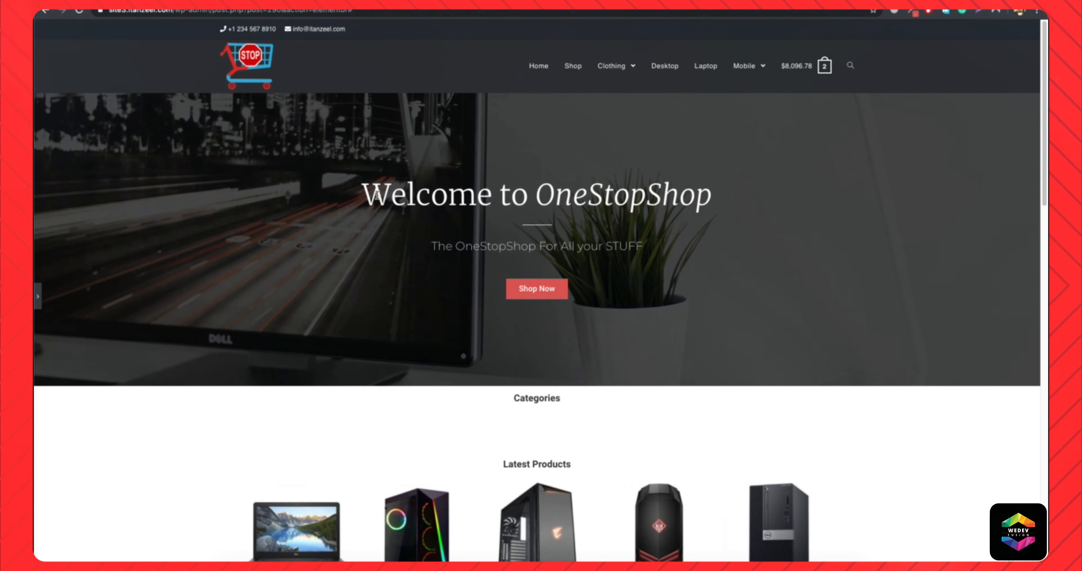
{"action": "left_click", "coordinate": [37, 298]}
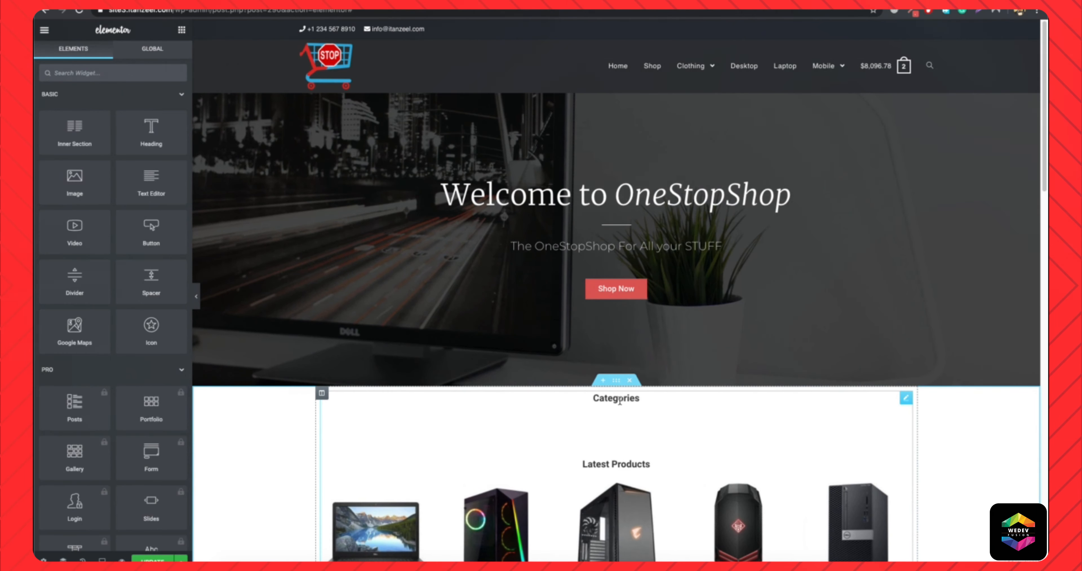
Open the text block holding the product shortcodes and look over the Categories, Latest Products and Featured Products sections in the editor.
{"action": "left_click", "coordinate": [619, 402]}
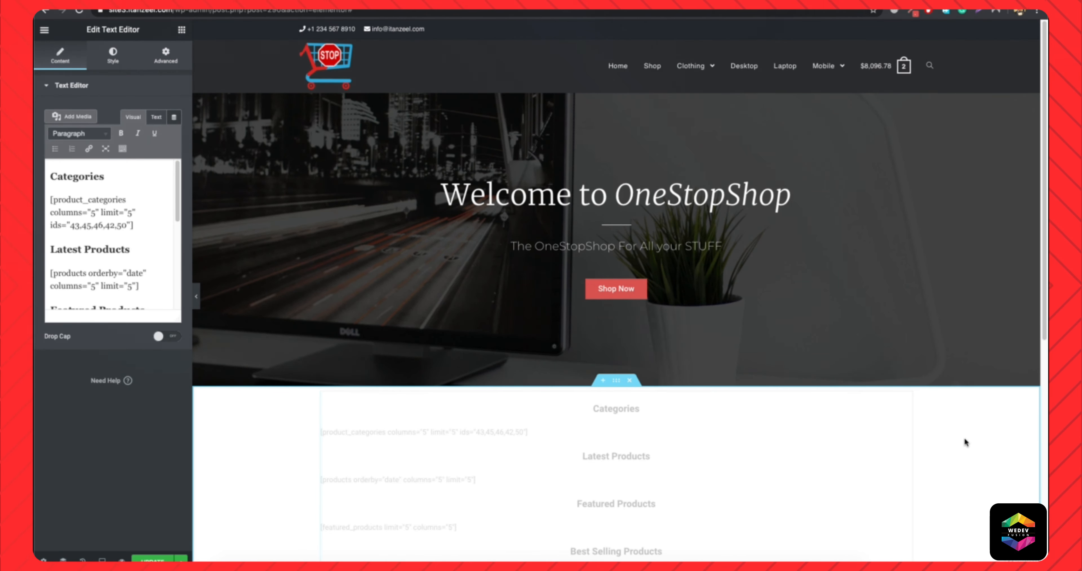
{"action": "scroll", "coordinate": [559, 452], "scroll_direction": "down", "scroll_amount": 4}
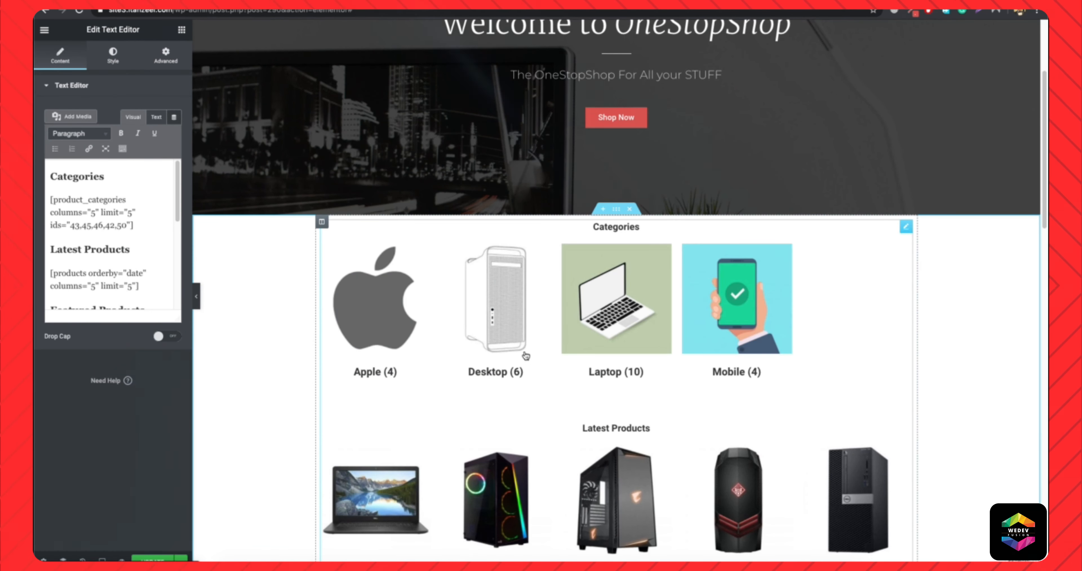
{"action": "scroll", "coordinate": [526, 356], "scroll_direction": "down", "scroll_amount": 5}
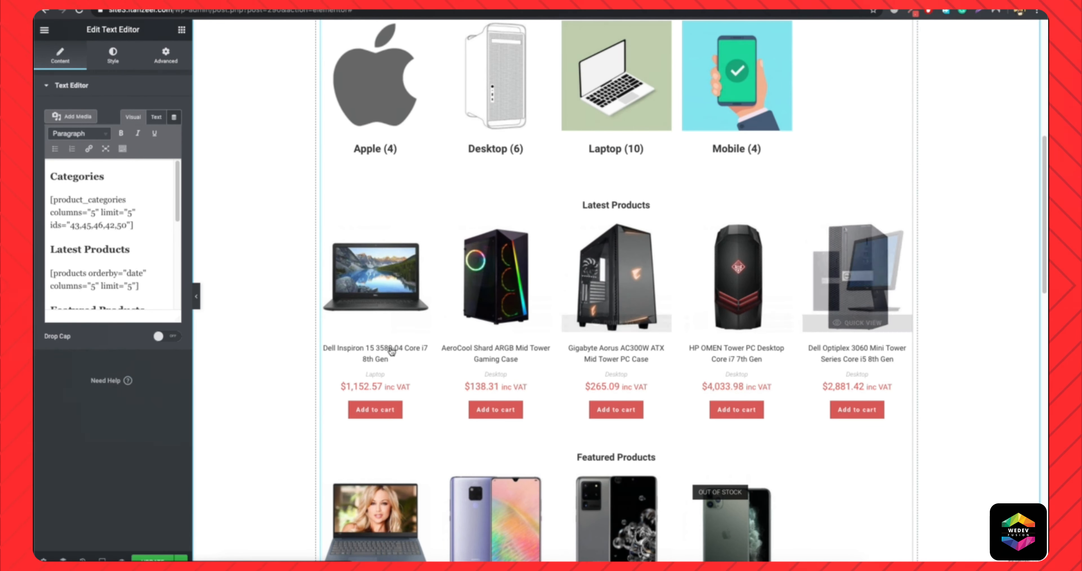
{"action": "scroll", "coordinate": [597, 302], "scroll_direction": "down", "scroll_amount": 2}
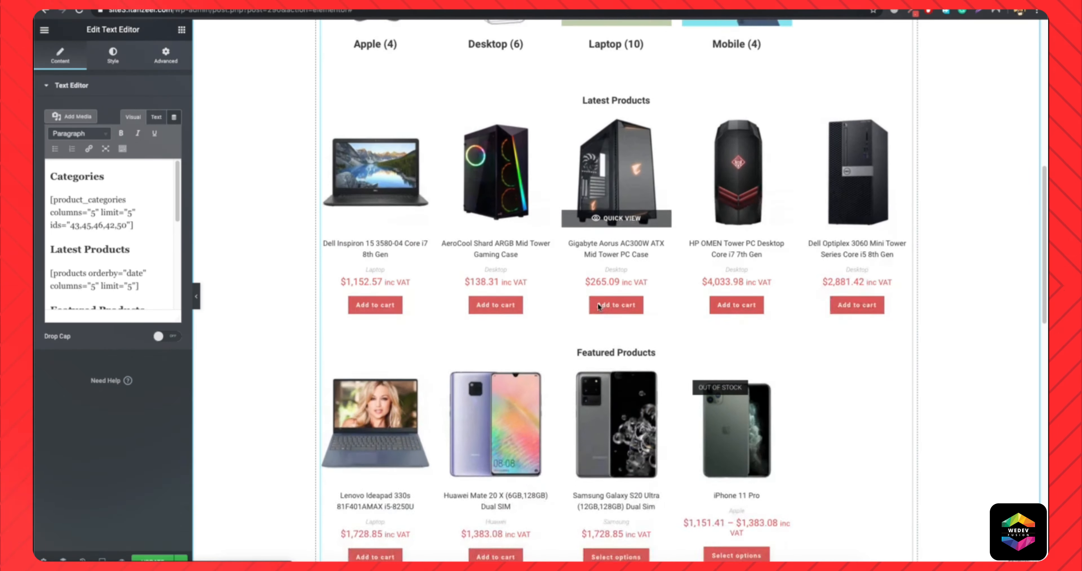
{"action": "scroll", "coordinate": [598, 302], "scroll_direction": "up", "scroll_amount": 10}
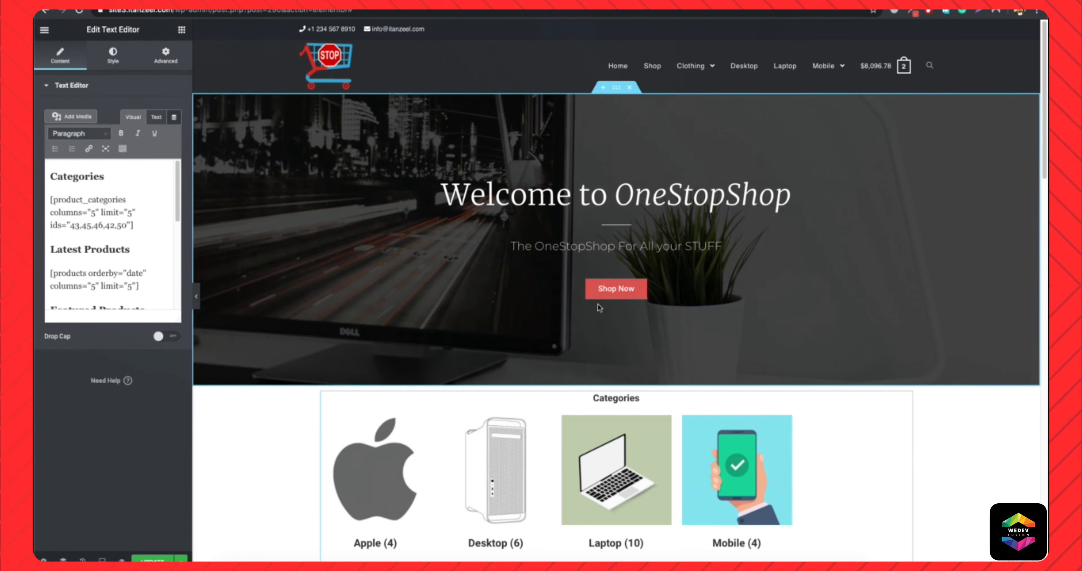
{"action": "scroll", "coordinate": [600, 307], "scroll_direction": "down", "scroll_amount": 6}
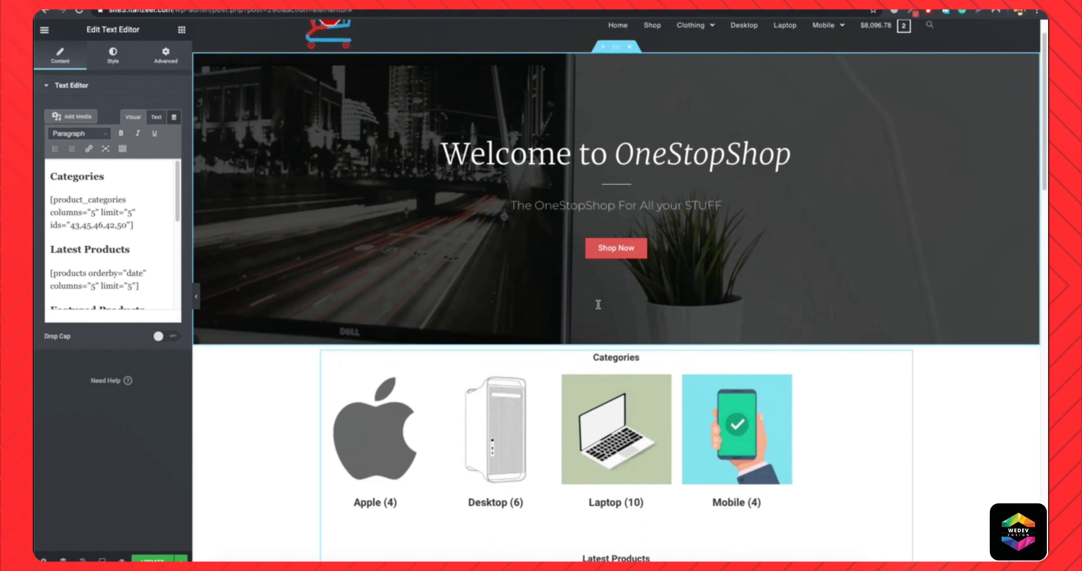
{"action": "scroll", "coordinate": [690, 343], "scroll_direction": "up", "scroll_amount": 2}
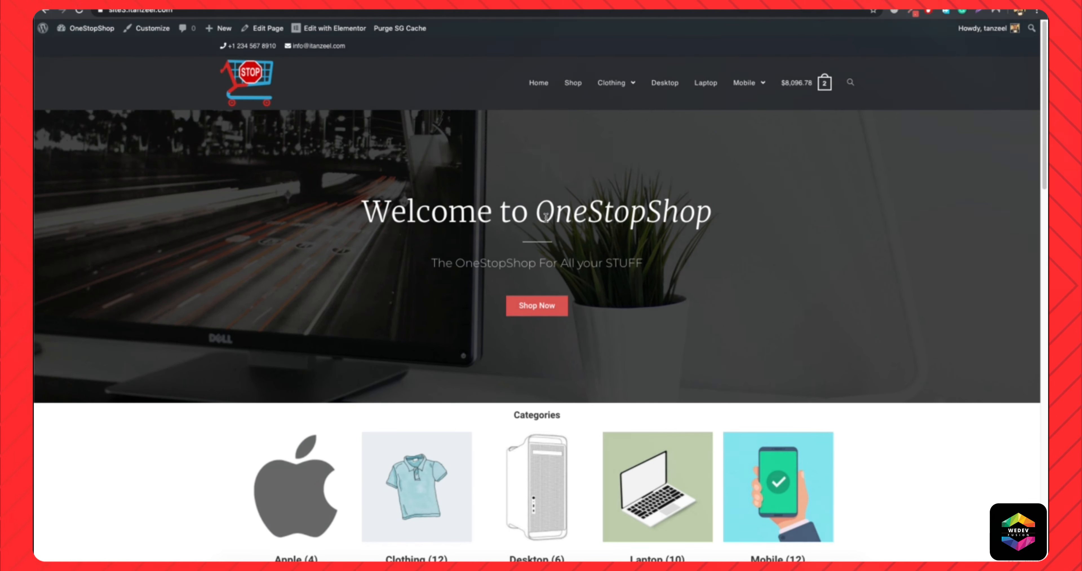
Review the live Home page from the hero section through the product categories down to the On Sale products.
{"action": "scroll", "coordinate": [546, 216], "scroll_direction": "down", "scroll_amount": 5}
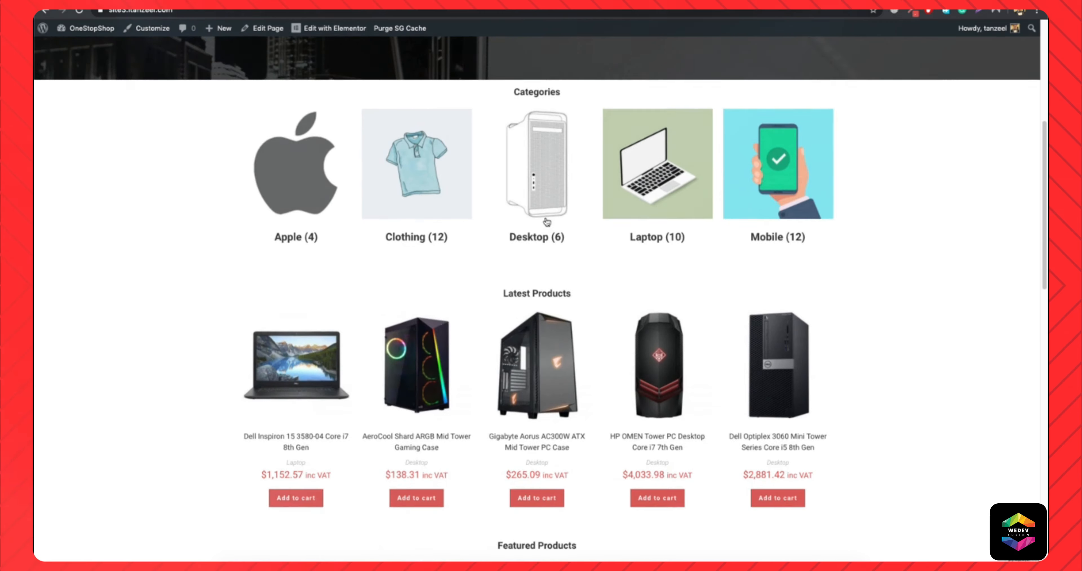
{"action": "scroll", "coordinate": [546, 221], "scroll_direction": "up", "scroll_amount": 5}
{"action": "scroll", "coordinate": [397, 293], "scroll_direction": "down", "scroll_amount": 5}
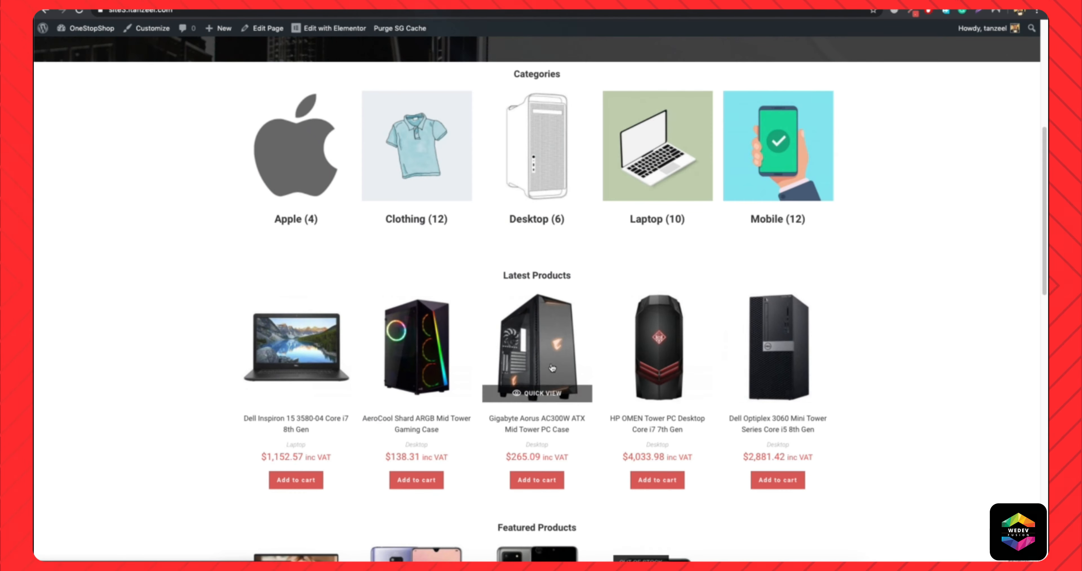
{"action": "scroll", "coordinate": [551, 365], "scroll_direction": "down", "scroll_amount": 8}
{"action": "scroll", "coordinate": [411, 321], "scroll_direction": "down", "scroll_amount": 8}
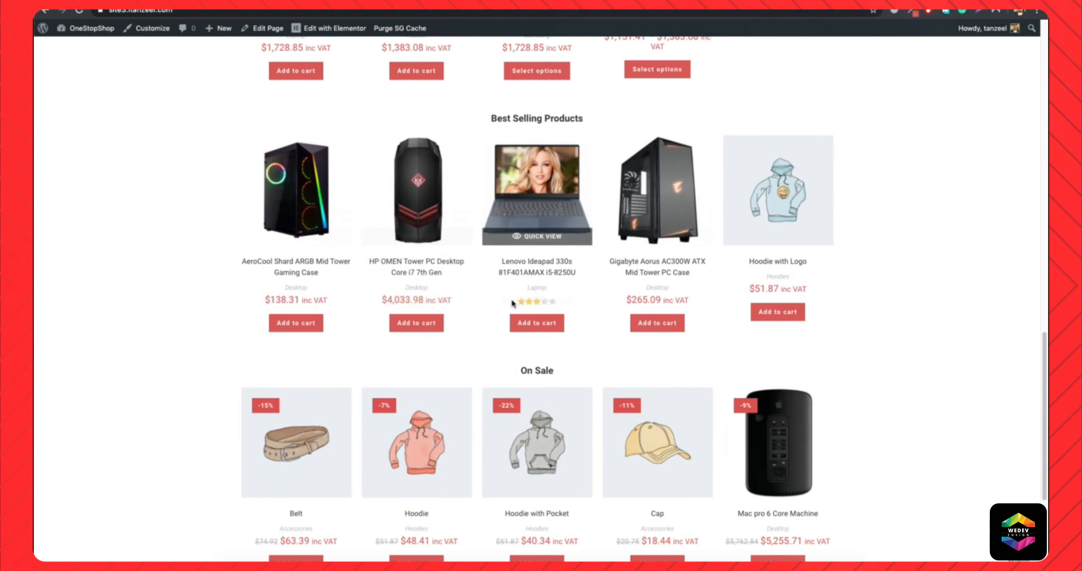
{"action": "scroll", "coordinate": [513, 300], "scroll_direction": "up", "scroll_amount": 6}
{"action": "scroll", "coordinate": [513, 303], "scroll_direction": "up", "scroll_amount": 15}
{"action": "scroll", "coordinate": [513, 303], "scroll_direction": "down", "scroll_amount": 7}
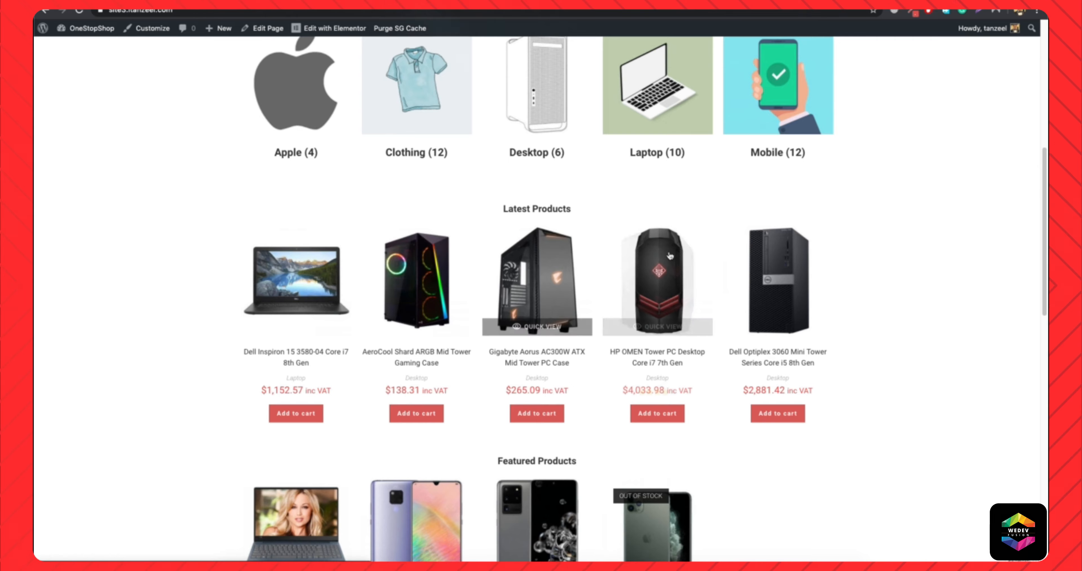
{"action": "scroll", "coordinate": [314, 234], "scroll_direction": "up", "scroll_amount": 9}
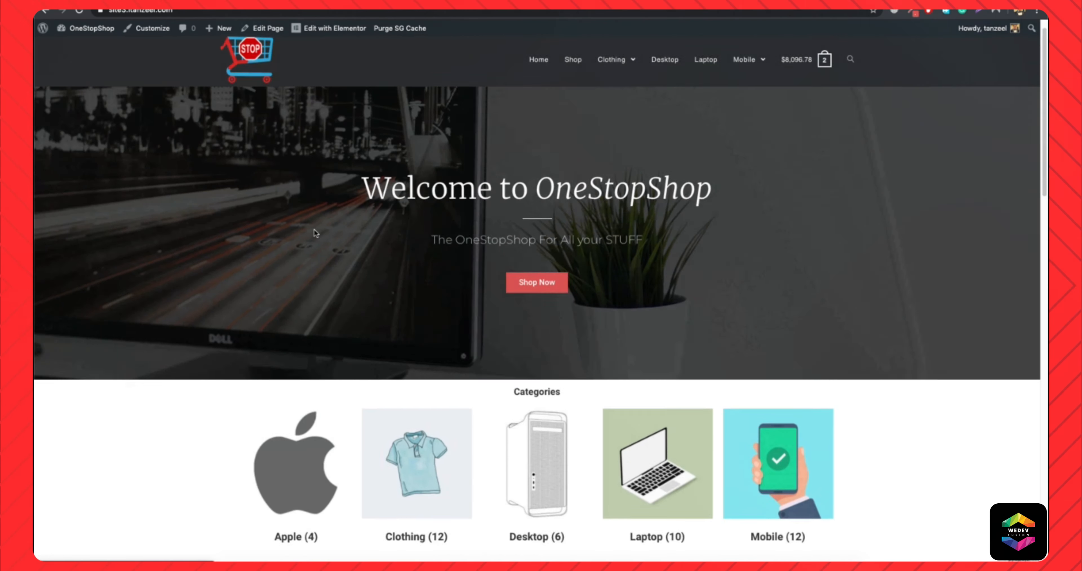
Go to the site's admin dashboard and open the page for adding new plugins.
{"action": "mouse_move", "coordinate": [82, 29]}
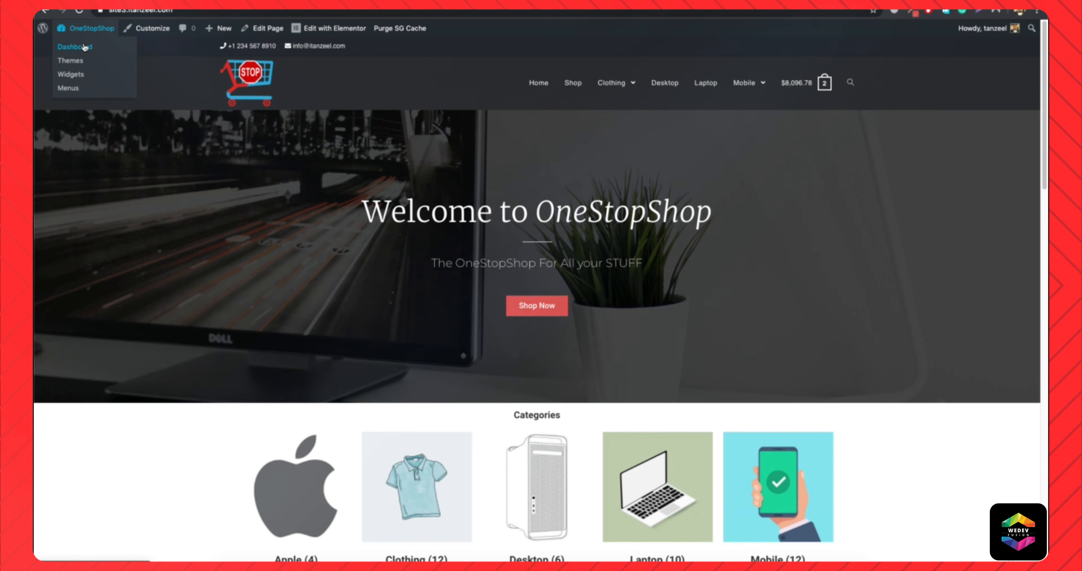
{"action": "left_click", "coordinate": [83, 49]}
{"action": "mouse_move", "coordinate": [65, 315]}
{"action": "left_click", "coordinate": [139, 333]}
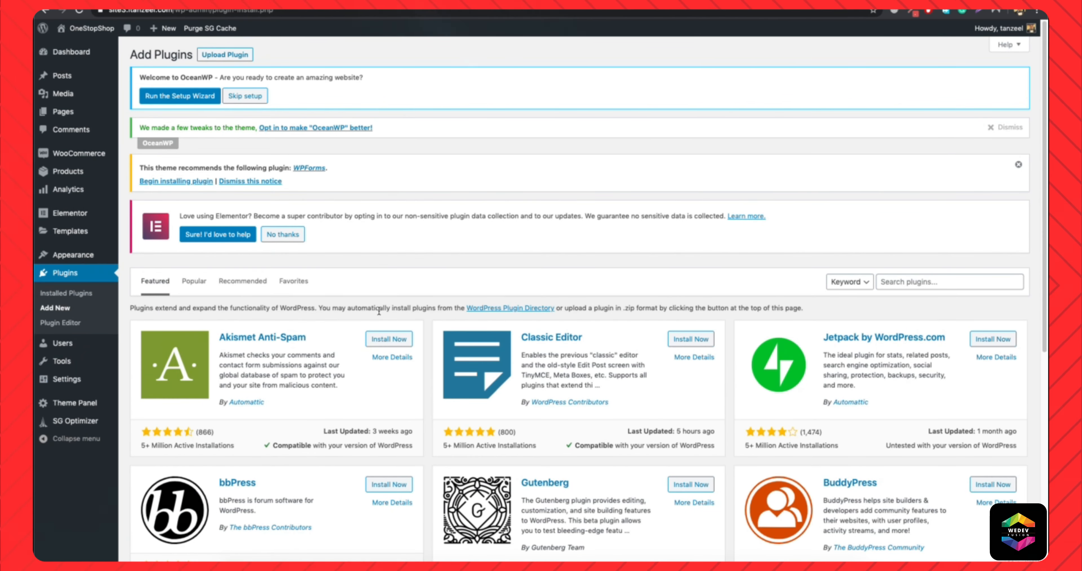
Search the plugin directory for "product carousel".
{"action": "scroll", "coordinate": [458, 322], "scroll_direction": "down", "scroll_amount": 5}
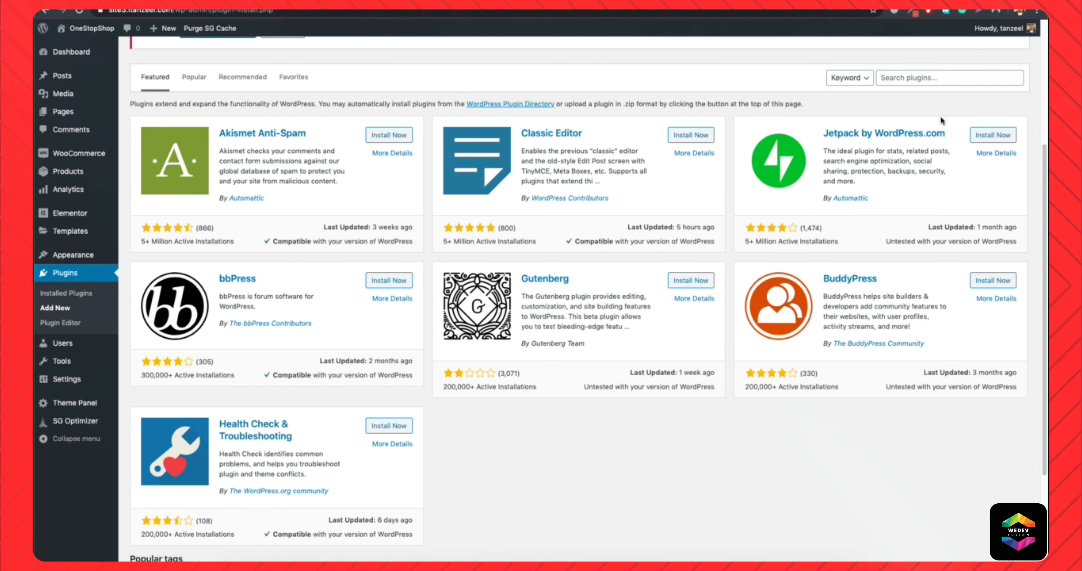
{"action": "left_click", "coordinate": [936, 77]}
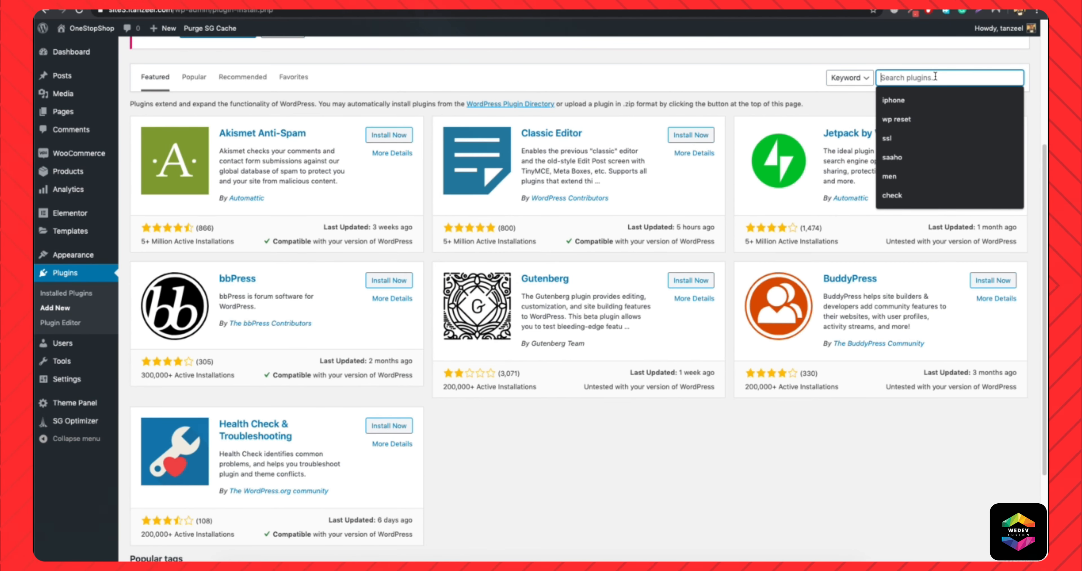
{"action": "type", "text": "pr"}
{"action": "key", "text": "Down"}
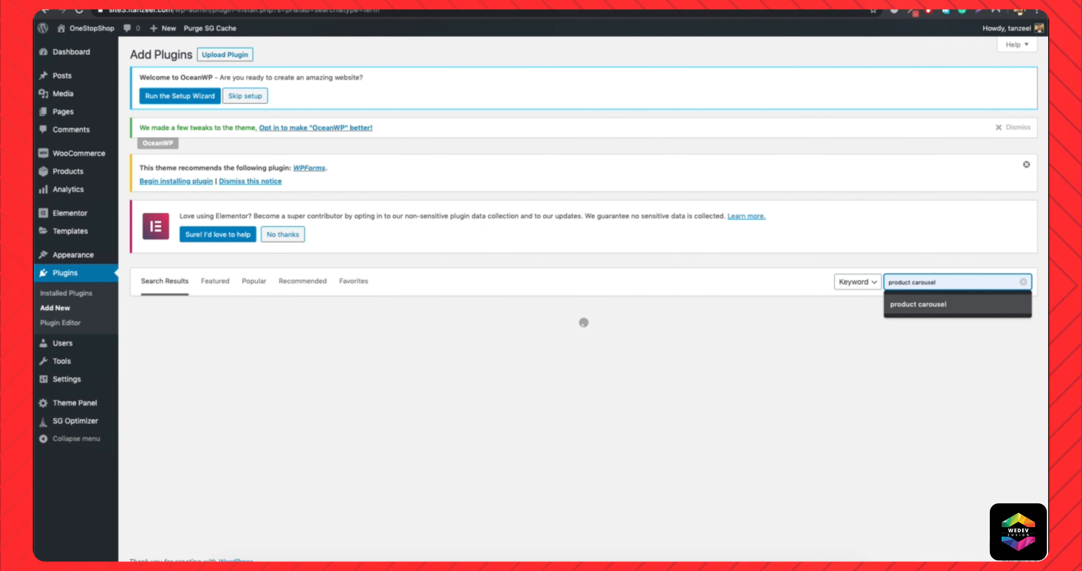
{"action": "key", "text": "Return"}
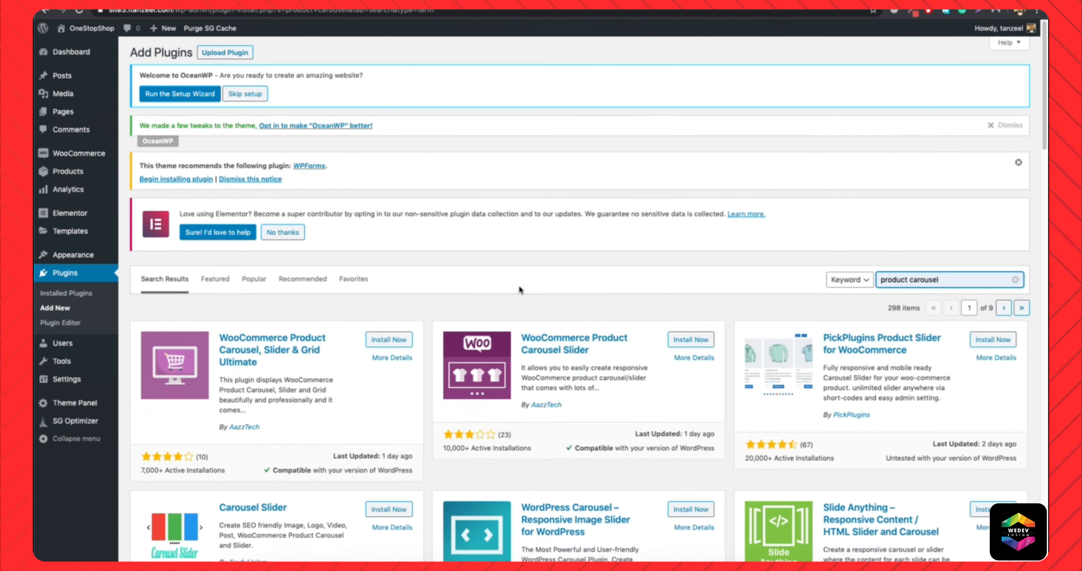
Check the active installations, last update and WordPress compatibility of PickPlugins Product Slider for WooCommerce in the search results.
{"action": "scroll", "coordinate": [519, 290], "scroll_direction": "down", "scroll_amount": 2}
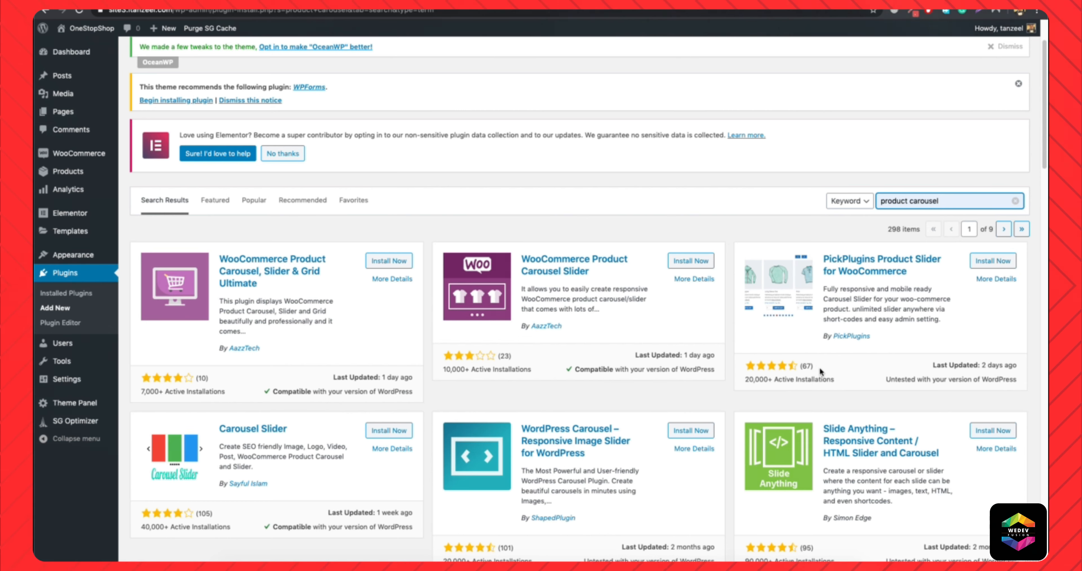
{"action": "left_click_drag", "start_coordinate": [743, 379], "coordinate": [778, 381]}
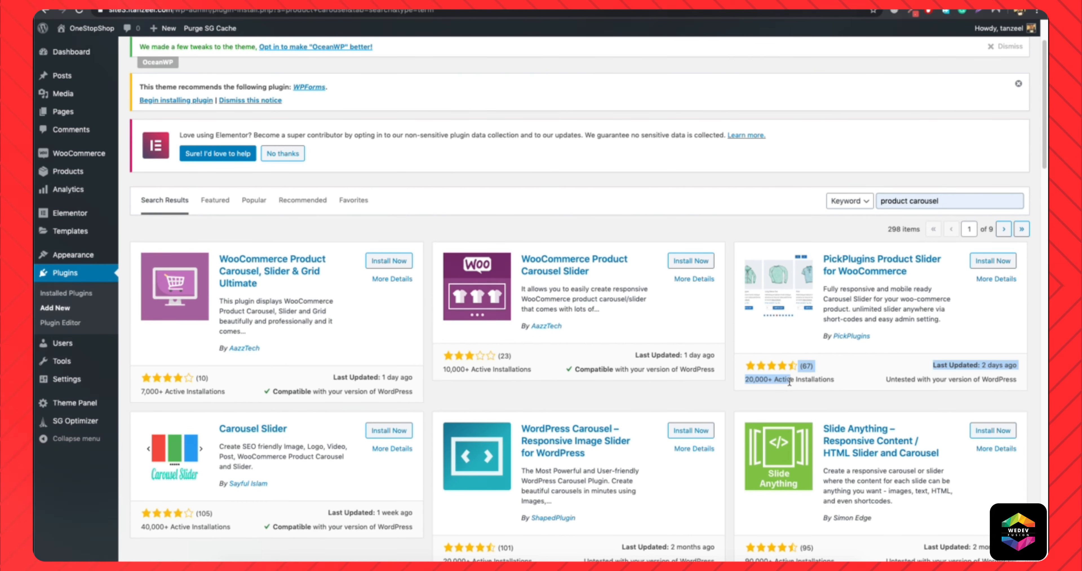
{"action": "left_click", "coordinate": [985, 364]}
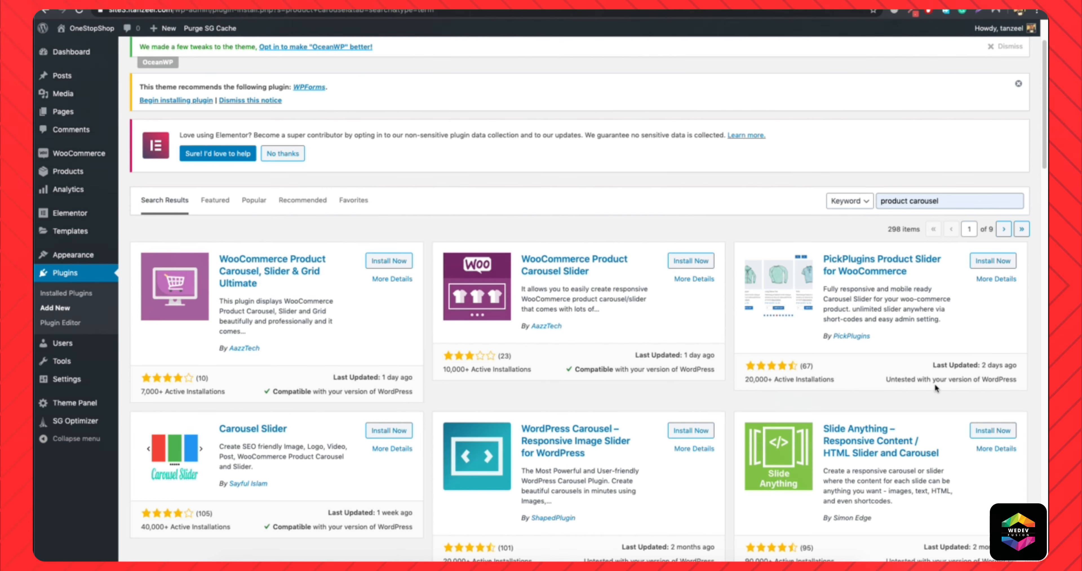
{"action": "left_click_drag", "start_coordinate": [884, 380], "coordinate": [1004, 384]}
{"action": "left_click", "coordinate": [1004, 383]}
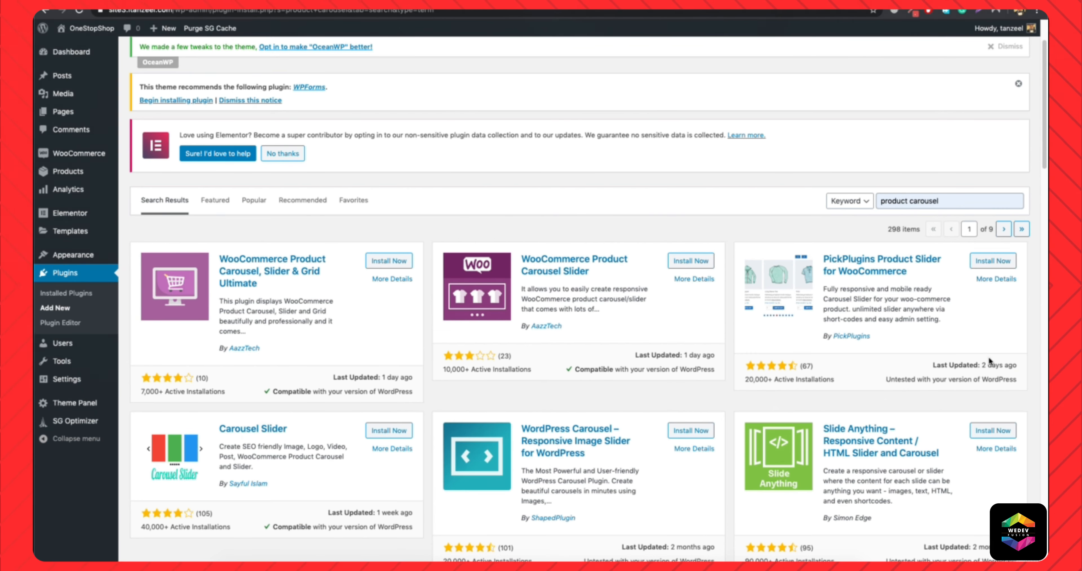
{"action": "left_click_drag", "start_coordinate": [983, 365], "coordinate": [1039, 370]}
{"action": "left_click", "coordinate": [997, 366]}
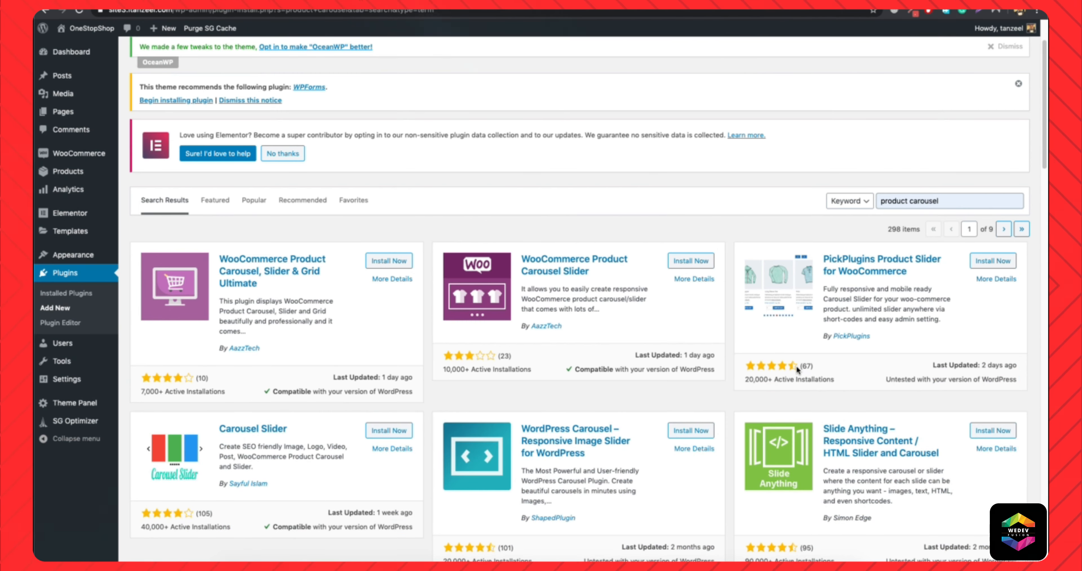
Open the details of PickPlugins Product Slider for WooCommerce and review its description, feature list and screenshots.
{"action": "left_click", "coordinate": [855, 261]}
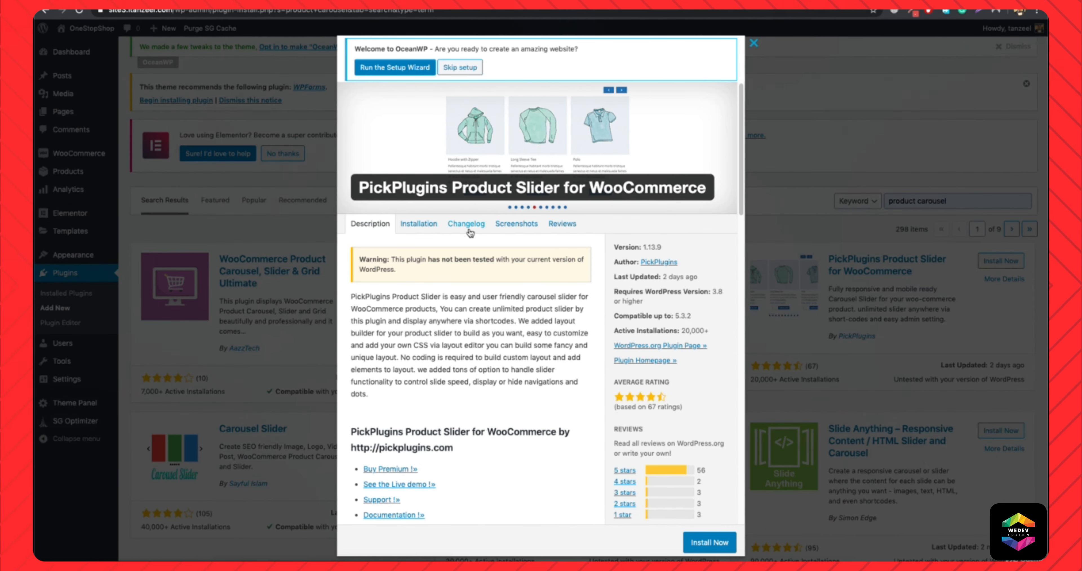
{"action": "scroll", "coordinate": [451, 352], "scroll_direction": "down", "scroll_amount": 5}
{"action": "scroll", "coordinate": [451, 353], "scroll_direction": "down", "scroll_amount": 10}
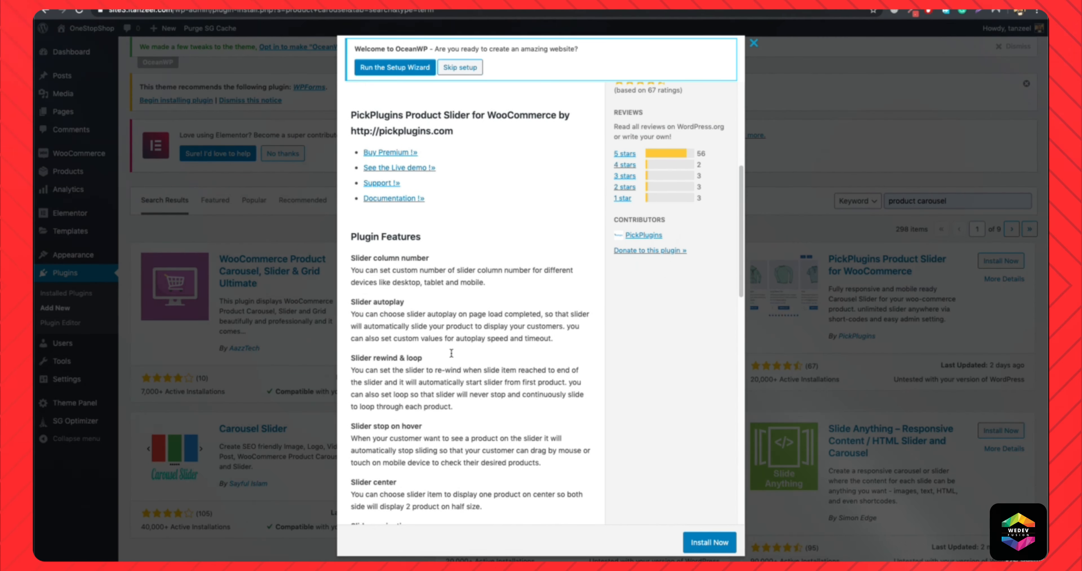
{"action": "scroll", "coordinate": [389, 299], "scroll_direction": "down", "scroll_amount": 10}
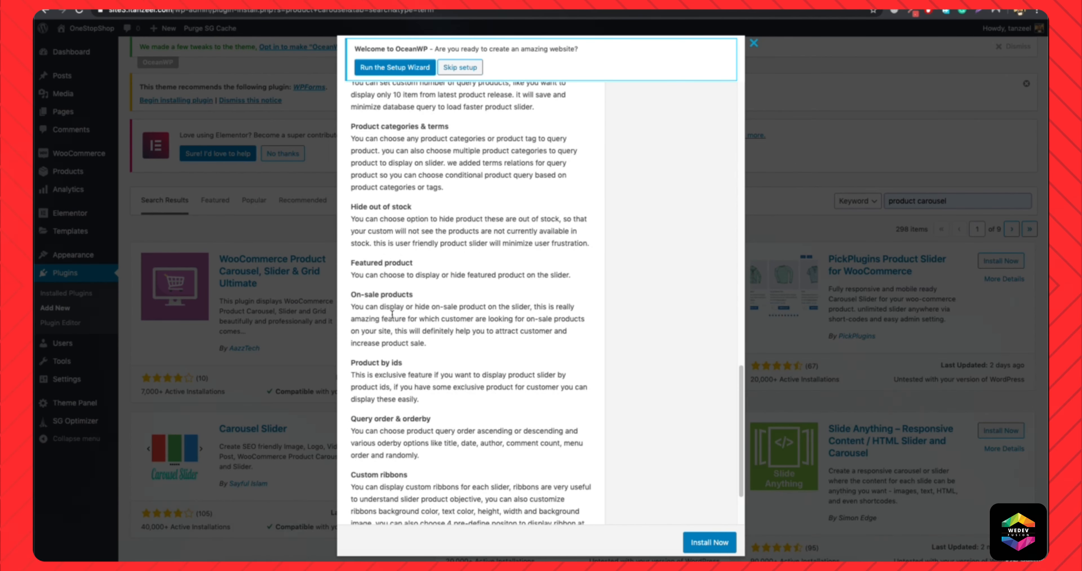
{"action": "scroll", "coordinate": [397, 351], "scroll_direction": "up", "scroll_amount": 20}
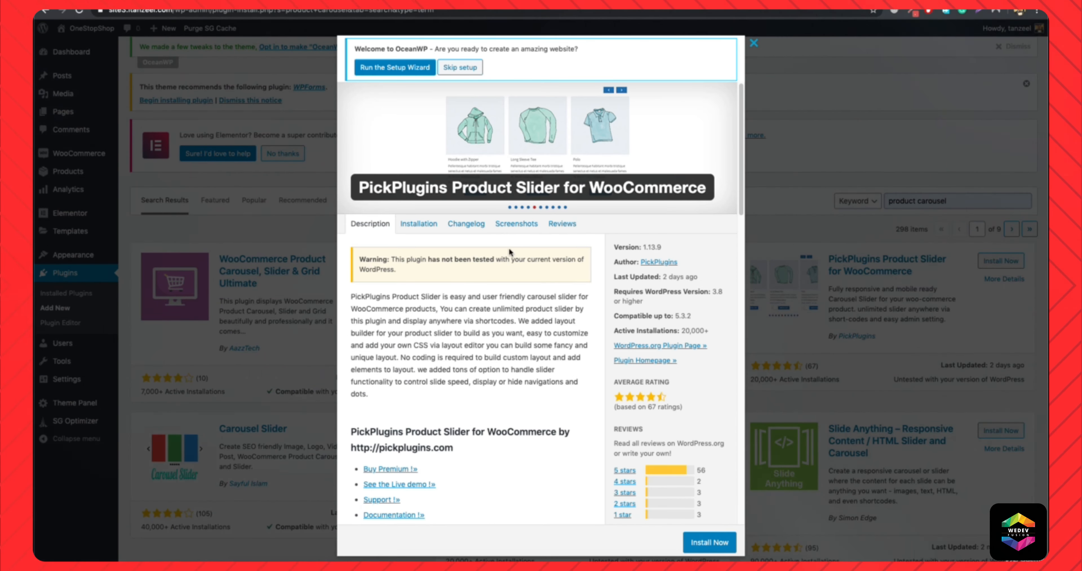
{"action": "left_click", "coordinate": [515, 225]}
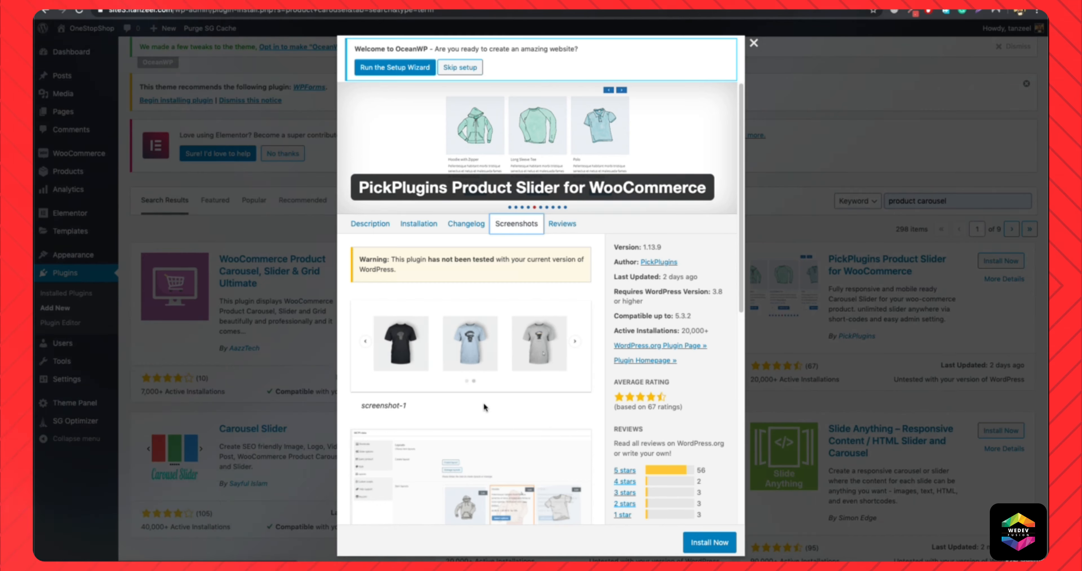
{"action": "scroll", "coordinate": [483, 402], "scroll_direction": "down", "scroll_amount": 6}
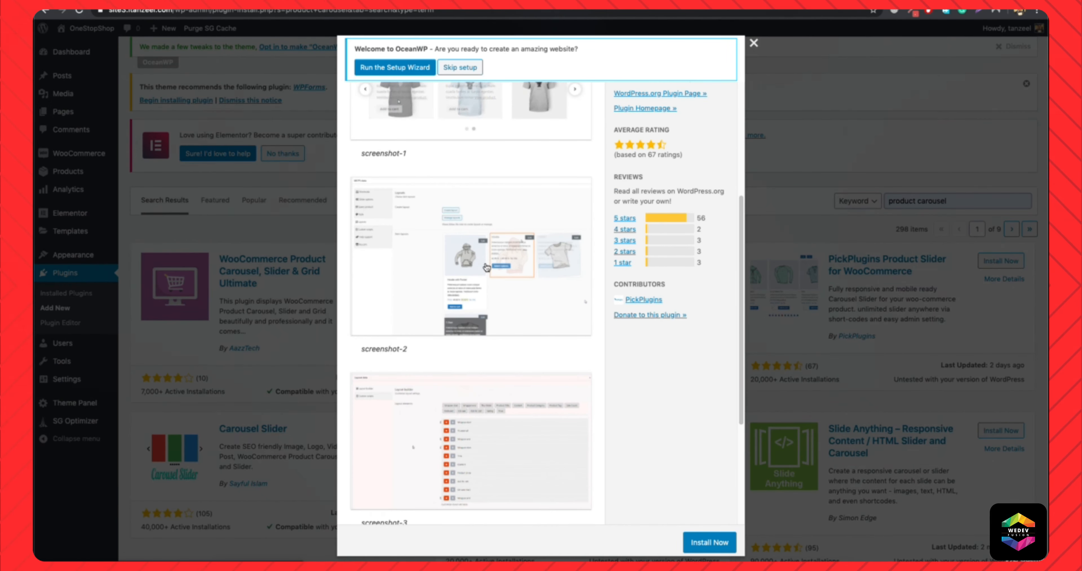
{"action": "scroll", "coordinate": [442, 285], "scroll_direction": "up", "scroll_amount": 2}
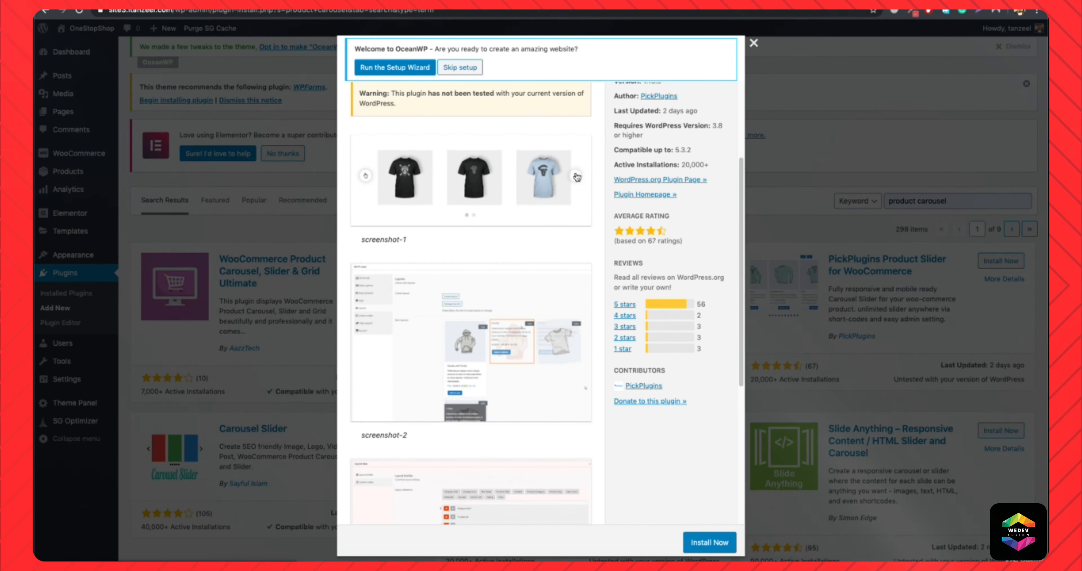
{"action": "scroll", "coordinate": [579, 179], "scroll_direction": "up", "scroll_amount": 4}
{"action": "left_click", "coordinate": [359, 224]}
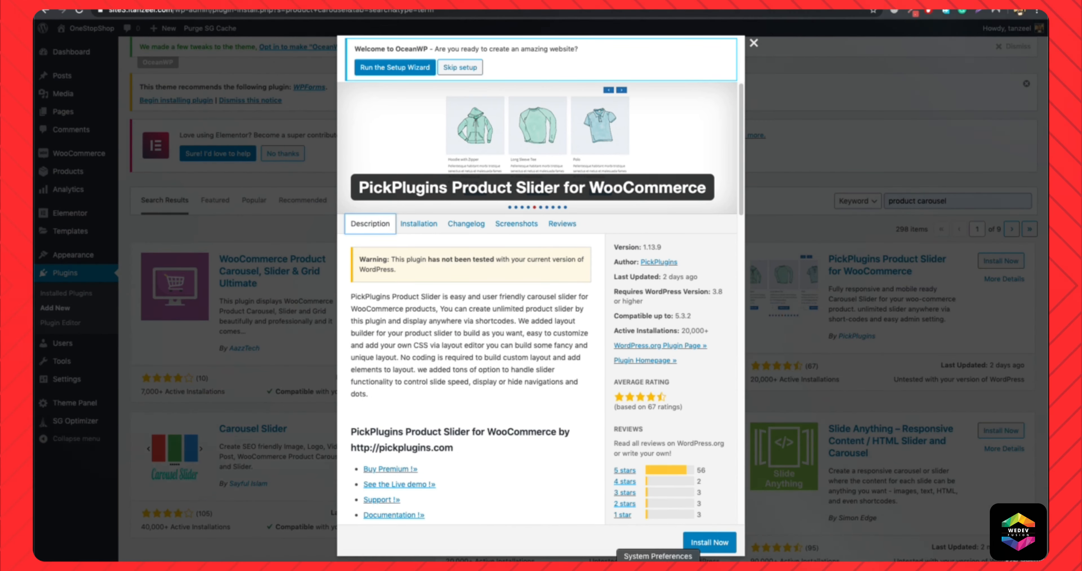
Install and activate the PickPlugins Product Slider for WooCommerce plugin.
{"action": "left_click", "coordinate": [710, 543]}
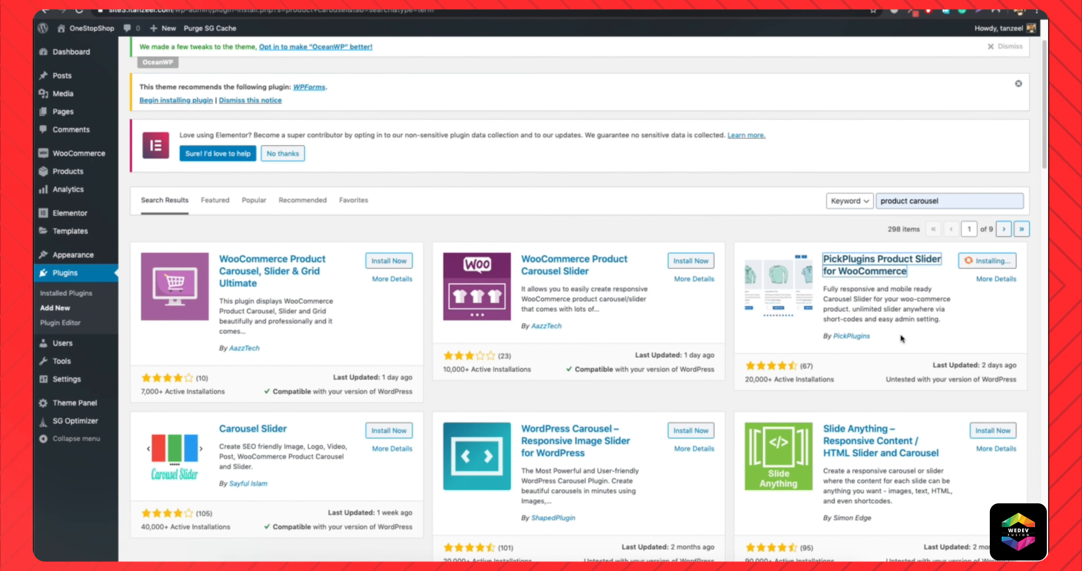
{"action": "left_click", "coordinate": [1007, 261]}
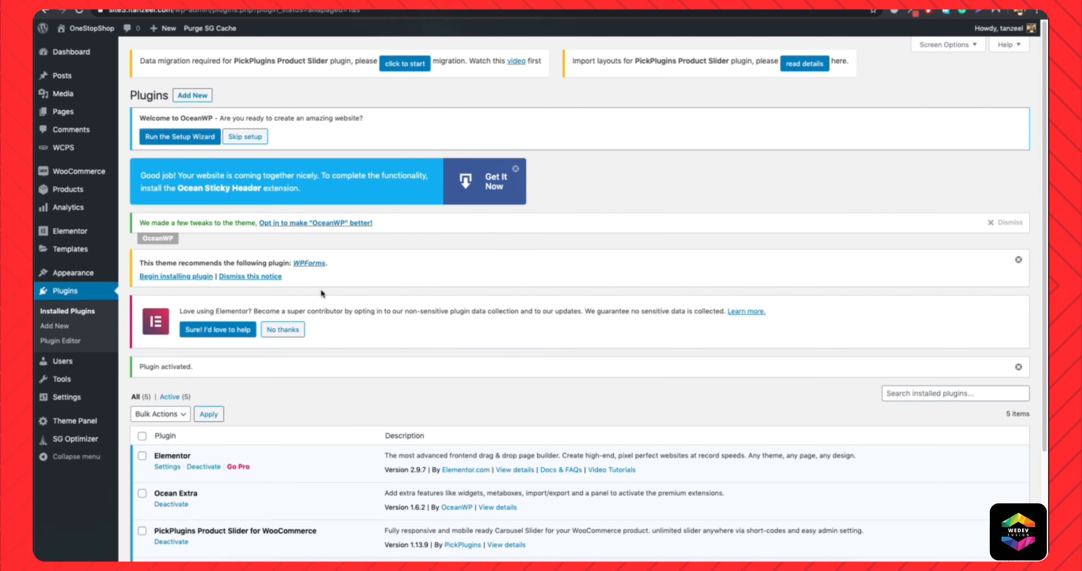
{"action": "scroll", "coordinate": [273, 341], "scroll_direction": "down", "scroll_amount": 4}
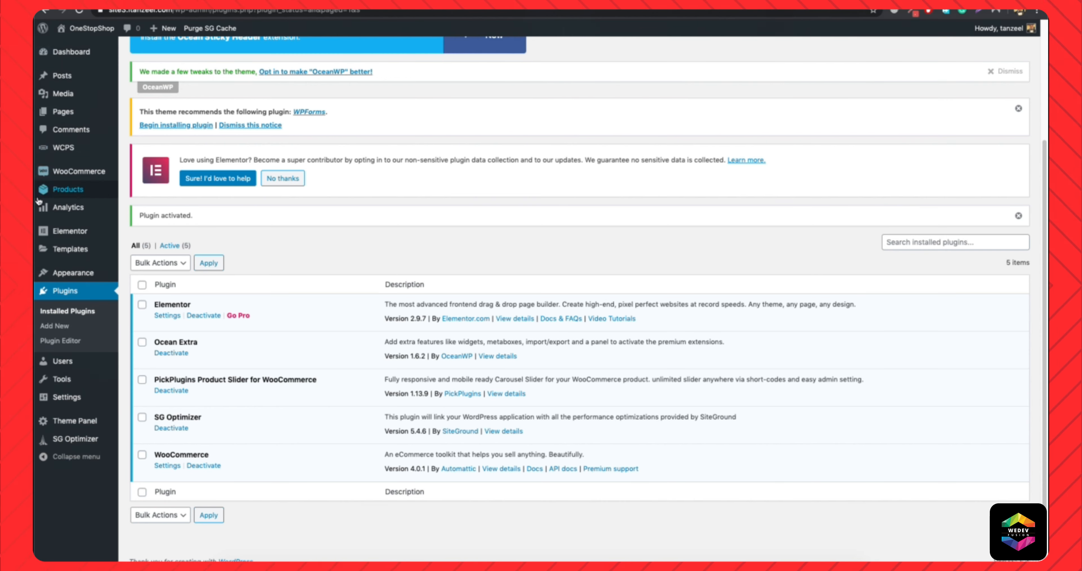
Check the WCPS section for existing product sliders and layouts, ending on the list of all WCPS entries.
{"action": "mouse_move", "coordinate": [76, 151]}
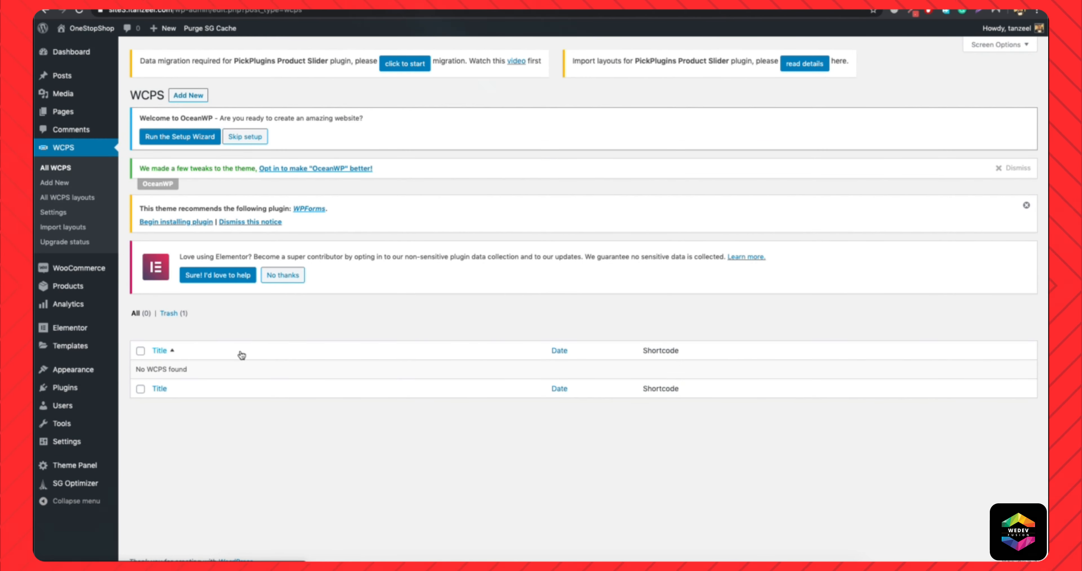
{"action": "left_click_drag", "start_coordinate": [136, 370], "coordinate": [200, 368]}
{"action": "left_click", "coordinate": [199, 369]}
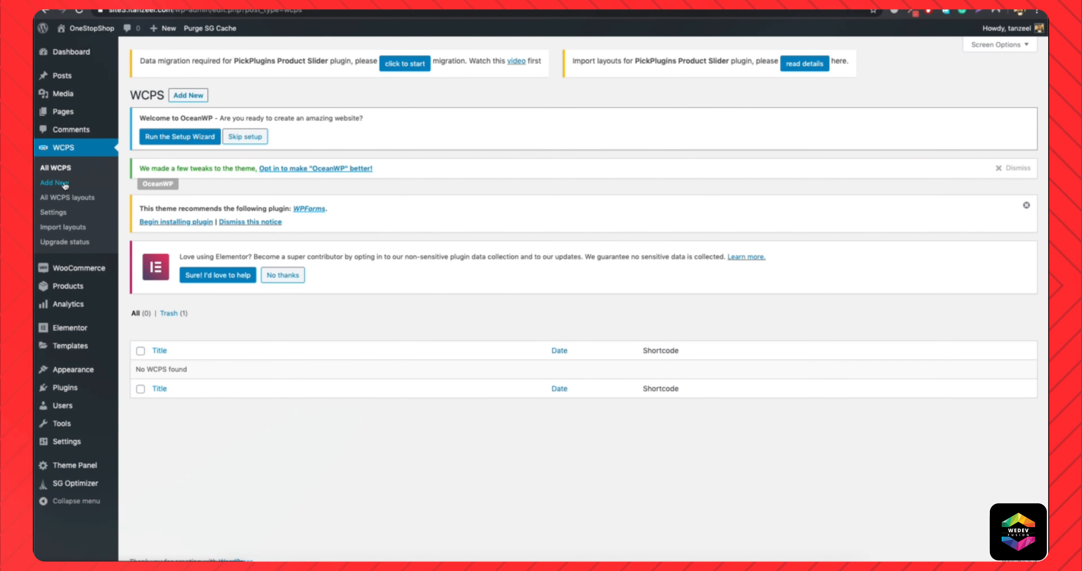
{"action": "left_click", "coordinate": [72, 200]}
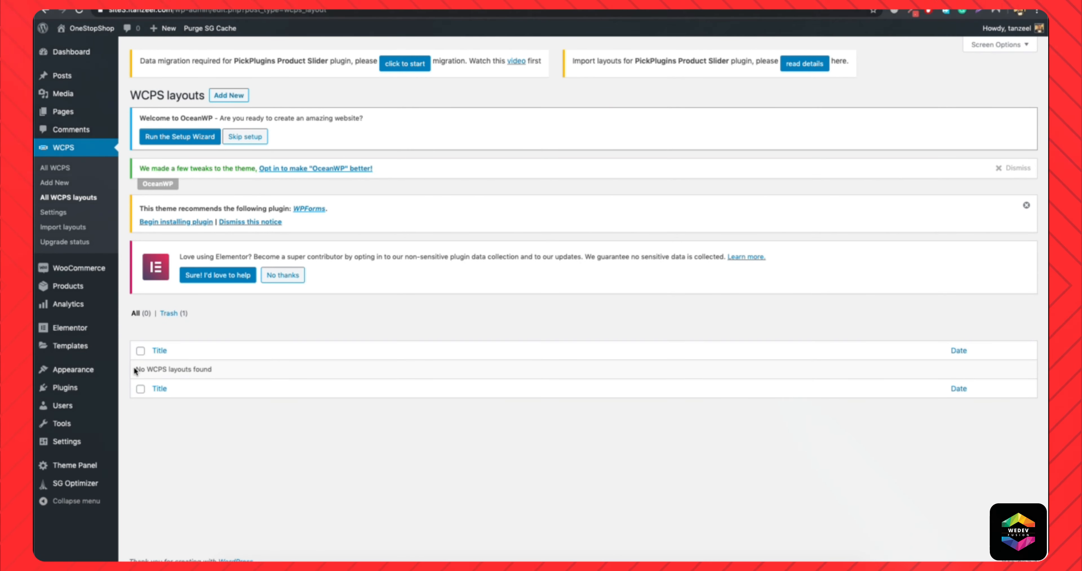
{"action": "left_click_drag", "start_coordinate": [135, 370], "coordinate": [211, 368]}
{"action": "left_click", "coordinate": [211, 368]}
{"action": "left_click", "coordinate": [62, 169]}
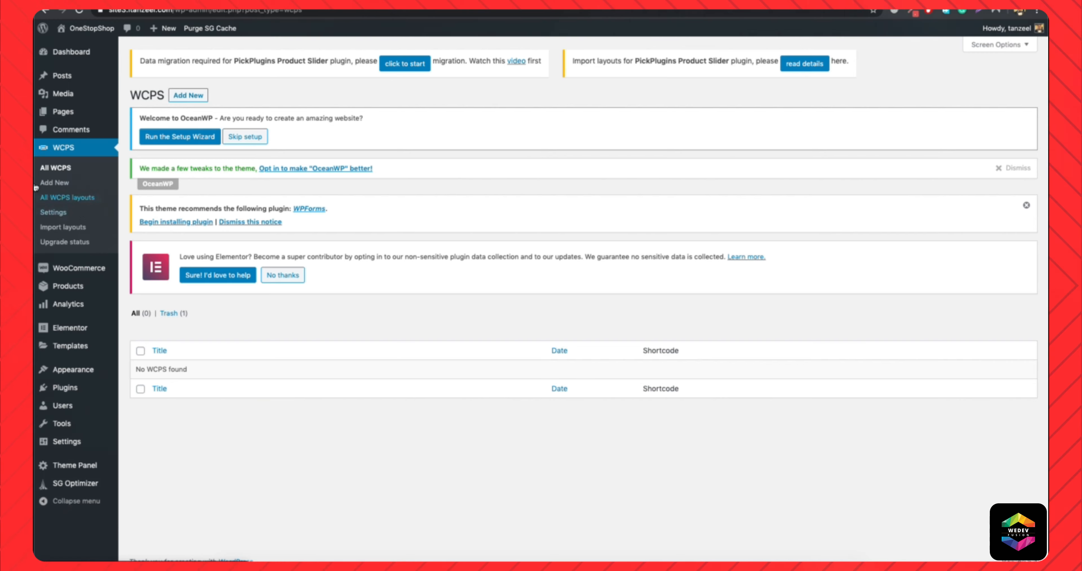
Start a new WCPS slider and, from its layout settings, create a new layout titled "layout 1".
{"action": "left_click", "coordinate": [194, 97]}
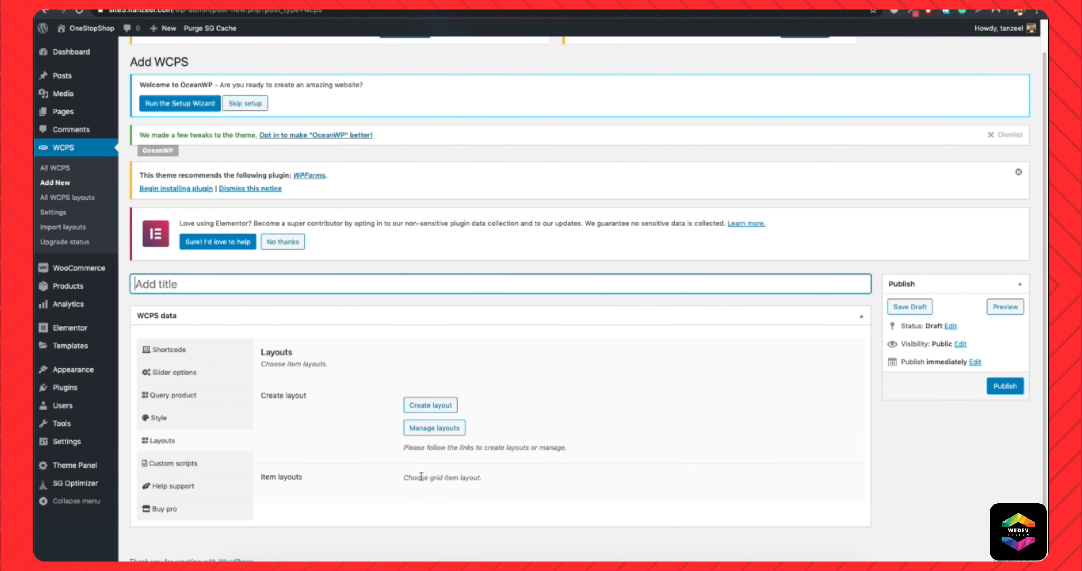
{"action": "left_click_drag", "start_coordinate": [404, 476], "coordinate": [470, 487]}
{"action": "left_click", "coordinate": [470, 488]}
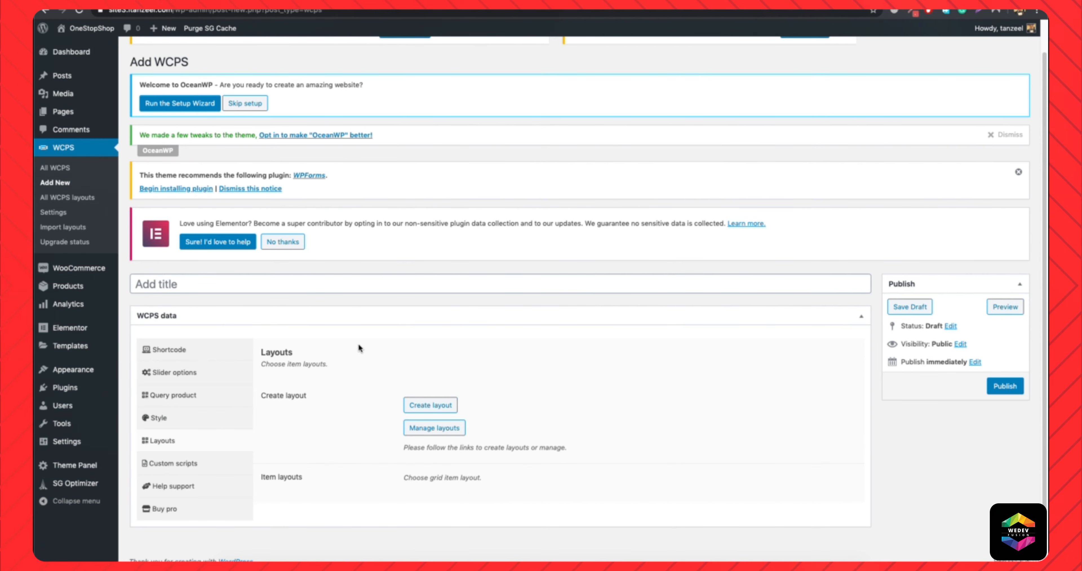
{"action": "left_click", "coordinate": [425, 406]}
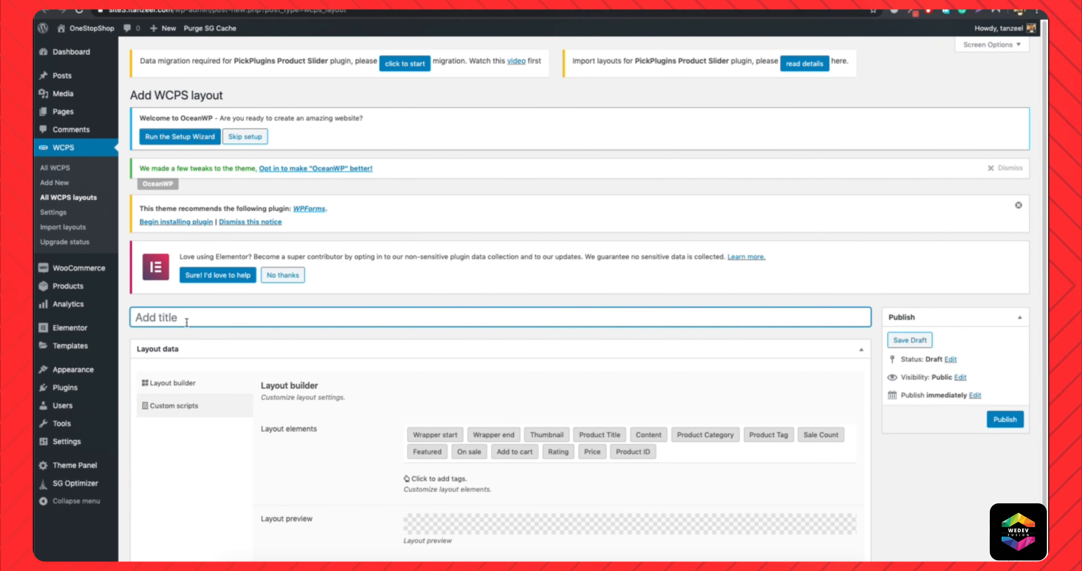
{"action": "type", "text": "layout 1"}
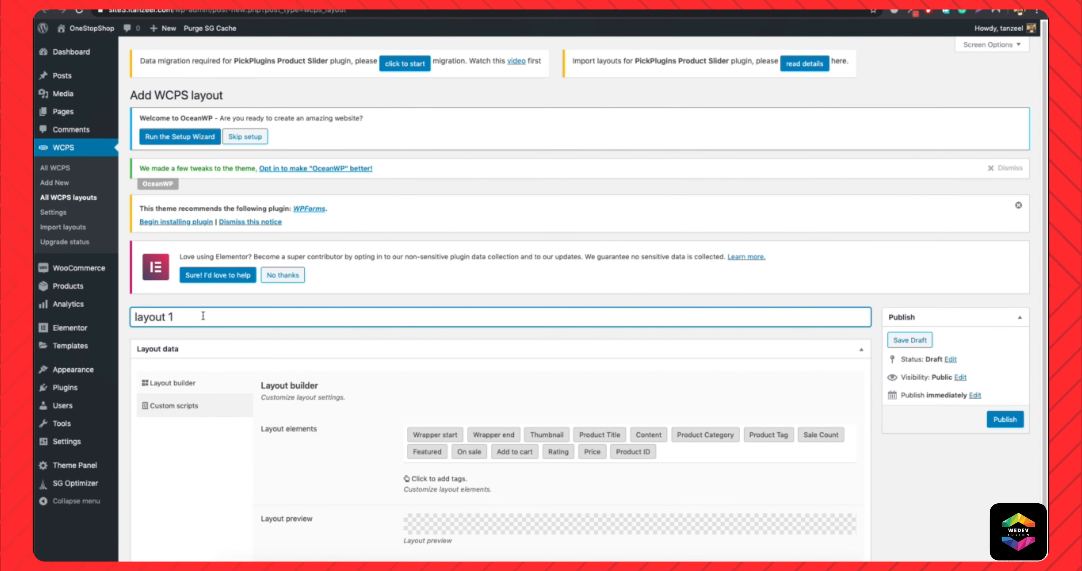
Add the Wrapper start, Thumbnail, Product Title and Product Category elements to layout 1 in that order.
{"action": "scroll", "coordinate": [203, 316], "scroll_direction": "down", "scroll_amount": 3}
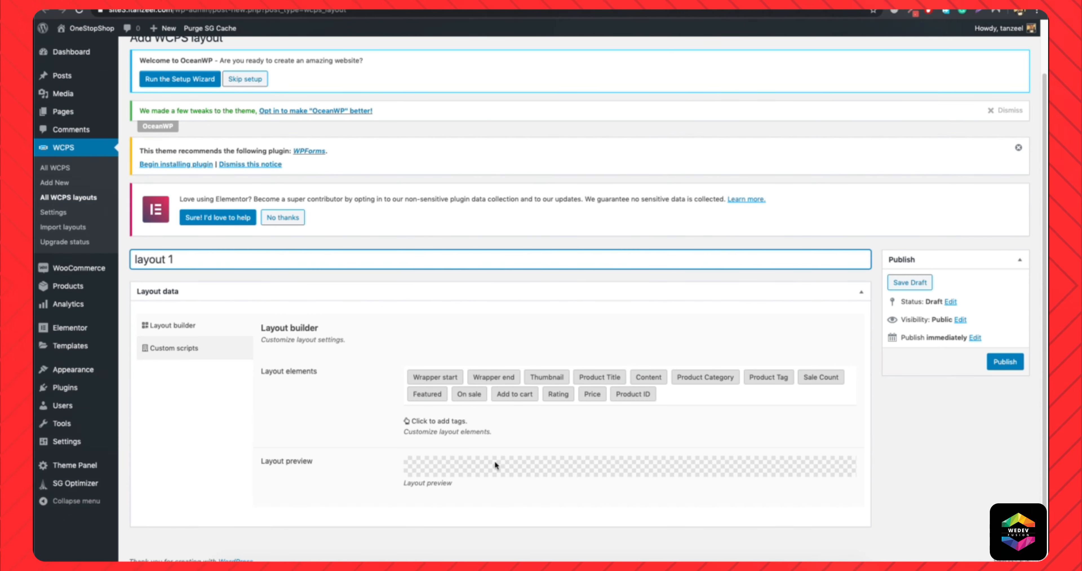
{"action": "left_click", "coordinate": [439, 376]}
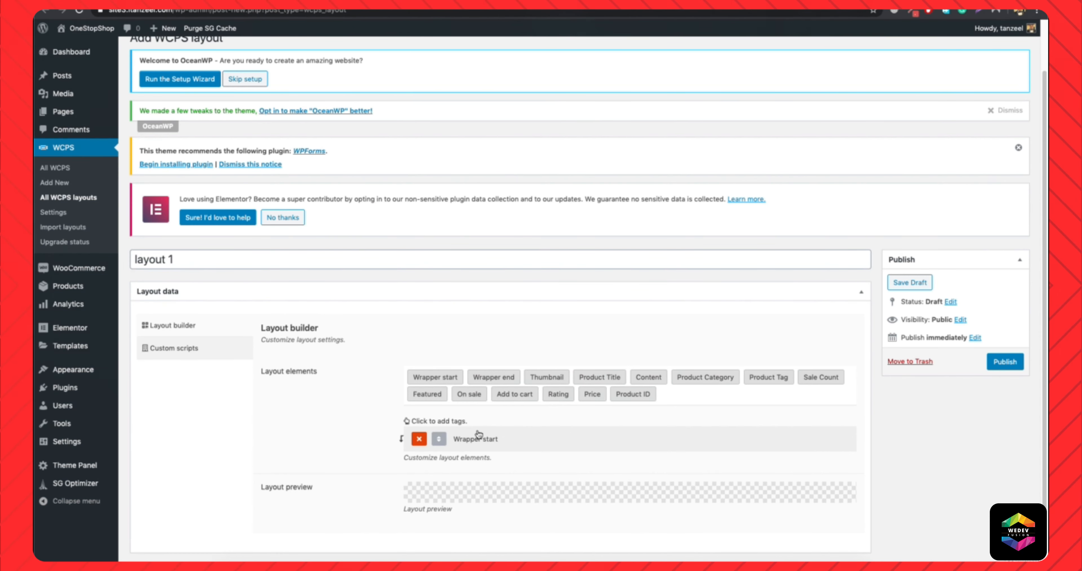
{"action": "left_click", "coordinate": [553, 378]}
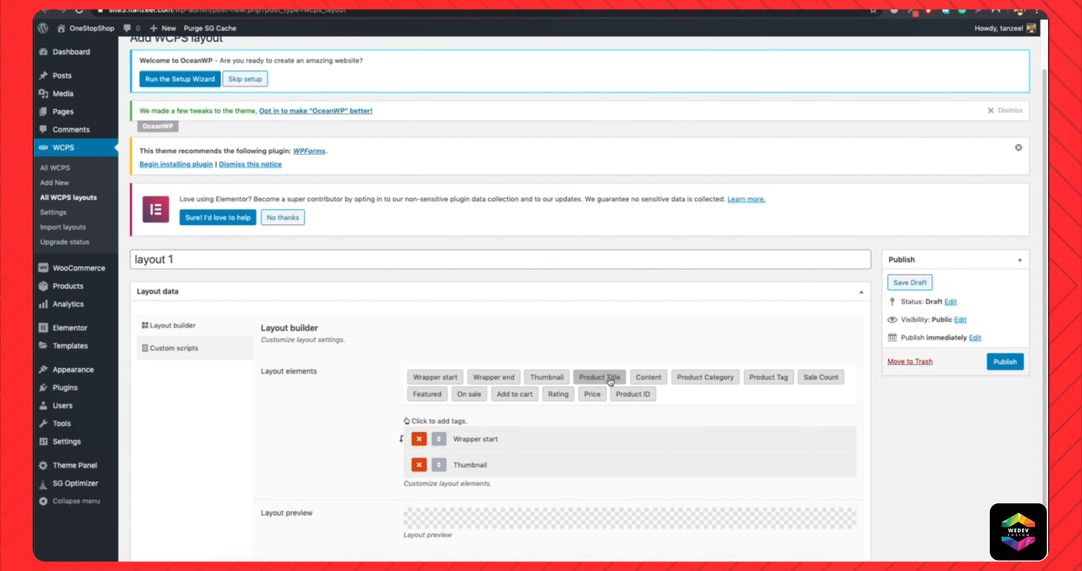
{"action": "scroll", "coordinate": [610, 382], "scroll_direction": "down", "scroll_amount": 2}
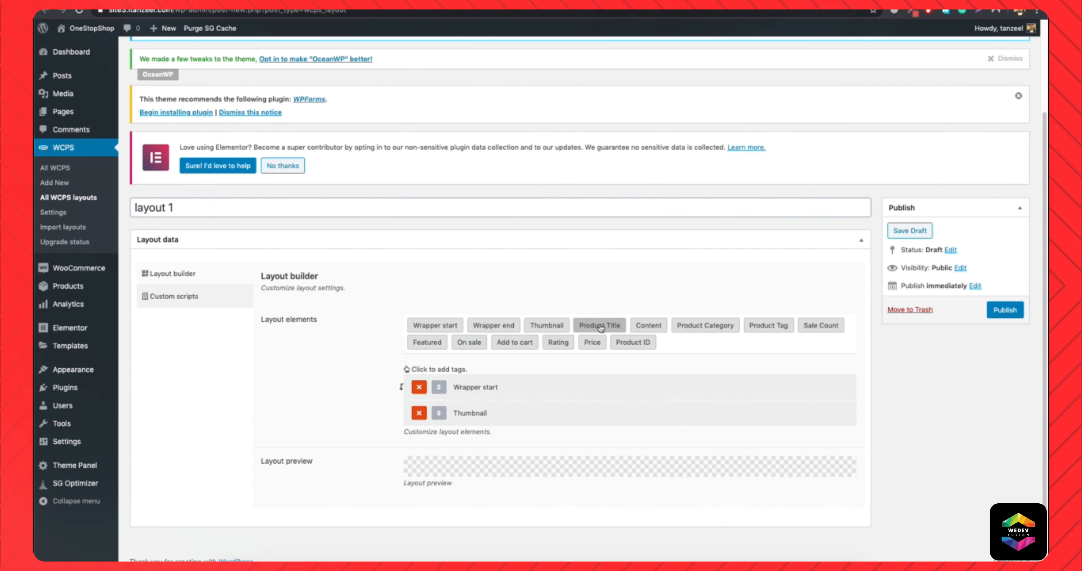
{"action": "left_click", "coordinate": [609, 326]}
{"action": "scroll", "coordinate": [481, 407], "scroll_direction": "down", "scroll_amount": 1}
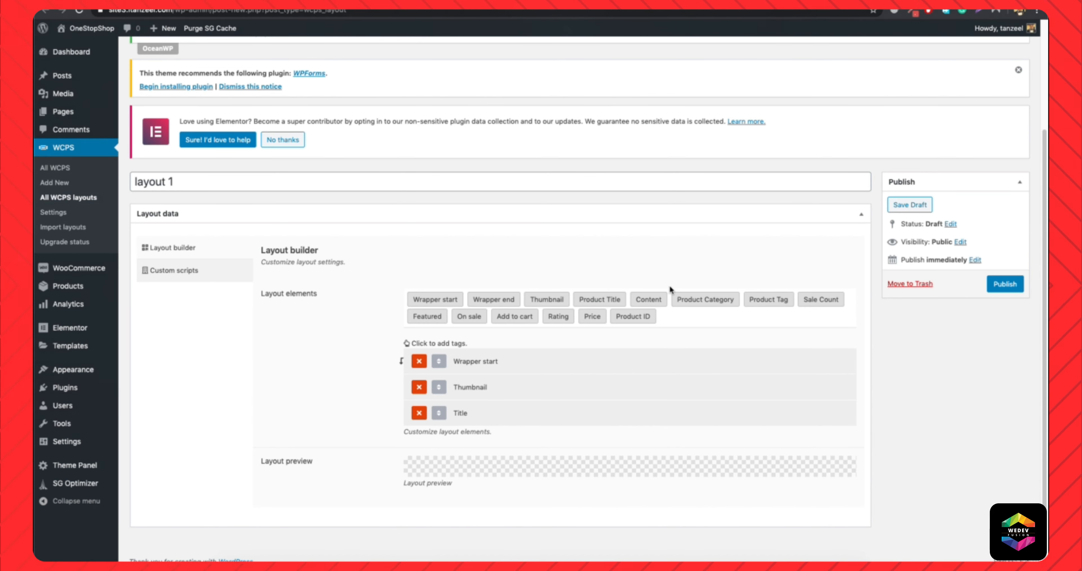
{"action": "left_click", "coordinate": [711, 302]}
{"action": "scroll", "coordinate": [434, 438], "scroll_direction": "down", "scroll_amount": 1}
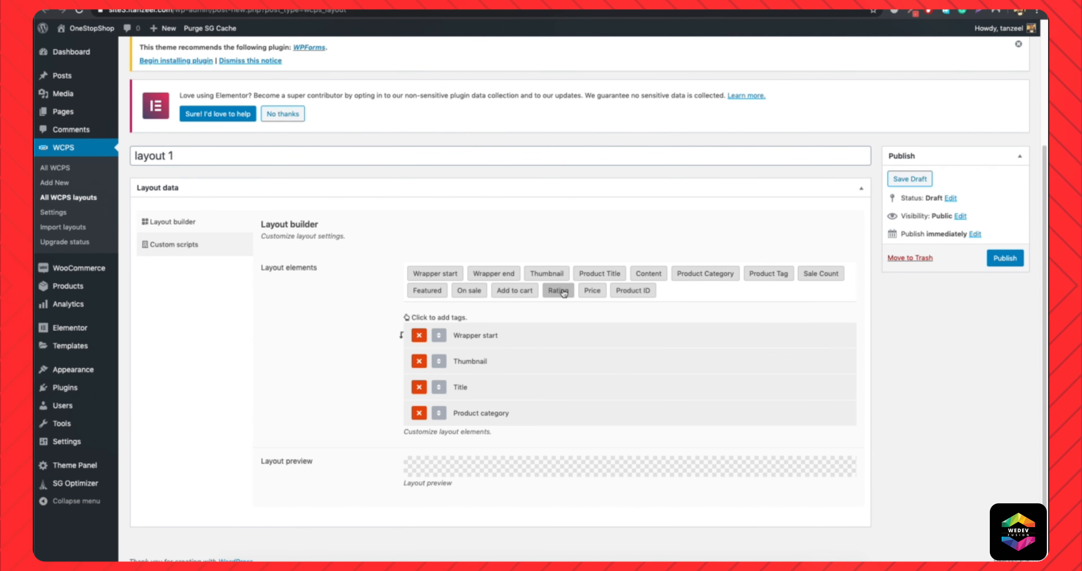
Complete the layout with Rating placed above Price, followed by Add to cart and Wrapper end, and publish it.
{"action": "left_click", "coordinate": [591, 290]}
{"action": "scroll", "coordinate": [591, 290], "scroll_direction": "down", "scroll_amount": 1}
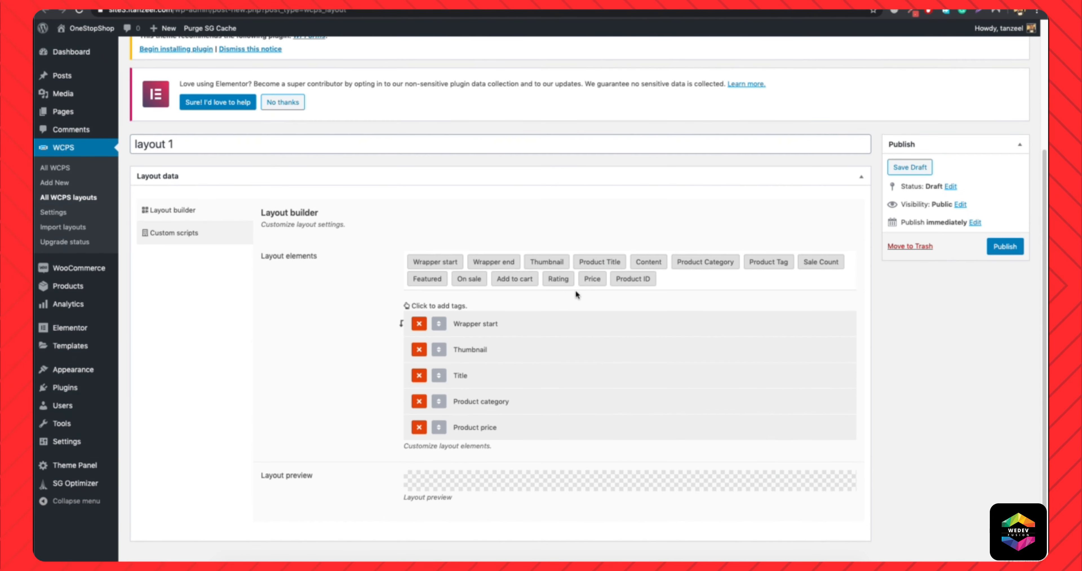
{"action": "left_click", "coordinate": [558, 279]}
{"action": "left_click_drag", "start_coordinate": [441, 453], "coordinate": [441, 426]}
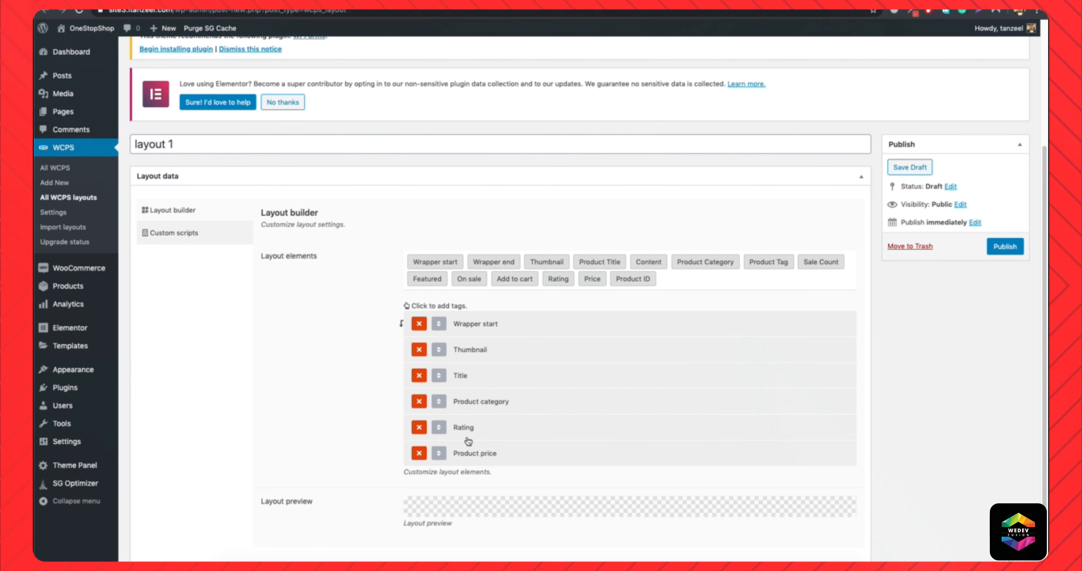
{"action": "left_click", "coordinate": [509, 281]}
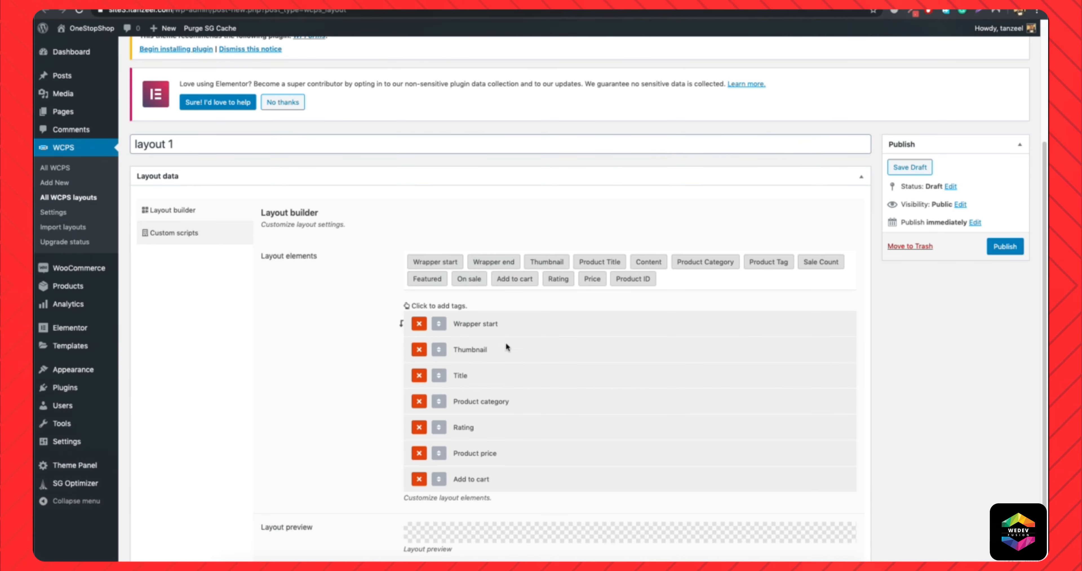
{"action": "left_click", "coordinate": [485, 262]}
{"action": "scroll", "coordinate": [429, 485], "scroll_direction": "down", "scroll_amount": 2}
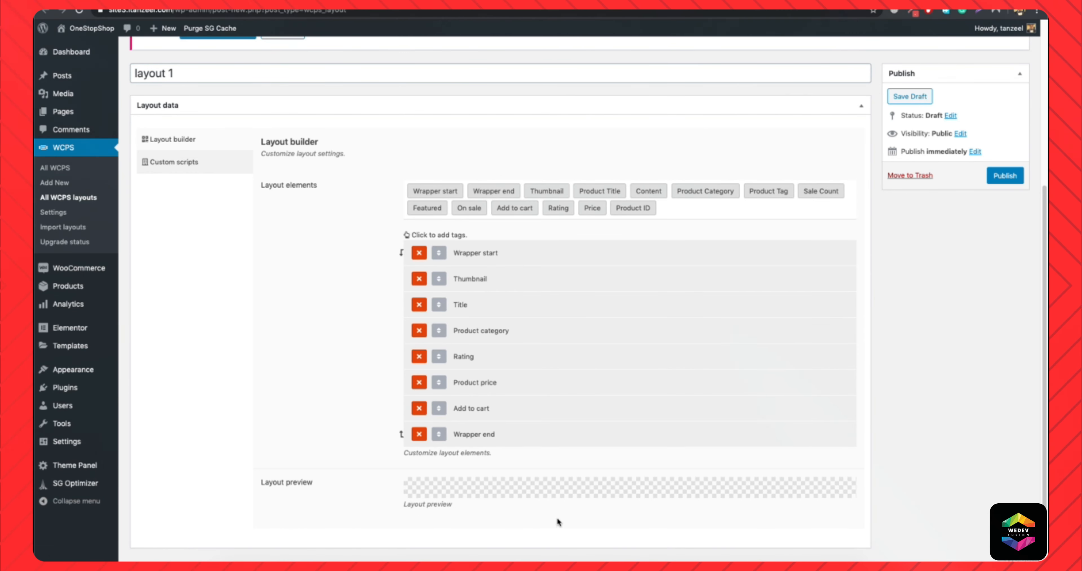
{"action": "left_click", "coordinate": [1009, 176]}
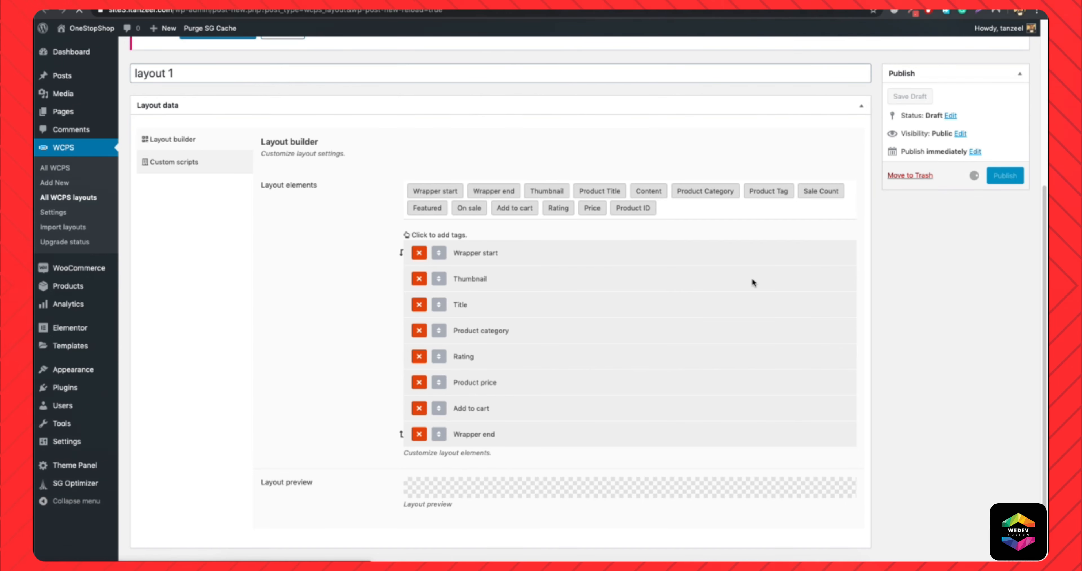
Examine the layout preview of the published layout and compare it with the order of the layout elements.
{"action": "scroll", "coordinate": [396, 225], "scroll_direction": "down", "scroll_amount": 10}
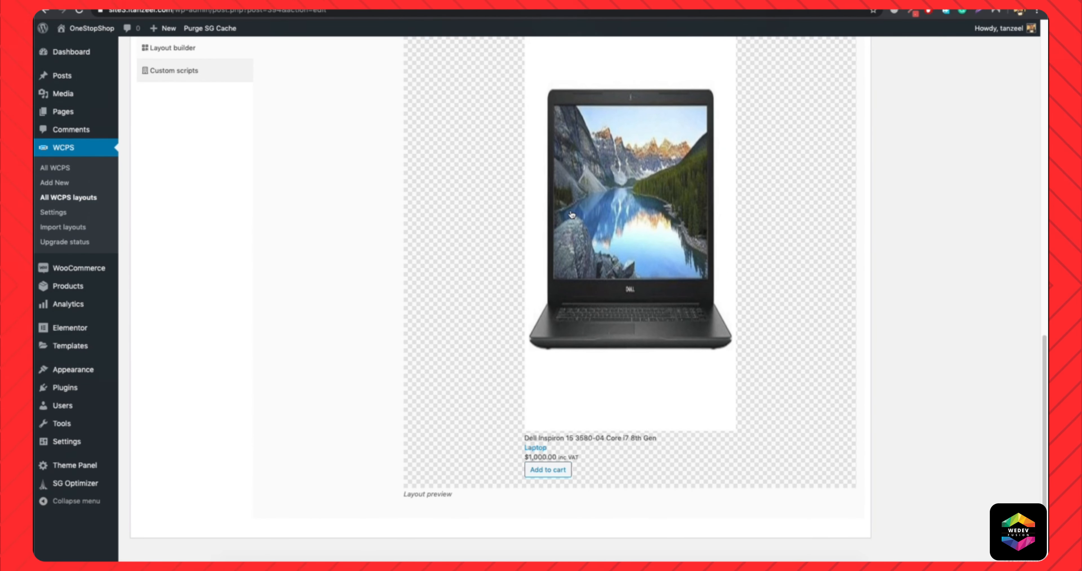
{"action": "scroll", "coordinate": [656, 300], "scroll_direction": "up", "scroll_amount": 5}
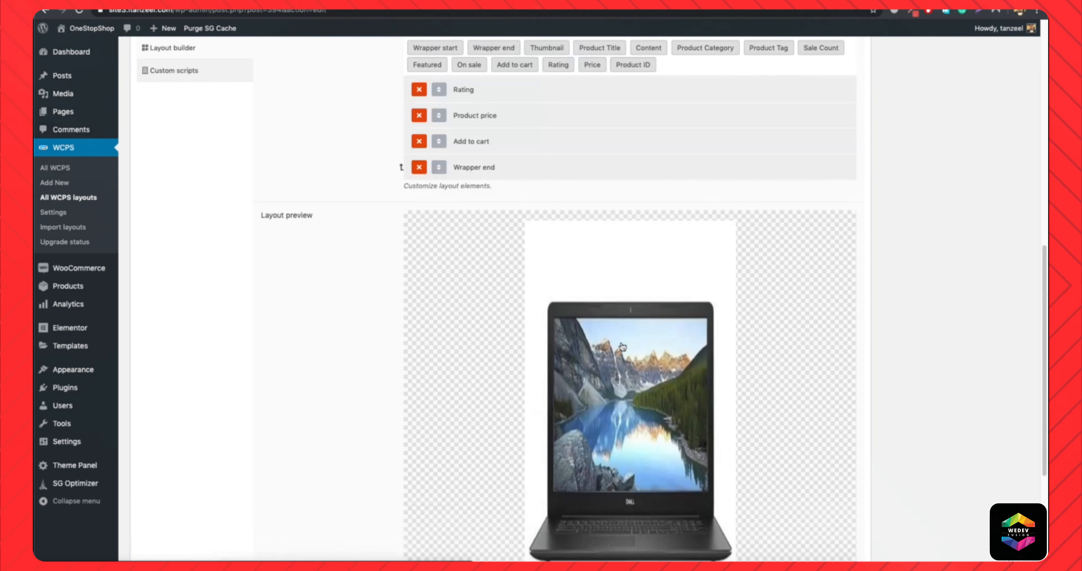
{"action": "scroll", "coordinate": [523, 348], "scroll_direction": "down", "scroll_amount": 2}
{"action": "scroll", "coordinate": [630, 336], "scroll_direction": "down", "scroll_amount": 4}
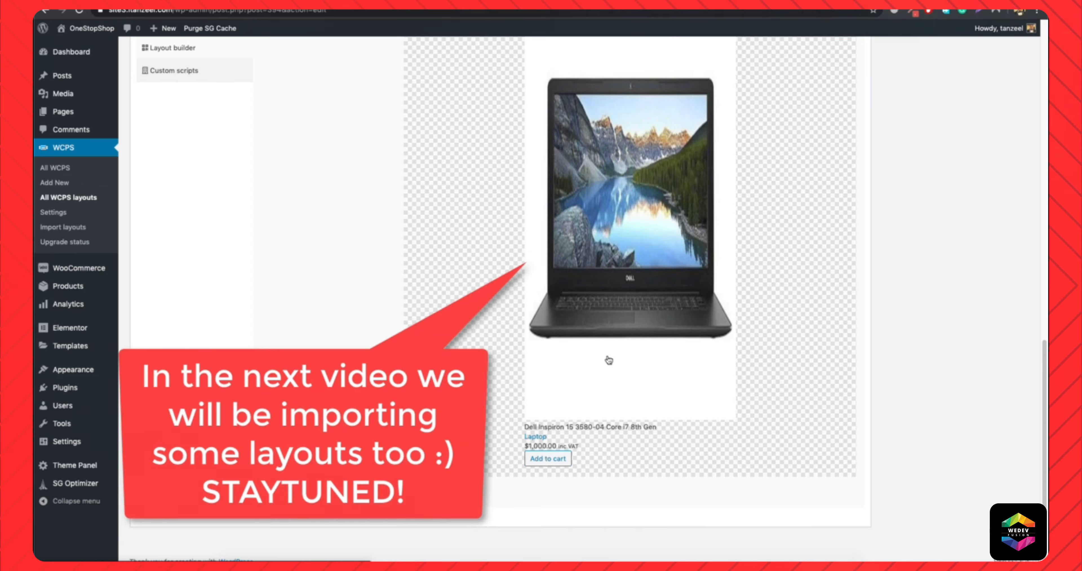
{"action": "scroll", "coordinate": [512, 247], "scroll_direction": "up", "scroll_amount": 10}
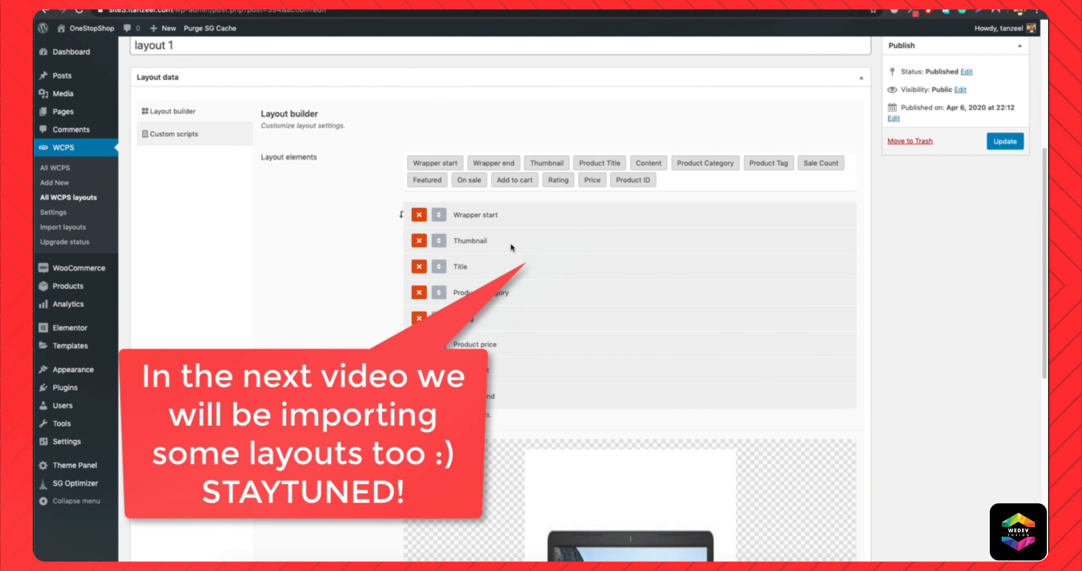
{"action": "scroll", "coordinate": [511, 242], "scroll_direction": "down", "scroll_amount": 10}
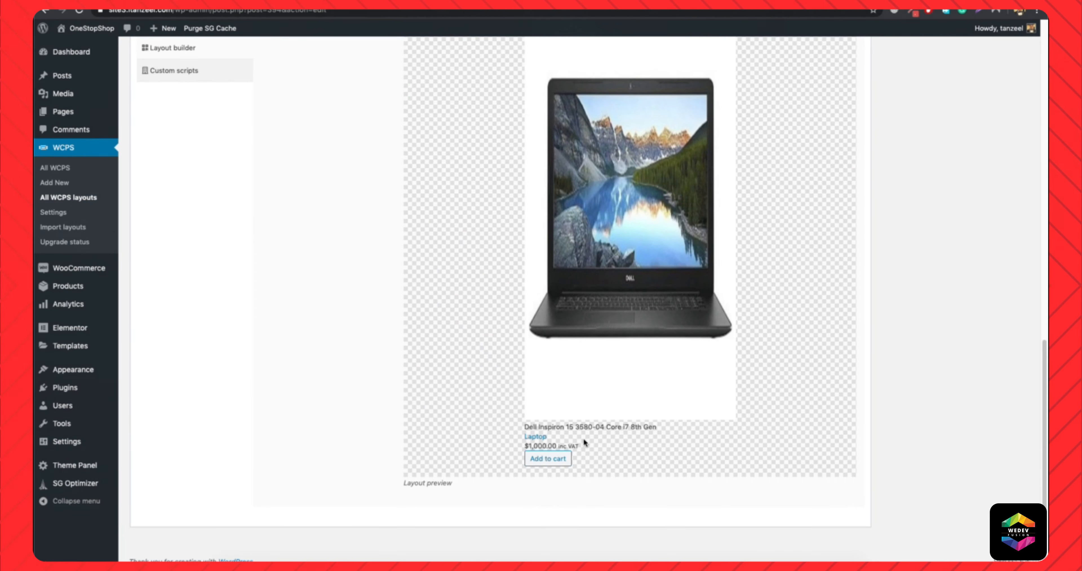
{"action": "scroll", "coordinate": [414, 306], "scroll_direction": "up", "scroll_amount": 5}
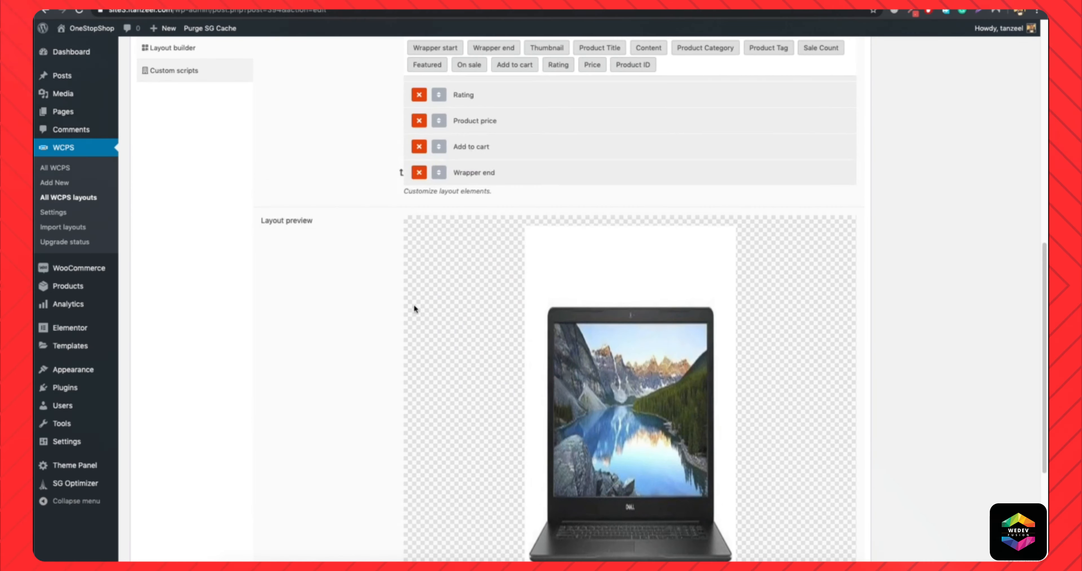
{"action": "scroll", "coordinate": [413, 305], "scroll_direction": "up", "scroll_amount": 10}
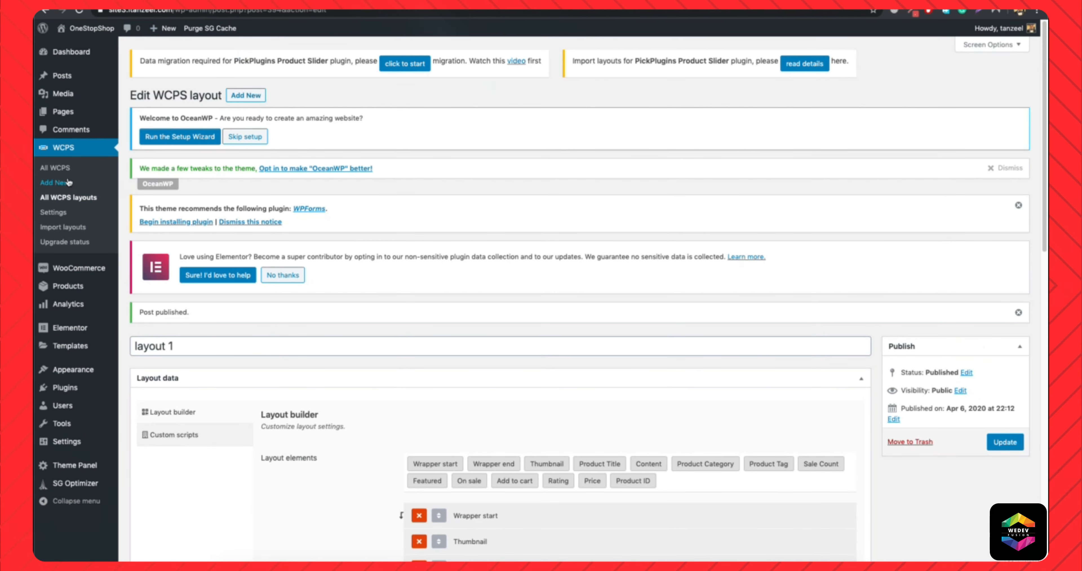
Start a new WCPS slider titled "latest products" and open the desktop column count in its slider options for editing.
{"action": "left_click", "coordinate": [58, 184]}
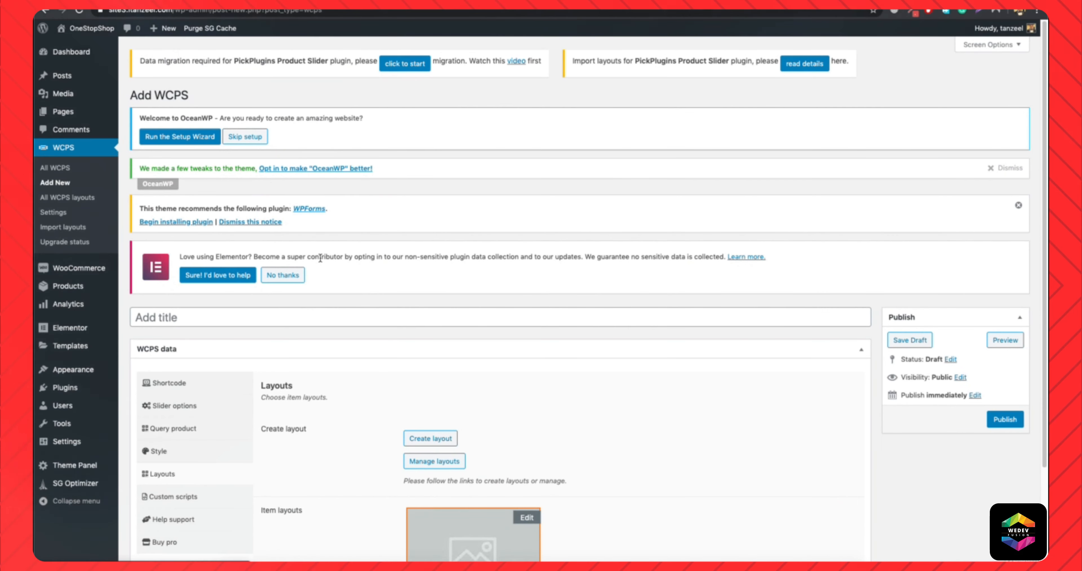
{"action": "scroll", "coordinate": [422, 373], "scroll_direction": "down", "scroll_amount": 3}
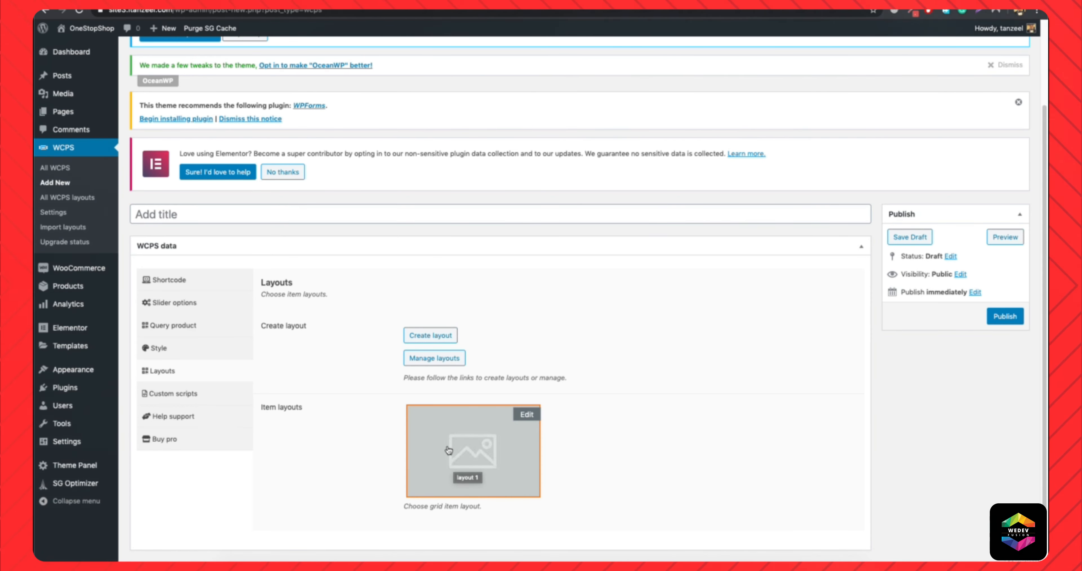
{"action": "left_click", "coordinate": [244, 214]}
{"action": "type", "text": "latest products"}
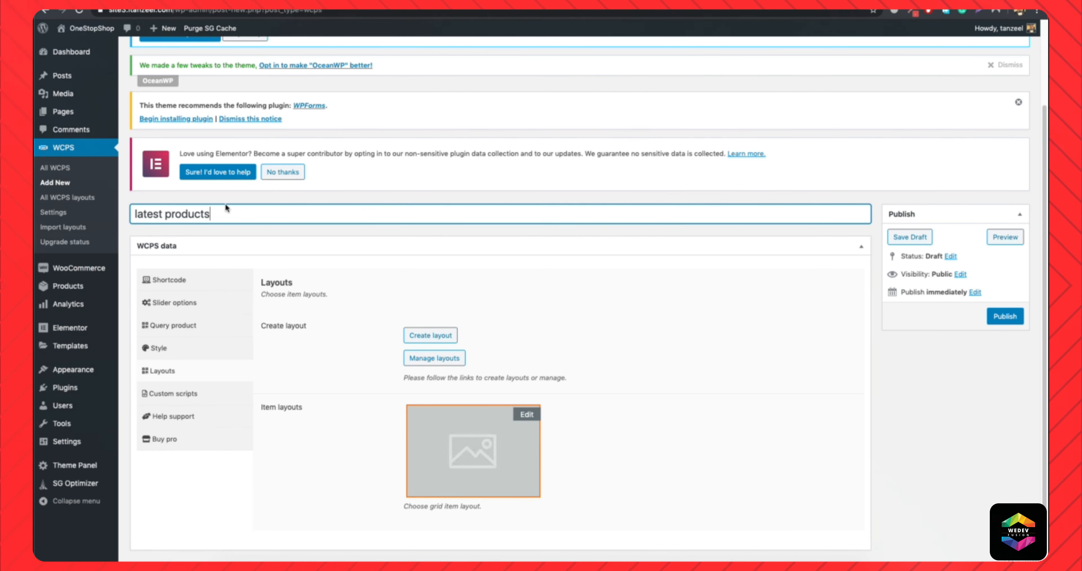
{"action": "left_click", "coordinate": [195, 298]}
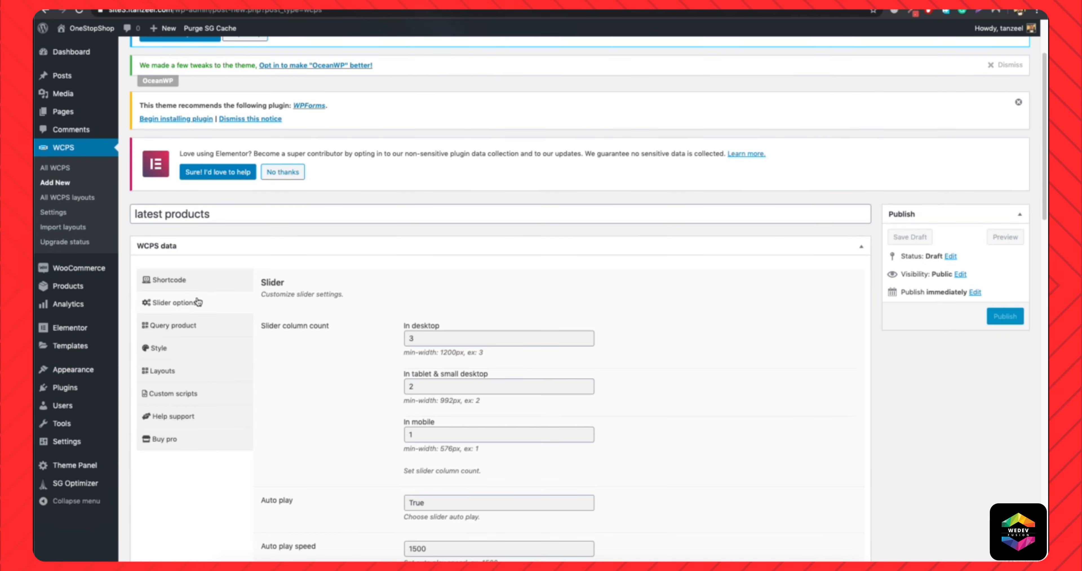
{"action": "scroll", "coordinate": [317, 359], "scroll_direction": "down", "scroll_amount": 5}
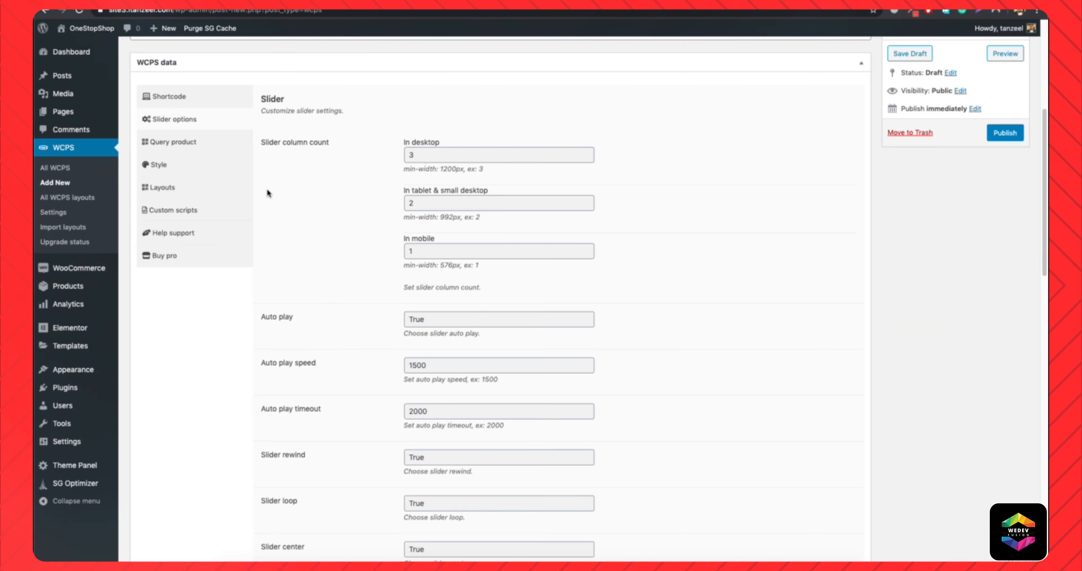
{"action": "scroll", "coordinate": [290, 222], "scroll_direction": "up", "scroll_amount": 3}
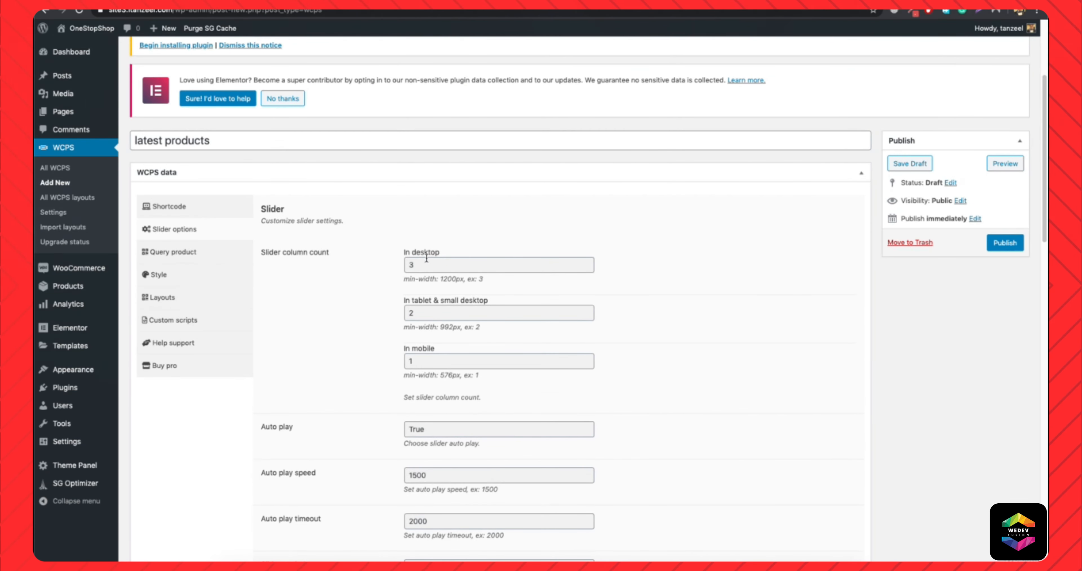
{"action": "double_click", "coordinate": [426, 268]}
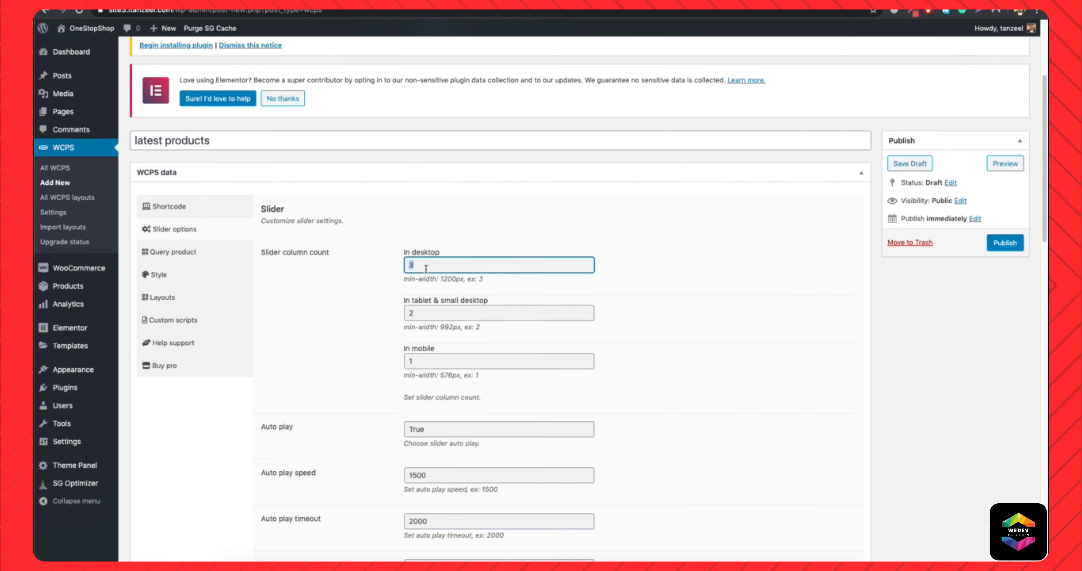
Open the store's homepage in a new tab and check how many products each row of Latest Products holds.
{"action": "right_click", "coordinate": [72, 47]}
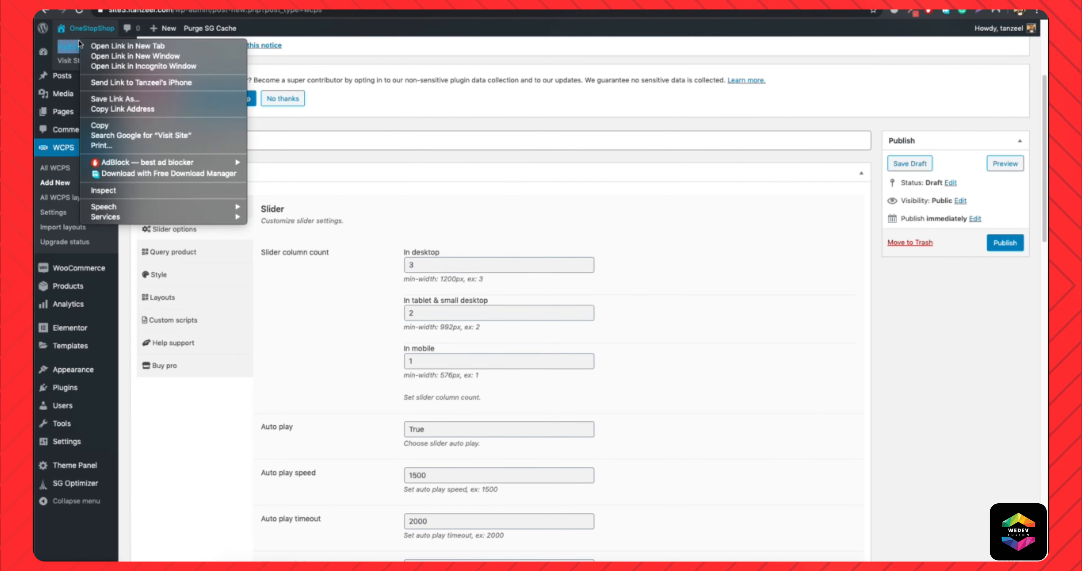
{"action": "left_click", "coordinate": [90, 42]}
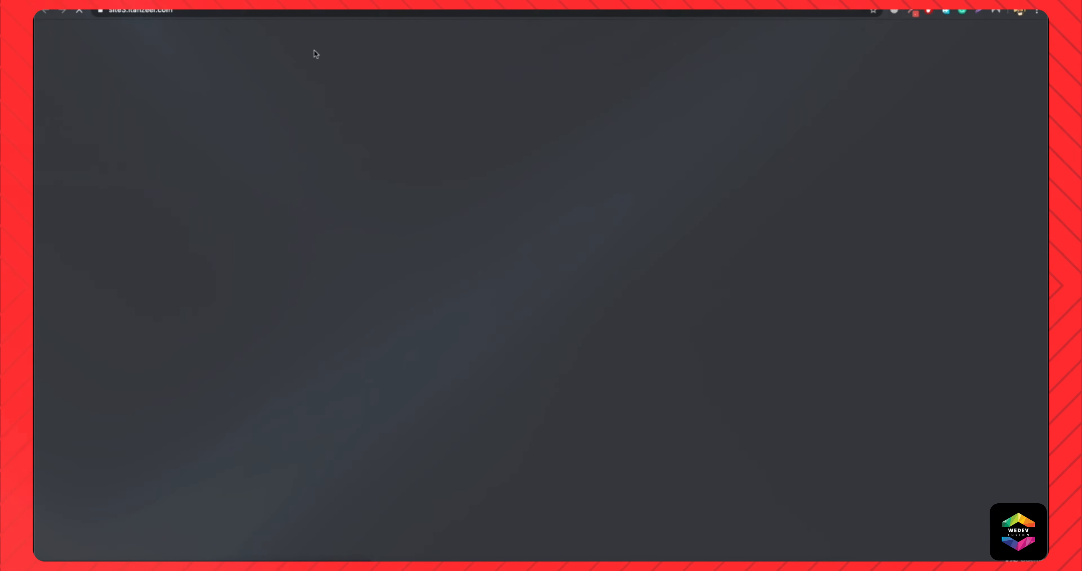
{"action": "scroll", "coordinate": [524, 345], "scroll_direction": "down", "scroll_amount": 5}
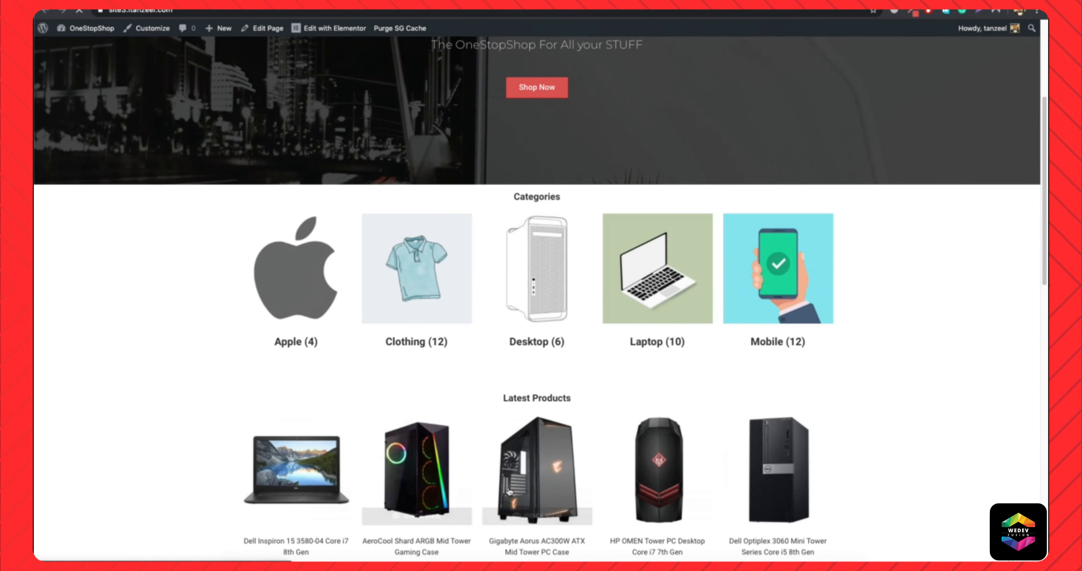
{"action": "scroll", "coordinate": [597, 503], "scroll_direction": "down", "scroll_amount": 5}
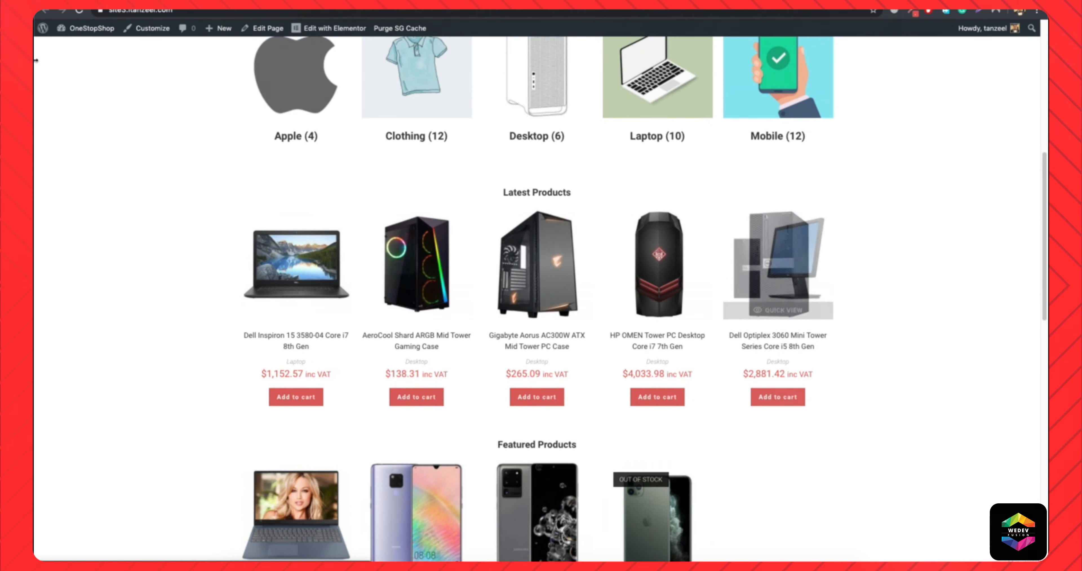
Return to the slider editor and set the column count to 5 in desktop, 4 in tablet and small desktop, and 2 in mobile.
{"action": "left_click", "coordinate": [126, 3]}
{"action": "double_click", "coordinate": [463, 261]}
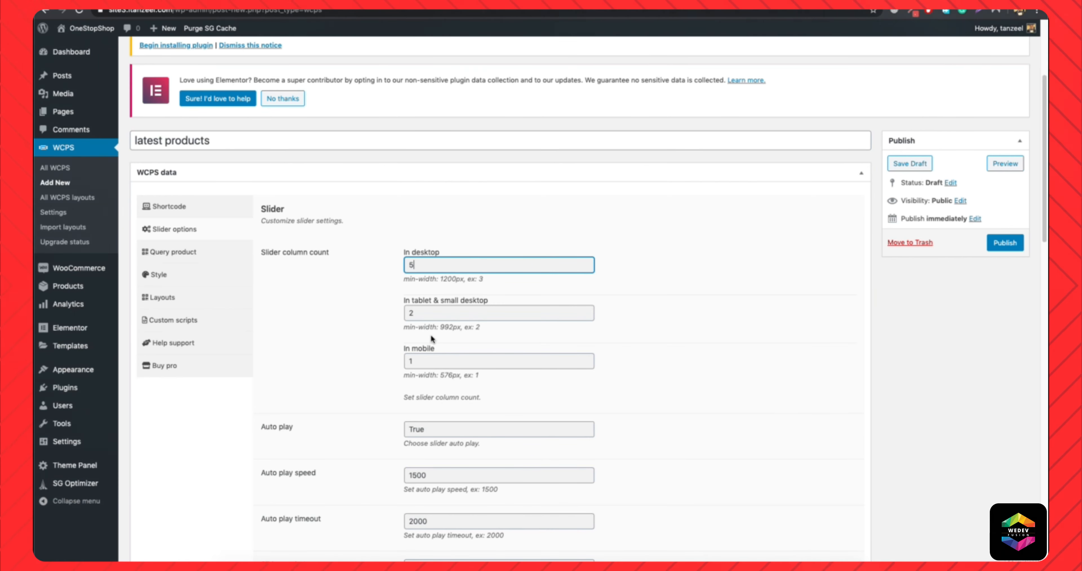
{"action": "double_click", "coordinate": [416, 315]}
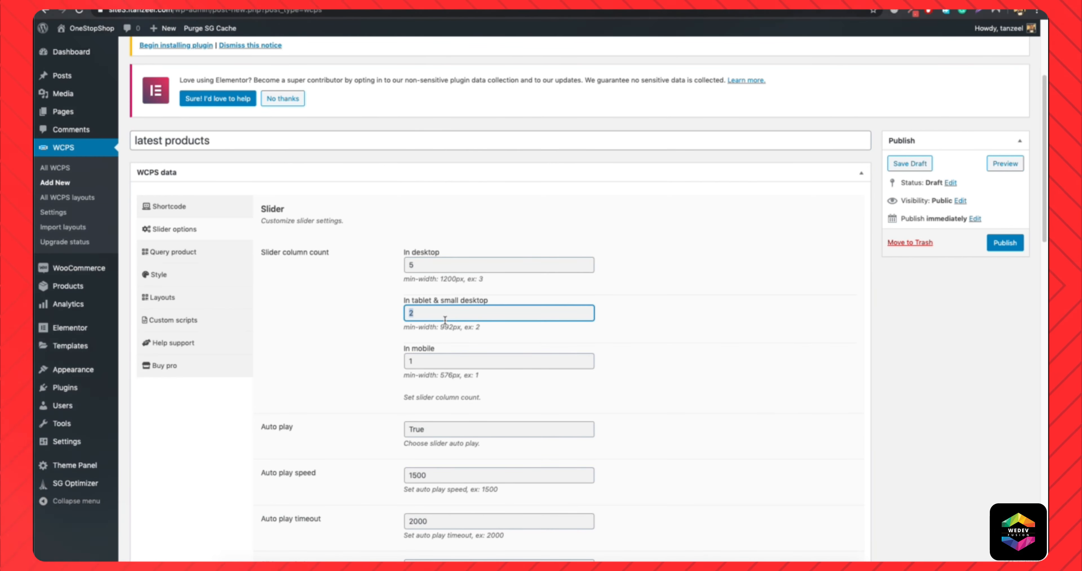
{"action": "double_click", "coordinate": [443, 360]}
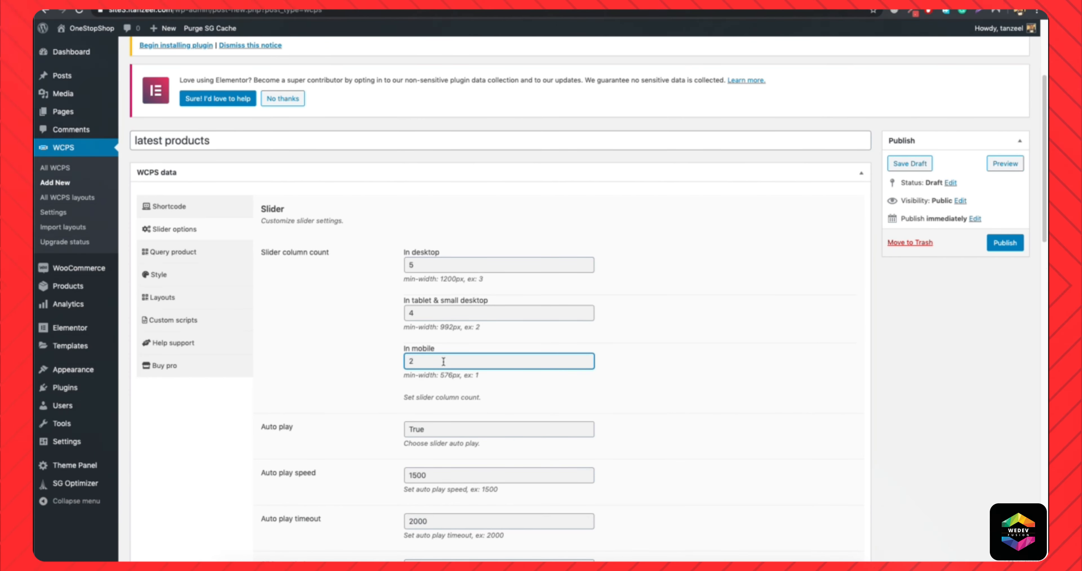
Review the remaining slider options, from auto play through the navigation and dots settings.
{"action": "scroll", "coordinate": [443, 362], "scroll_direction": "down", "scroll_amount": 5}
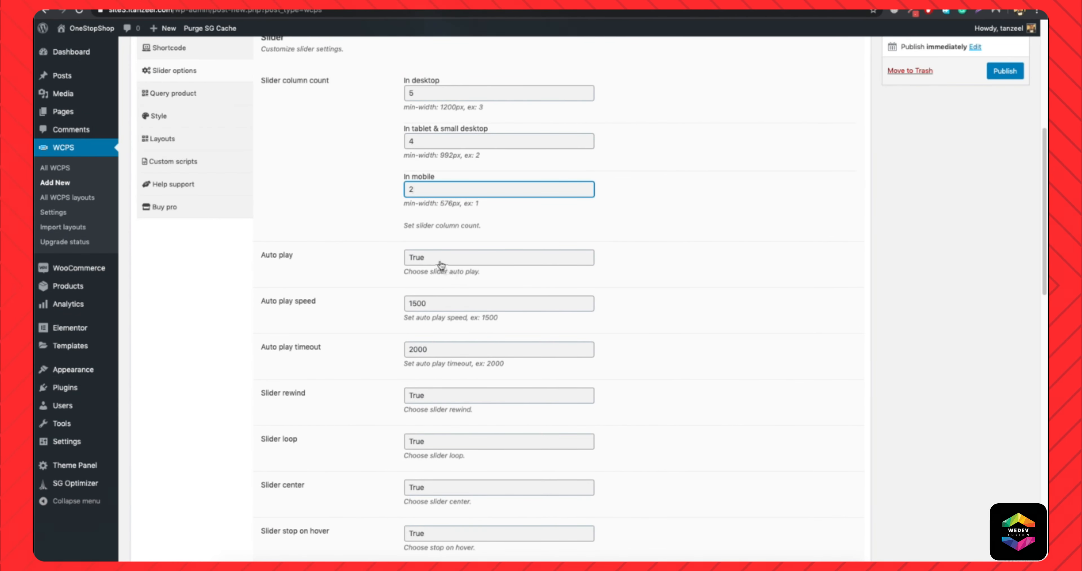
{"action": "scroll", "coordinate": [450, 289], "scroll_direction": "down", "scroll_amount": 20}
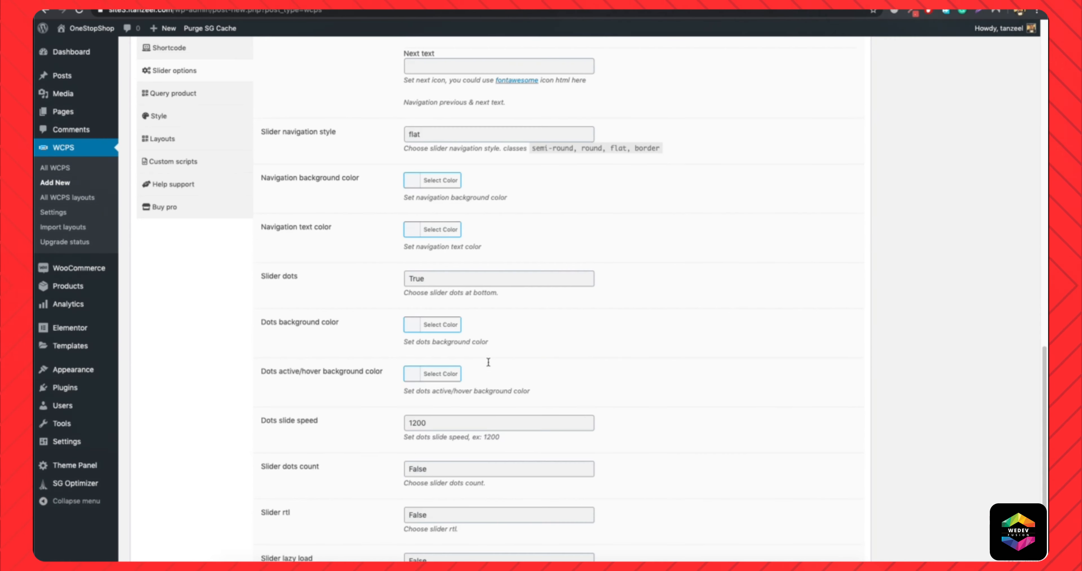
{"action": "scroll", "coordinate": [488, 360], "scroll_direction": "up", "scroll_amount": 20}
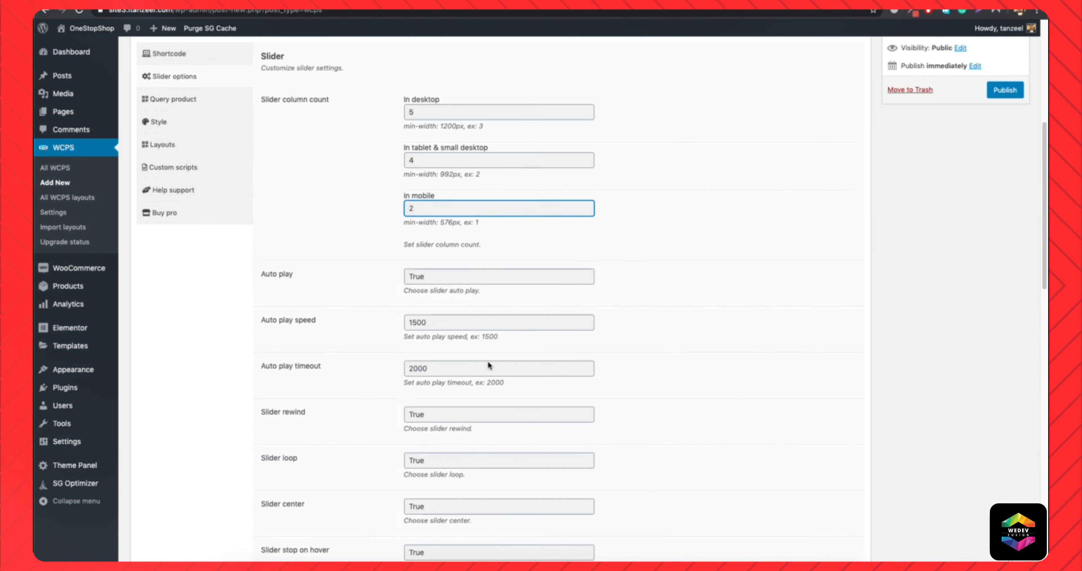
In the slider's product query settings, select the Accessories, Apple, Clothing and Desktop product categories.
{"action": "scroll", "coordinate": [488, 362], "scroll_direction": "up", "scroll_amount": 10}
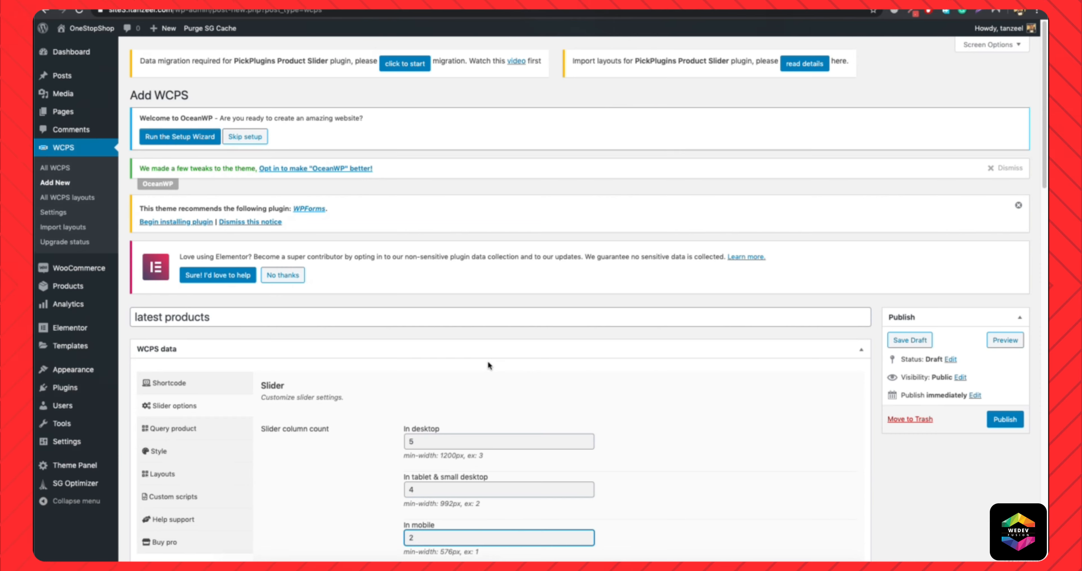
{"action": "left_click", "coordinate": [187, 433]}
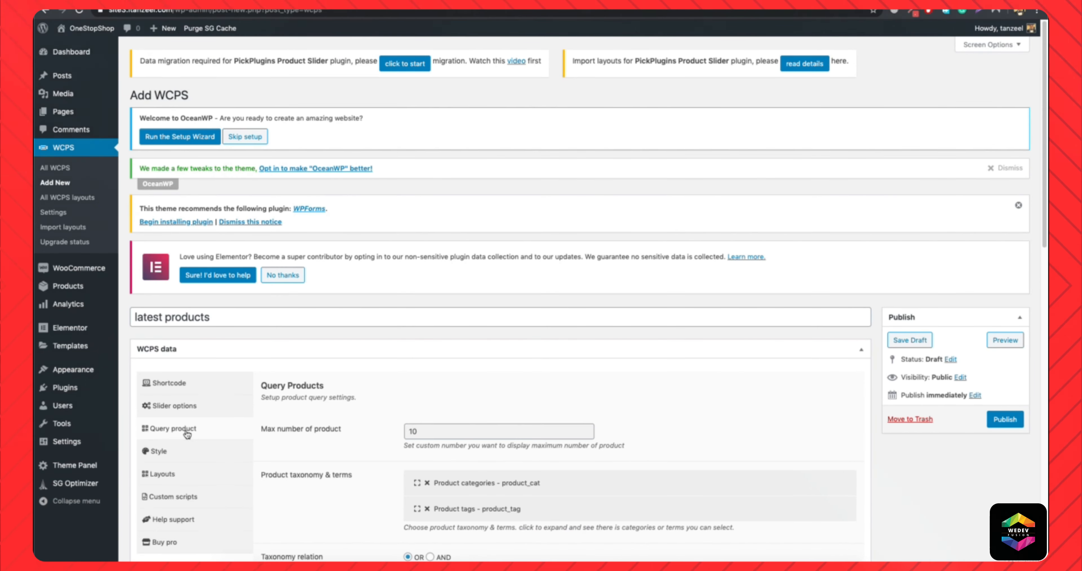
{"action": "scroll", "coordinate": [294, 445], "scroll_direction": "down", "scroll_amount": 3}
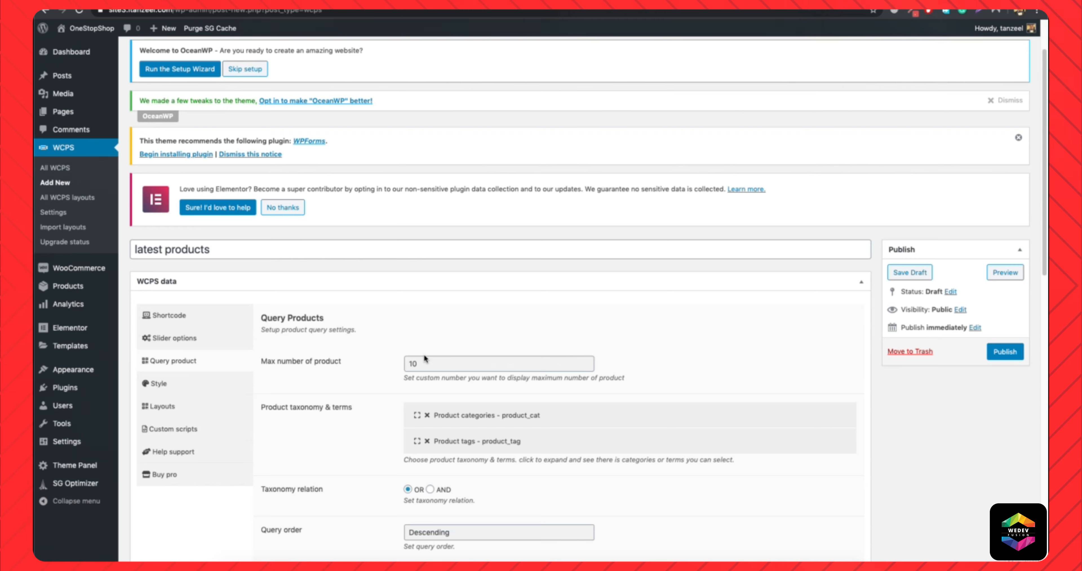
{"action": "scroll", "coordinate": [456, 387], "scroll_direction": "down", "scroll_amount": 2}
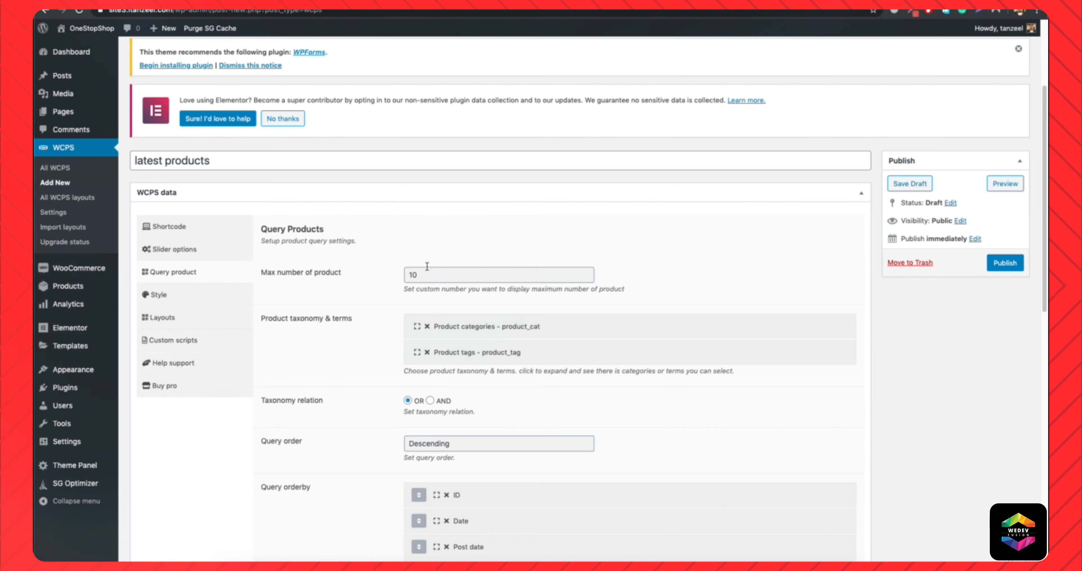
{"action": "left_click", "coordinate": [476, 325]}
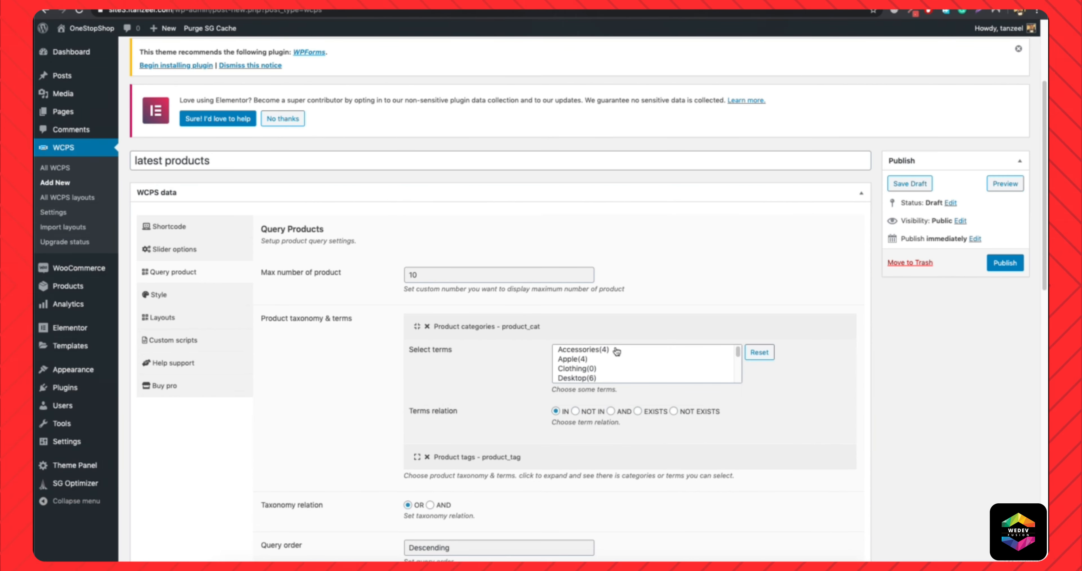
{"action": "left_click", "coordinate": [578, 352]}
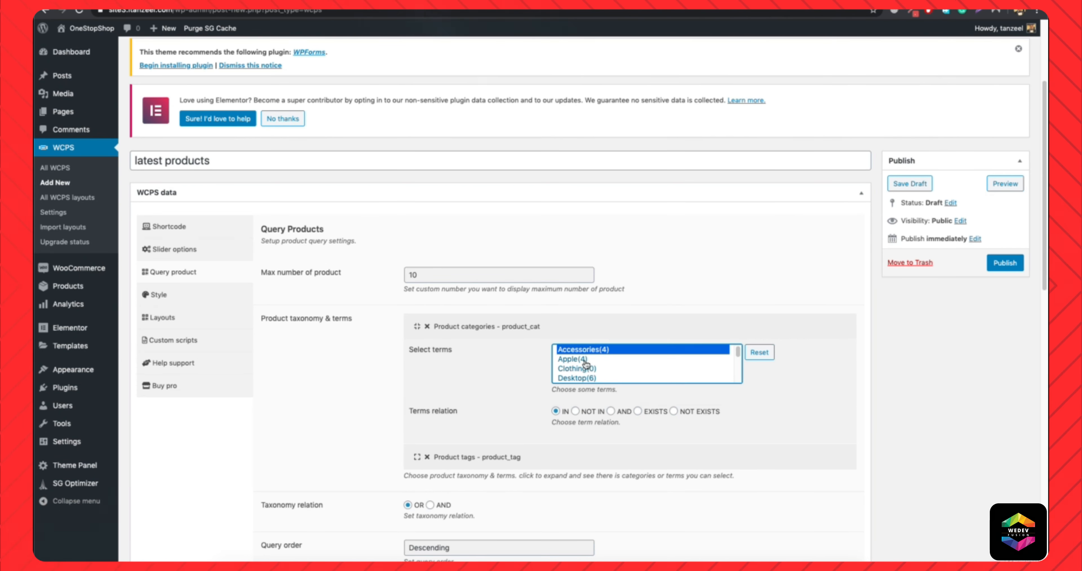
{"action": "left_click", "coordinate": [586, 362], "text": "super"}
{"action": "left_click", "coordinate": [585, 371], "text": "super"}
{"action": "left_click", "coordinate": [584, 380], "text": "super"}
{"action": "scroll", "coordinate": [626, 367], "scroll_direction": "down", "scroll_amount": 1}
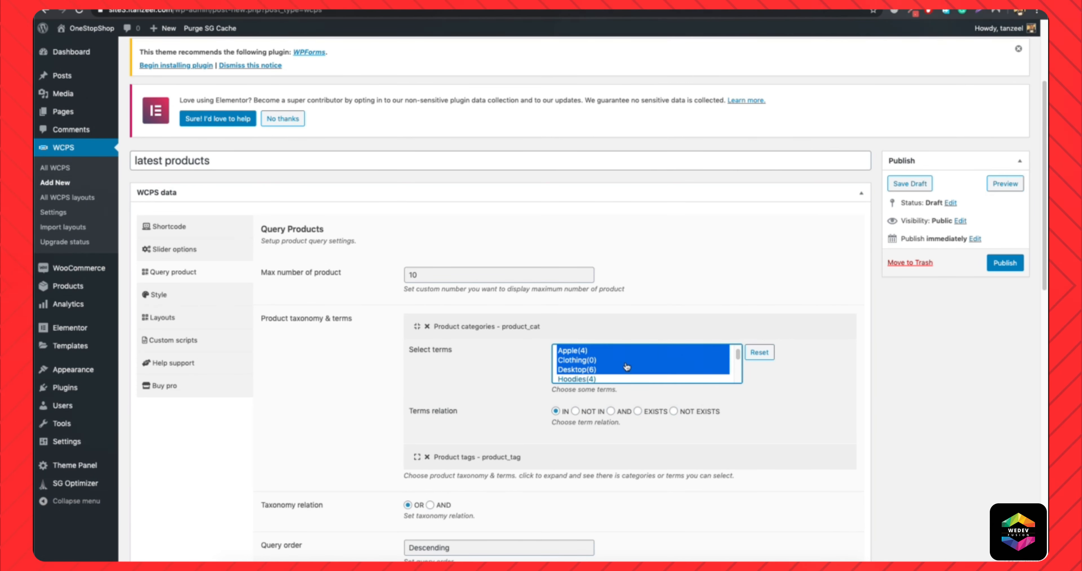
Add the remaining product categories to the selection: Hoodies, Huawei, Laptop, Mobile, Samsung, Tshirts and Uncategorized.
{"action": "scroll", "coordinate": [627, 366], "scroll_direction": "down", "scroll_amount": 2}
{"action": "left_click", "coordinate": [571, 354]}
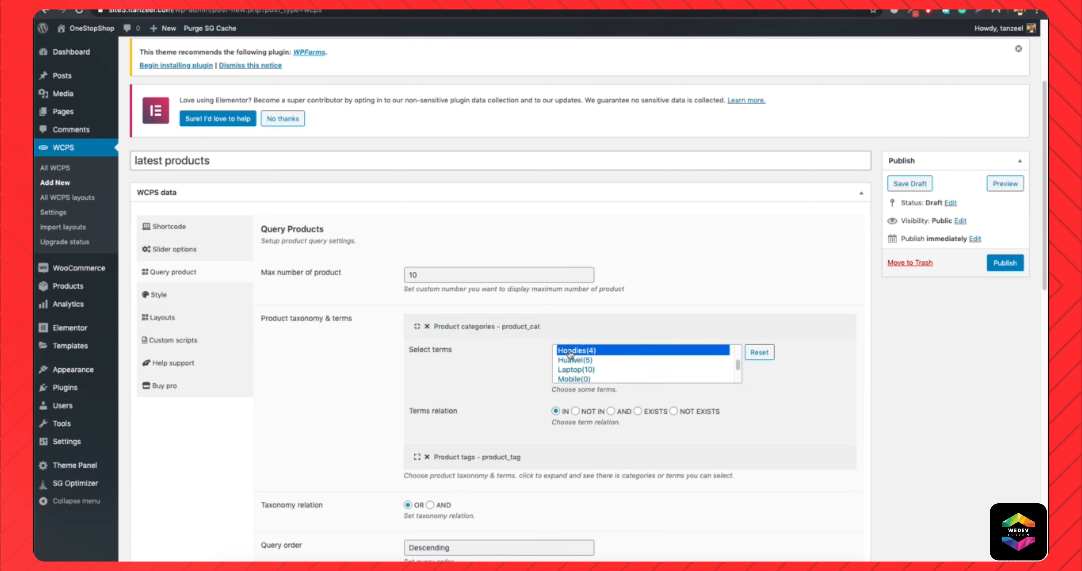
{"action": "left_click", "coordinate": [573, 362], "text": "super"}
{"action": "left_click", "coordinate": [573, 372], "text": "super"}
{"action": "left_click", "coordinate": [573, 381], "text": "super"}
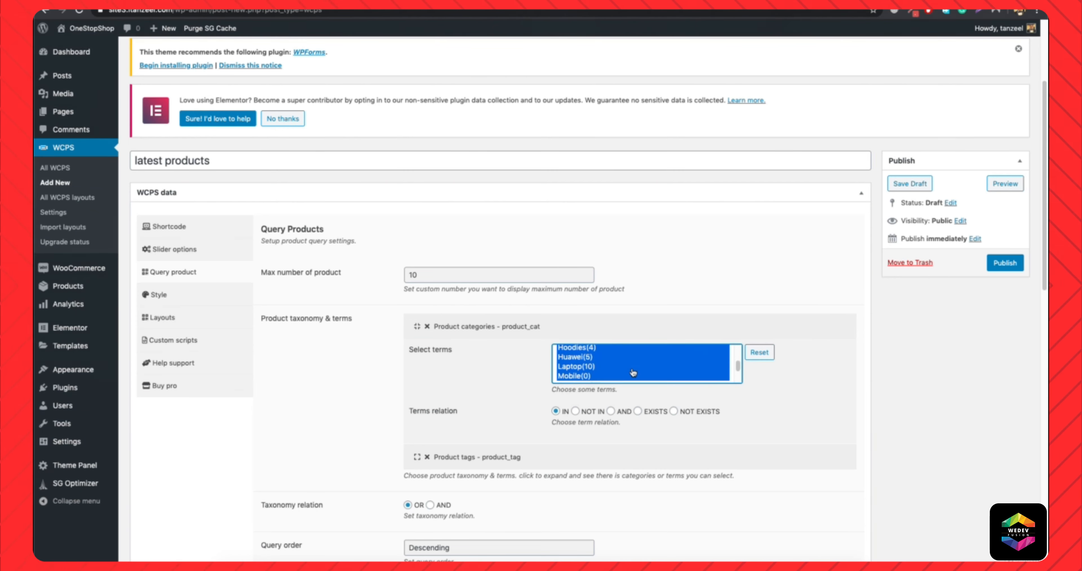
{"action": "scroll", "coordinate": [633, 372], "scroll_direction": "down", "scroll_amount": 2}
{"action": "left_click", "coordinate": [572, 359], "text": "super"}
{"action": "left_click", "coordinate": [572, 369], "text": "super"}
{"action": "left_click", "coordinate": [572, 378], "text": "super"}
{"action": "scroll", "coordinate": [572, 380], "scroll_direction": "down", "scroll_amount": 1}
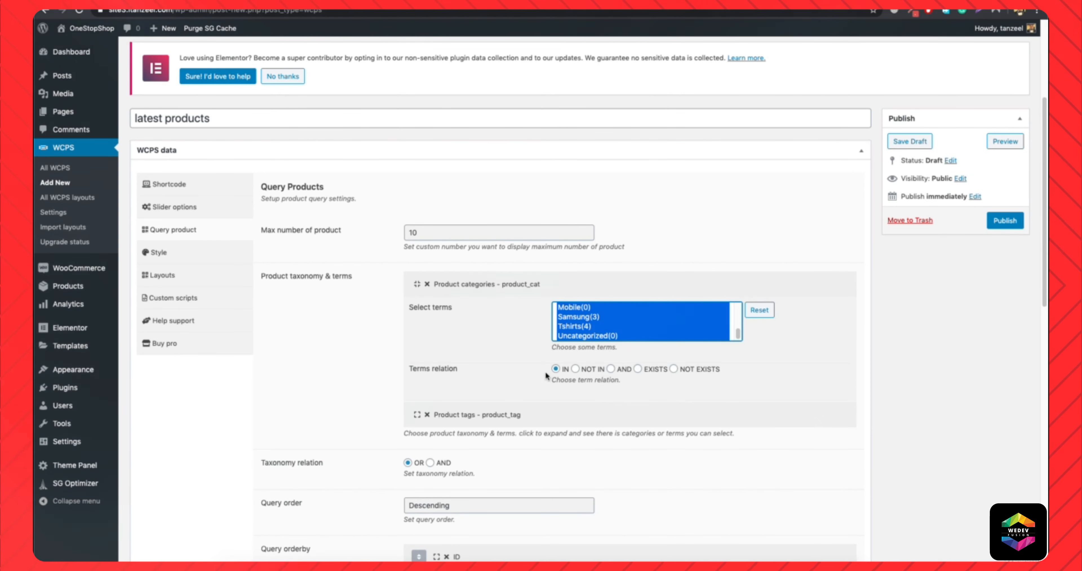
Expand the product tags taxonomy and select all its terms, from apple to pc.
{"action": "left_click", "coordinate": [442, 415]}
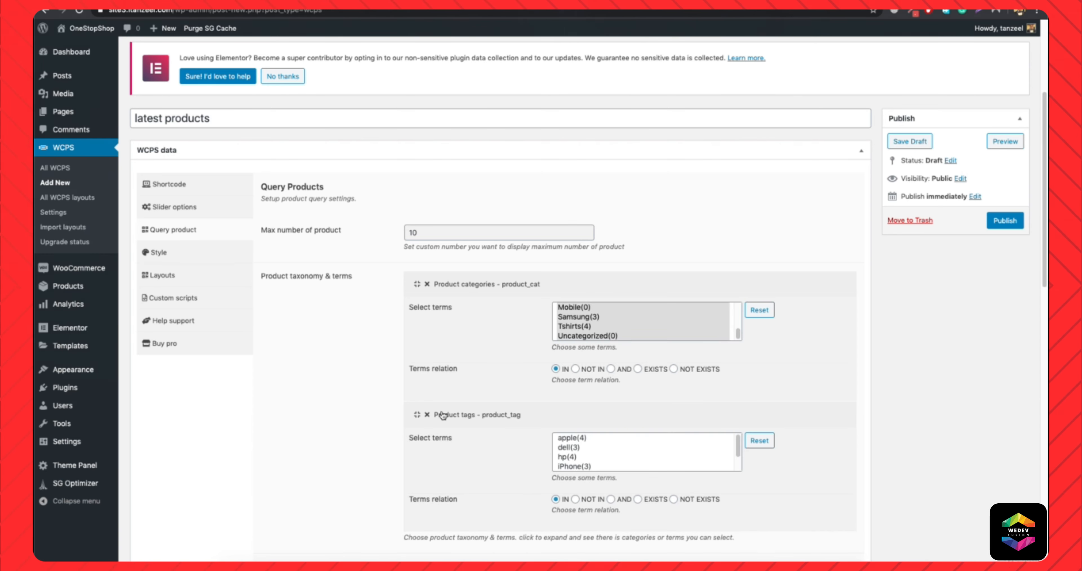
{"action": "scroll", "coordinate": [616, 441], "scroll_direction": "up", "scroll_amount": 2}
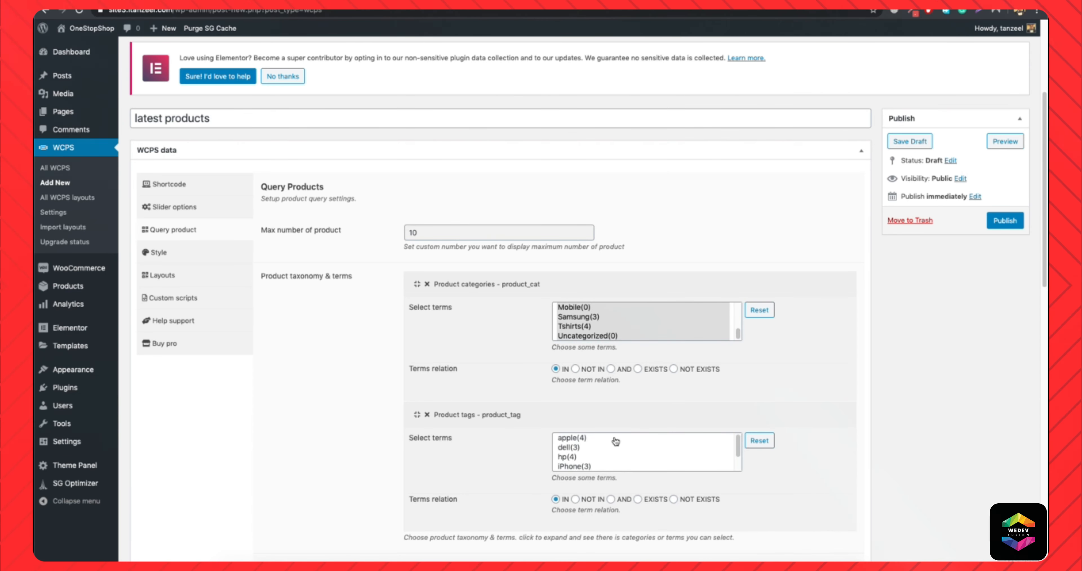
{"action": "left_click_drag", "start_coordinate": [567, 438], "coordinate": [564, 467]}
{"action": "scroll", "coordinate": [638, 462], "scroll_direction": "down", "scroll_amount": 2}
{"action": "scroll", "coordinate": [563, 461], "scroll_direction": "down", "scroll_amount": 2}
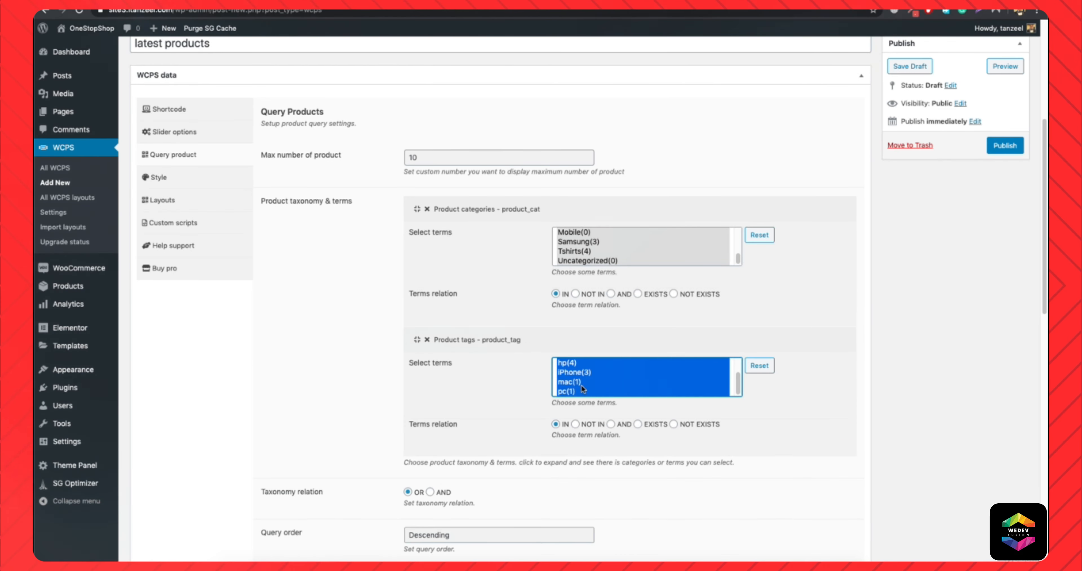
{"action": "scroll", "coordinate": [327, 269], "scroll_direction": "down", "scroll_amount": 2}
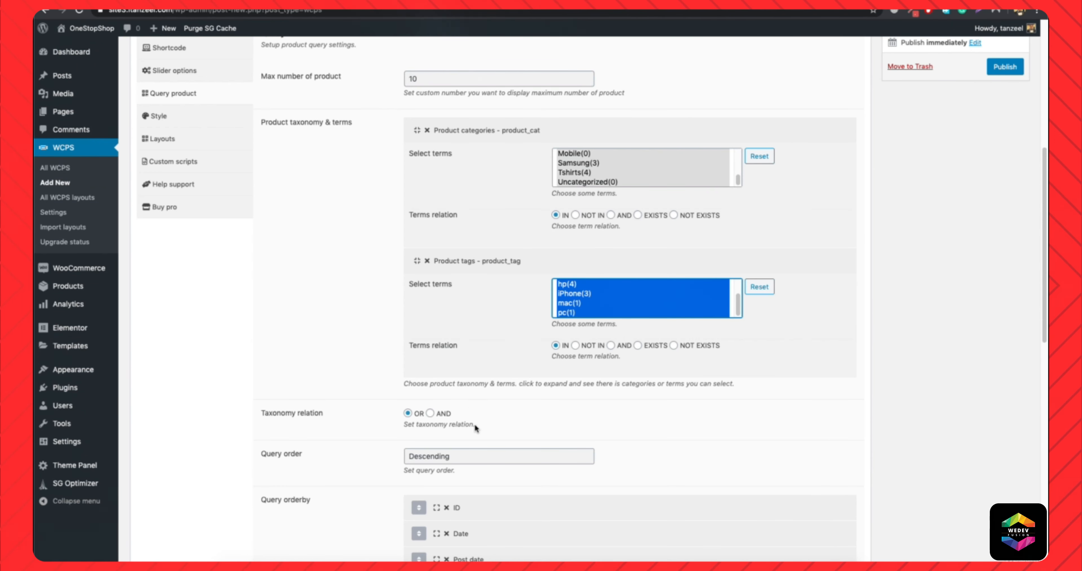
{"action": "left_click", "coordinate": [430, 413]}
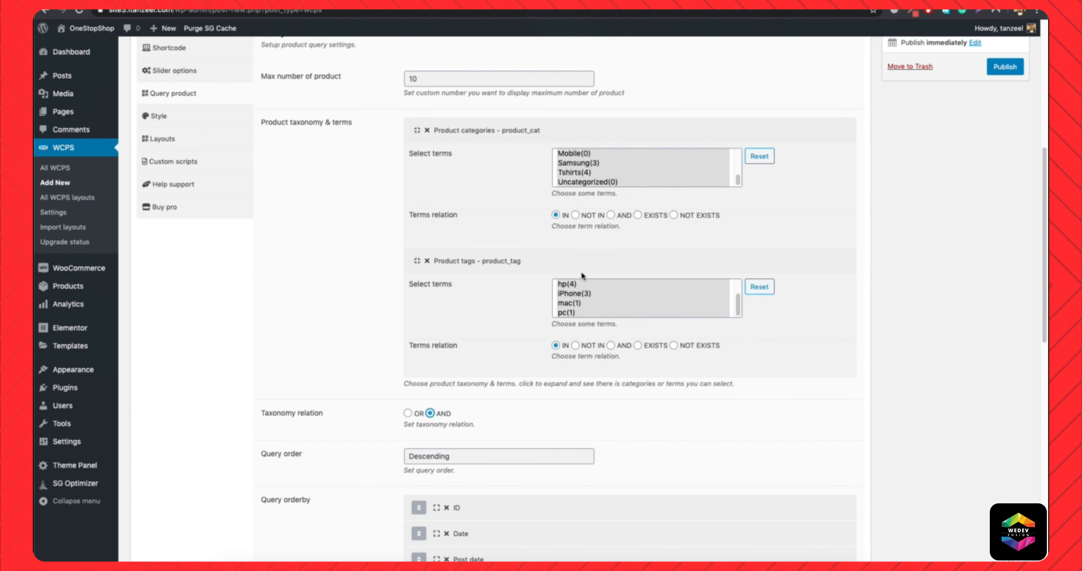
{"action": "left_click", "coordinate": [411, 415]}
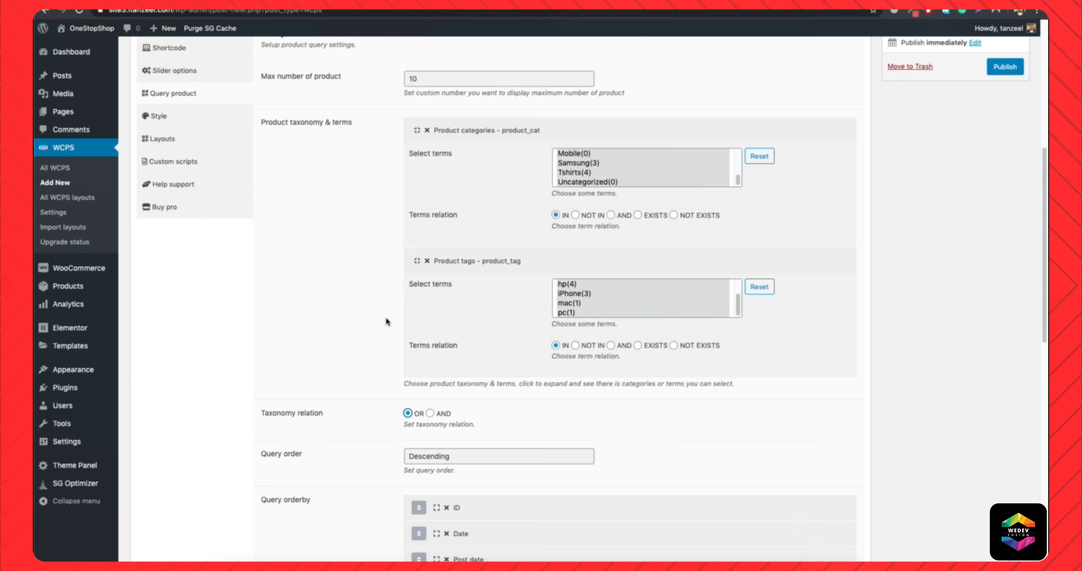
{"action": "scroll", "coordinate": [305, 84], "scroll_direction": "up", "scroll_amount": 1}
{"action": "scroll", "coordinate": [305, 81], "scroll_direction": "up", "scroll_amount": 5}
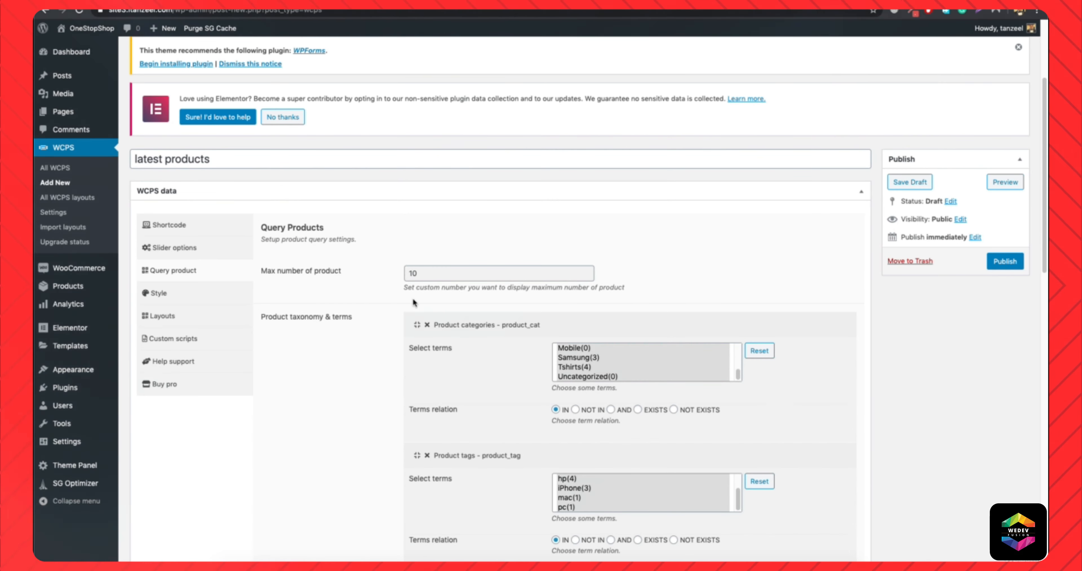
Move Date to the first place in the query orderby list and set its order to Descending.
{"action": "scroll", "coordinate": [417, 298], "scroll_direction": "down", "scroll_amount": 8}
{"action": "scroll", "coordinate": [385, 349], "scroll_direction": "down", "scroll_amount": 4}
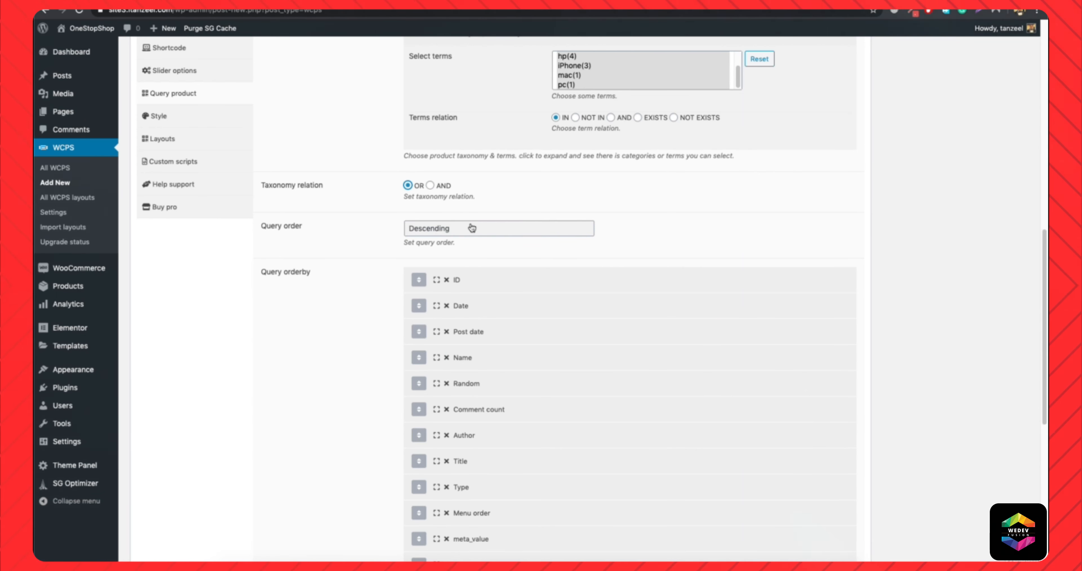
{"action": "left_click_drag", "start_coordinate": [418, 309], "coordinate": [414, 274]}
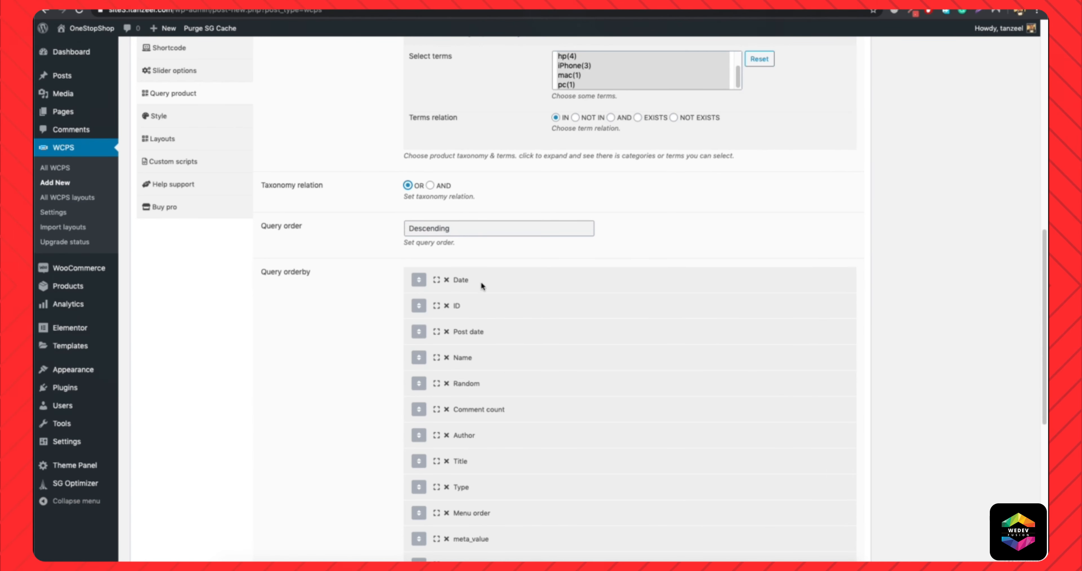
{"action": "left_click", "coordinate": [470, 281]}
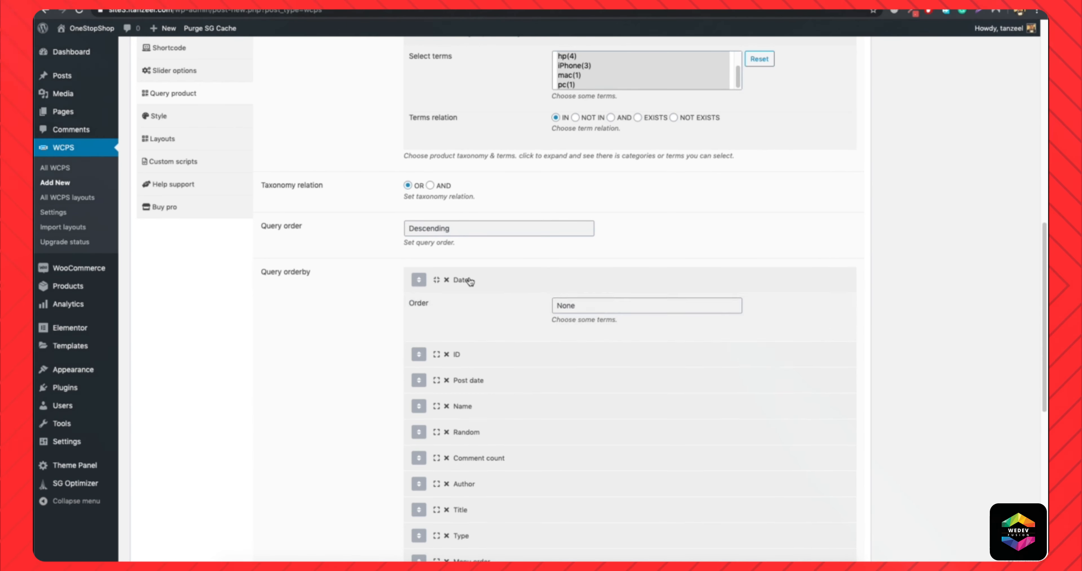
{"action": "left_click", "coordinate": [597, 306]}
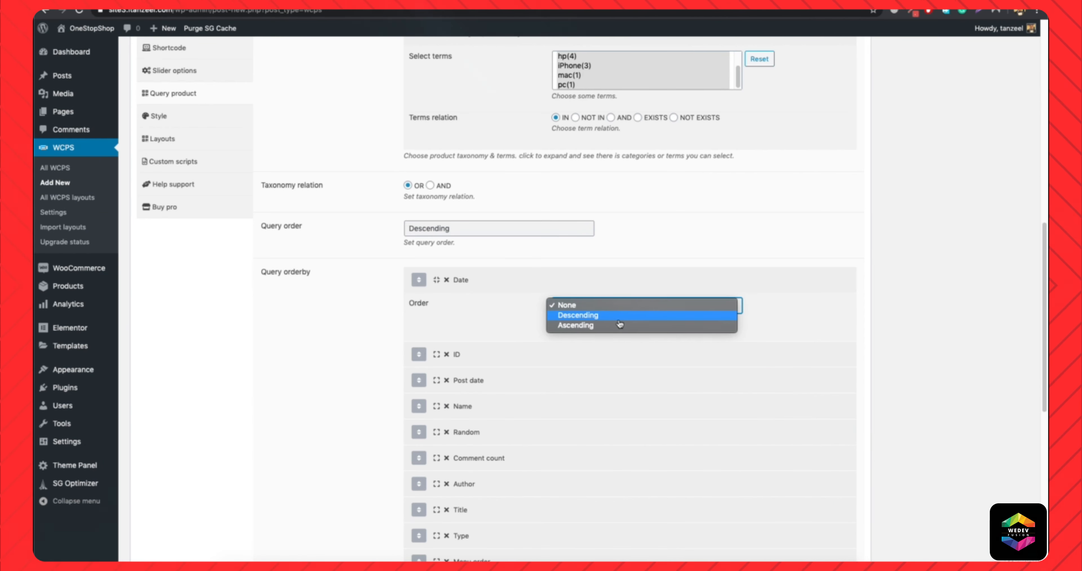
{"action": "left_click", "coordinate": [617, 317]}
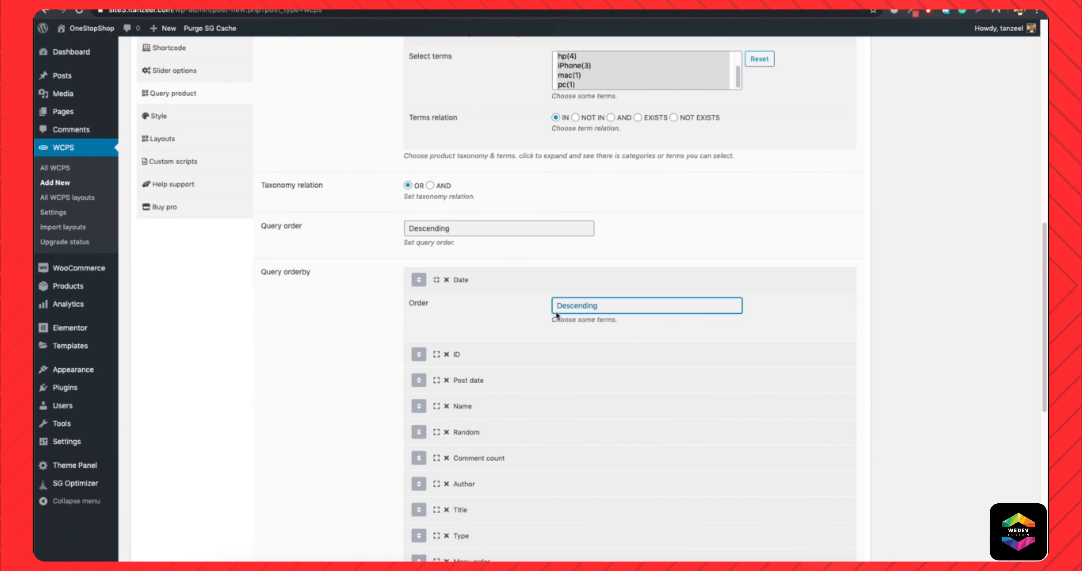
{"action": "left_click", "coordinate": [466, 281]}
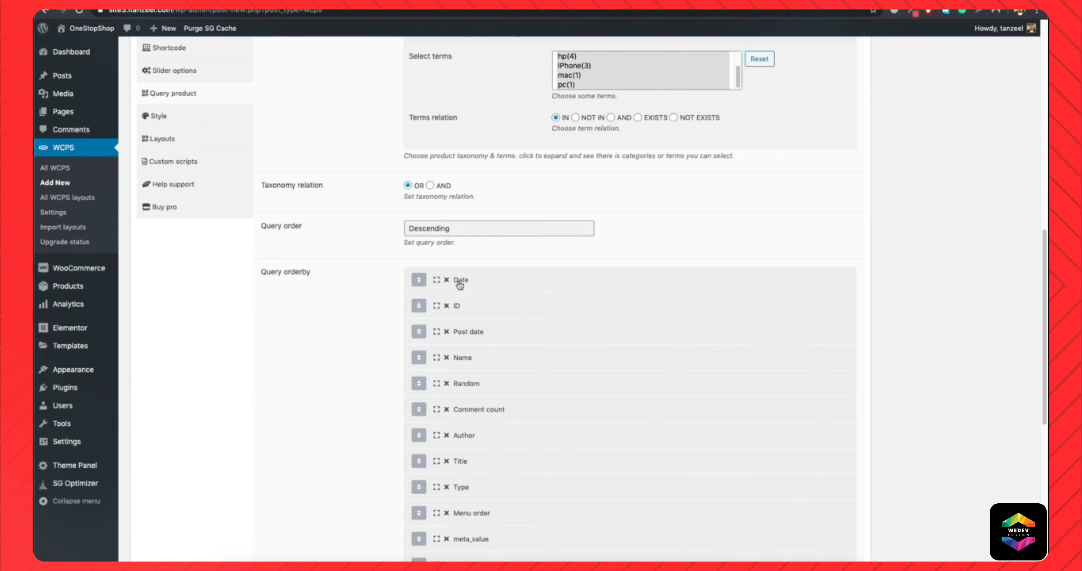
Set the on-sale products filter to No check and exclude out of stock products from the query.
{"action": "scroll", "coordinate": [459, 285], "scroll_direction": "down", "scroll_amount": 6}
{"action": "scroll", "coordinate": [460, 285], "scroll_direction": "down", "scroll_amount": 1}
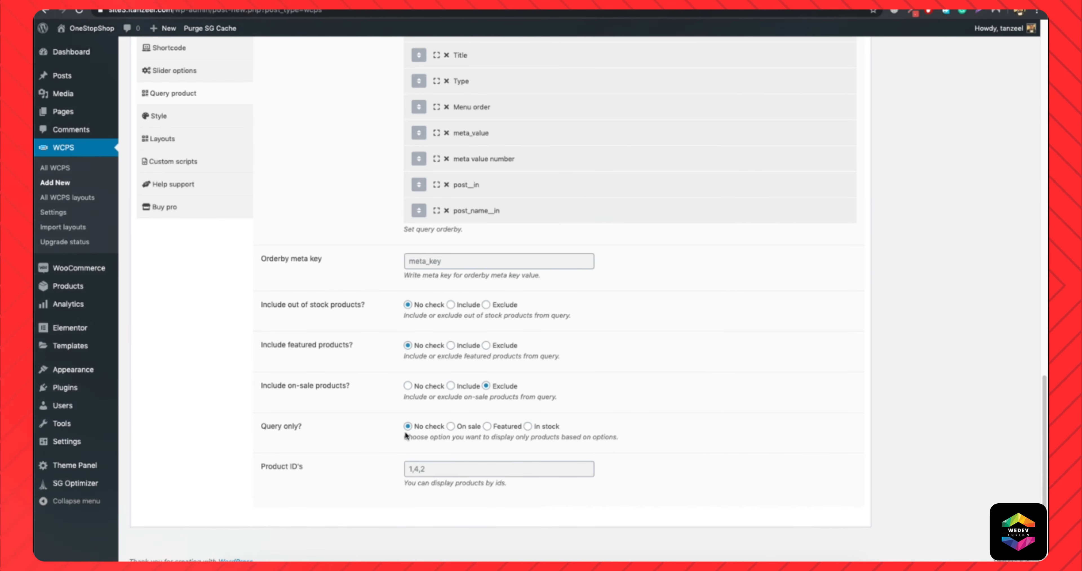
{"action": "left_click", "coordinate": [408, 386]}
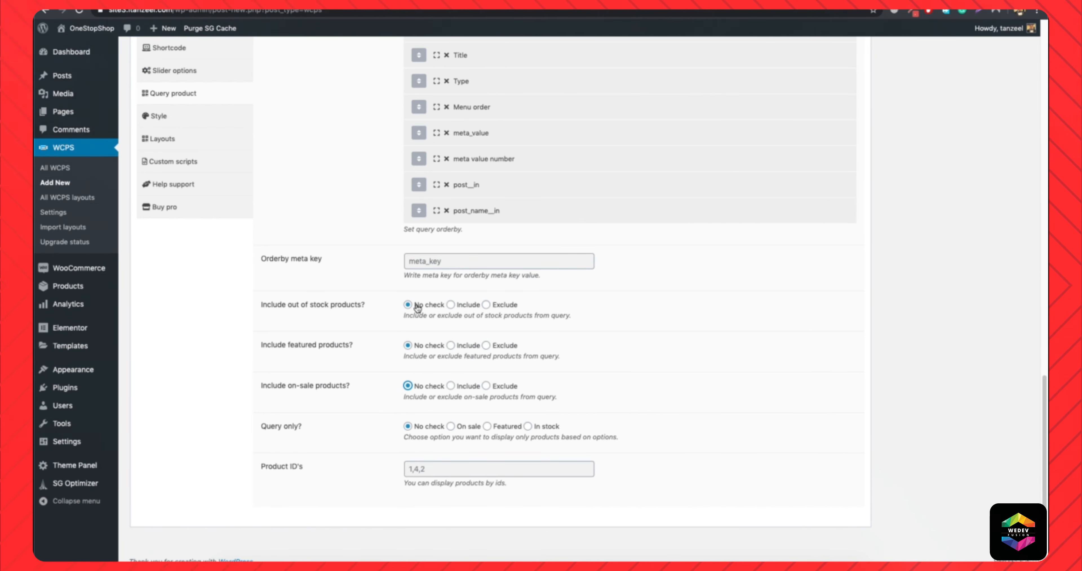
{"action": "left_click", "coordinate": [501, 306]}
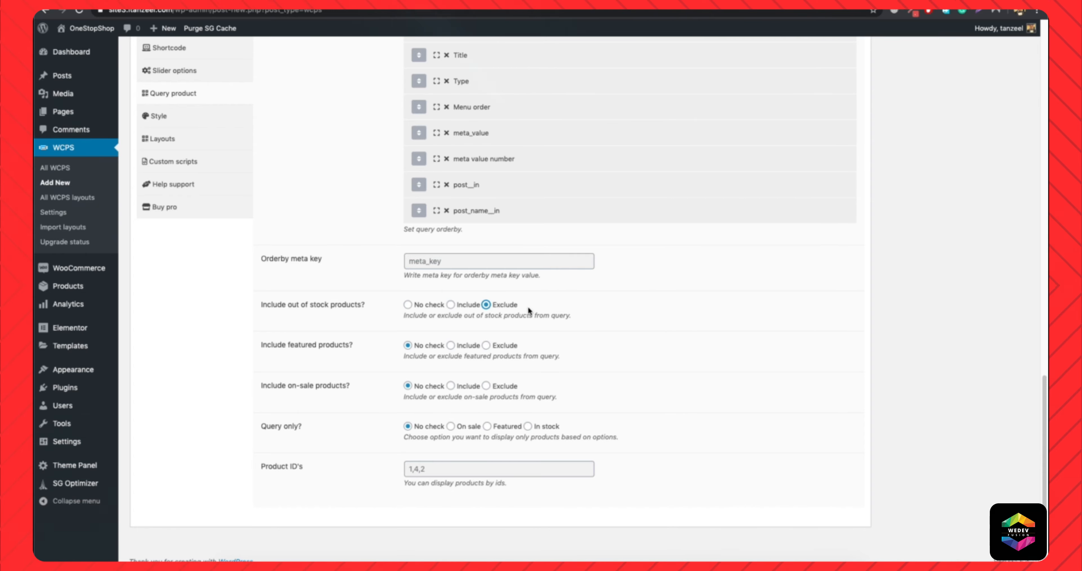
Look over the slider's style settings and revisit its slider options.
{"action": "scroll", "coordinate": [358, 482], "scroll_direction": "up", "scroll_amount": 20}
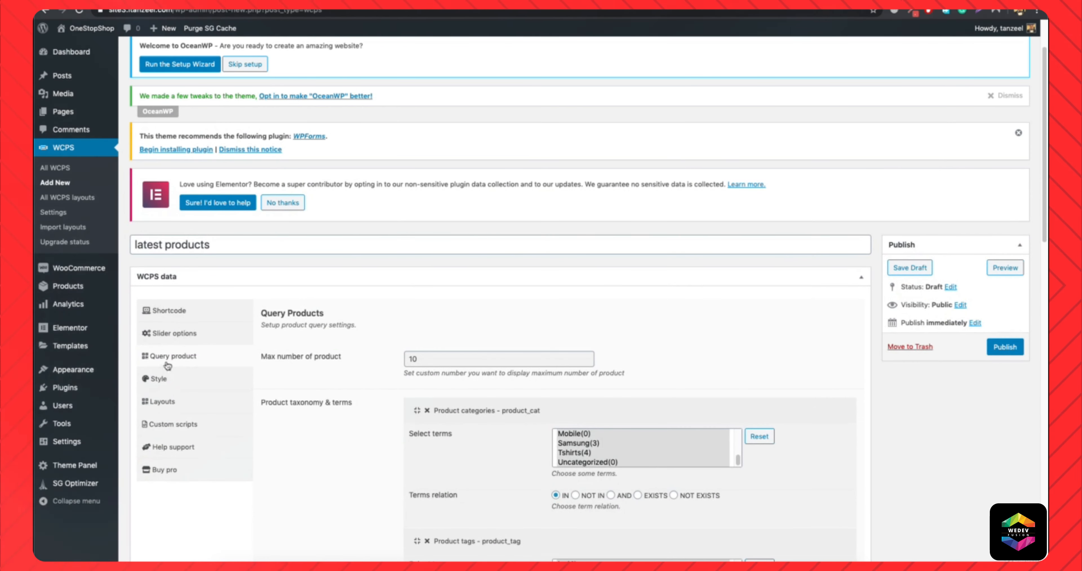
{"action": "left_click", "coordinate": [158, 388]}
{"action": "scroll", "coordinate": [251, 369], "scroll_direction": "down", "scroll_amount": 15}
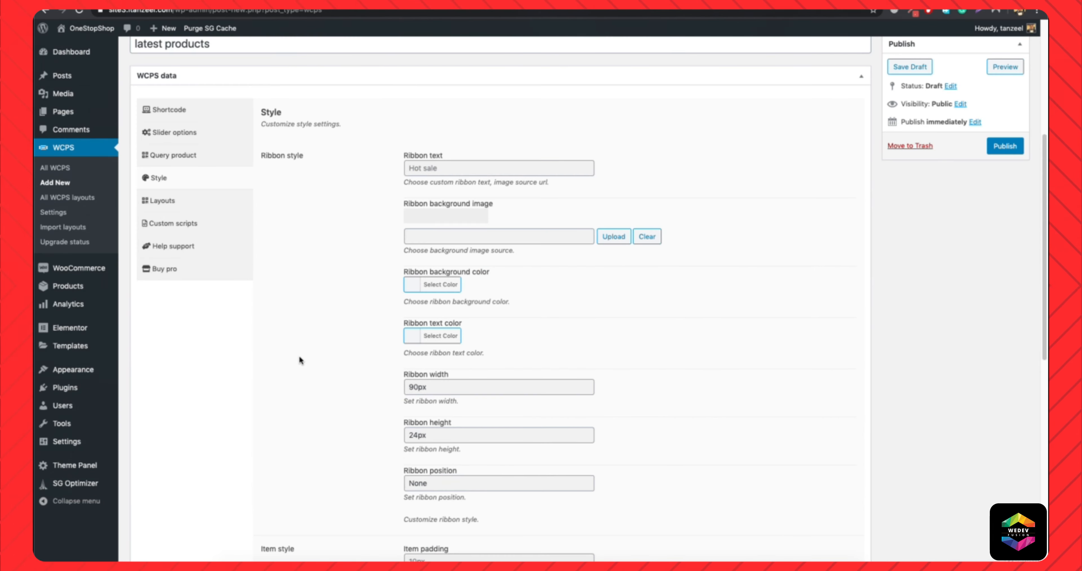
{"action": "scroll", "coordinate": [337, 390], "scroll_direction": "up", "scroll_amount": 15}
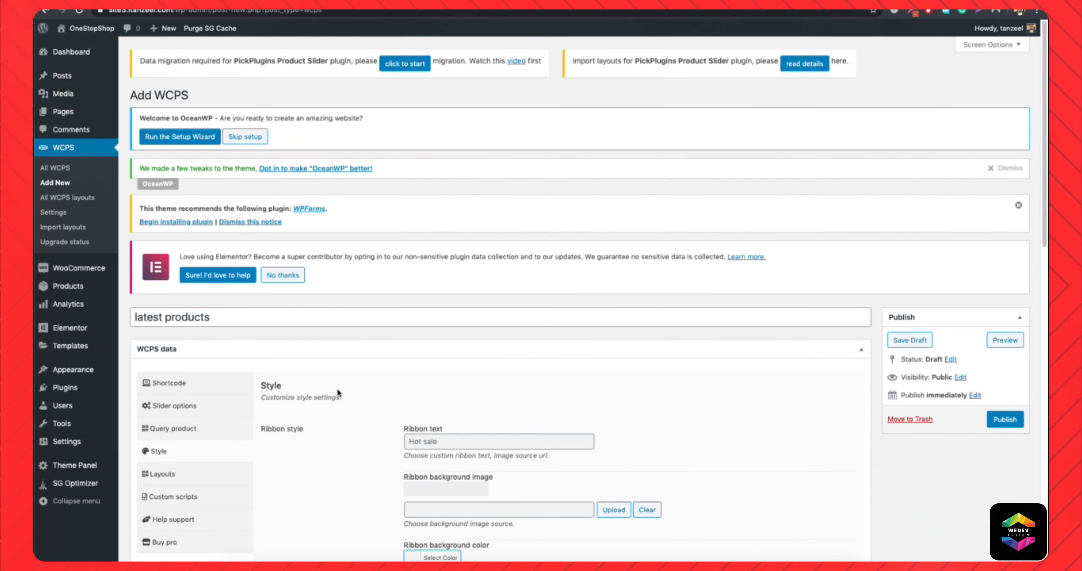
{"action": "scroll", "coordinate": [277, 411], "scroll_direction": "down", "scroll_amount": 3}
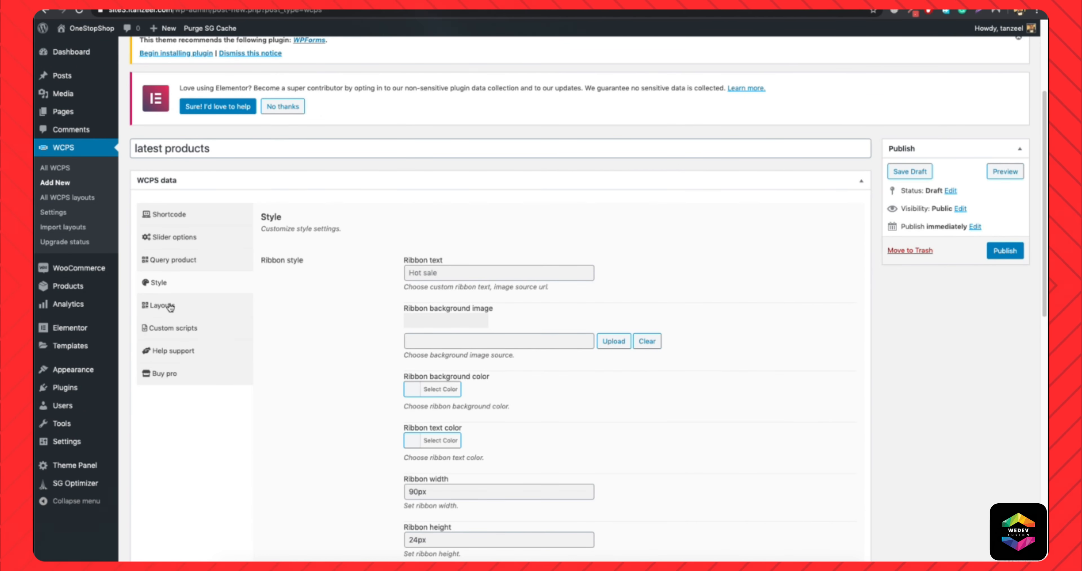
{"action": "left_click", "coordinate": [198, 238]}
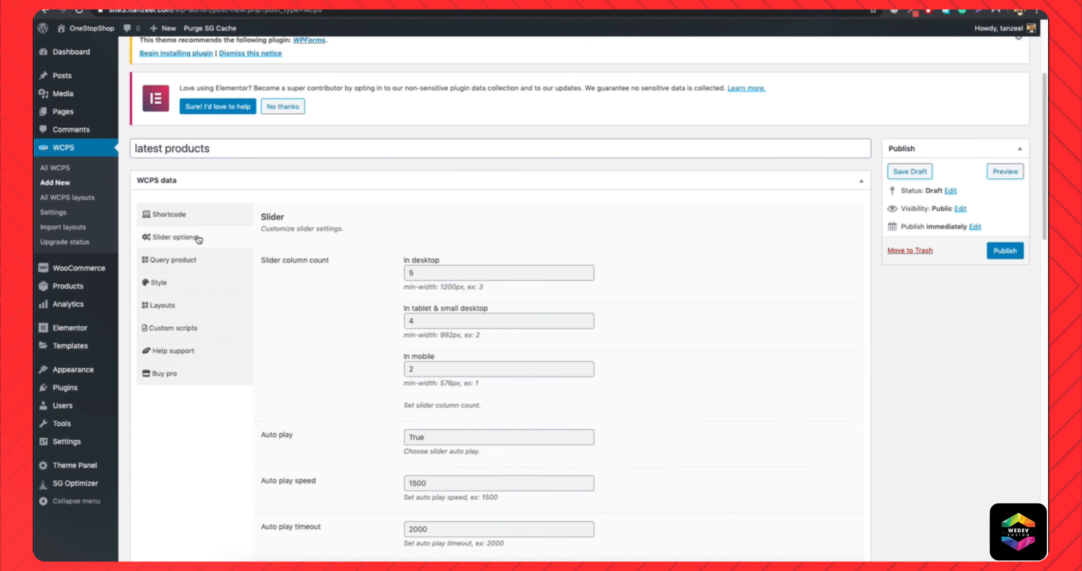
Copy the slider's shortcode [wcps id='395'] and publish the slider.
{"action": "left_click", "coordinate": [177, 212]}
{"action": "left_click", "coordinate": [468, 311]}
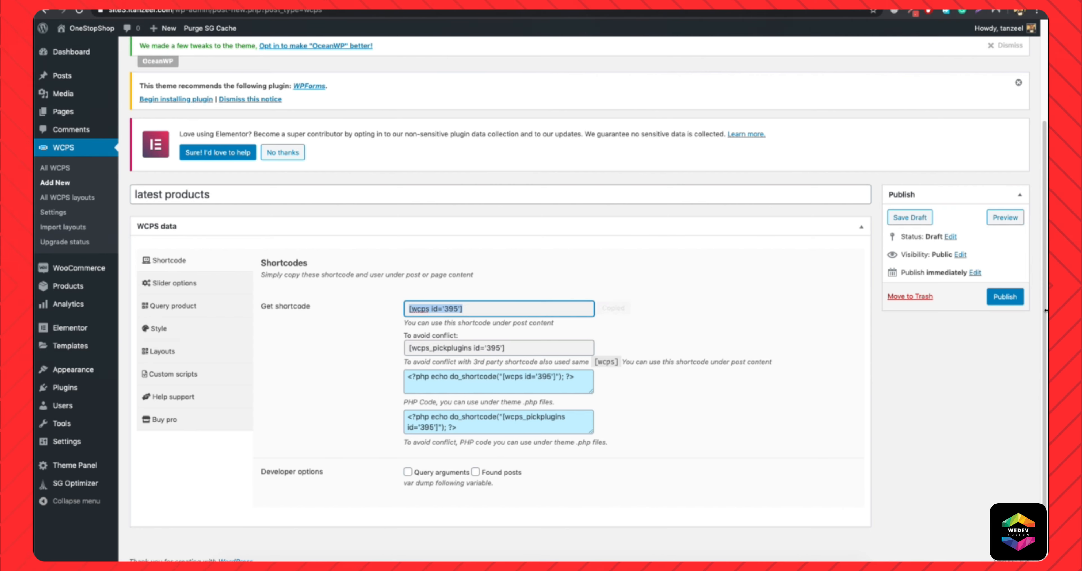
{"action": "left_click", "coordinate": [1000, 297]}
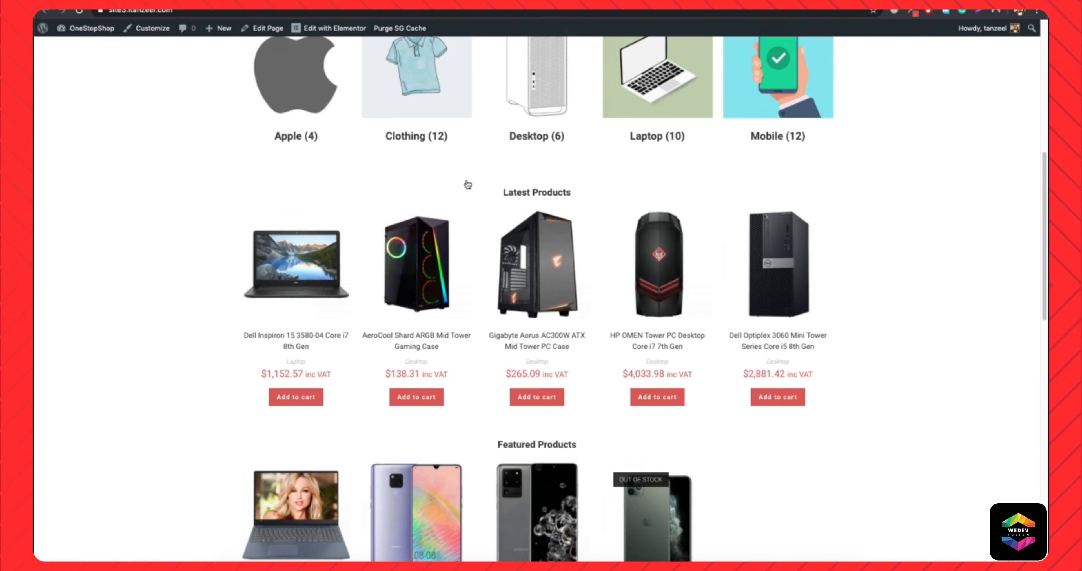
Go to the store's homepage and open it for editing with Elementor.
{"action": "scroll", "coordinate": [468, 185], "scroll_direction": "up", "scroll_amount": 10}
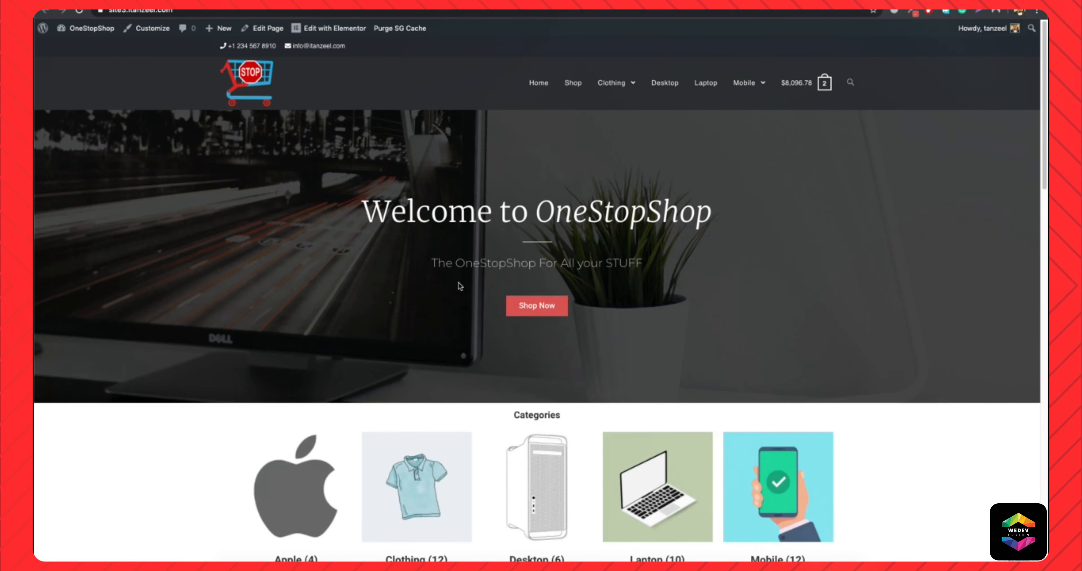
{"action": "scroll", "coordinate": [459, 284], "scroll_direction": "down", "scroll_amount": 9}
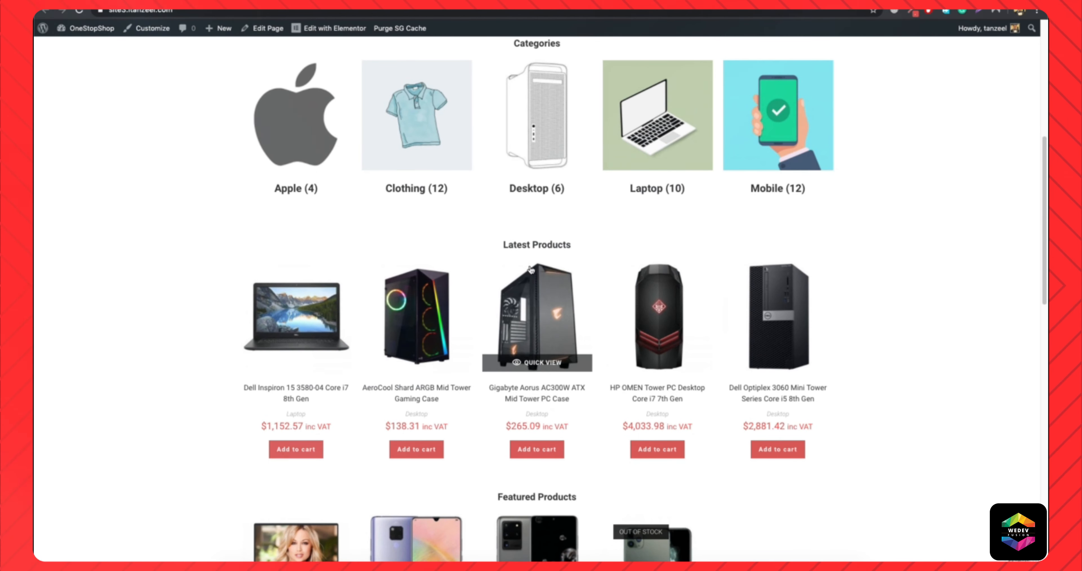
{"action": "left_click", "coordinate": [345, 33]}
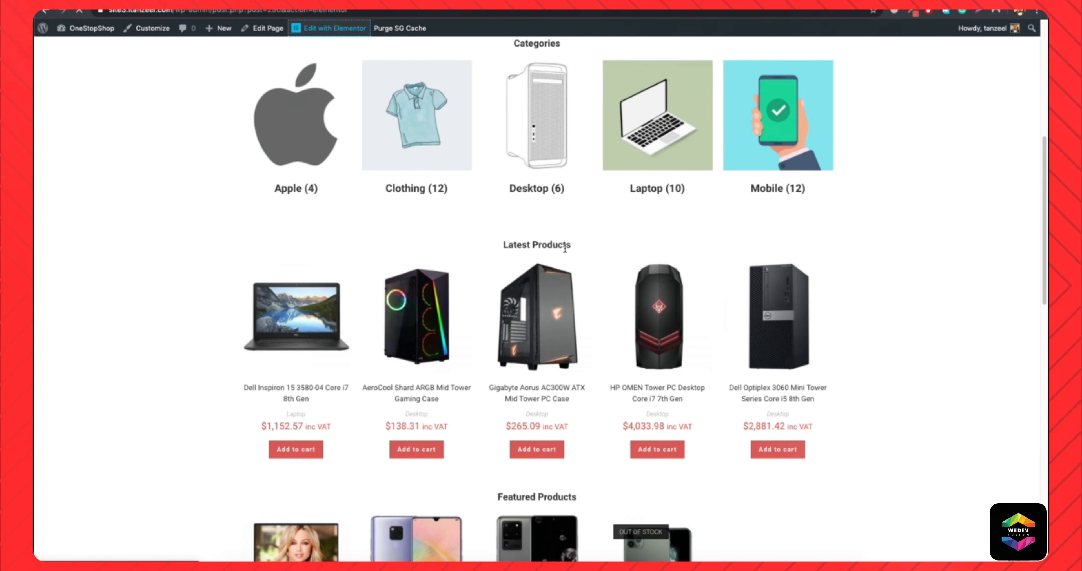
Replace the shortcode under the Latest Products heading with the copied [wcps id='395'] and update the homepage.
{"action": "scroll", "coordinate": [543, 279], "scroll_direction": "down", "scroll_amount": 8}
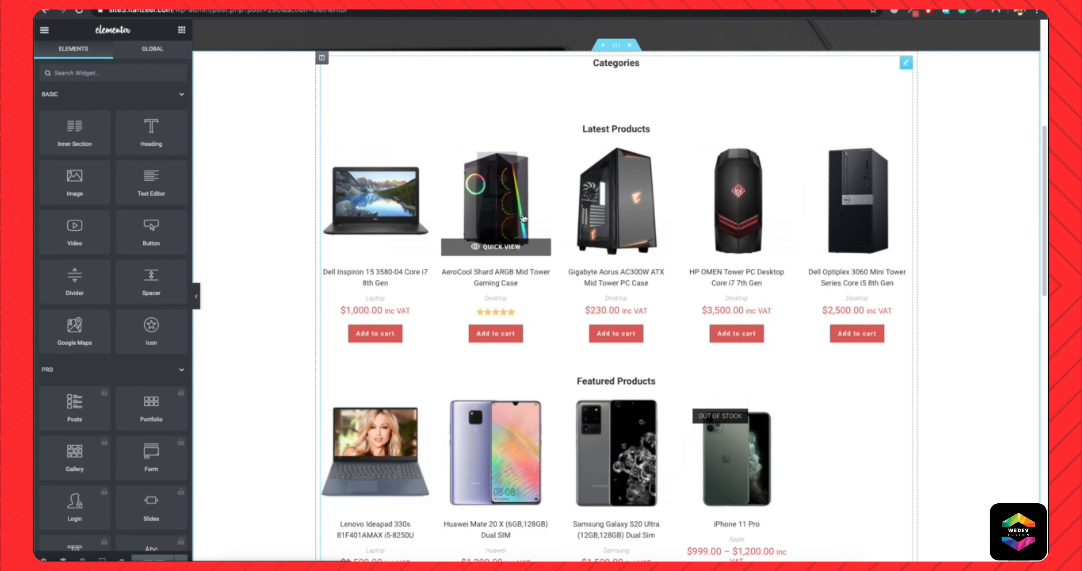
{"action": "left_click", "coordinate": [560, 176]}
{"action": "left_click_drag", "start_coordinate": [479, 143], "coordinate": [303, 143]}
{"action": "key", "text": "ctrl+v"}
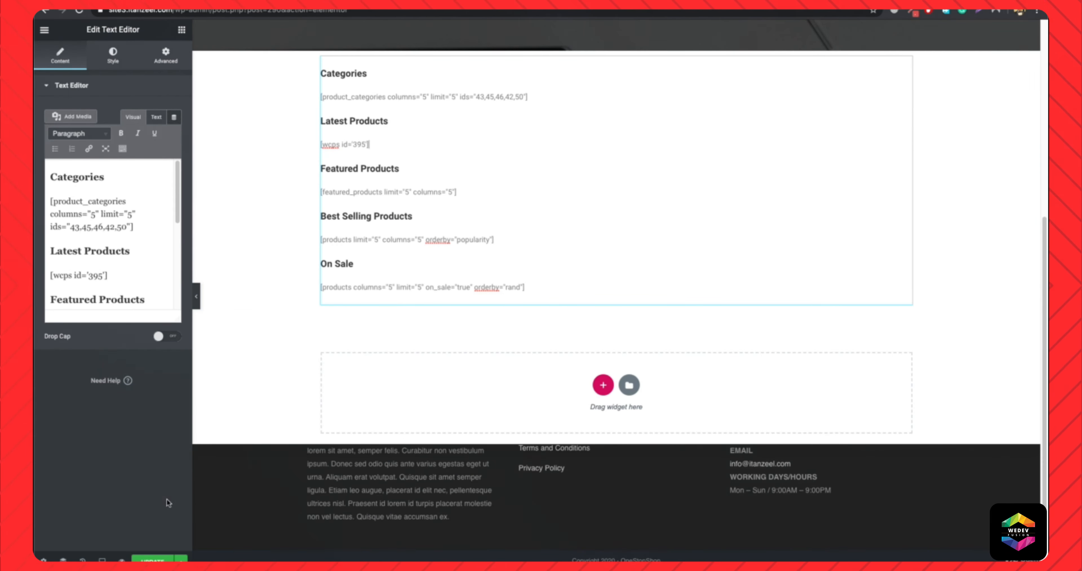
{"action": "left_click", "coordinate": [152, 559]}
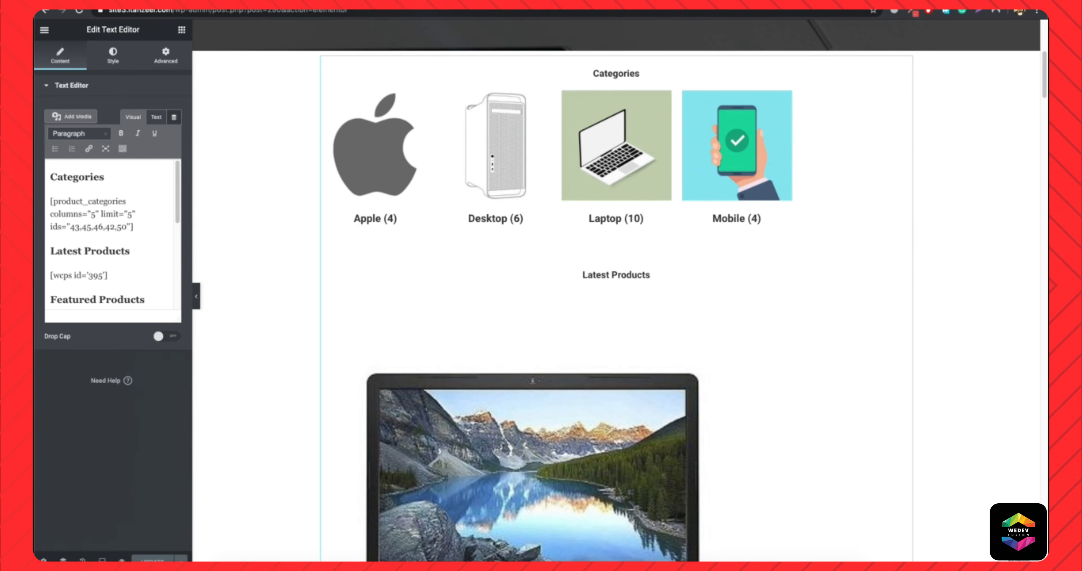
Load the live homepage from the site's root address and examine its Latest Products section.
{"action": "left_click_drag", "start_coordinate": [367, 13], "coordinate": [175, 12]}
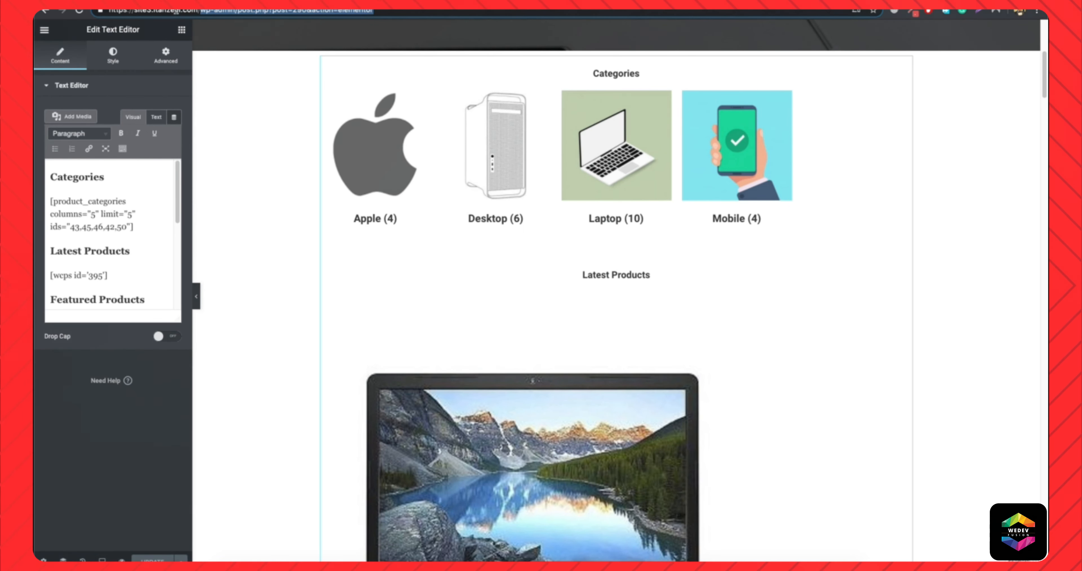
{"action": "key", "text": "BackSpace"}
{"action": "key", "text": "Return"}
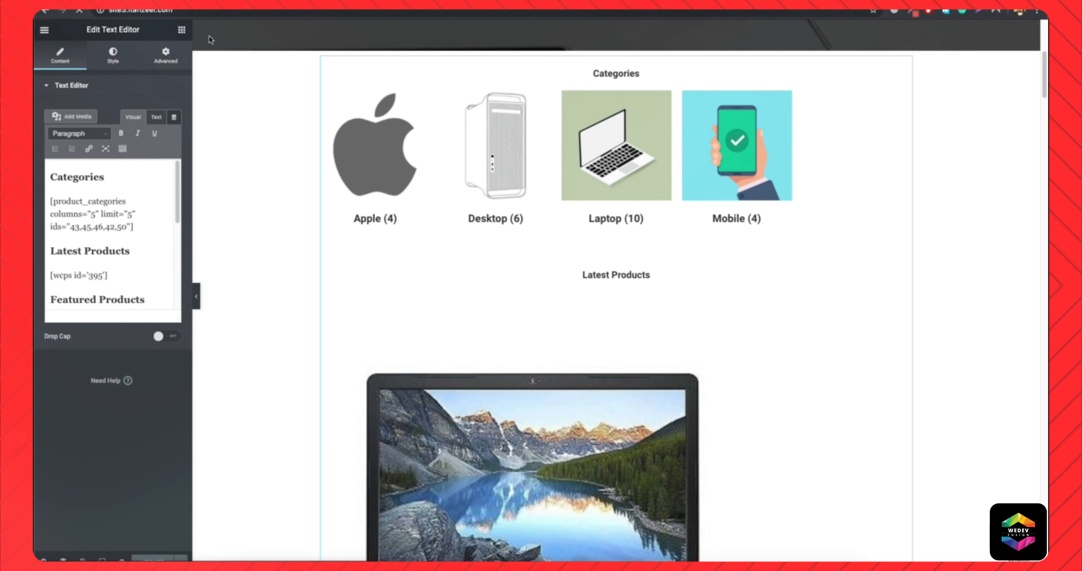
{"action": "scroll", "coordinate": [431, 240], "scroll_direction": "down", "scroll_amount": 10}
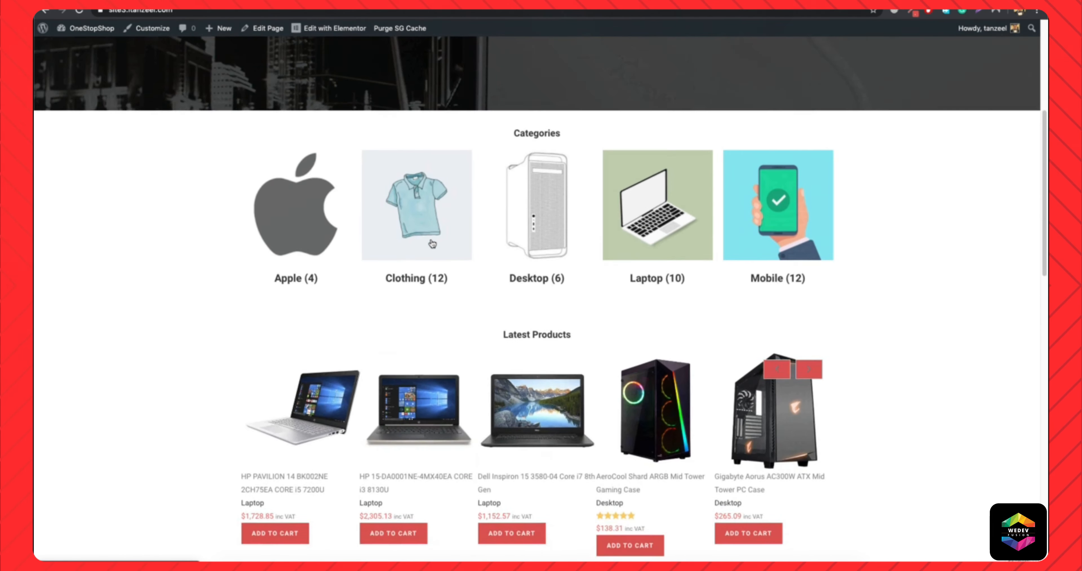
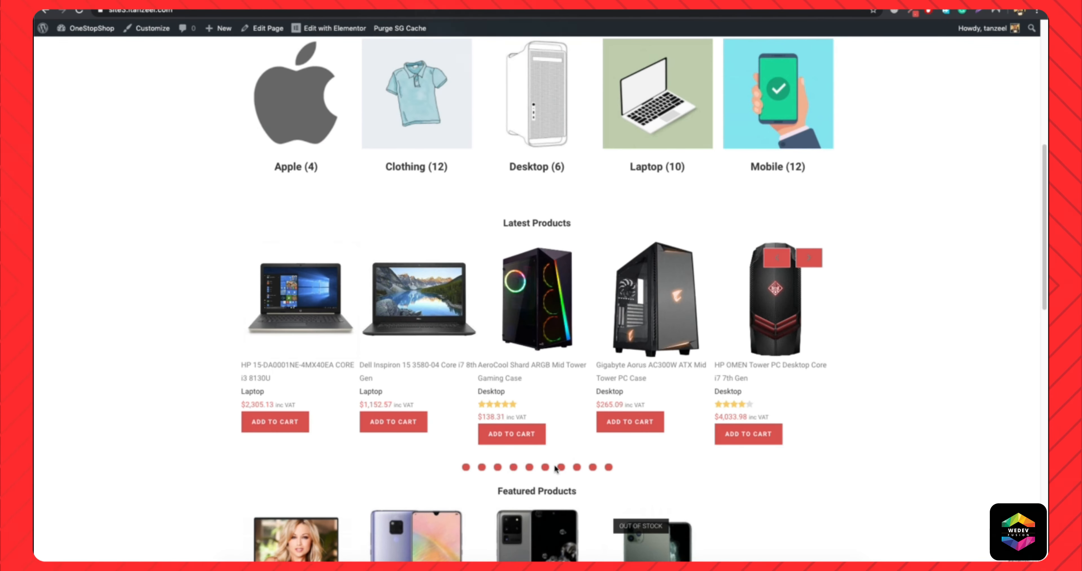
Return to the latest products slider's edit page and open its Slider options.
{"action": "scroll", "coordinate": [555, 469], "scroll_direction": "down", "scroll_amount": 8}
{"action": "scroll", "coordinate": [579, 294], "scroll_direction": "up", "scroll_amount": 9}
{"action": "scroll", "coordinate": [527, 284], "scroll_direction": "down", "scroll_amount": 3}
{"action": "scroll", "coordinate": [528, 285], "scroll_direction": "up", "scroll_amount": 2}
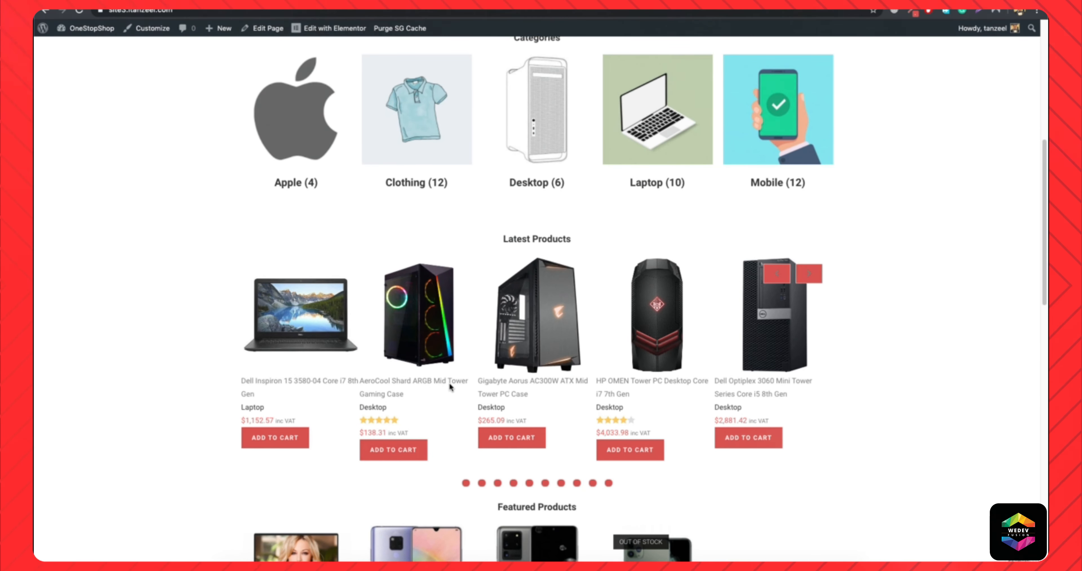
{"action": "scroll", "coordinate": [398, 383], "scroll_direction": "down", "scroll_amount": 5}
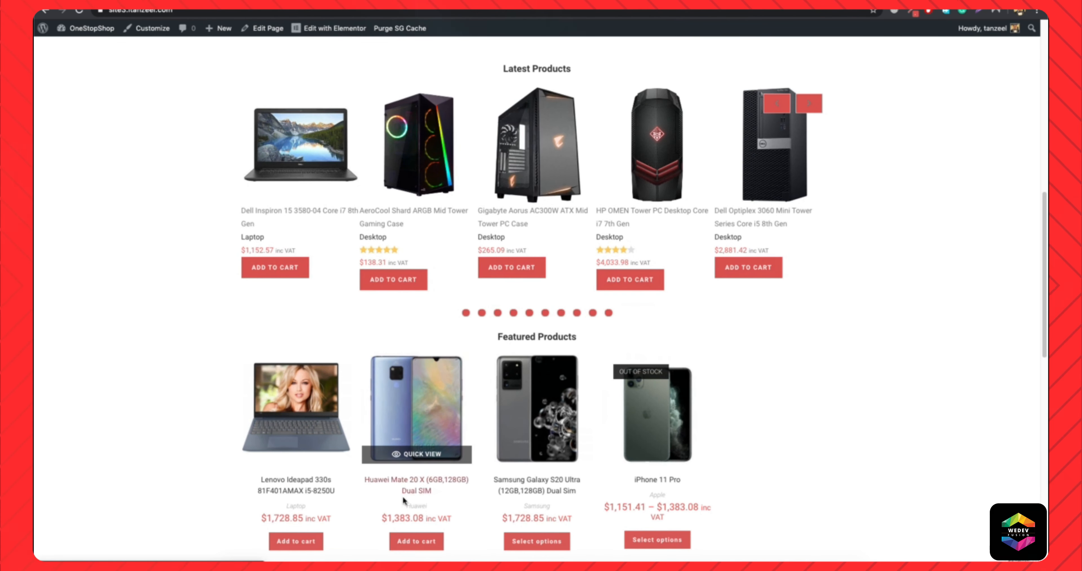
{"action": "left_click", "coordinate": [121, 2]}
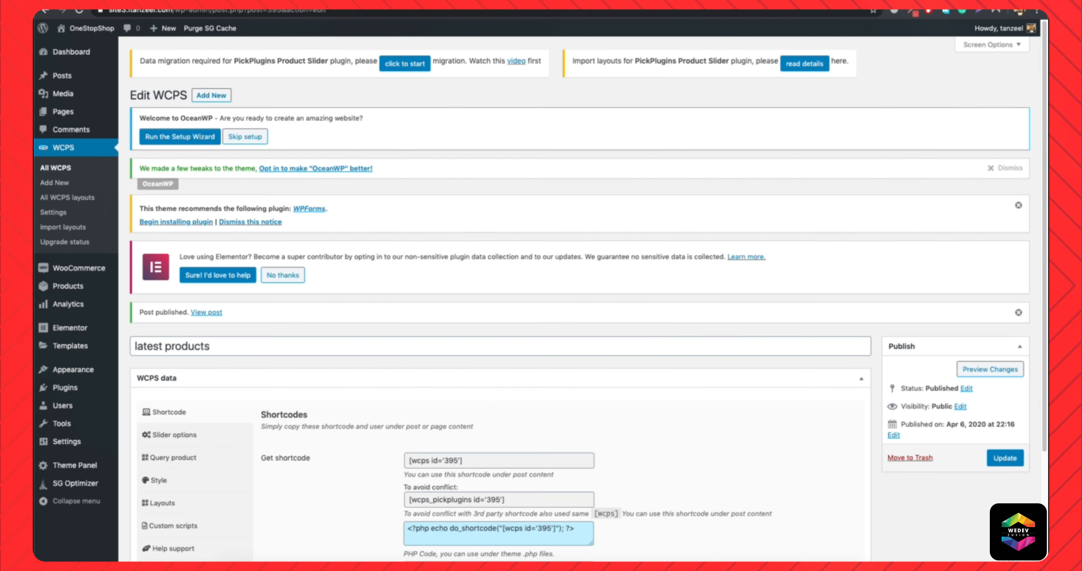
{"action": "scroll", "coordinate": [363, 325], "scroll_direction": "down", "scroll_amount": 5}
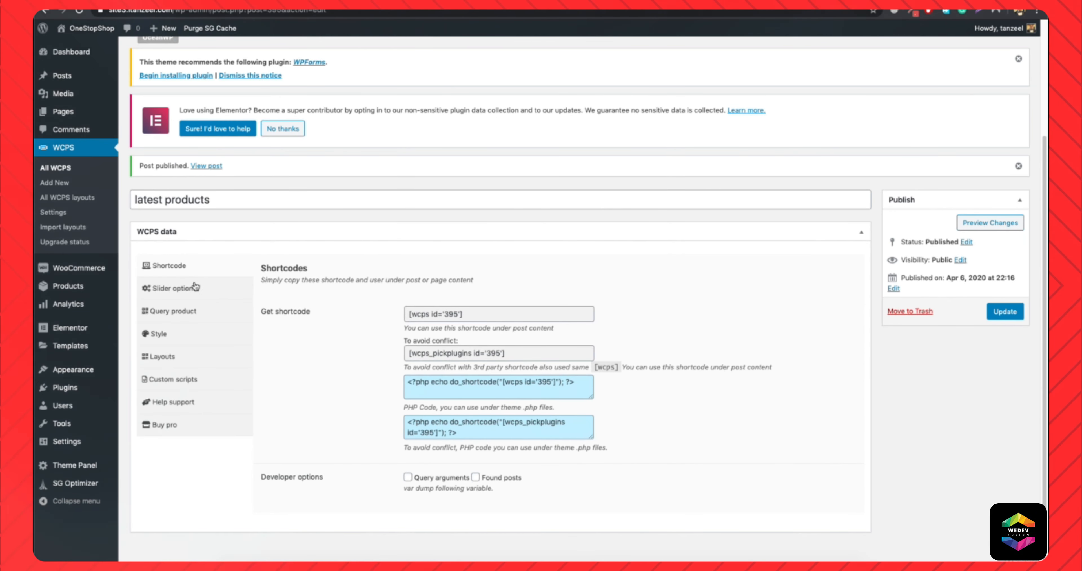
{"action": "left_click", "coordinate": [181, 294]}
{"action": "scroll", "coordinate": [320, 297], "scroll_direction": "down", "scroll_amount": 10}
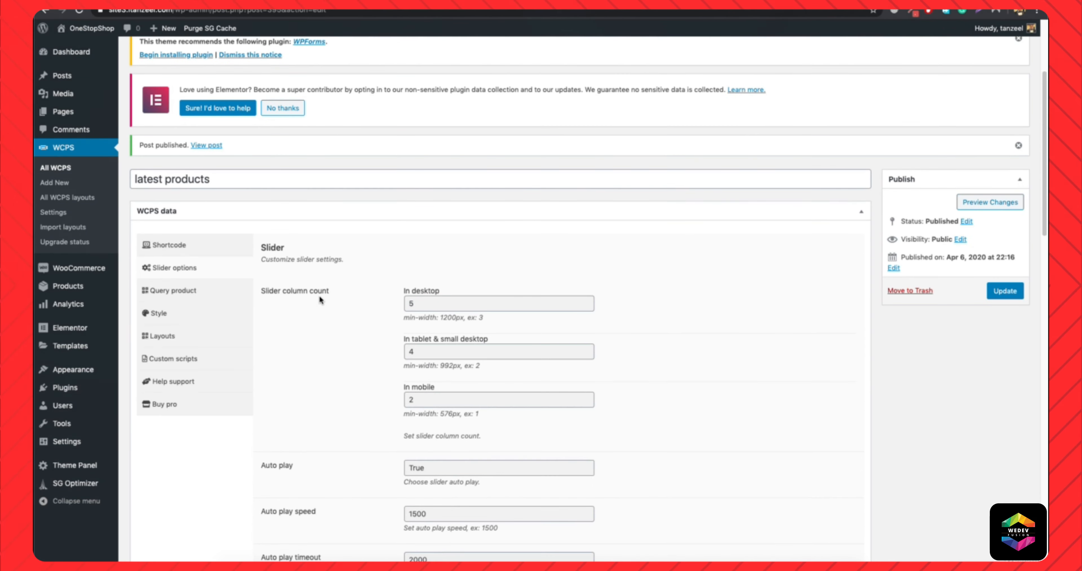
Set the slider's navigation text color to white (#ffffff).
{"action": "scroll", "coordinate": [319, 300], "scroll_direction": "down", "scroll_amount": 13}
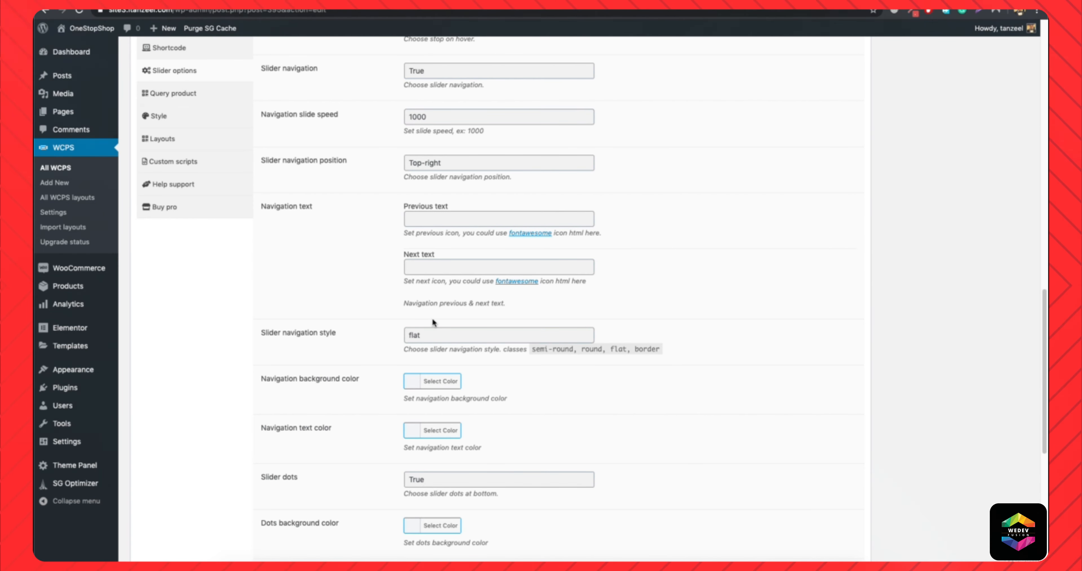
{"action": "scroll", "coordinate": [374, 397], "scroll_direction": "down", "scroll_amount": 1}
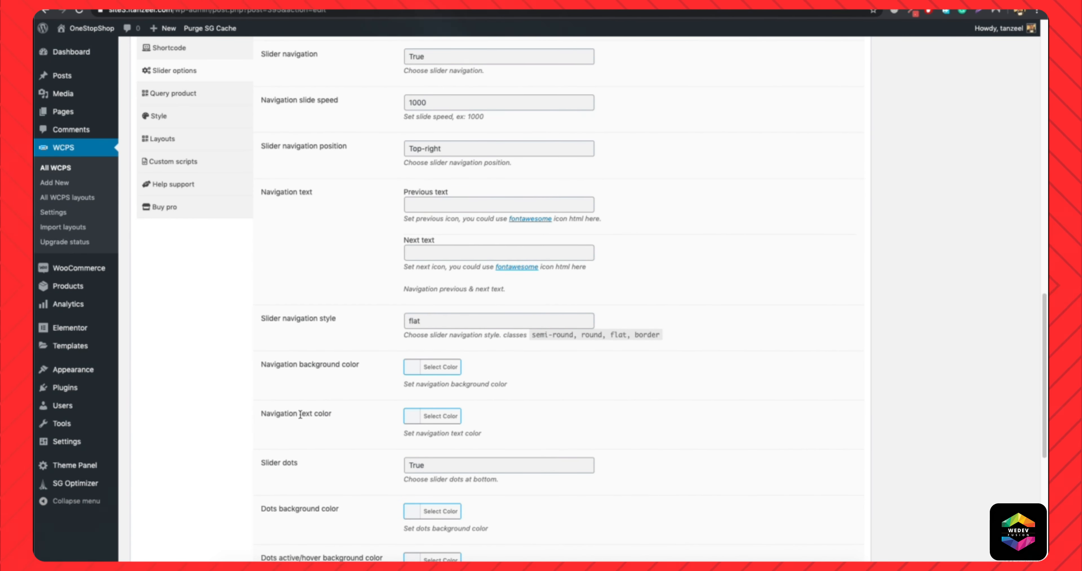
{"action": "left_click", "coordinate": [451, 421]}
{"action": "left_click_drag", "start_coordinate": [416, 479], "coordinate": [368, 415]}
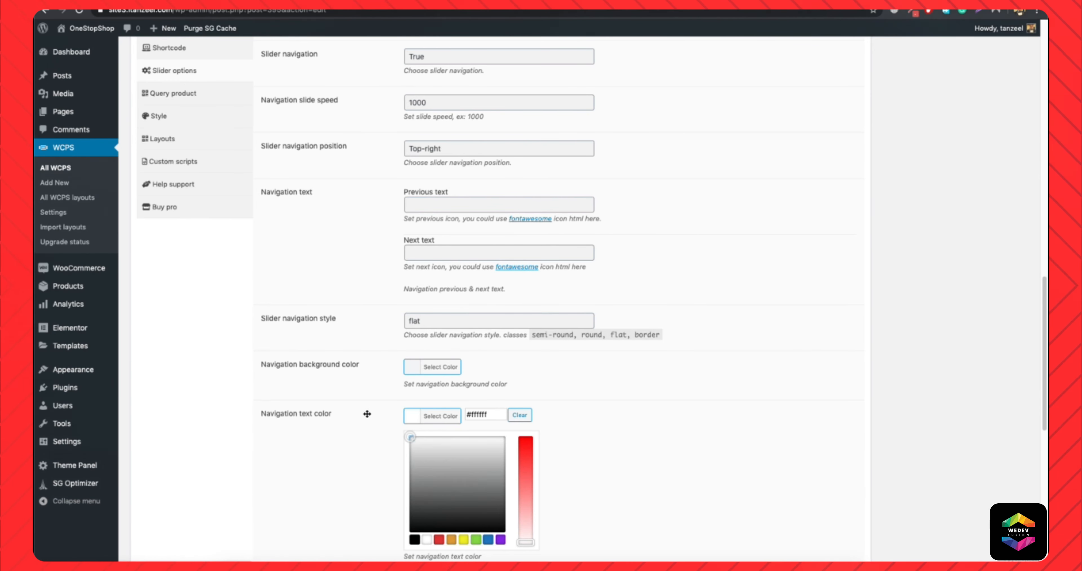
{"action": "left_click", "coordinate": [422, 416]}
{"action": "left_click", "coordinate": [440, 415]}
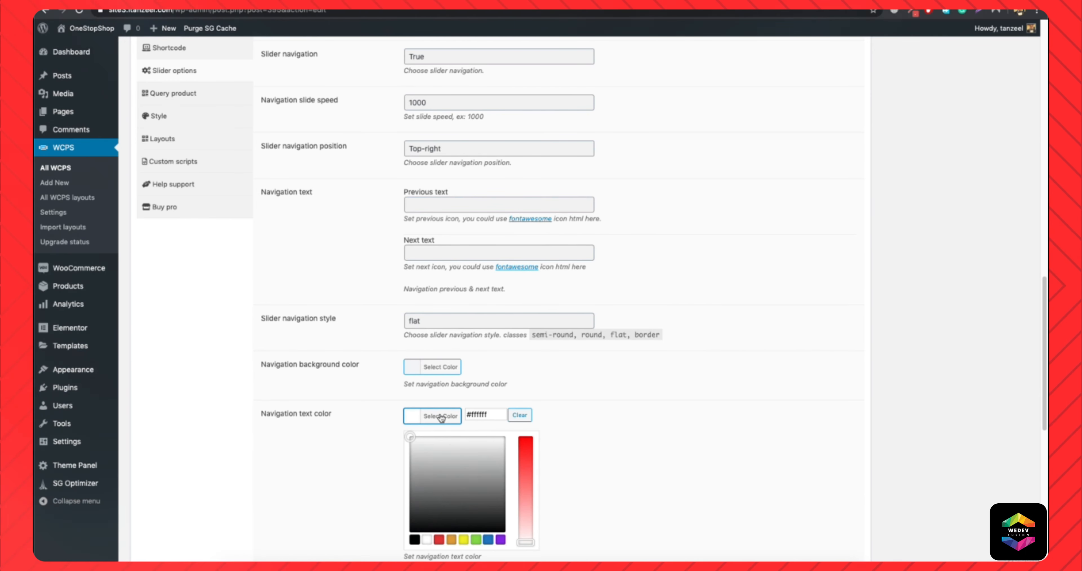
{"action": "left_click", "coordinate": [440, 416]}
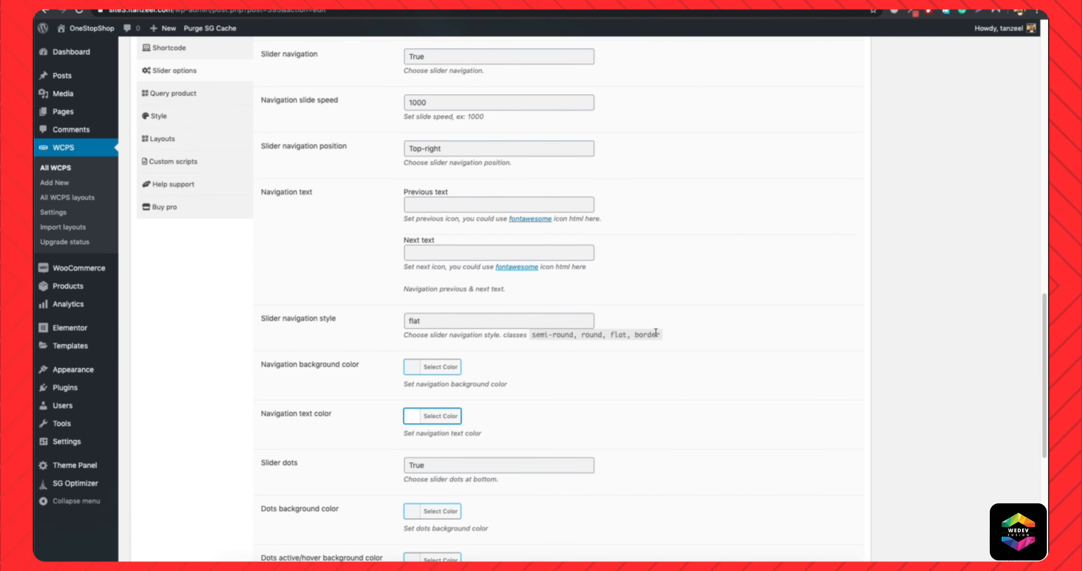
Set the slider navigation style to round and update the slider.
{"action": "double_click", "coordinate": [489, 322]}
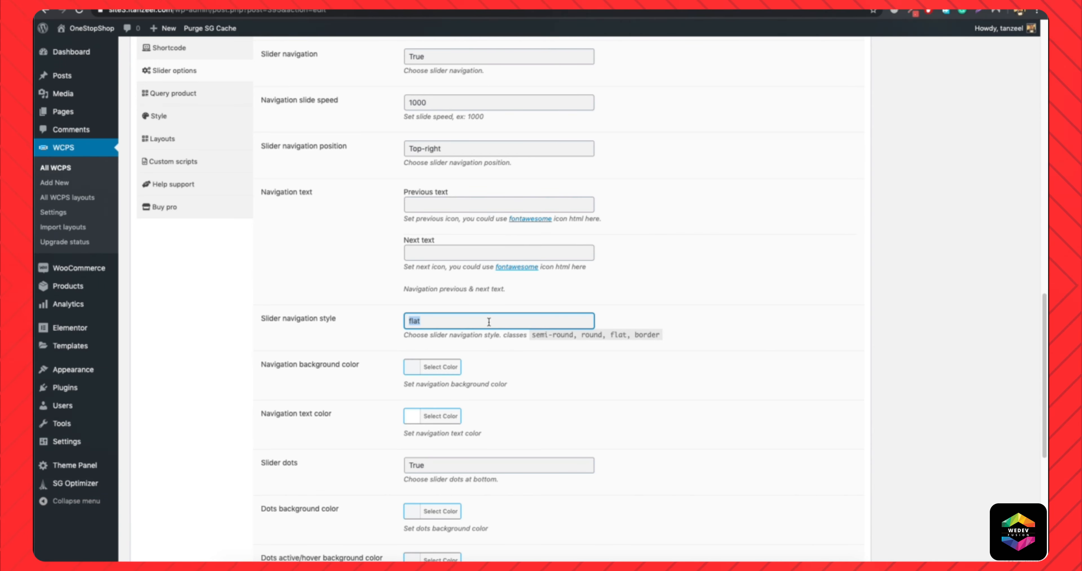
{"action": "type", "text": "round"}
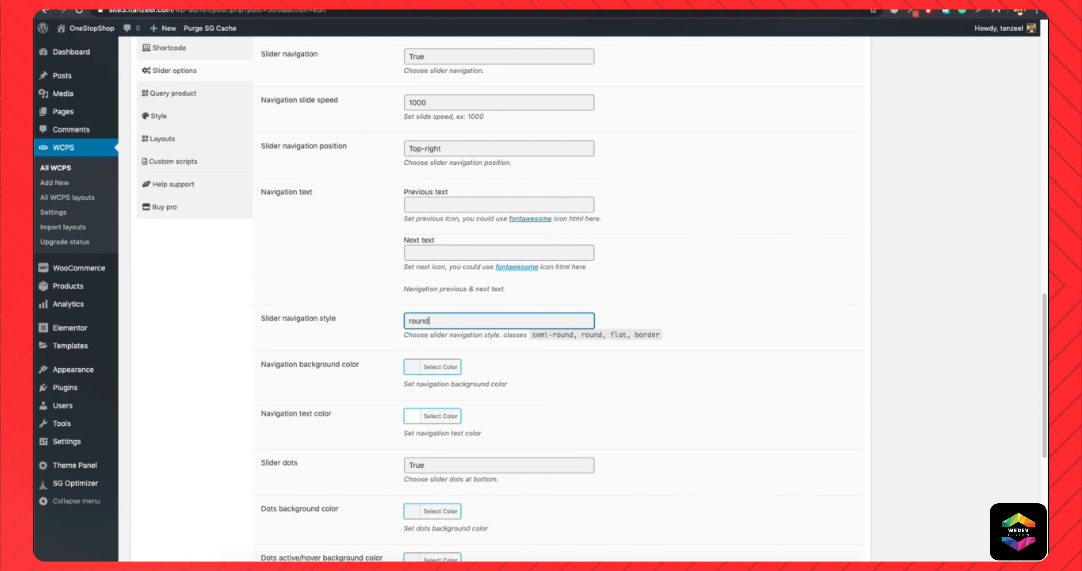
{"action": "scroll", "coordinate": [596, 424], "scroll_direction": "down", "scroll_amount": 5}
{"action": "scroll", "coordinate": [622, 413], "scroll_direction": "down", "scroll_amount": 4}
{"action": "scroll", "coordinate": [673, 404], "scroll_direction": "up", "scroll_amount": 20}
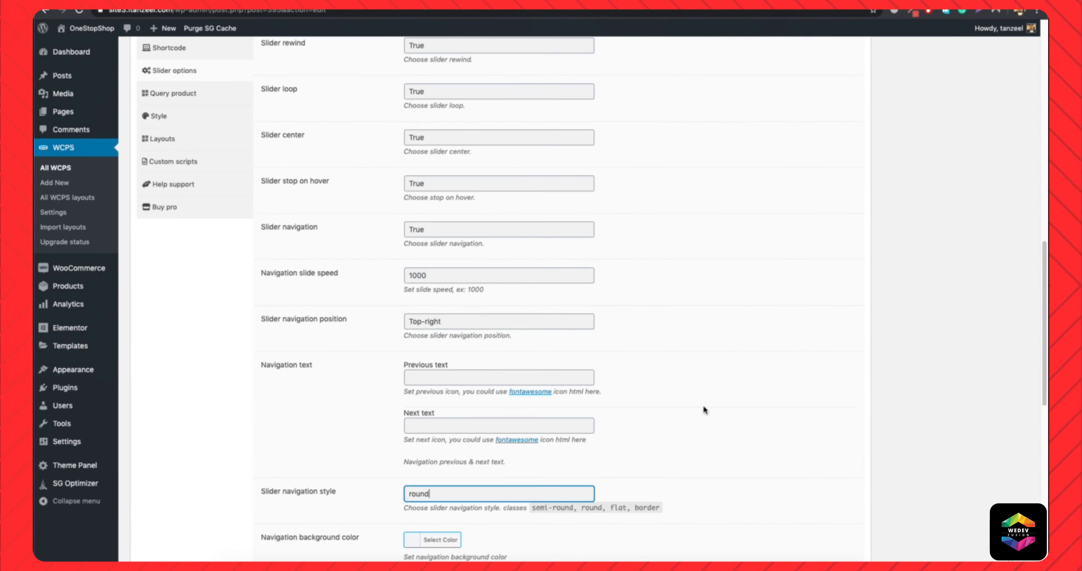
{"action": "left_click", "coordinate": [1005, 458]}
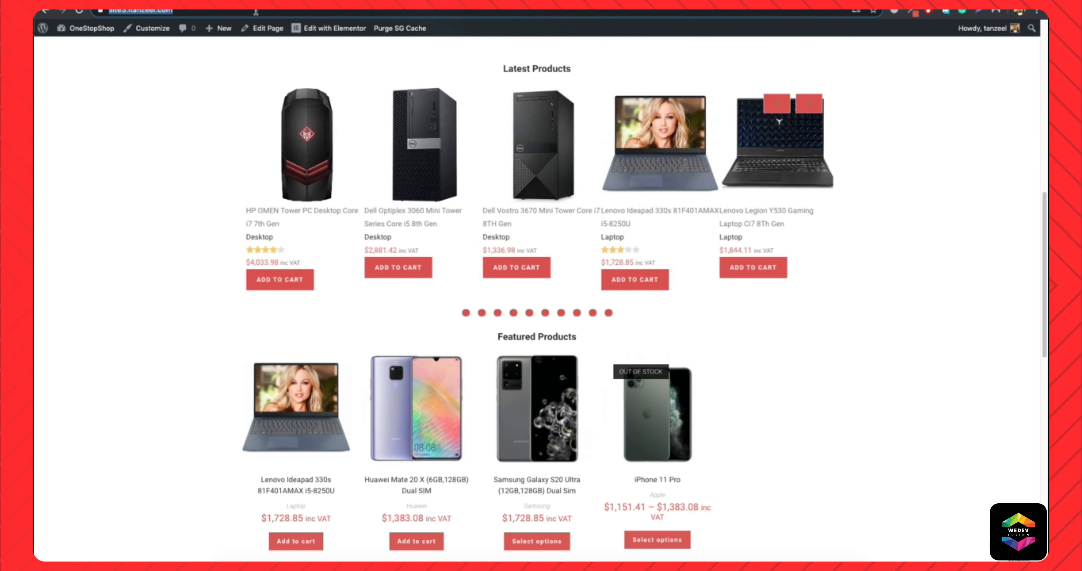
Reload the live homepage and try the next arrow of the Latest Products slider.
{"action": "left_click", "coordinate": [256, 12]}
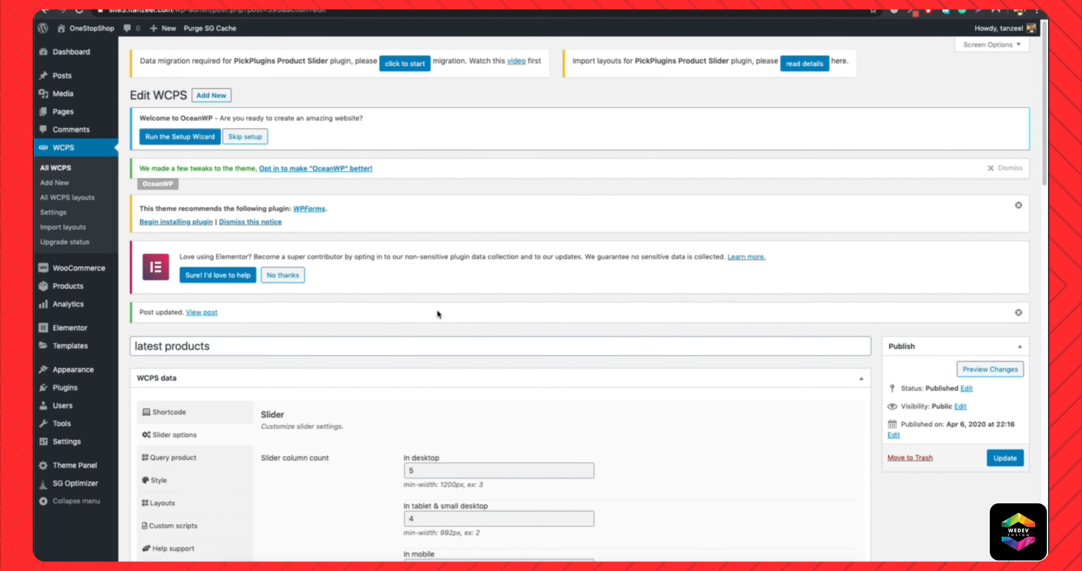
{"action": "scroll", "coordinate": [437, 310], "scroll_direction": "down", "scroll_amount": 4}
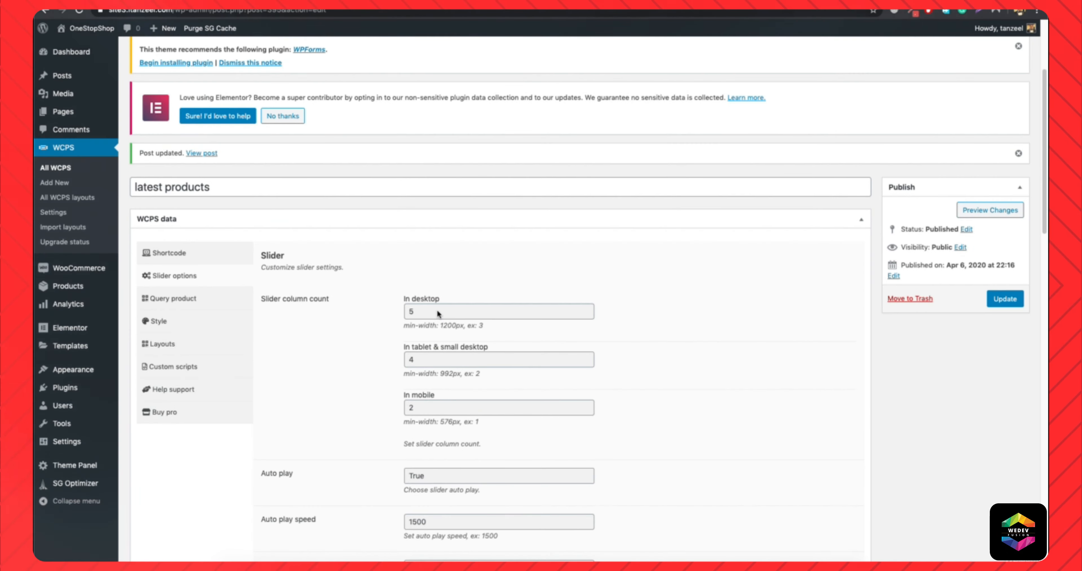
{"action": "scroll", "coordinate": [437, 309], "scroll_direction": "down", "scroll_amount": 3}
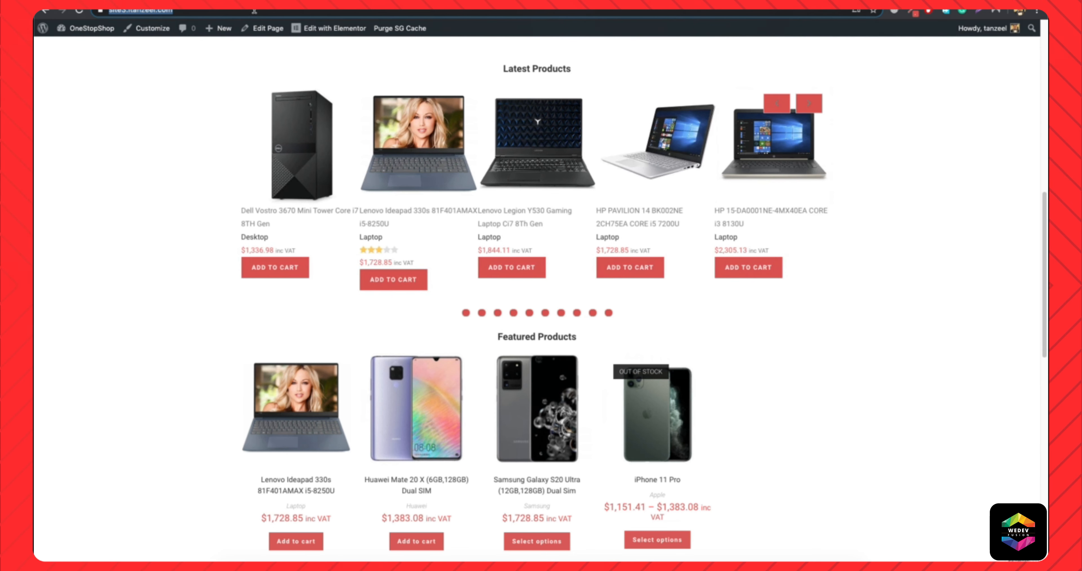
{"action": "key", "text": "Return"}
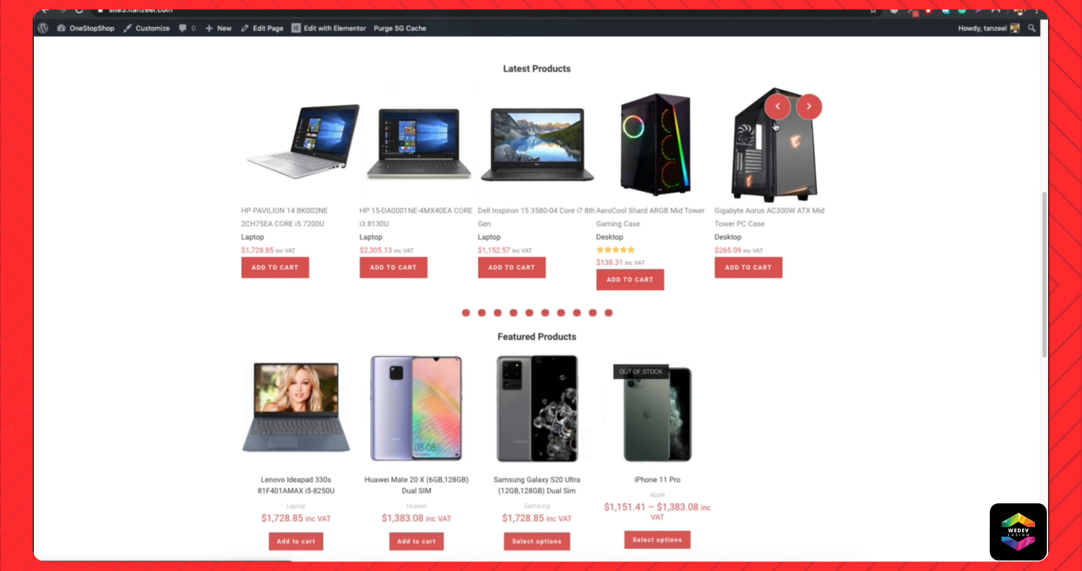
{"action": "left_click", "coordinate": [810, 106]}
{"action": "left_click", "coordinate": [810, 107]}
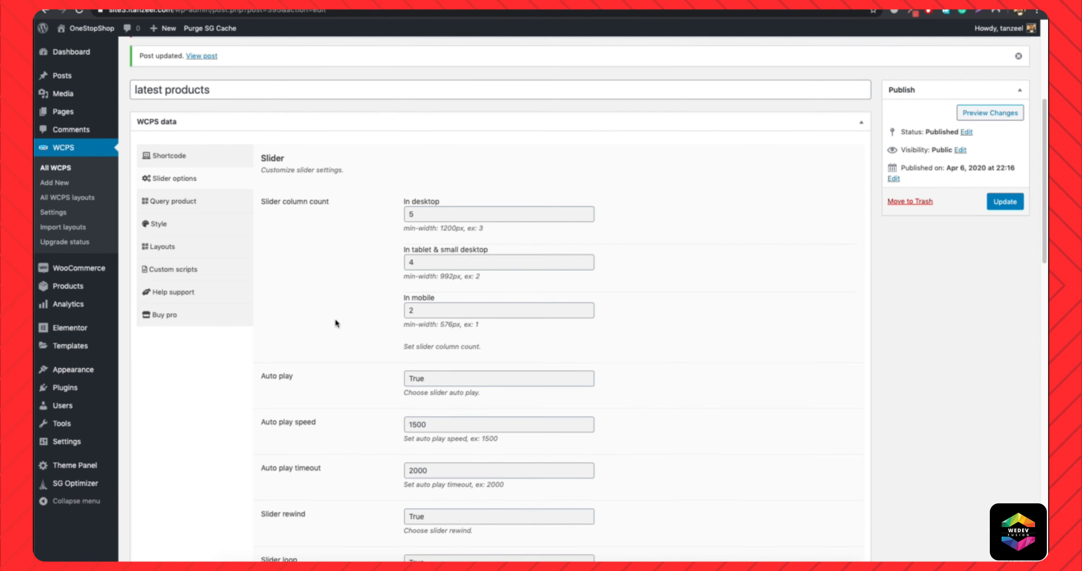
Set the slider navigation style to semi-round in the Slider options.
{"action": "scroll", "coordinate": [334, 318], "scroll_direction": "down", "scroll_amount": 15}
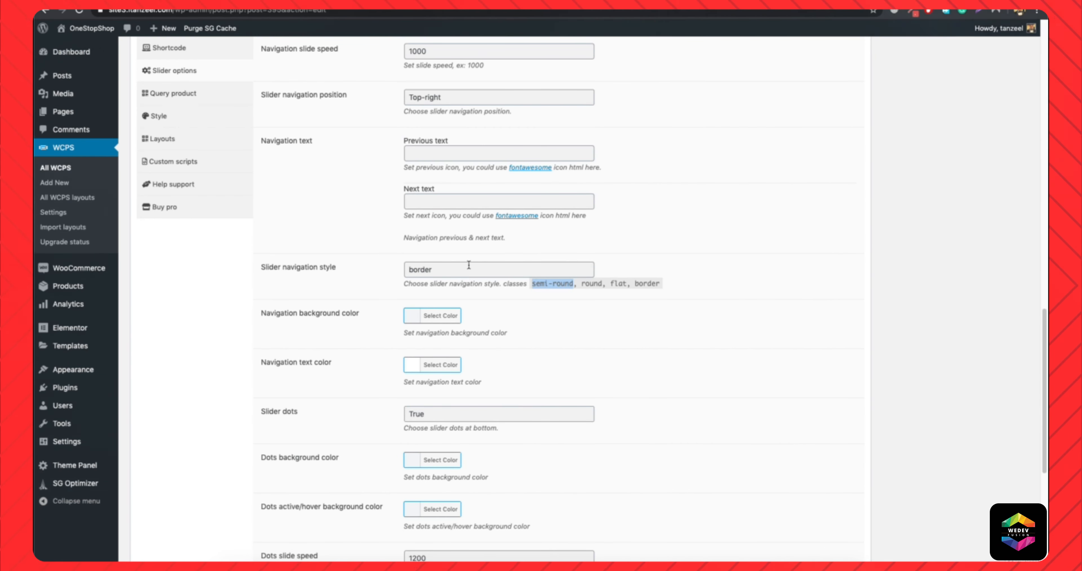
{"action": "double_click", "coordinate": [446, 272]}
{"action": "type", "text": "semi-round"}
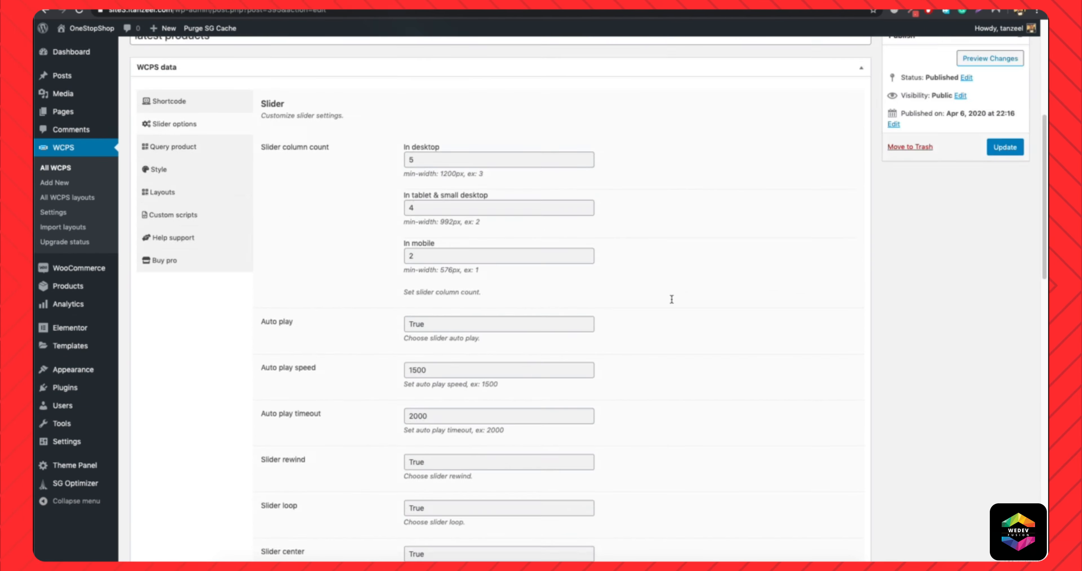
{"action": "scroll", "coordinate": [672, 299], "scroll_direction": "up", "scroll_amount": 7}
{"action": "scroll", "coordinate": [604, 381], "scroll_direction": "down", "scroll_amount": 17}
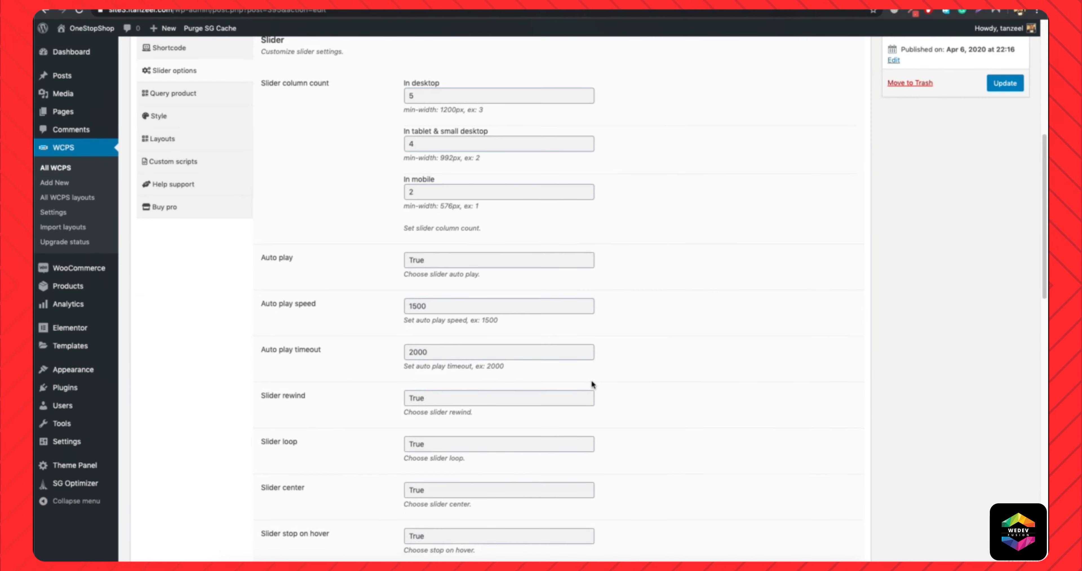
{"action": "scroll", "coordinate": [504, 344], "scroll_direction": "down", "scroll_amount": 5}
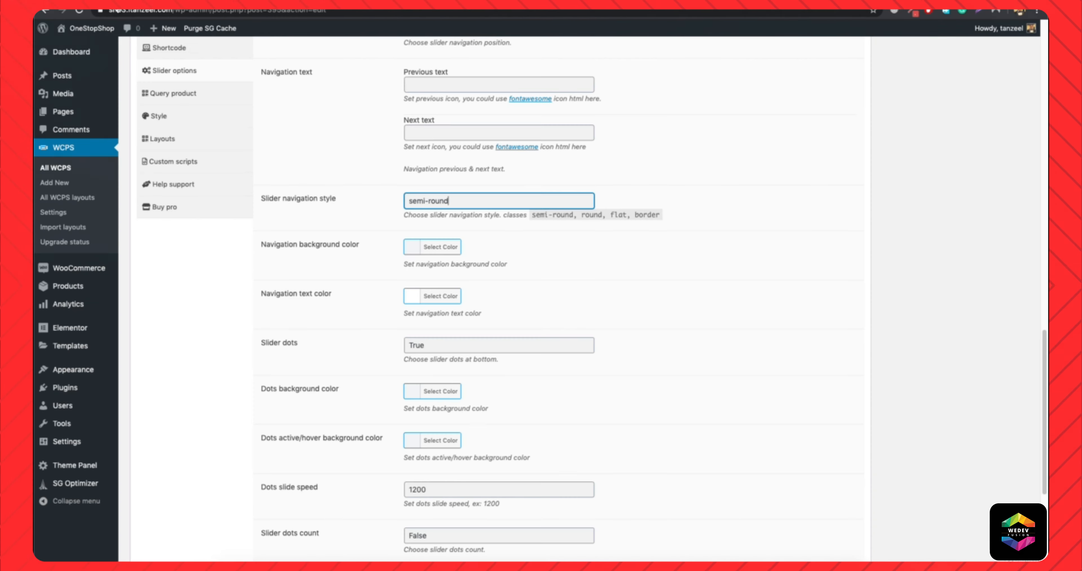
{"action": "scroll", "coordinate": [492, 421], "scroll_direction": "down", "scroll_amount": 1}
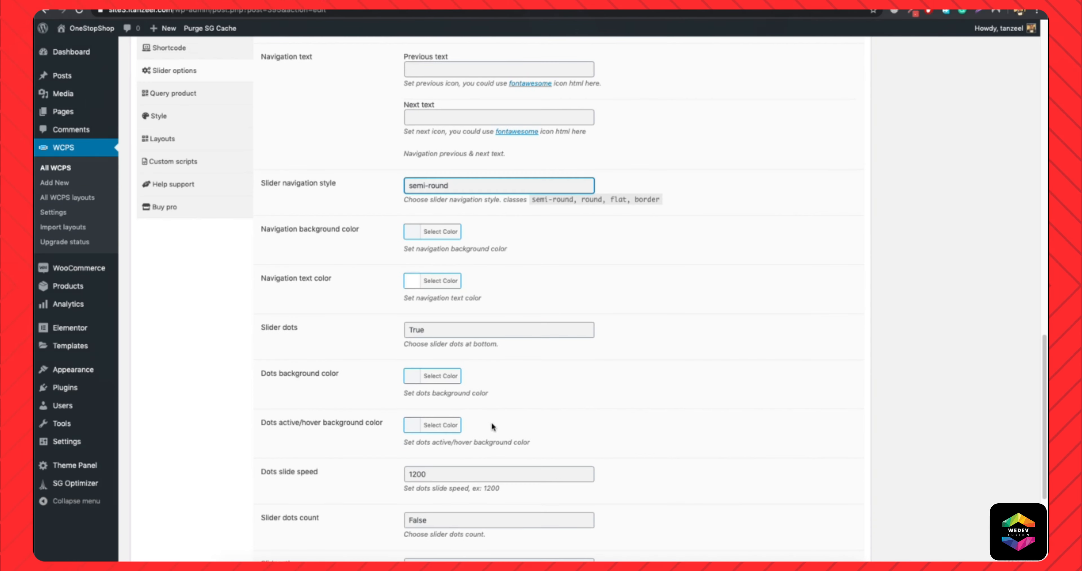
Set the dots active/hover background color to white and update the slider.
{"action": "left_click", "coordinate": [419, 329]}
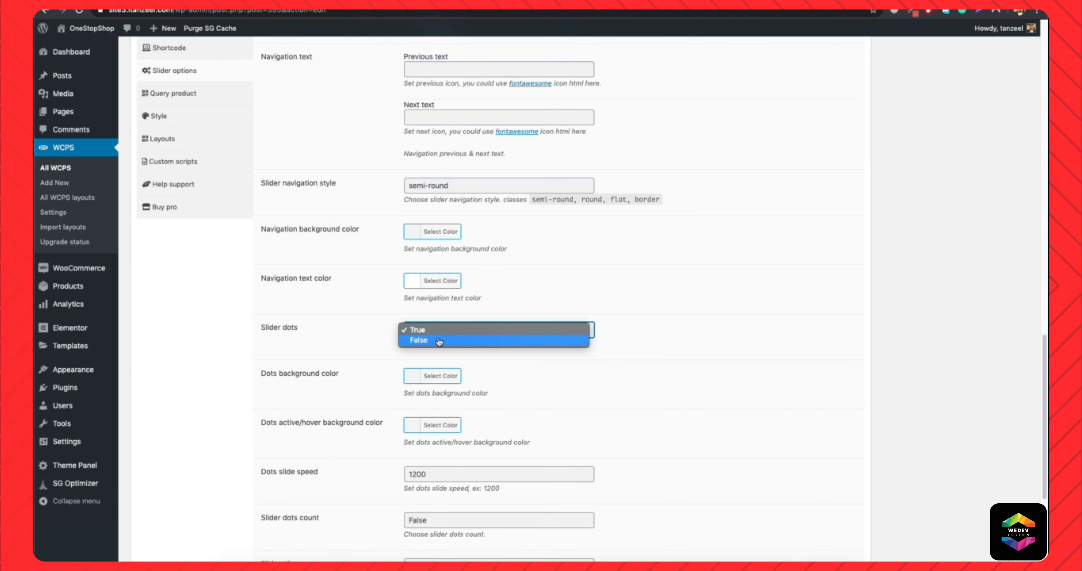
{"action": "left_click", "coordinate": [652, 358]}
{"action": "scroll", "coordinate": [543, 390], "scroll_direction": "down", "scroll_amount": 2}
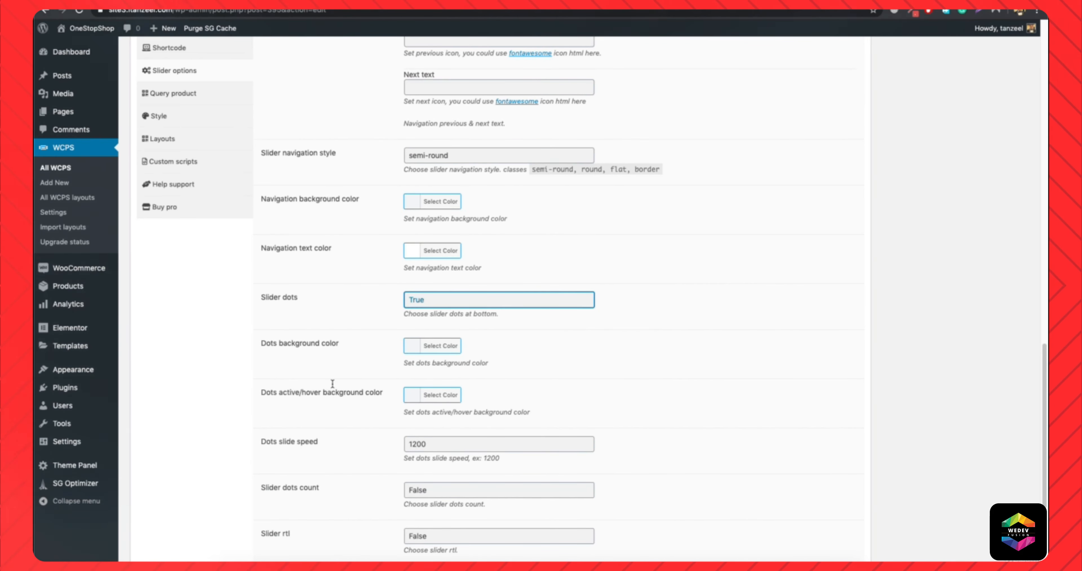
{"action": "left_click", "coordinate": [454, 396]}
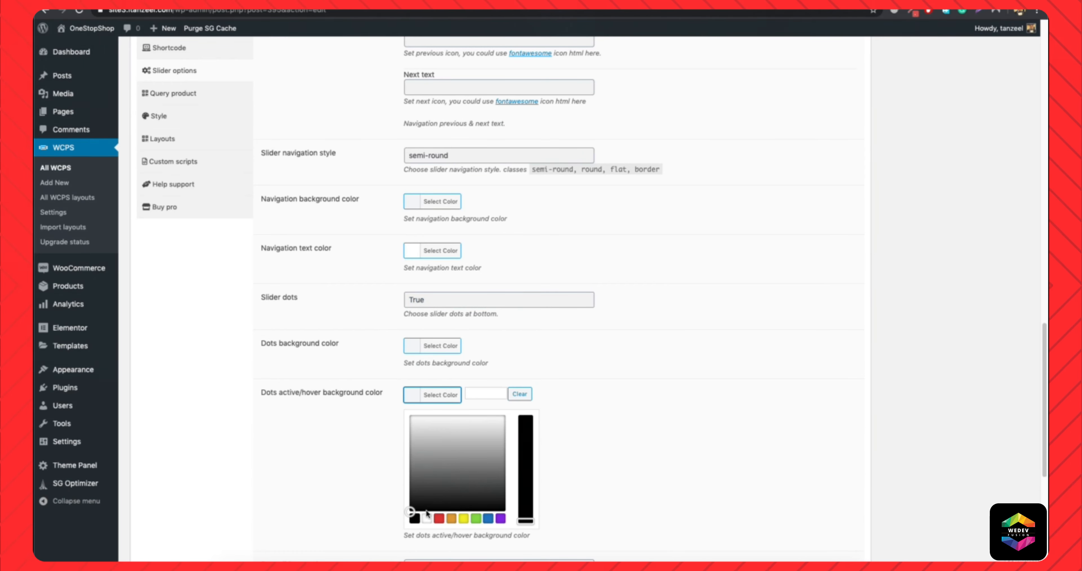
{"action": "left_click", "coordinate": [426, 520]}
{"action": "scroll", "coordinate": [686, 410], "scroll_direction": "up", "scroll_amount": 20}
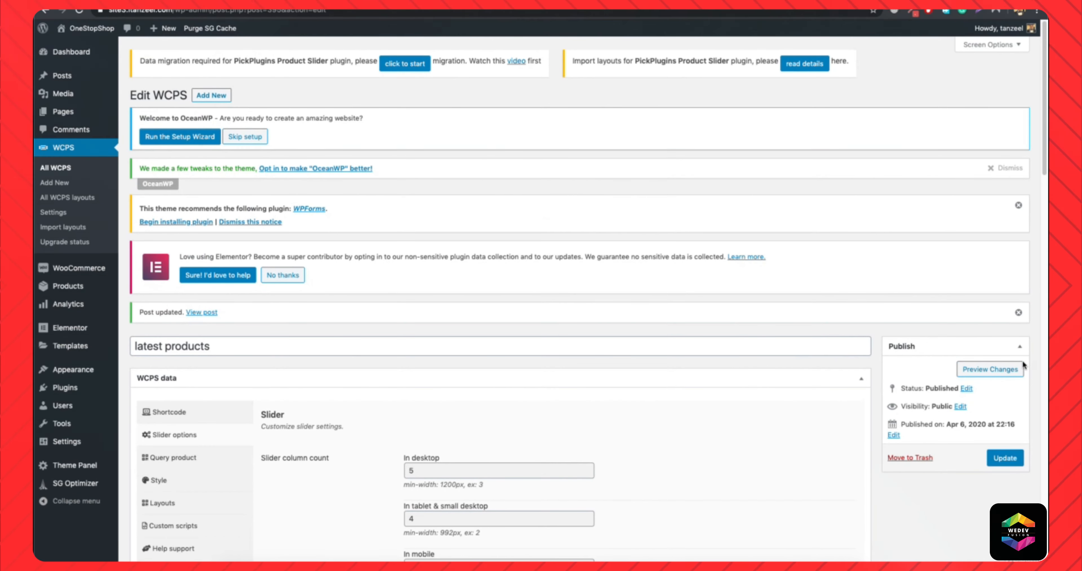
{"action": "left_click", "coordinate": [1010, 464]}
Reload the live homepage and move through the Latest Products slider with its dots and next arrow.
{"action": "left_click", "coordinate": [281, 4]}
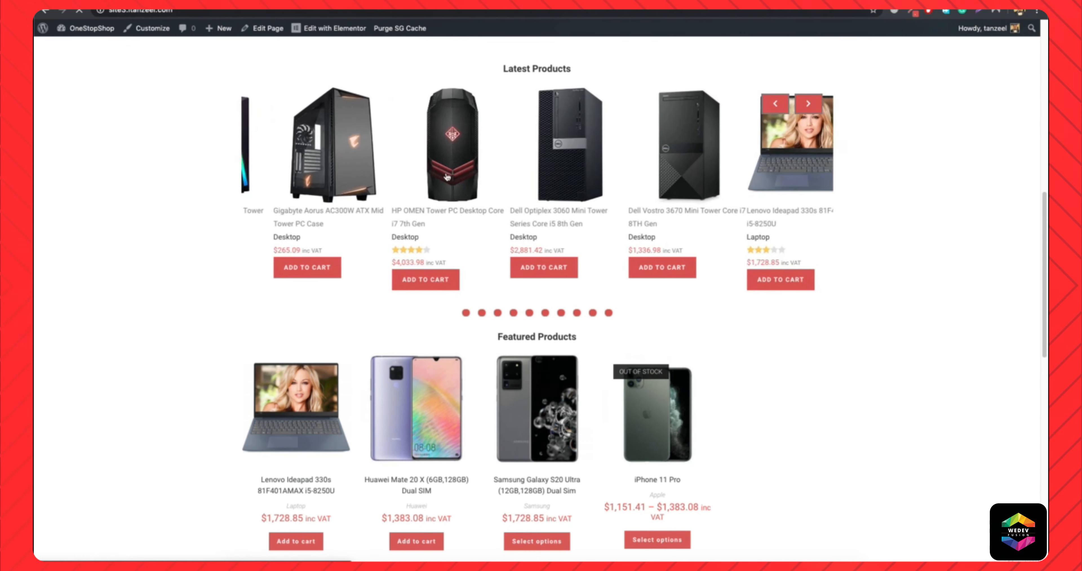
{"action": "left_click", "coordinate": [482, 313]}
{"action": "left_click", "coordinate": [498, 313]}
{"action": "left_click", "coordinate": [529, 313]}
{"action": "left_click", "coordinate": [808, 104]}
{"action": "left_click", "coordinate": [808, 104]}
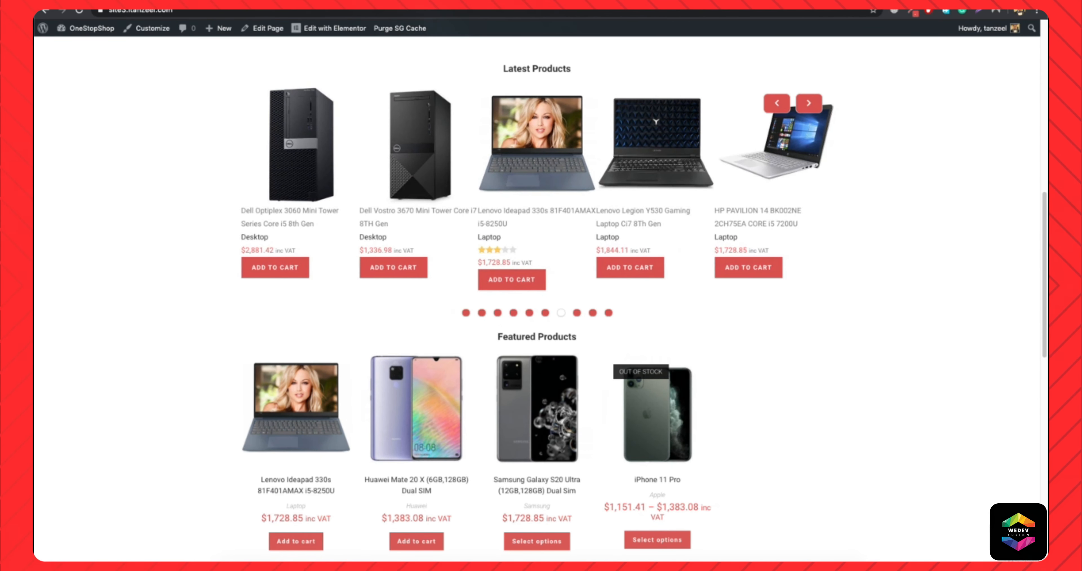
Set Slider dots to False, update the slider, and try its next arrow on the reloaded homepage.
{"action": "key", "text": "ctrl+Tab"}
{"action": "scroll", "coordinate": [568, 441], "scroll_direction": "down", "scroll_amount": 20}
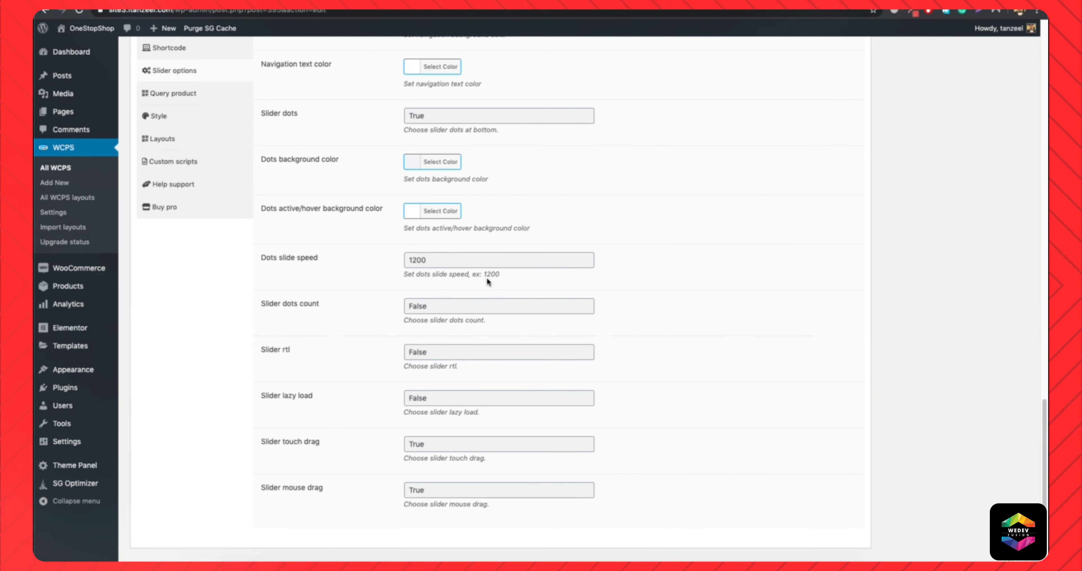
{"action": "left_click", "coordinate": [472, 122]}
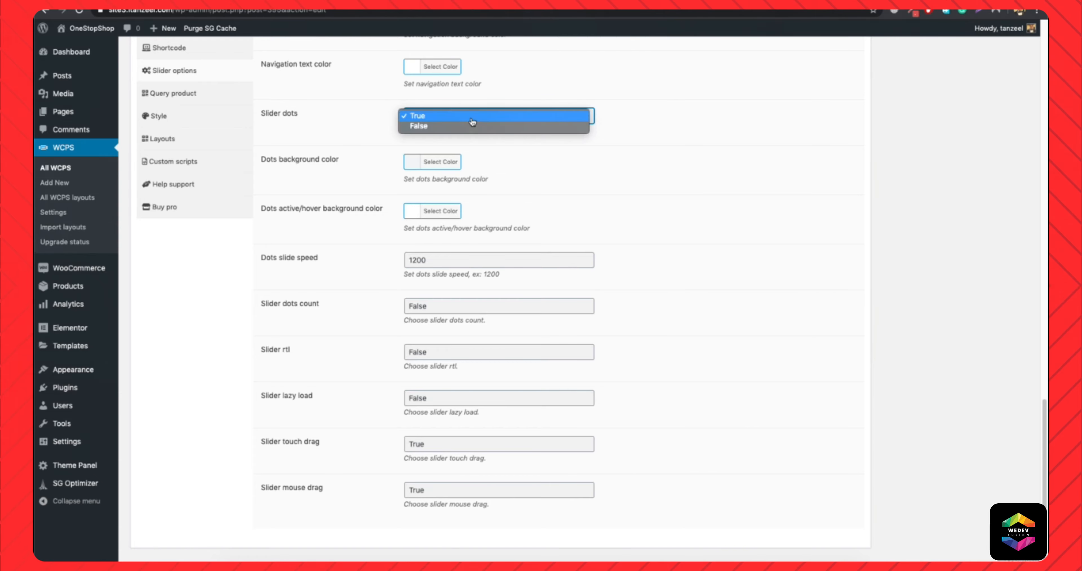
{"action": "left_click", "coordinate": [473, 127]}
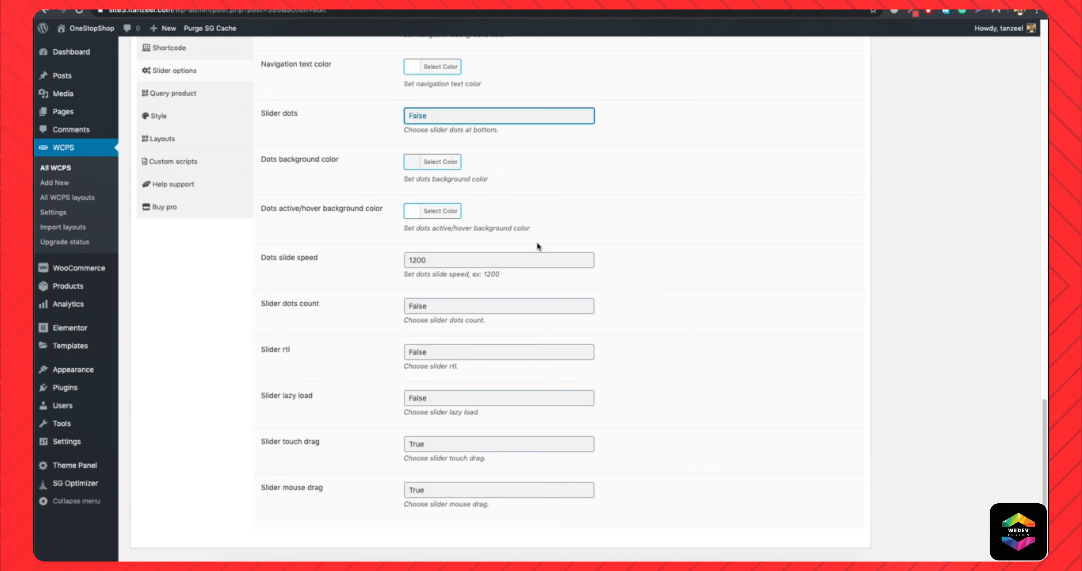
{"action": "scroll", "coordinate": [537, 242], "scroll_direction": "up", "scroll_amount": 2}
{"action": "scroll", "coordinate": [537, 242], "scroll_direction": "down", "scroll_amount": 3}
{"action": "scroll", "coordinate": [537, 242], "scroll_direction": "up", "scroll_amount": 12}
{"action": "scroll", "coordinate": [721, 308], "scroll_direction": "up", "scroll_amount": 8}
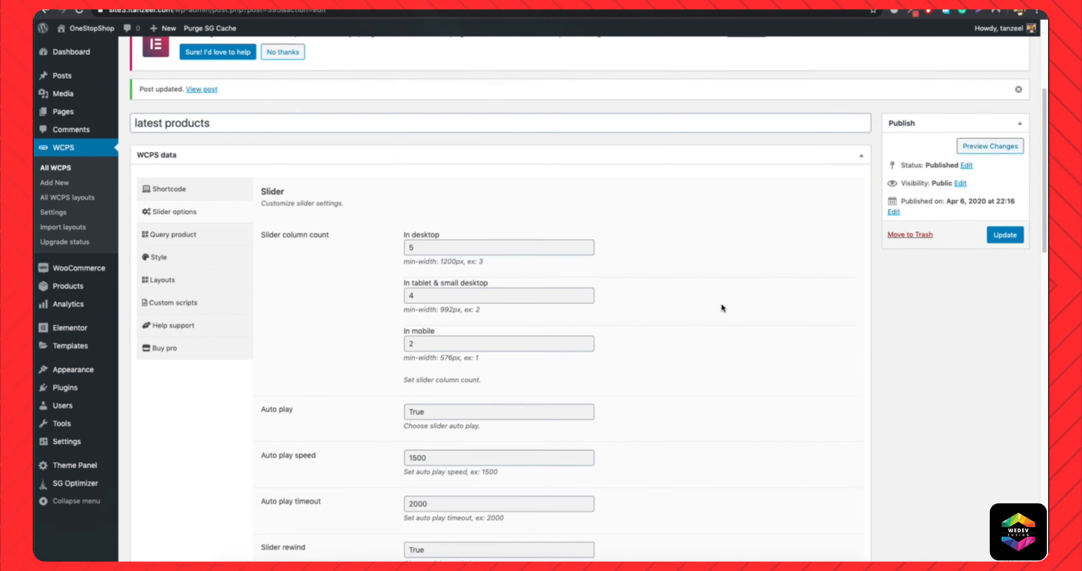
{"action": "left_click", "coordinate": [1022, 463]}
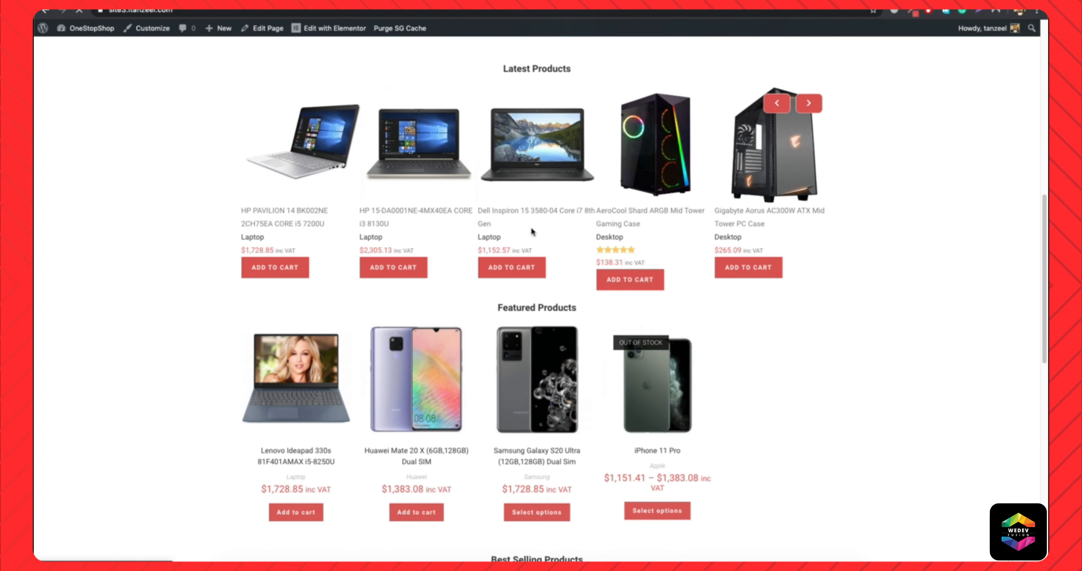
{"action": "left_click", "coordinate": [808, 104]}
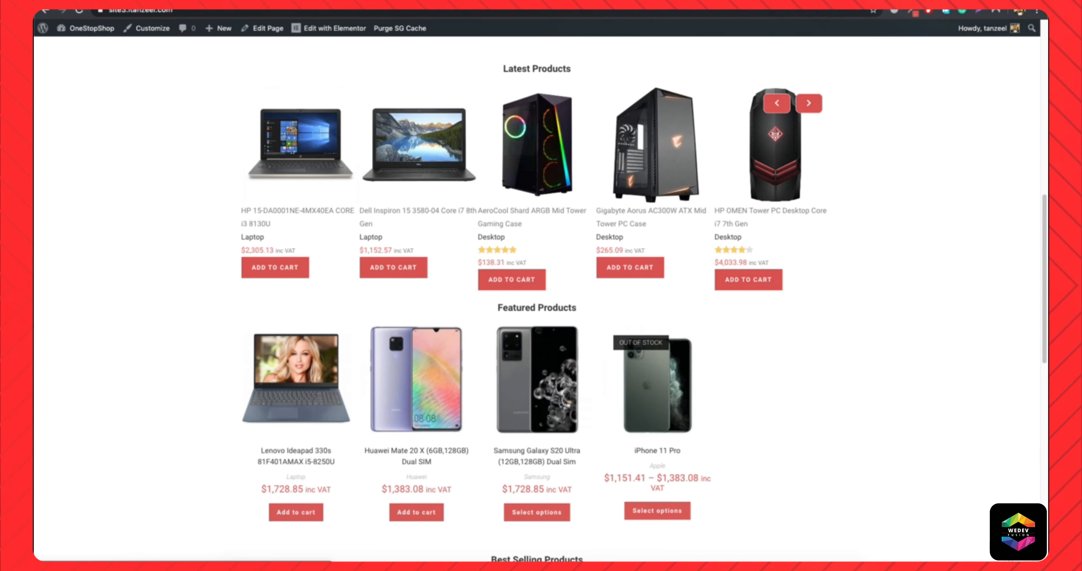
Set the item text align to Center in the slider's Style settings, update it, and try the next arrow on the homepage.
{"action": "left_click", "coordinate": [176, 3]}
{"action": "scroll", "coordinate": [368, 361], "scroll_direction": "down", "scroll_amount": 7}
{"action": "left_click", "coordinate": [158, 154]}
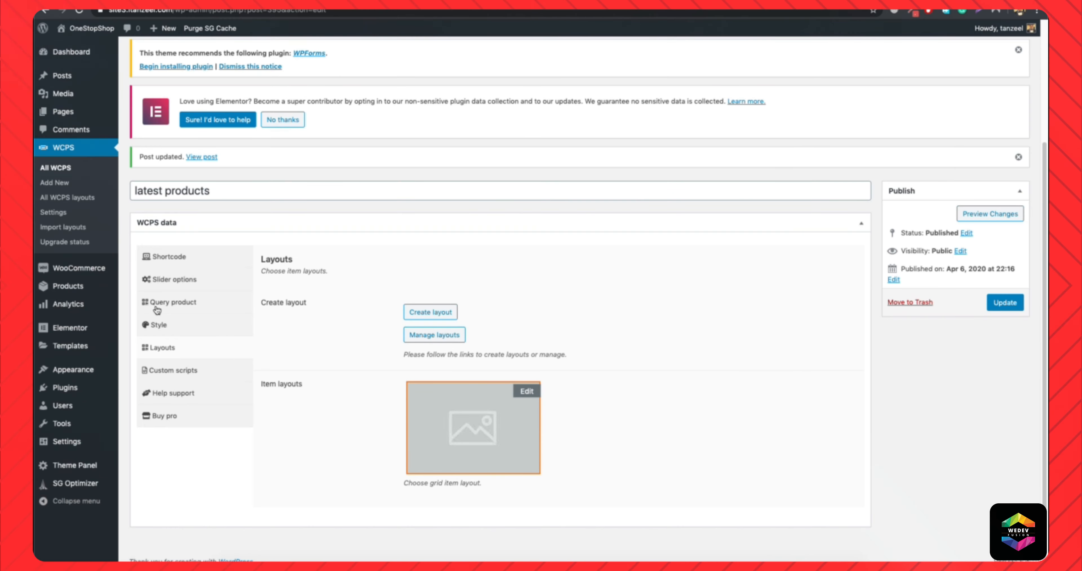
{"action": "left_click", "coordinate": [168, 326]}
{"action": "scroll", "coordinate": [224, 311], "scroll_direction": "down", "scroll_amount": 5}
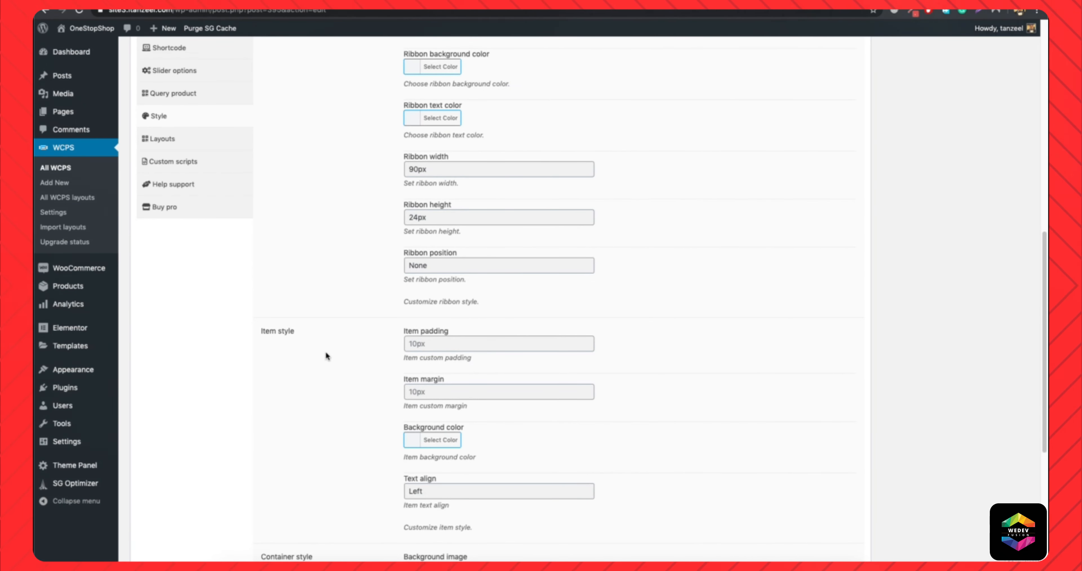
{"action": "left_click", "coordinate": [461, 490]}
{"action": "left_click", "coordinate": [455, 506]}
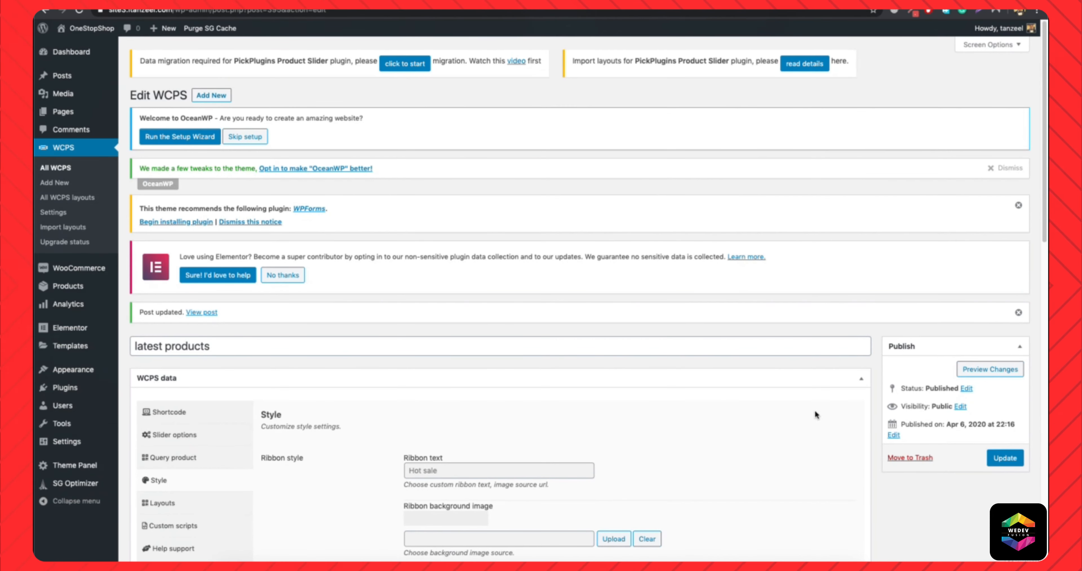
{"action": "left_click", "coordinate": [1005, 457]}
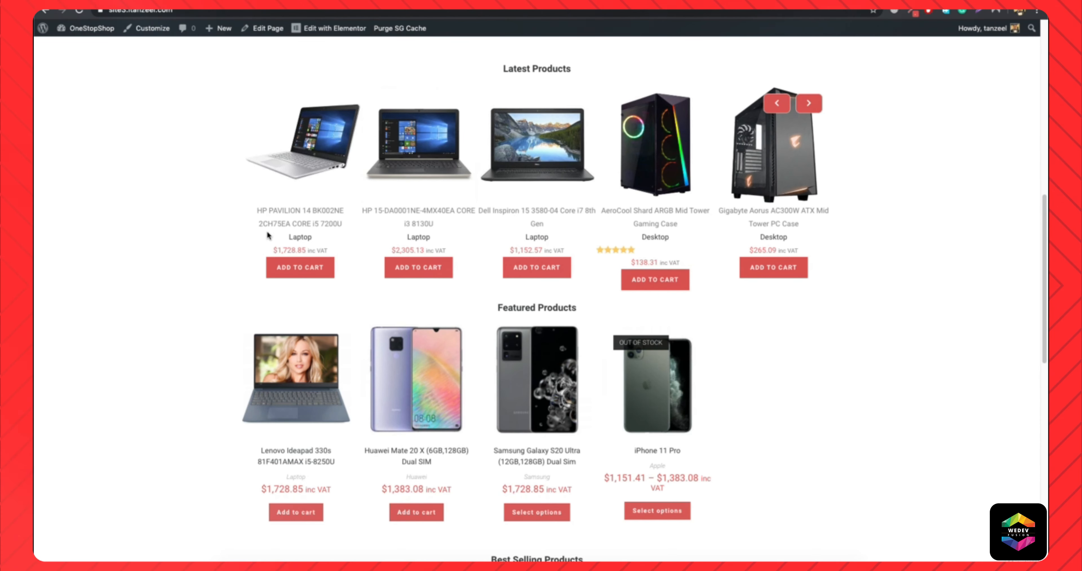
{"action": "left_click", "coordinate": [815, 104]}
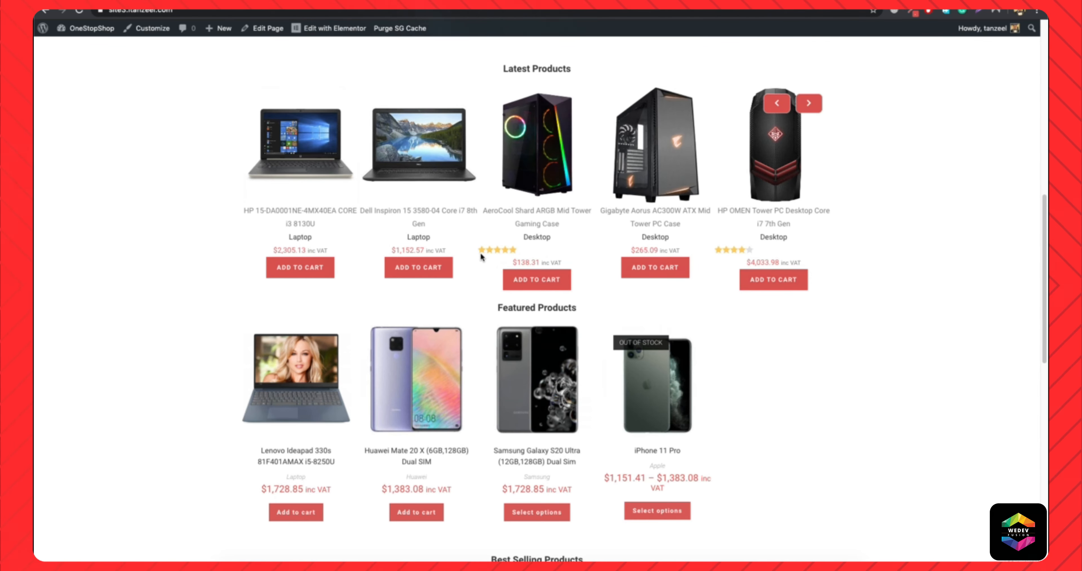
Set the item padding to 5 in the slider's Style settings and update the slider.
{"action": "left_click", "coordinate": [146, 4]}
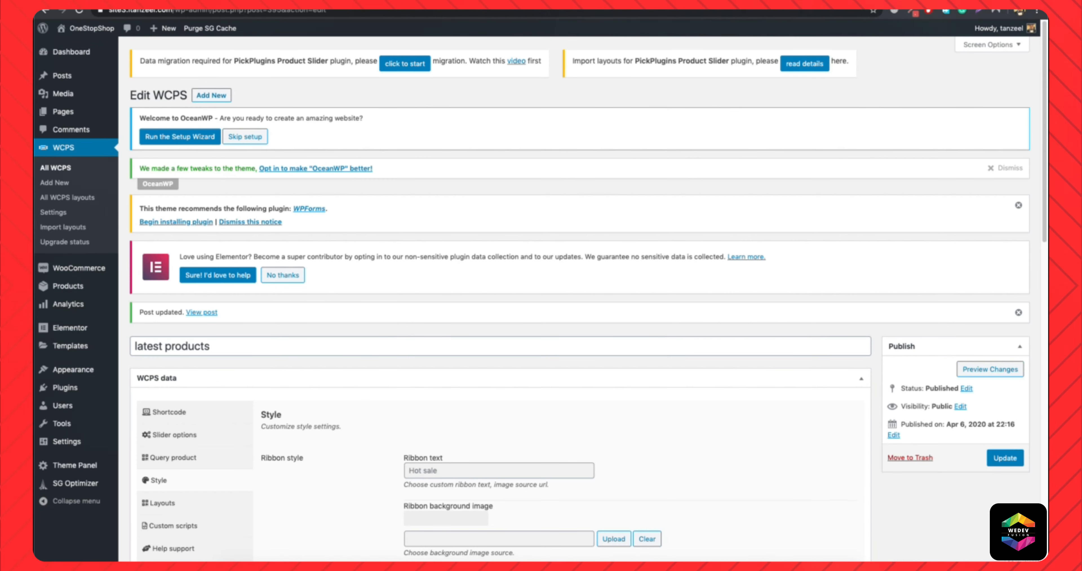
{"action": "scroll", "coordinate": [417, 416], "scroll_direction": "down", "scroll_amount": 2}
{"action": "scroll", "coordinate": [412, 415], "scroll_direction": "down", "scroll_amount": 3}
{"action": "scroll", "coordinate": [436, 372], "scroll_direction": "up", "scroll_amount": 1}
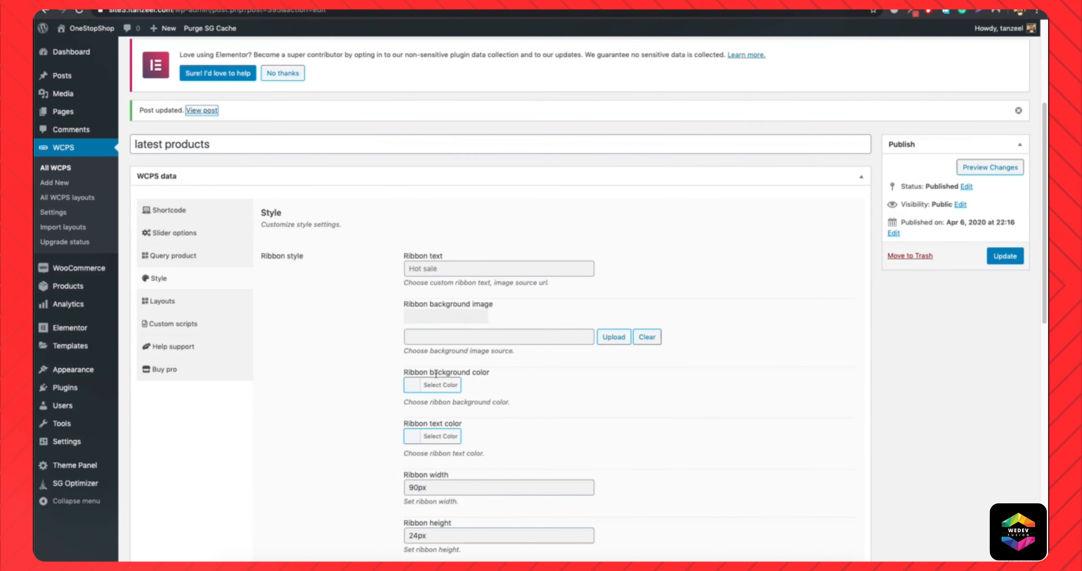
{"action": "scroll", "coordinate": [463, 391], "scroll_direction": "down", "scroll_amount": 7}
{"action": "left_click", "coordinate": [499, 350]}
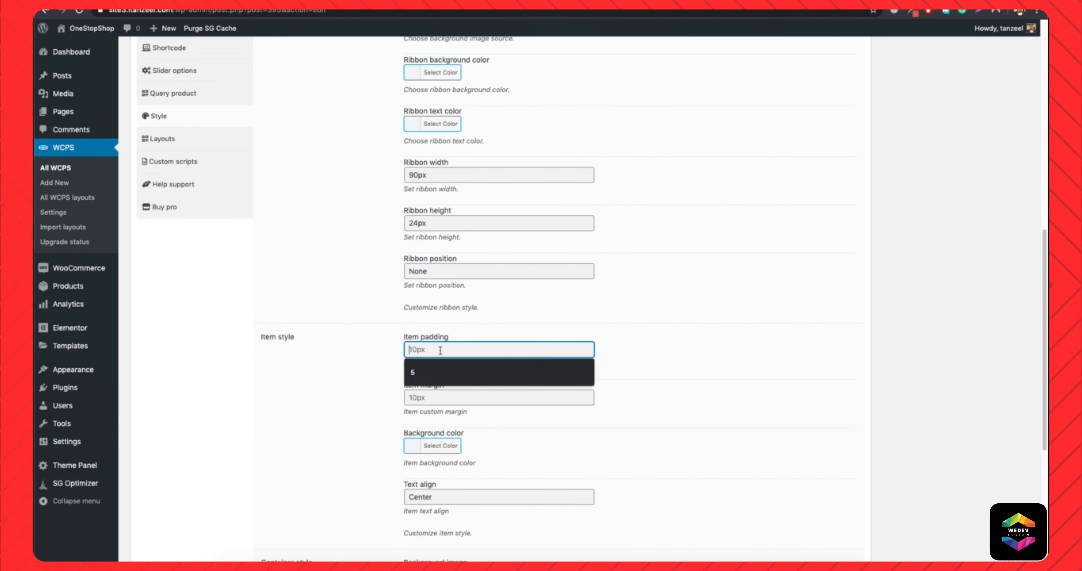
{"action": "type", "text": "5"}
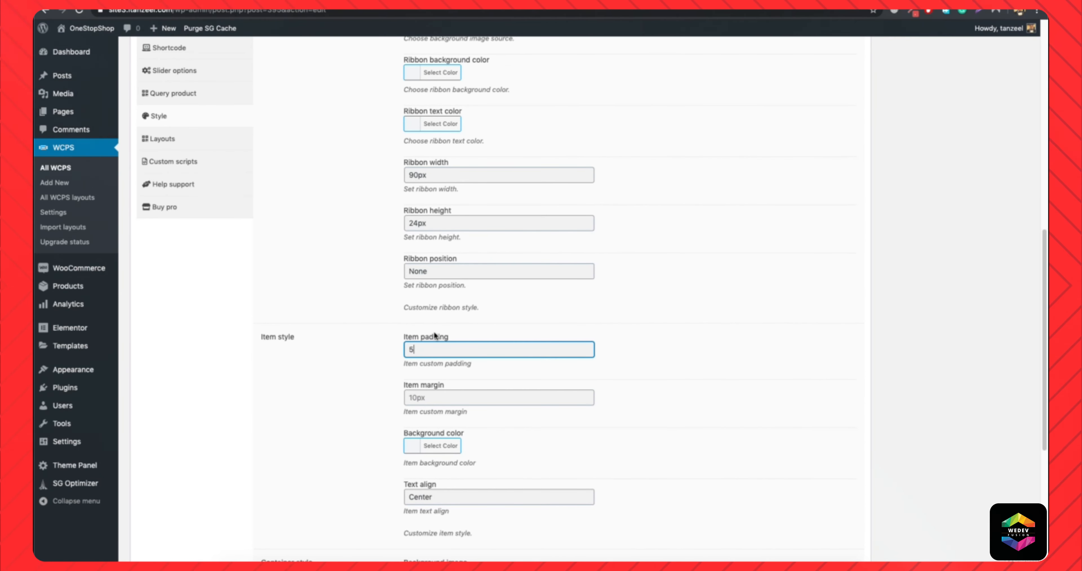
{"action": "scroll", "coordinate": [857, 313], "scroll_direction": "up", "scroll_amount": 10}
{"action": "left_click", "coordinate": [1006, 319]}
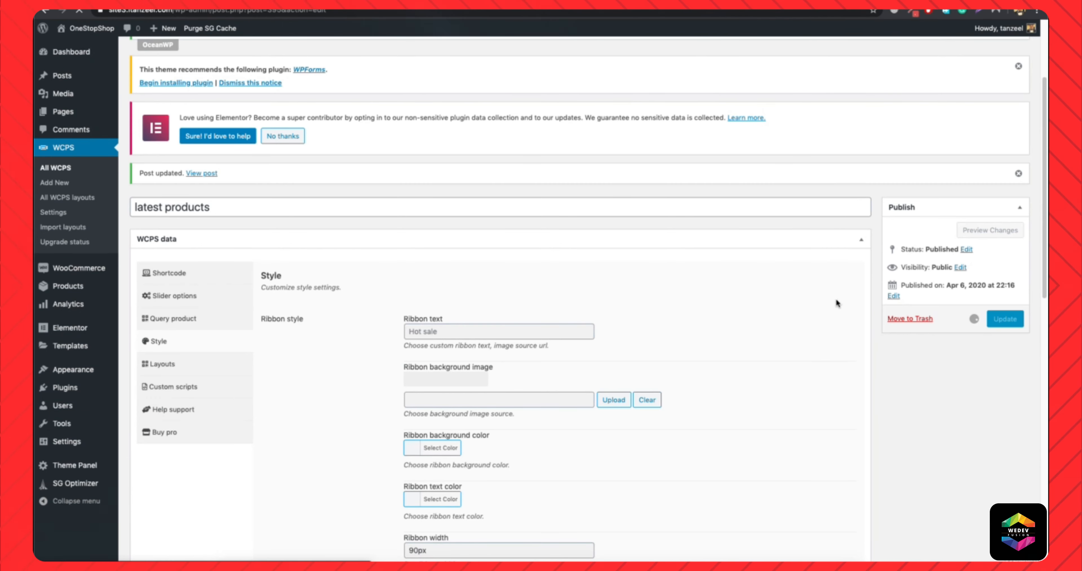
Reload the live homepage to check the spacing of the Latest Products items.
{"action": "left_click", "coordinate": [92, 28]}
{"action": "key", "text": "ctrl+l"}
{"action": "key", "text": "Return"}
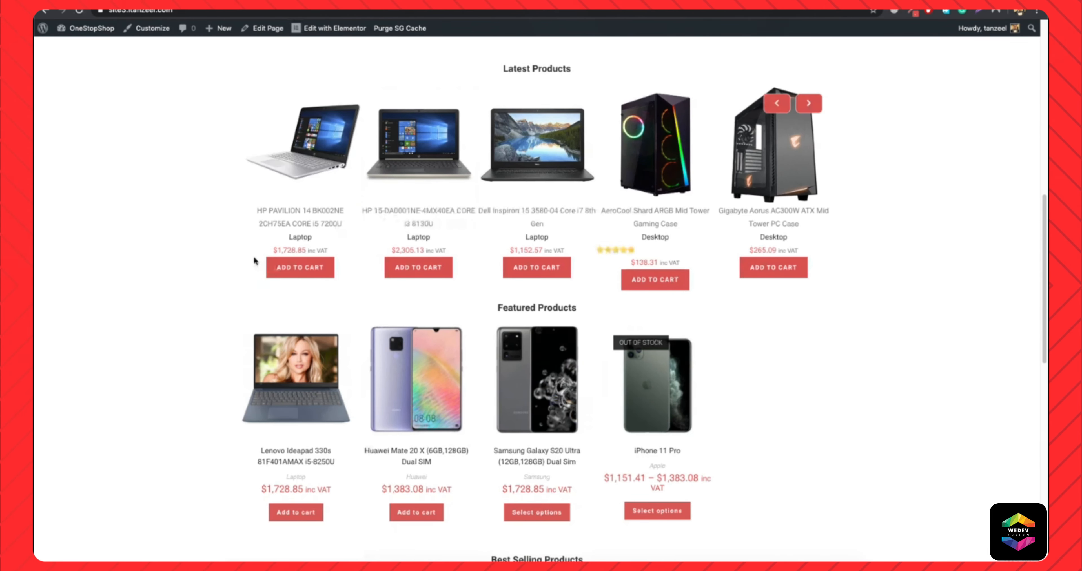
Open the slider's selected item layout for editing from its Layouts settings.
{"action": "left_click", "coordinate": [46, 10]}
{"action": "scroll", "coordinate": [356, 327], "scroll_direction": "down", "scroll_amount": 5}
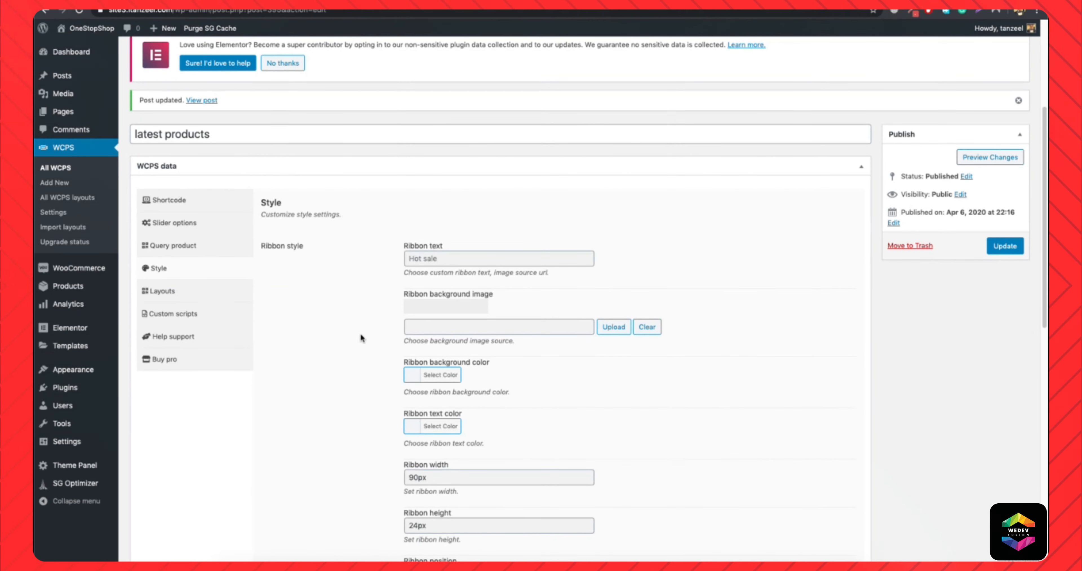
{"action": "left_click", "coordinate": [162, 290]}
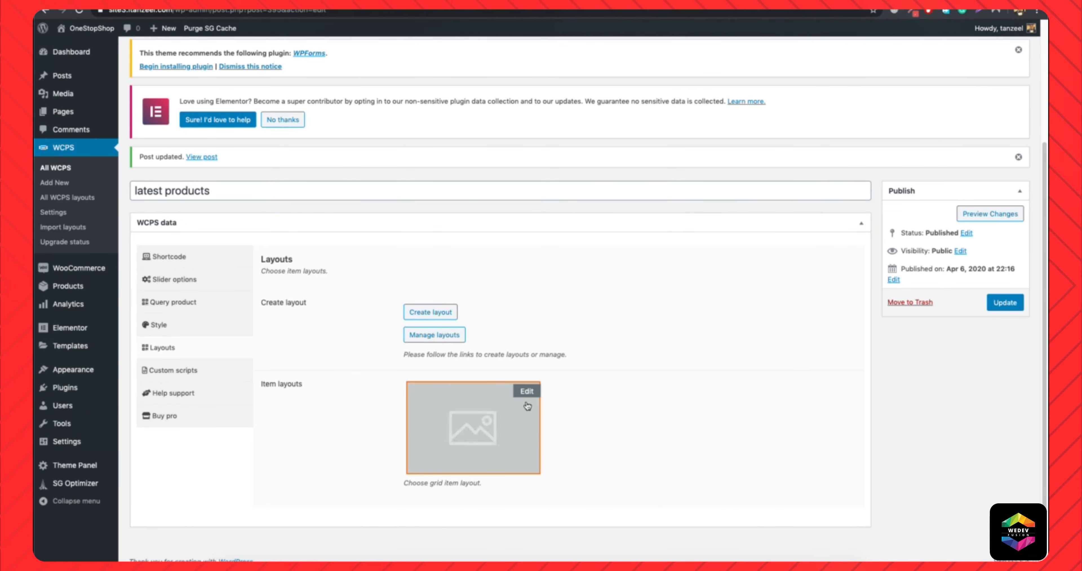
{"action": "left_click", "coordinate": [529, 391]}
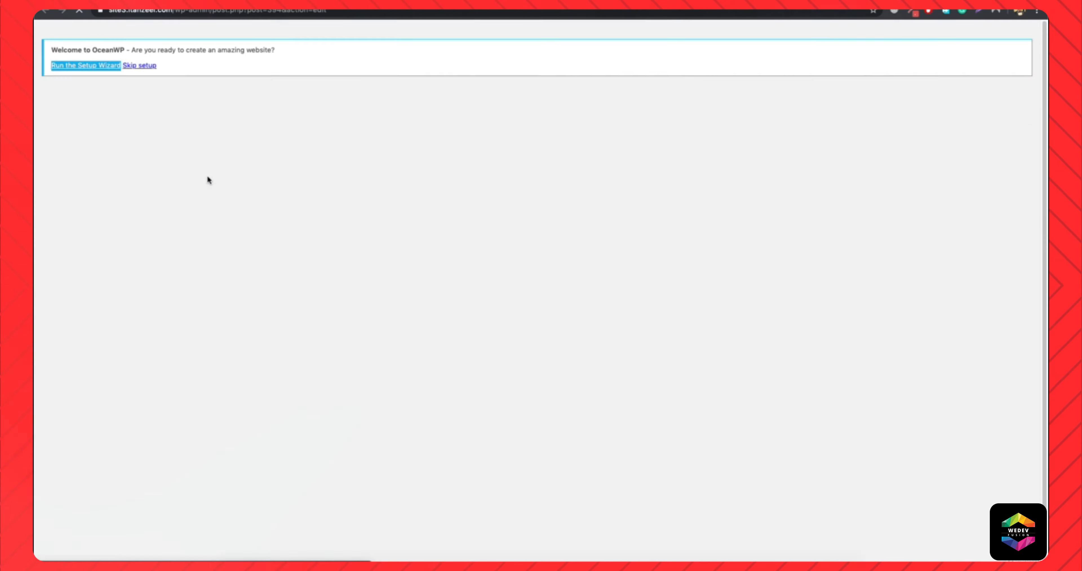
Give the layout's Title element a near-black text color and a font size of 16px.
{"action": "scroll", "coordinate": [399, 377], "scroll_direction": "down", "scroll_amount": 8}
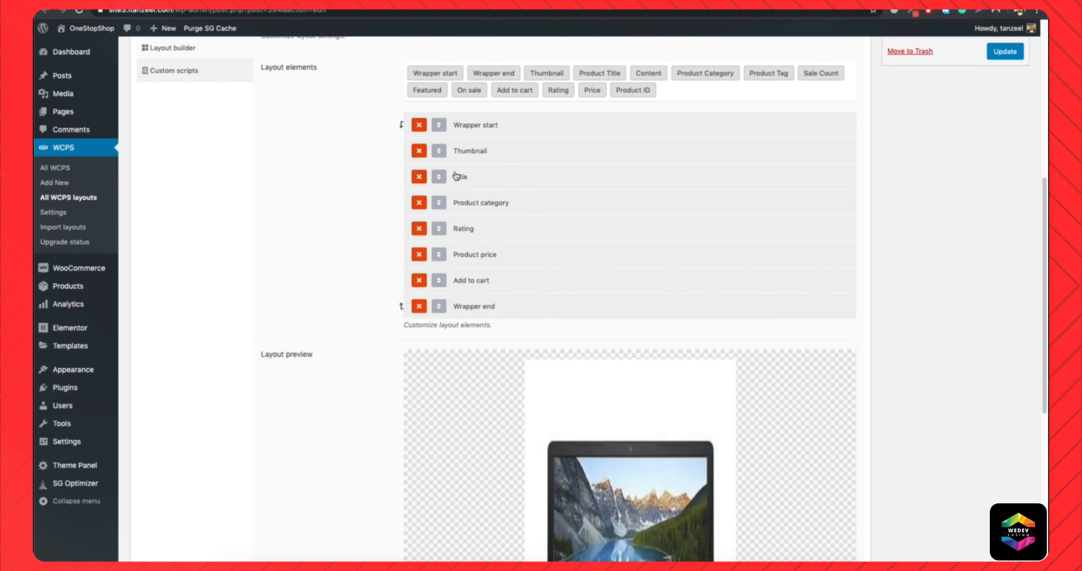
{"action": "left_click", "coordinate": [458, 176]}
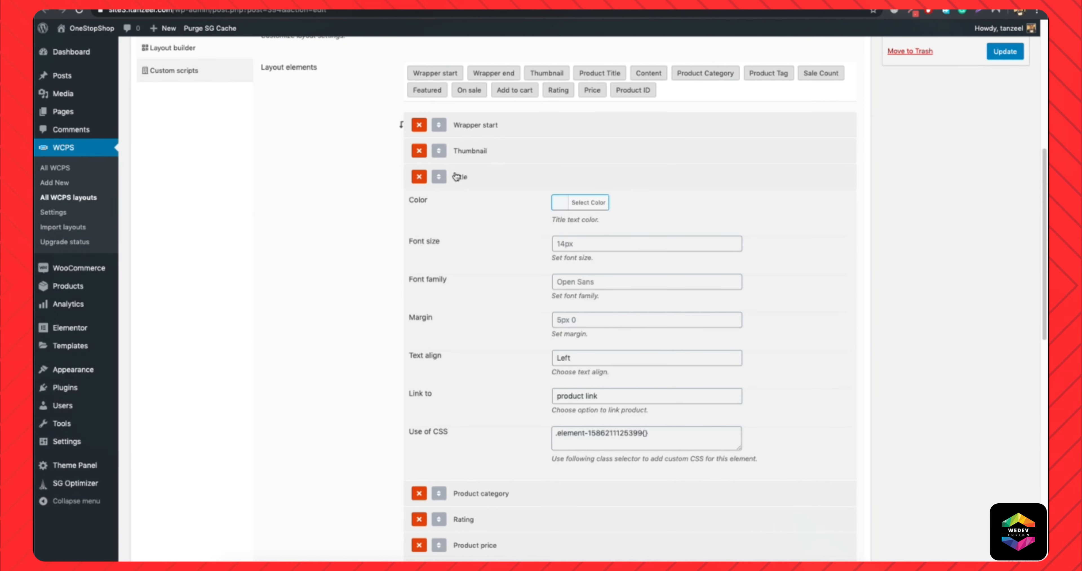
{"action": "left_click", "coordinate": [586, 207]}
{"action": "left_click_drag", "start_coordinate": [598, 304], "coordinate": [549, 303]}
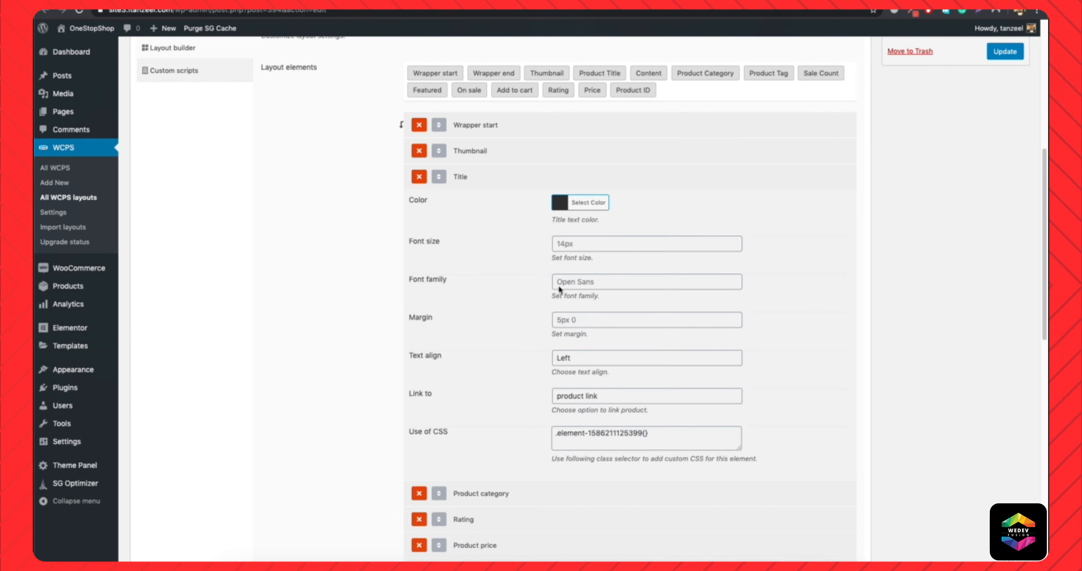
{"action": "left_click", "coordinate": [594, 244]}
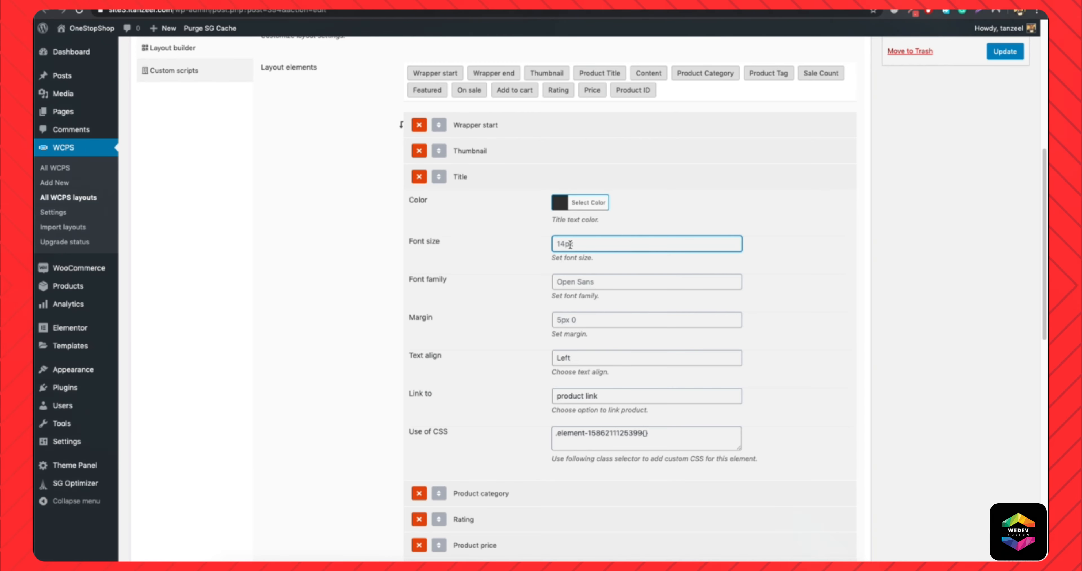
{"action": "type", "text": "16px"}
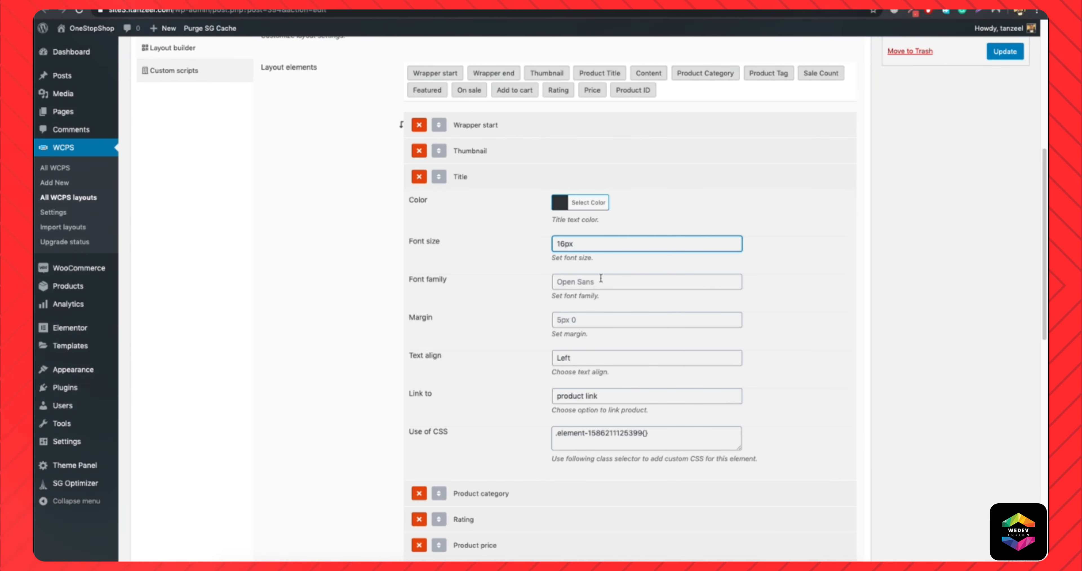
{"action": "left_click", "coordinate": [472, 174]}
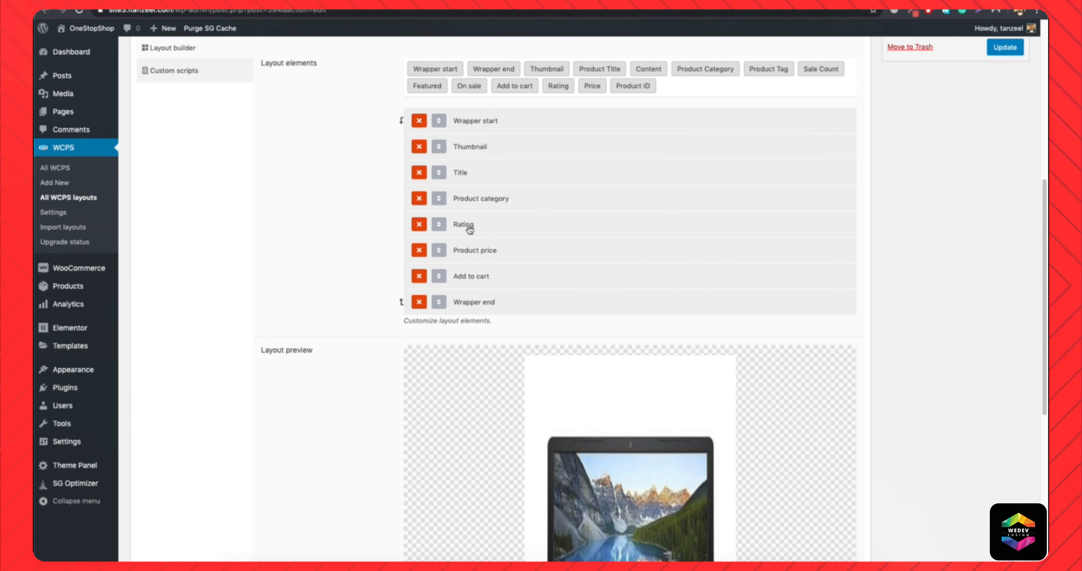
Set the Rating element's text align to Center and update the layout.
{"action": "left_click", "coordinate": [470, 227]}
{"action": "scroll", "coordinate": [605, 353], "scroll_direction": "down", "scroll_amount": 3}
{"action": "left_click", "coordinate": [594, 342]}
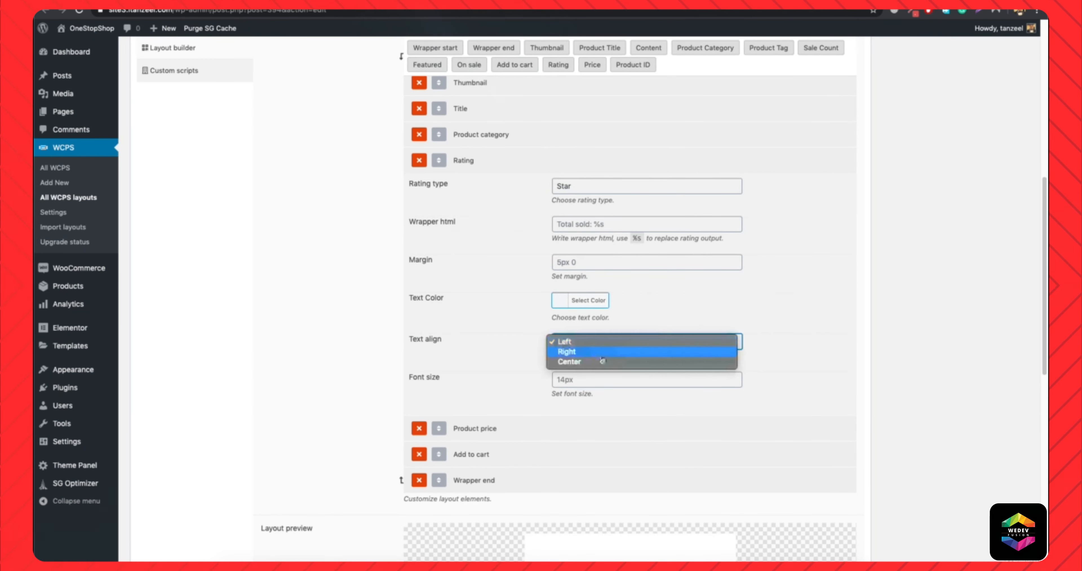
{"action": "left_click", "coordinate": [602, 361]}
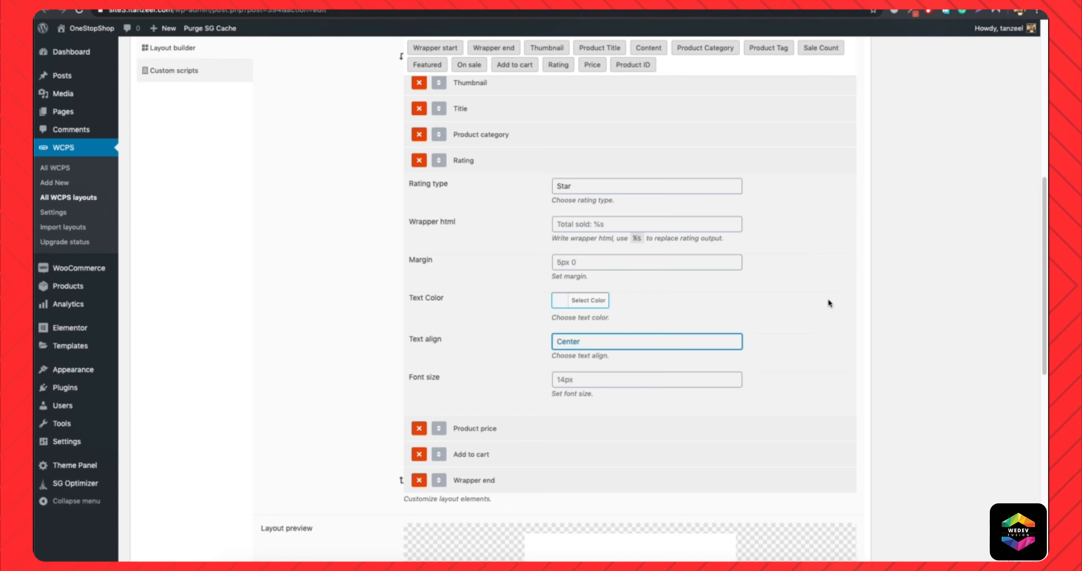
{"action": "scroll", "coordinate": [828, 301], "scroll_direction": "up", "scroll_amount": 10}
{"action": "left_click", "coordinate": [1015, 420]}
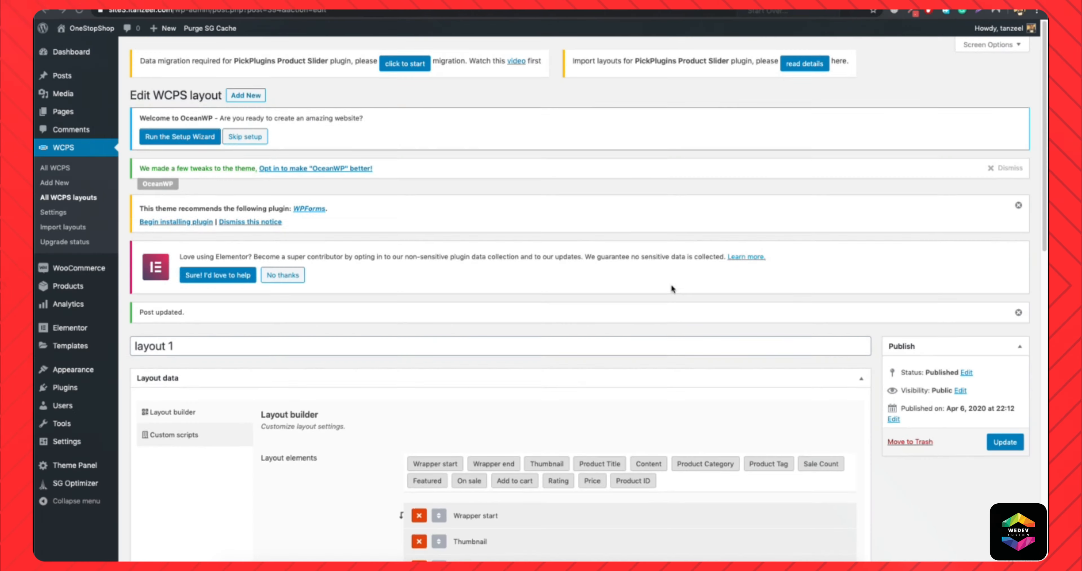
Keep the Rating element's text align at Center and re-enter its margin as 0px 0px 0px 75px.
{"action": "scroll", "coordinate": [668, 287], "scroll_direction": "down", "scroll_amount": 5}
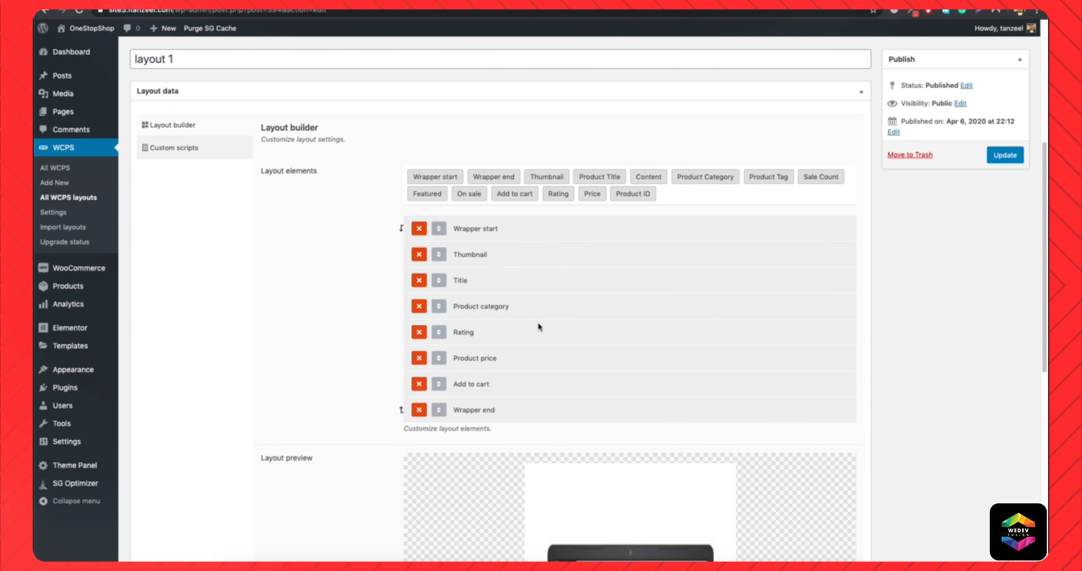
{"action": "left_click", "coordinate": [464, 333]}
{"action": "scroll", "coordinate": [467, 339], "scroll_direction": "down", "scroll_amount": 3}
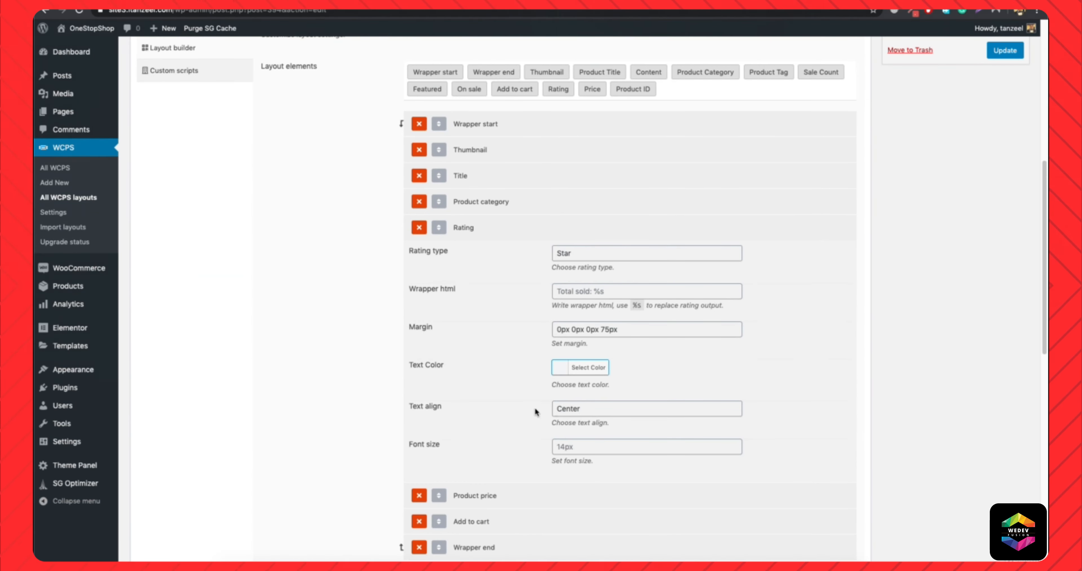
{"action": "left_click", "coordinate": [568, 412]}
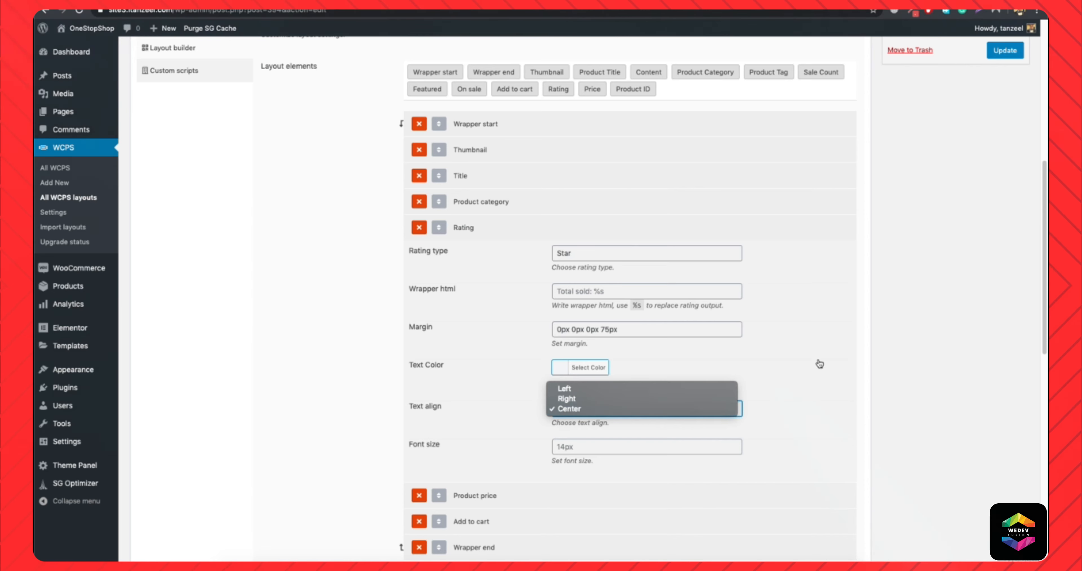
{"action": "left_click", "coordinate": [625, 409]}
{"action": "triple_click", "coordinate": [573, 327]}
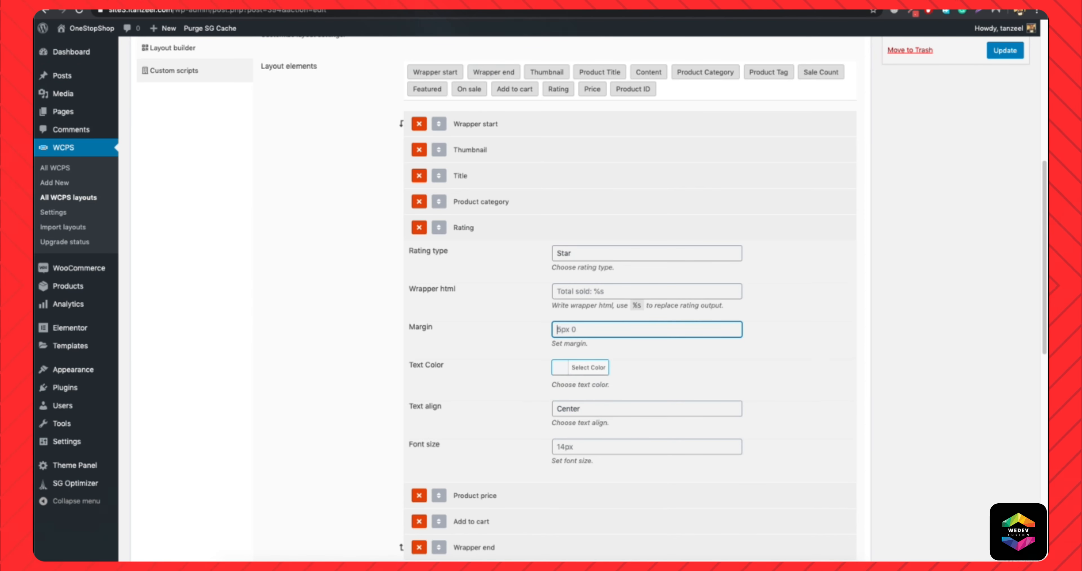
{"action": "type", "text": "0"}
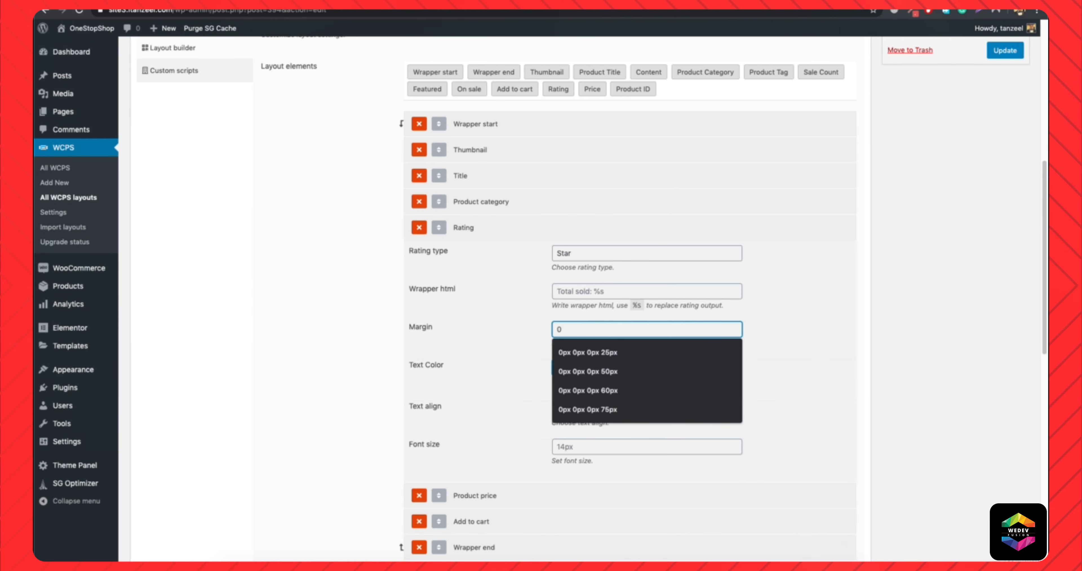
{"action": "key", "text": "Down"}
{"action": "key", "text": "Down"}
{"action": "key", "text": "Down"}
{"action": "key", "text": "Down"}
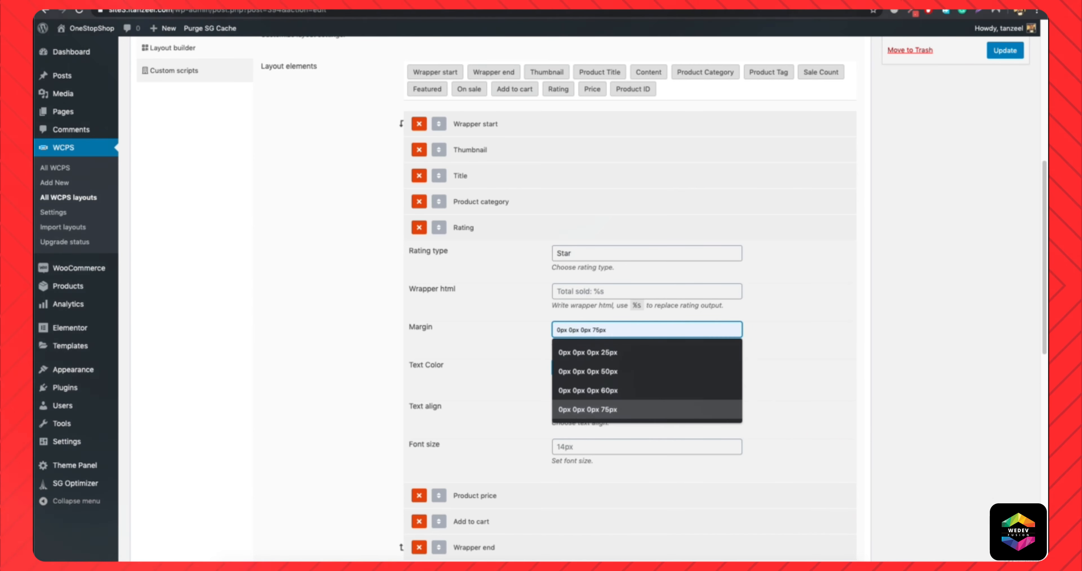
{"action": "key", "text": "Return"}
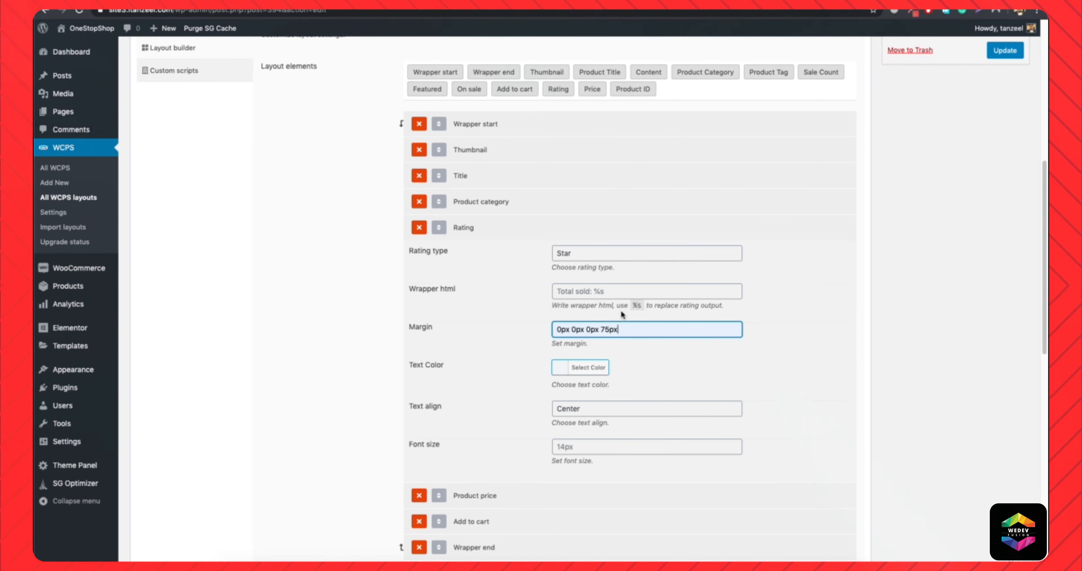
{"action": "double_click", "coordinate": [624, 331]}
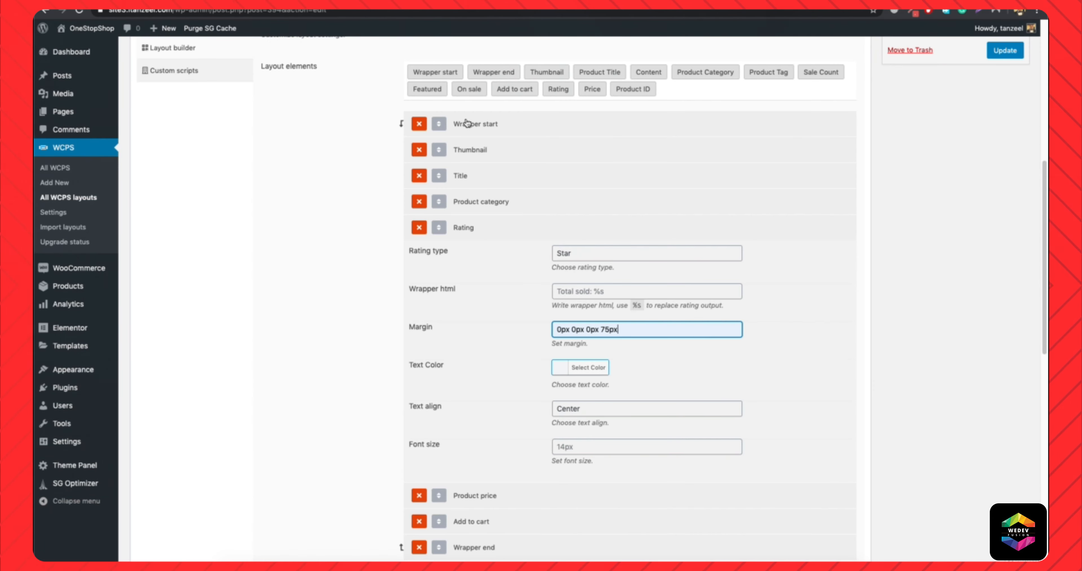
Review the settings of the layout's Thumbnail, Title, Product category, Product price and Add to cart elements.
{"action": "left_click", "coordinate": [477, 151]}
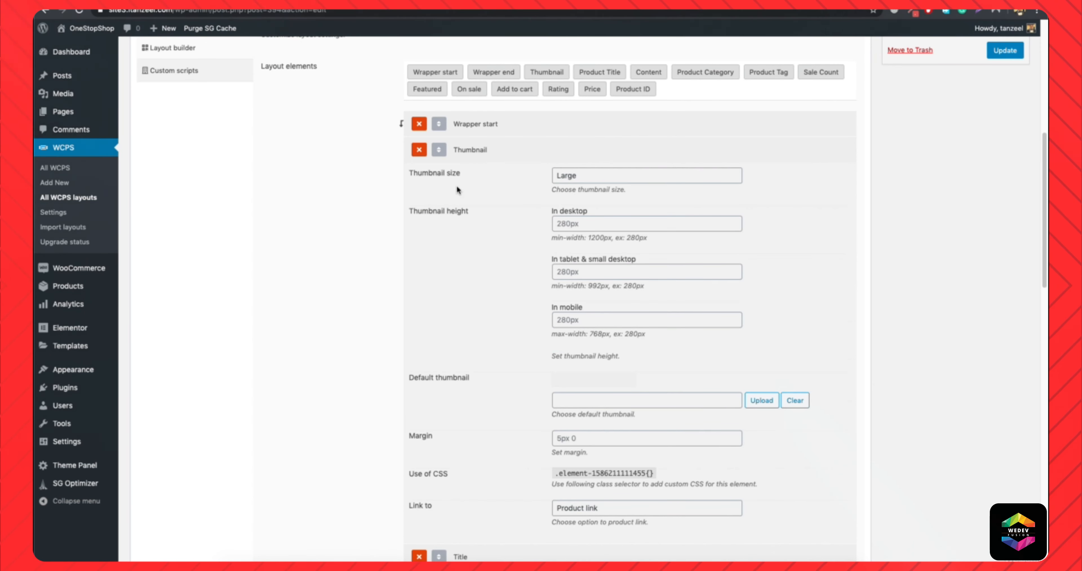
{"action": "scroll", "coordinate": [476, 446], "scroll_direction": "down", "scroll_amount": 3}
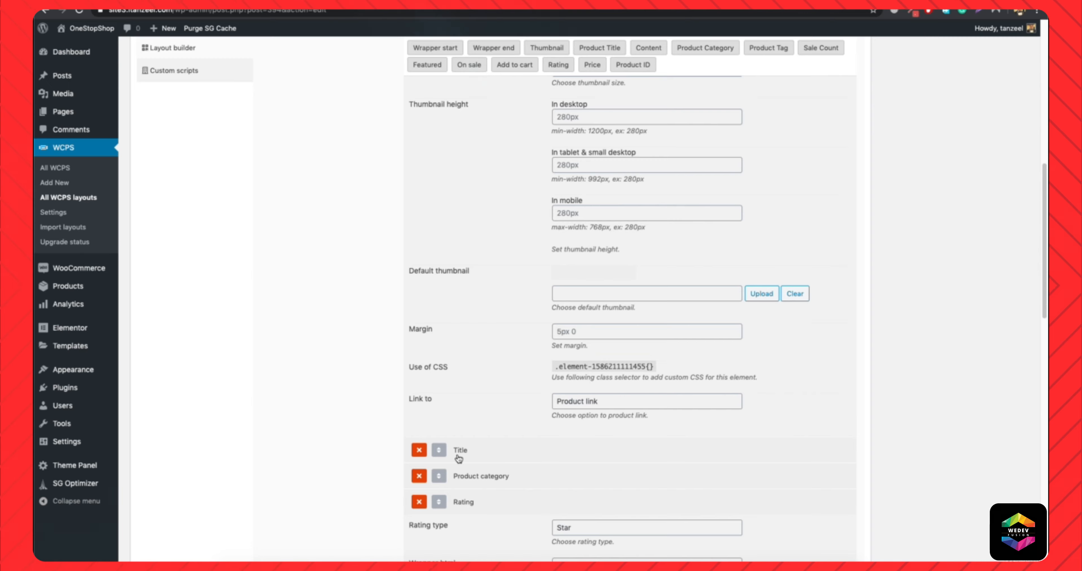
{"action": "left_click", "coordinate": [459, 451]}
{"action": "scroll", "coordinate": [523, 434], "scroll_direction": "down", "scroll_amount": 10}
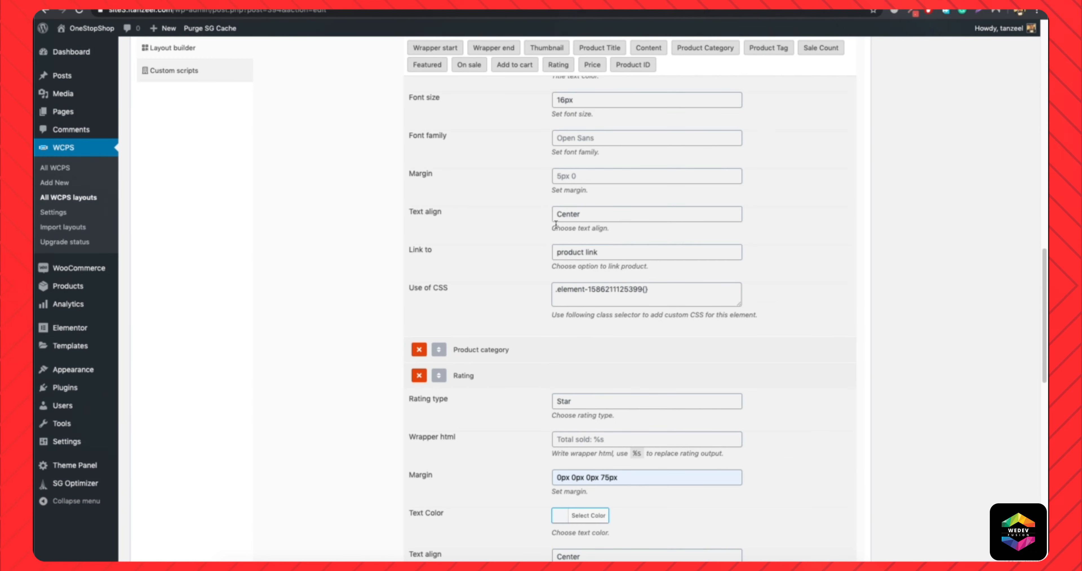
{"action": "scroll", "coordinate": [551, 303], "scroll_direction": "down", "scroll_amount": 1}
{"action": "left_click", "coordinate": [476, 331]}
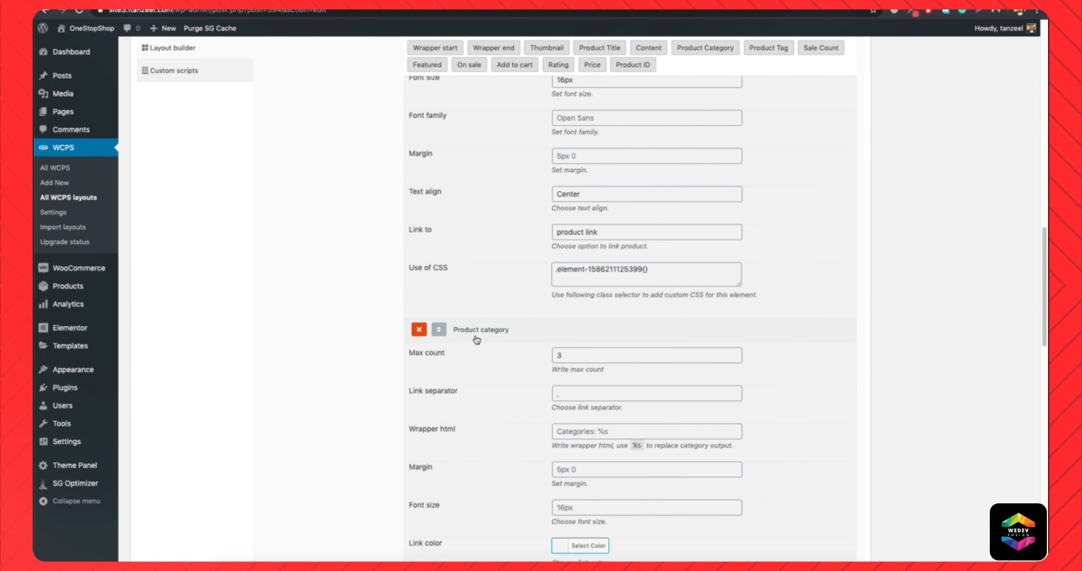
{"action": "scroll", "coordinate": [630, 419], "scroll_direction": "down", "scroll_amount": 5}
{"action": "scroll", "coordinate": [588, 407], "scroll_direction": "down", "scroll_amount": 13}
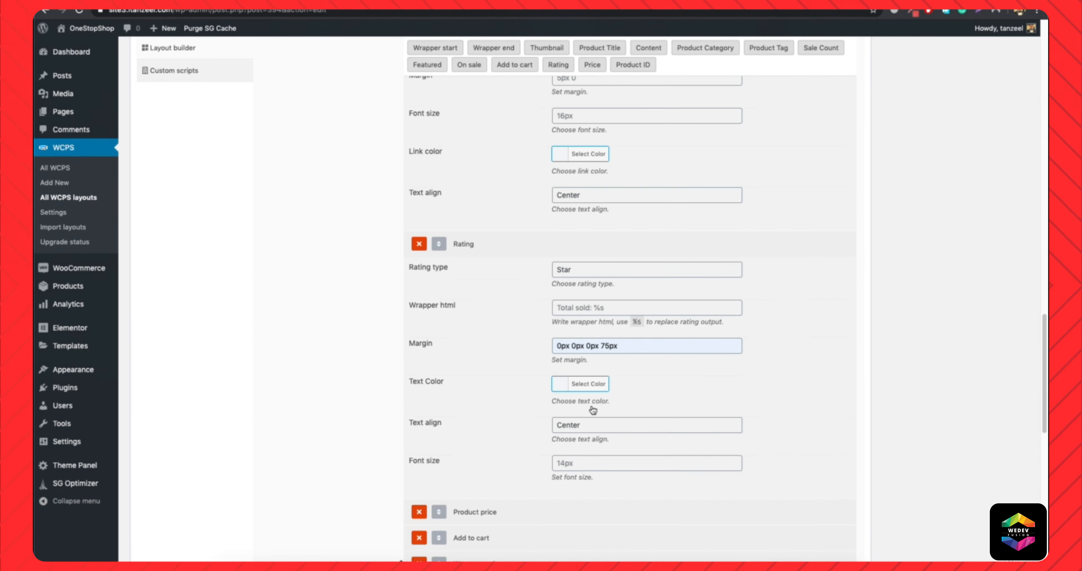
{"action": "left_click", "coordinate": [469, 158]}
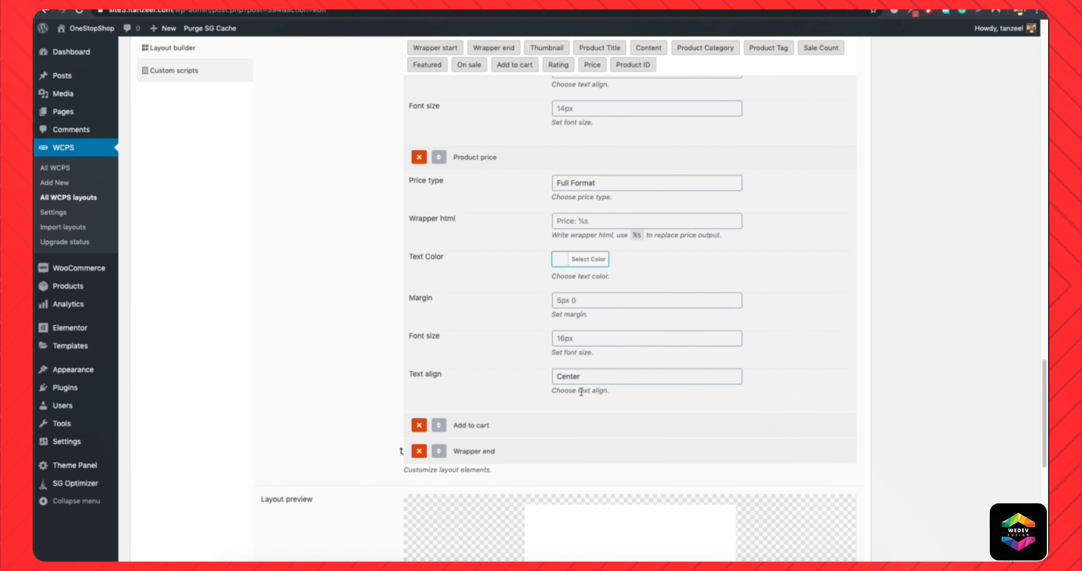
{"action": "left_click", "coordinate": [480, 425]}
{"action": "scroll", "coordinate": [584, 395], "scroll_direction": "down", "scroll_amount": 5}
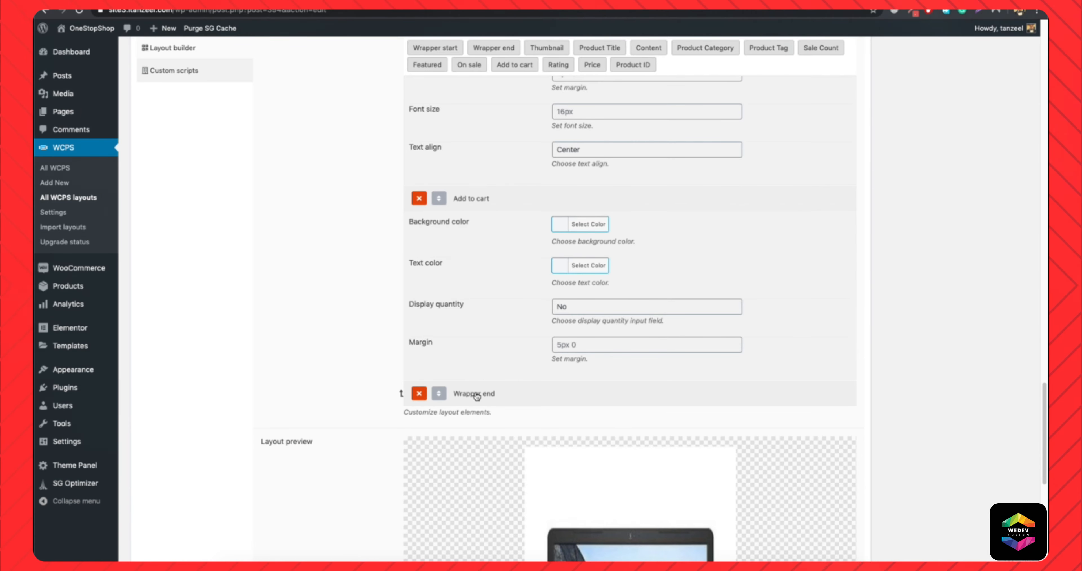
Update the item layout and reload the store's homepage.
{"action": "scroll", "coordinate": [768, 334], "scroll_direction": "up", "scroll_amount": 20}
{"action": "scroll", "coordinate": [770, 336], "scroll_direction": "up", "scroll_amount": 15}
{"action": "left_click", "coordinate": [995, 311]}
{"action": "left_click", "coordinate": [366, 2]}
{"action": "left_click", "coordinate": [367, 12]}
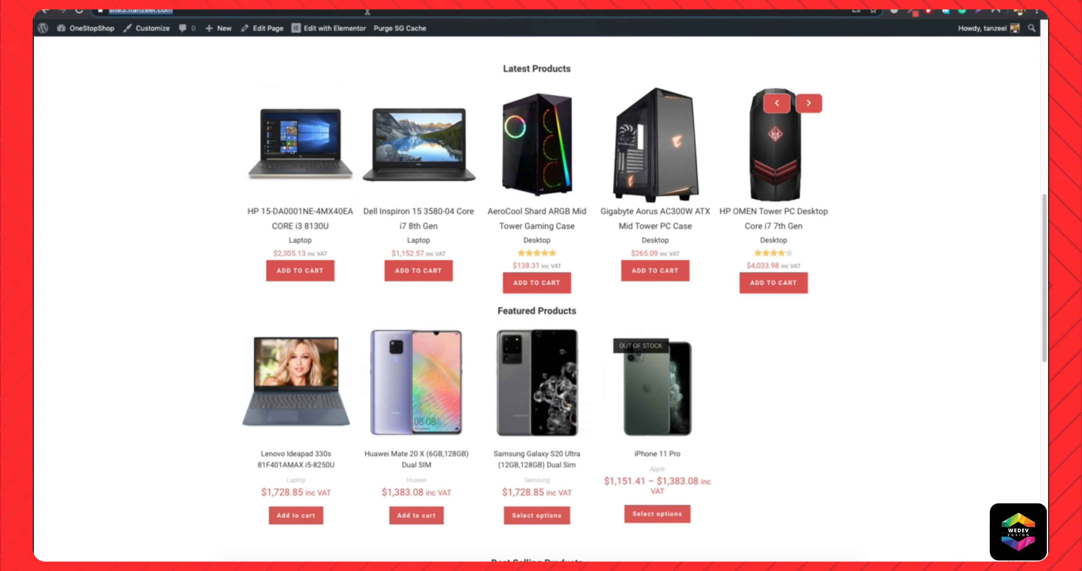
{"action": "key", "text": "Return"}
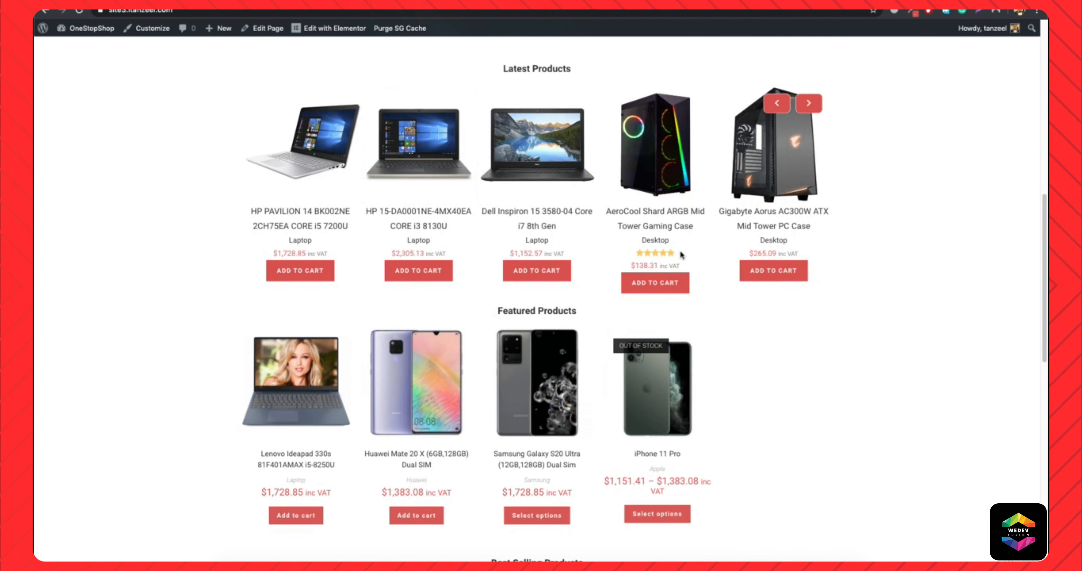
Advance the Latest Products slider and examine its items and the Categories and Latest Products headings on the homepage.
{"action": "left_click", "coordinate": [805, 103]}
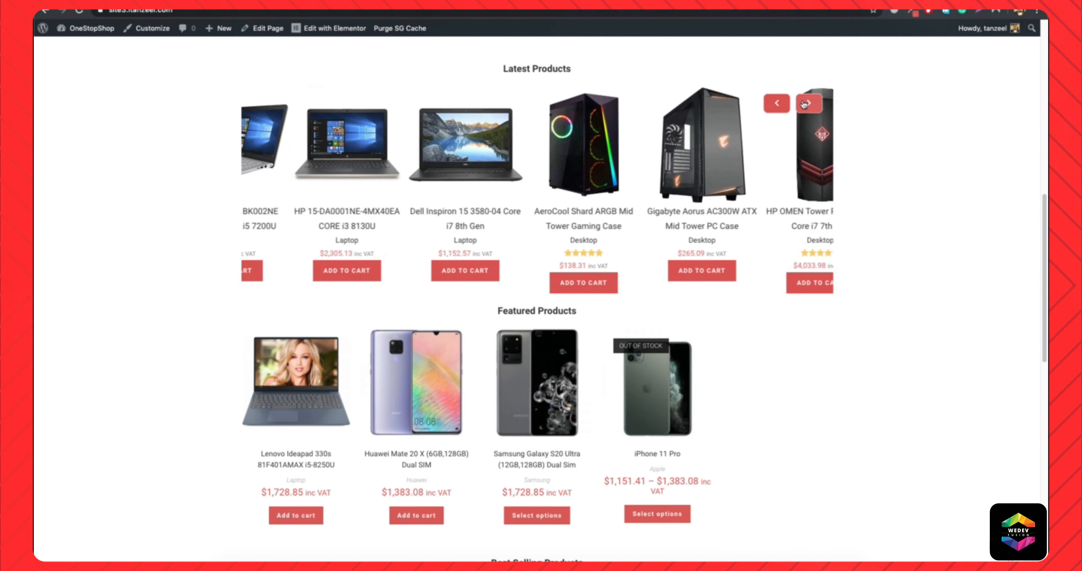
{"action": "left_click", "coordinate": [805, 103]}
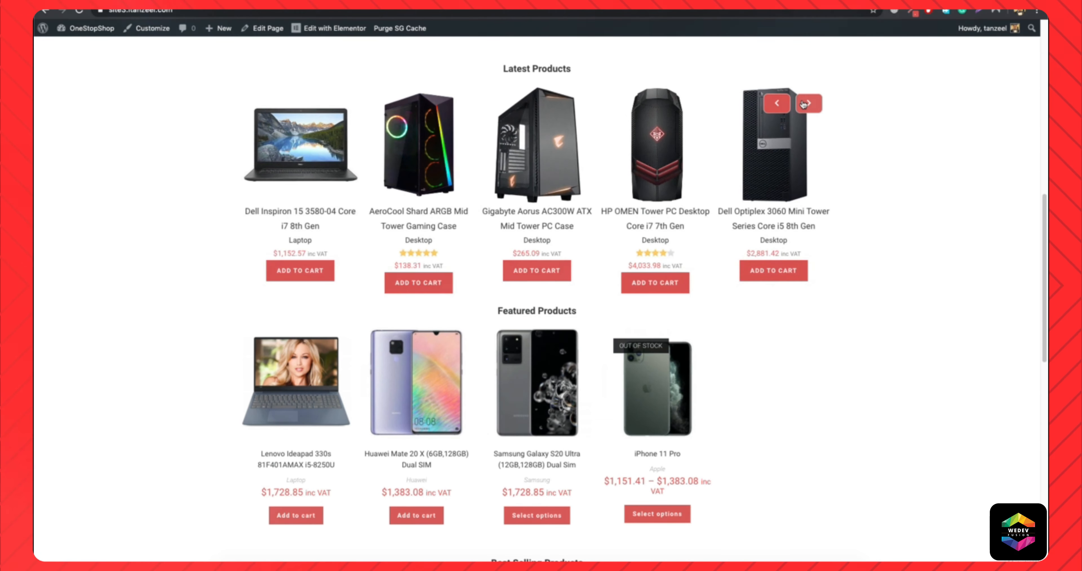
{"action": "left_click", "coordinate": [805, 103]}
{"action": "scroll", "coordinate": [629, 259], "scroll_direction": "up", "scroll_amount": 12}
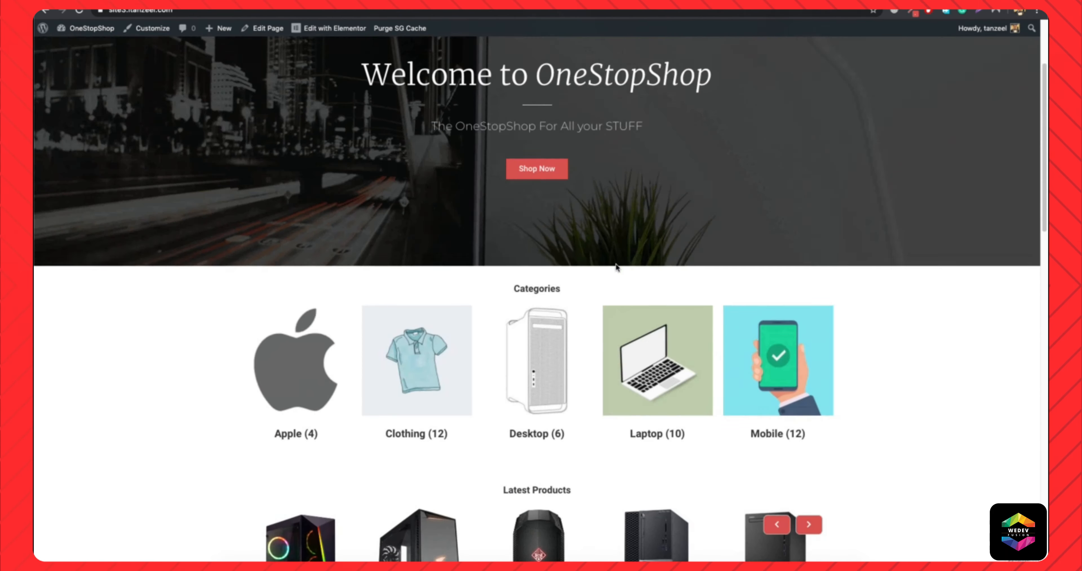
{"action": "scroll", "coordinate": [618, 267], "scroll_direction": "down", "scroll_amount": 10}
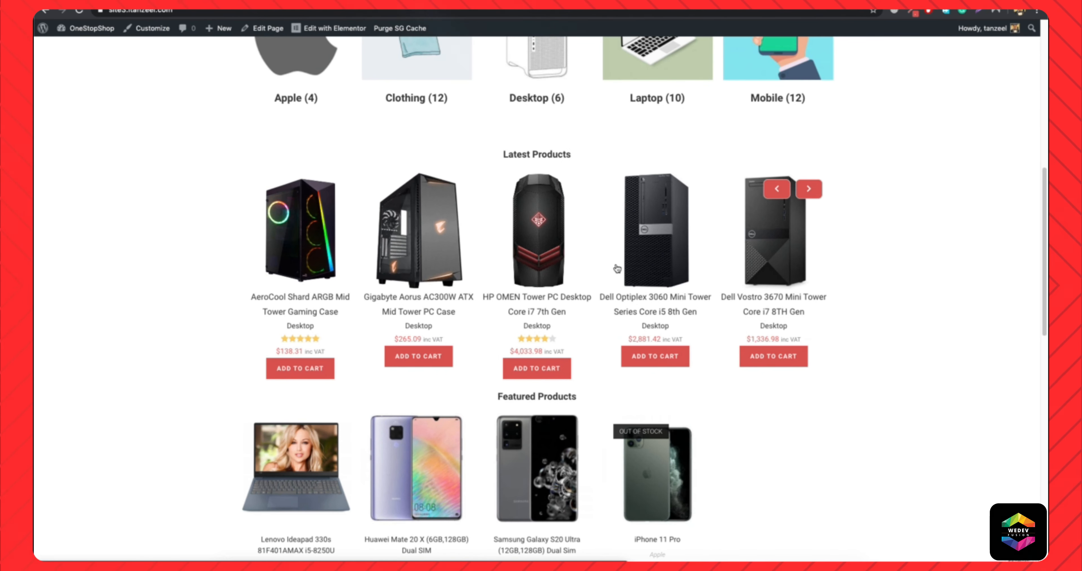
{"action": "scroll", "coordinate": [617, 267], "scroll_direction": "up", "scroll_amount": 3}
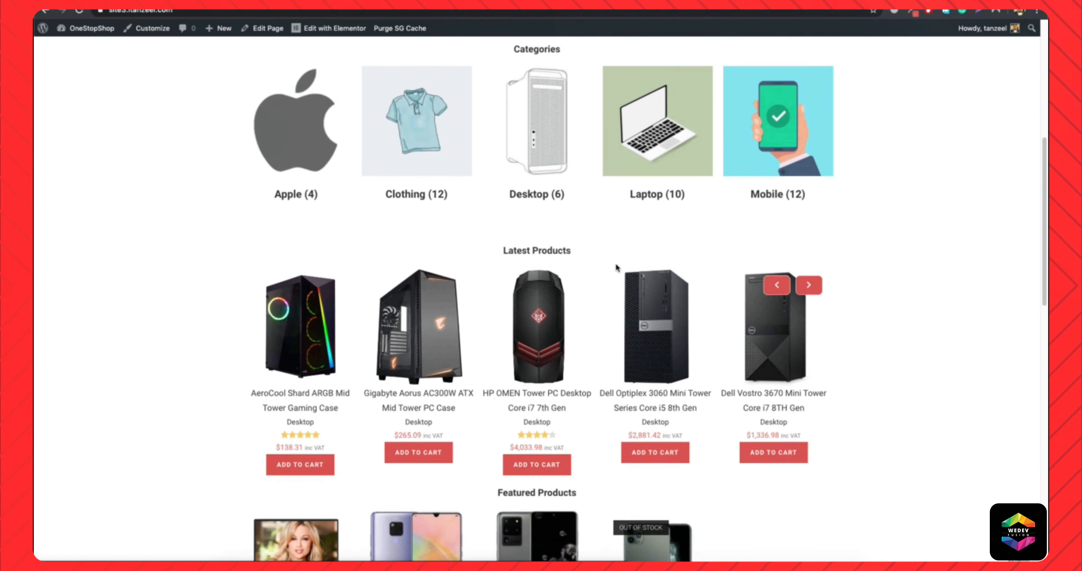
{"action": "left_click_drag", "start_coordinate": [504, 262], "coordinate": [588, 265]}
{"action": "left_click", "coordinate": [588, 264]}
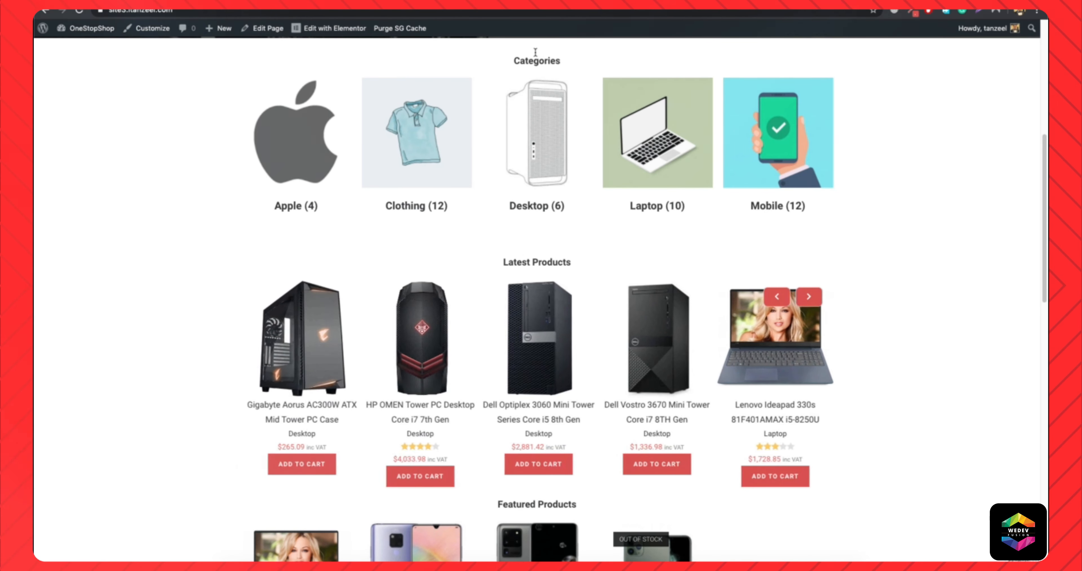
{"action": "left_click_drag", "start_coordinate": [508, 61], "coordinate": [618, 63]}
{"action": "left_click", "coordinate": [619, 63]}
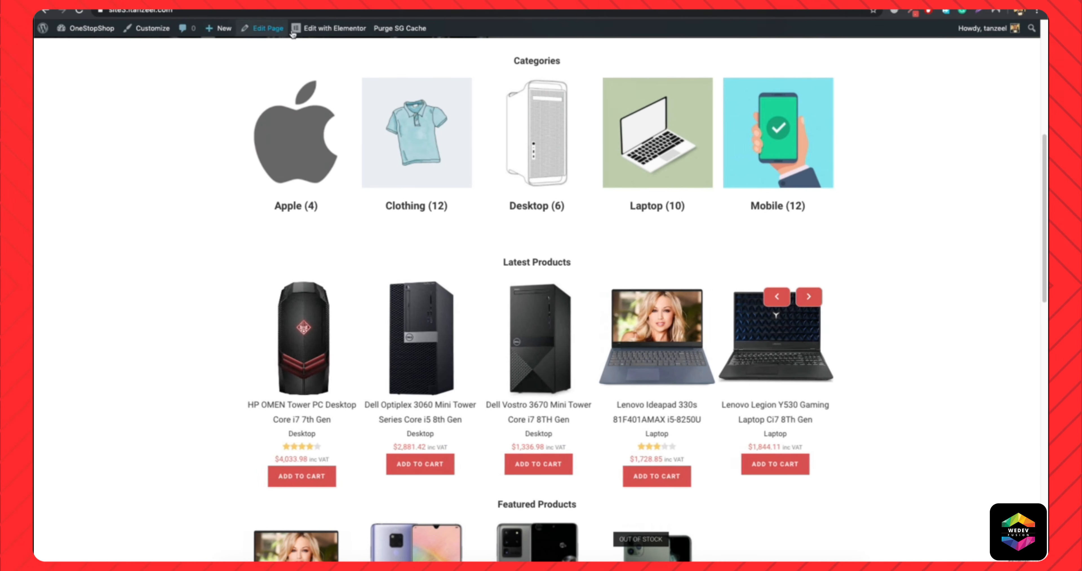
Open the homepage for editing in Elementor and locate the section below the banner.
{"action": "left_click", "coordinate": [332, 32]}
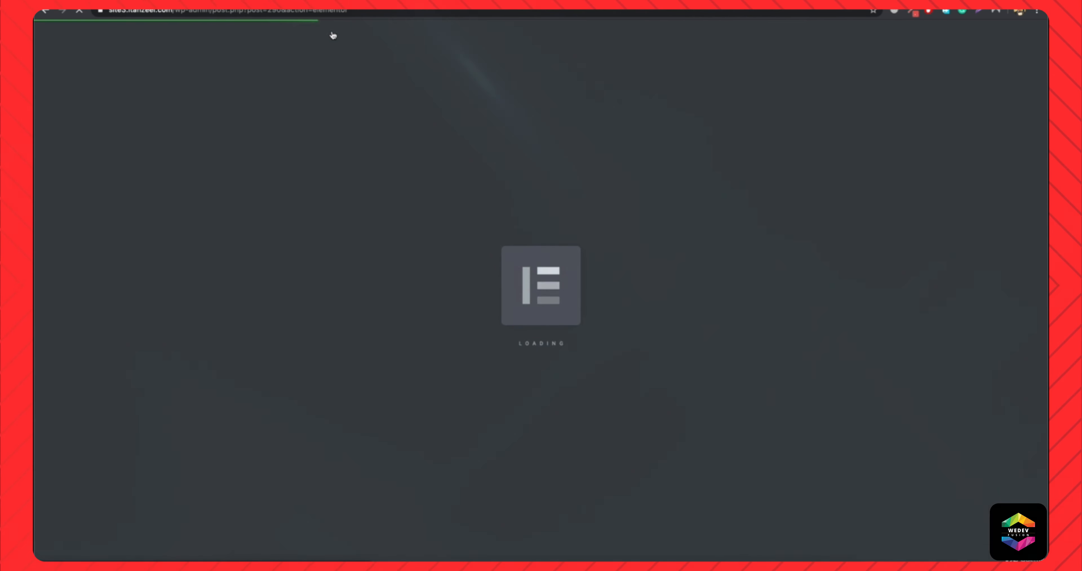
{"action": "scroll", "coordinate": [330, 135], "scroll_direction": "down", "scroll_amount": 7}
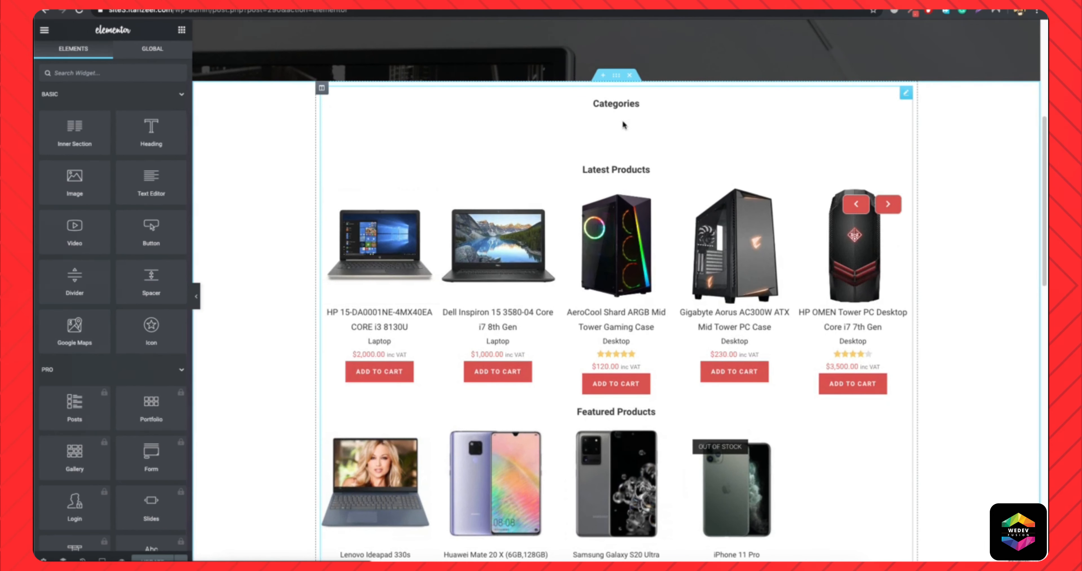
{"action": "scroll", "coordinate": [447, 222], "scroll_direction": "down", "scroll_amount": 5}
{"action": "scroll", "coordinate": [272, 295], "scroll_direction": "up", "scroll_amount": 10}
Add a centered heading reading "Categories" at the start of the section below the banner, with black text in a larger, light typeface.
{"action": "left_click_drag", "start_coordinate": [151, 130], "coordinate": [647, 349]}
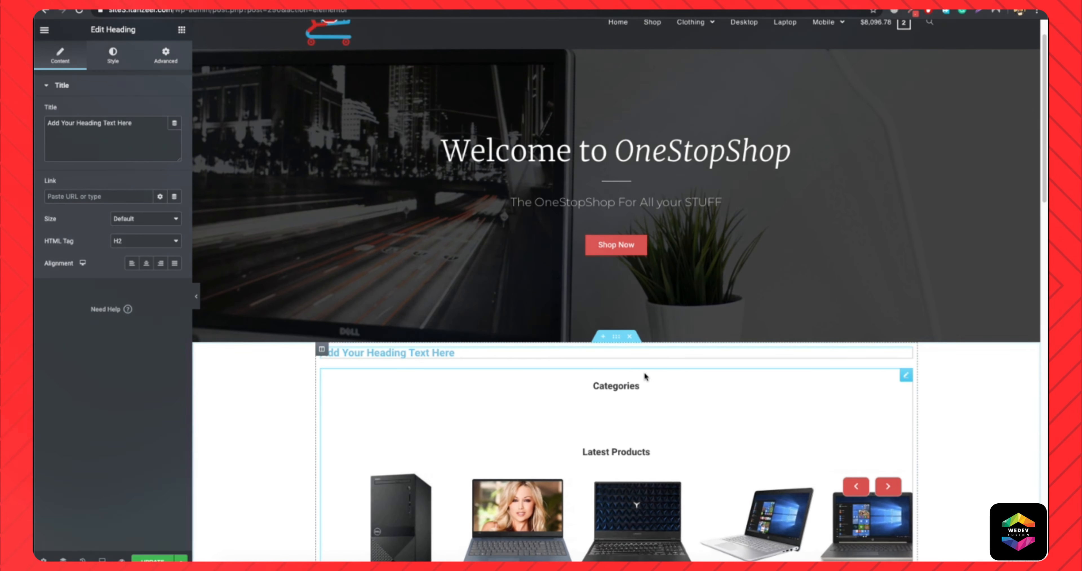
{"action": "triple_click", "coordinate": [436, 352]}
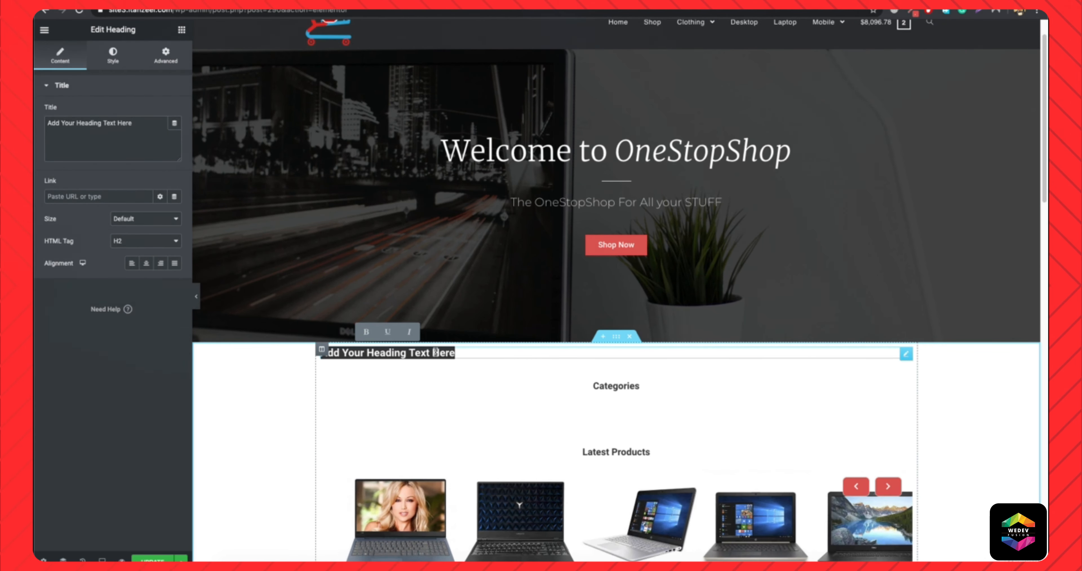
{"action": "type", "text": "Categories"}
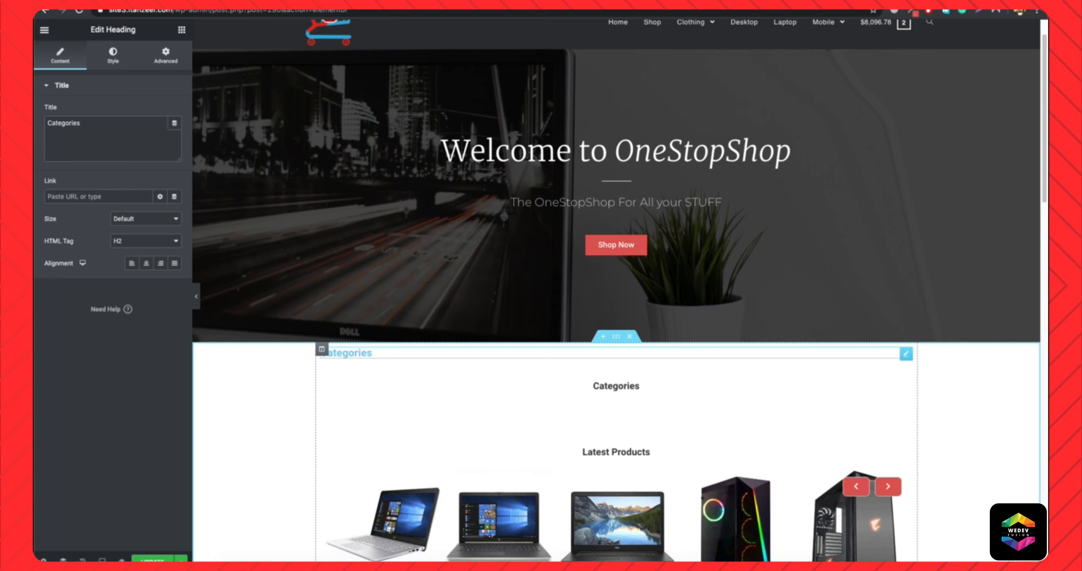
{"action": "left_click", "coordinate": [147, 263]}
{"action": "left_click", "coordinate": [113, 55]}
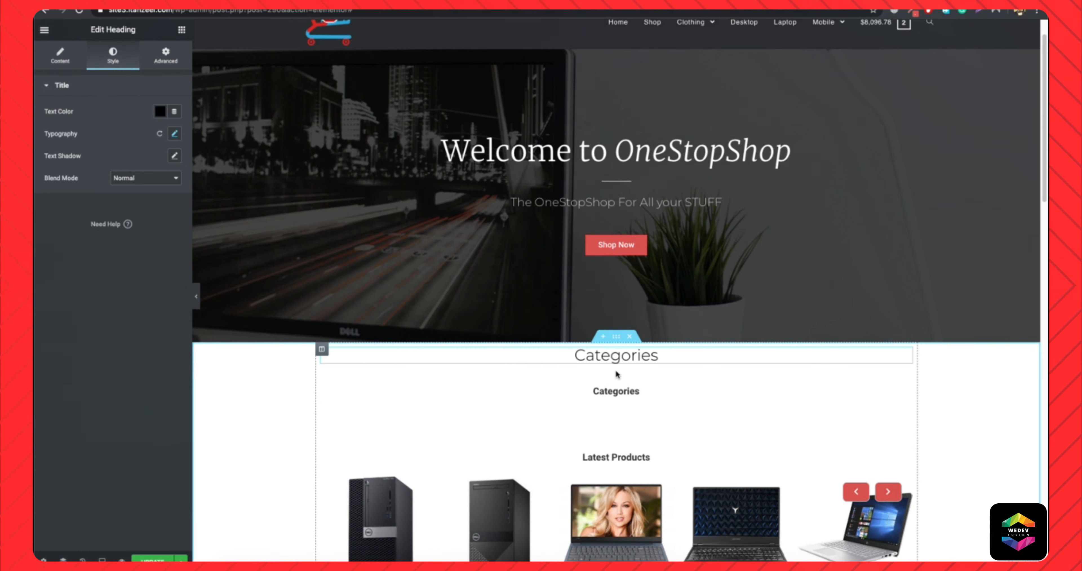
Add a Text Editor widget under the new heading containing the copied shortcode [product_categories columns="5" limit="5" ids="43,45,46,42,50"].
{"action": "left_click", "coordinate": [182, 29]}
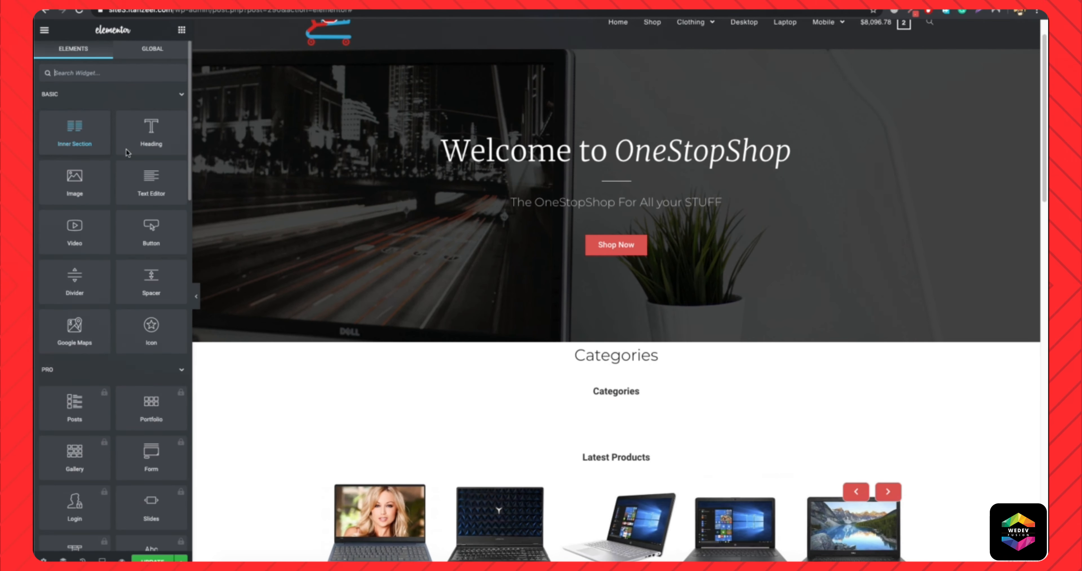
{"action": "left_click_drag", "start_coordinate": [151, 183], "coordinate": [640, 363]}
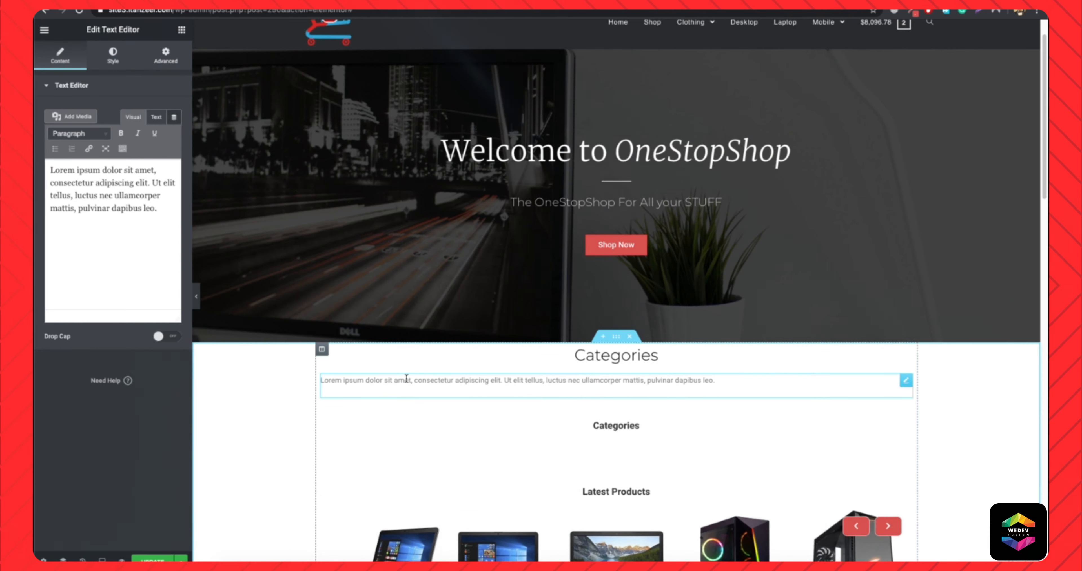
{"action": "left_click", "coordinate": [576, 433]}
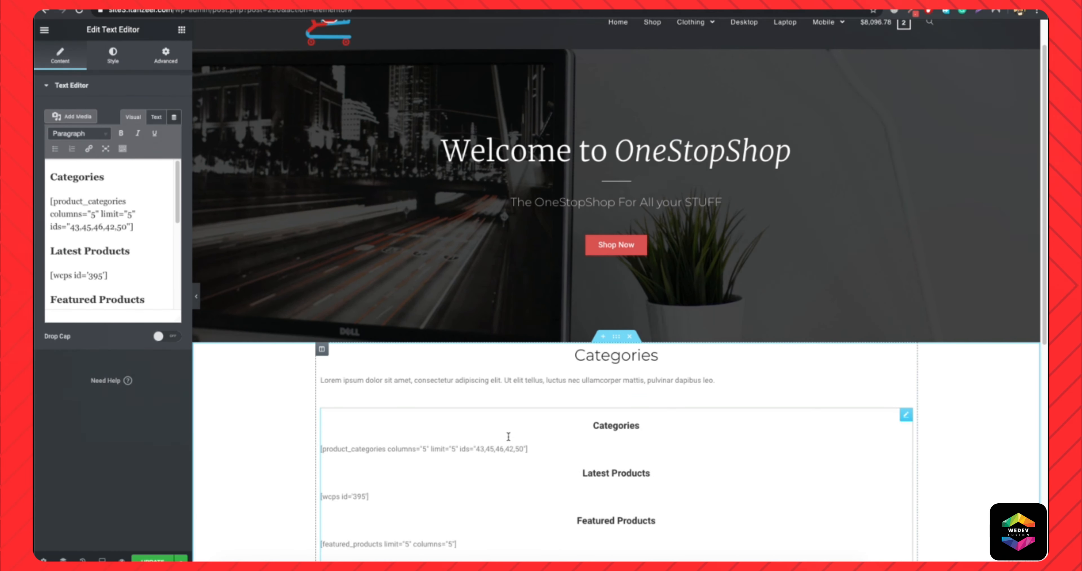
{"action": "left_click_drag", "start_coordinate": [527, 449], "coordinate": [320, 448]}
{"action": "key", "text": "ctrl+c"}
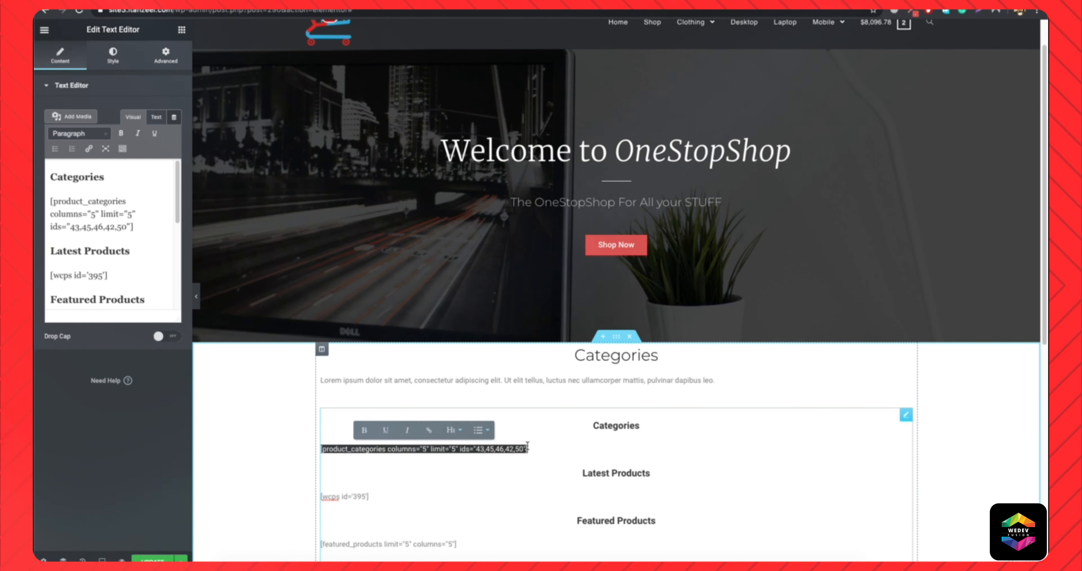
{"action": "left_click", "coordinate": [510, 379]}
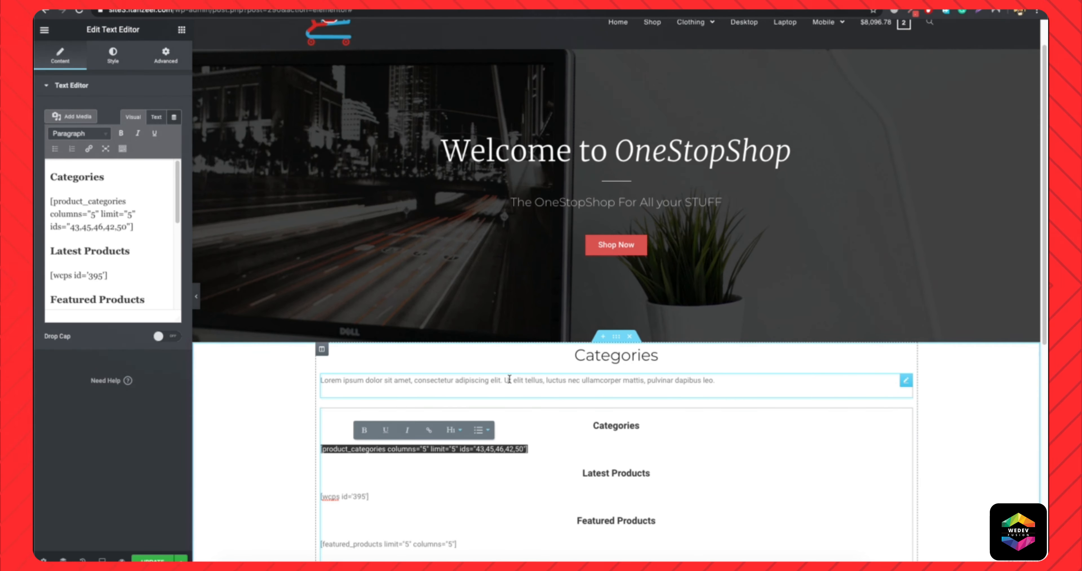
{"action": "left_click", "coordinate": [80, 192]}
{"action": "key", "text": "ctrl+a"}
{"action": "key", "text": "ctrl+v"}
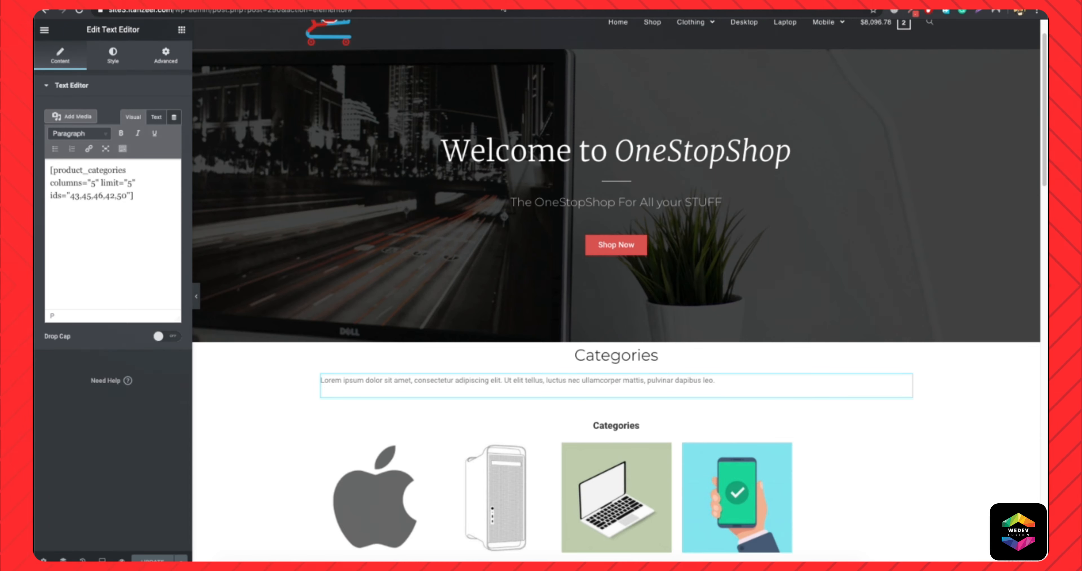
Open the live homepage in a new tab and check the new Categories heading and category grid.
{"action": "key", "text": "super+t"}
{"action": "type", "text": "site3.itanzeel.com"}
{"action": "key", "text": "Return"}
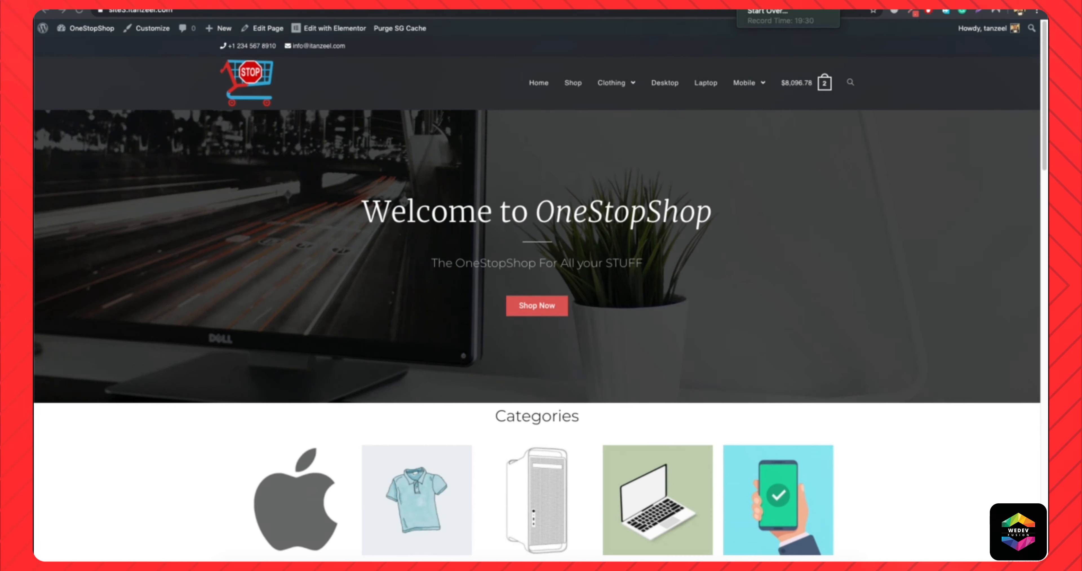
{"action": "scroll", "coordinate": [489, 280], "scroll_direction": "down", "scroll_amount": 10}
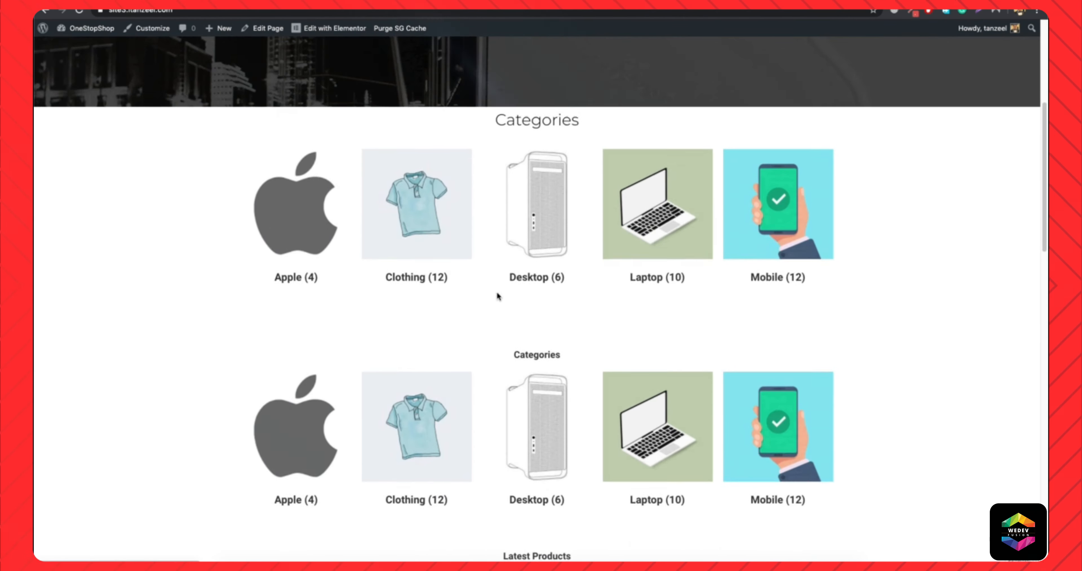
{"action": "scroll", "coordinate": [488, 241], "scroll_direction": "up", "scroll_amount": 5}
{"action": "left_click_drag", "start_coordinate": [495, 222], "coordinate": [613, 221]}
{"action": "left_click", "coordinate": [612, 221]}
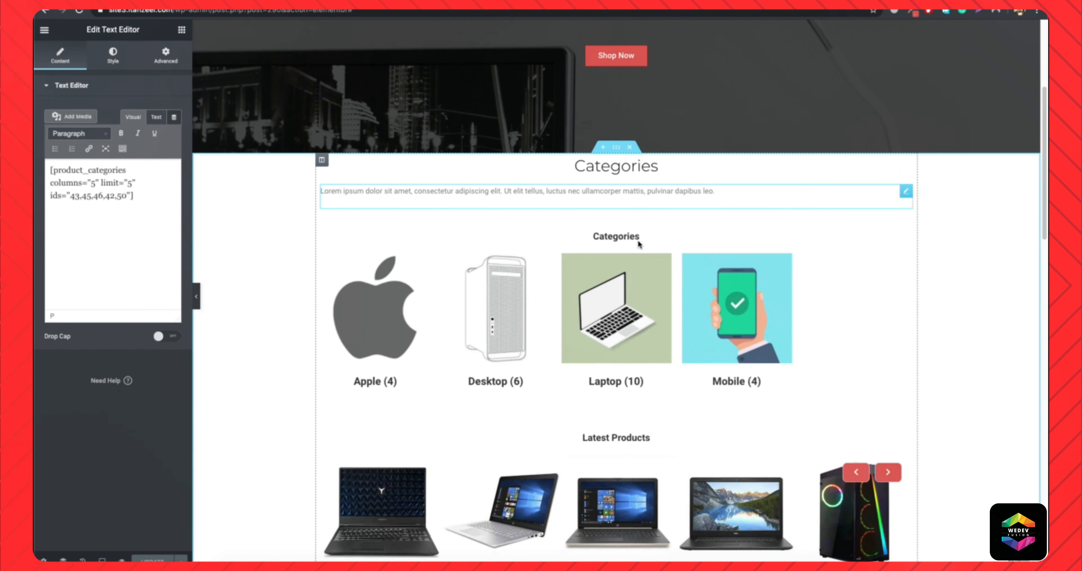
Review the remaining Categories, Latest Products and Featured Products content of the page in the Elementor editor.
{"action": "scroll", "coordinate": [662, 301], "scroll_direction": "down", "scroll_amount": 6}
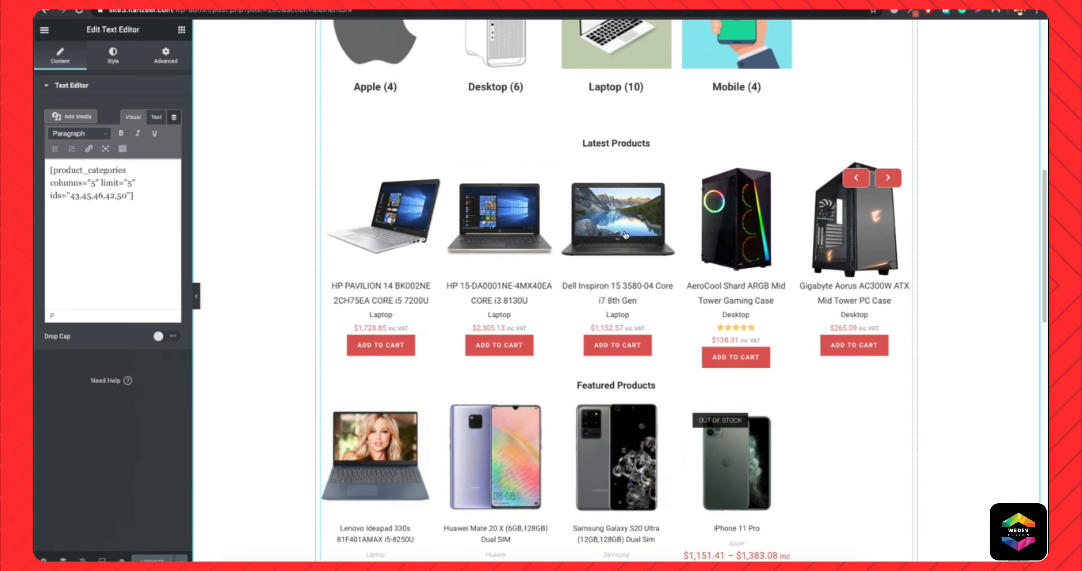
{"action": "scroll", "coordinate": [605, 179], "scroll_direction": "up", "scroll_amount": 7}
{"action": "scroll", "coordinate": [630, 279], "scroll_direction": "down", "scroll_amount": 3}
{"action": "scroll", "coordinate": [630, 279], "scroll_direction": "down", "scroll_amount": 6}
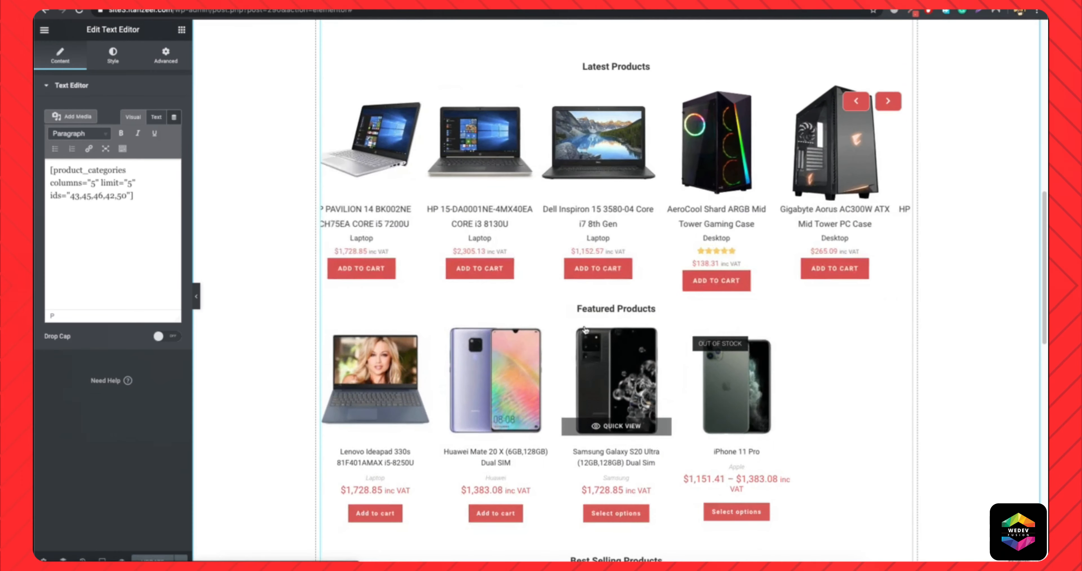
{"action": "scroll", "coordinate": [602, 205], "scroll_direction": "up", "scroll_amount": 7}
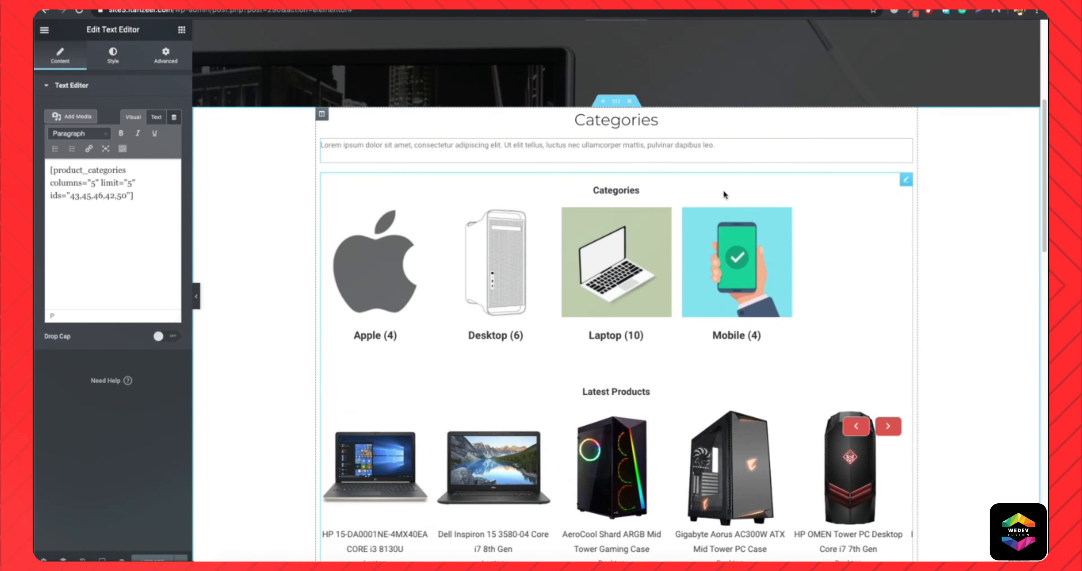
{"action": "scroll", "coordinate": [664, 354], "scroll_direction": "down", "scroll_amount": 12}
{"action": "scroll", "coordinate": [664, 354], "scroll_direction": "up", "scroll_amount": 15}
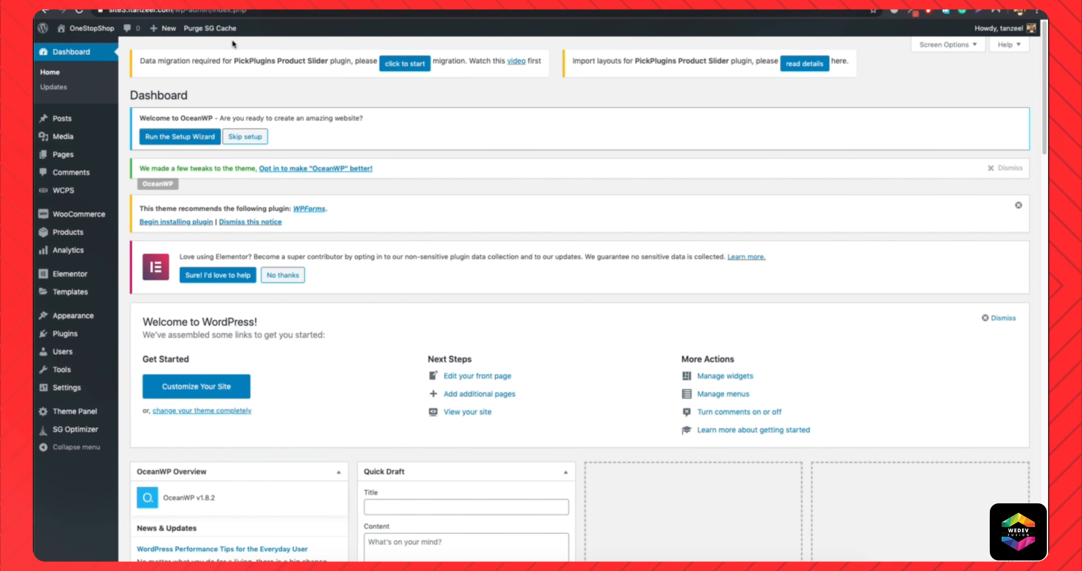
Open the live store homepage in a new tab and check its product sections.
{"action": "right_click", "coordinate": [73, 47]}
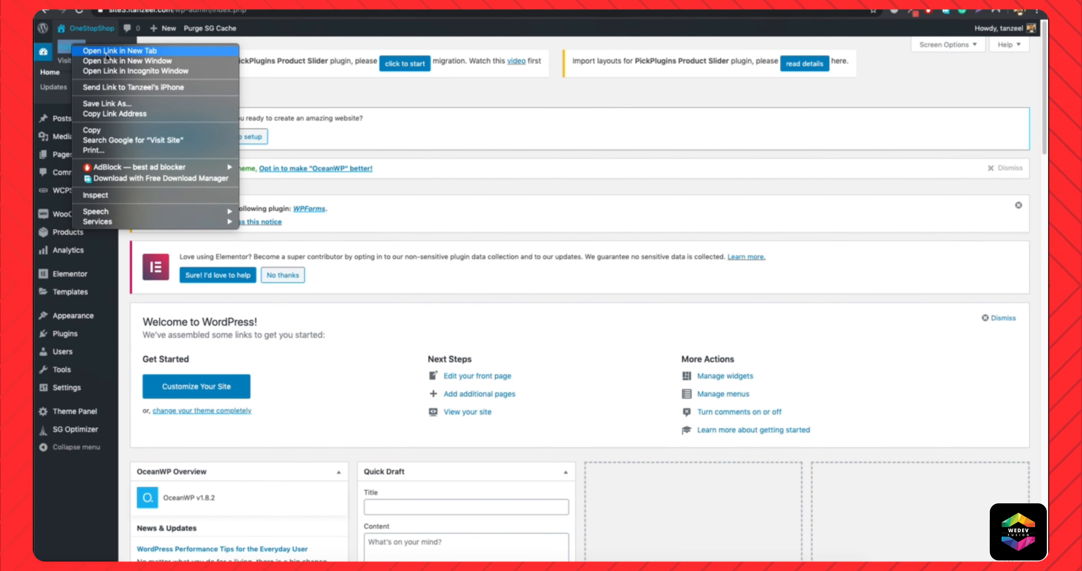
{"action": "left_click", "coordinate": [87, 51]}
{"action": "key", "text": "ctrl+Tab"}
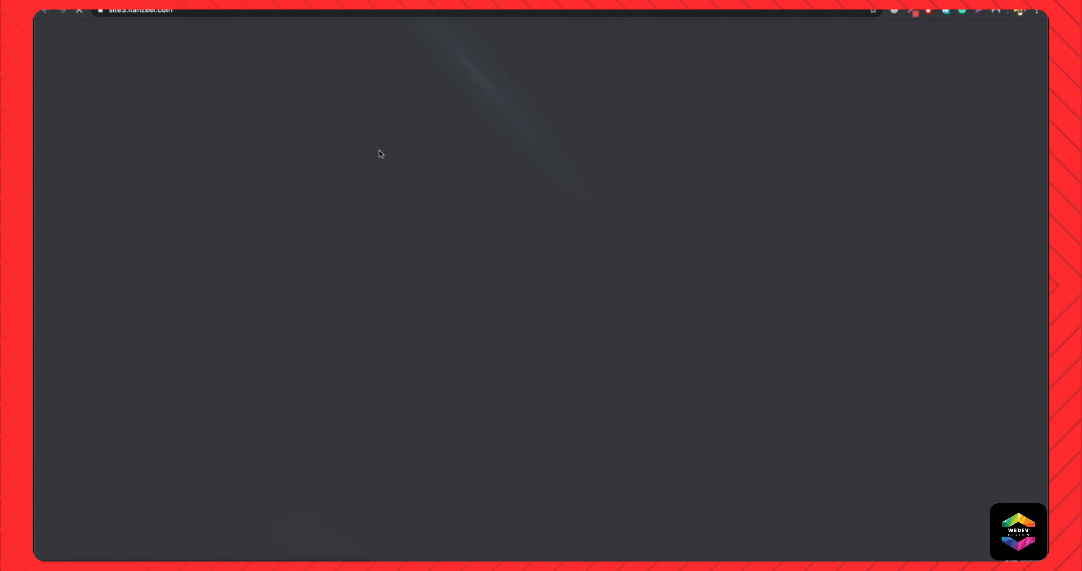
{"action": "scroll", "coordinate": [278, 251], "scroll_direction": "down", "scroll_amount": 10}
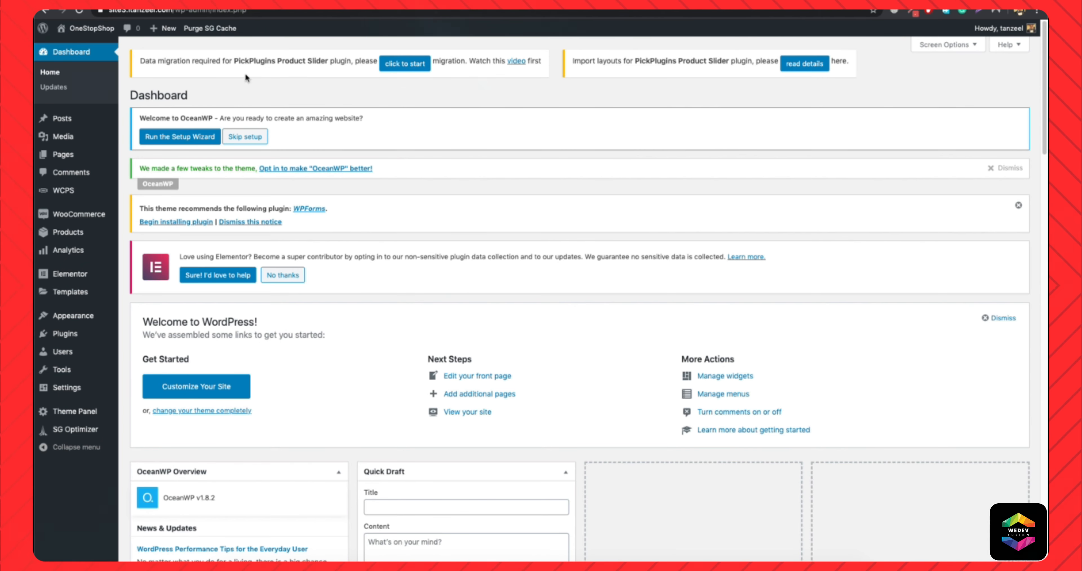
Start the PickPlugins Product Slider data migration, and open the list of all WCPS sliders in a new tab.
{"action": "left_click", "coordinate": [418, 64]}
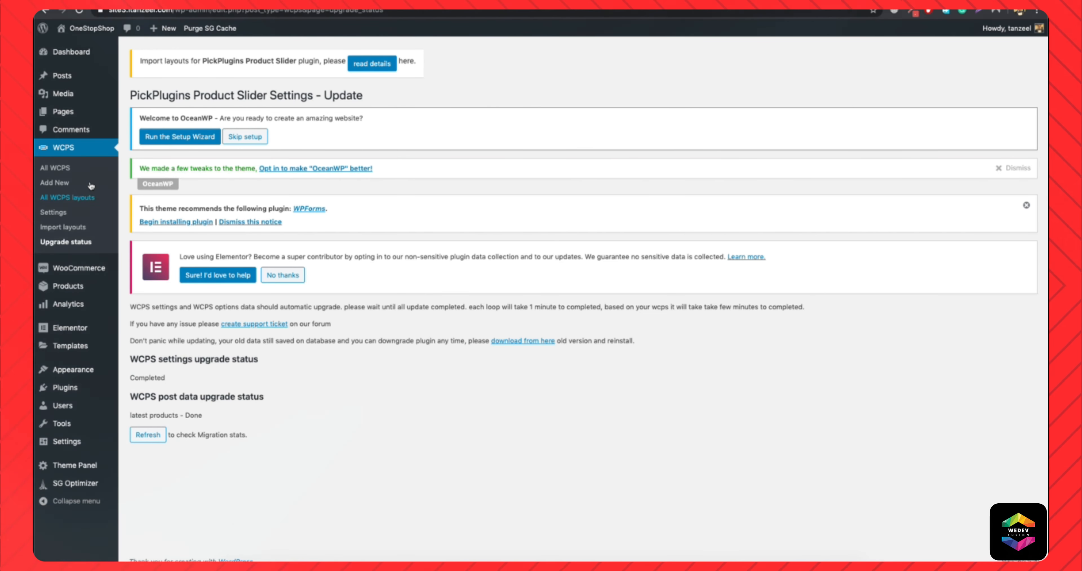
{"action": "right_click", "coordinate": [54, 168]}
{"action": "left_click", "coordinate": [113, 179]}
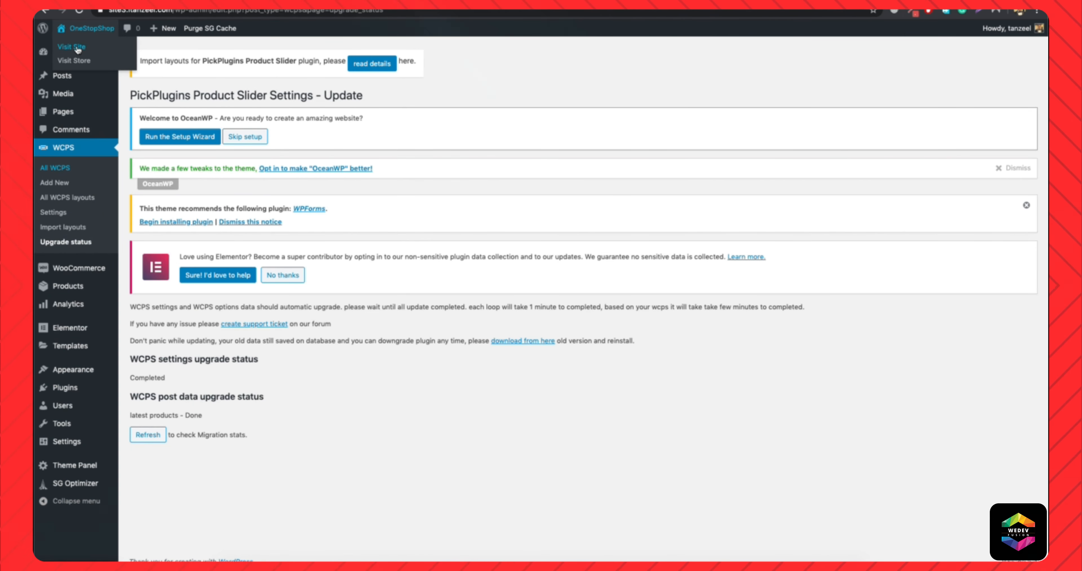
Visit the live site in another tab and check how its Latest Products section displays after the slider migration.
{"action": "right_click", "coordinate": [78, 47]}
{"action": "left_click", "coordinate": [109, 47]}
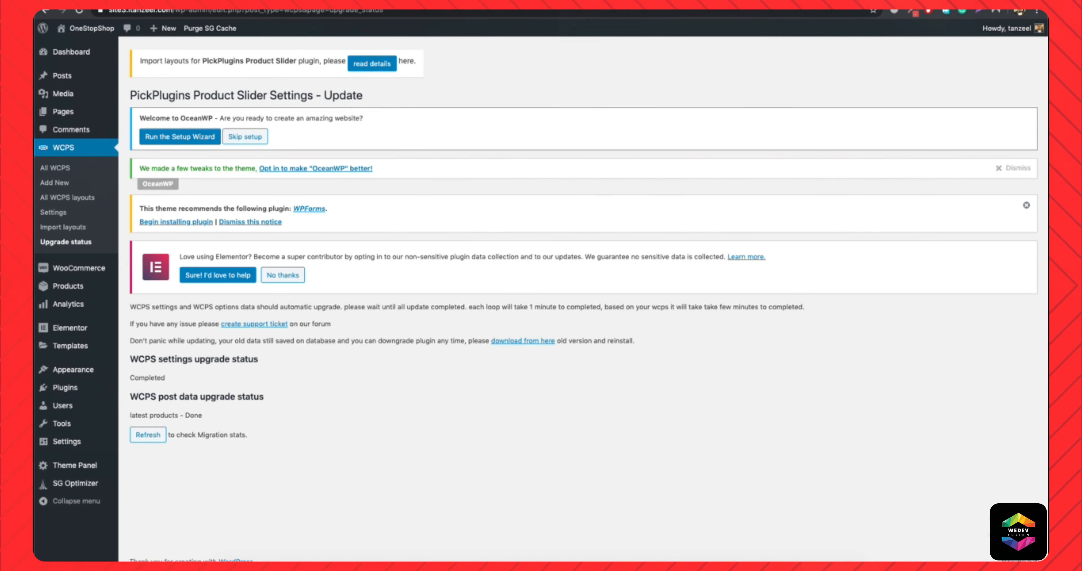
{"action": "left_click", "coordinate": [516, 3]}
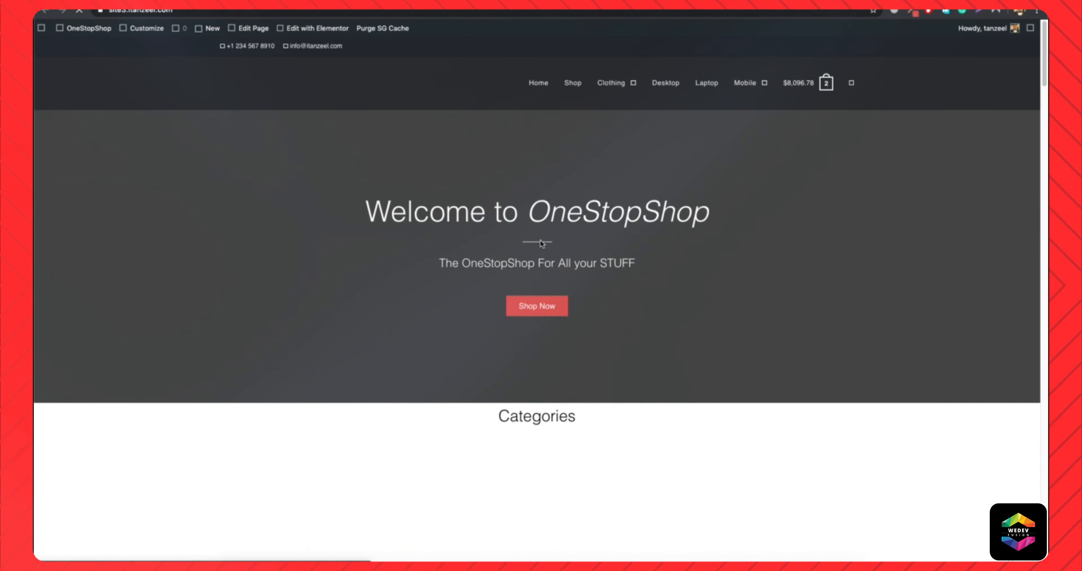
{"action": "scroll", "coordinate": [397, 344], "scroll_direction": "down", "scroll_amount": 12}
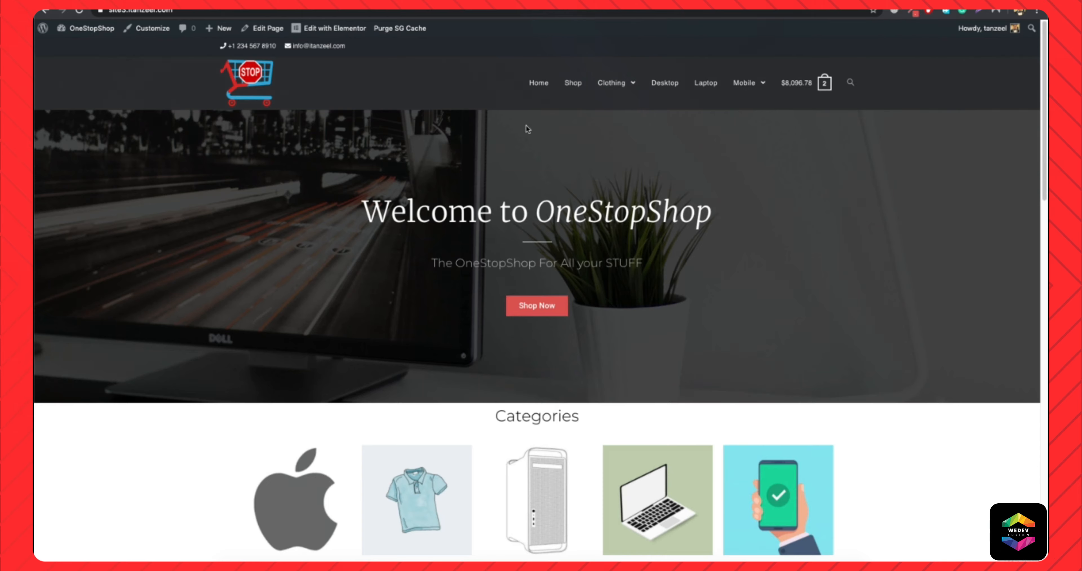
{"action": "scroll", "coordinate": [496, 265], "scroll_direction": "down", "scroll_amount": 10}
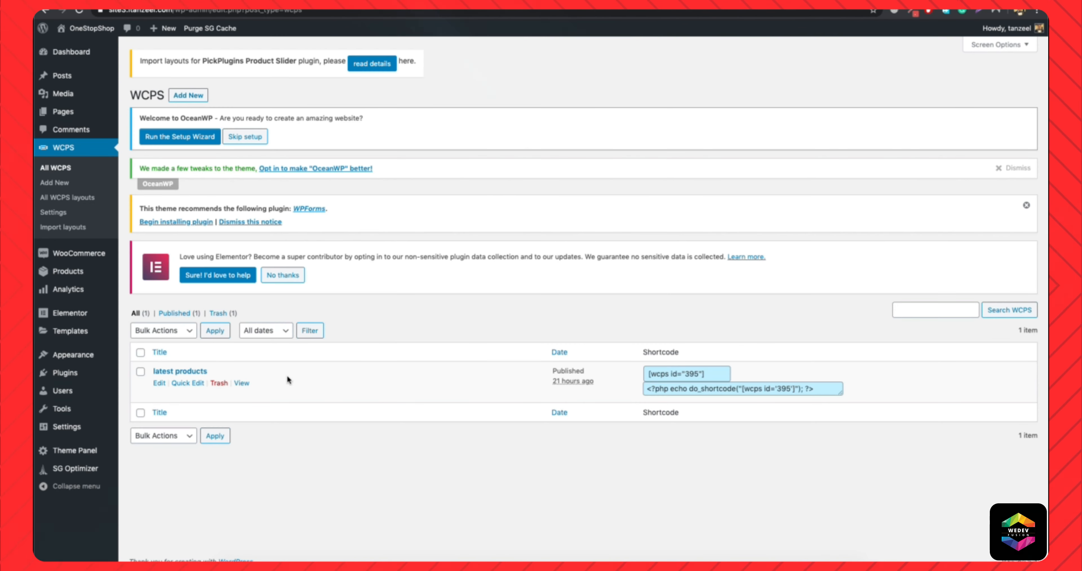
Edit the "latest products" slider, choose the second item layout for it and update it.
{"action": "left_click", "coordinate": [159, 383]}
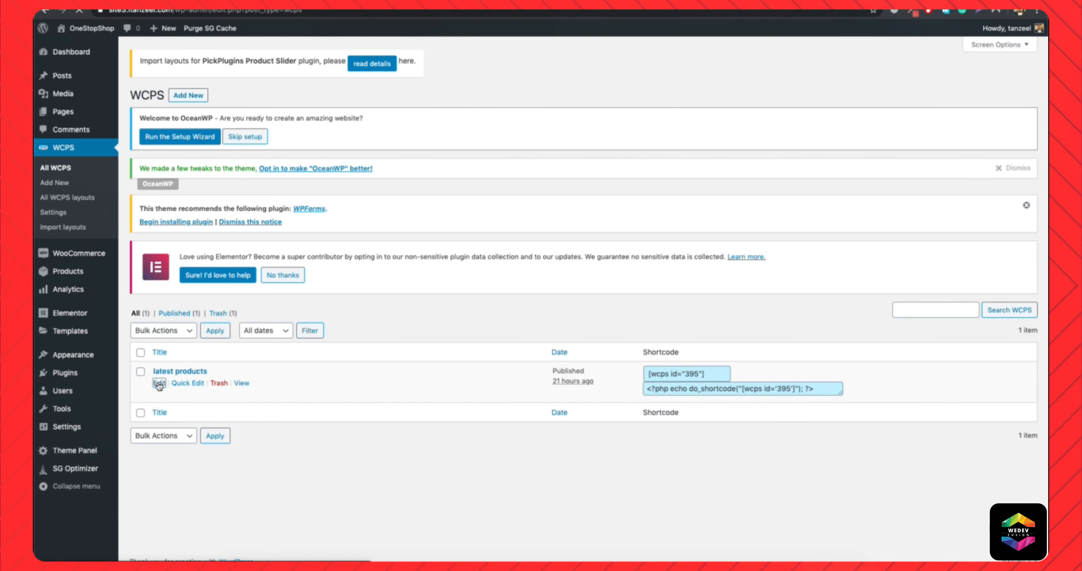
{"action": "scroll", "coordinate": [399, 387], "scroll_direction": "down", "scroll_amount": 3}
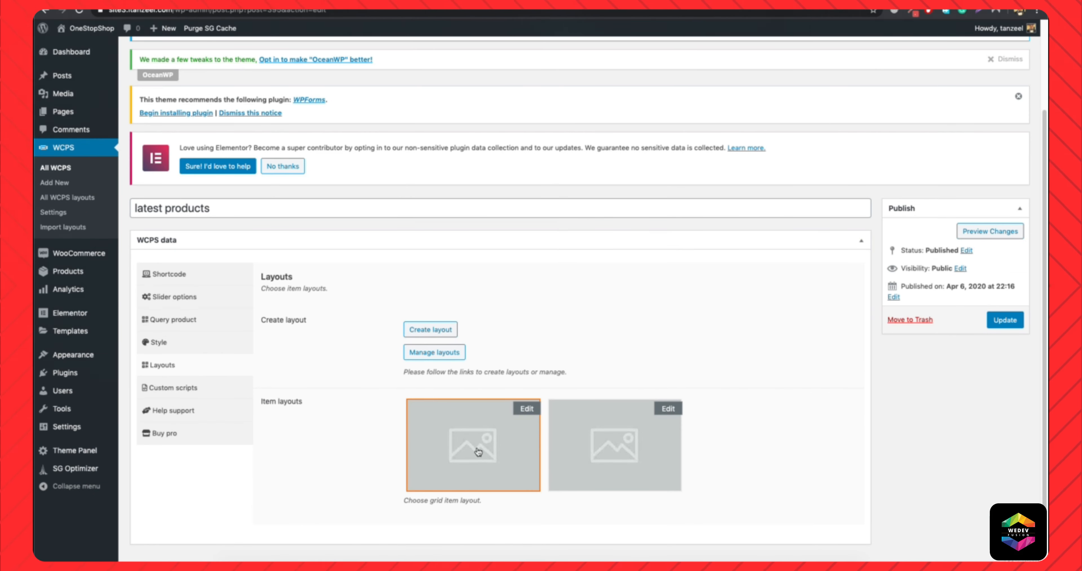
{"action": "left_click", "coordinate": [616, 449]}
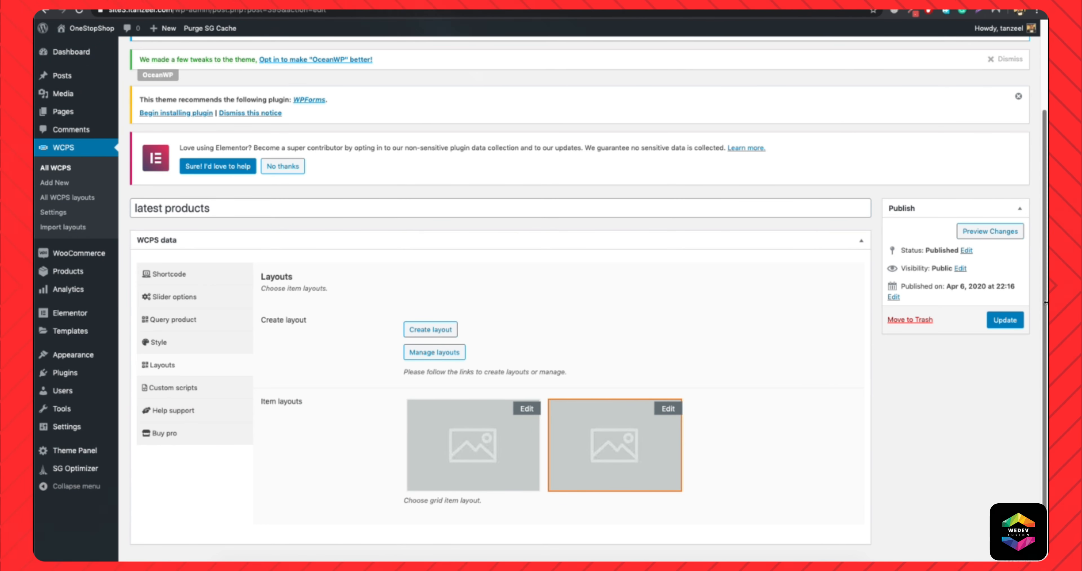
{"action": "left_click", "coordinate": [1005, 321]}
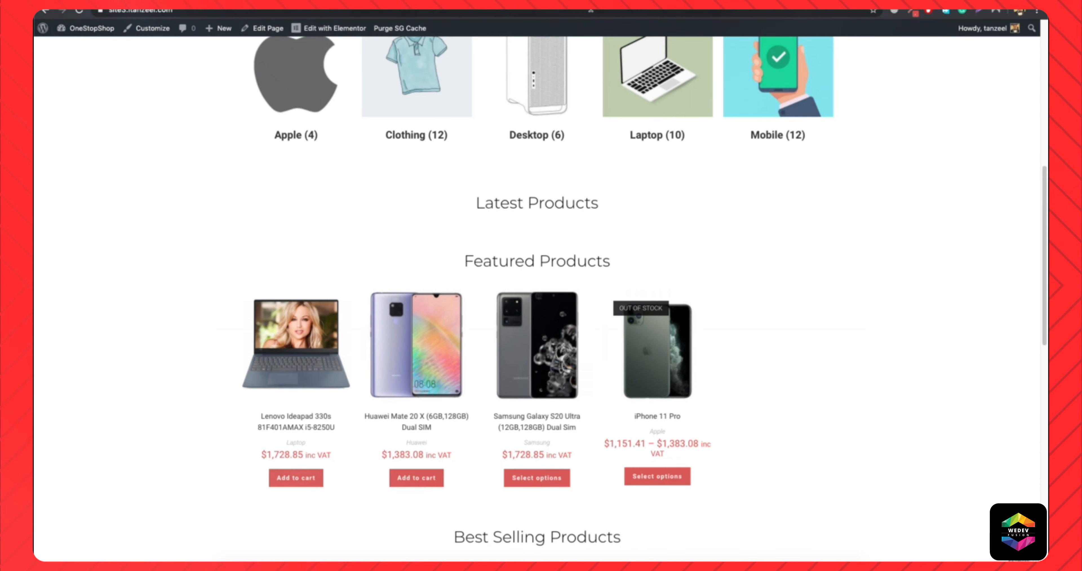
Reload the live homepage and examine the Latest Products slider with the second item layout.
{"action": "left_click", "coordinate": [590, 10]}
{"action": "key", "text": "Return"}
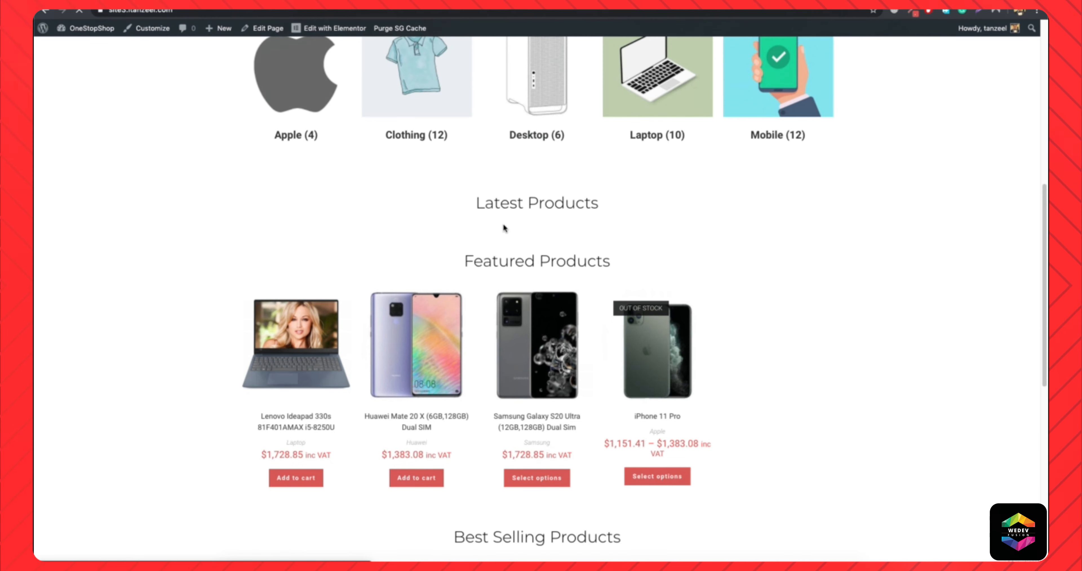
{"action": "scroll", "coordinate": [555, 340], "scroll_direction": "down", "scroll_amount": 3}
{"action": "scroll", "coordinate": [496, 387], "scroll_direction": "up", "scroll_amount": 5}
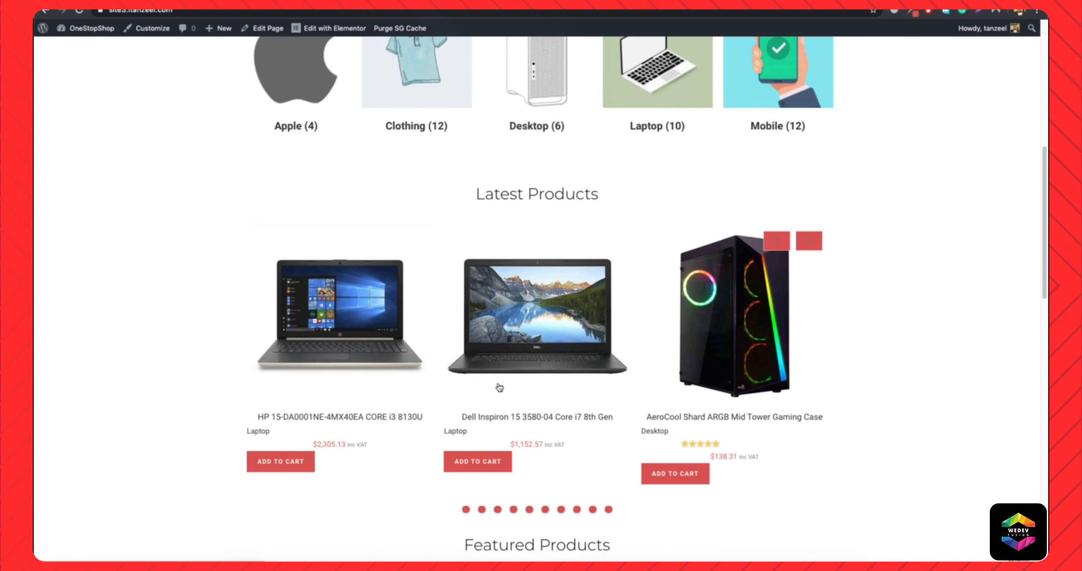
{"action": "scroll", "coordinate": [689, 383], "scroll_direction": "down", "scroll_amount": 5}
{"action": "scroll", "coordinate": [688, 379], "scroll_direction": "up", "scroll_amount": 3}
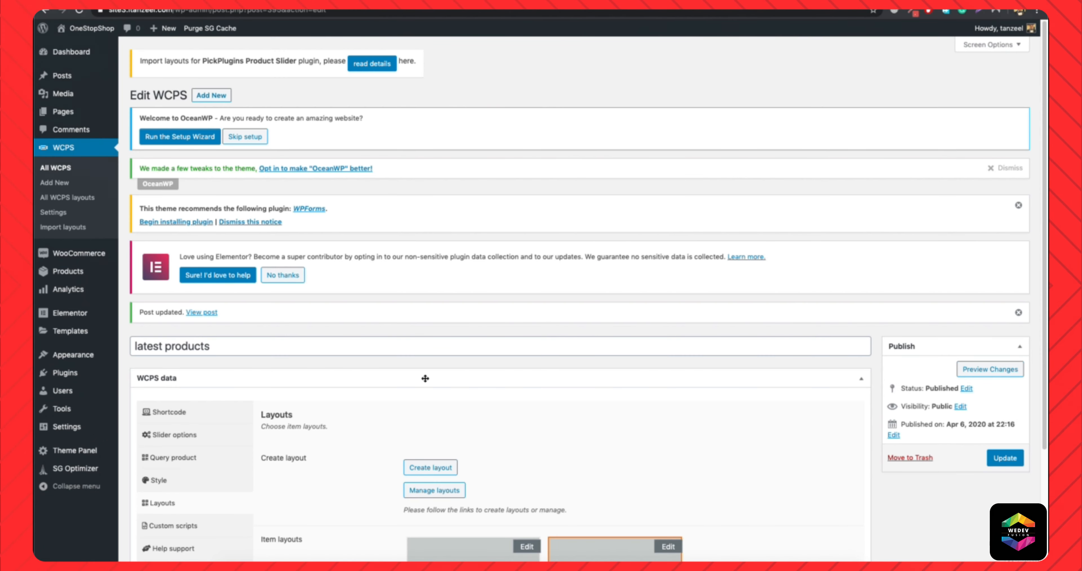
{"action": "scroll", "coordinate": [425, 379], "scroll_direction": "down", "scroll_amount": 3}
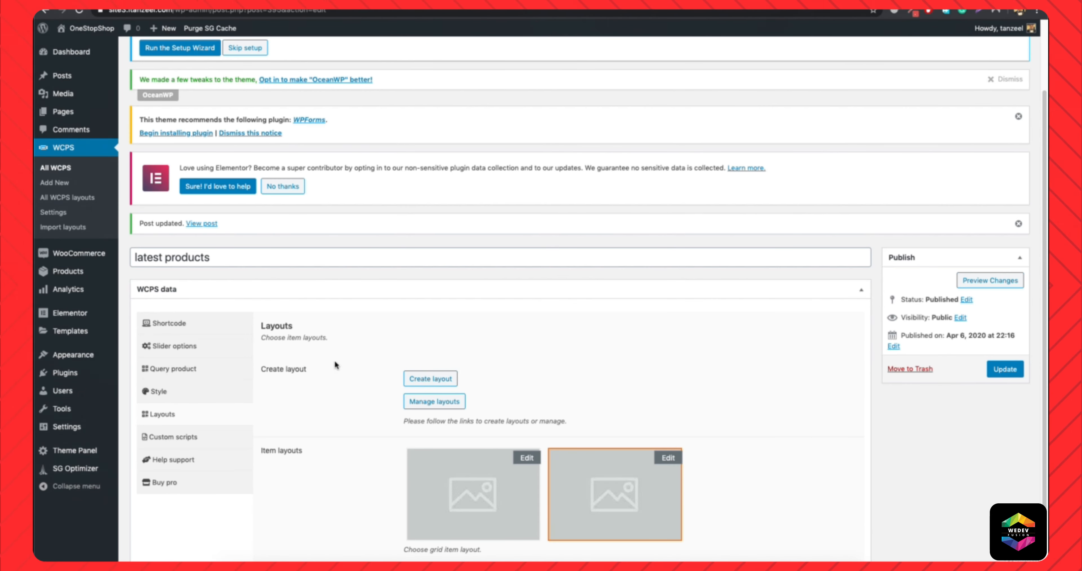
Open the Product Slider import layouts instructions, save wcps-layouts.xml to Downloads as XML text, and return to the instructions.
{"action": "scroll", "coordinate": [435, 295], "scroll_direction": "up", "scroll_amount": 3}
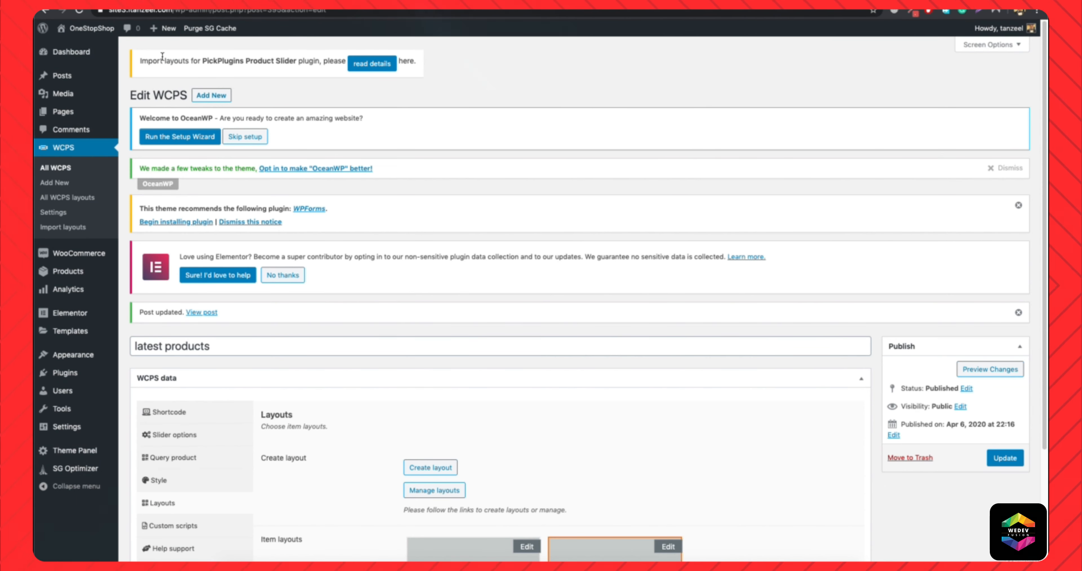
{"action": "left_click", "coordinate": [381, 66]}
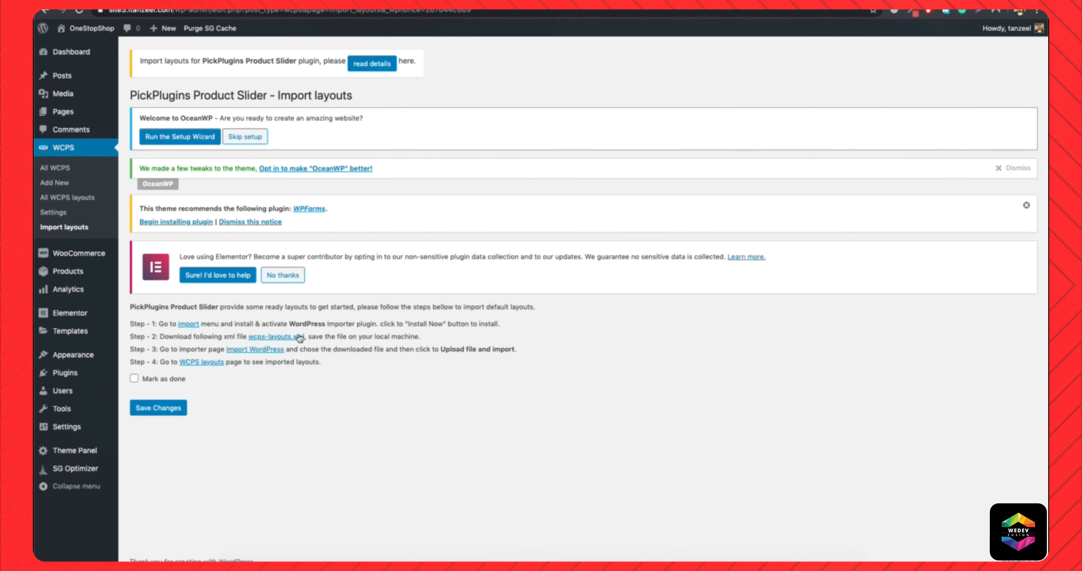
{"action": "left_click", "coordinate": [286, 338]}
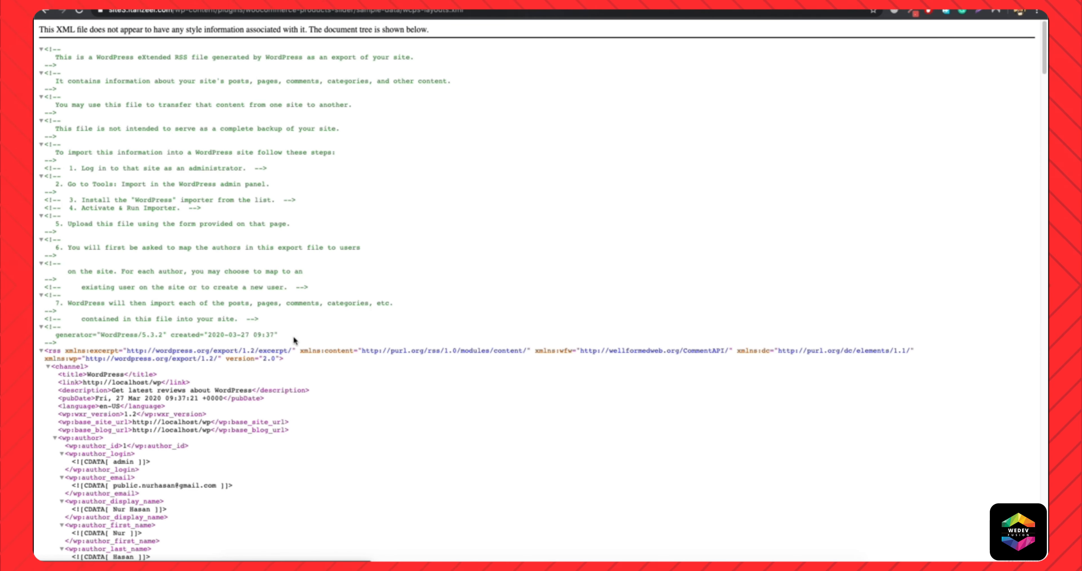
{"action": "right_click", "coordinate": [285, 284]}
{"action": "left_click", "coordinate": [331, 322]}
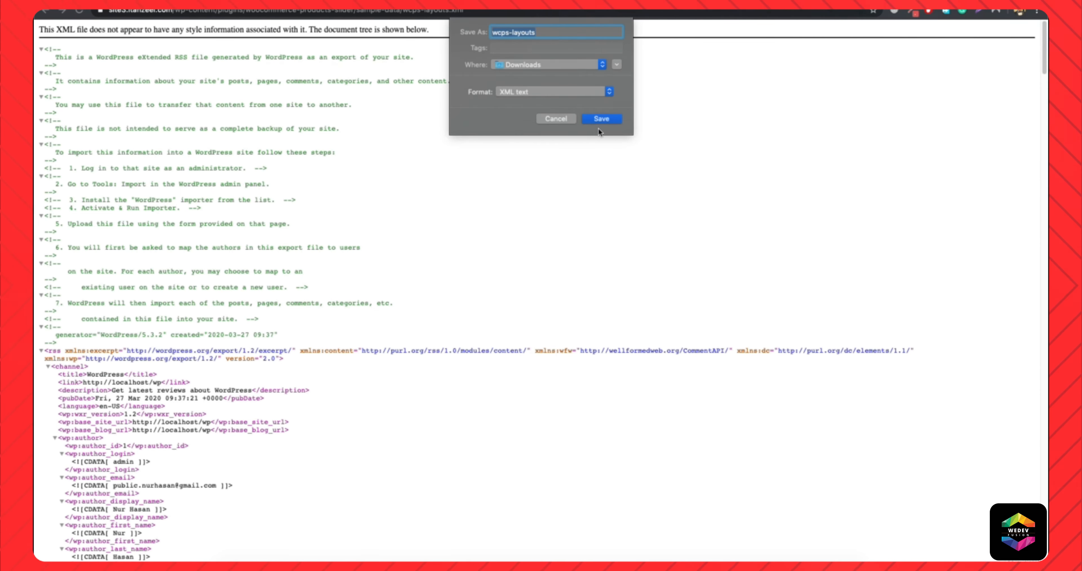
{"action": "left_click", "coordinate": [606, 120]}
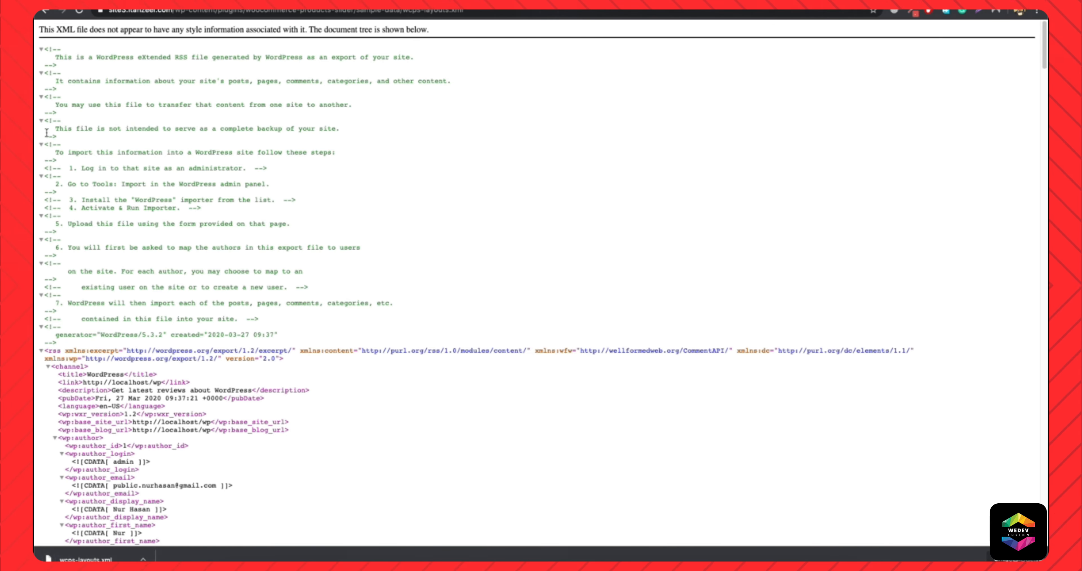
{"action": "left_click", "coordinate": [45, 10]}
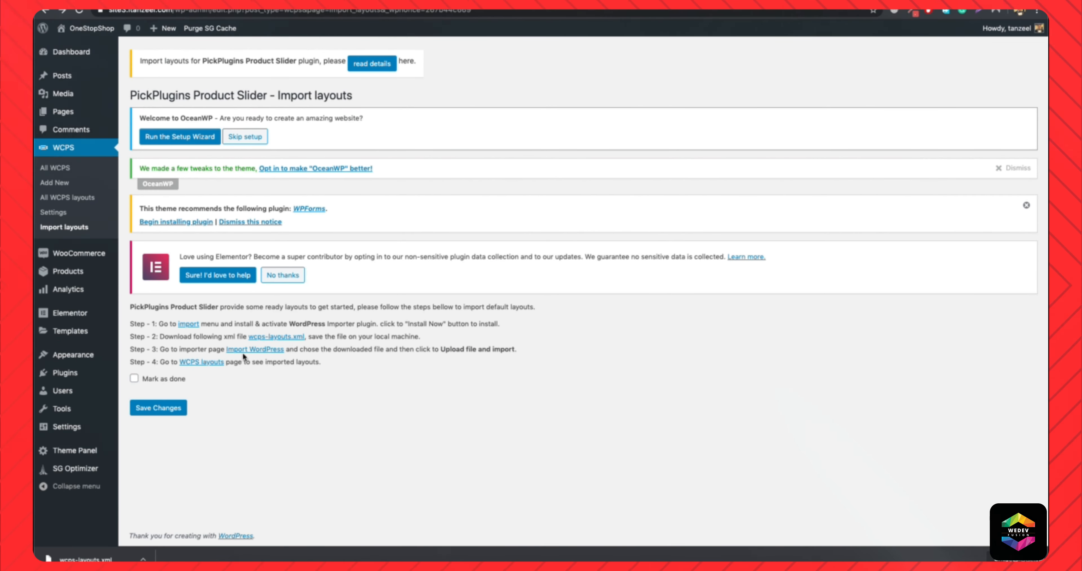
Install the WordPress importer from the import tools and run it.
{"action": "left_click", "coordinate": [260, 350]}
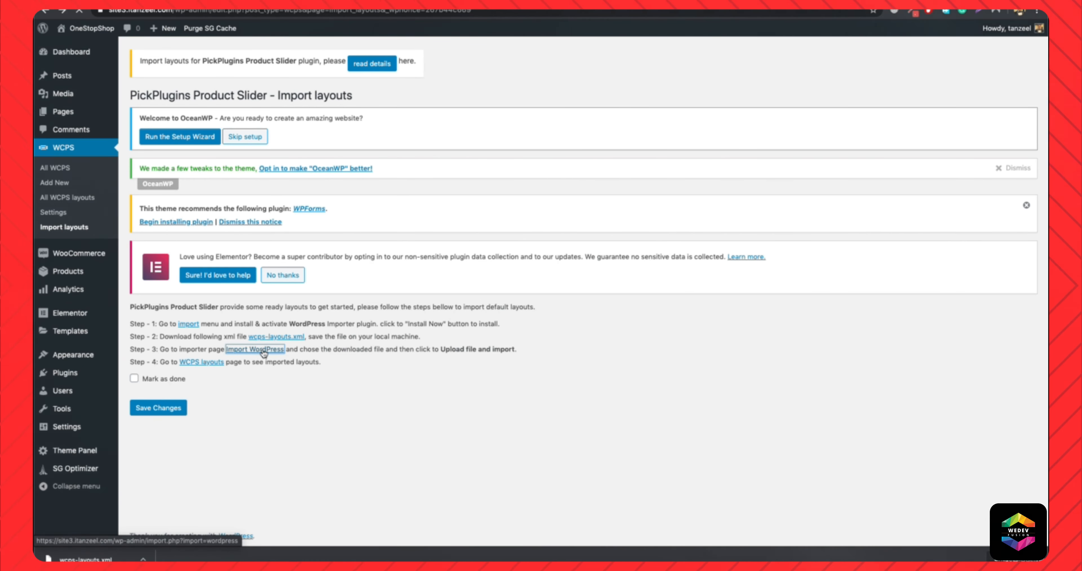
{"action": "scroll", "coordinate": [189, 462], "scroll_direction": "down", "scroll_amount": 3}
{"action": "left_click", "coordinate": [150, 471]}
{"action": "left_click", "coordinate": [164, 471]}
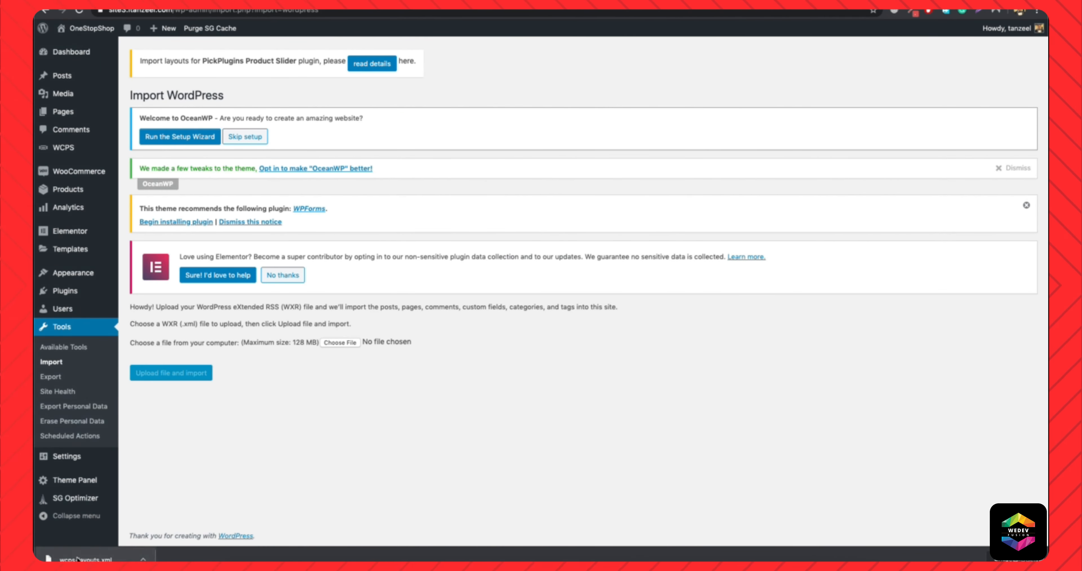
Choose the downloaded wcps-layouts.xml as the file to import and upload it.
{"action": "left_click_drag", "start_coordinate": [79, 559], "coordinate": [376, 381]}
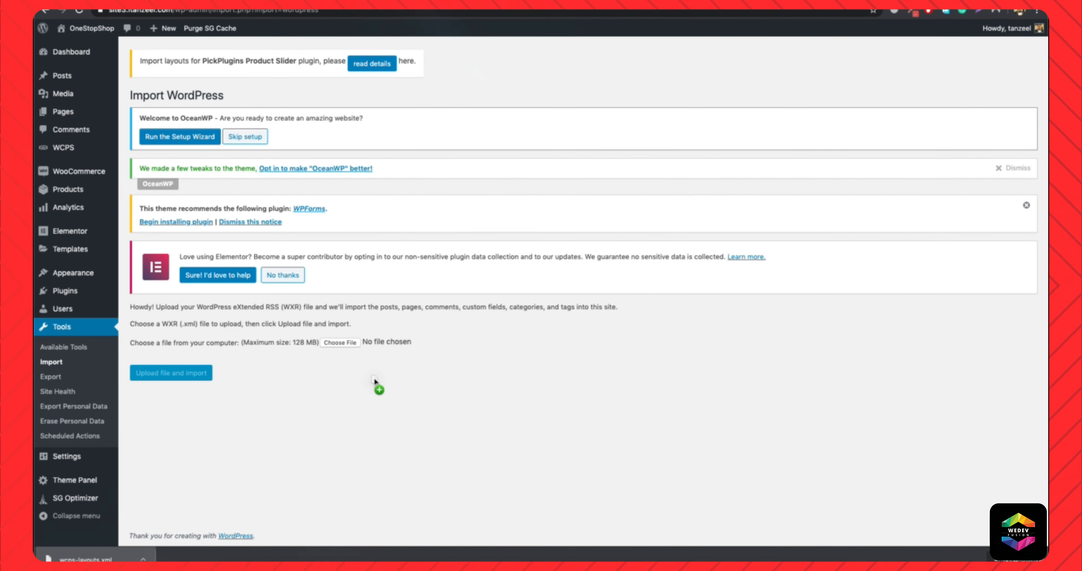
{"action": "left_click_drag", "start_coordinate": [368, 340], "coordinate": [373, 341]}
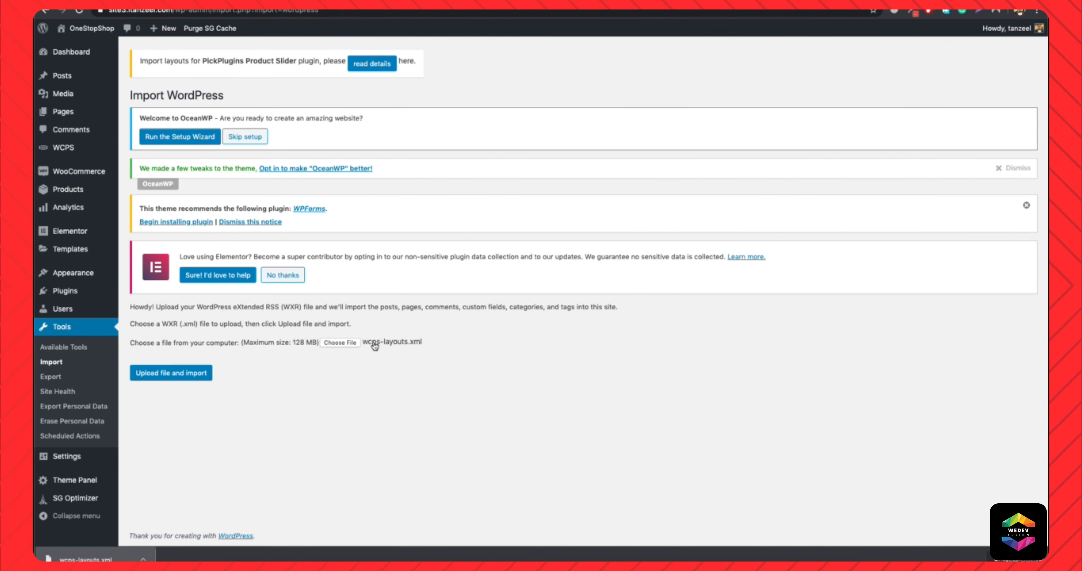
{"action": "left_click", "coordinate": [176, 372]}
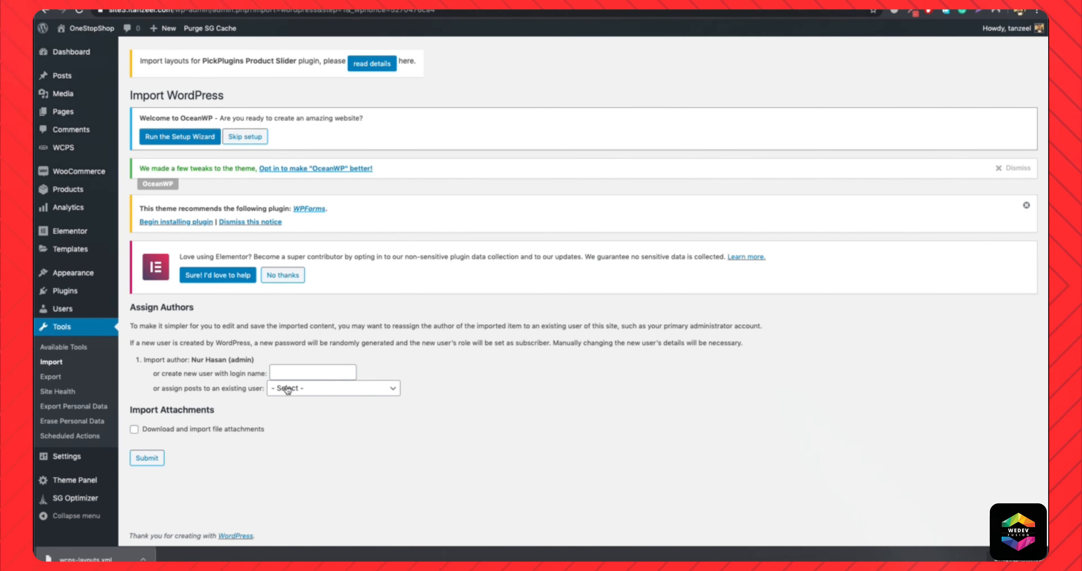
Assign the imported posts to the existing site user, include file attachments and submit the import.
{"action": "left_click", "coordinate": [287, 390]}
{"action": "left_click", "coordinate": [275, 399]}
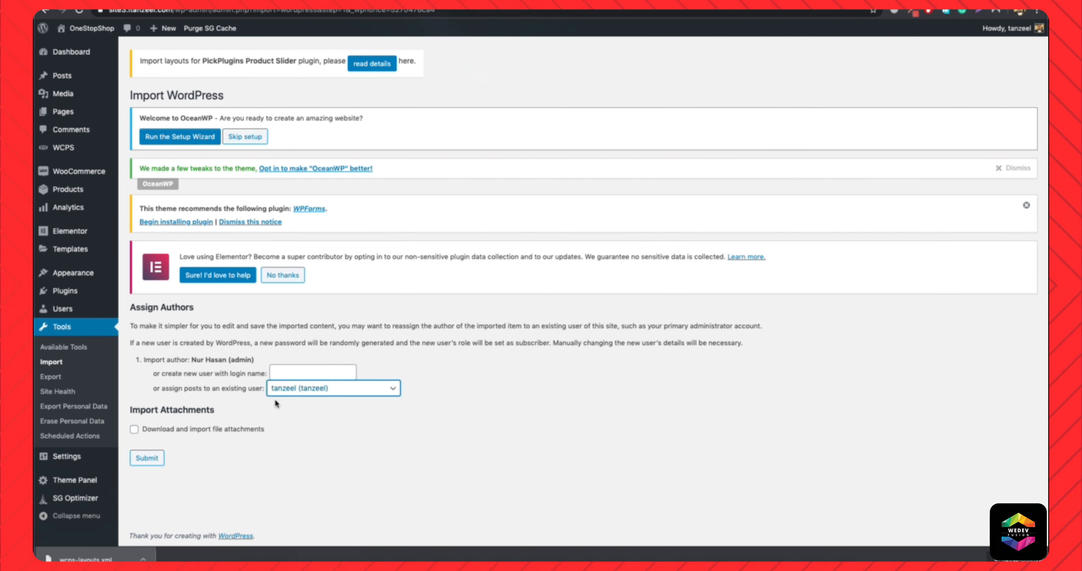
{"action": "left_click", "coordinate": [137, 429]}
{"action": "left_click", "coordinate": [146, 457]}
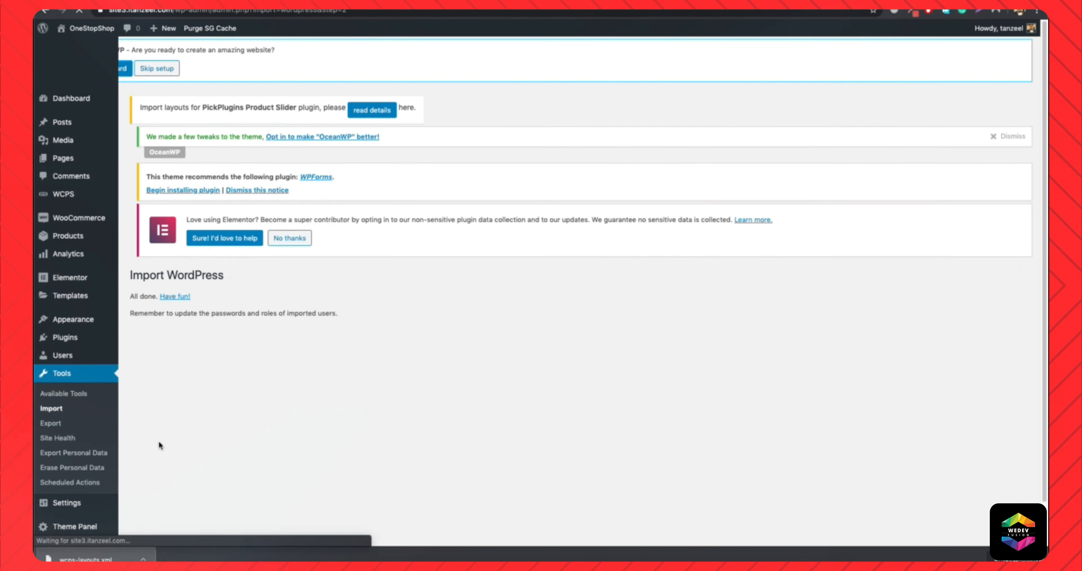
{"action": "left_click_drag", "start_coordinate": [152, 326], "coordinate": [363, 325]}
{"action": "left_click", "coordinate": [363, 325]}
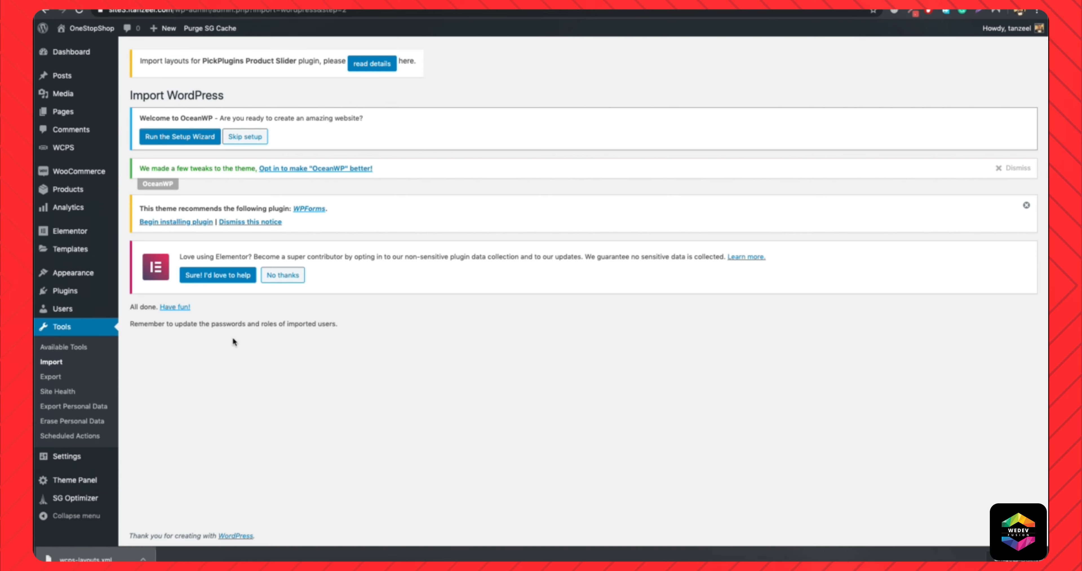
Review the imported layouts in the WCPS layouts list, and return to the list of all WCPS sliders.
{"action": "mouse_move", "coordinate": [62, 151]}
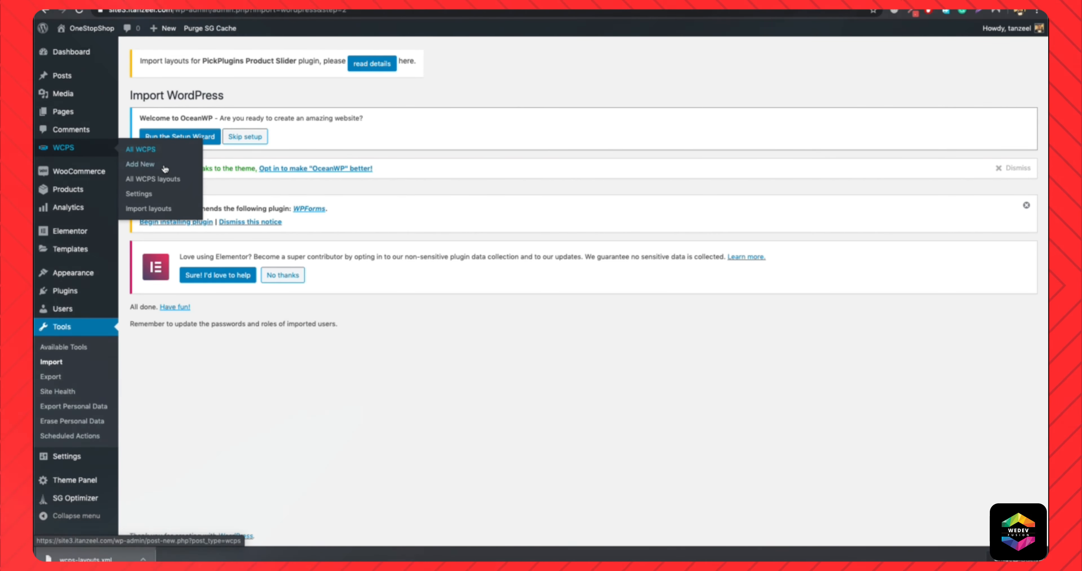
{"action": "left_click", "coordinate": [162, 180]}
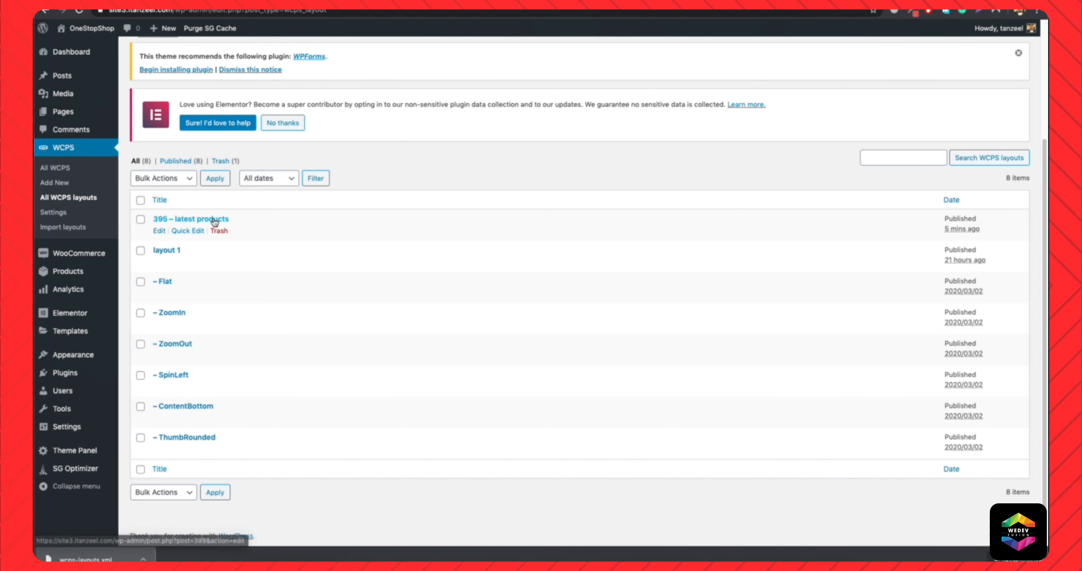
{"action": "scroll", "coordinate": [205, 221], "scroll_direction": "up", "scroll_amount": 4}
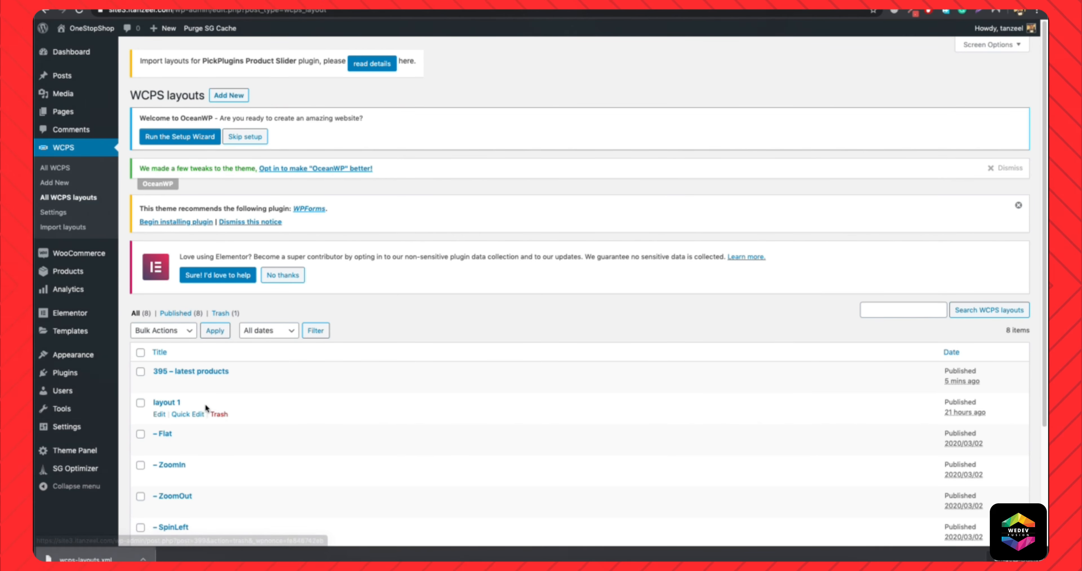
{"action": "left_click", "coordinate": [60, 168]}
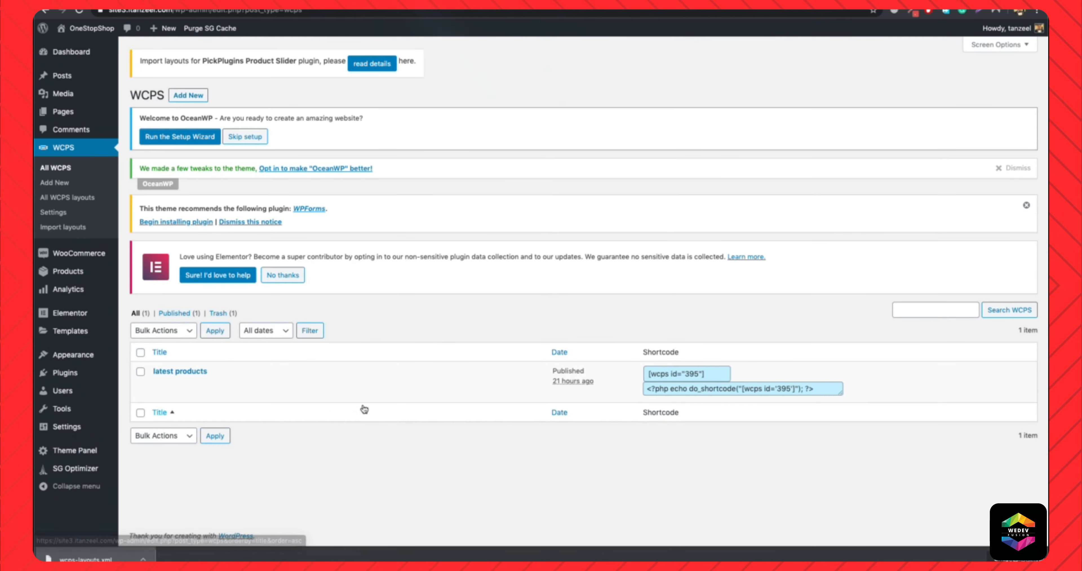
Edit the latest products slider to use the ZoomIn item layout, update it and reload the homepage to check the result.
{"action": "left_click", "coordinate": [162, 383]}
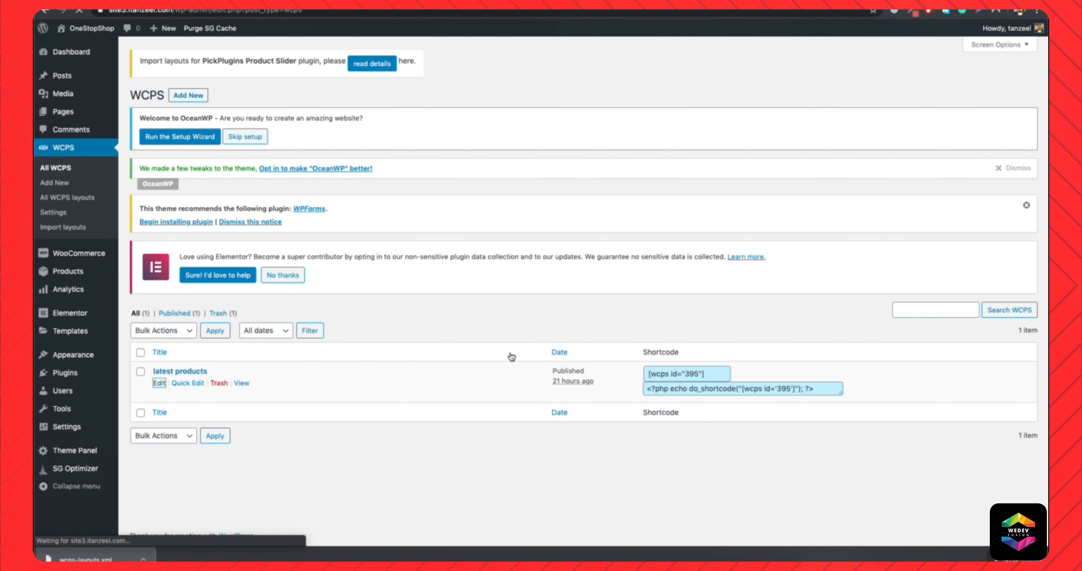
{"action": "scroll", "coordinate": [385, 354], "scroll_direction": "down", "scroll_amount": 5}
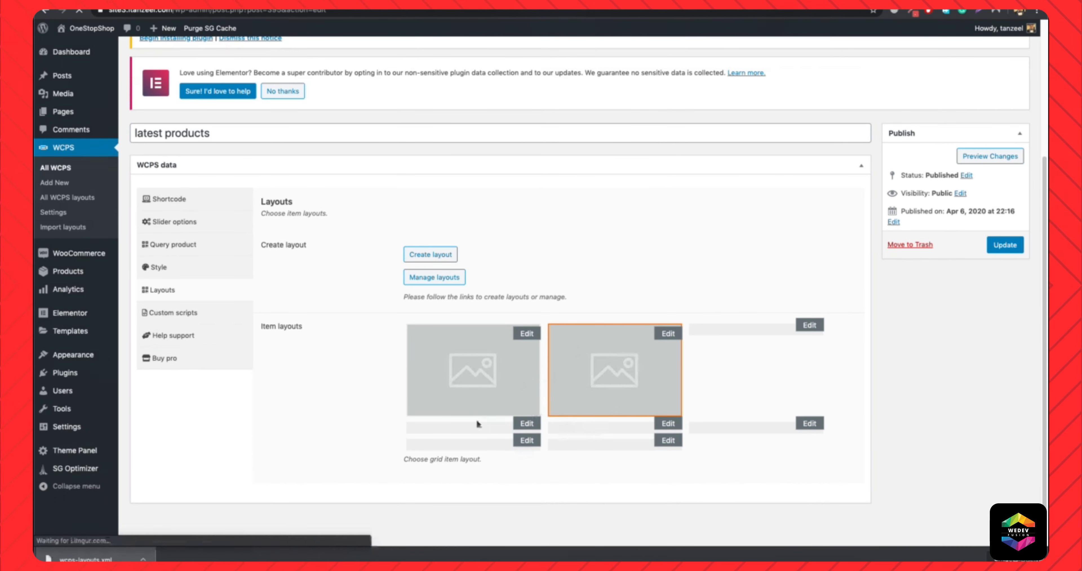
{"action": "scroll", "coordinate": [487, 413], "scroll_direction": "down", "scroll_amount": 4}
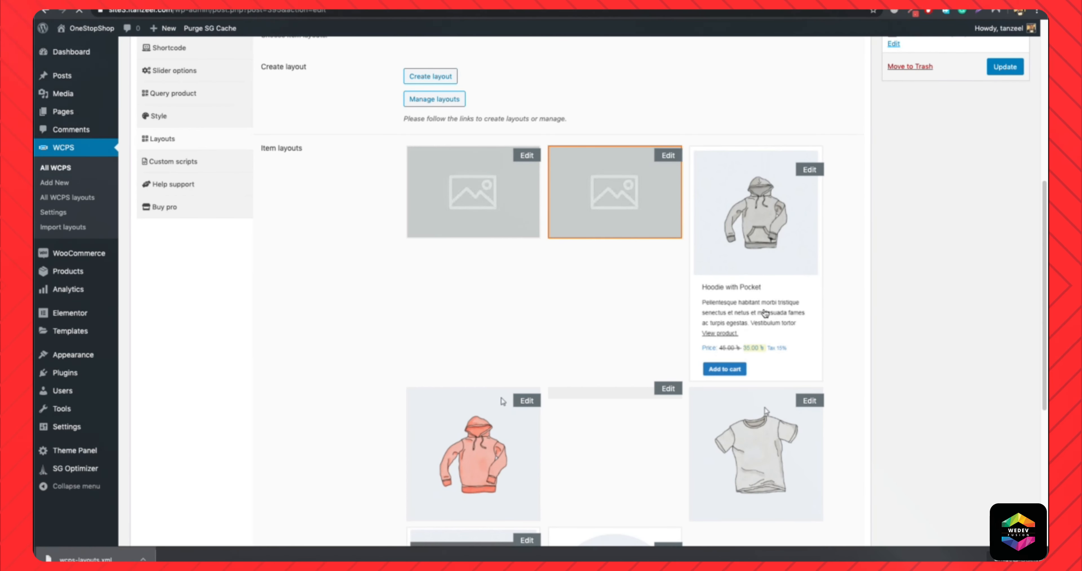
{"action": "scroll", "coordinate": [475, 450], "scroll_direction": "down", "scroll_amount": 2}
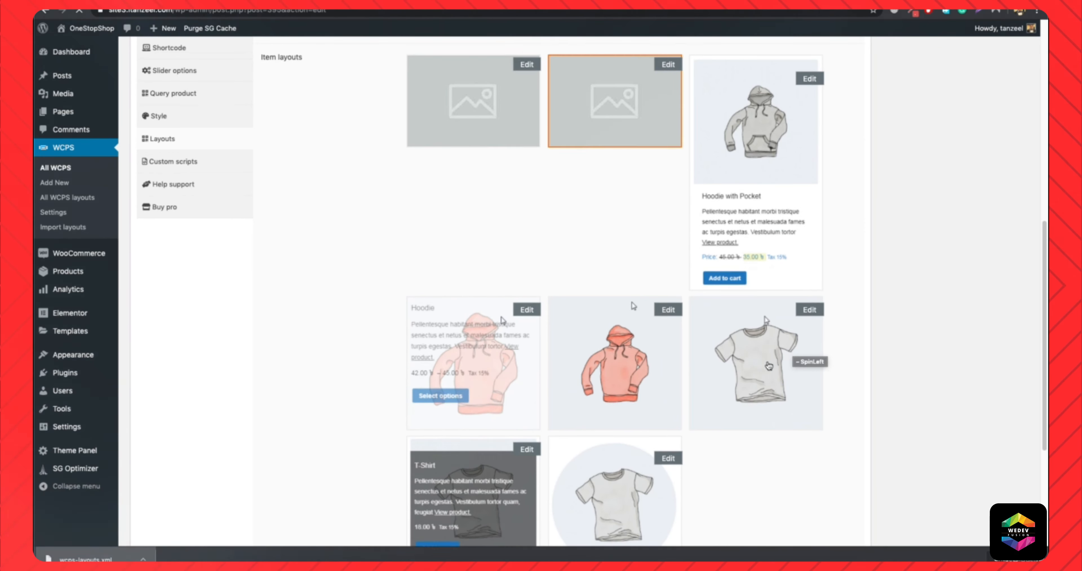
{"action": "scroll", "coordinate": [769, 365], "scroll_direction": "down", "scroll_amount": 3}
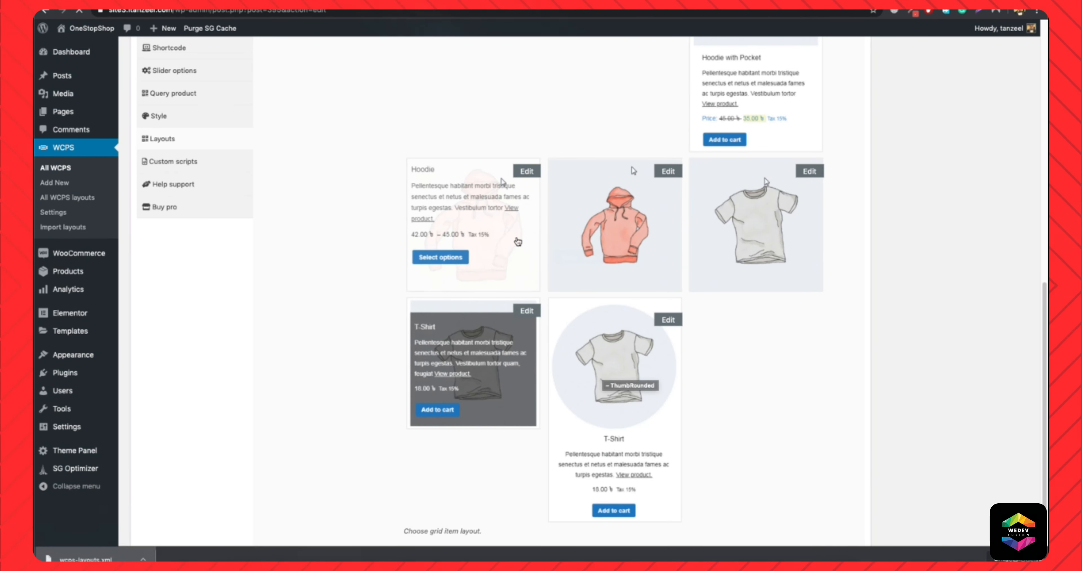
{"action": "scroll", "coordinate": [716, 293], "scroll_direction": "up", "scroll_amount": 5}
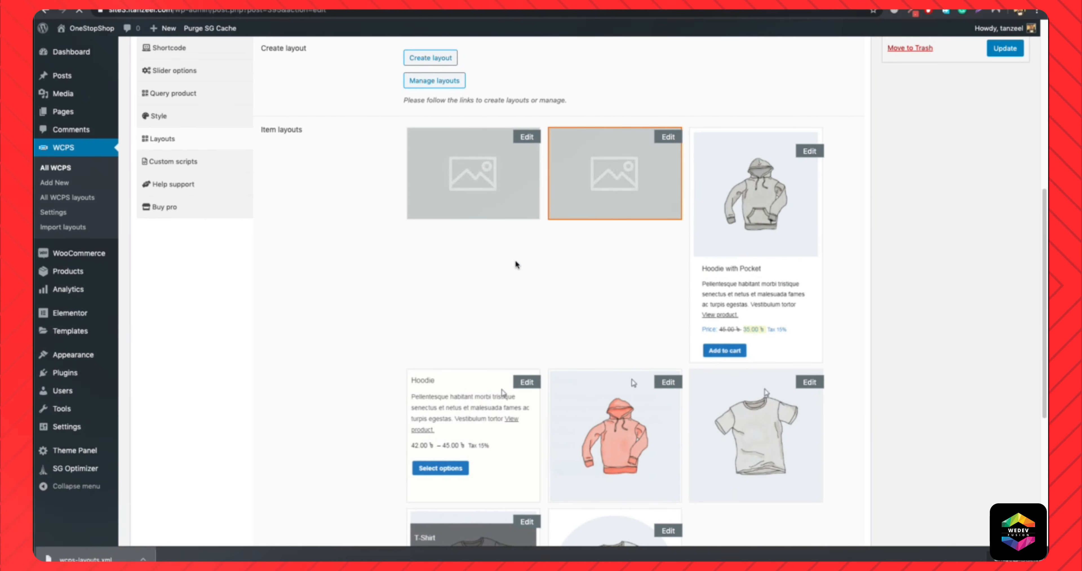
{"action": "scroll", "coordinate": [542, 315], "scroll_direction": "down", "scroll_amount": 5}
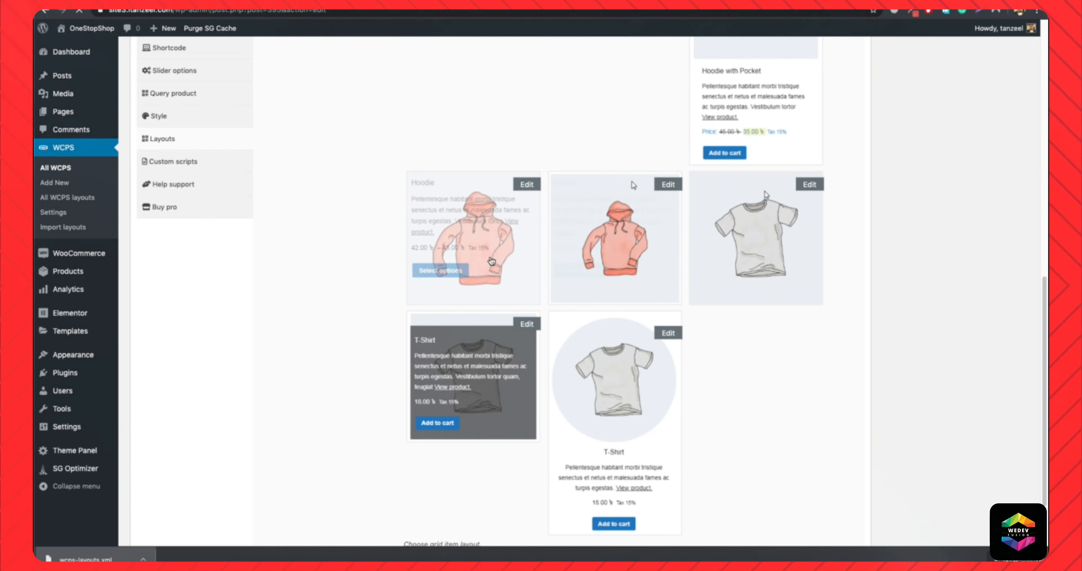
{"action": "scroll", "coordinate": [492, 261], "scroll_direction": "up", "scroll_amount": 8}
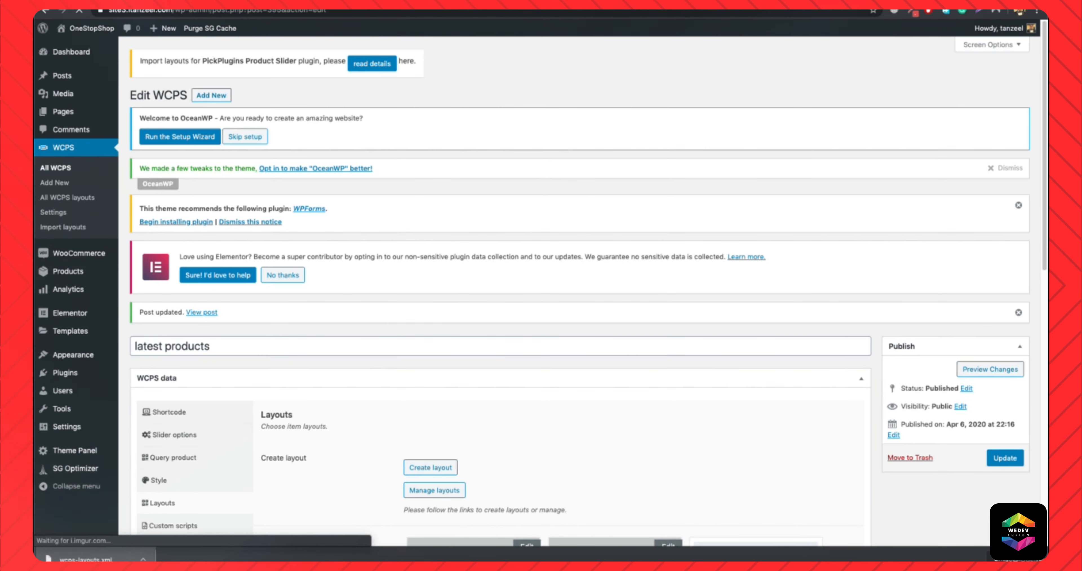
{"action": "left_click", "coordinate": [613, 5]}
{"action": "key", "text": "super+r"}
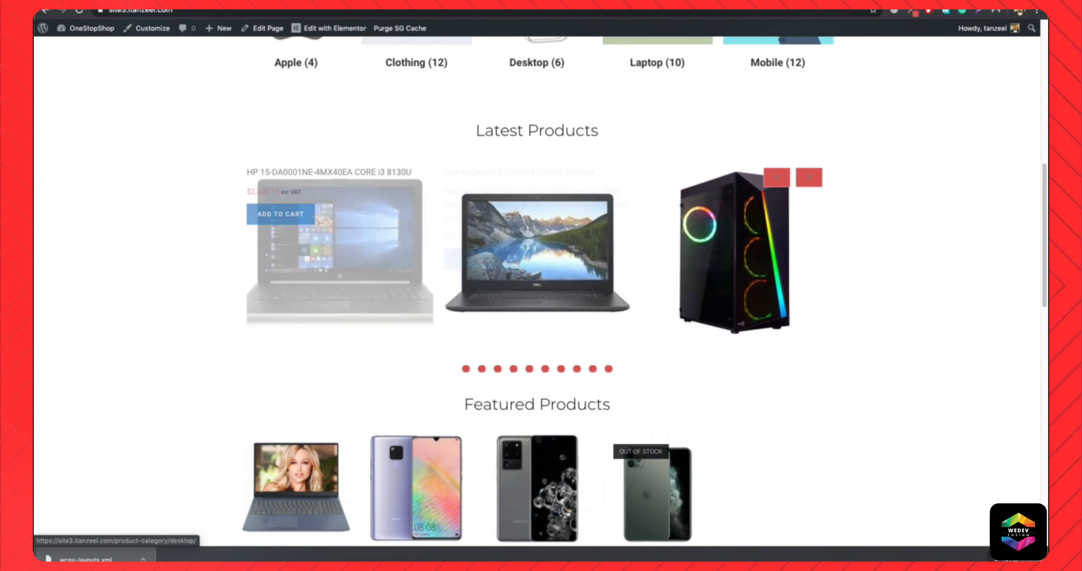
Set the latest products slider's column count to 5 on desktop, 4 on tablet and small desktop, and 2 on mobile.
{"action": "left_click", "coordinate": [138, 4]}
{"action": "scroll", "coordinate": [418, 341], "scroll_direction": "down", "scroll_amount": 3}
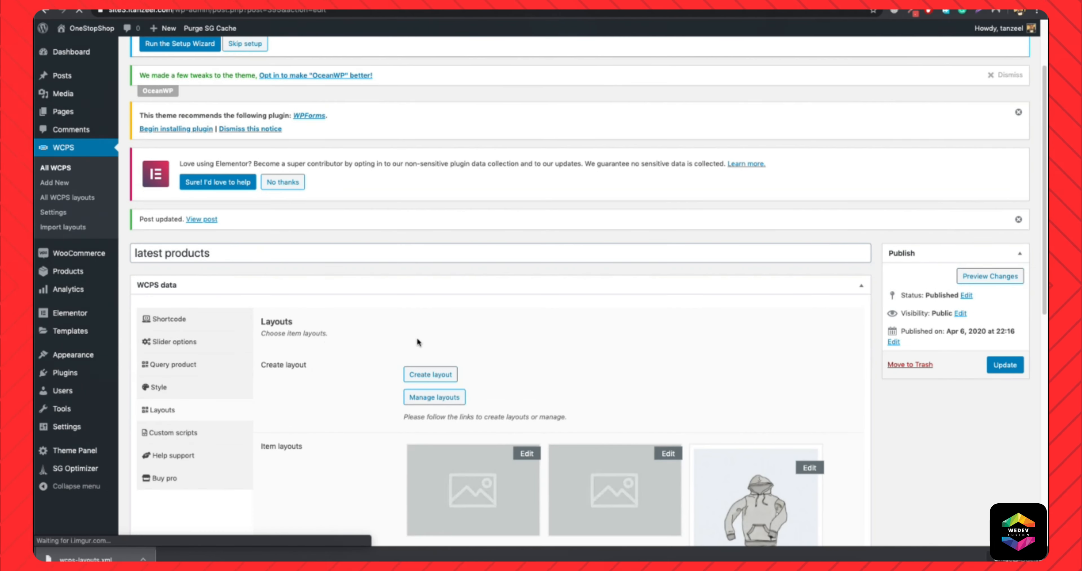
{"action": "left_click", "coordinate": [180, 342]}
{"action": "scroll", "coordinate": [525, 354], "scroll_direction": "down", "scroll_amount": 1}
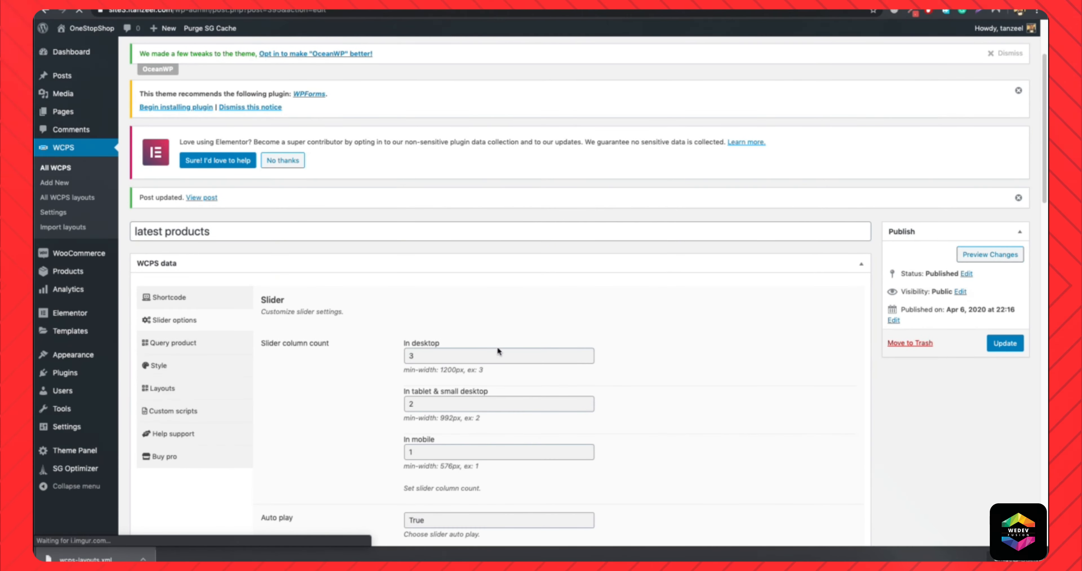
{"action": "double_click", "coordinate": [480, 357]}
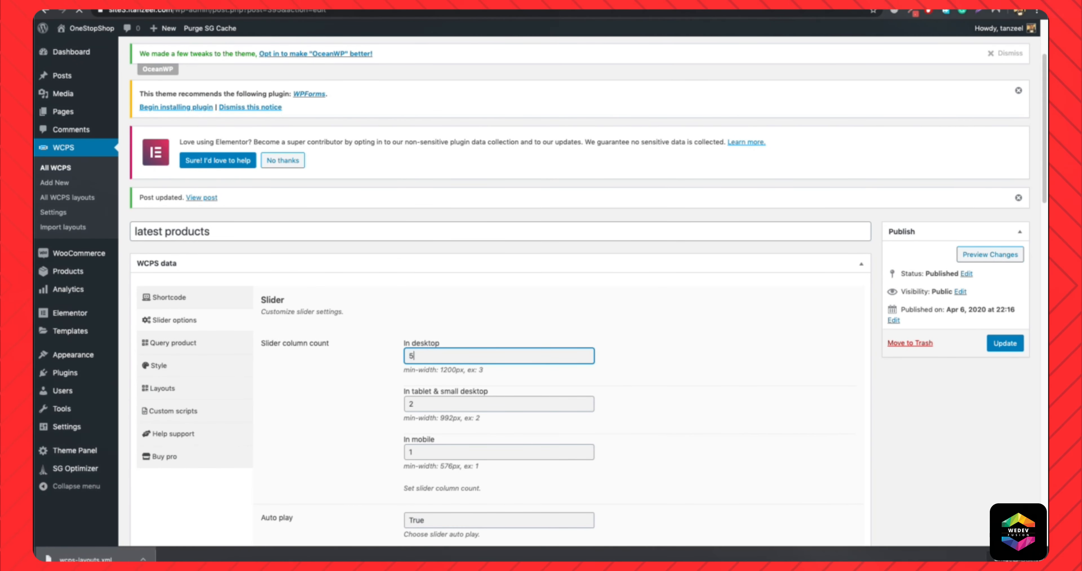
{"action": "double_click", "coordinate": [452, 404]}
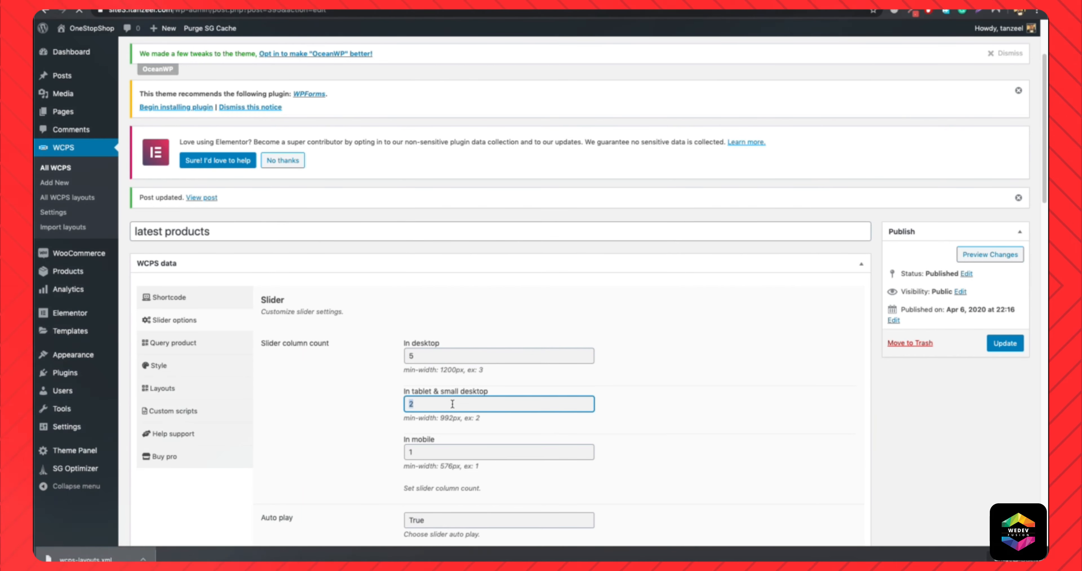
{"action": "left_click", "coordinate": [434, 455]}
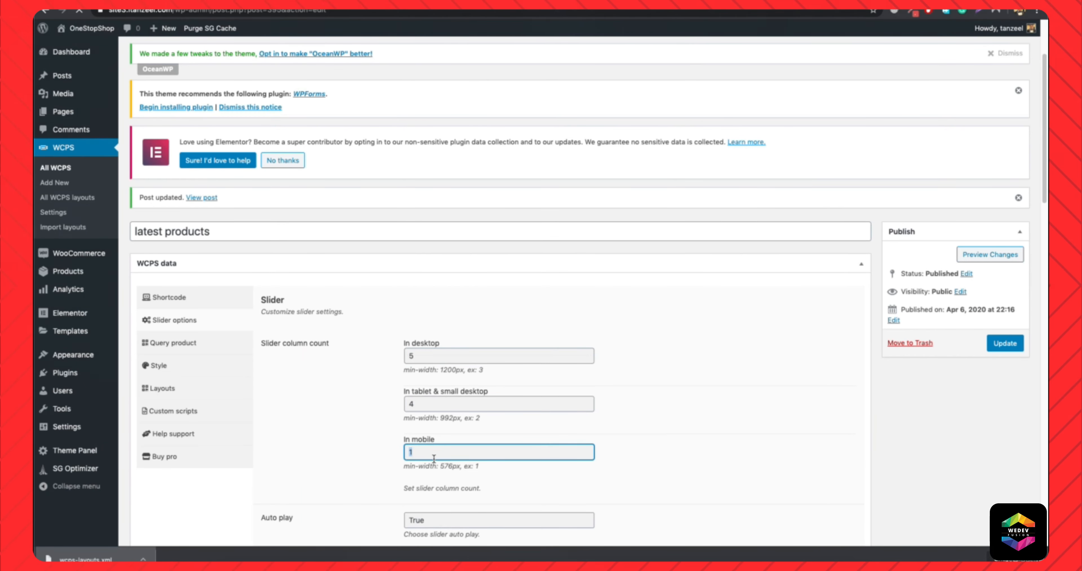
Change the slider navigation style to semi-round.
{"action": "scroll", "coordinate": [745, 445], "scroll_direction": "down", "scroll_amount": 10}
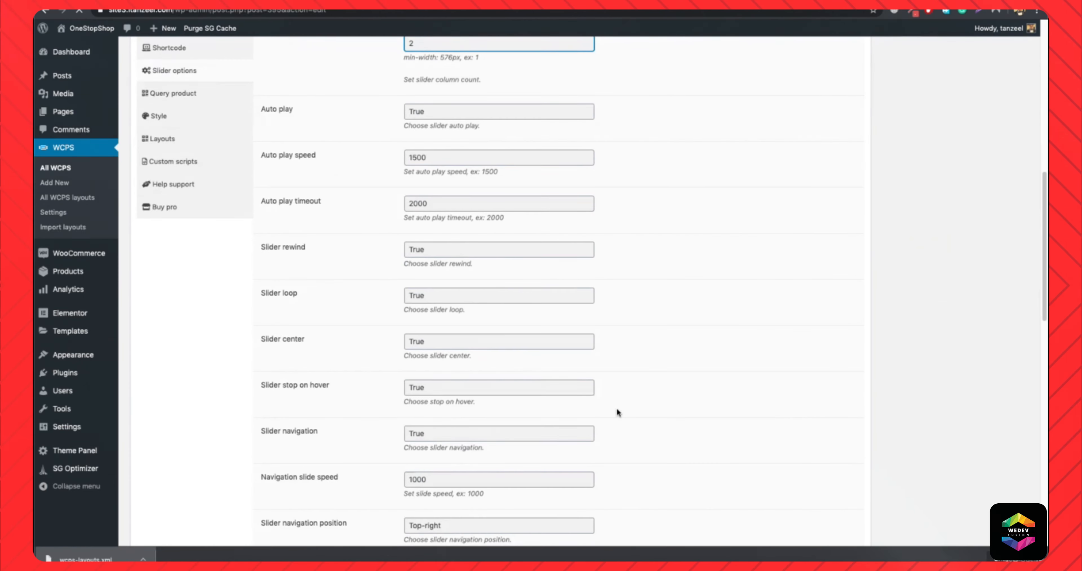
{"action": "scroll", "coordinate": [447, 341], "scroll_direction": "down", "scroll_amount": 8}
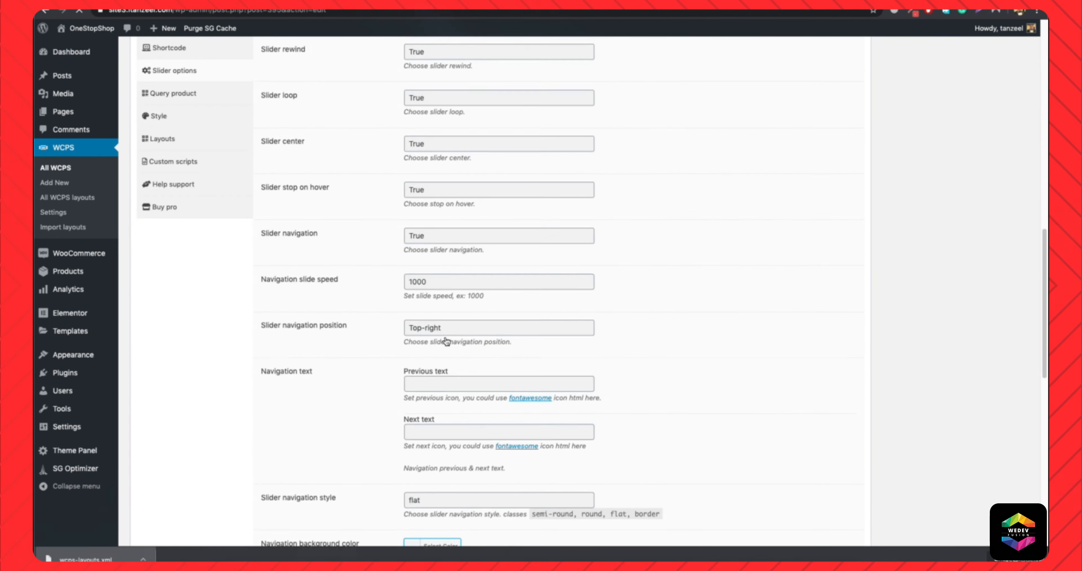
{"action": "scroll", "coordinate": [453, 360], "scroll_direction": "down", "scroll_amount": 2}
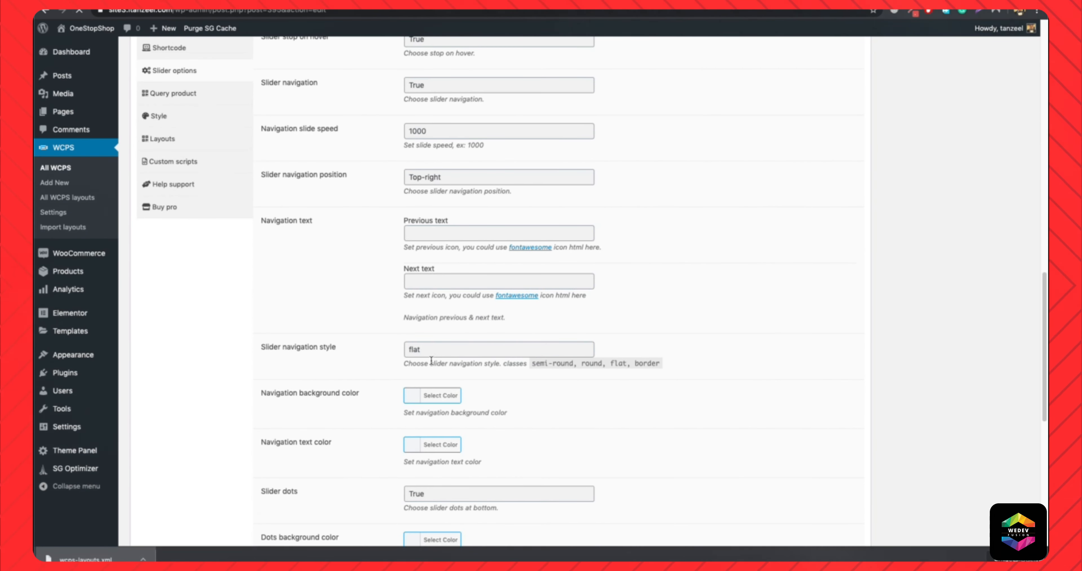
{"action": "type", "text": "semi"}
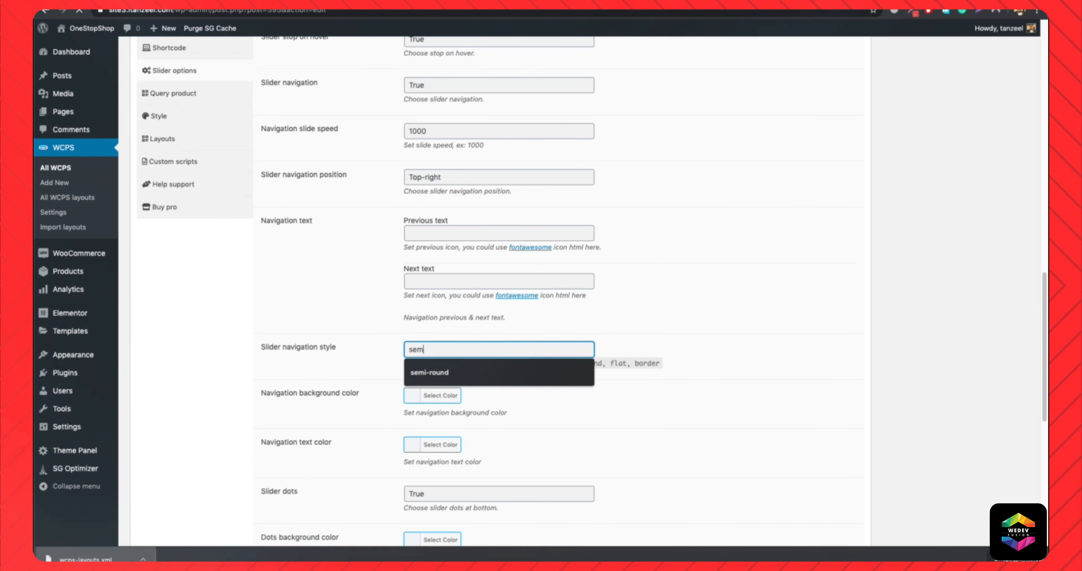
{"action": "key", "text": "Down"}
{"action": "key", "text": "Return"}
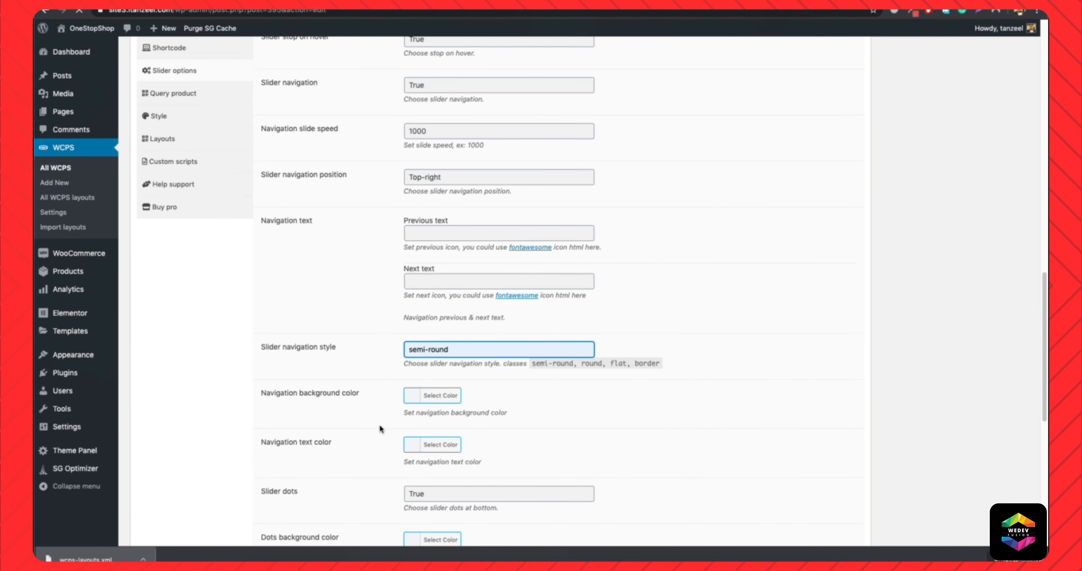
Set the slider's navigation text color to white.
{"action": "scroll", "coordinate": [380, 424], "scroll_direction": "down", "scroll_amount": 1}
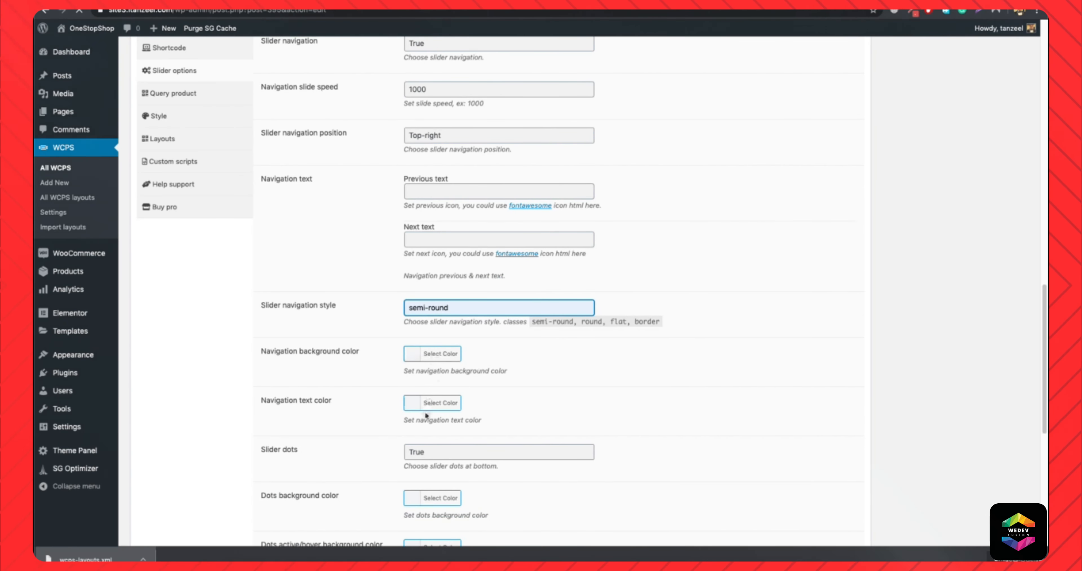
{"action": "left_click", "coordinate": [437, 404]}
{"action": "scroll", "coordinate": [480, 390], "scroll_direction": "down", "scroll_amount": 1}
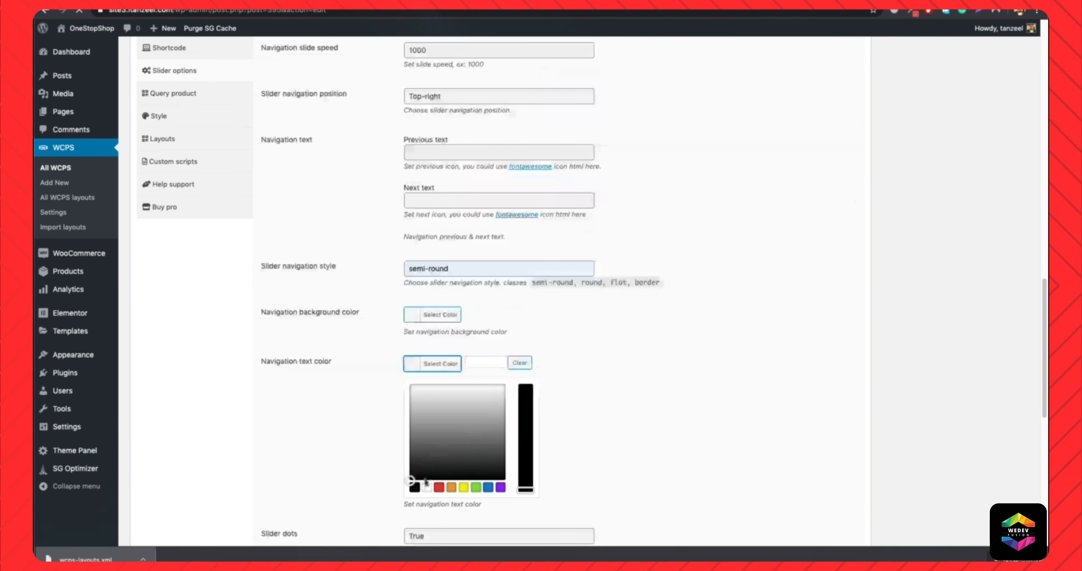
{"action": "left_click", "coordinate": [427, 488]}
{"action": "left_click", "coordinate": [427, 369]}
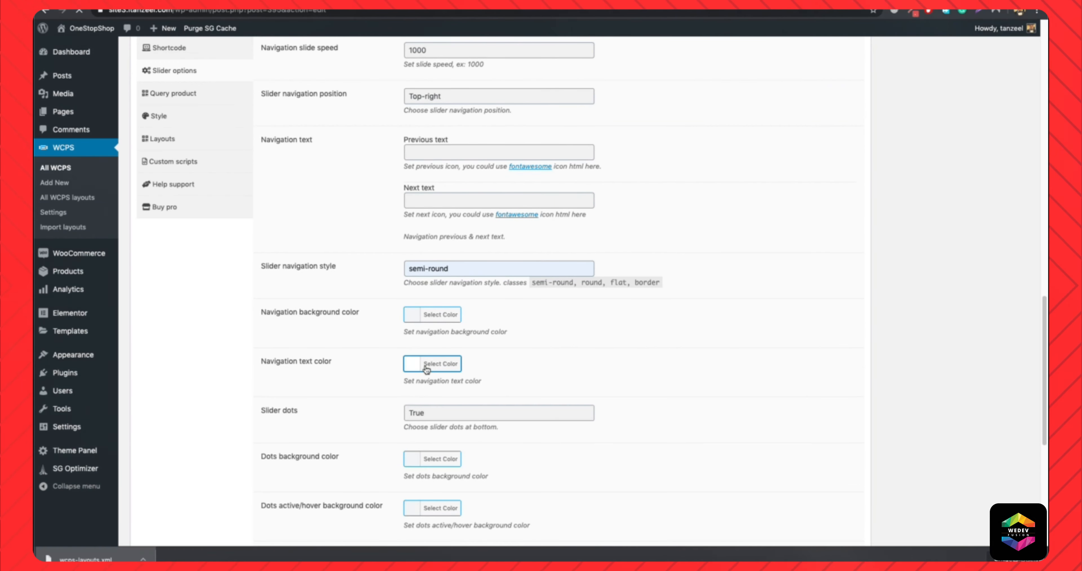
Set Slider dots to False and update the latest products slider.
{"action": "scroll", "coordinate": [427, 370], "scroll_direction": "down", "scroll_amount": 3}
{"action": "left_click", "coordinate": [438, 299]}
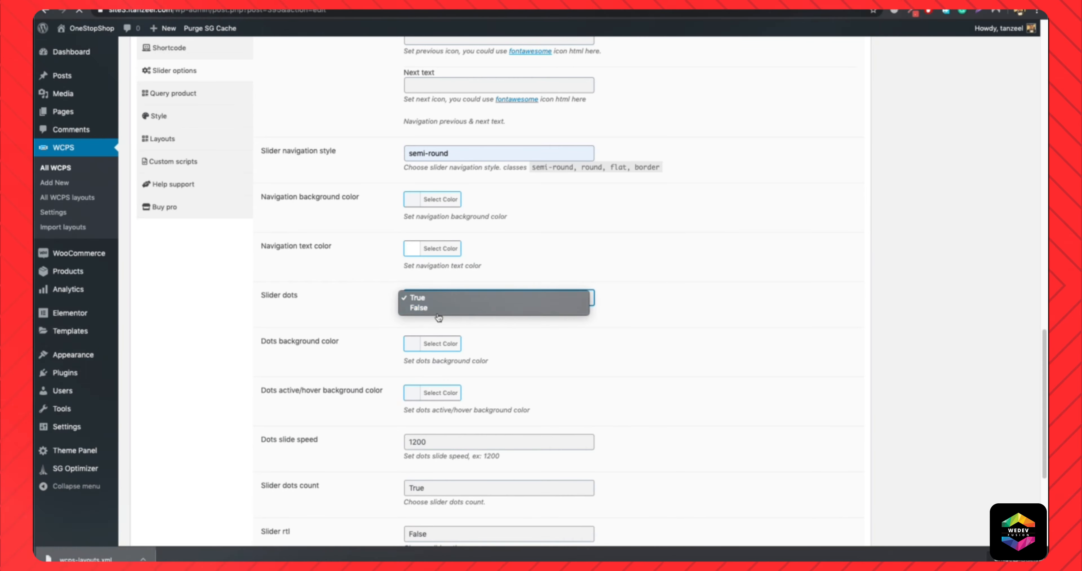
{"action": "left_click", "coordinate": [542, 308]}
{"action": "scroll", "coordinate": [551, 344], "scroll_direction": "up", "scroll_amount": 10}
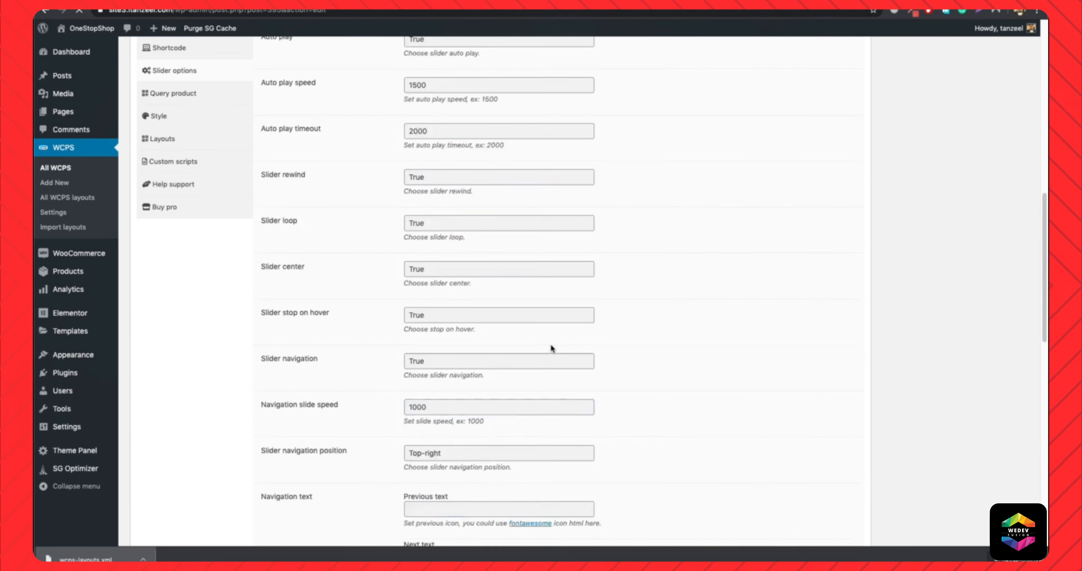
{"action": "scroll", "coordinate": [834, 364], "scroll_direction": "down", "scroll_amount": 3}
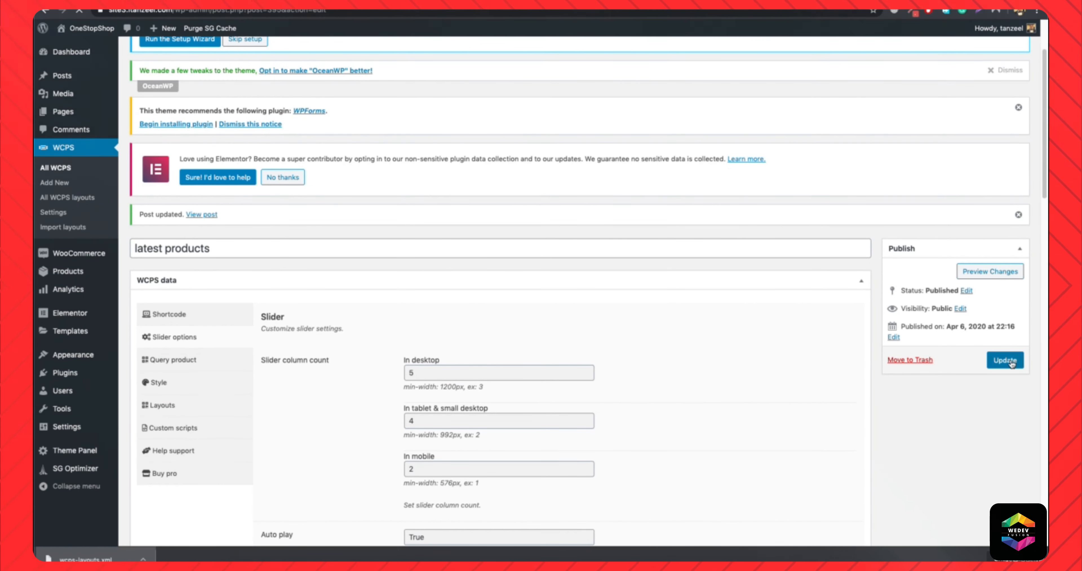
Reload the homepage and examine the Latest Products slider, including its arrows and each product's hover details.
{"action": "left_click", "coordinate": [565, 5]}
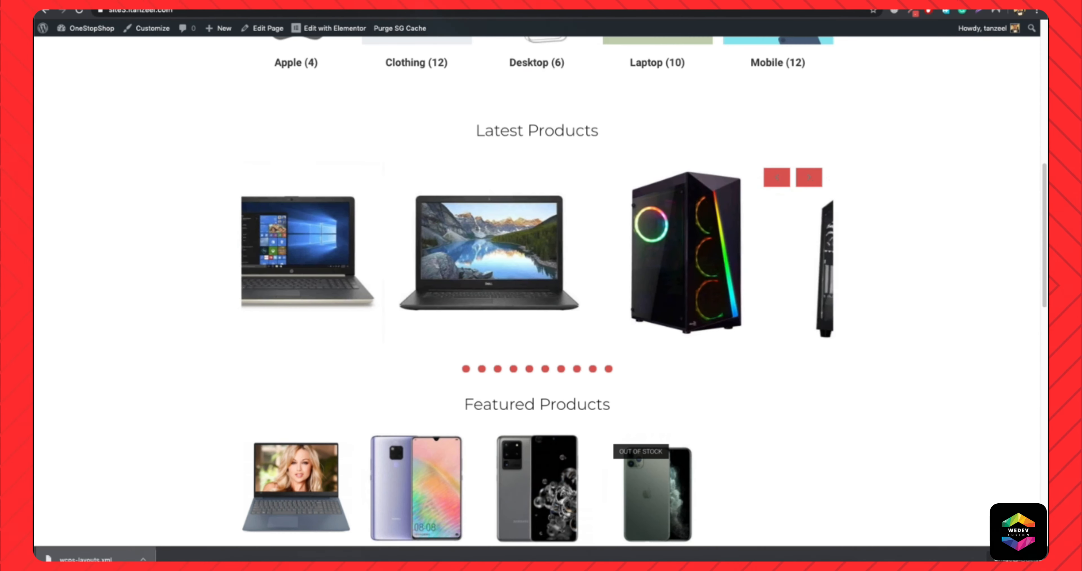
{"action": "left_click", "coordinate": [521, 11]}
{"action": "key", "text": "Return"}
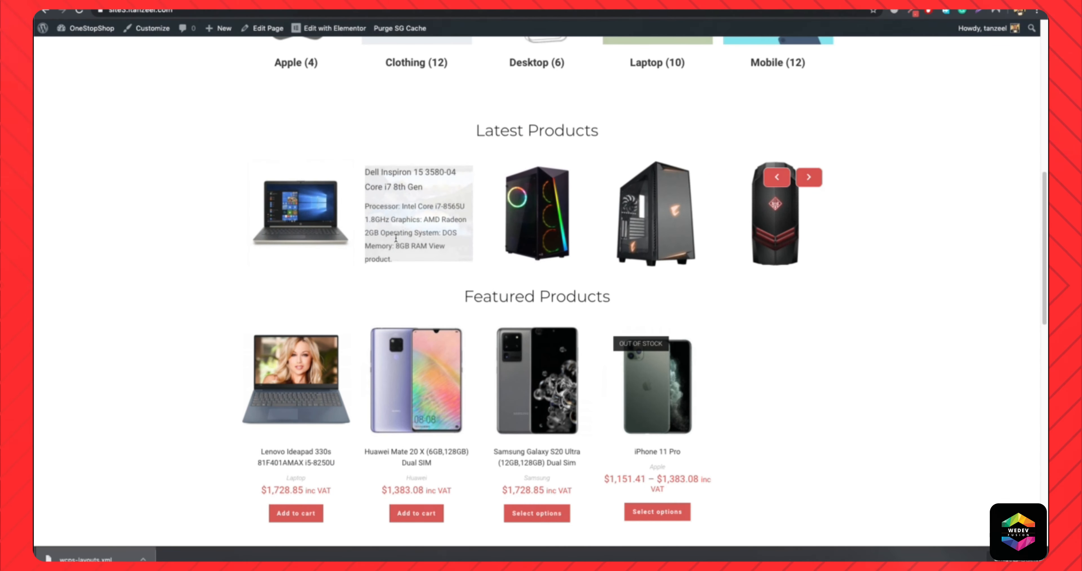
{"action": "mouse_move", "coordinate": [296, 234]}
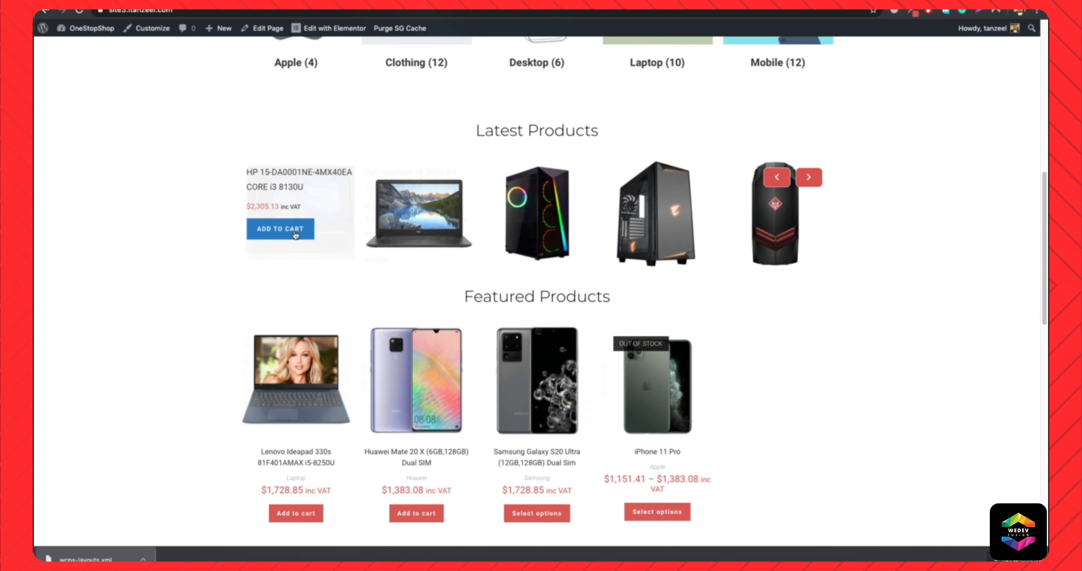
{"action": "mouse_move", "coordinate": [638, 212]}
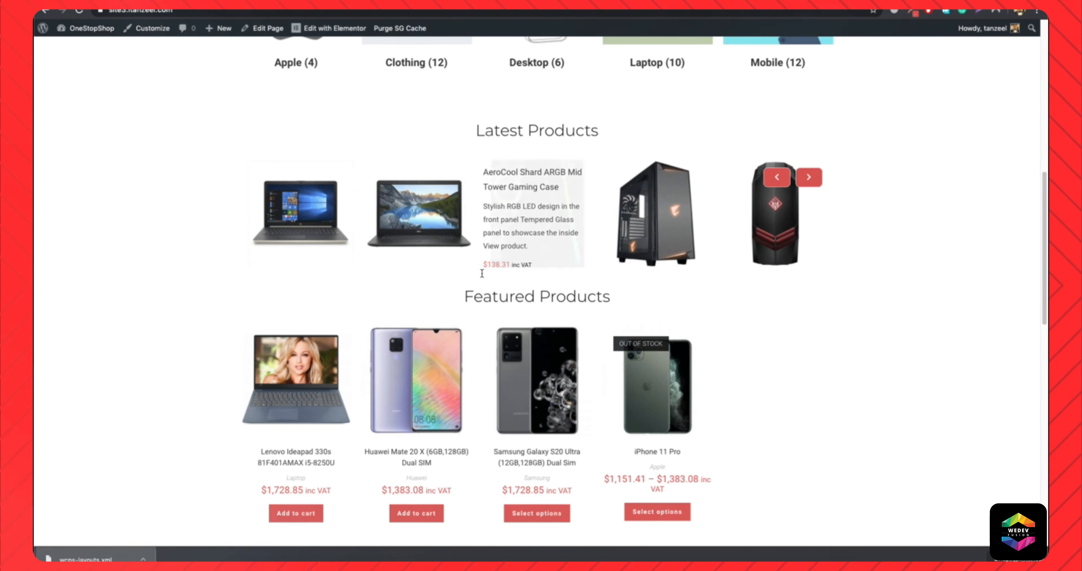
{"action": "mouse_move", "coordinate": [512, 241]}
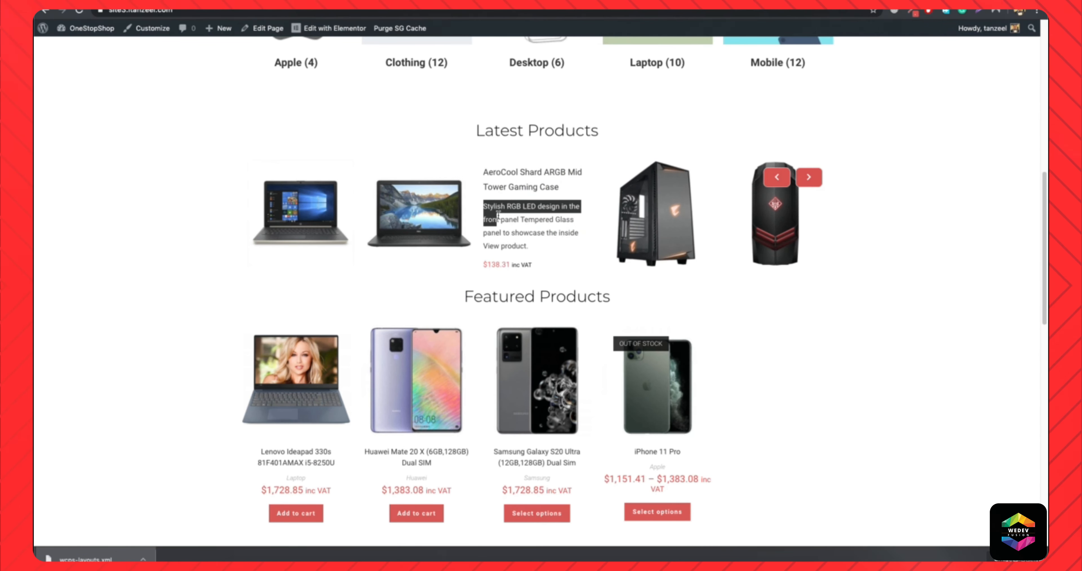
{"action": "left_click_drag", "start_coordinate": [537, 240], "coordinate": [538, 248]}
{"action": "left_click", "coordinate": [532, 235]}
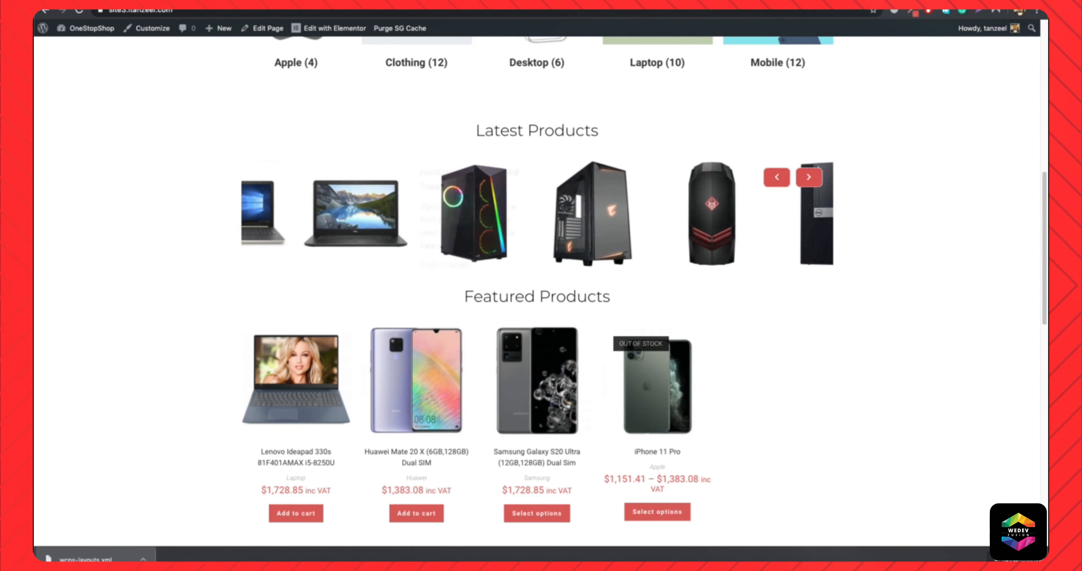
Return to the slider's item layouts and open the selected ZoomIn layout for editing at its layout elements.
{"action": "left_click", "coordinate": [378, 4]}
{"action": "scroll", "coordinate": [513, 390], "scroll_direction": "down", "scroll_amount": 10}
{"action": "scroll", "coordinate": [513, 390], "scroll_direction": "up", "scroll_amount": 3}
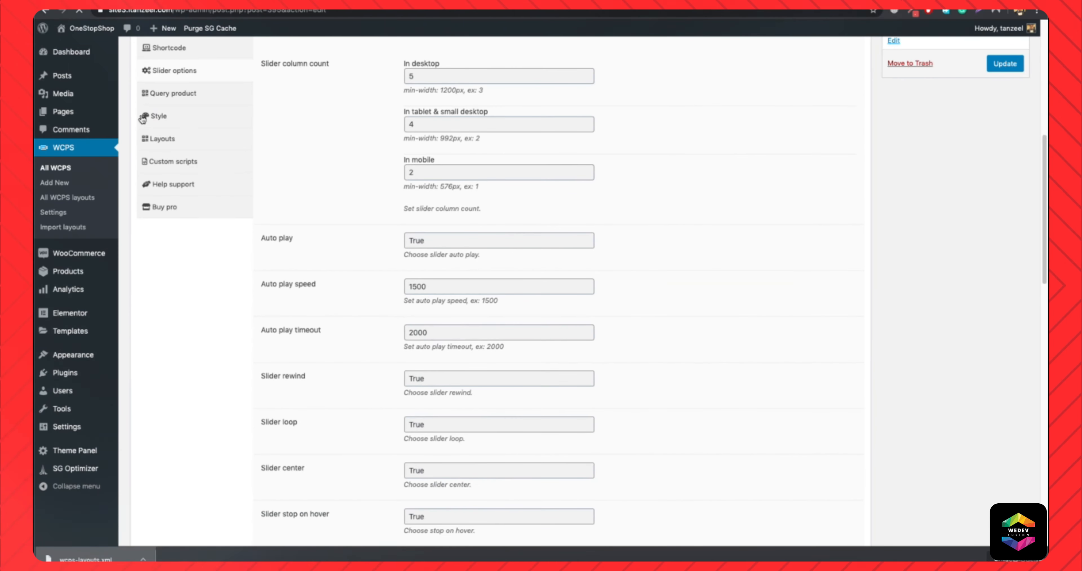
{"action": "left_click", "coordinate": [166, 147]}
{"action": "scroll", "coordinate": [516, 331], "scroll_direction": "down", "scroll_amount": 5}
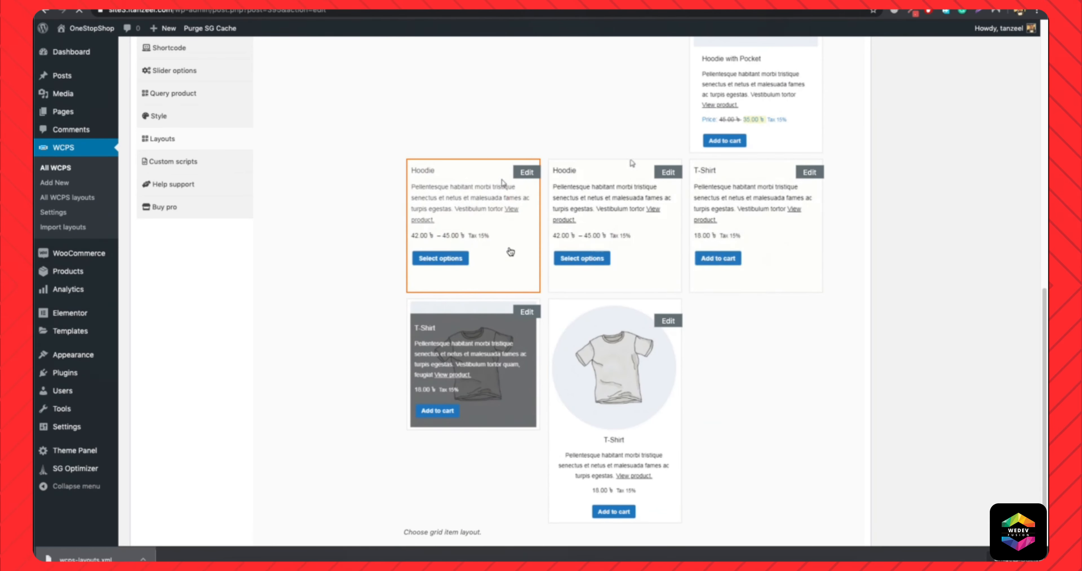
{"action": "left_click", "coordinate": [528, 172]}
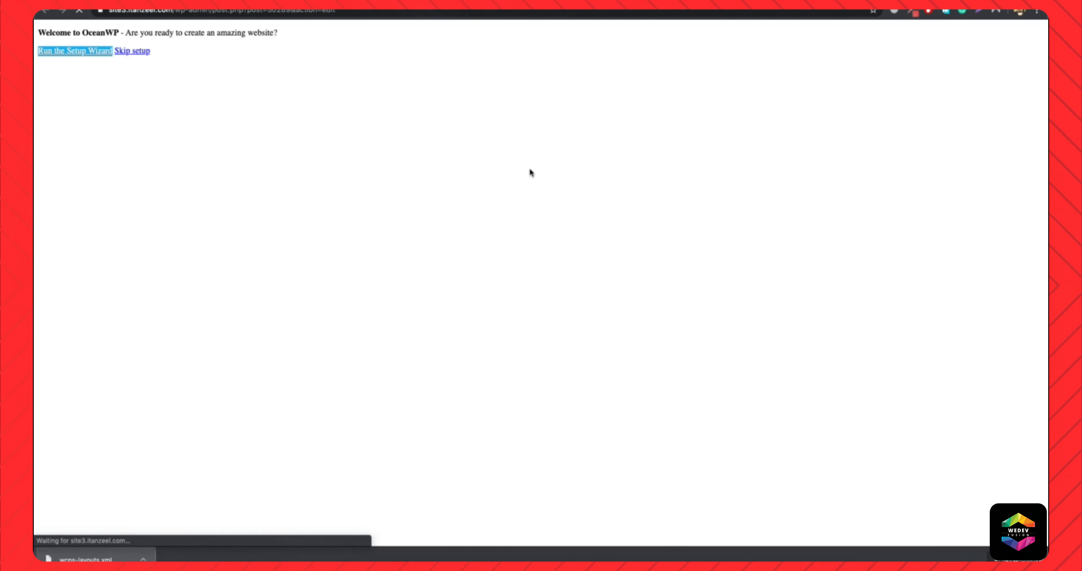
{"action": "scroll", "coordinate": [577, 328], "scroll_direction": "down", "scroll_amount": 5}
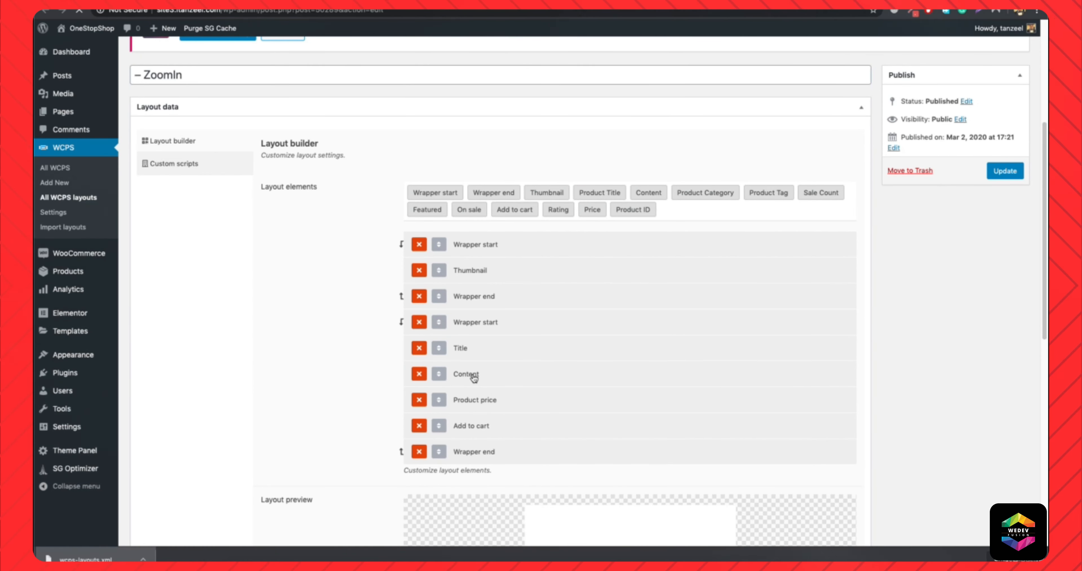
Remove the Content element from the ZoomIn layout and reload the homepage to check the Latest Products hover details.
{"action": "left_click", "coordinate": [419, 374]}
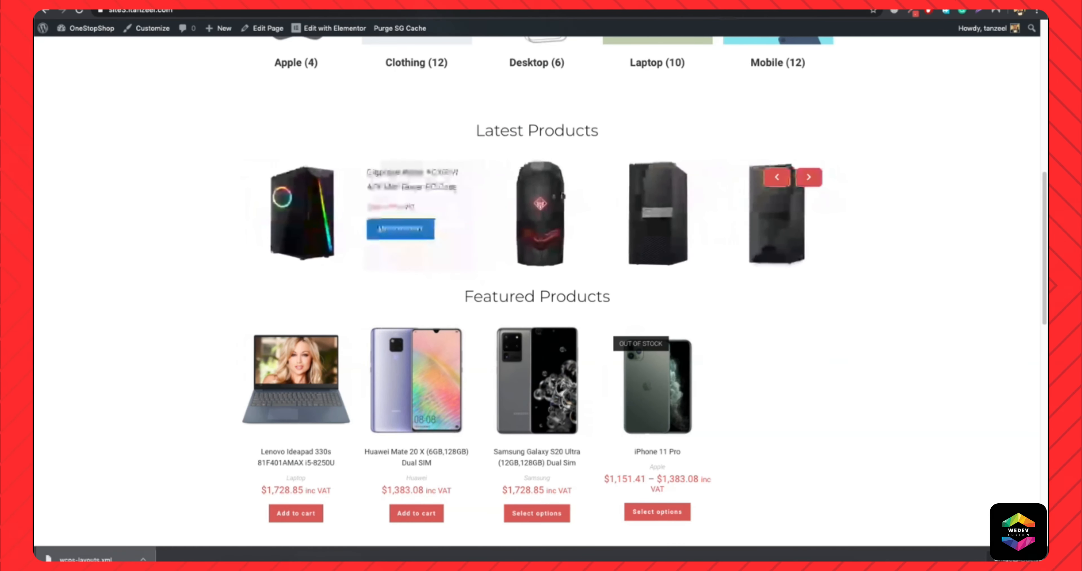
{"action": "mouse_move", "coordinate": [396, 233]}
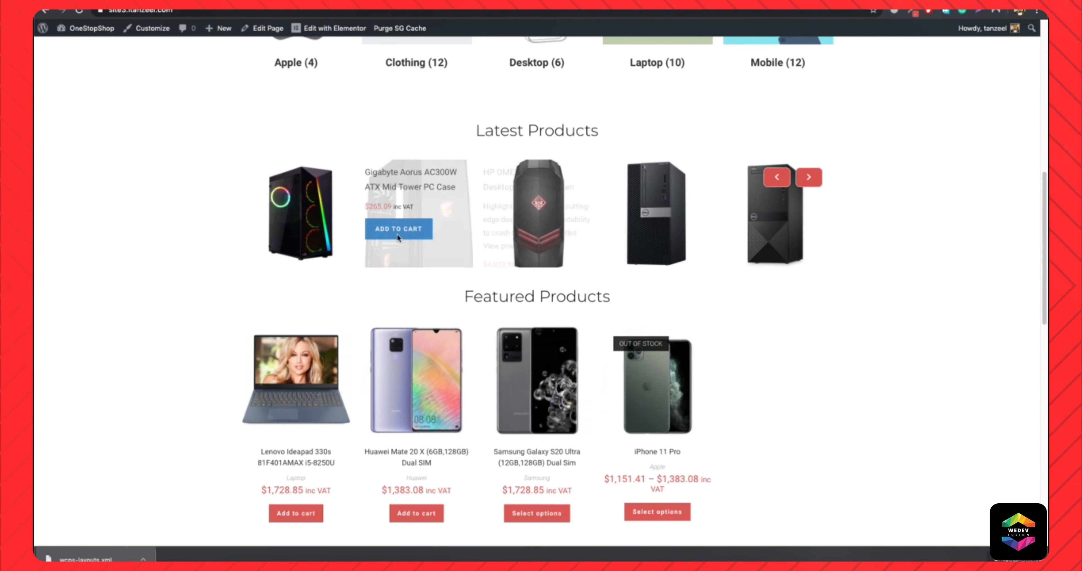
{"action": "mouse_move", "coordinate": [512, 250]}
{"action": "left_click", "coordinate": [478, 10]}
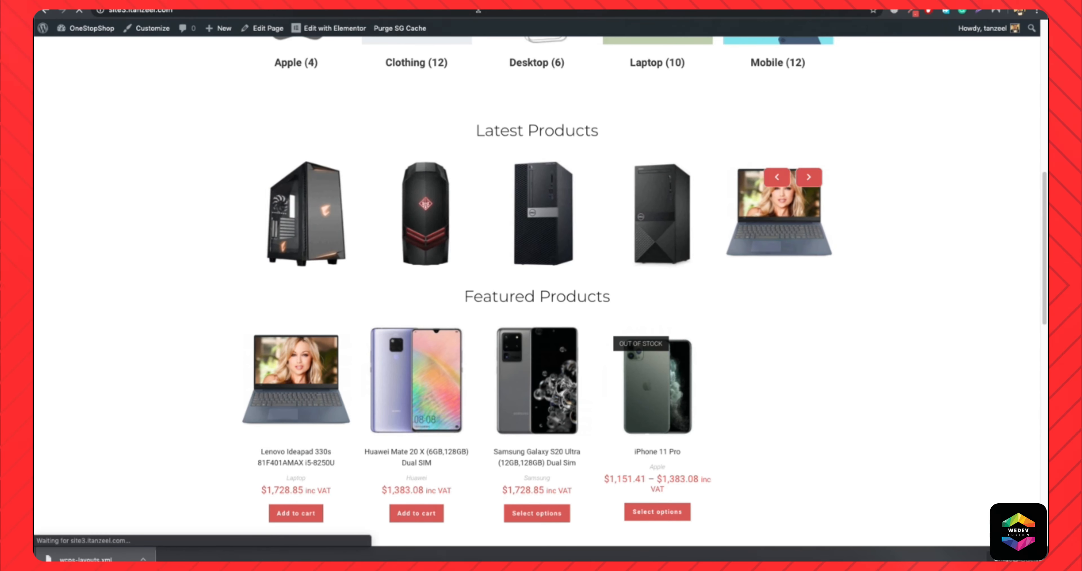
{"action": "key", "text": "Return"}
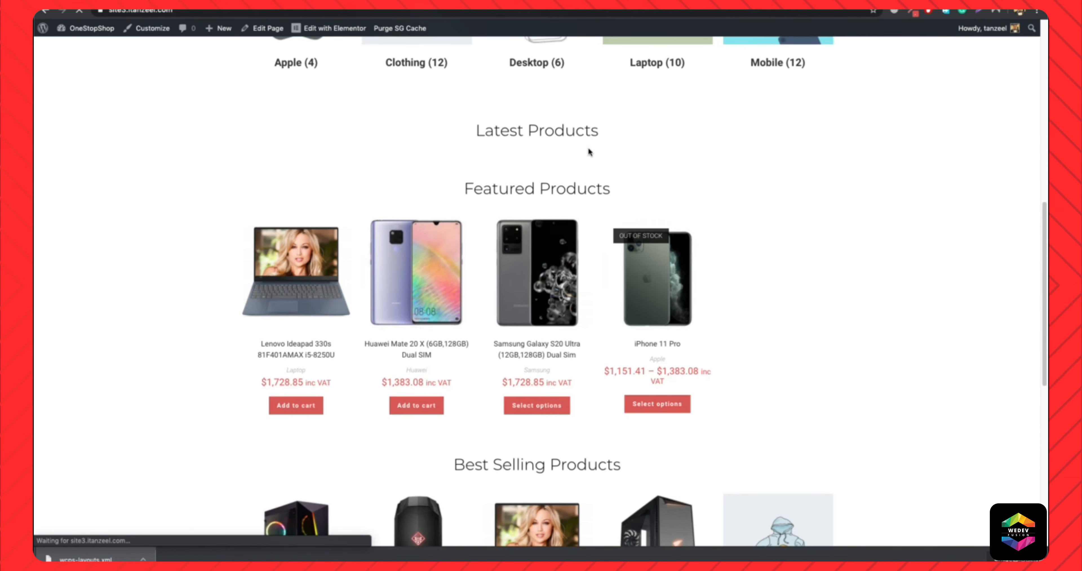
{"action": "mouse_move", "coordinate": [510, 204]}
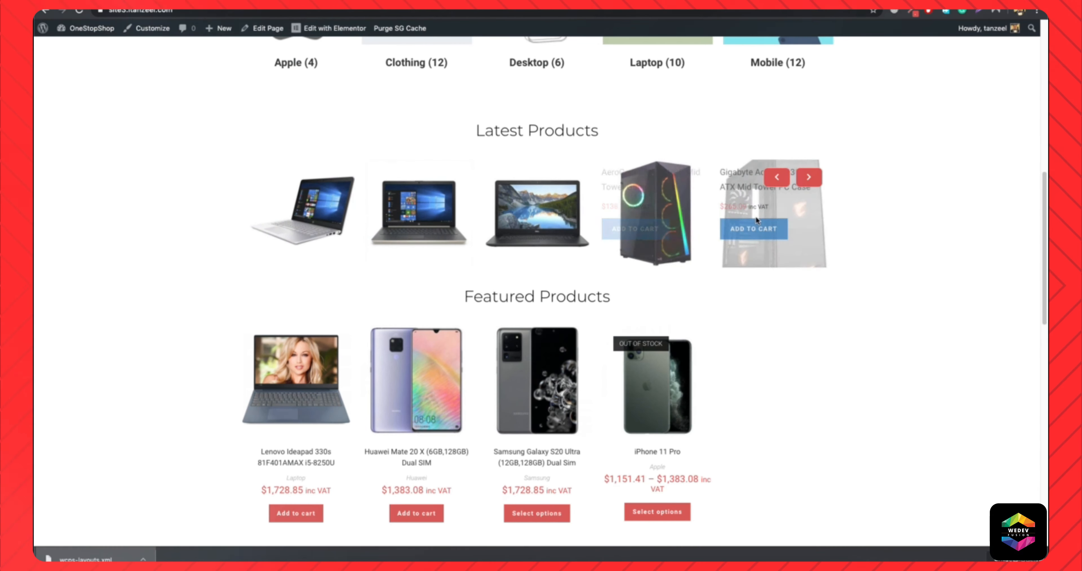
{"action": "left_click", "coordinate": [807, 178]}
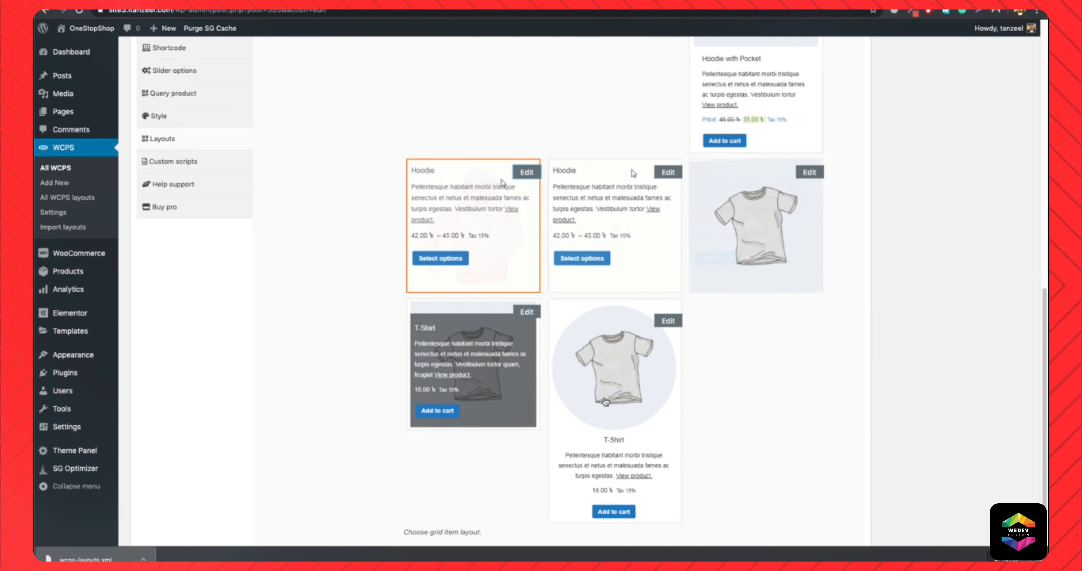
Choose layout 1, the second image-placeholder item layout, for the latest products slider and update the slider.
{"action": "scroll", "coordinate": [714, 319], "scroll_direction": "up", "scroll_amount": 5}
{"action": "scroll", "coordinate": [758, 311], "scroll_direction": "down", "scroll_amount": 5}
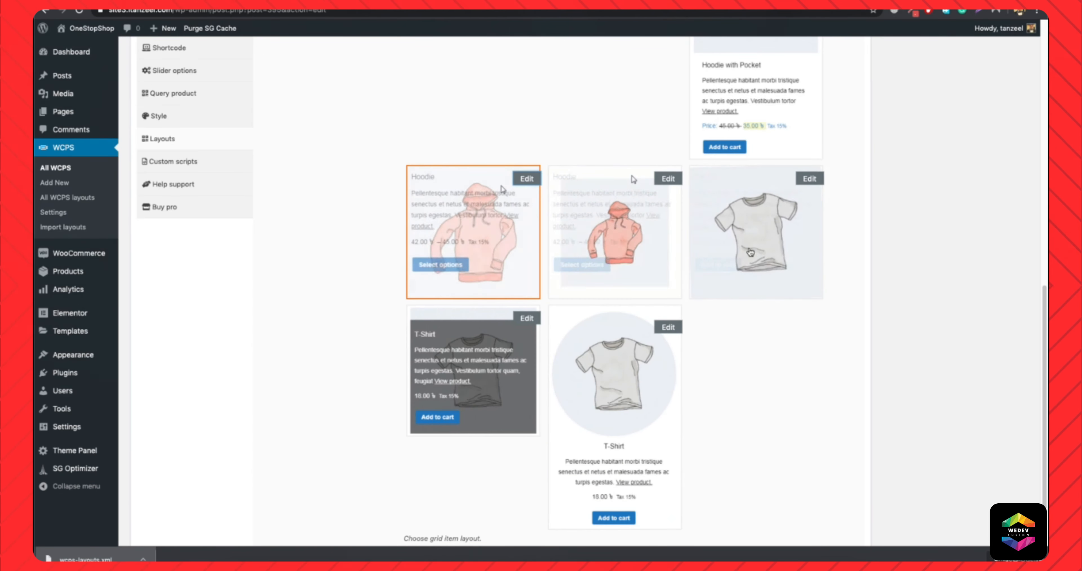
{"action": "scroll", "coordinate": [750, 242], "scroll_direction": "up", "scroll_amount": 5}
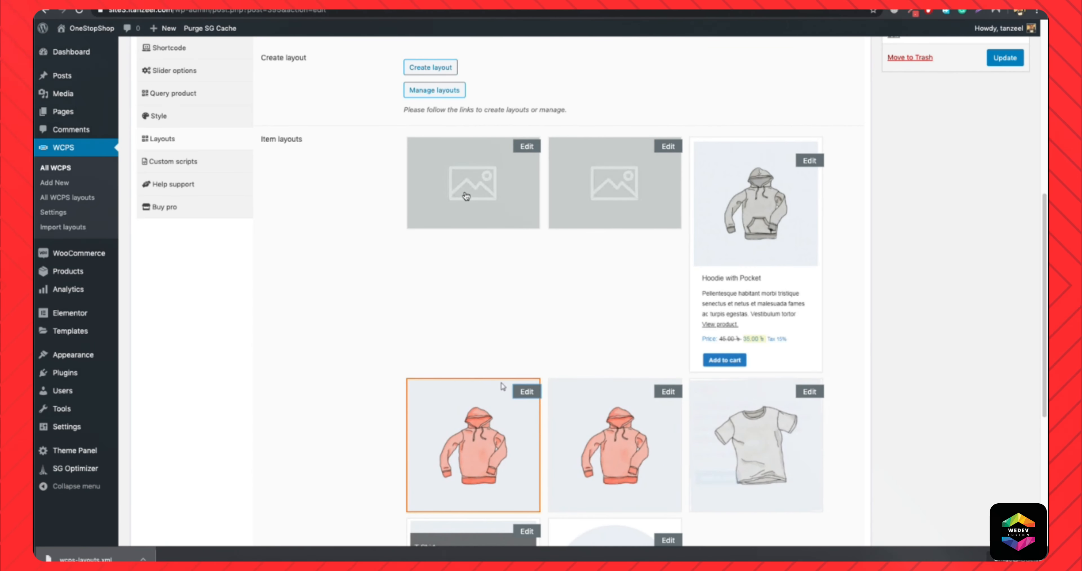
{"action": "left_click", "coordinate": [646, 186]}
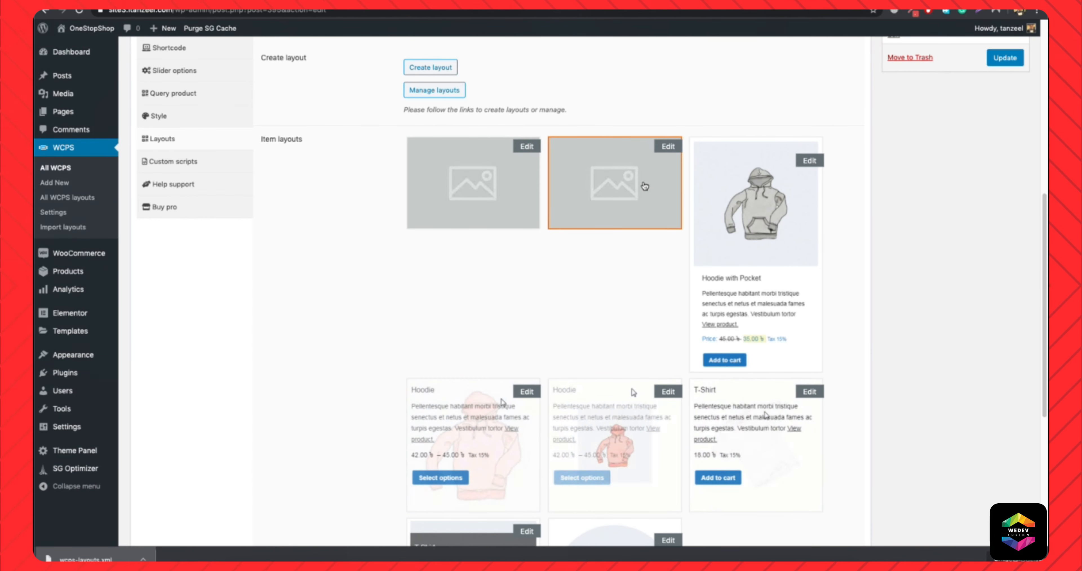
{"action": "left_click", "coordinate": [1008, 59]}
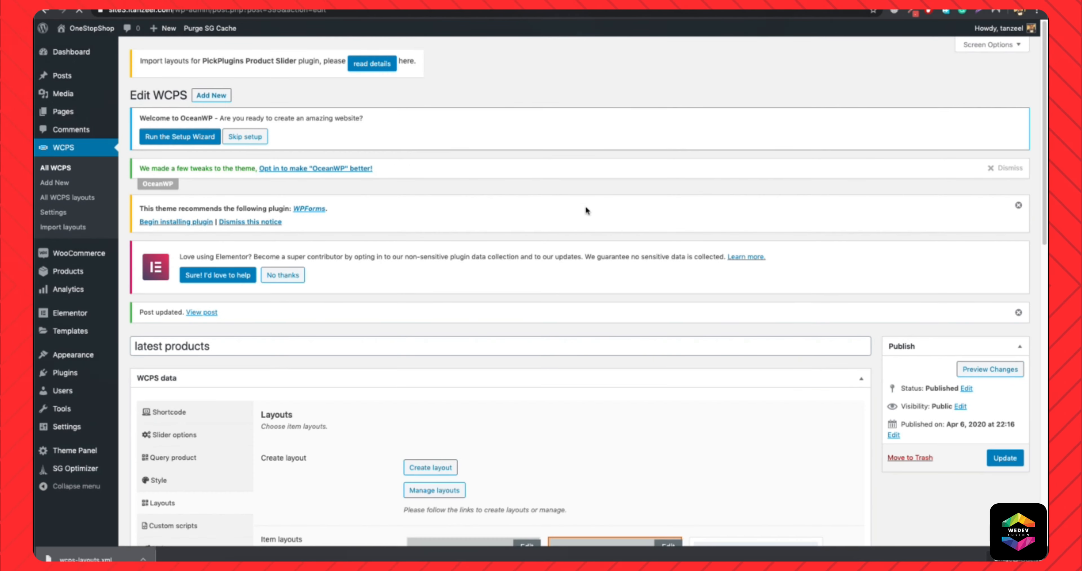
Open layout 1 for editing and examine the settings of its Title, Product category and Product price elements.
{"action": "scroll", "coordinate": [586, 205], "scroll_direction": "down", "scroll_amount": 4}
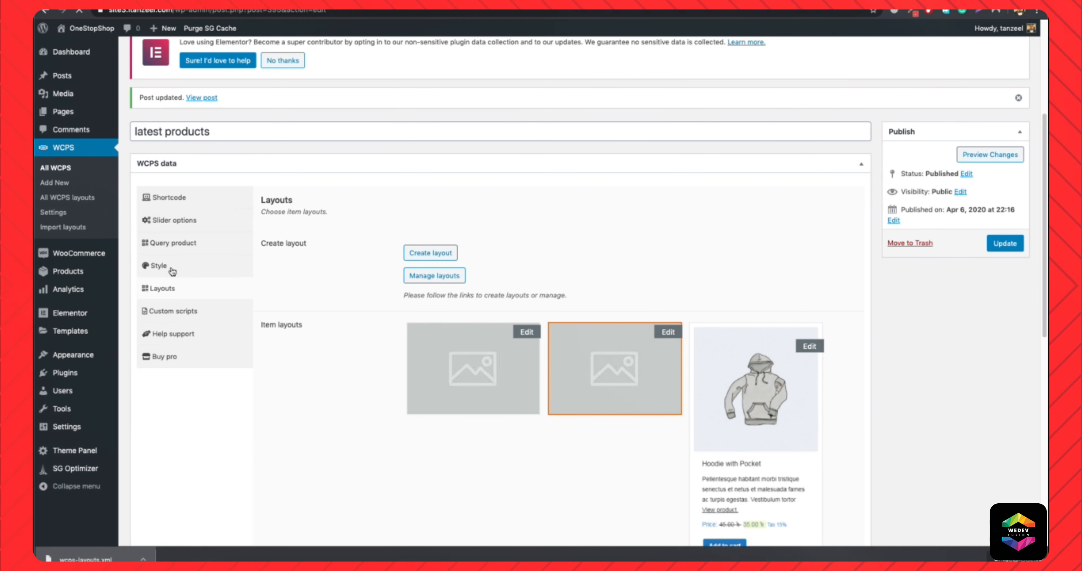
{"action": "scroll", "coordinate": [663, 321], "scroll_direction": "down", "scroll_amount": 1}
{"action": "left_click", "coordinate": [666, 312]}
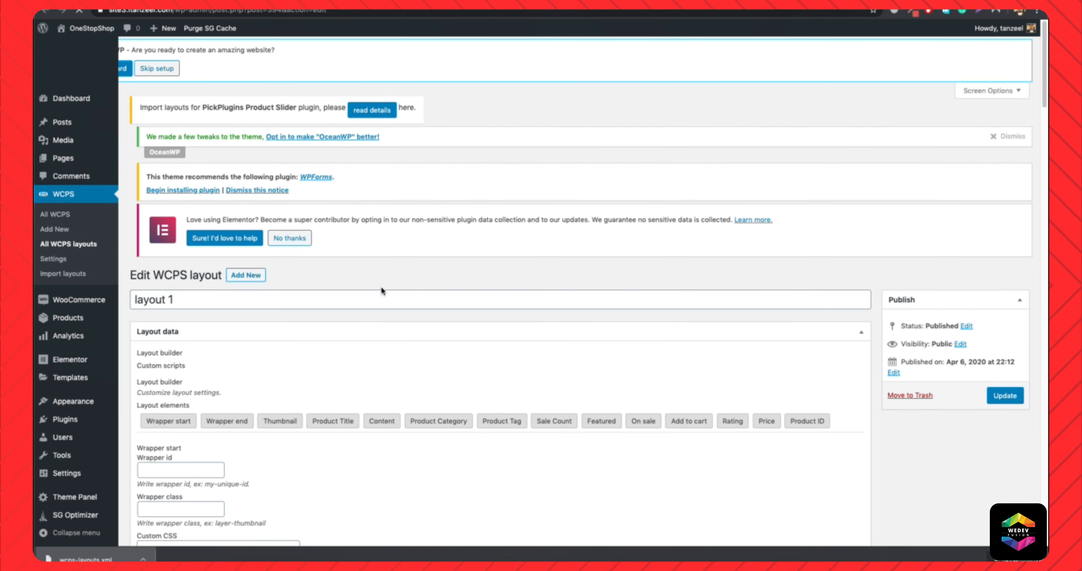
{"action": "scroll", "coordinate": [459, 274], "scroll_direction": "down", "scroll_amount": 5}
{"action": "left_click", "coordinate": [465, 205]}
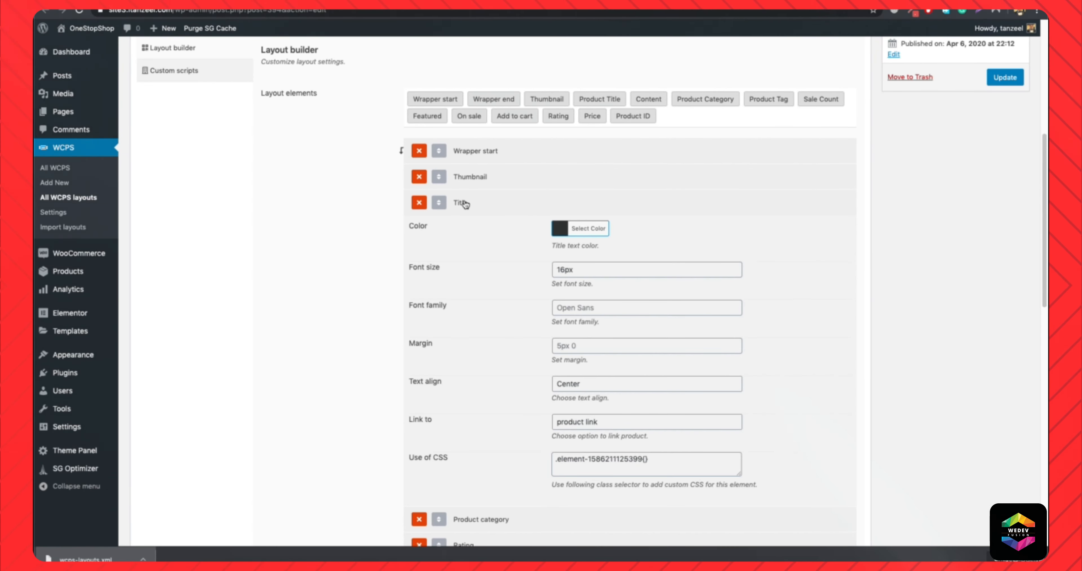
{"action": "left_click", "coordinate": [465, 204]}
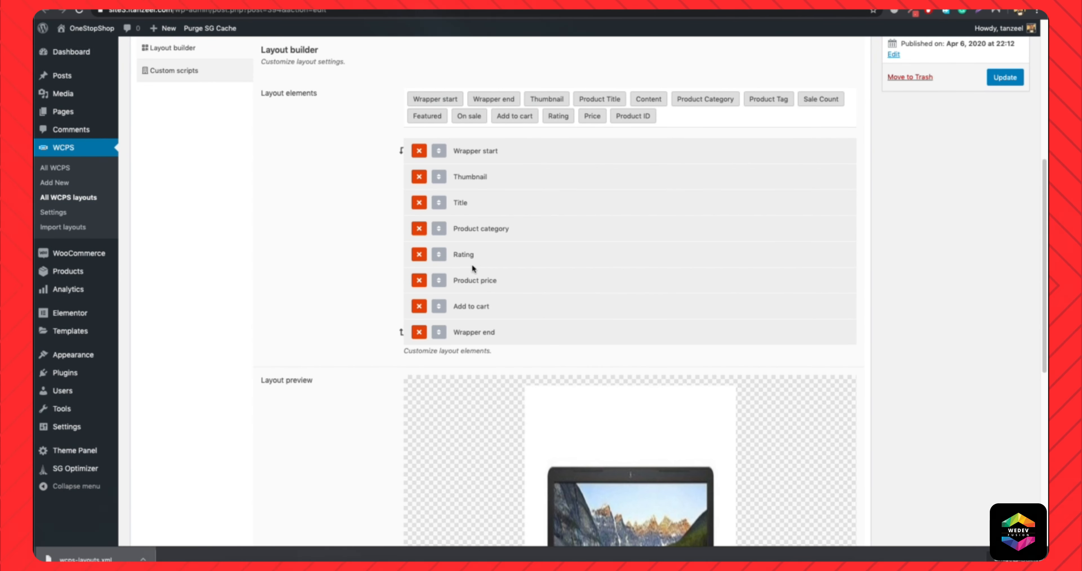
{"action": "left_click", "coordinate": [464, 231]}
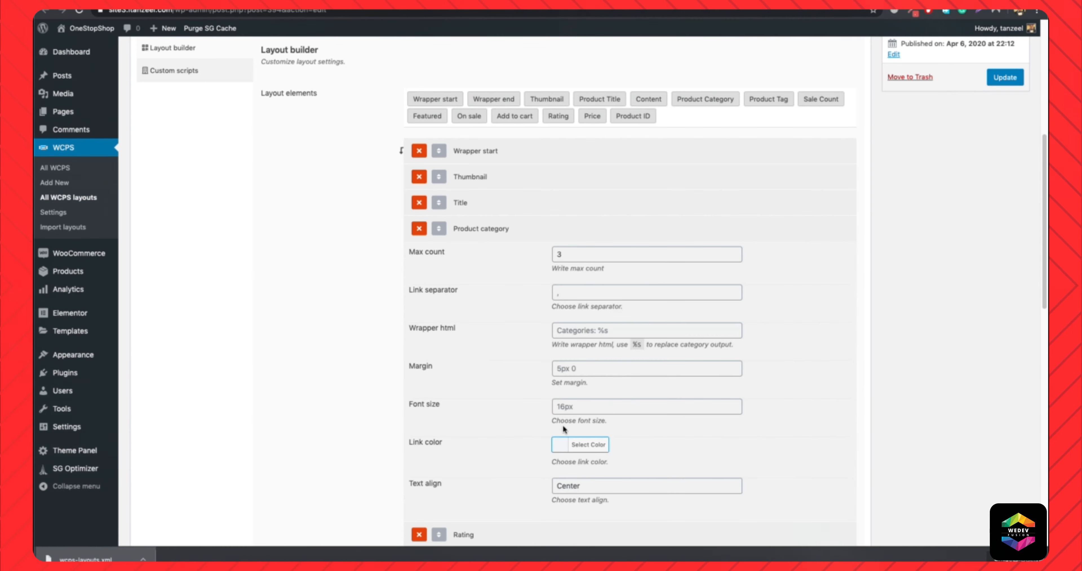
{"action": "left_click", "coordinate": [465, 232]}
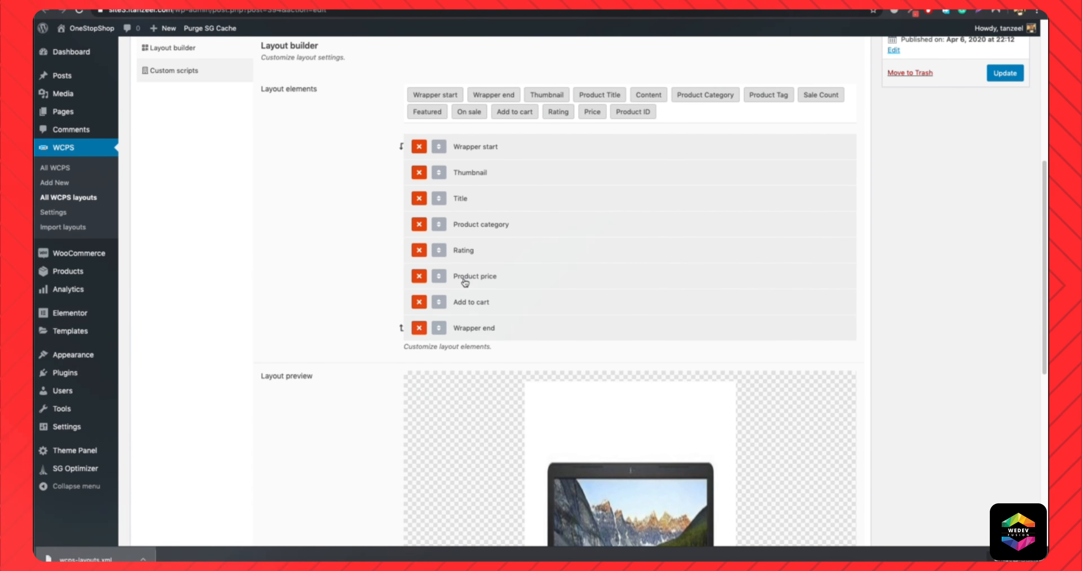
{"action": "left_click", "coordinate": [474, 276]}
{"action": "scroll", "coordinate": [487, 357], "scroll_direction": "down", "scroll_amount": 2}
{"action": "scroll", "coordinate": [421, 319], "scroll_direction": "up", "scroll_amount": 5}
{"action": "scroll", "coordinate": [389, 283], "scroll_direction": "up", "scroll_amount": 1}
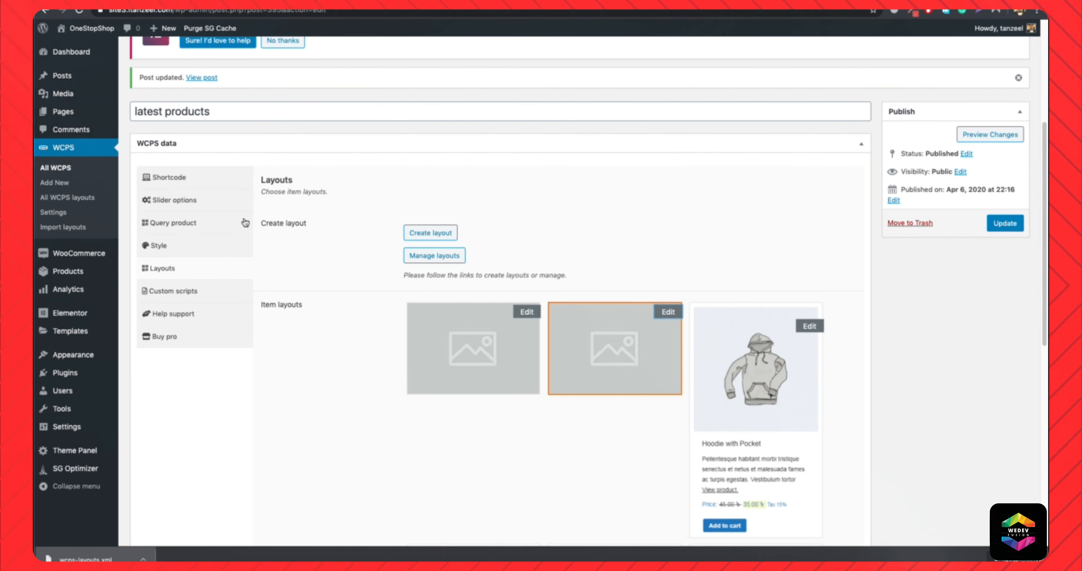
Set the slider's item text align to Center, update the slider and check the Latest Products section on the homepage.
{"action": "left_click", "coordinate": [158, 249]}
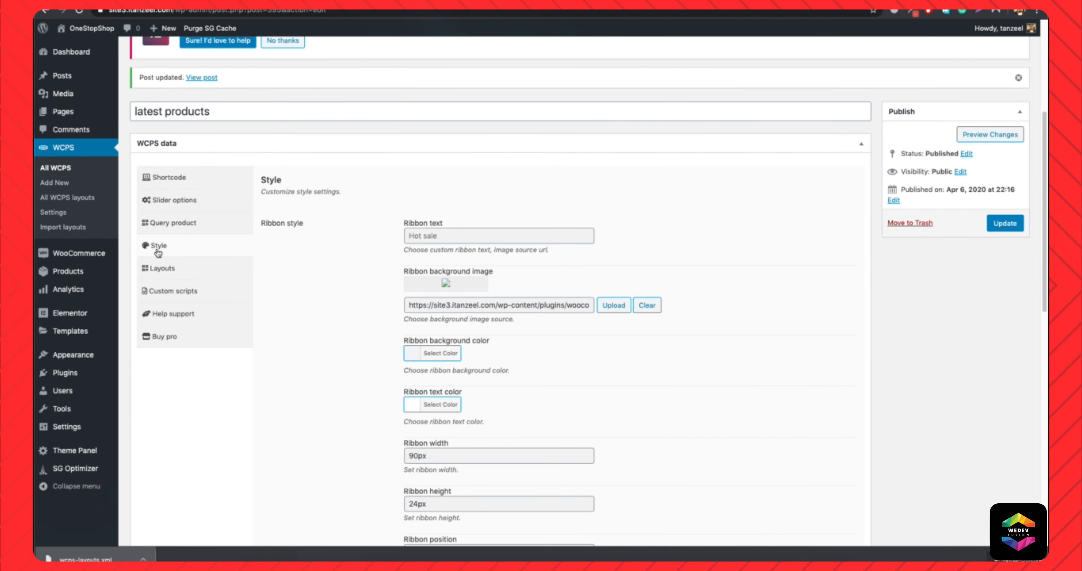
{"action": "scroll", "coordinate": [397, 289], "scroll_direction": "down", "scroll_amount": 3}
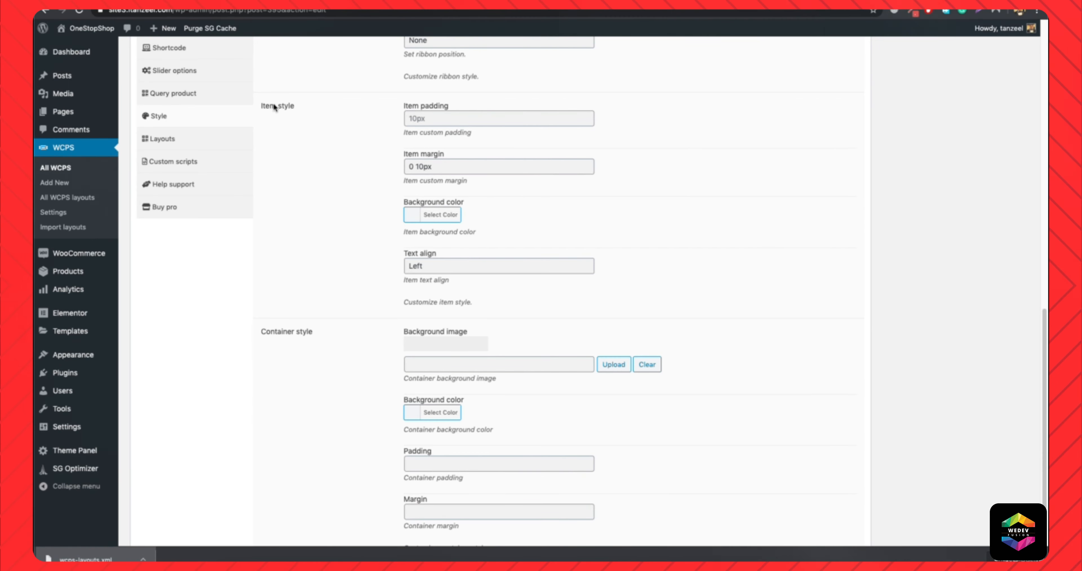
{"action": "left_click", "coordinate": [430, 267]}
{"action": "left_click", "coordinate": [437, 277]}
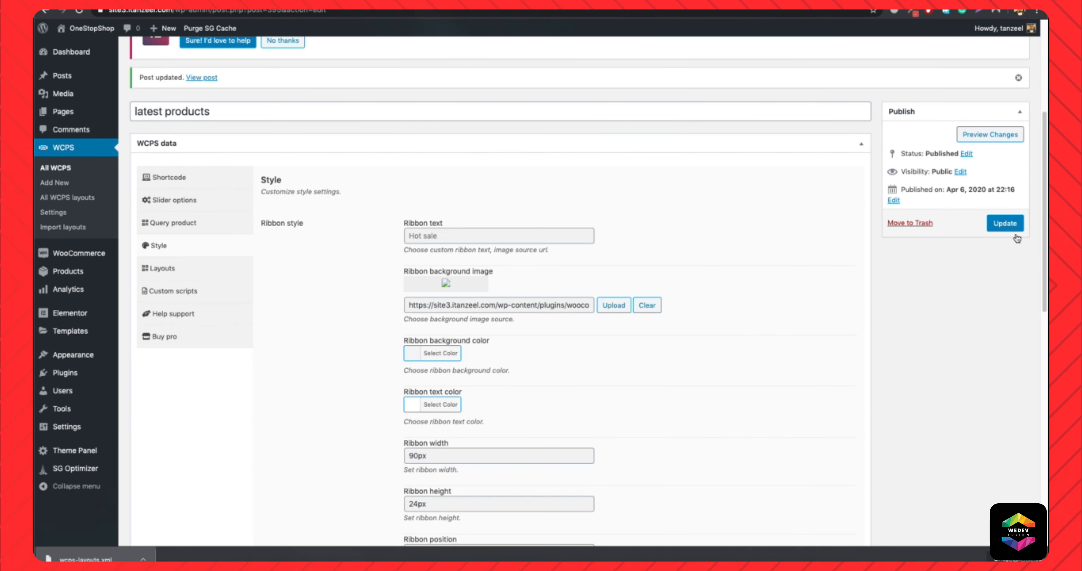
{"action": "left_click", "coordinate": [1014, 228]}
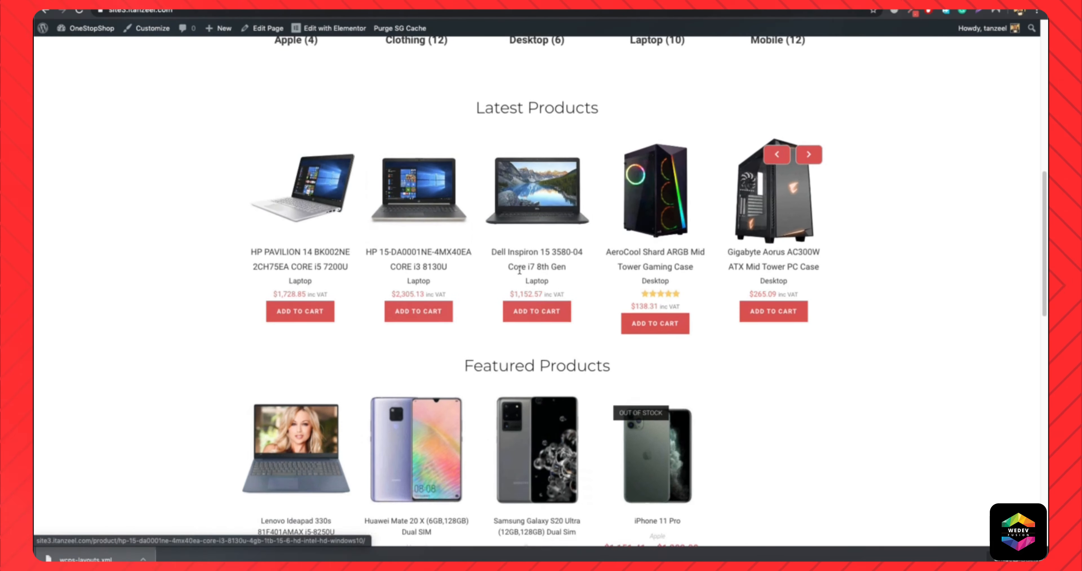
{"action": "left_click", "coordinate": [807, 149]}
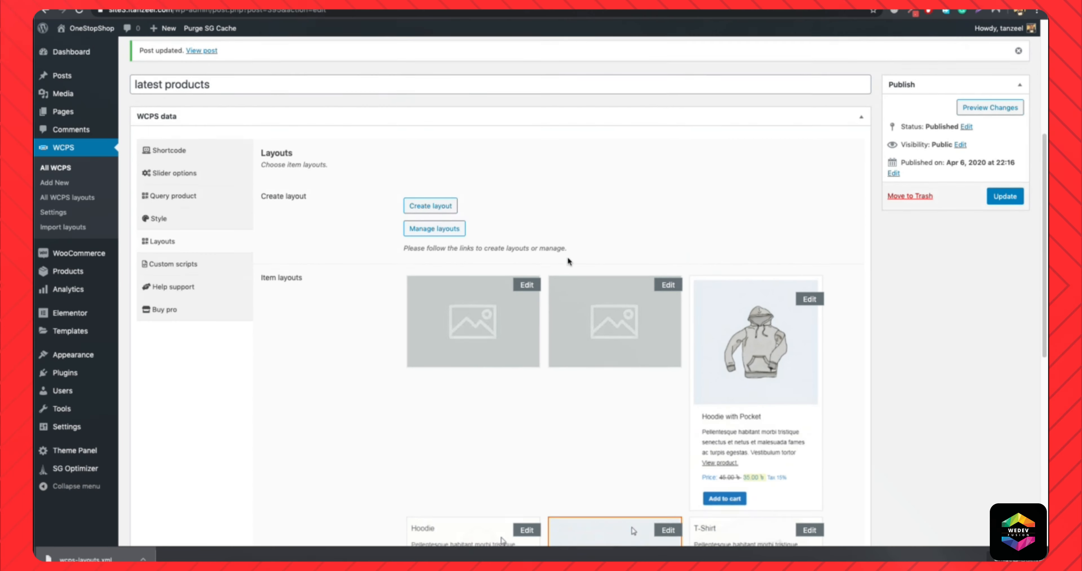
Try the second hoodie item layout for the slider and reload the homepage to check its product hover details.
{"action": "scroll", "coordinate": [568, 260], "scroll_direction": "down", "scroll_amount": 8}
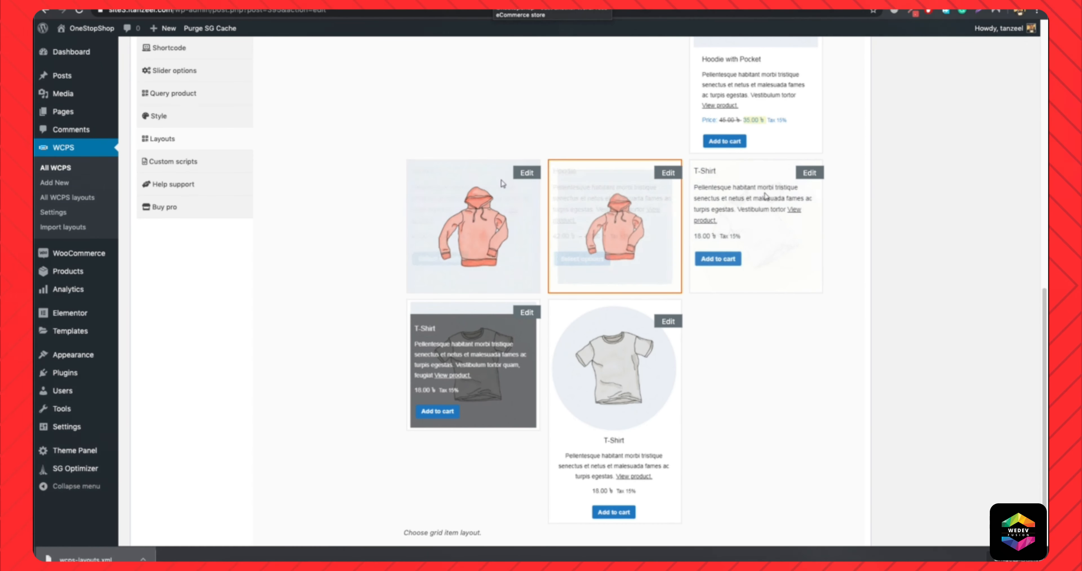
{"action": "left_click", "coordinate": [490, 4]}
{"action": "left_click", "coordinate": [489, 13]}
{"action": "key", "text": "Return"}
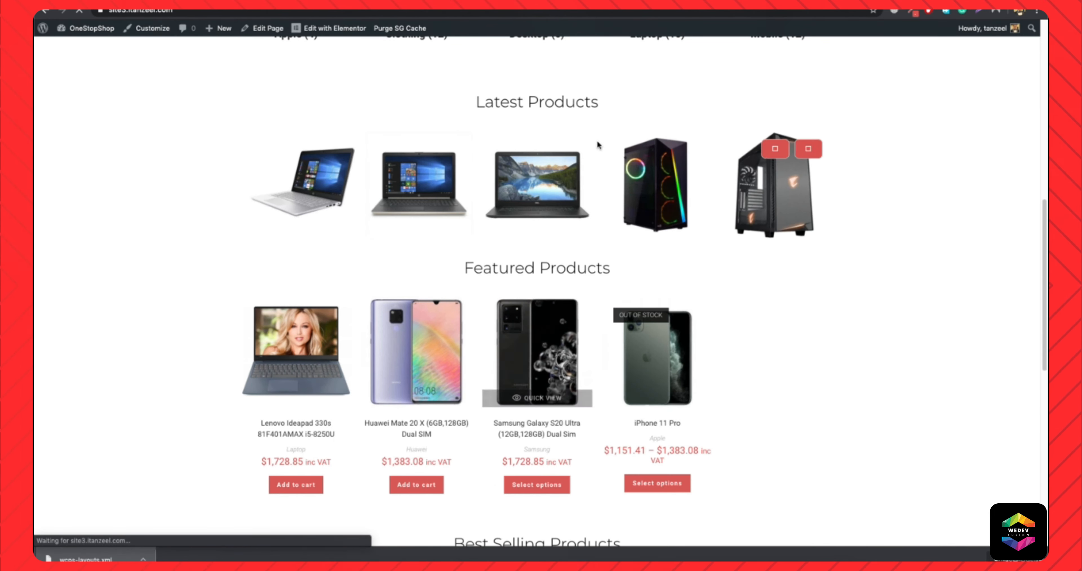
{"action": "mouse_move", "coordinate": [427, 182]}
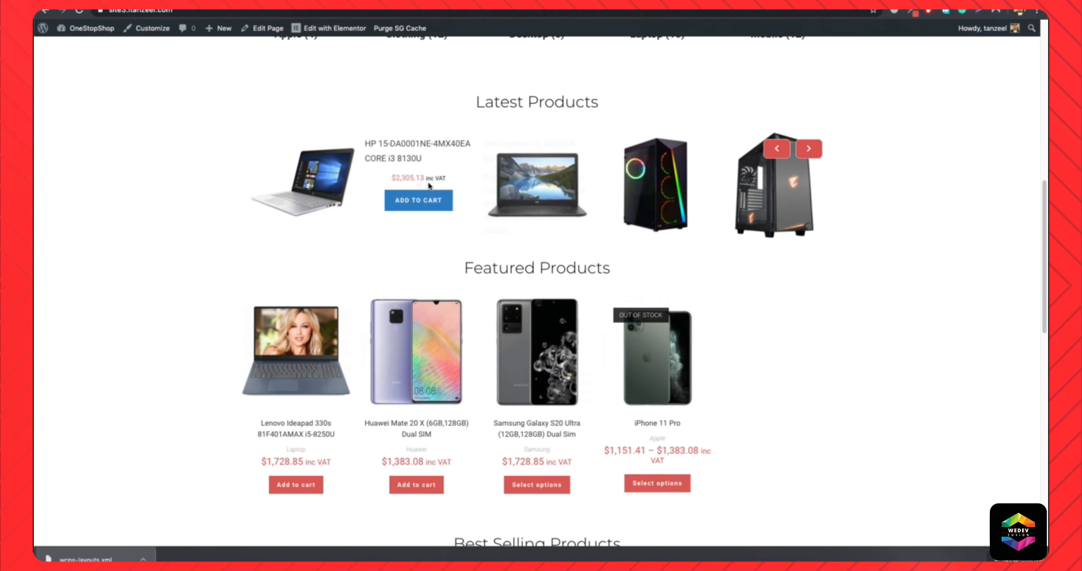
{"action": "left_click_drag", "start_coordinate": [484, 177], "coordinate": [513, 227]}
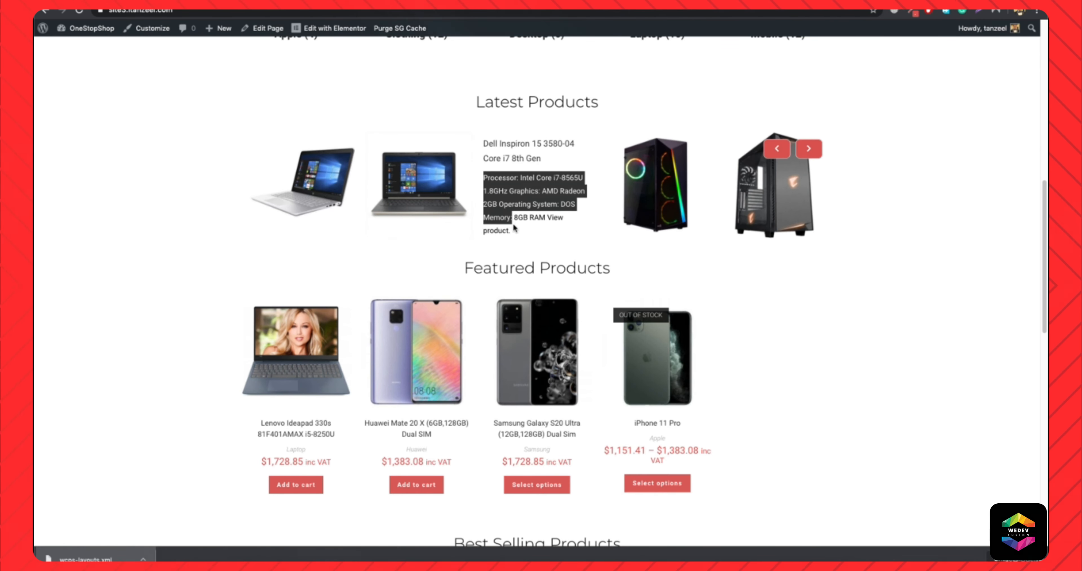
{"action": "left_click", "coordinate": [519, 210]}
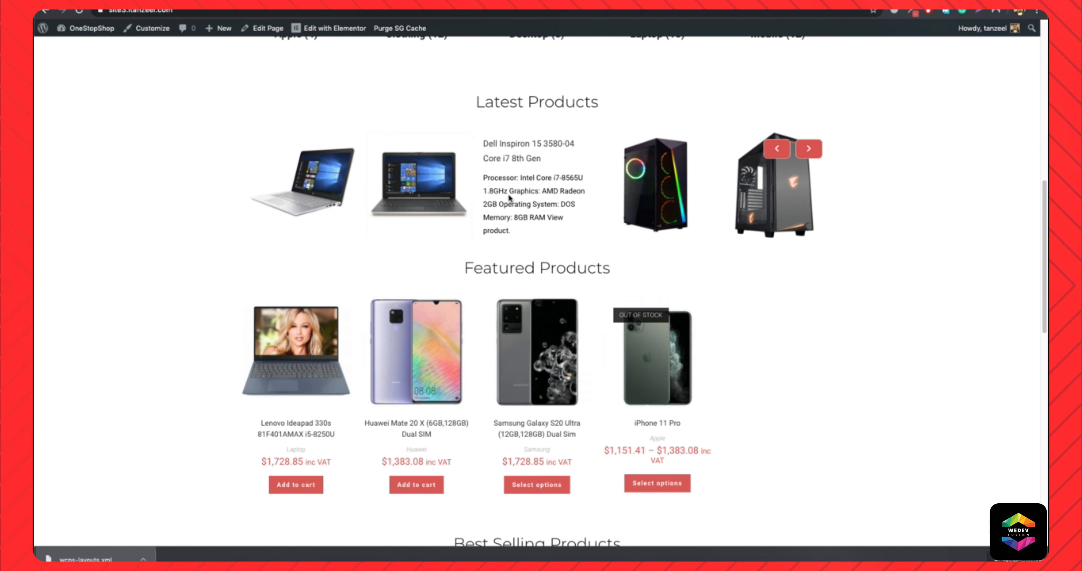
{"action": "mouse_move", "coordinate": [772, 182]}
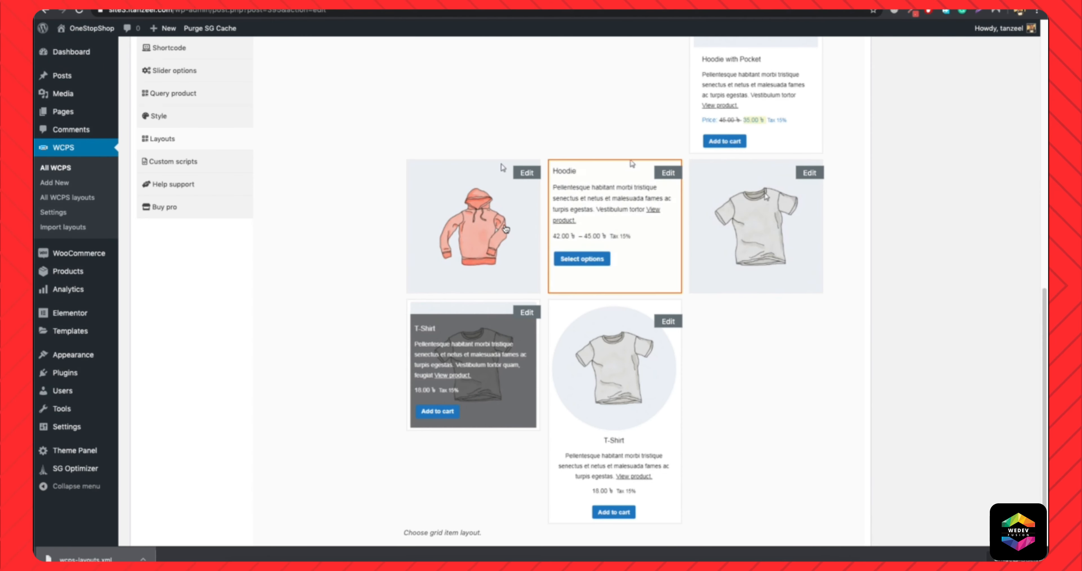
Switch the slider's item layout back to layout 1 and update the slider.
{"action": "scroll", "coordinate": [506, 229], "scroll_direction": "up", "scroll_amount": 5}
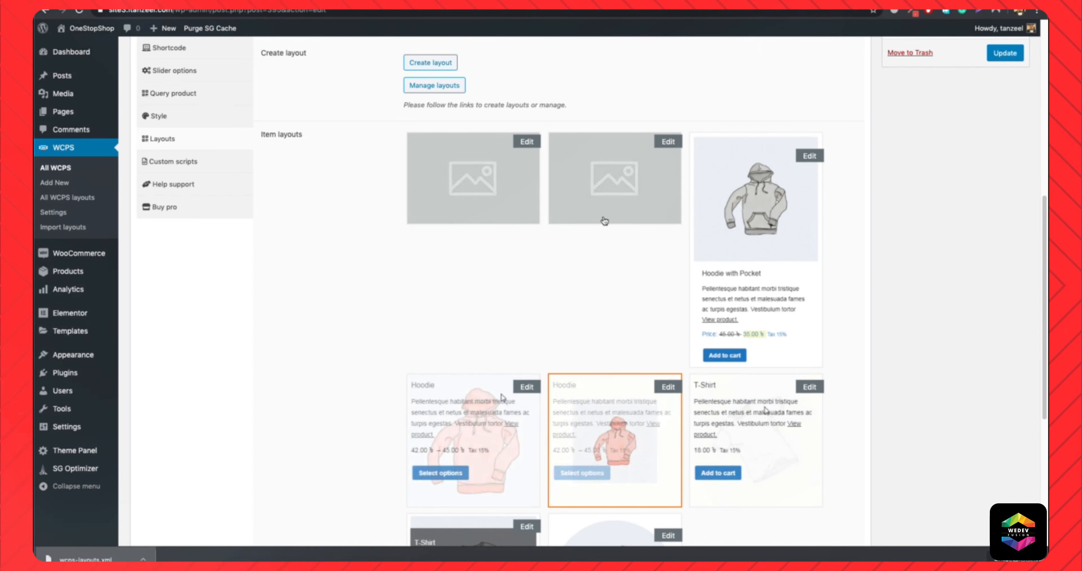
{"action": "left_click", "coordinate": [587, 195]}
{"action": "left_click", "coordinate": [1015, 54]}
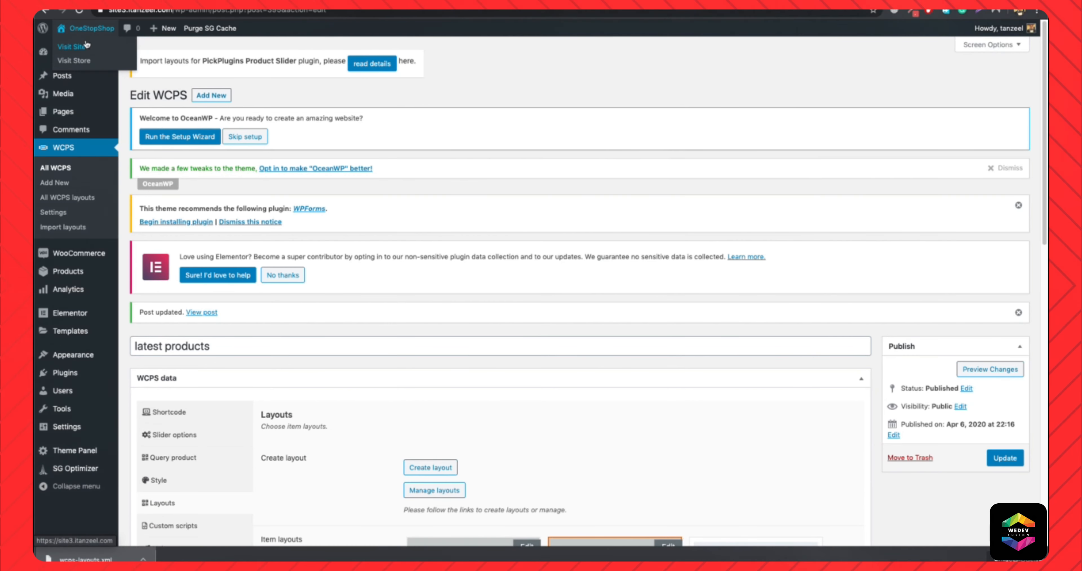
Open the theme customizer's WooCommerce General settings and open the TI WooCommerce Wishlist plugin link in a new tab.
{"action": "left_click", "coordinate": [85, 46]}
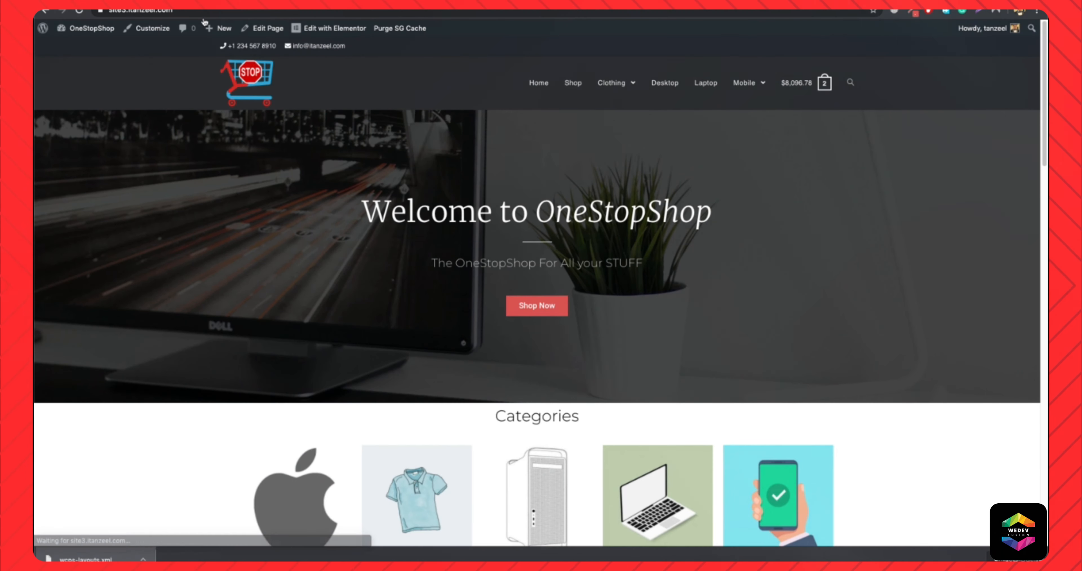
{"action": "left_click", "coordinate": [137, 36]}
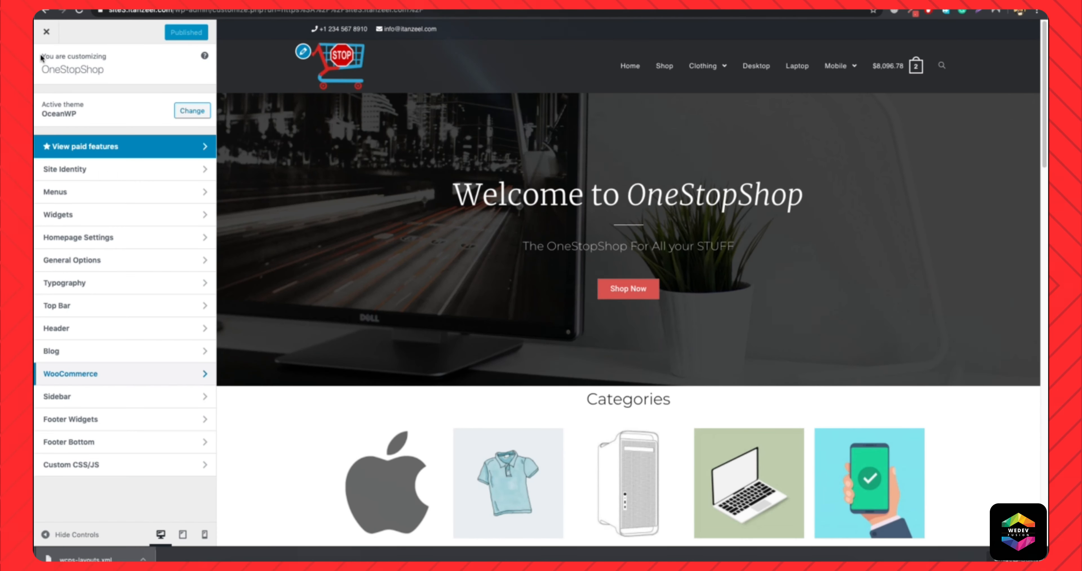
{"action": "left_click", "coordinate": [87, 375]}
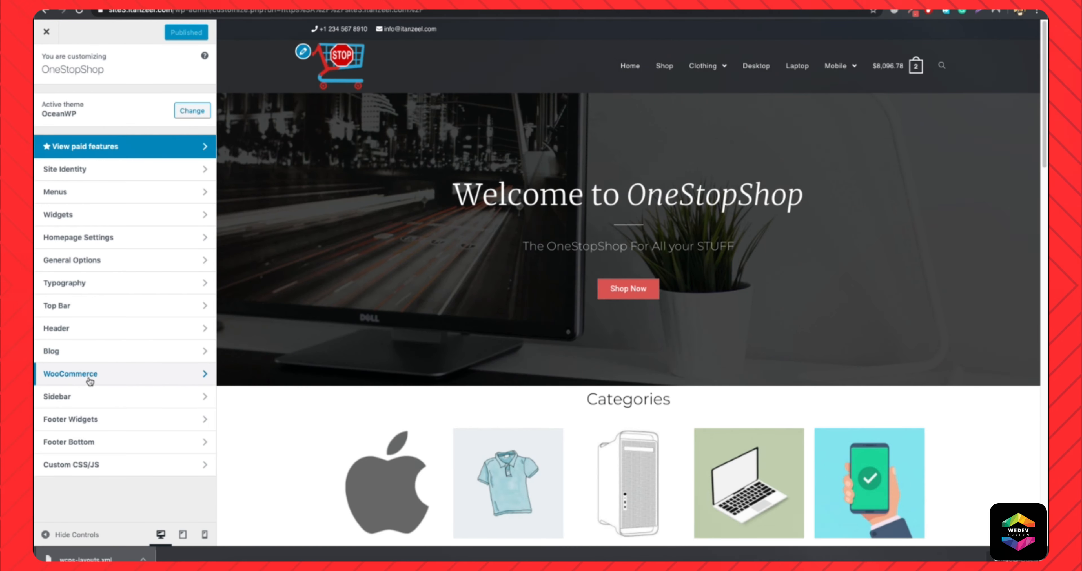
{"action": "left_click", "coordinate": [72, 124]}
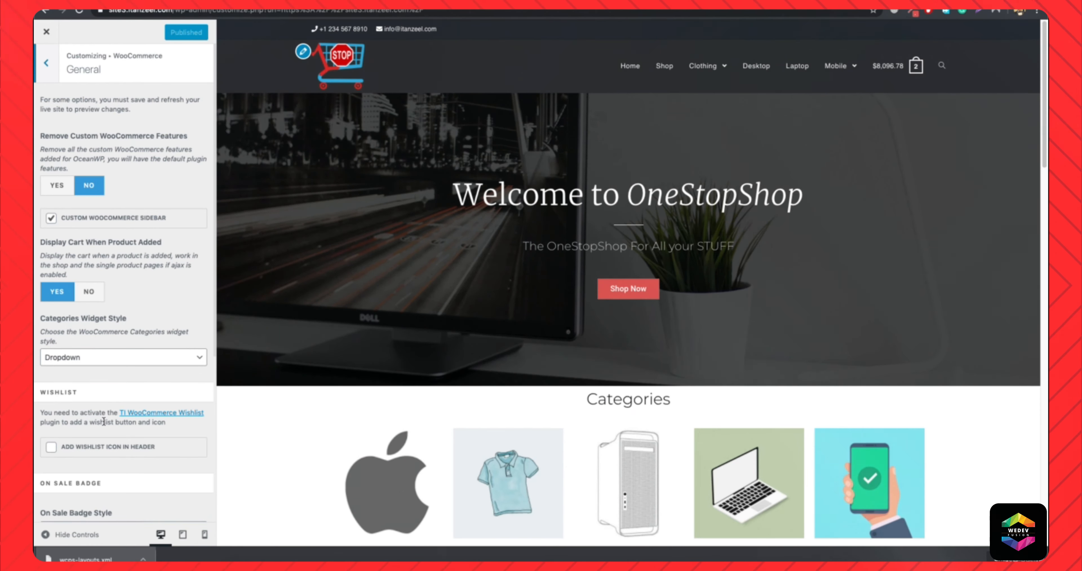
{"action": "right_click", "coordinate": [174, 414]}
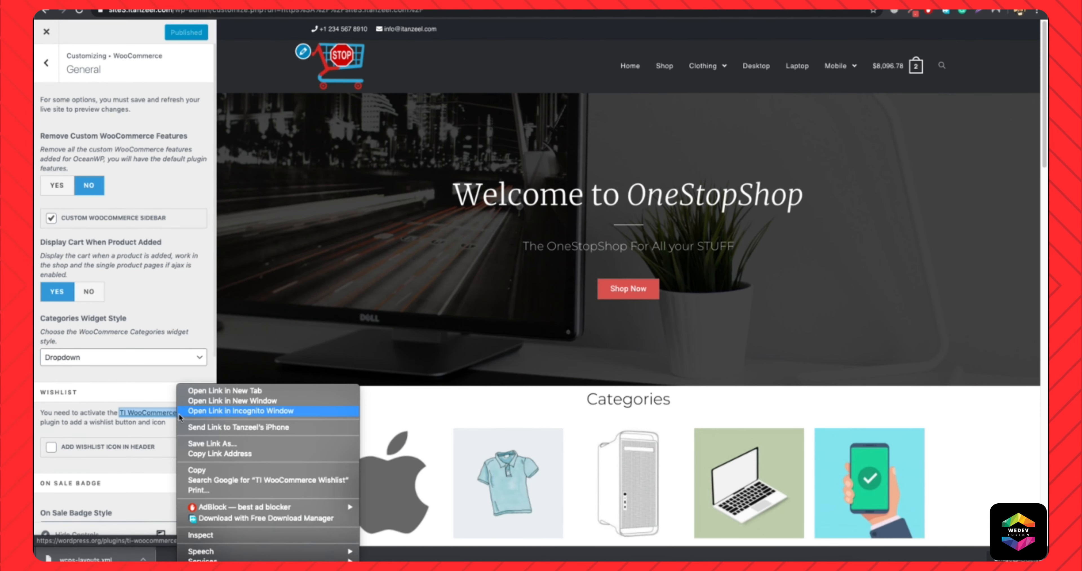
{"action": "left_click", "coordinate": [222, 393]}
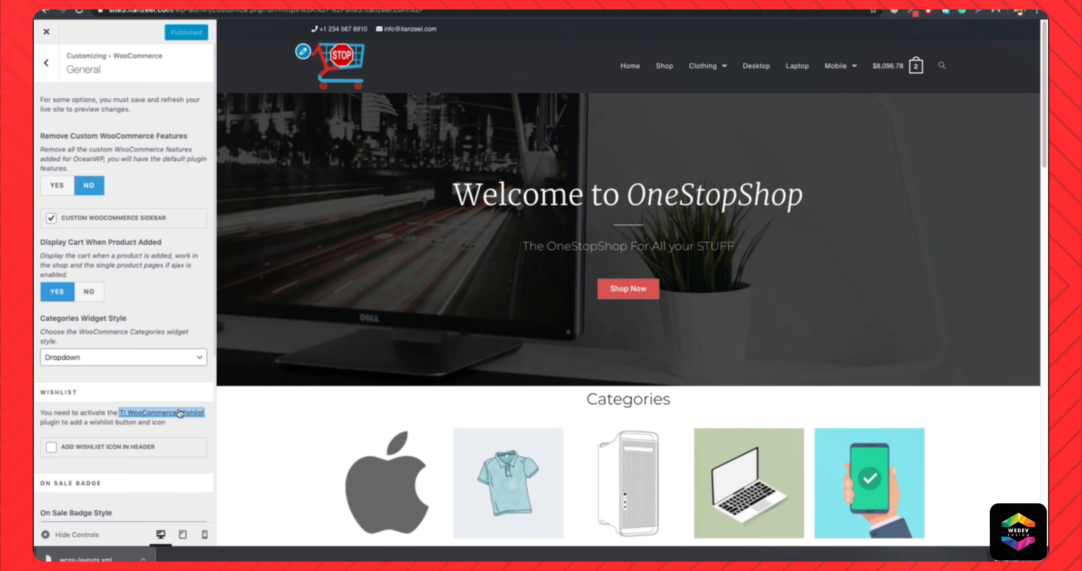
Open the OneStopShop site's Add Plugins page in a new tab and search the plugins for "wishlist".
{"action": "left_click", "coordinate": [180, 416]}
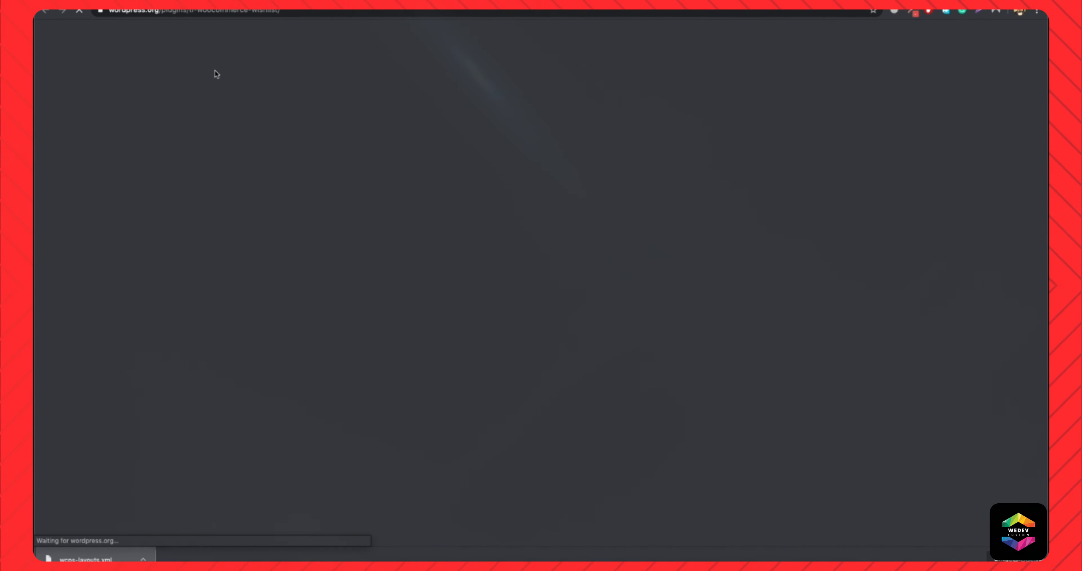
{"action": "key", "text": "super+t"}
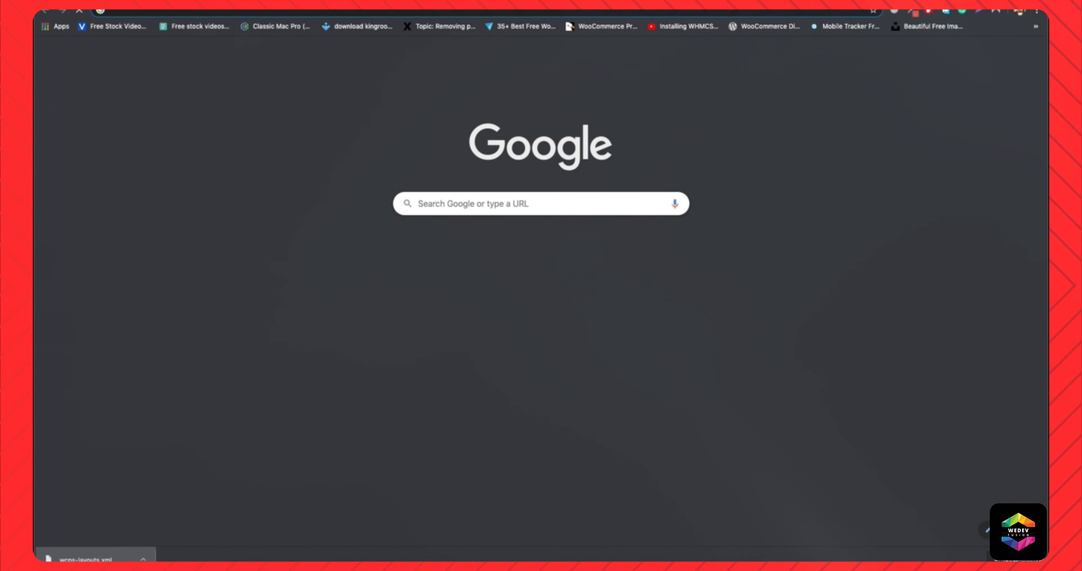
{"action": "type", "text": "site3"}
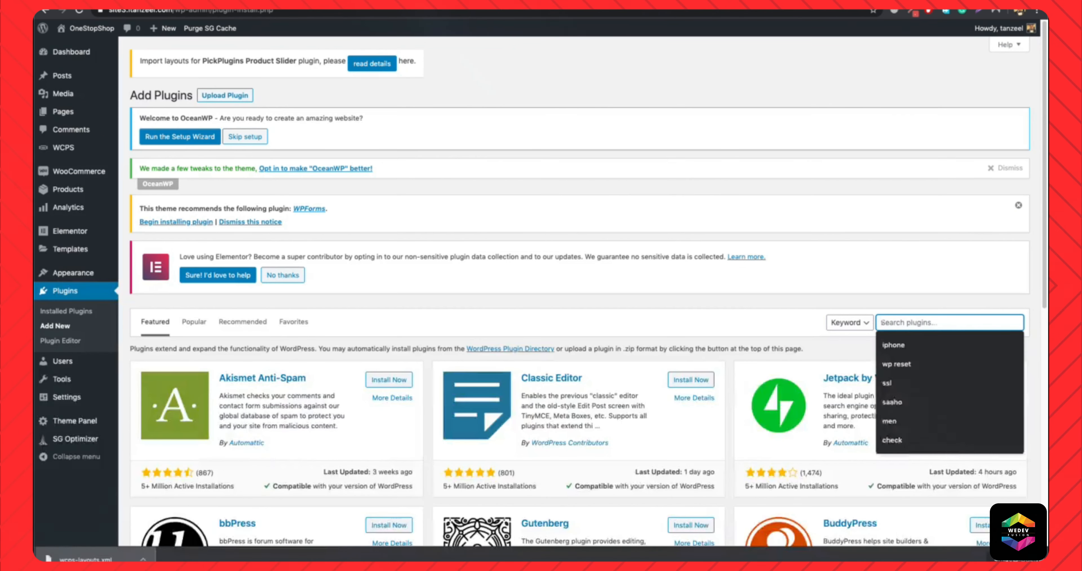
{"action": "type", "text": "wishlist"}
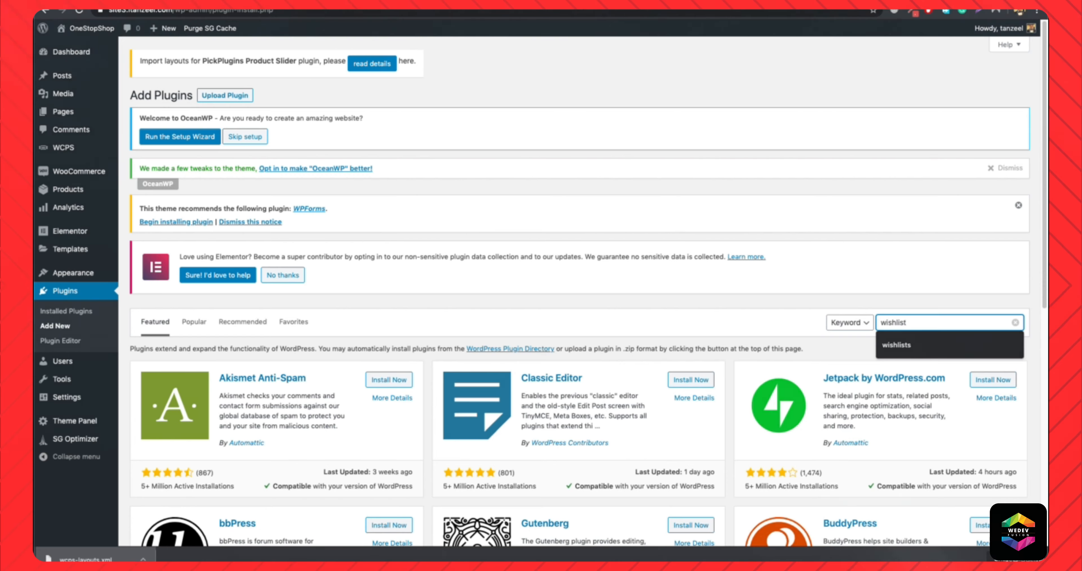
{"action": "key", "text": "Return"}
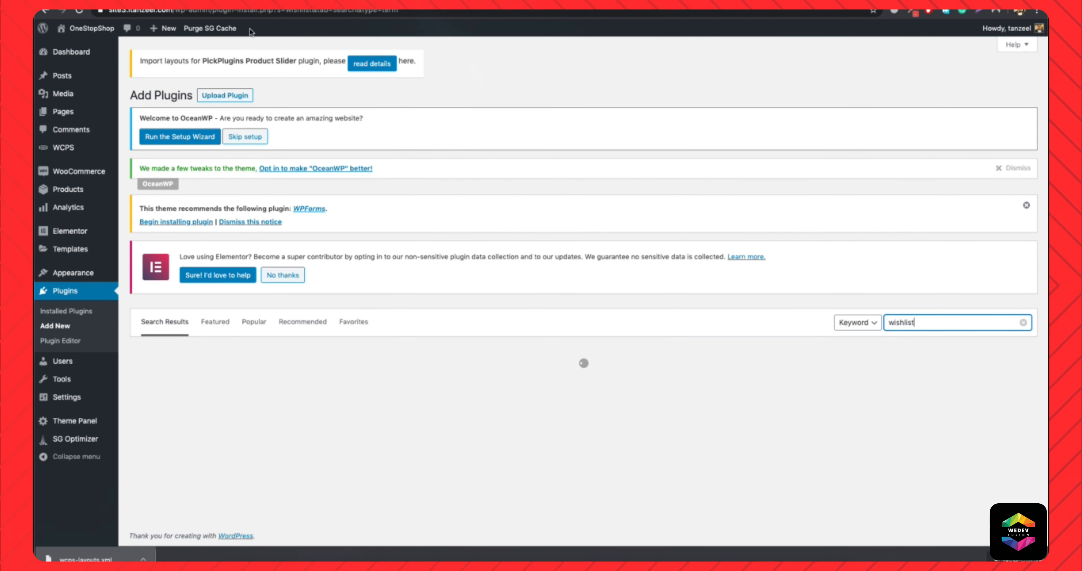
Check the plugin page linked in the customizer's Wishlist section, and install and activate TI WooCommerce Wishlist from the search results.
{"action": "scroll", "coordinate": [569, 286], "scroll_direction": "down", "scroll_amount": 3}
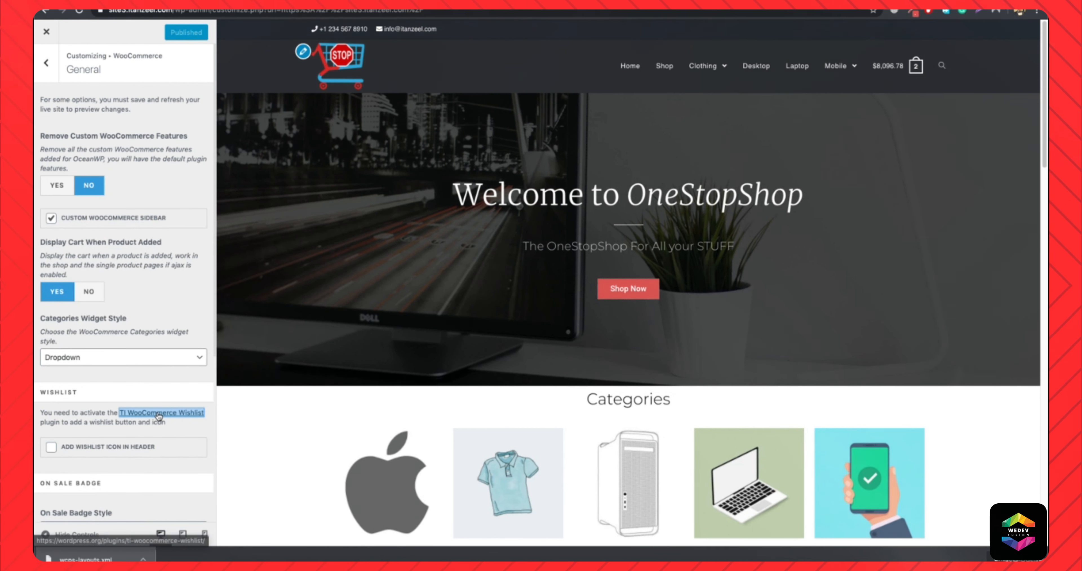
{"action": "left_click", "coordinate": [157, 416]}
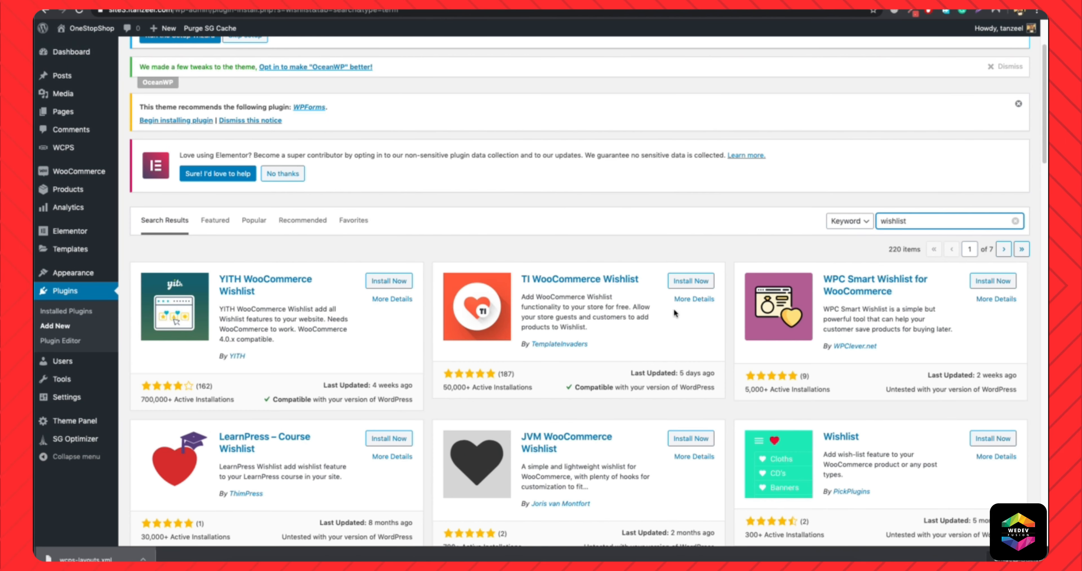
{"action": "left_click", "coordinate": [684, 281]}
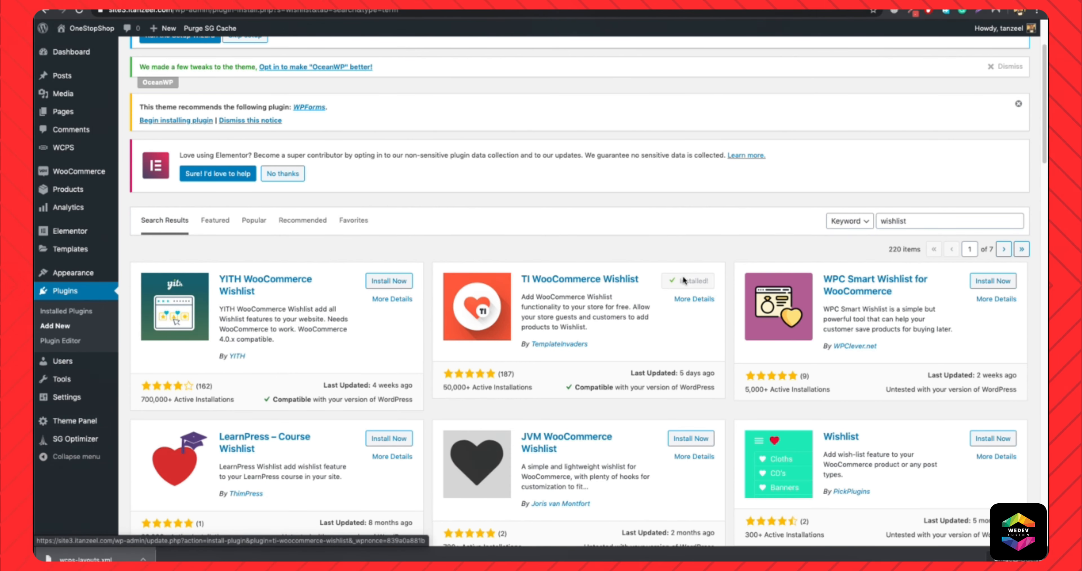
{"action": "left_click", "coordinate": [692, 284]}
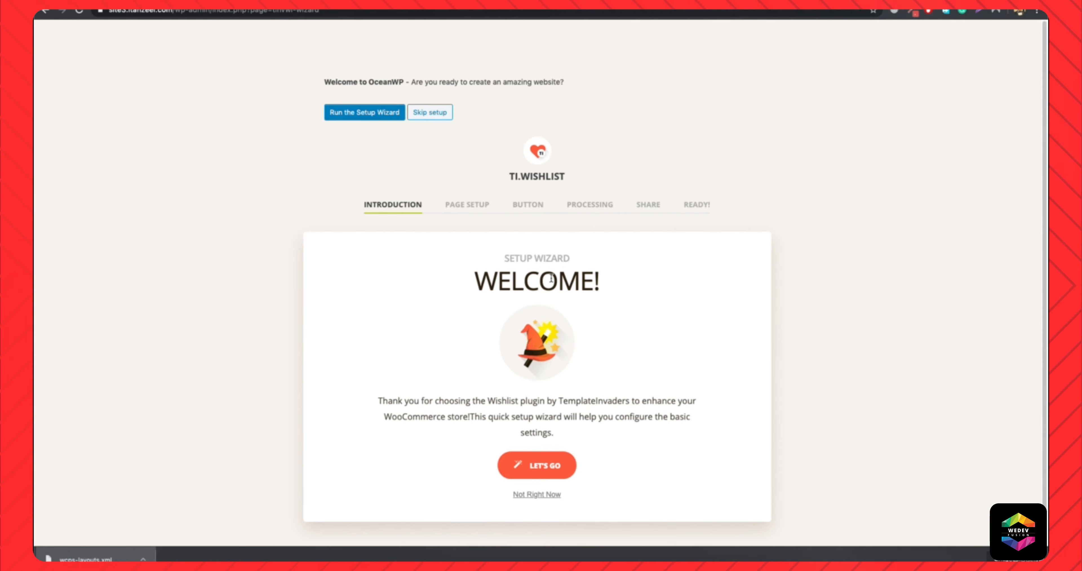
Start the TI Wishlist setup wizard and choose the existing Wishlist page for My Wishlist.
{"action": "left_click", "coordinate": [515, 469]}
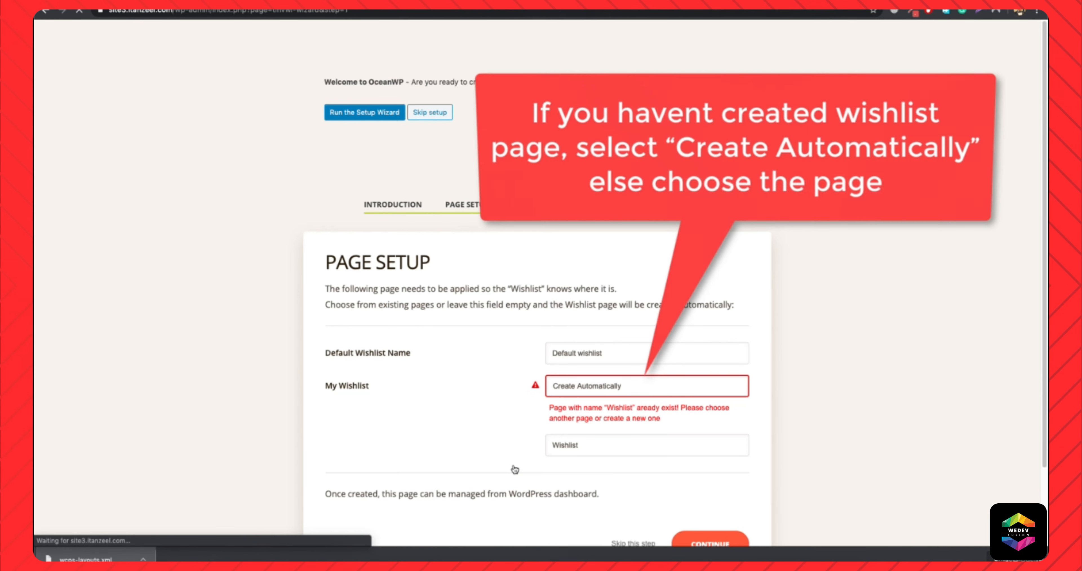
{"action": "scroll", "coordinate": [442, 395], "scroll_direction": "down", "scroll_amount": 2}
{"action": "scroll", "coordinate": [442, 392], "scroll_direction": "down", "scroll_amount": 1}
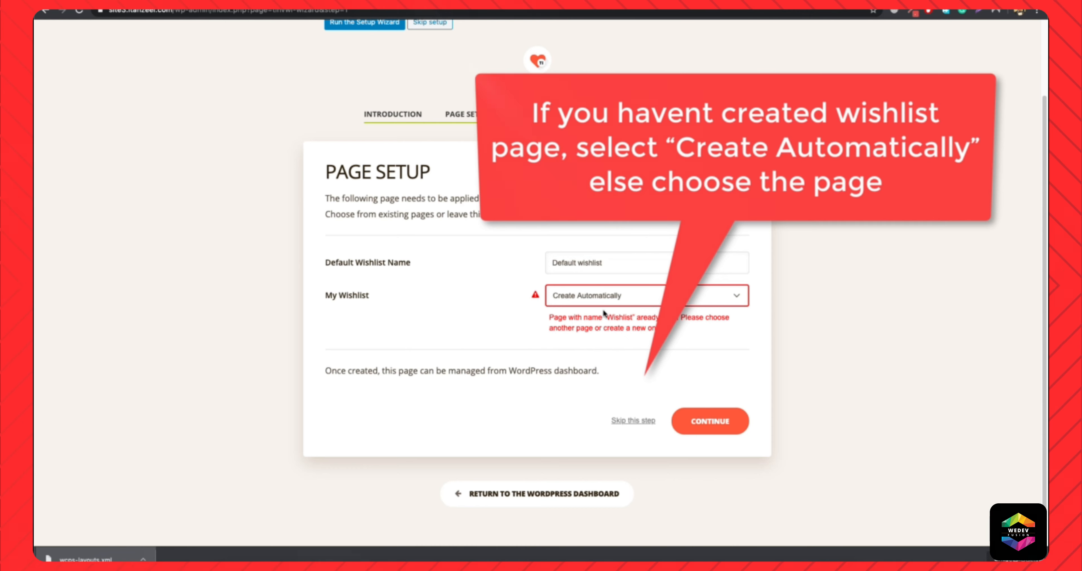
{"action": "left_click", "coordinate": [659, 296]}
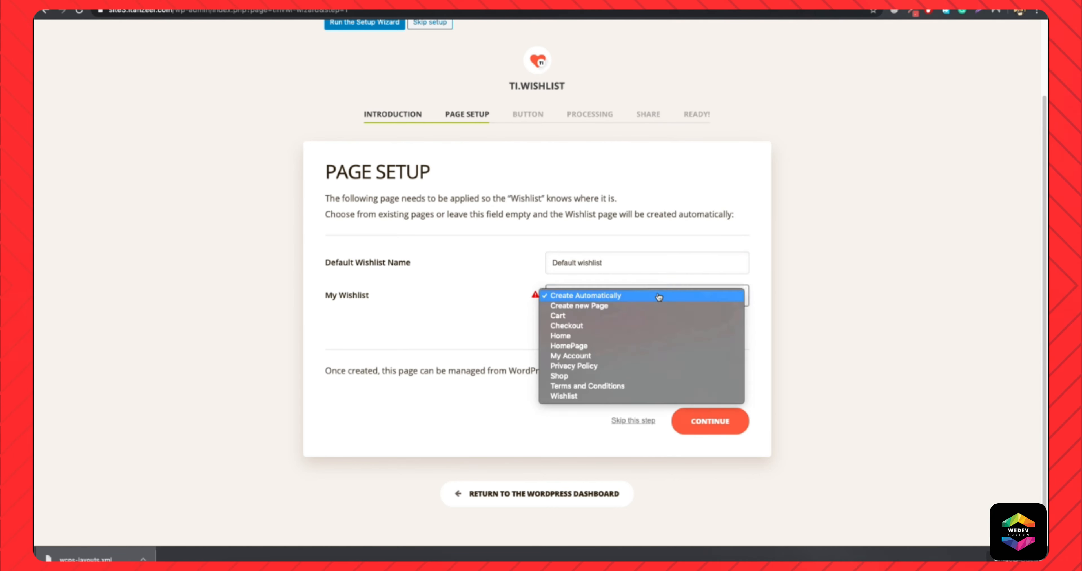
{"action": "left_click", "coordinate": [565, 396]}
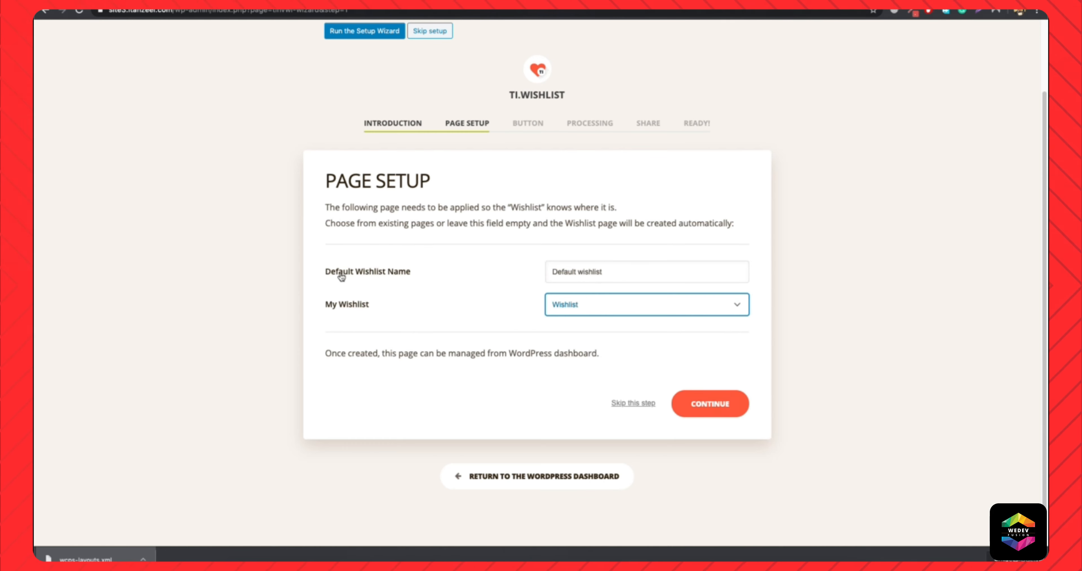
Set the Default Wishlist Name to "Wishlist" and continue to the button options.
{"action": "left_click", "coordinate": [576, 271]}
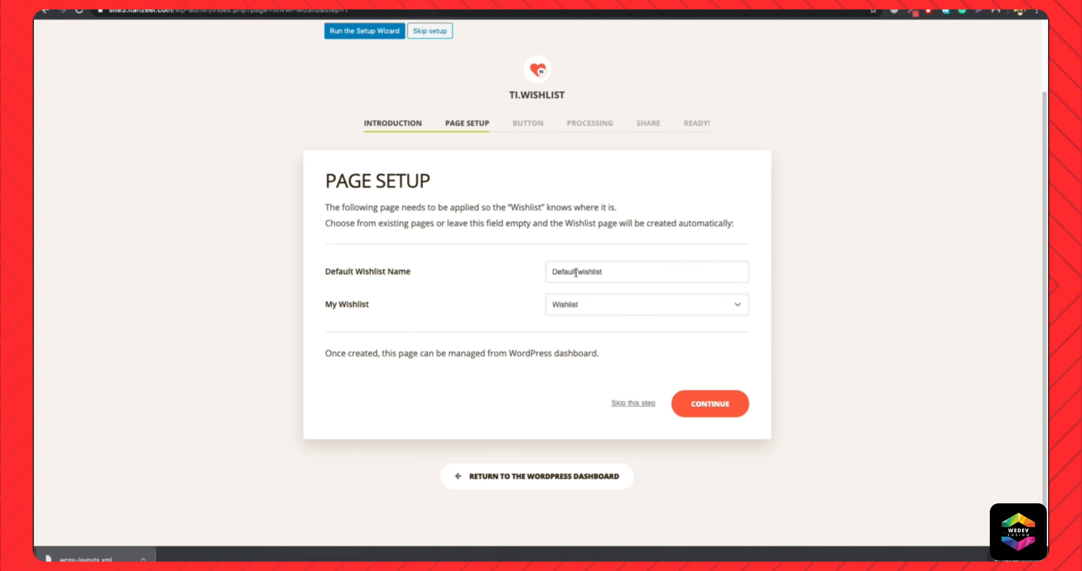
{"action": "key", "text": "BackSpace"}
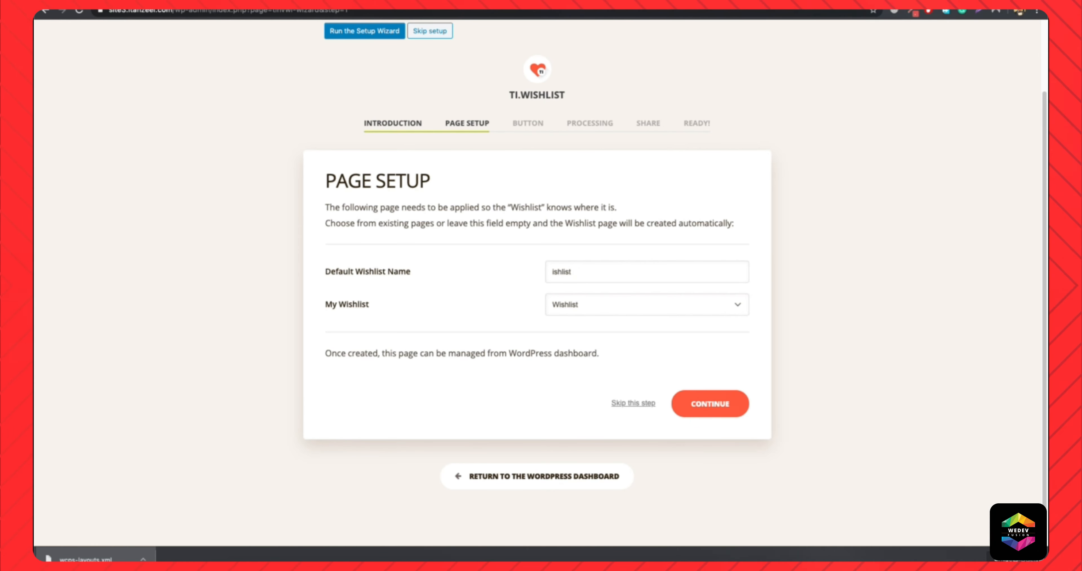
{"action": "left_click", "coordinate": [709, 406]}
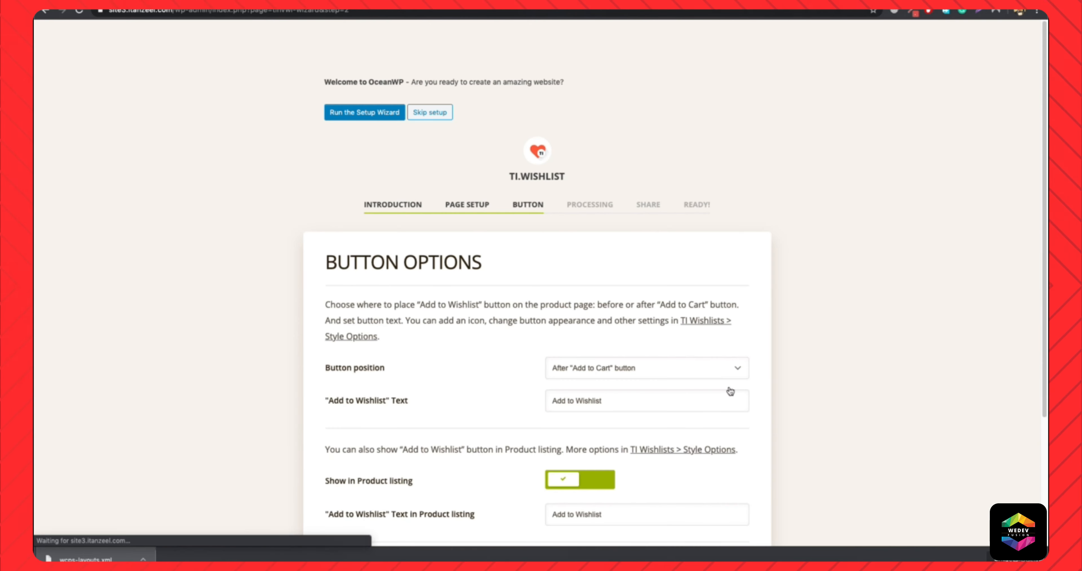
Keep the wishlist button position as After "Add to Cart" button and continue to the processing options.
{"action": "scroll", "coordinate": [435, 372], "scroll_direction": "down", "scroll_amount": 4}
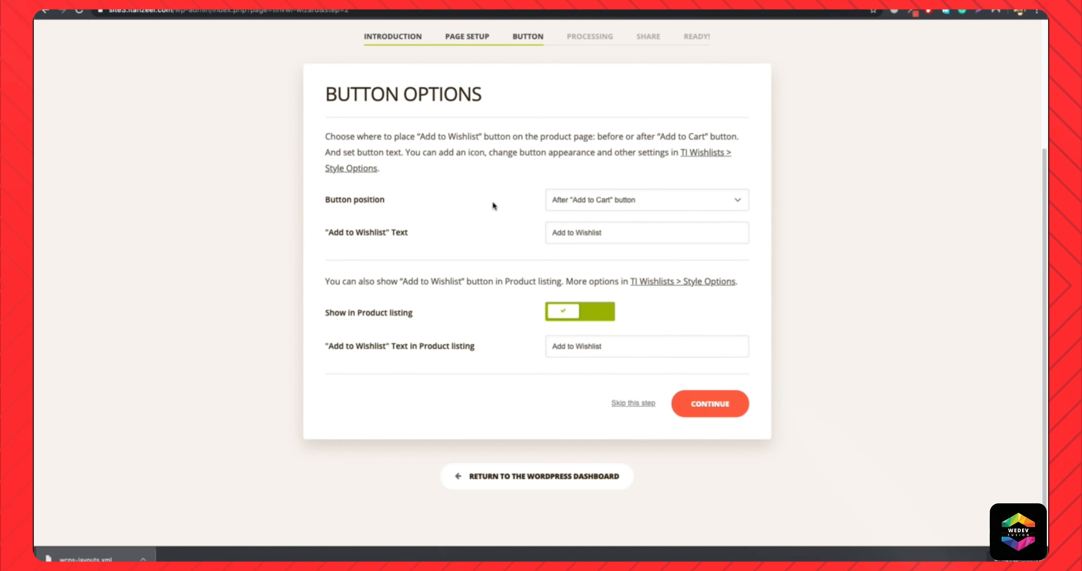
{"action": "left_click", "coordinate": [612, 204]}
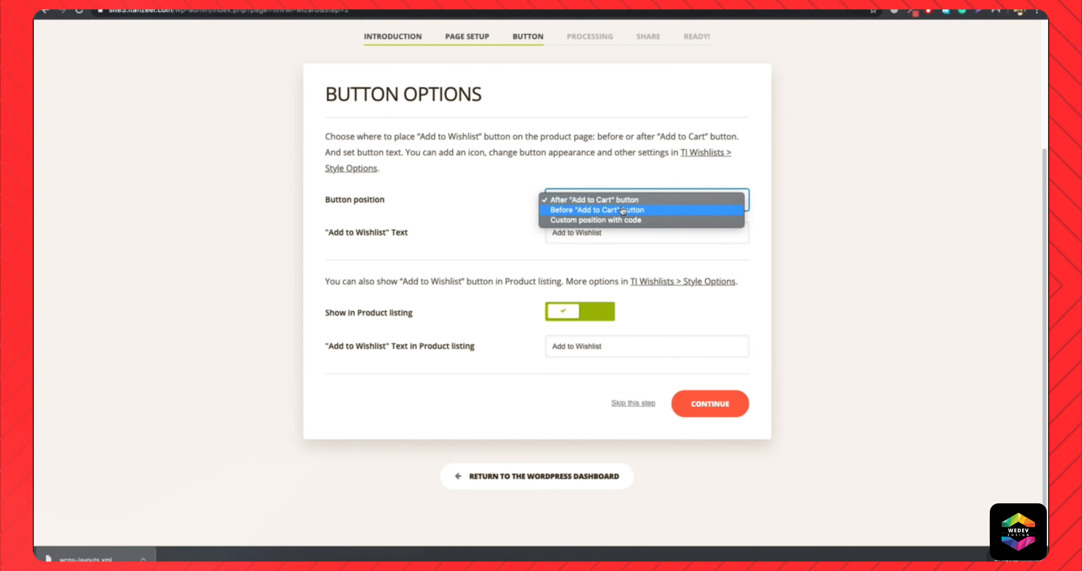
{"action": "left_click", "coordinate": [604, 202]}
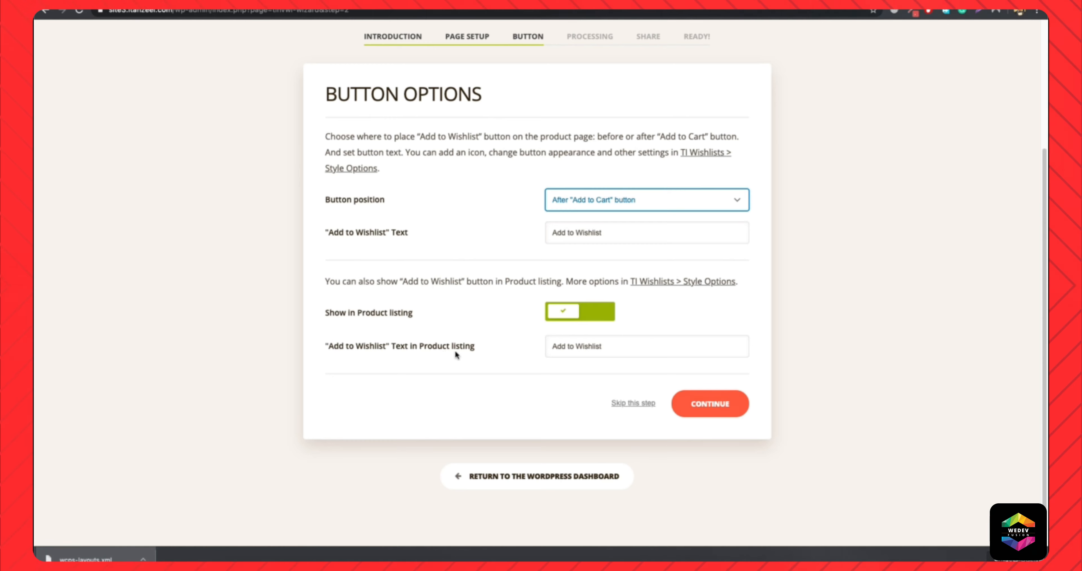
{"action": "left_click", "coordinate": [728, 414]}
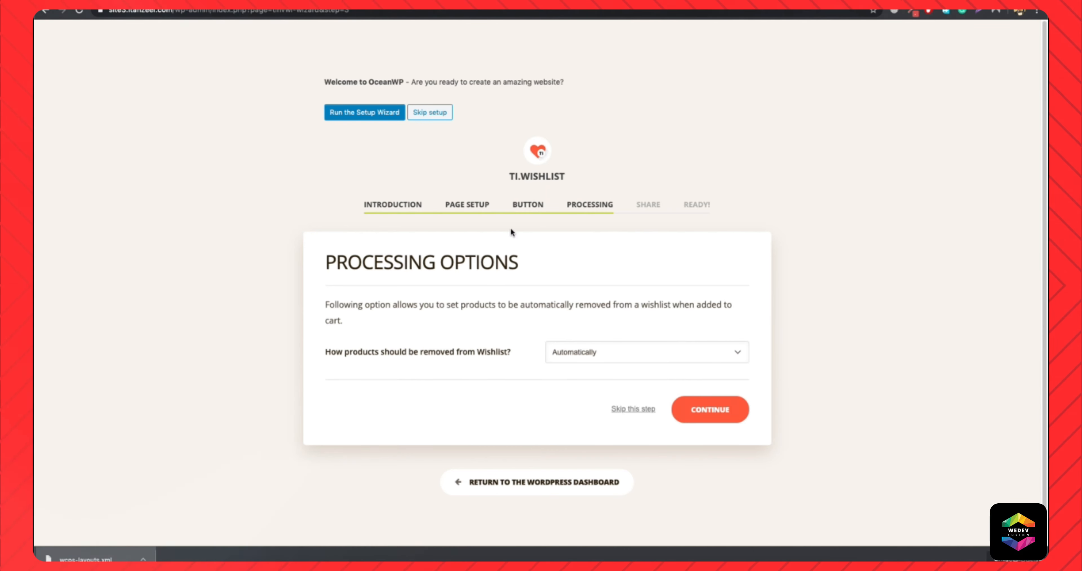
Keep product removal from the wishlist set to Automatically and continue to the share options.
{"action": "left_click", "coordinate": [585, 363]}
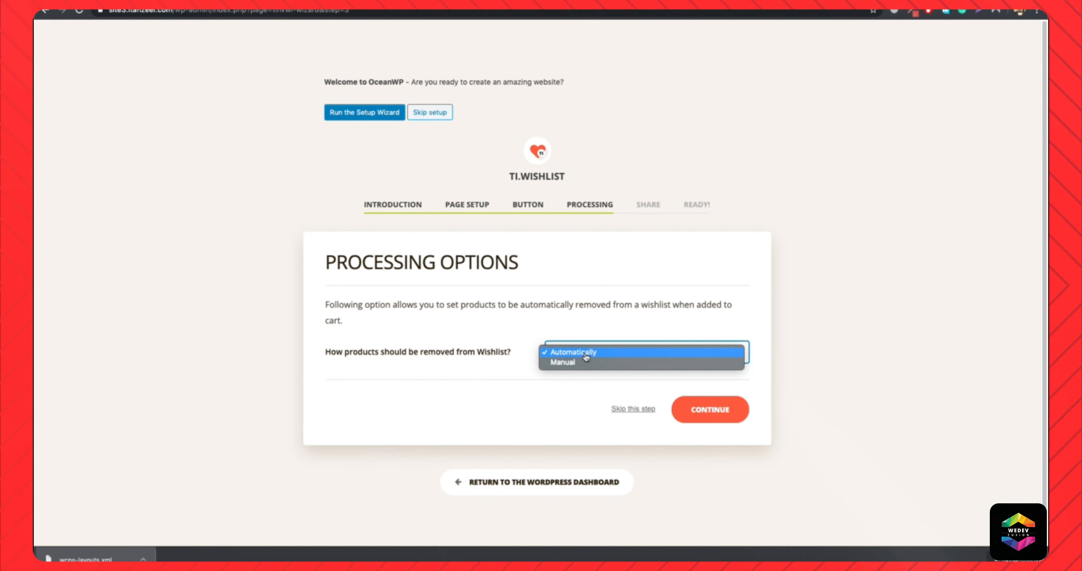
{"action": "left_click", "coordinate": [586, 355]}
{"action": "left_click", "coordinate": [594, 346]}
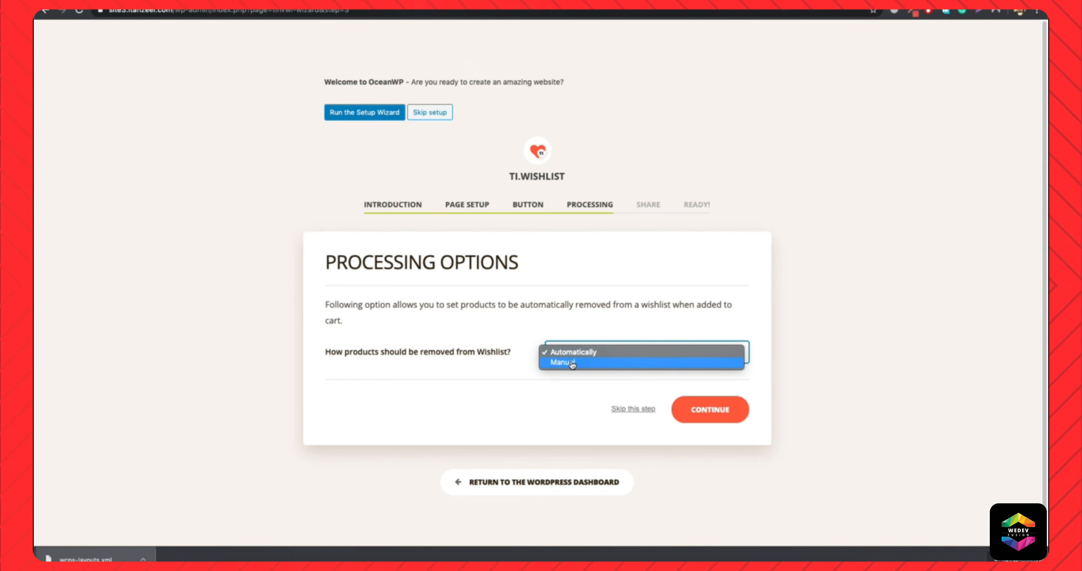
{"action": "left_click", "coordinate": [678, 383]}
{"action": "left_click", "coordinate": [708, 415]}
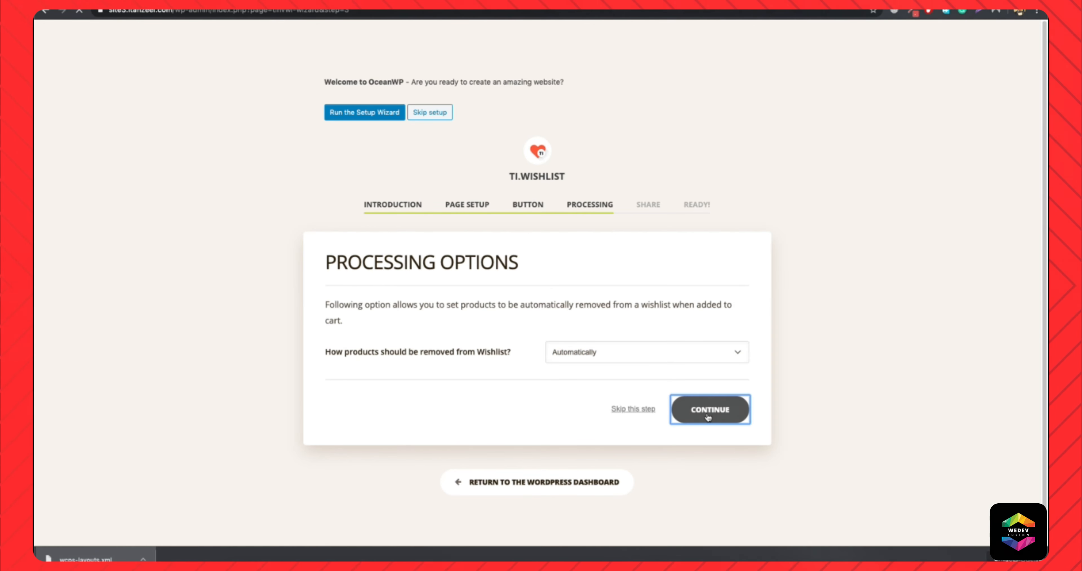
Accept the default share options to finish the wishlist wizard and return to the WordPress dashboard.
{"action": "scroll", "coordinate": [707, 414], "scroll_direction": "down", "scroll_amount": 4}
{"action": "left_click", "coordinate": [715, 410]}
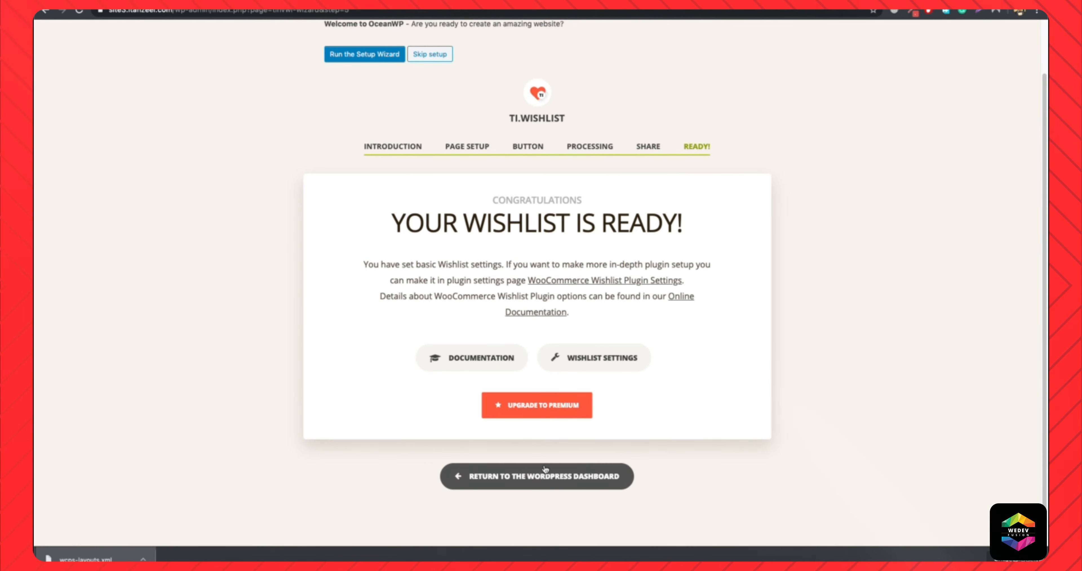
{"action": "left_click", "coordinate": [542, 476]}
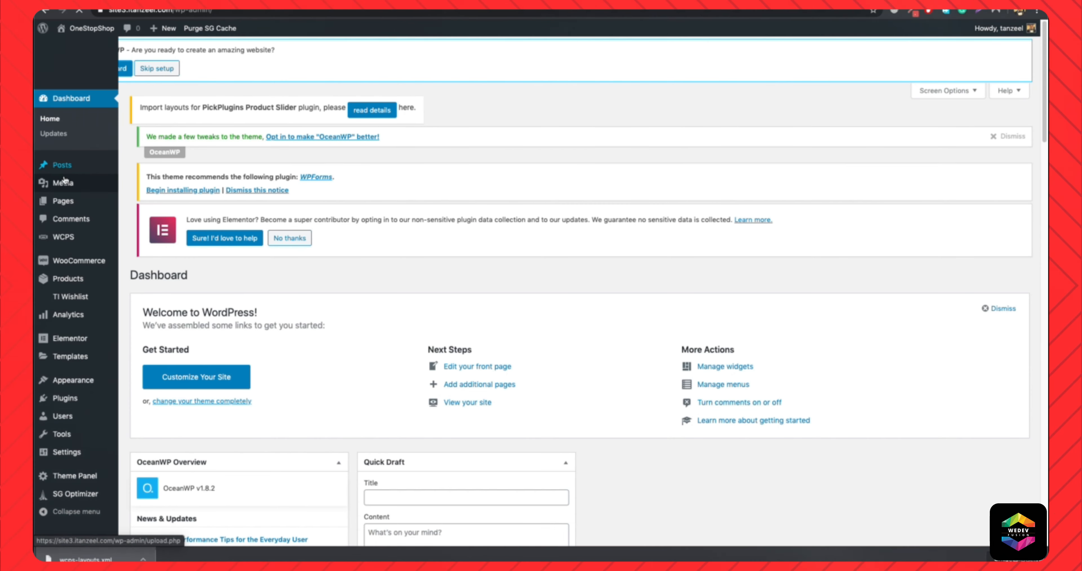
Open the list of all pages and view the Wishlist page on the site.
{"action": "mouse_move", "coordinate": [68, 198]}
{"action": "mouse_move", "coordinate": [77, 156]}
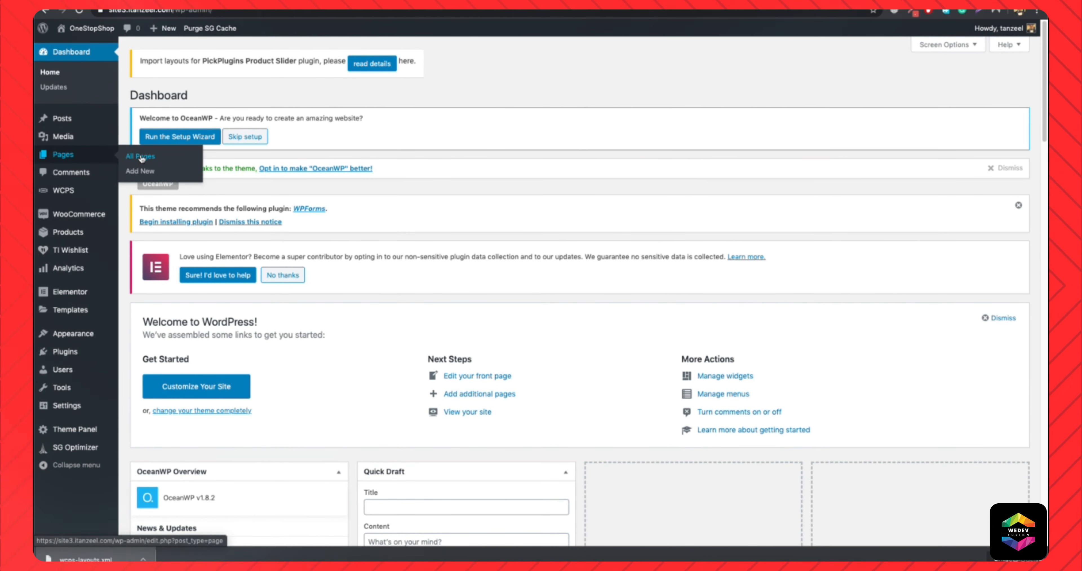
{"action": "left_click", "coordinate": [142, 158]}
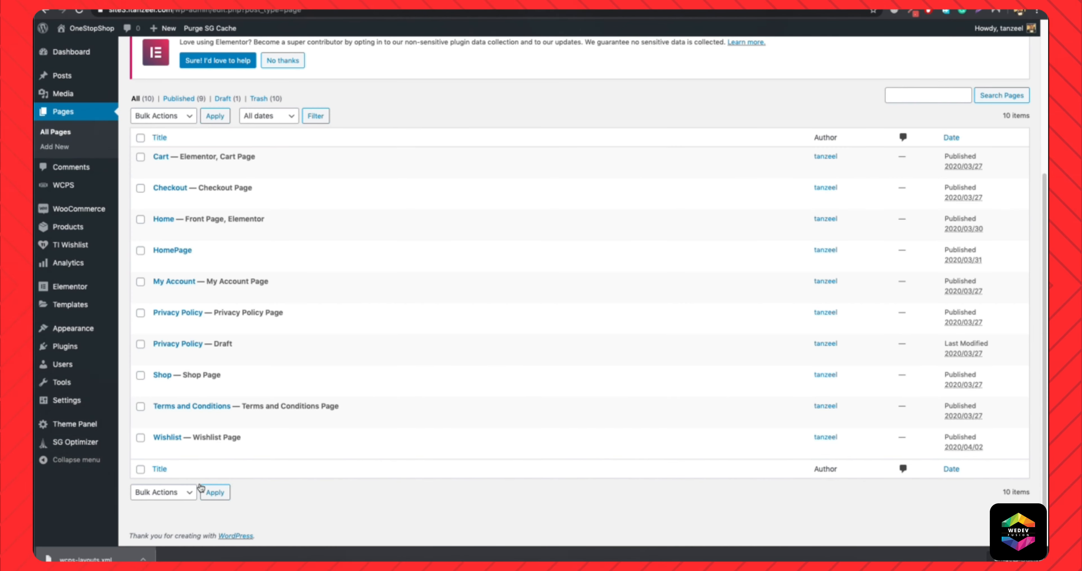
{"action": "left_click", "coordinate": [243, 450]}
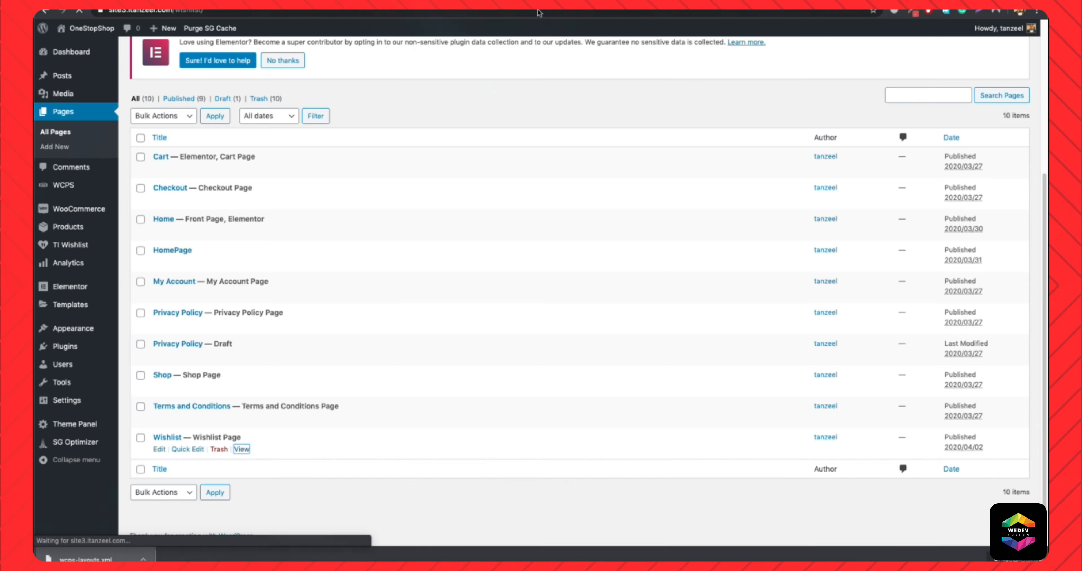
{"action": "scroll", "coordinate": [392, 237], "scroll_direction": "down", "scroll_amount": 4}
{"action": "scroll", "coordinate": [321, 238], "scroll_direction": "up", "scroll_amount": 4}
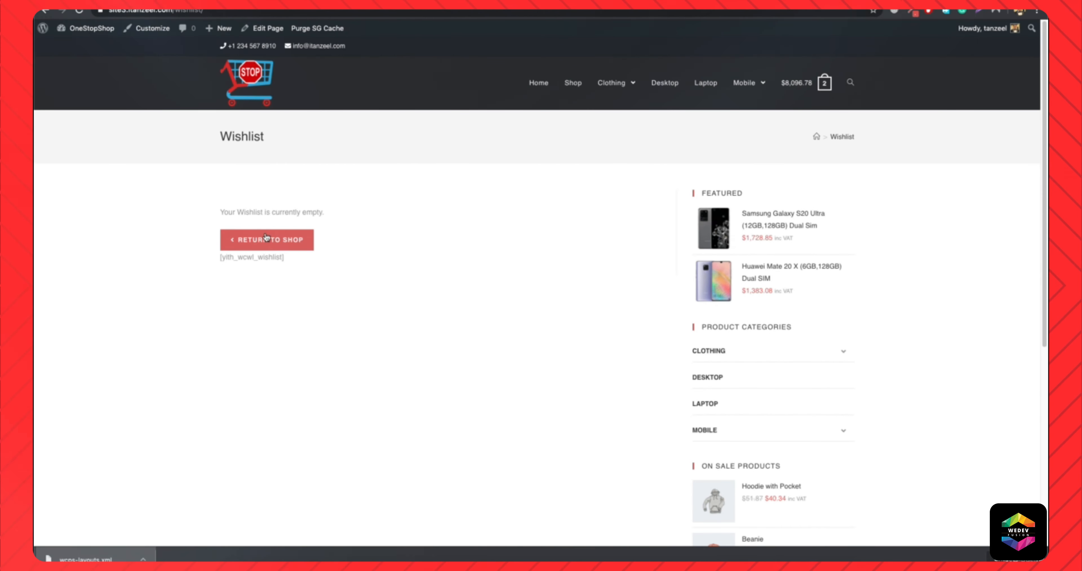
Return to the shop, add the Gigabyte Aorus AC300W ATX Mid Tower PC Case to the wishlist and view the wishlist.
{"action": "left_click", "coordinate": [298, 247]}
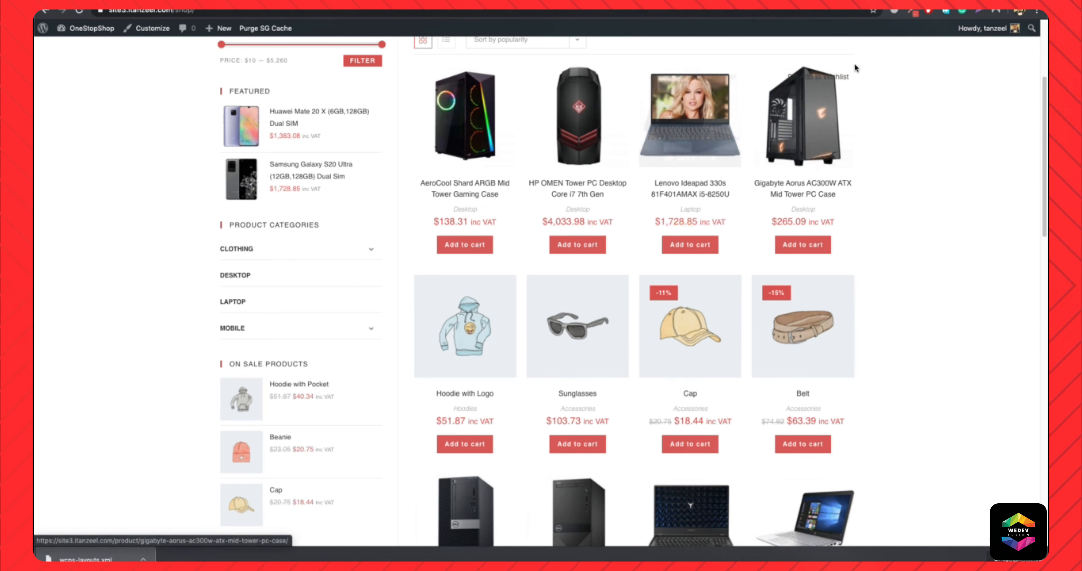
{"action": "left_click", "coordinate": [848, 79]}
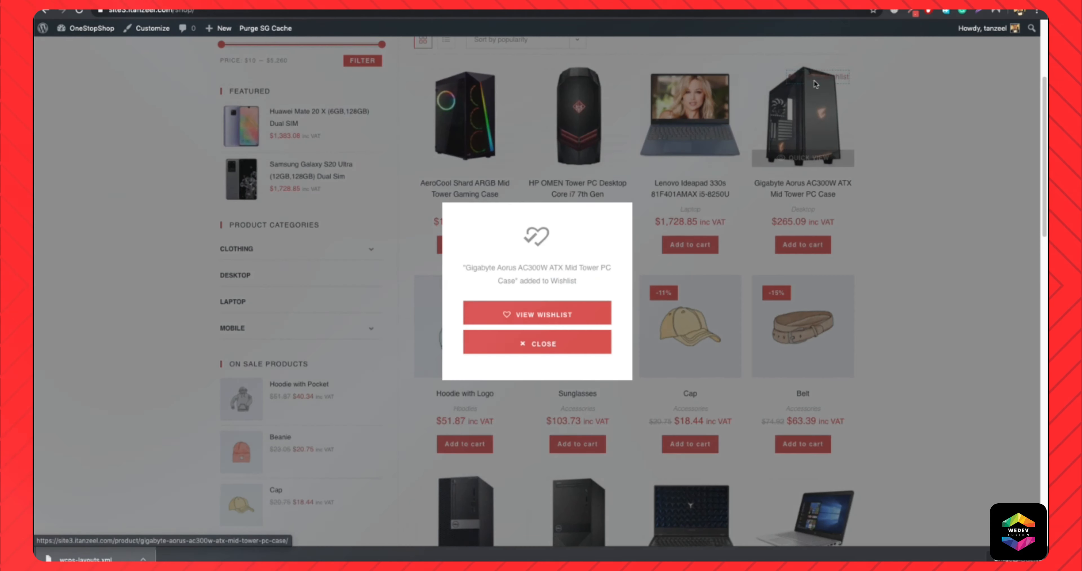
{"action": "left_click", "coordinate": [537, 319]}
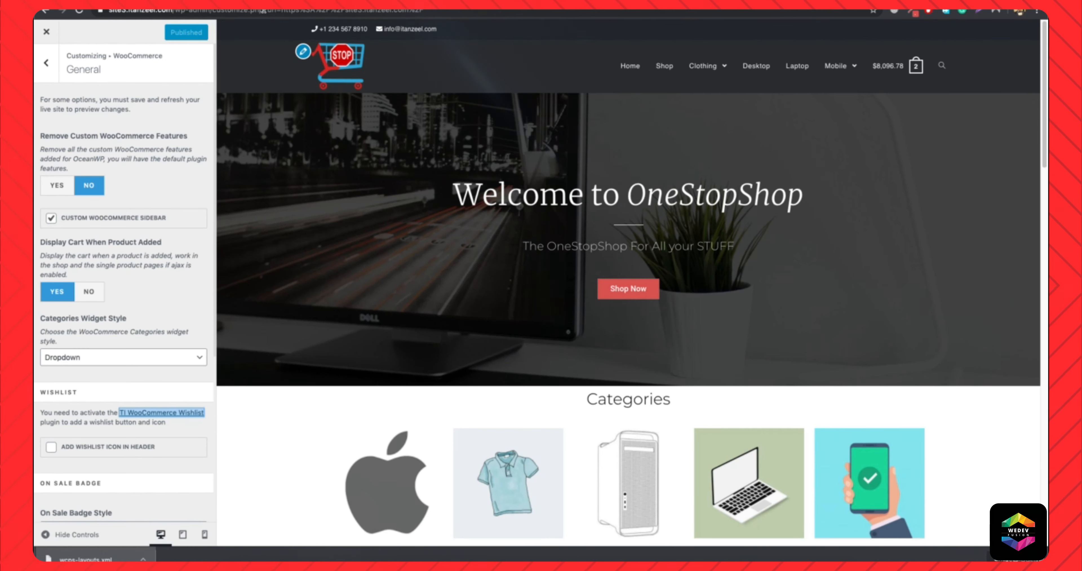
Reload the customizer, enable Add Wishlist Icon in Header in the WooCommerce general options and publish the change.
{"action": "left_click", "coordinate": [265, 12]}
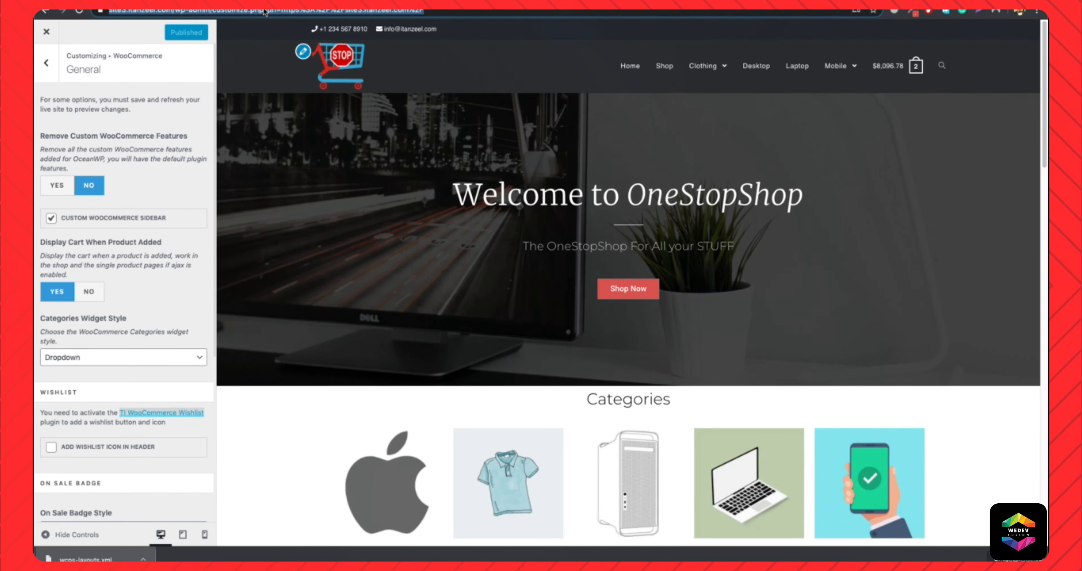
{"action": "key", "text": "Return"}
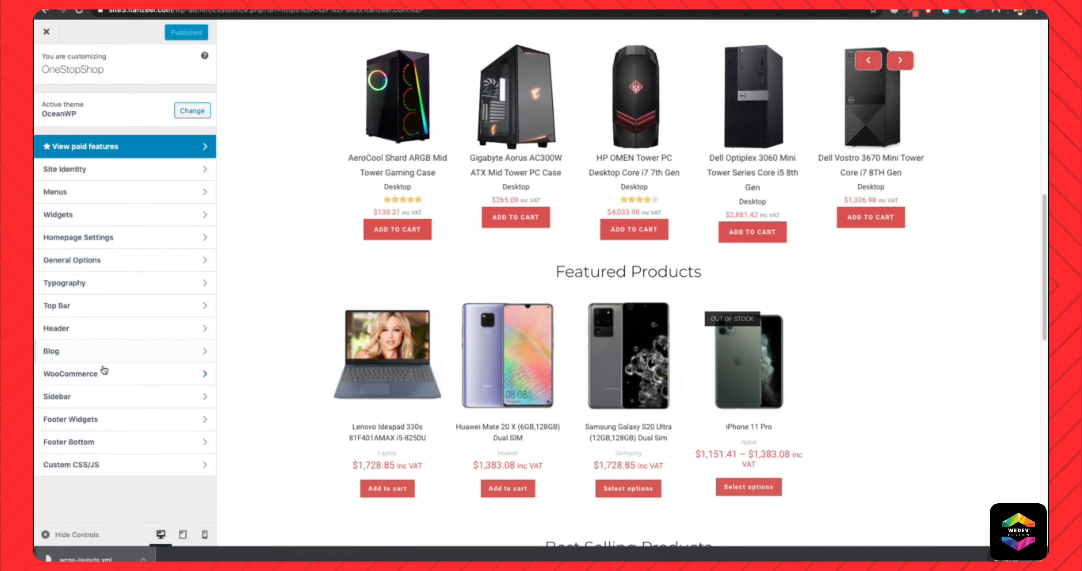
{"action": "left_click", "coordinate": [104, 371]}
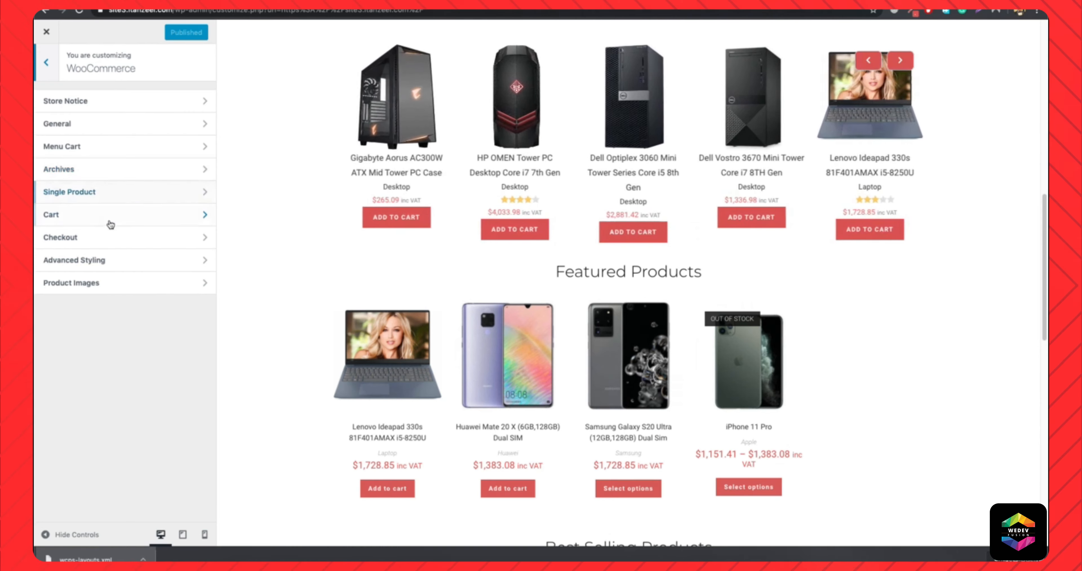
{"action": "left_click", "coordinate": [133, 126]}
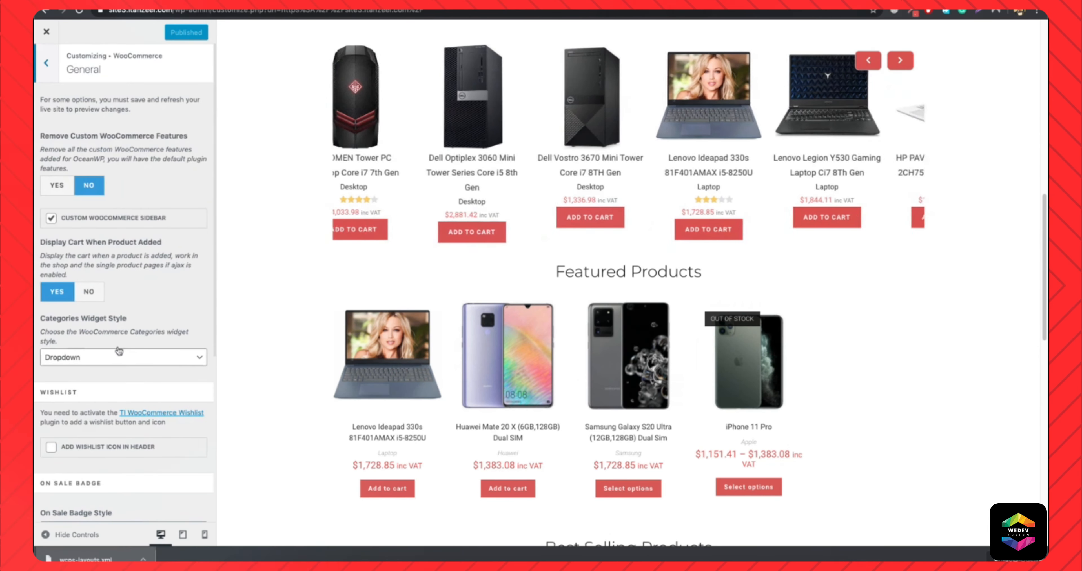
{"action": "scroll", "coordinate": [123, 334], "scroll_direction": "down", "scroll_amount": 3}
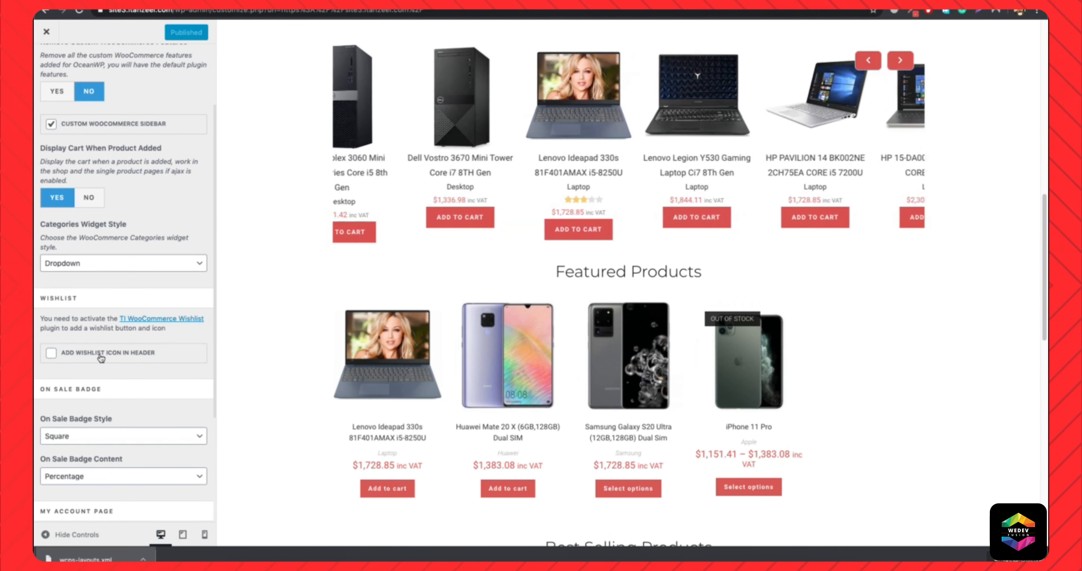
{"action": "left_click", "coordinate": [103, 357]}
{"action": "scroll", "coordinate": [194, 353], "scroll_direction": "up", "scroll_amount": 3}
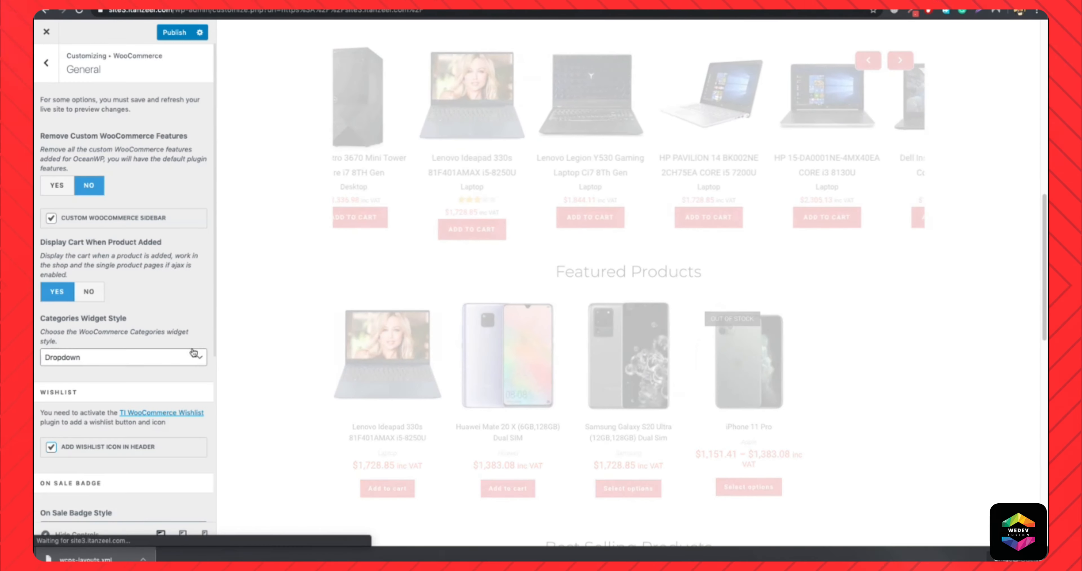
{"action": "scroll", "coordinate": [685, 281], "scroll_direction": "up", "scroll_amount": 15}
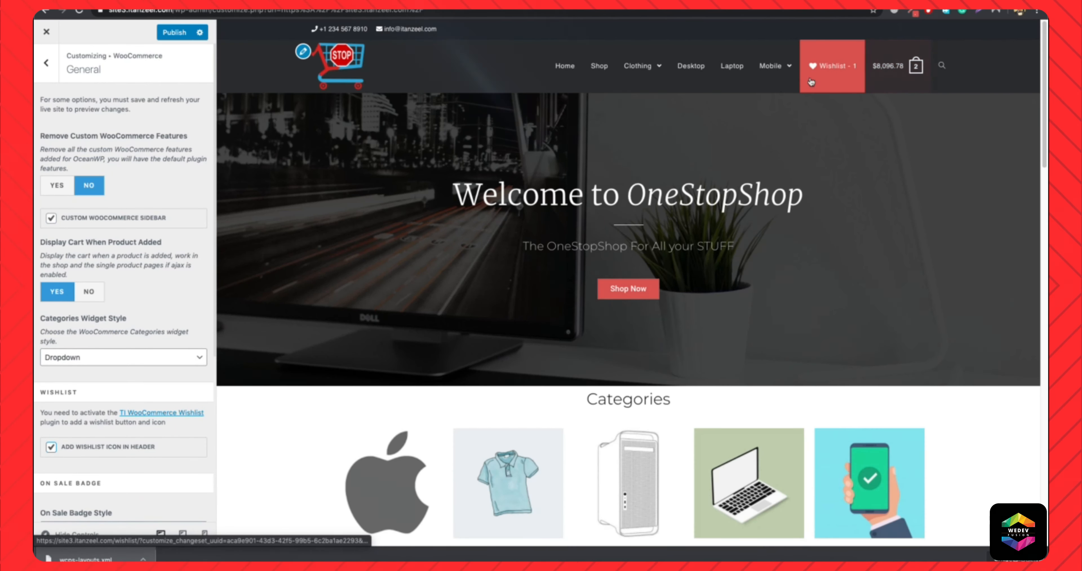
{"action": "scroll", "coordinate": [158, 364], "scroll_direction": "down", "scroll_amount": 1}
{"action": "scroll", "coordinate": [158, 364], "scroll_direction": "down", "scroll_amount": 3}
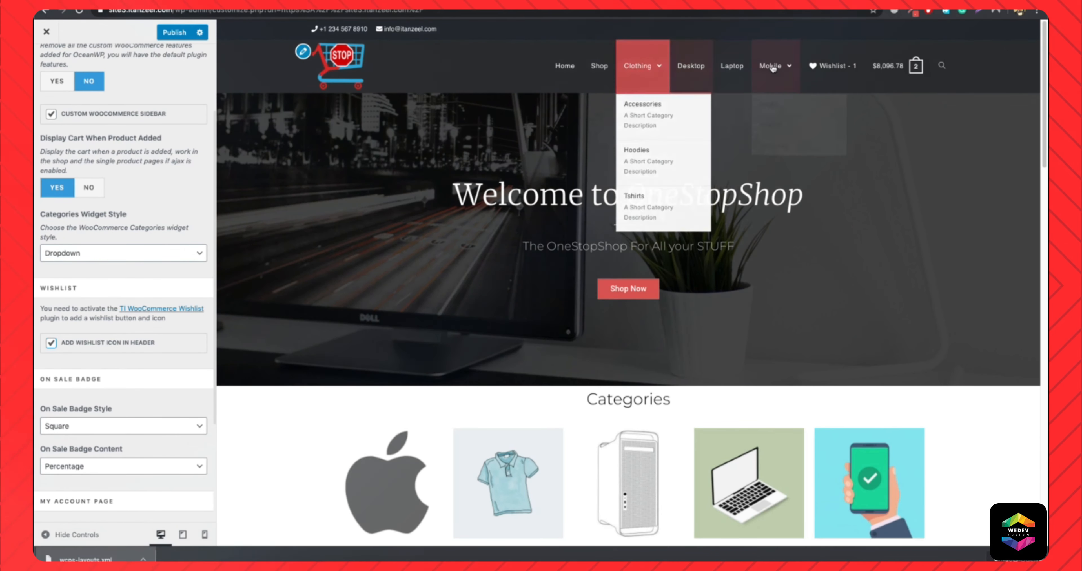
{"action": "scroll", "coordinate": [158, 269], "scroll_direction": "down", "scroll_amount": 2}
{"action": "left_click", "coordinate": [172, 32]}
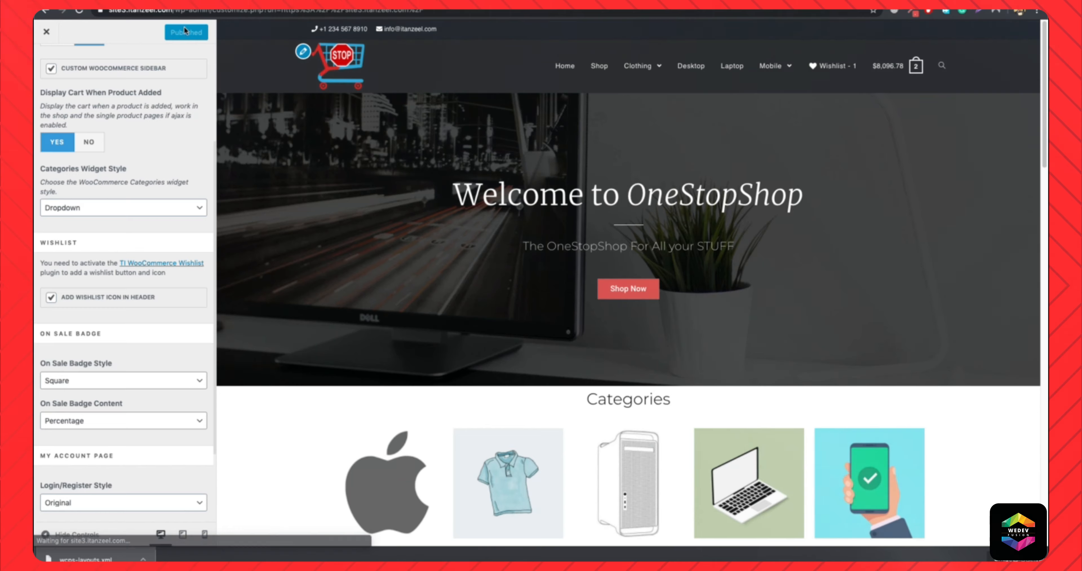
Load the live site, open the wishlist, remove the Gigabyte Aorus AC300W case from it and return to the home page.
{"action": "left_click_drag", "start_coordinate": [175, 11], "coordinate": [533, 11]}
{"action": "key", "text": "BackSpace"}
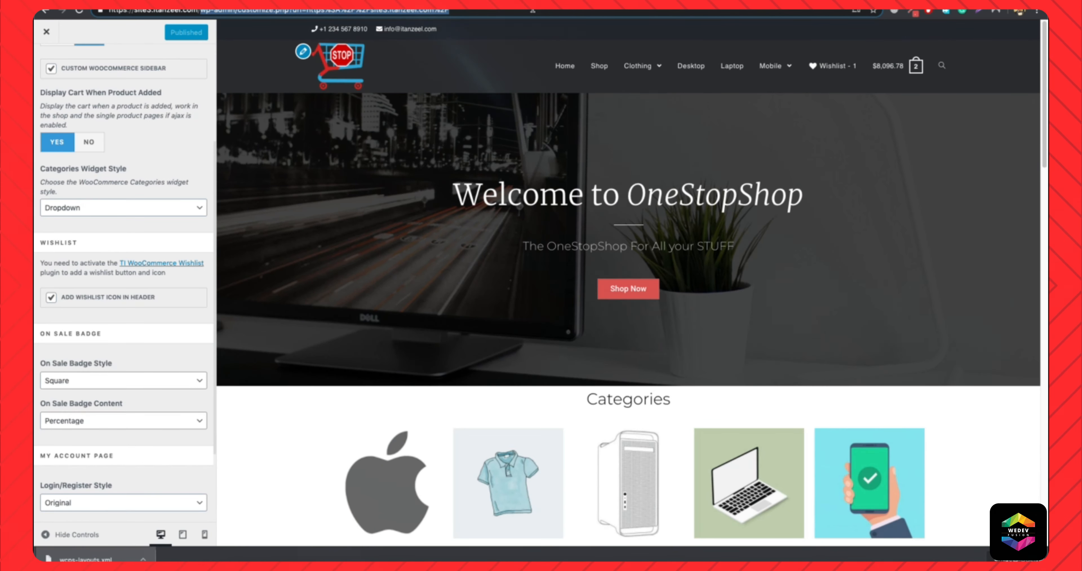
{"action": "key", "text": "Return"}
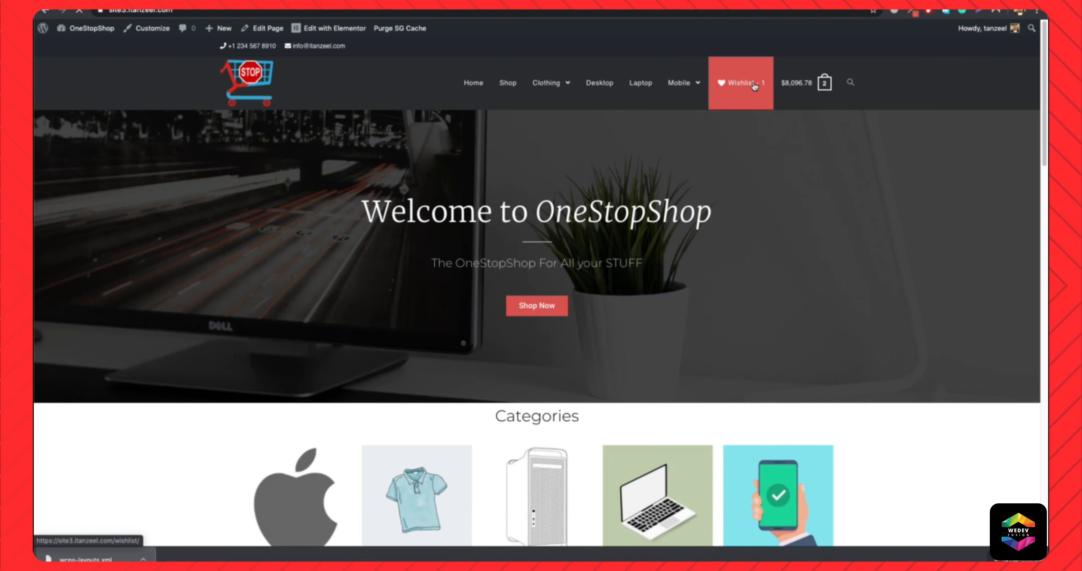
{"action": "left_click", "coordinate": [754, 86]}
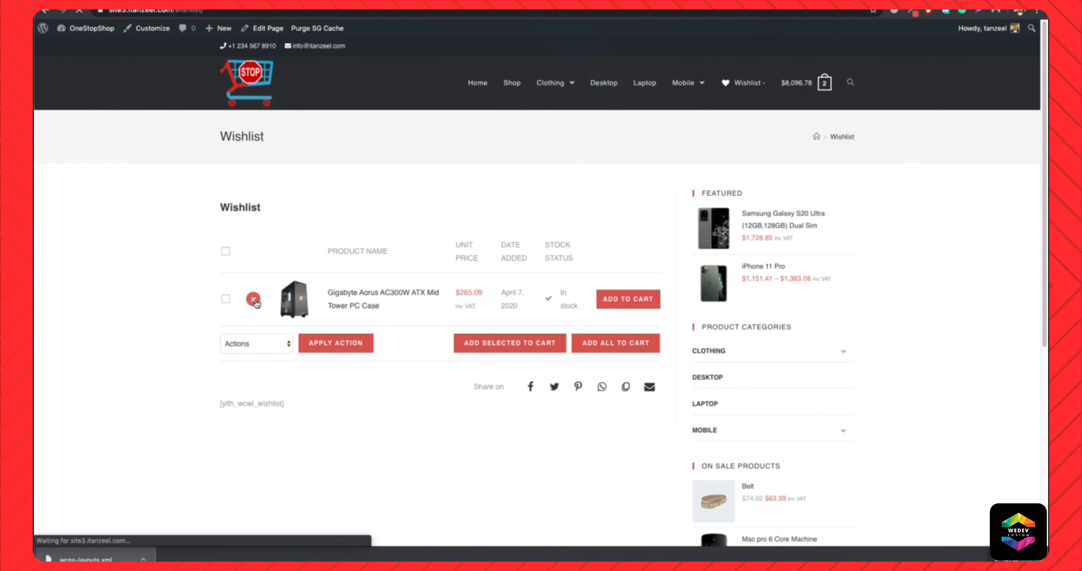
{"action": "left_click", "coordinate": [767, 89]}
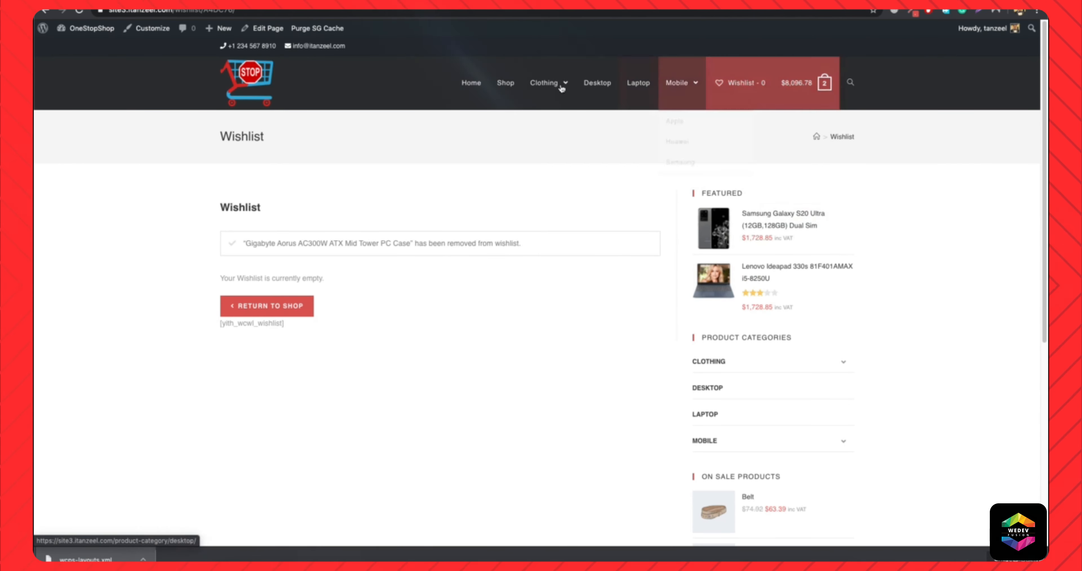
{"action": "left_click", "coordinate": [475, 82]}
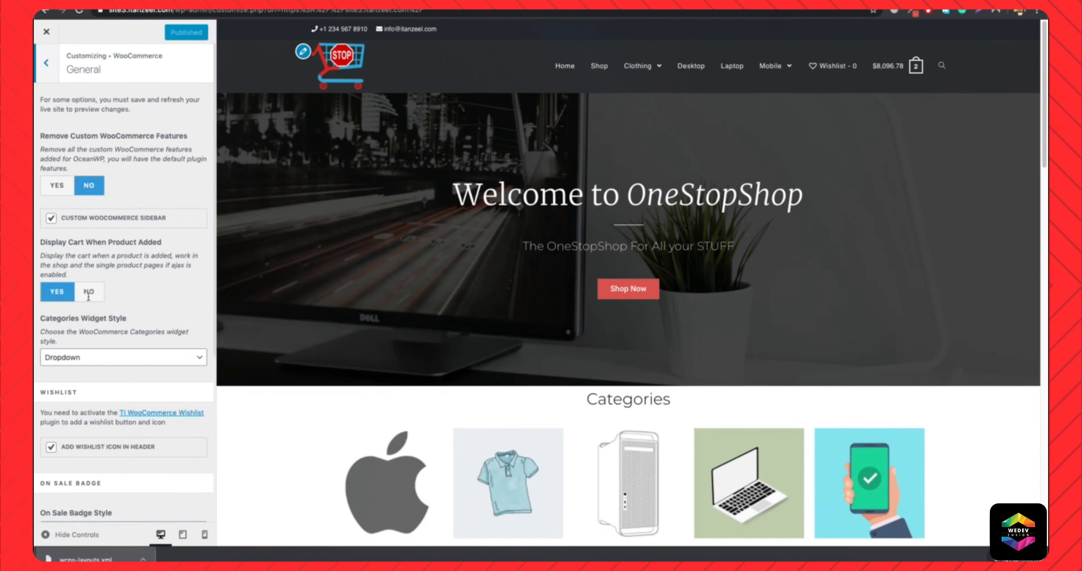
Disable Add Wishlist Icon in Header in the customizer's WooCommerce general options and publish the change.
{"action": "scroll", "coordinate": [98, 384], "scroll_direction": "down", "scroll_amount": 2}
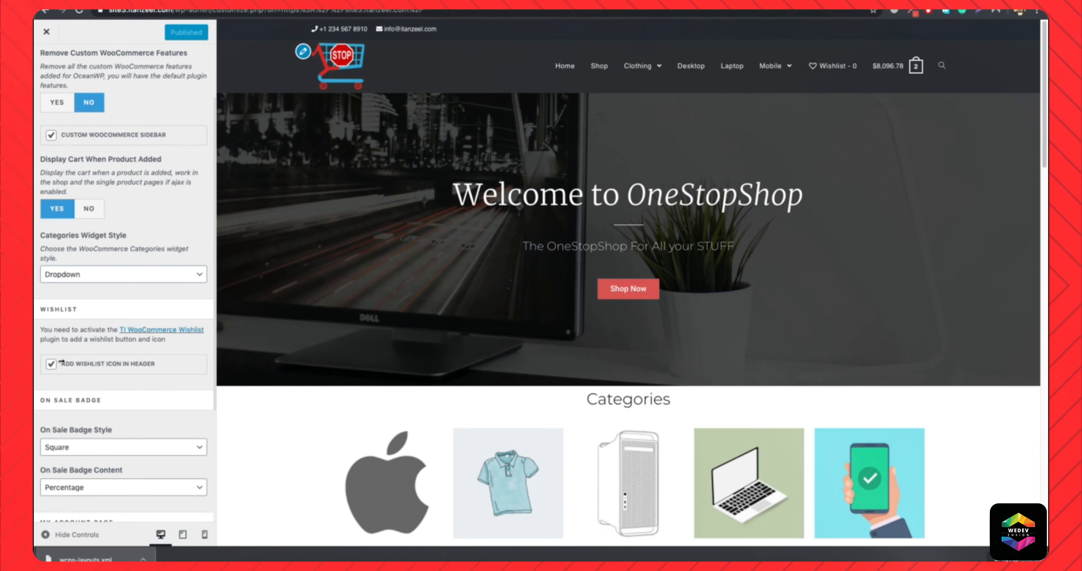
{"action": "left_click", "coordinate": [50, 365]}
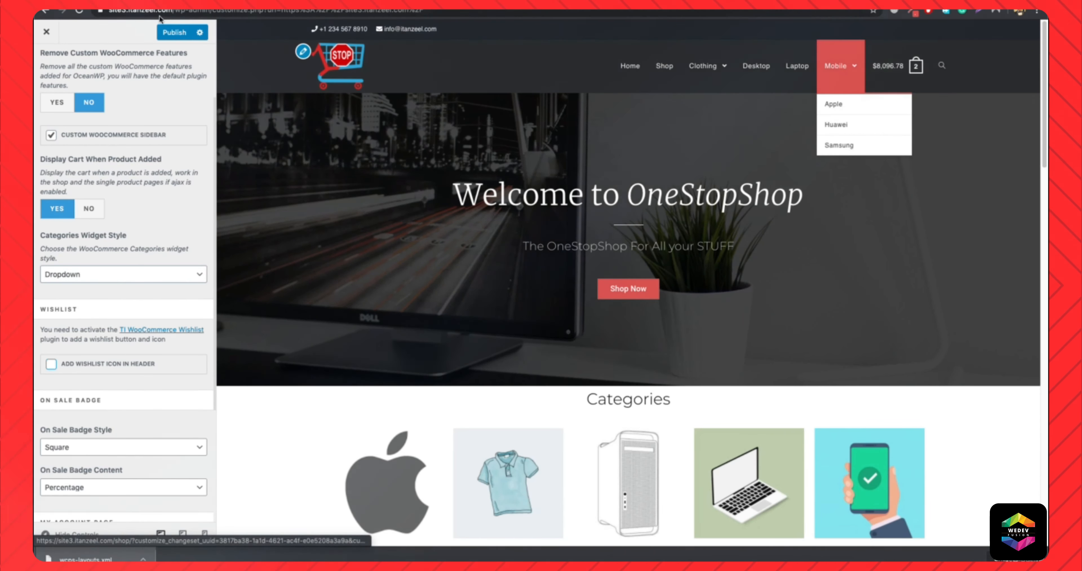
{"action": "left_click", "coordinate": [181, 33]}
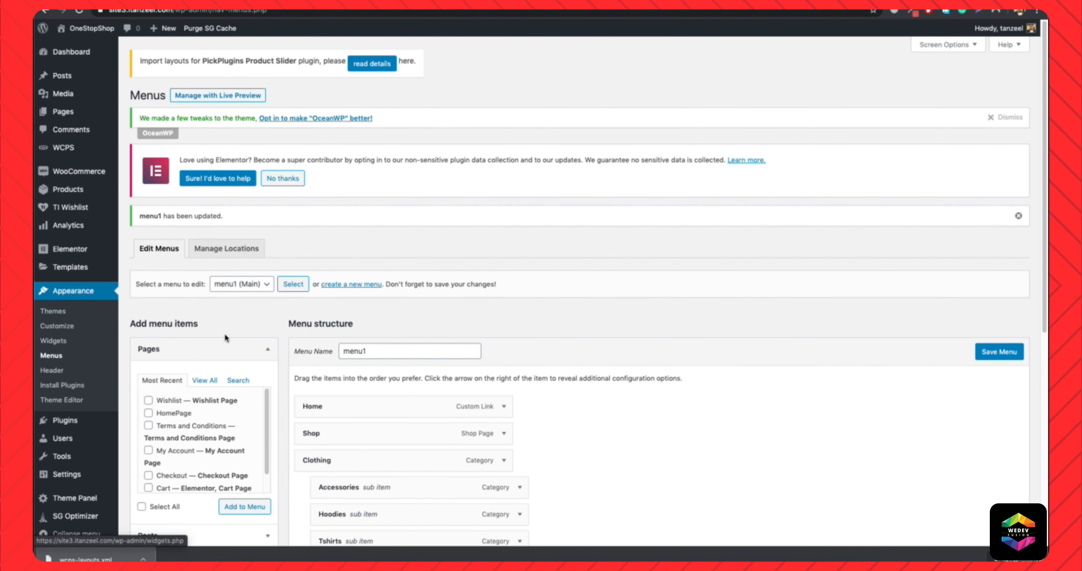
Add the Wishlist page to menu1 on the Menus admin page and save the menu.
{"action": "scroll", "coordinate": [323, 292], "scroll_direction": "down", "scroll_amount": 3}
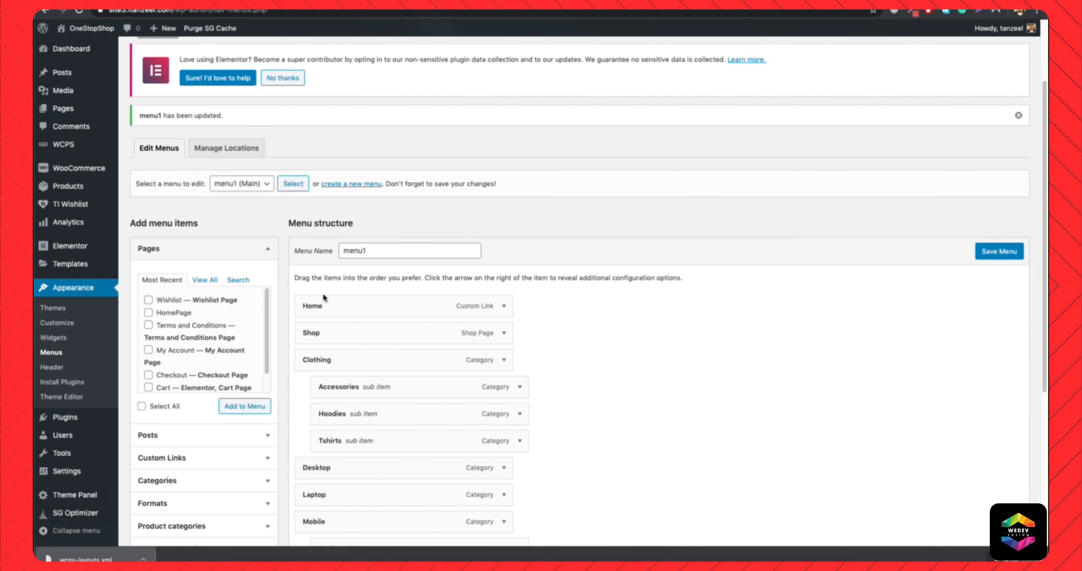
{"action": "scroll", "coordinate": [329, 193], "scroll_direction": "down", "scroll_amount": 5}
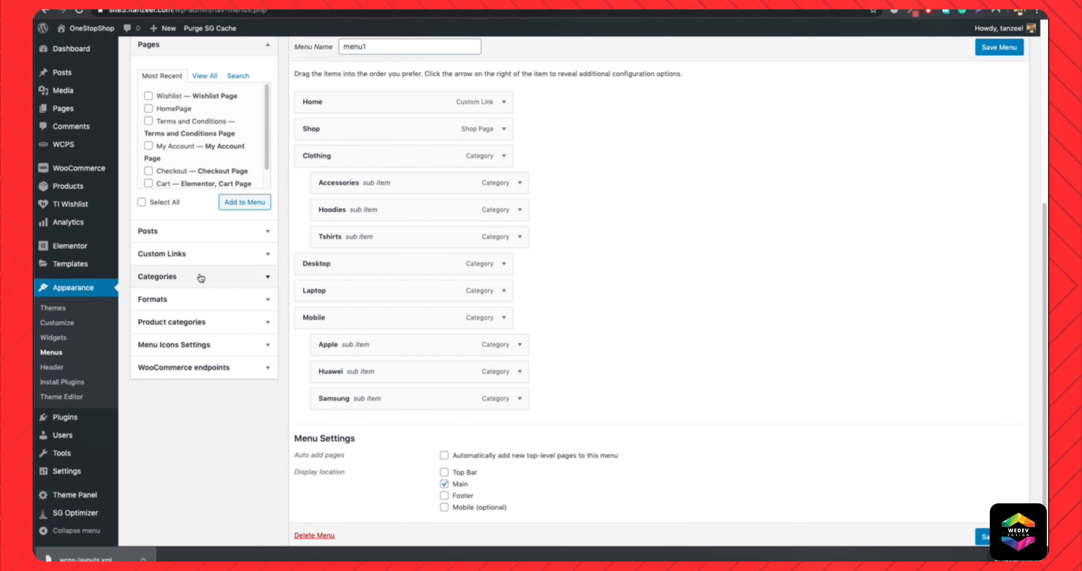
{"action": "left_click", "coordinate": [148, 96]}
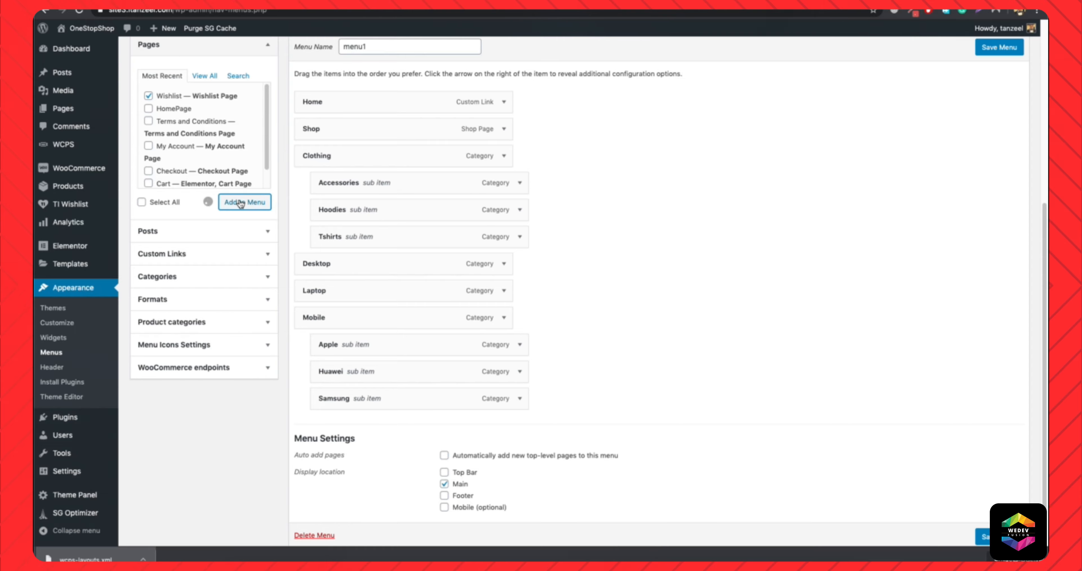
{"action": "scroll", "coordinate": [430, 351], "scroll_direction": "down", "scroll_amount": 2}
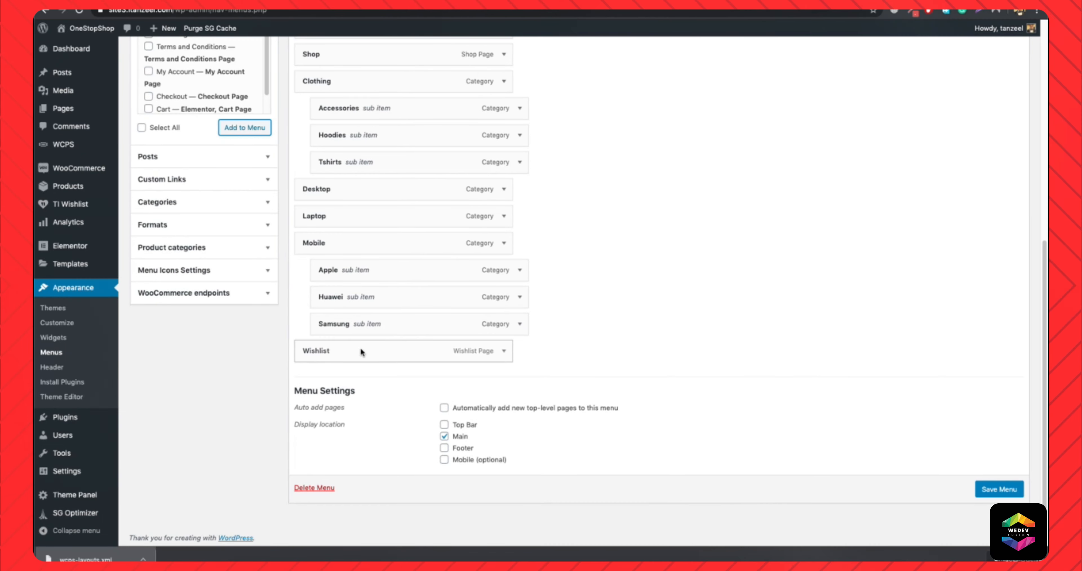
{"action": "left_click", "coordinate": [1001, 494]}
Open the store's home page in a separate tab to check the header menu.
{"action": "left_click", "coordinate": [483, 3]}
{"action": "left_click", "coordinate": [486, 12]}
{"action": "key", "text": "Return"}
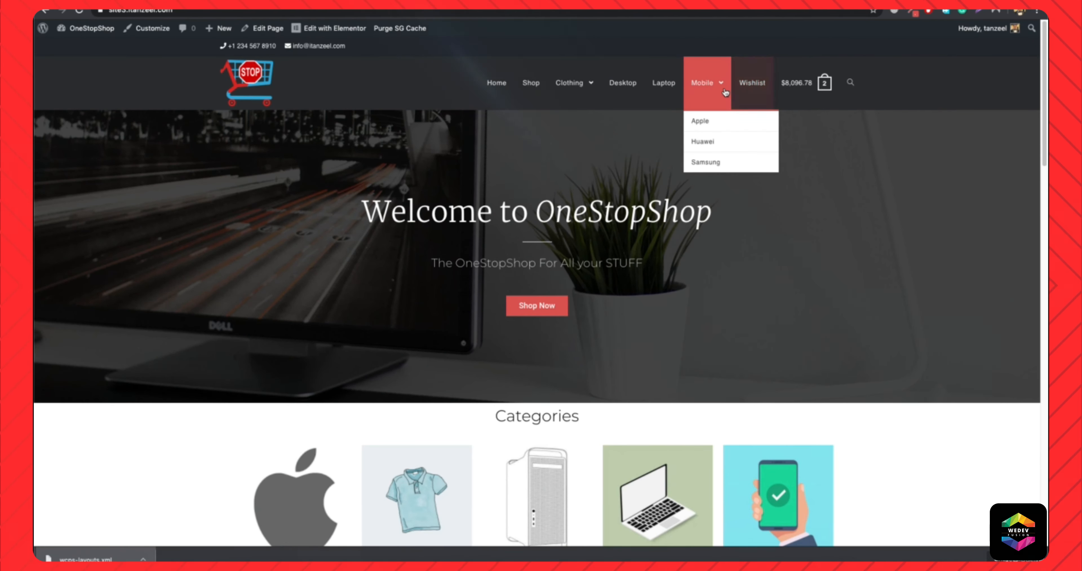
Return to the menu editor, change the Wishlist item's navigation label to &hearts; and save the menu.
{"action": "key", "text": "ctrl+shift+Tab"}
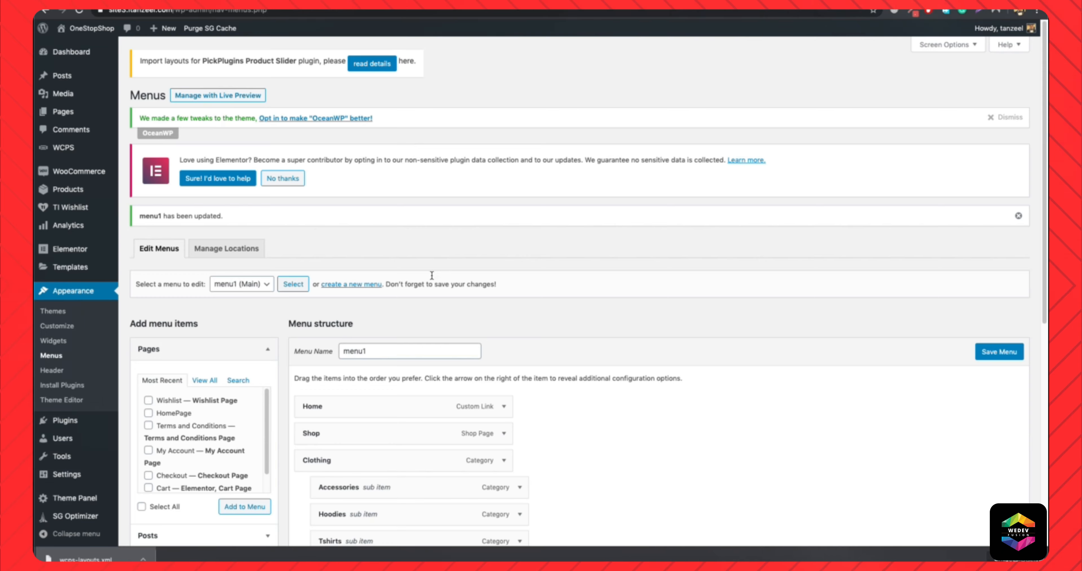
{"action": "scroll", "coordinate": [432, 275], "scroll_direction": "down", "scroll_amount": 8}
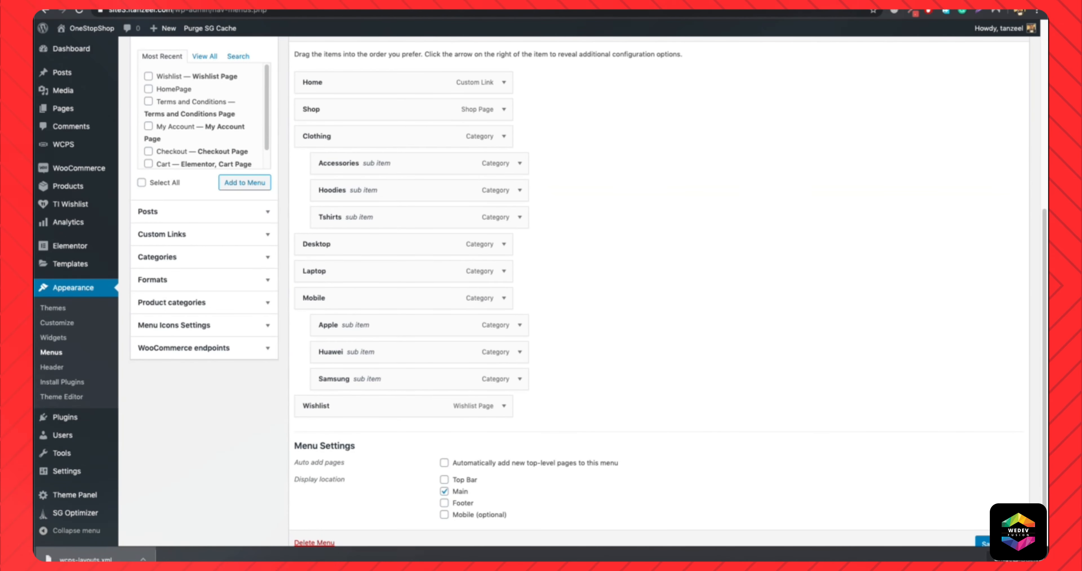
{"action": "left_click", "coordinate": [504, 405]}
{"action": "scroll", "coordinate": [379, 336], "scroll_direction": "down", "scroll_amount": 3}
{"action": "left_click", "coordinate": [364, 319]}
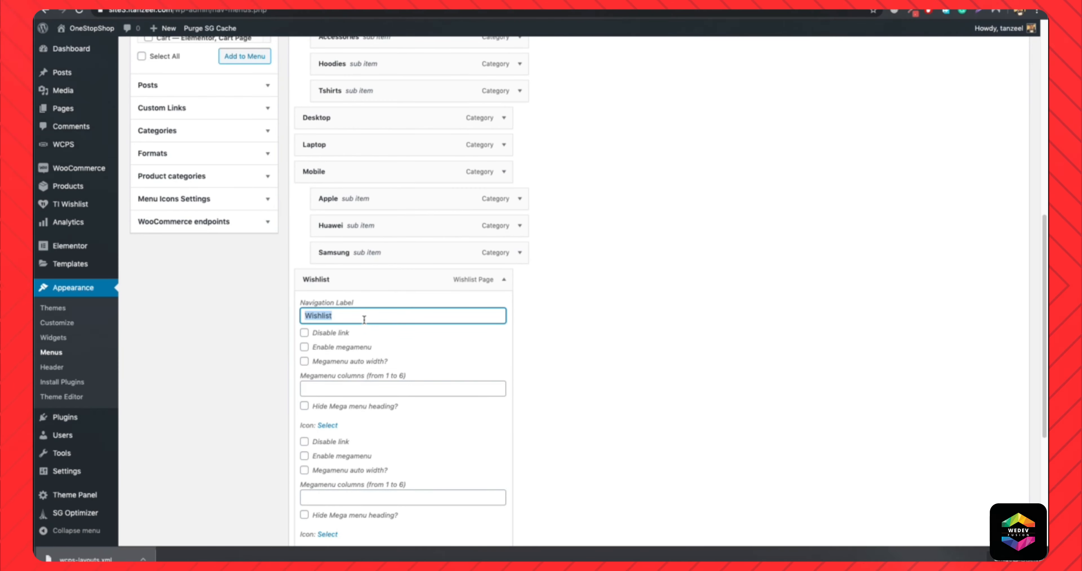
{"action": "type", "text": "&"}
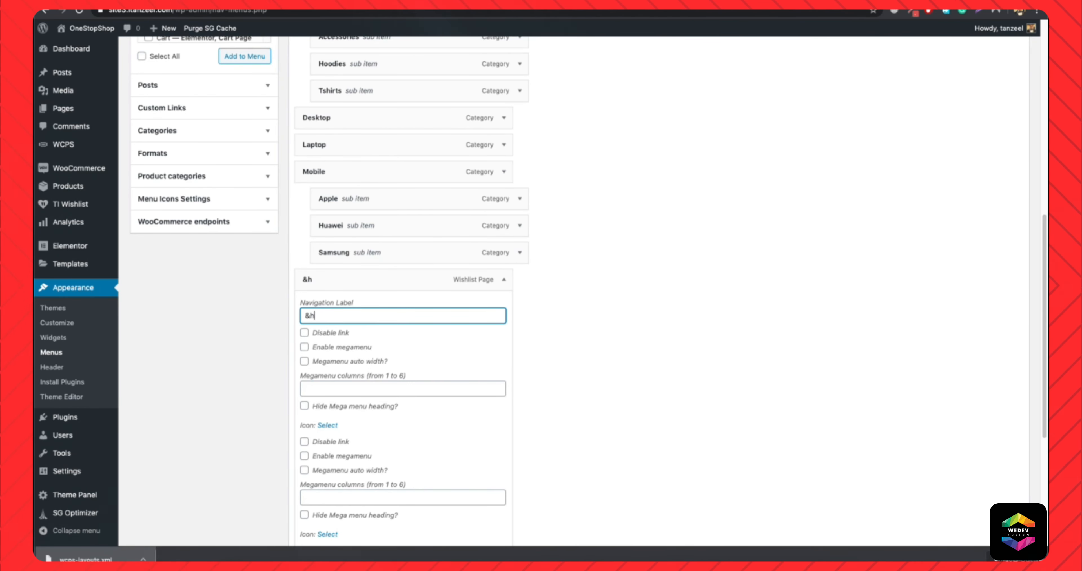
{"action": "type", "text": "hearts"}
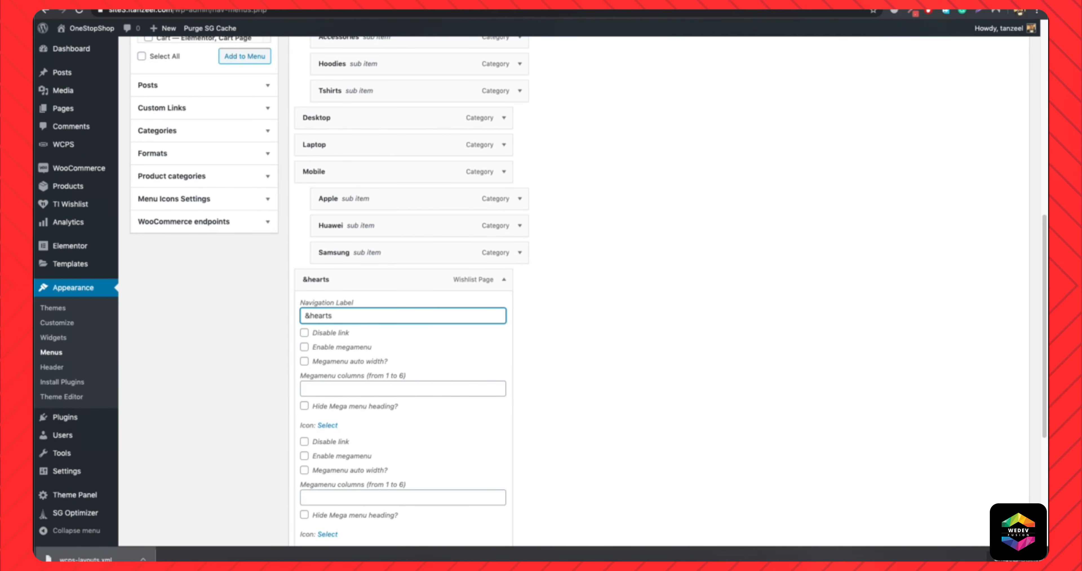
{"action": "type", "text": ";"}
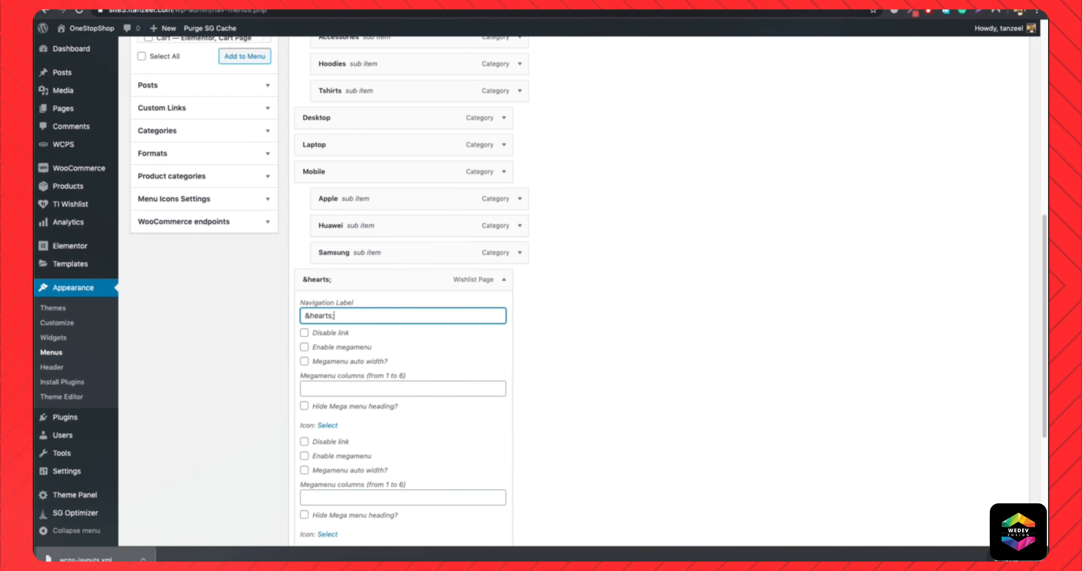
{"action": "scroll", "coordinate": [838, 372], "scroll_direction": "down", "scroll_amount": 5}
{"action": "left_click", "coordinate": [1022, 484]}
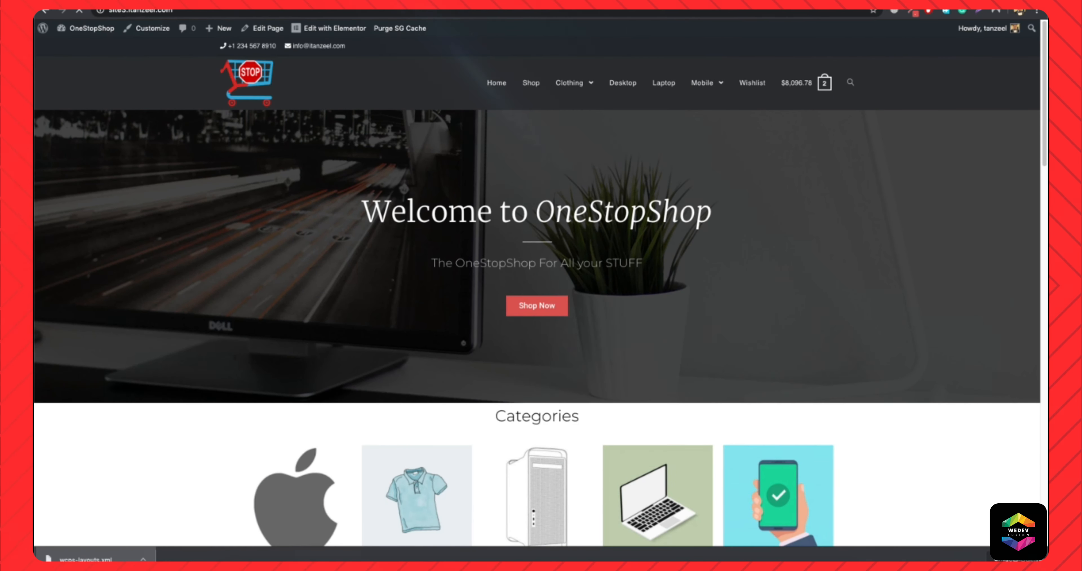
Reload the home page and check how the wishlist item displays in the header menu.
{"action": "key", "text": "super+r"}
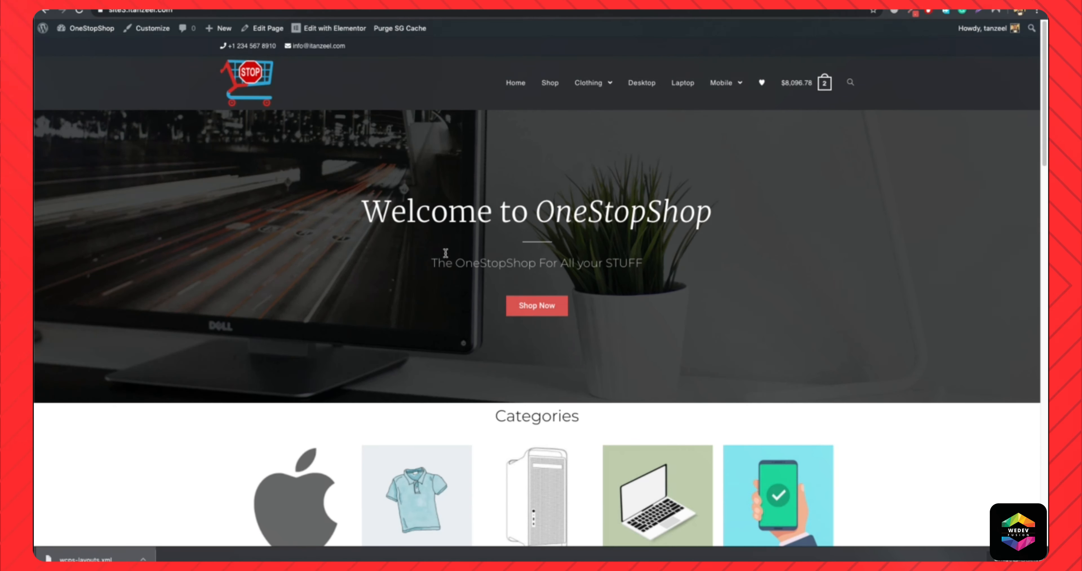
{"action": "scroll", "coordinate": [448, 264], "scroll_direction": "down", "scroll_amount": 15}
{"action": "scroll", "coordinate": [448, 270], "scroll_direction": "up", "scroll_amount": 5}
{"action": "scroll", "coordinate": [449, 271], "scroll_direction": "up", "scroll_amount": 10}
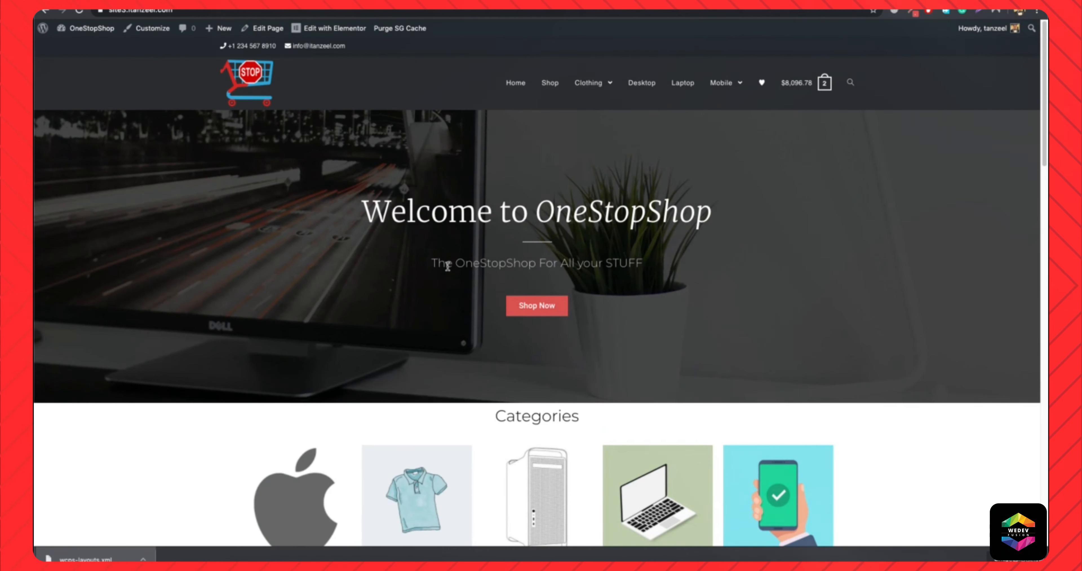